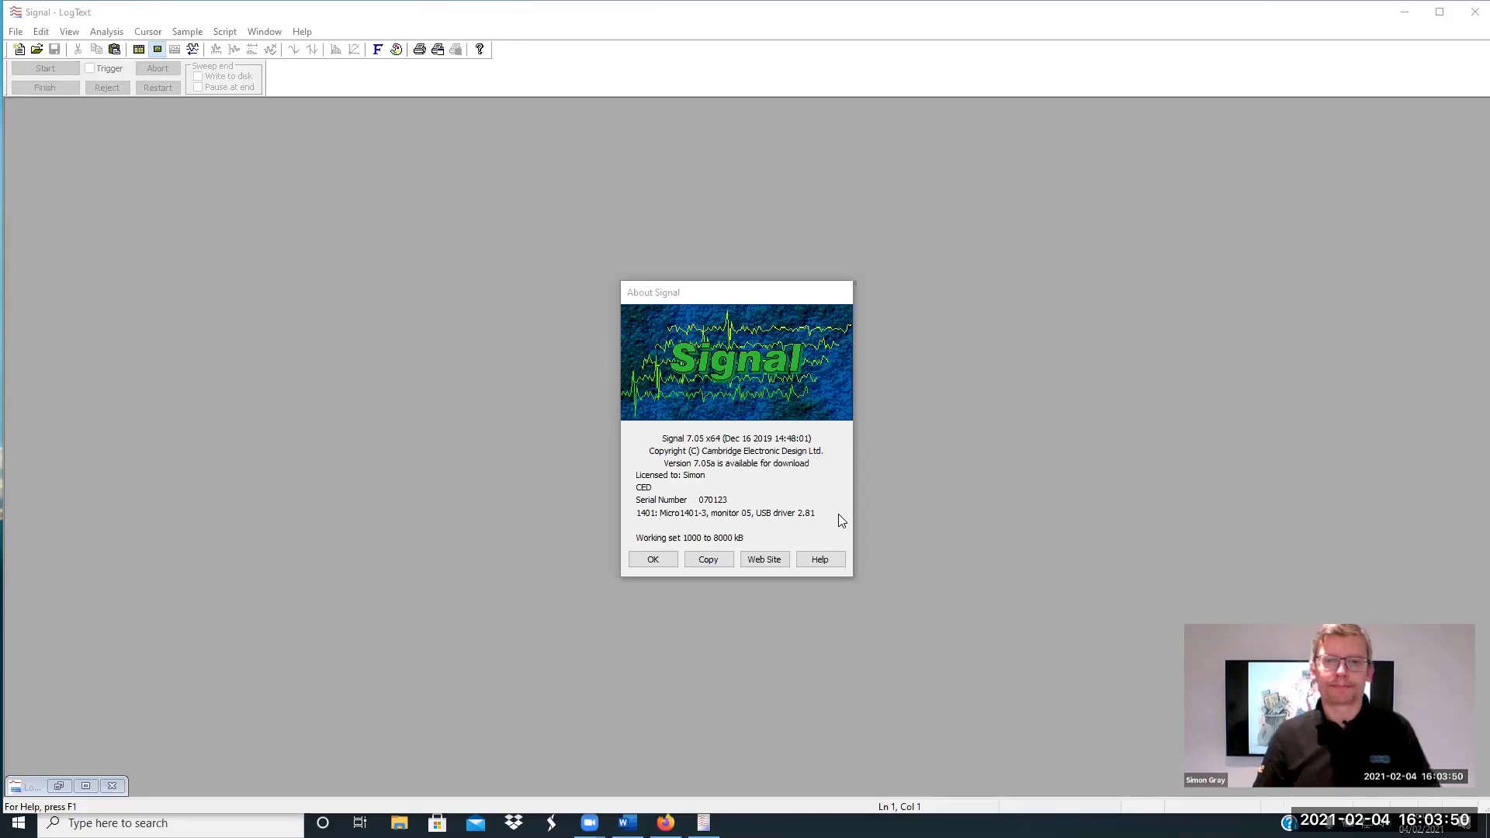
Dismiss the About information and examine the document types offered for a new file, without creating one
{"action": "left_click", "coordinate": [652, 556]}
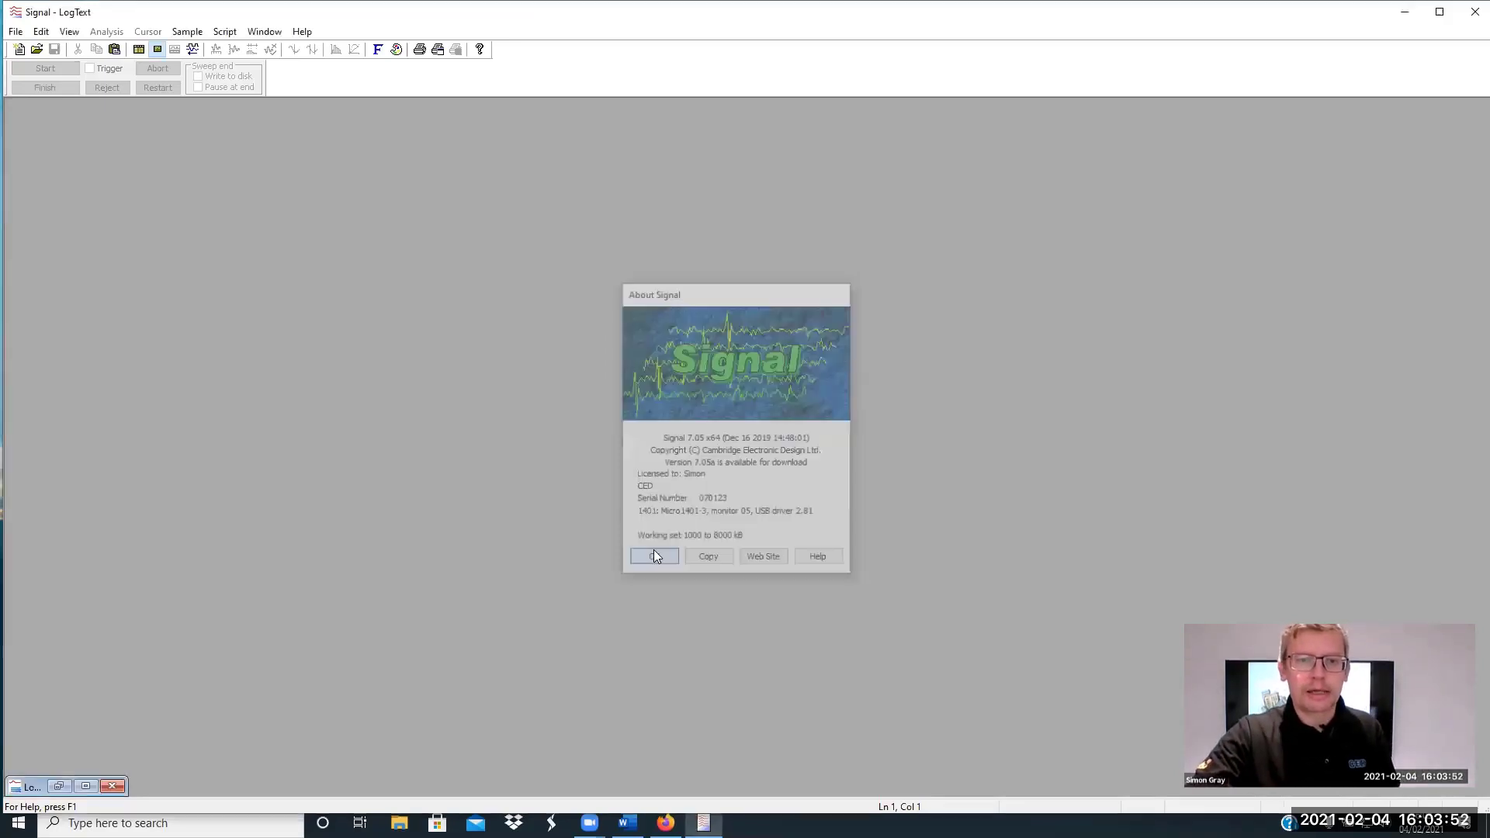
{"action": "left_click", "coordinate": [15, 31]}
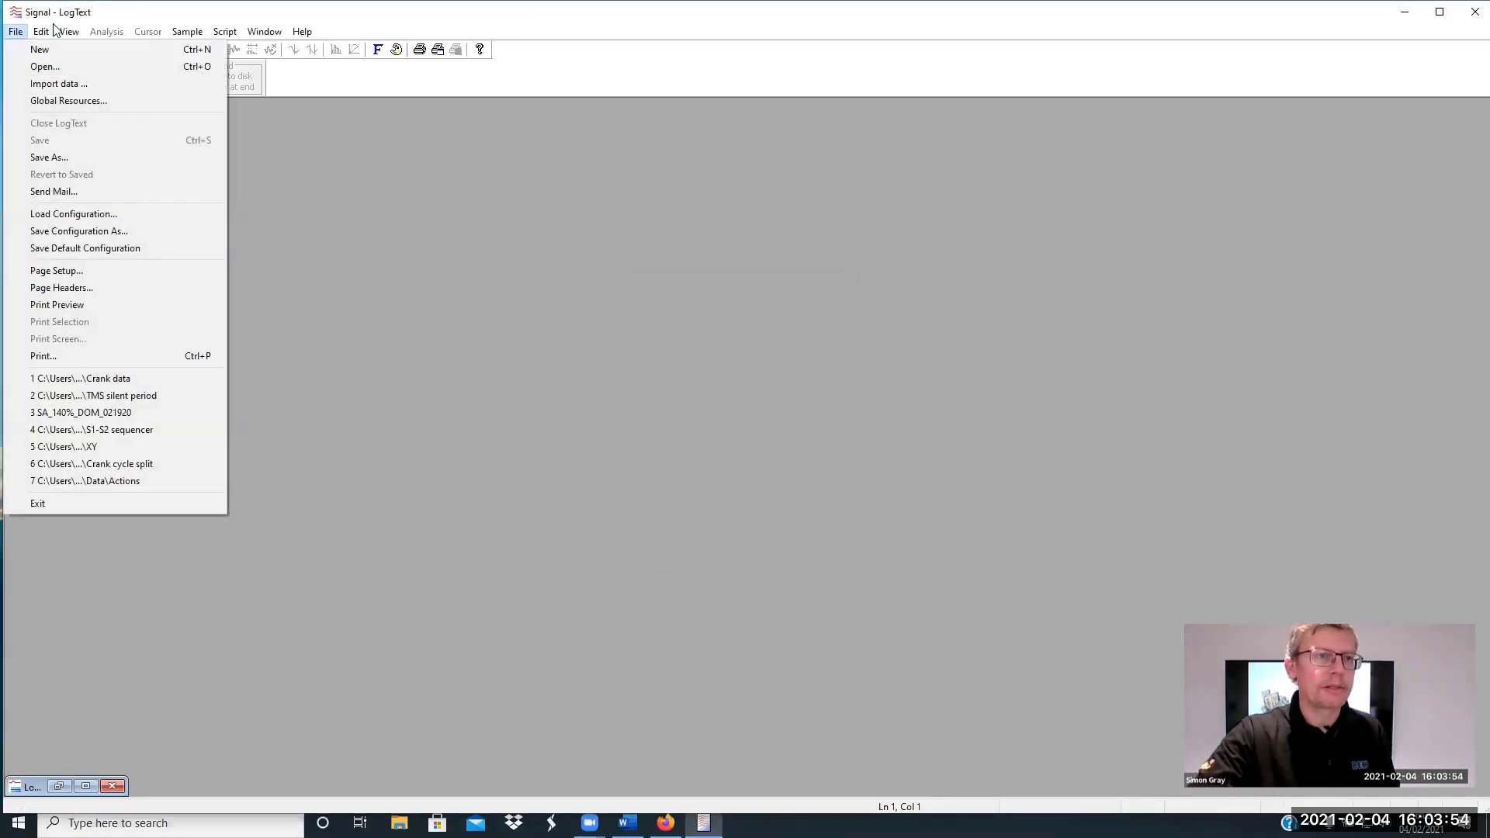
{"action": "mouse_move", "coordinate": [69, 31]}
{"action": "mouse_move", "coordinate": [15, 33]}
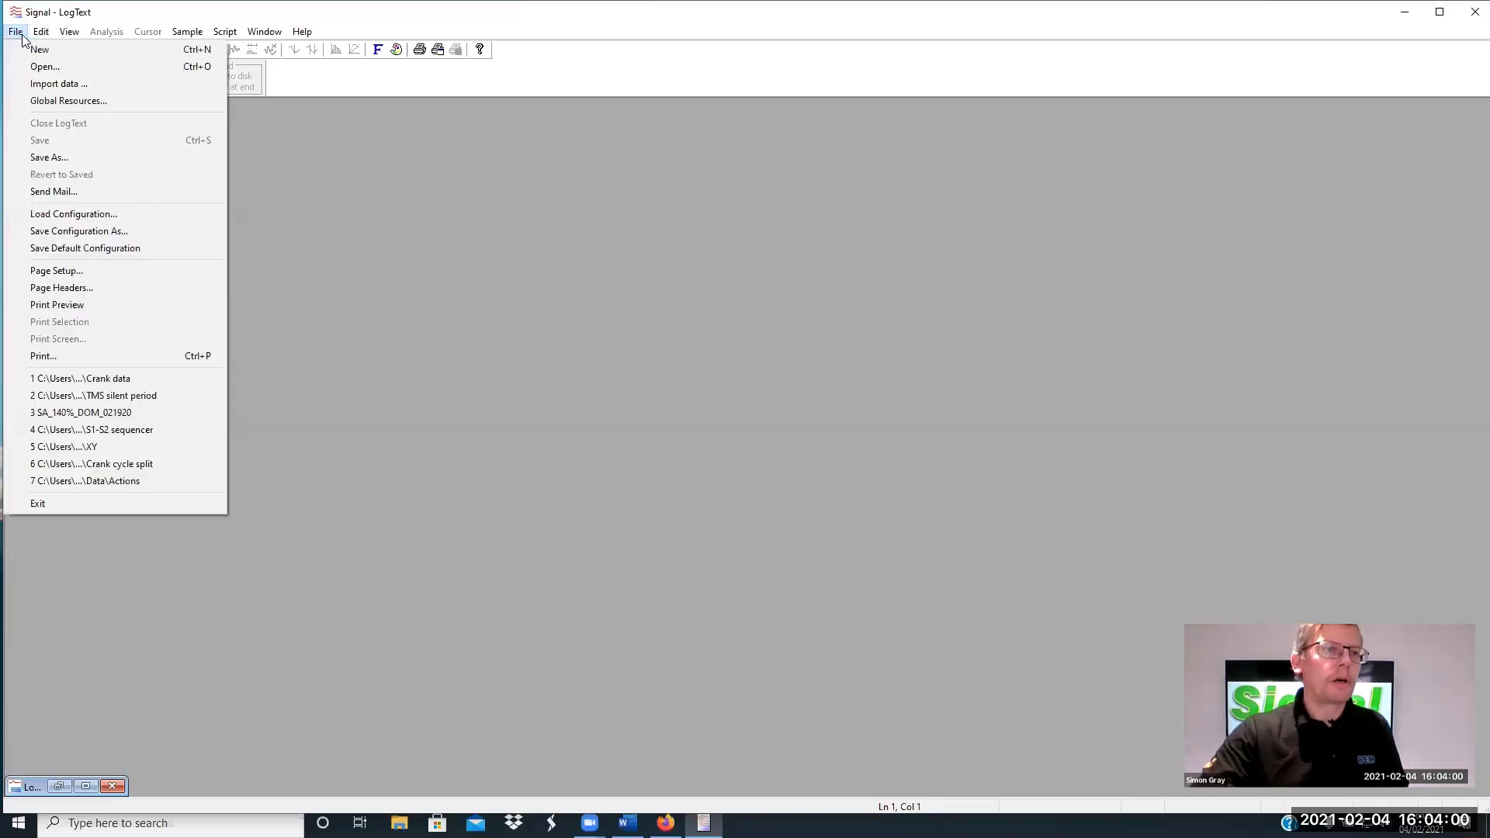
{"action": "left_click", "coordinate": [37, 51]}
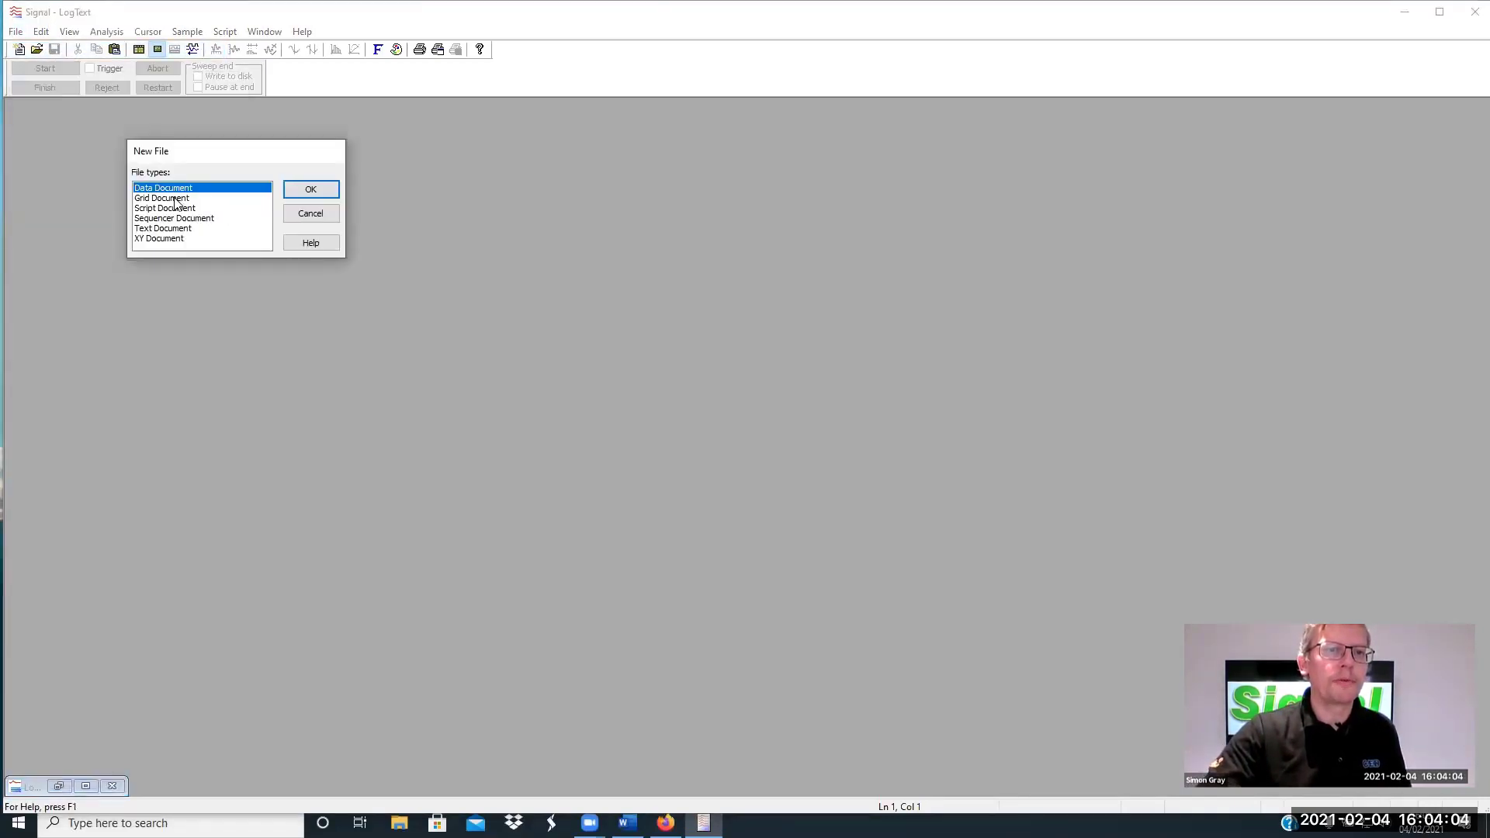
{"action": "left_click", "coordinate": [177, 199]}
{"action": "left_click", "coordinate": [175, 209]}
{"action": "left_click", "coordinate": [177, 219]}
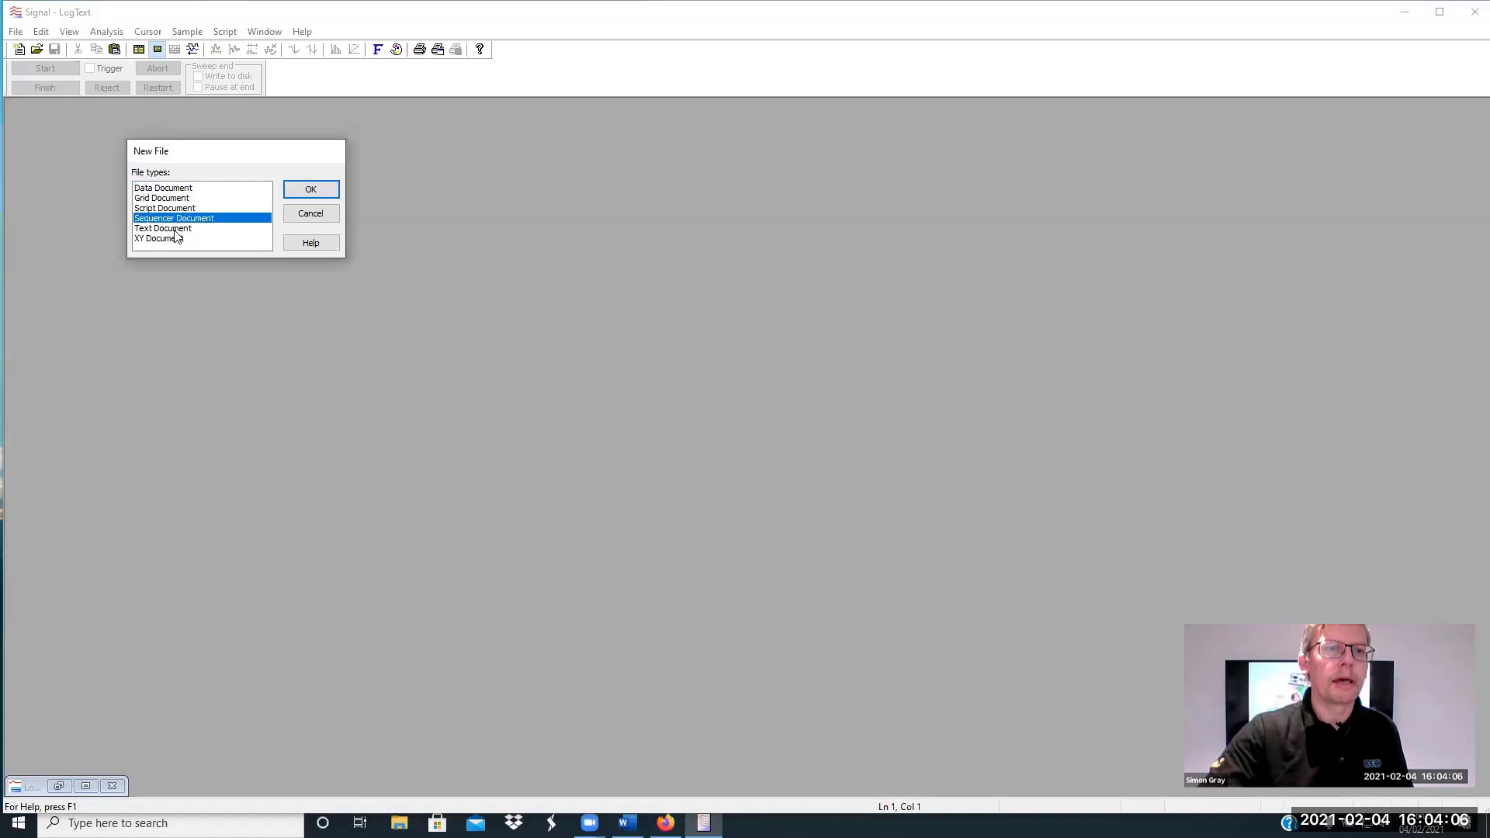
{"action": "left_click", "coordinate": [176, 230]}
{"action": "left_click", "coordinate": [176, 241]}
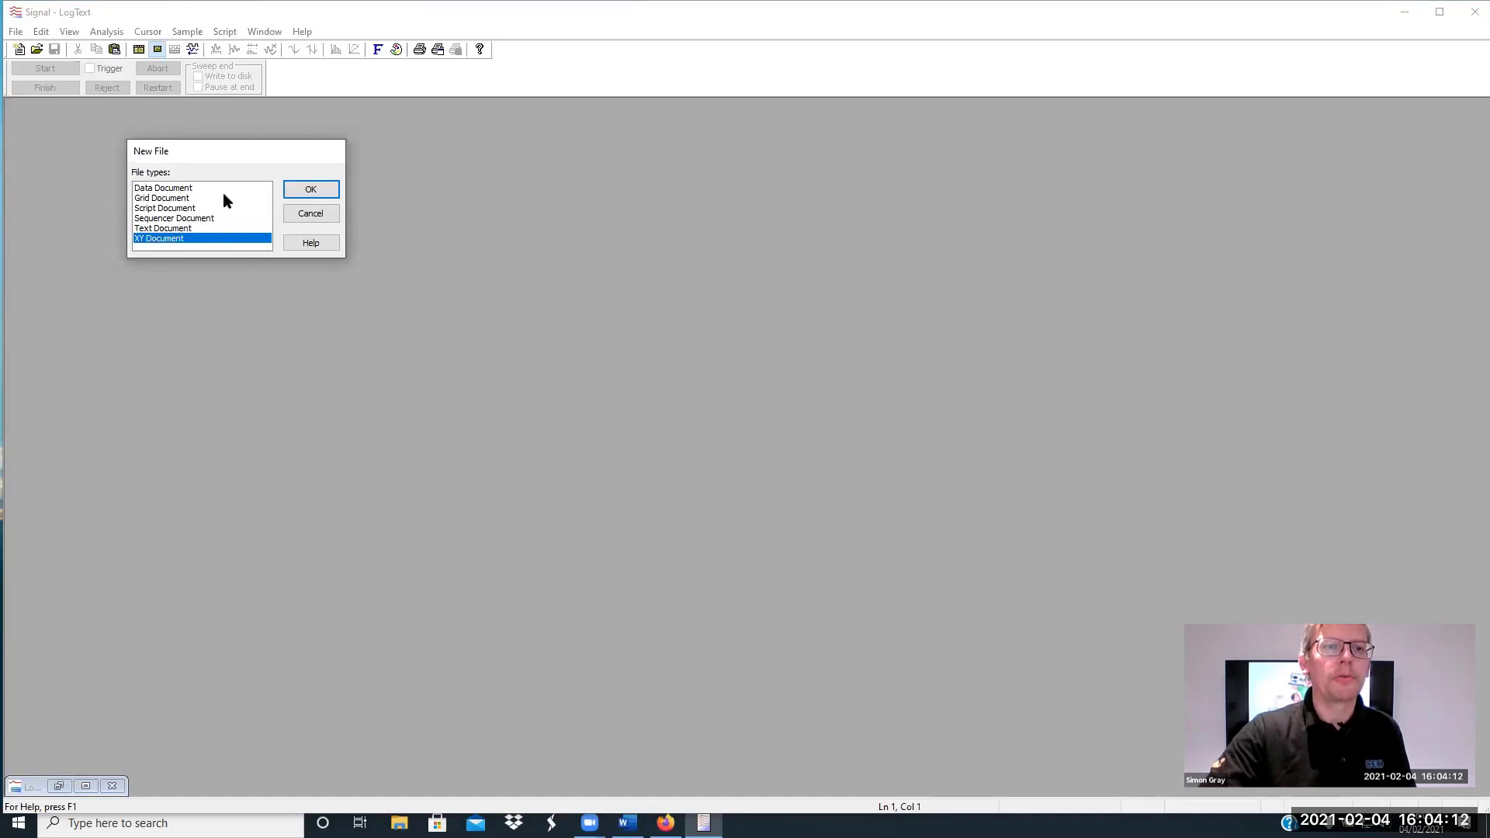
{"action": "left_click", "coordinate": [304, 221]}
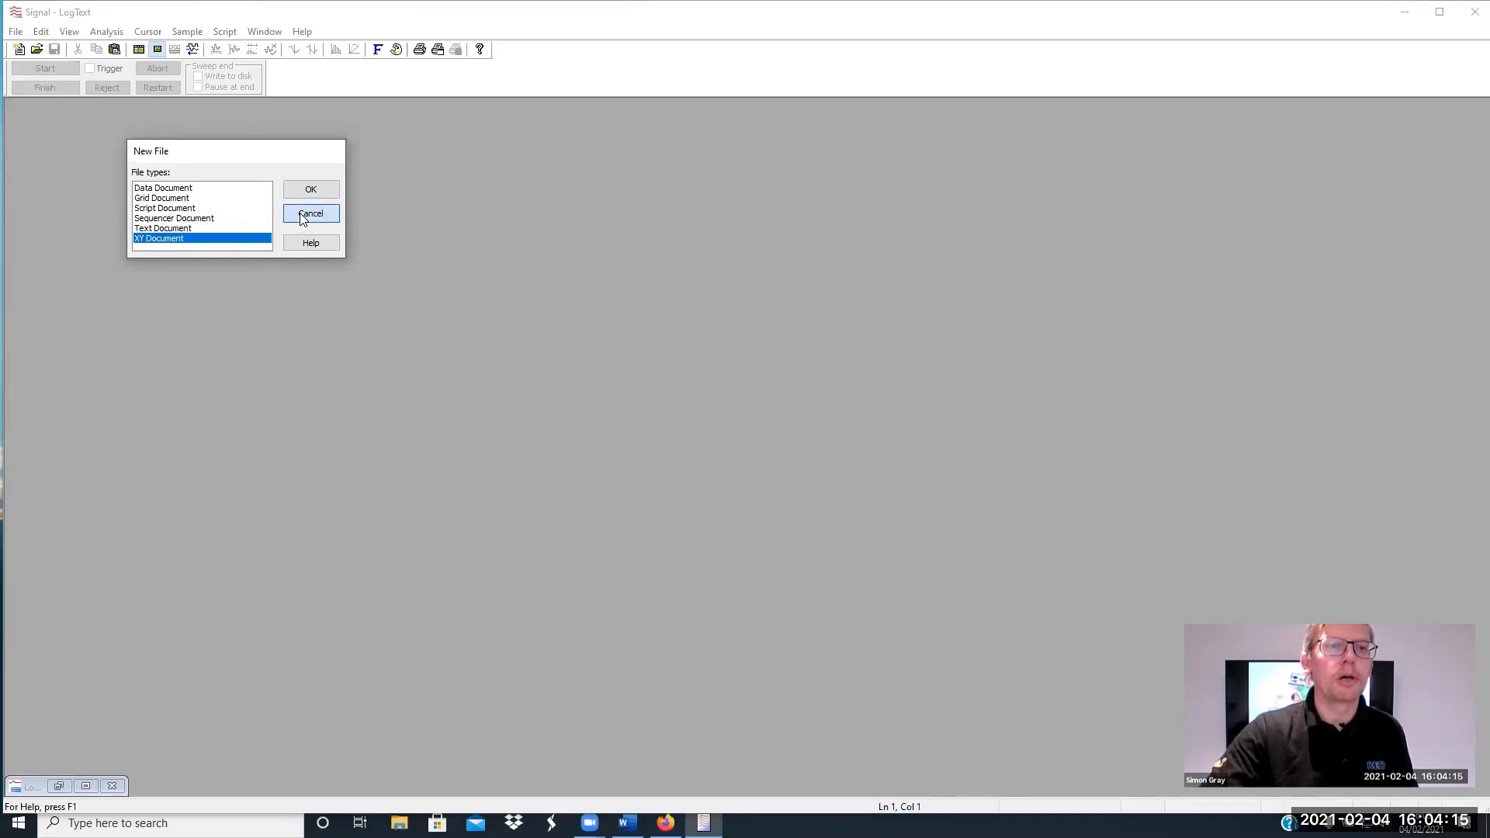
Open the TMS silent period data file and step through its first five frames, returning to frame 1
{"action": "left_click", "coordinate": [37, 49]}
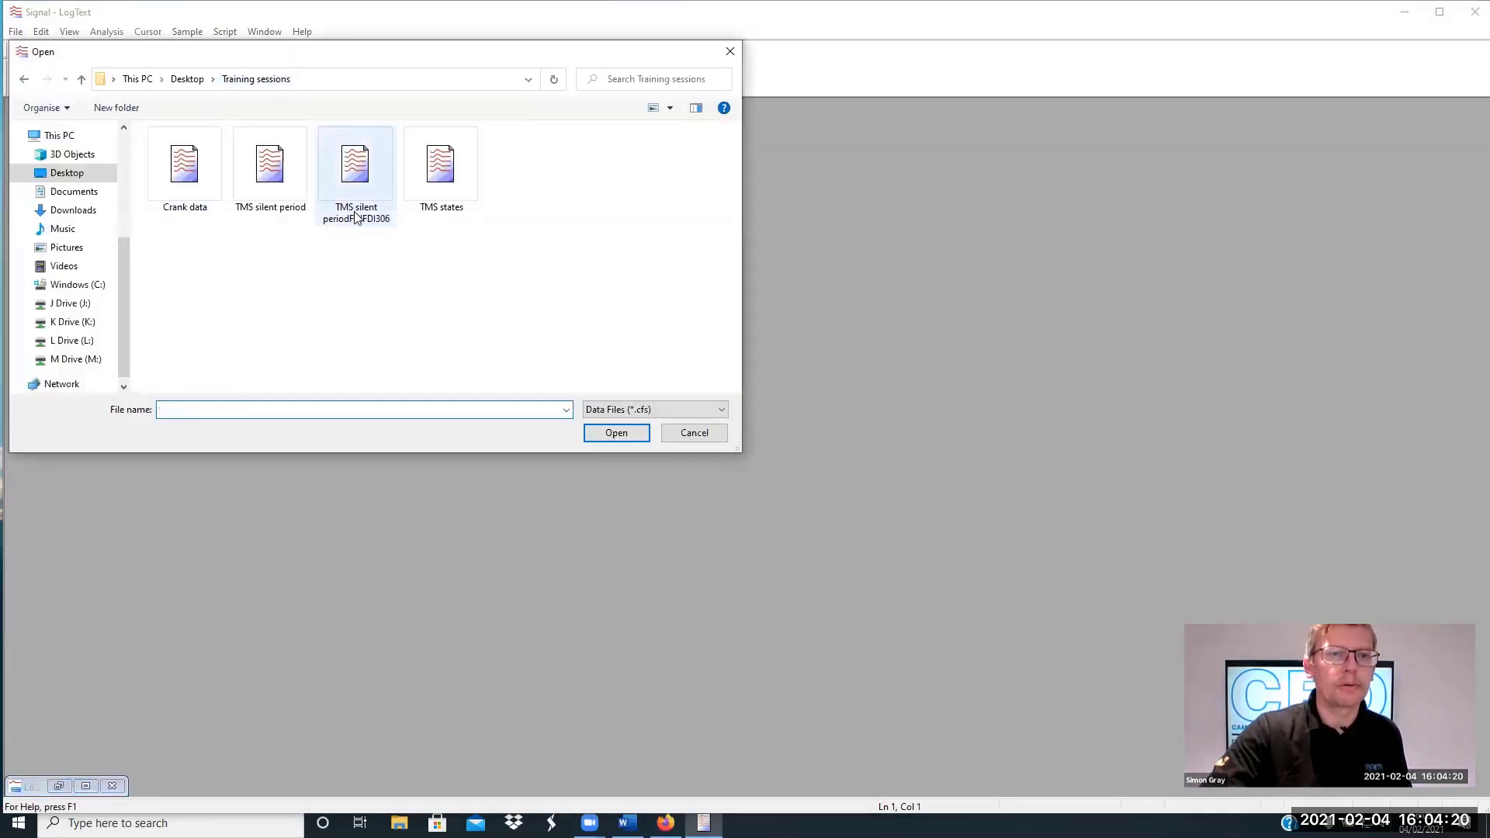
{"action": "double_click", "coordinate": [281, 166]}
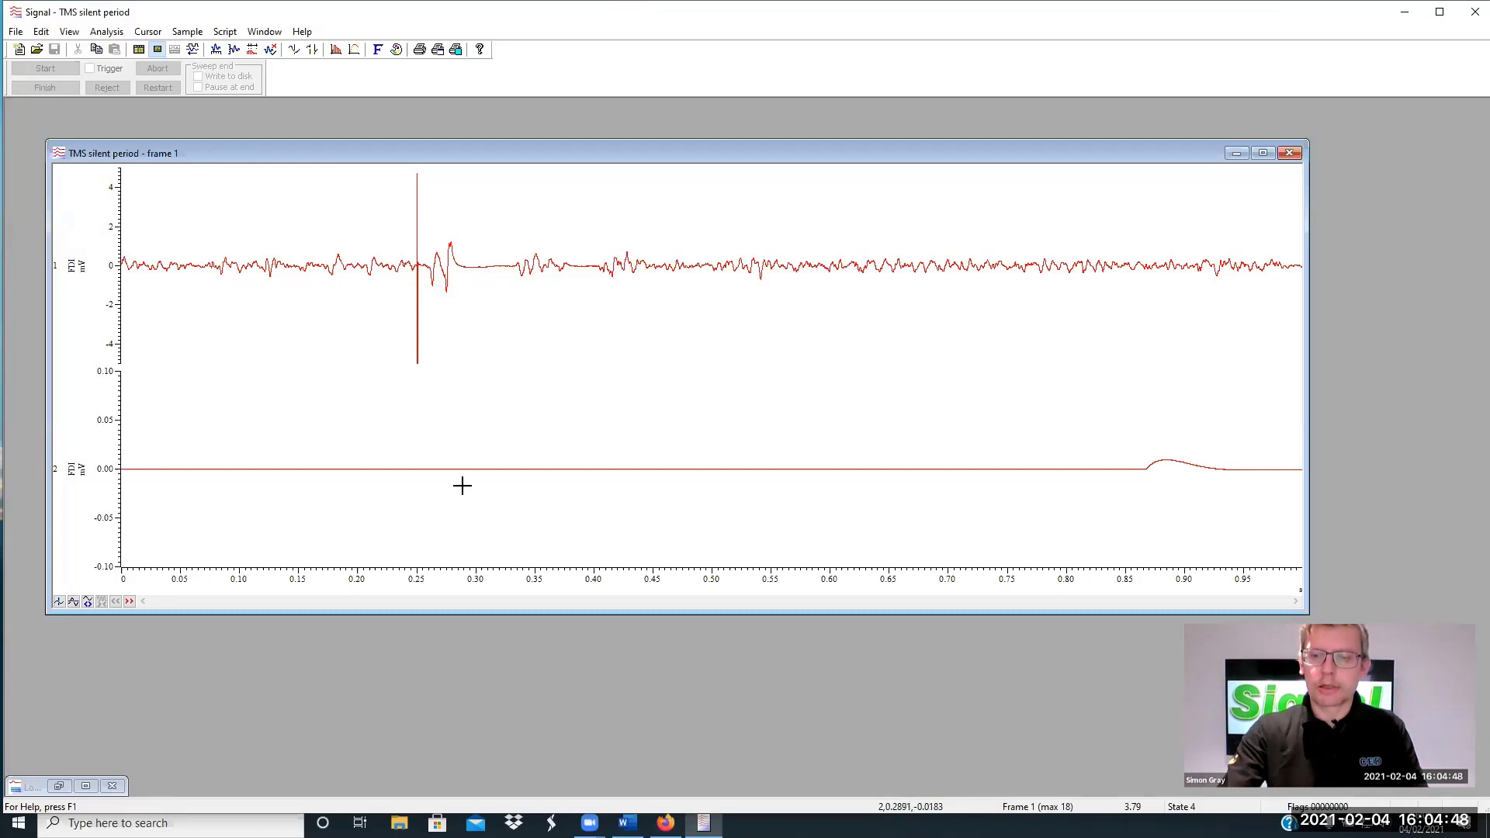
{"action": "key", "text": "Page_Up"}
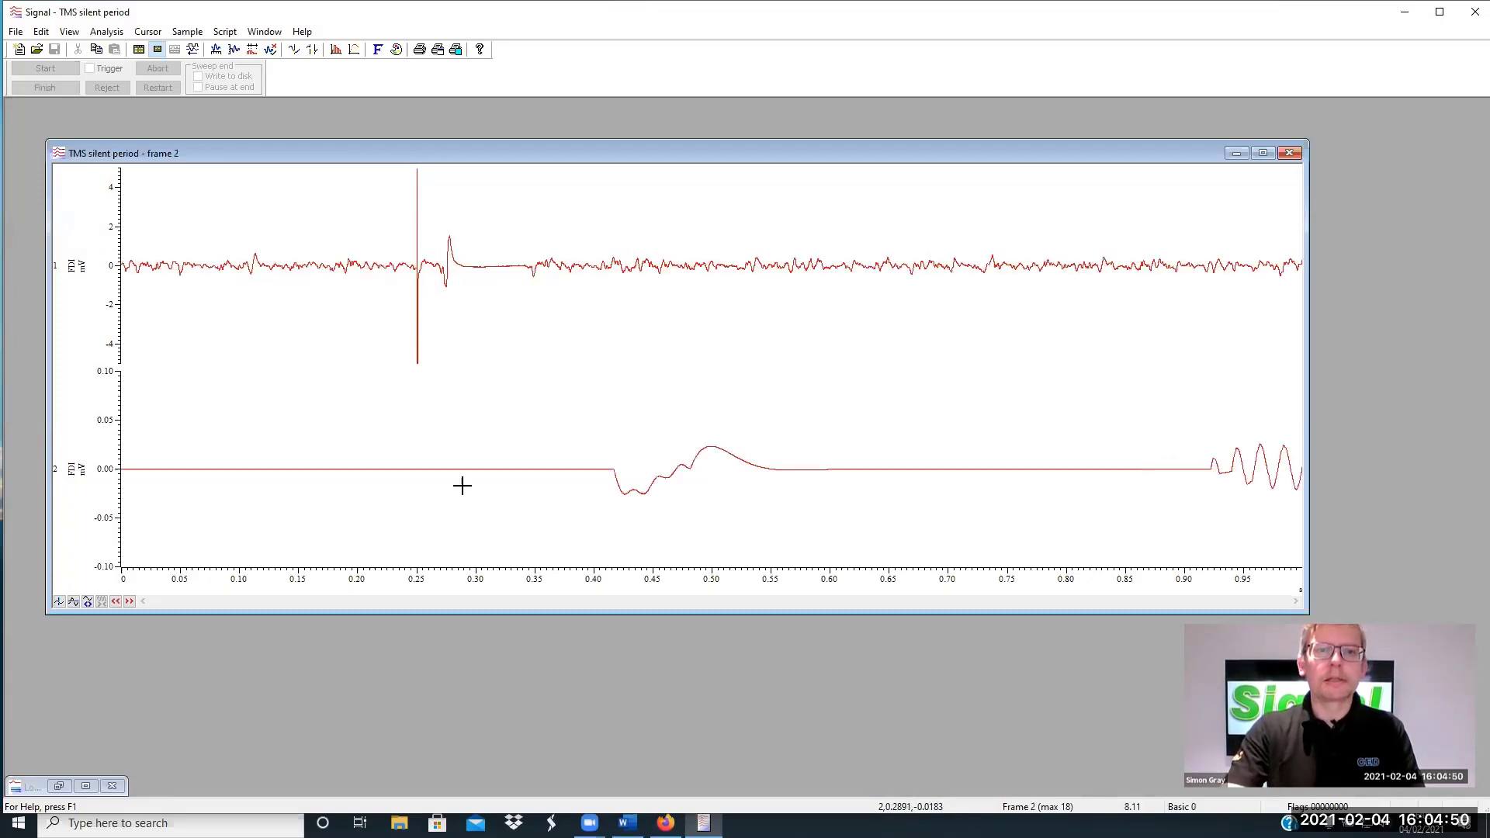
{"action": "key", "text": "Page_Down"}
{"action": "key", "text": "Page_Down"}
{"action": "key", "text": "Page_Down"}
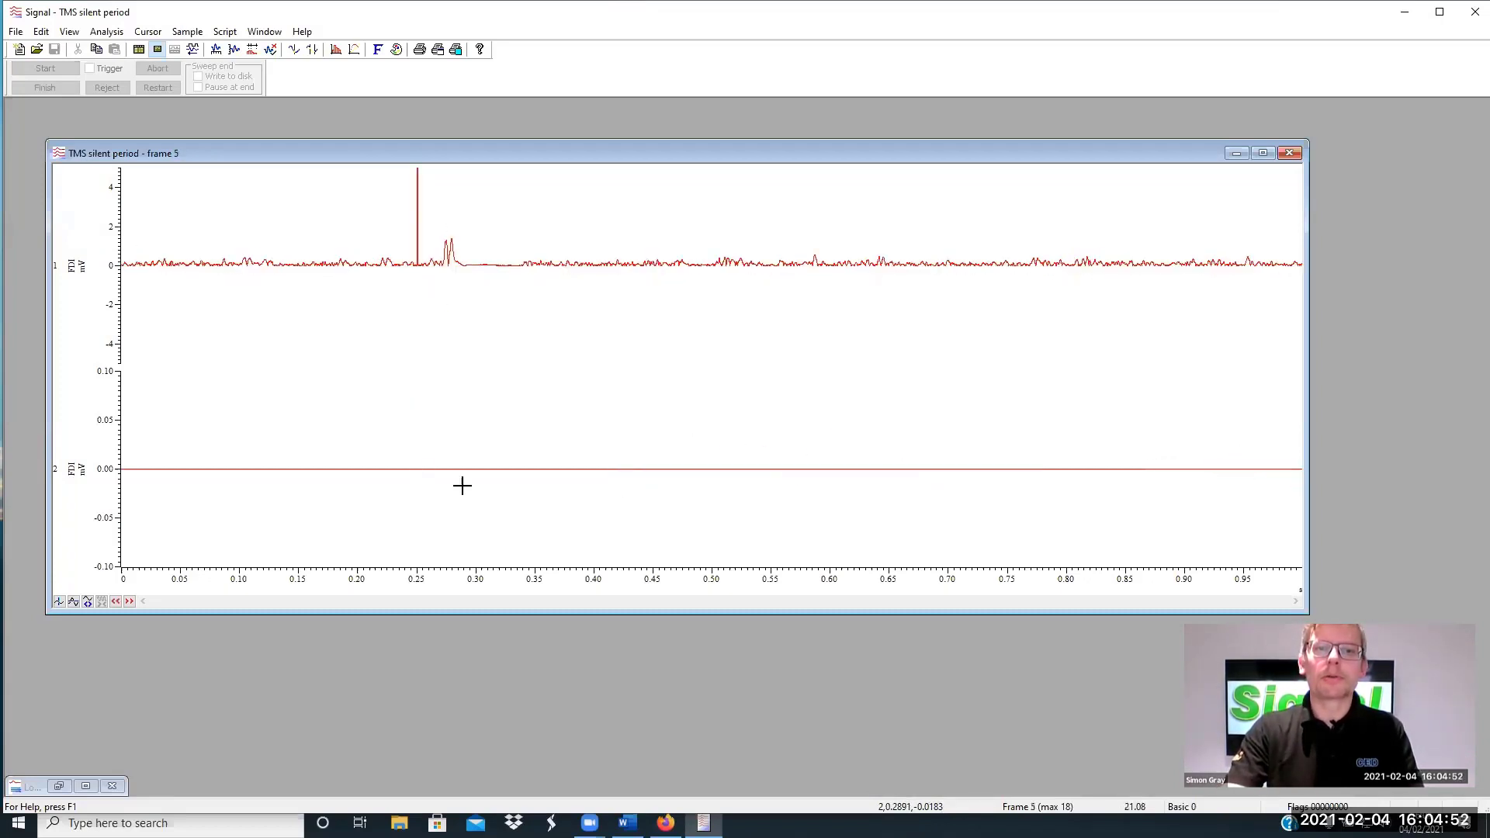
{"action": "key", "text": "Page_Up"}
{"action": "key", "text": "Page_Up"}
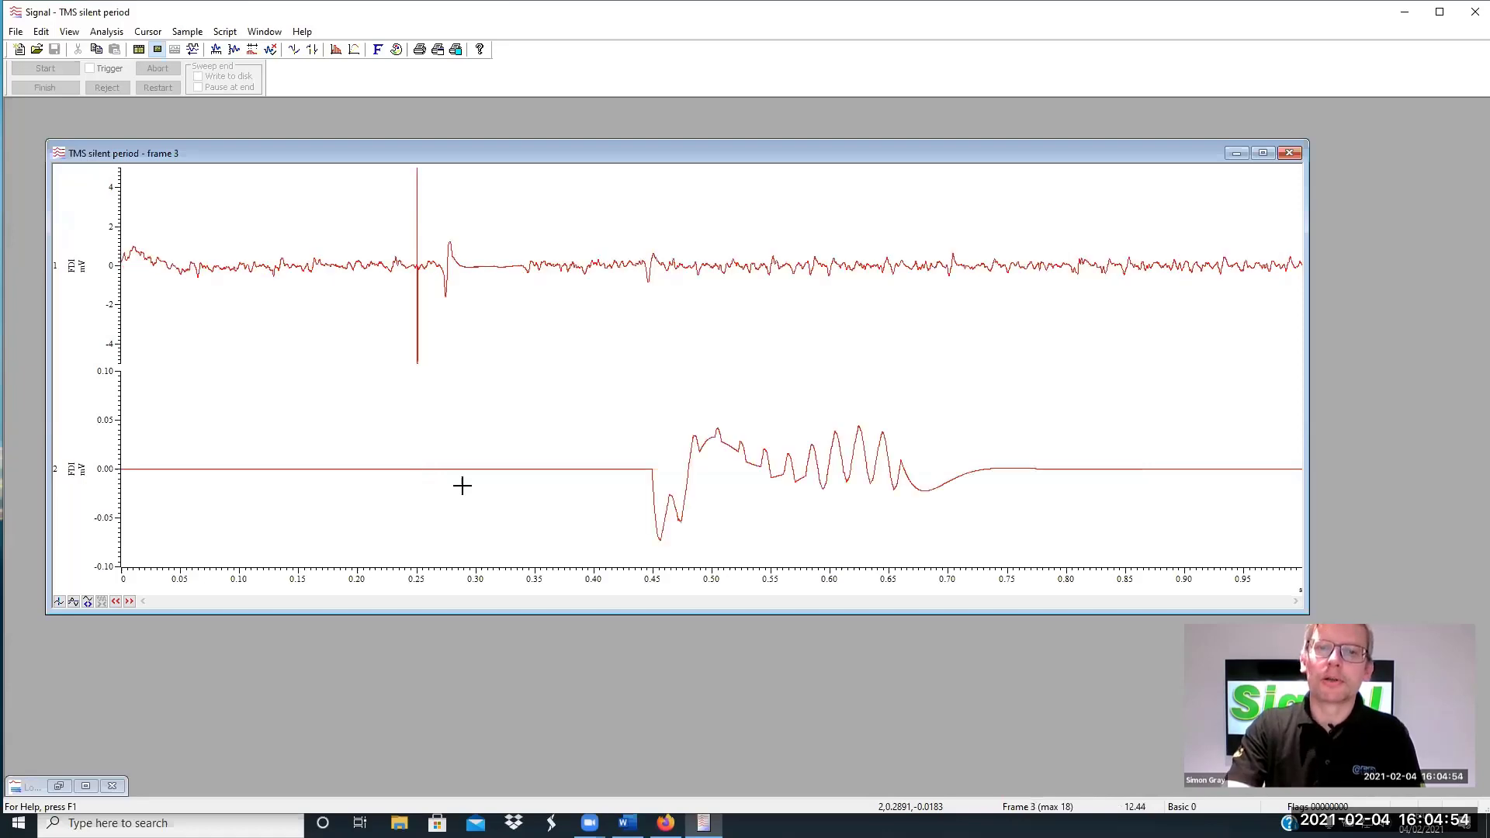
{"action": "key", "text": "Page_Up"}
{"action": "key", "text": "Page_Up"}
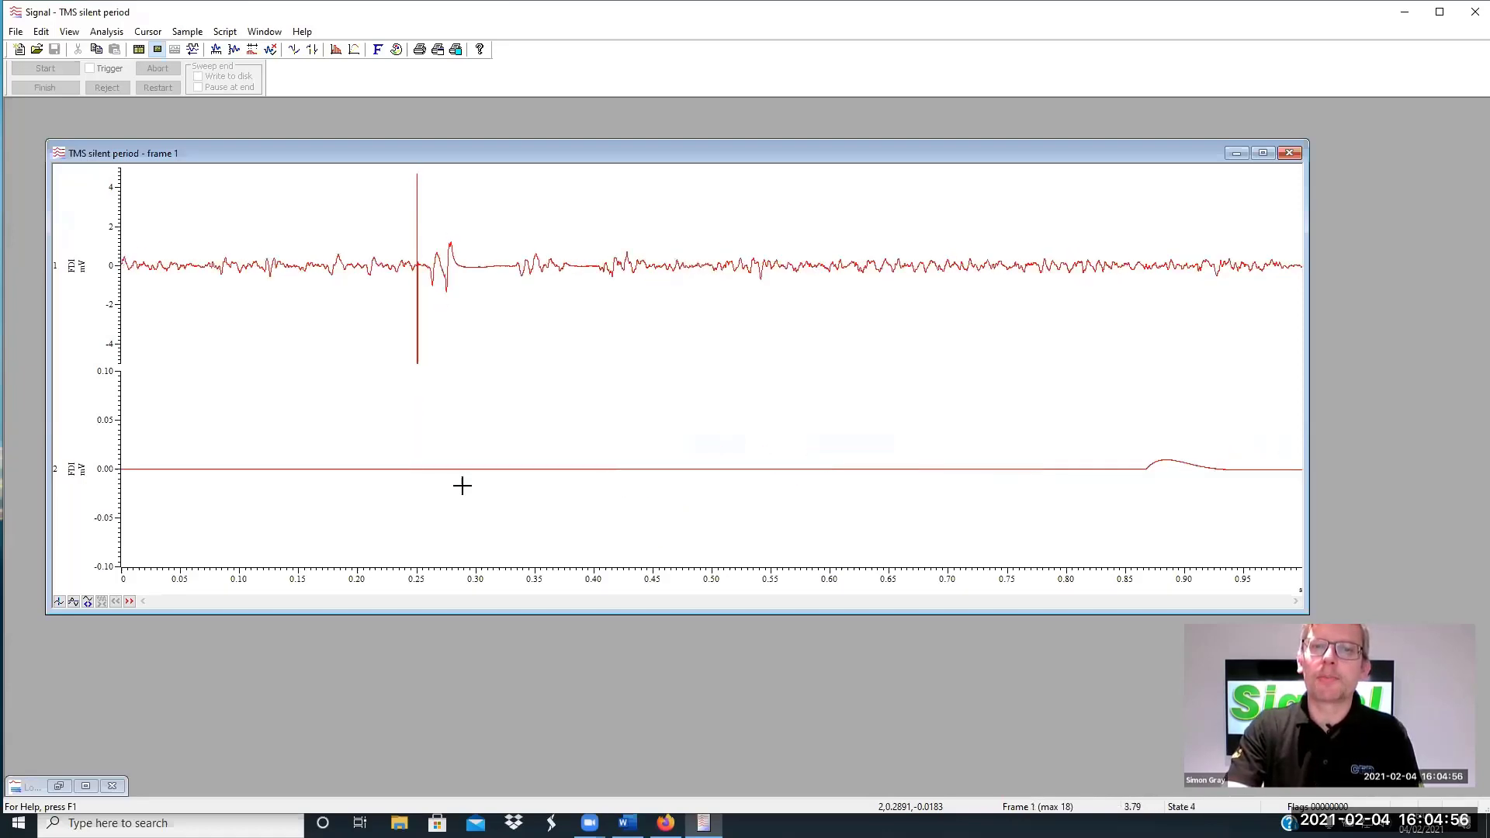
Browse forward to the last frame of the recording and back to frame 5, examining the waveforms
{"action": "key", "text": "Page_Down"}
{"action": "key", "text": "Page_Down"}
{"action": "key", "text": "Page_Down"}
{"action": "key", "text": "Page_Down"}
{"action": "key", "text": "Page_Down"}
{"action": "key", "text": "Page_Down"}
{"action": "key", "text": "Page_Down"}
{"action": "key", "text": "Page_Down"}
{"action": "key", "text": "Page_Down"}
{"action": "key", "text": "Page_Down"}
{"action": "key", "text": "Page_Down"}
{"action": "key", "text": "Page_Down"}
{"action": "key", "text": "Page_Down"}
{"action": "key", "text": "Page_Down"}
{"action": "key", "text": "Page_Down"}
{"action": "key", "text": "Page_Down"}
{"action": "key", "text": "Page_Down"}
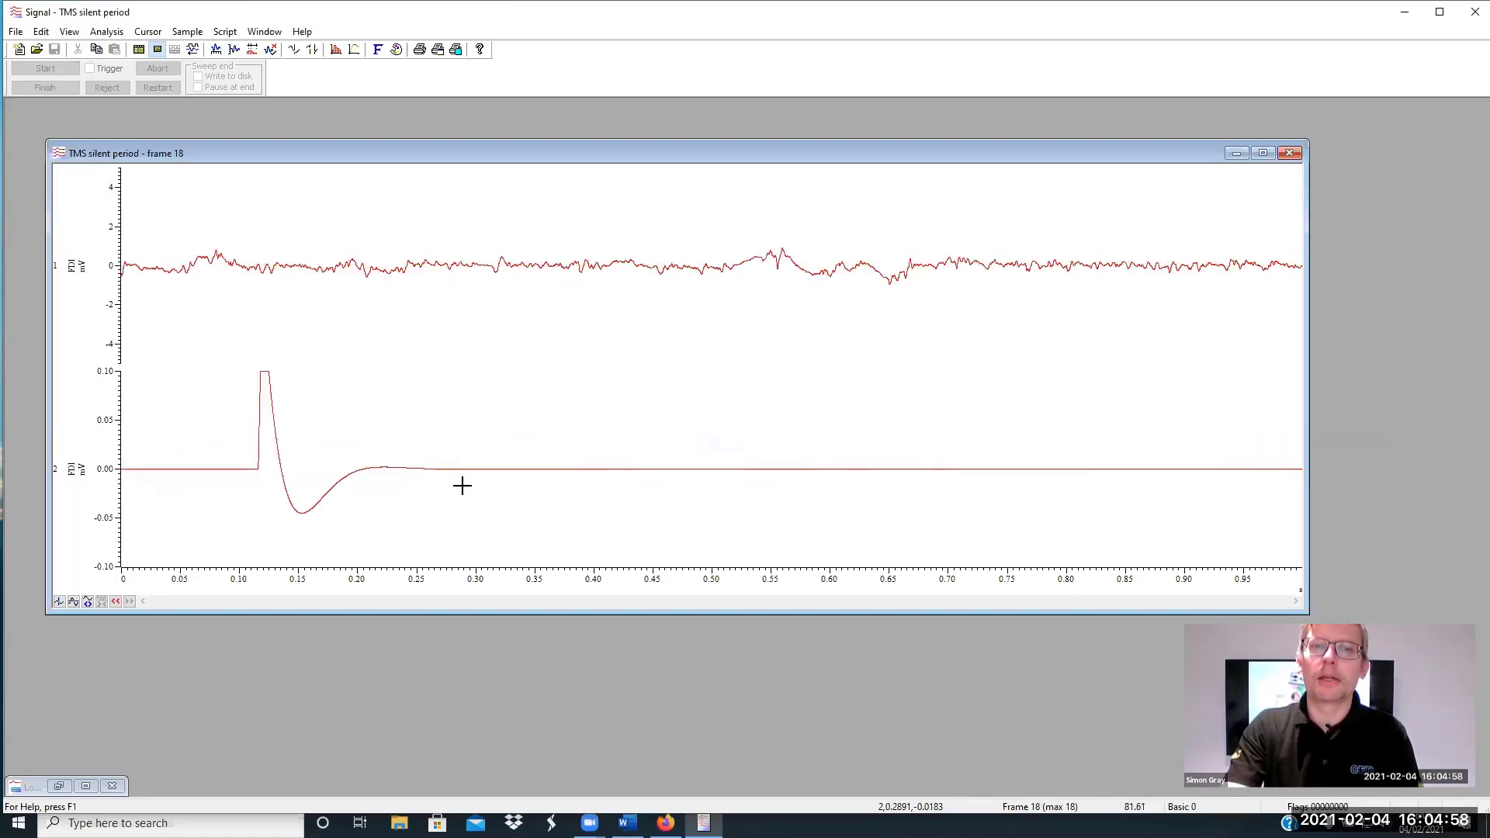
{"action": "key", "text": "Page_Up"}
{"action": "key", "text": "Page_Up"}
{"action": "key", "text": "Page_Up"}
{"action": "key", "text": "Page_Up"}
{"action": "key", "text": "Page_Up"}
{"action": "key", "text": "Page_Up"}
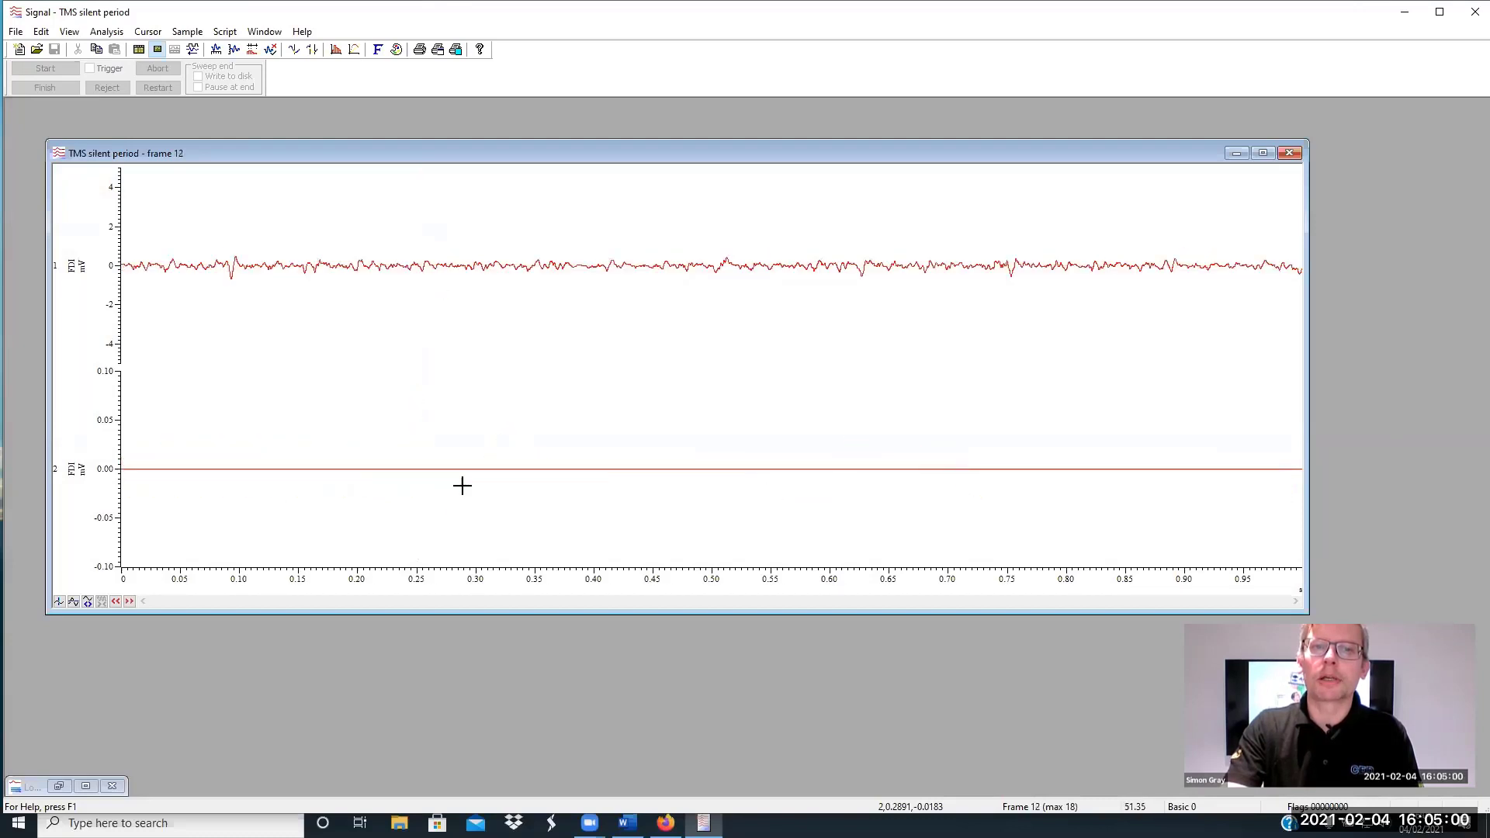
{"action": "key", "text": "Page_Up"}
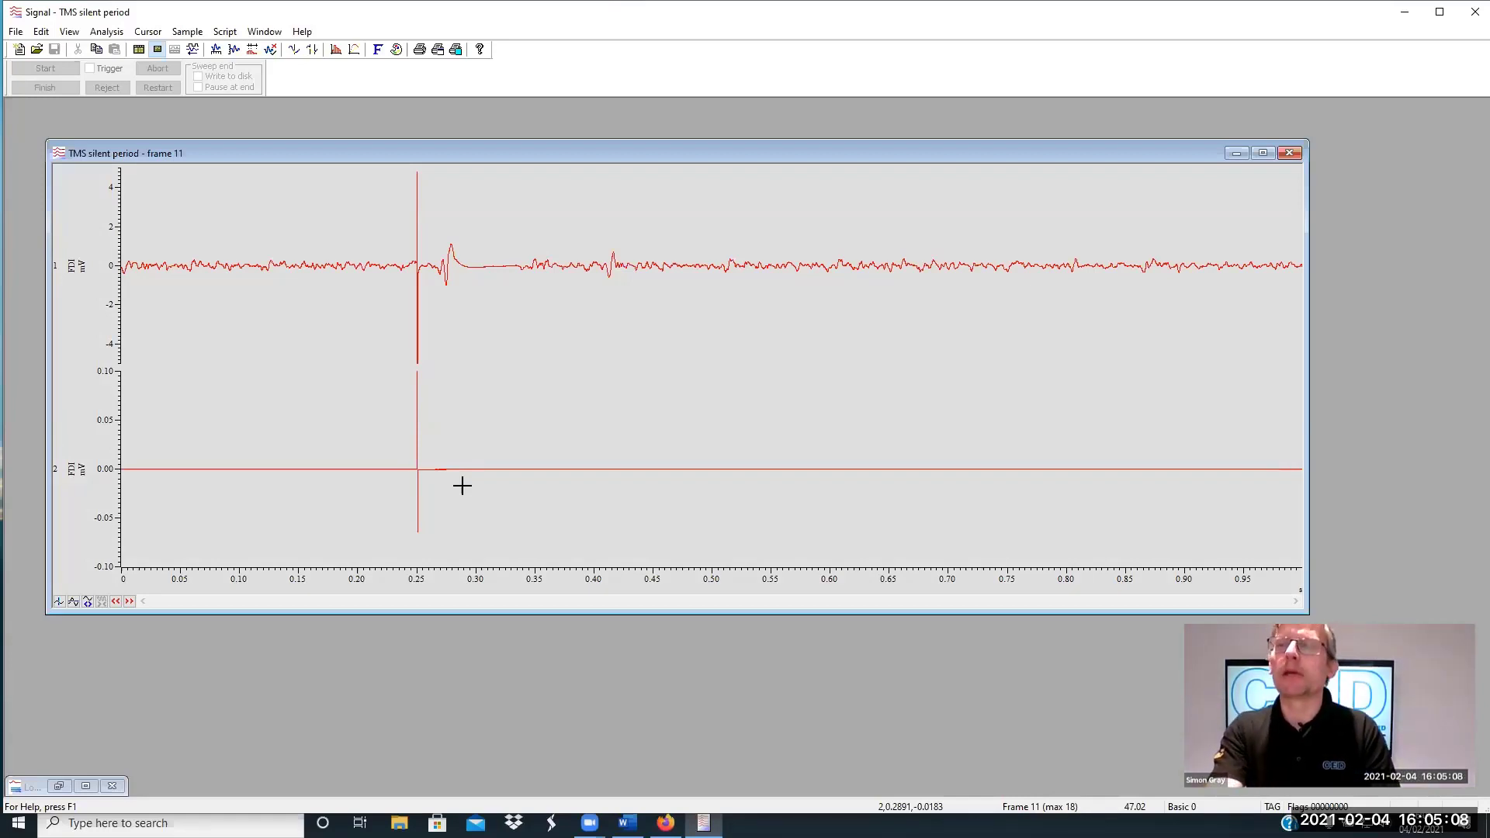
{"action": "key", "text": "Page_Up"}
{"action": "key", "text": "Page_Up"}
{"action": "key", "text": "Page_Up"}
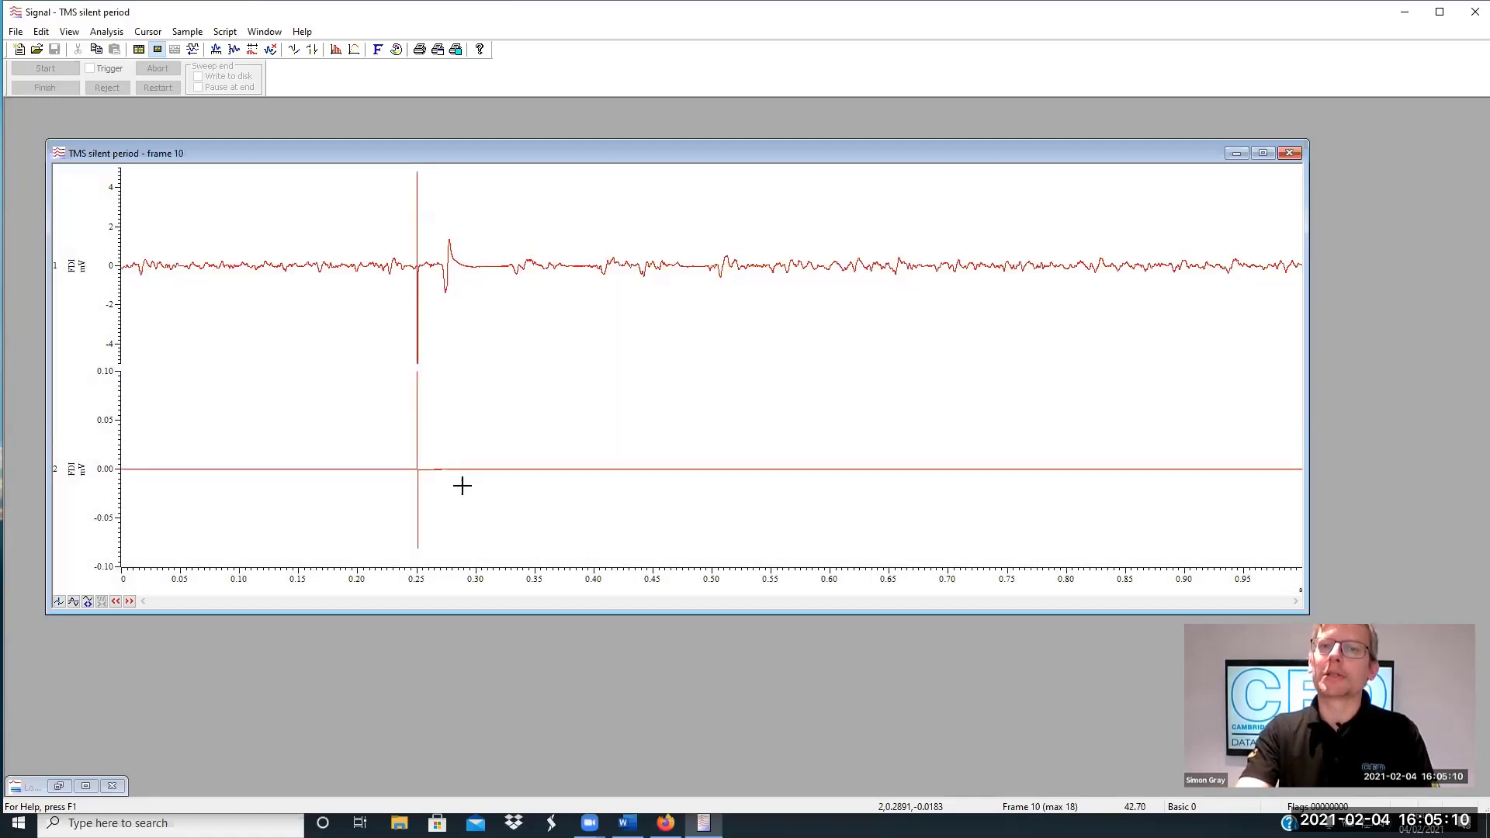
{"action": "key", "text": "Page_Up"}
{"action": "key", "text": "Page_Up"}
{"action": "key", "text": "Page_Up"}
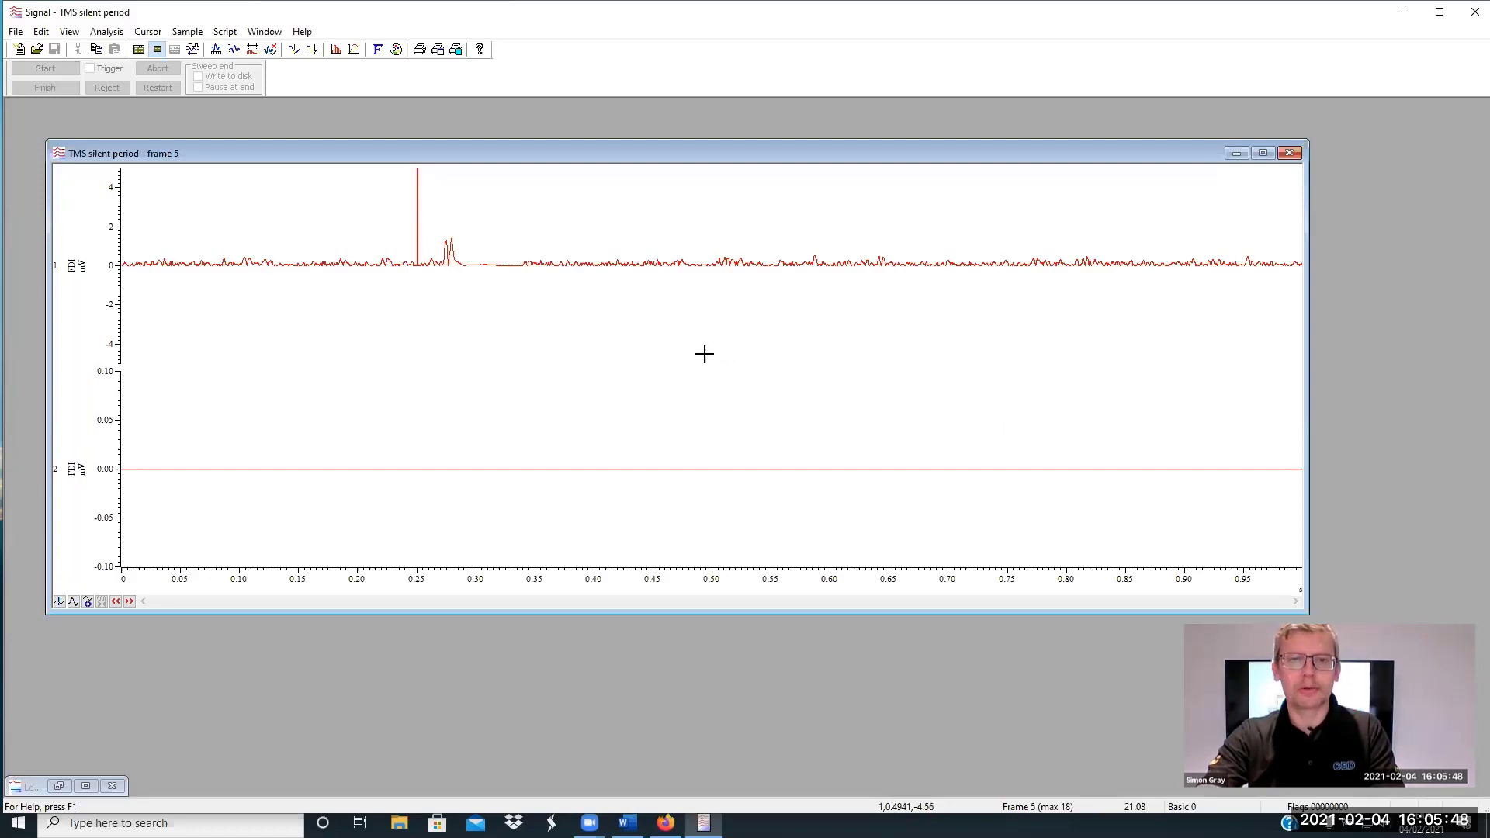
Hide channel 2 so only channel 1 FDI is displayed, and give channel 1 its own thicker pen width
{"action": "left_click_drag", "start_coordinate": [705, 365], "coordinate": [663, 353]}
{"action": "left_click", "coordinate": [631, 251]}
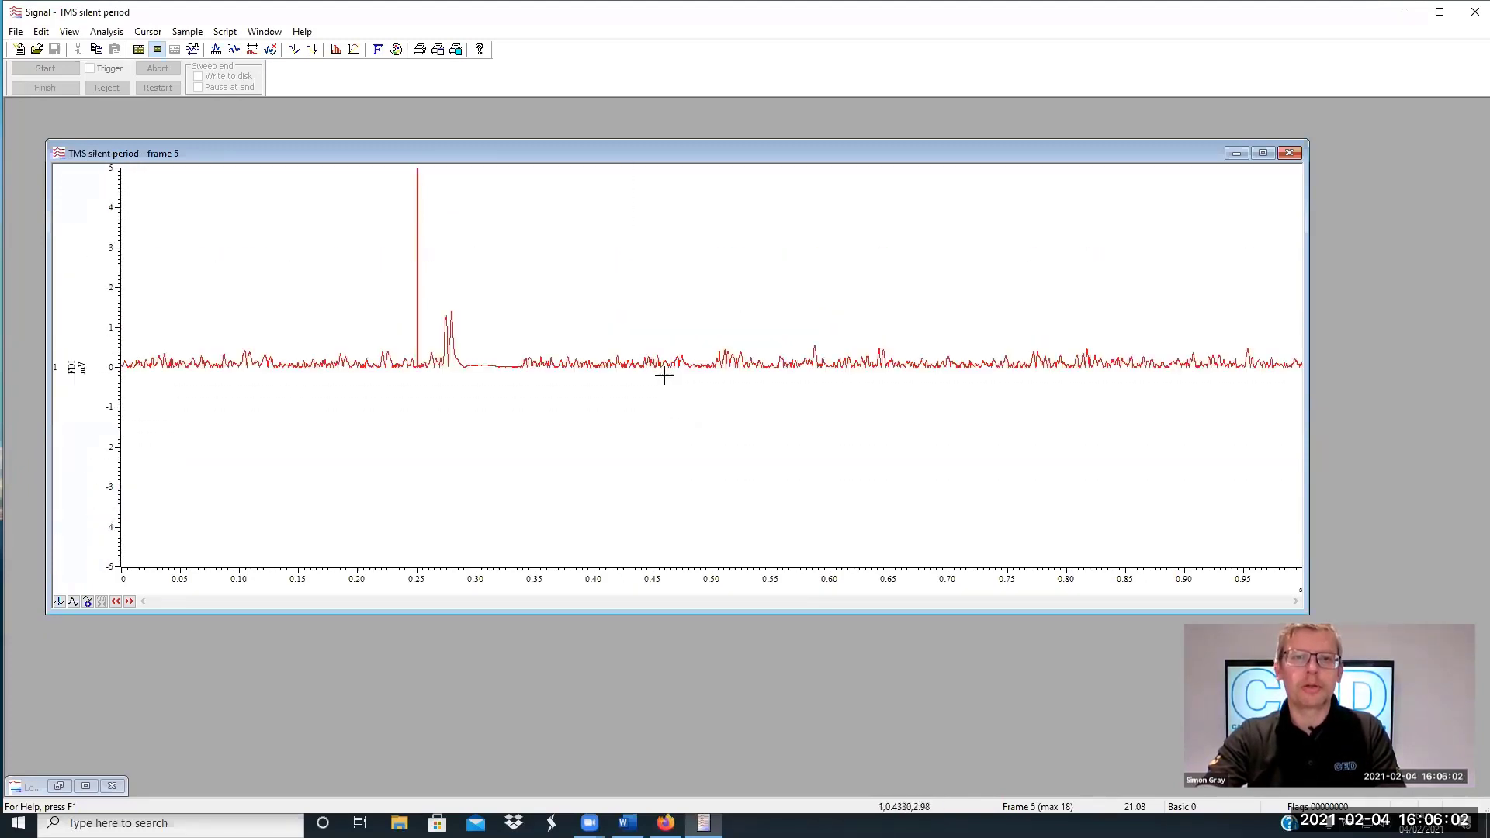
{"action": "right_click", "coordinate": [623, 340]}
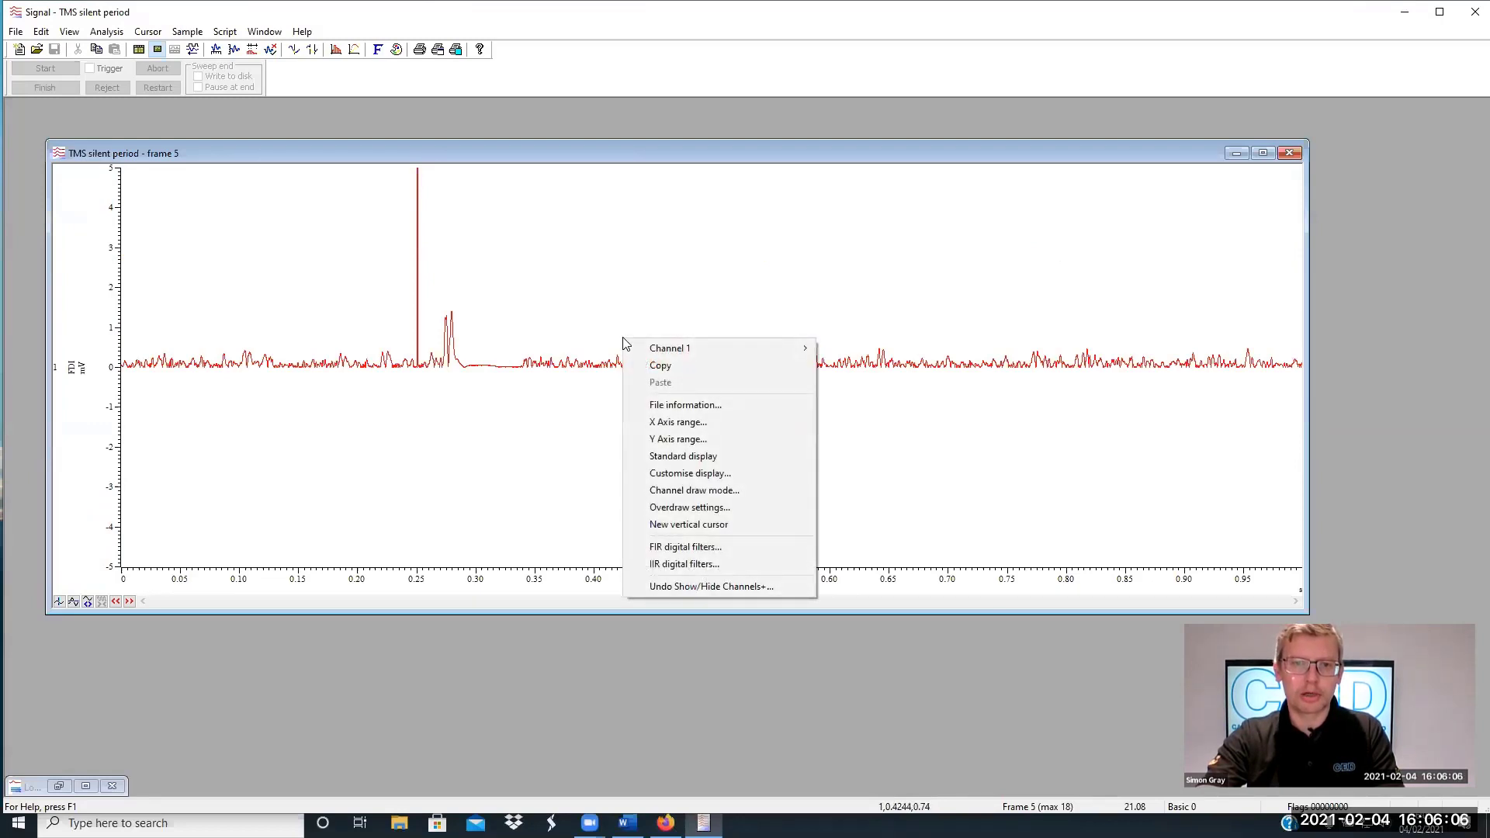
{"action": "mouse_move", "coordinate": [664, 349]}
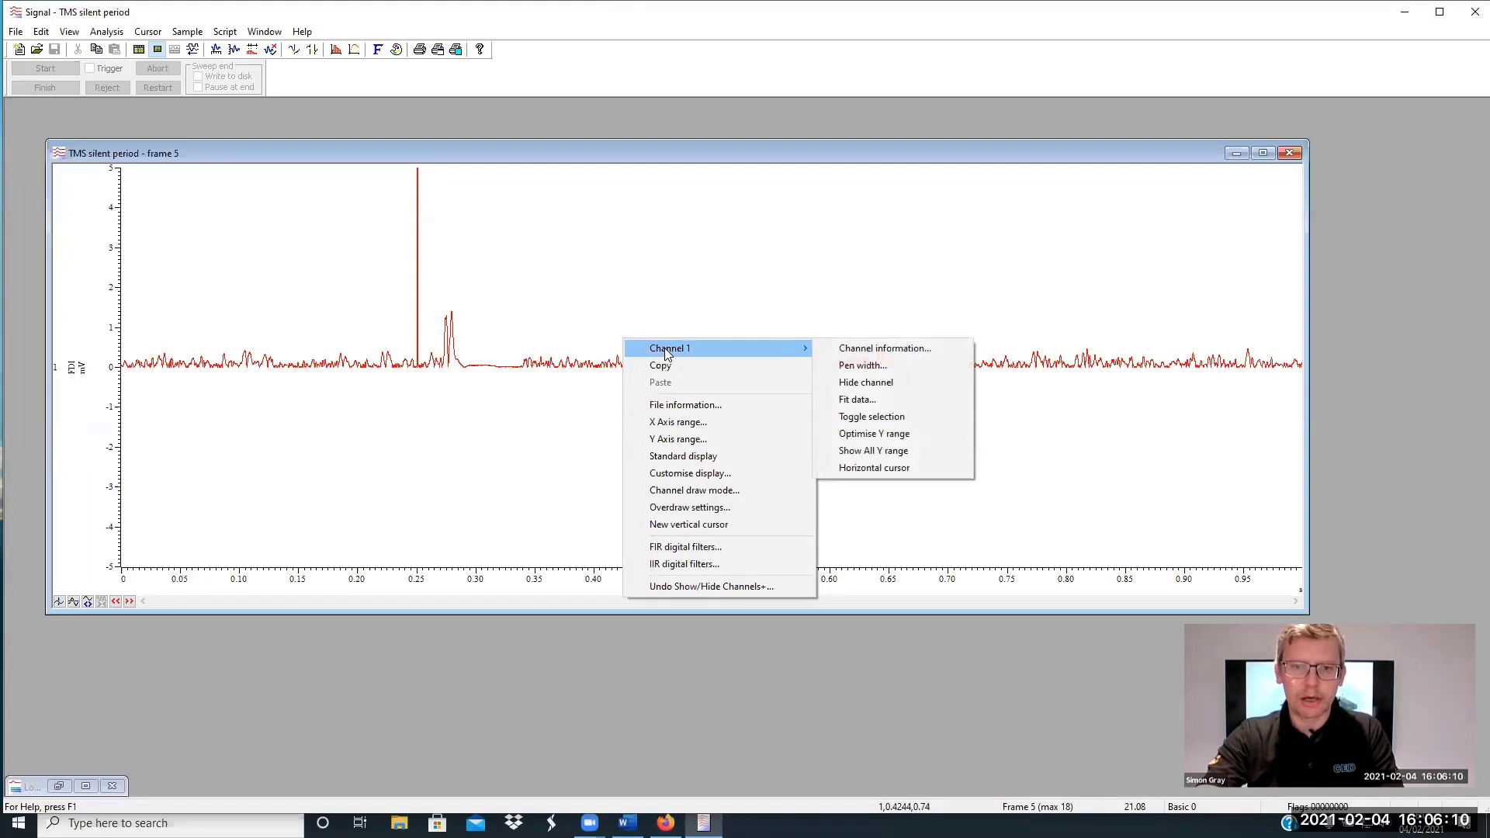
{"action": "left_click", "coordinate": [849, 365]}
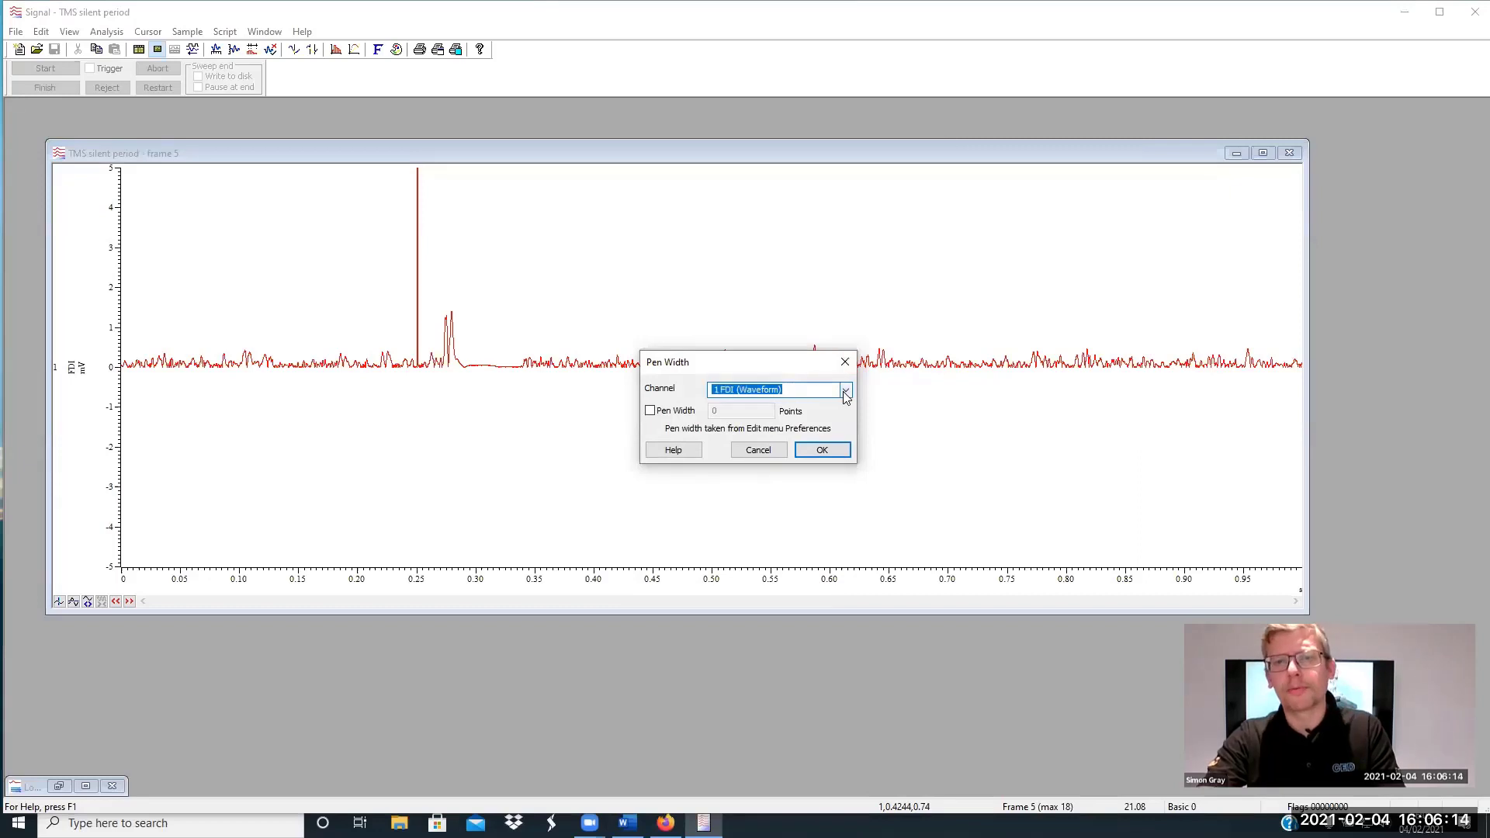
{"action": "left_click", "coordinate": [669, 412]}
{"action": "left_click_drag", "start_coordinate": [737, 411], "coordinate": [680, 409]}
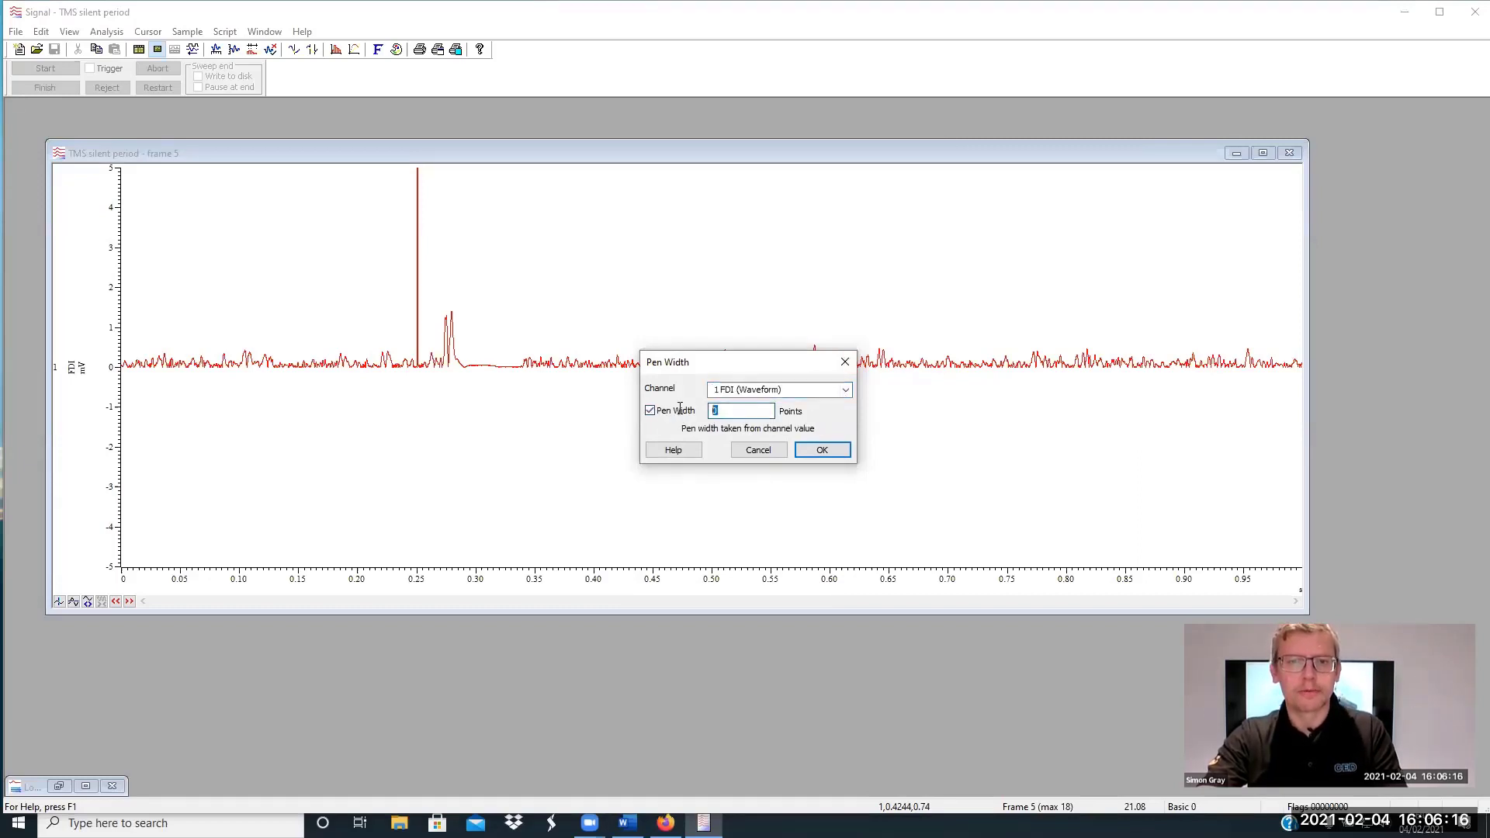
{"action": "left_click", "coordinate": [821, 451]}
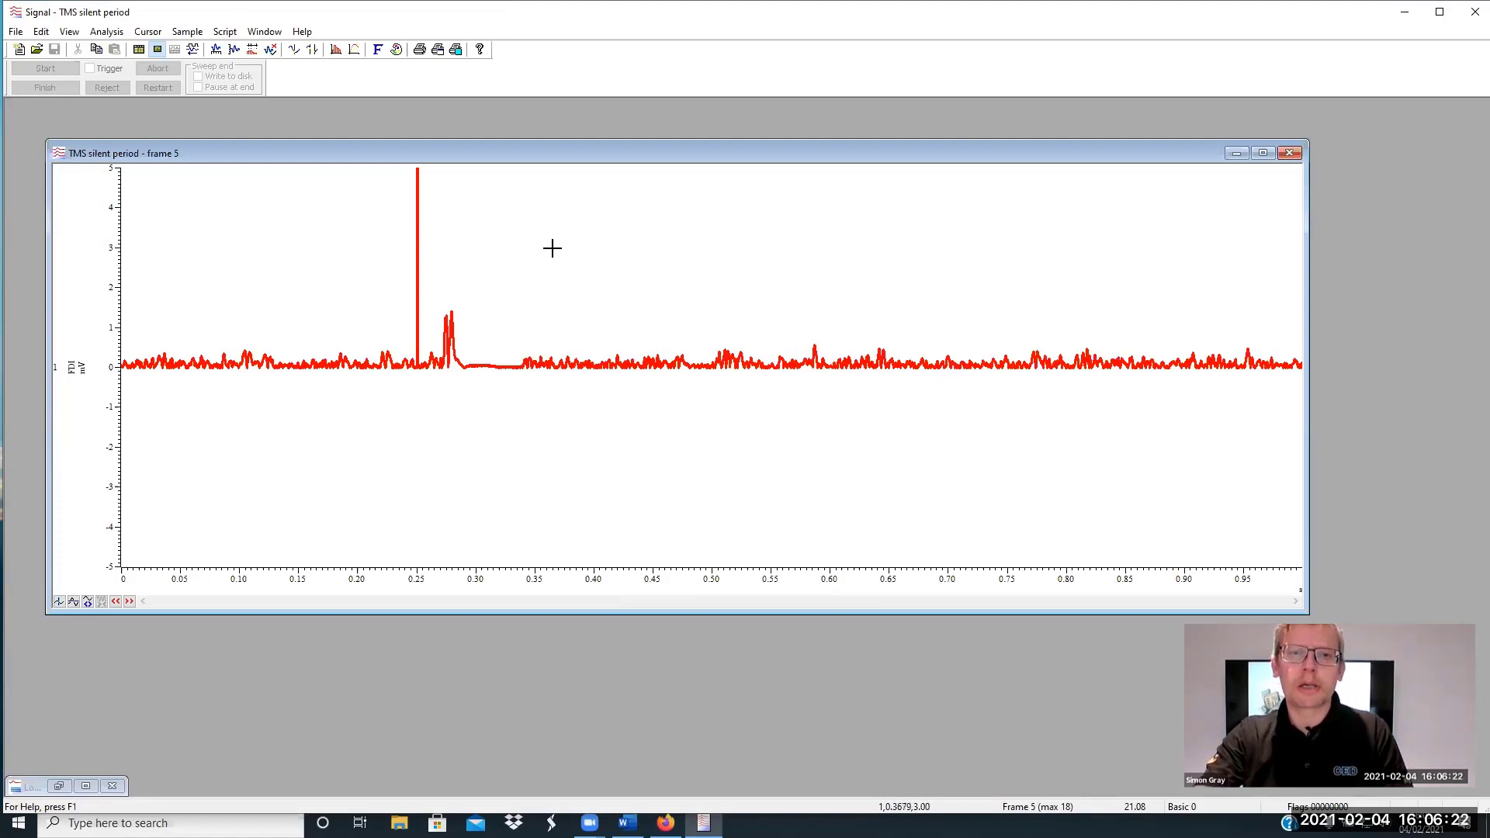
Customise the display to draw a grid on both the X and Y axes, keeping the settings open beside the trace
{"action": "right_click", "coordinate": [644, 426]}
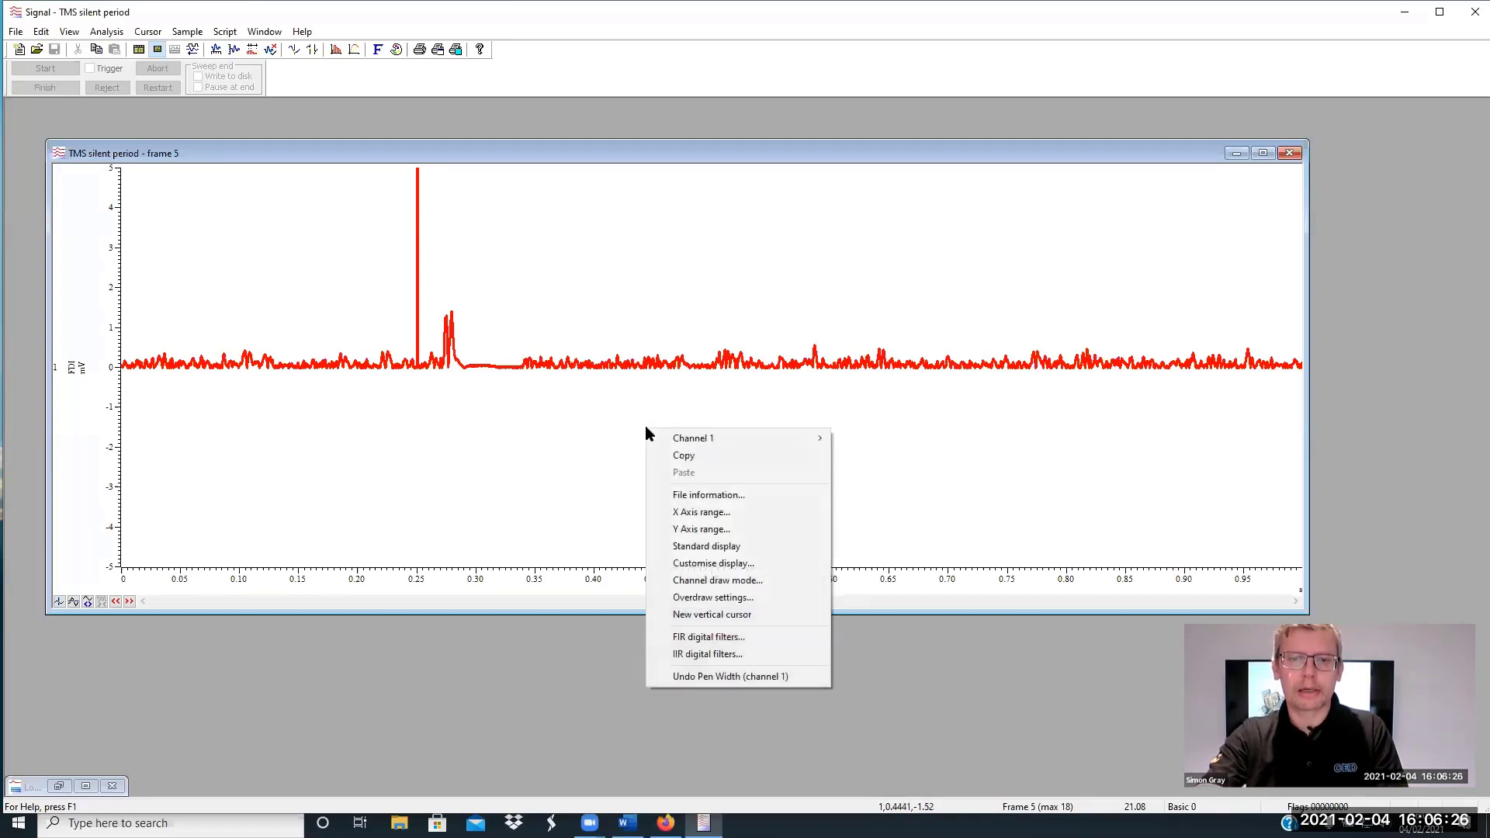
{"action": "left_click", "coordinate": [672, 565]}
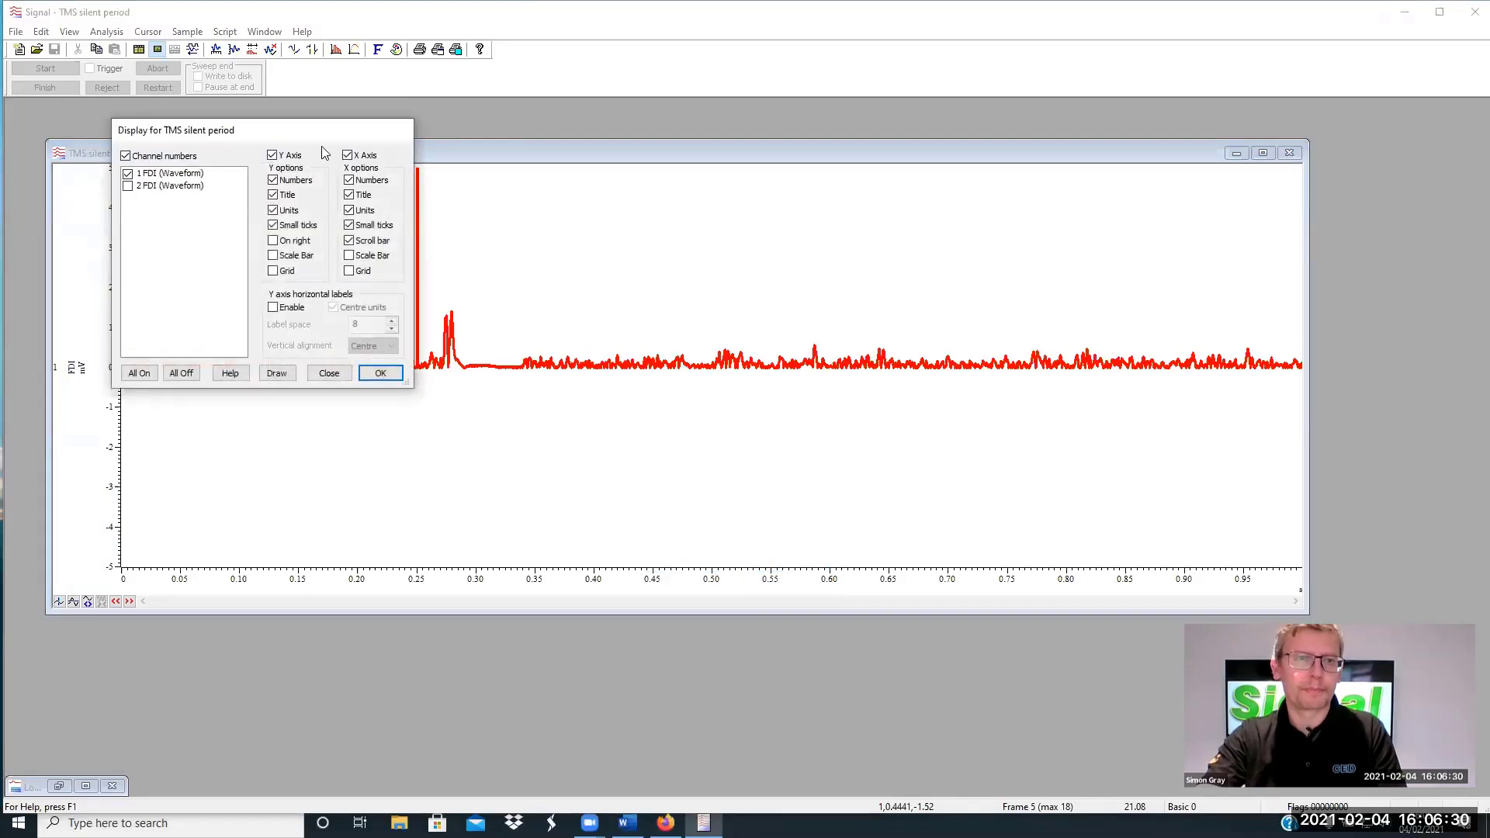
{"action": "left_click_drag", "start_coordinate": [324, 142], "coordinate": [1013, 132]}
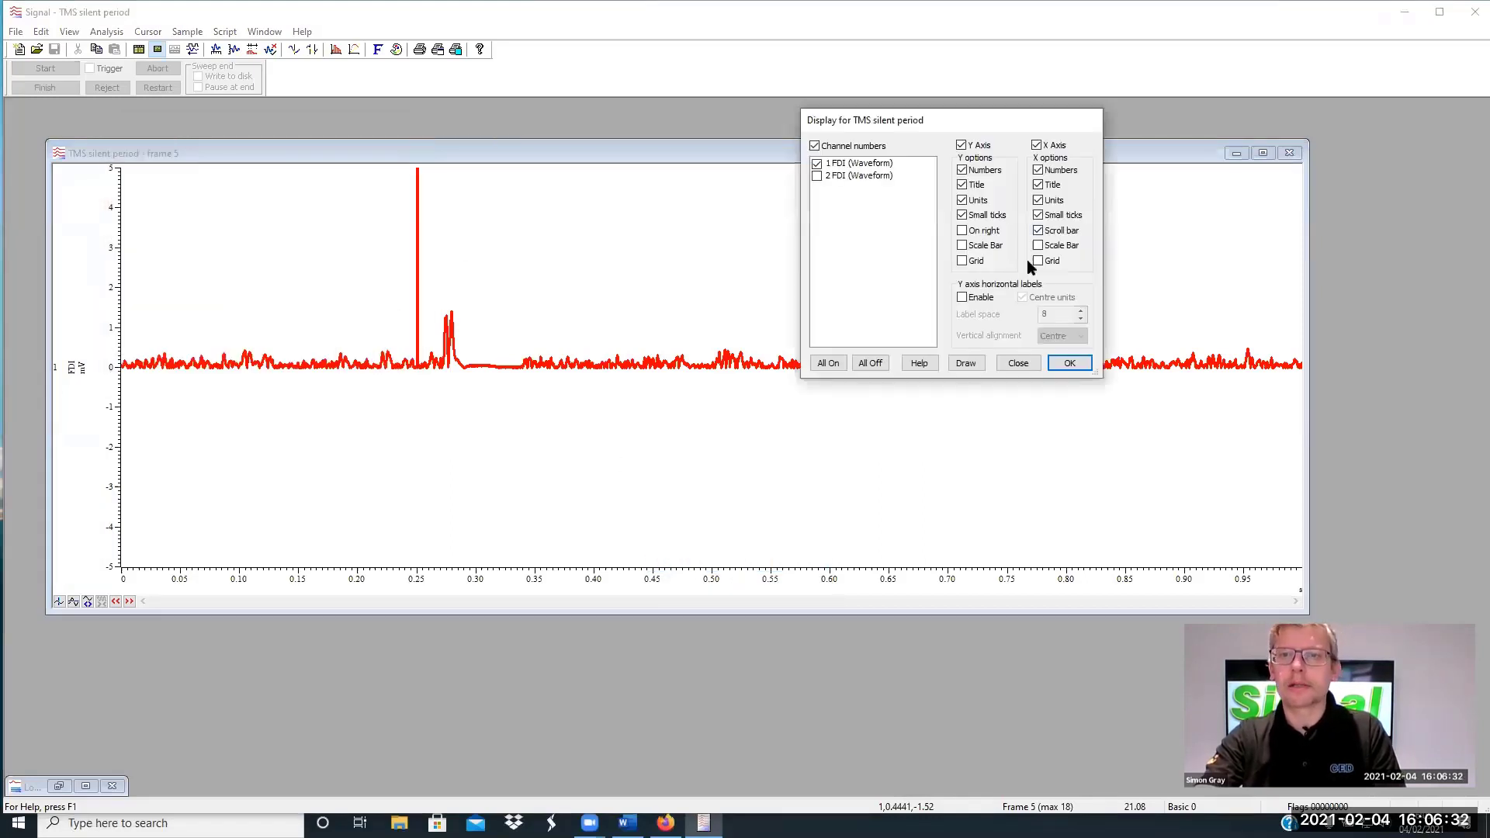
{"action": "left_click", "coordinate": [1039, 261]}
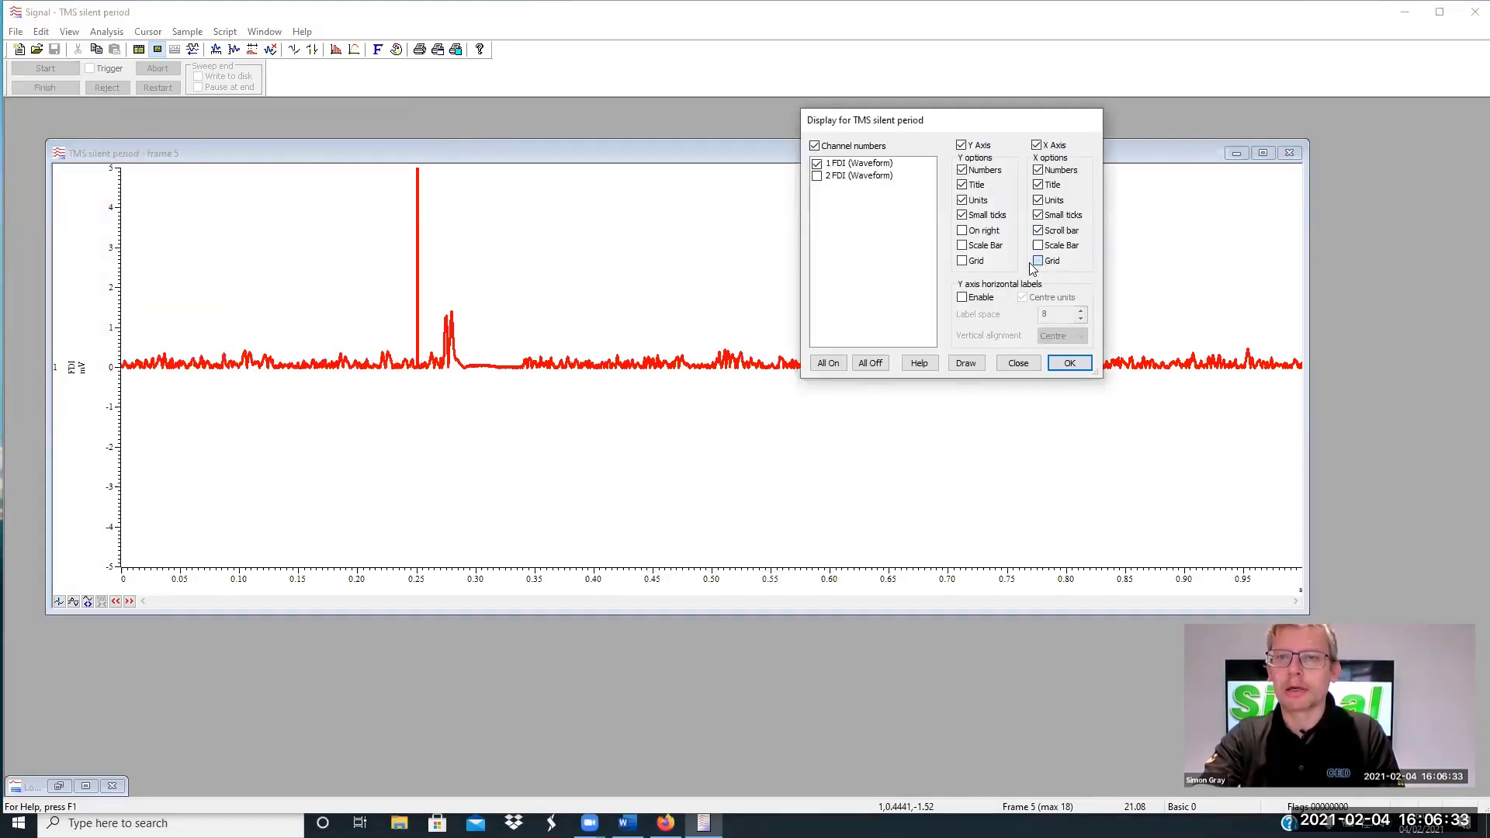
{"action": "left_click", "coordinate": [963, 262]}
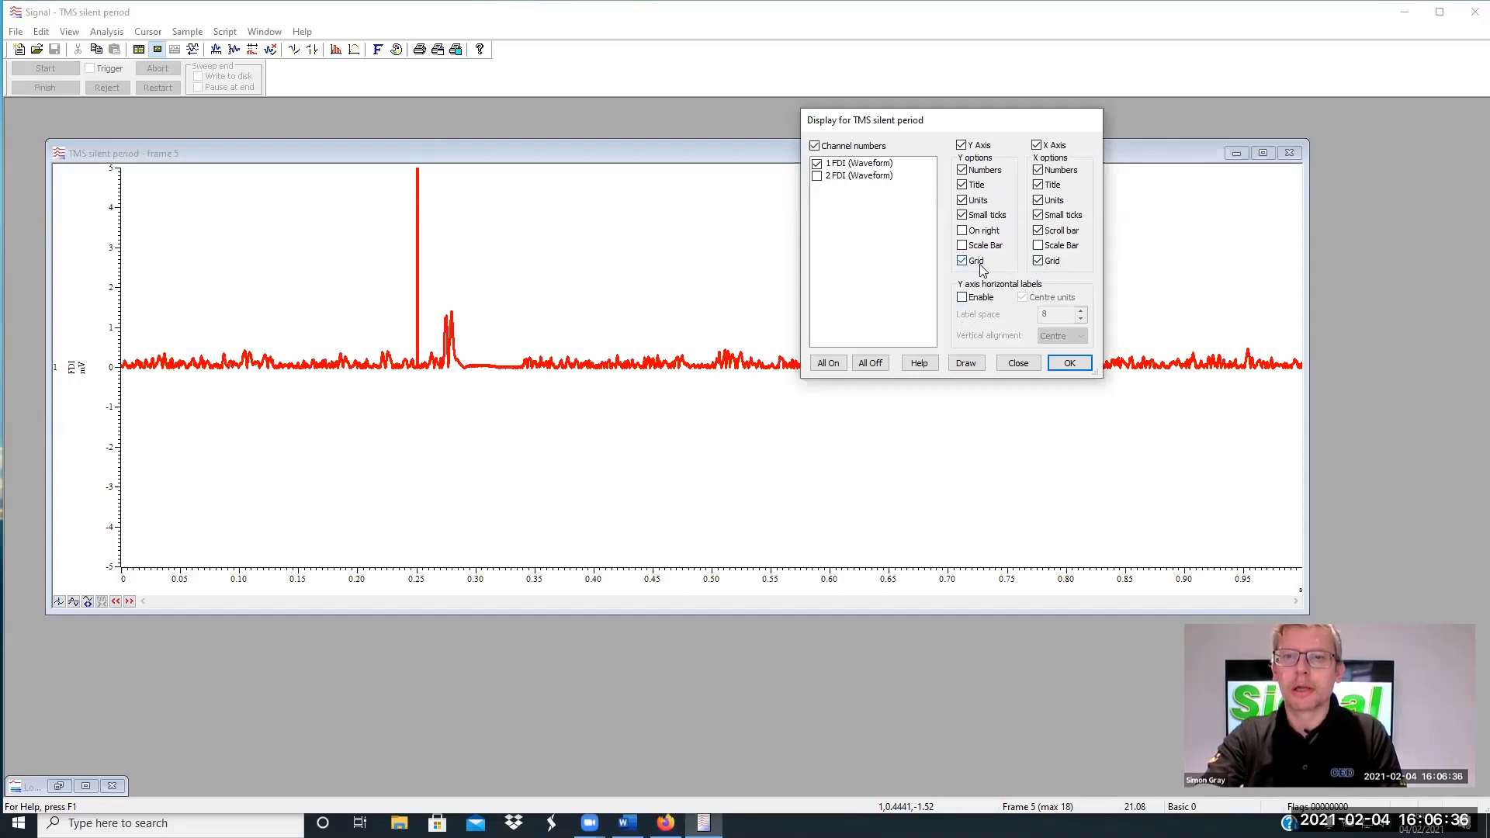
{"action": "left_click", "coordinate": [963, 365]}
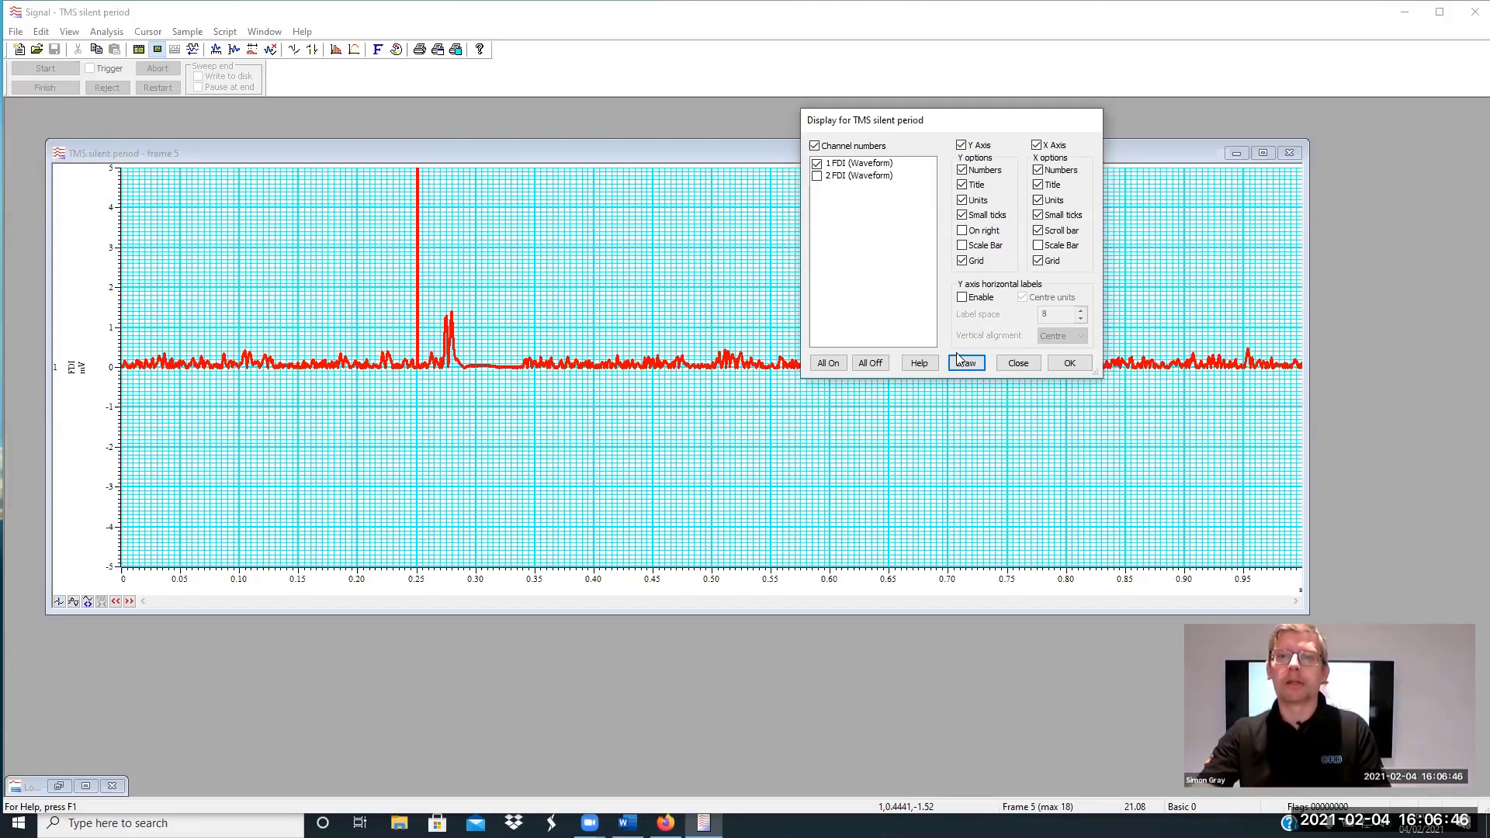
Replace the X and Y grids with scale bars on both axes and accept the display settings
{"action": "left_click", "coordinate": [973, 262]}
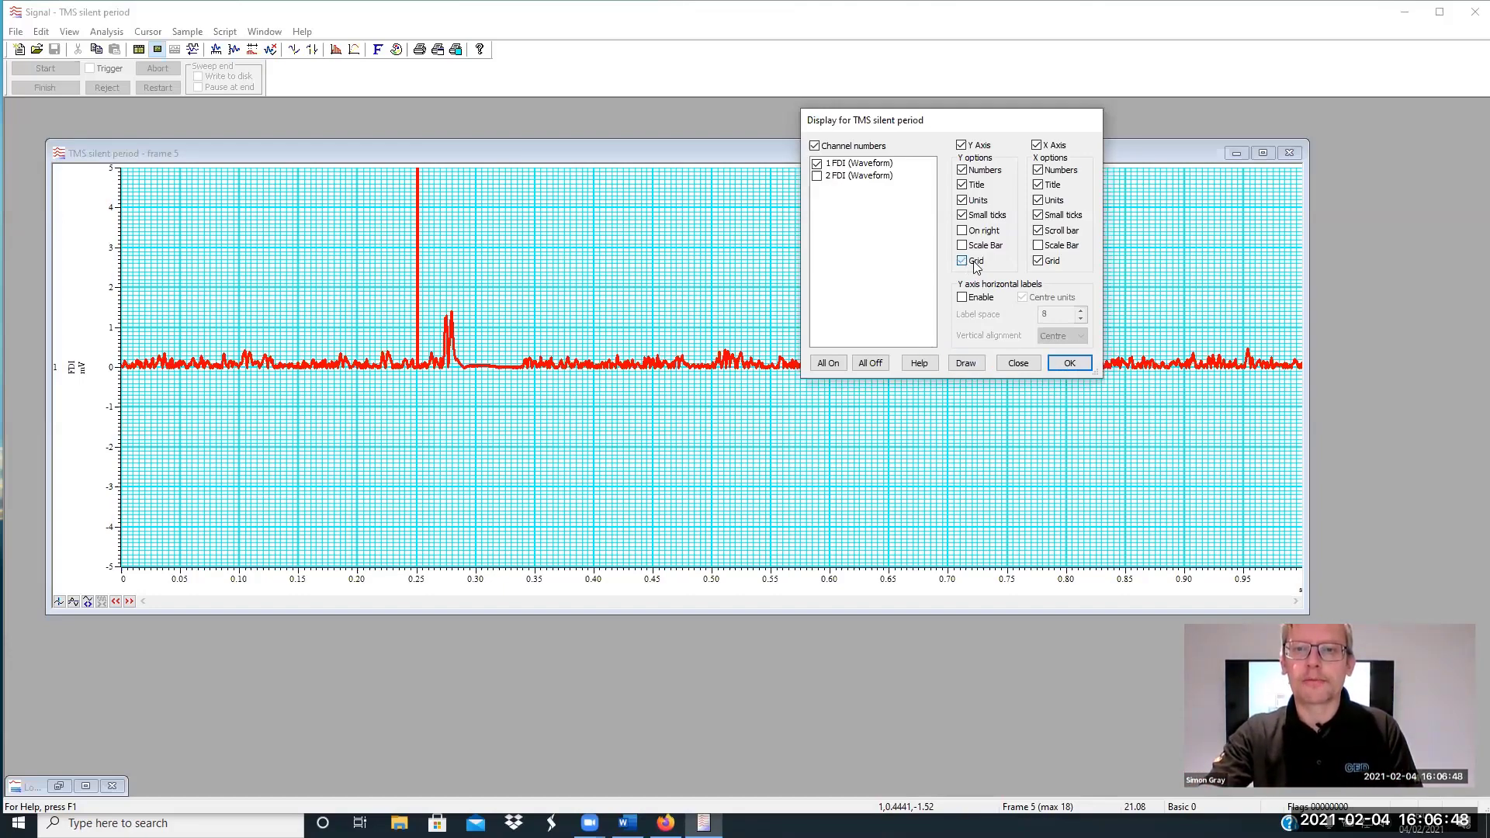
{"action": "left_click", "coordinate": [1038, 262]}
{"action": "left_click", "coordinate": [967, 363]}
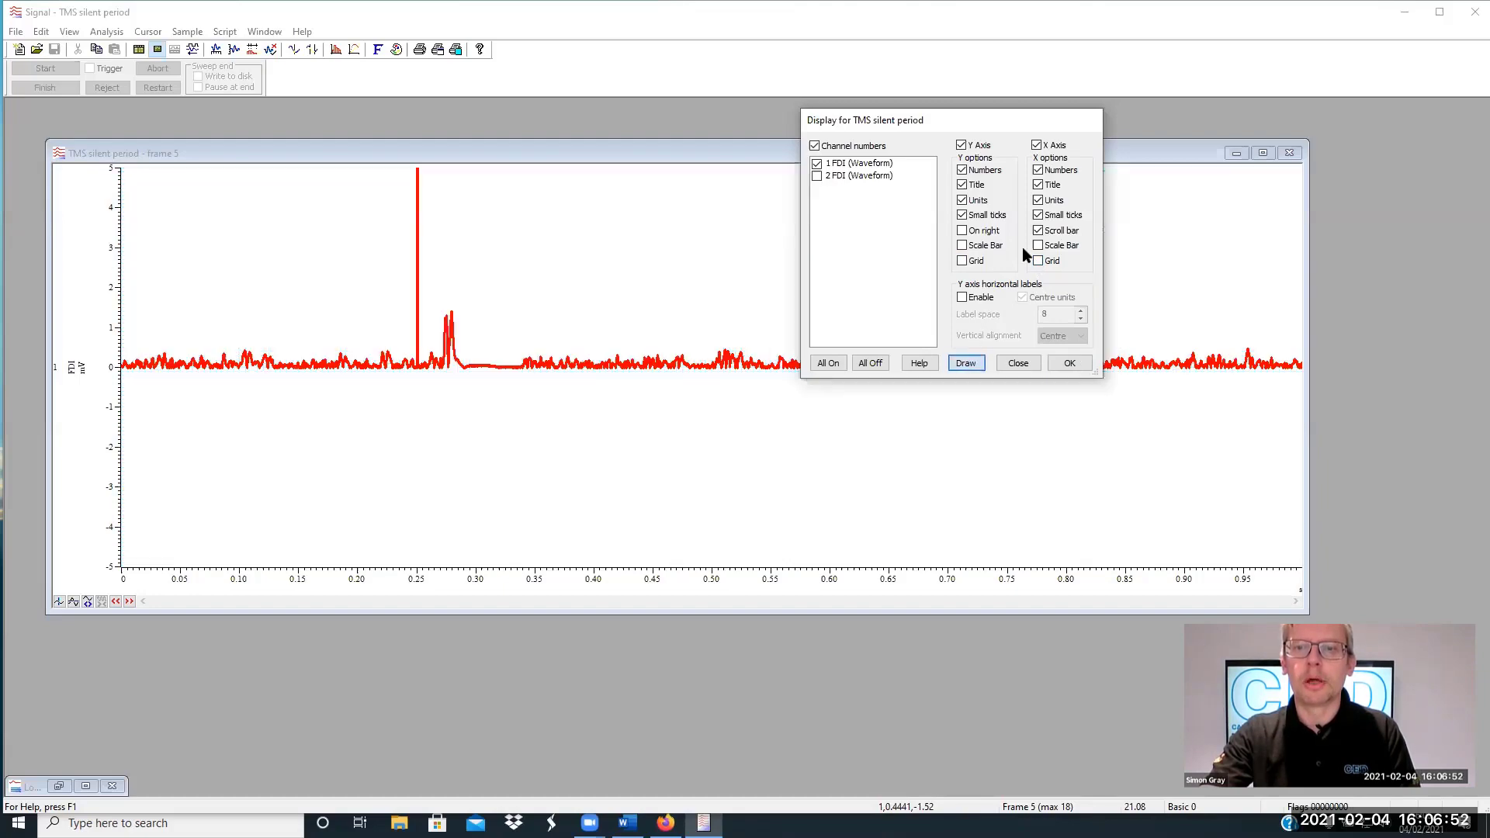
{"action": "left_click", "coordinate": [1037, 245]}
{"action": "left_click", "coordinate": [963, 245]}
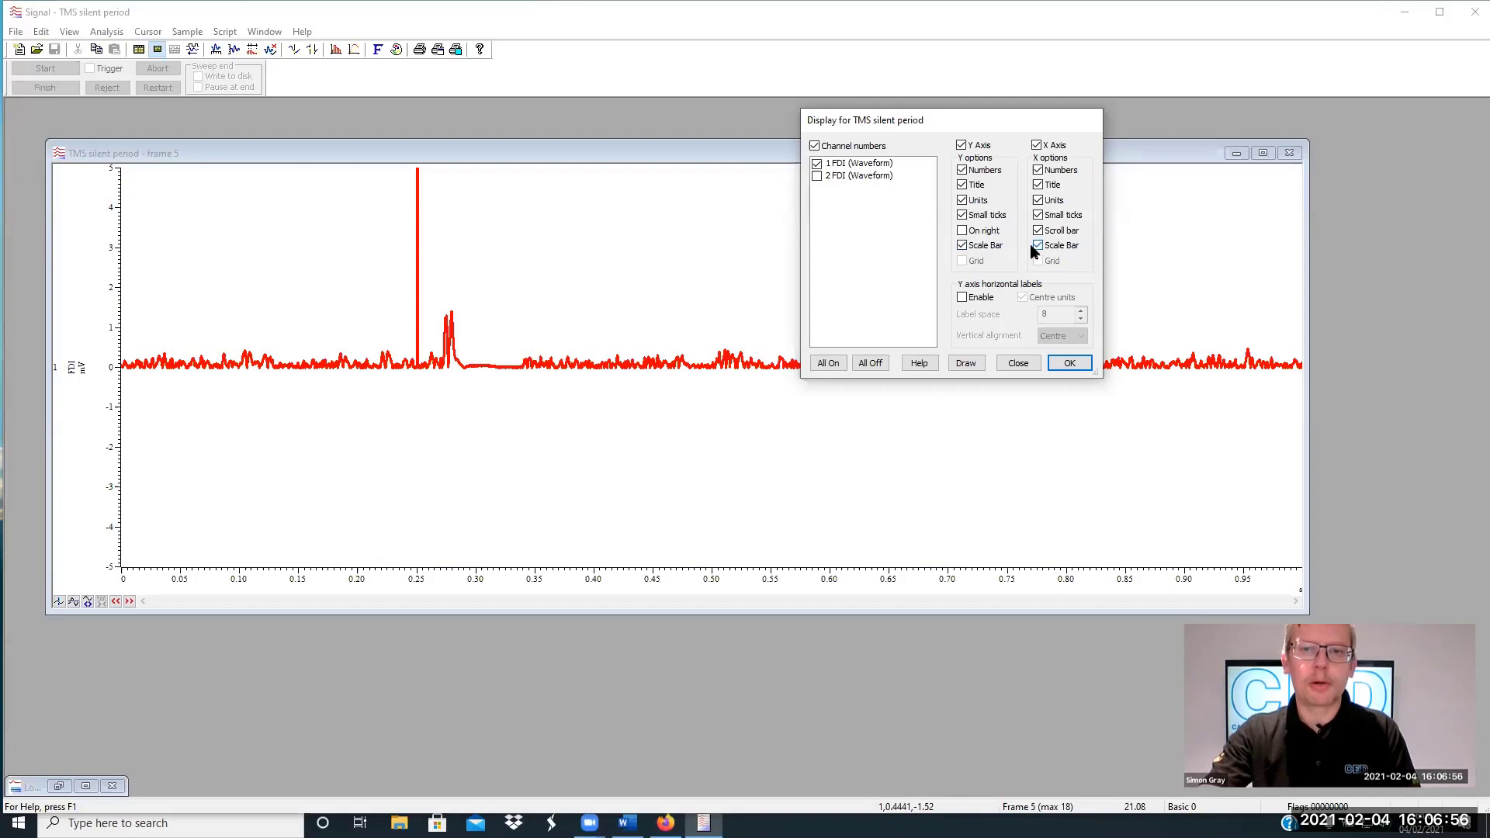
{"action": "left_click", "coordinate": [967, 363]}
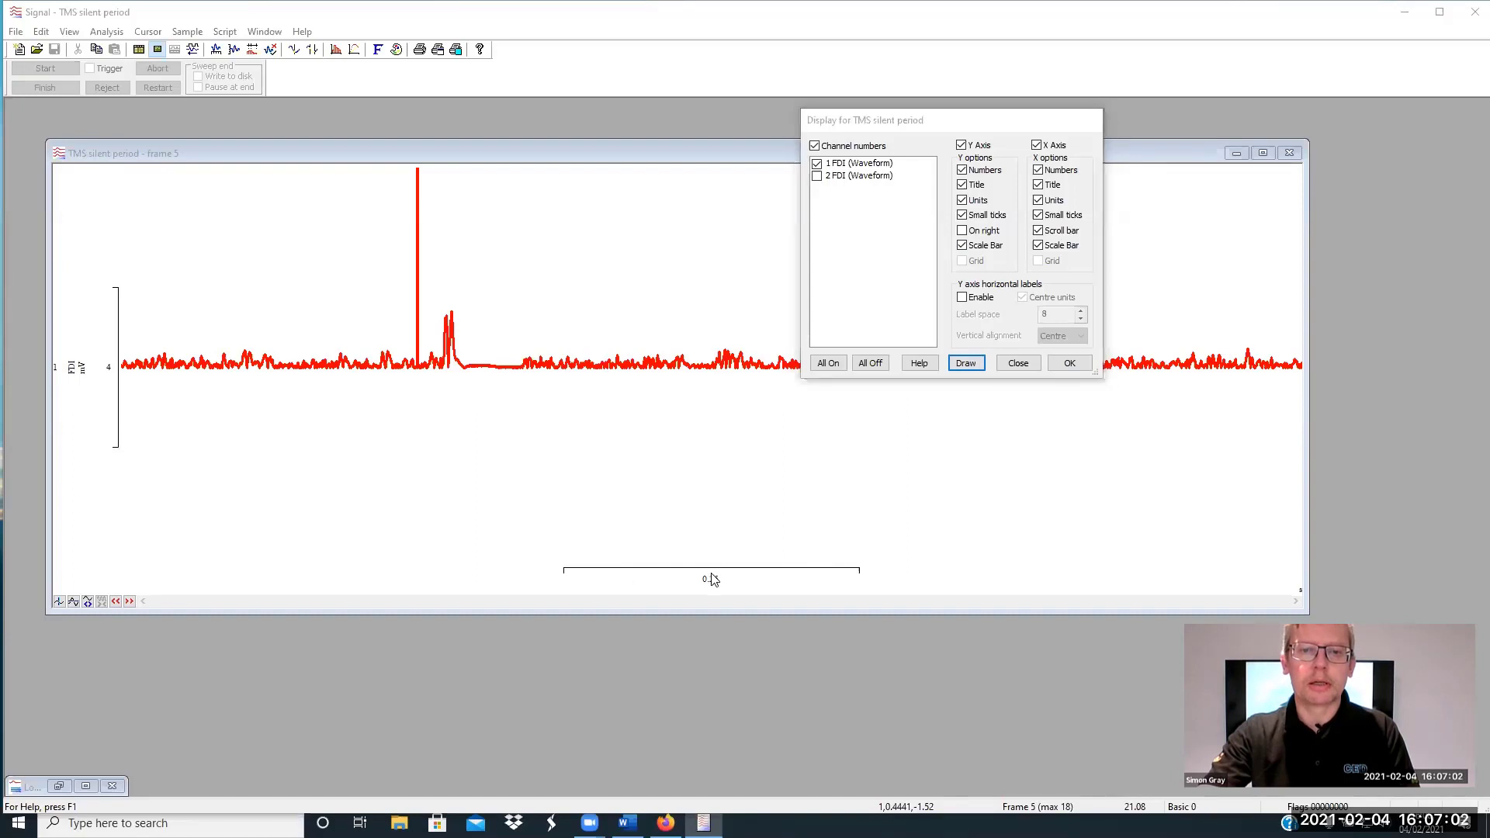
{"action": "left_click", "coordinate": [1070, 364]}
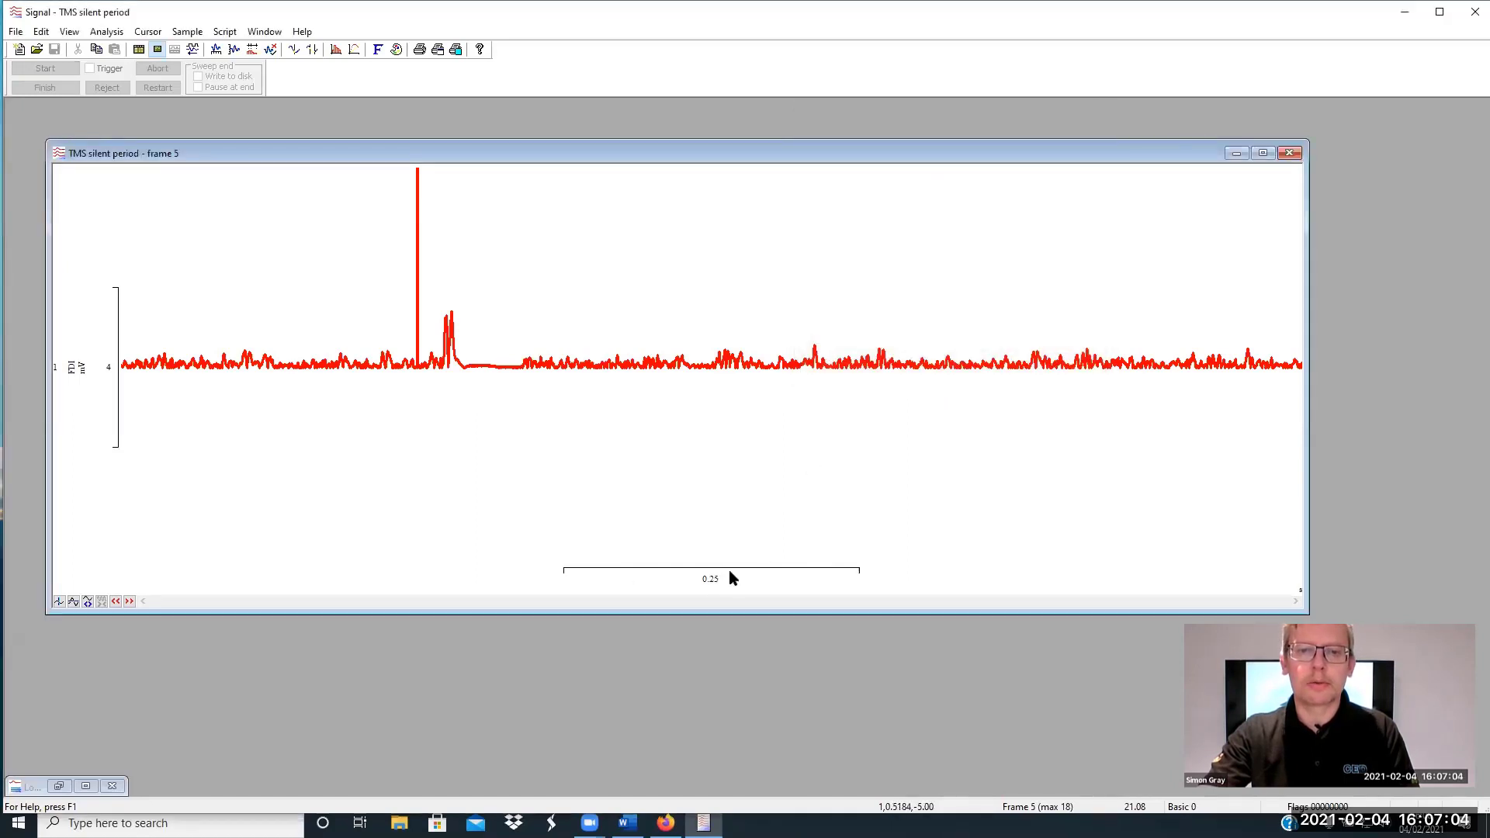
{"action": "double_click", "coordinate": [730, 572]}
{"action": "left_click", "coordinate": [91, 163]}
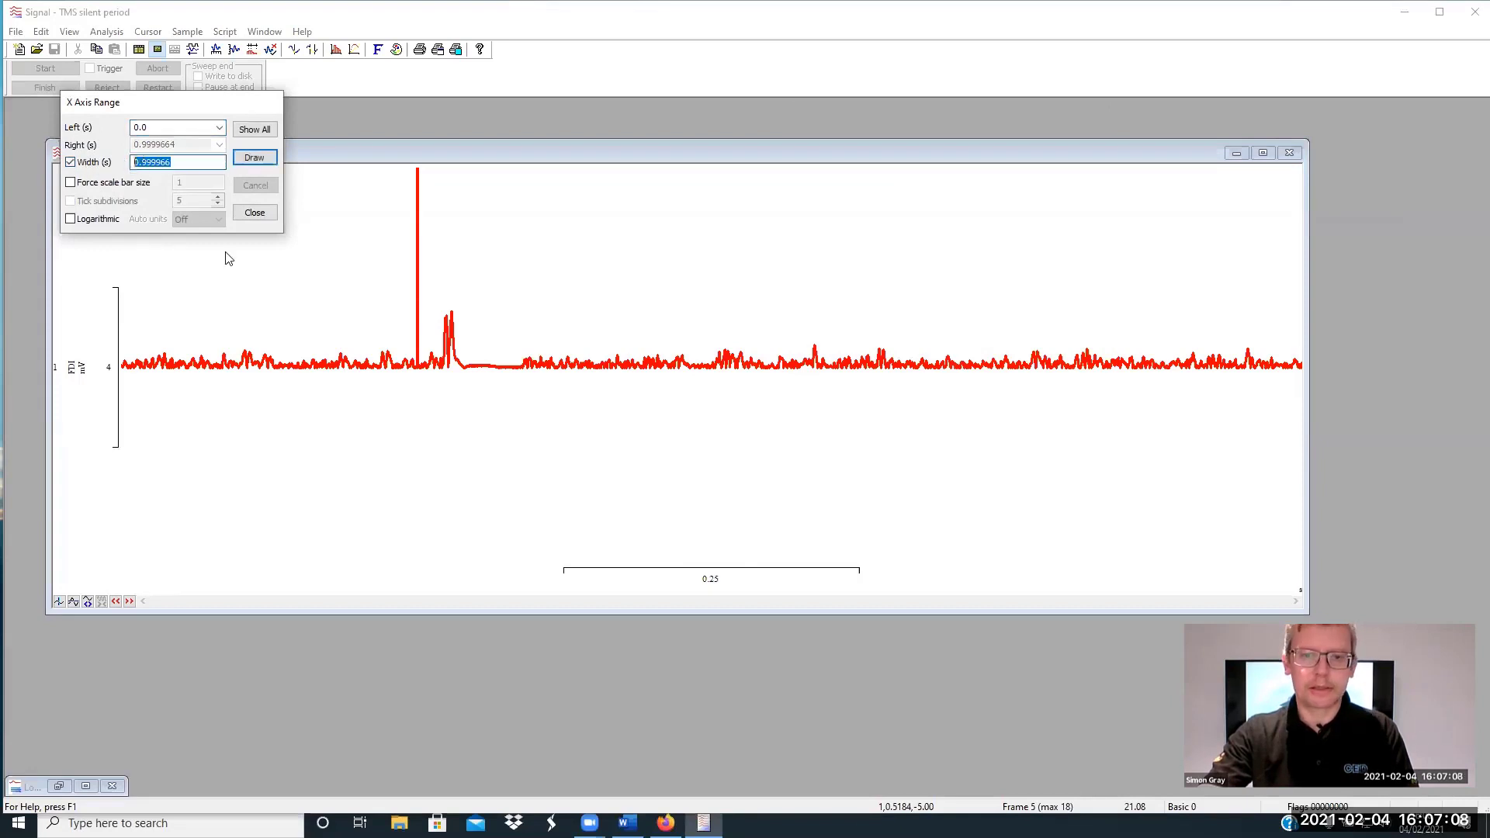
{"action": "type", "text": "0."}
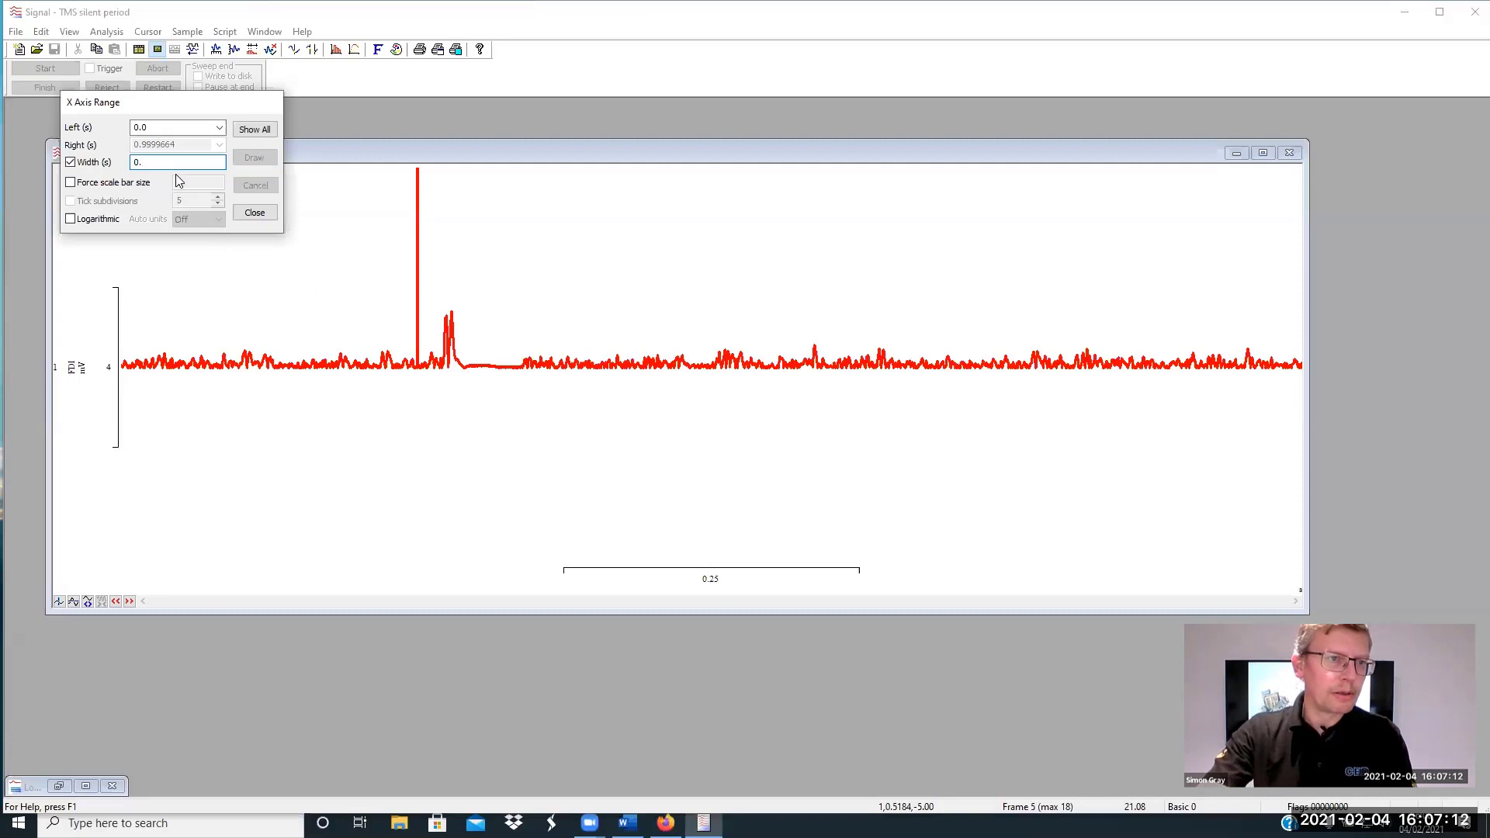
{"action": "left_click", "coordinate": [81, 164]}
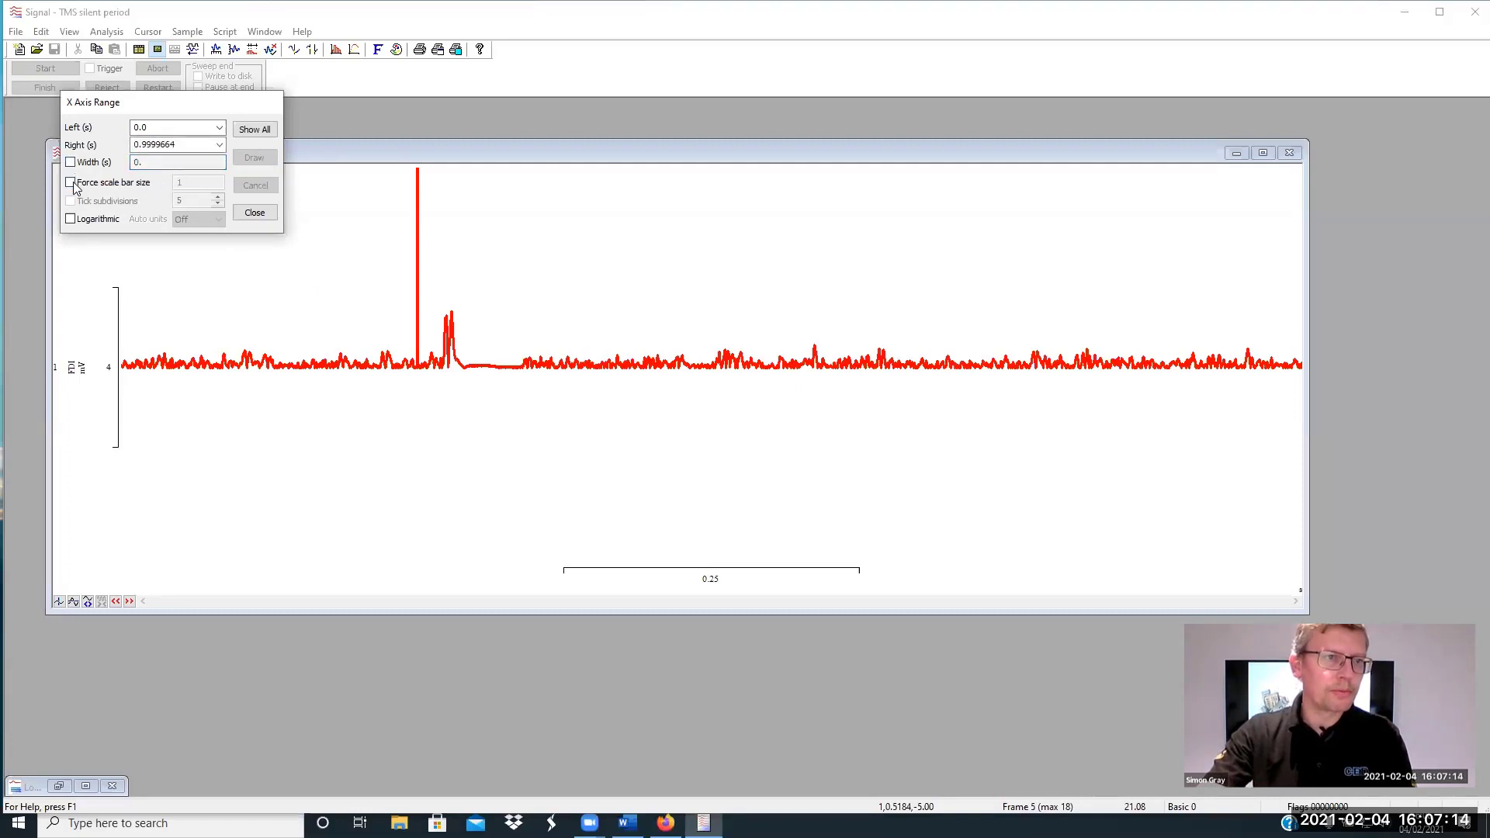
{"action": "left_click", "coordinate": [73, 185]}
{"action": "left_click", "coordinate": [201, 184]}
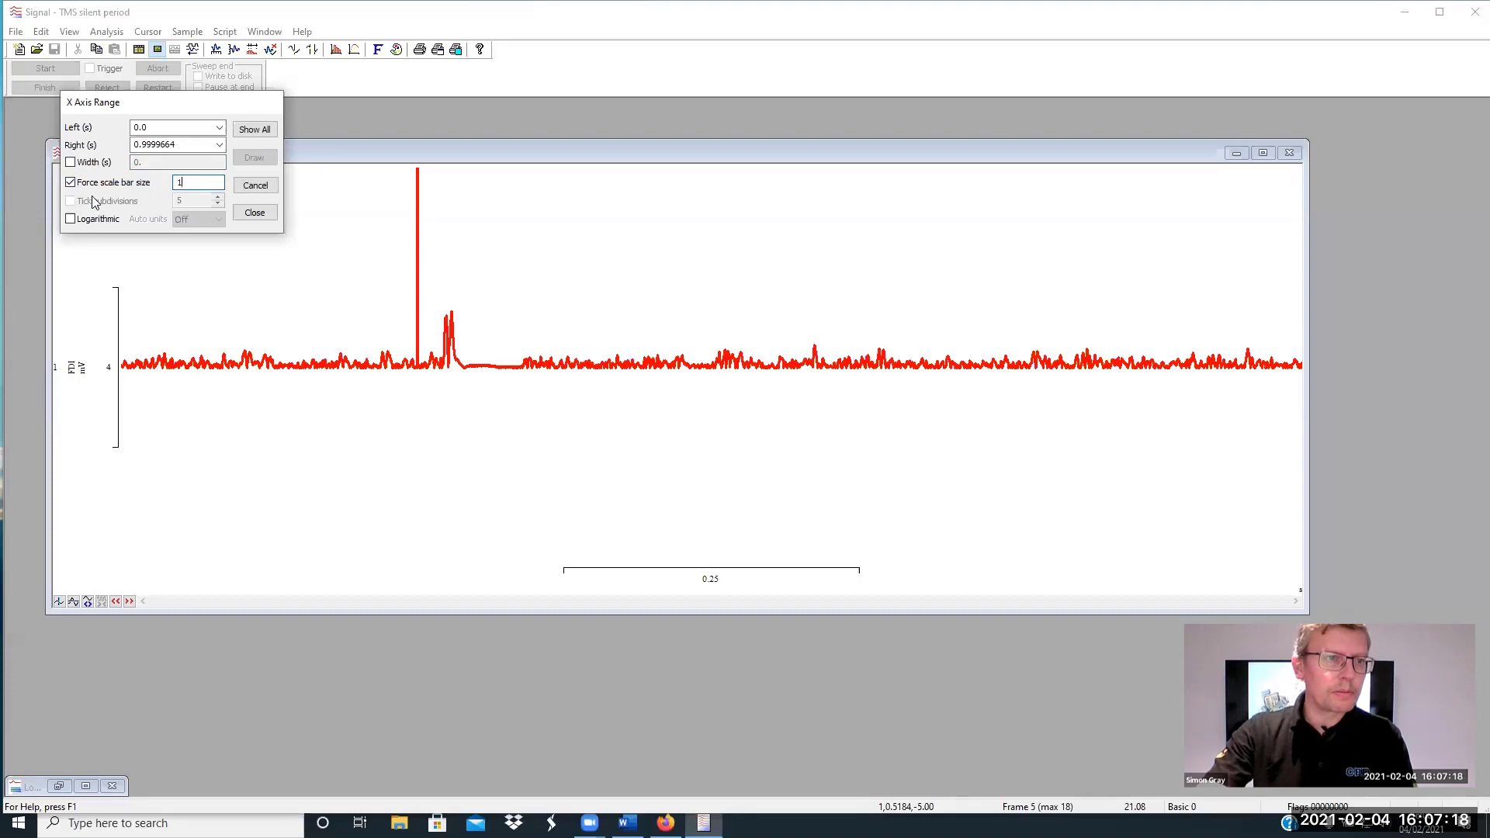
{"action": "key", "text": "BackSpace"}
{"action": "type", "text": "2"}
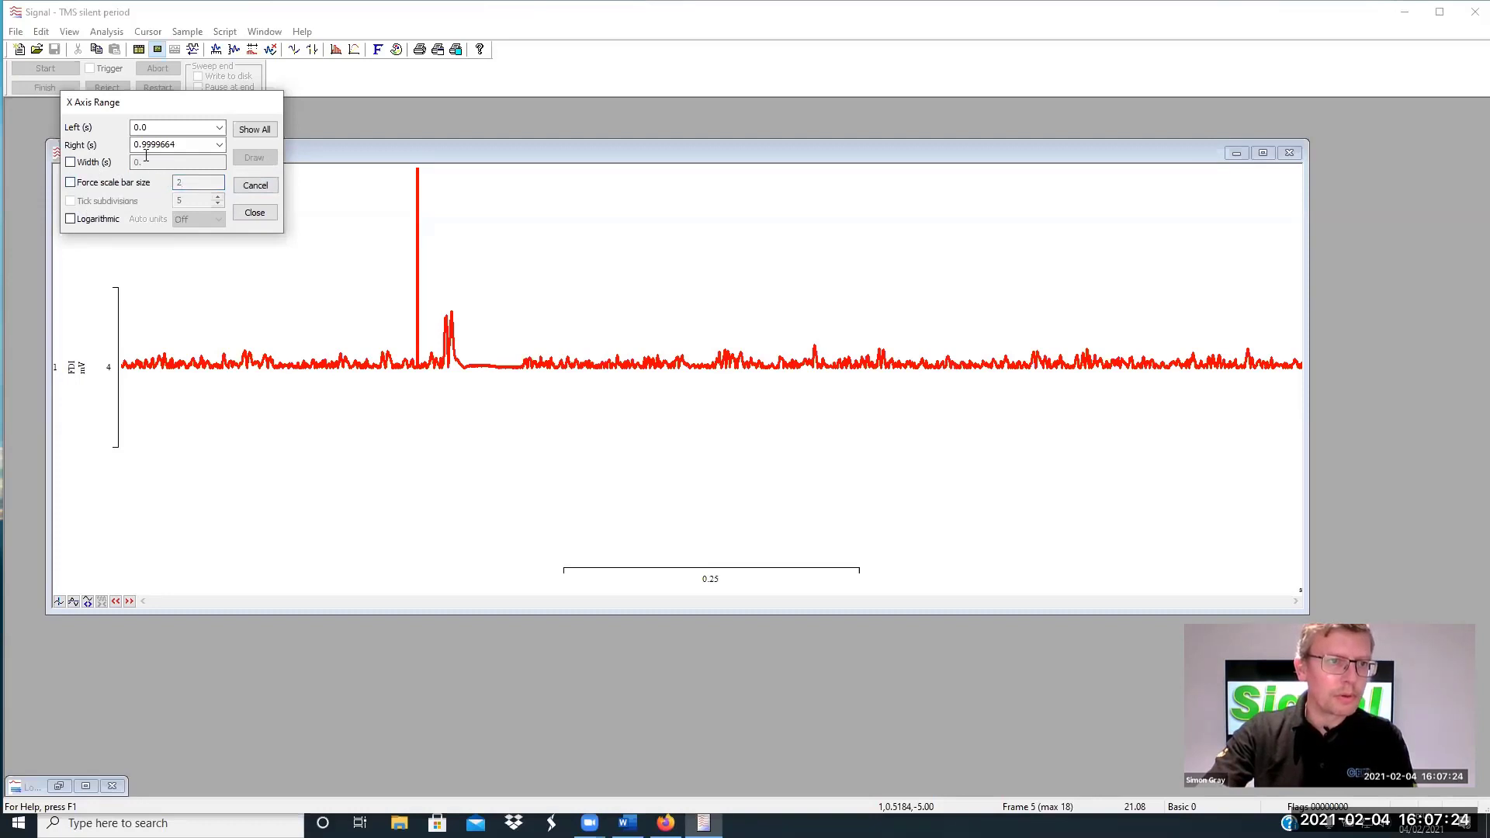
{"action": "left_click", "coordinate": [71, 161]}
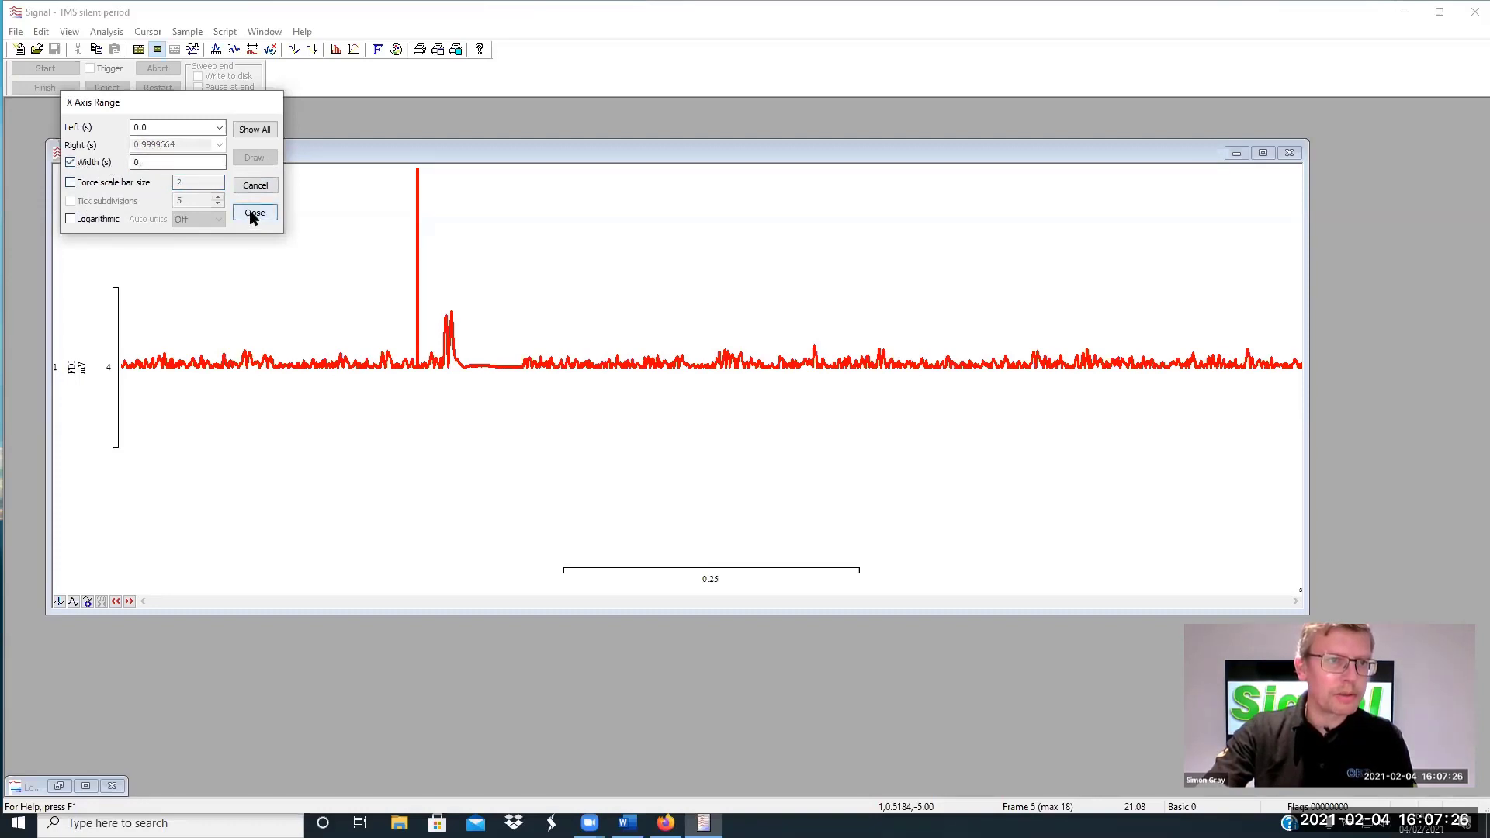
{"action": "left_click", "coordinate": [71, 161]}
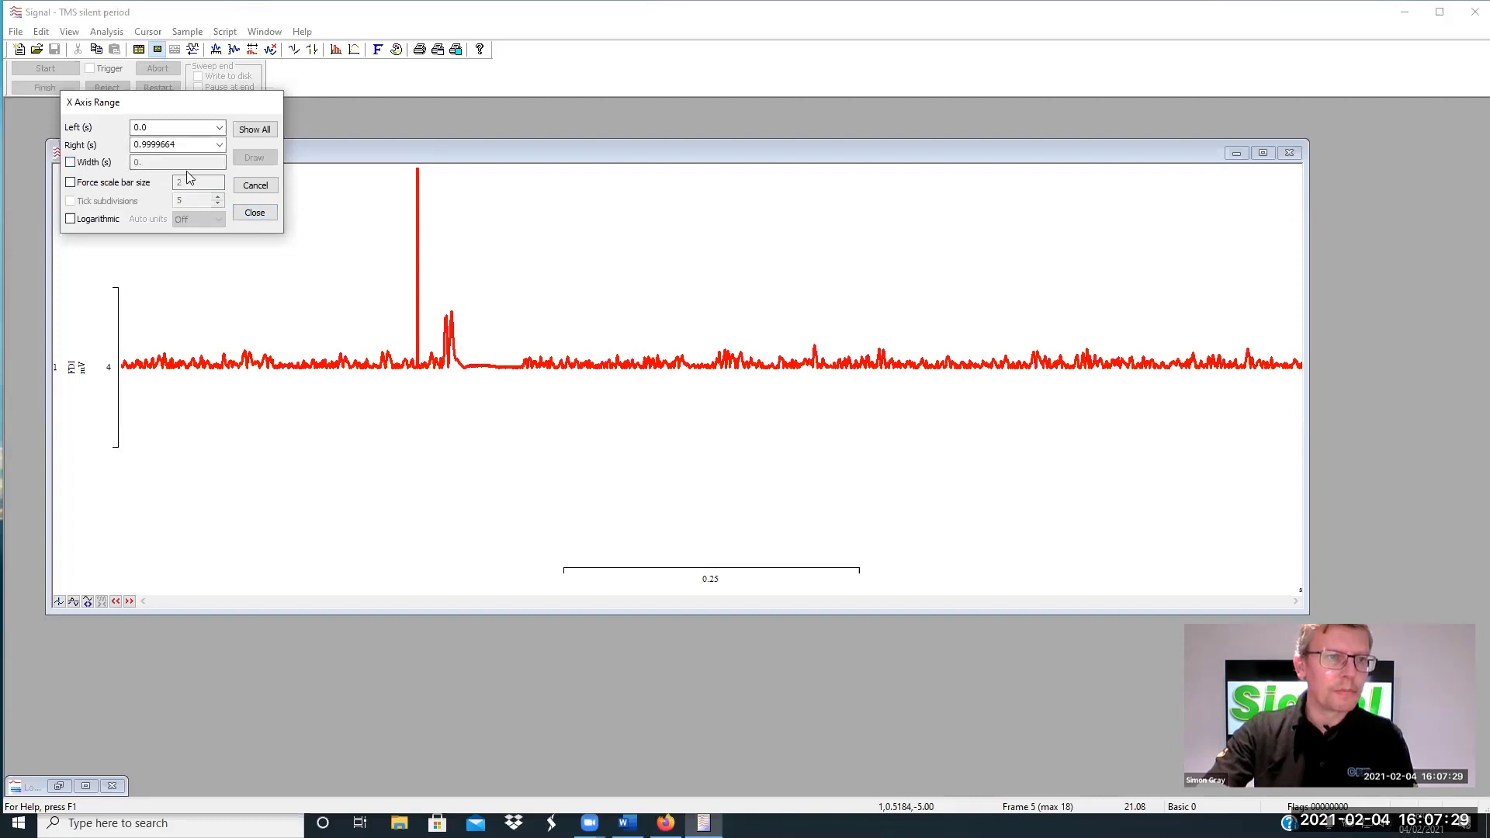
{"action": "left_click", "coordinate": [257, 187]}
{"action": "double_click", "coordinate": [708, 579]}
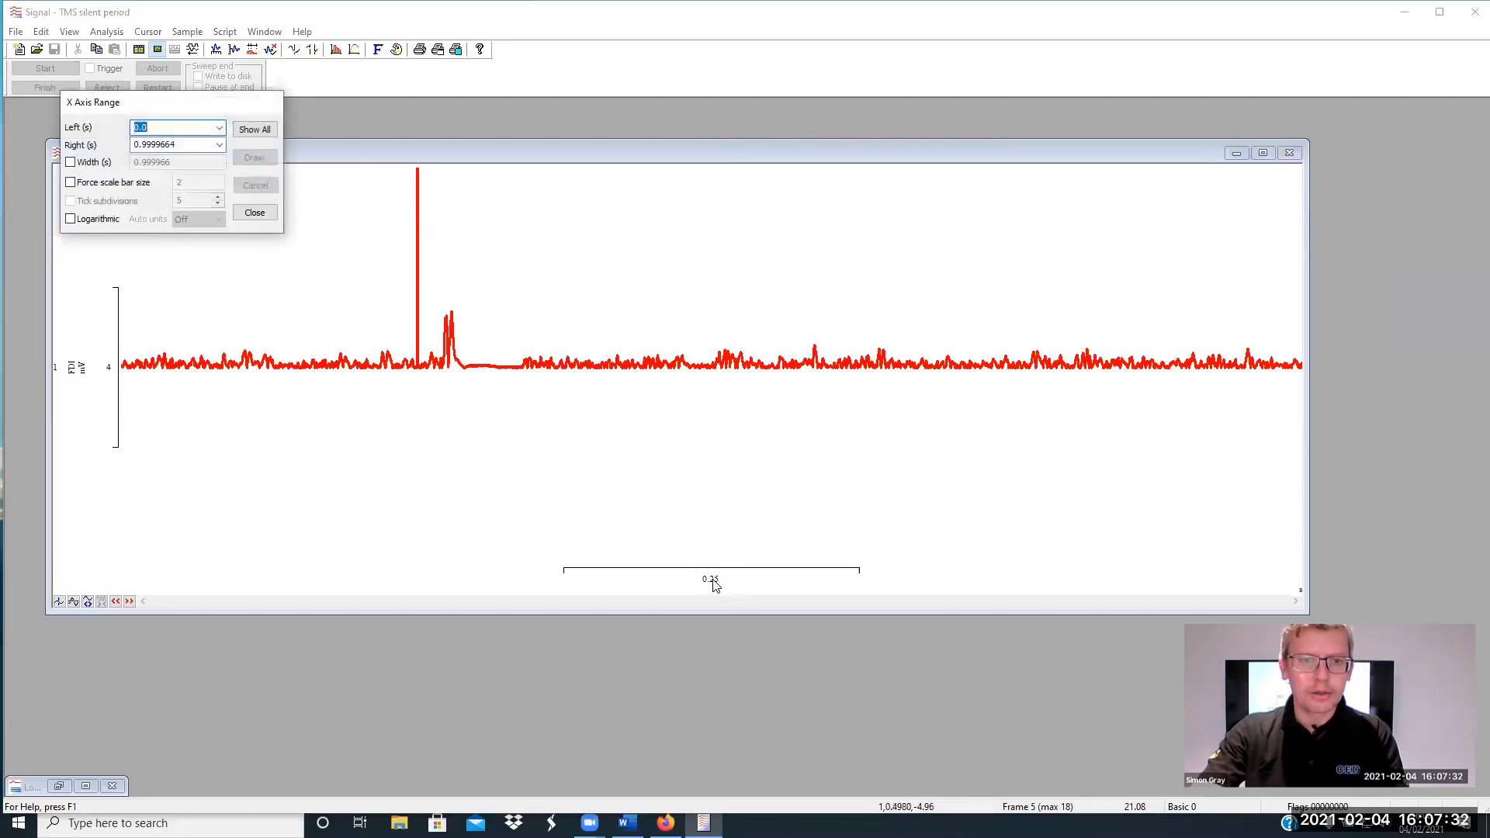
{"action": "left_click", "coordinate": [71, 182]}
{"action": "left_click", "coordinate": [199, 180]}
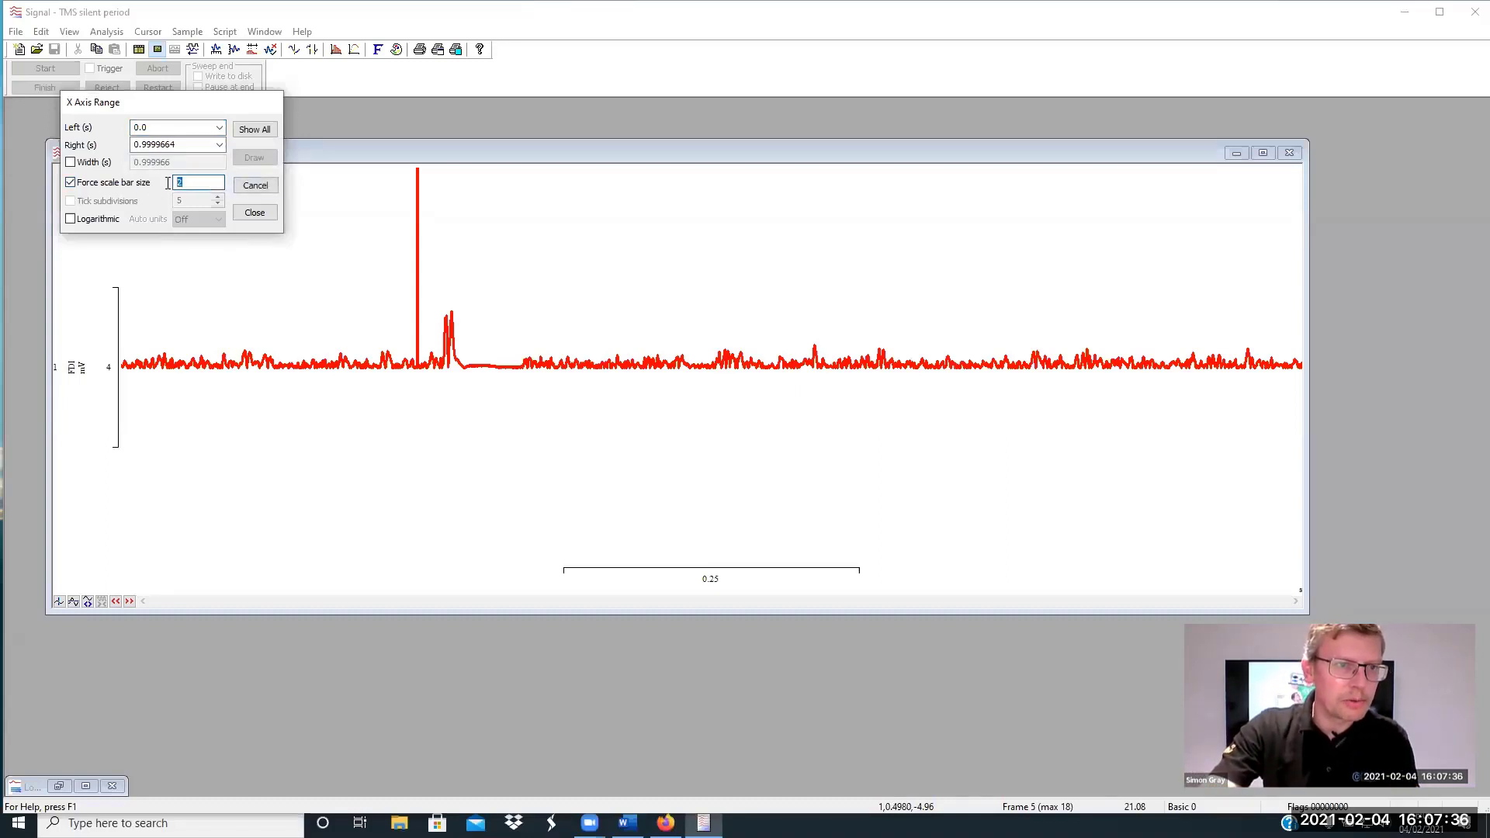
{"action": "type", "text": "1"}
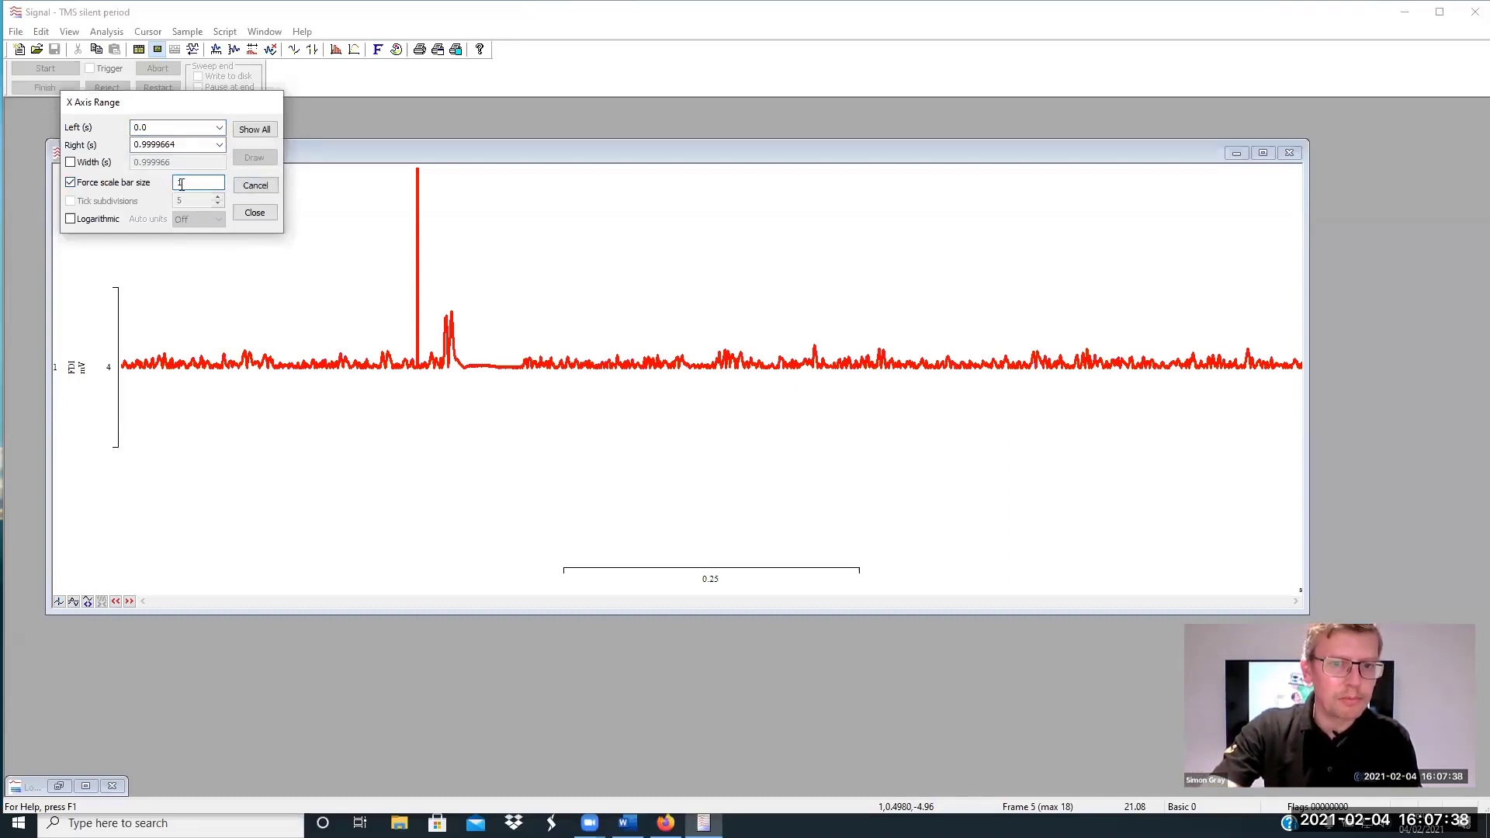
{"action": "left_click", "coordinate": [253, 187]}
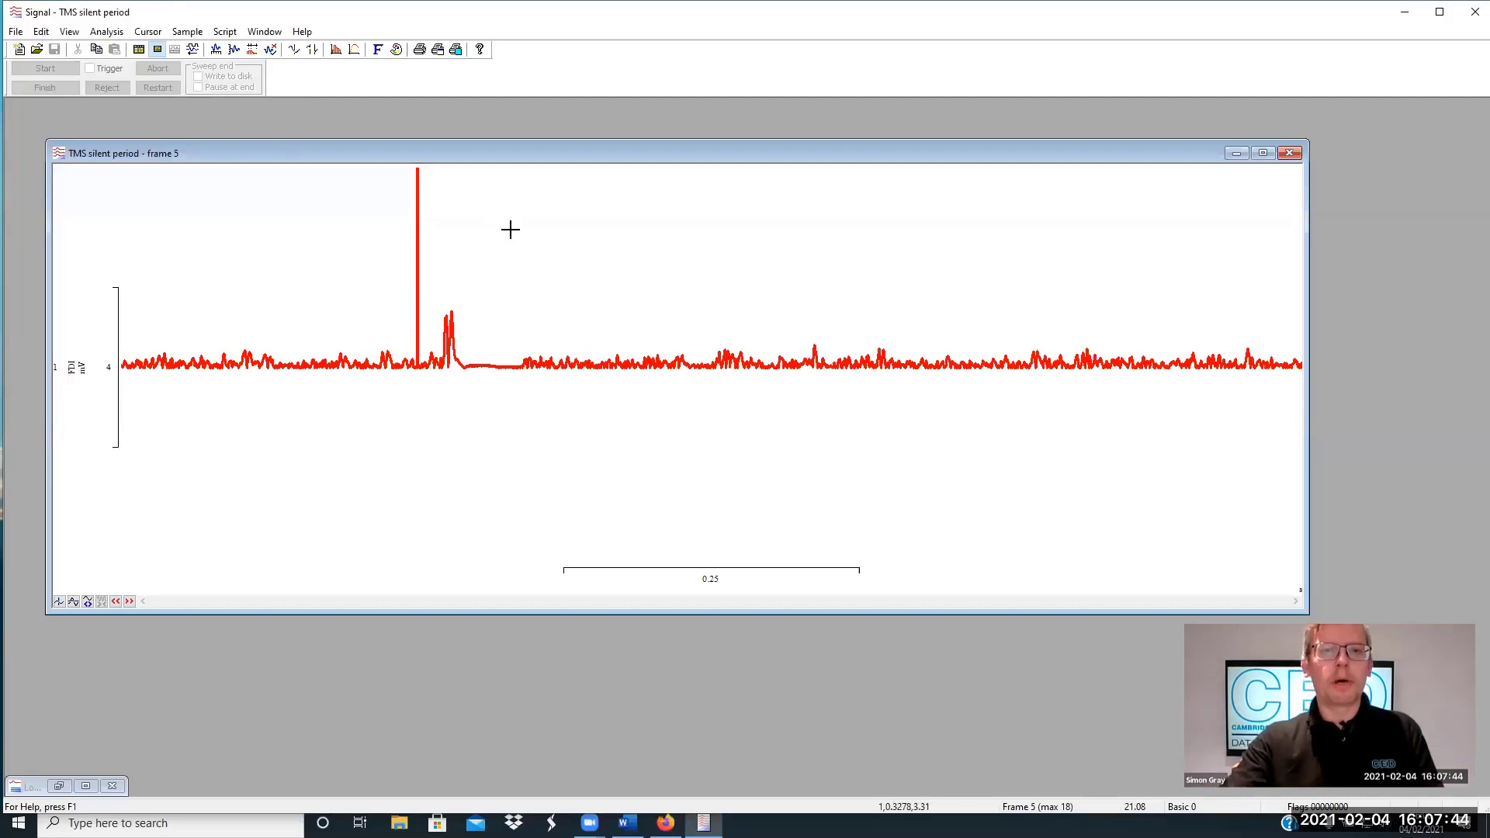
Customise the display to hide the channel numbers beside the FDI trace and accept the settings
{"action": "right_click", "coordinate": [550, 290]}
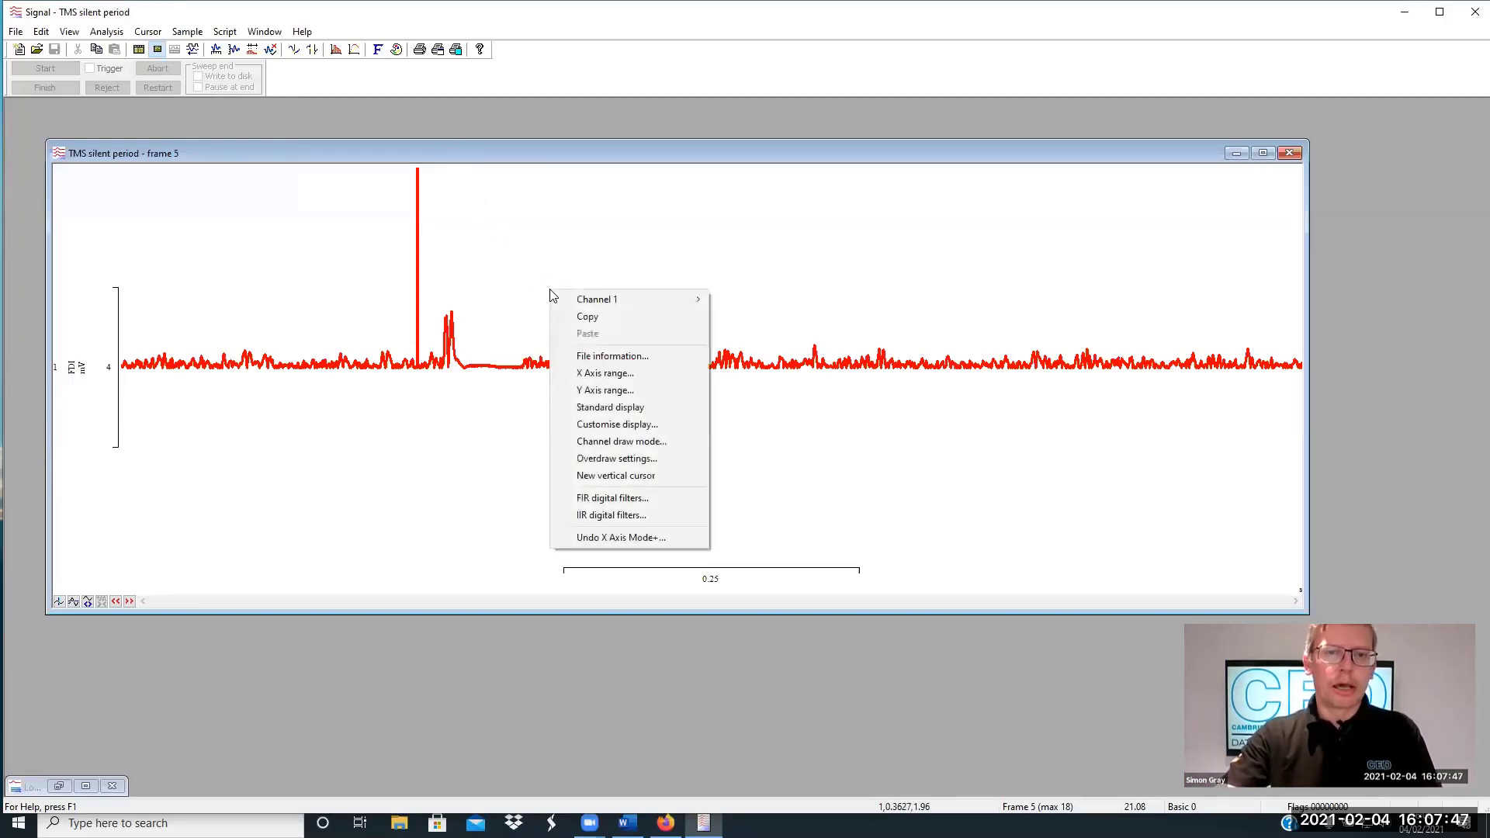
{"action": "left_click", "coordinate": [609, 424]}
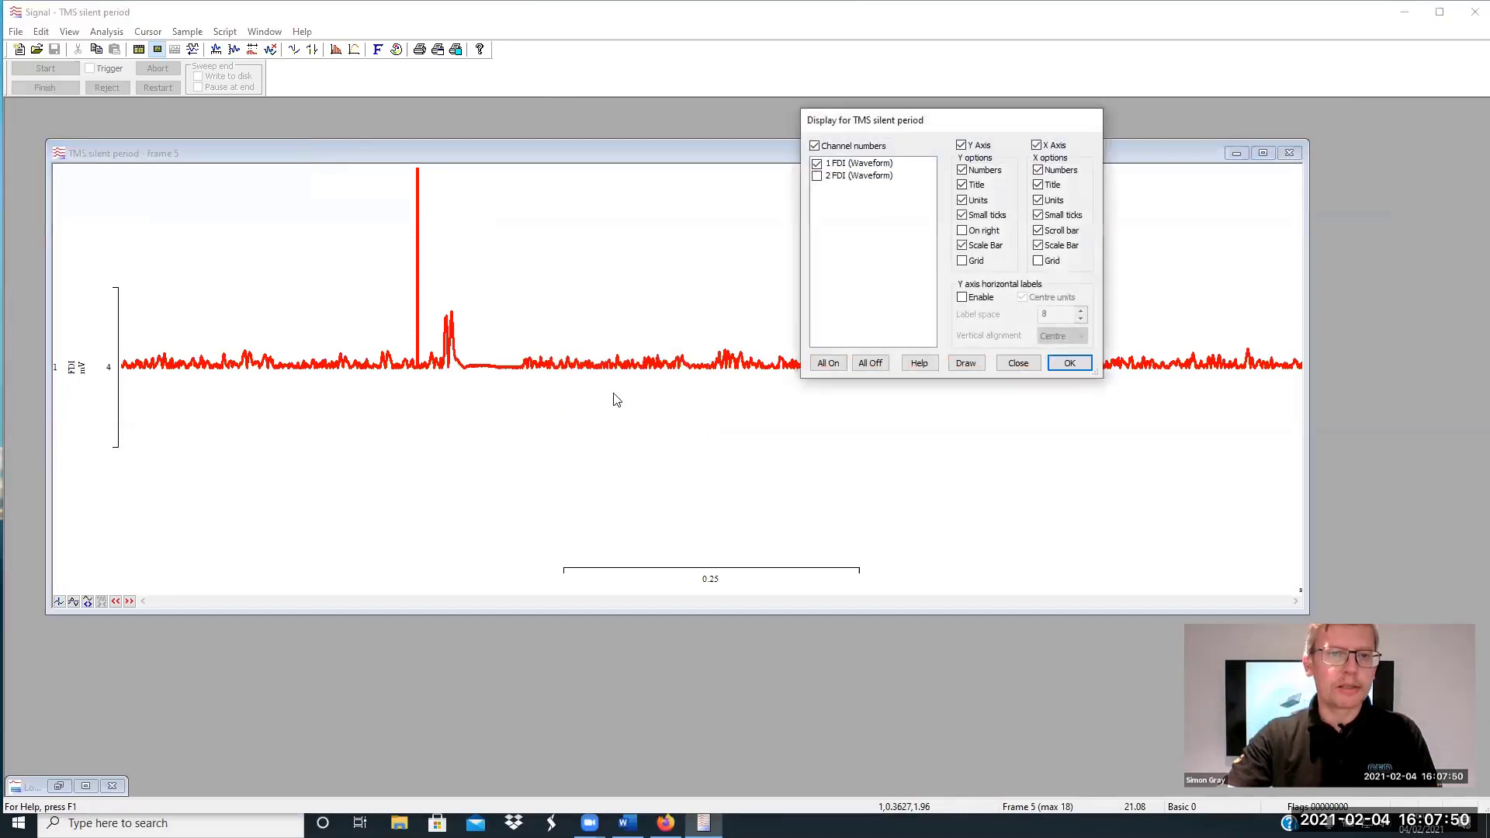
{"action": "left_click", "coordinate": [840, 149]}
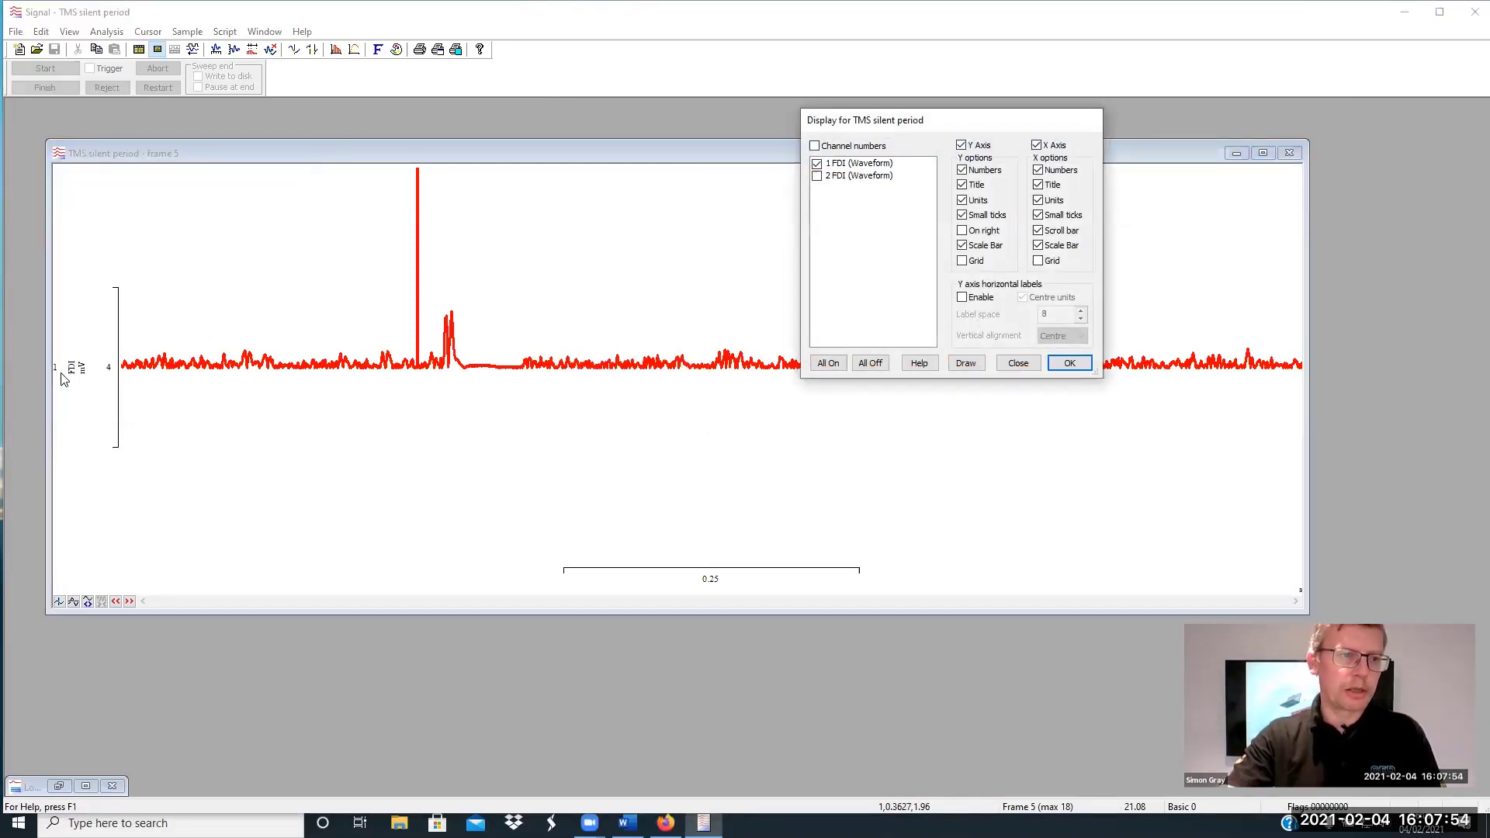
{"action": "left_click", "coordinate": [967, 363]}
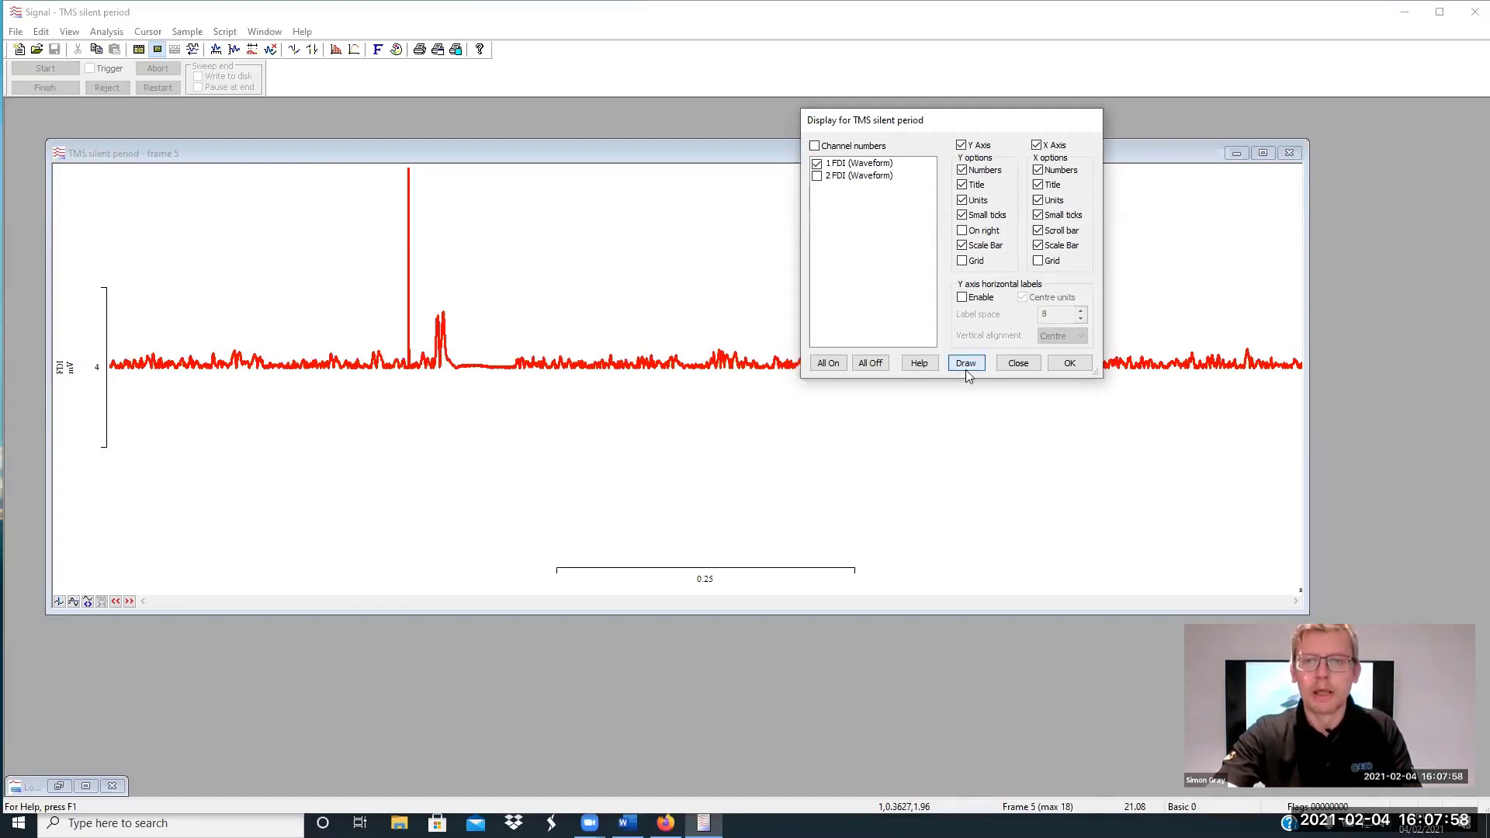
{"action": "left_click", "coordinate": [1059, 365]}
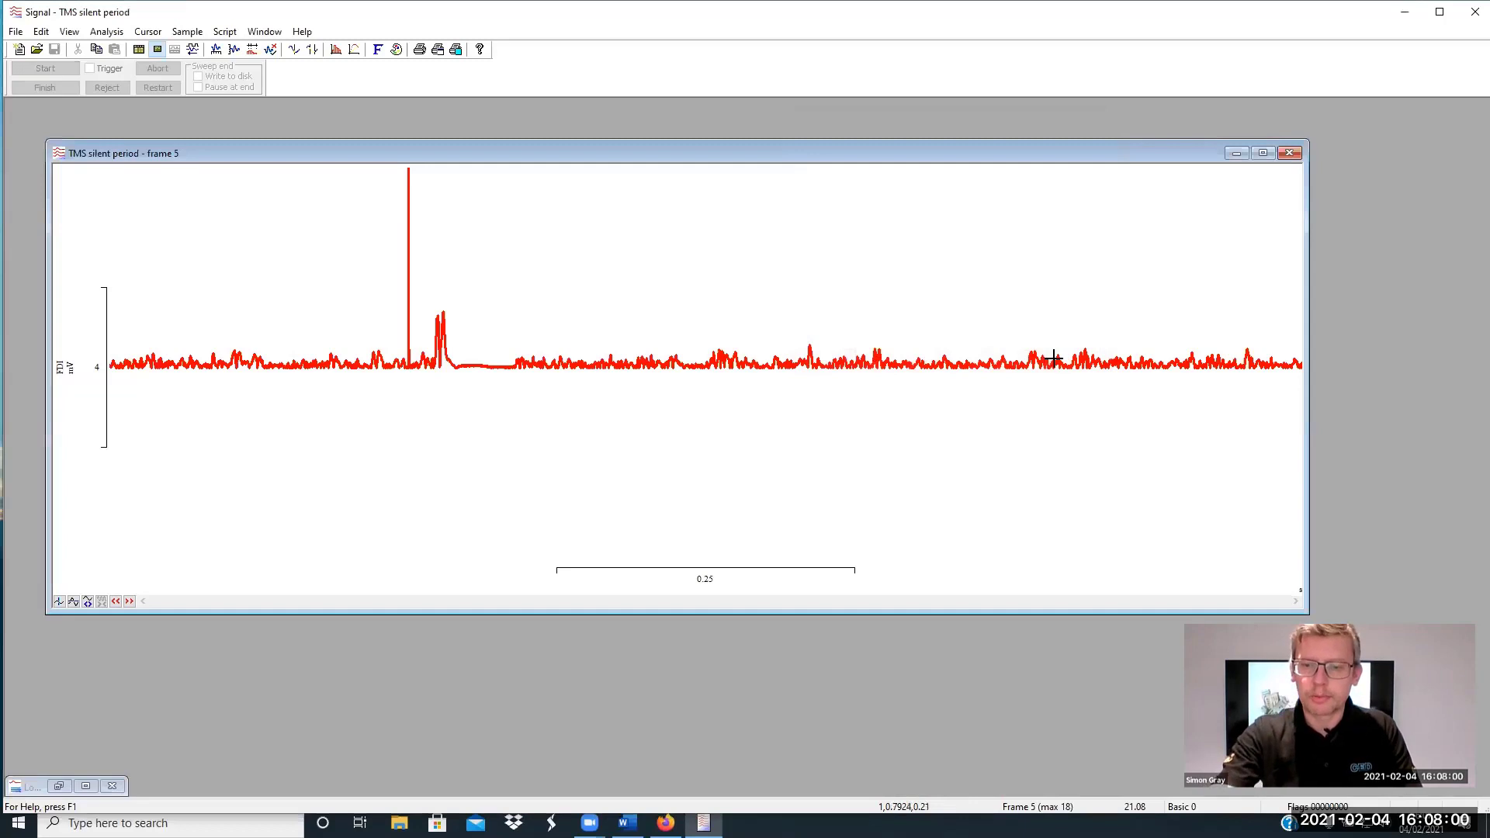
Optimise the Y axis range so the channel 1 waveform fills the display height
{"action": "key", "text": "End"}
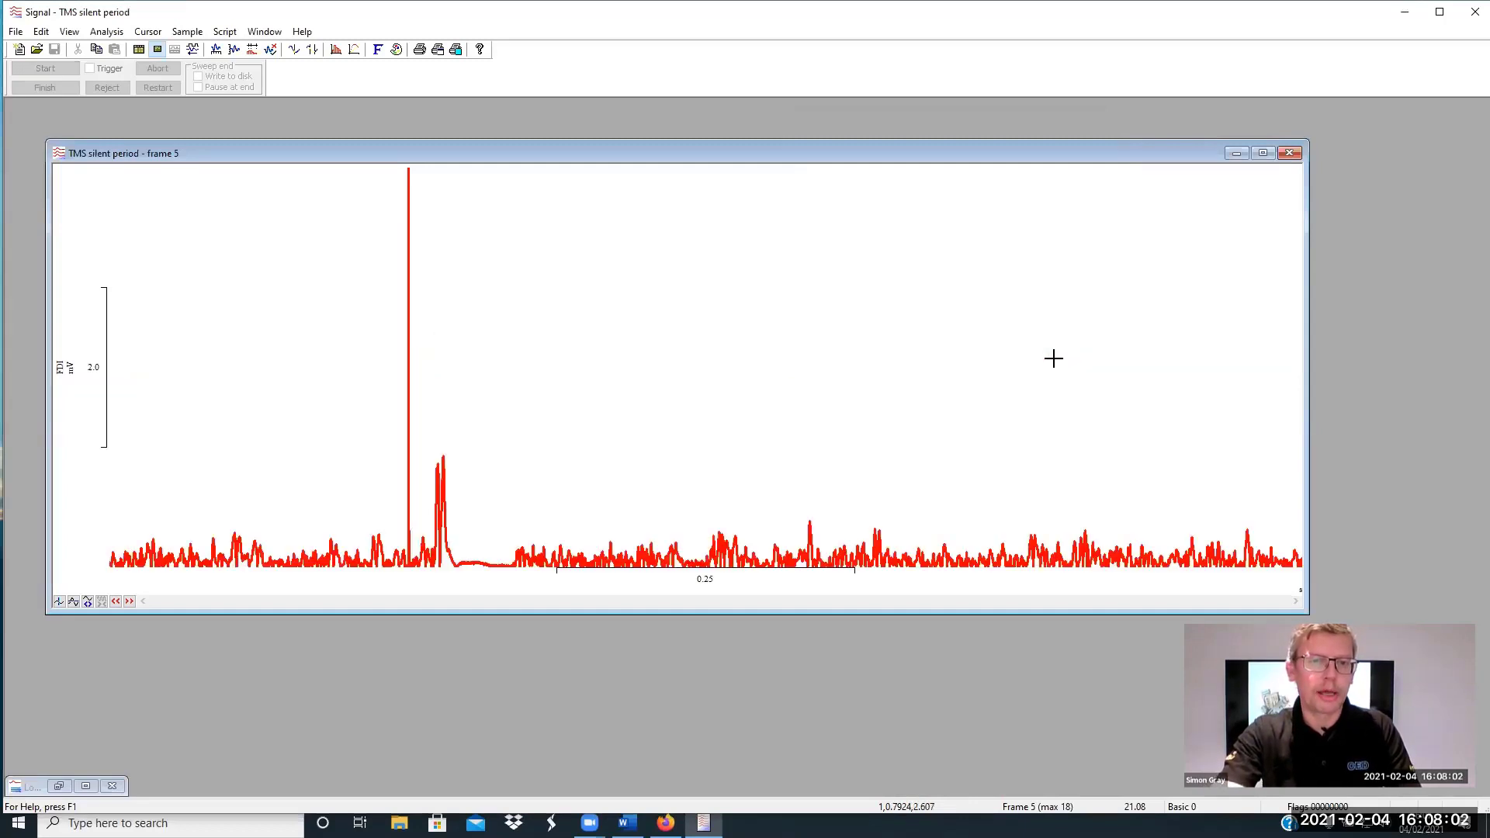
{"action": "key", "text": "End"}
{"action": "key", "text": "End"}
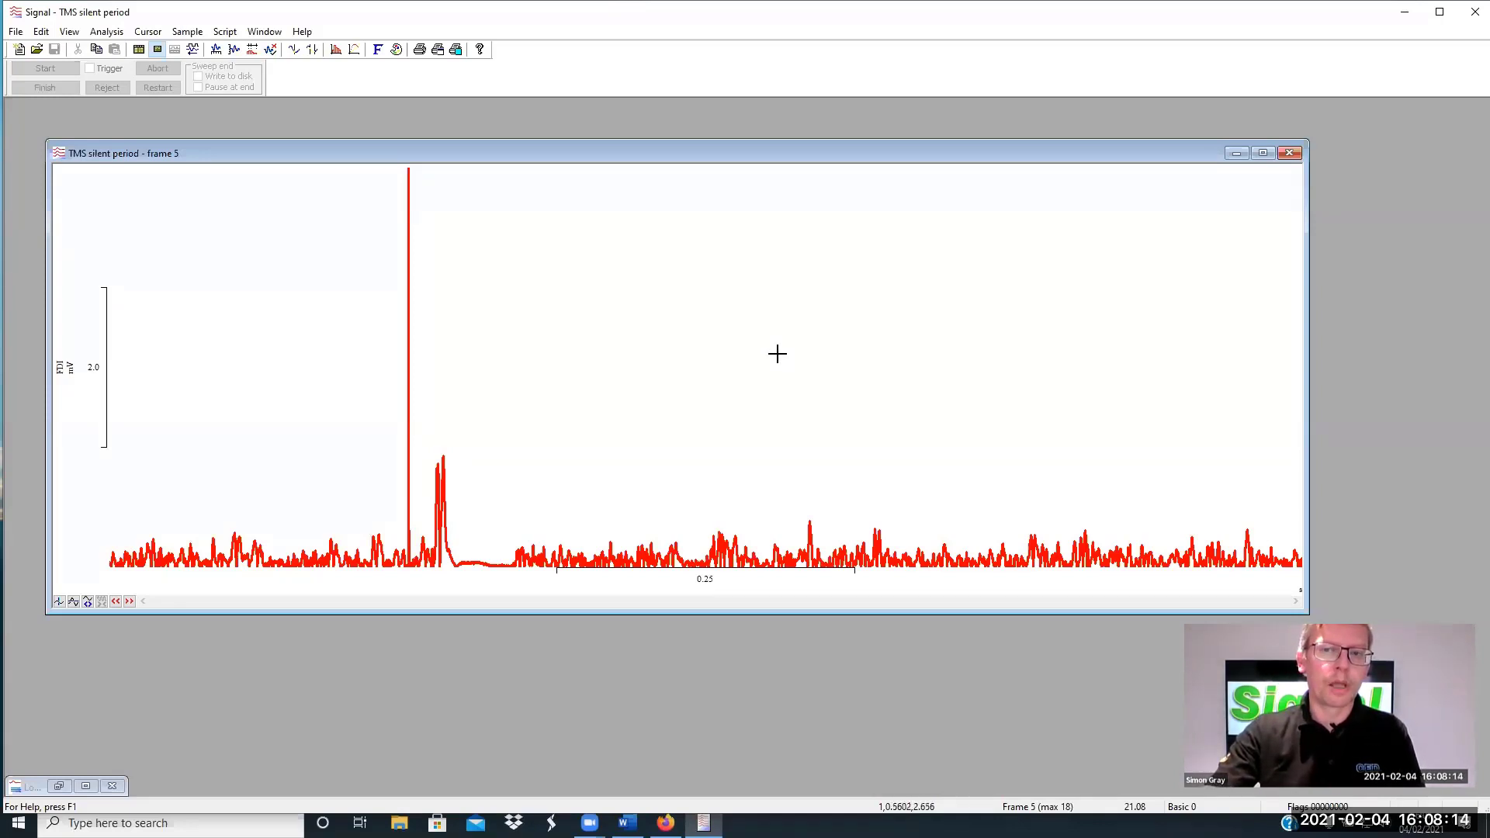
Set the channel primary colour of 1 FDI to dark blue
{"action": "left_click", "coordinate": [396, 49]}
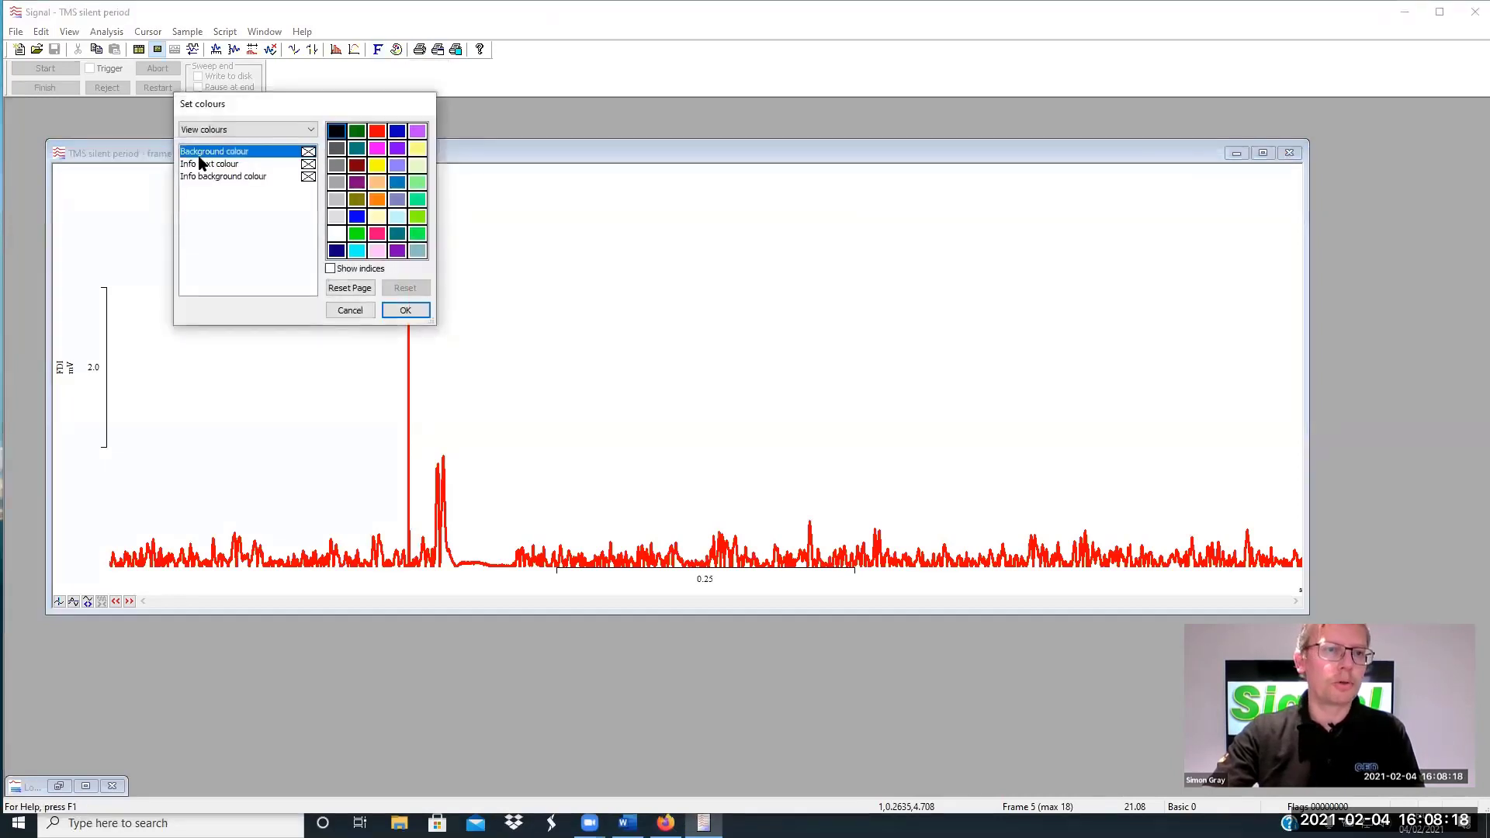
{"action": "left_click", "coordinate": [225, 130]}
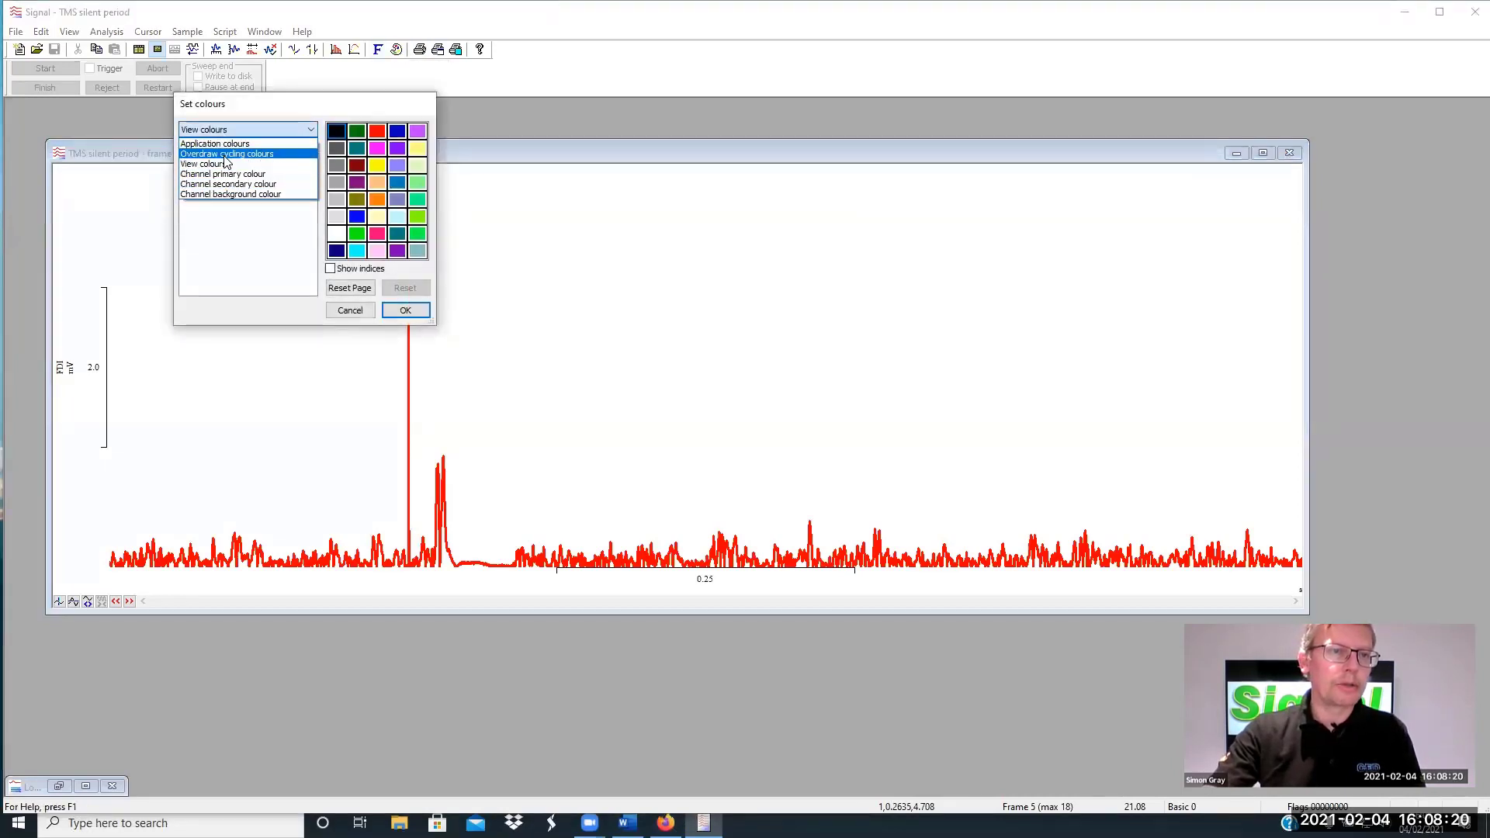
{"action": "left_click", "coordinate": [240, 177]}
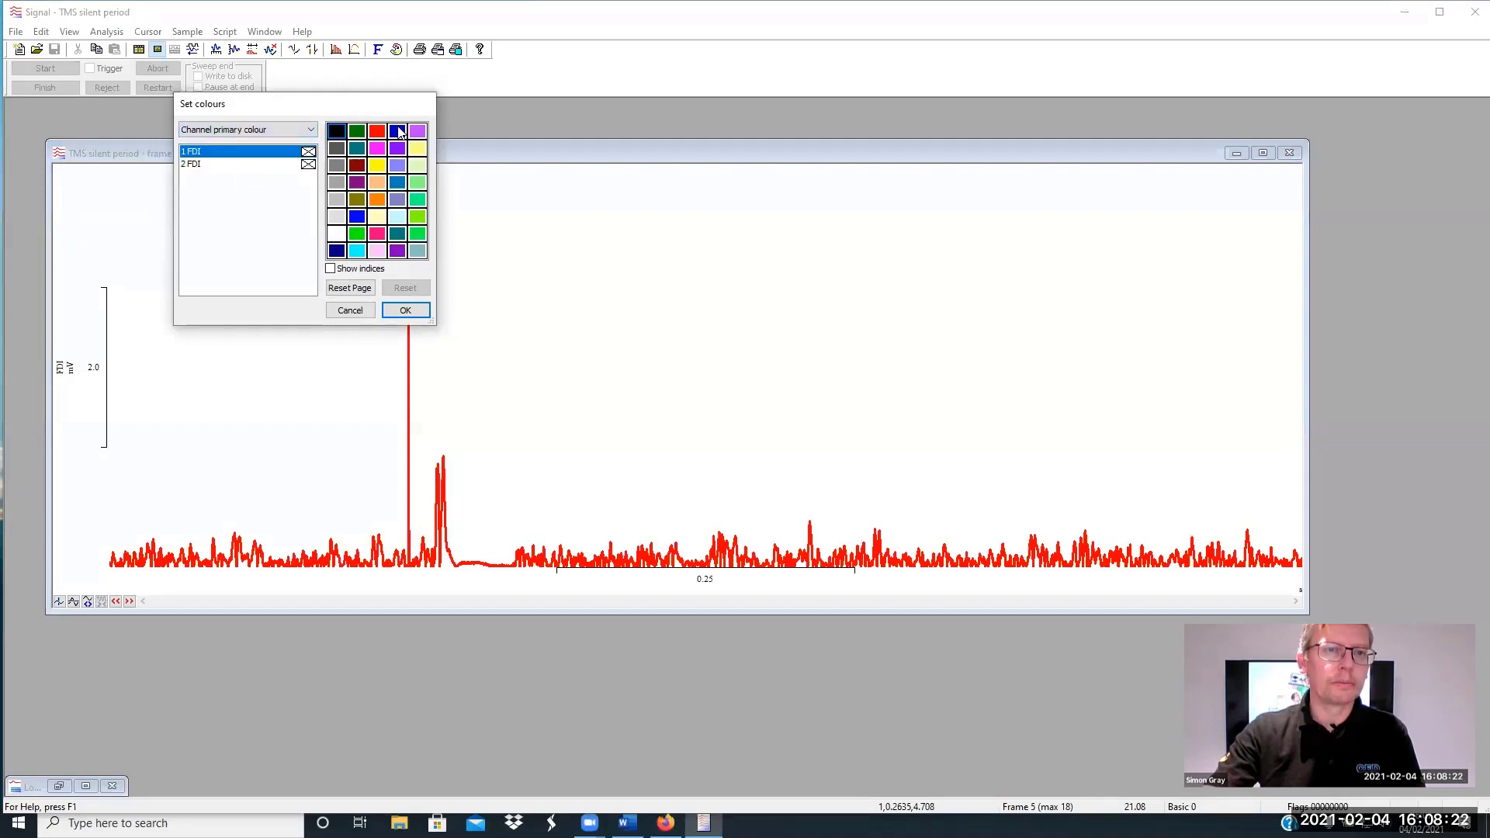
{"action": "left_click", "coordinate": [397, 130]}
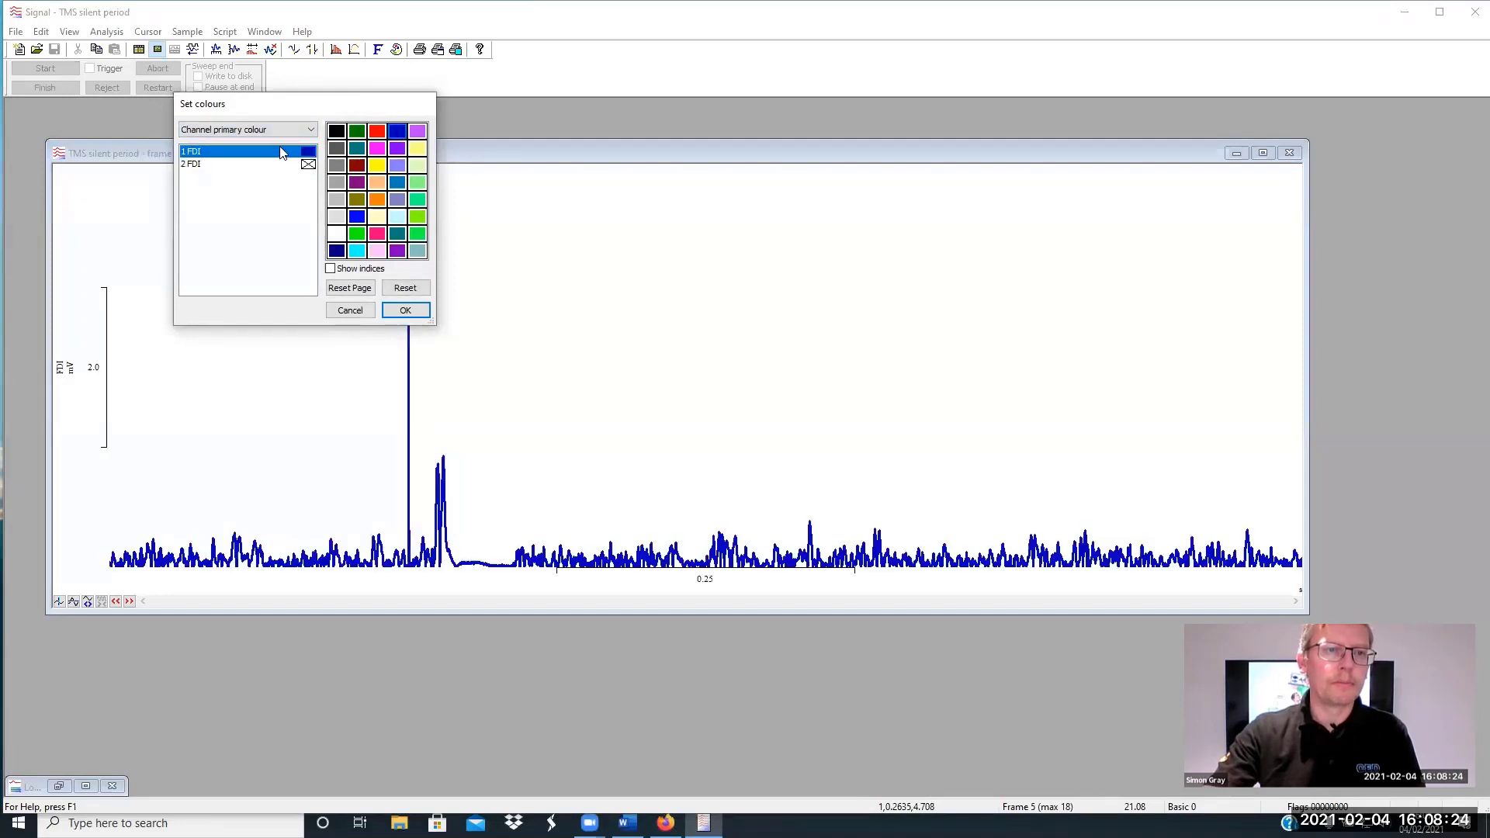
Set the channel secondary colour of 1 FDI to pale yellow and accept the colour settings
{"action": "left_click", "coordinate": [258, 132]}
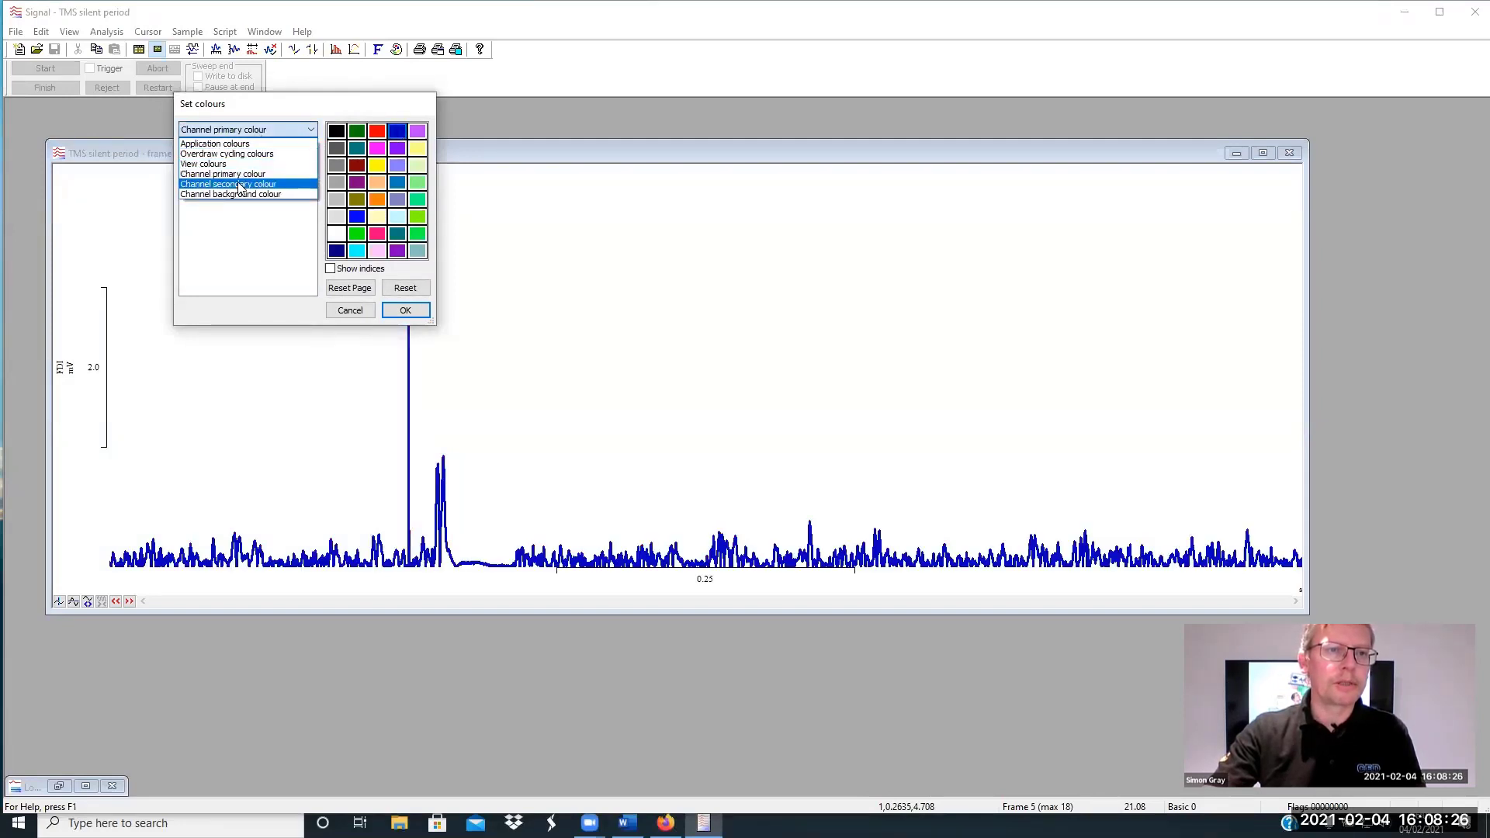
{"action": "left_click", "coordinate": [240, 185]}
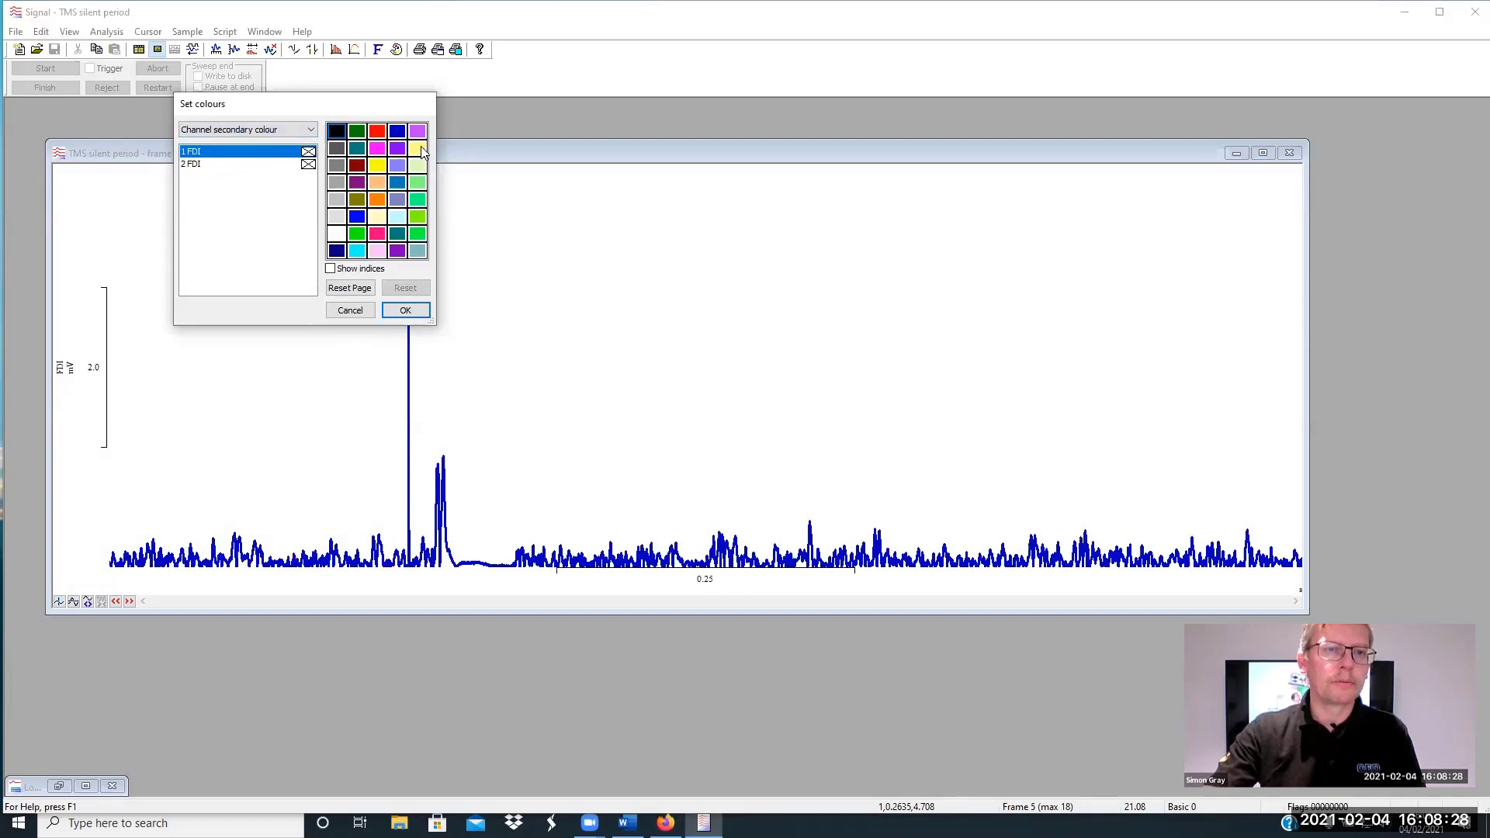
{"action": "left_click", "coordinate": [419, 148]}
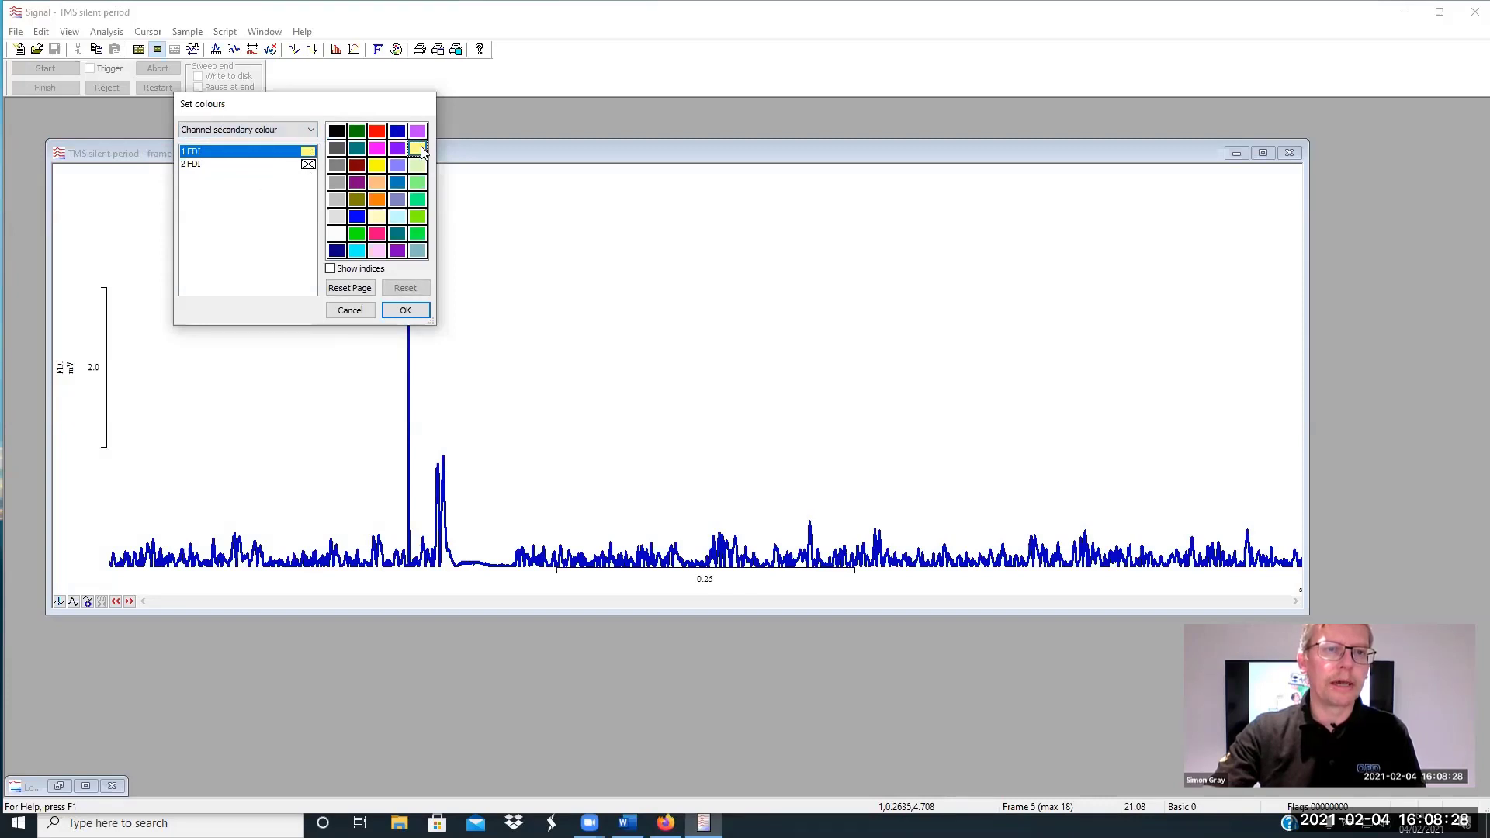
{"action": "left_click", "coordinate": [404, 311]}
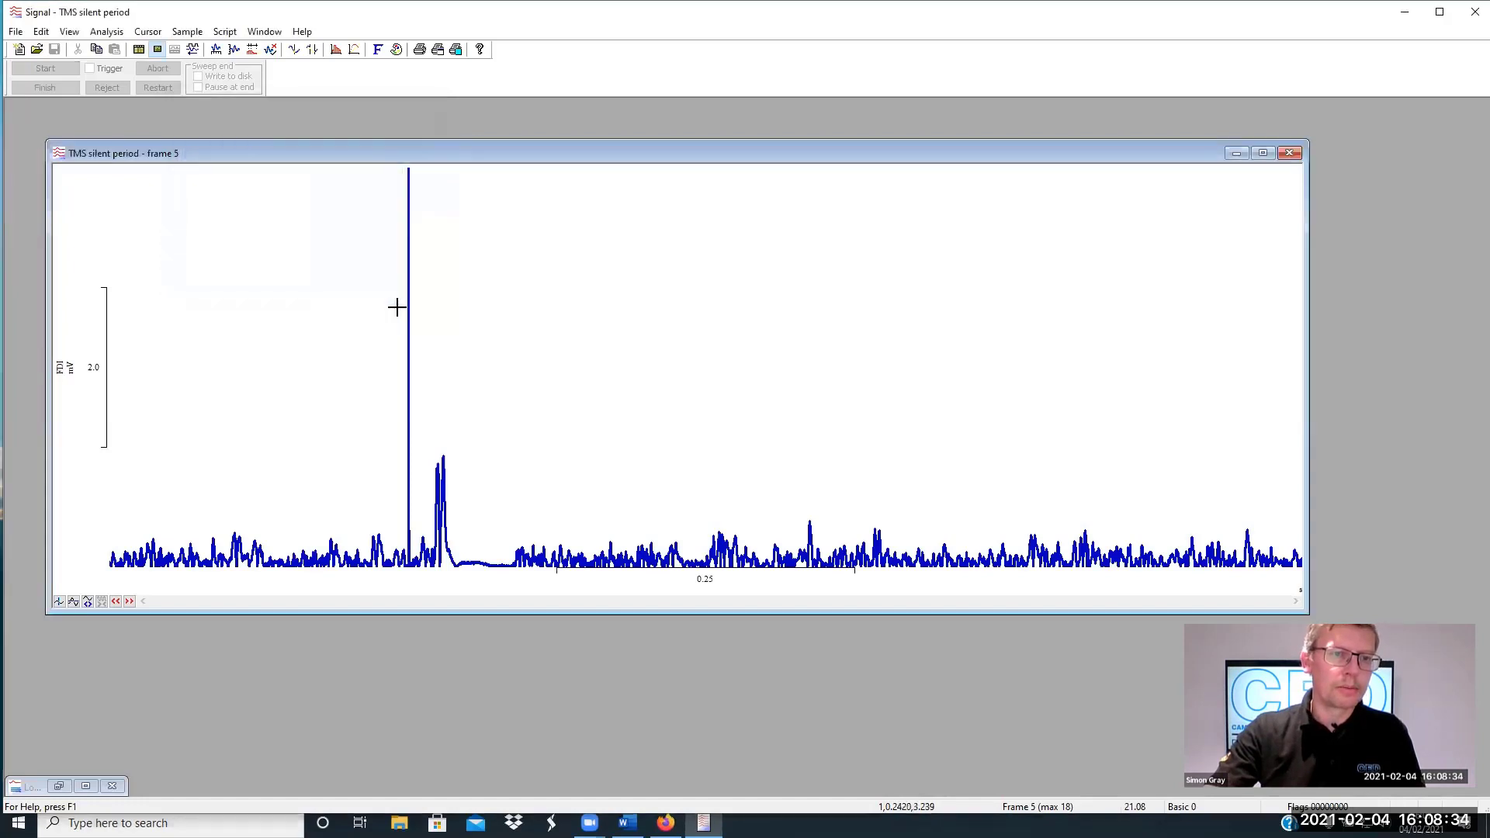
Try pale yellow as the channel background colour of 1 FDI, reset that colour and accept the colour settings
{"action": "left_click", "coordinate": [391, 51]}
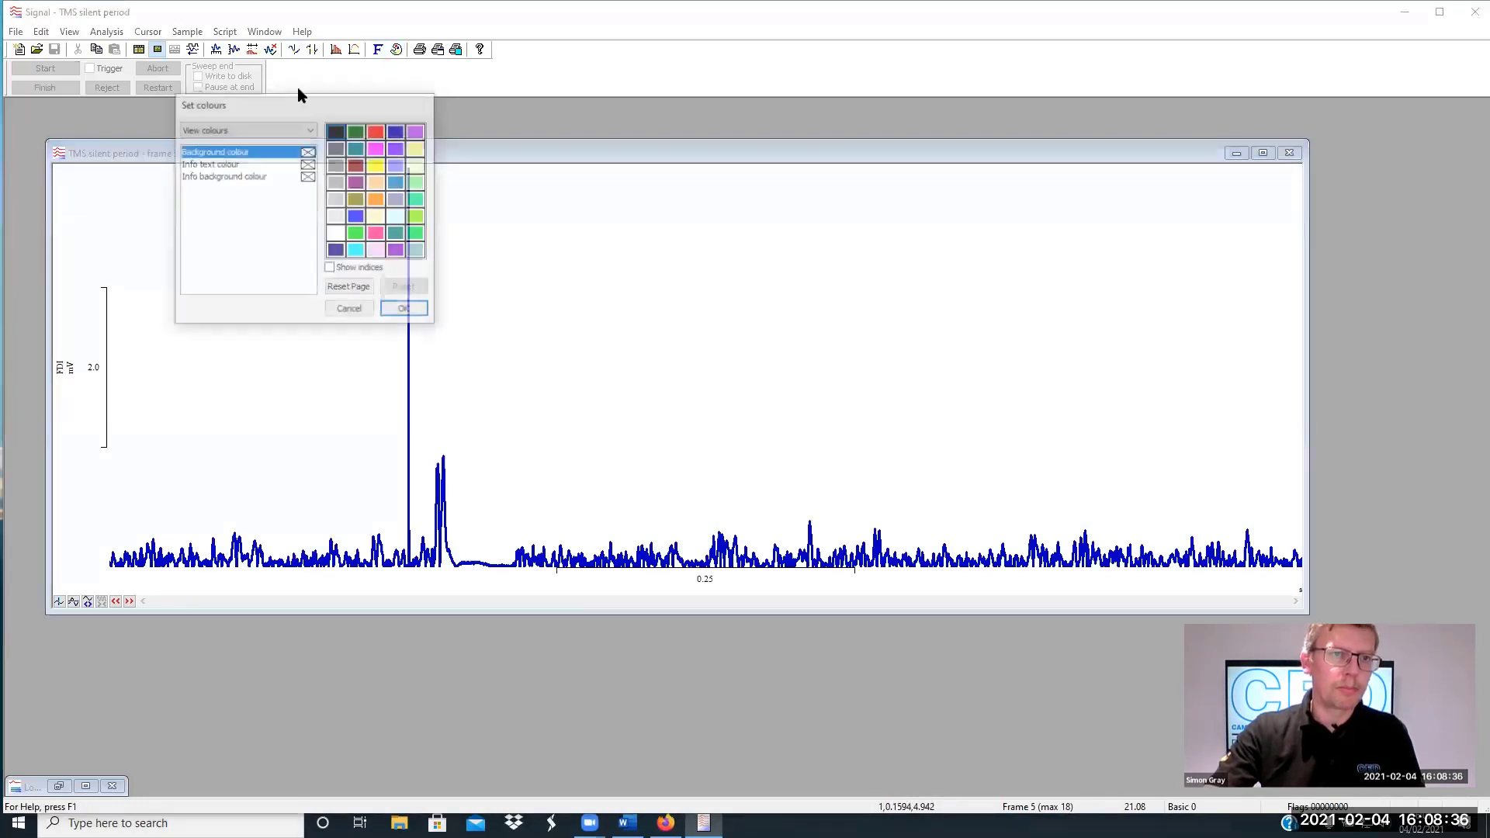
{"action": "left_click", "coordinate": [225, 130]}
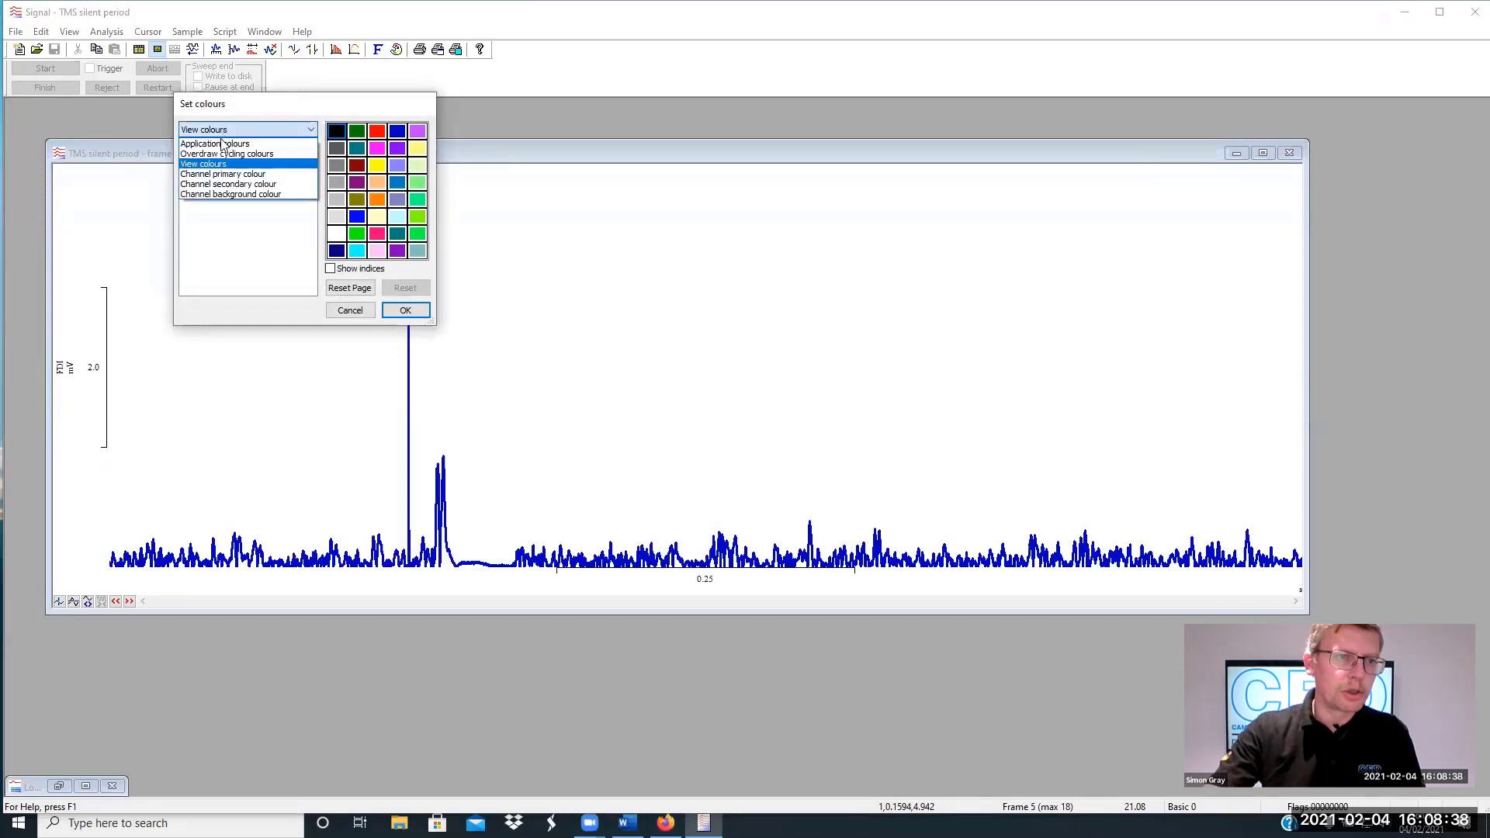
{"action": "left_click", "coordinate": [234, 191]}
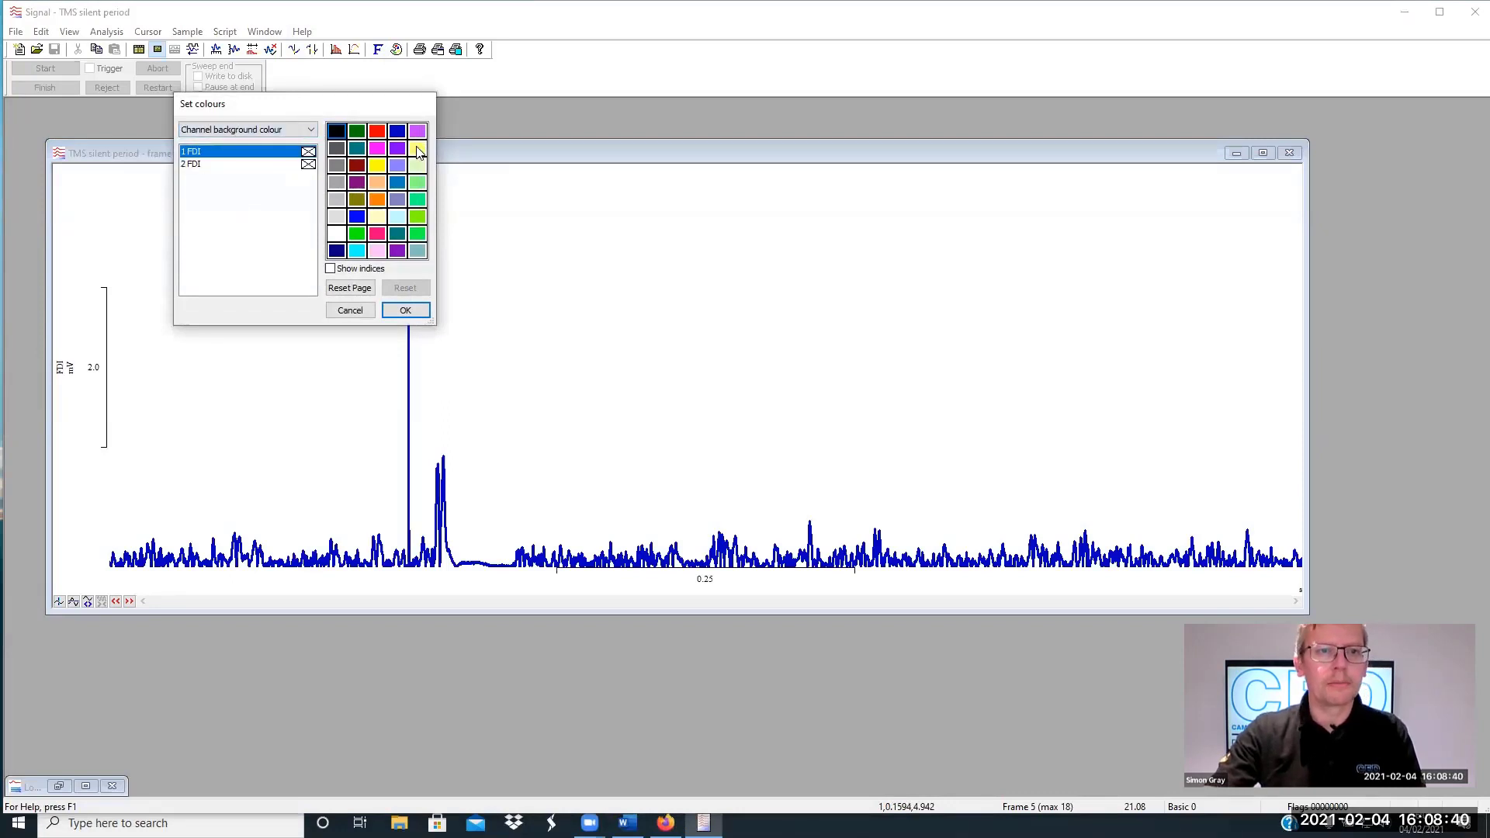
{"action": "left_click", "coordinate": [416, 149]}
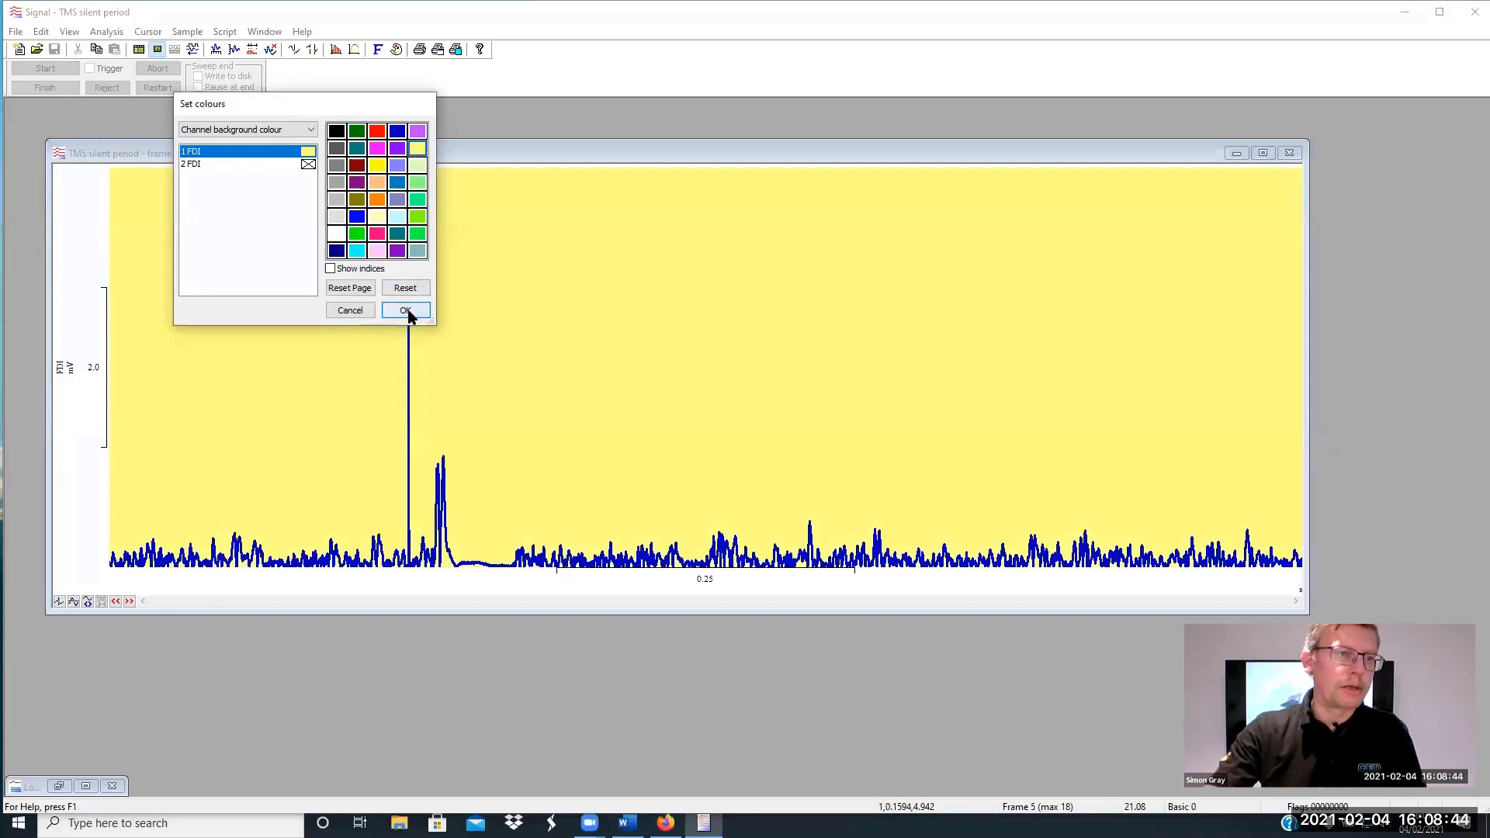
{"action": "left_click", "coordinate": [405, 288]}
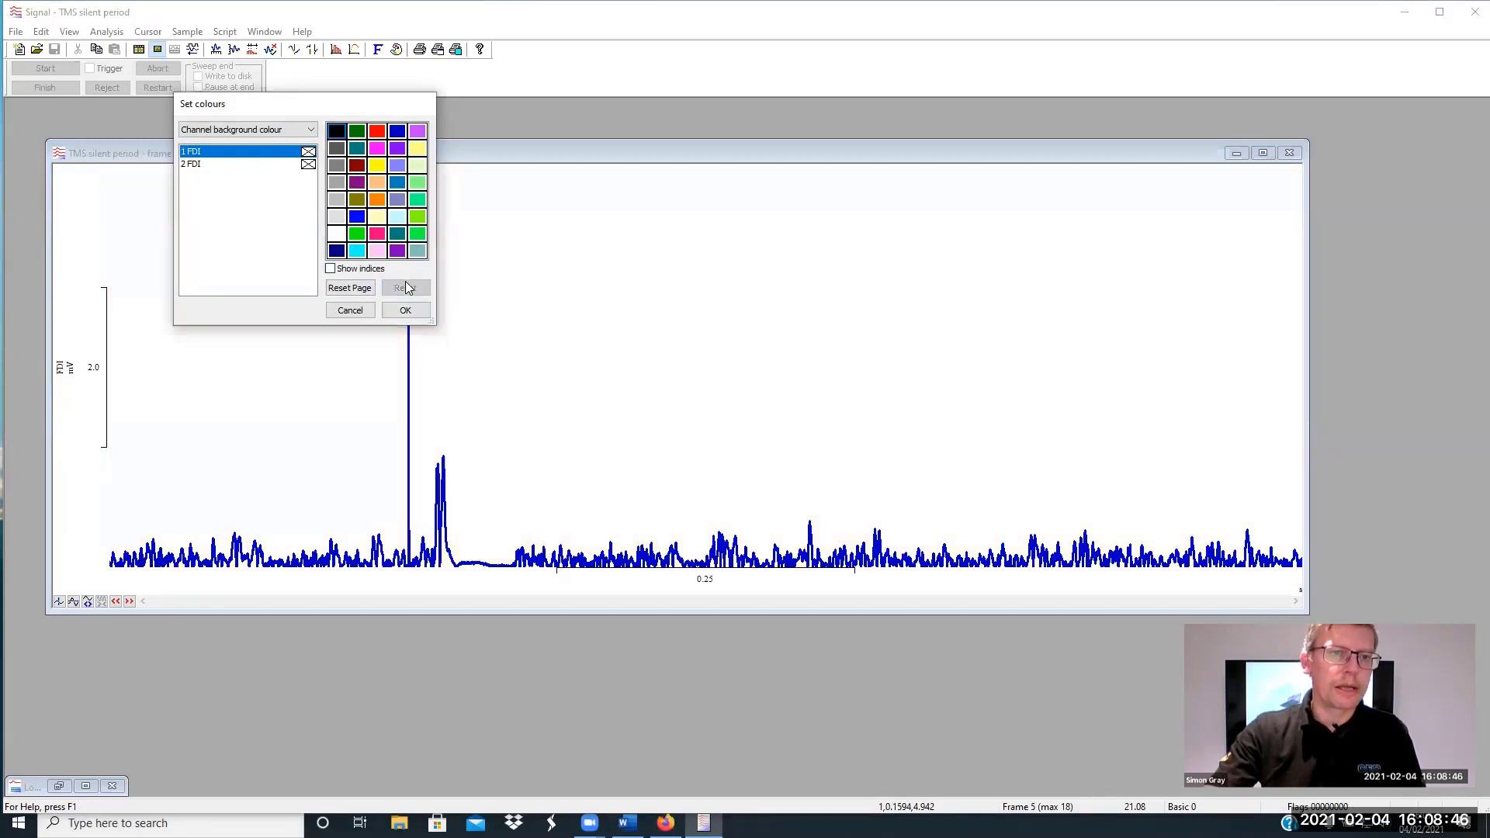
{"action": "left_click", "coordinate": [405, 310]}
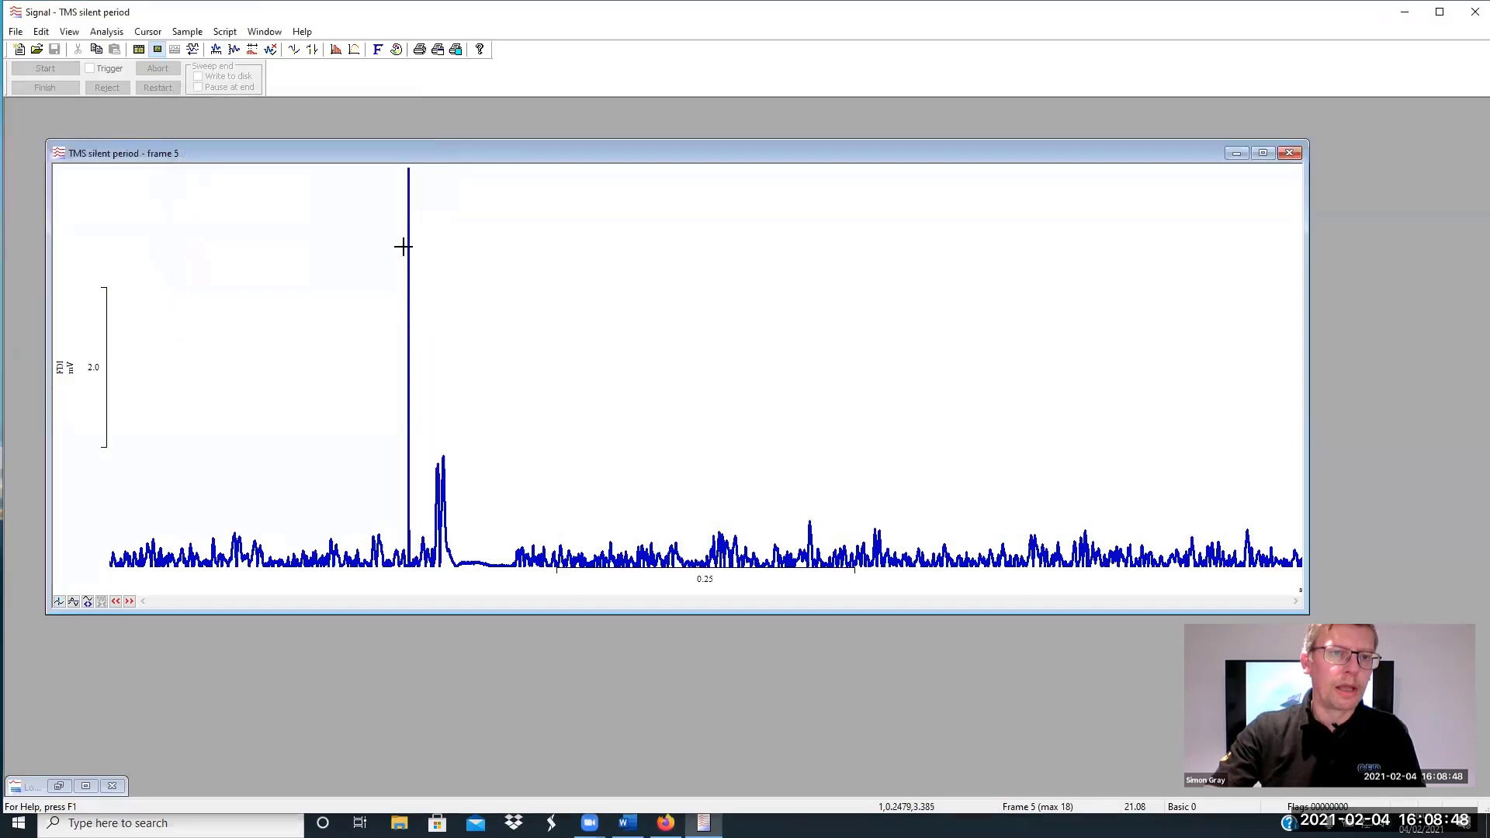
Set the font of the waveform display to Verdana Regular, size 20
{"action": "left_click", "coordinate": [378, 49]}
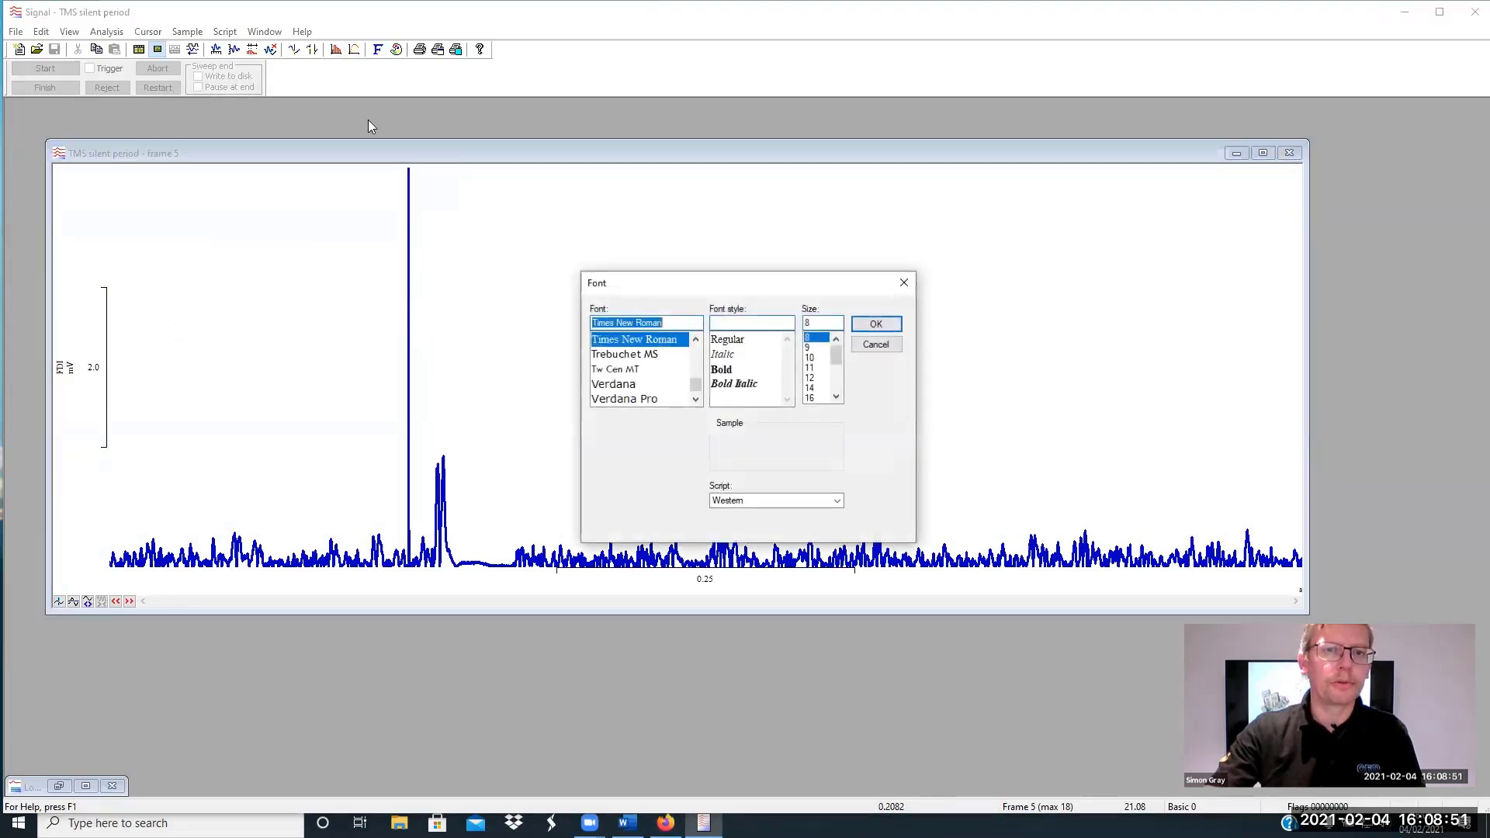
{"action": "left_click", "coordinate": [615, 385]}
{"action": "left_click", "coordinate": [837, 397]}
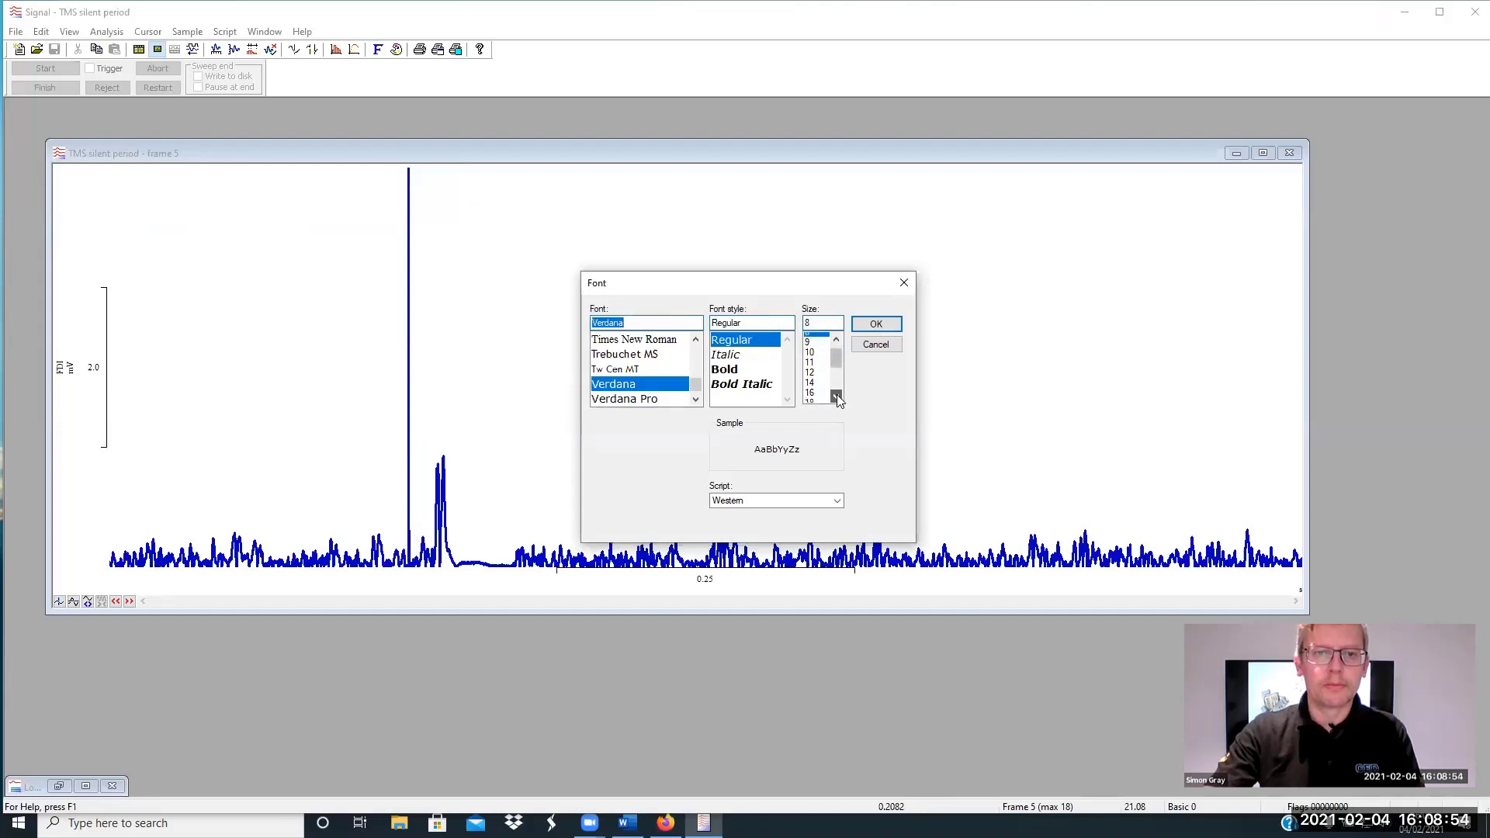
{"action": "left_click", "coordinate": [837, 397]}
{"action": "left_click", "coordinate": [837, 398]}
{"action": "left_click", "coordinate": [809, 387]}
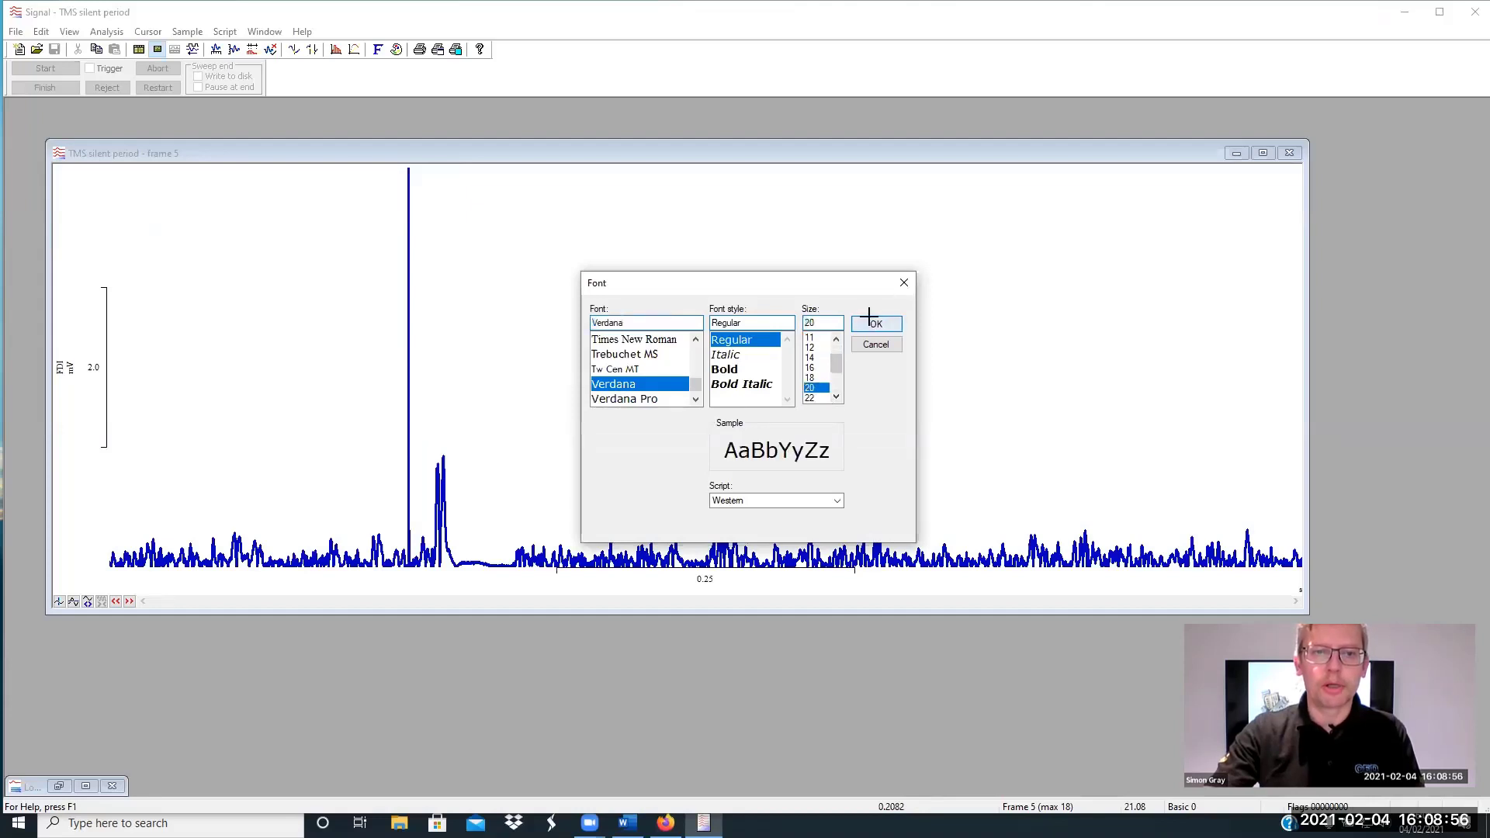
{"action": "left_click", "coordinate": [873, 322]}
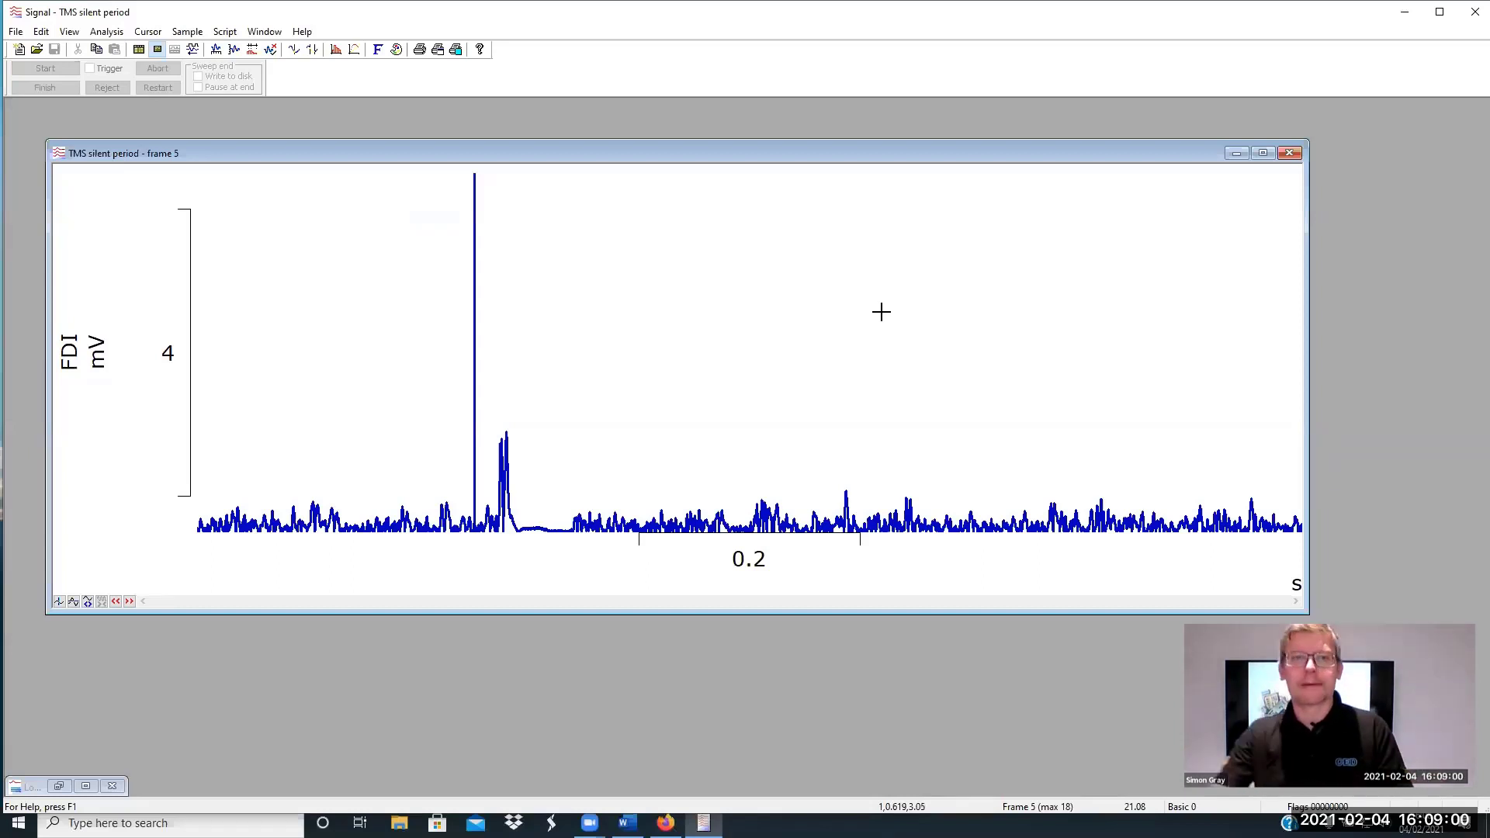
{"action": "left_click", "coordinate": [41, 32]}
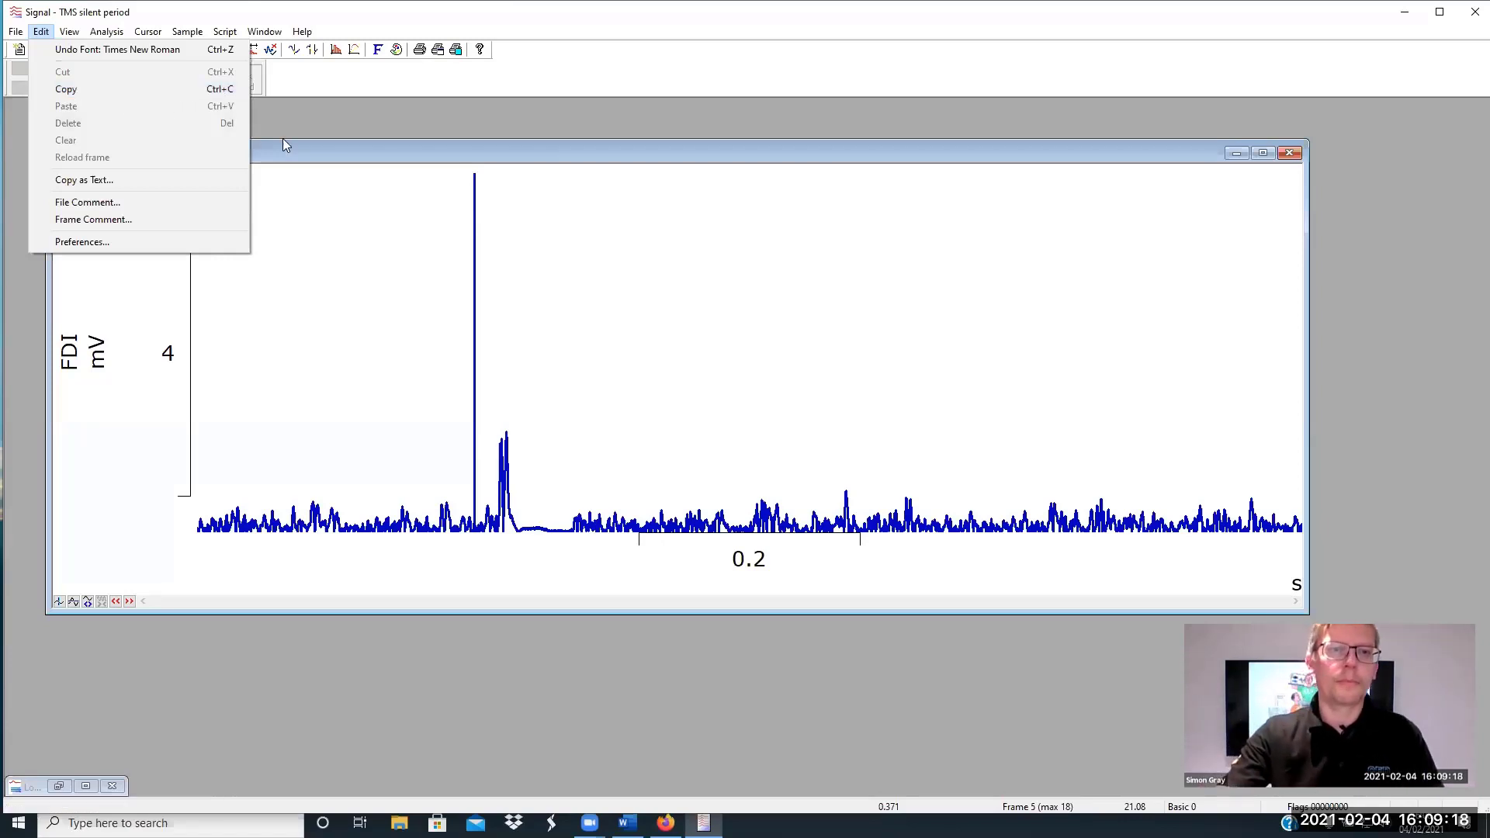
{"action": "left_click", "coordinate": [332, 157]}
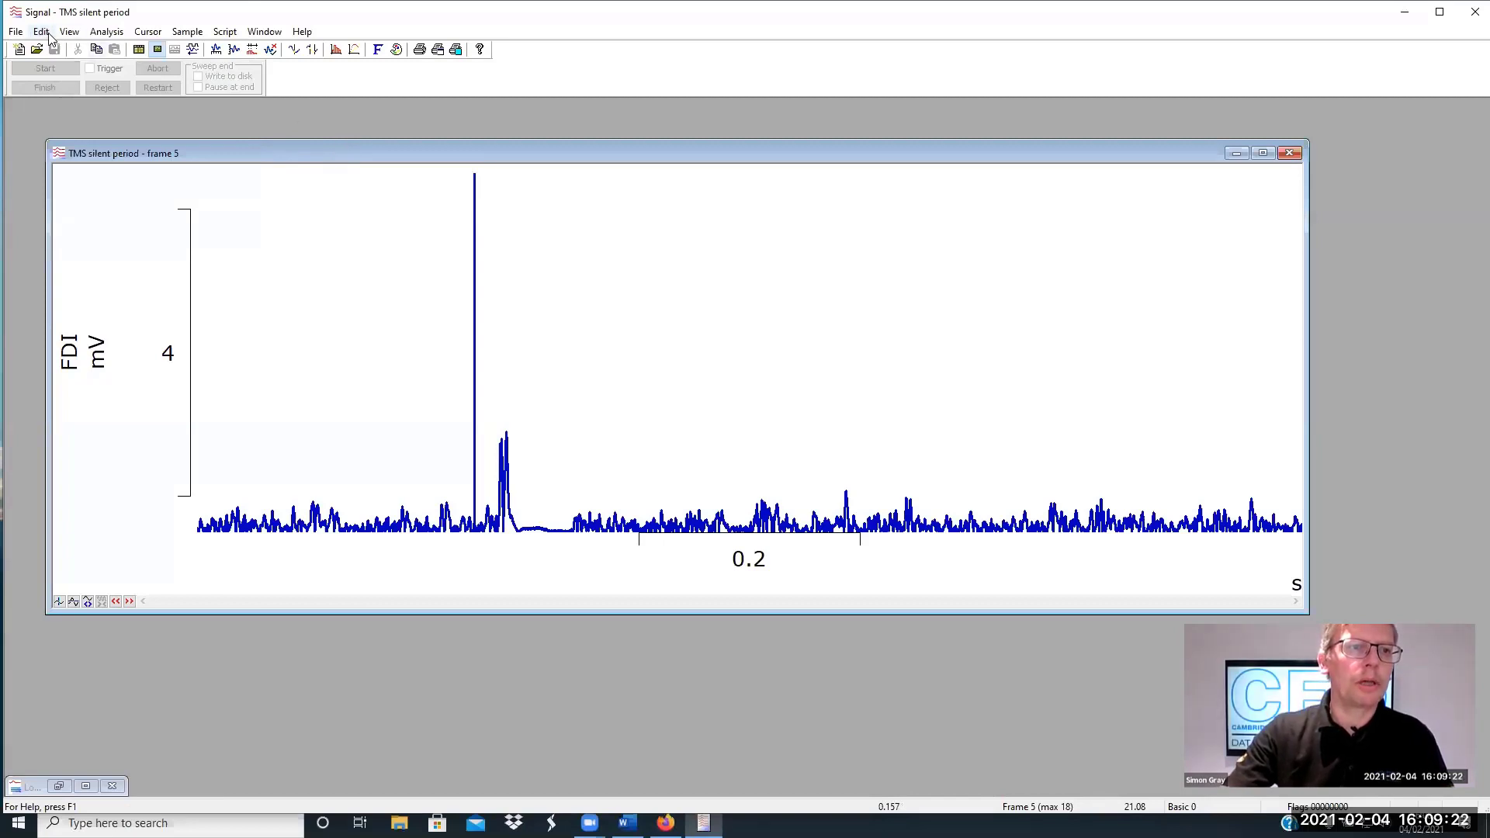
{"action": "left_click", "coordinate": [25, 35]}
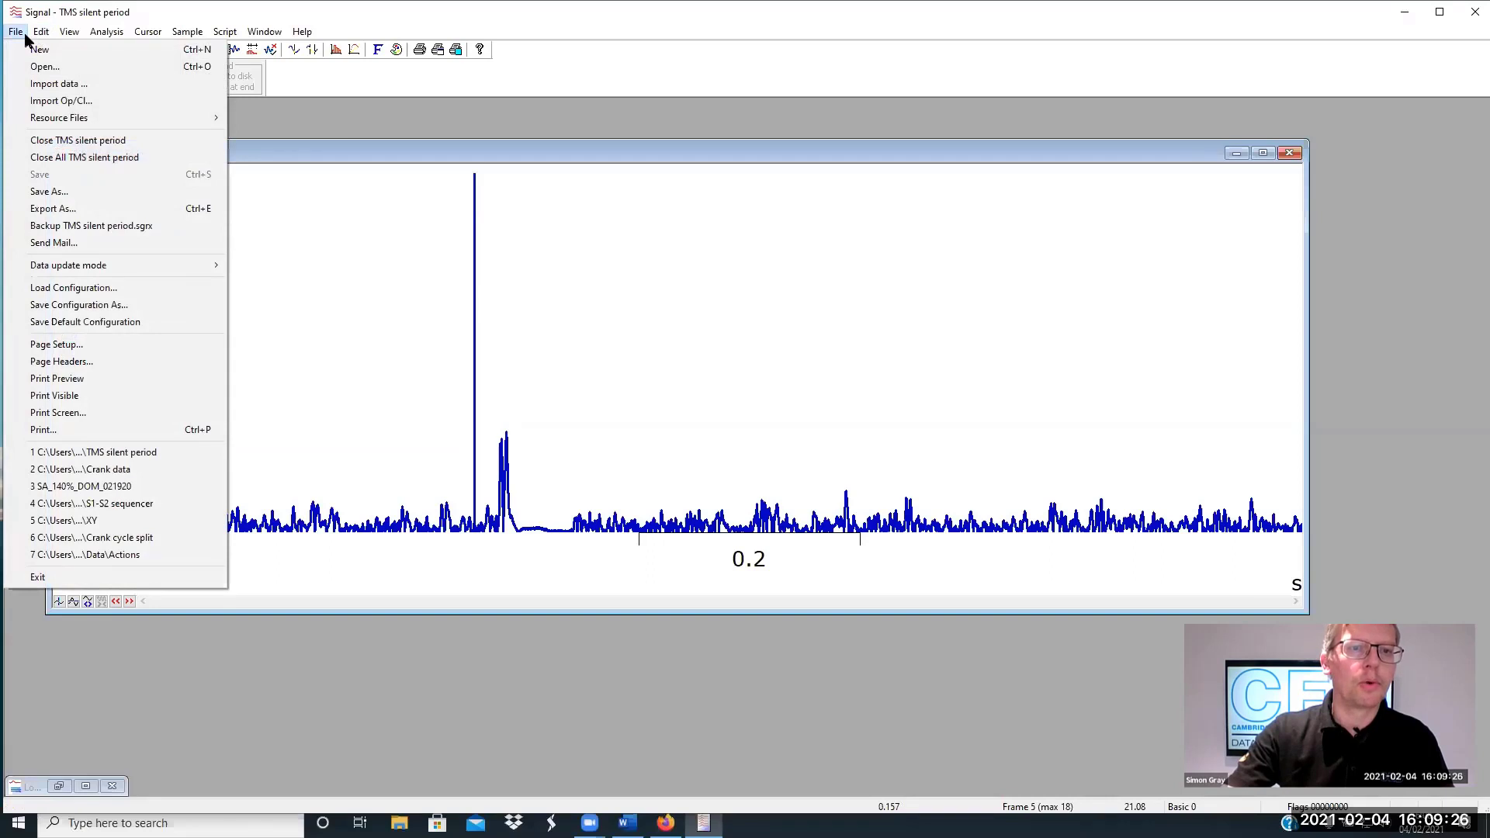
{"action": "left_click", "coordinate": [356, 149]}
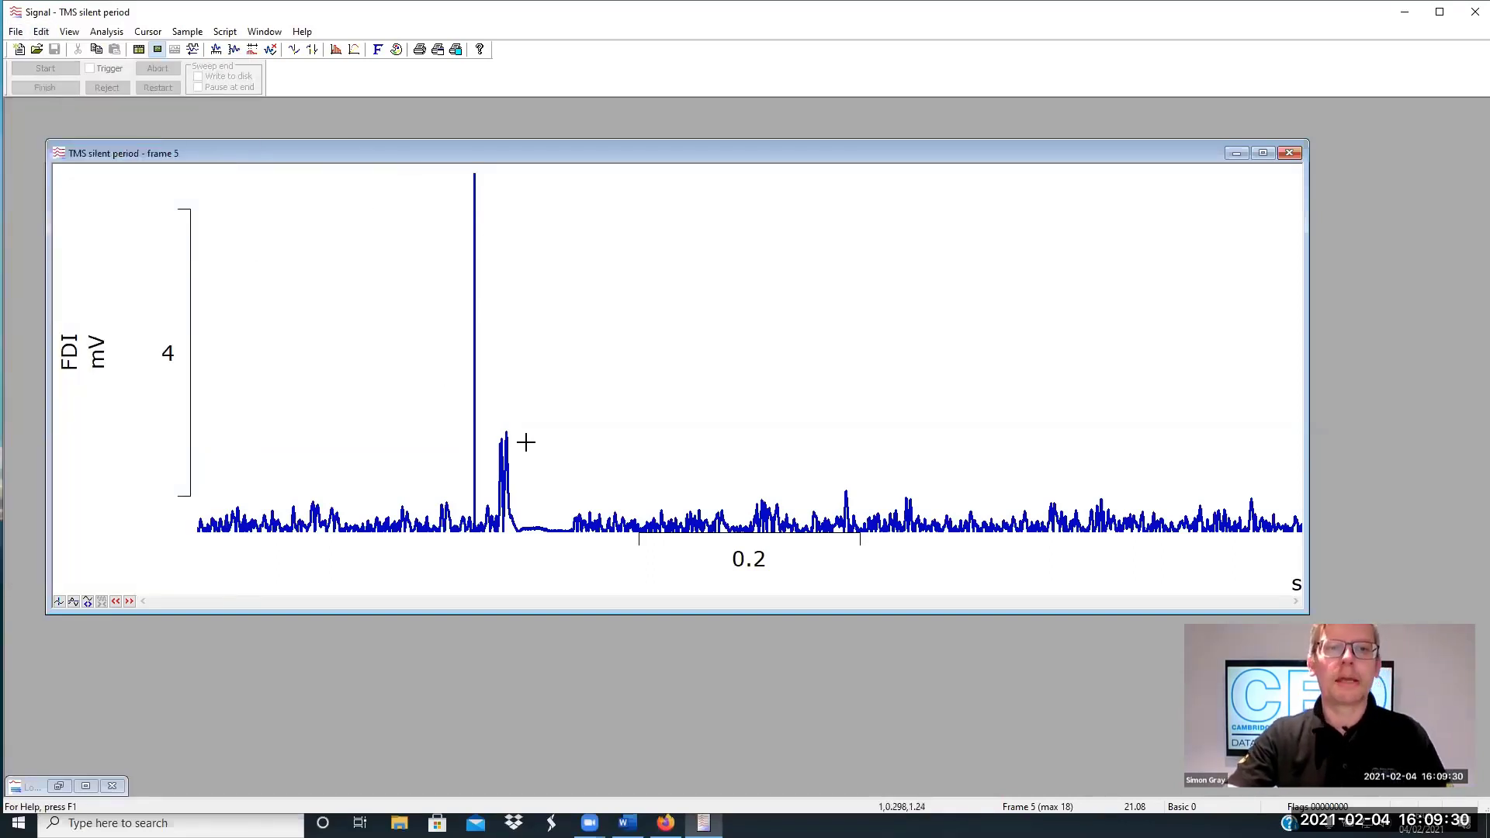
{"action": "left_click", "coordinate": [15, 34]}
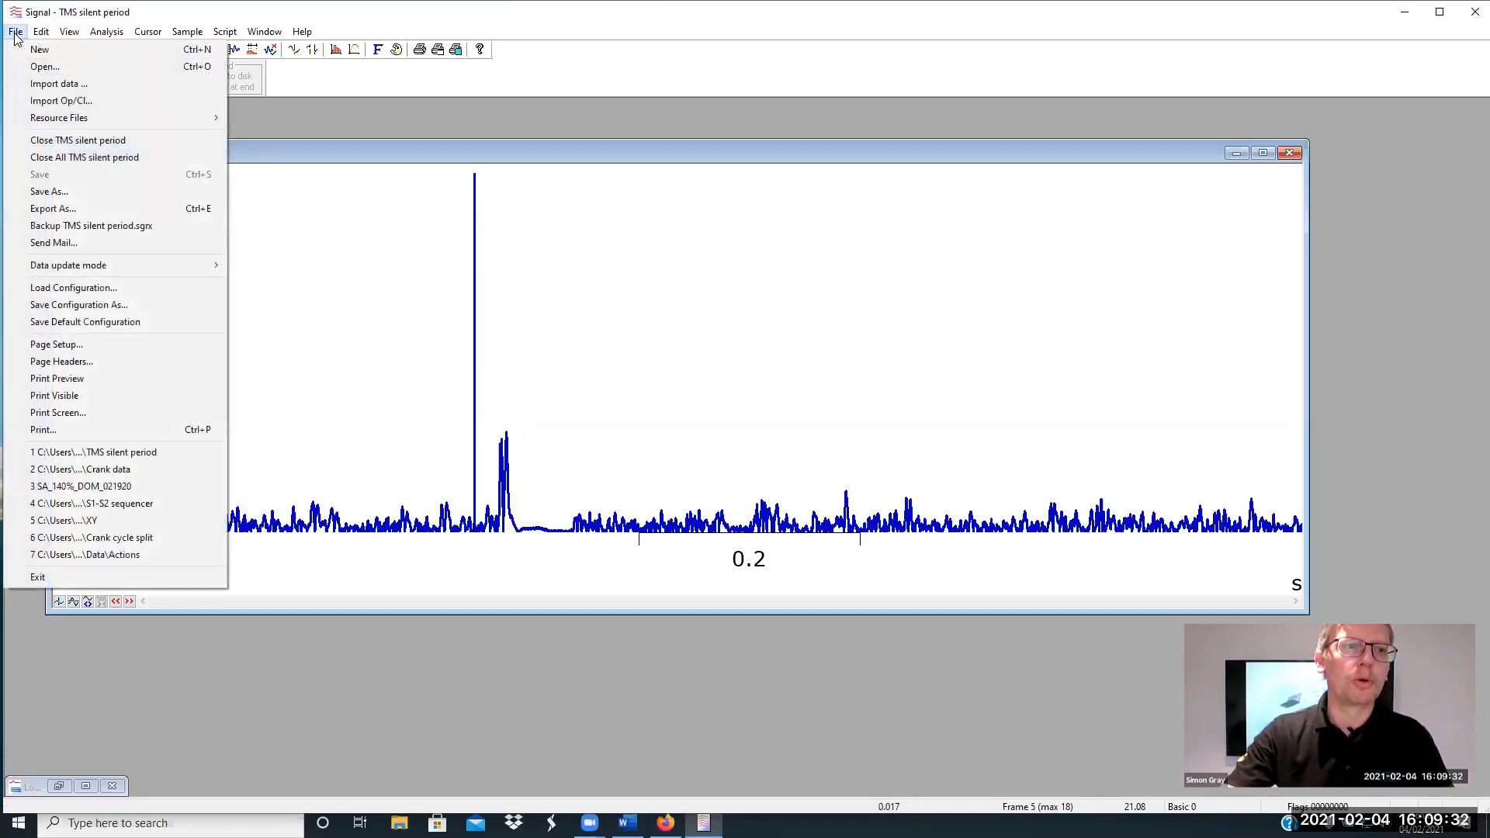
{"action": "mouse_move", "coordinate": [66, 127]}
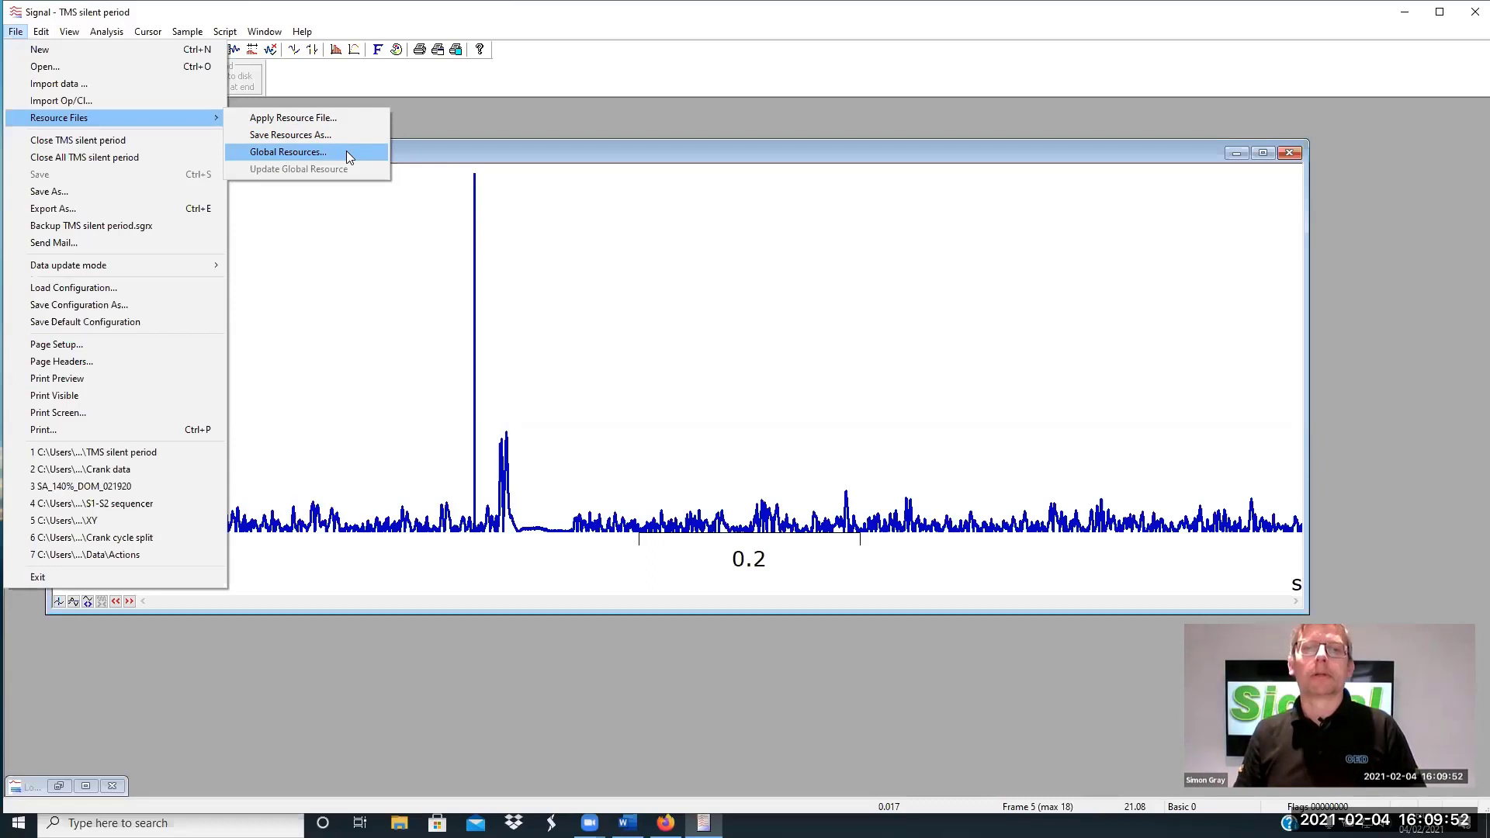
{"action": "left_click", "coordinate": [441, 151]}
Show all file types in the Training sessions folder and look through its contents for resource files
{"action": "left_click", "coordinate": [40, 50]}
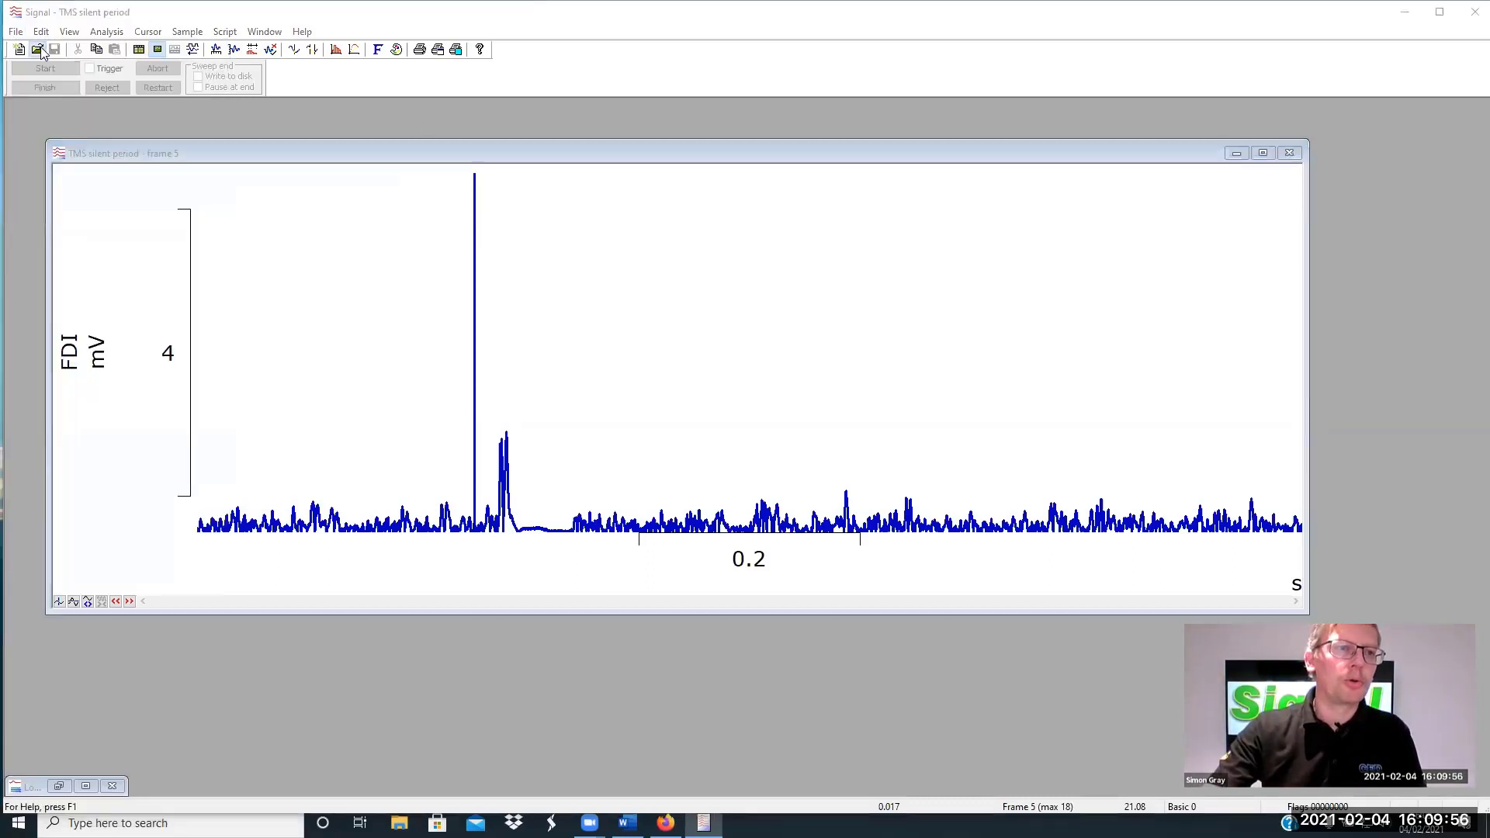
{"action": "left_click", "coordinate": [656, 410]}
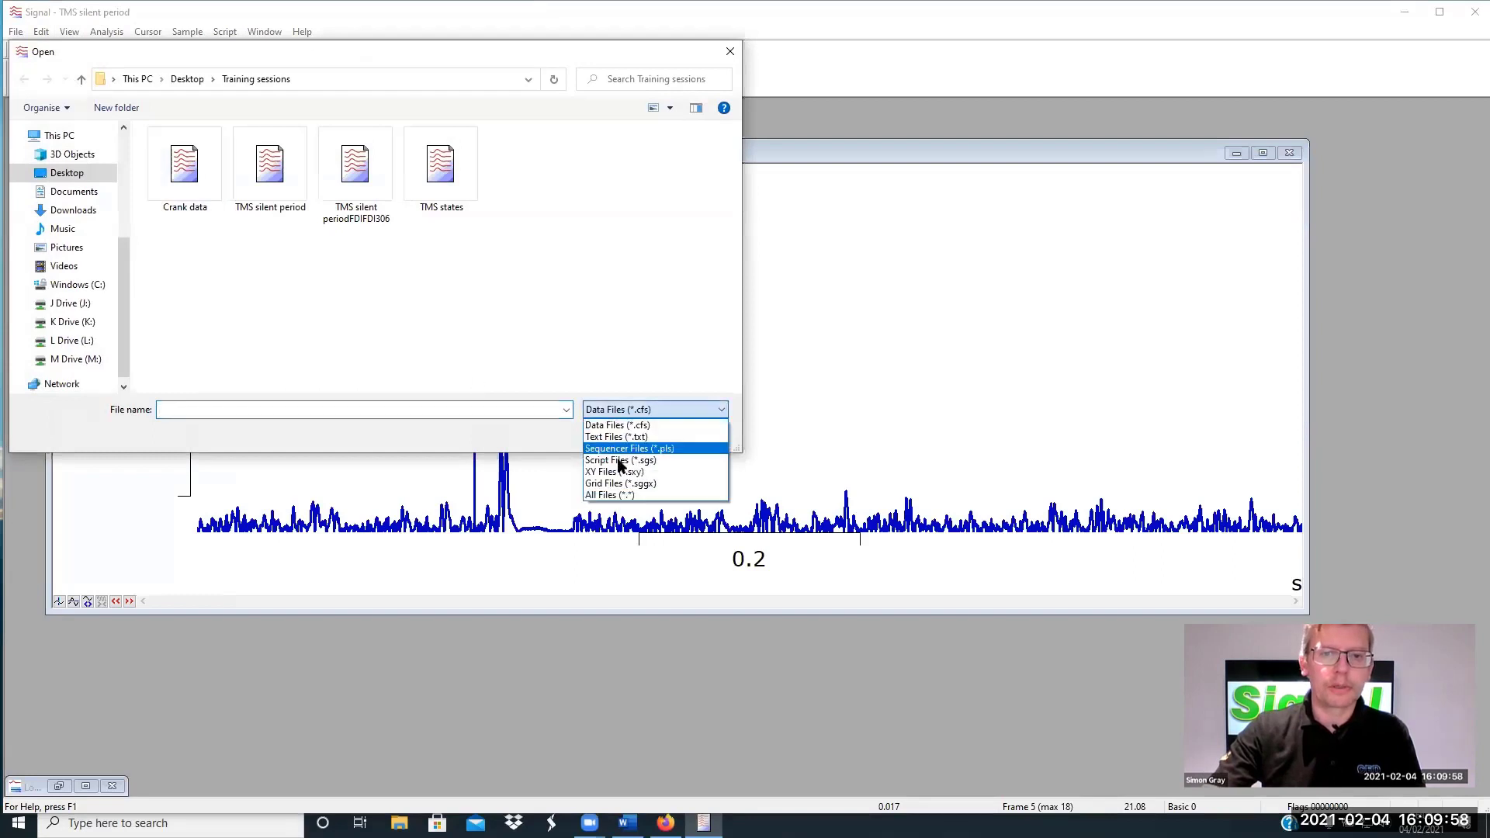
{"action": "left_click", "coordinate": [613, 492]}
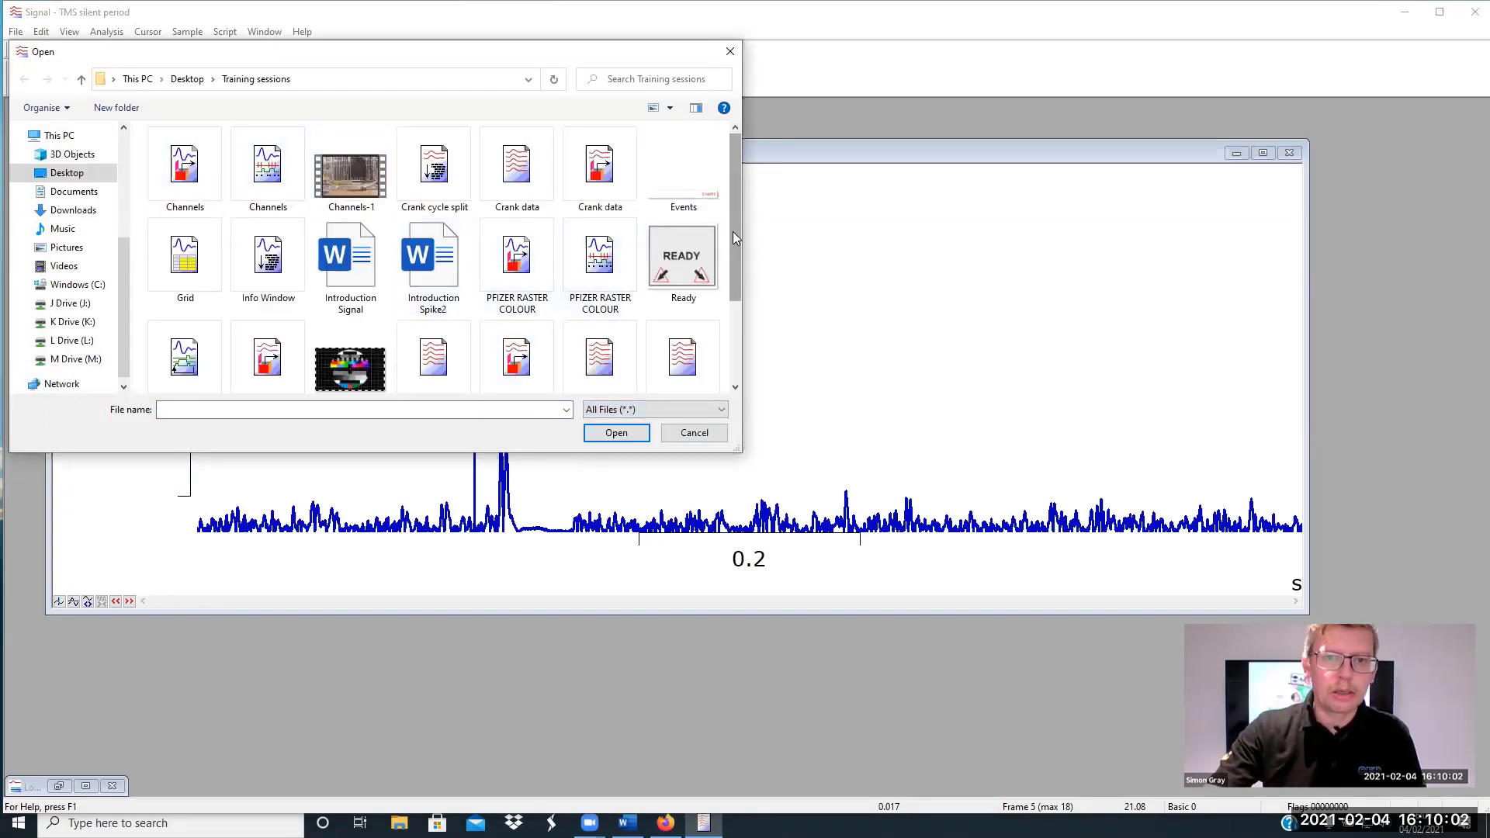
{"action": "left_click_drag", "start_coordinate": [733, 231], "coordinate": [722, 338]}
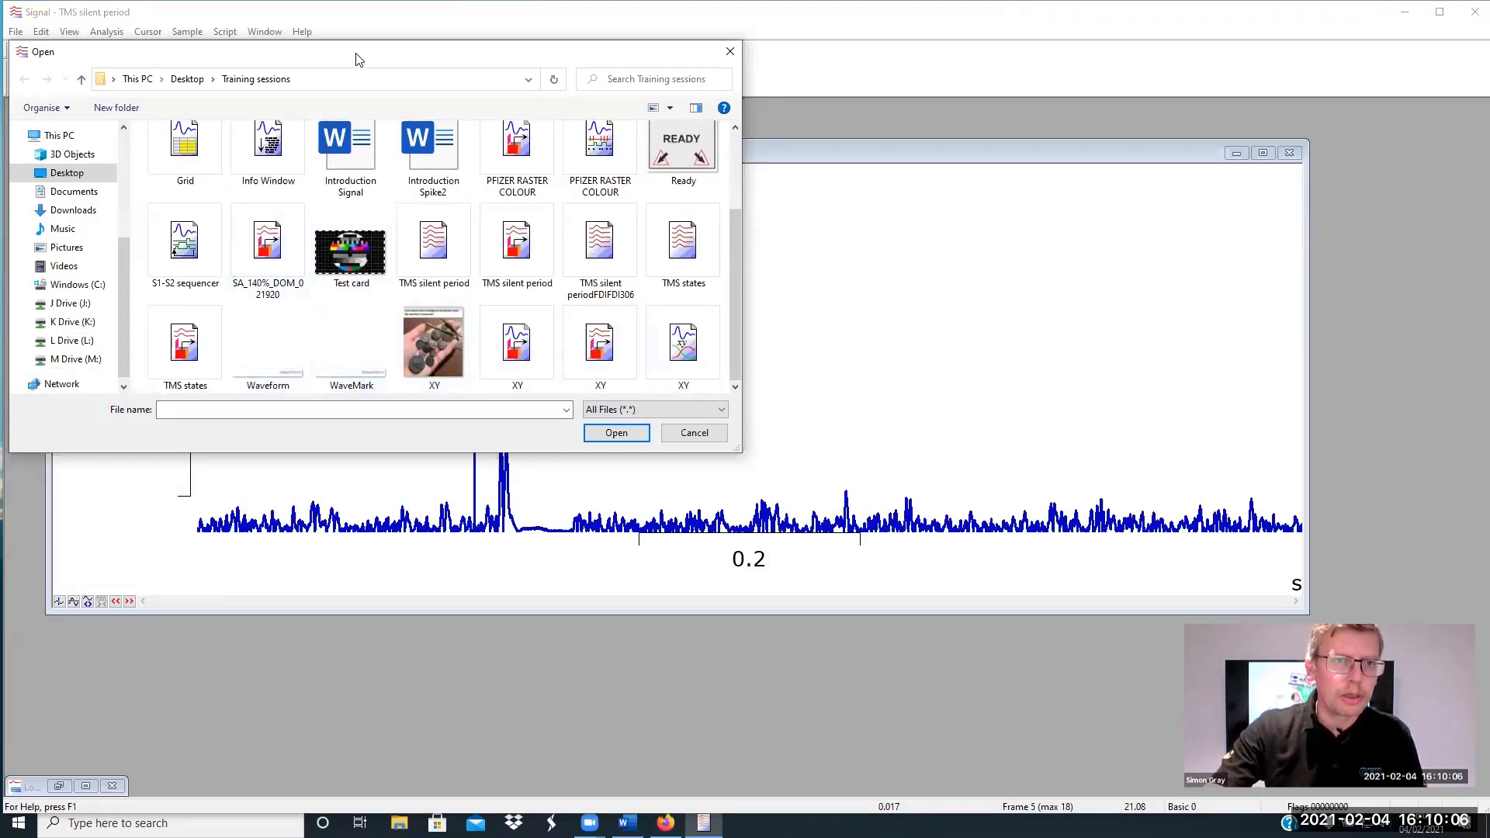
{"action": "scroll", "coordinate": [541, 287], "scroll_direction": "up", "scroll_amount": 1}
{"action": "scroll", "coordinate": [541, 287], "scroll_direction": "up", "scroll_amount": 2}
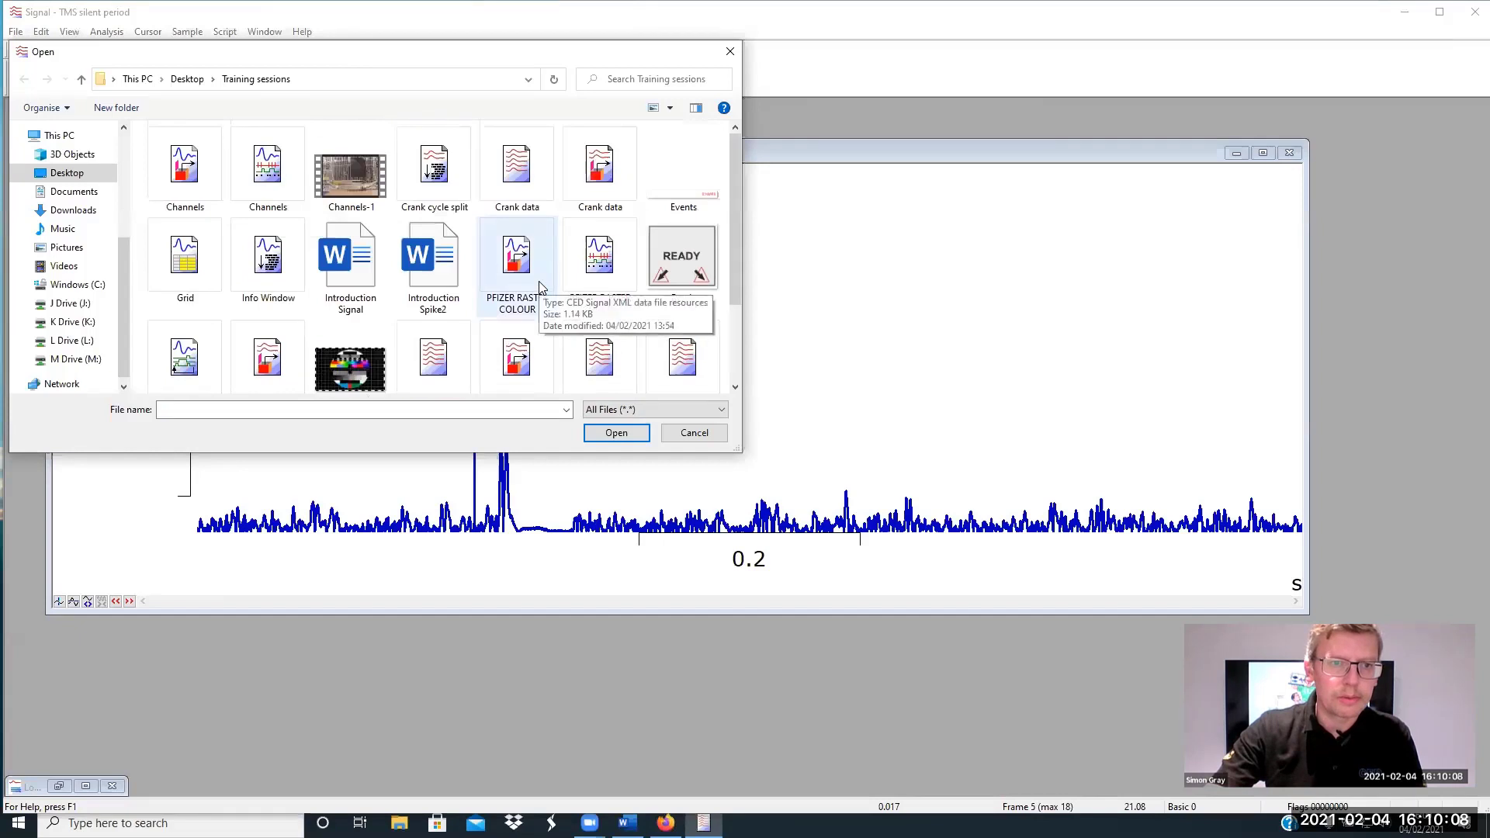
{"action": "scroll", "coordinate": [590, 311], "scroll_direction": "down", "scroll_amount": 2}
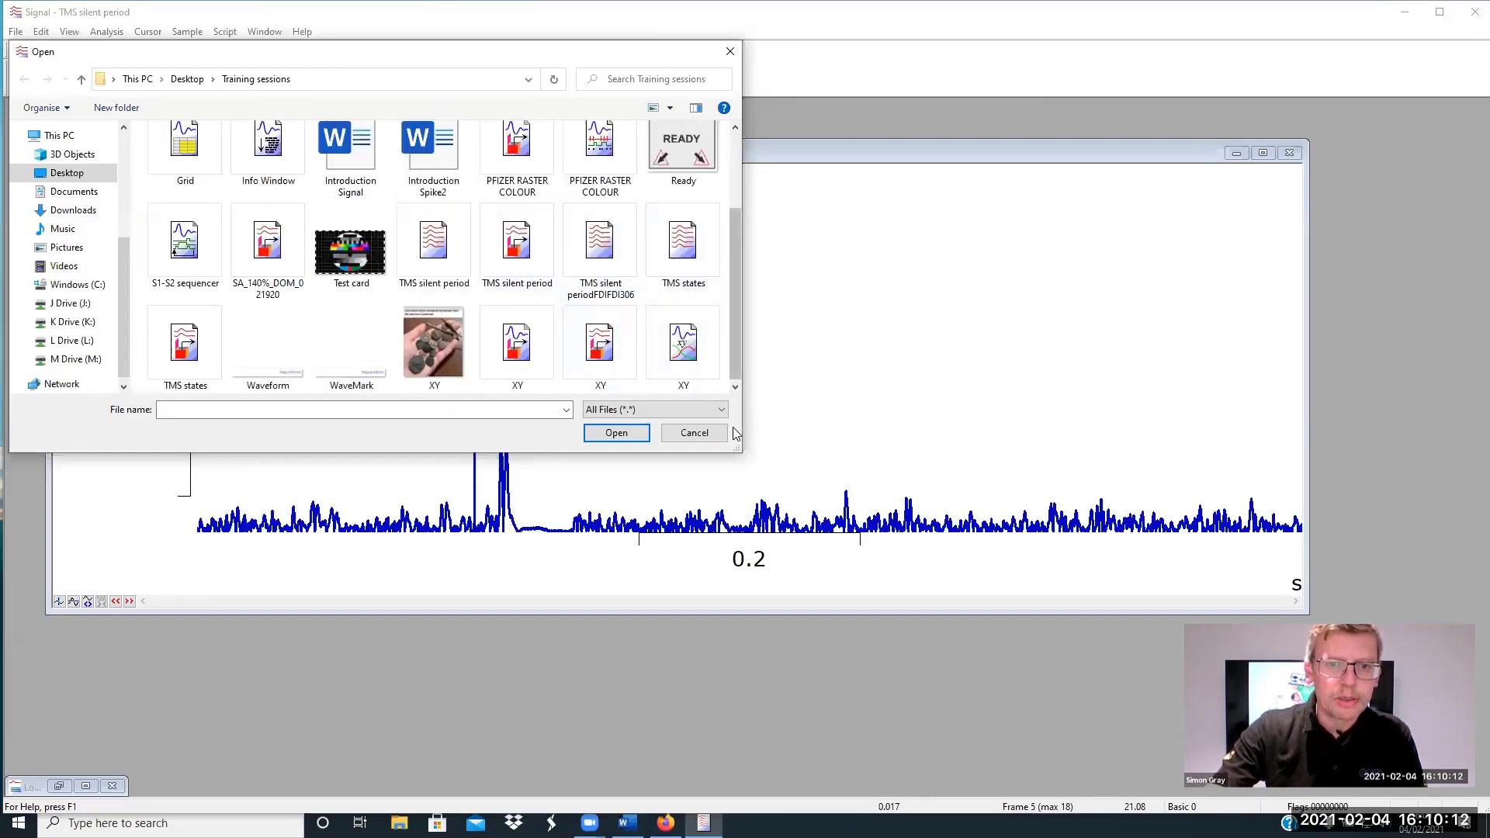
Enlarge the file browser, list the folder in details view, examine the TMS silent period data and resource files, and close without opening any
{"action": "left_click_drag", "start_coordinate": [737, 450], "coordinate": [980, 527]}
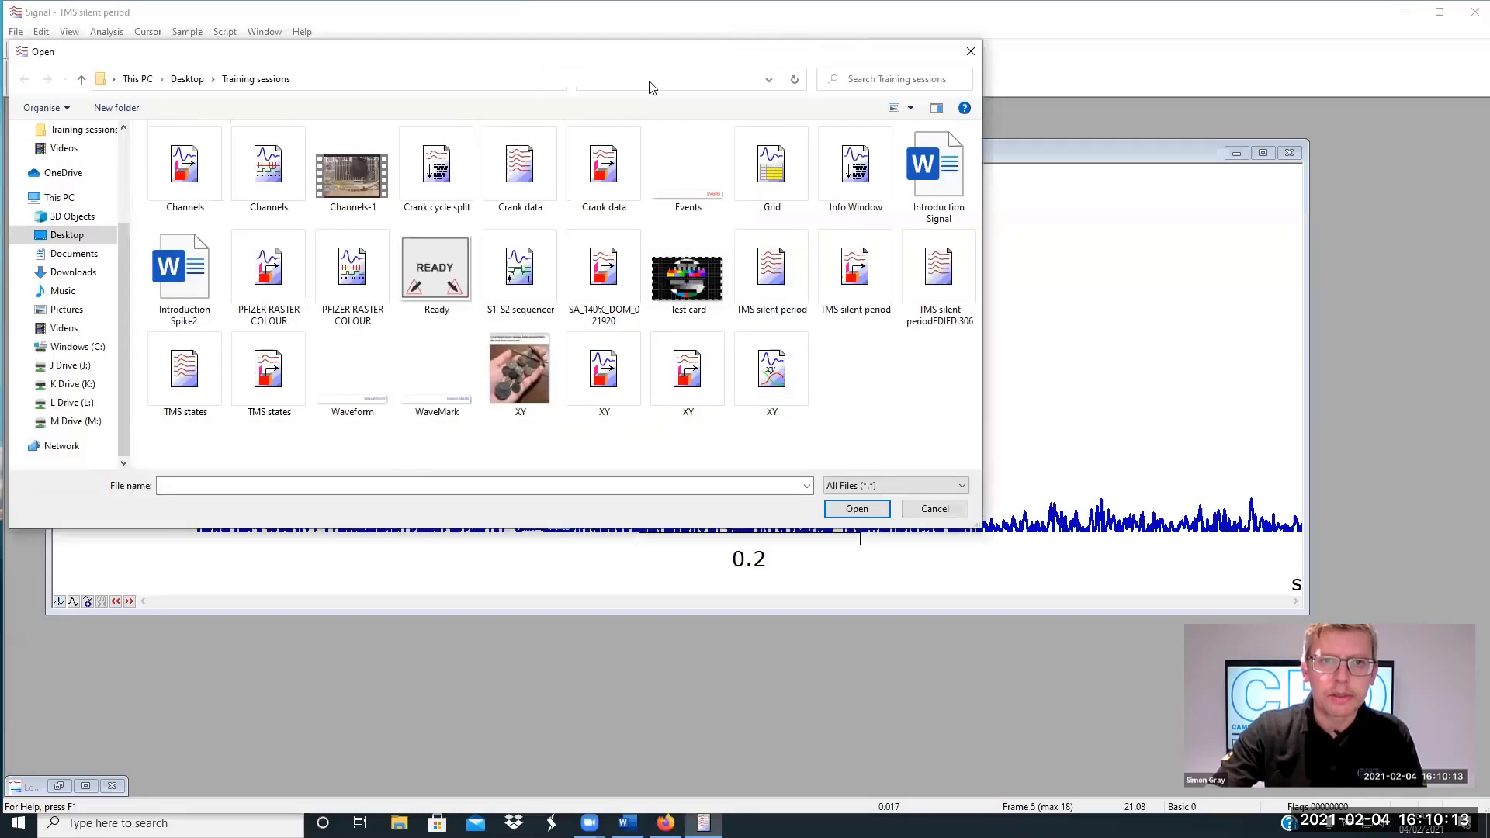
{"action": "left_click", "coordinate": [909, 108]}
{"action": "left_click", "coordinate": [956, 211]}
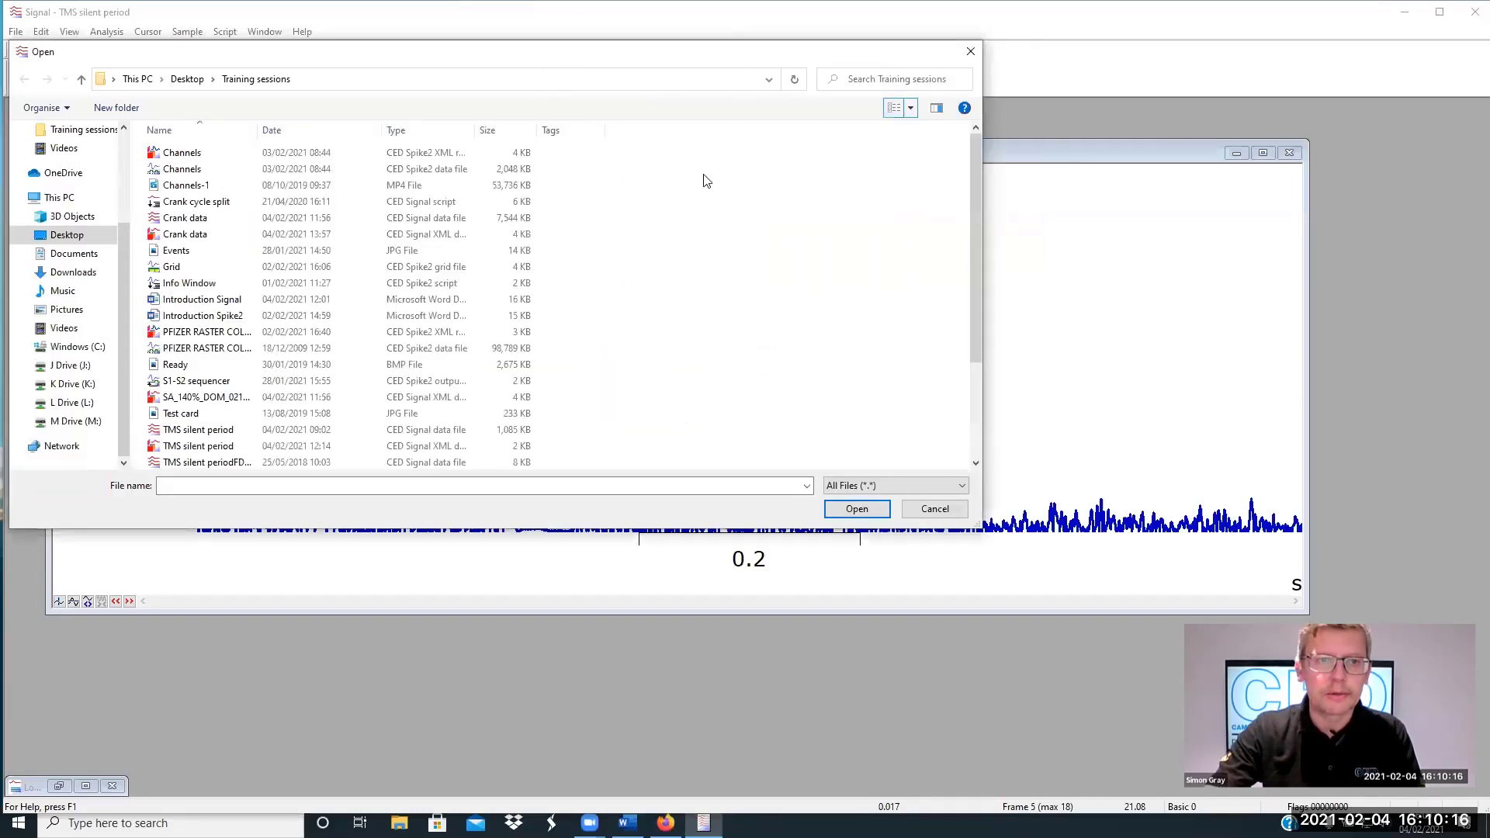
{"action": "scroll", "coordinate": [261, 301], "scroll_direction": "down", "scroll_amount": 3}
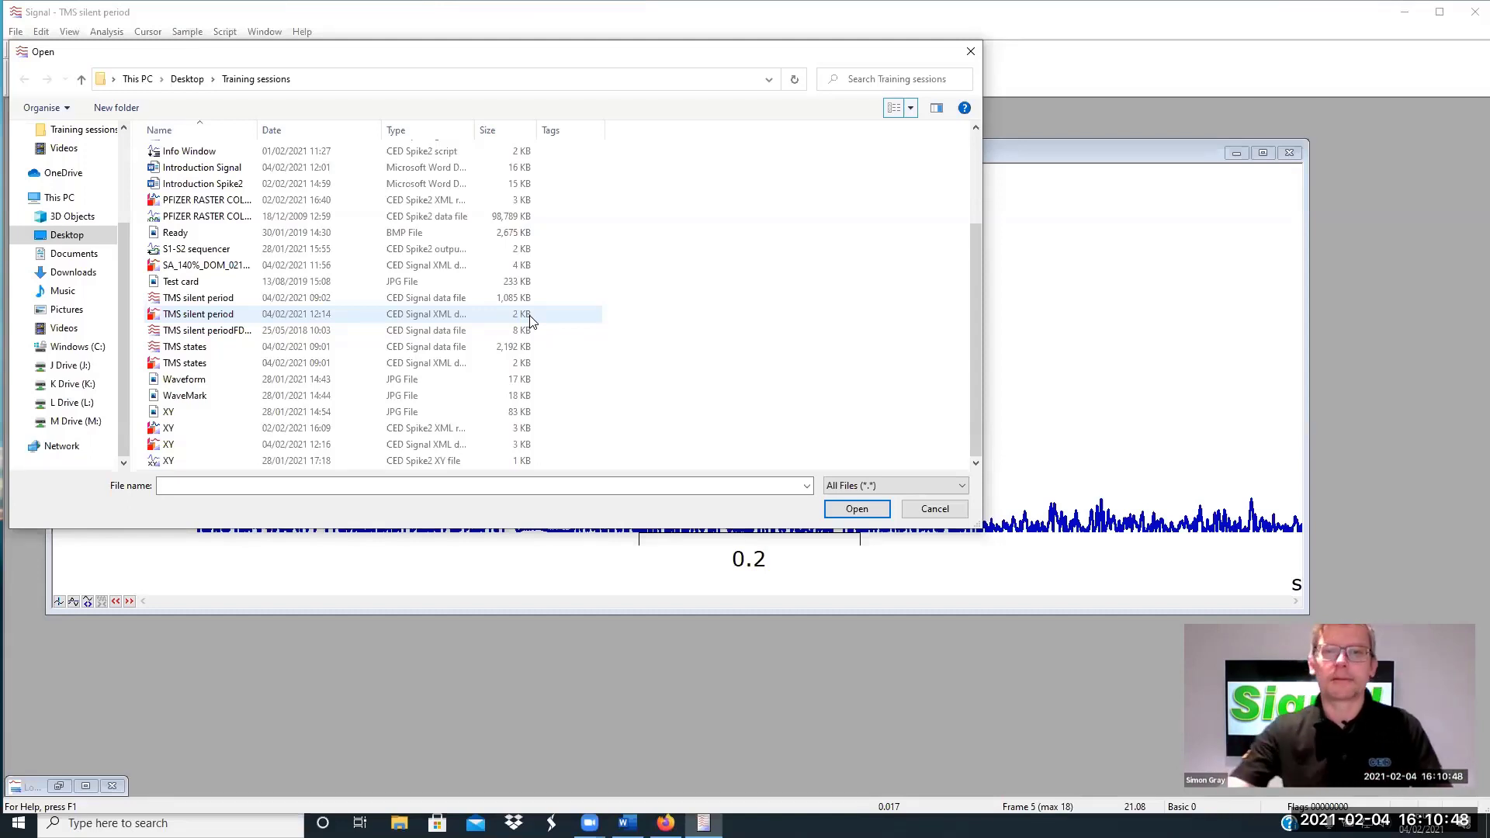
{"action": "left_click", "coordinate": [934, 506]}
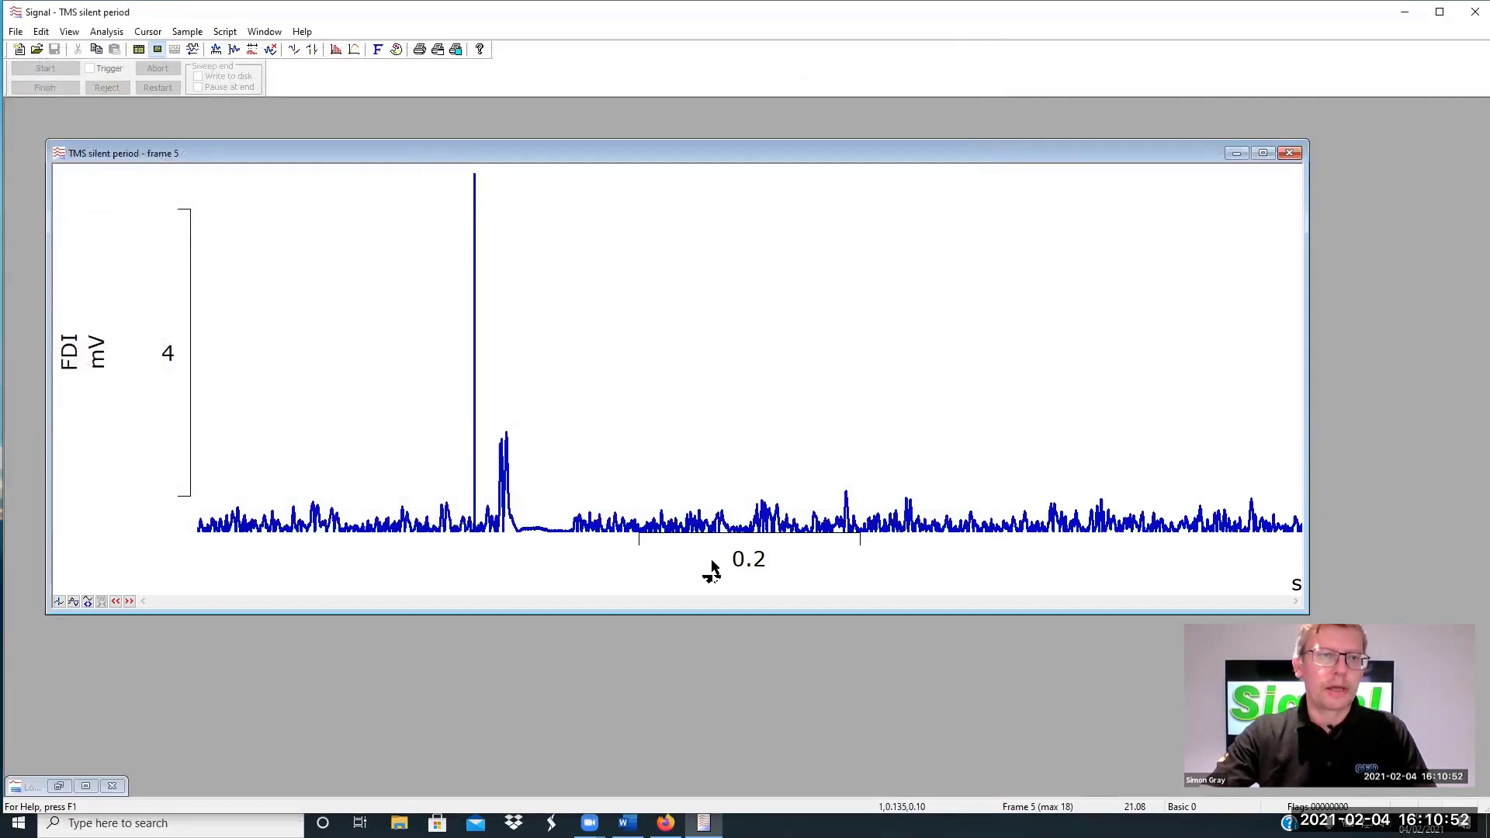
Restore the standard display of the recording and set its Verdana font to size 11
{"action": "left_click", "coordinate": [70, 32]}
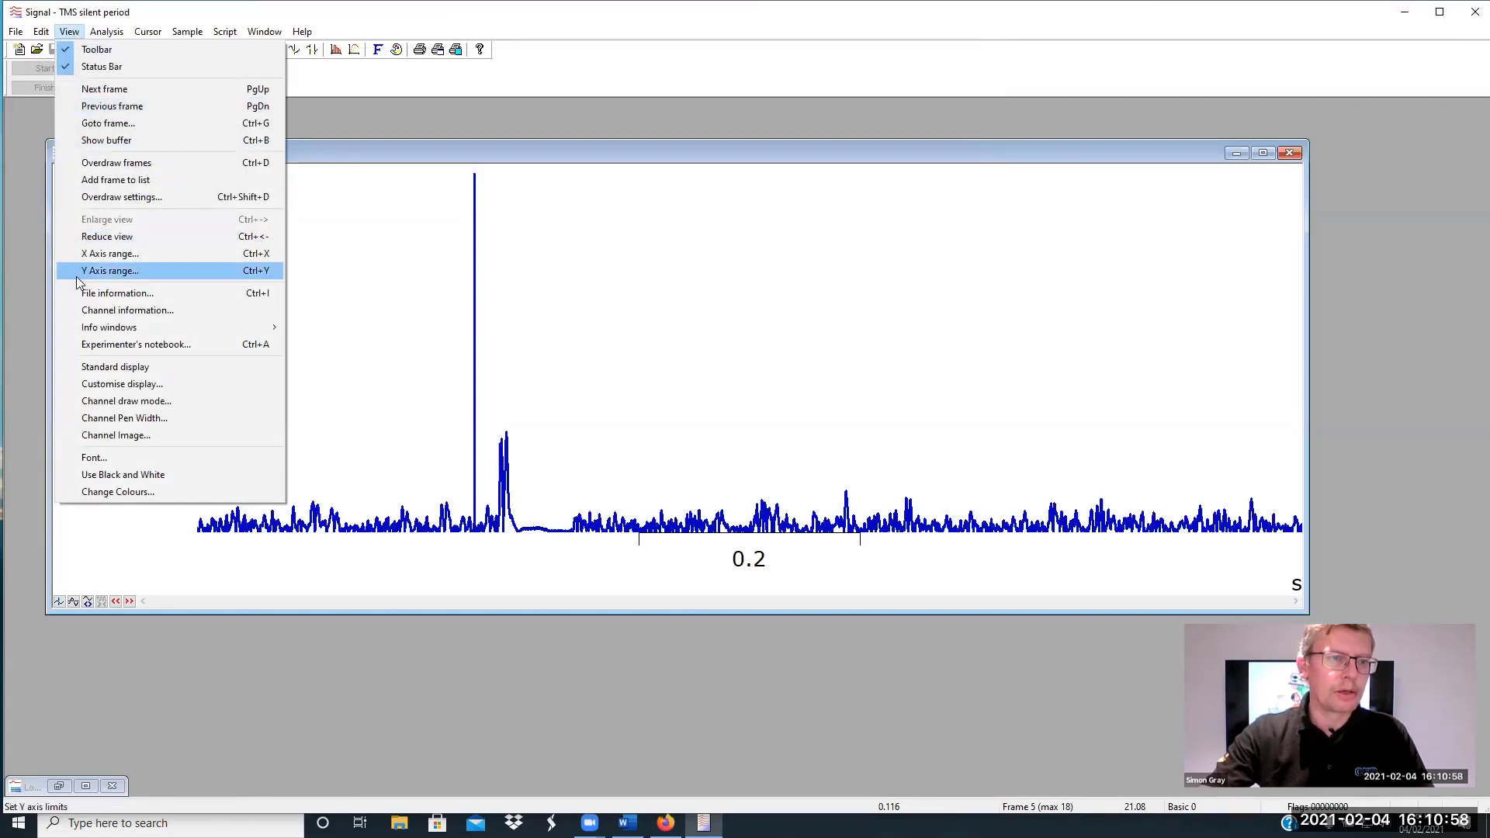
{"action": "left_click", "coordinate": [194, 368]}
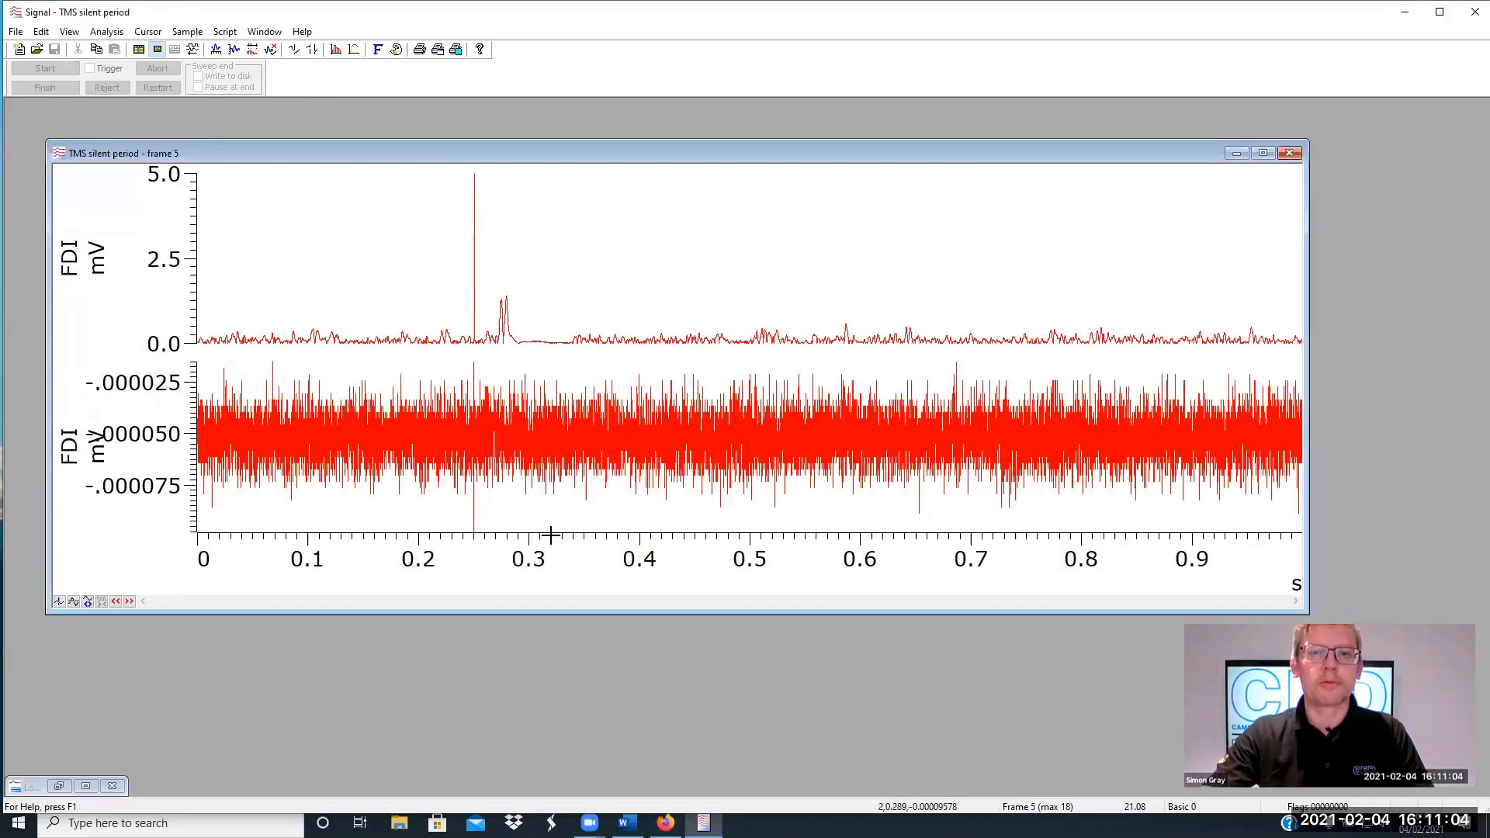
{"action": "left_click", "coordinate": [377, 50]}
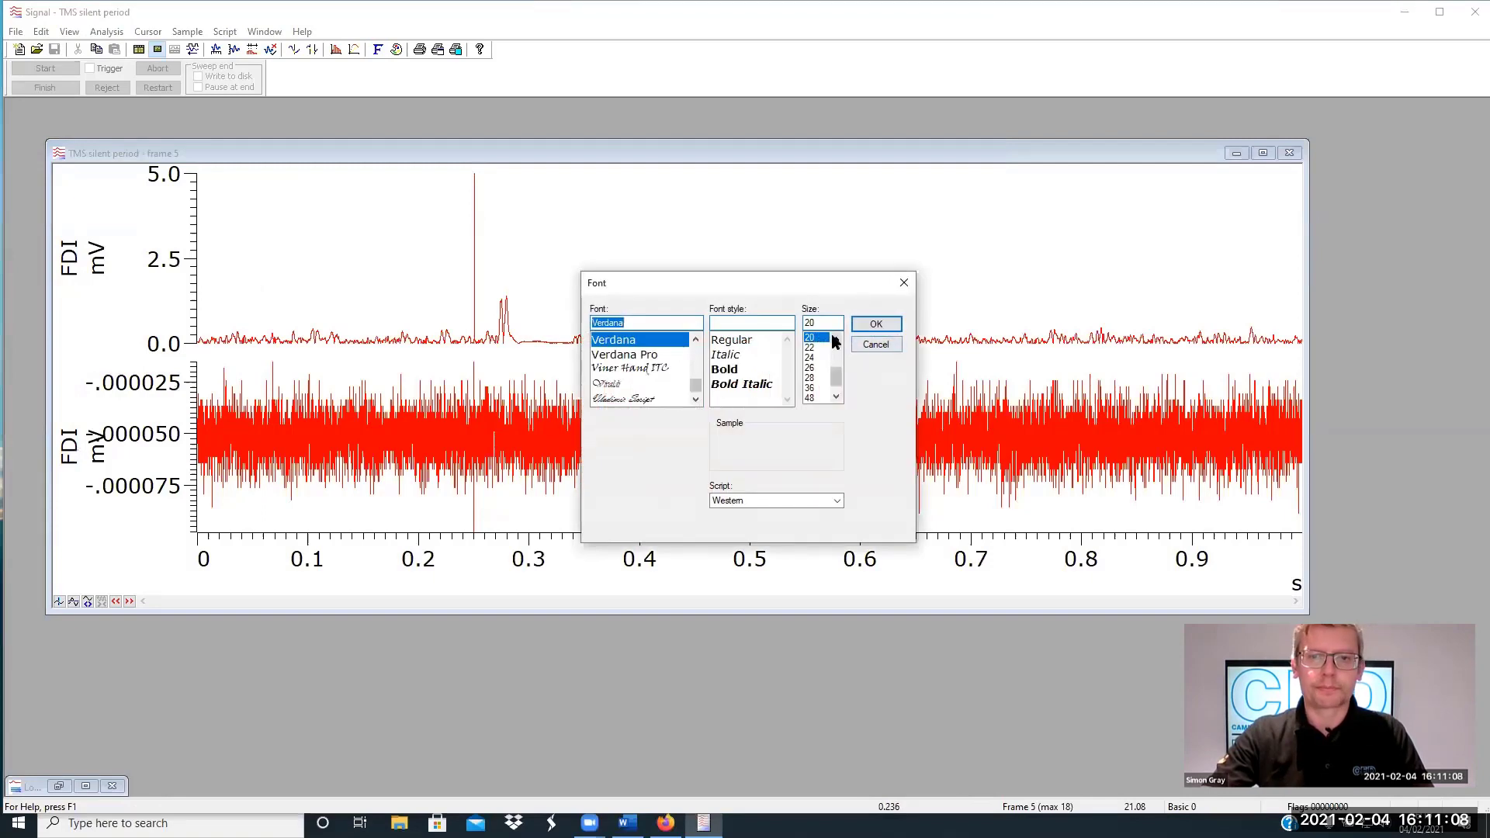
{"action": "scroll", "coordinate": [811, 381], "scroll_direction": "up", "scroll_amount": 3}
{"action": "left_click", "coordinate": [811, 371]}
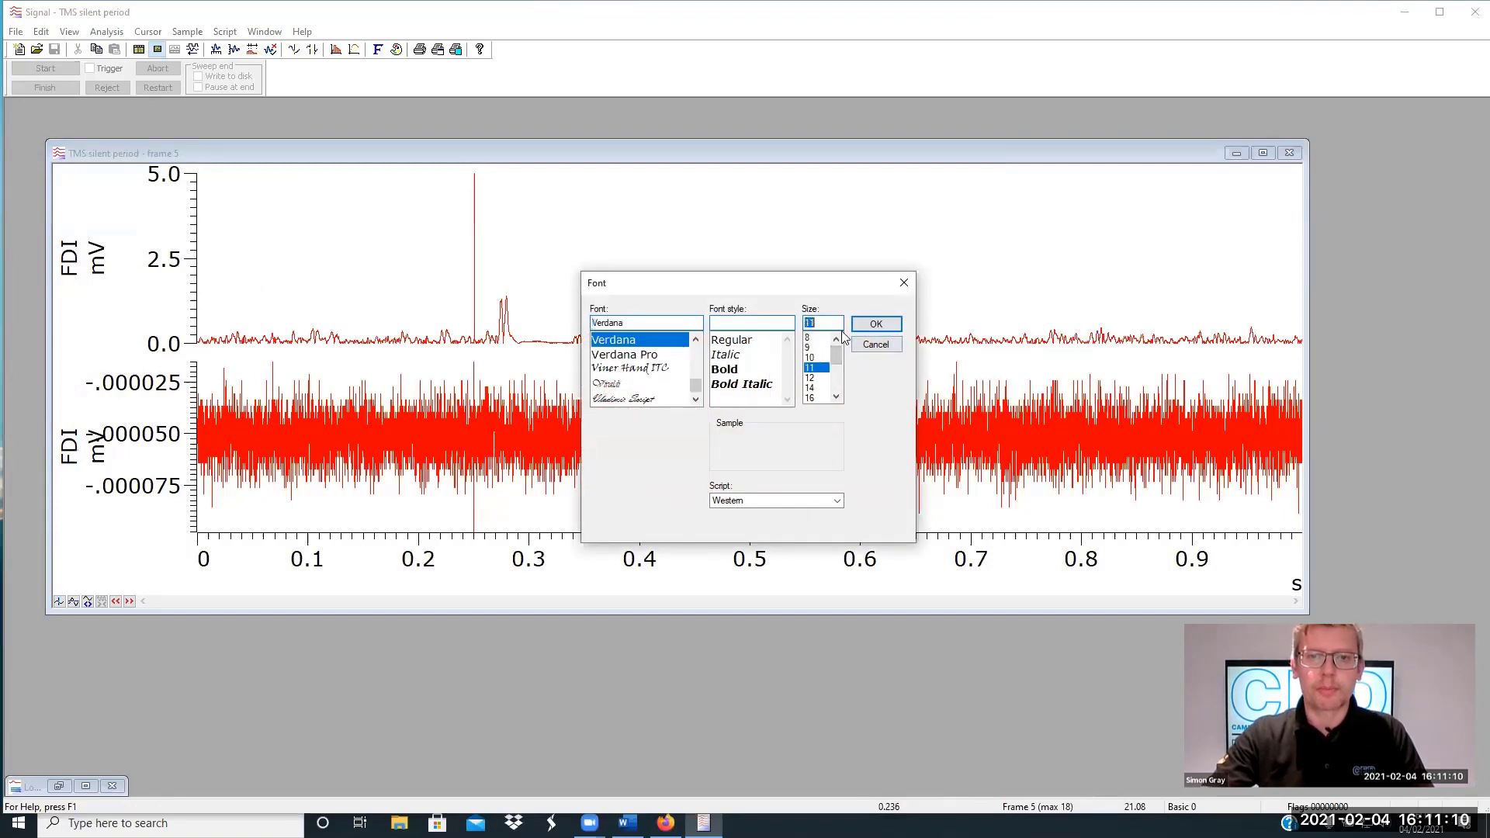
{"action": "left_click", "coordinate": [876, 323]}
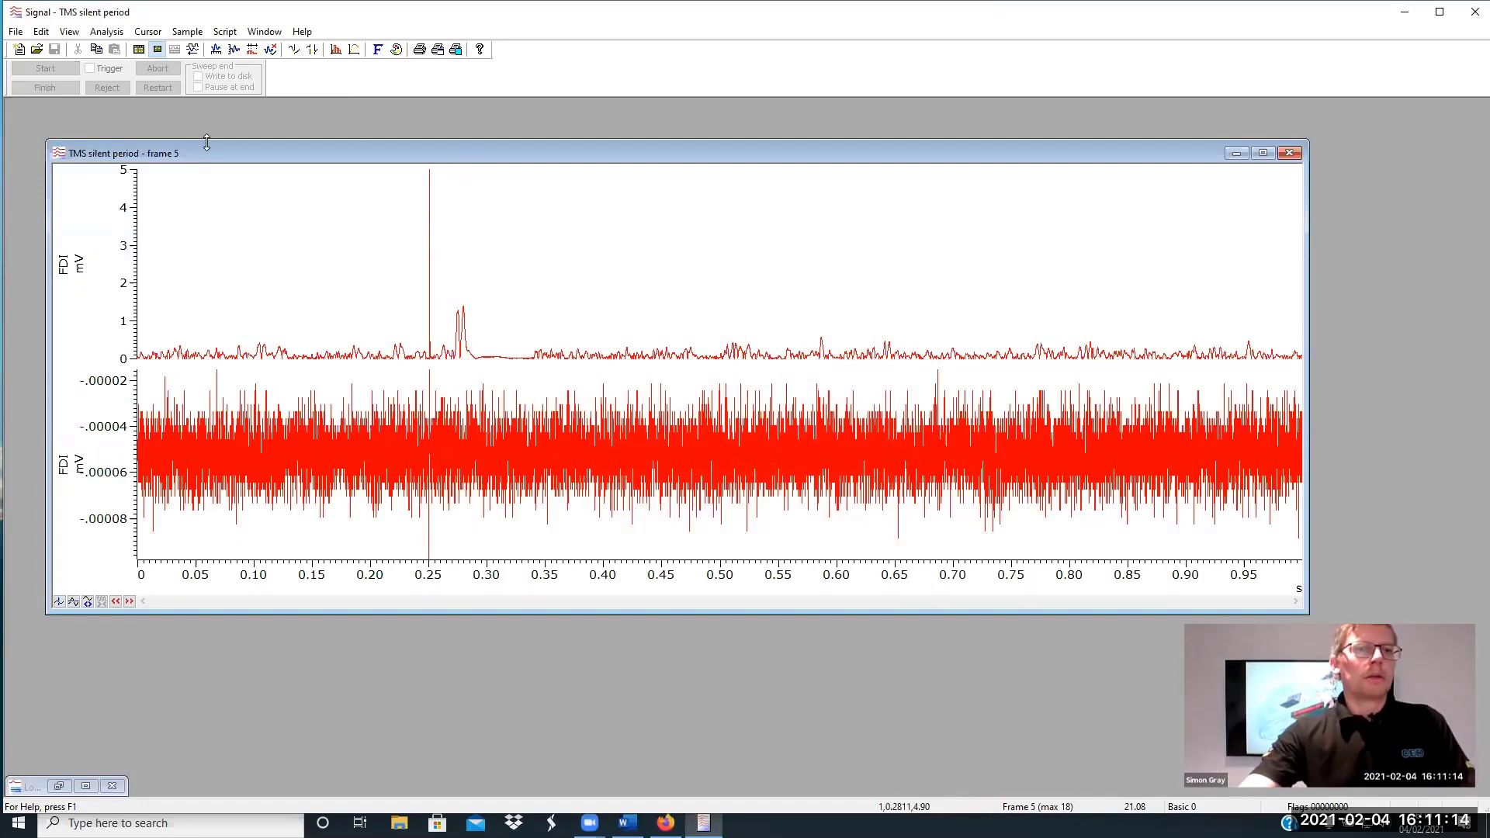
Examine the document types offered for a new file, without creating one
{"action": "left_click", "coordinate": [16, 32]}
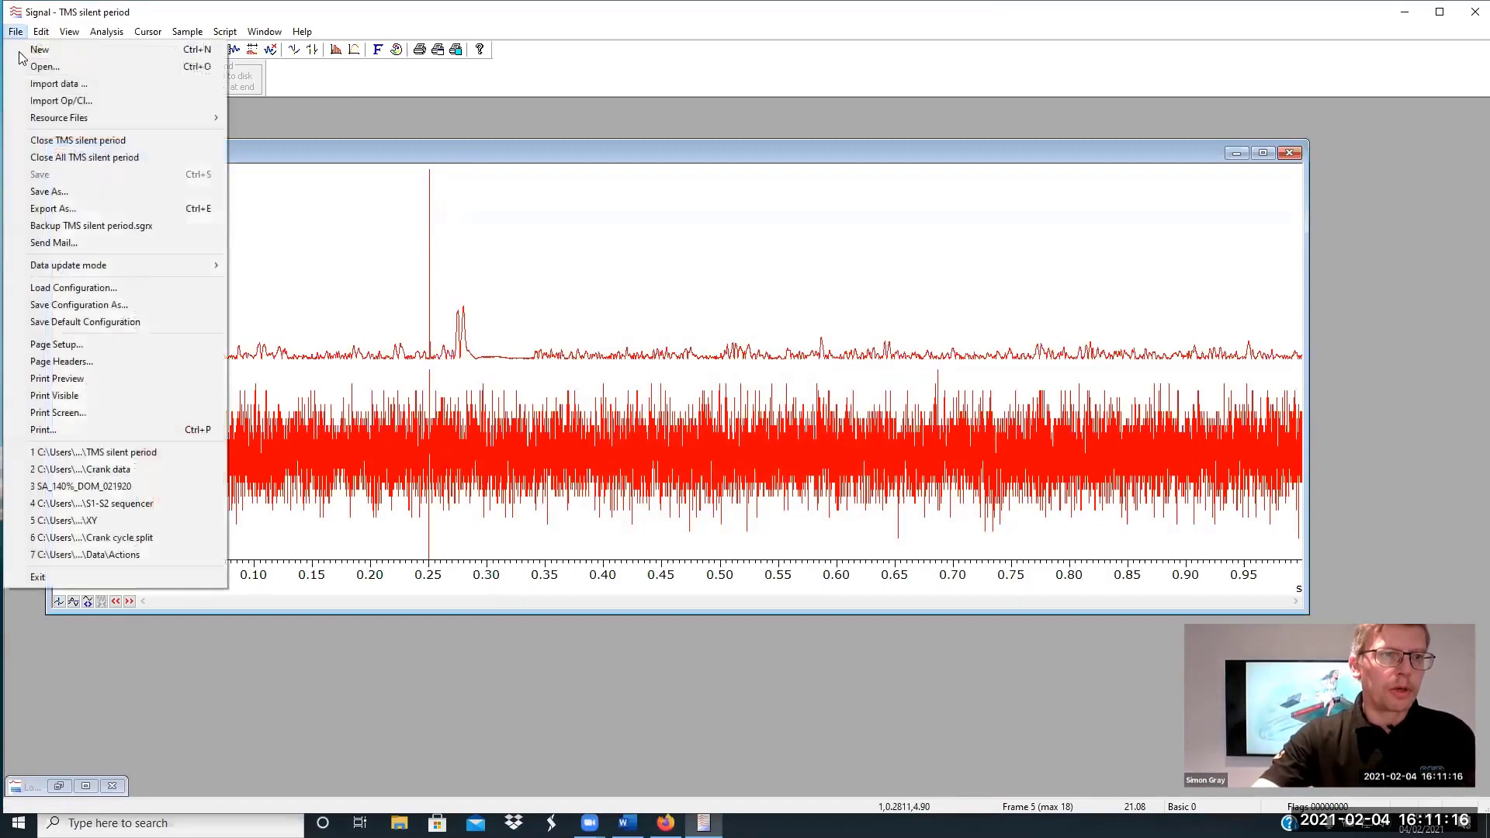
{"action": "left_click", "coordinate": [25, 51]}
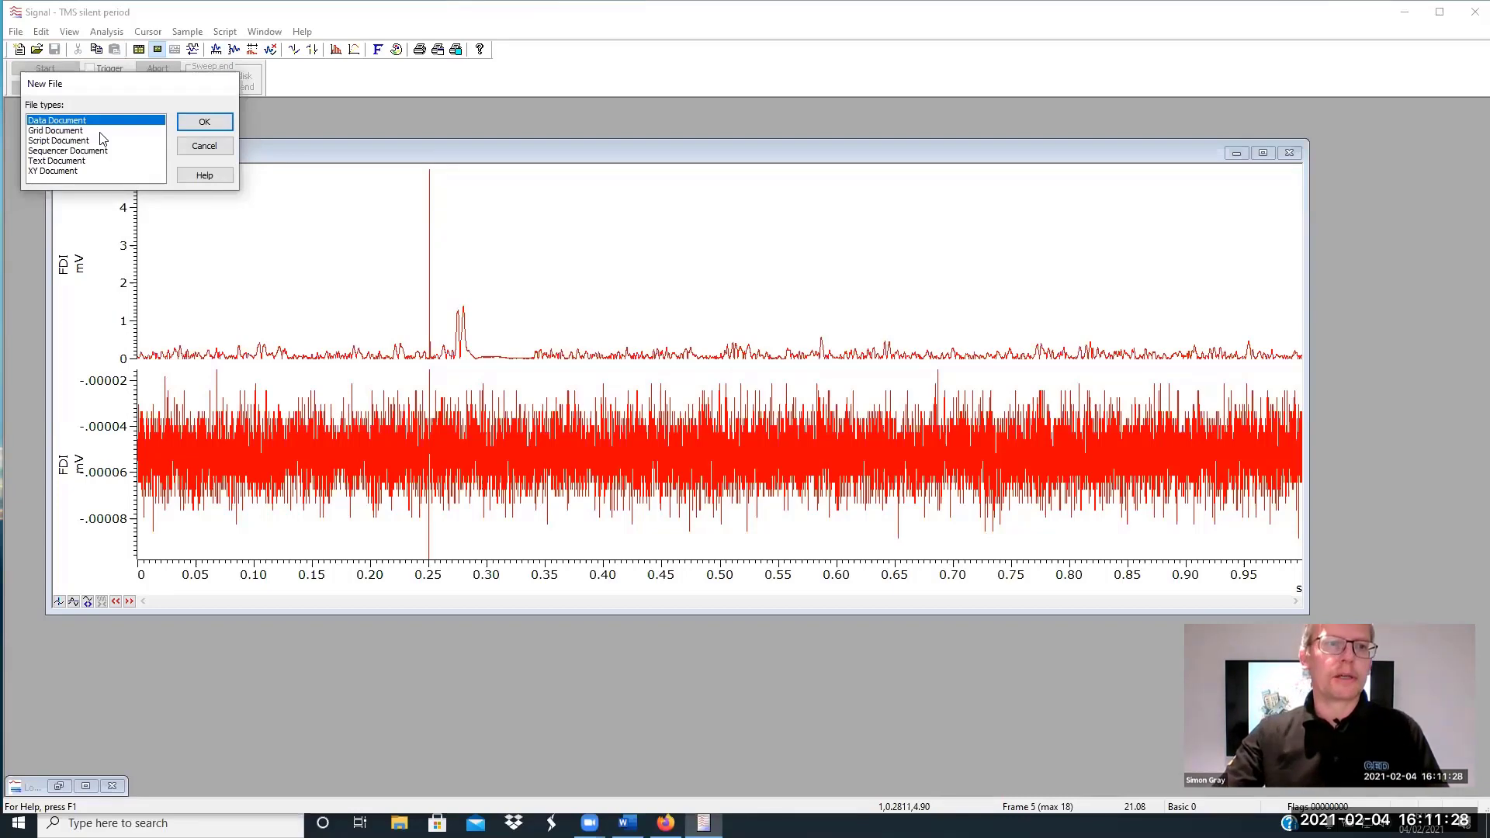
{"action": "left_click", "coordinate": [194, 147]}
Filter the Training sessions folder by Grid Files (*.sggx), check the other file types that can be opened, and cancel
{"action": "left_click", "coordinate": [37, 50]}
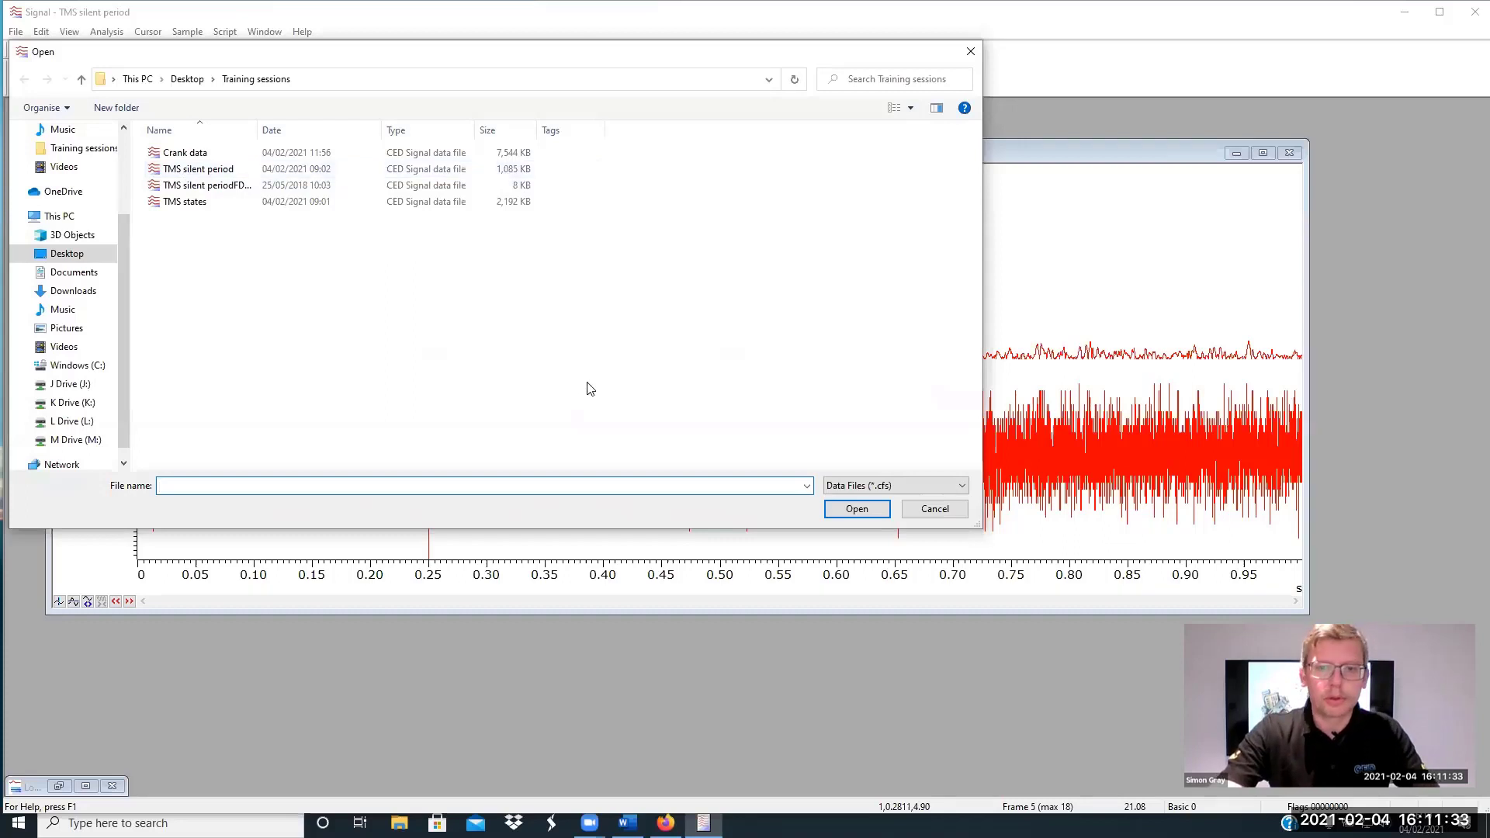
{"action": "left_click", "coordinate": [881, 488]}
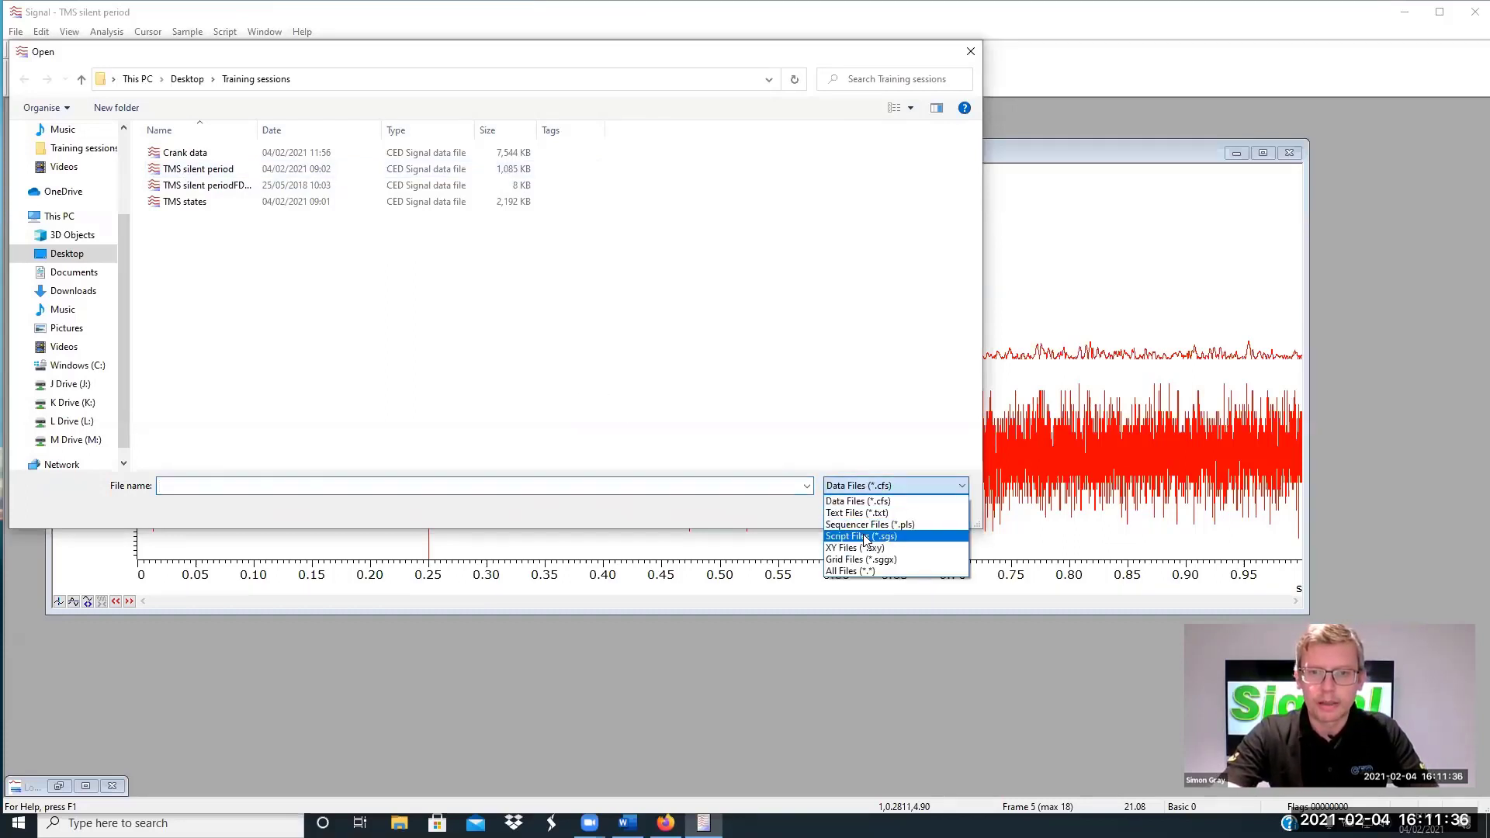
{"action": "left_click", "coordinate": [864, 560]}
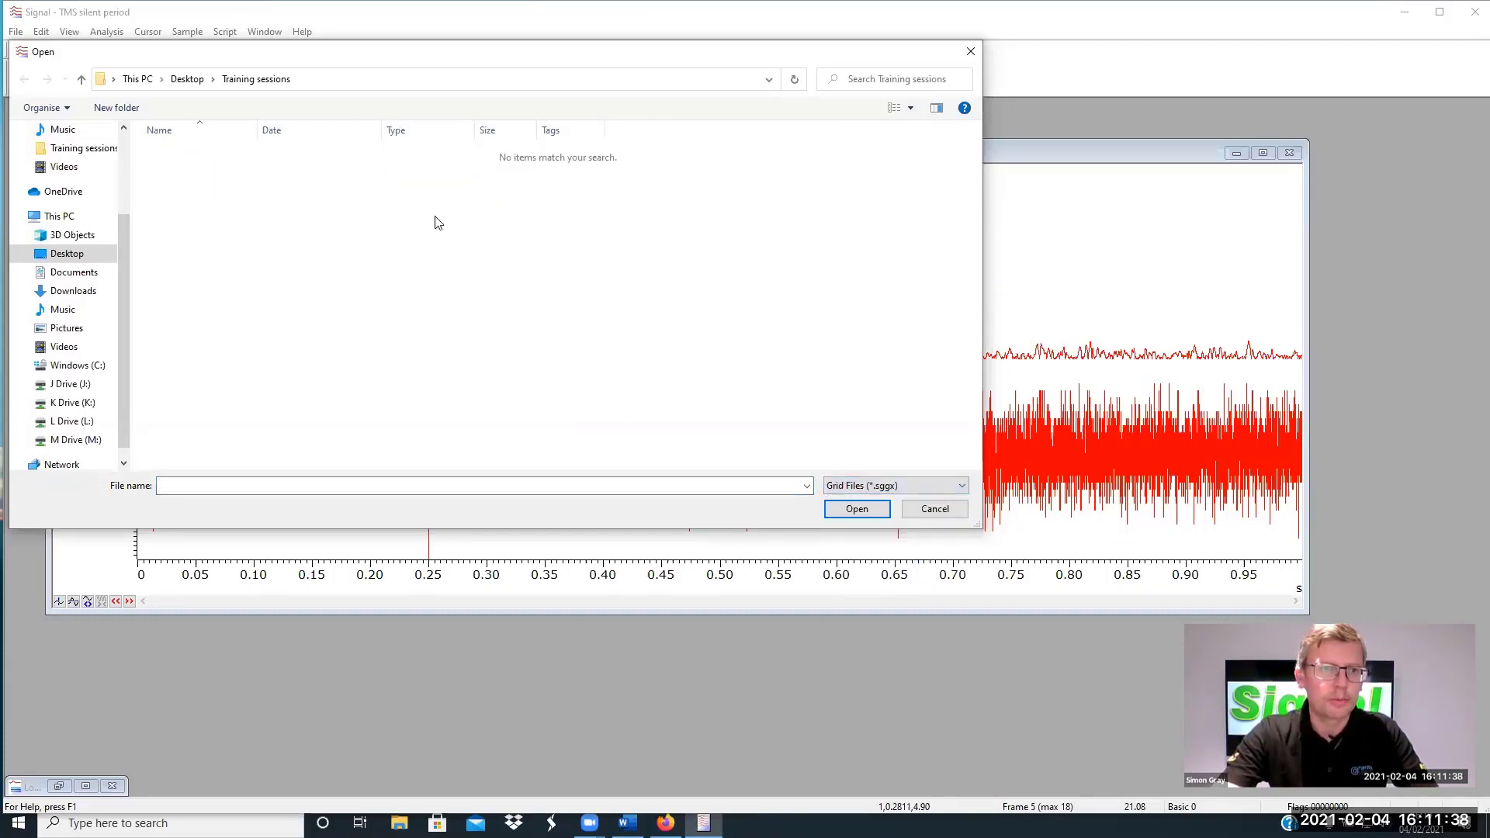
{"action": "left_click", "coordinate": [243, 78]}
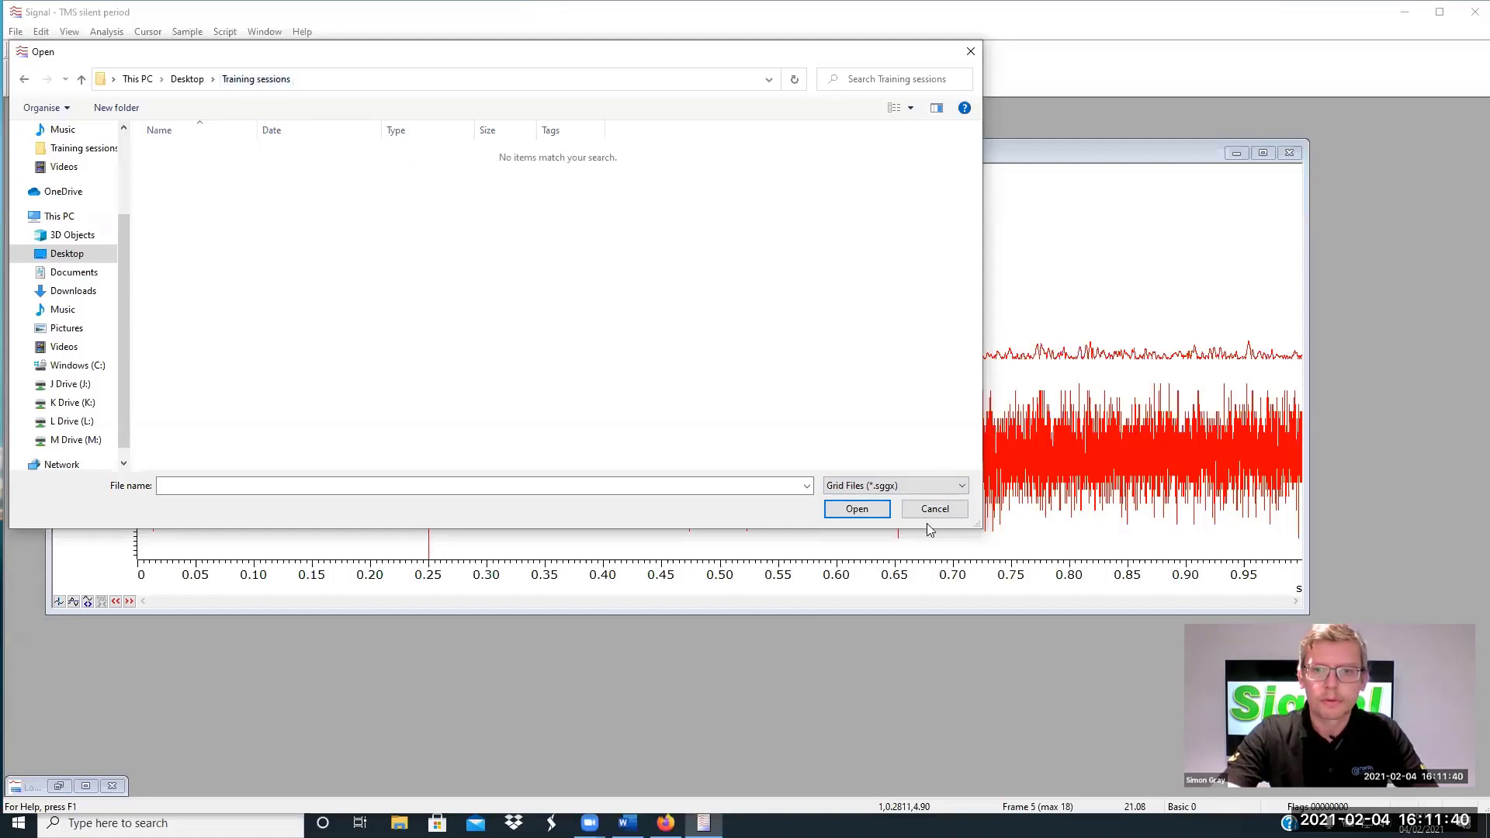
{"action": "left_click", "coordinate": [893, 486]}
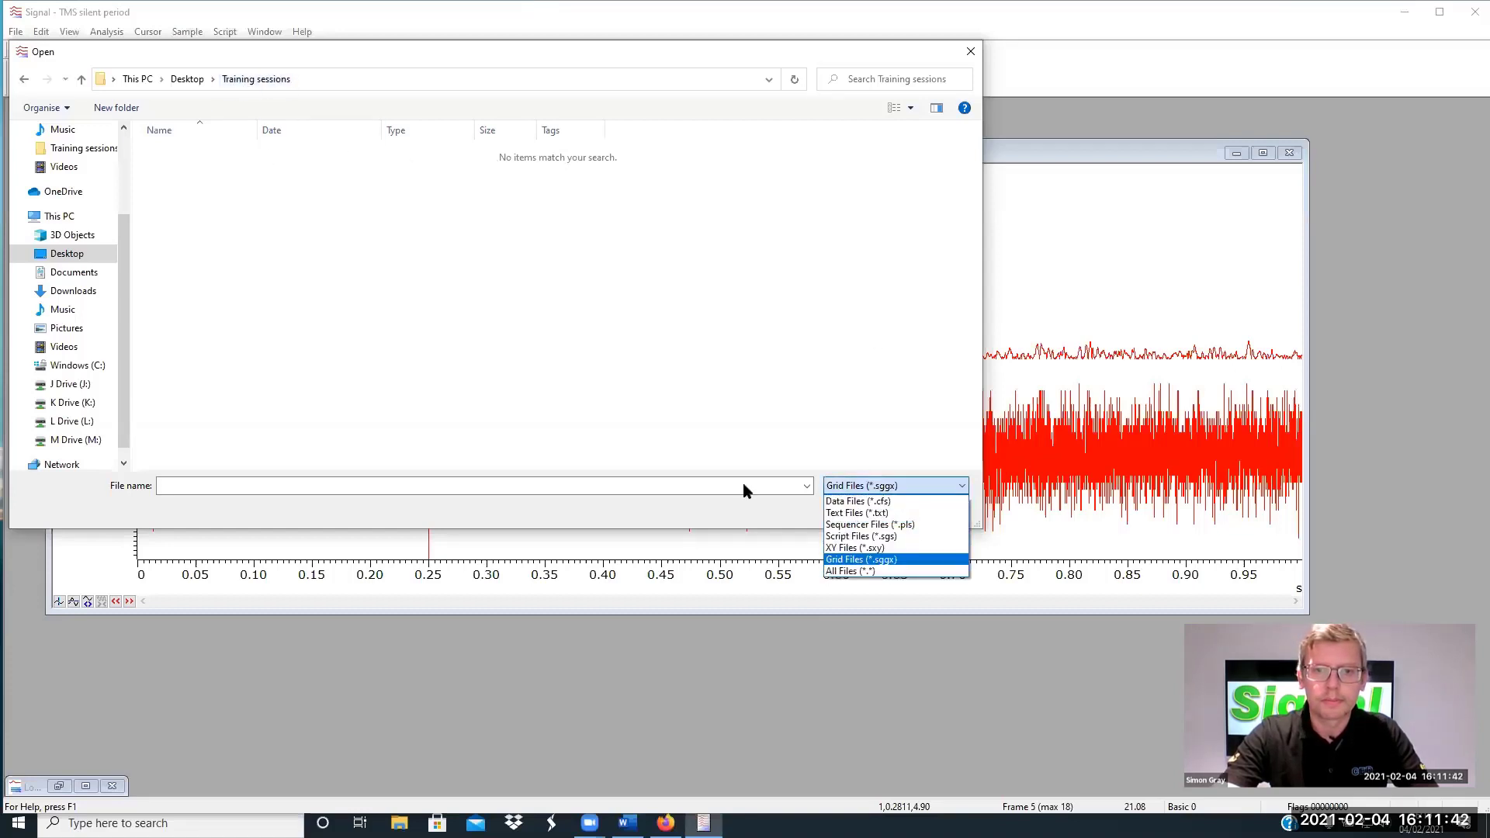
{"action": "left_click", "coordinate": [679, 484]}
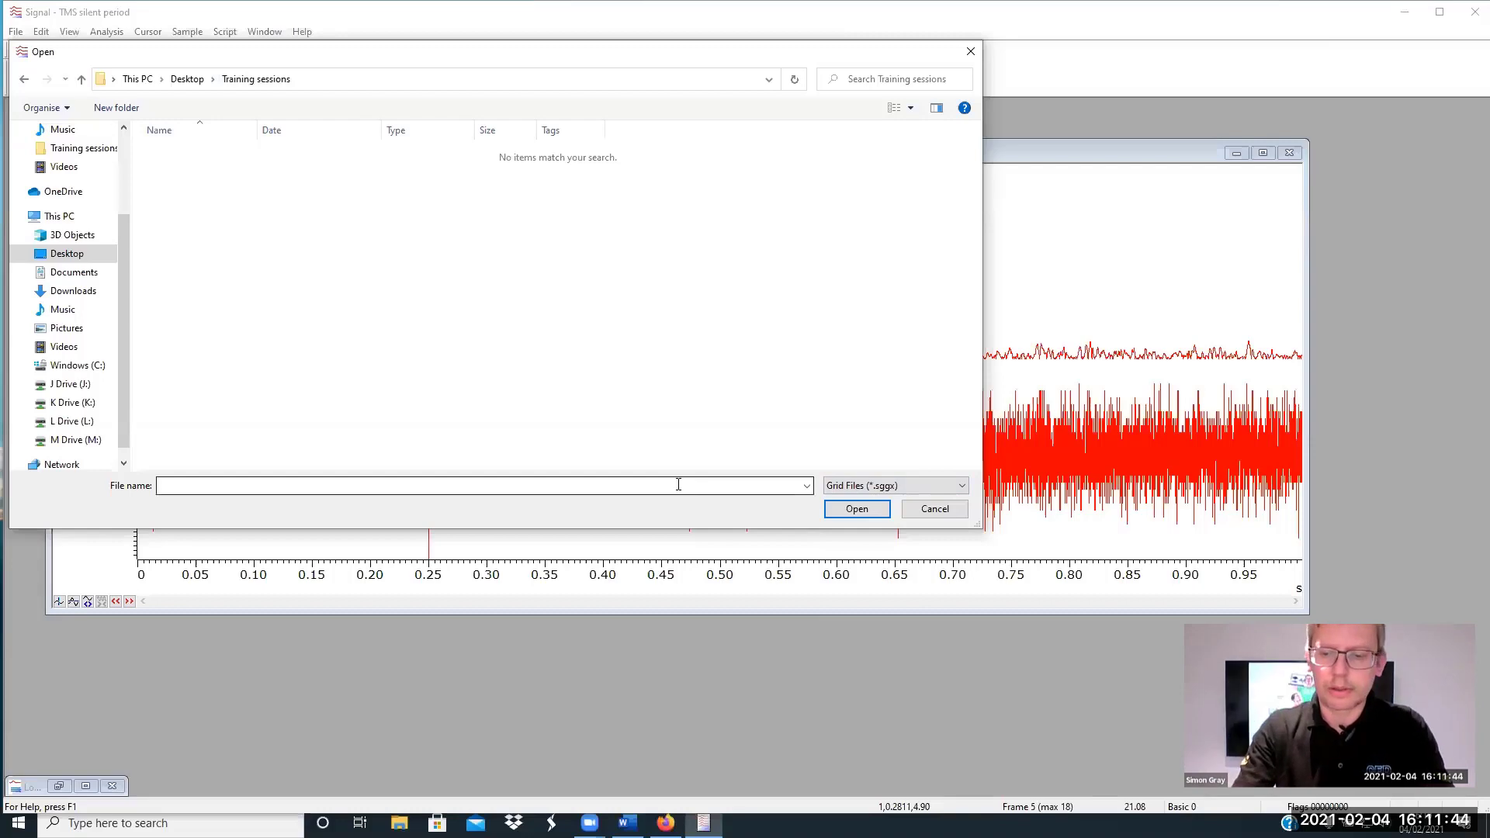
{"action": "left_click", "coordinate": [935, 508]}
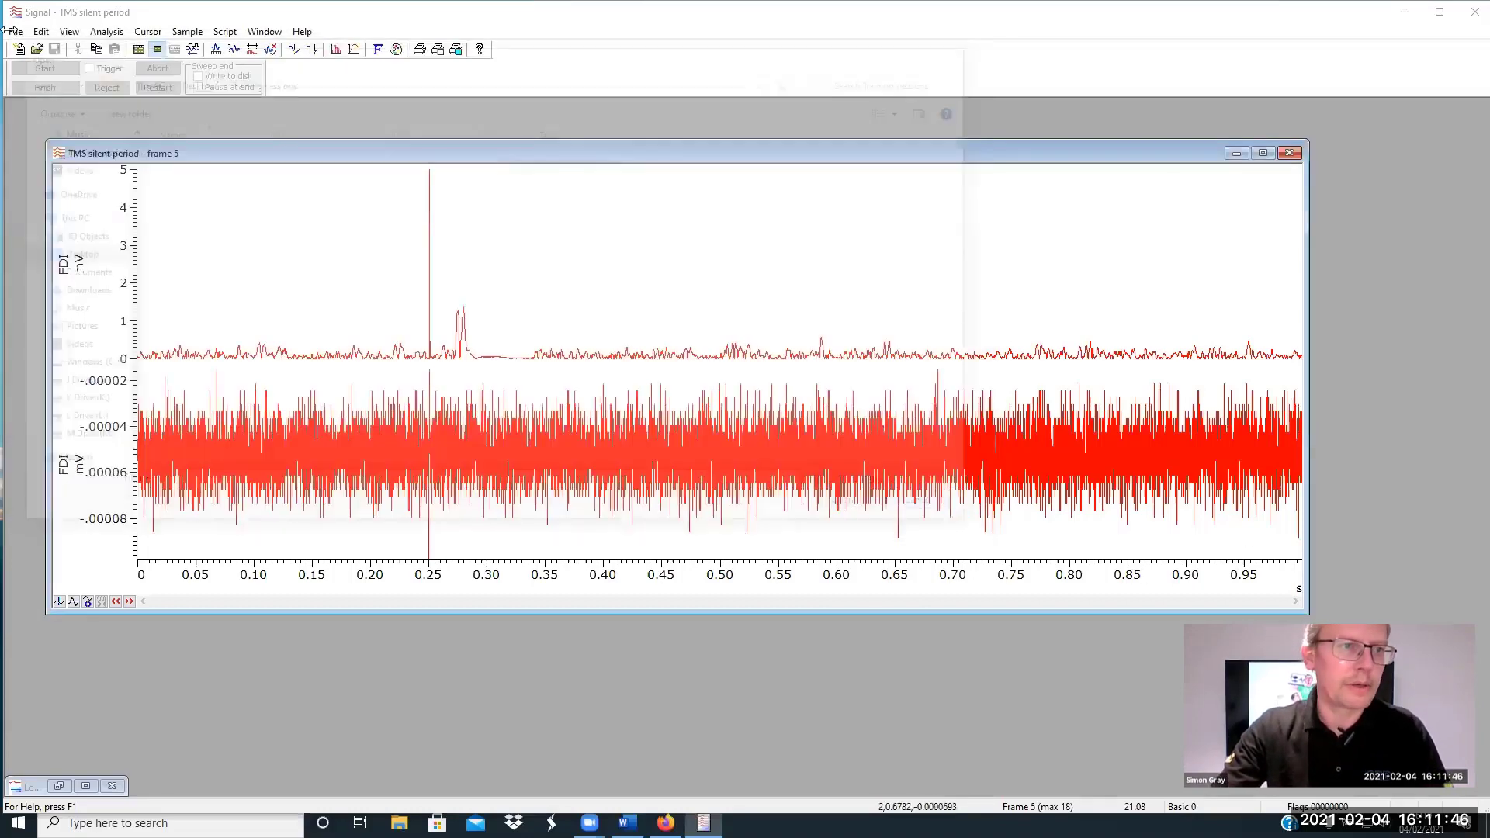
Create a new grid document and shrink its window so the TMS silent period recording shows behind it
{"action": "left_click", "coordinate": [15, 31]}
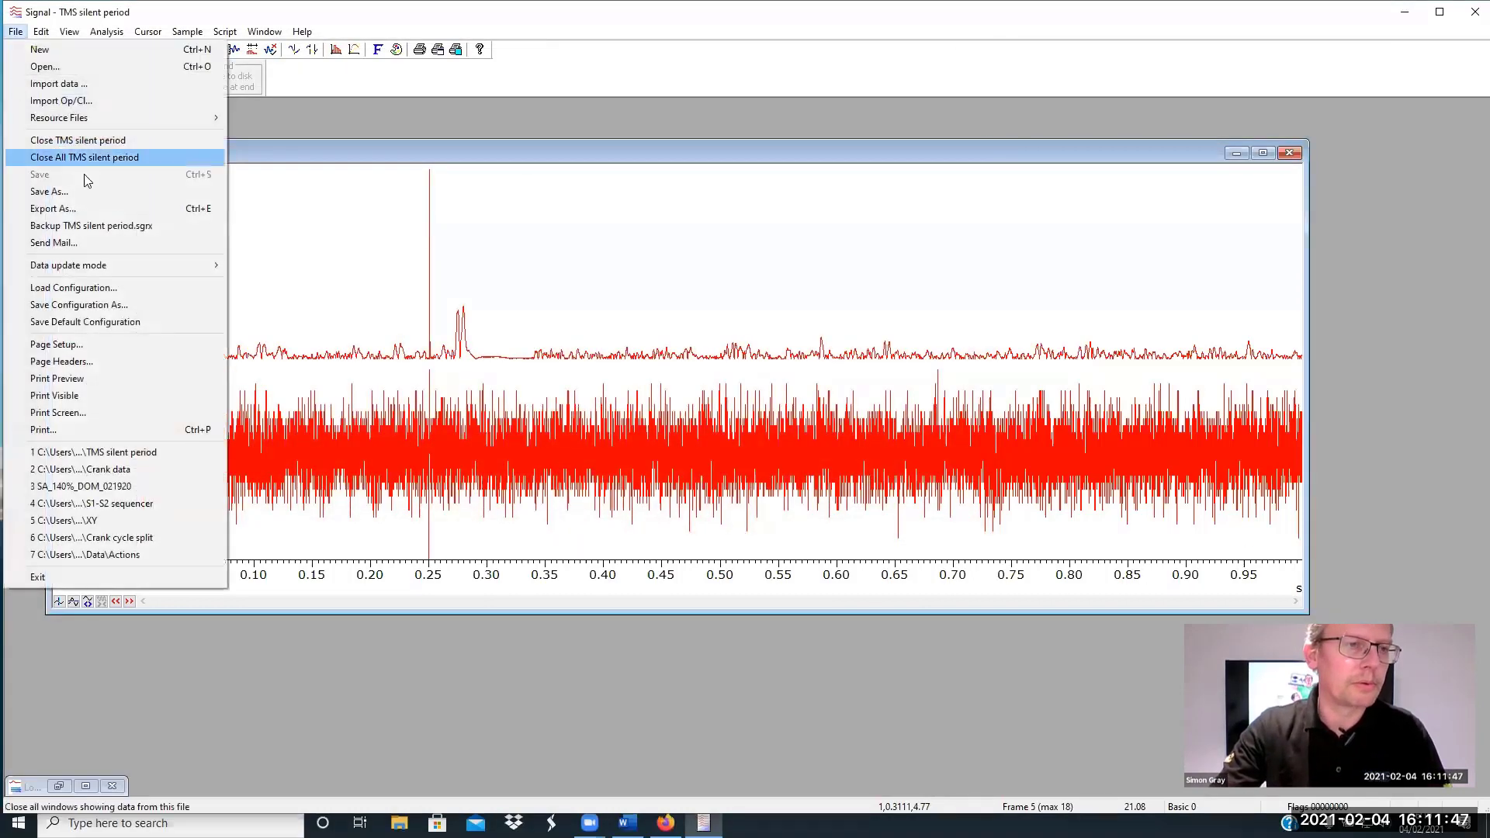
{"action": "left_click", "coordinate": [77, 49]}
{"action": "double_click", "coordinate": [50, 131]}
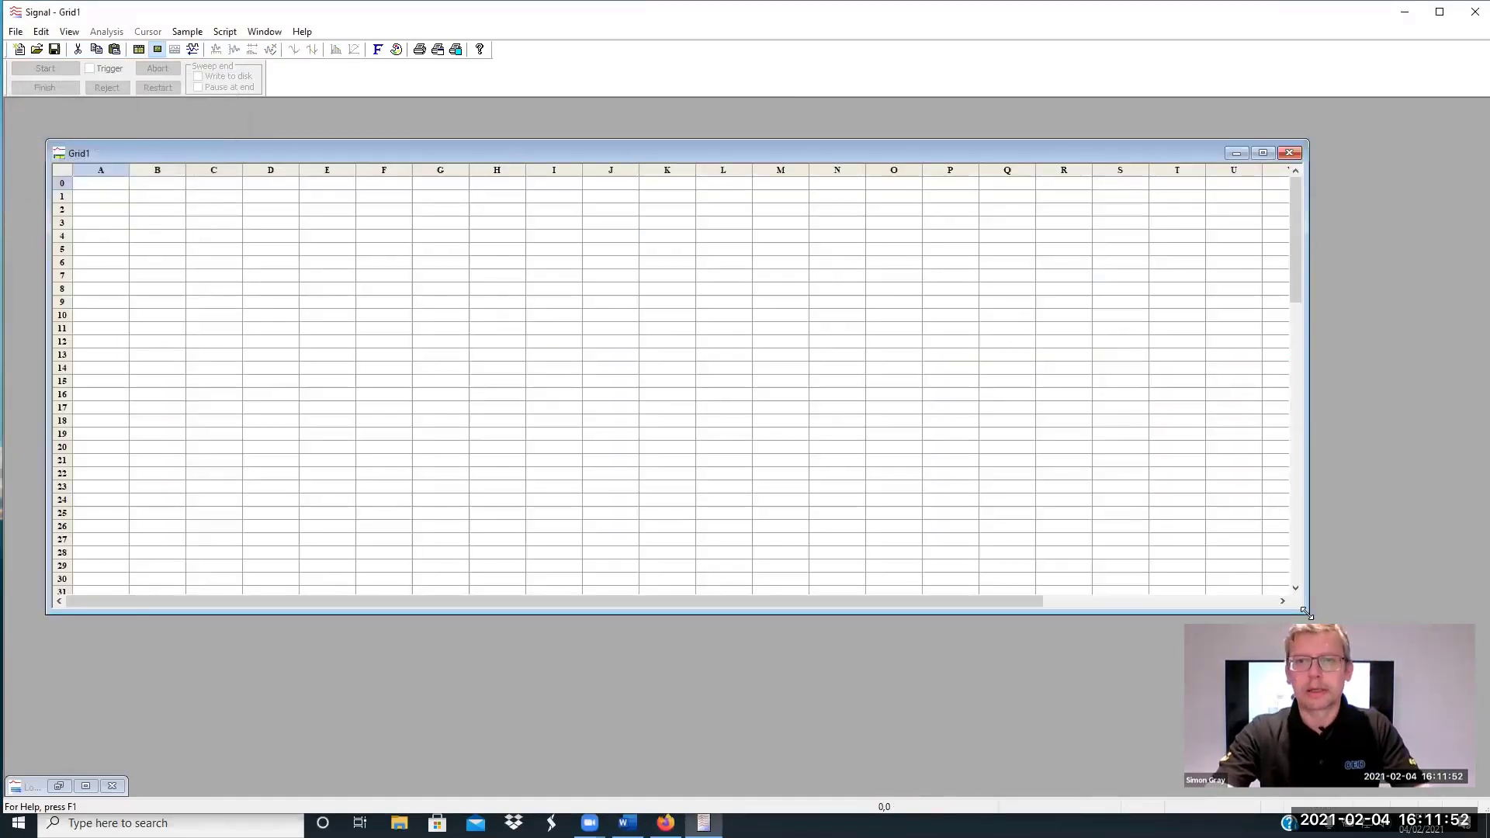
{"action": "left_click_drag", "start_coordinate": [1307, 613], "coordinate": [794, 347]}
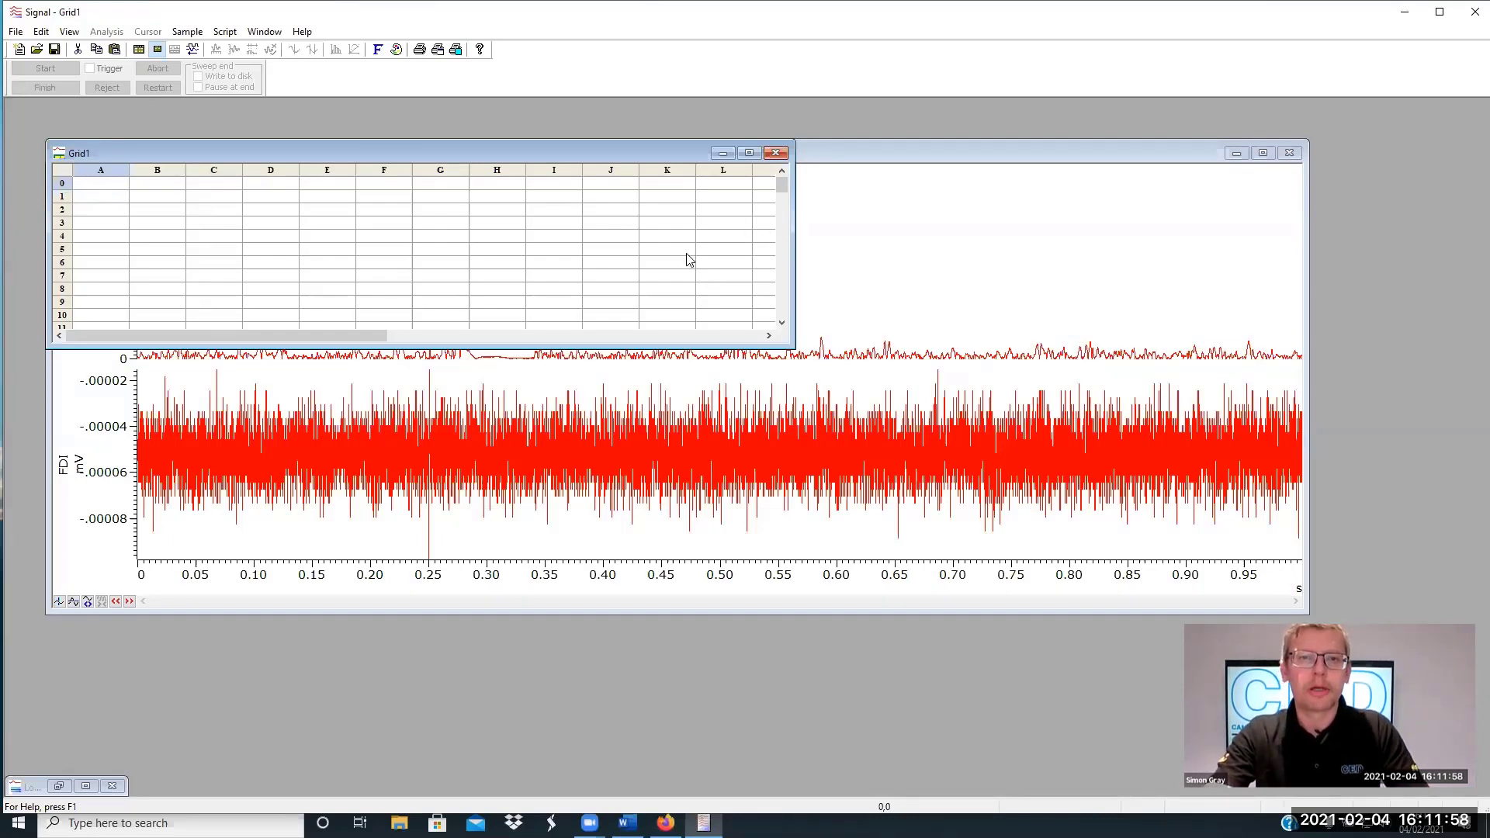
Select the grid cells from A0 to D5, clear the selection at cell E3, and close the grid
{"action": "left_click_drag", "start_coordinate": [98, 184], "coordinate": [291, 250]}
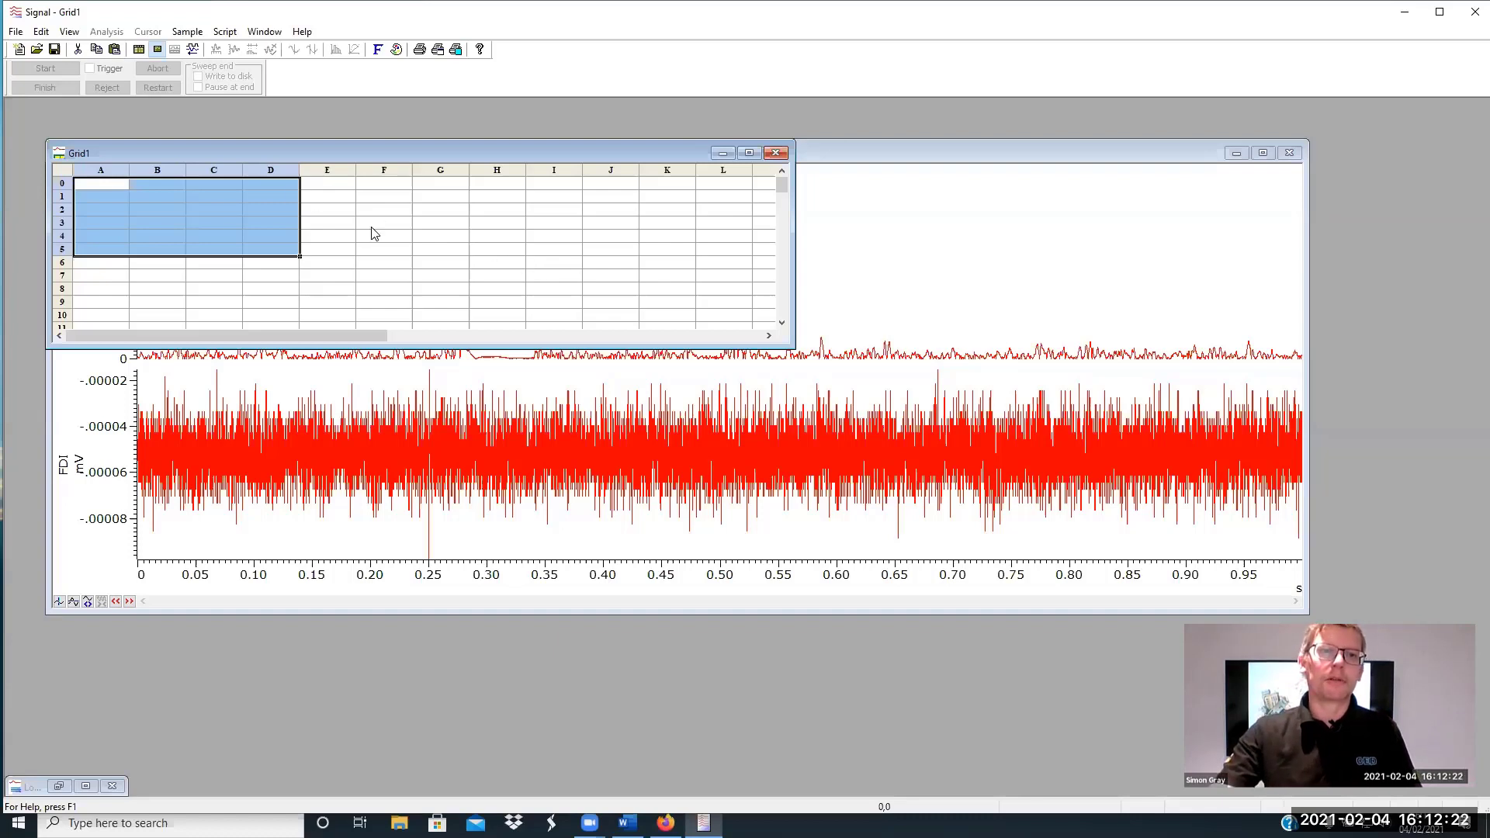
{"action": "left_click", "coordinate": [350, 223]}
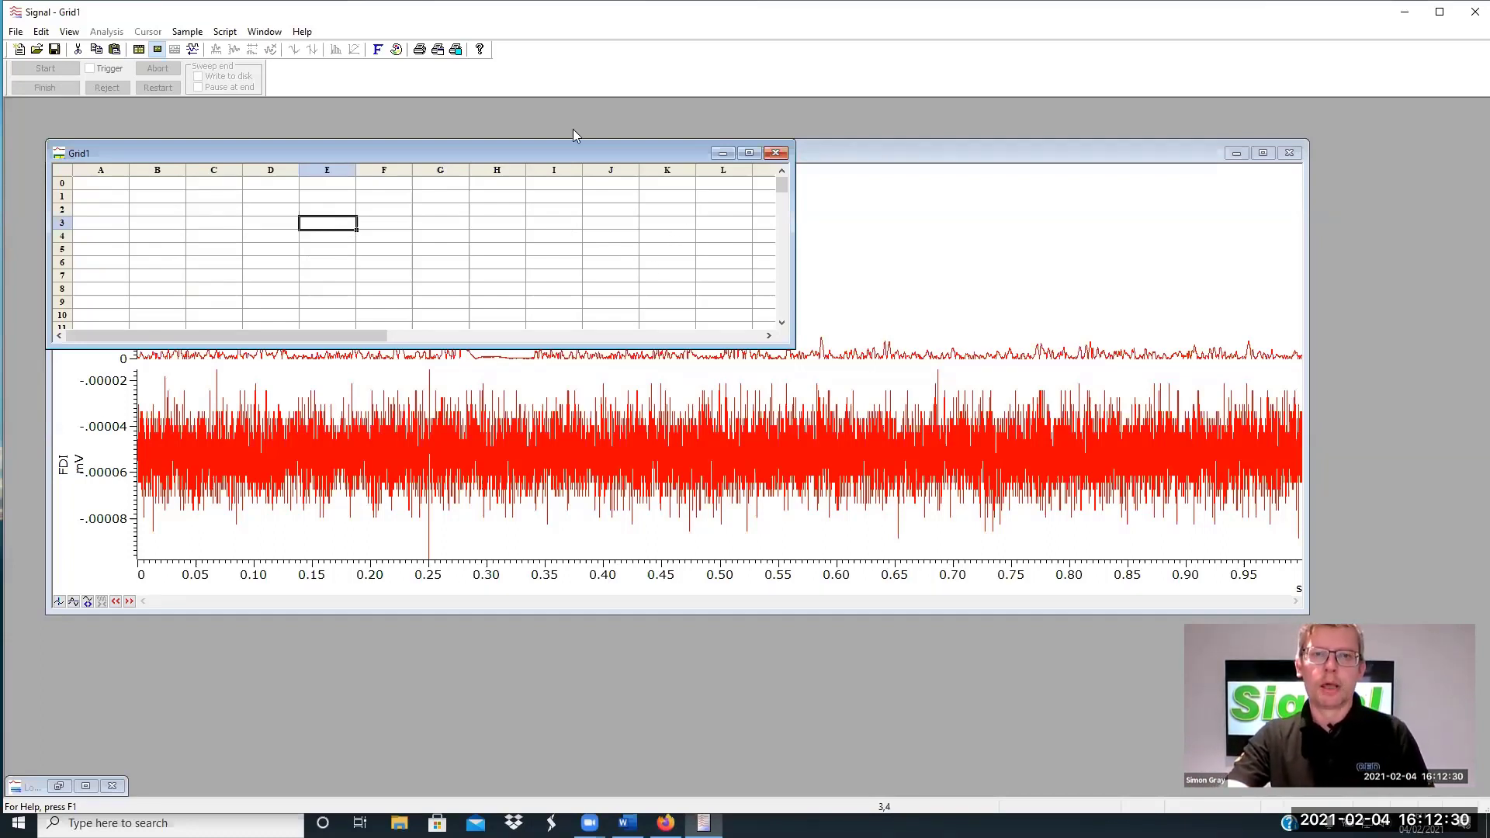
{"action": "left_click", "coordinate": [776, 155]}
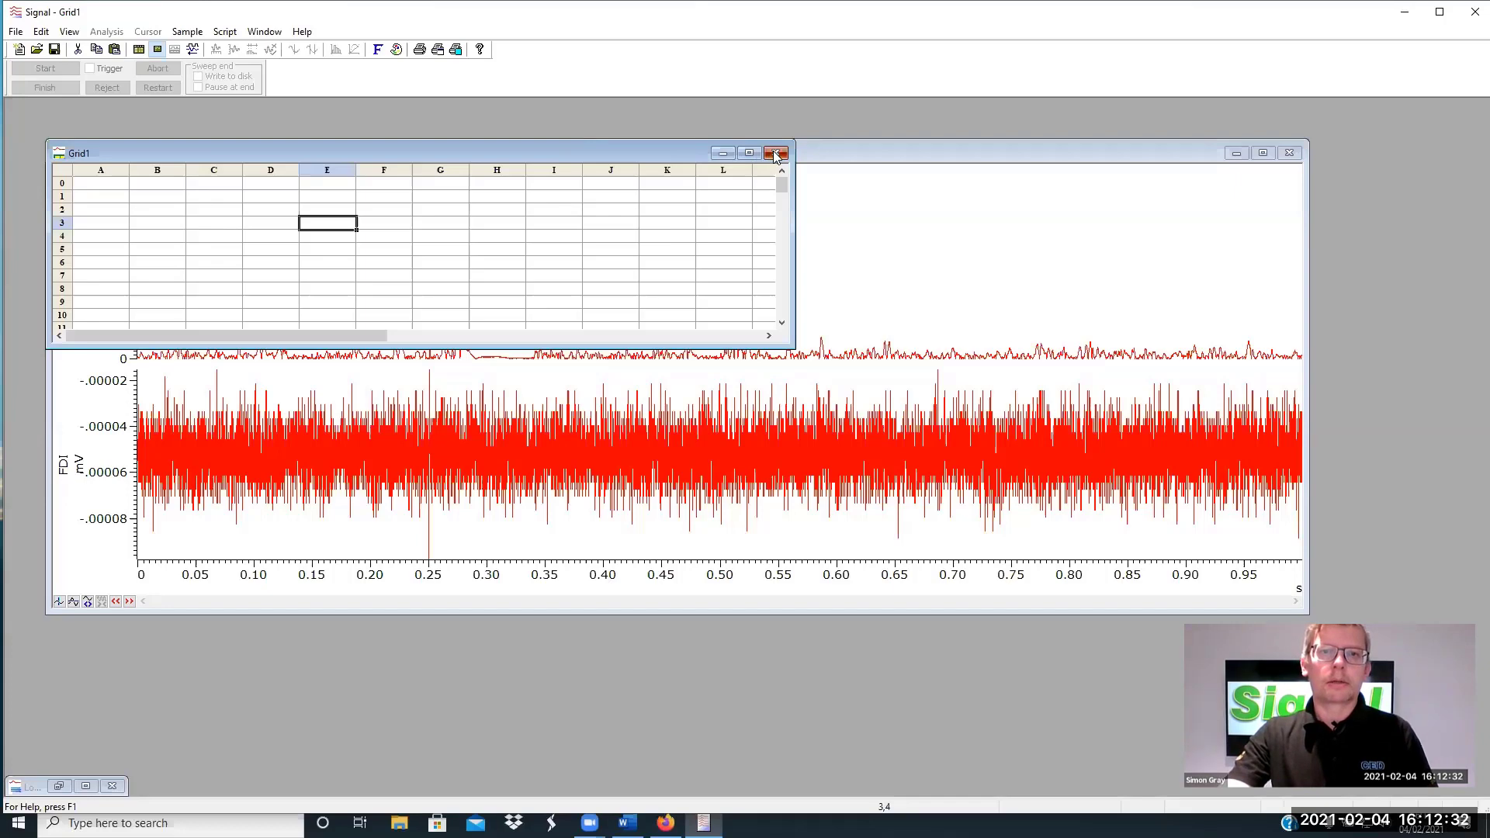
Filter the Training sessions folder by Script Files (*.sgs) and open the Crank cycle split script
{"action": "left_click", "coordinate": [36, 51]}
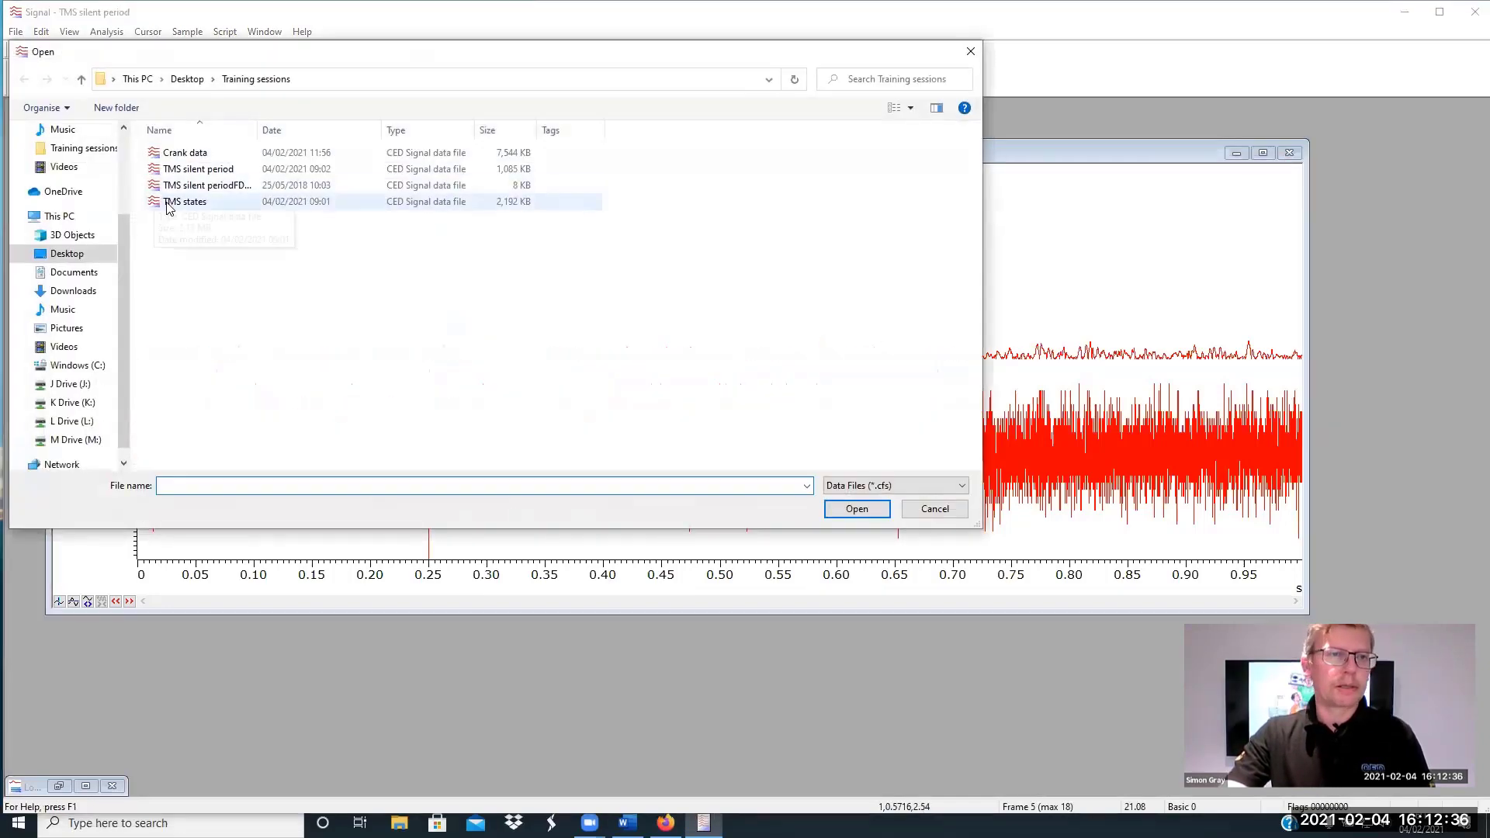
{"action": "left_click", "coordinate": [849, 486]}
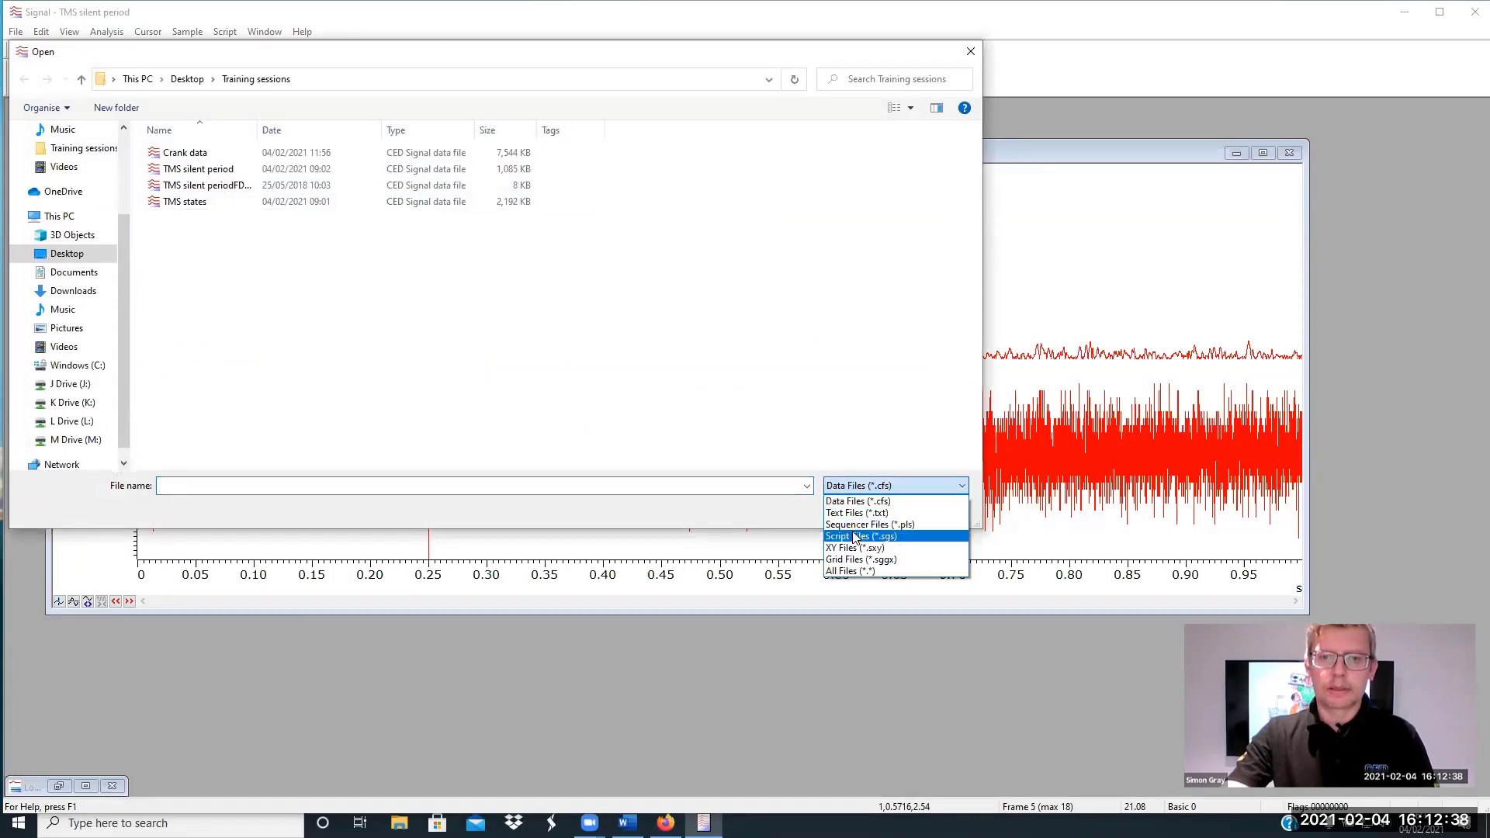
{"action": "left_click", "coordinate": [855, 536]}
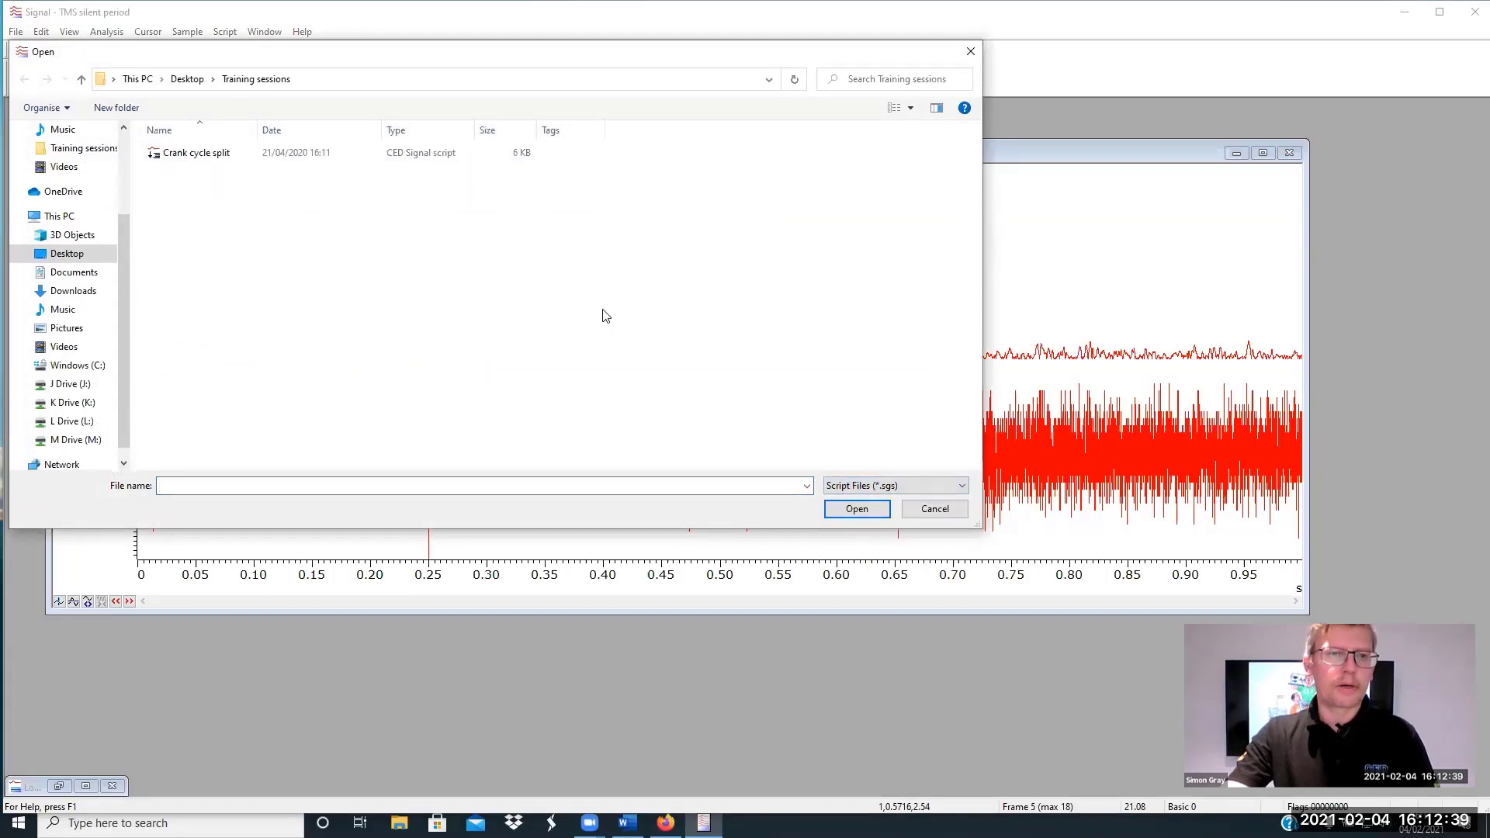
{"action": "left_click", "coordinate": [189, 158]}
{"action": "double_click", "coordinate": [189, 154]}
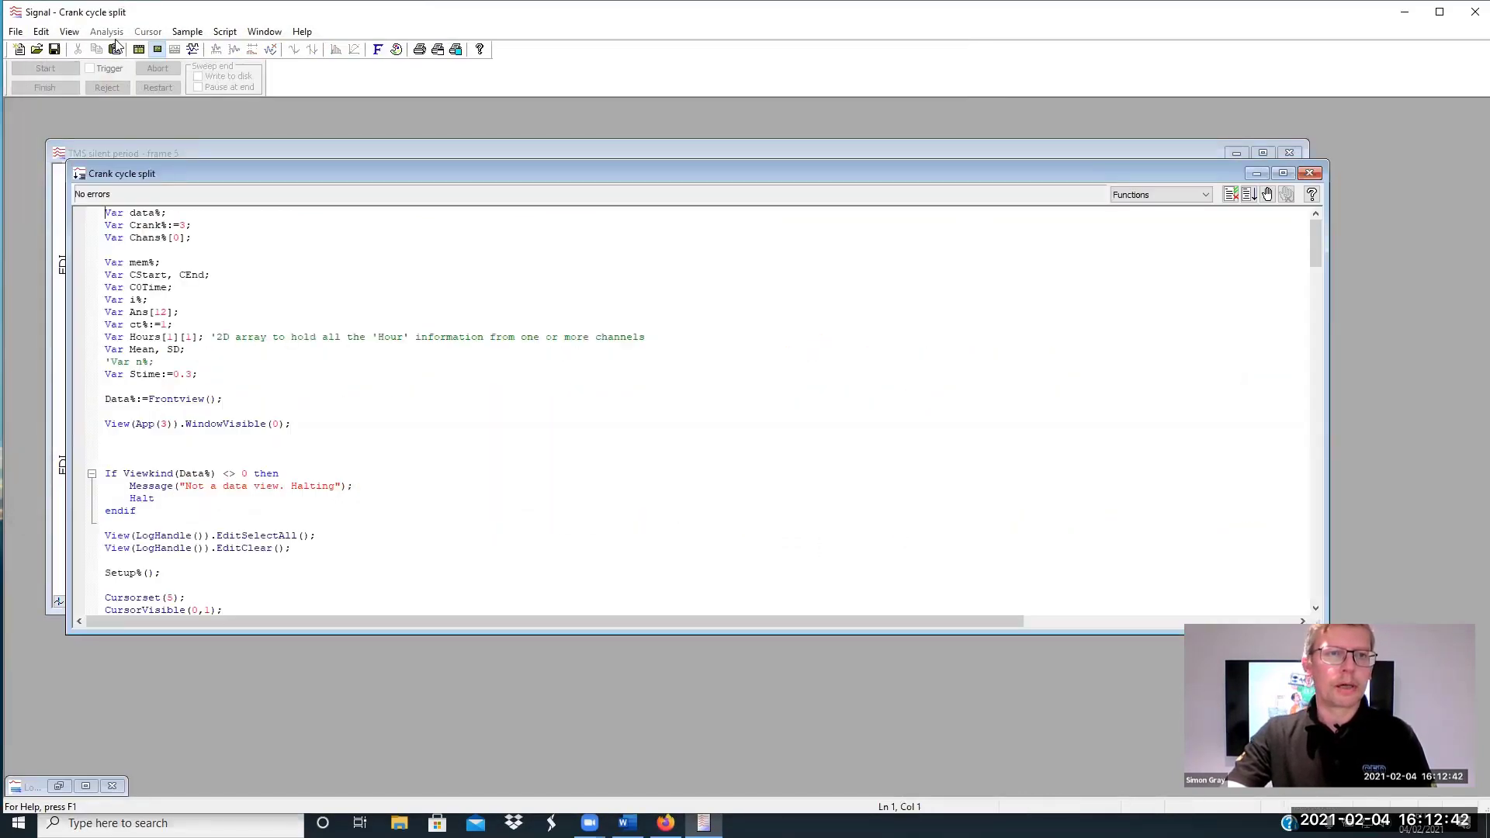
Filter the Training sessions folder by Sequencer Files (*.pls) and open the S1-S2 sequencer file
{"action": "left_click", "coordinate": [36, 48]}
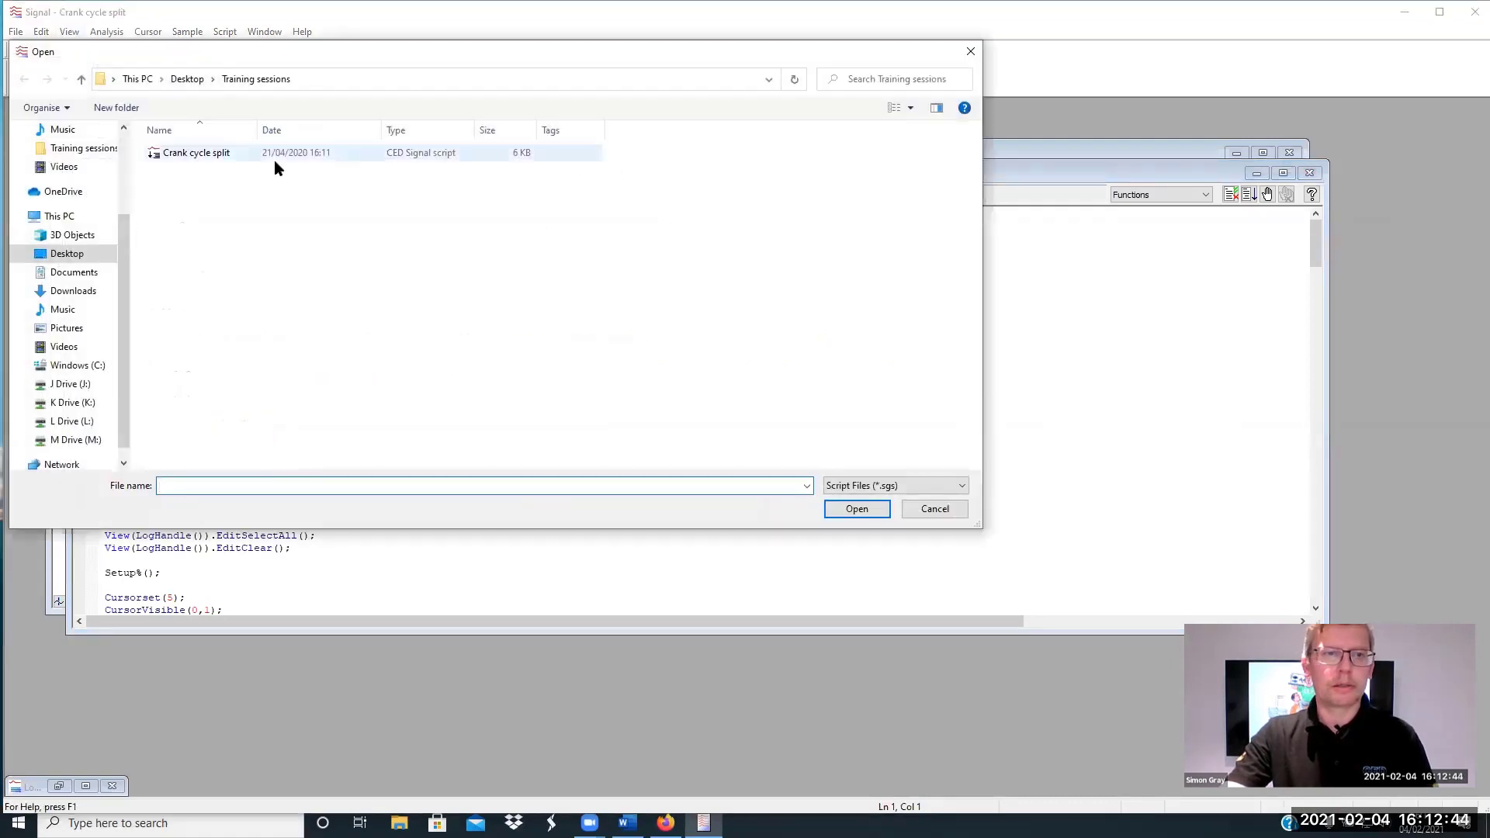
{"action": "left_click", "coordinate": [943, 486]}
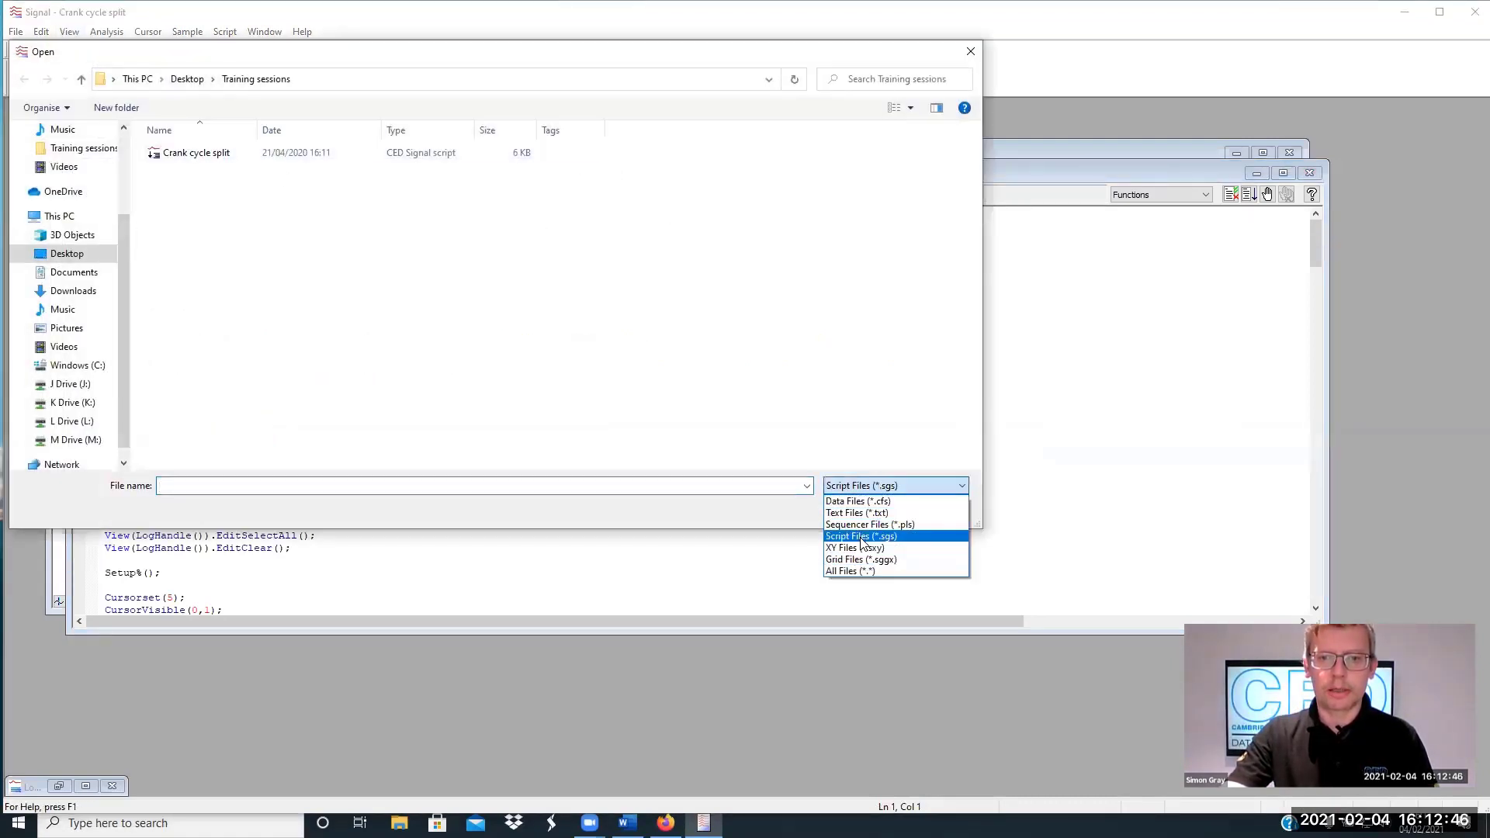
{"action": "left_click", "coordinate": [870, 525]}
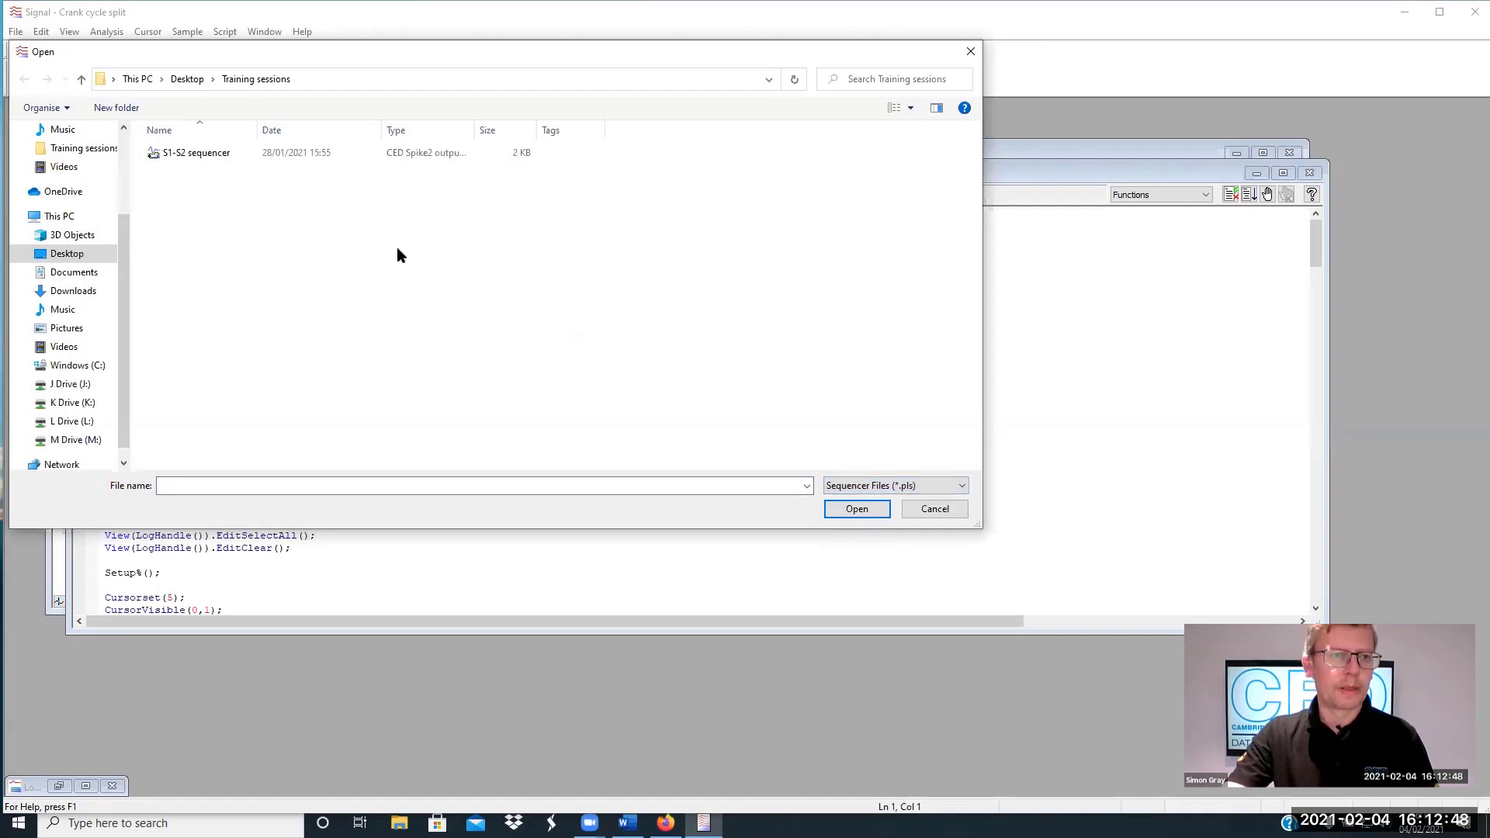
{"action": "double_click", "coordinate": [228, 153]}
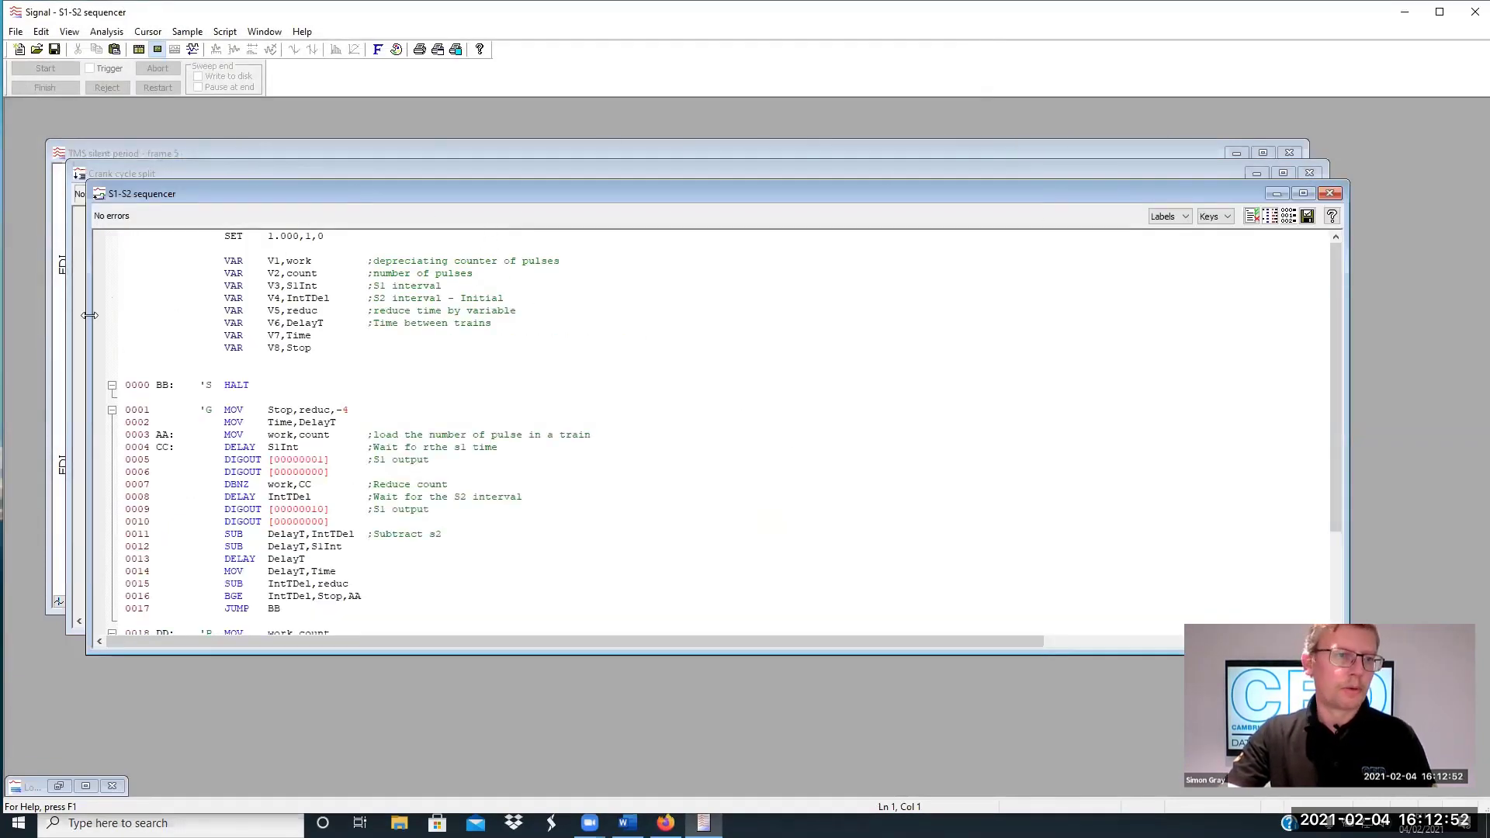
Narrow the S1-S2 sequencer and Crank cycle split windows and line them up side by side
{"action": "left_click_drag", "start_coordinate": [90, 316], "coordinate": [763, 315]}
{"action": "left_click", "coordinate": [537, 183]}
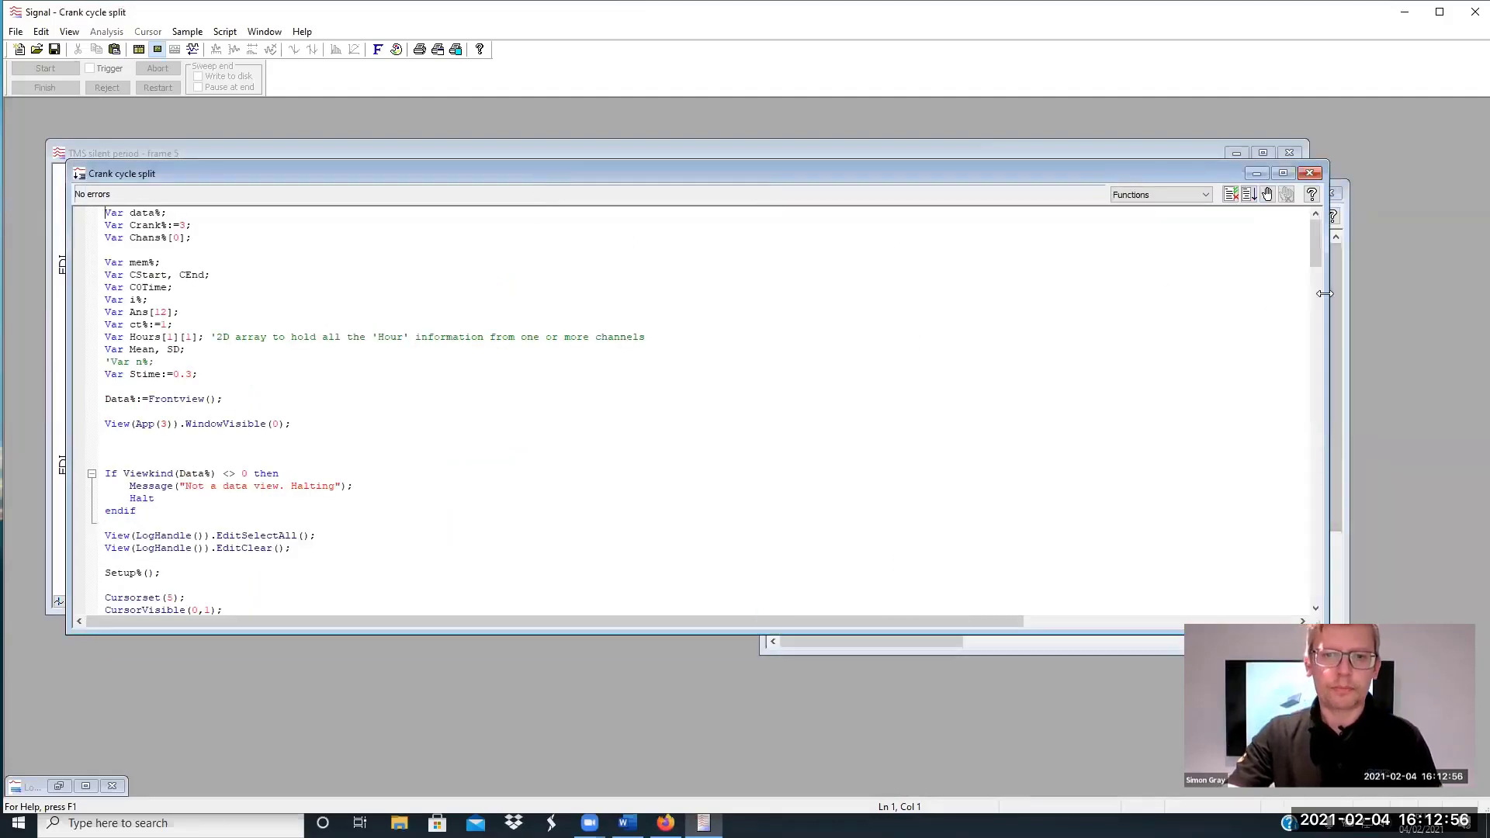
{"action": "left_click_drag", "start_coordinate": [1325, 293], "coordinate": [753, 294]}
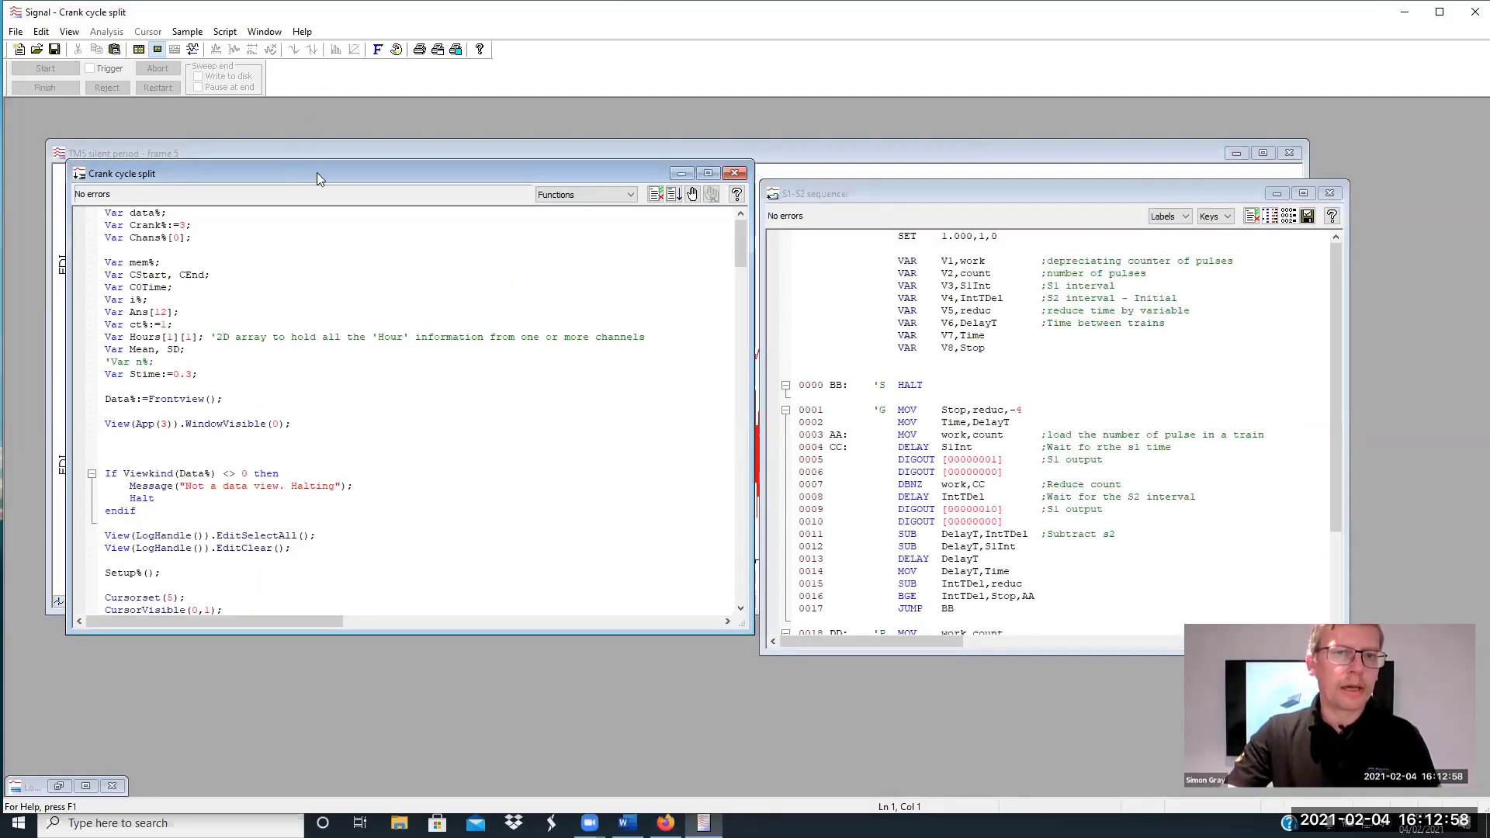
{"action": "left_click_drag", "start_coordinate": [316, 172], "coordinate": [320, 193]}
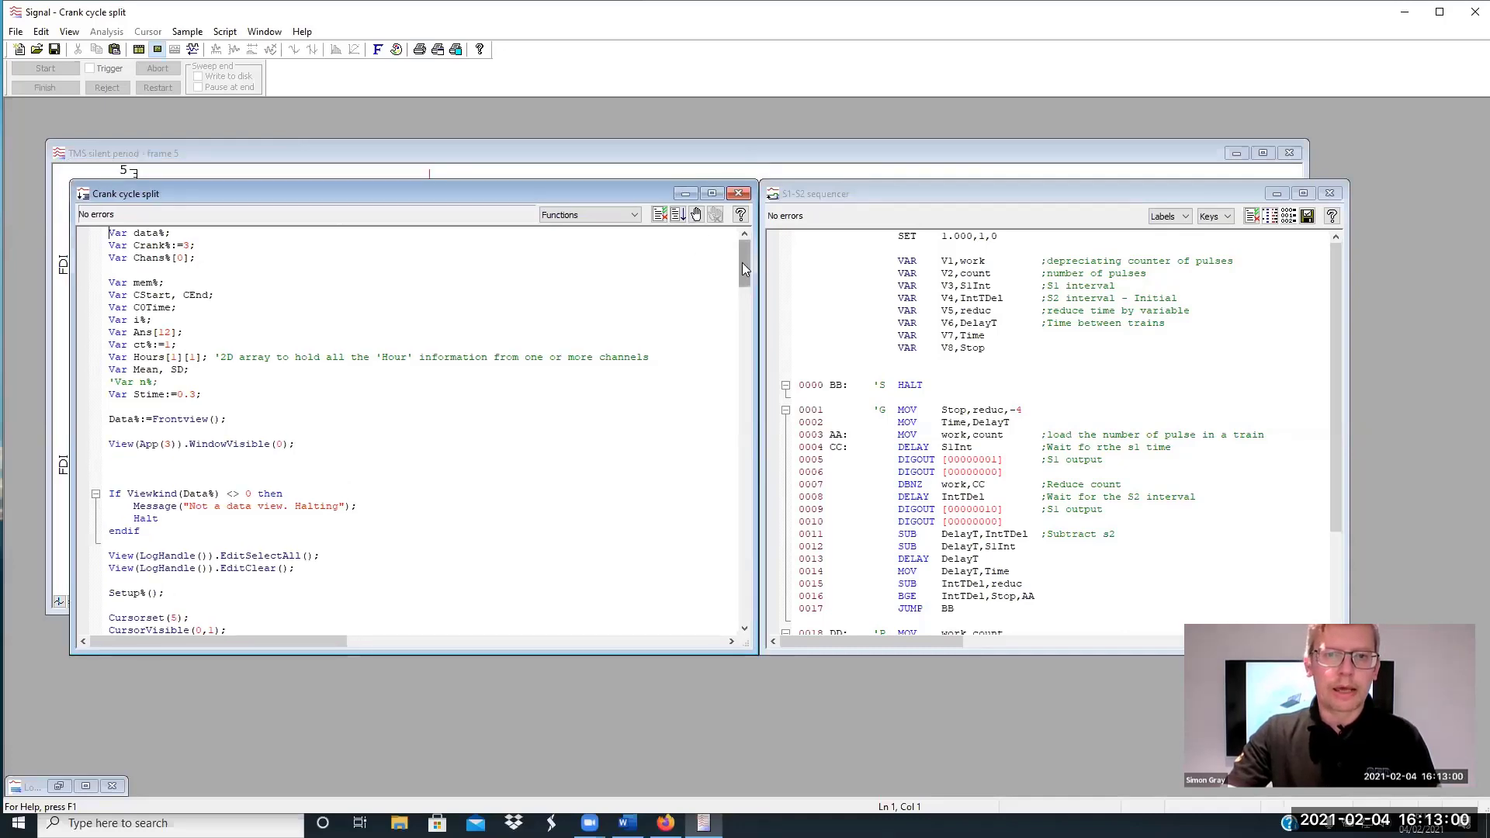
Read through the Crank cycle split script from its variable declarations to the Setup% function
{"action": "mouse_move", "coordinate": [743, 263]}
{"action": "left_mouse_down"}
{"action": "mouse_move", "coordinate": [739, 306]}
{"action": "mouse_move", "coordinate": [745, 279]}
{"action": "left_mouse_up"}
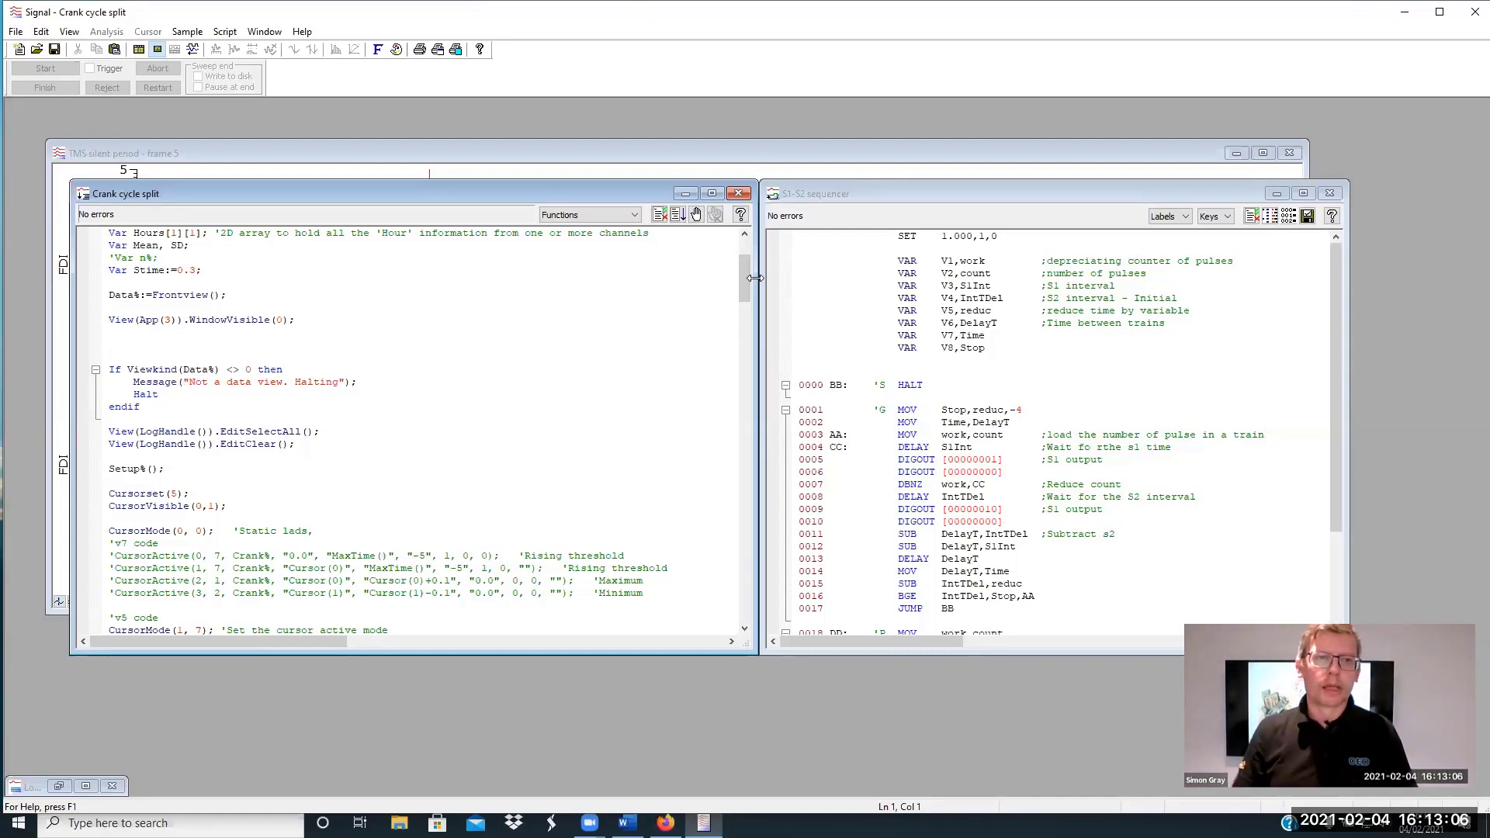
{"action": "scroll", "coordinate": [552, 401], "scroll_direction": "down", "scroll_amount": 7}
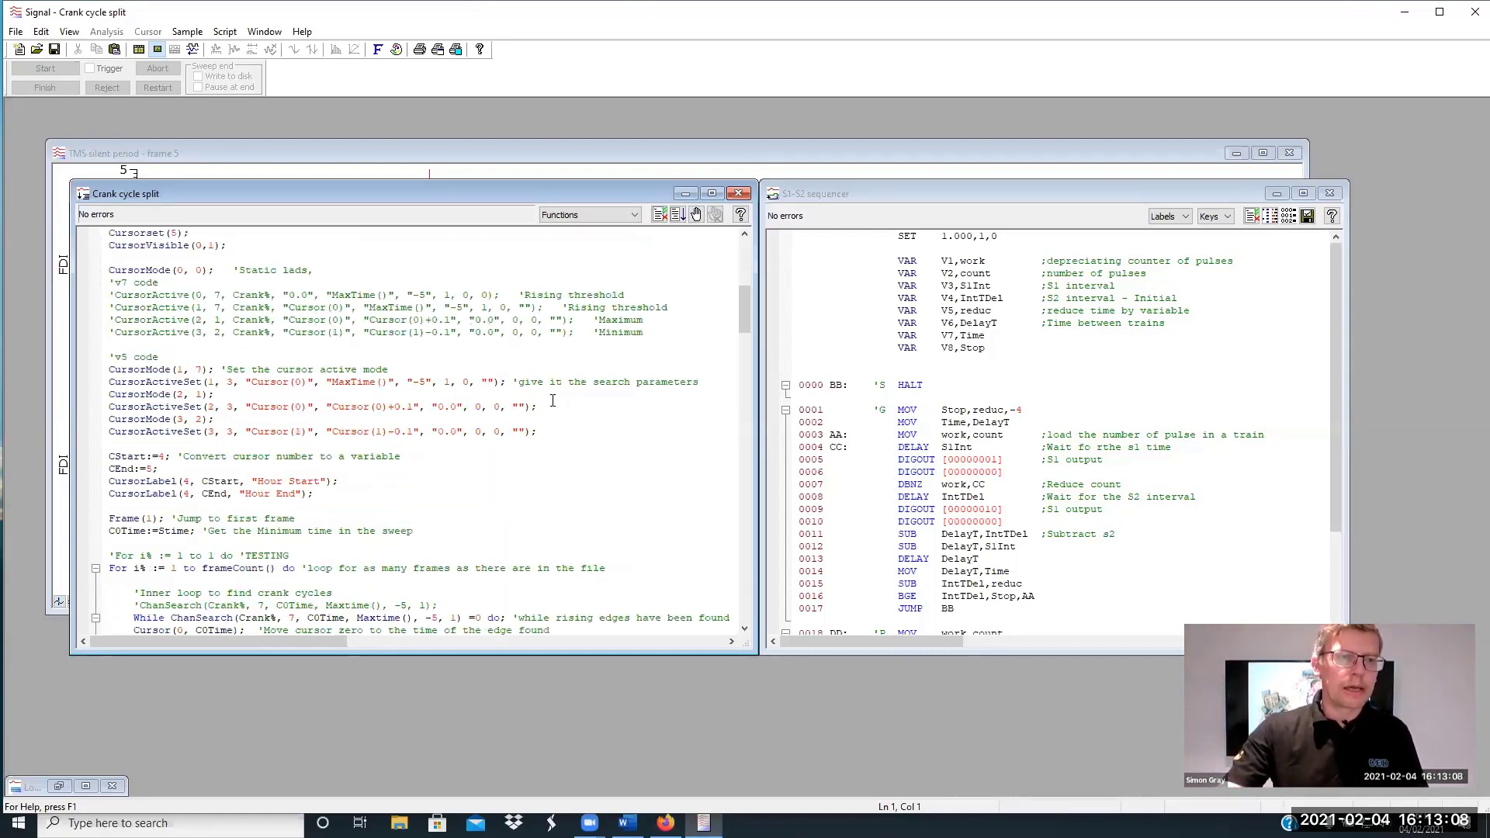
{"action": "scroll", "coordinate": [553, 401], "scroll_direction": "down", "scroll_amount": 9}
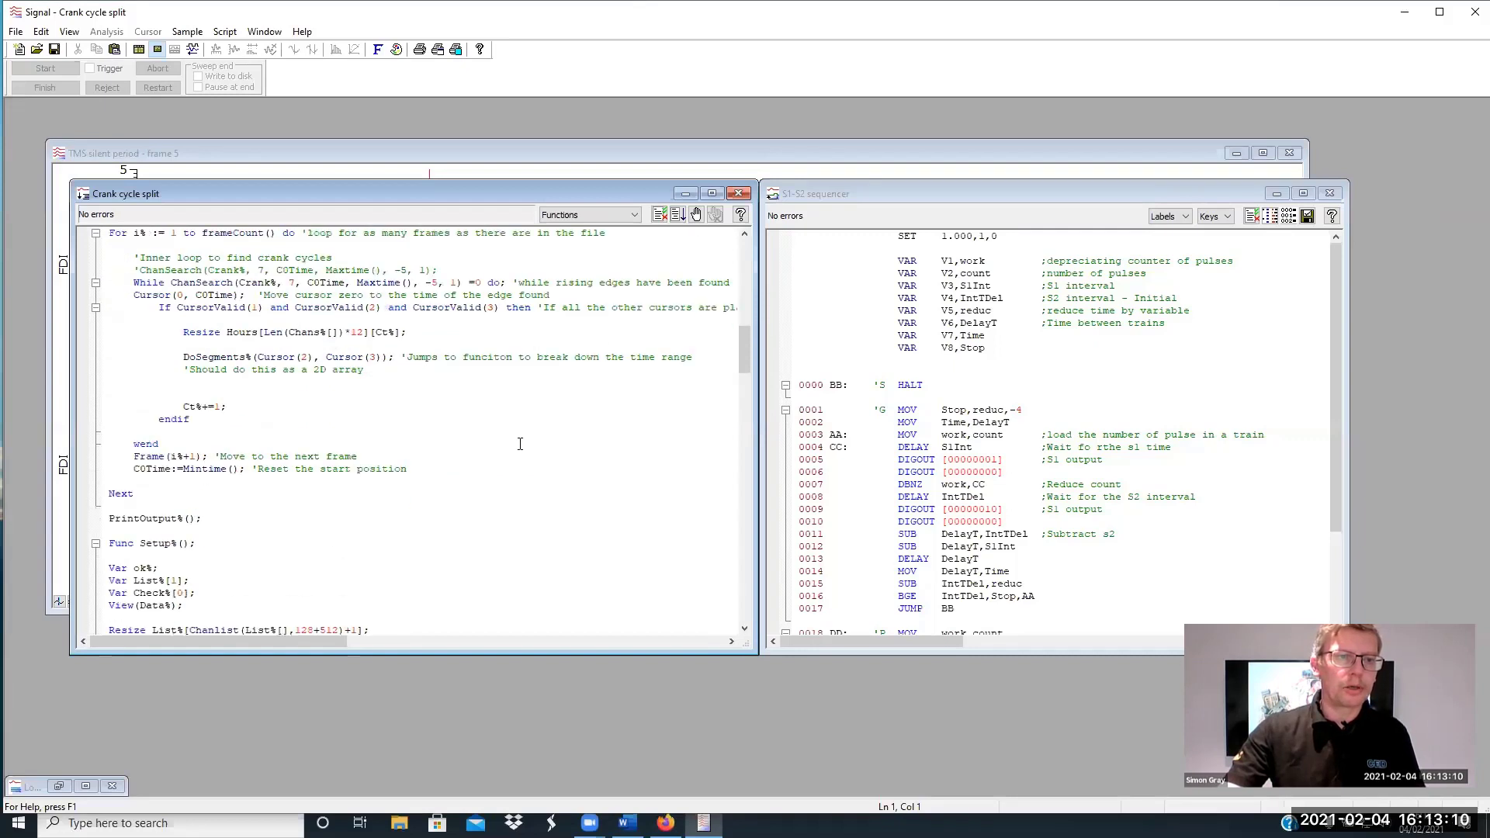
{"action": "scroll", "coordinate": [489, 476], "scroll_direction": "down", "scroll_amount": 2}
{"action": "scroll", "coordinate": [276, 466], "scroll_direction": "down", "scroll_amount": 5}
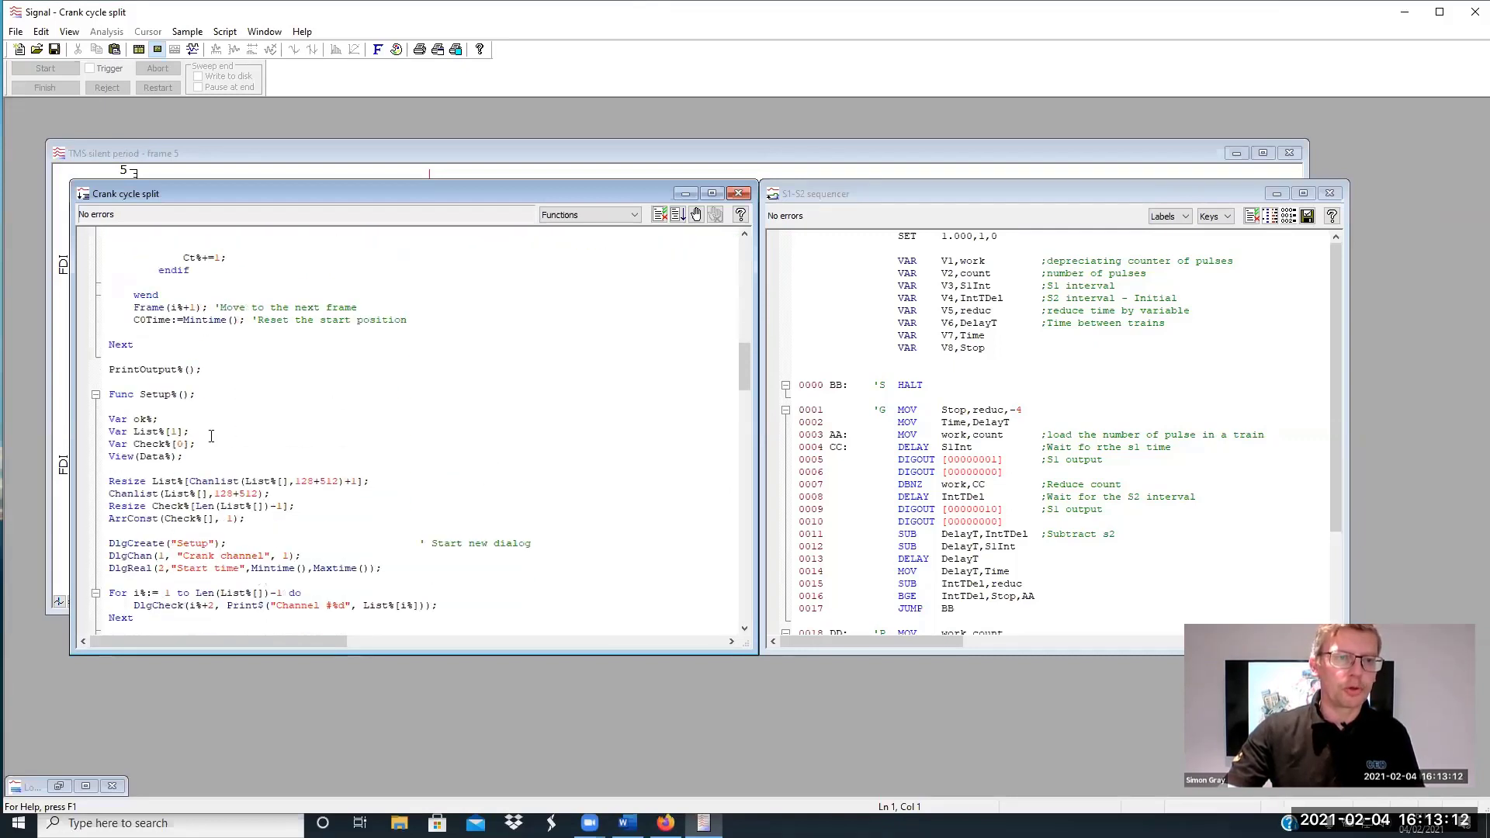
{"action": "scroll", "coordinate": [241, 523], "scroll_direction": "down", "scroll_amount": 1}
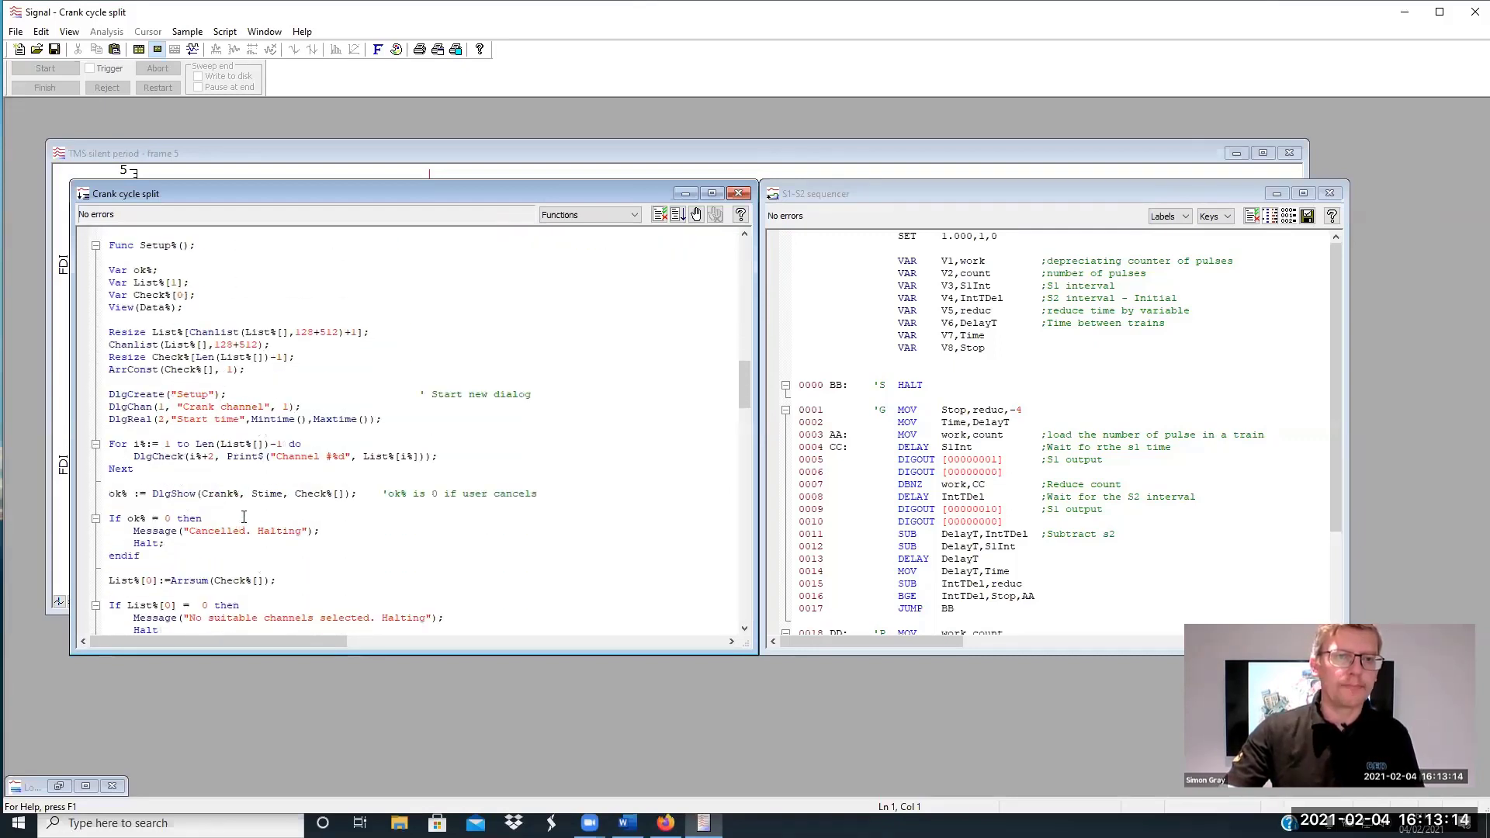
Review the S1-S2 sequencer code to its end, and close both it and the TMS silent period recording
{"action": "left_click", "coordinate": [901, 191]}
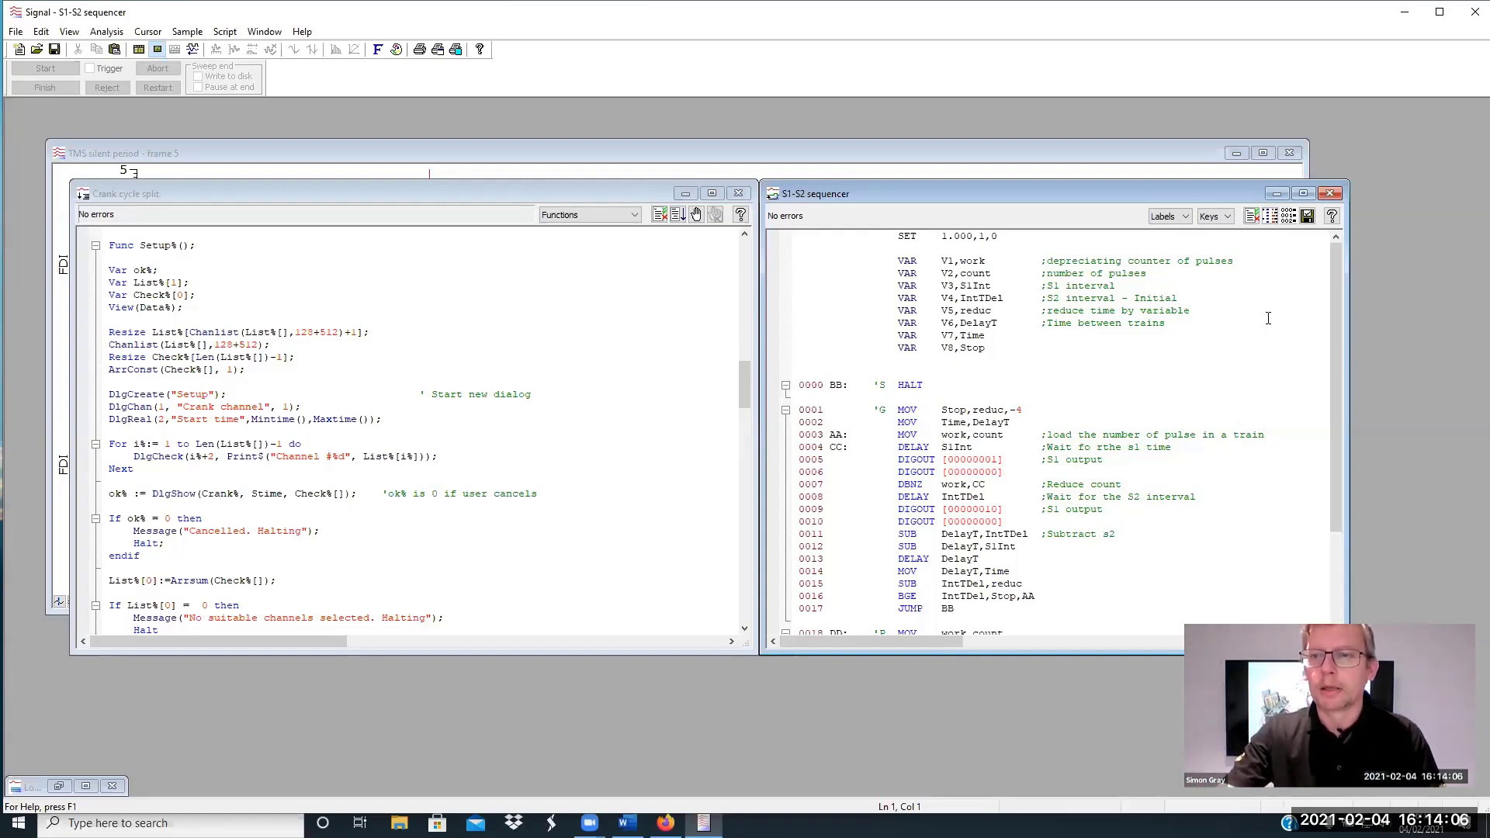
{"action": "left_click_drag", "start_coordinate": [1335, 309], "coordinate": [1331, 416]}
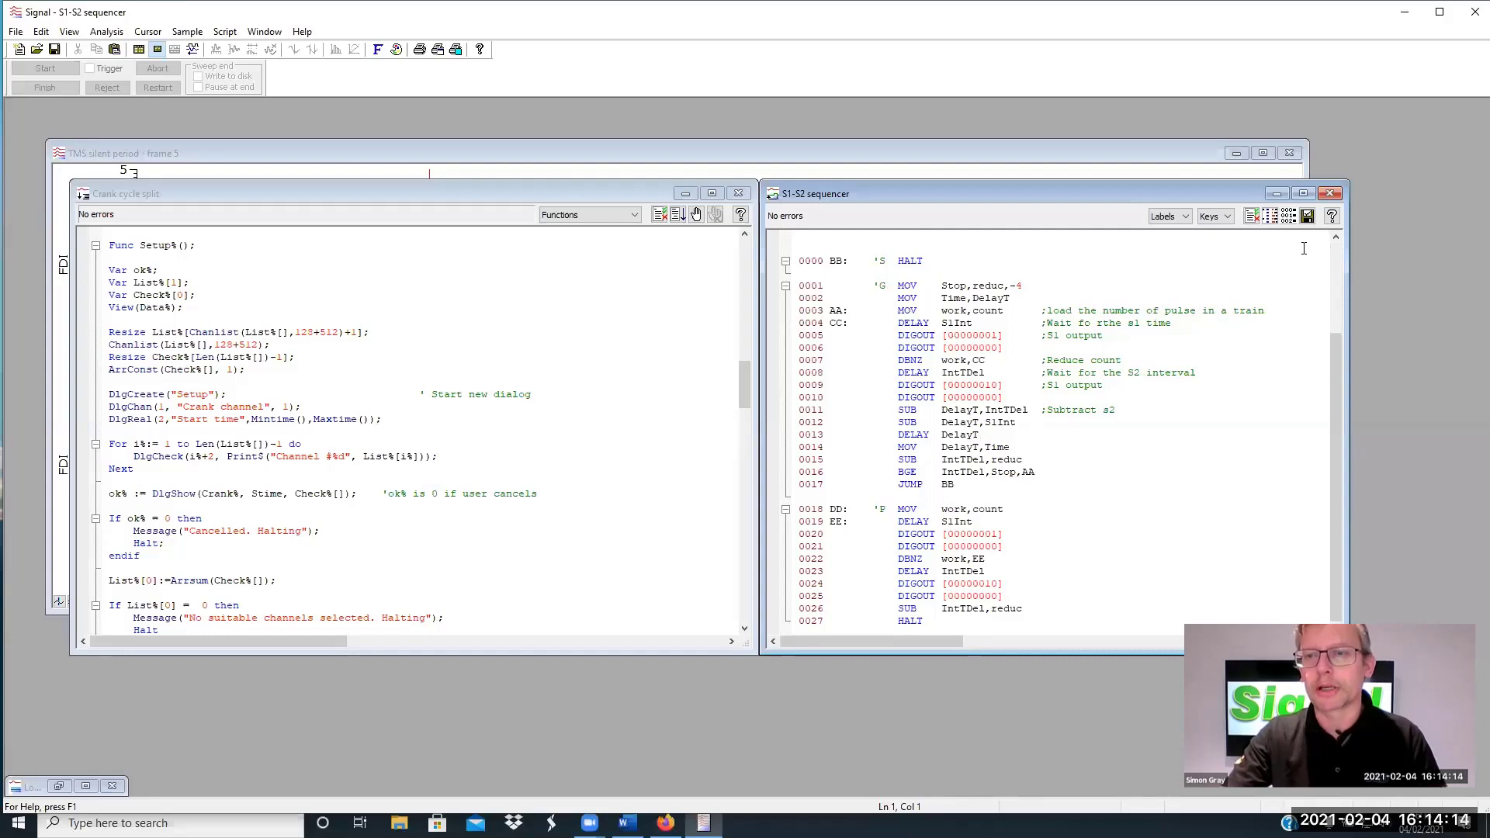
{"action": "left_click", "coordinate": [1331, 194]}
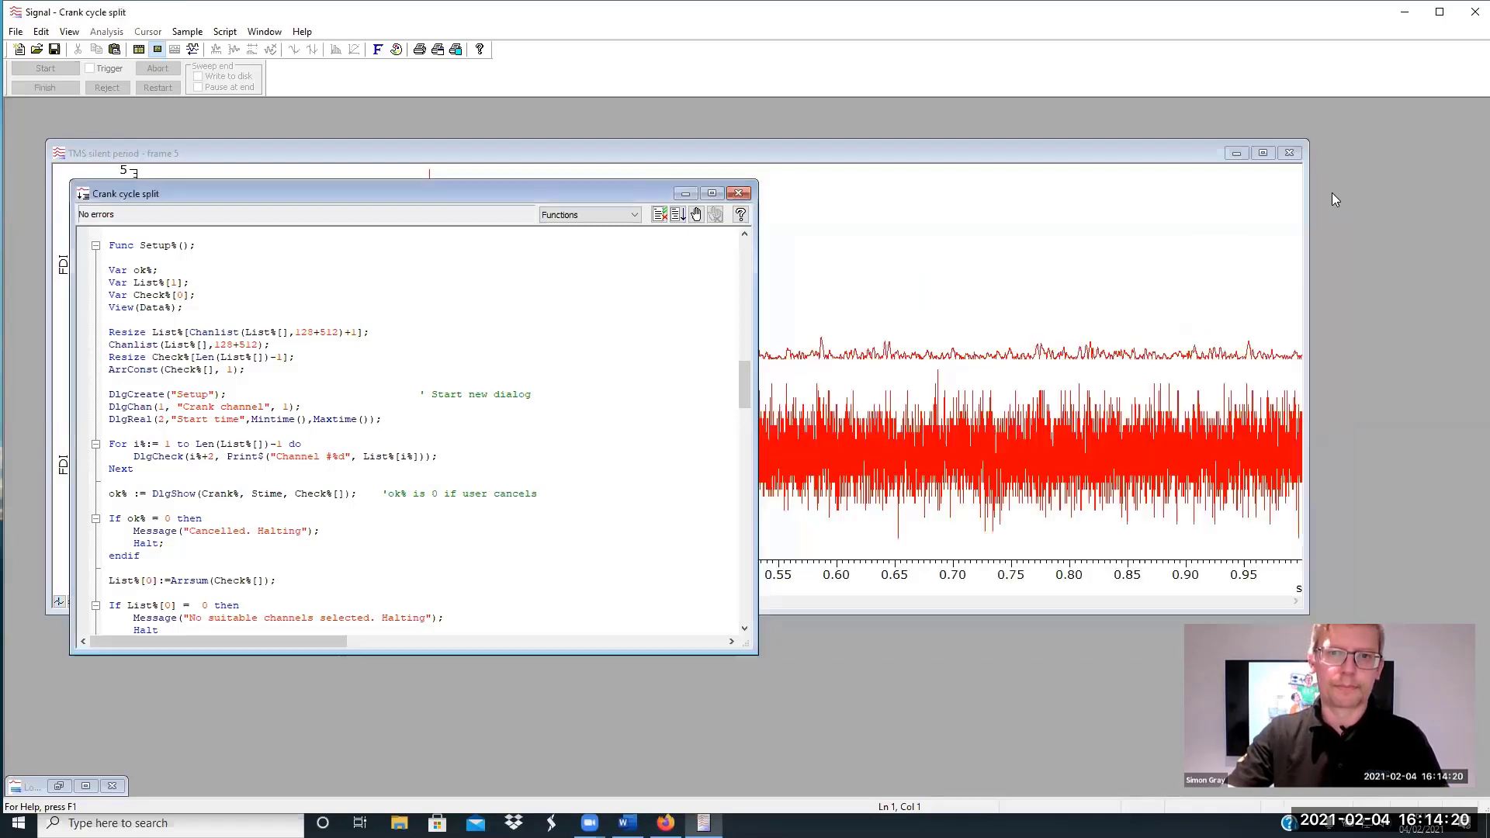
{"action": "left_click", "coordinate": [1291, 153]}
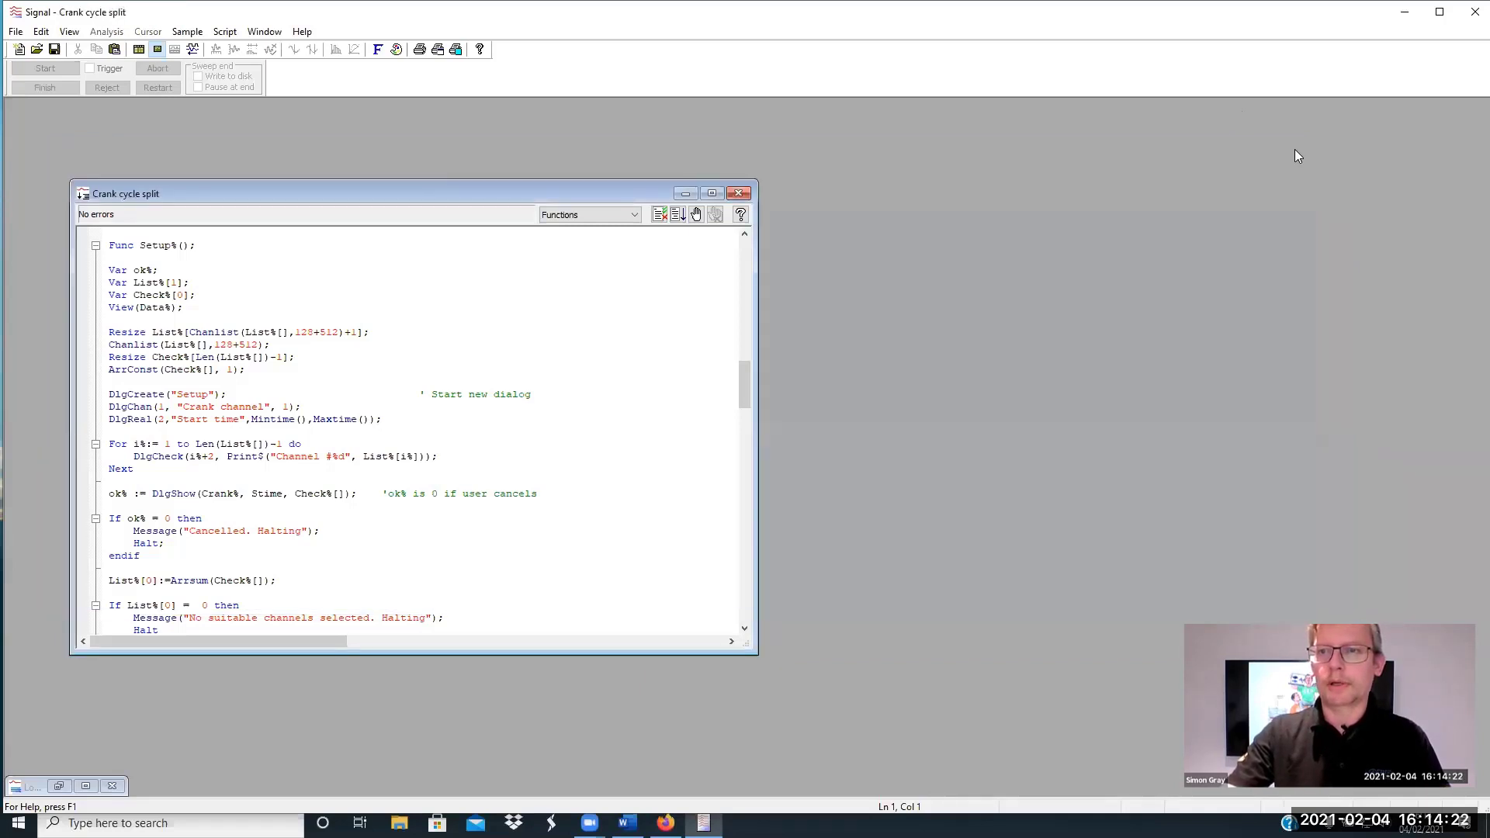
Open the Crank data recording from the Data Files (*.cfs) list and place it beside the script window
{"action": "left_click", "coordinate": [36, 49]}
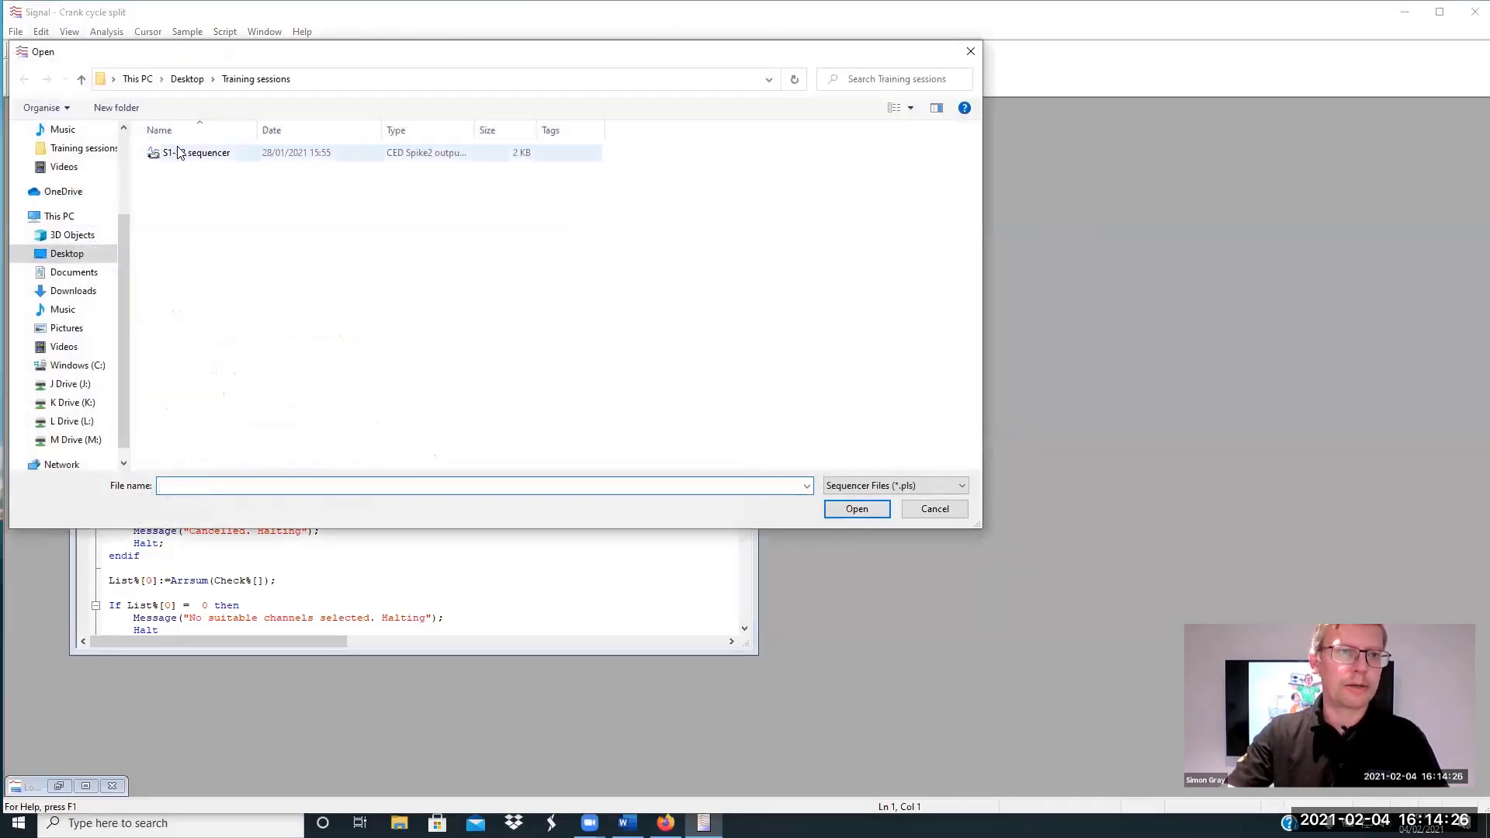
{"action": "left_click", "coordinate": [256, 79]}
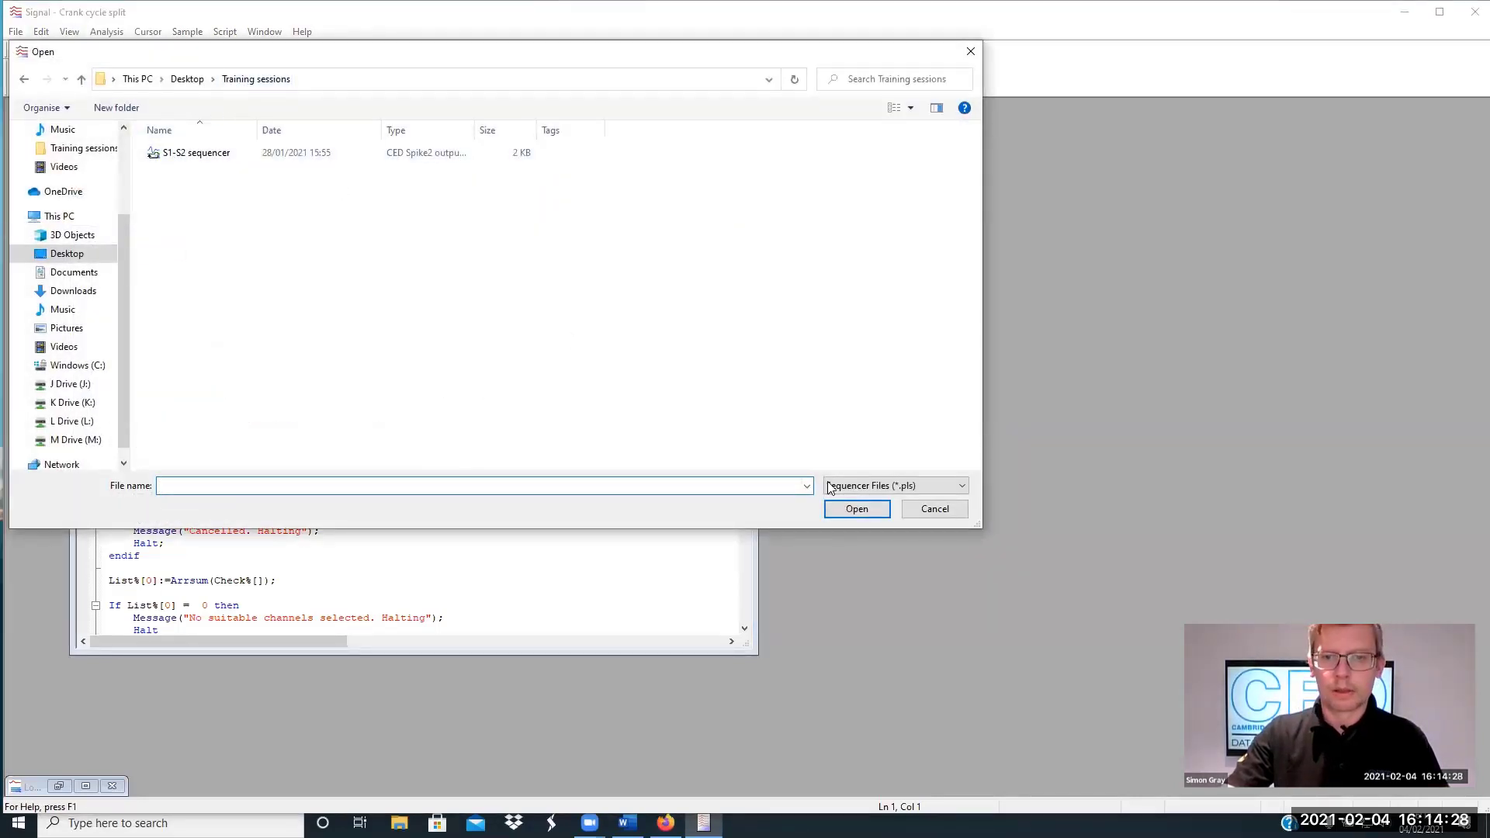
{"action": "left_click", "coordinate": [871, 488]}
{"action": "left_click", "coordinate": [858, 501]}
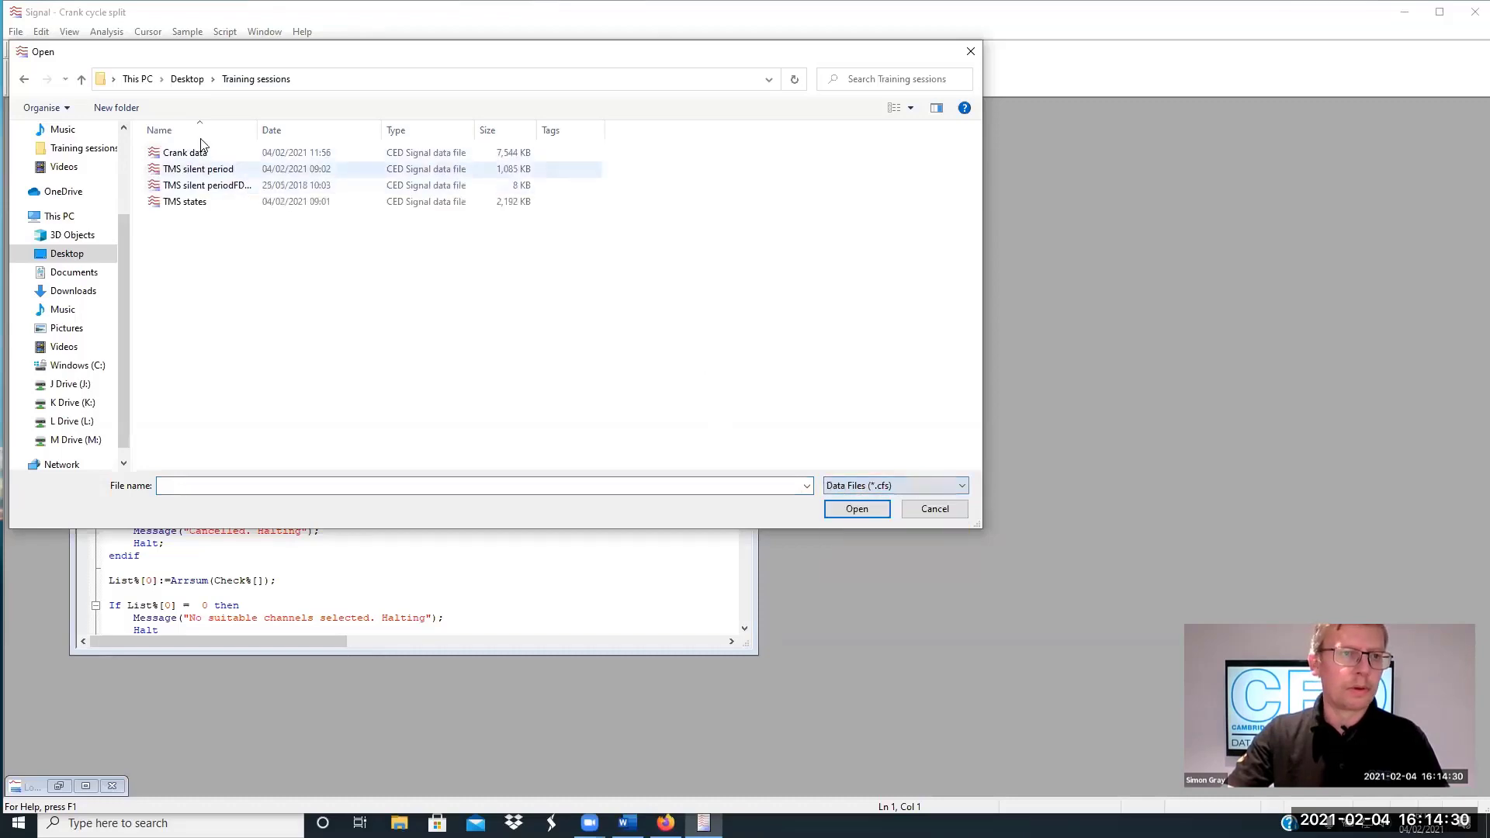
{"action": "double_click", "coordinate": [182, 152]}
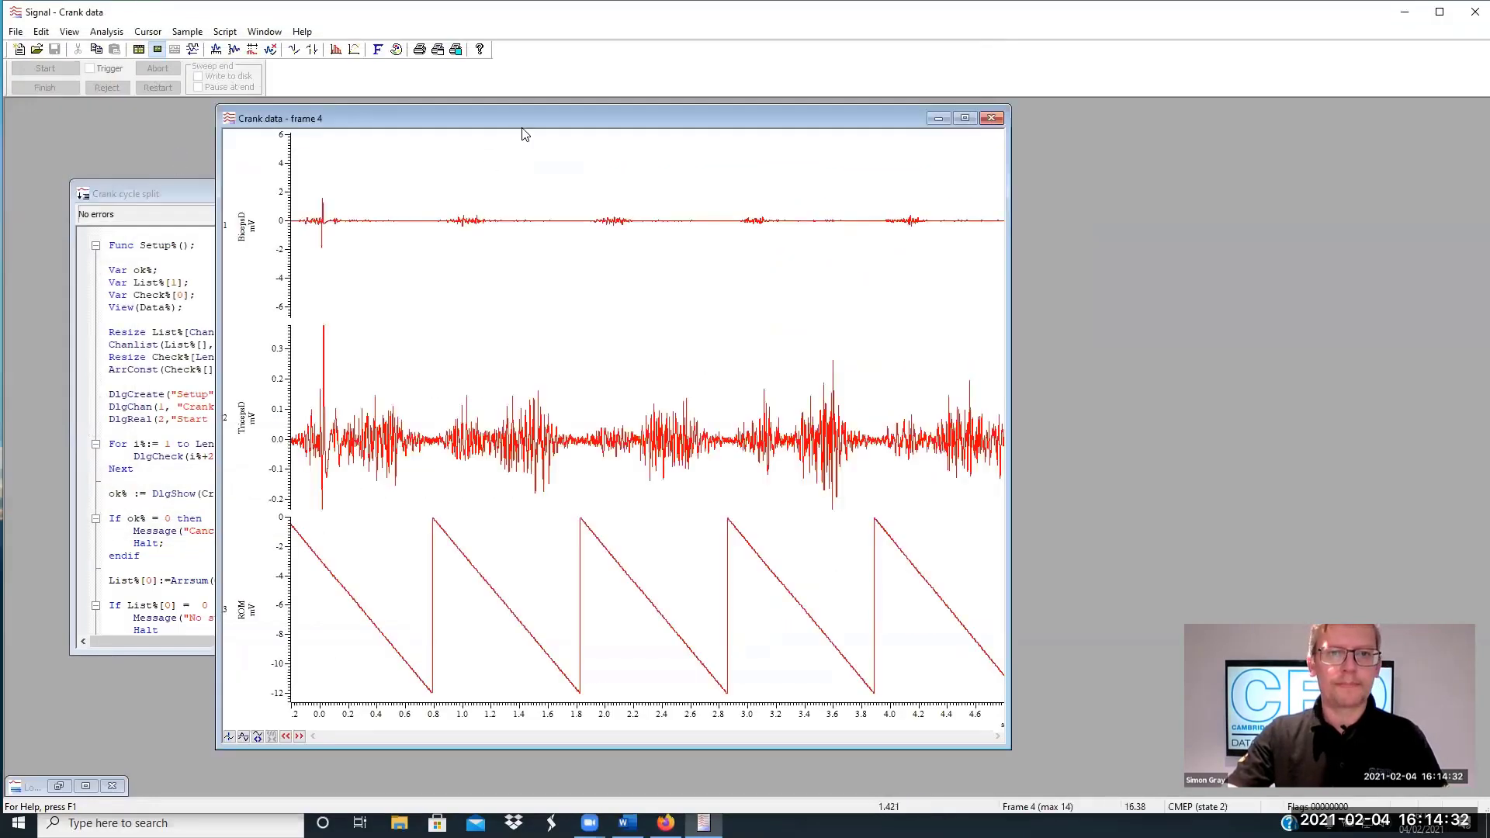
{"action": "left_click_drag", "start_coordinate": [525, 118], "coordinate": [898, 117]}
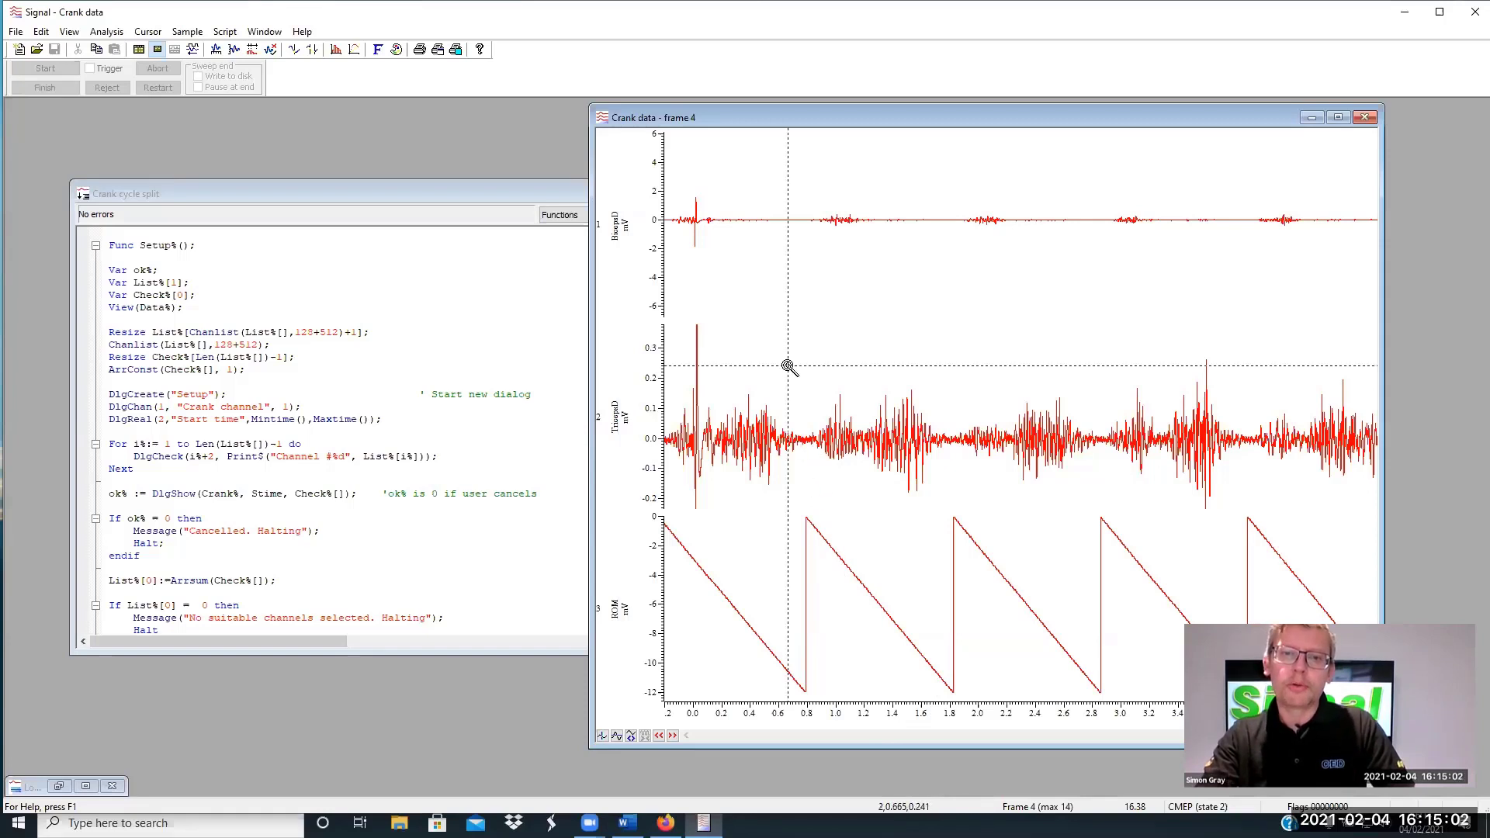
Add vertical cursor 0 to the Crank data view and inspect its active mode options, including the Rising threshold settings
{"action": "key", "text": "ctrl+0"}
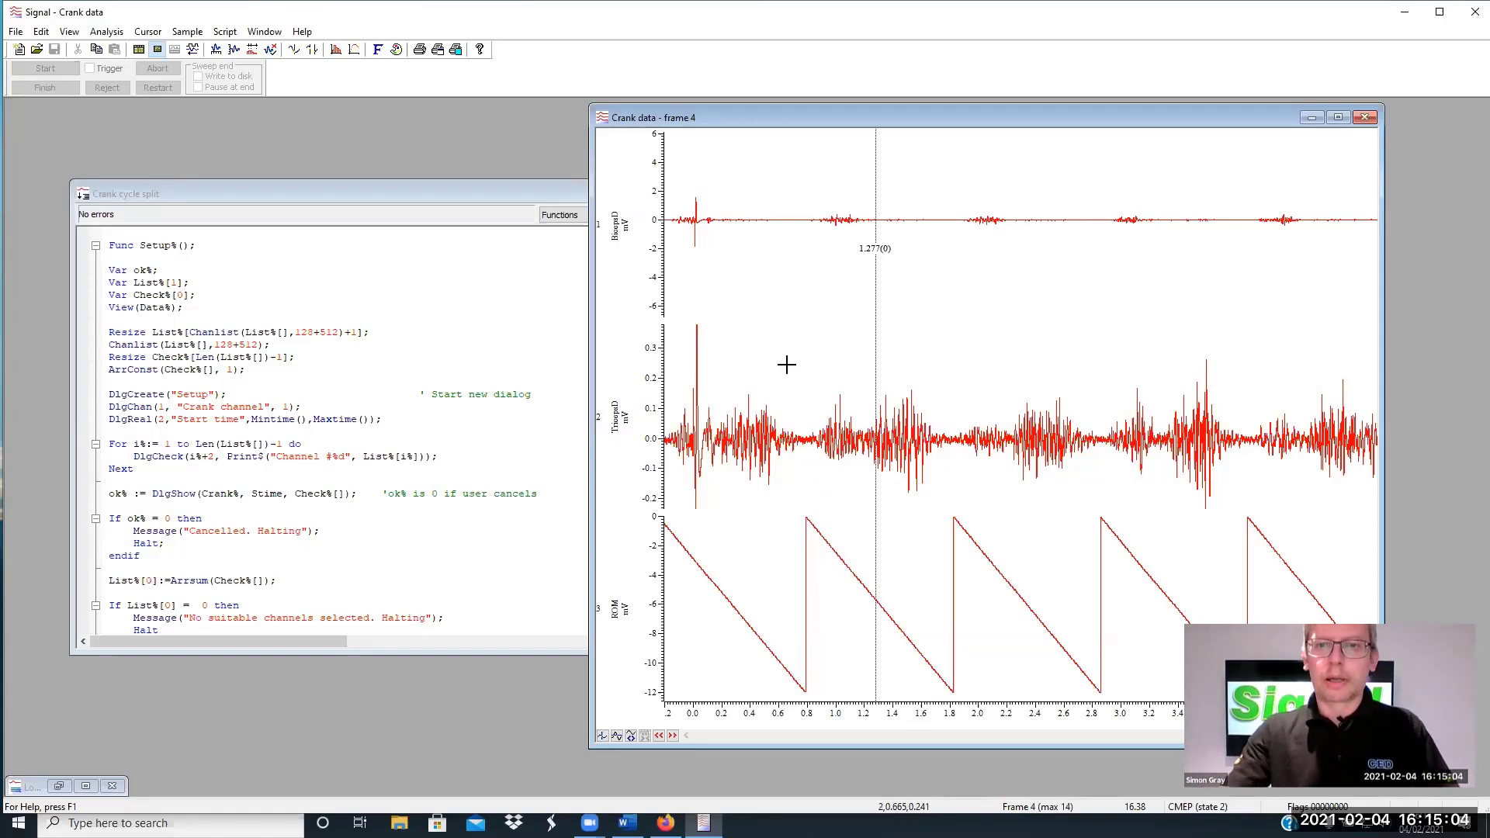
{"action": "right_click", "coordinate": [877, 324]}
{"action": "mouse_move", "coordinate": [941, 331]}
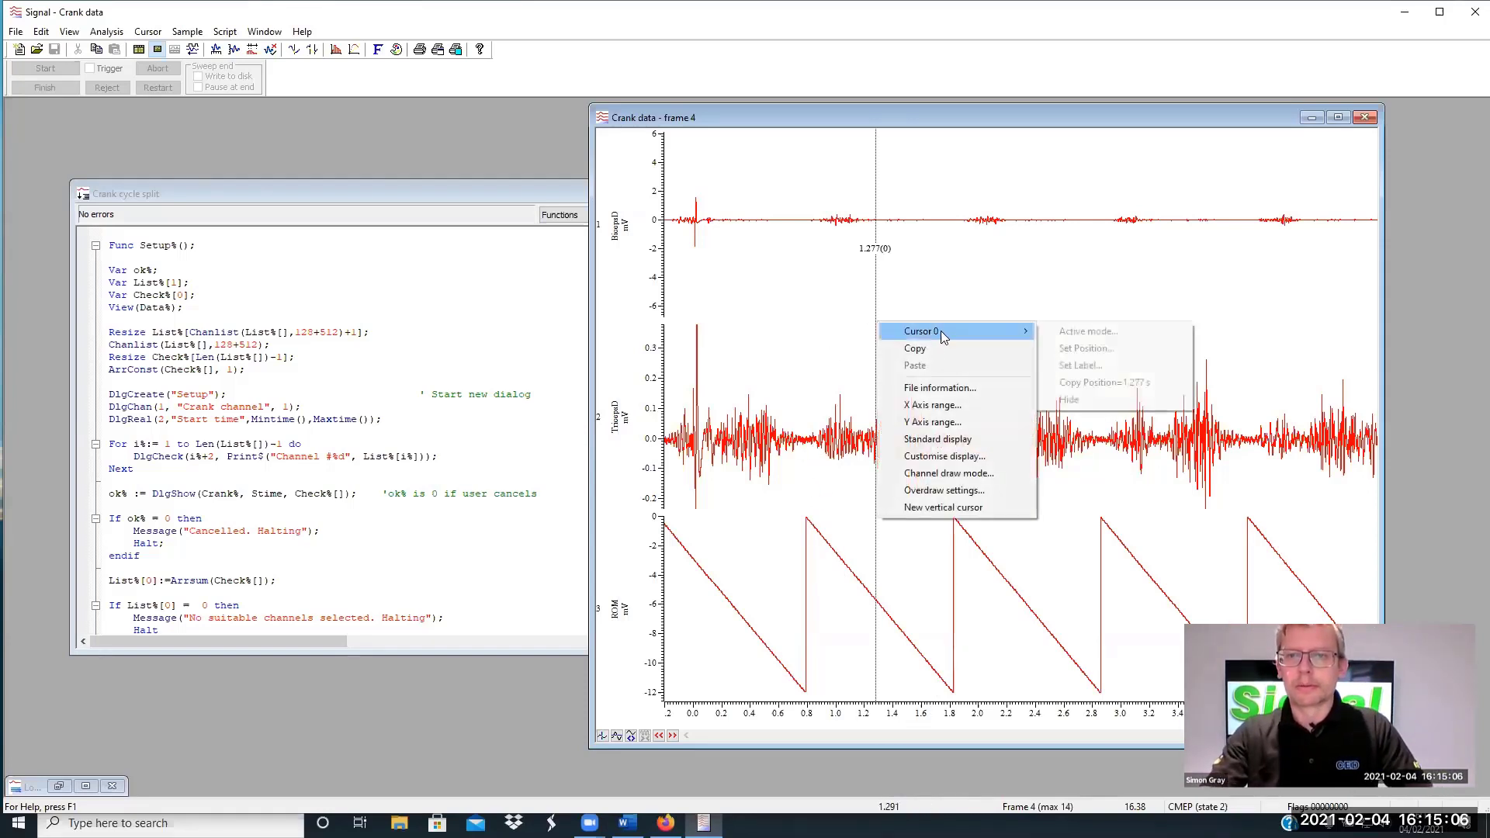
{"action": "left_click", "coordinate": [1118, 331]}
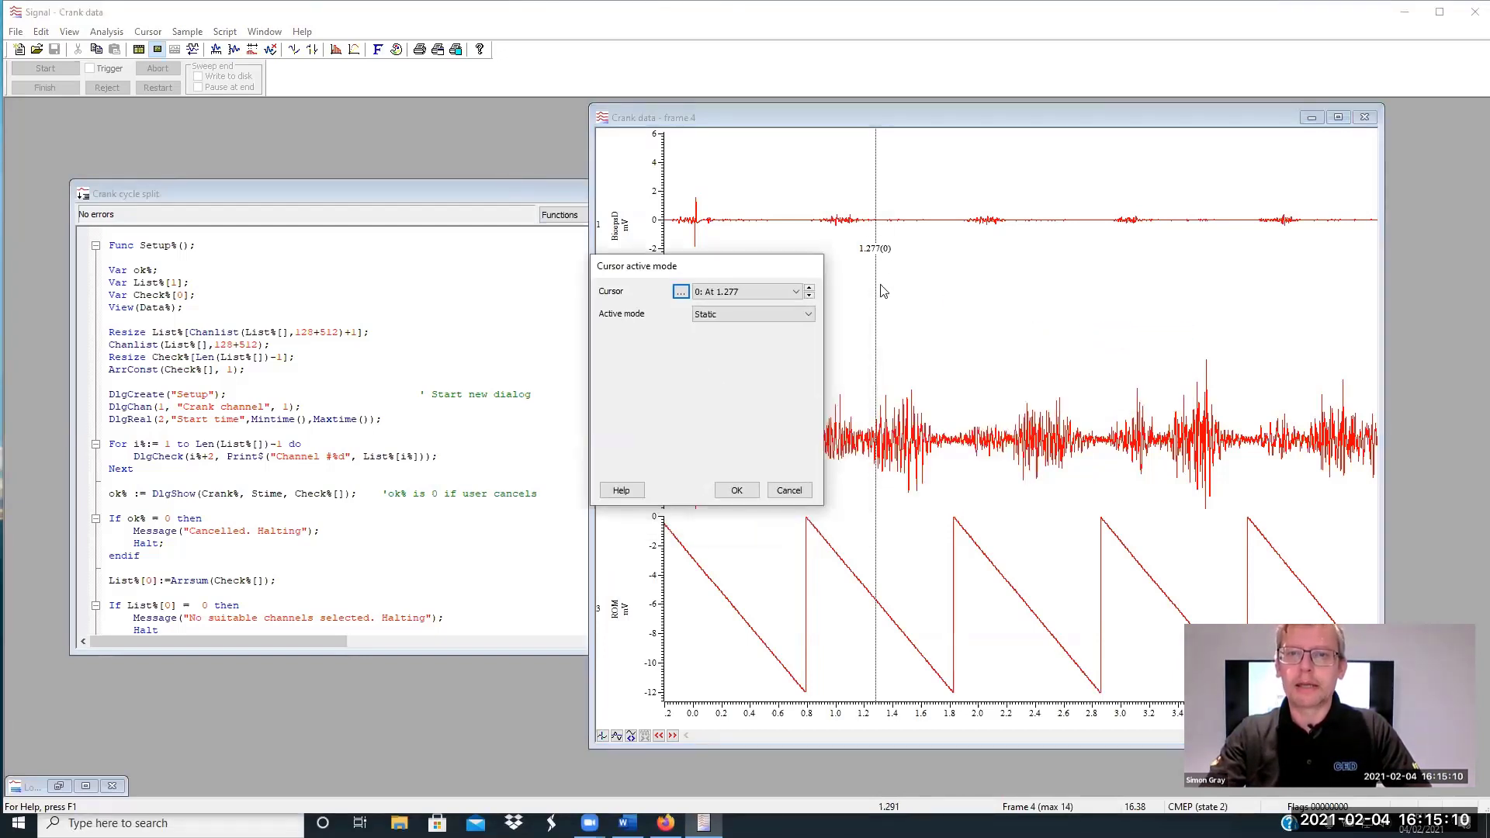
{"action": "left_click", "coordinate": [740, 313]}
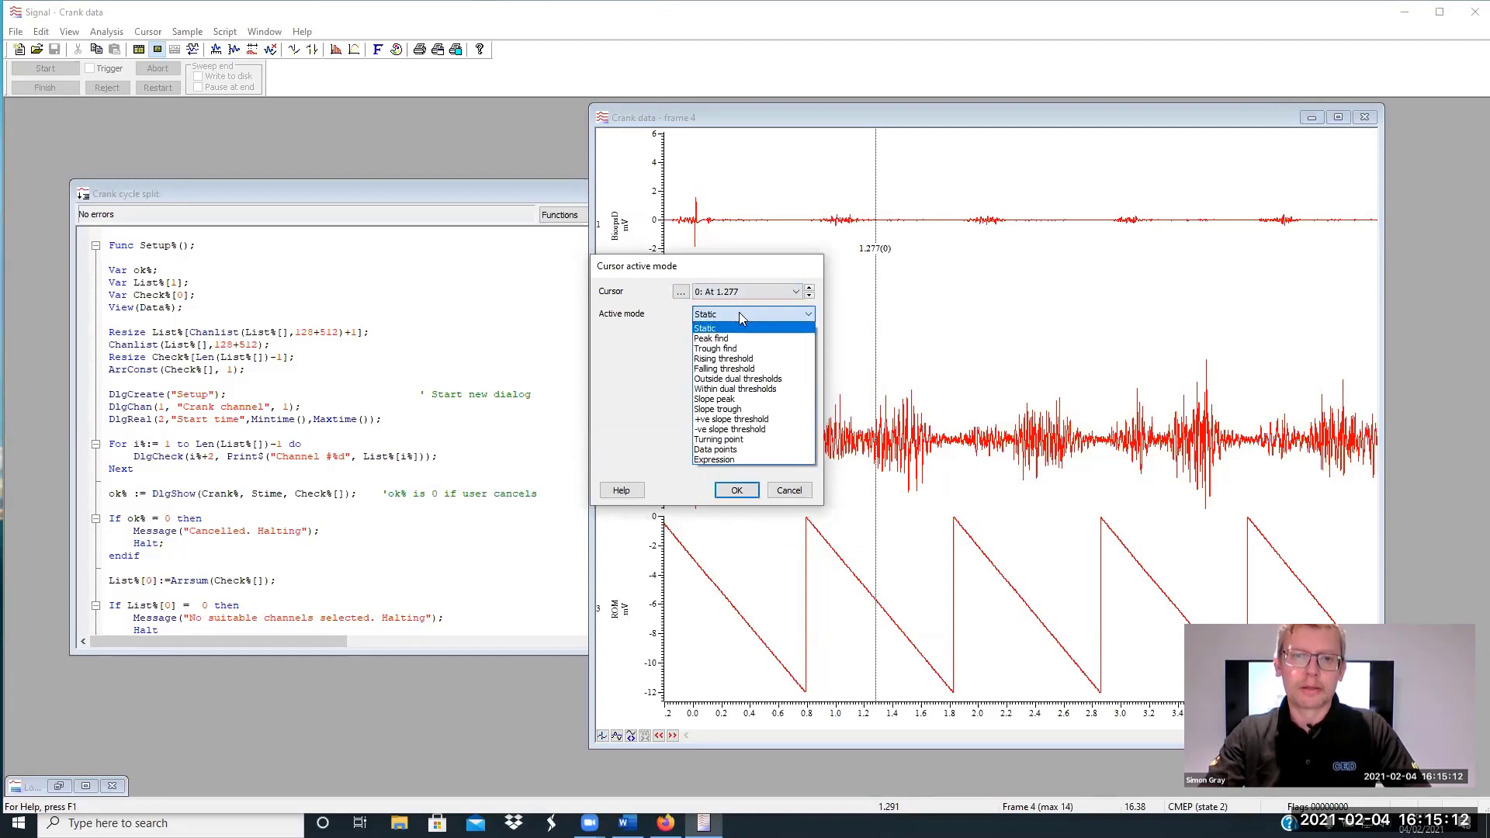
{"action": "left_click", "coordinate": [750, 359]}
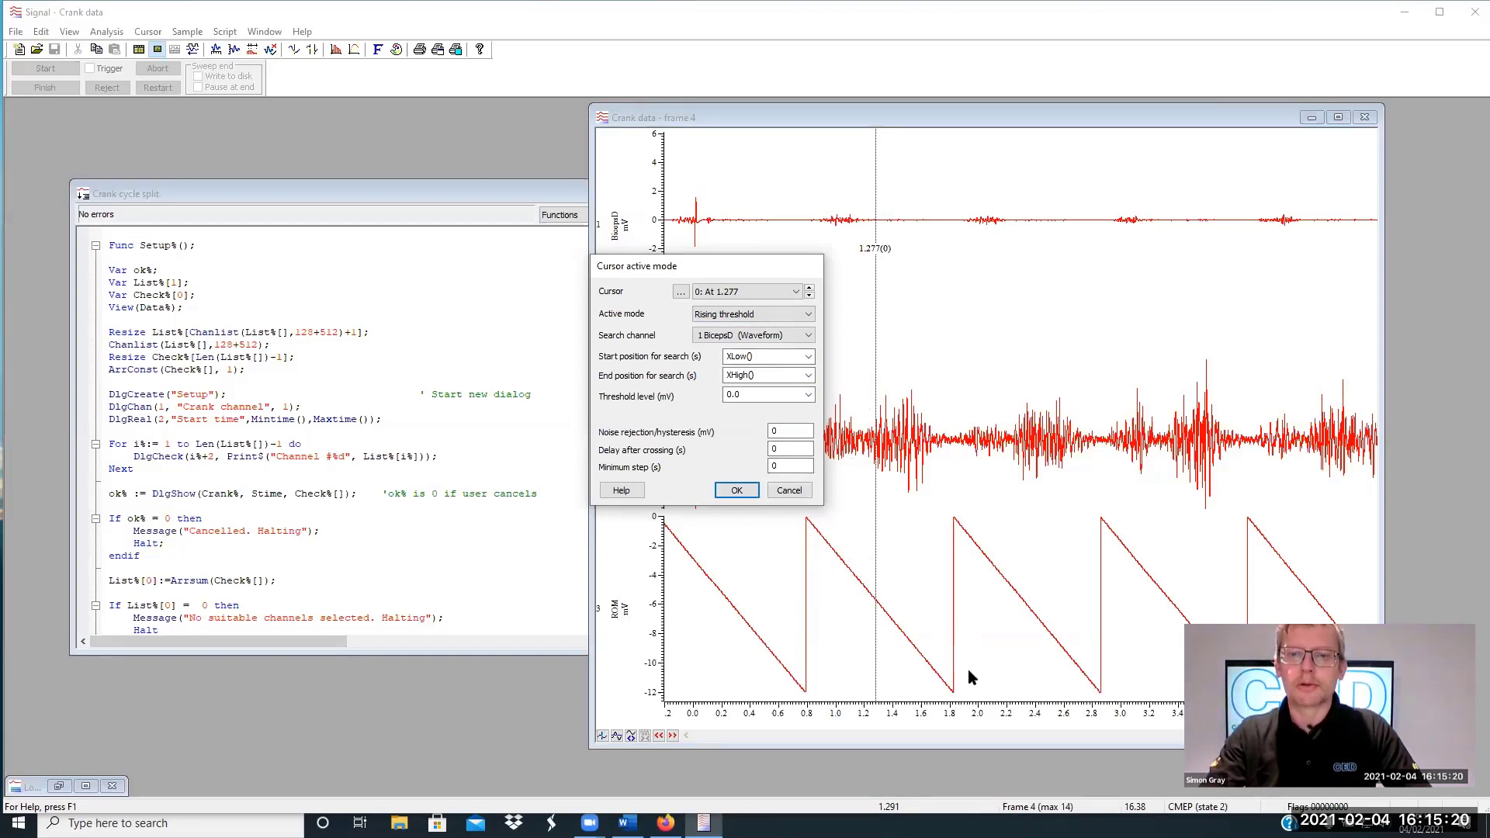
{"action": "left_click", "coordinate": [787, 491]}
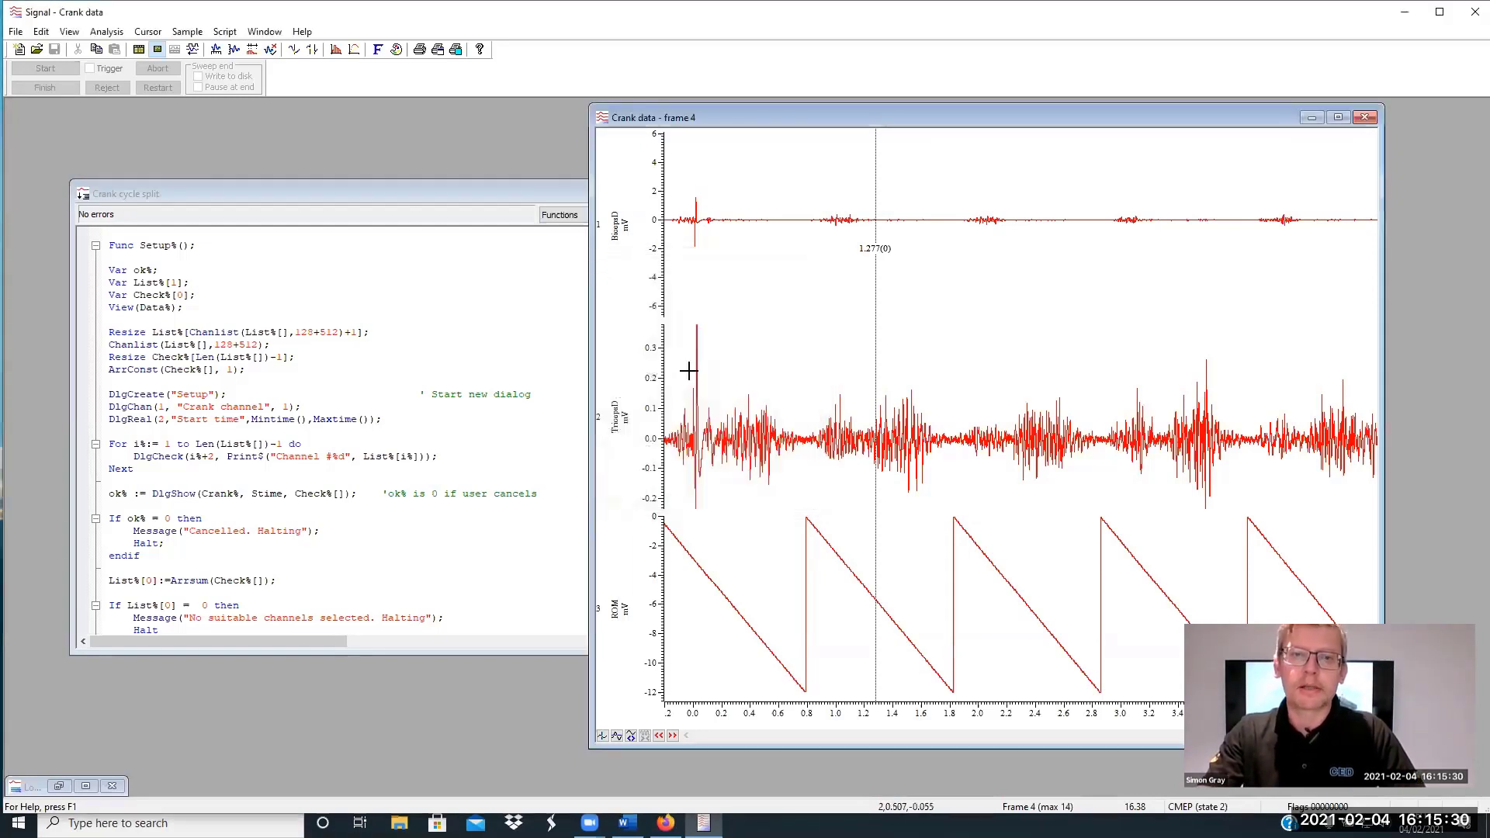
Run the Crank cycle split script with 3 ROM as the crank channel and a start time of 0.3
{"action": "left_click", "coordinate": [443, 199]}
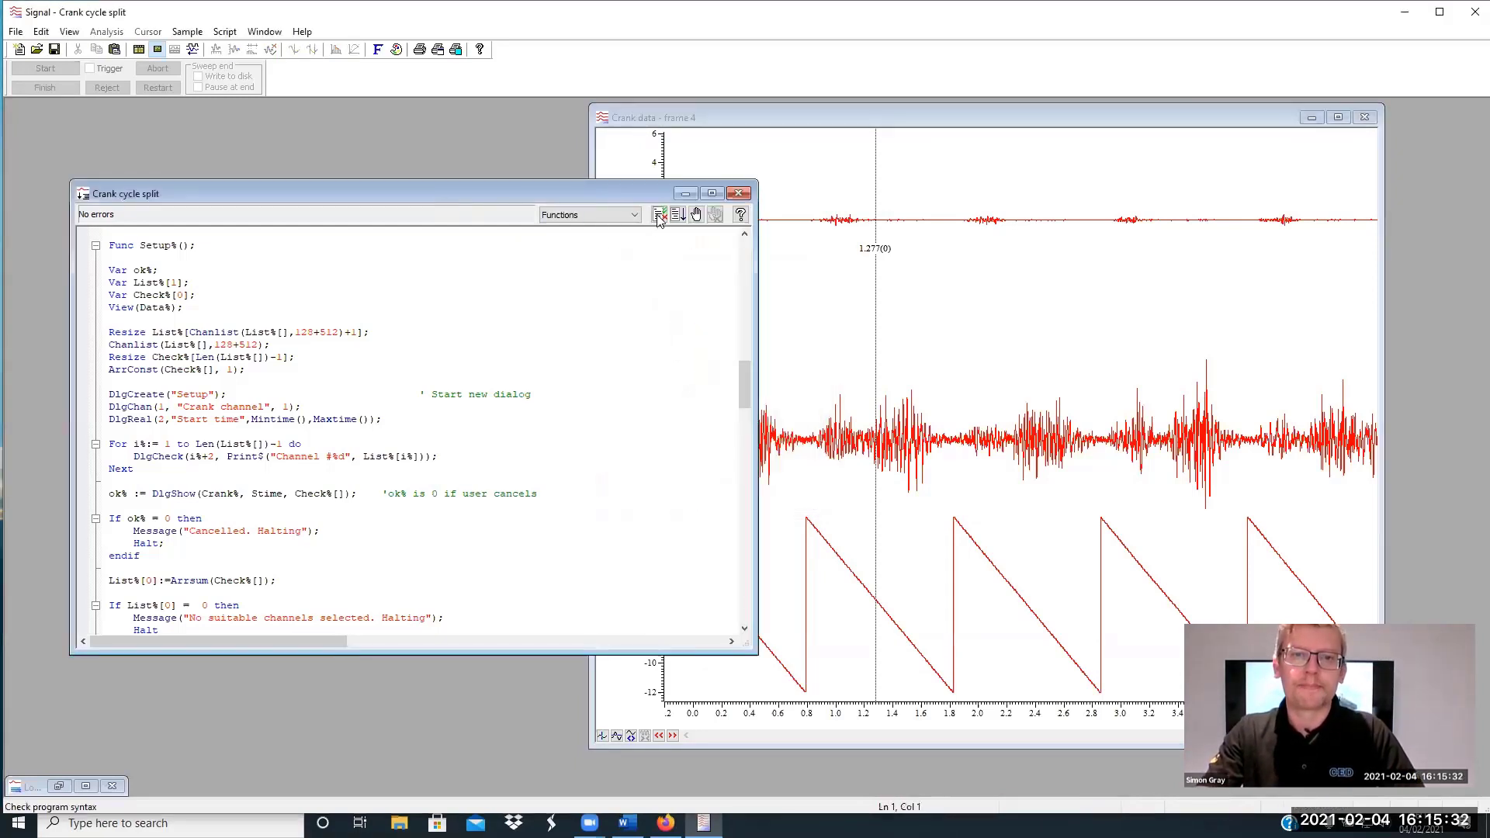
{"action": "left_click", "coordinate": [678, 214]}
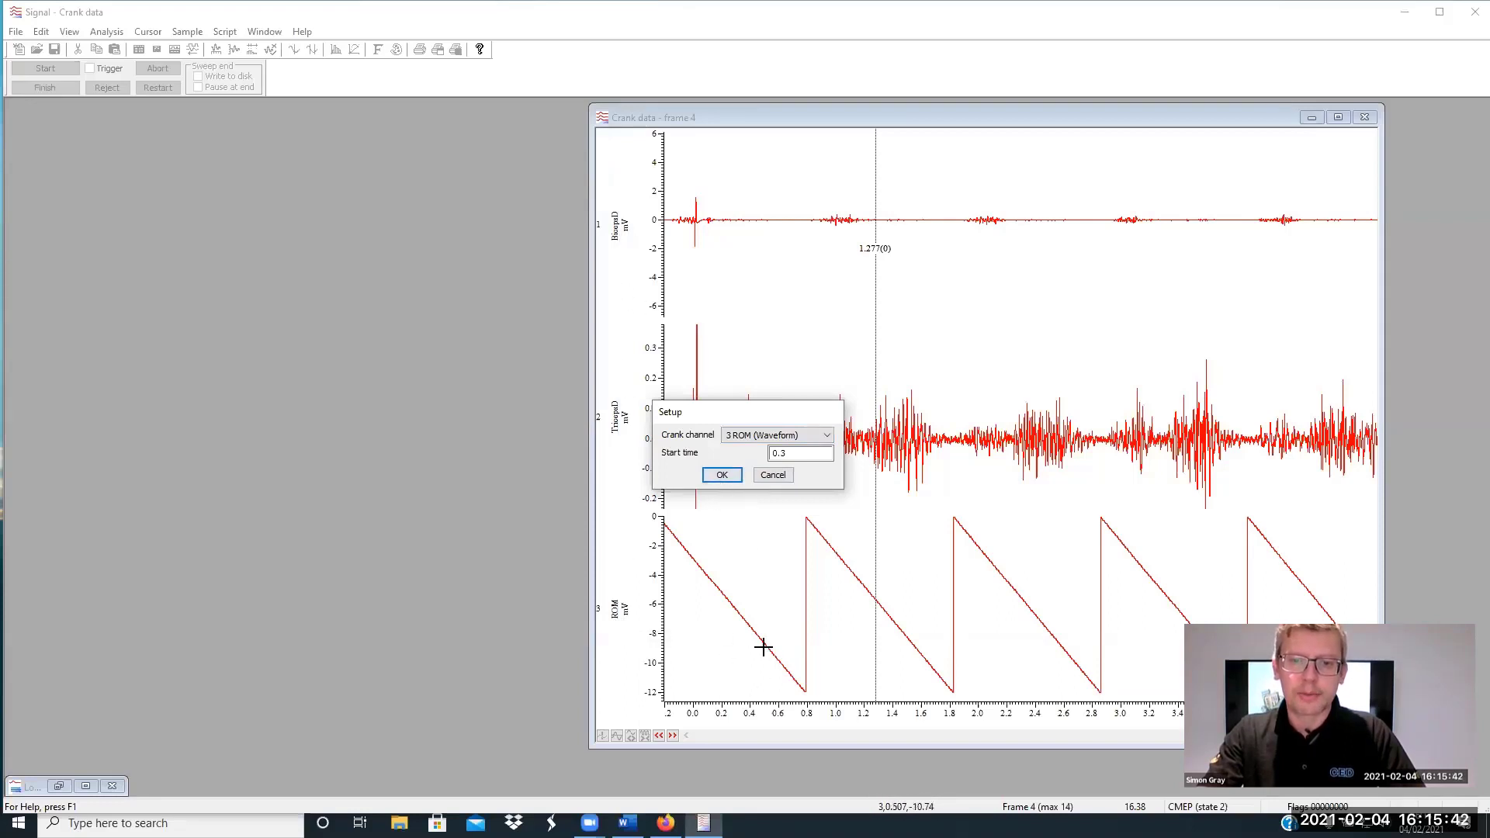
{"action": "left_click", "coordinate": [722, 476]}
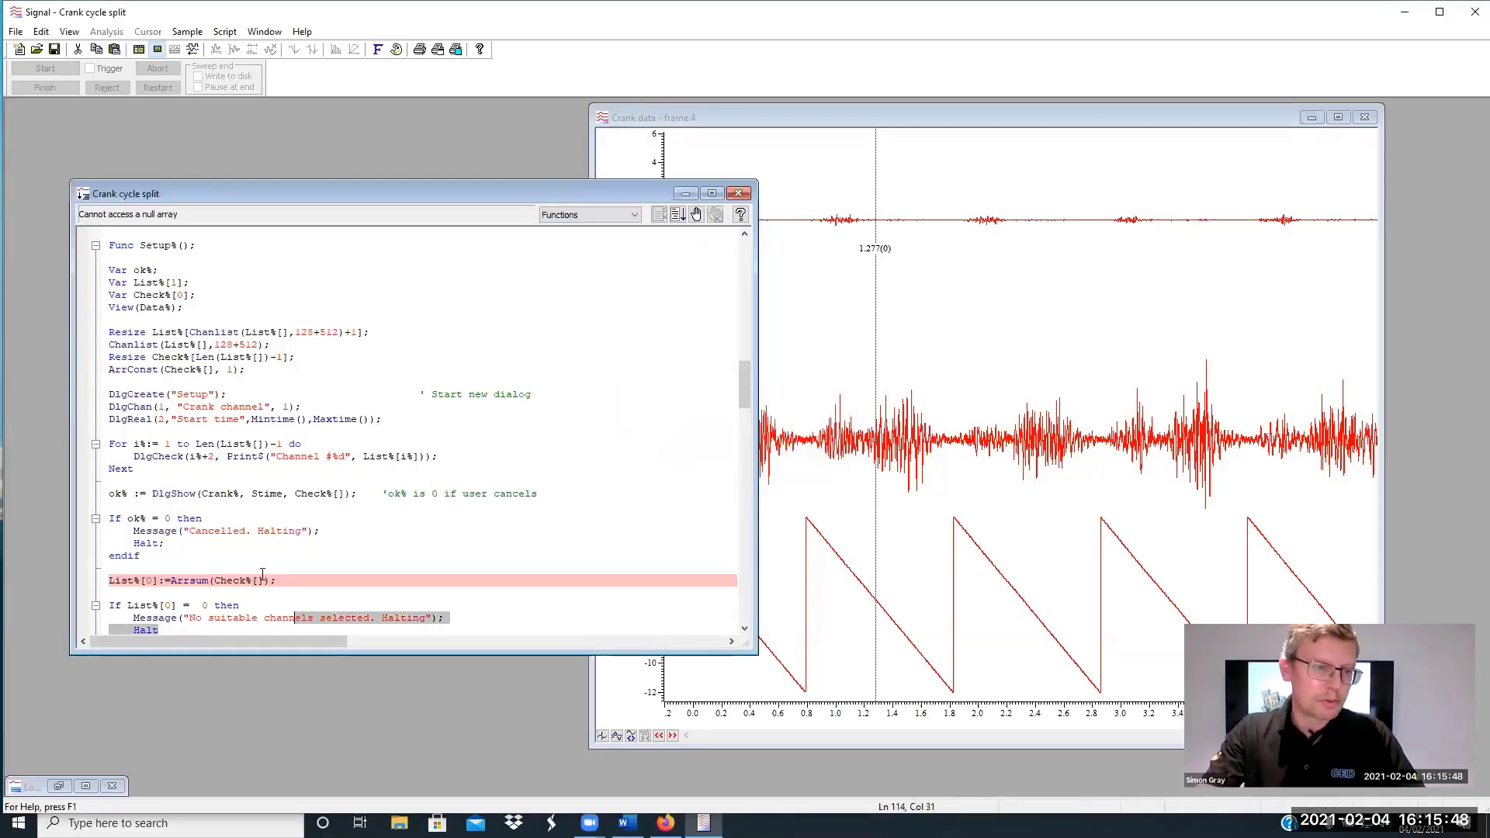
{"action": "left_click", "coordinate": [205, 558]}
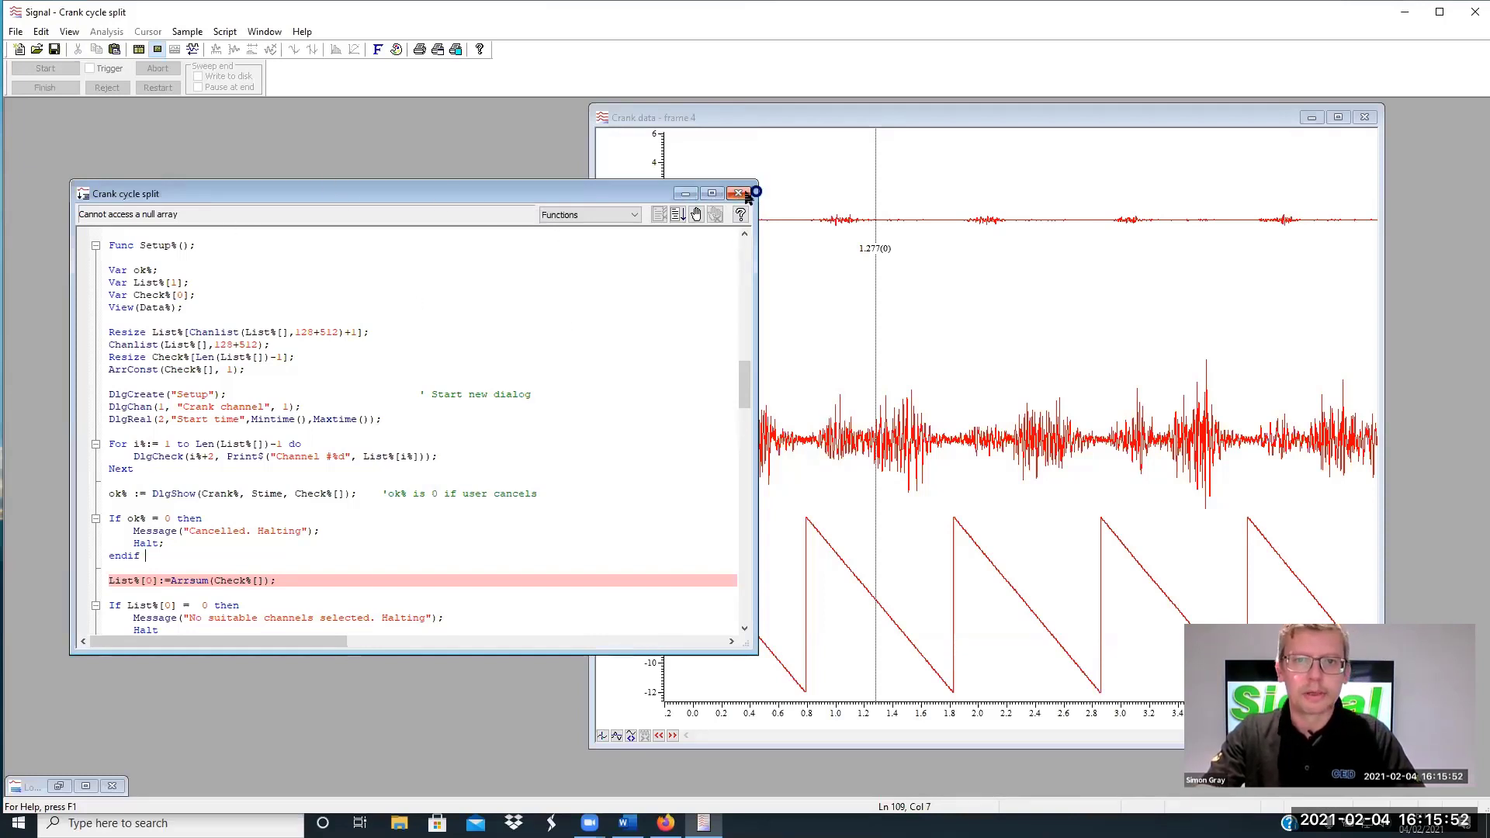
Minimise the Crank cycle split script, and centre the Crank data window on frame 3
{"action": "left_click", "coordinate": [687, 194]}
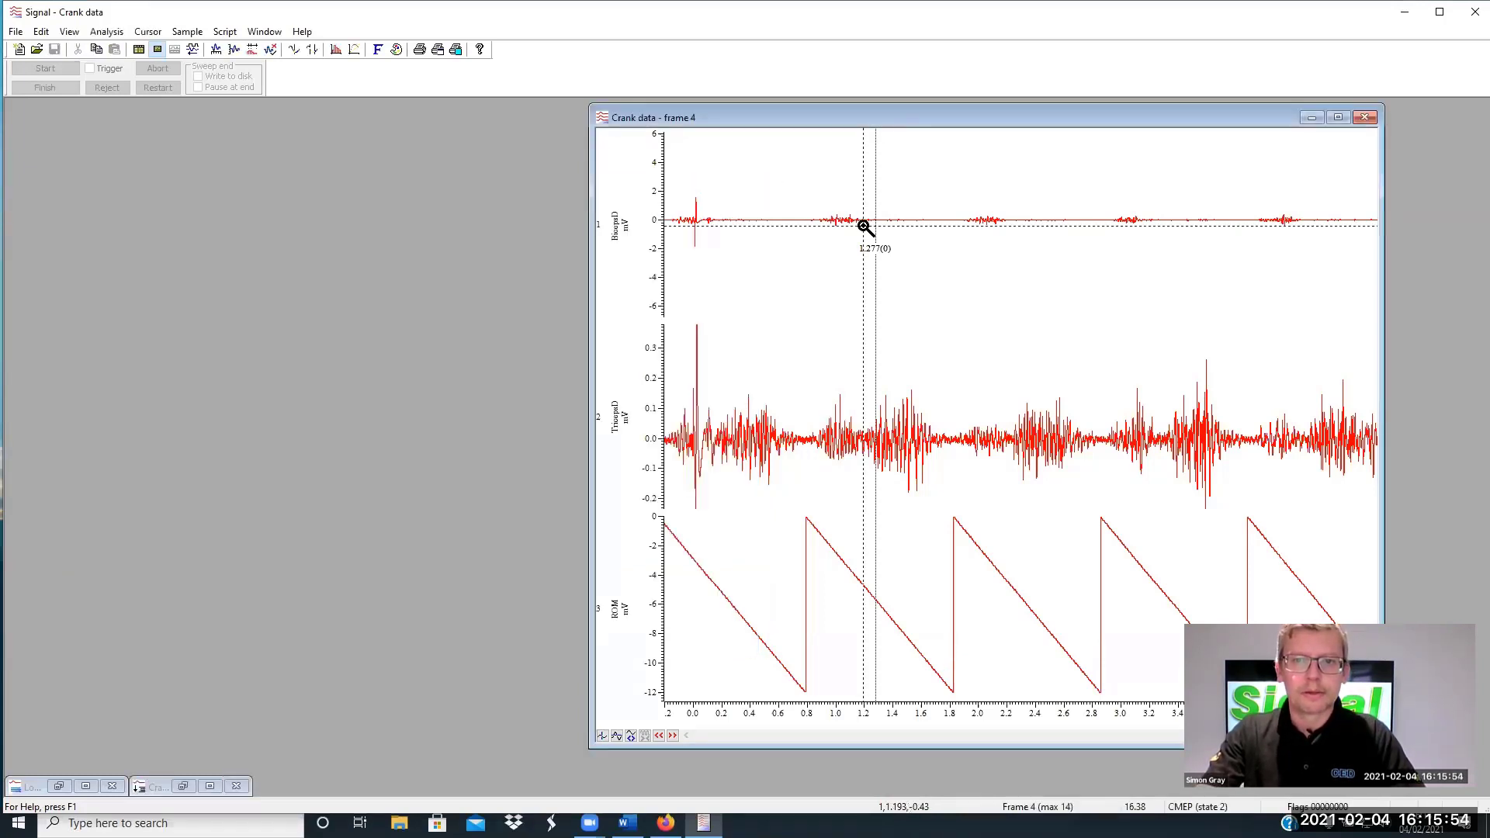
{"action": "left_click_drag", "start_coordinate": [671, 116], "coordinate": [494, 113]}
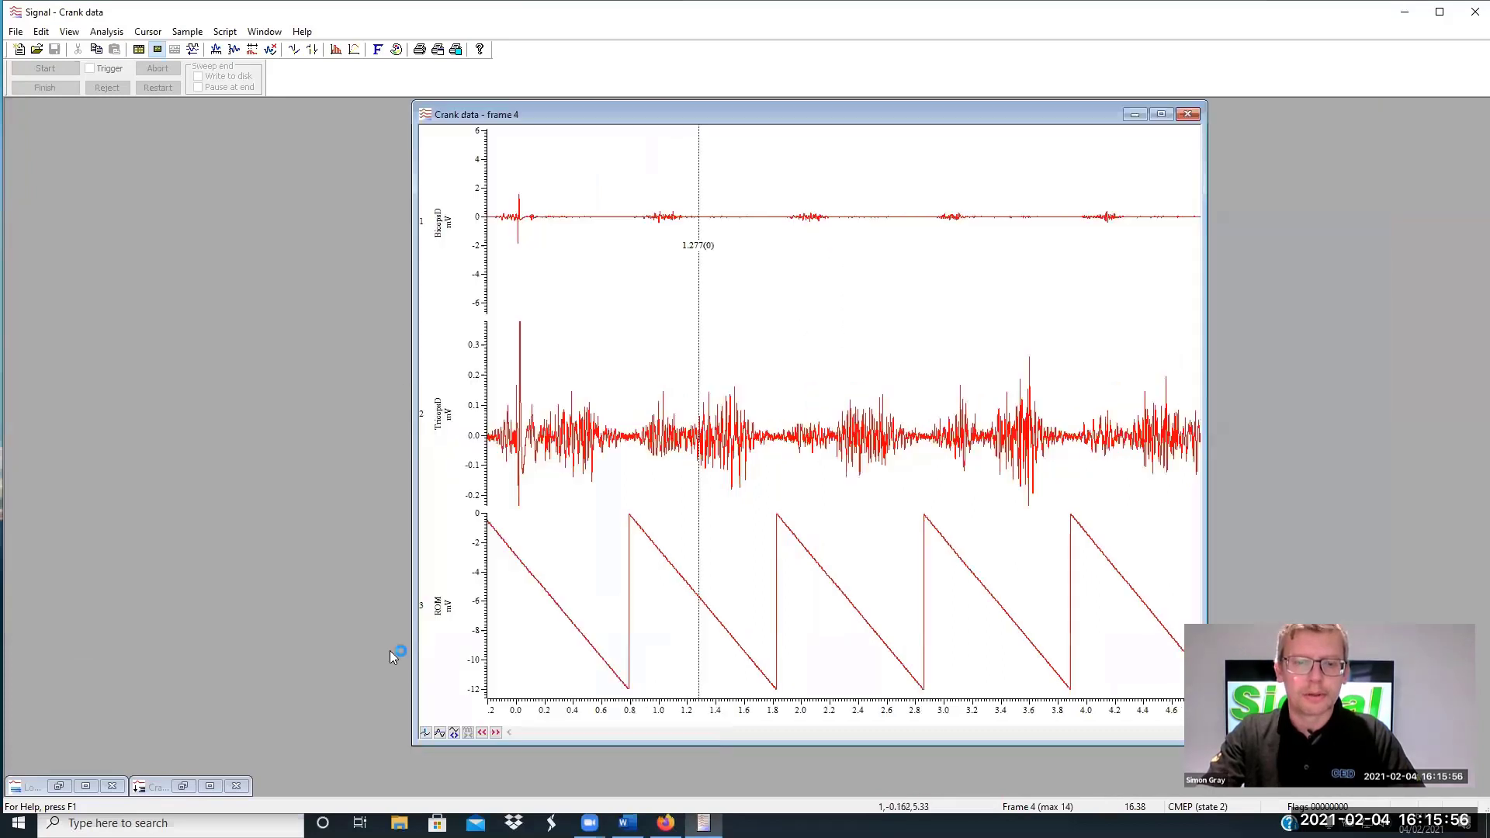
{"action": "left_click", "coordinate": [481, 732]}
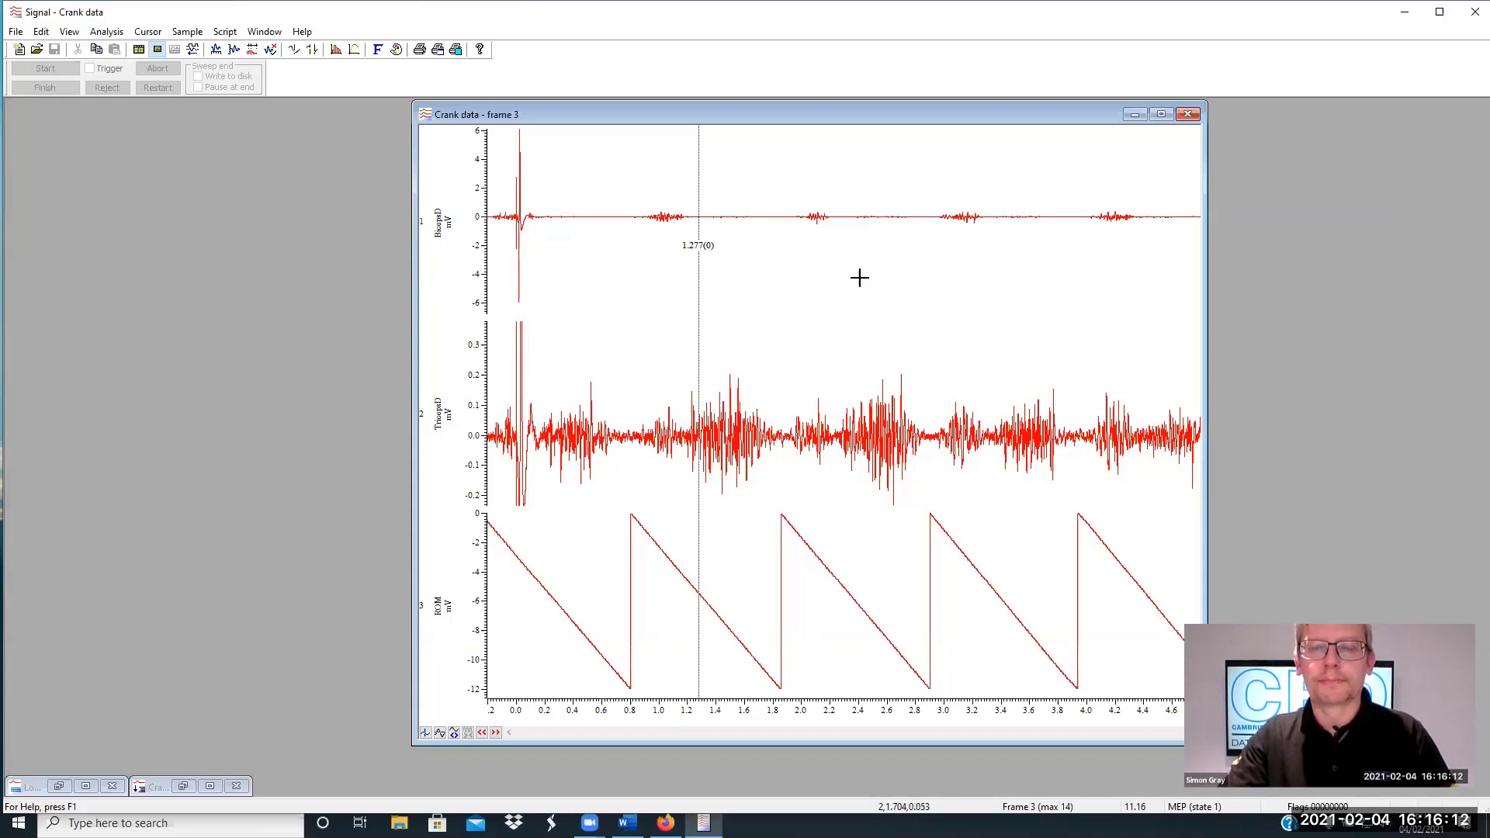
Open the XY file from the XY Files (*.sxy) list in Training sessions and place its plot over the Crank data
{"action": "left_click", "coordinate": [14, 32]}
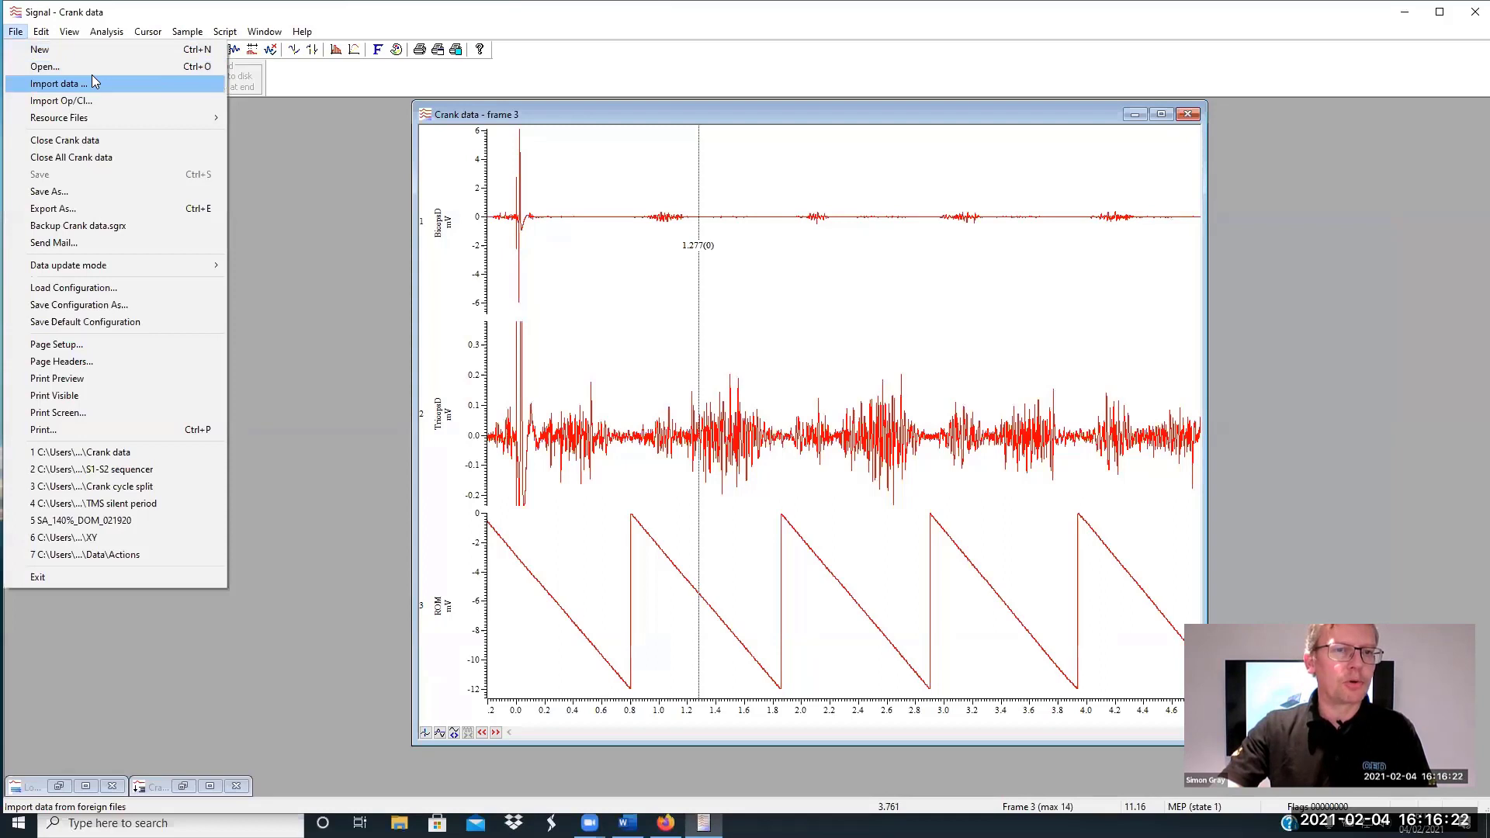
{"action": "left_click", "coordinate": [469, 102]}
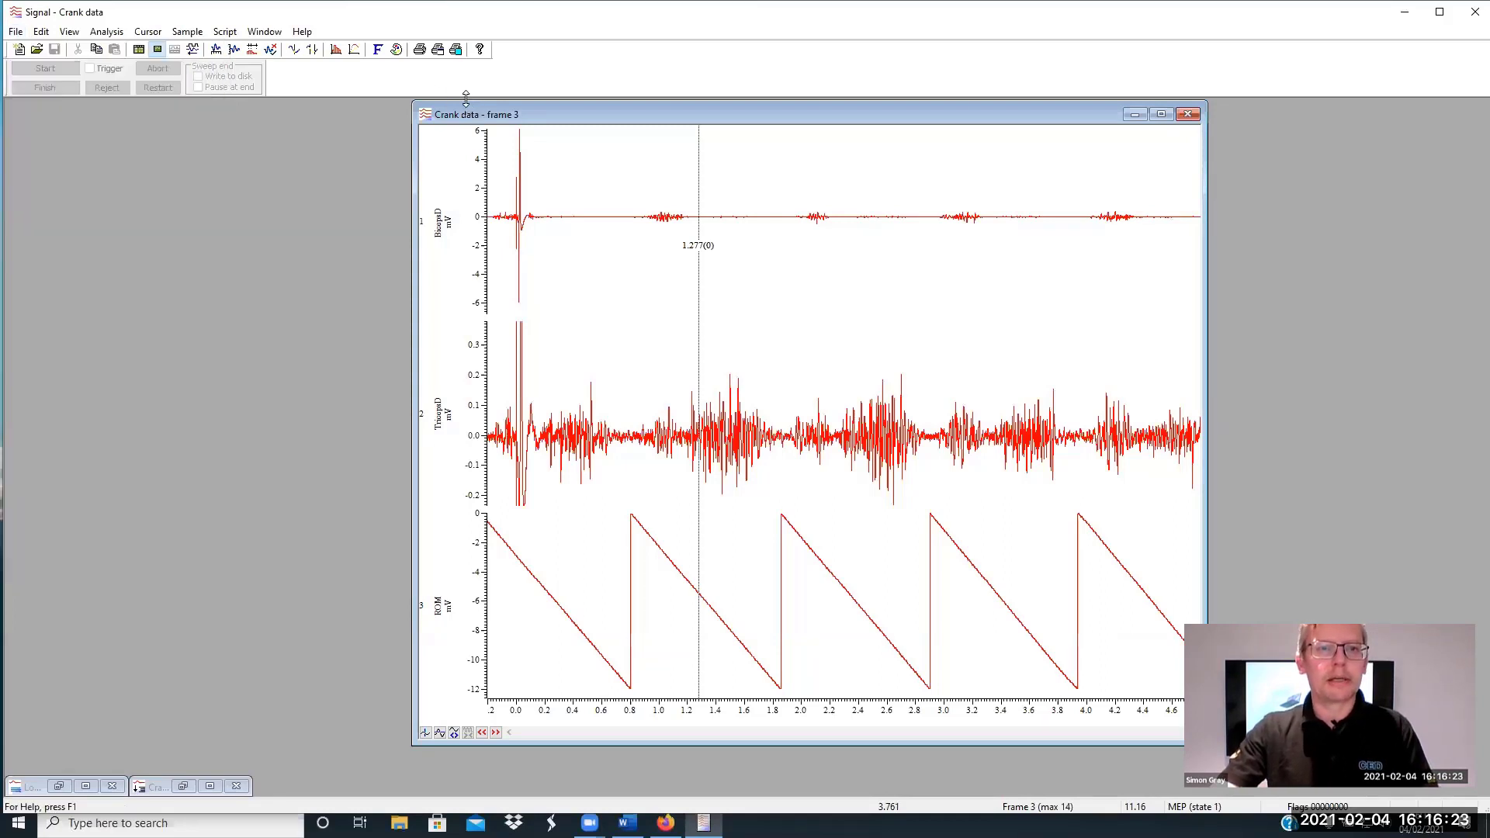
{"action": "left_click", "coordinate": [17, 33]}
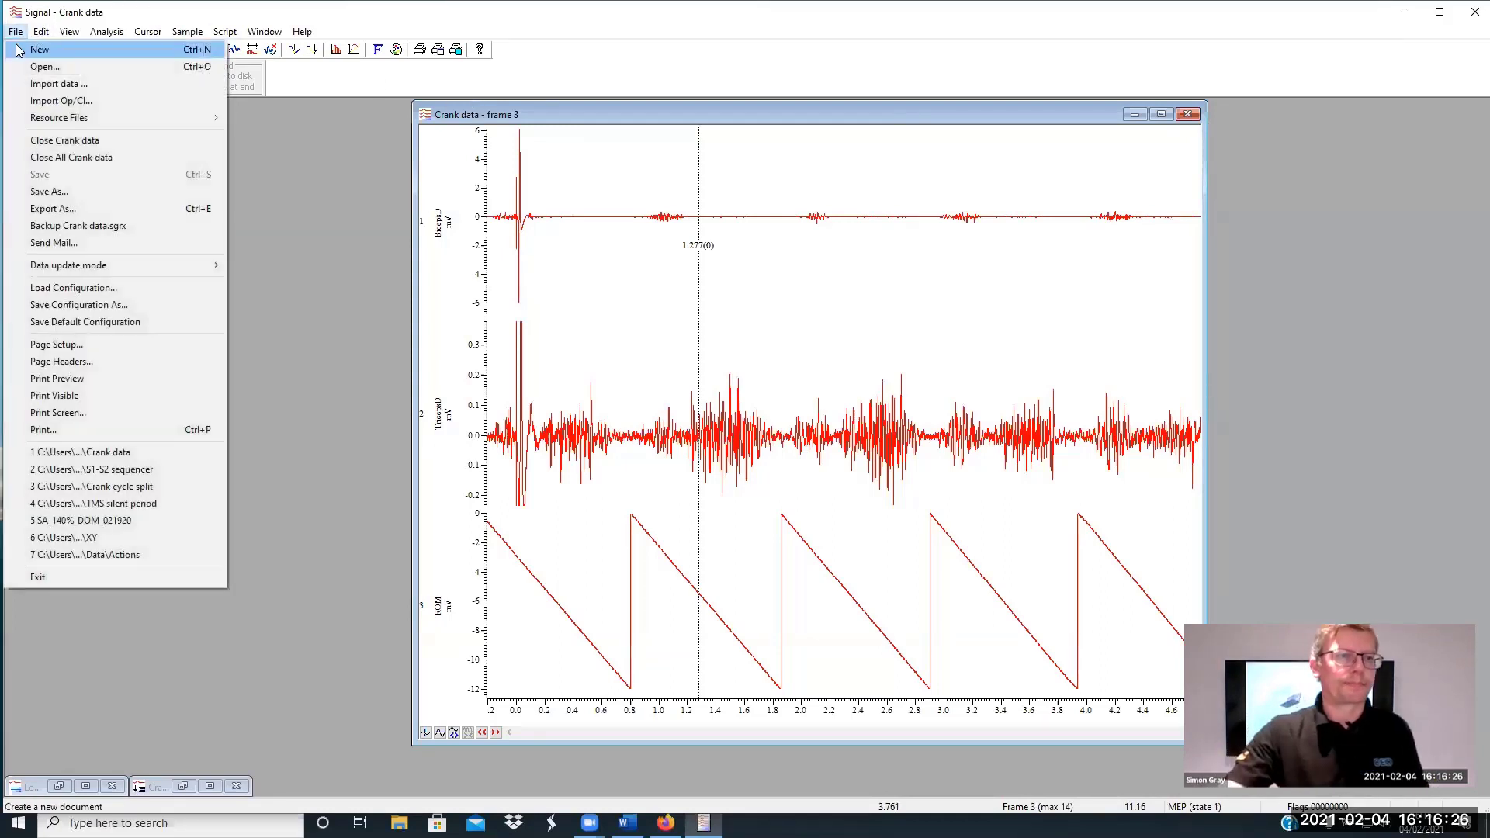
{"action": "left_click", "coordinate": [35, 66]}
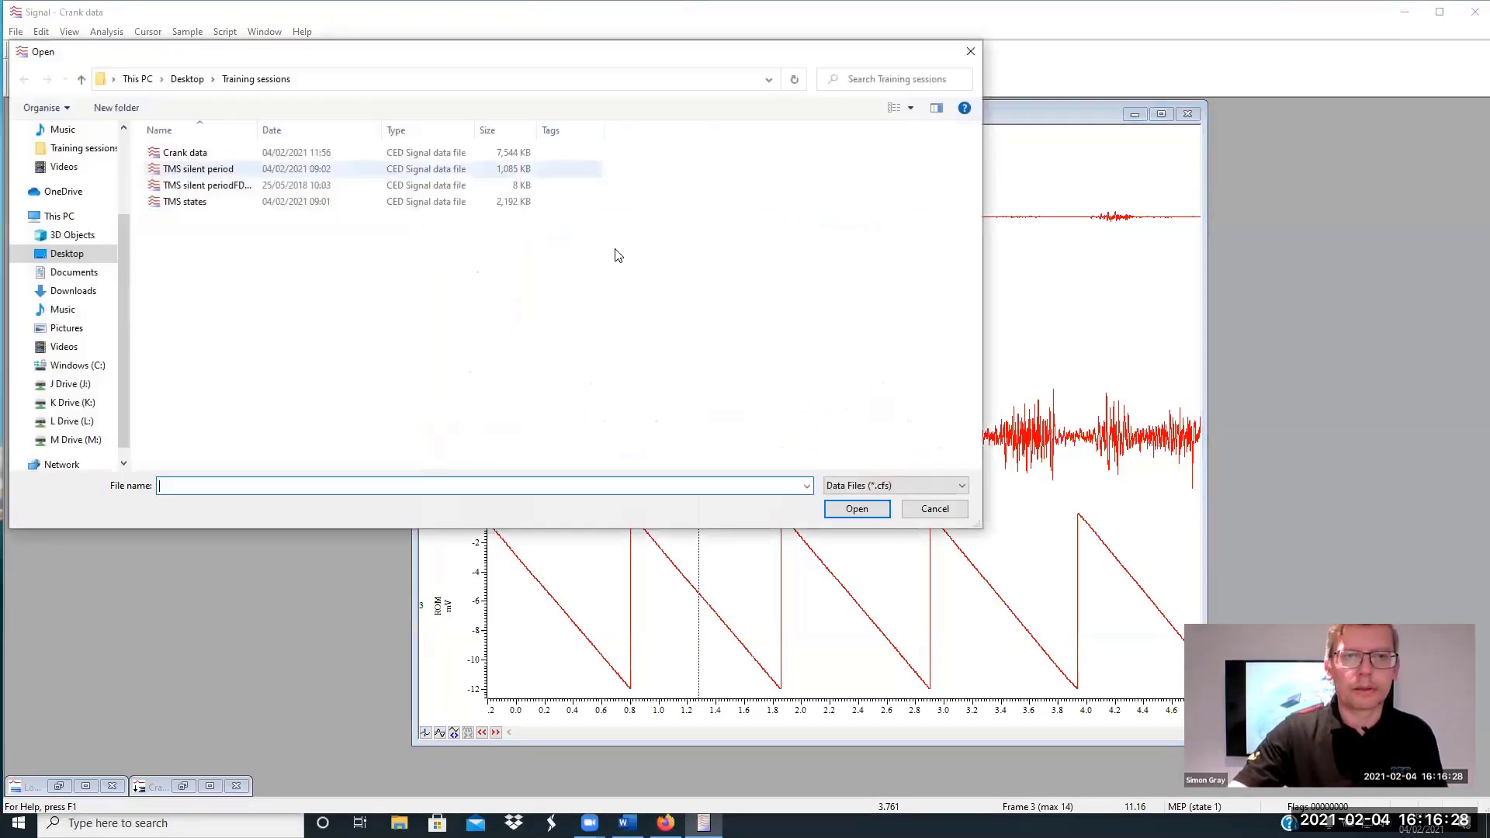
{"action": "left_click_drag", "start_coordinate": [382, 57], "coordinate": [486, 50]}
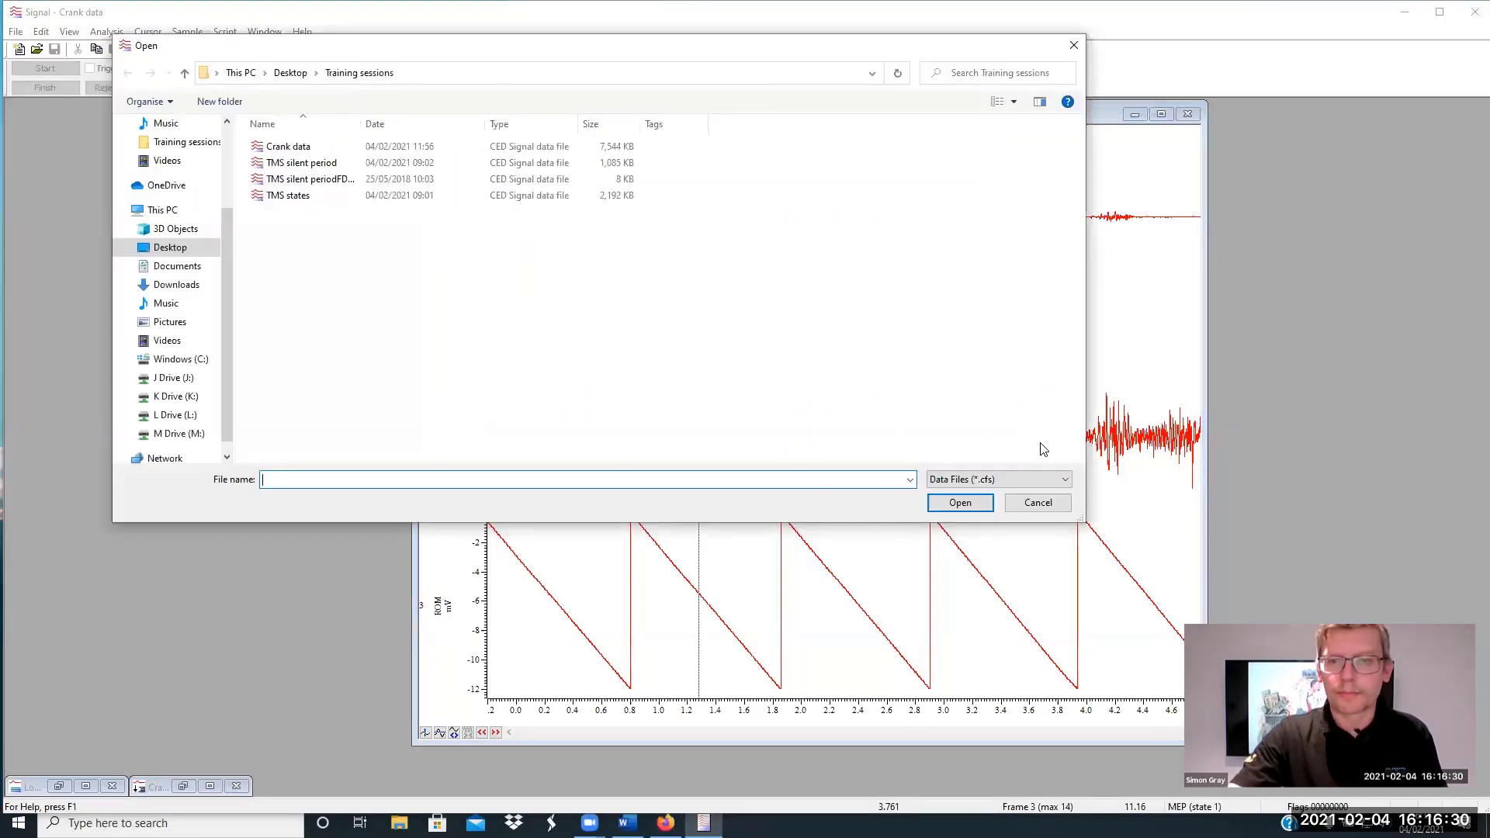
{"action": "left_click", "coordinate": [1041, 479]}
{"action": "left_click", "coordinate": [970, 536]}
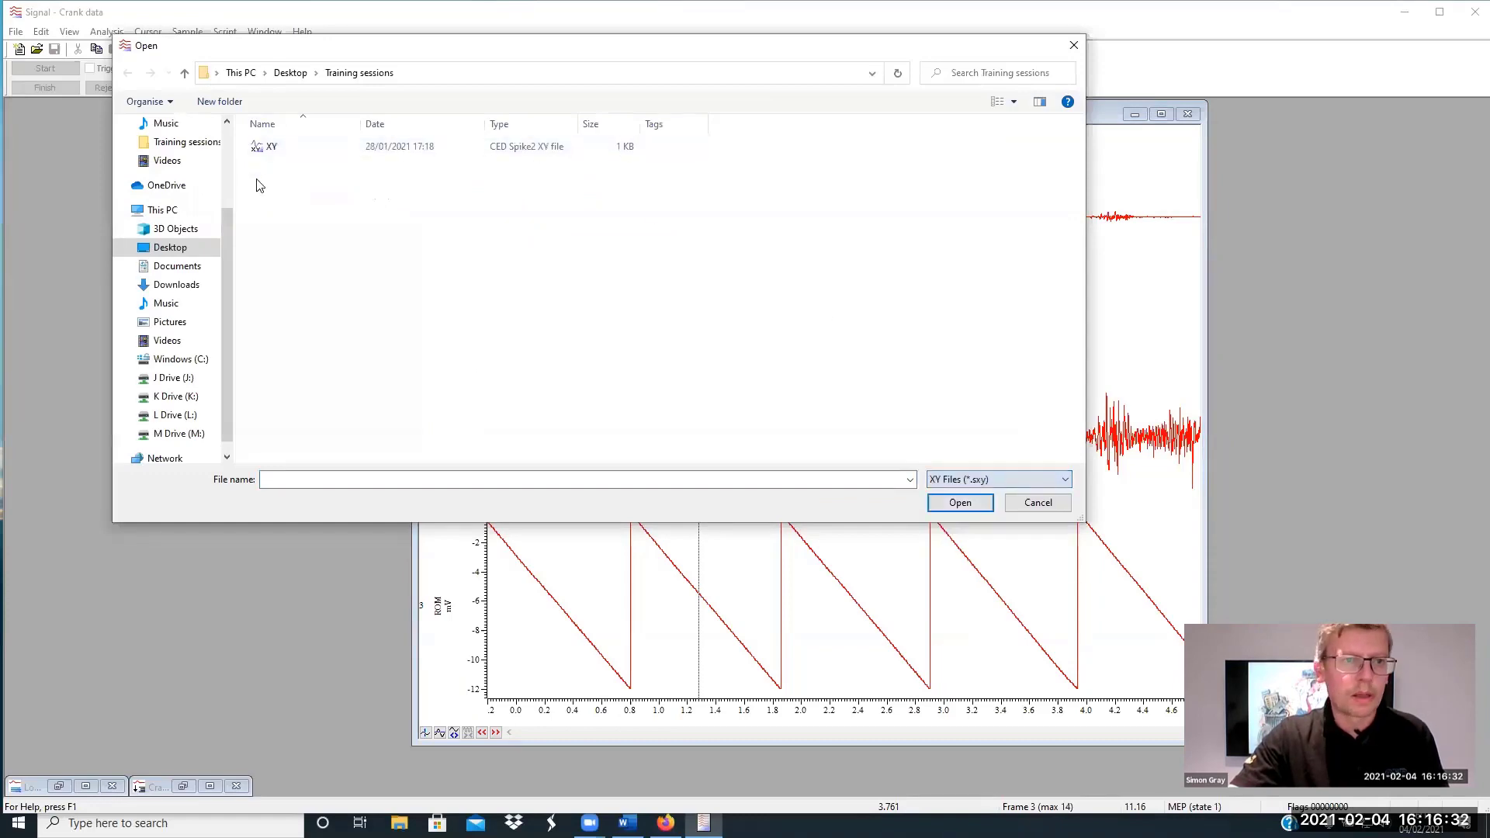
{"action": "double_click", "coordinate": [278, 148]}
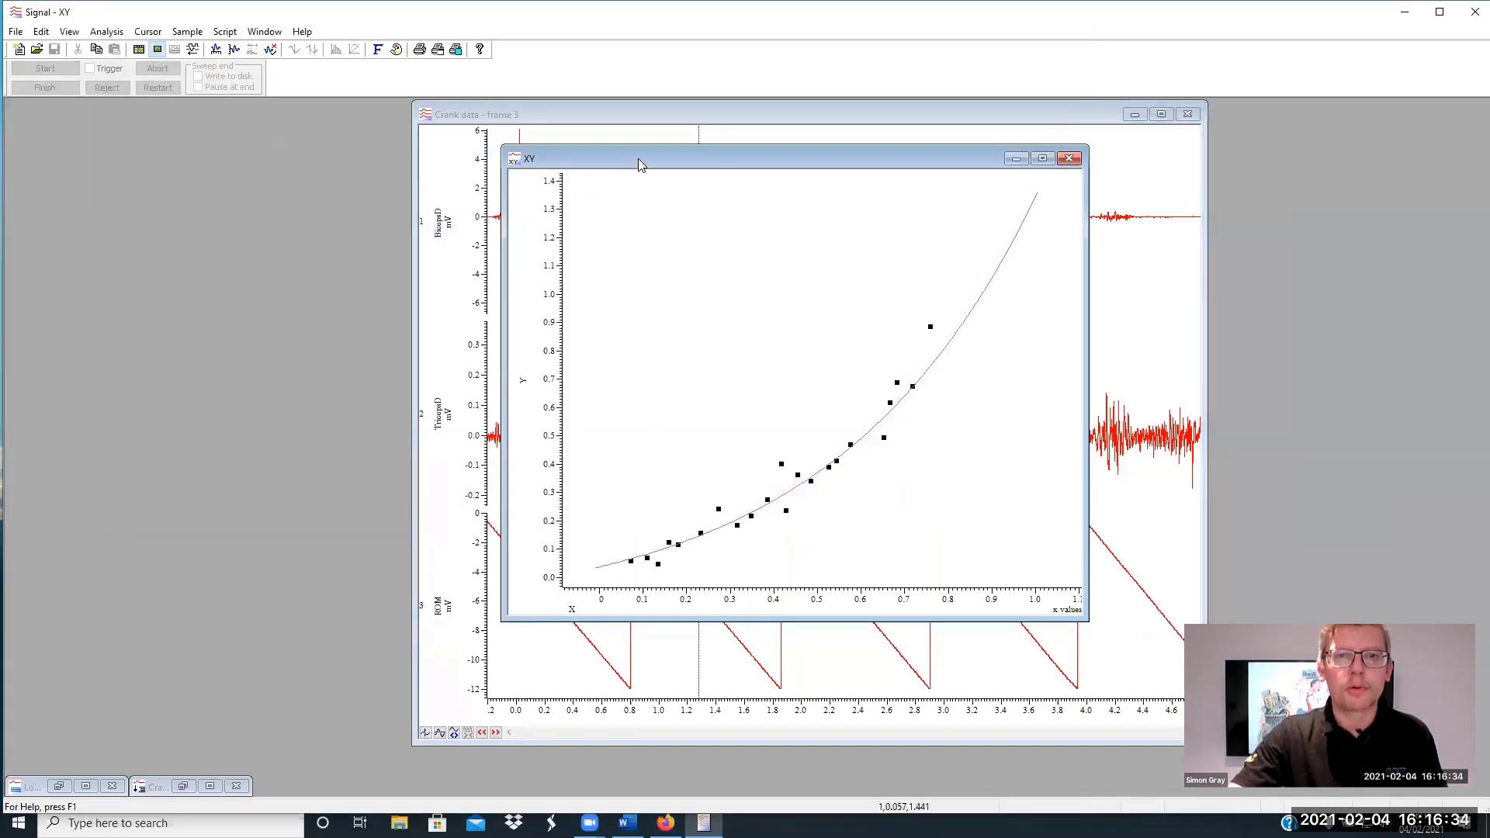
{"action": "left_click_drag", "start_coordinate": [639, 160], "coordinate": [432, 177]}
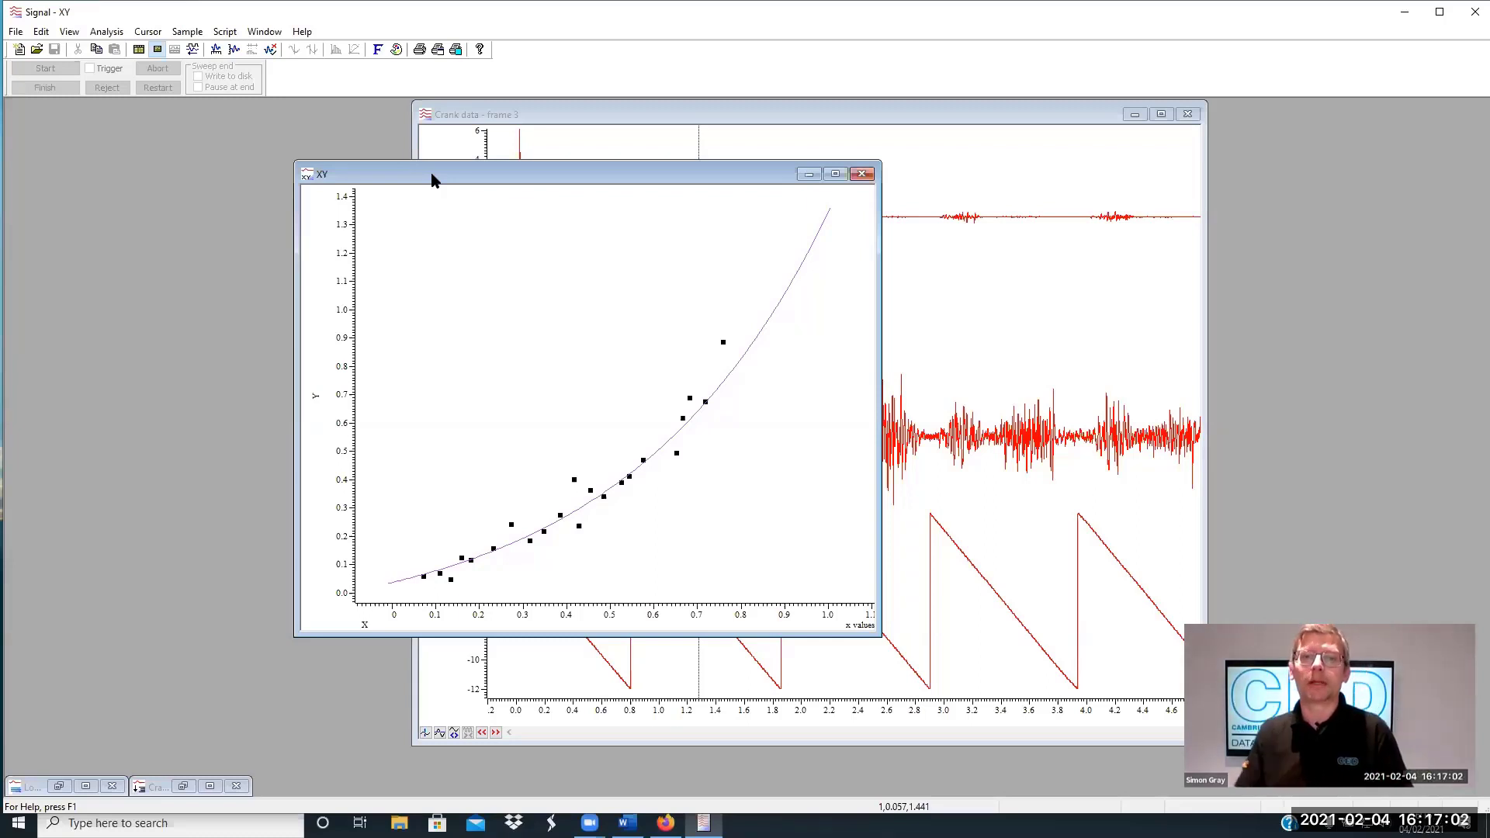
Copy the XY plot's data as text and paste it into a new text document
{"action": "left_click", "coordinate": [51, 34]}
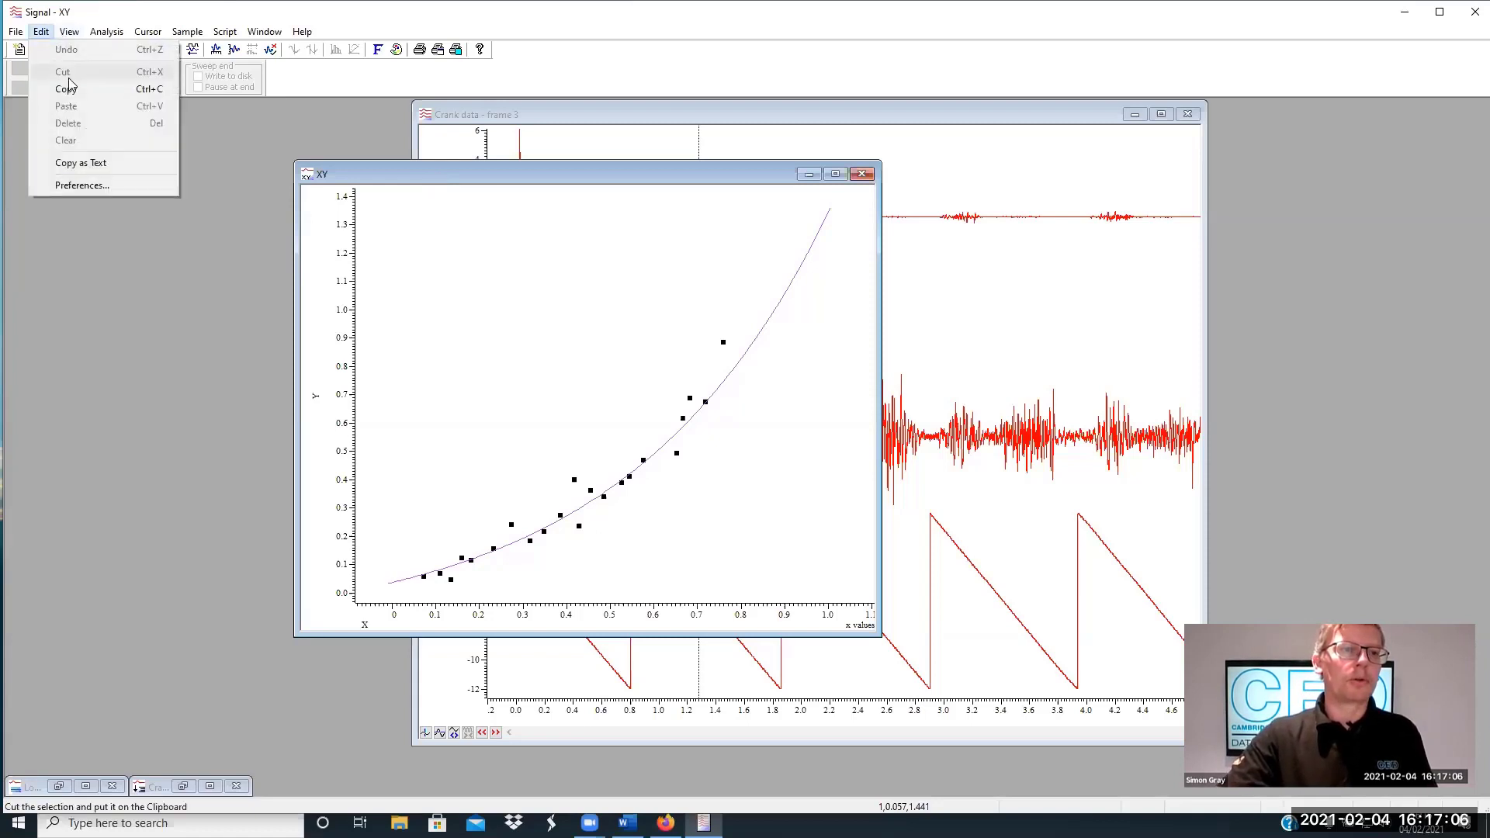
{"action": "left_click", "coordinate": [96, 164]}
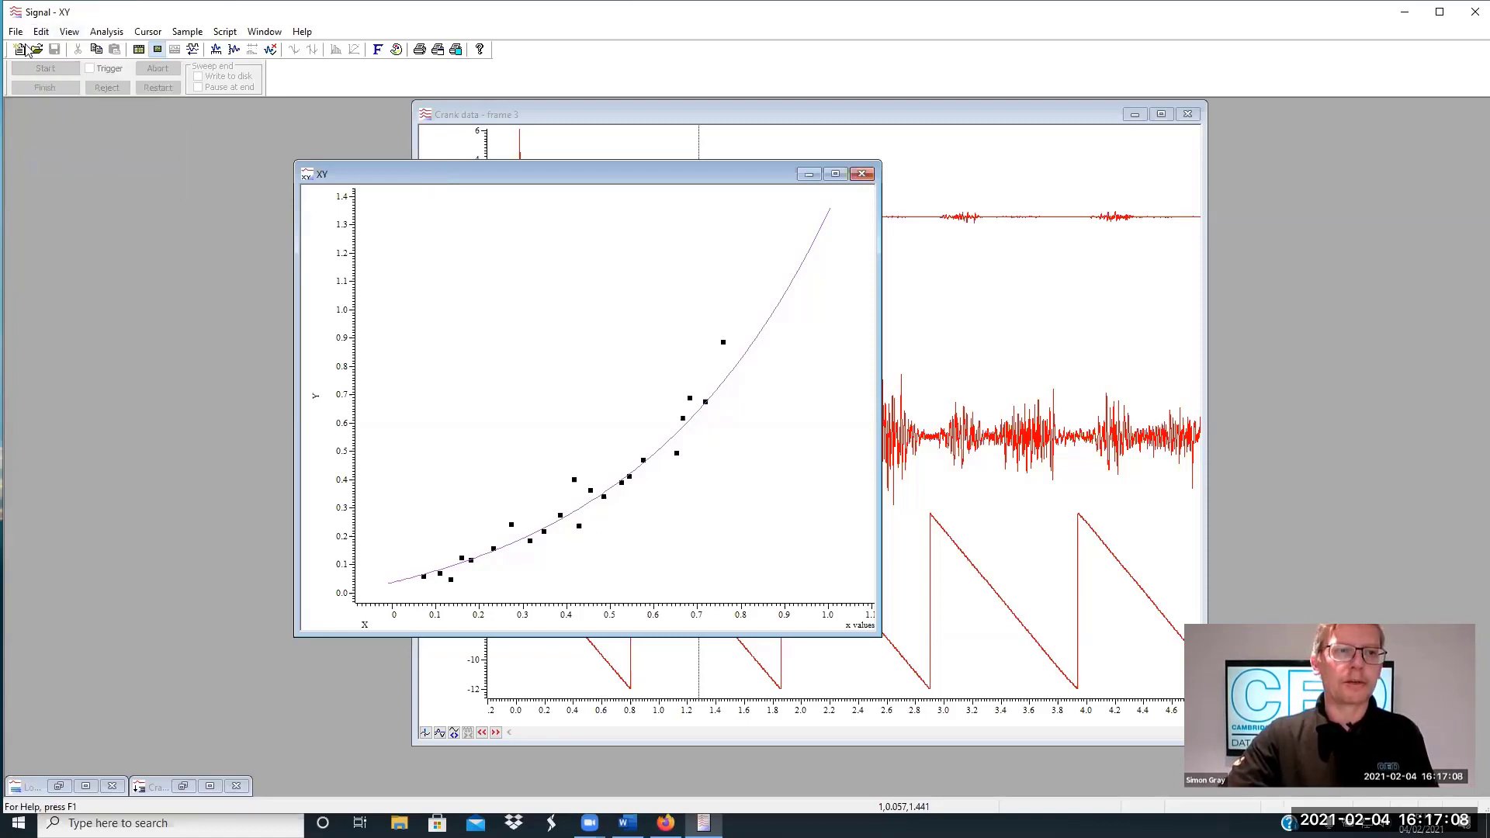
{"action": "left_click", "coordinate": [21, 50]}
{"action": "double_click", "coordinate": [56, 161]}
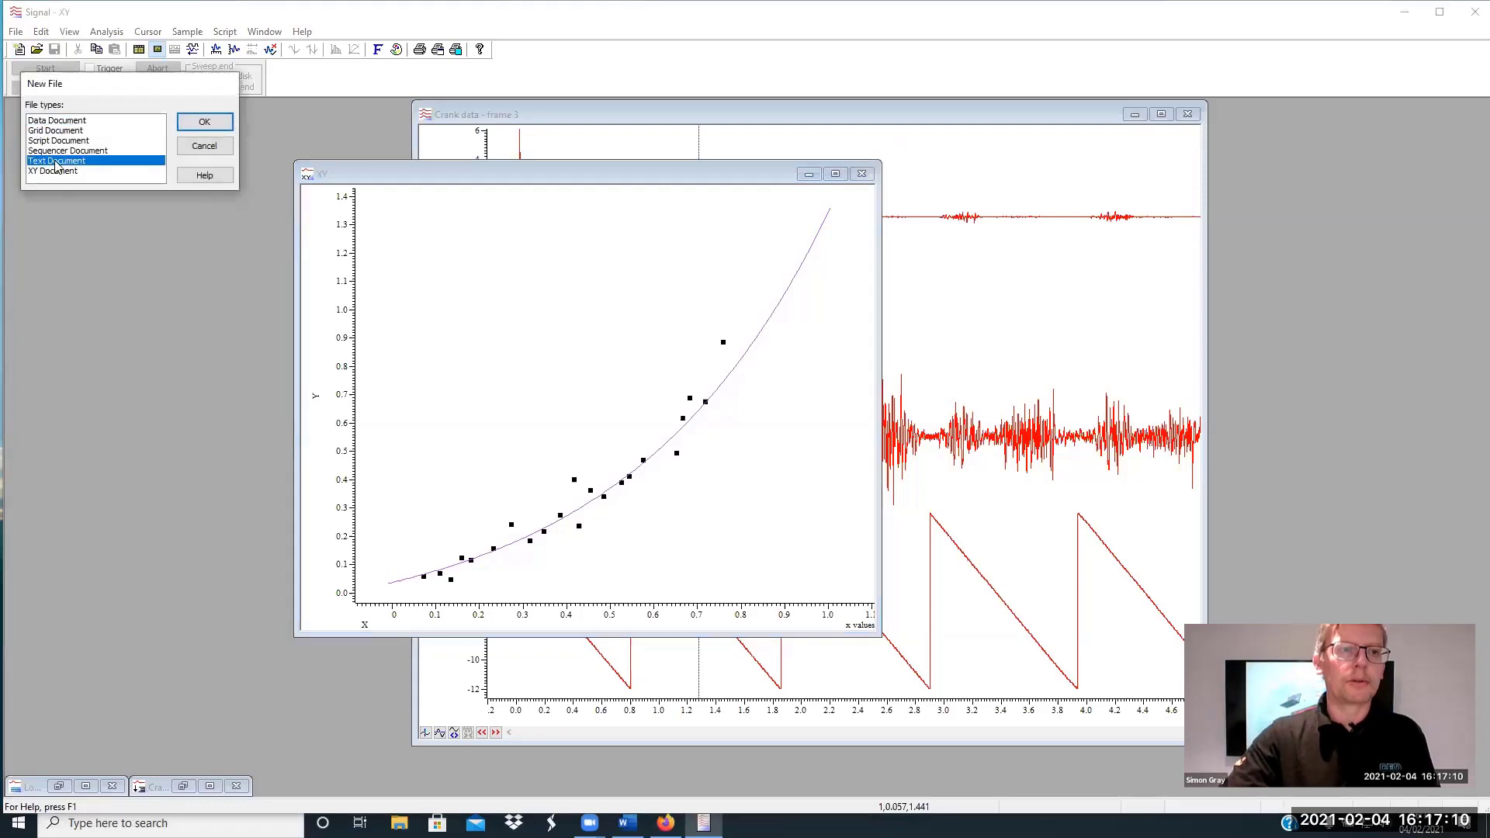
{"action": "key", "text": "ctrl+v"}
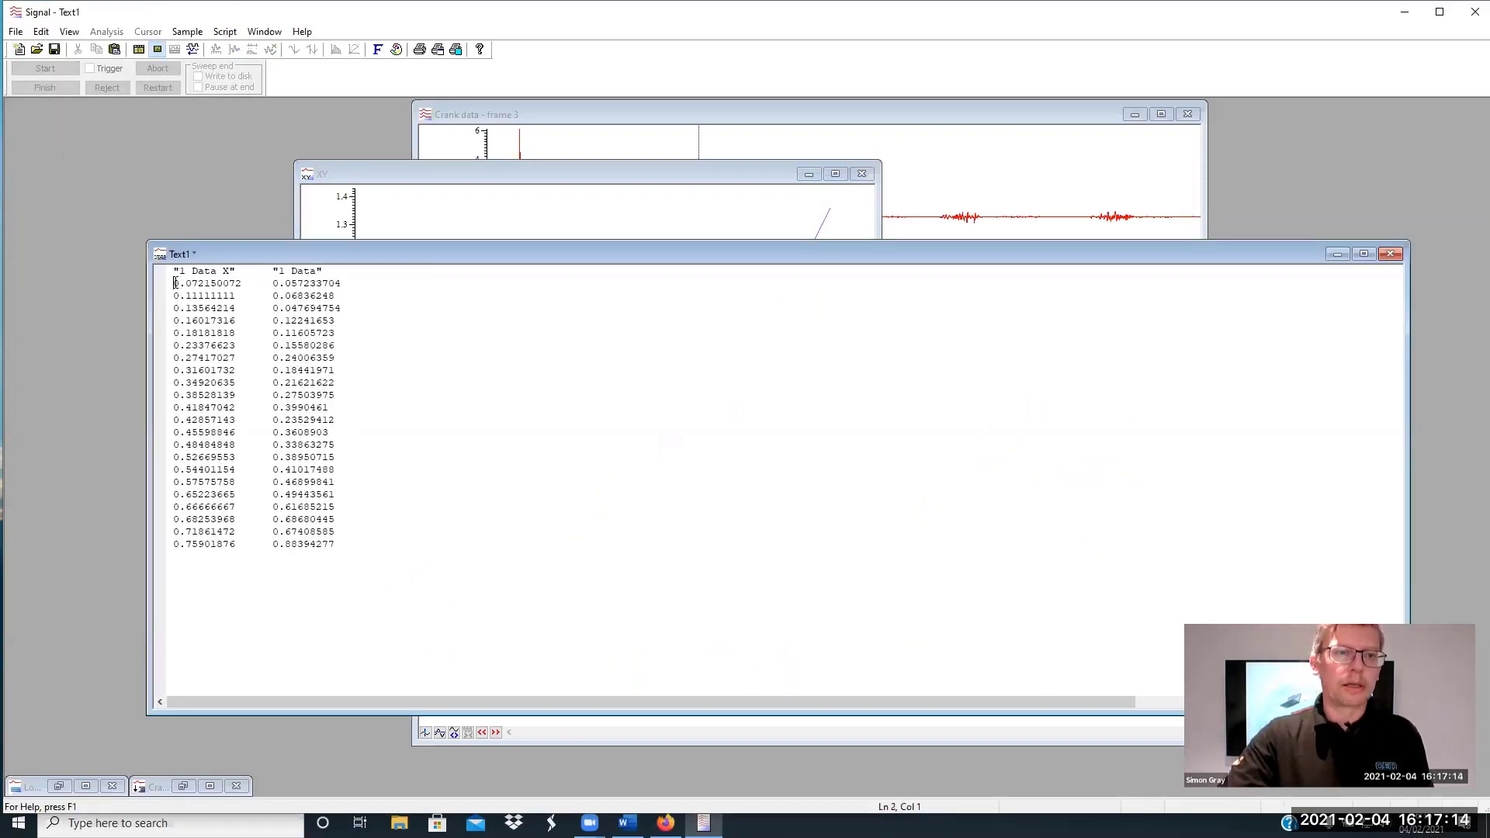
Highlight the first row's data value, and close both the text document without saving and the XY plot
{"action": "left_click_drag", "start_coordinate": [175, 284], "coordinate": [343, 280]}
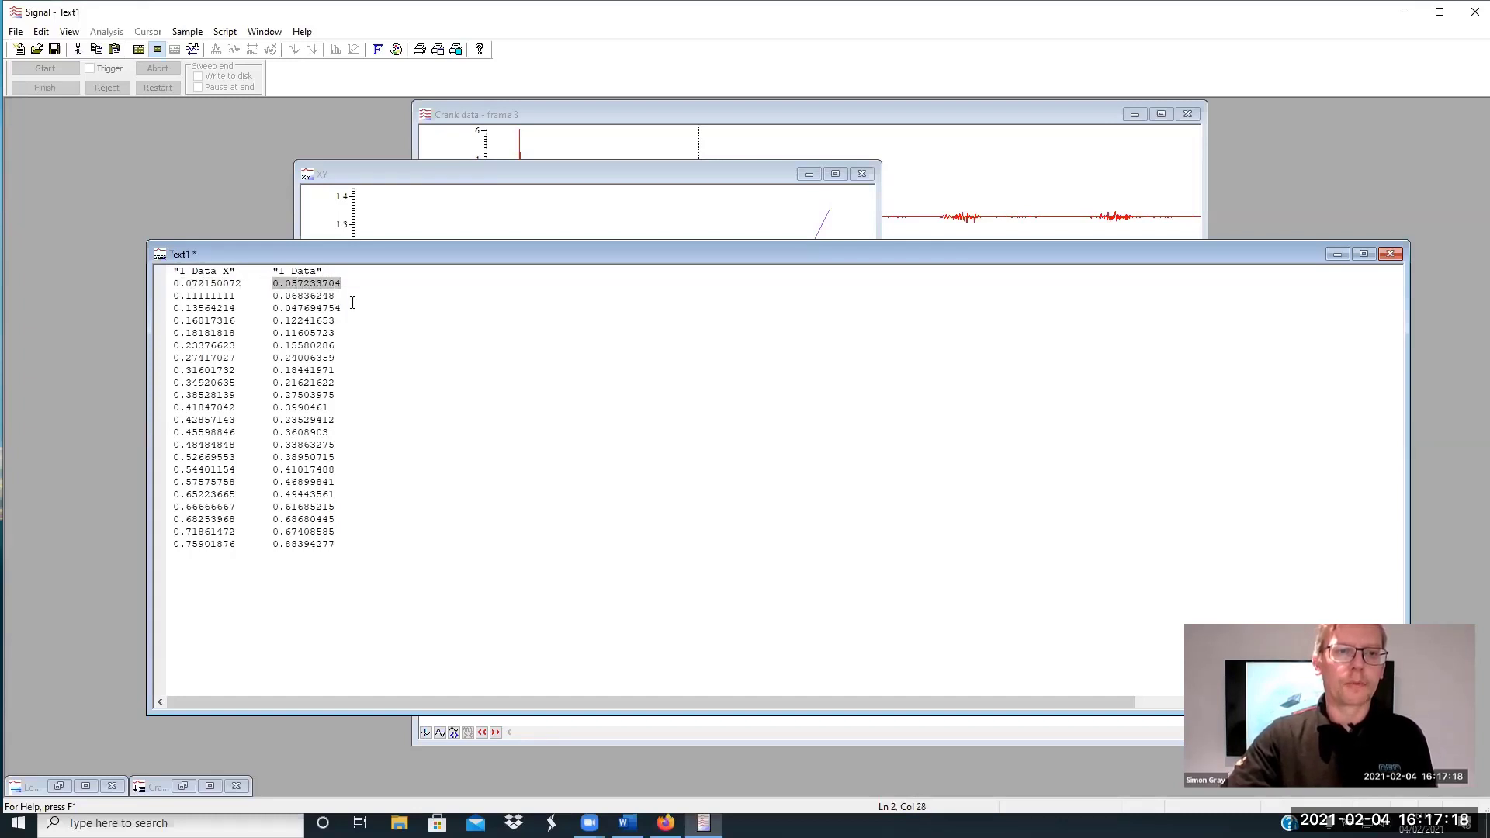
{"action": "left_click", "coordinate": [1390, 254]}
{"action": "left_click", "coordinate": [752, 450]}
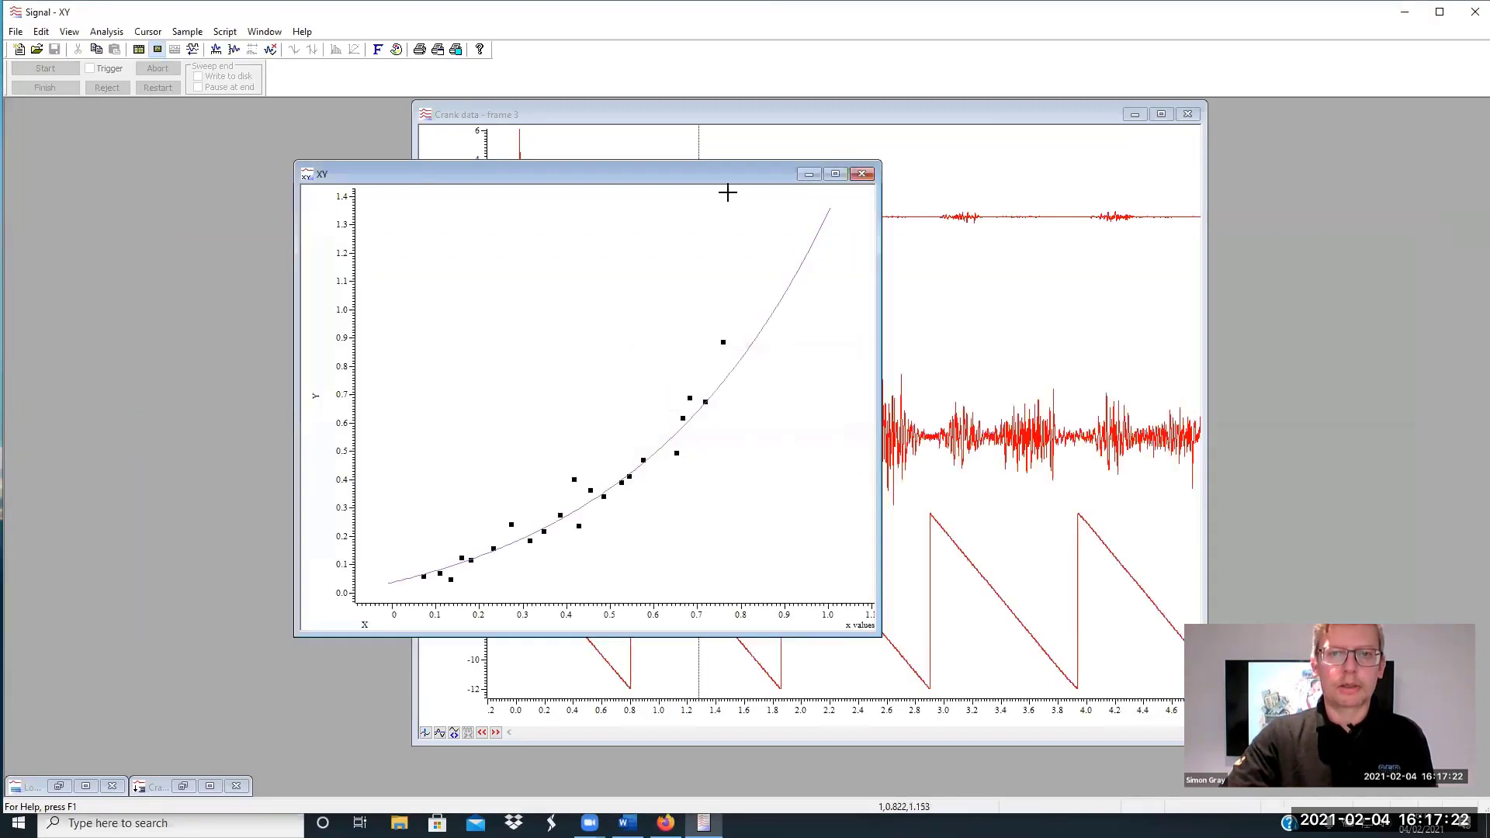
{"action": "left_click", "coordinate": [861, 174]}
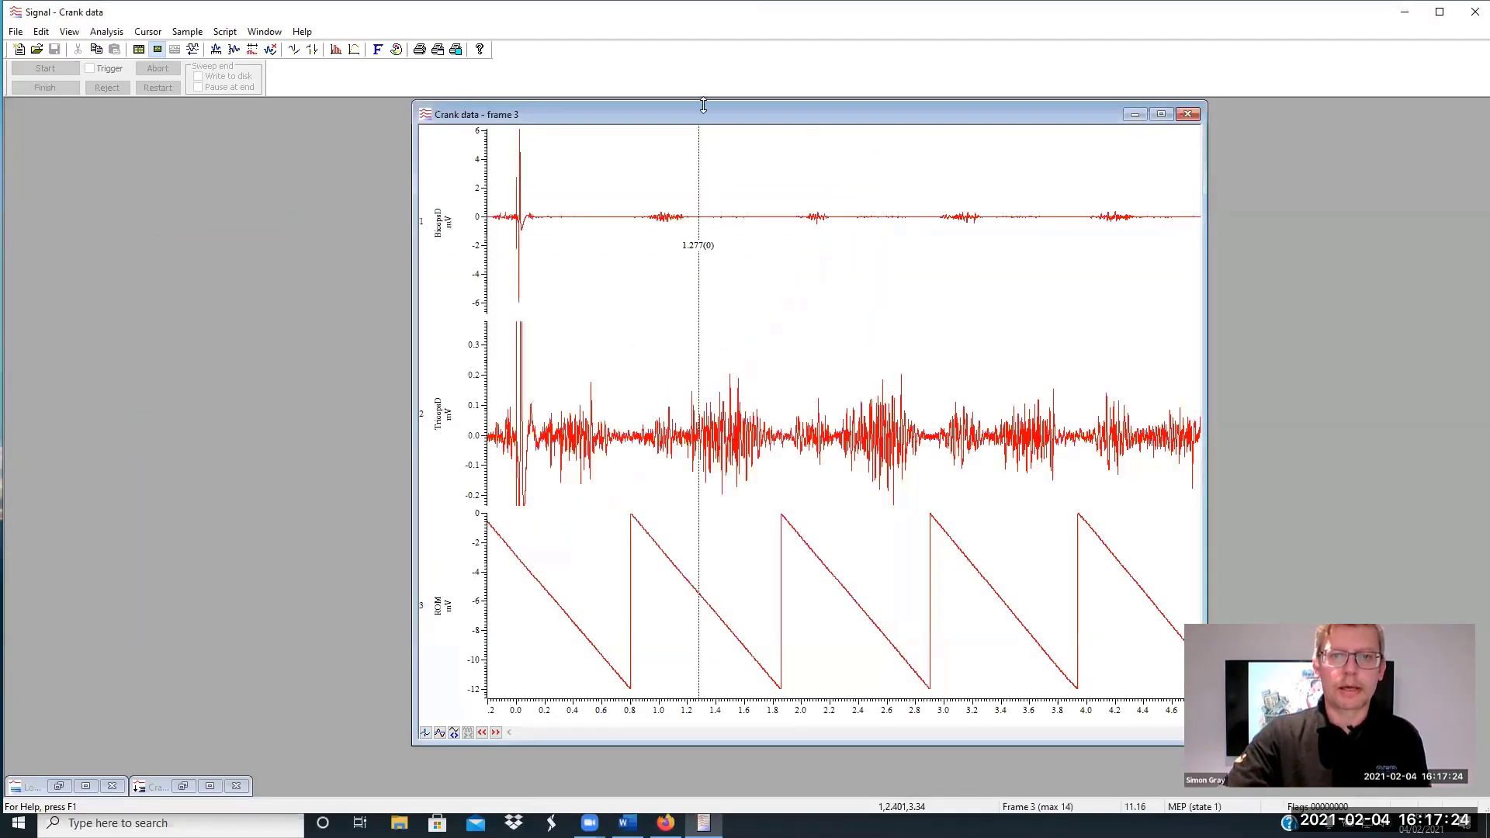
Page forward through the Crank data frames, back to frame 1, and forward again to frame 5
{"action": "left_click", "coordinate": [15, 32]}
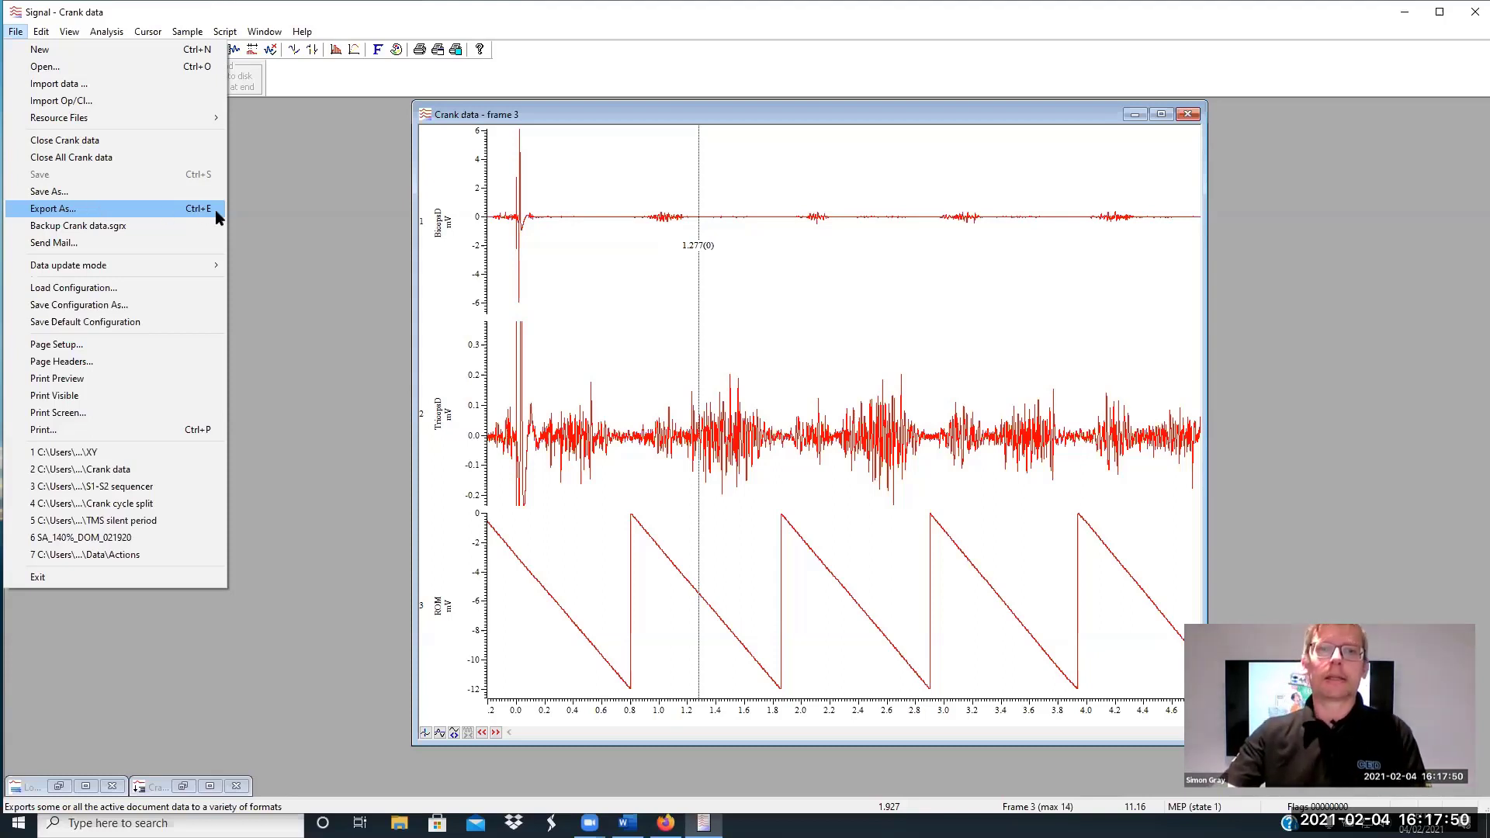
{"action": "left_click", "coordinate": [588, 102]}
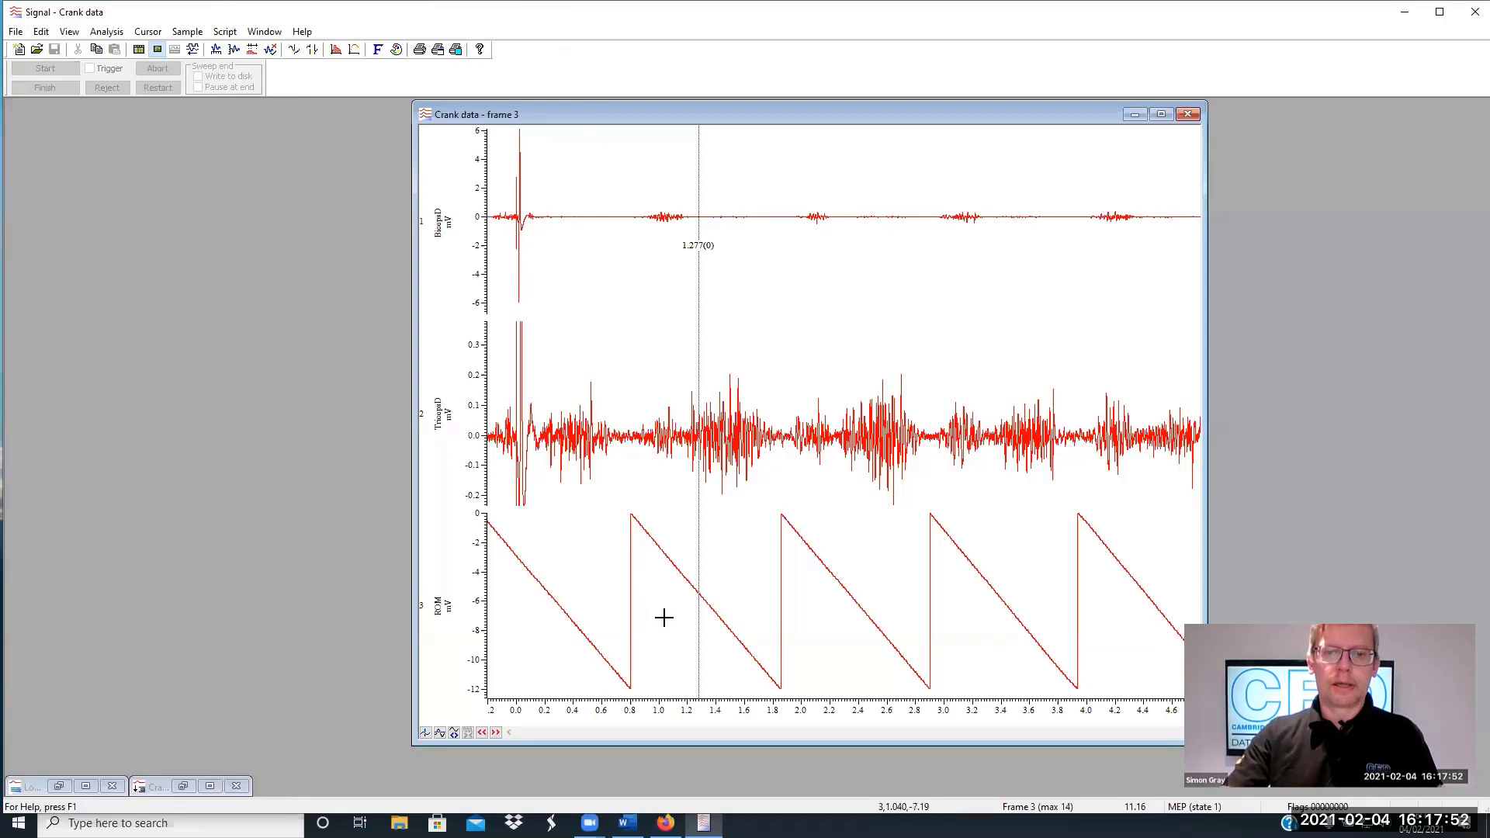
{"action": "key", "text": "Page_Up"}
{"action": "key", "text": "Page_Up"}
{"action": "key", "text": "Page_Up"}
{"action": "key", "text": "Page_Up"}
{"action": "key", "text": "Page_Up"}
{"action": "key", "text": "Page_Up"}
{"action": "key", "text": "Page_Up"}
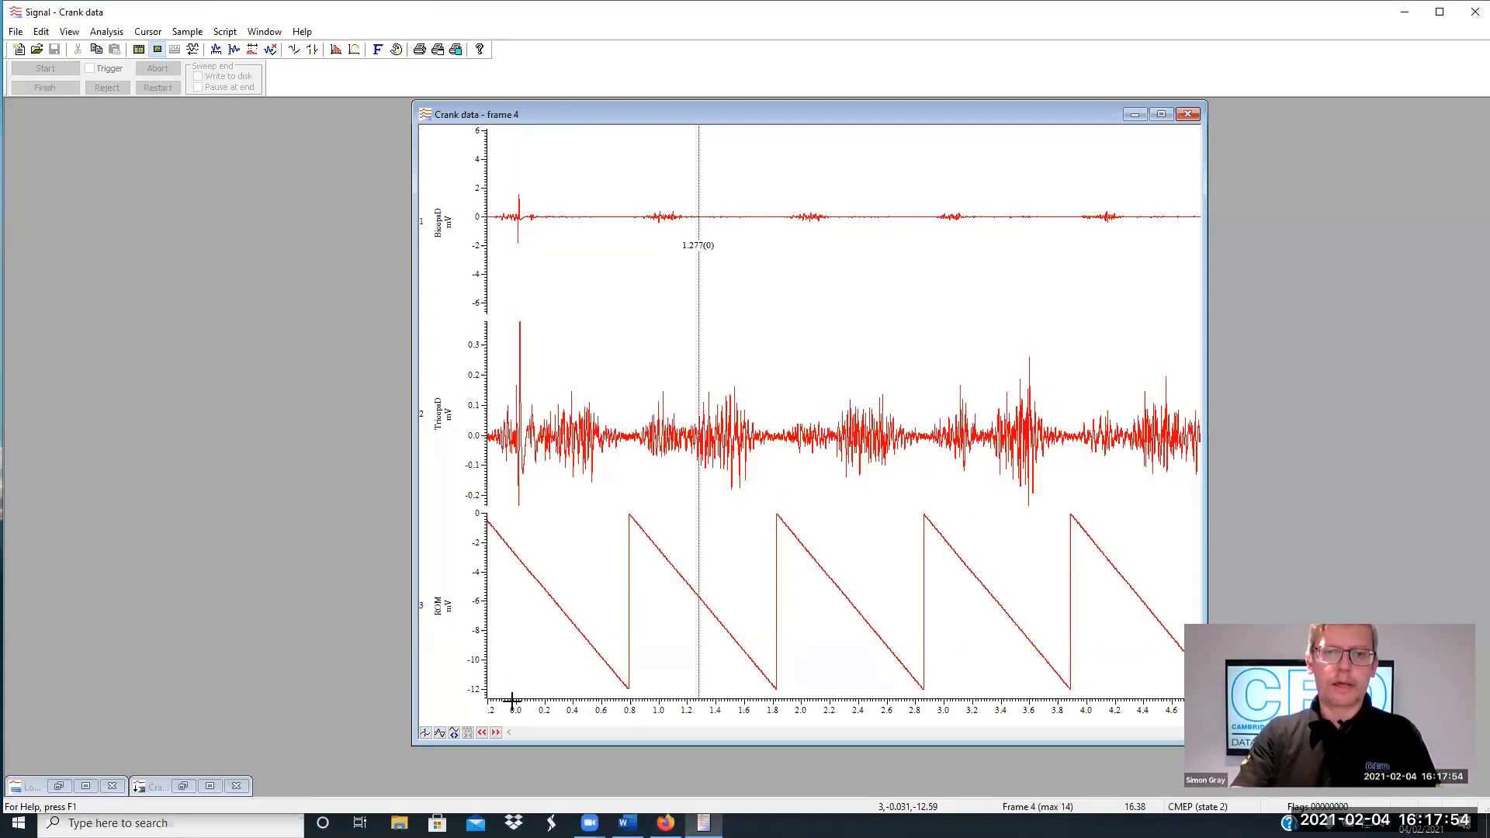
{"action": "key", "text": "Page_Up"}
{"action": "key", "text": "Page_Up"}
{"action": "key", "text": "Page_Up"}
{"action": "key", "text": "Page_Up"}
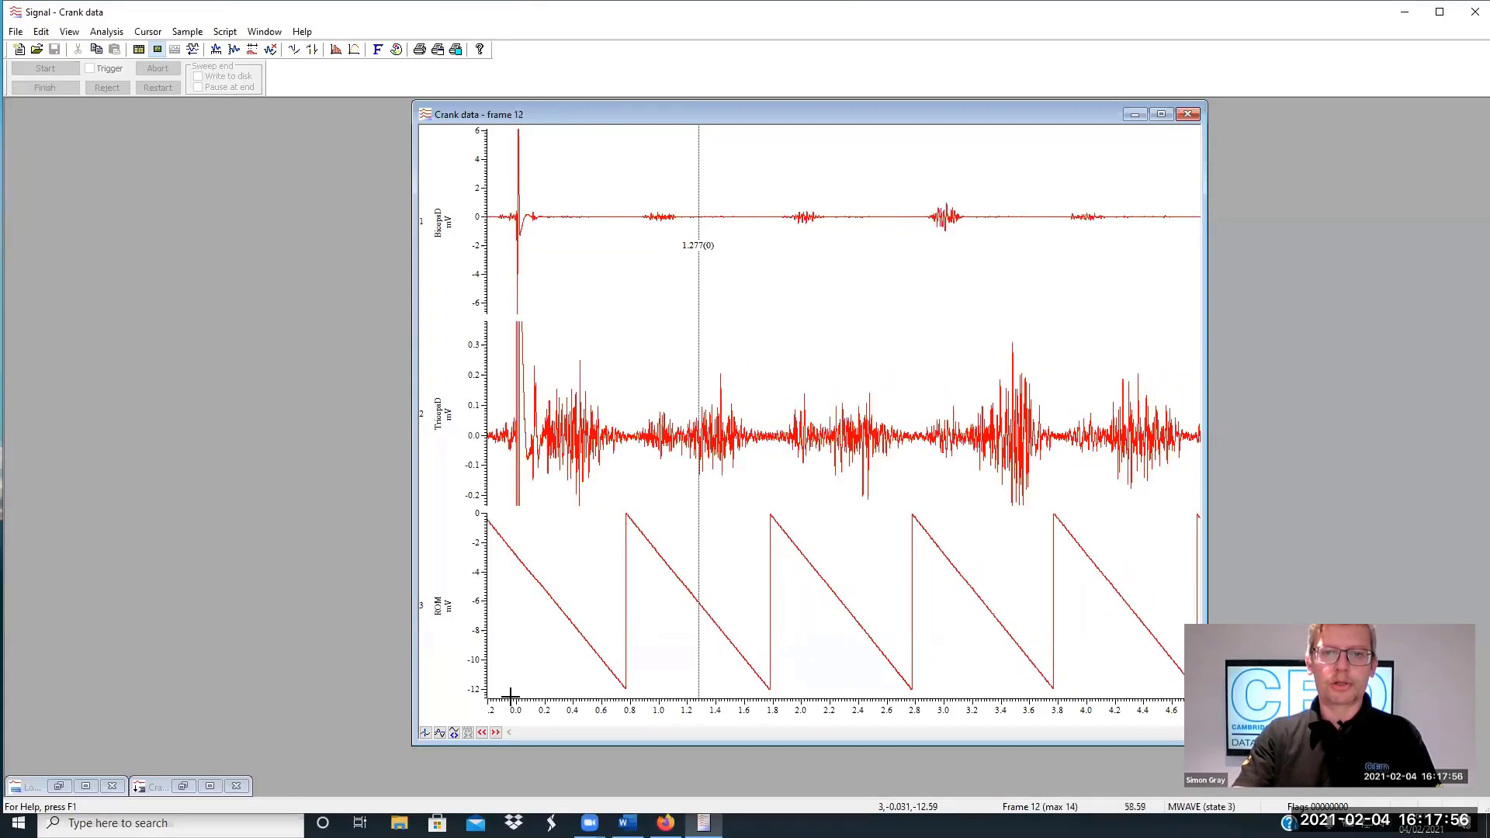
{"action": "key", "text": "Page_Down"}
{"action": "key", "text": "Page_Down"}
{"action": "key", "text": "Page_Down"}
{"action": "key", "text": "Page_Down"}
{"action": "key", "text": "Page_Down"}
{"action": "key", "text": "Page_Down"}
{"action": "key", "text": "Page_Down"}
{"action": "key", "text": "Page_Down"}
{"action": "key", "text": "Page_Down"}
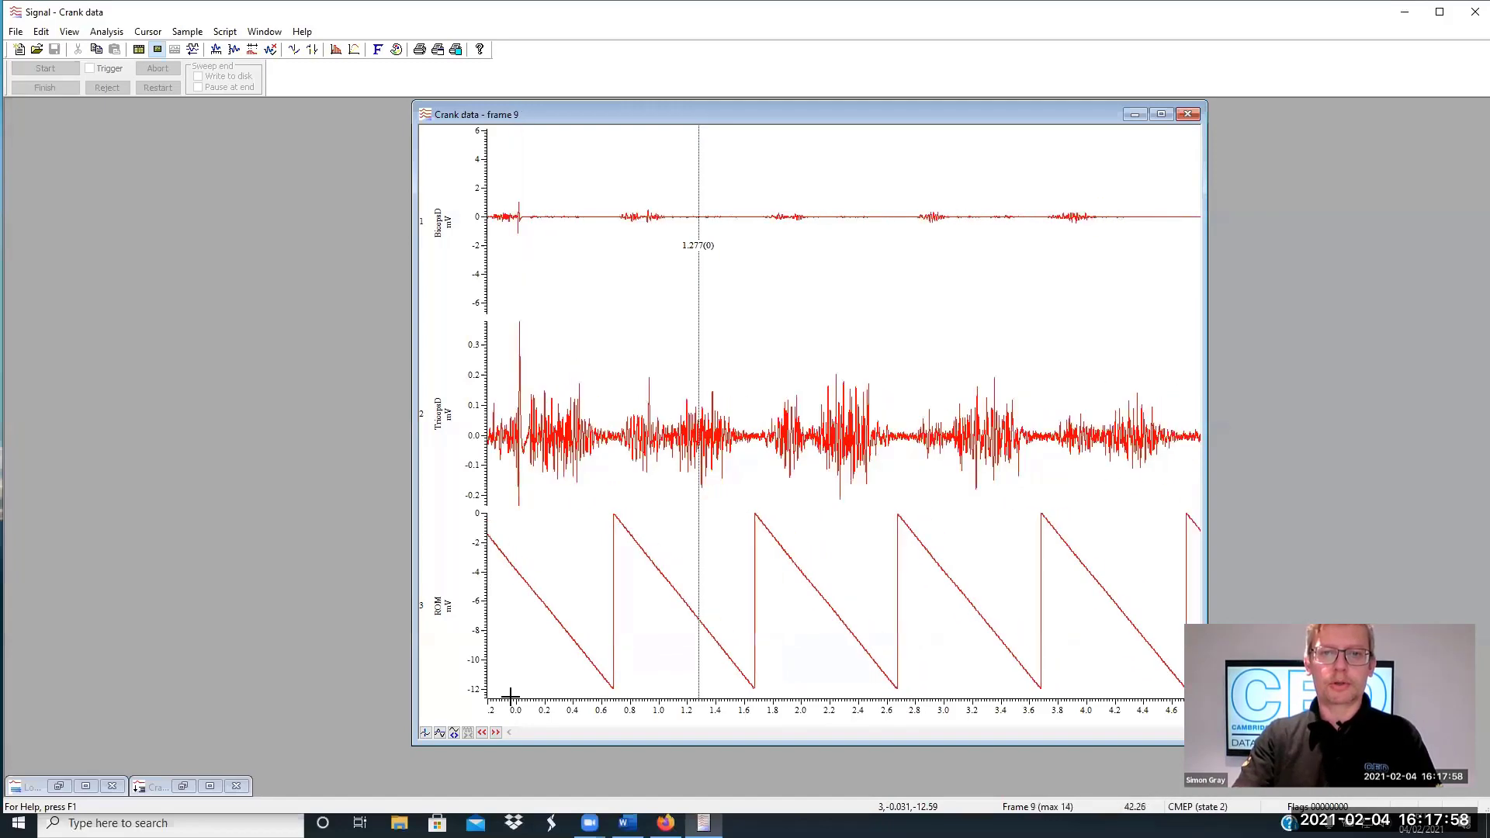
{"action": "key", "text": "Page_Down"}
{"action": "key", "text": "Page_Down"}
{"action": "key", "text": "Page_Down"}
{"action": "key", "text": "Page_Down"}
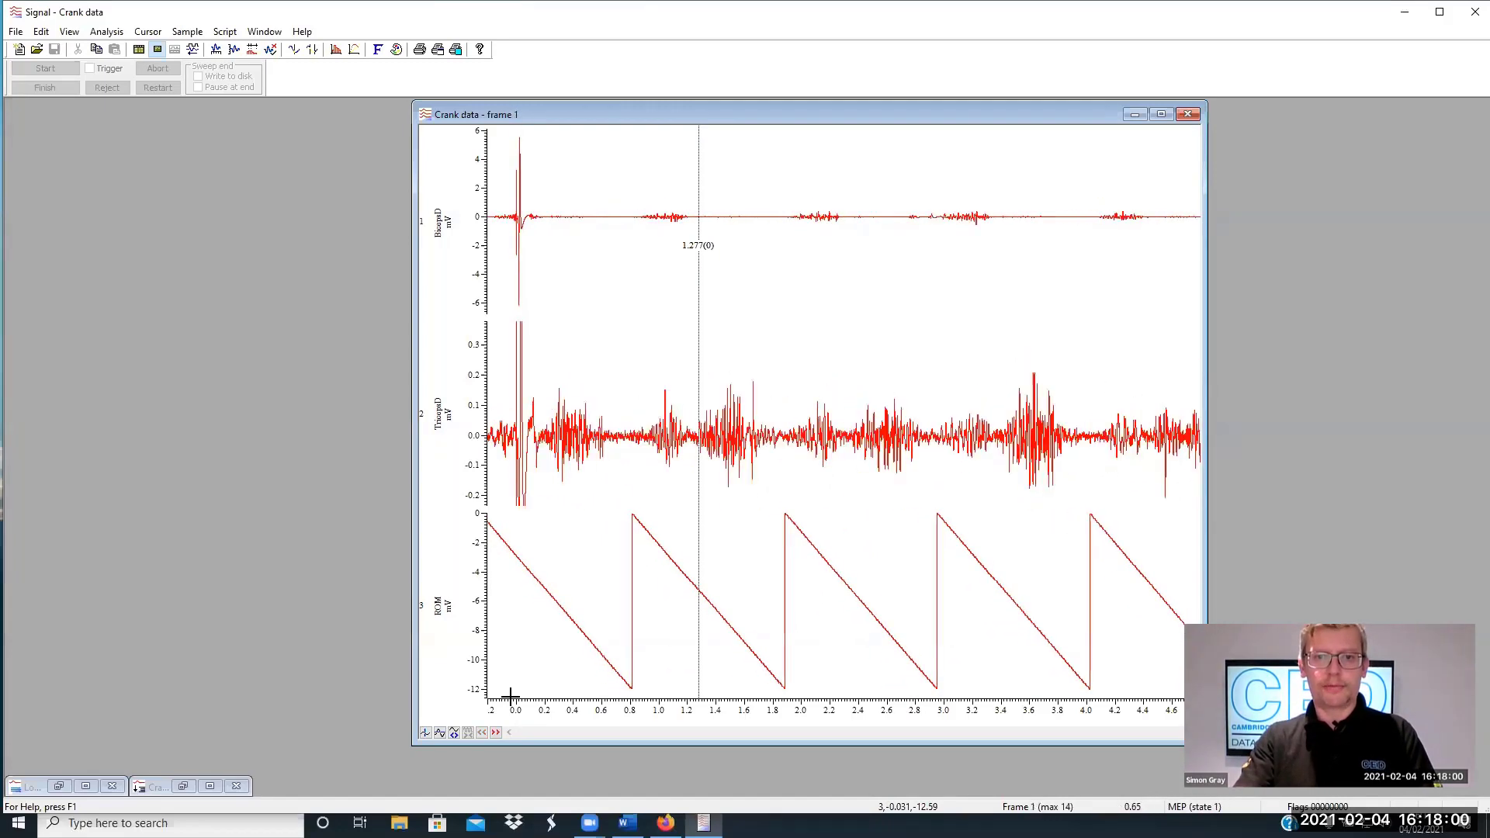
{"action": "key", "text": "Page_Up"}
{"action": "key", "text": "Page_Up"}
{"action": "key", "text": "Page_Up"}
{"action": "key", "text": "Page_Up"}
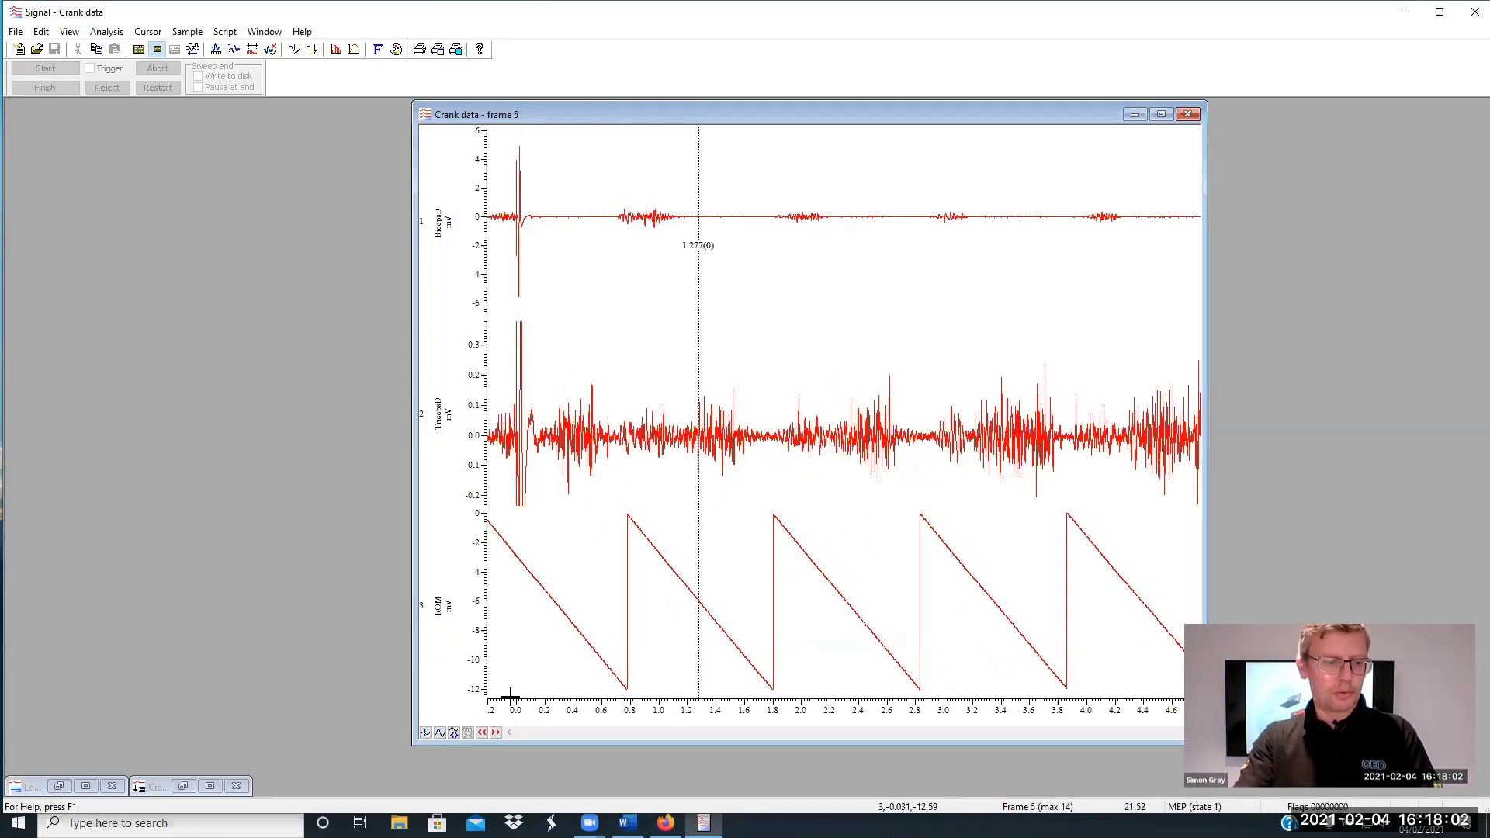
Tag frame 5 of the Crank data and page back and forth through the neighbouring frames, ending on frame 6
{"action": "key", "text": "ctrl+t"}
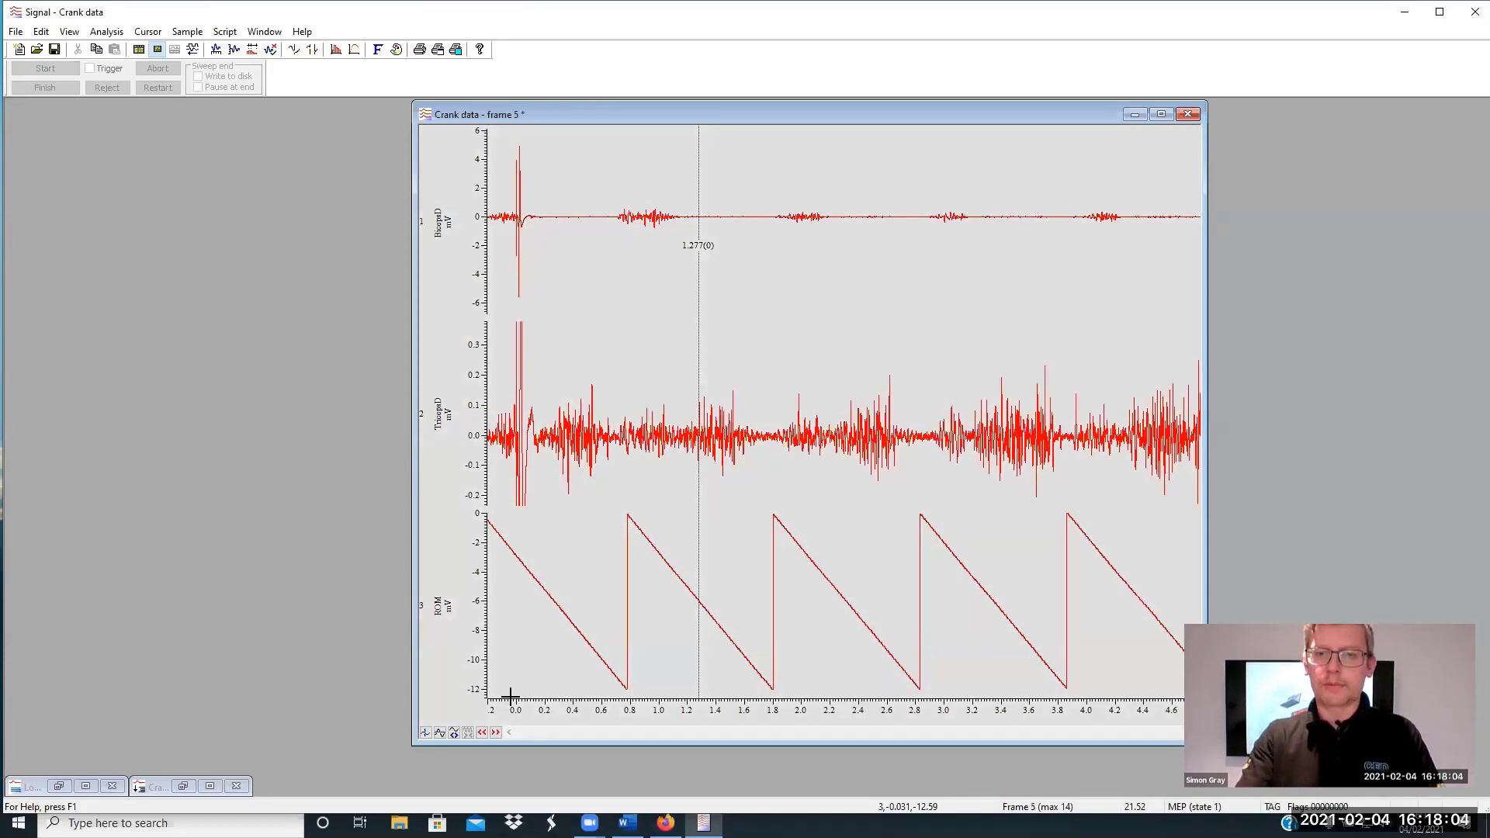
{"action": "key", "text": "Page_Up"}
{"action": "key", "text": "Page_Down"}
{"action": "key", "text": "Page_Down"}
{"action": "key", "text": "Page_Up"}
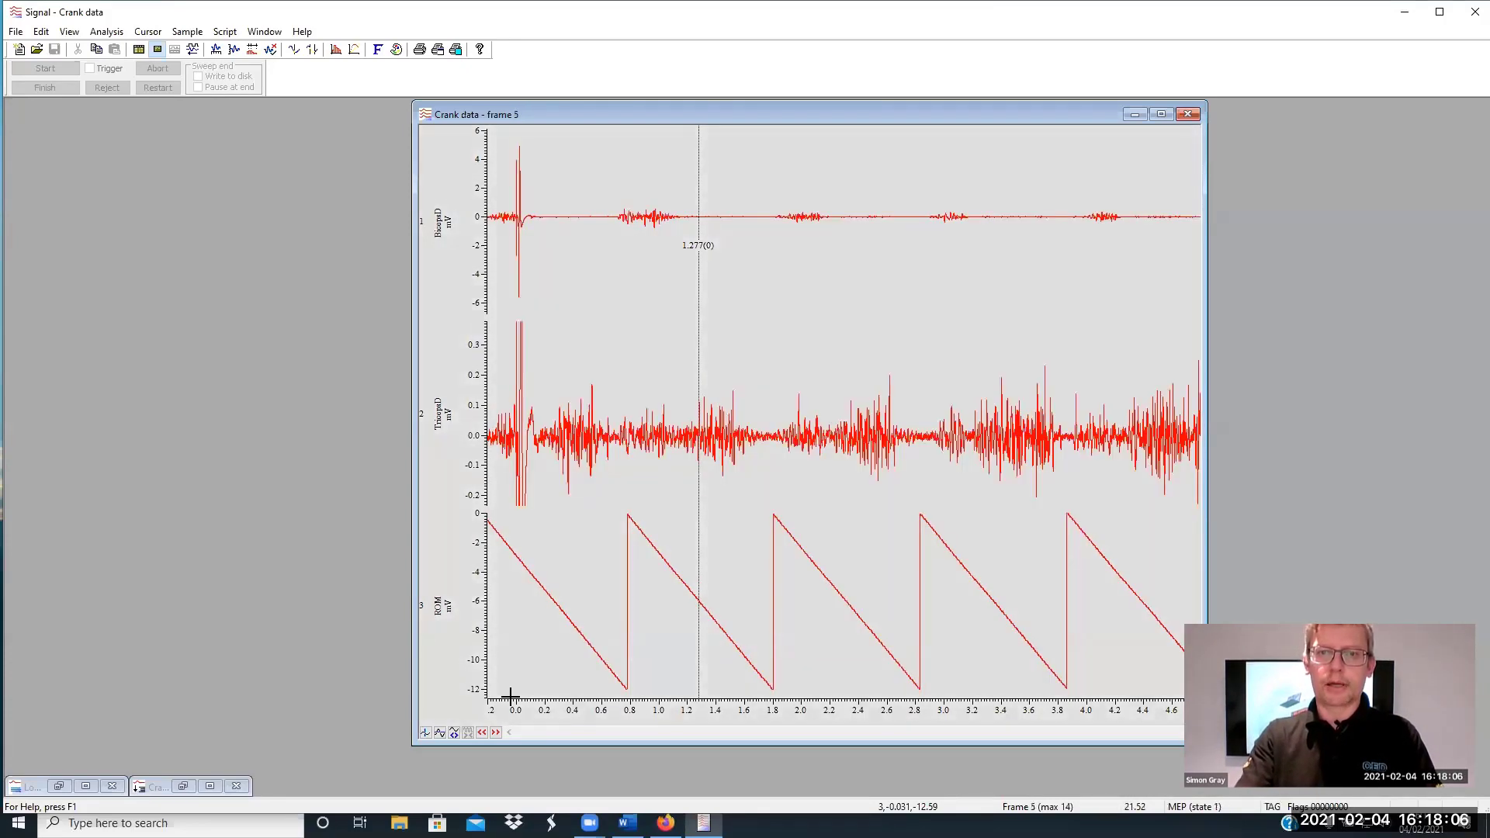
{"action": "key", "text": "Page_Up"}
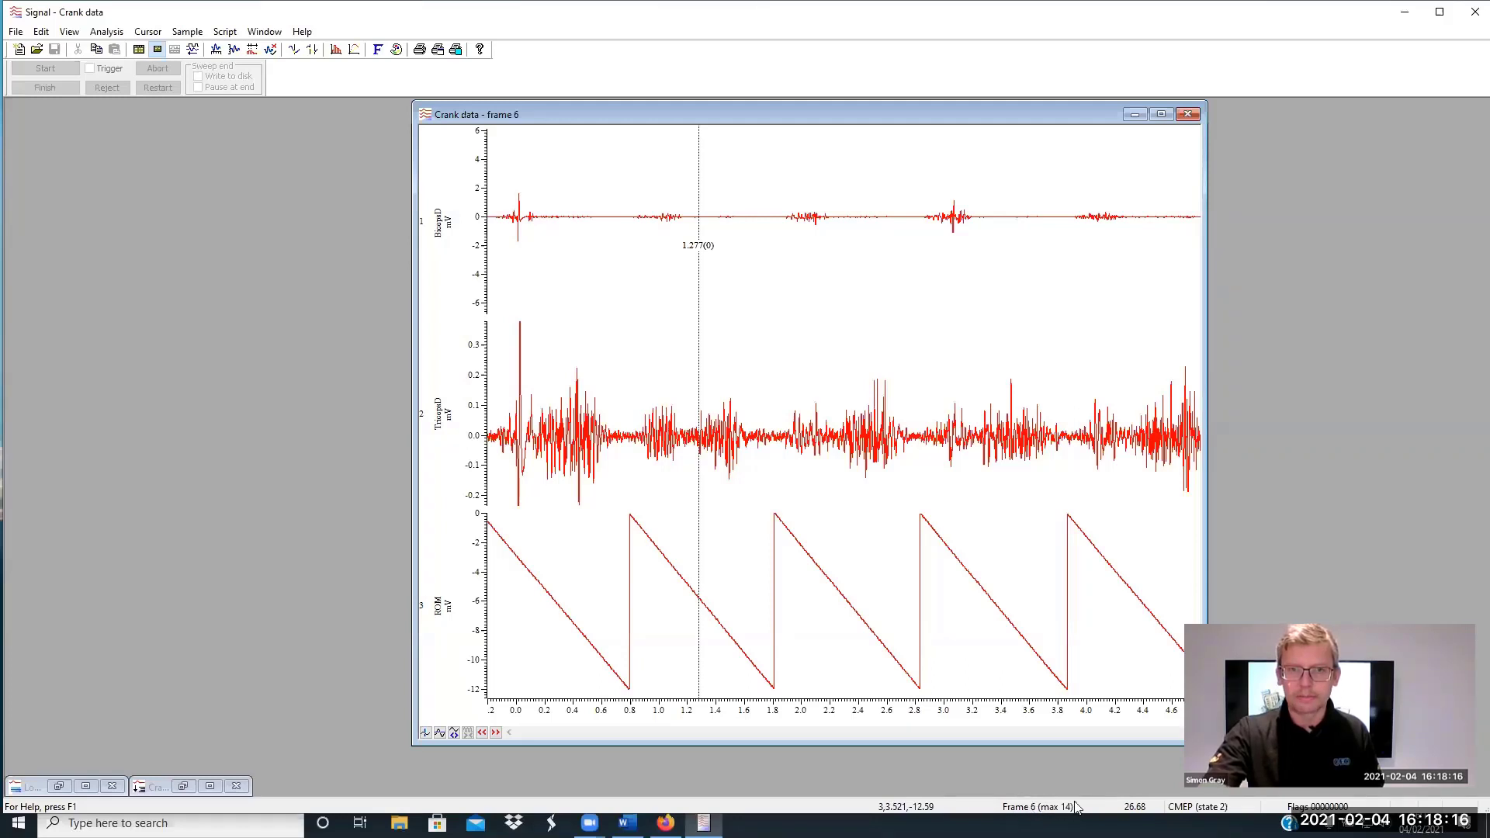
Export all channels of the Crank data's un-tagged frames, over the full time range, to a data file named test
{"action": "left_click", "coordinate": [15, 32]}
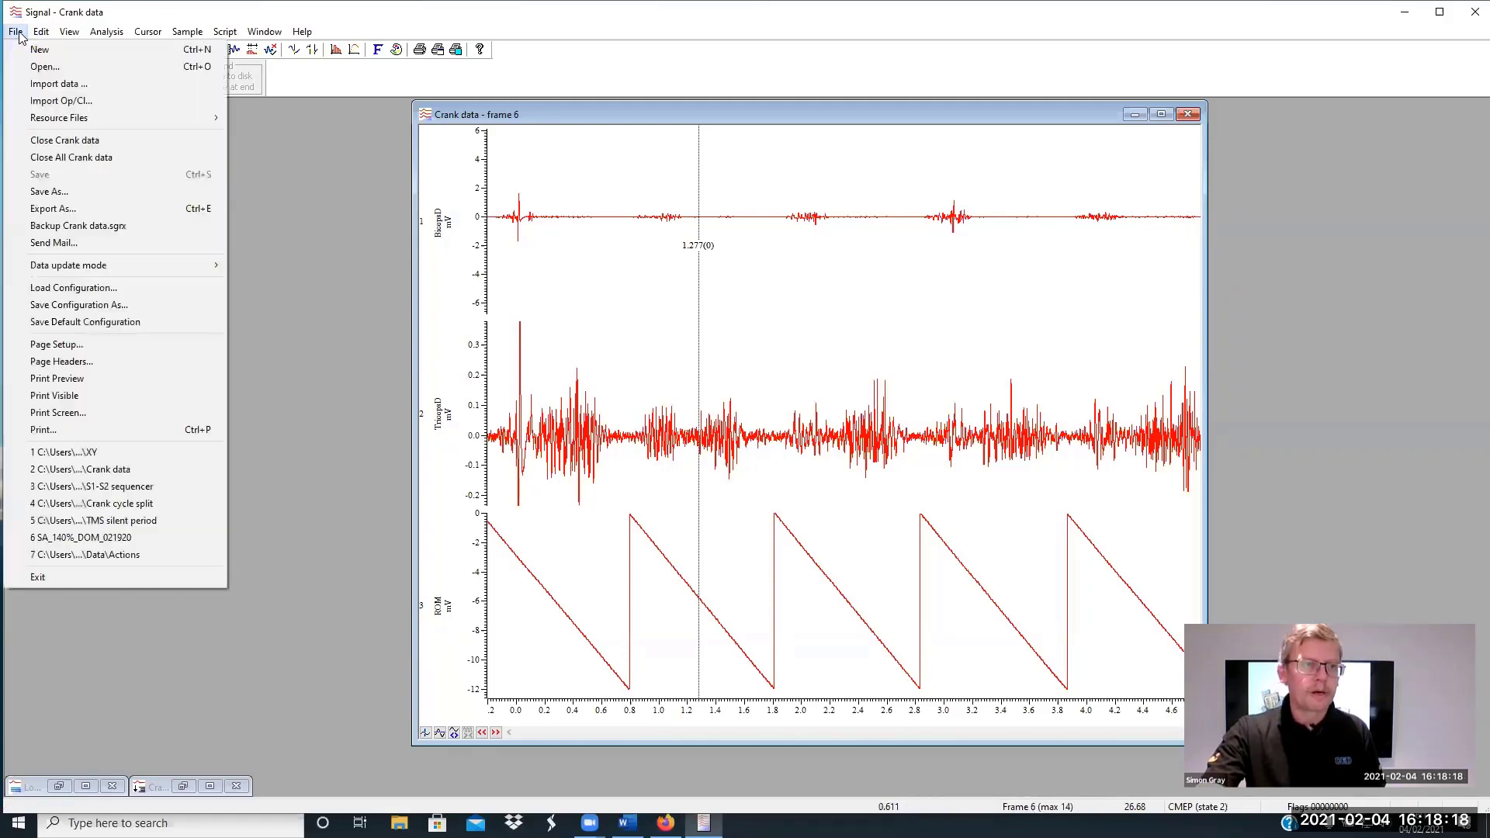
{"action": "left_click", "coordinate": [68, 208]}
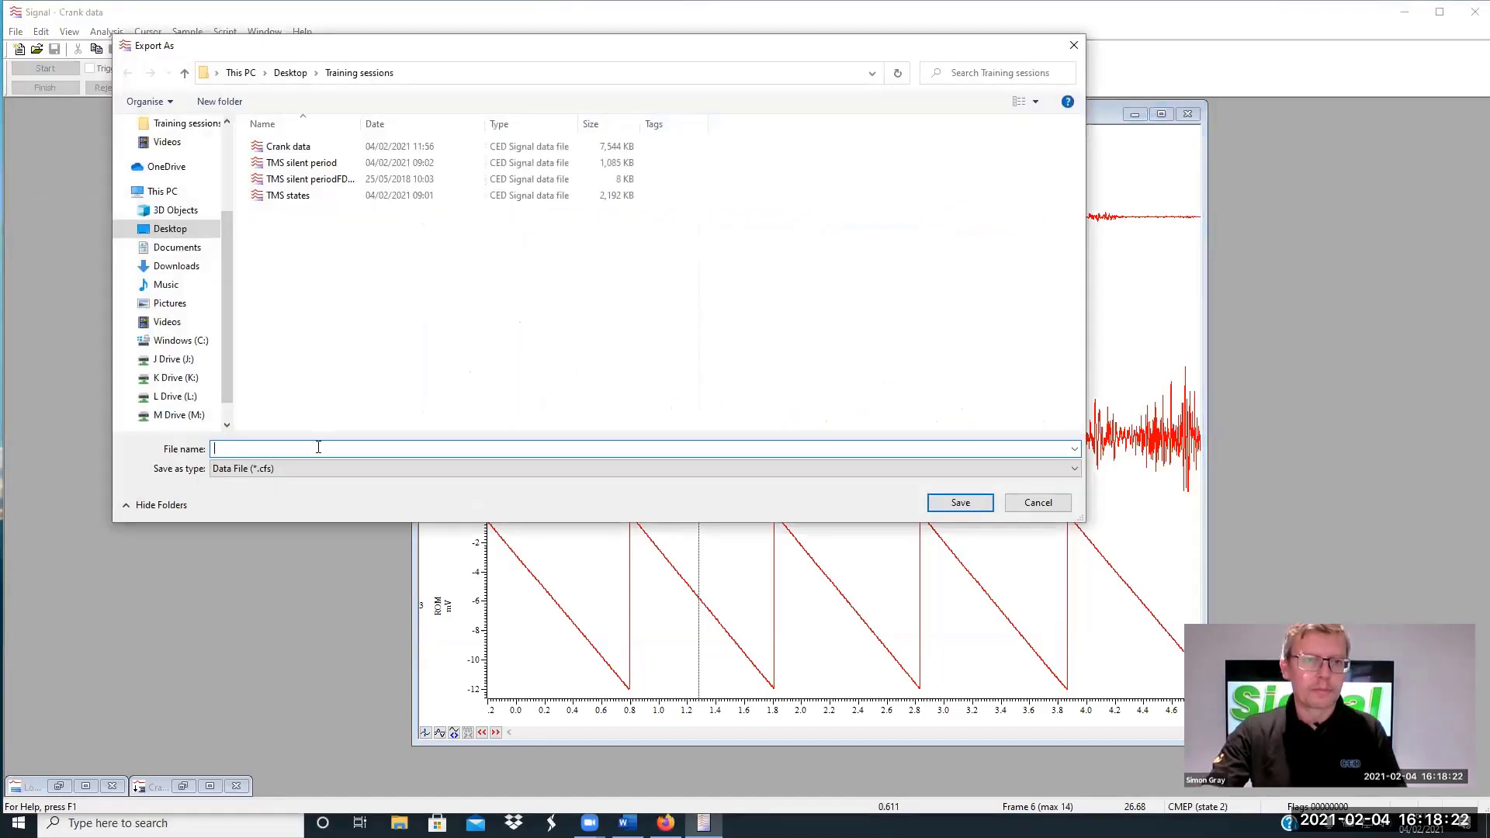
{"action": "type", "text": "test"}
{"action": "left_click", "coordinate": [456, 392]}
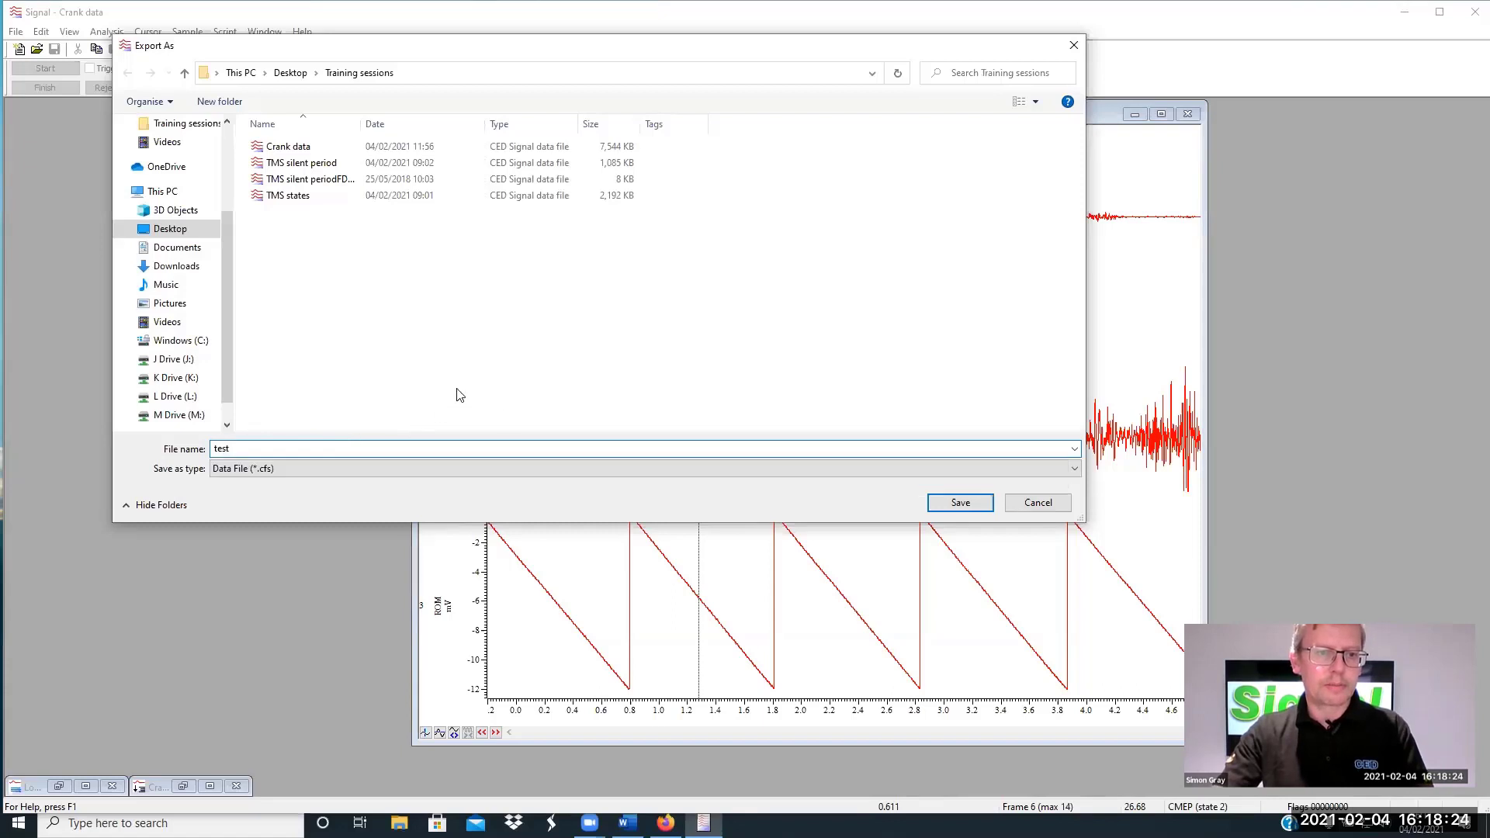
{"action": "left_click", "coordinate": [961, 501]}
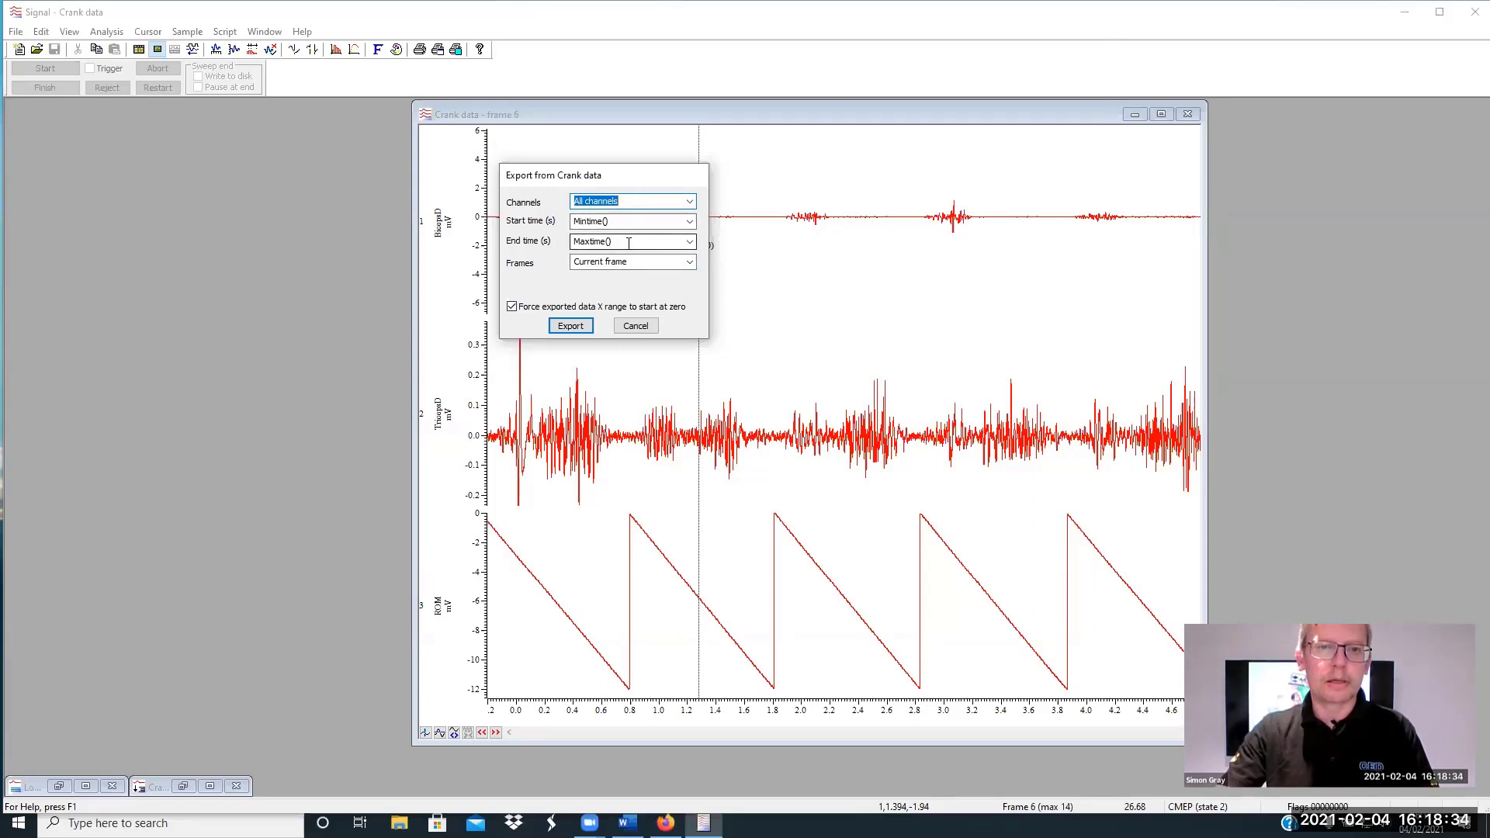
{"action": "left_click", "coordinate": [690, 262]}
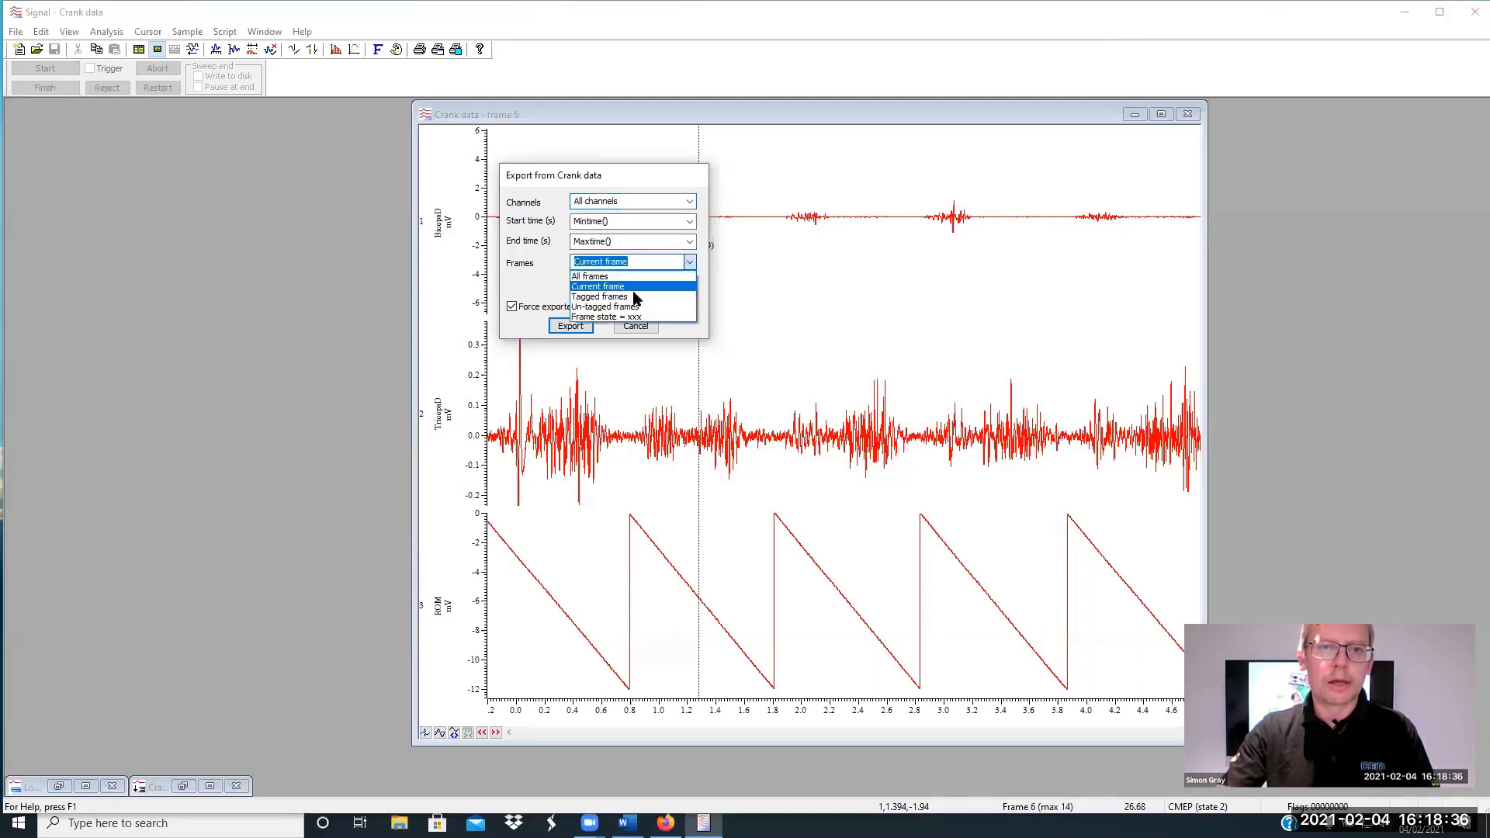
{"action": "left_click", "coordinate": [658, 310]}
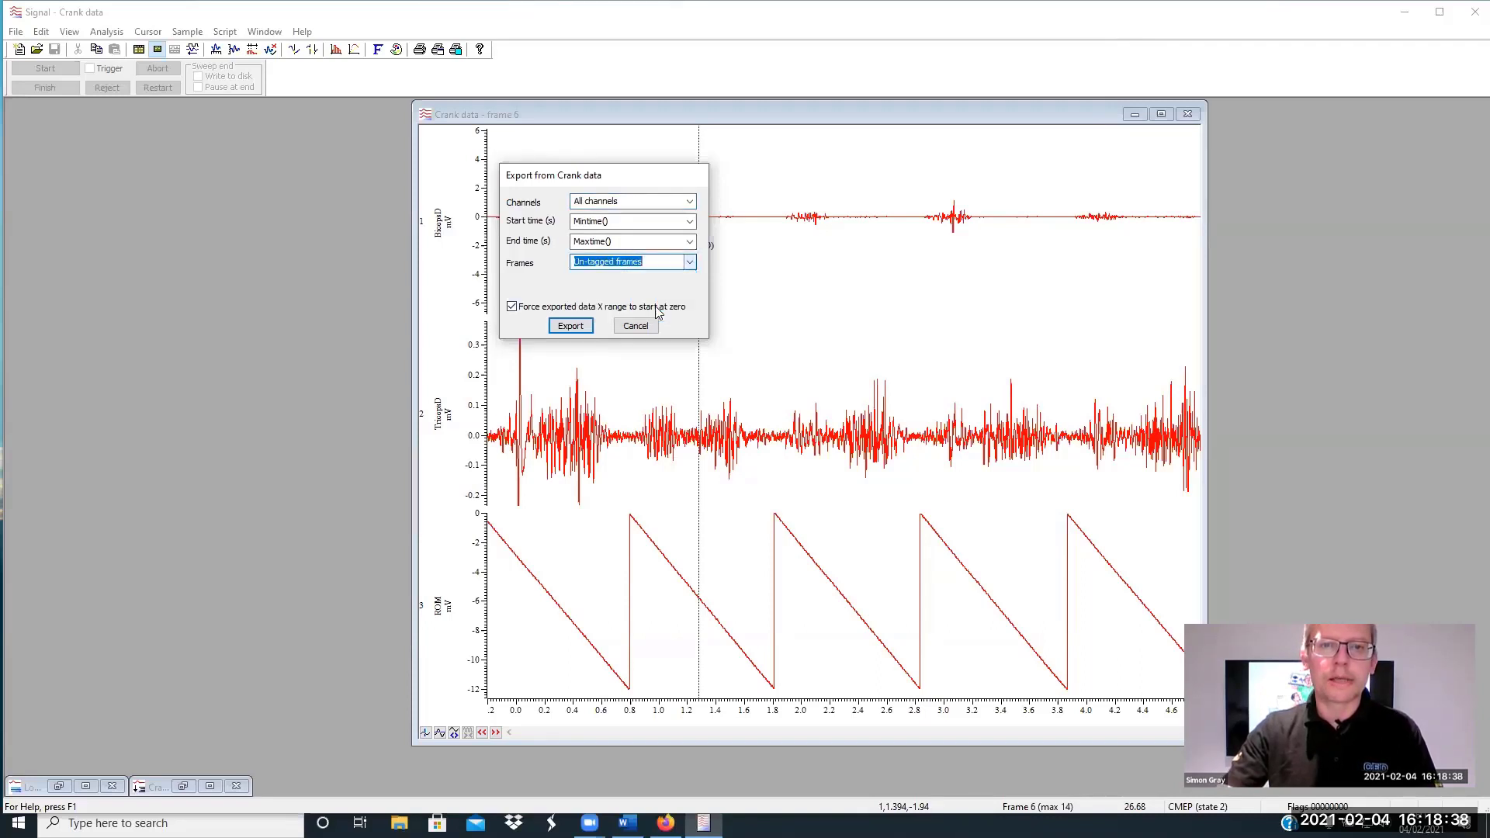
{"action": "left_click", "coordinate": [574, 327]}
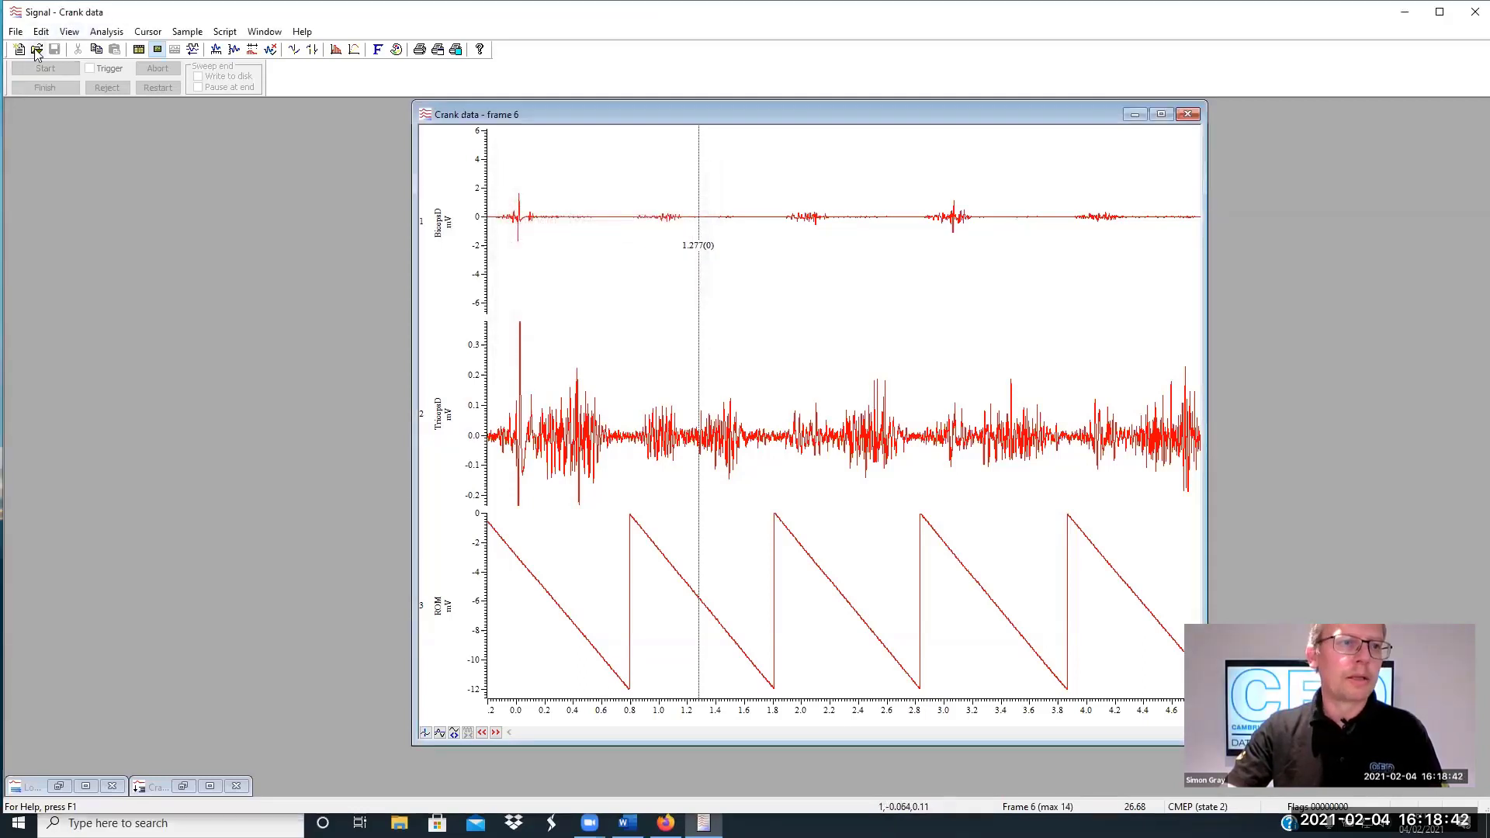
Open the exported test file from the Data Files (*.cfs) list, narrow its window and close it
{"action": "left_click", "coordinate": [37, 50]}
{"action": "left_click", "coordinate": [957, 481]}
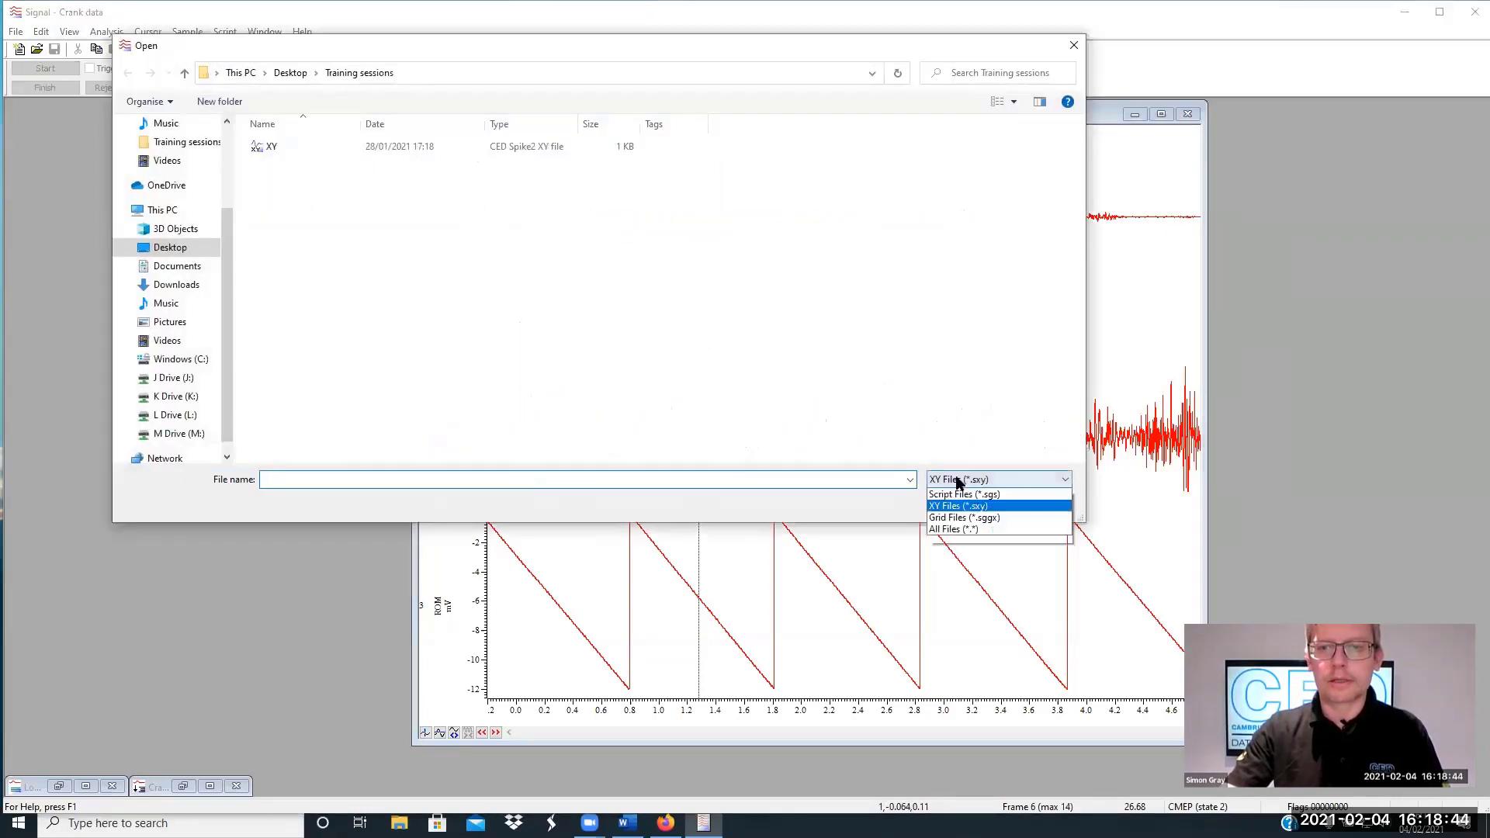
{"action": "left_click", "coordinate": [943, 504]}
{"action": "left_click", "coordinate": [957, 481]}
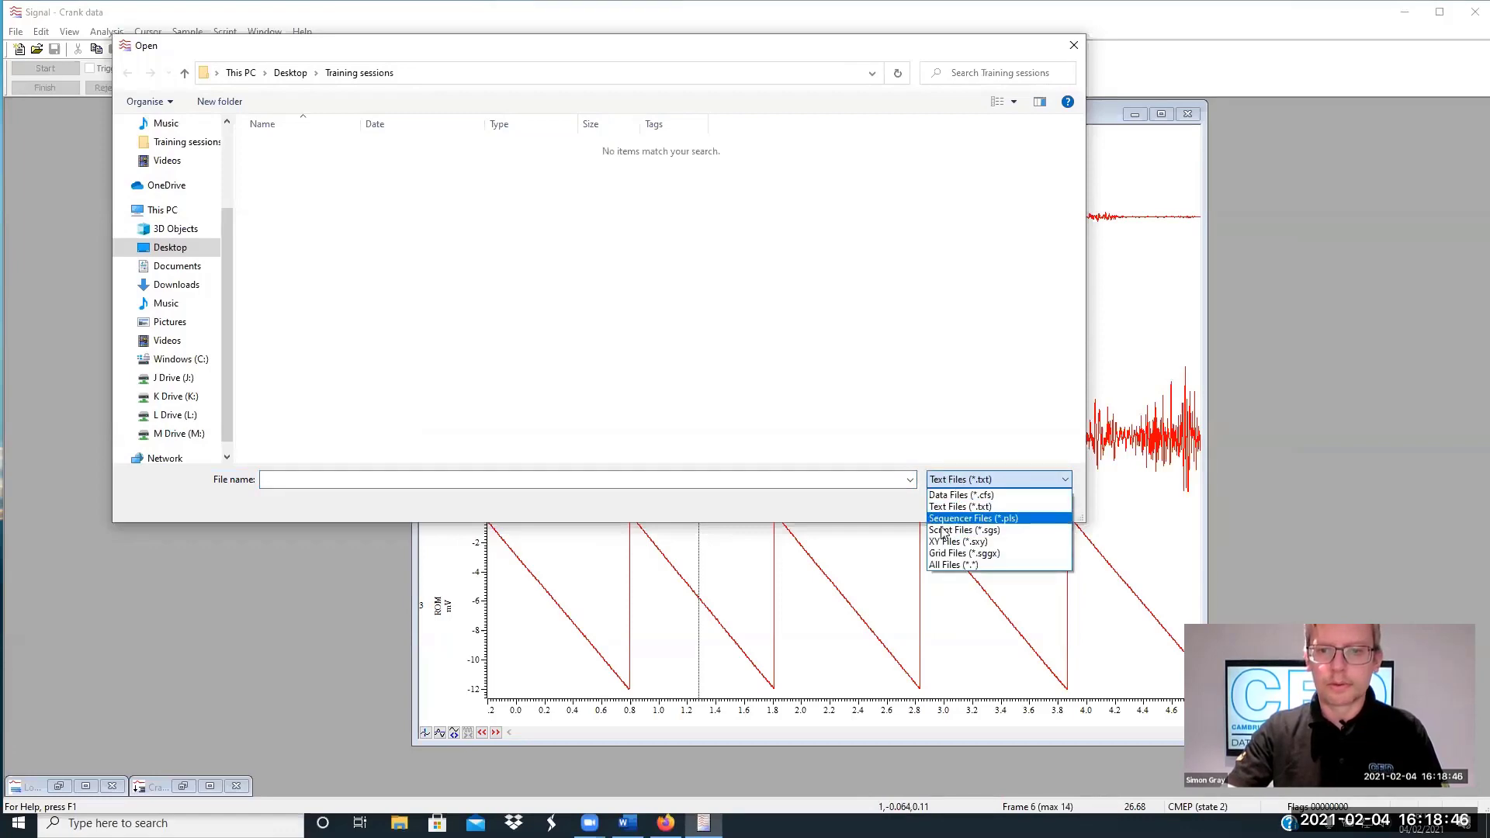
{"action": "left_click", "coordinate": [959, 493]}
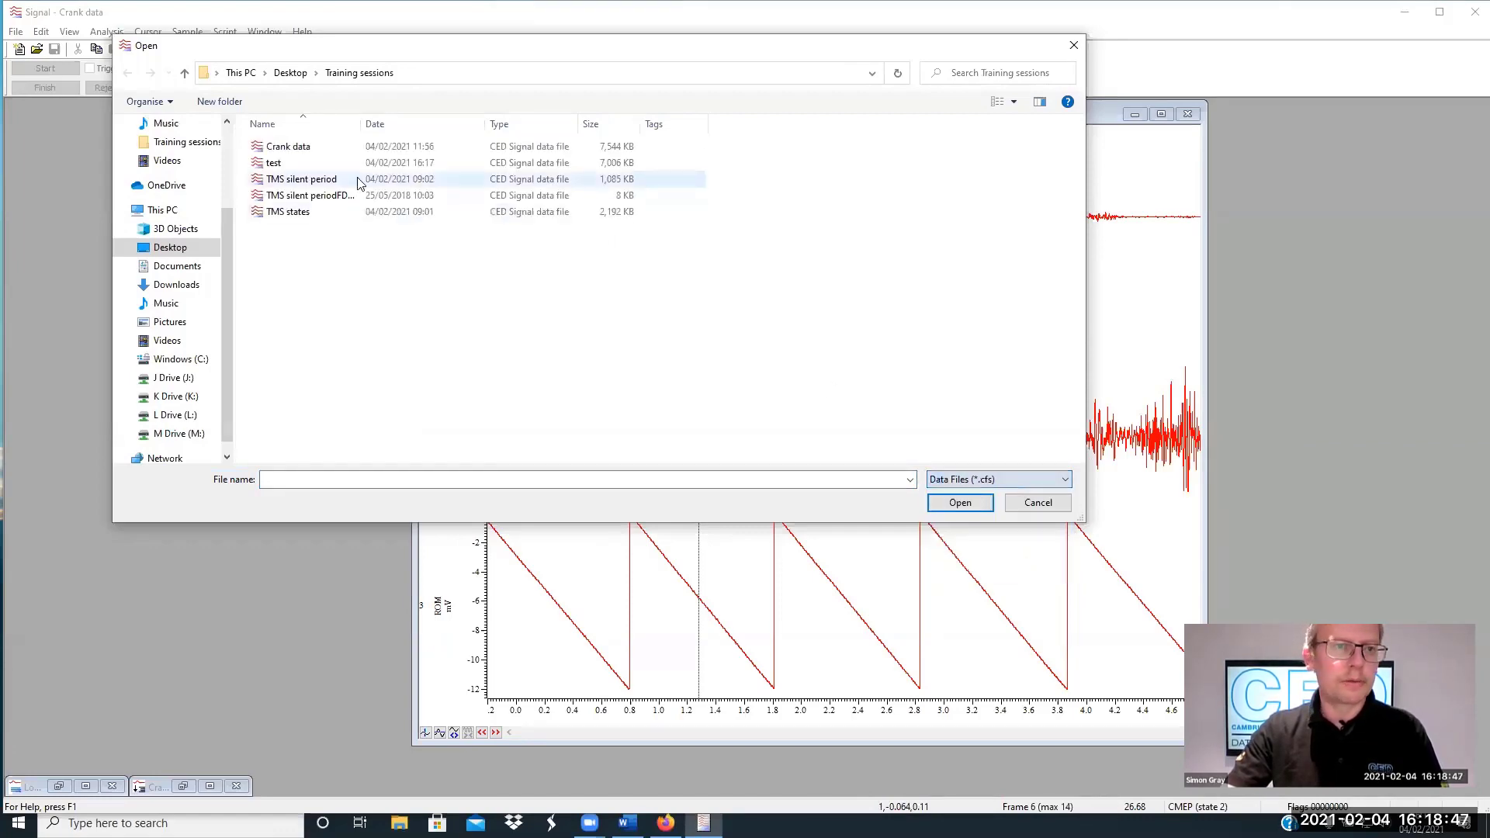
{"action": "double_click", "coordinate": [284, 163]}
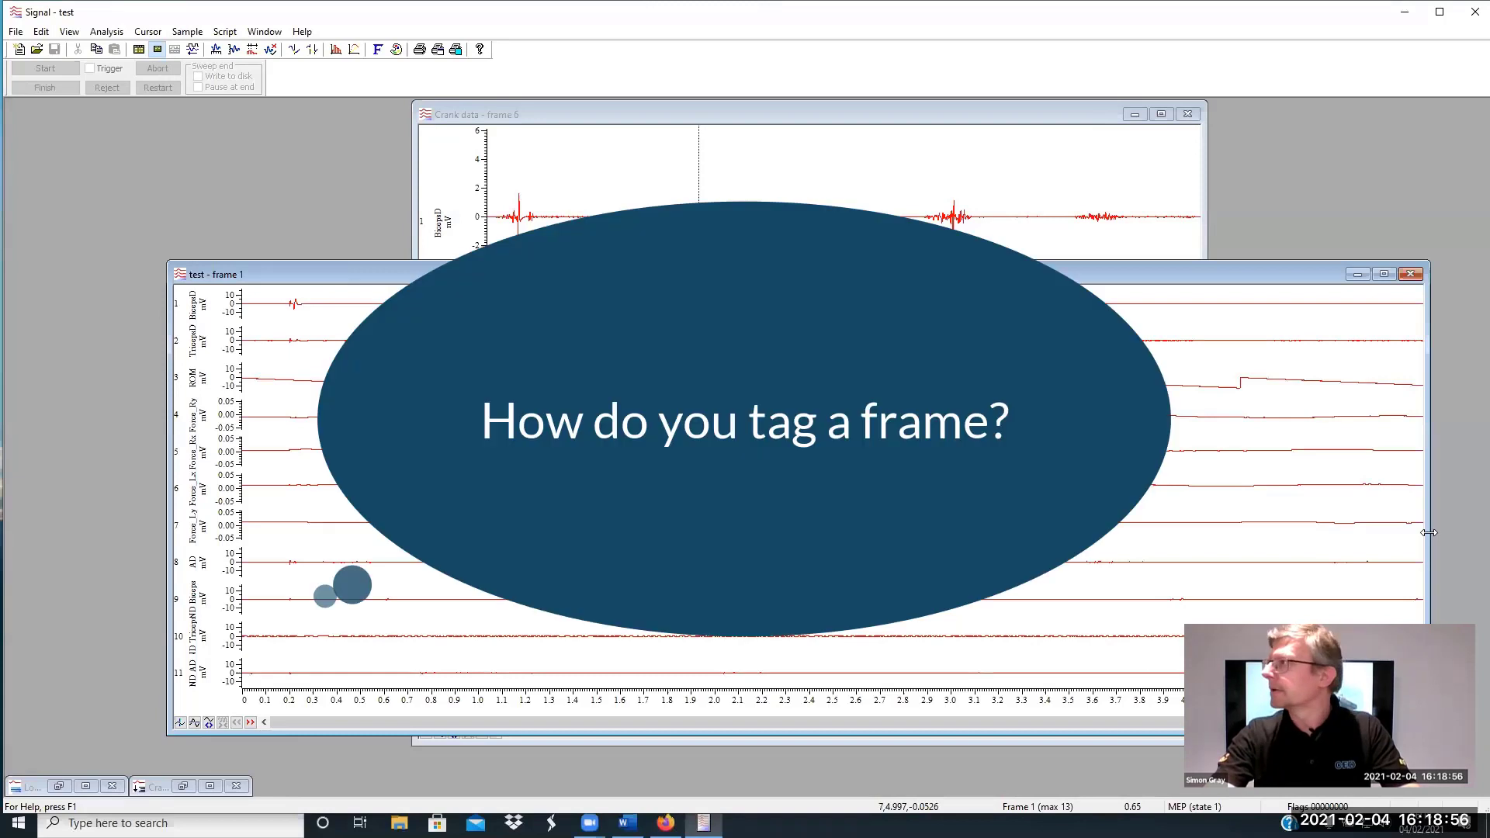
{"action": "left_click_drag", "start_coordinate": [1429, 532], "coordinate": [964, 533]}
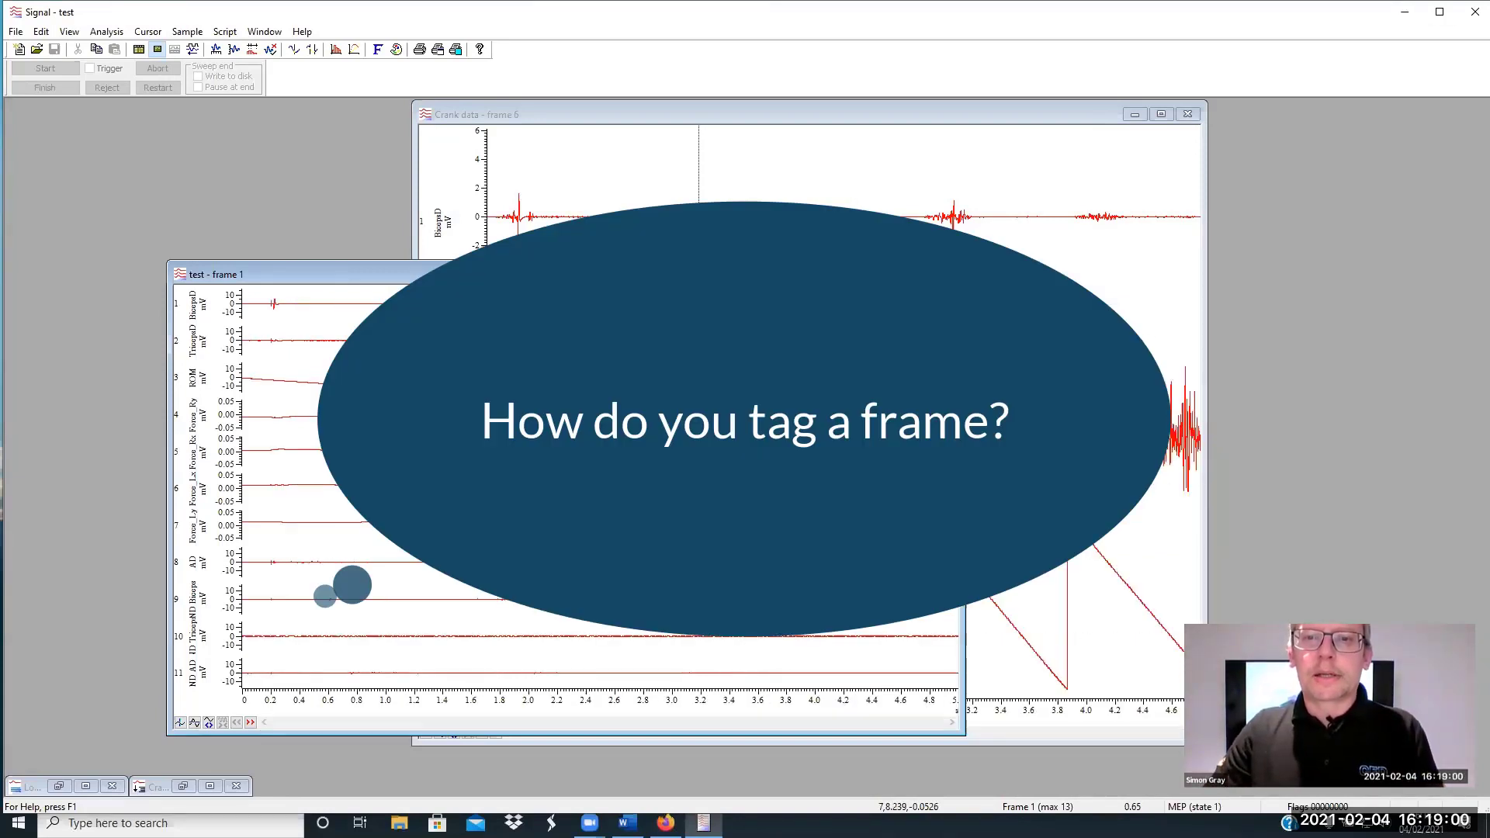
{"action": "left_click", "coordinate": [946, 274]}
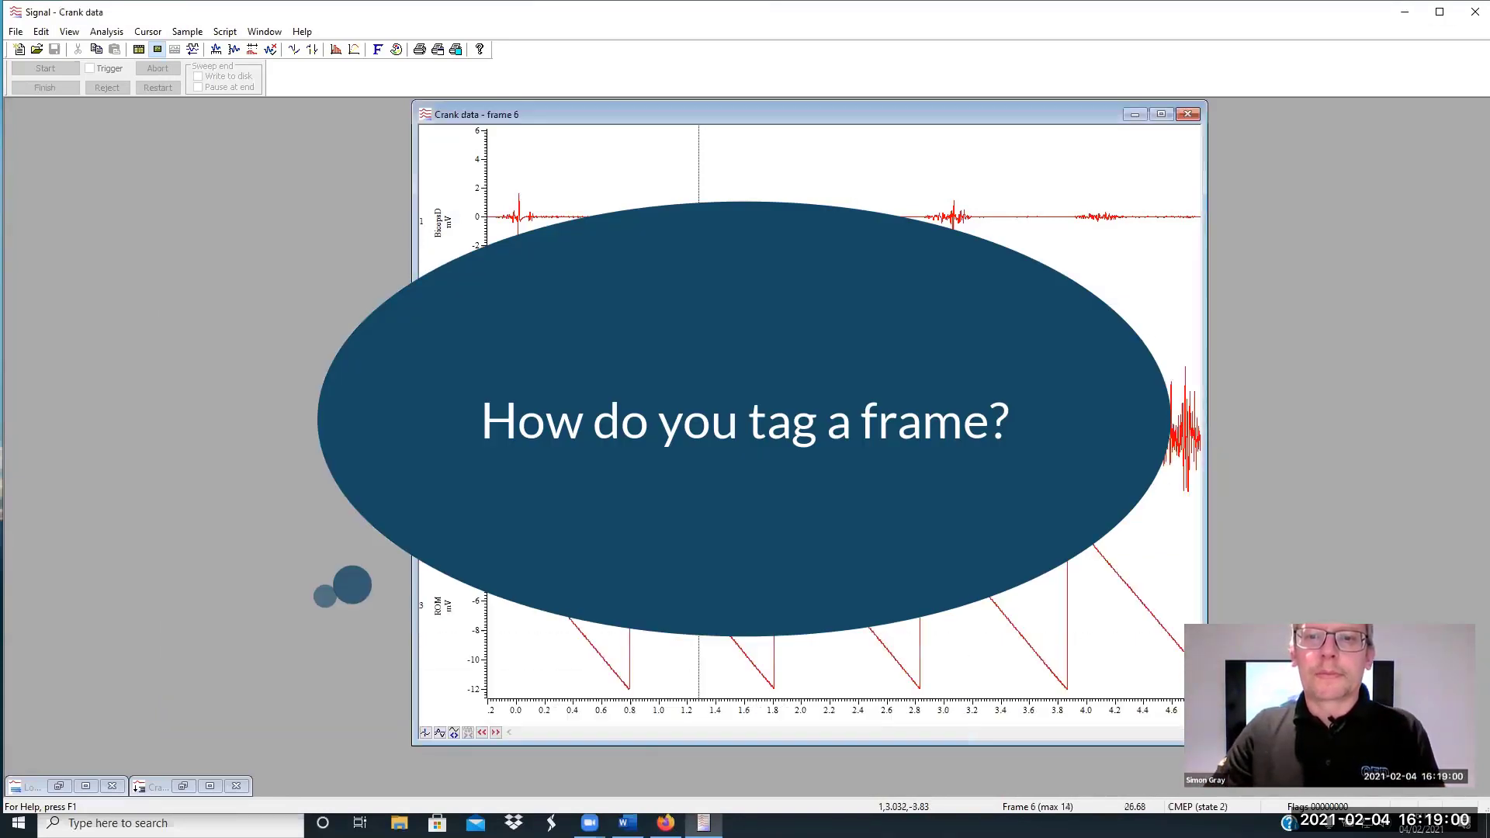
Step the Crank data back to frame 4, forward to frame 7, and tag frame 7
{"action": "left_click", "coordinate": [482, 734]}
{"action": "left_click", "coordinate": [483, 733]}
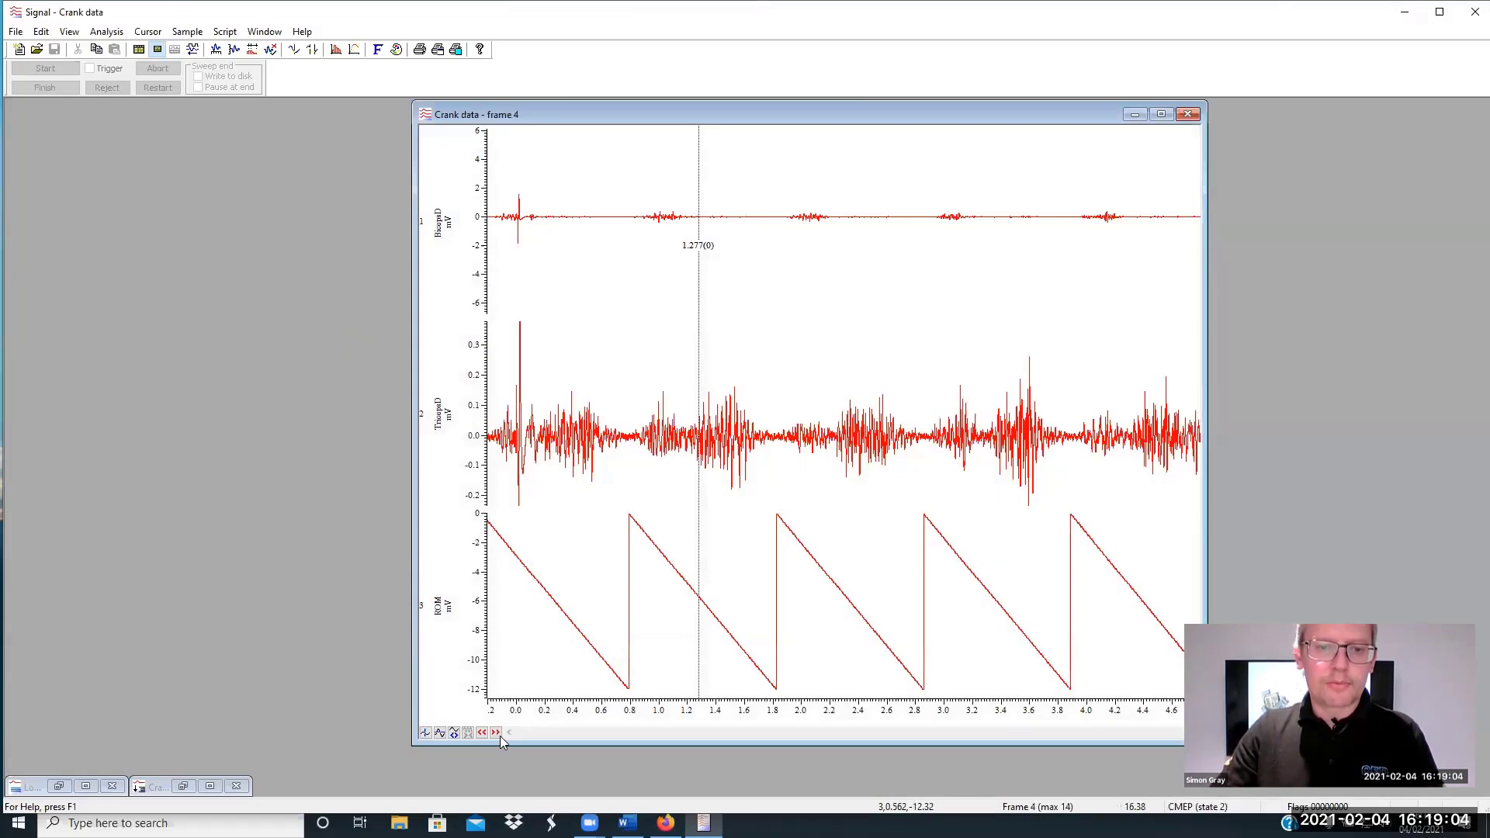
{"action": "left_click", "coordinate": [496, 732]}
{"action": "left_click", "coordinate": [496, 733]}
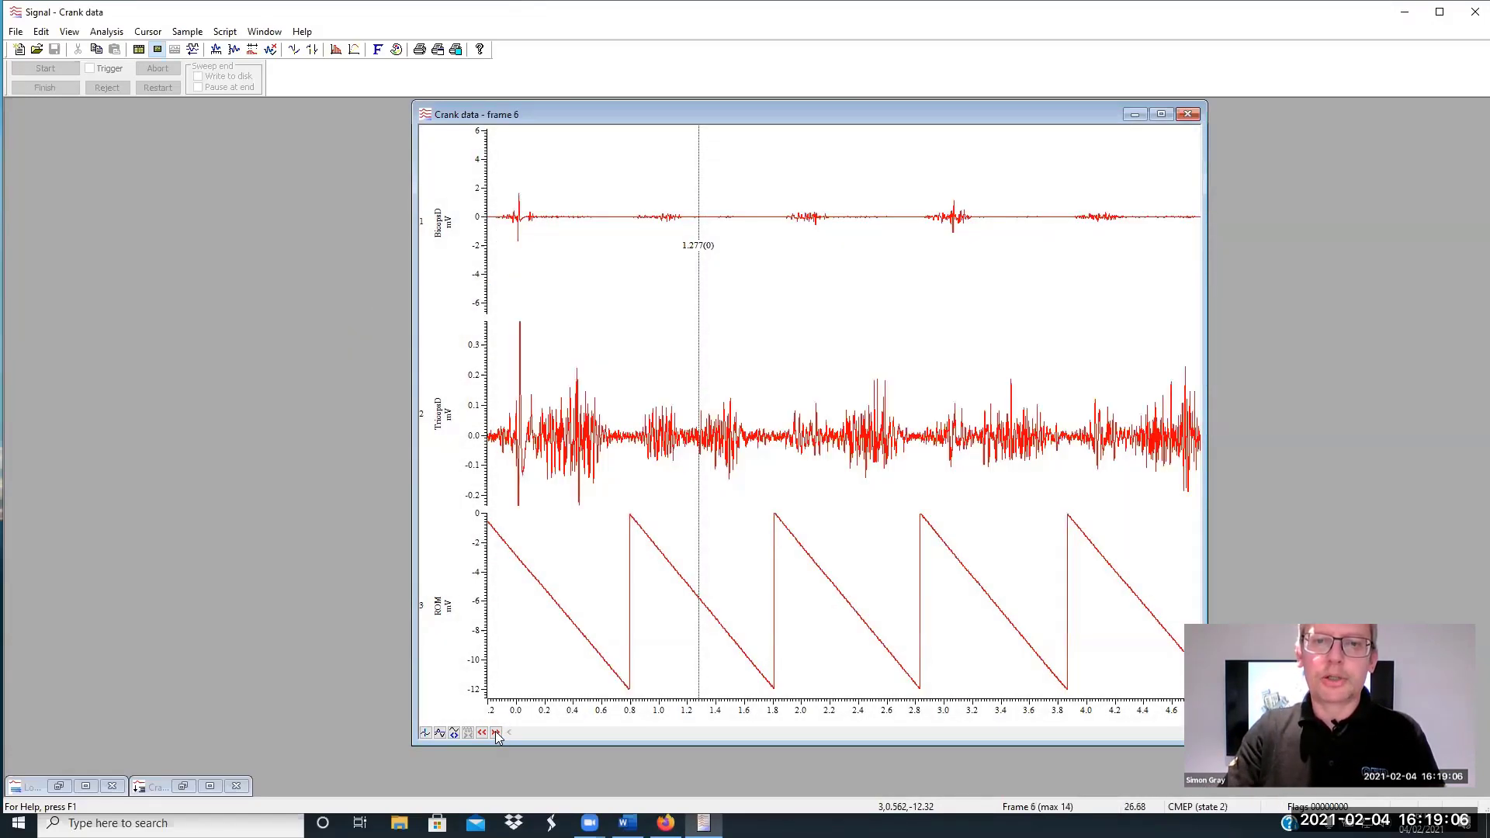
{"action": "left_click", "coordinate": [496, 732]}
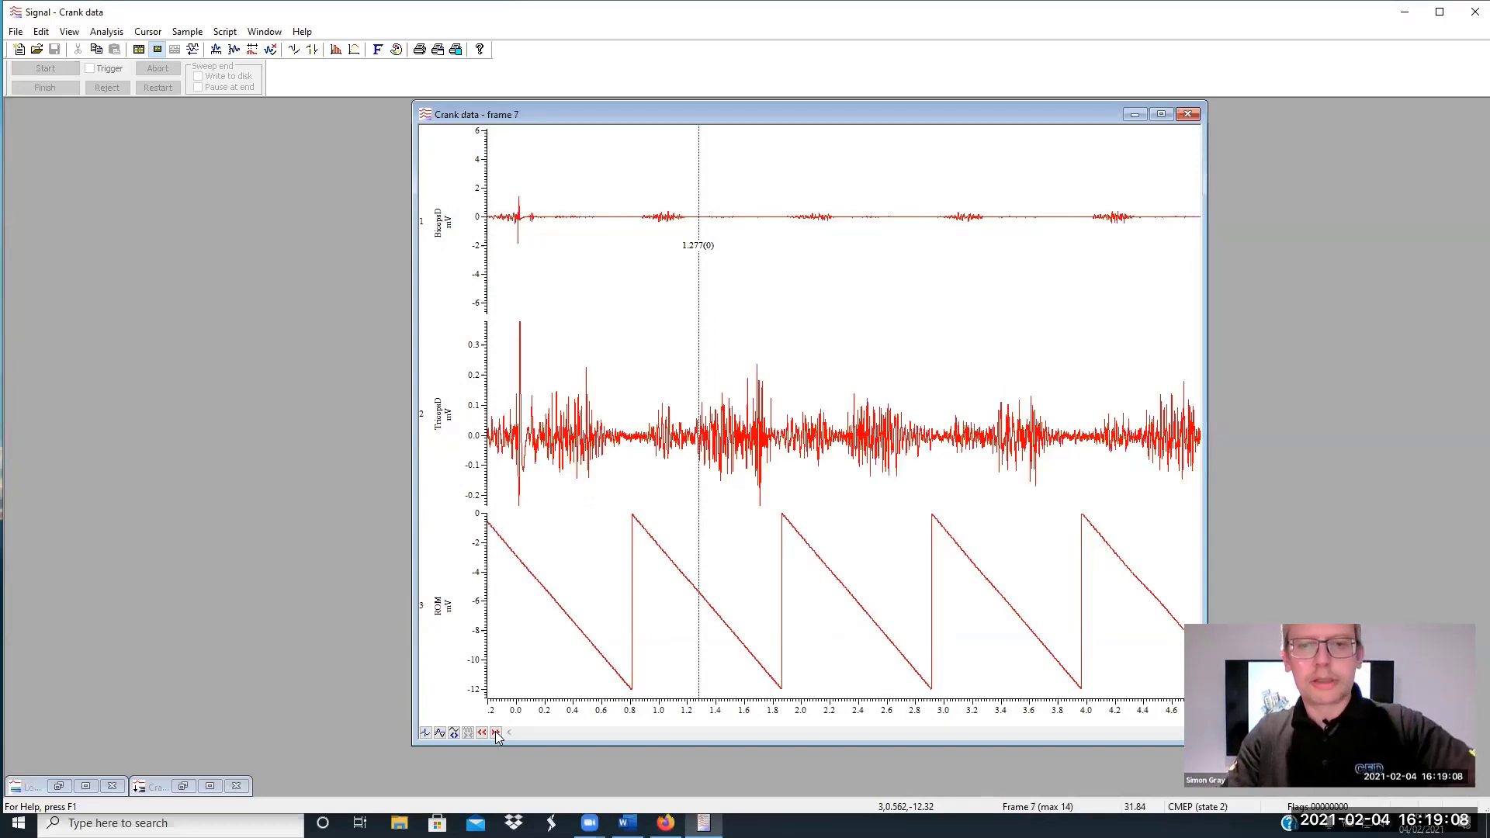
{"action": "key", "text": "ctrl+t"}
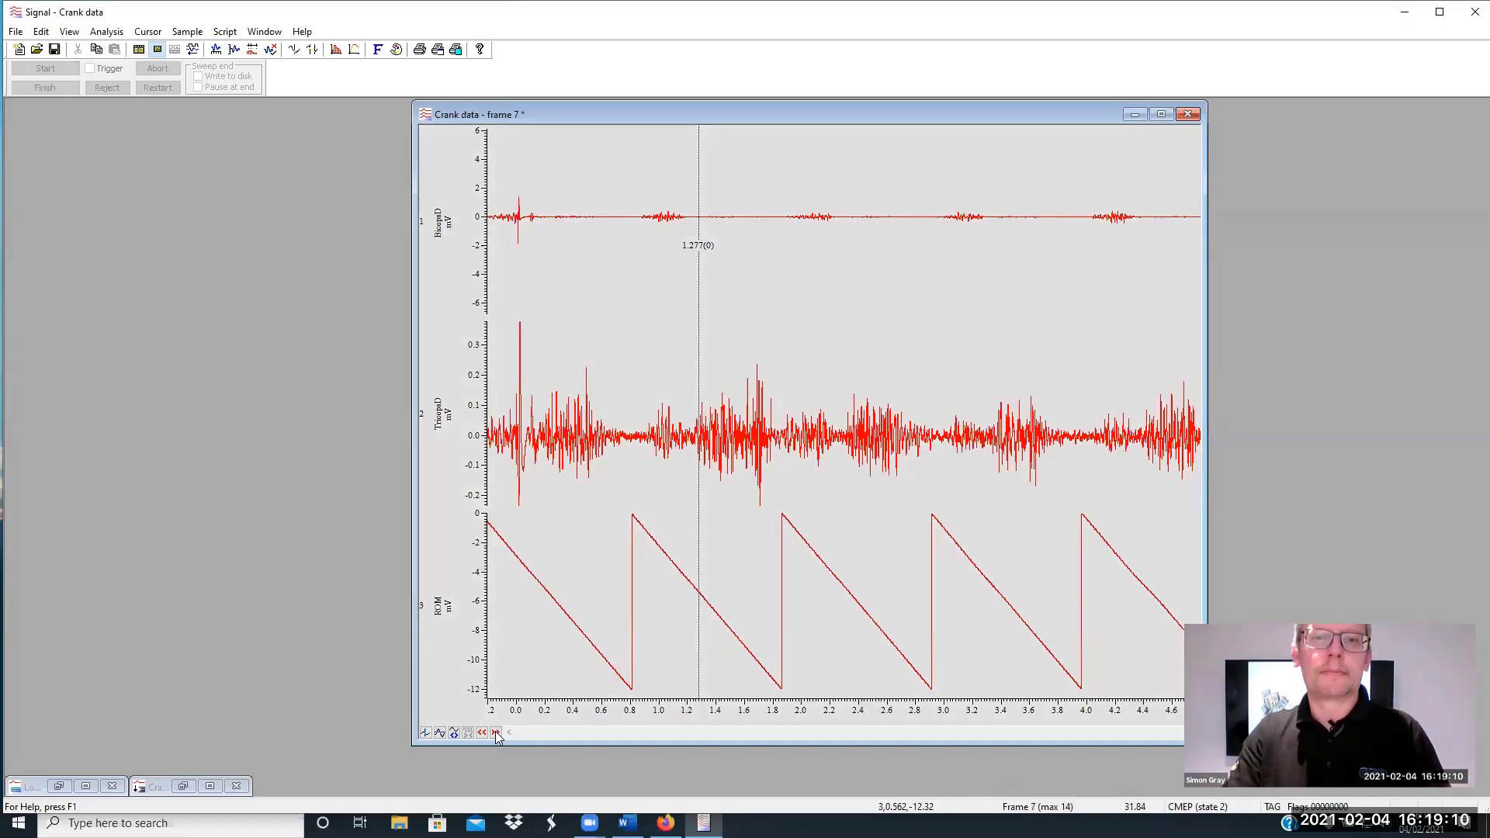
{"action": "left_click", "coordinate": [74, 35]}
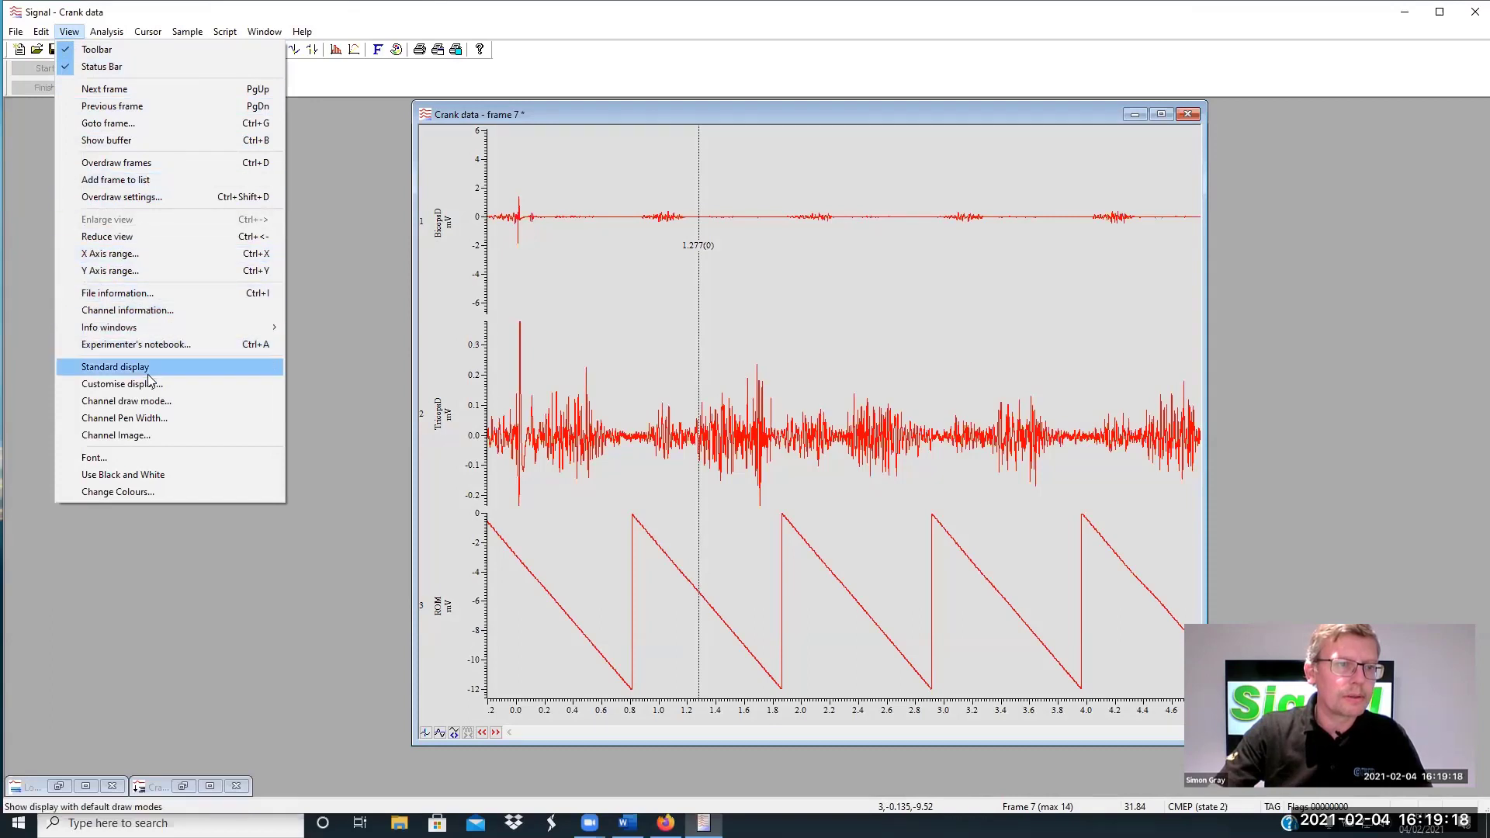
{"action": "left_click", "coordinate": [610, 115]}
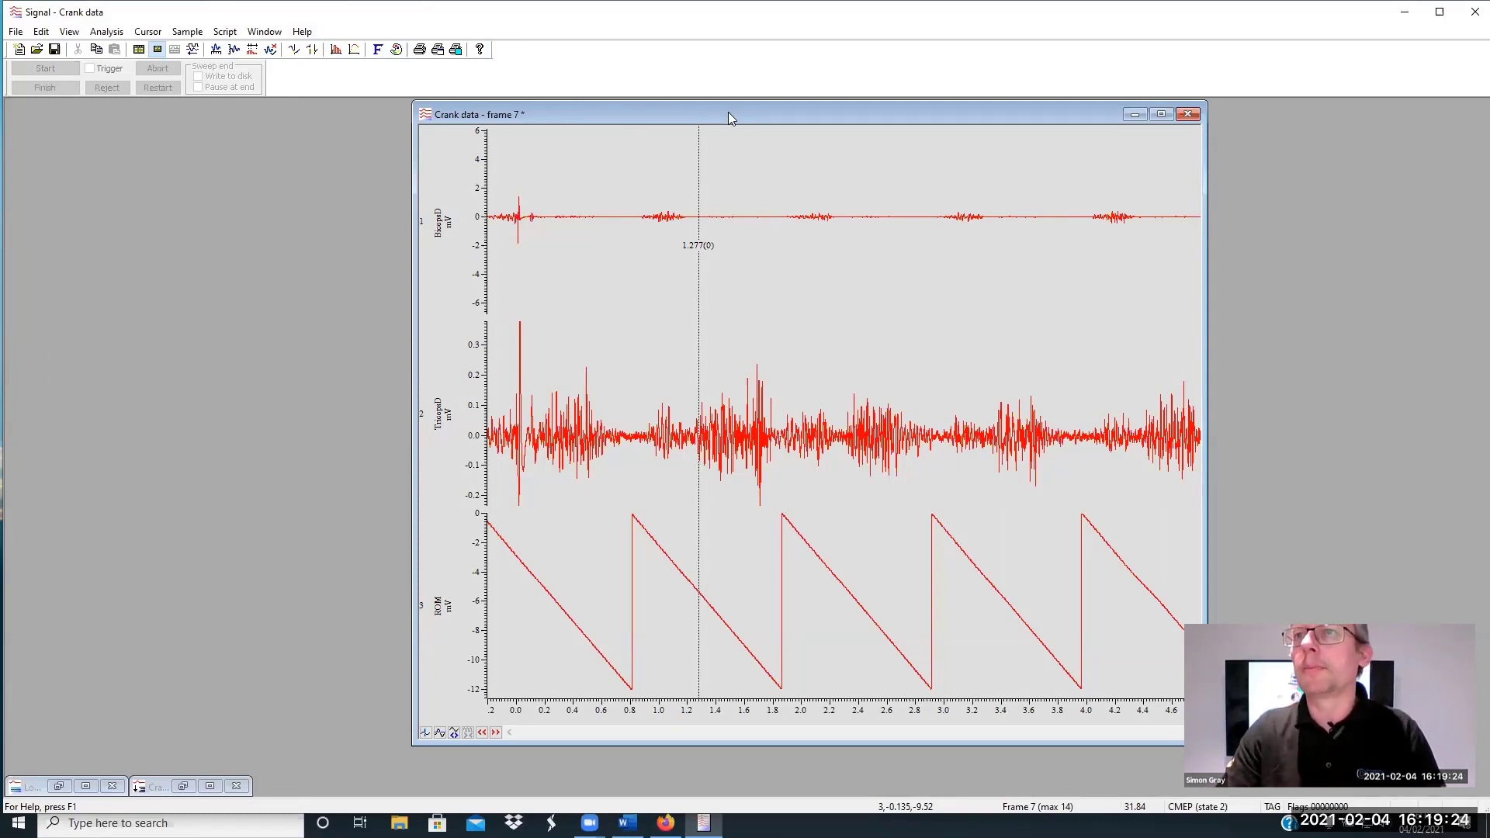
{"action": "left_click_drag", "start_coordinate": [729, 112], "coordinate": [728, 116]}
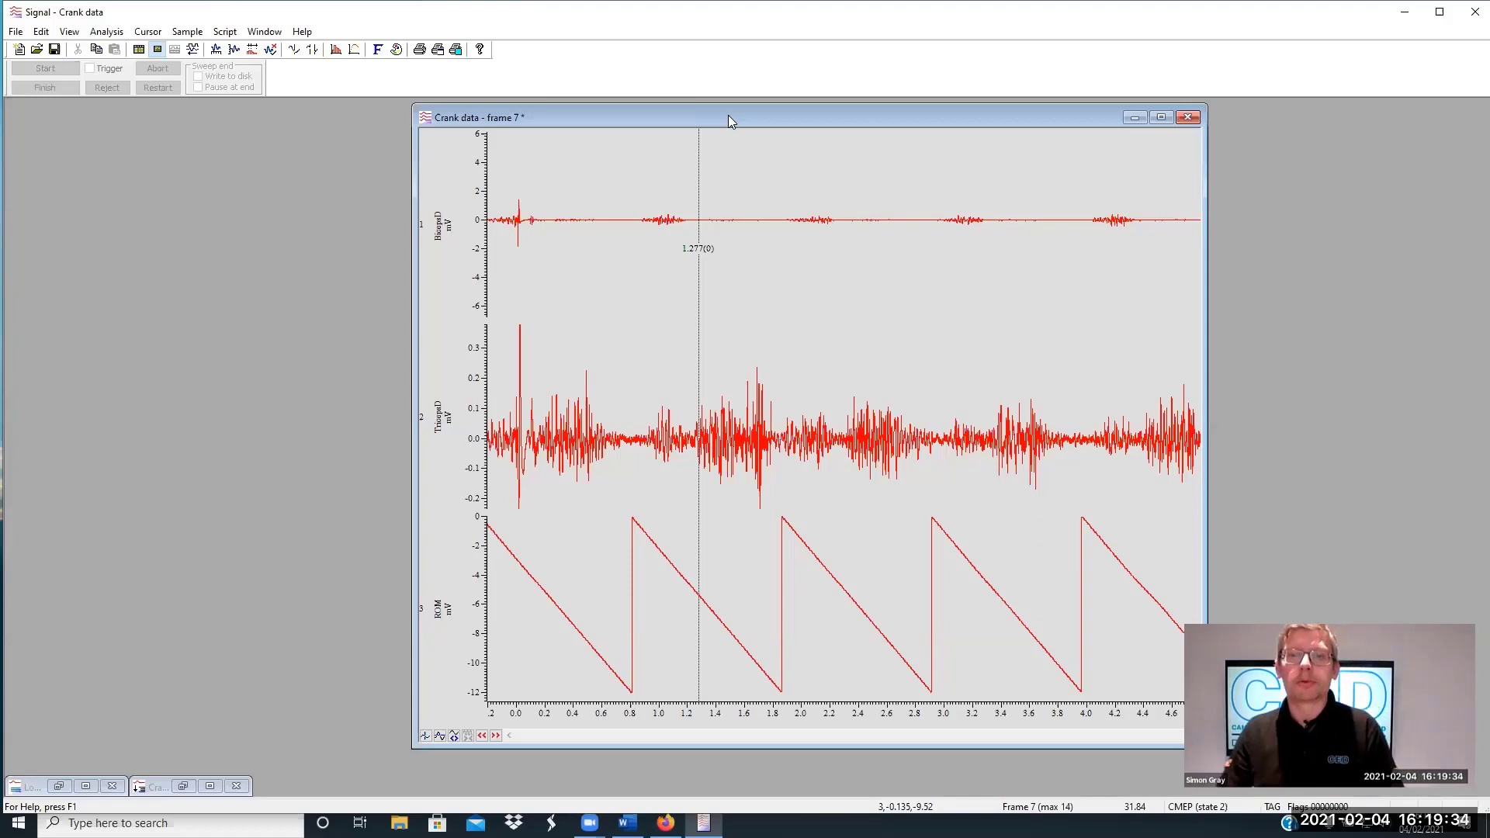
Open the XY View (Trend Plot) settings for the Crank data and enlarge their help page to read down to See also
{"action": "left_click", "coordinate": [355, 49]}
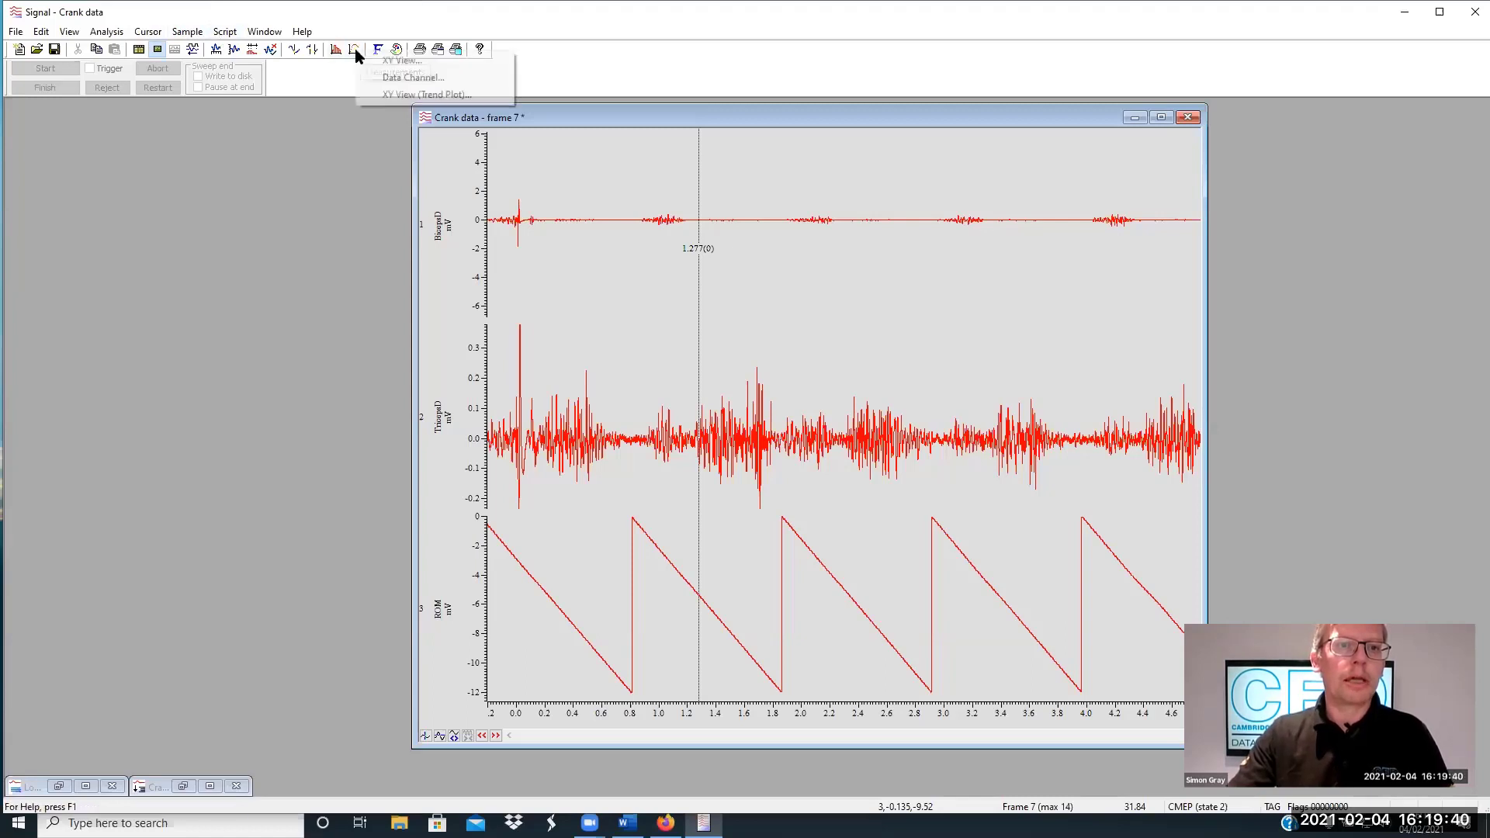
{"action": "left_click", "coordinate": [414, 97]}
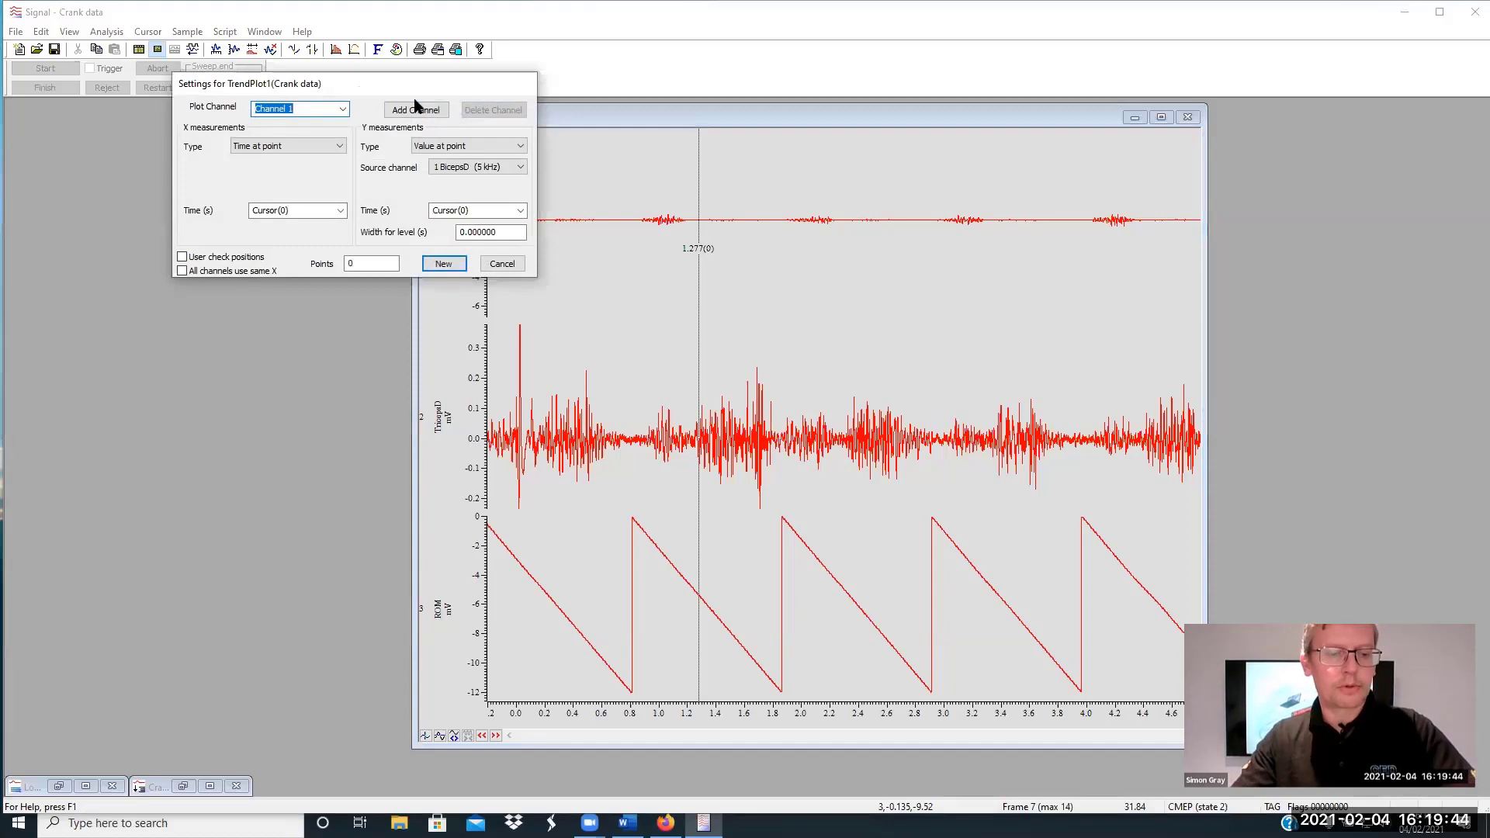
{"action": "key", "text": "F1"}
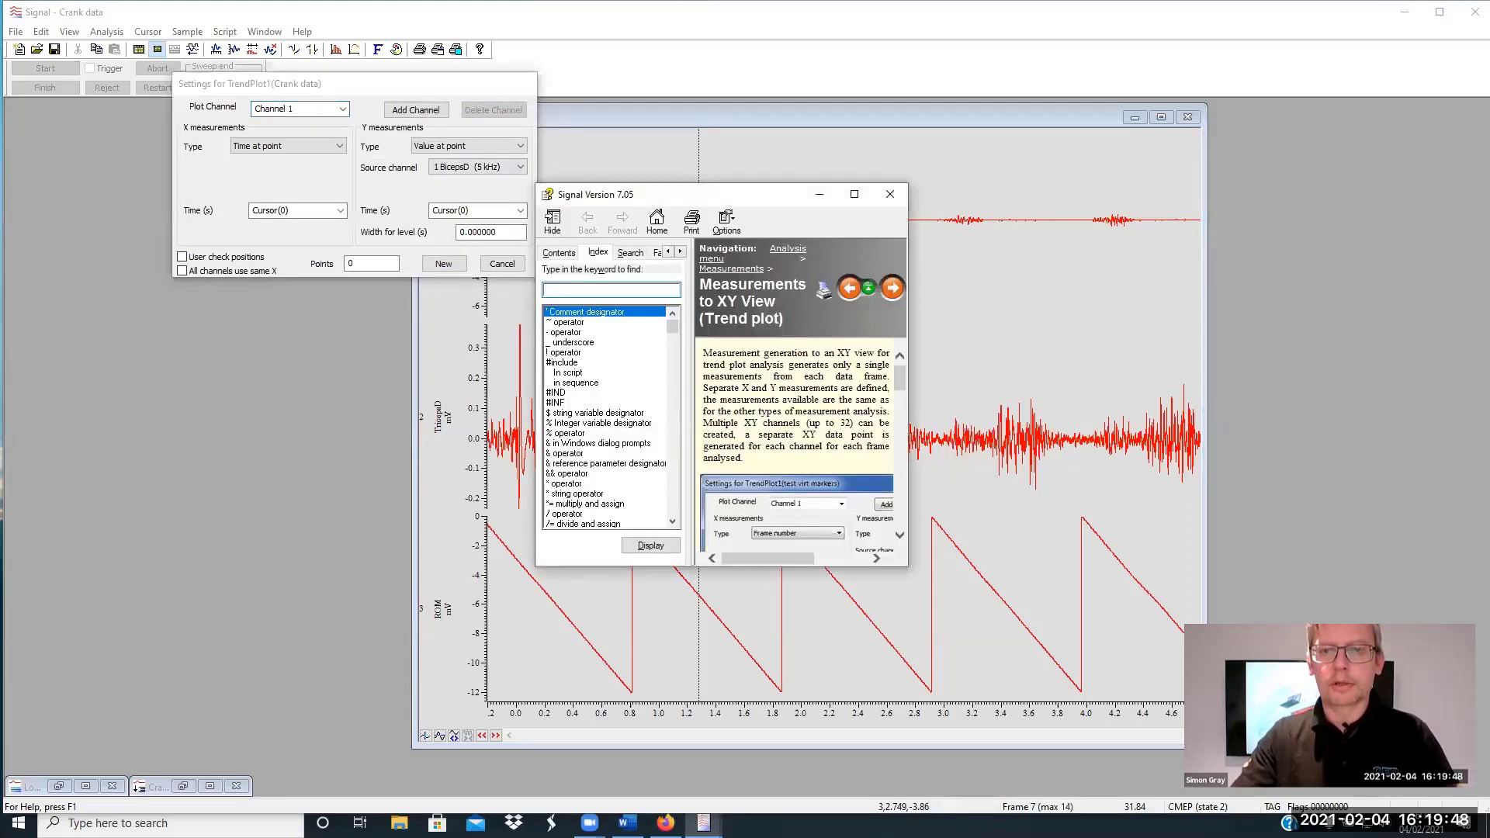
{"action": "left_click_drag", "start_coordinate": [907, 566], "coordinate": [1374, 692]}
{"action": "scroll", "coordinate": [1037, 601], "scroll_direction": "down", "scroll_amount": 2}
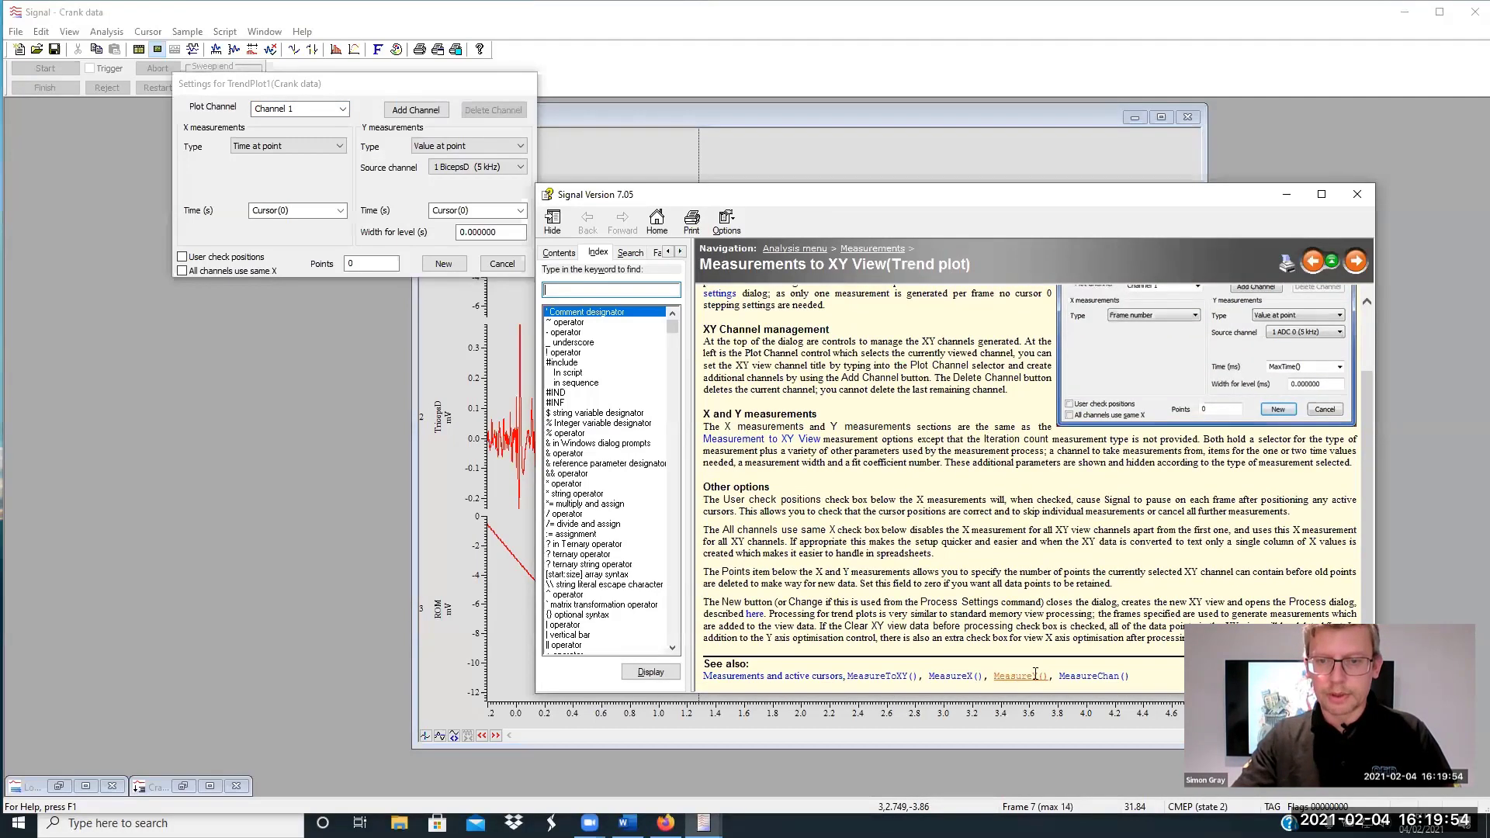
Highlight the MeasureToXY(), MeasureX(), MeasureY() and MeasureChan() links, and close the help and the trend plot settings without creating a plot
{"action": "left_click_drag", "start_coordinate": [1131, 677], "coordinate": [846, 683]}
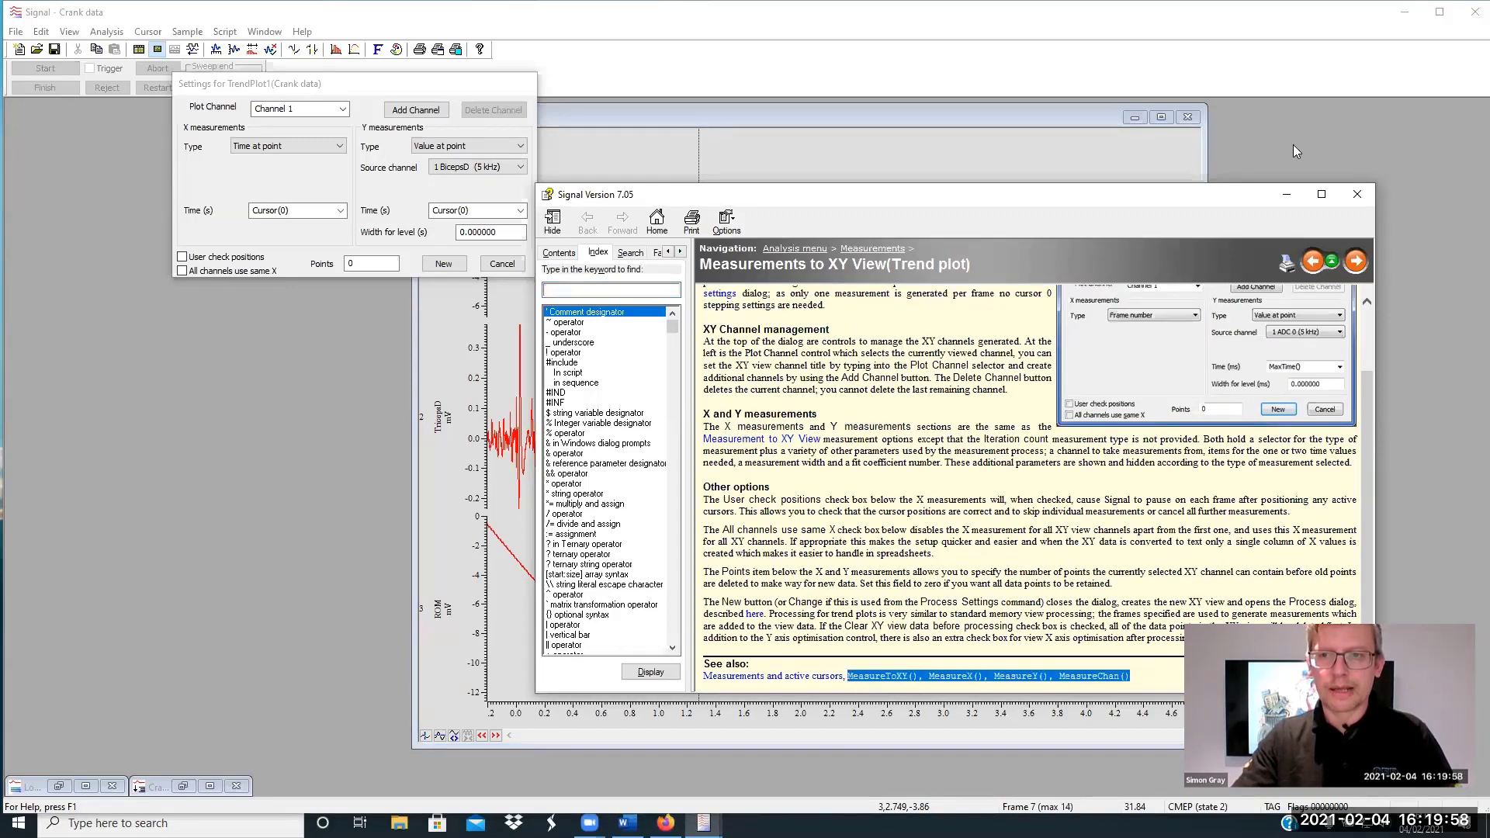
{"action": "left_click", "coordinate": [1354, 194]}
{"action": "left_click", "coordinate": [503, 263]}
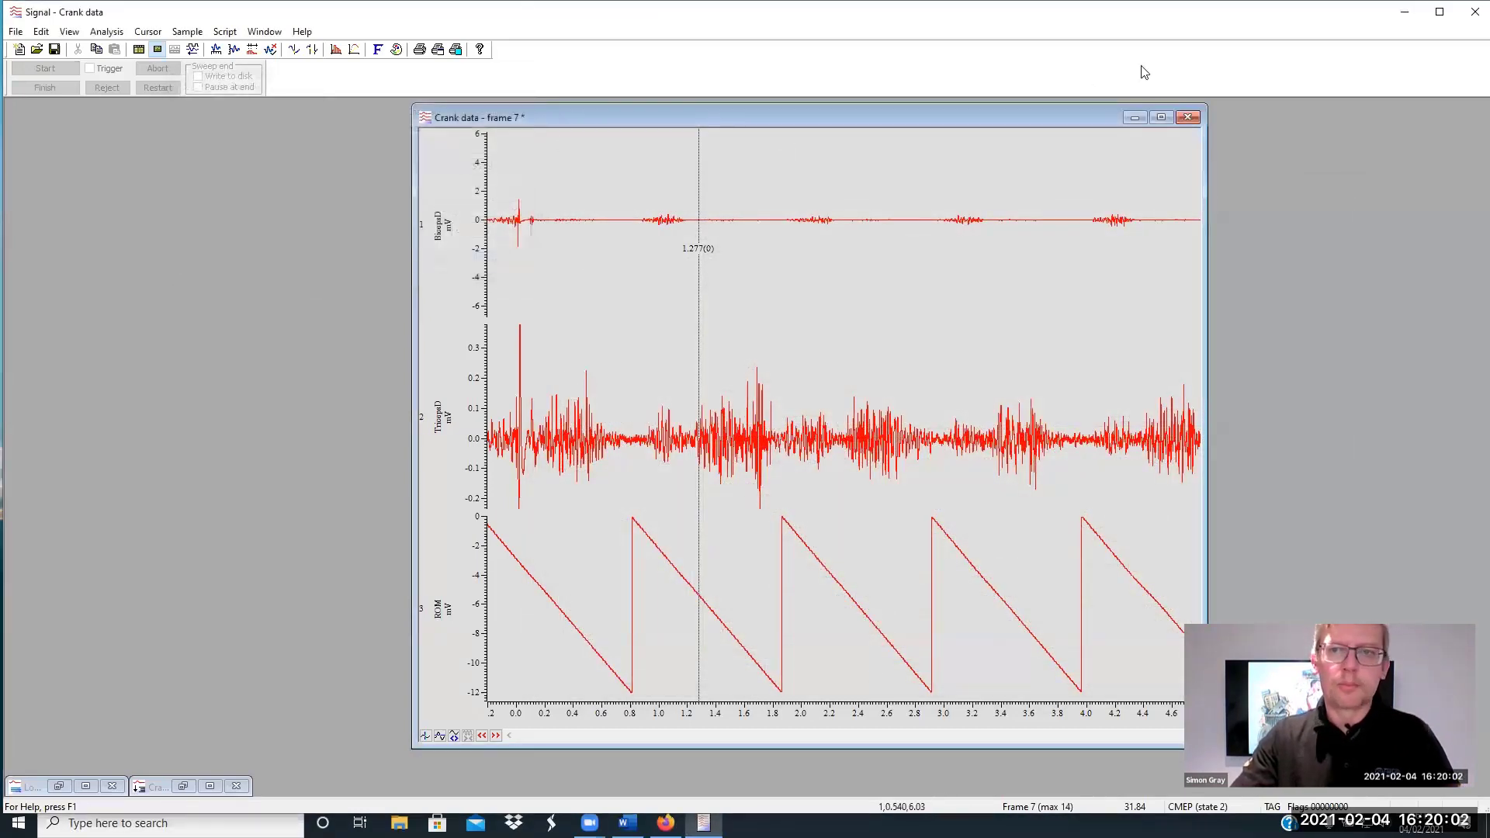
Close the Crank data and turn on script recording
{"action": "left_click", "coordinate": [1188, 118]}
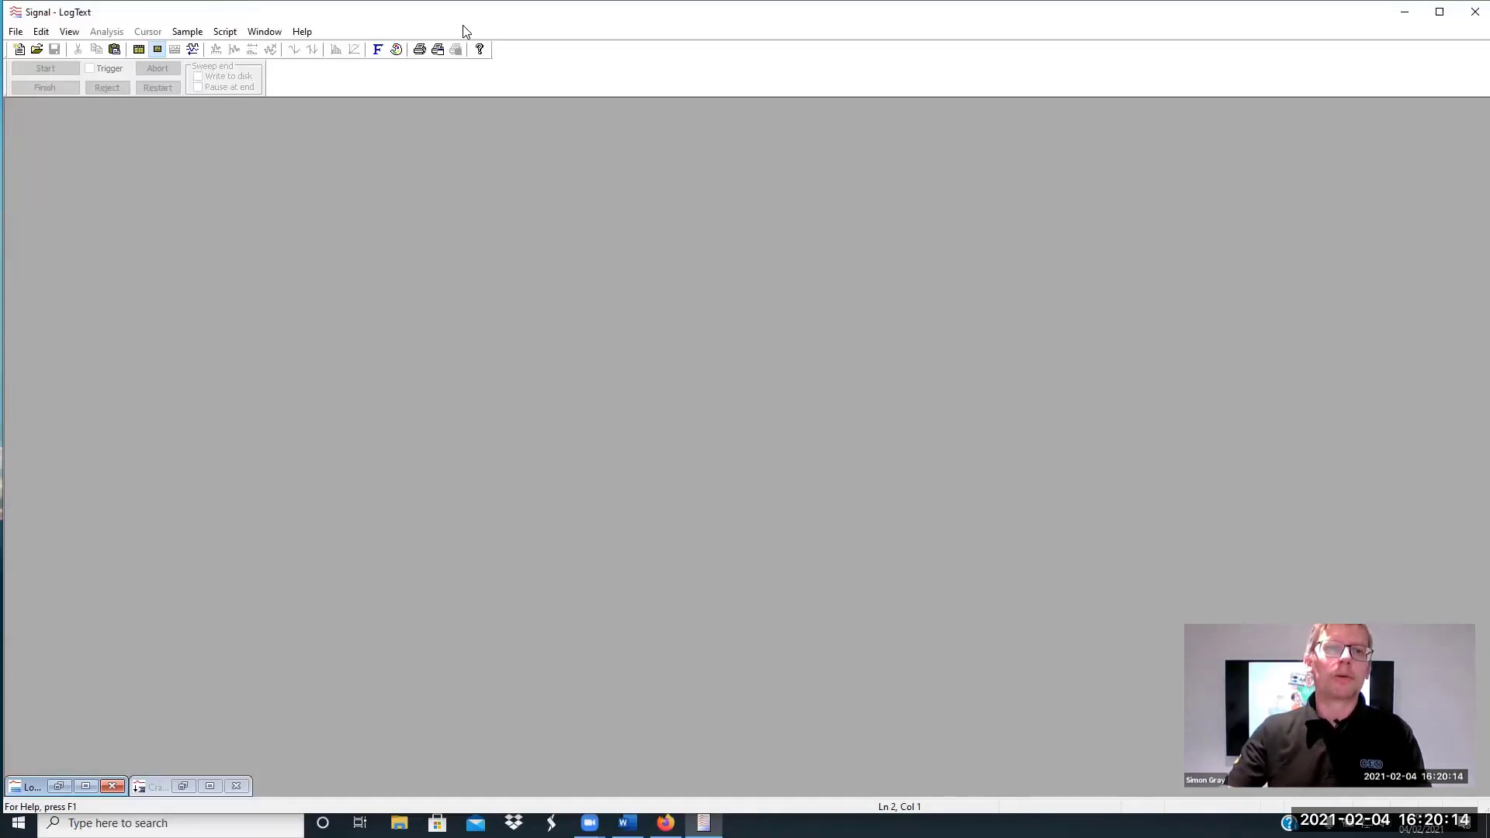
{"action": "left_click", "coordinate": [225, 32]}
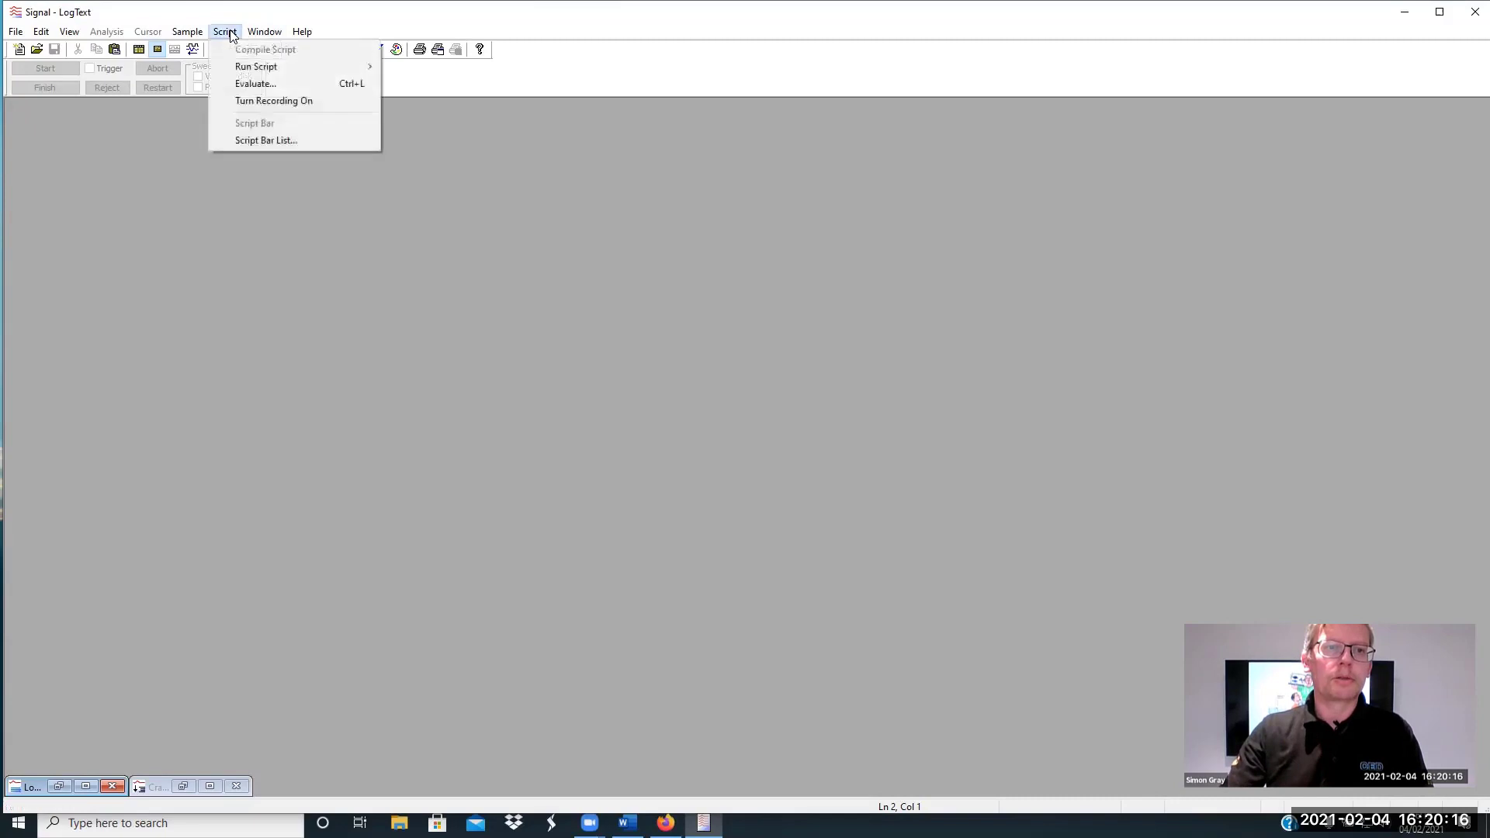
{"action": "left_click", "coordinate": [281, 102]}
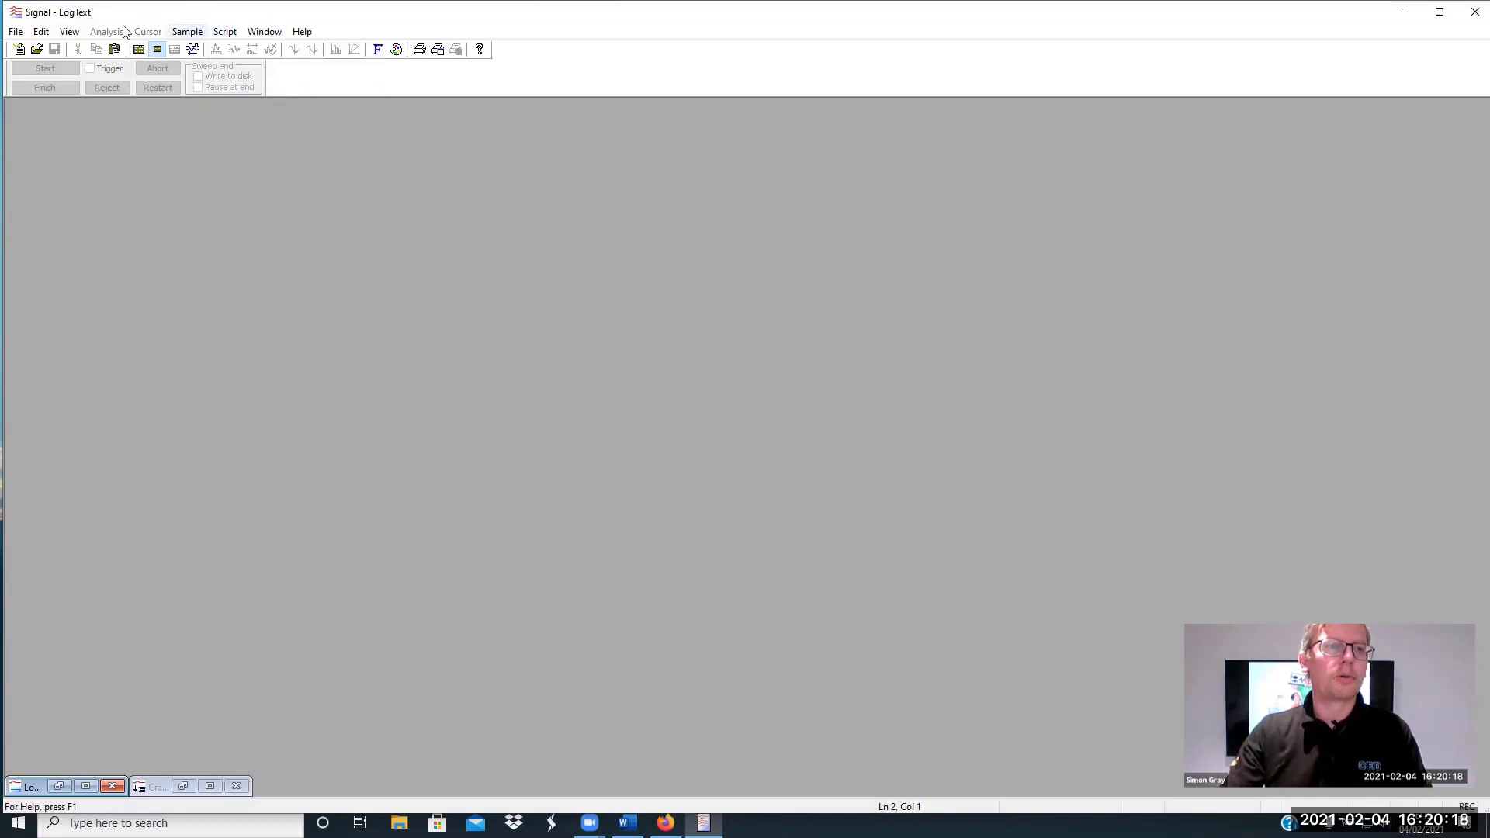
Open the test data file from the Training sessions folder while the script recording runs
{"action": "left_click", "coordinate": [16, 31]}
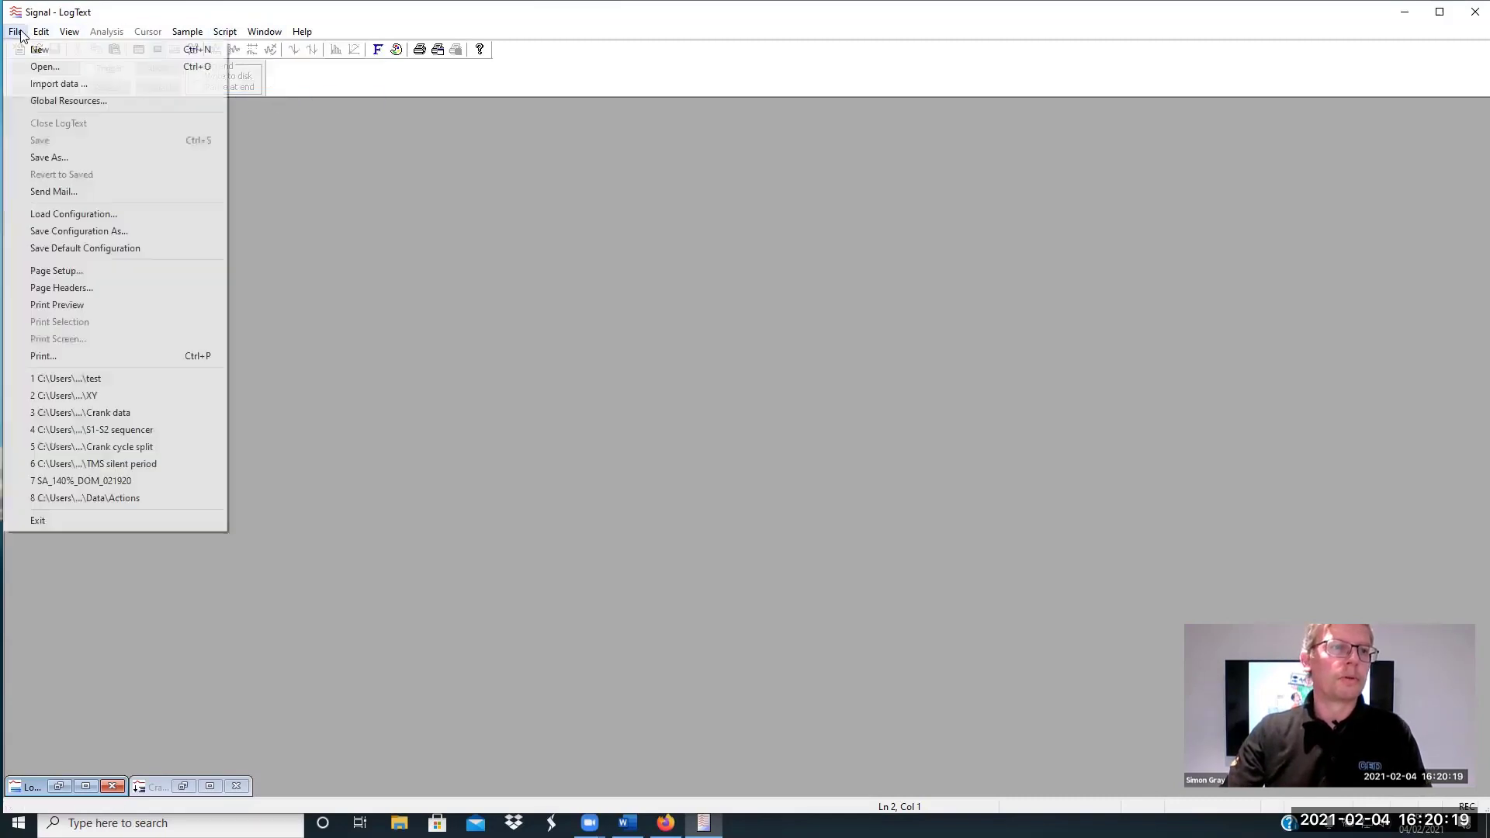
{"action": "left_click", "coordinate": [44, 67]}
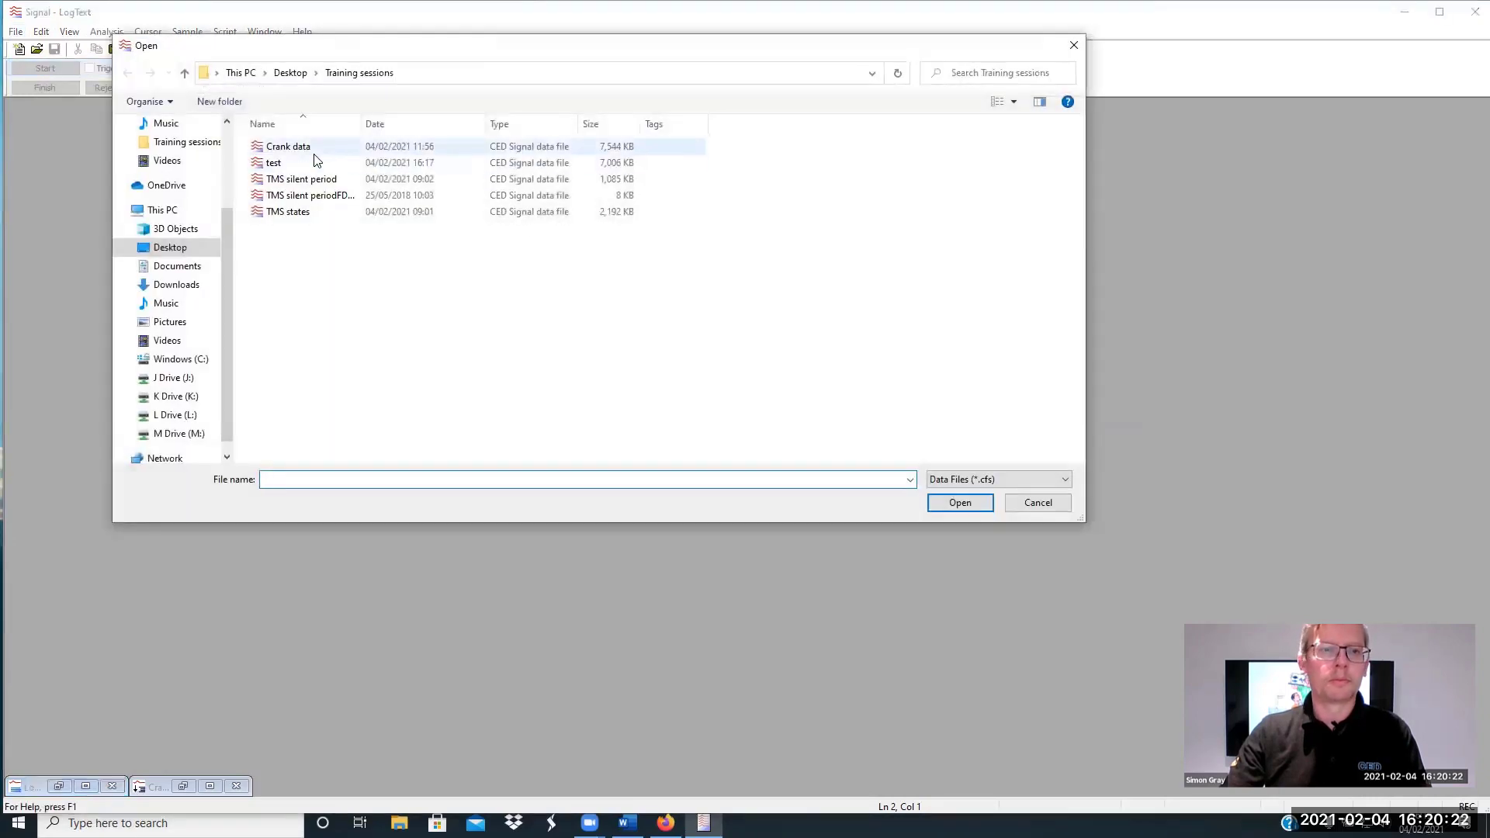
{"action": "double_click", "coordinate": [282, 166]}
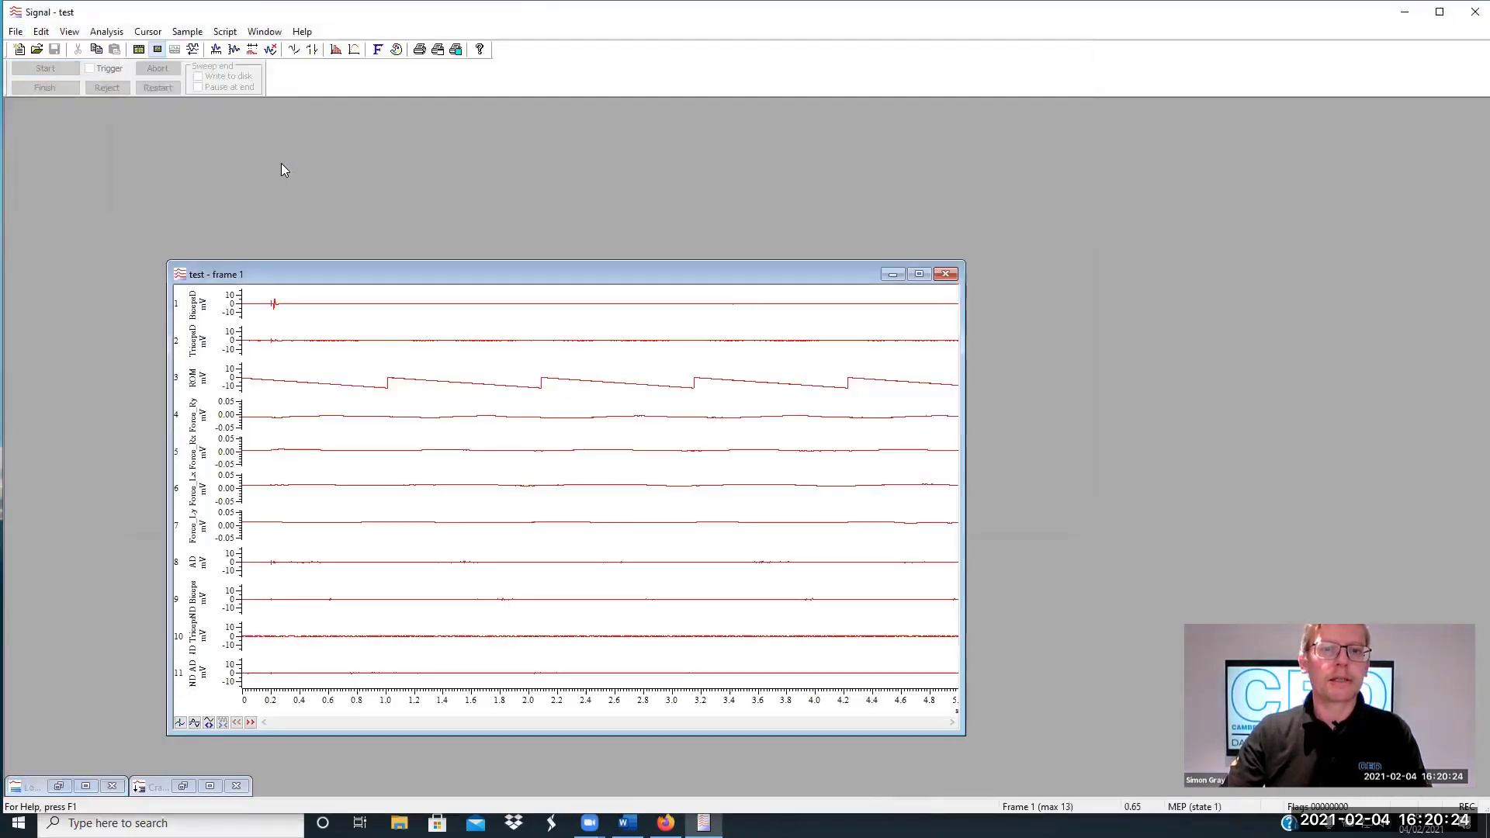
Maximize the test data view and add vertical cursors 0 to 9 to it
{"action": "double_click", "coordinate": [559, 276]}
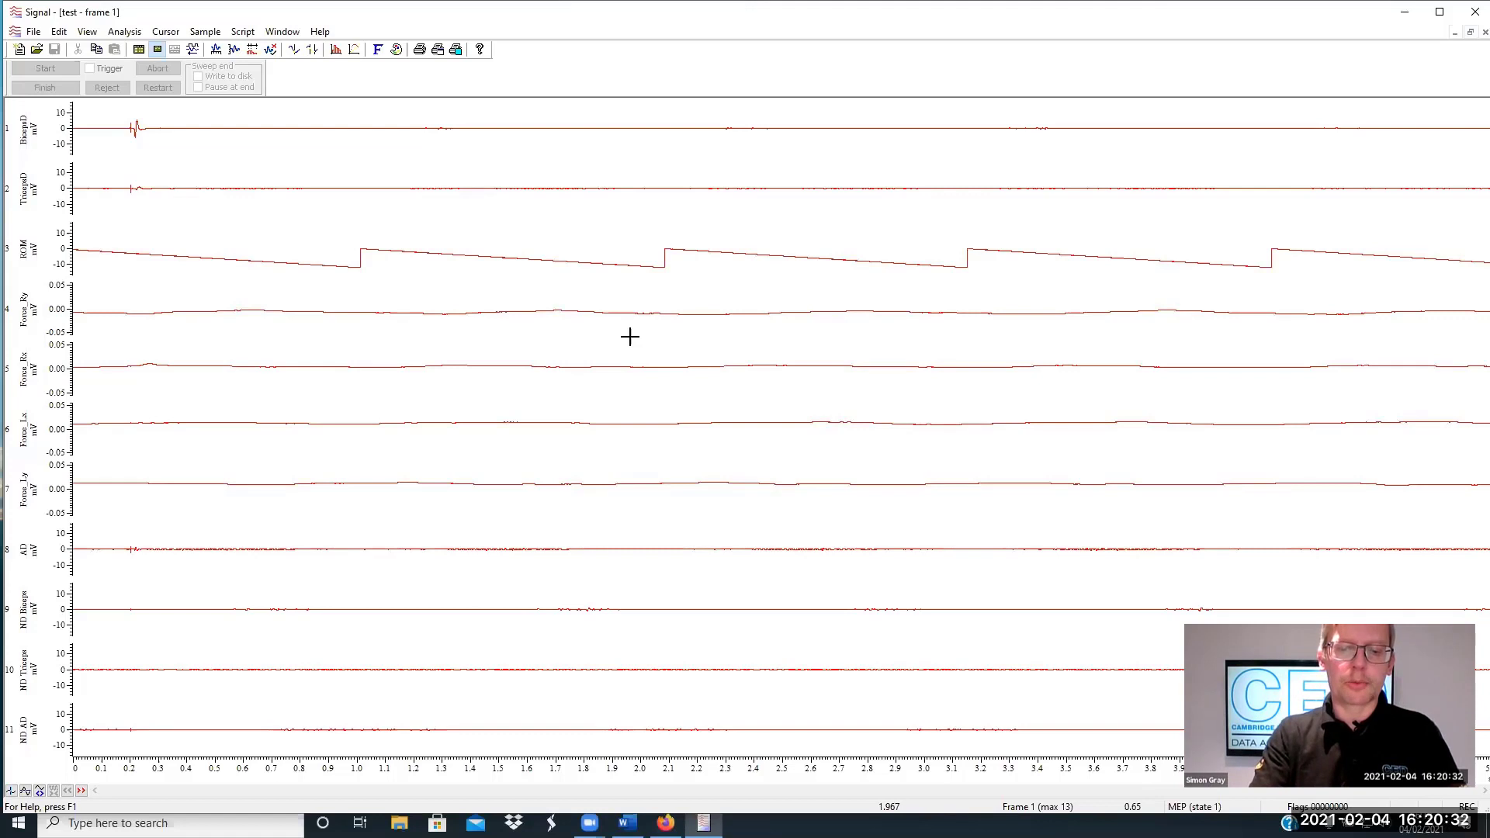
{"action": "key", "text": "ctrl+0"}
{"action": "key", "text": "ctrl+1"}
{"action": "key", "text": "ctrl+2"}
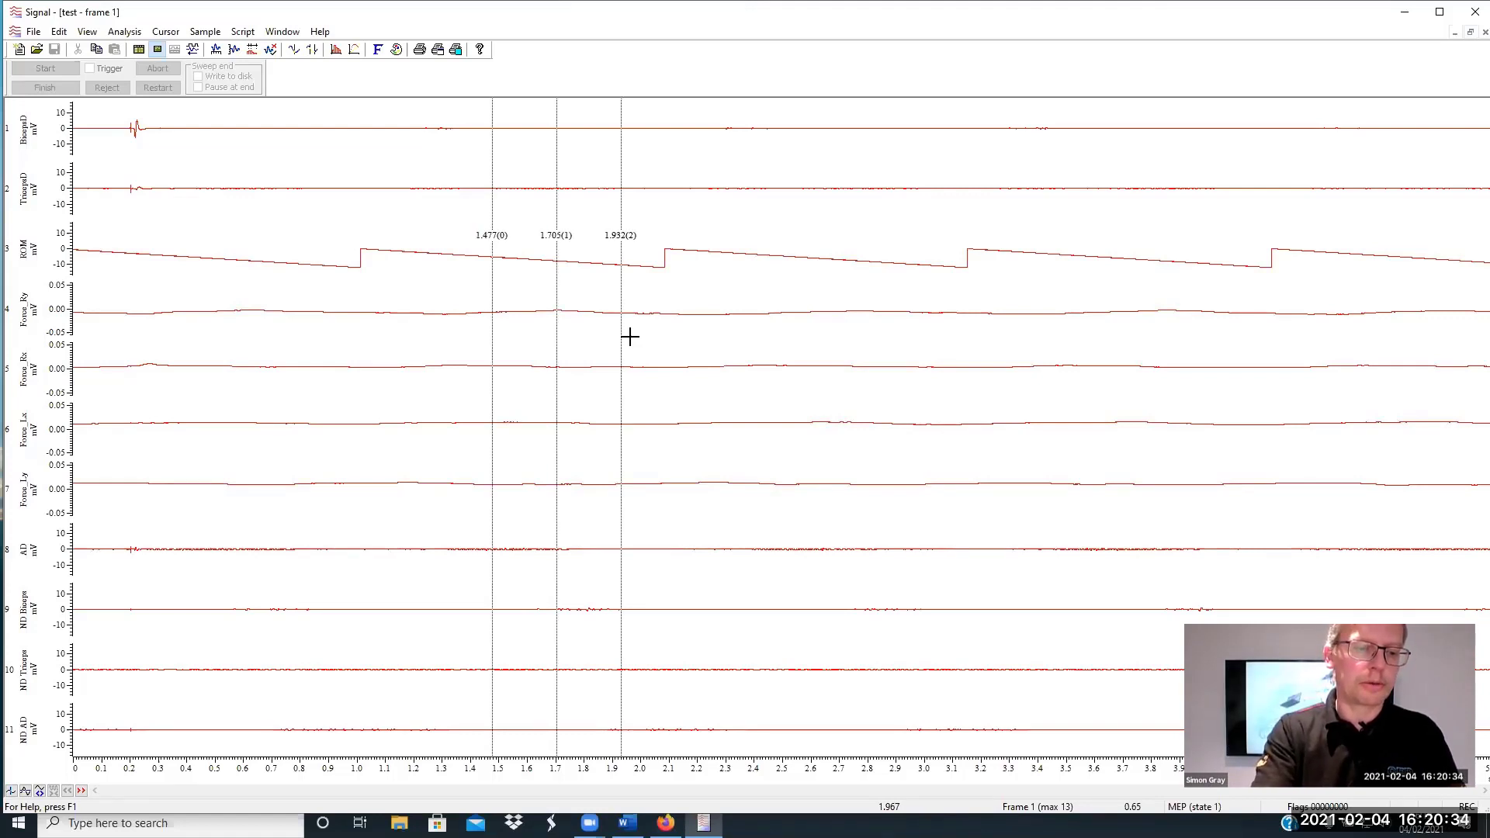
{"action": "key", "text": "ctrl+3"}
{"action": "key", "text": "ctrl+4"}
{"action": "key", "text": "ctrl+5"}
{"action": "key", "text": "ctrl+6"}
{"action": "key", "text": "ctrl+7"}
{"action": "key", "text": "ctrl+8"}
{"action": "key", "text": "ctrl+9"}
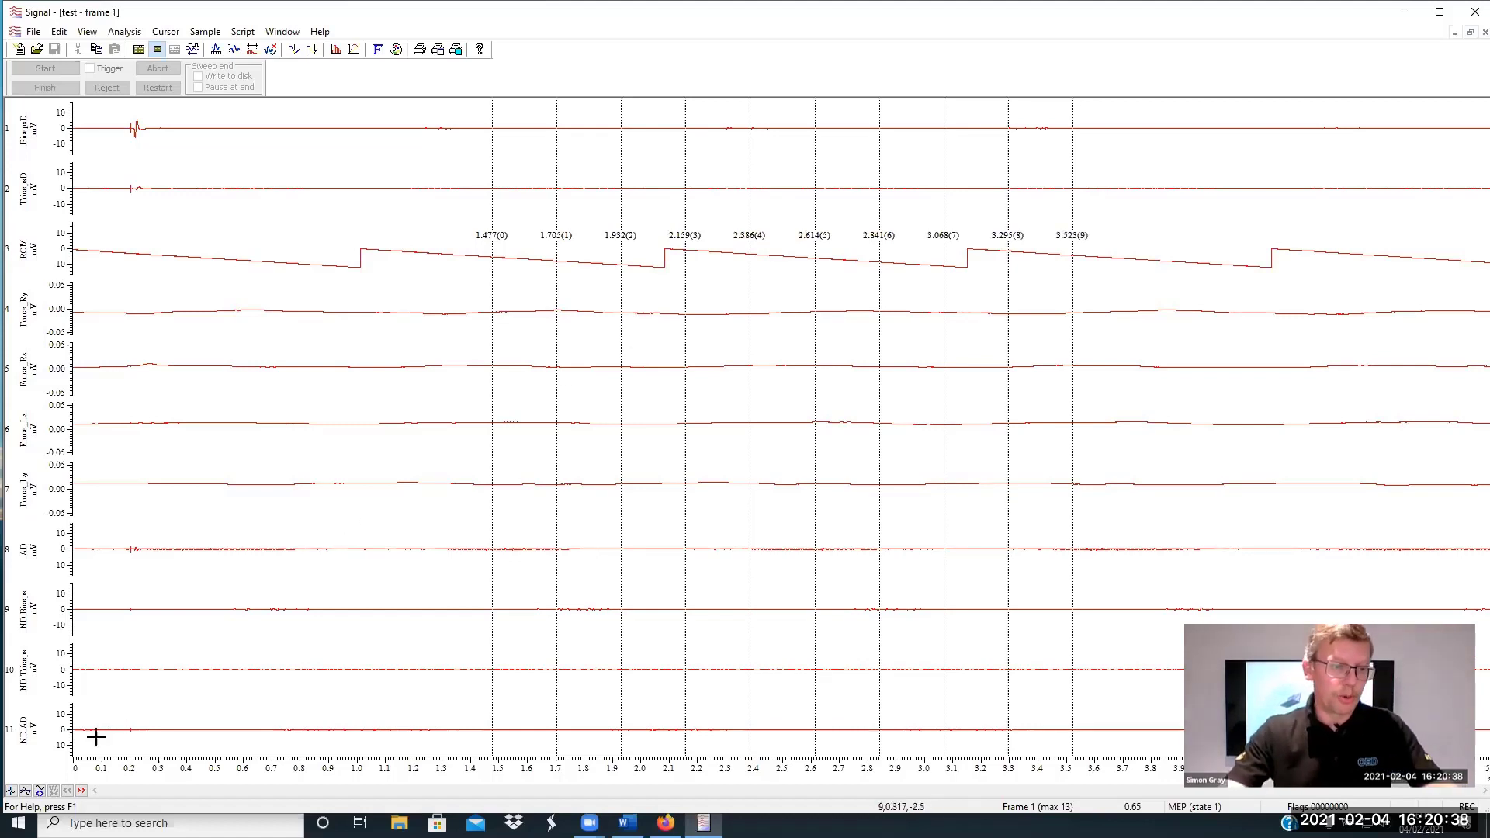
Add a horizontal cursor, move it onto the Force_Ry channel at about 0.031 mV, and turn off script recording
{"action": "left_click", "coordinate": [26, 792]}
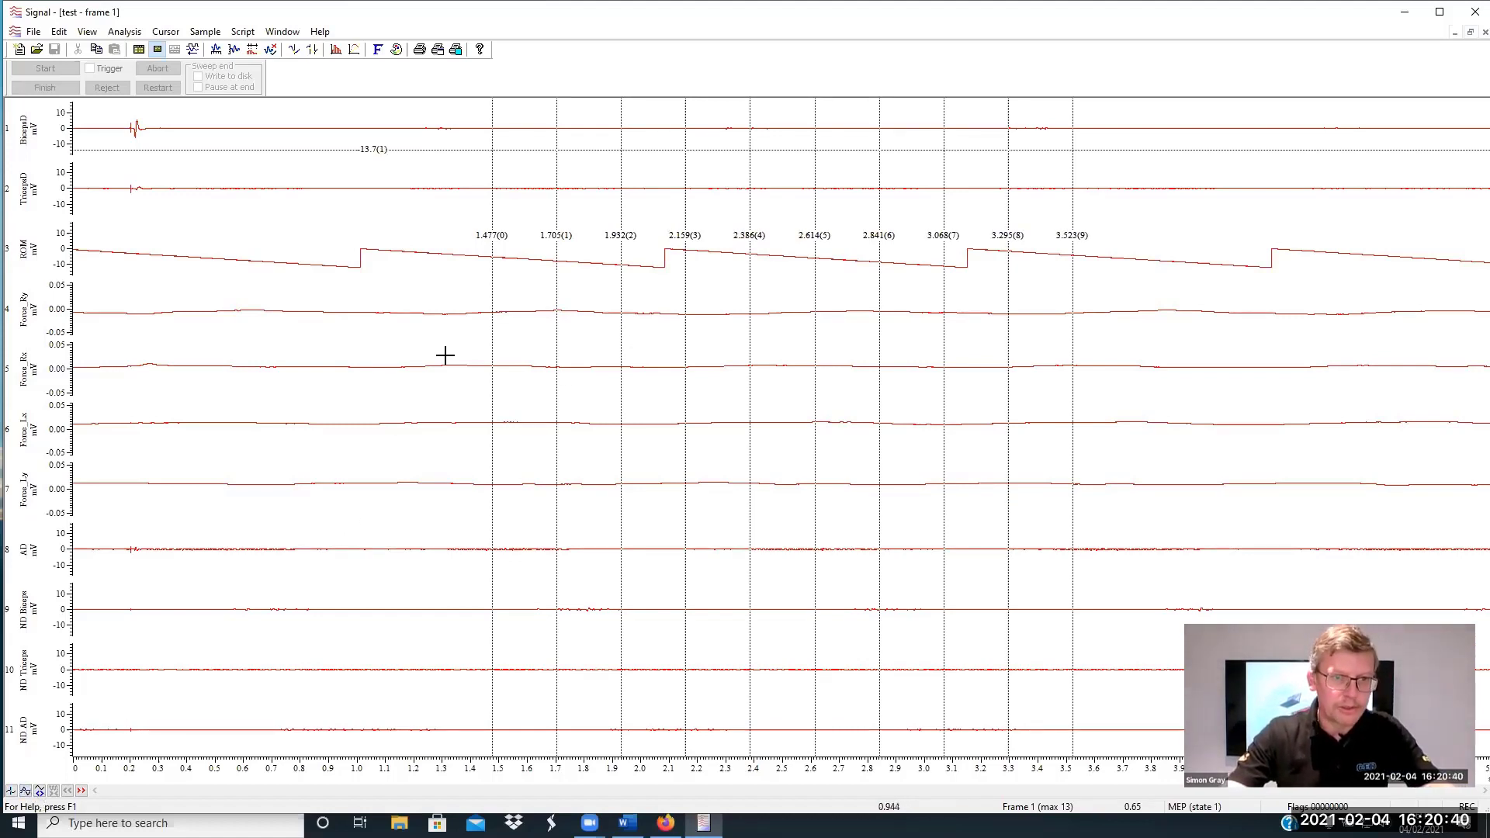
{"action": "left_click_drag", "start_coordinate": [458, 147], "coordinate": [461, 294]}
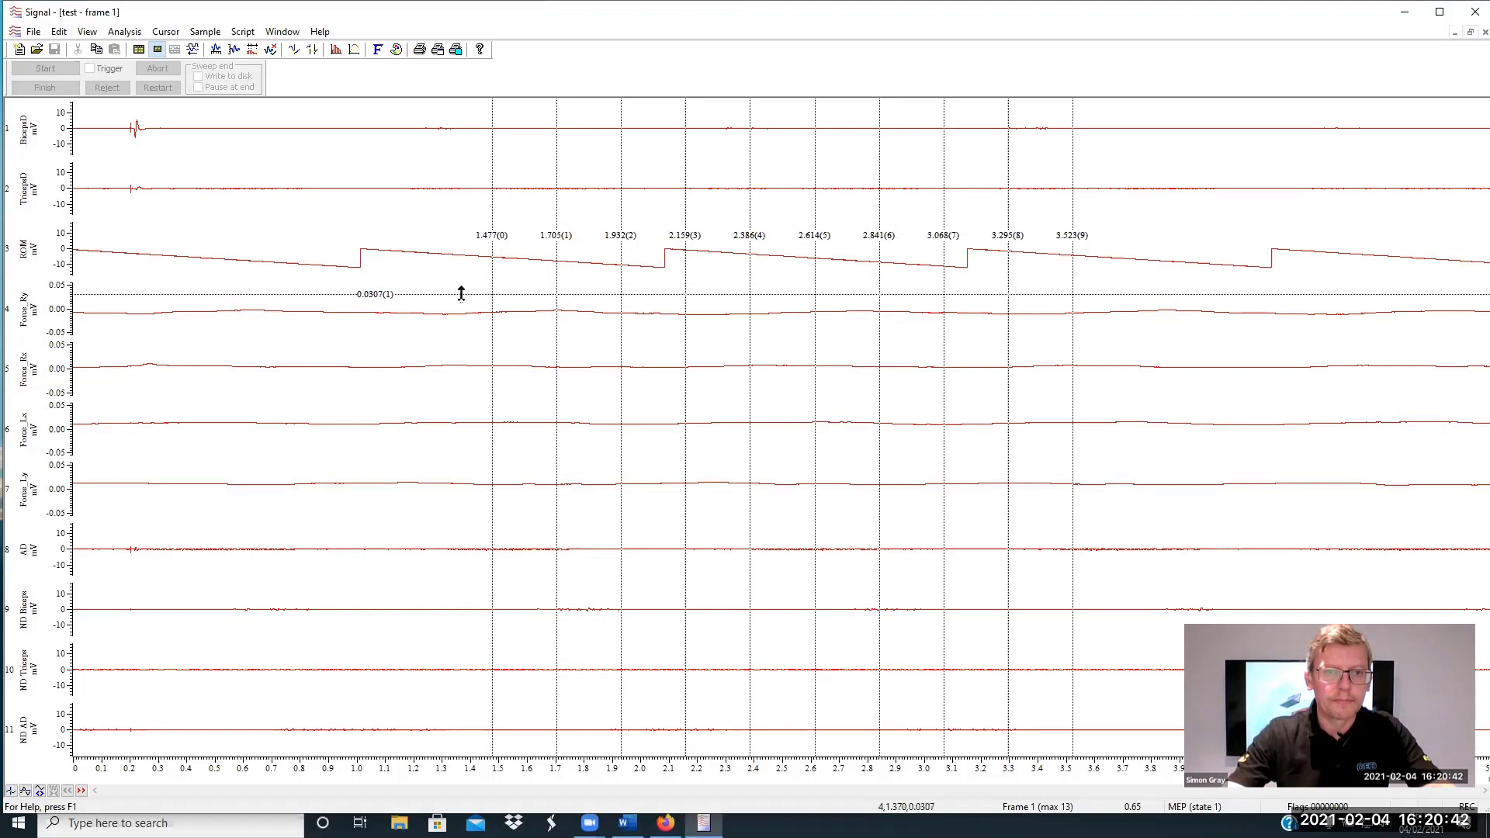
{"action": "left_click", "coordinate": [245, 32]}
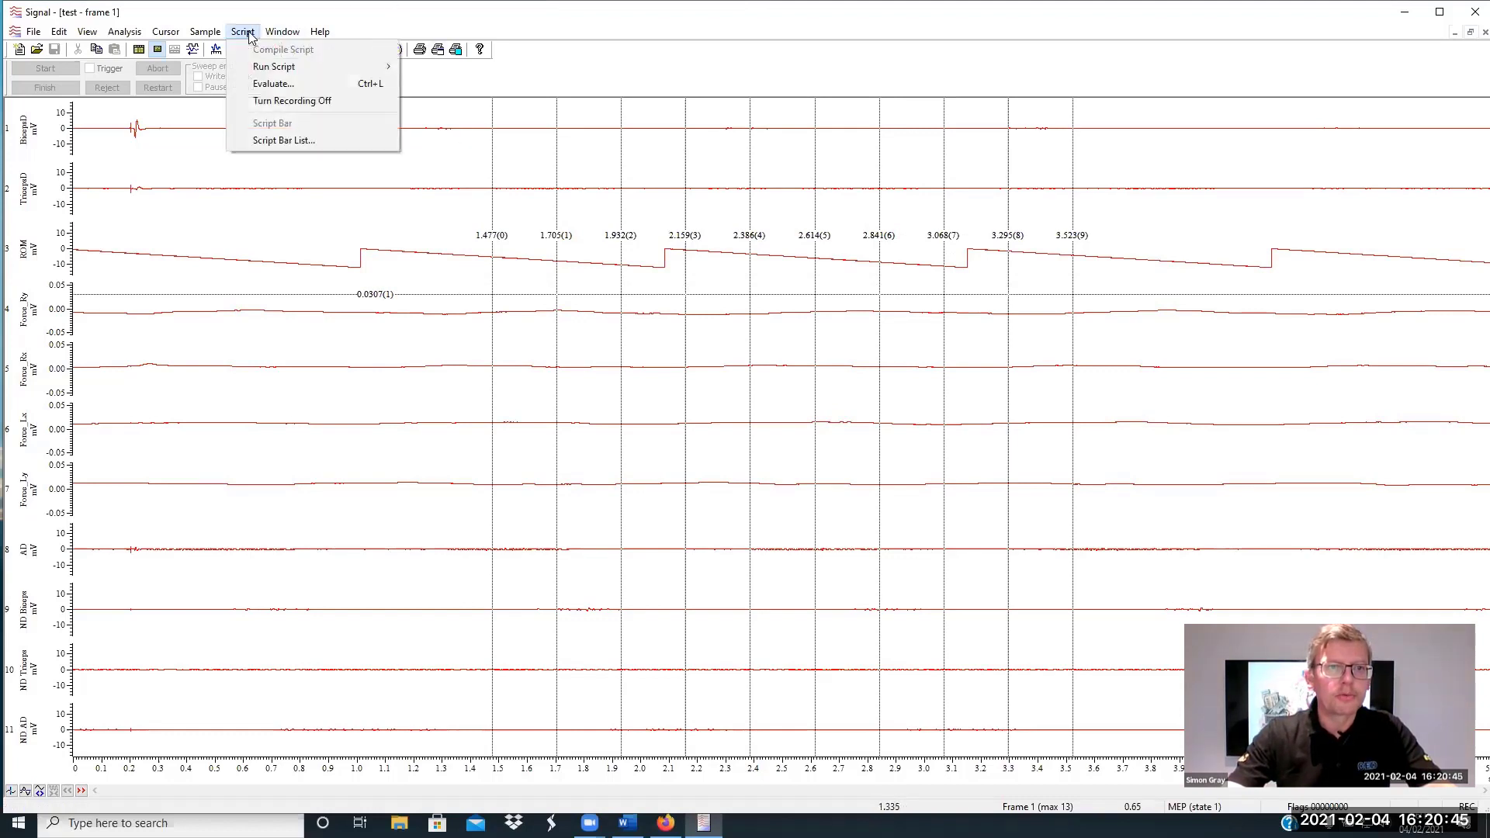
{"action": "left_click", "coordinate": [286, 109]}
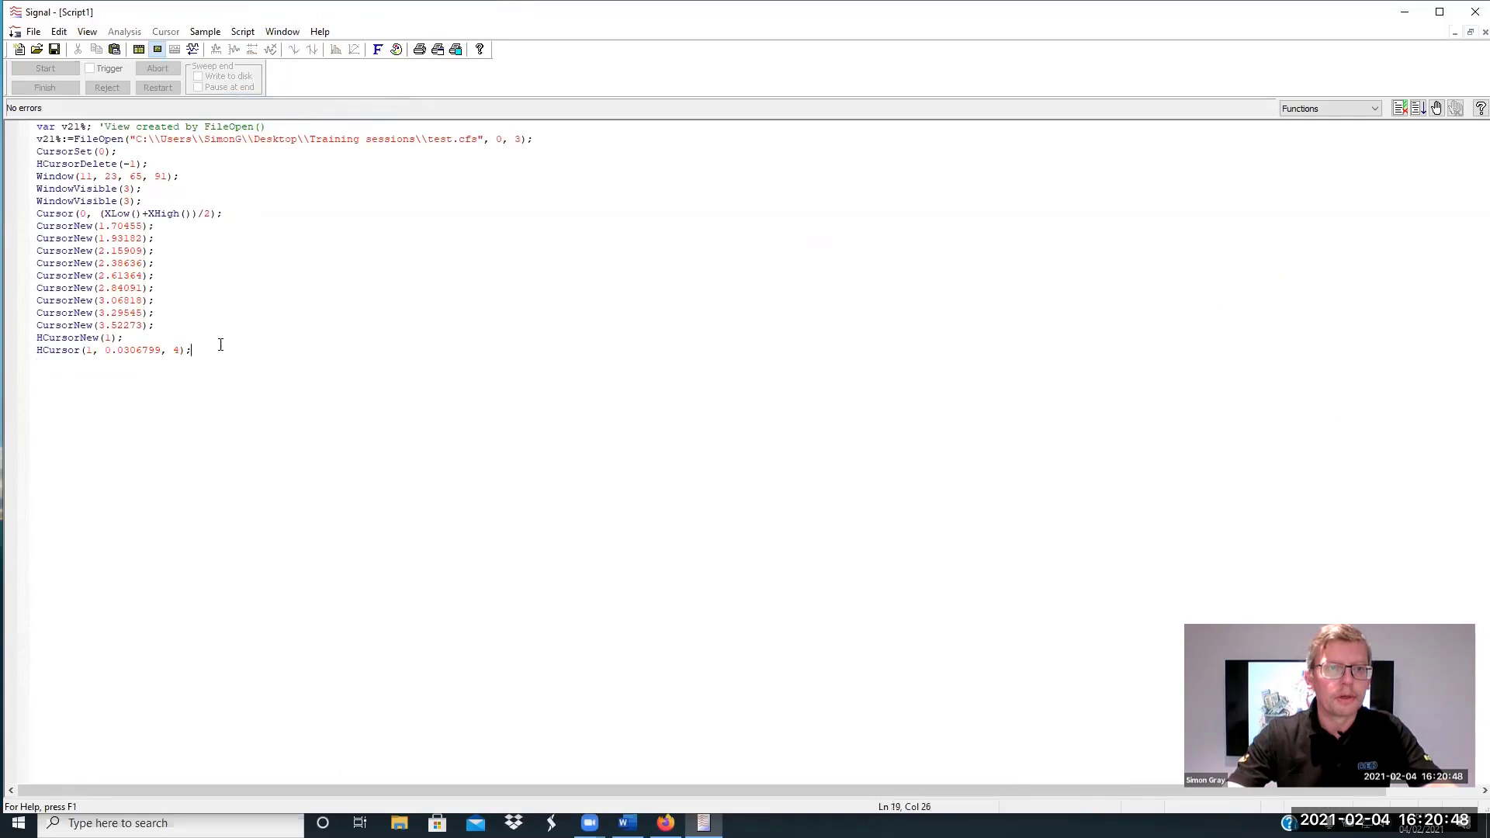
Delete the file path inside the recorded script's FileOpen() call, and close the script without saving it
{"action": "left_click_drag", "start_coordinate": [220, 344], "coordinate": [10, 138]}
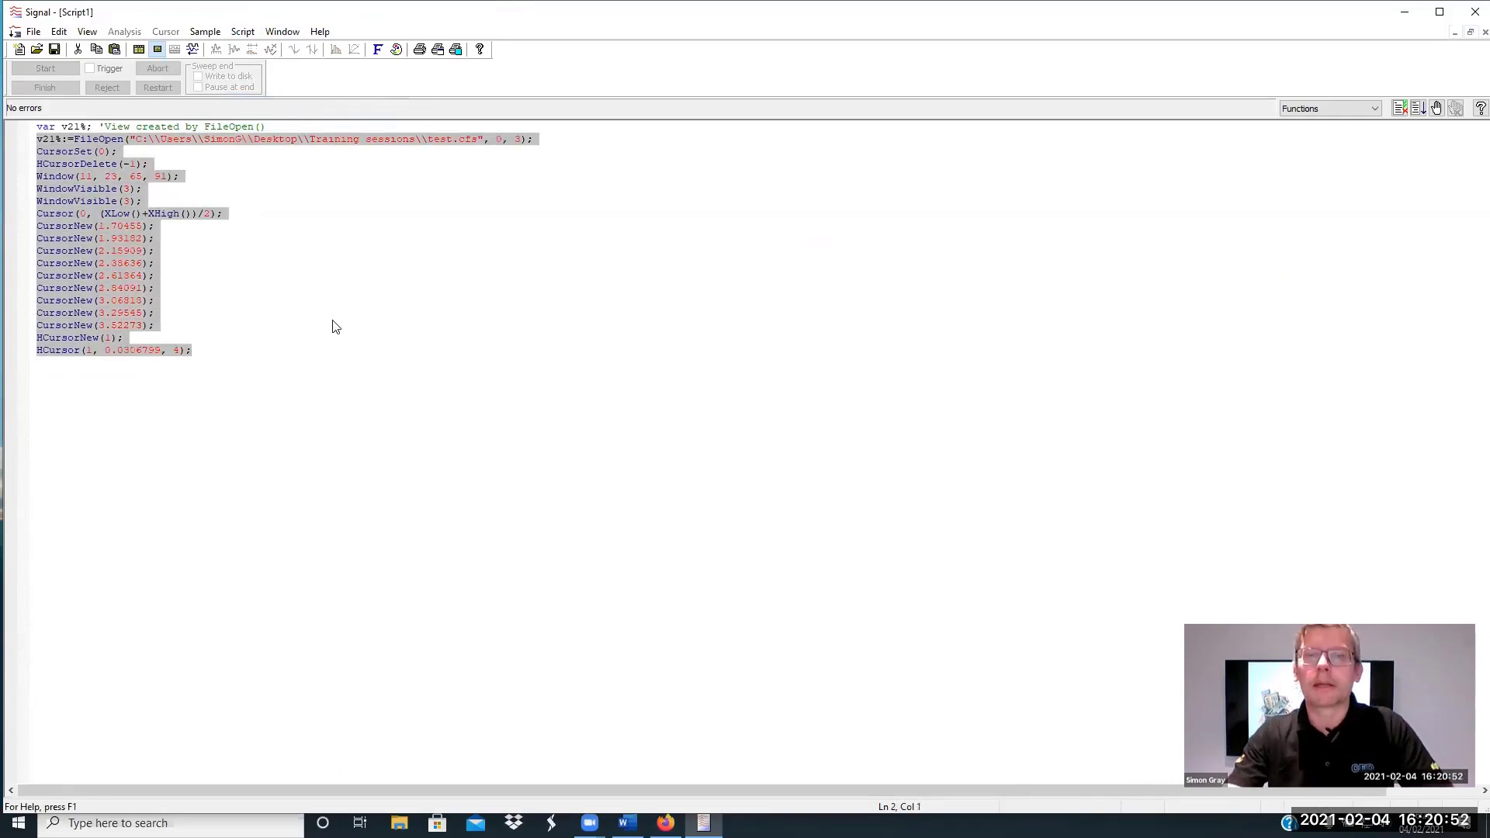
{"action": "left_click", "coordinate": [345, 290]}
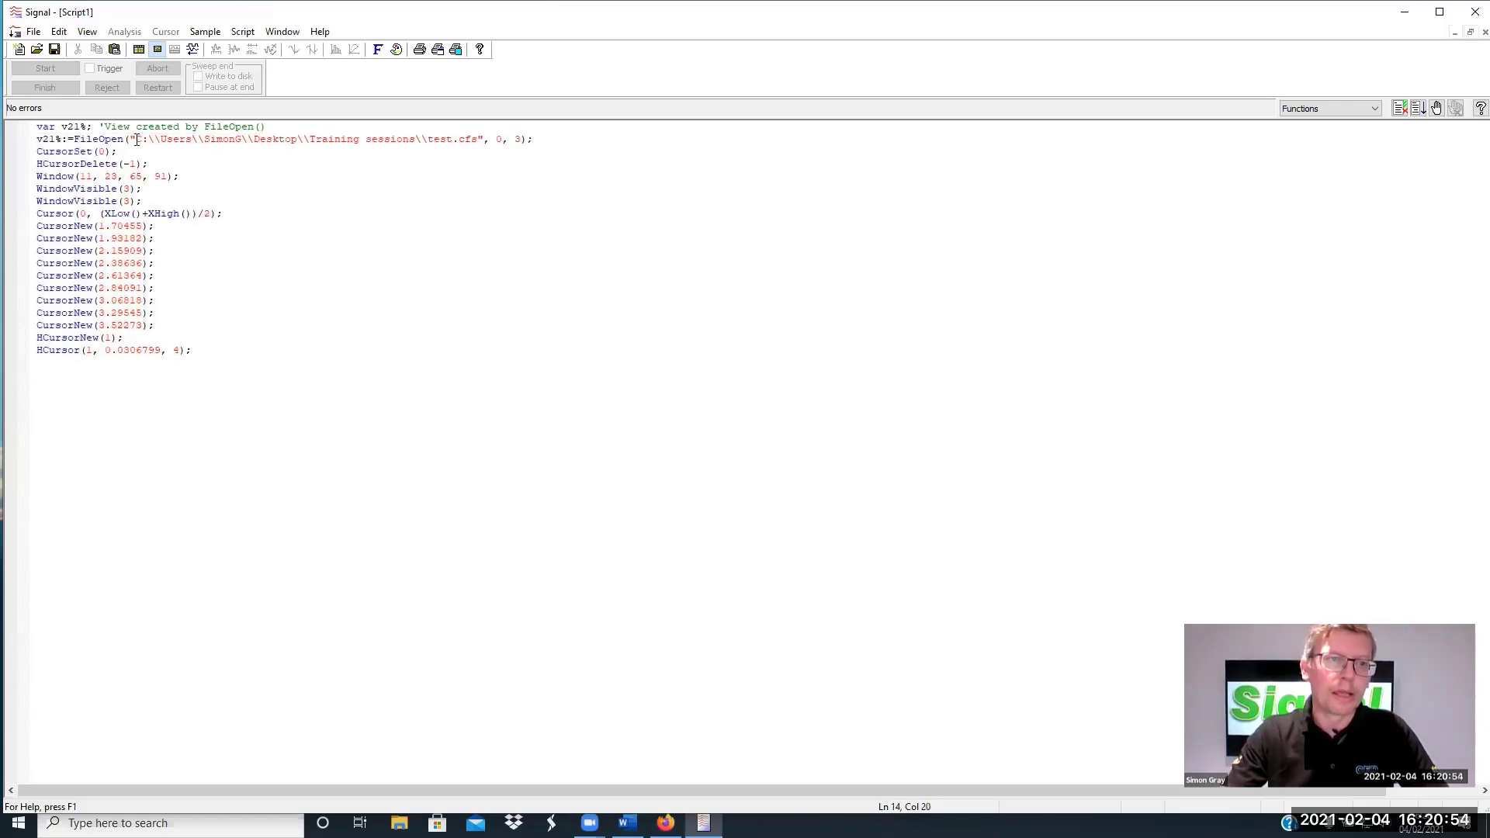
{"action": "left_click_drag", "start_coordinate": [135, 140], "coordinate": [478, 139]}
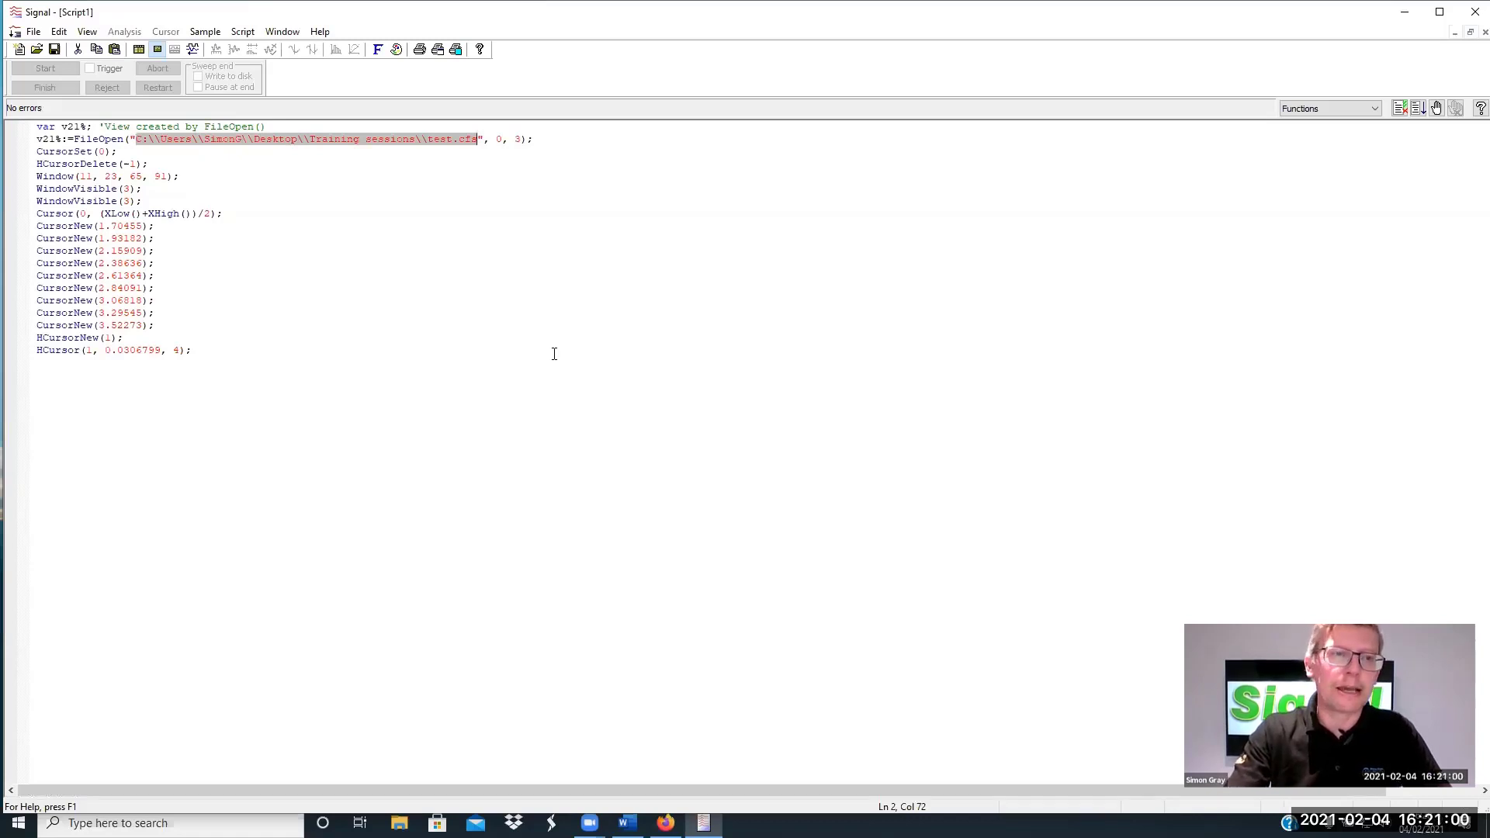
{"action": "key", "text": "Delete"}
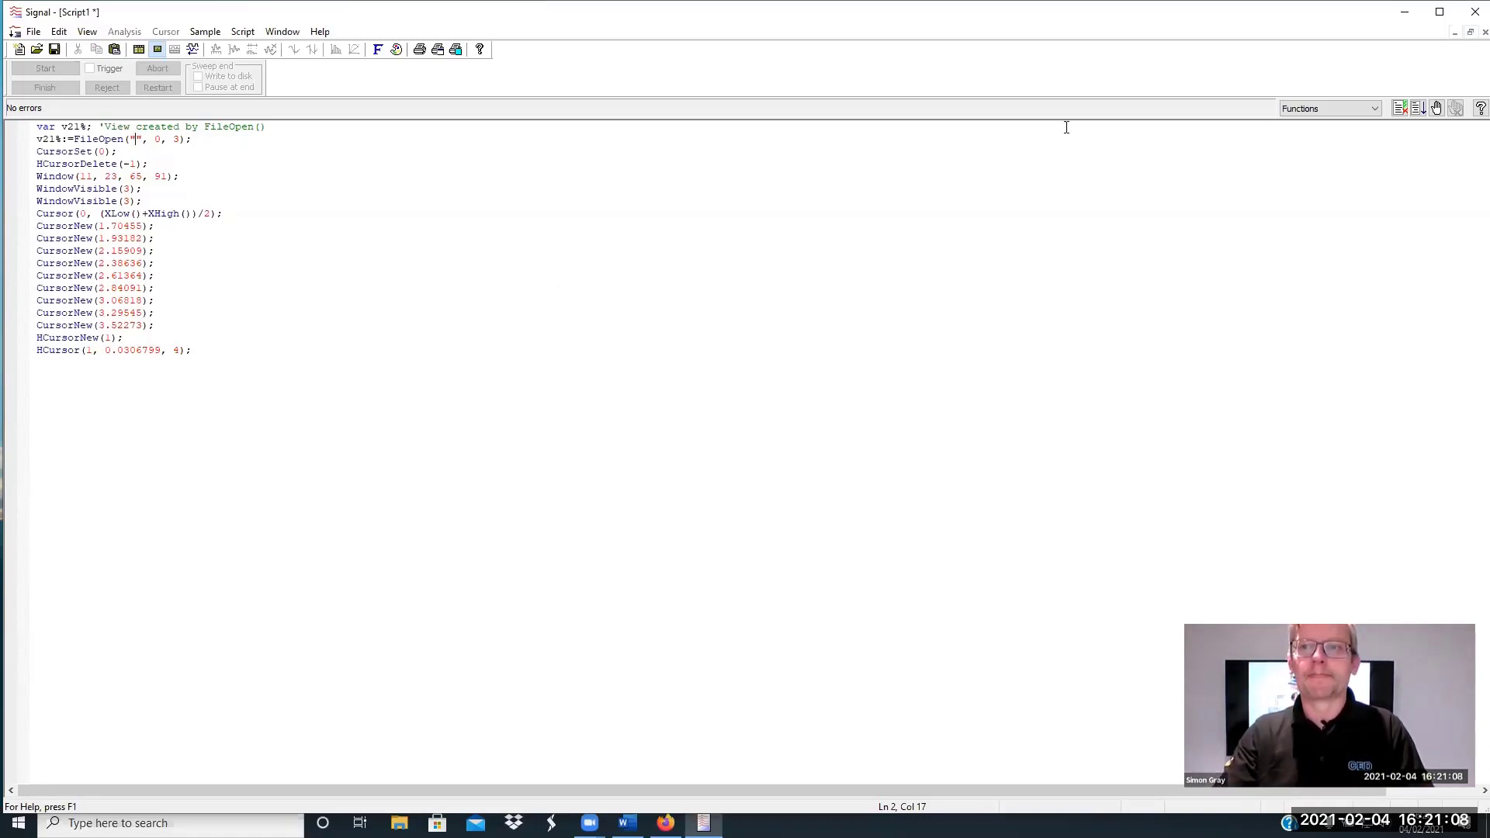
{"action": "left_click", "coordinate": [1484, 32]}
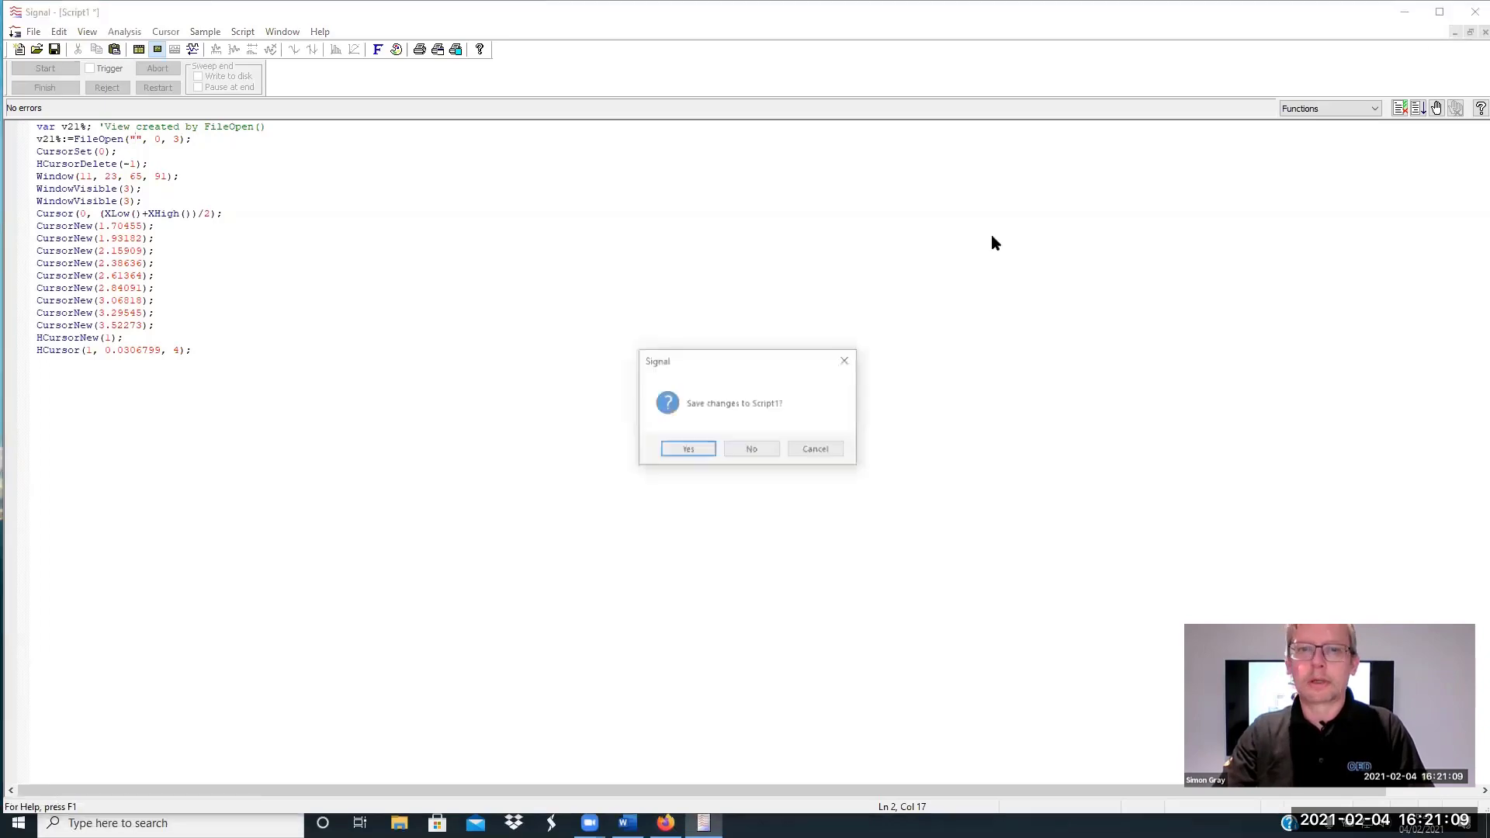
{"action": "left_click", "coordinate": [751, 444]}
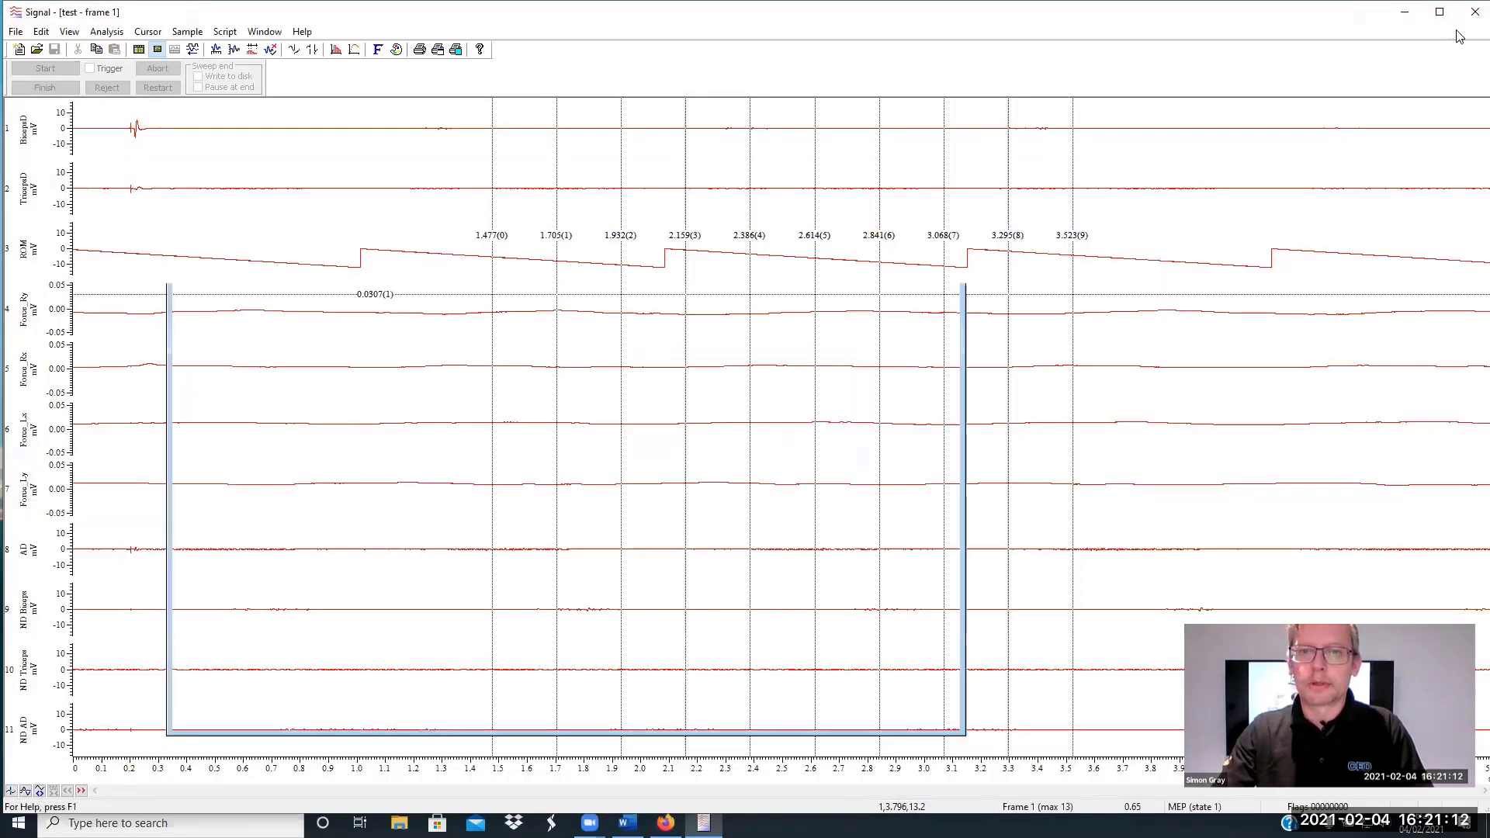
Restore the test data view from its maximized size and reset it to the standard display
{"action": "left_click", "coordinate": [1457, 32]}
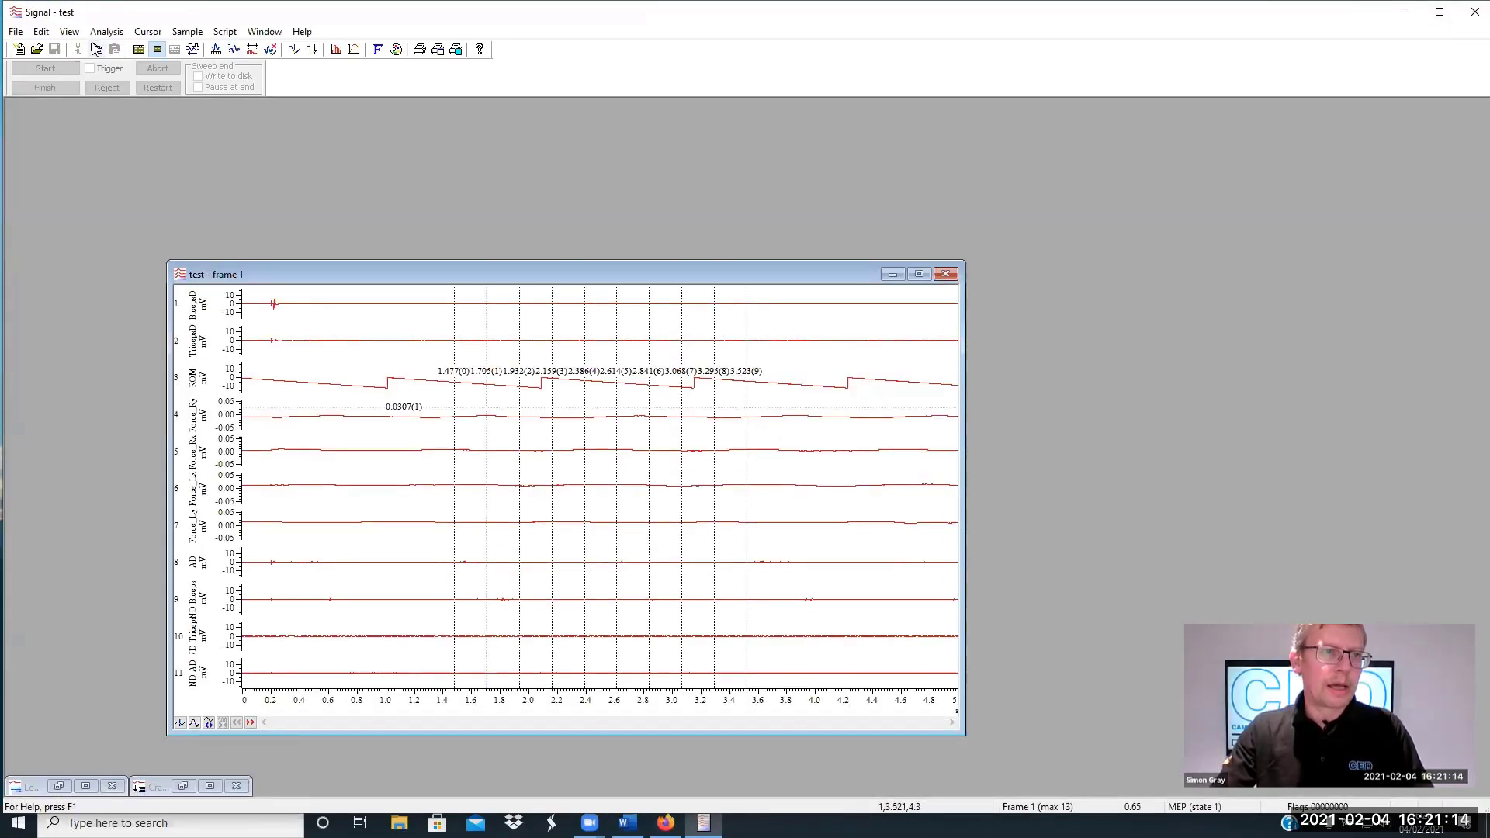
{"action": "left_click", "coordinate": [69, 31]}
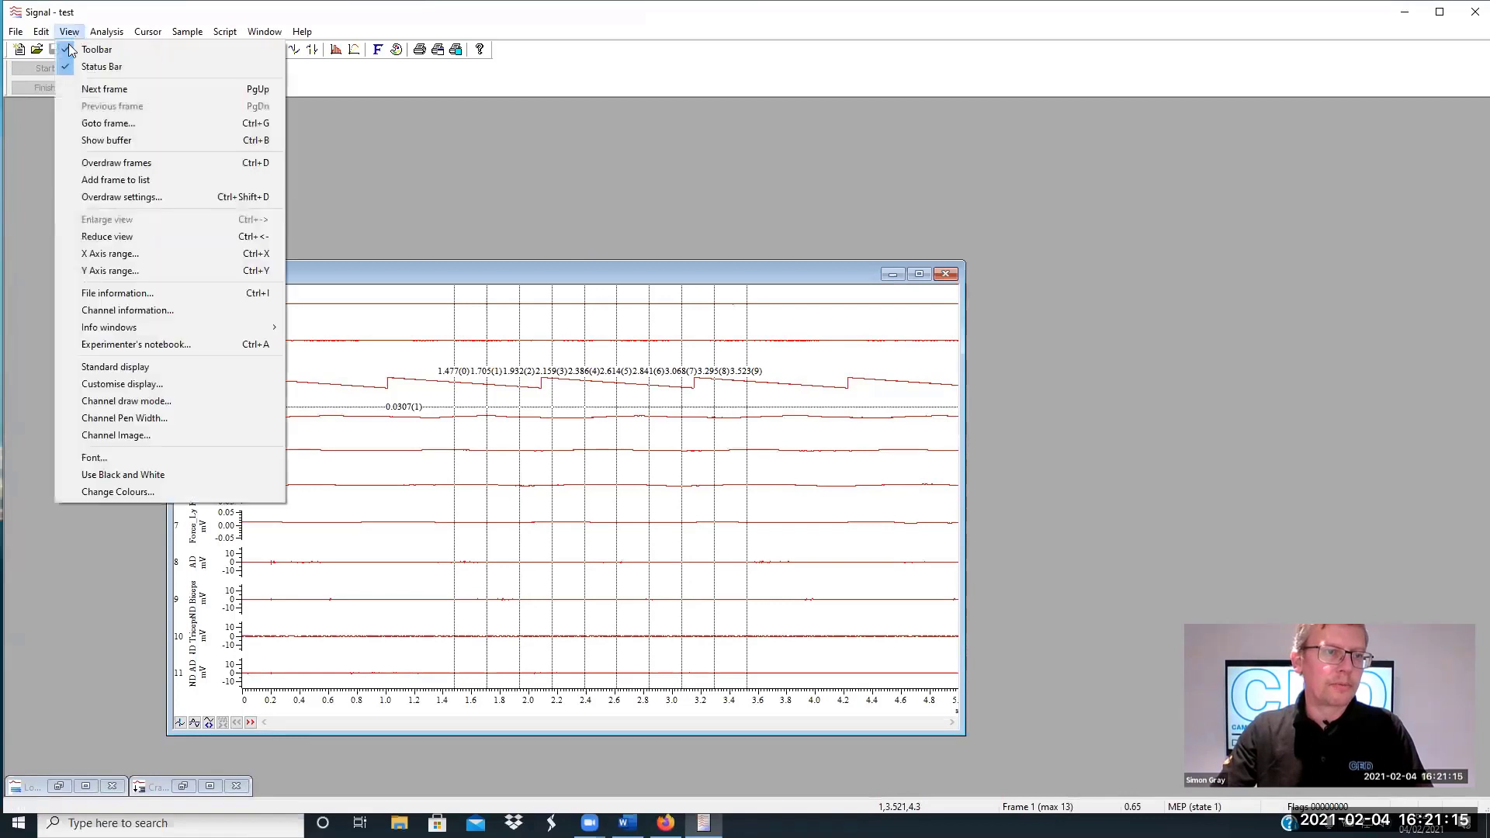
{"action": "left_click", "coordinate": [119, 372]}
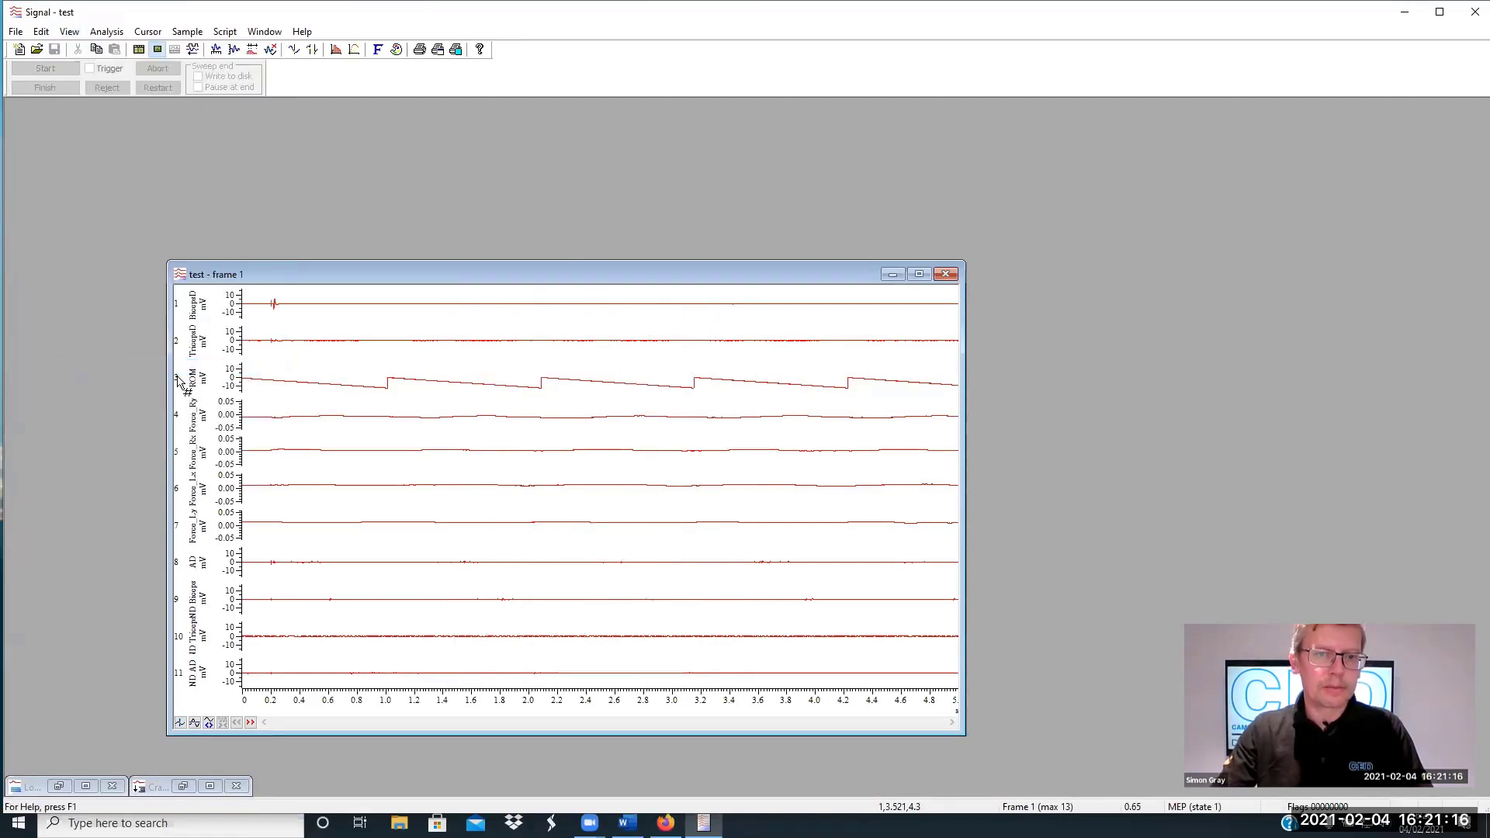
Show only the TricepsD channel, and optimise its Y axis, comparing with the full Y range
{"action": "double_click", "coordinate": [599, 339]}
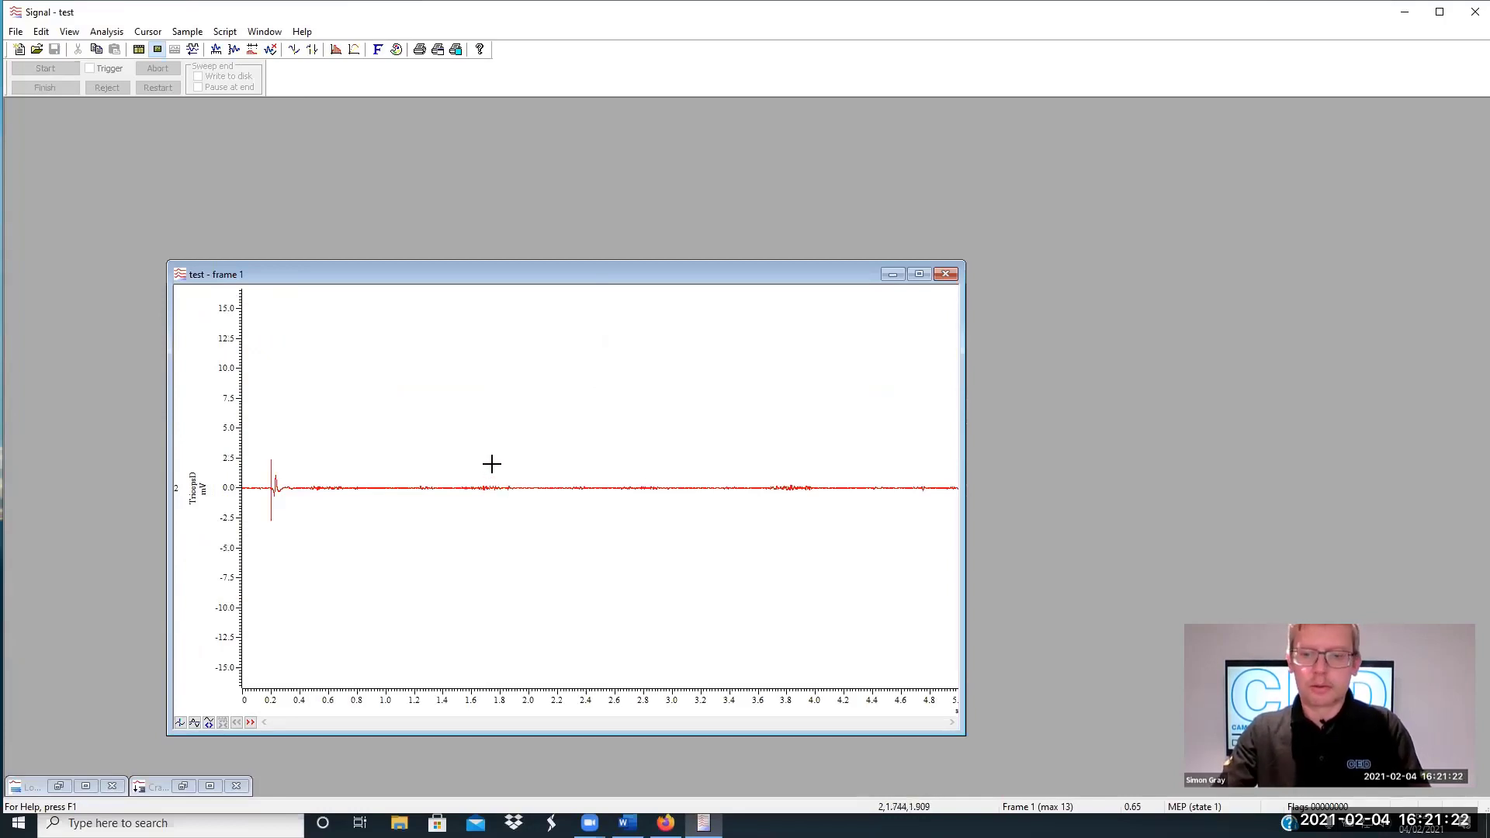
{"action": "key", "text": "ctrl+q"}
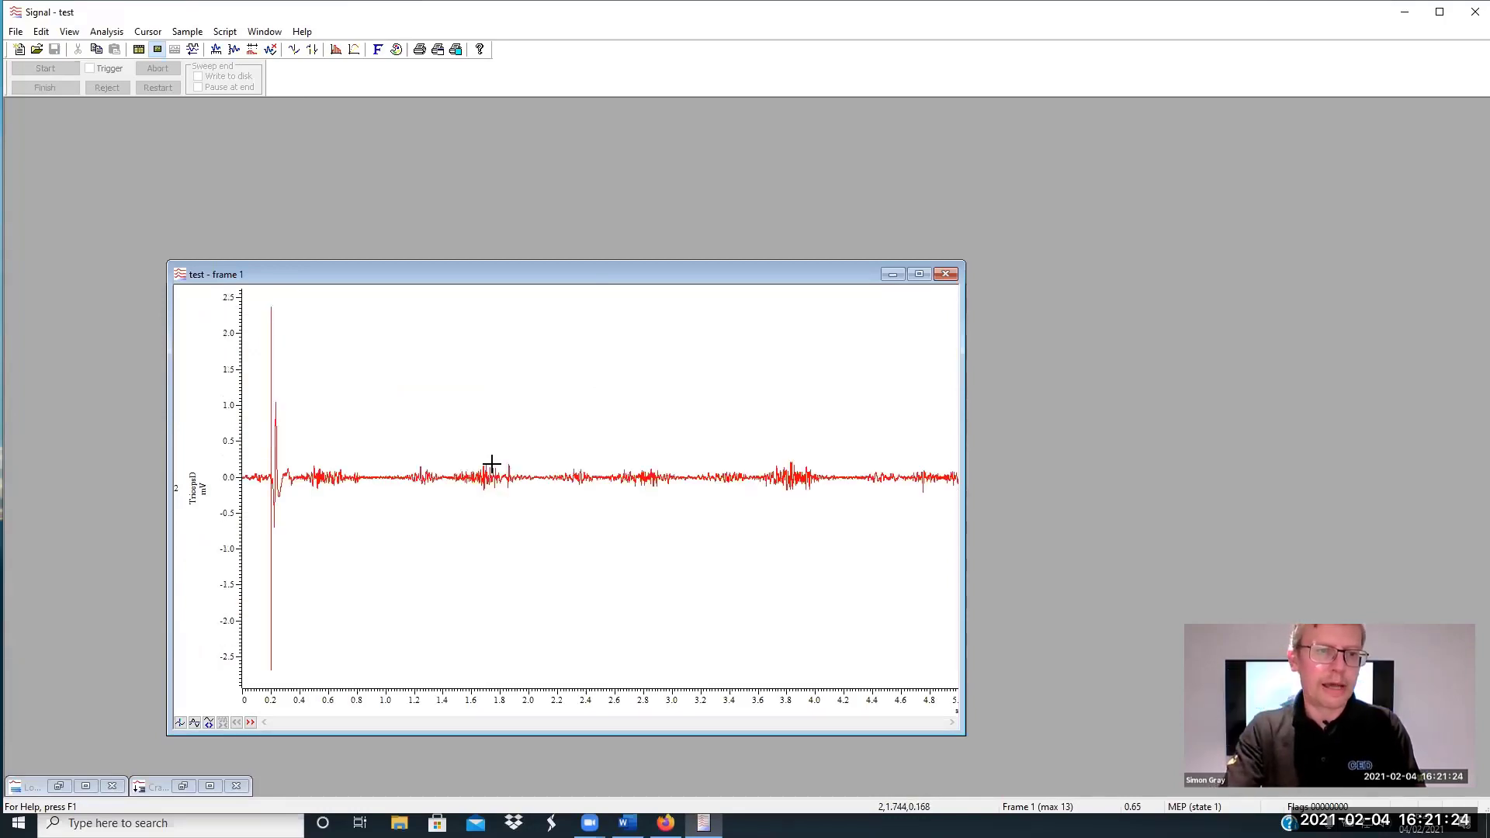
{"action": "key", "text": "Home"}
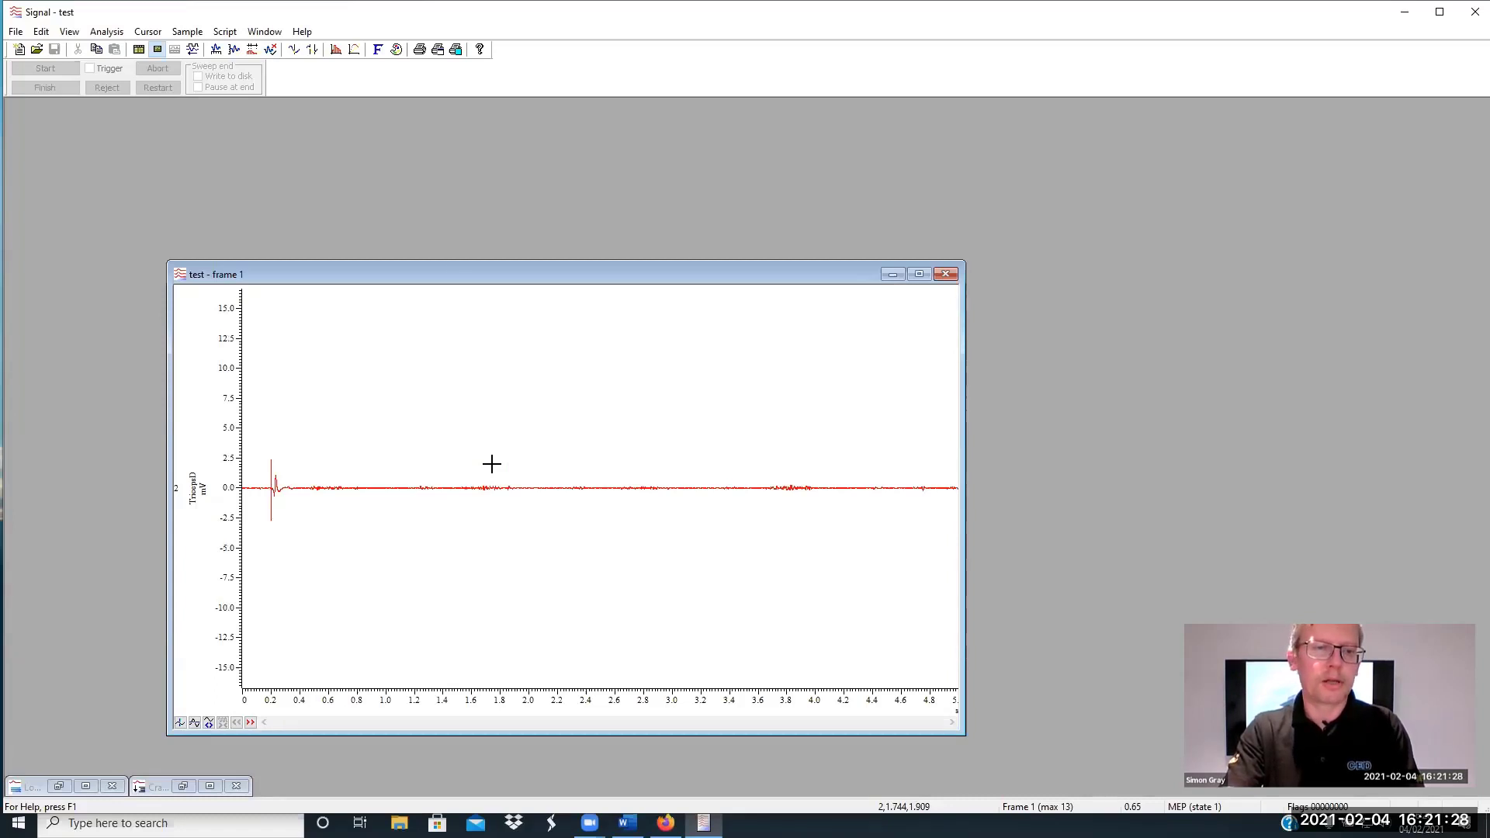
{"action": "key", "text": "ctrl+q"}
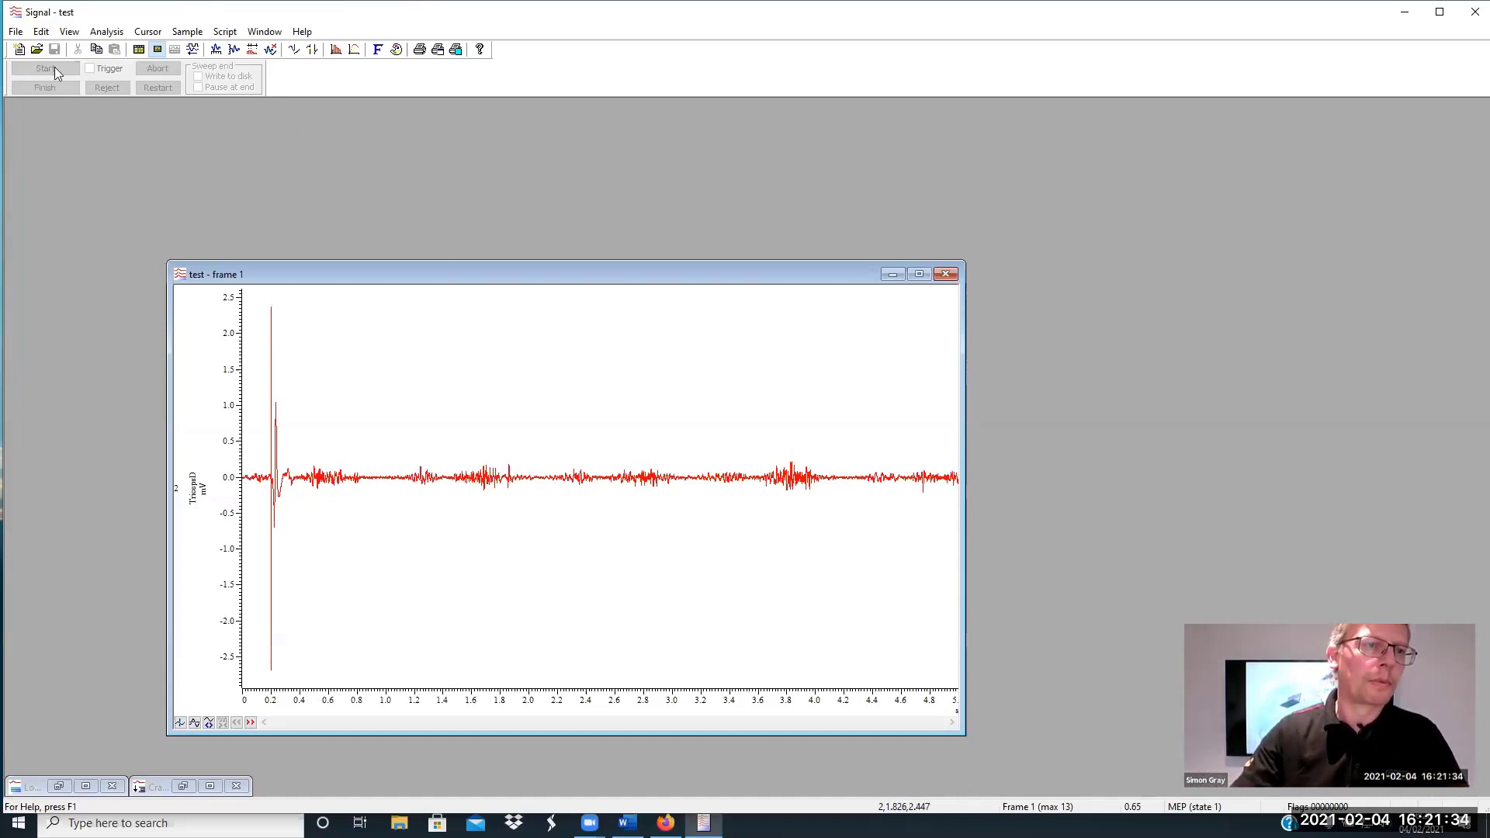
Enlarge the test data window and move it clear of the File menu's commands
{"action": "left_click_drag", "start_coordinate": [166, 261], "coordinate": [109, 104]}
{"action": "left_click", "coordinate": [16, 31]}
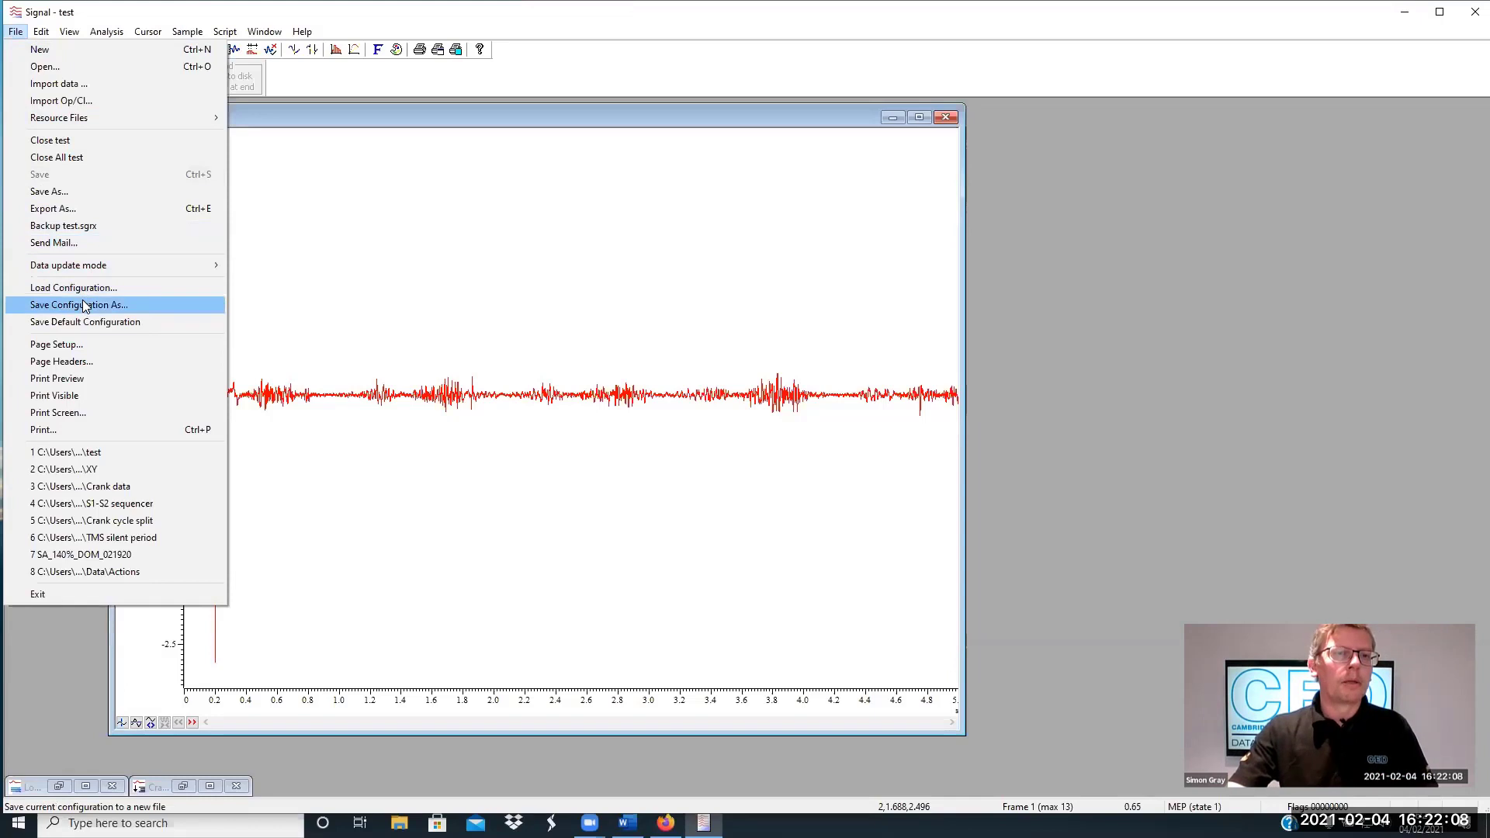
{"action": "left_click", "coordinate": [319, 121]}
{"action": "left_click_drag", "start_coordinate": [320, 118], "coordinate": [504, 124]}
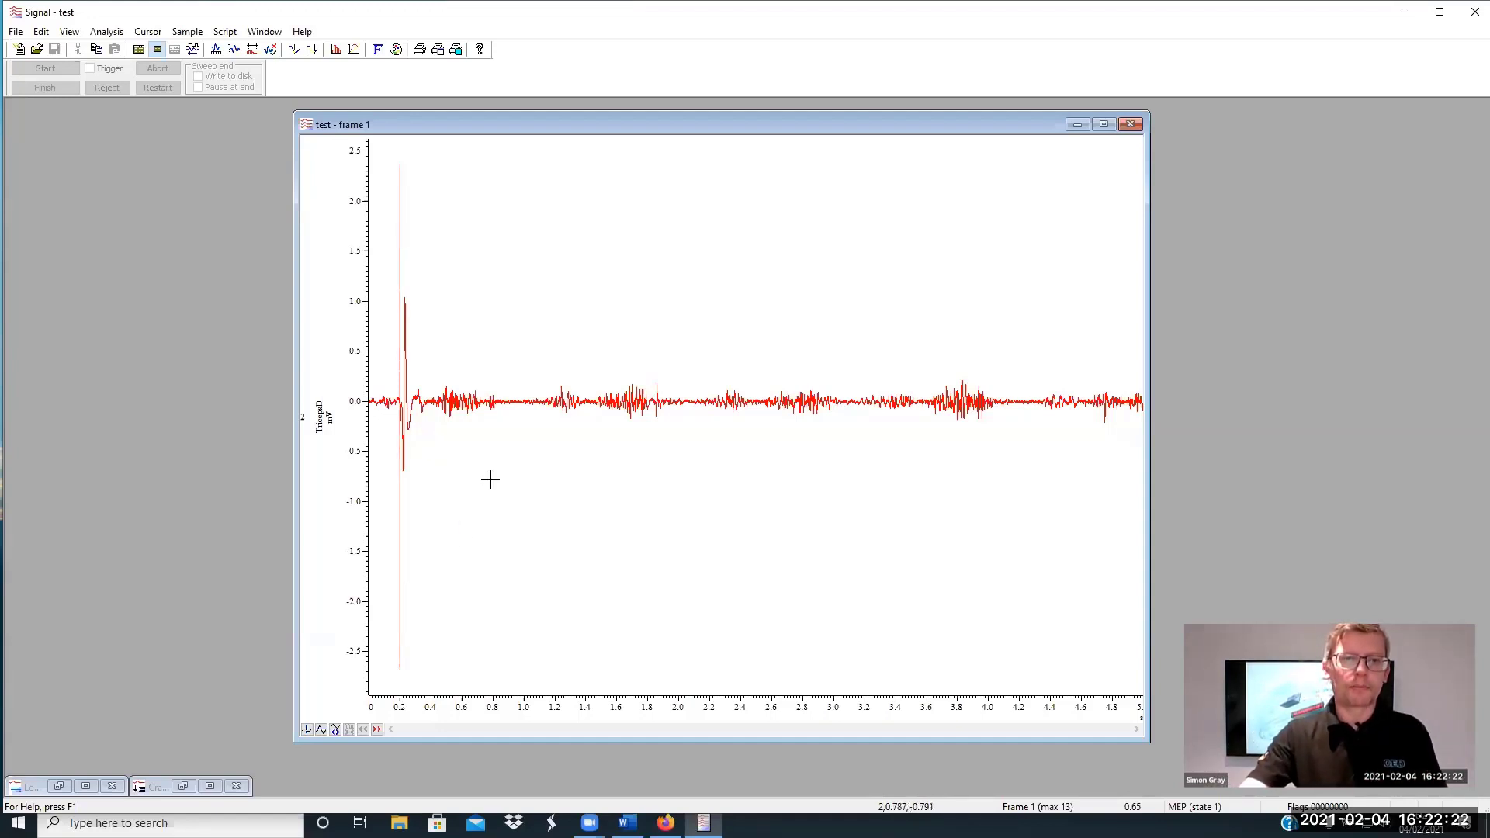
Review the Data update mode options without changing the mode, and shift the test data window slightly
{"action": "left_click", "coordinate": [15, 32]}
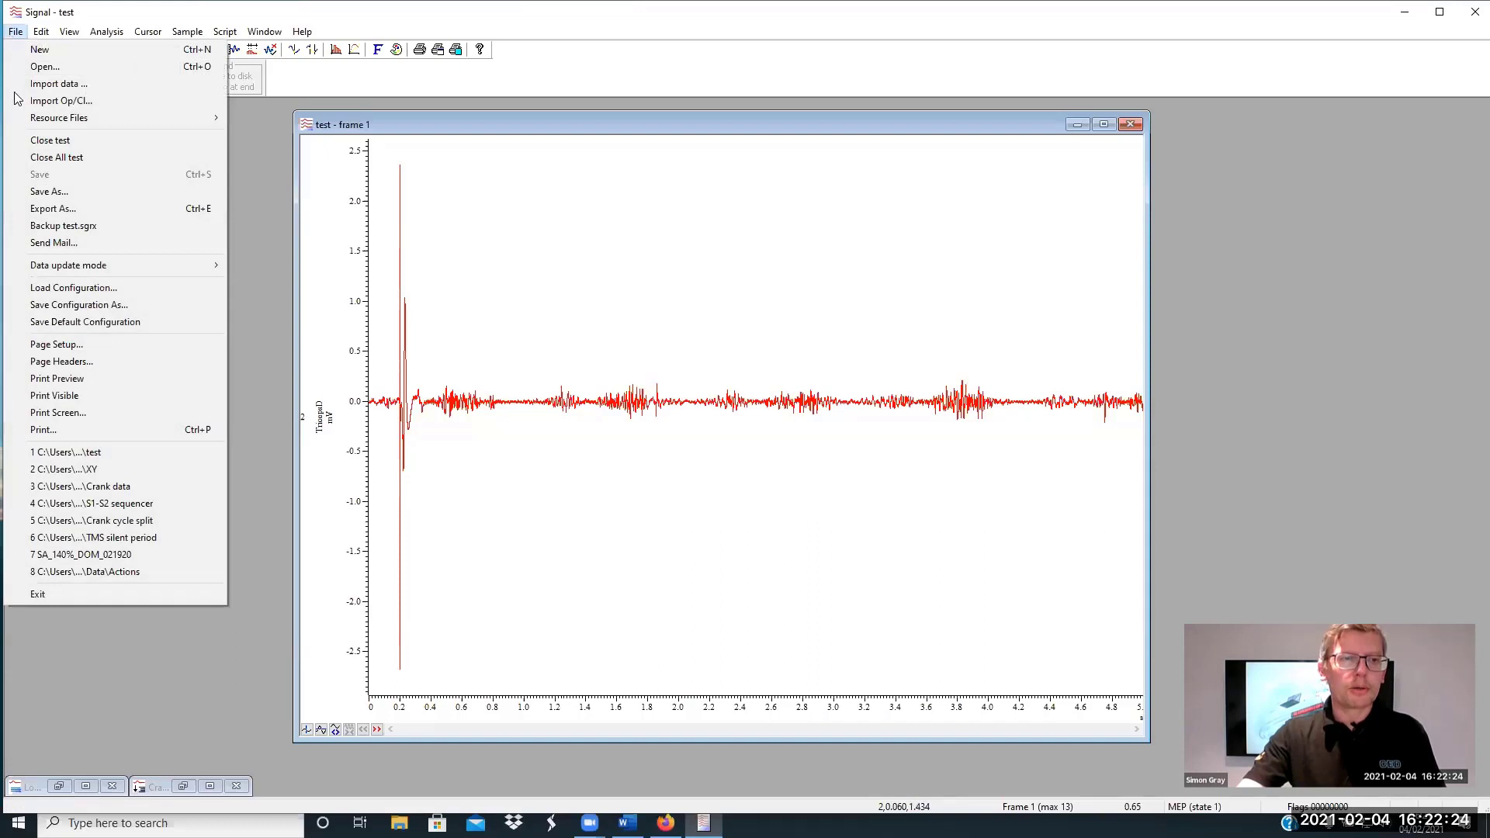
{"action": "mouse_move", "coordinate": [79, 267]}
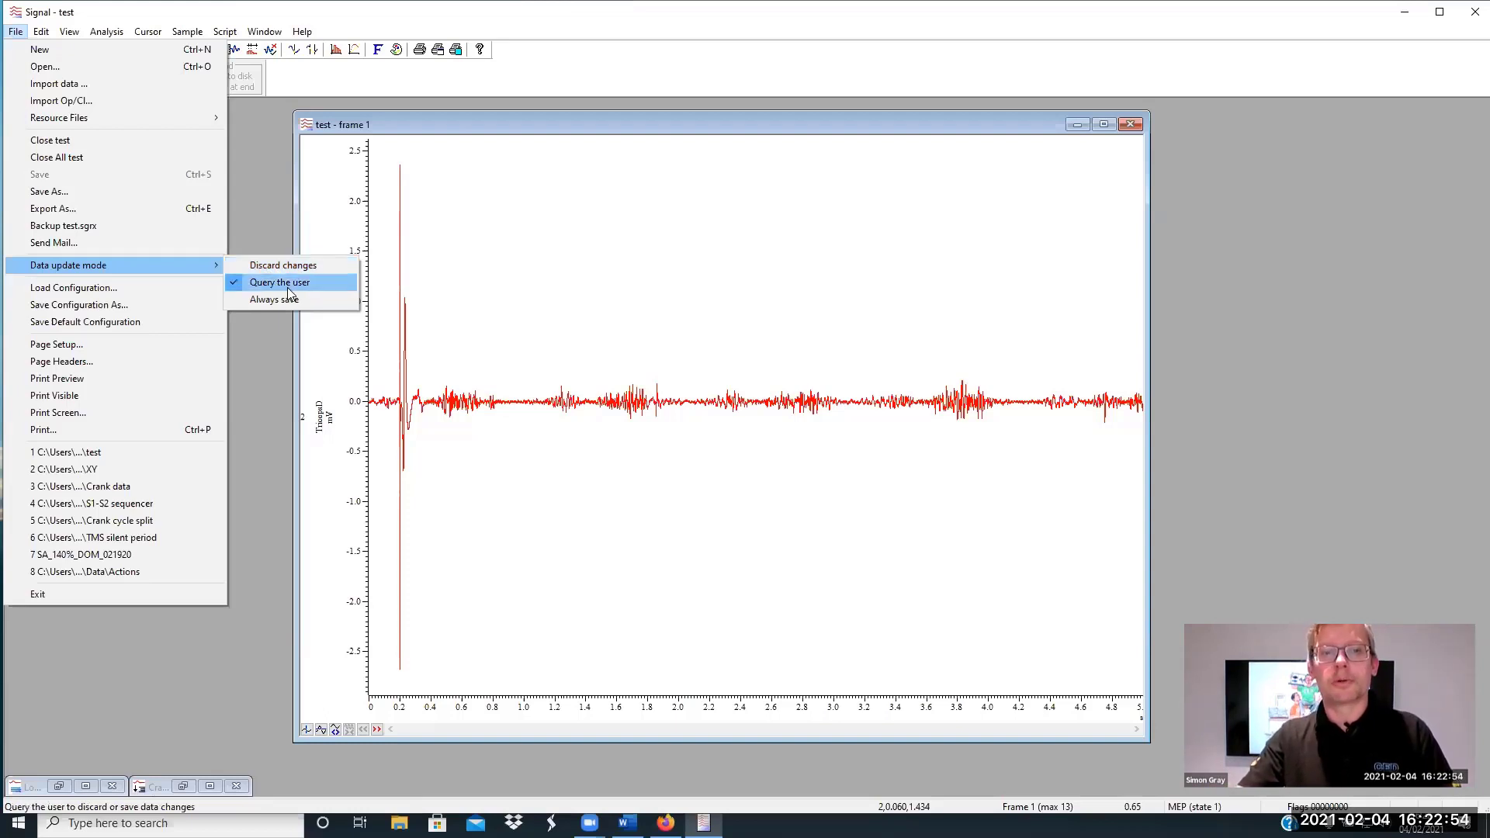
{"action": "left_click", "coordinate": [495, 118]}
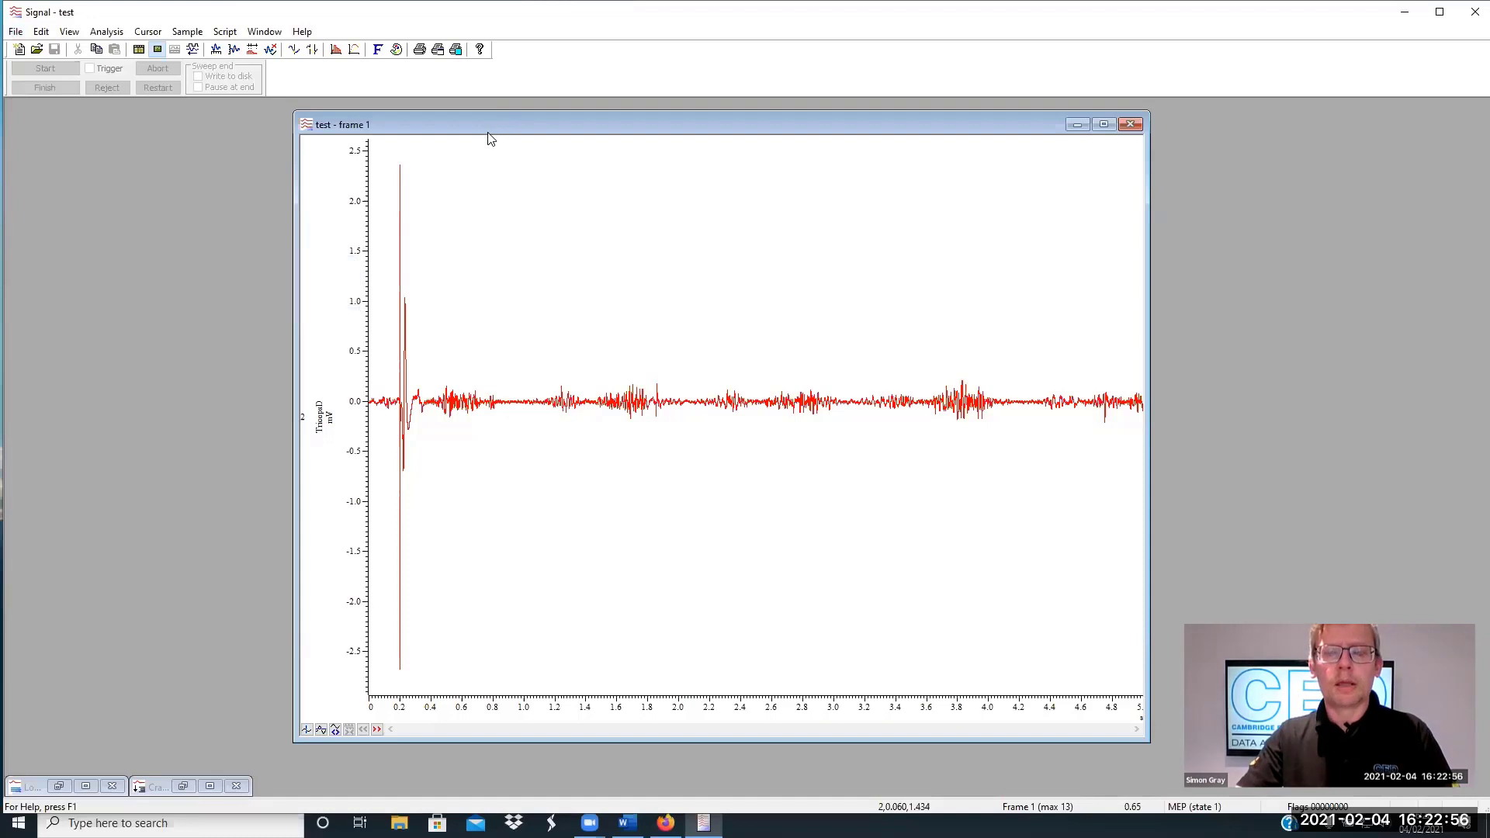
{"action": "left_click_drag", "start_coordinate": [482, 130], "coordinate": [459, 128]}
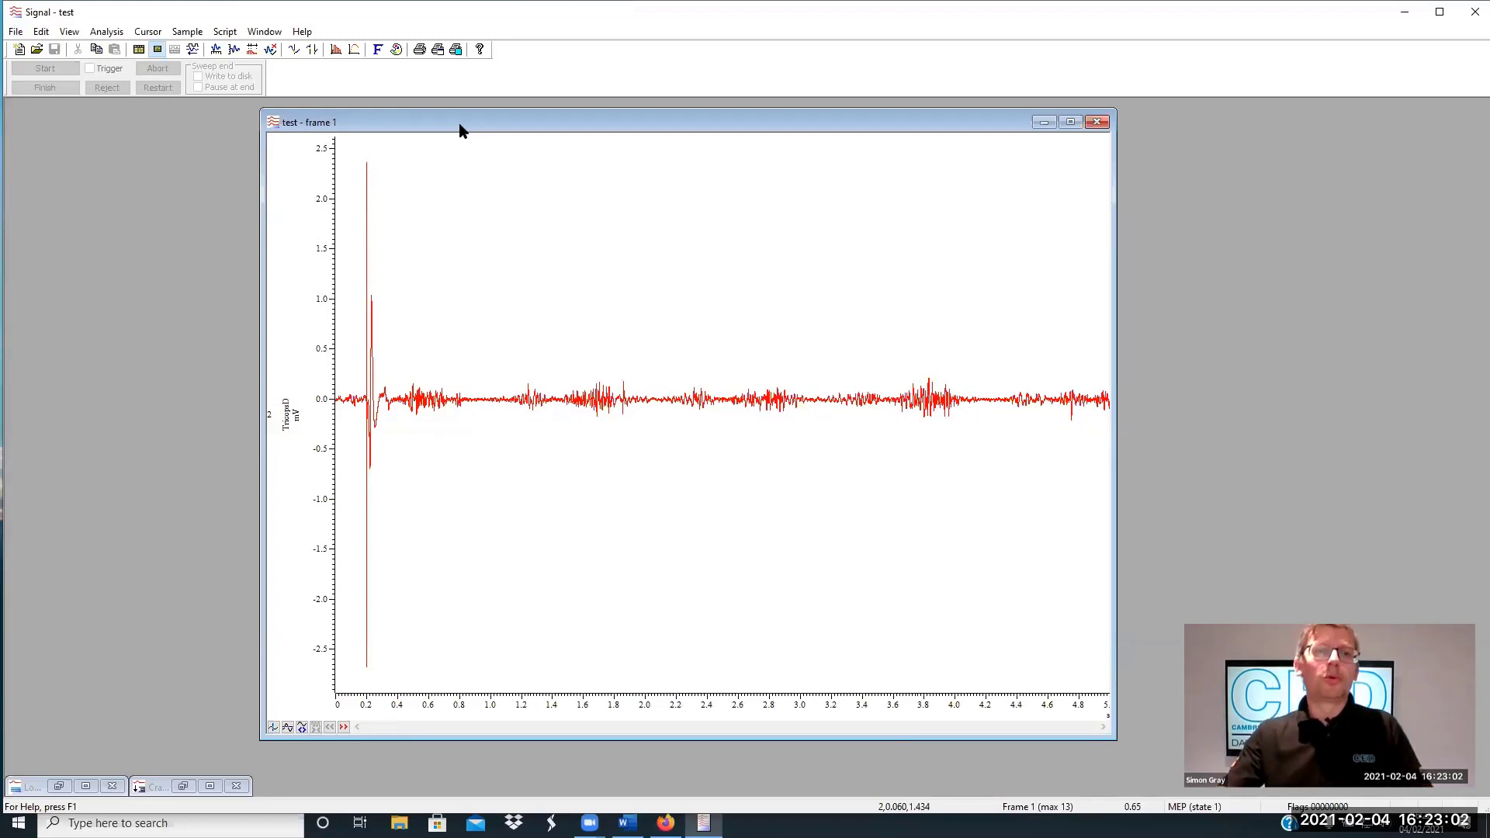
Create a new virtual channel for the test data, matched to 1 BicepsD, with the expression Ch(1)
{"action": "left_click", "coordinate": [114, 35]}
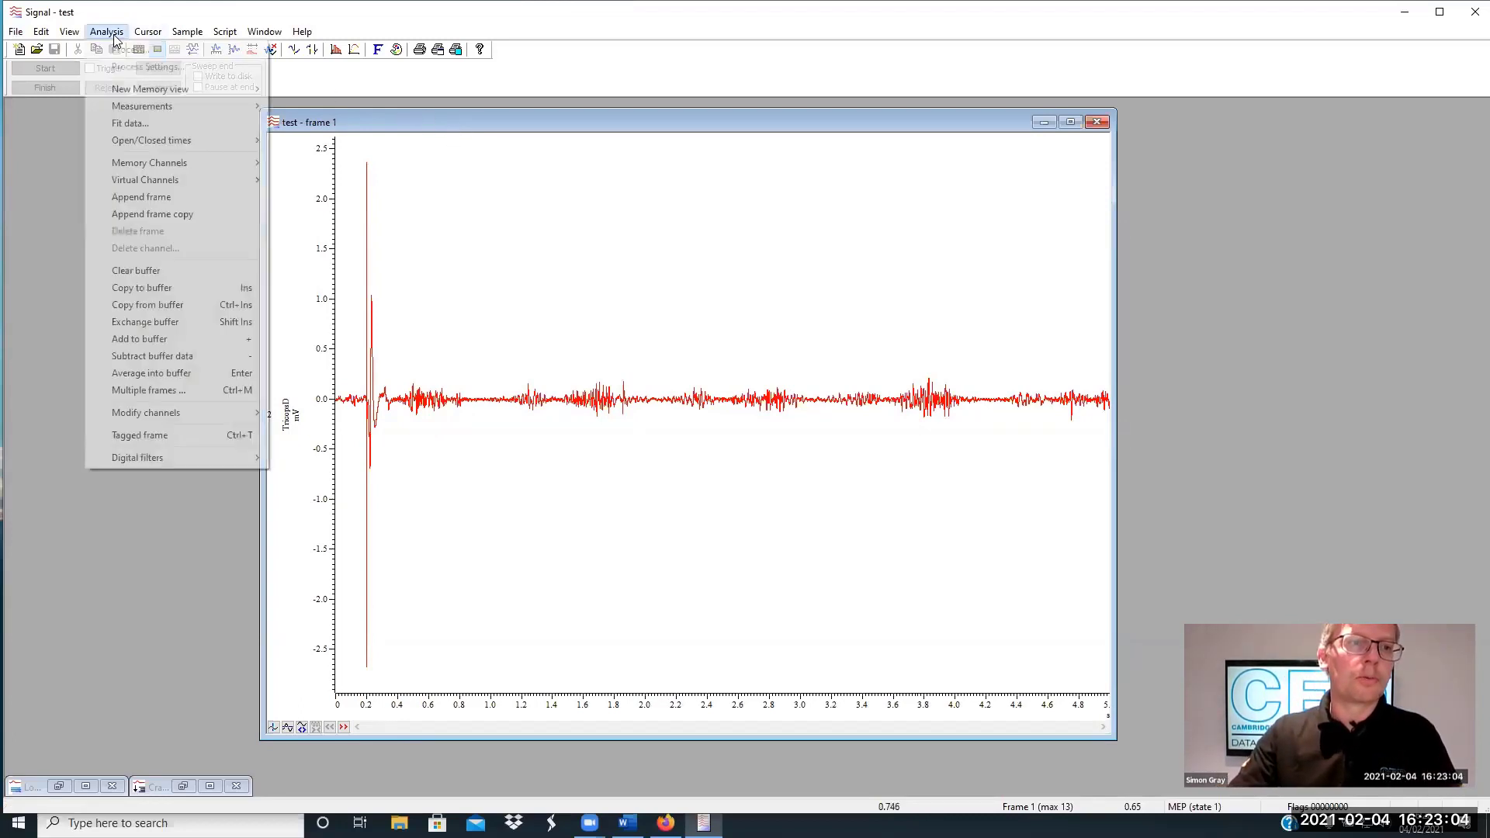
{"action": "mouse_move", "coordinate": [168, 185]}
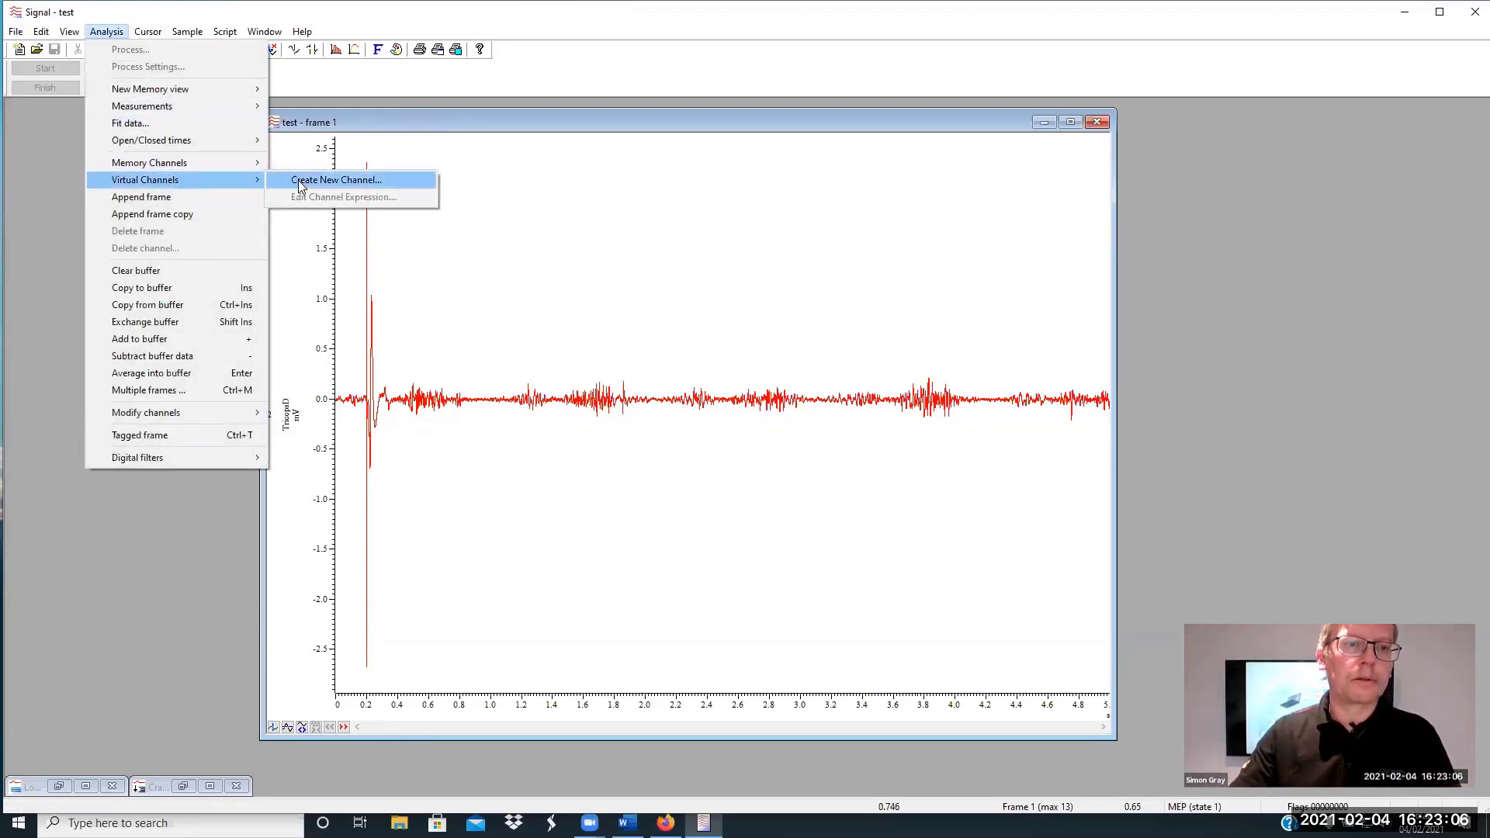
{"action": "left_click", "coordinate": [329, 182]}
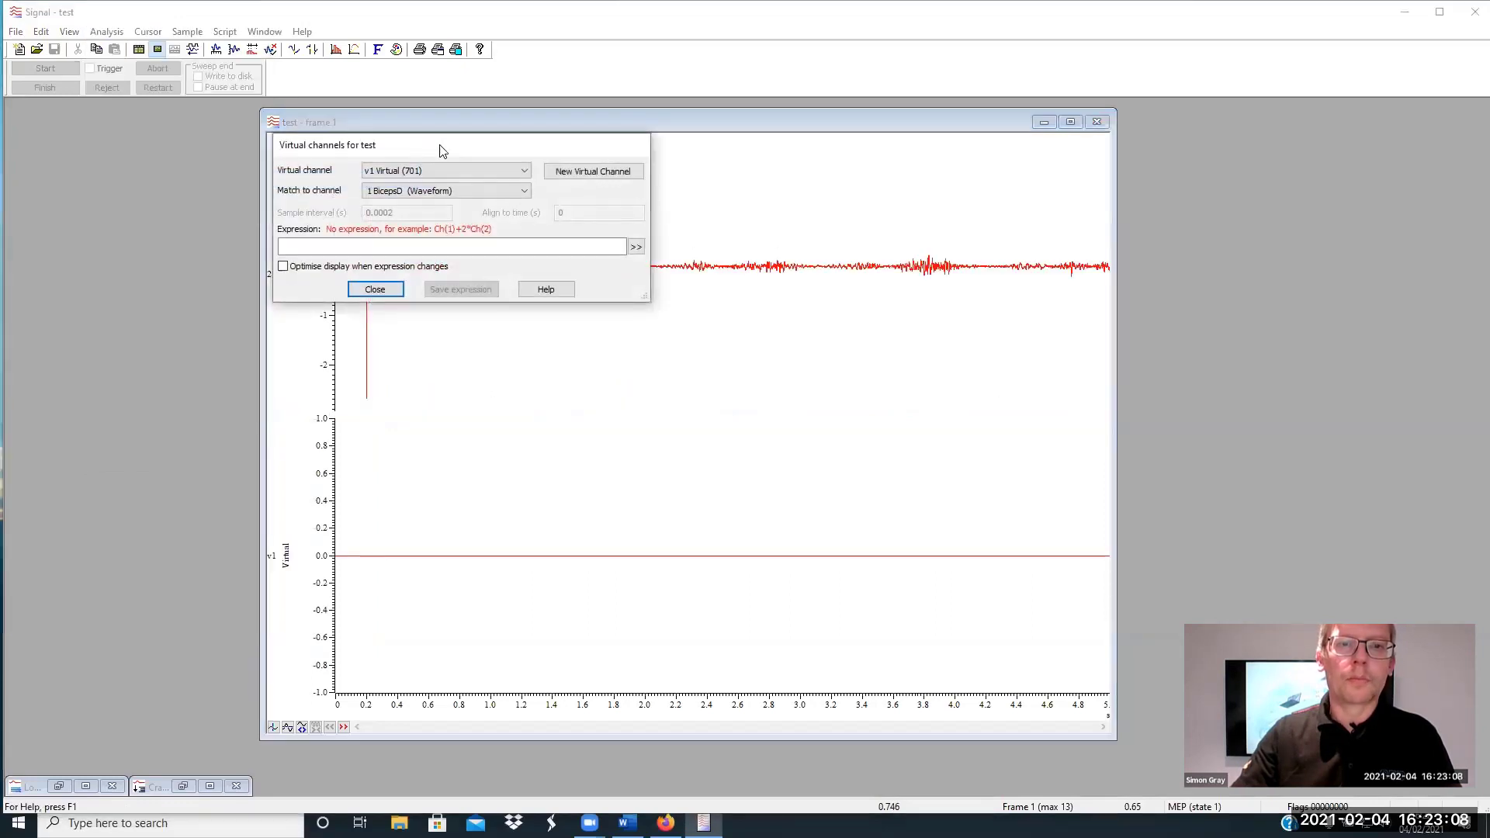
{"action": "left_click_drag", "start_coordinate": [443, 150], "coordinate": [935, 84]}
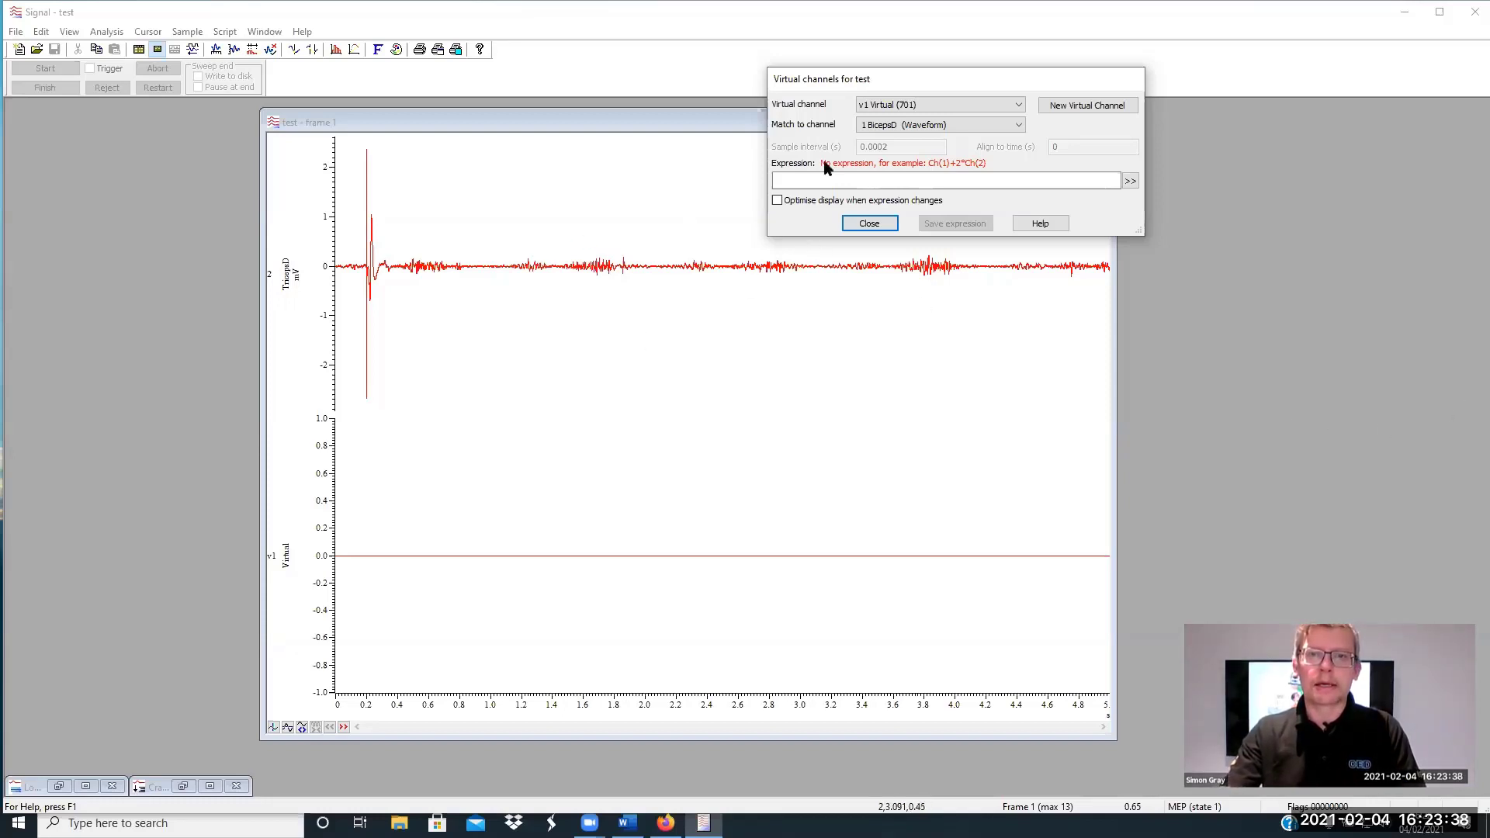
{"action": "left_click_drag", "start_coordinate": [826, 74], "coordinate": [775, 66]}
{"action": "left_click", "coordinate": [777, 174]}
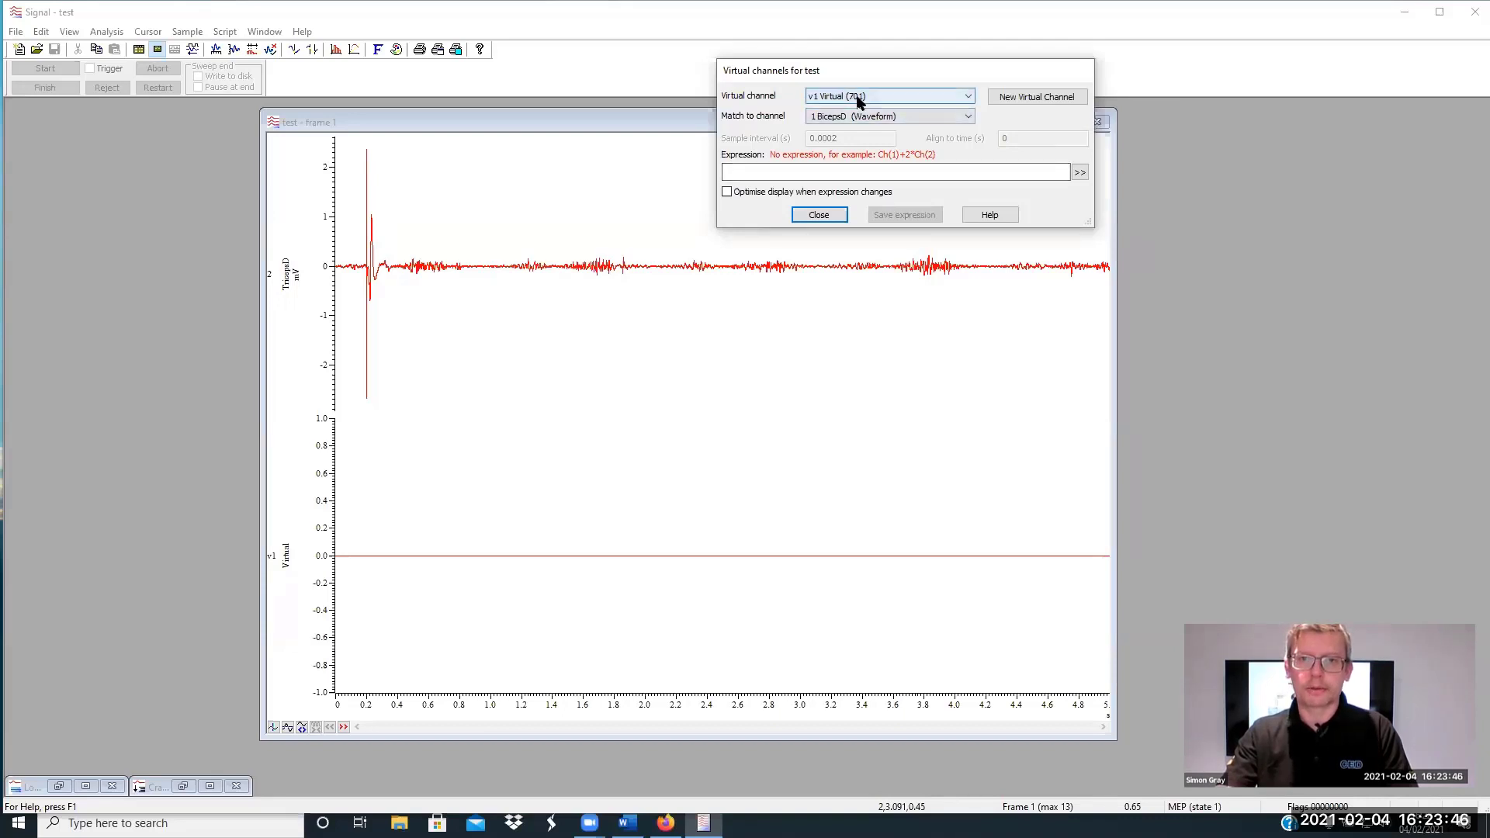
{"action": "left_click", "coordinate": [823, 170]}
{"action": "type", "text": "Ch(1)"}
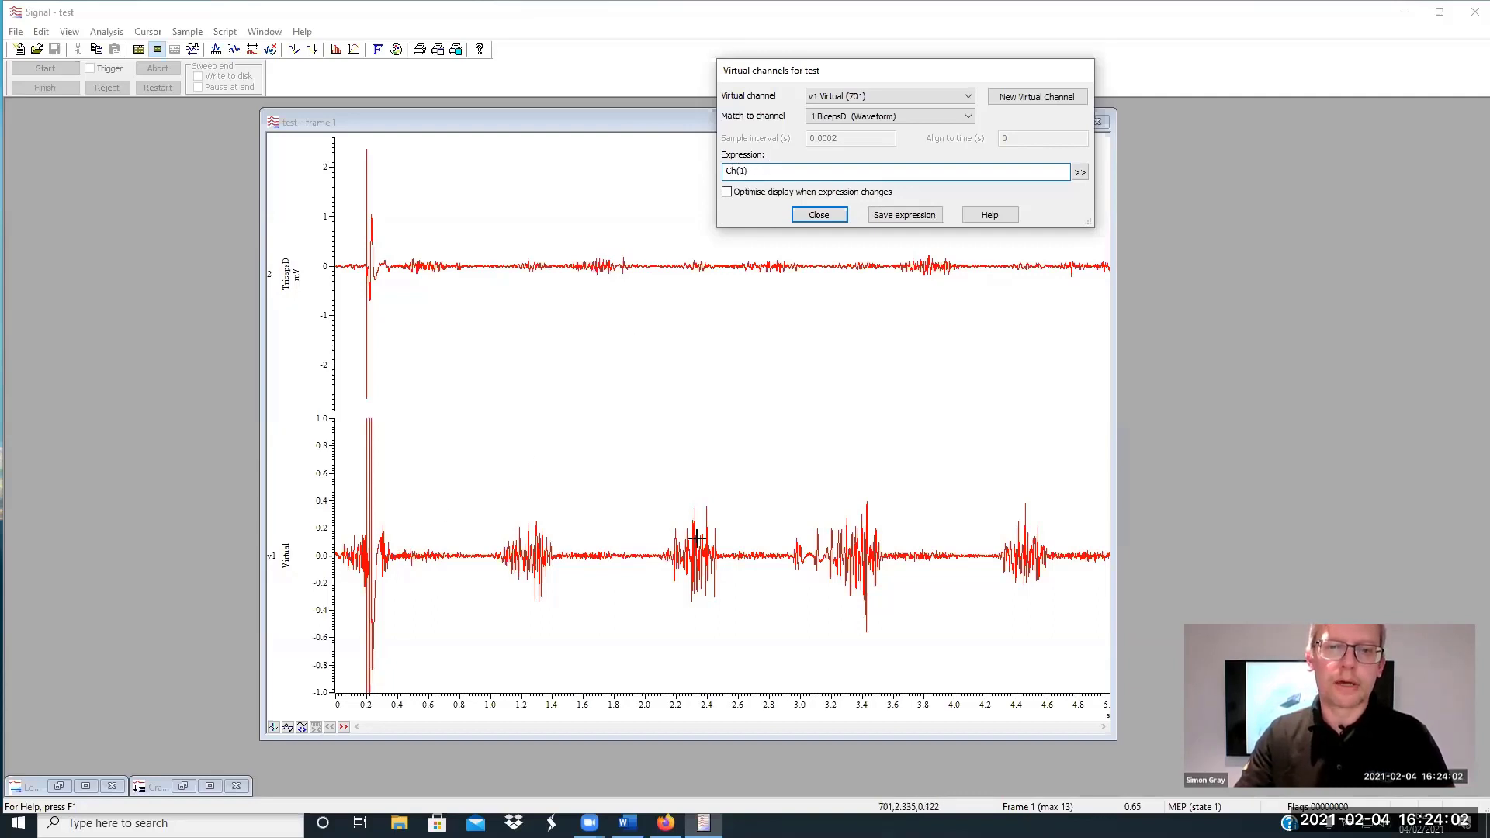
Replace the virtual channel's expression with a spectral edge of 1 BicepsD, using 19.5314 Hz resolution and 95 % of power
{"action": "left_click_drag", "start_coordinate": [759, 171], "coordinate": [692, 168]}
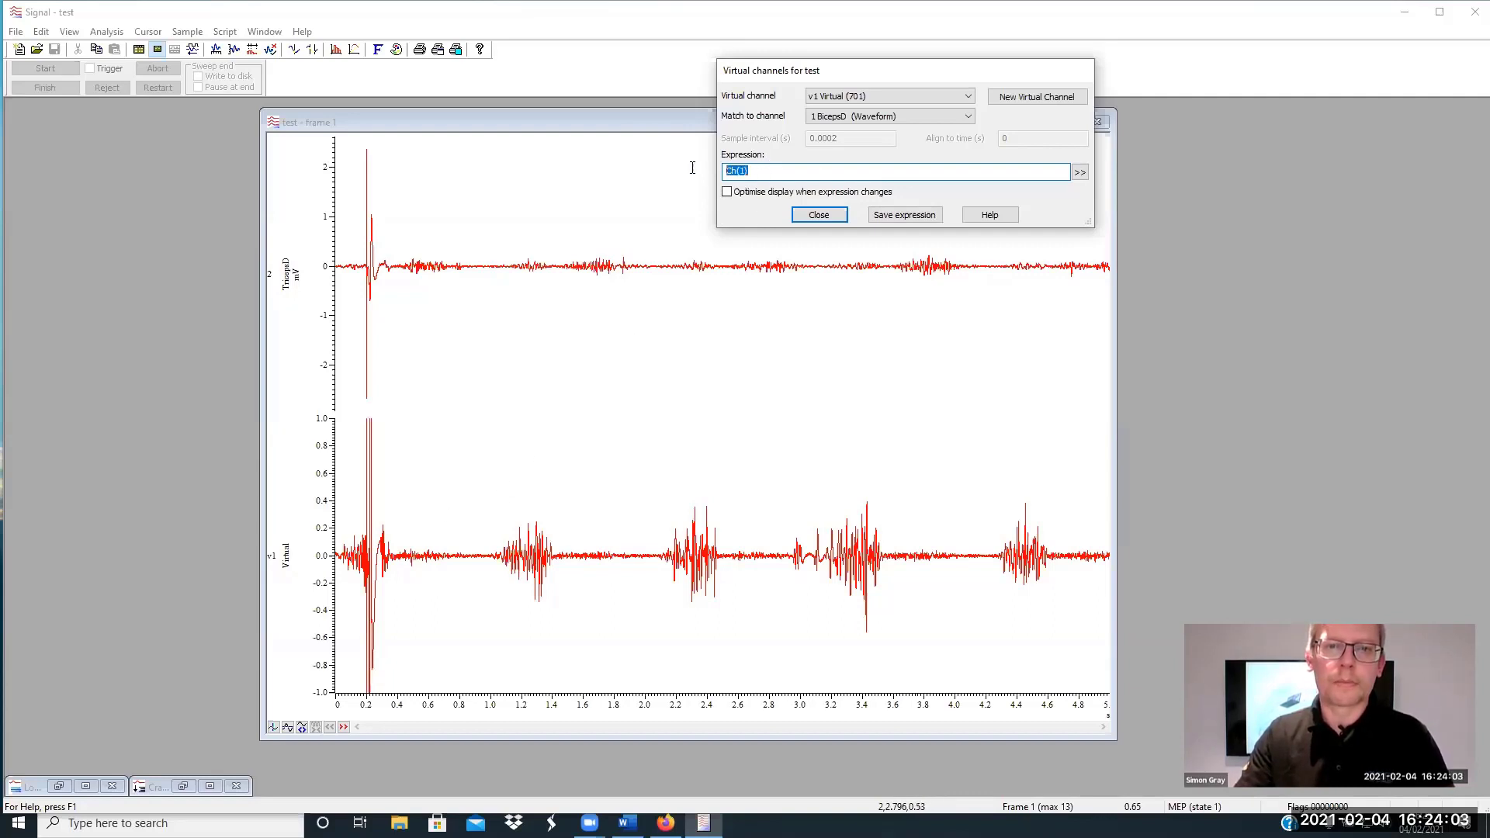
{"action": "left_click", "coordinate": [1082, 172]}
{"action": "mouse_move", "coordinate": [1089, 178]}
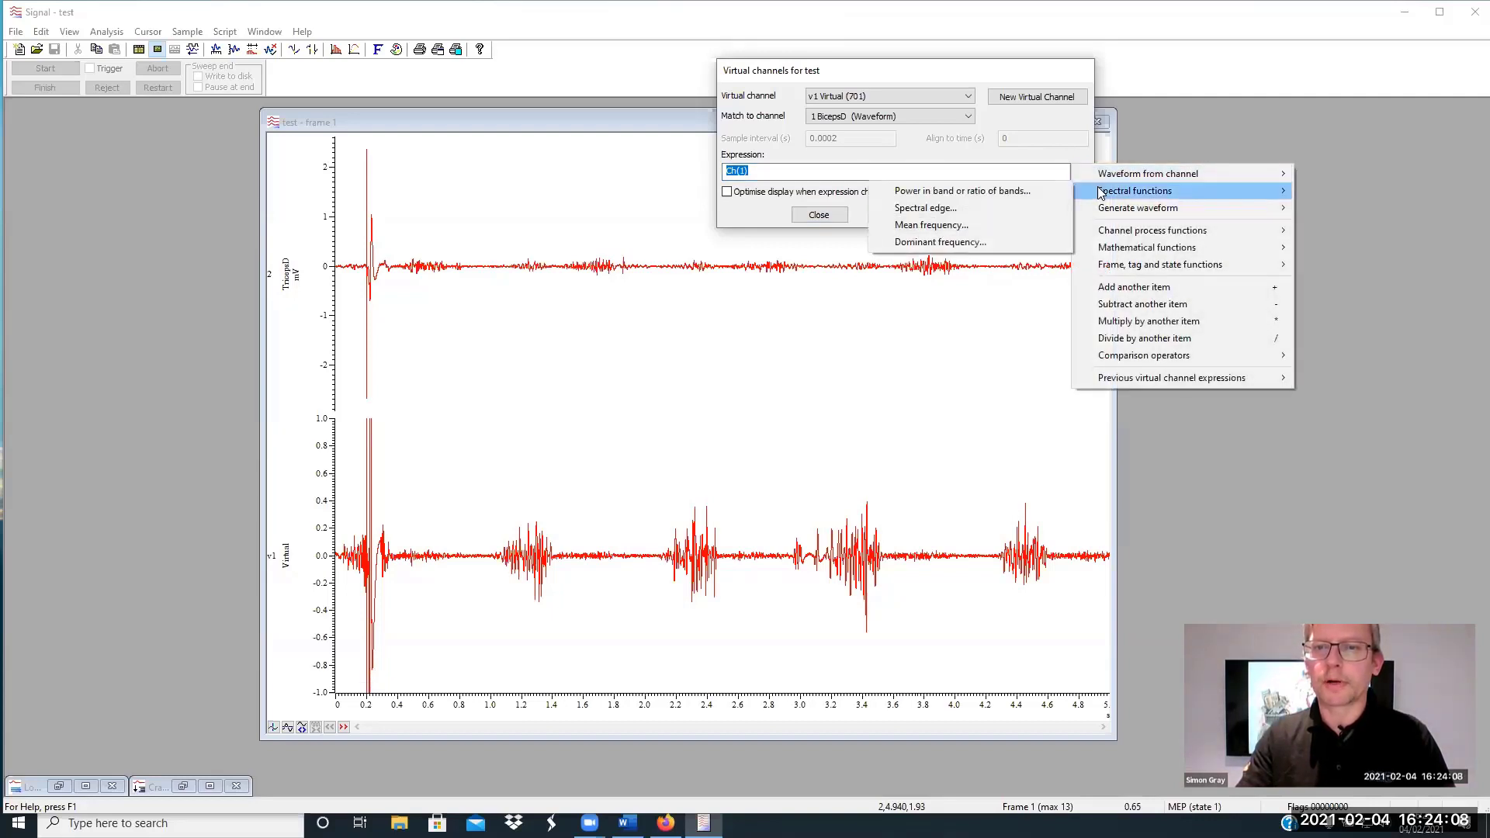
{"action": "left_click", "coordinate": [978, 216]}
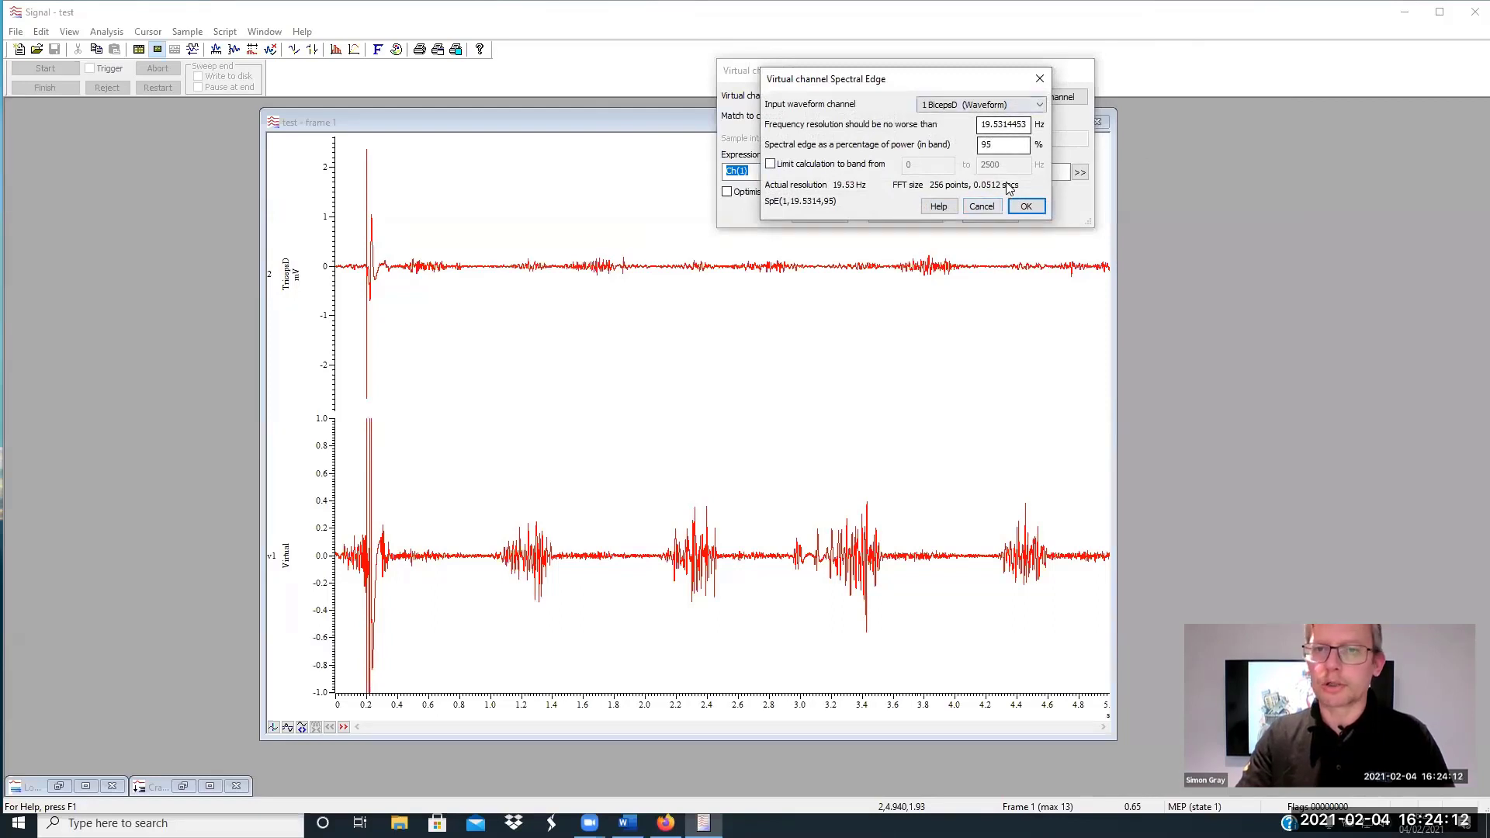
{"action": "left_click", "coordinate": [1027, 207]}
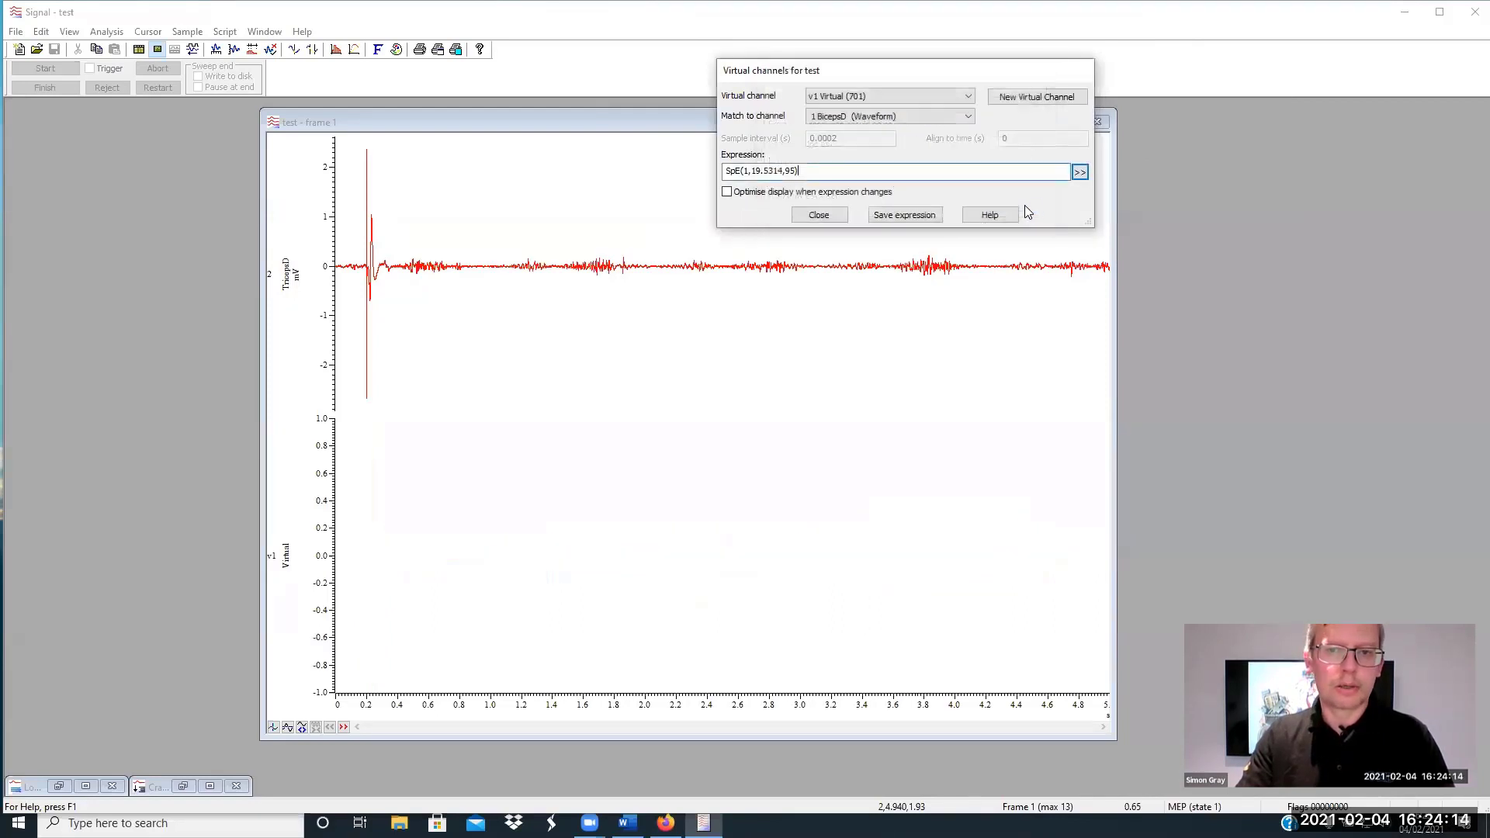
Optimise the Y range of the v1 Virtual channel and close the virtual channel settings
{"action": "double_click", "coordinate": [315, 521]}
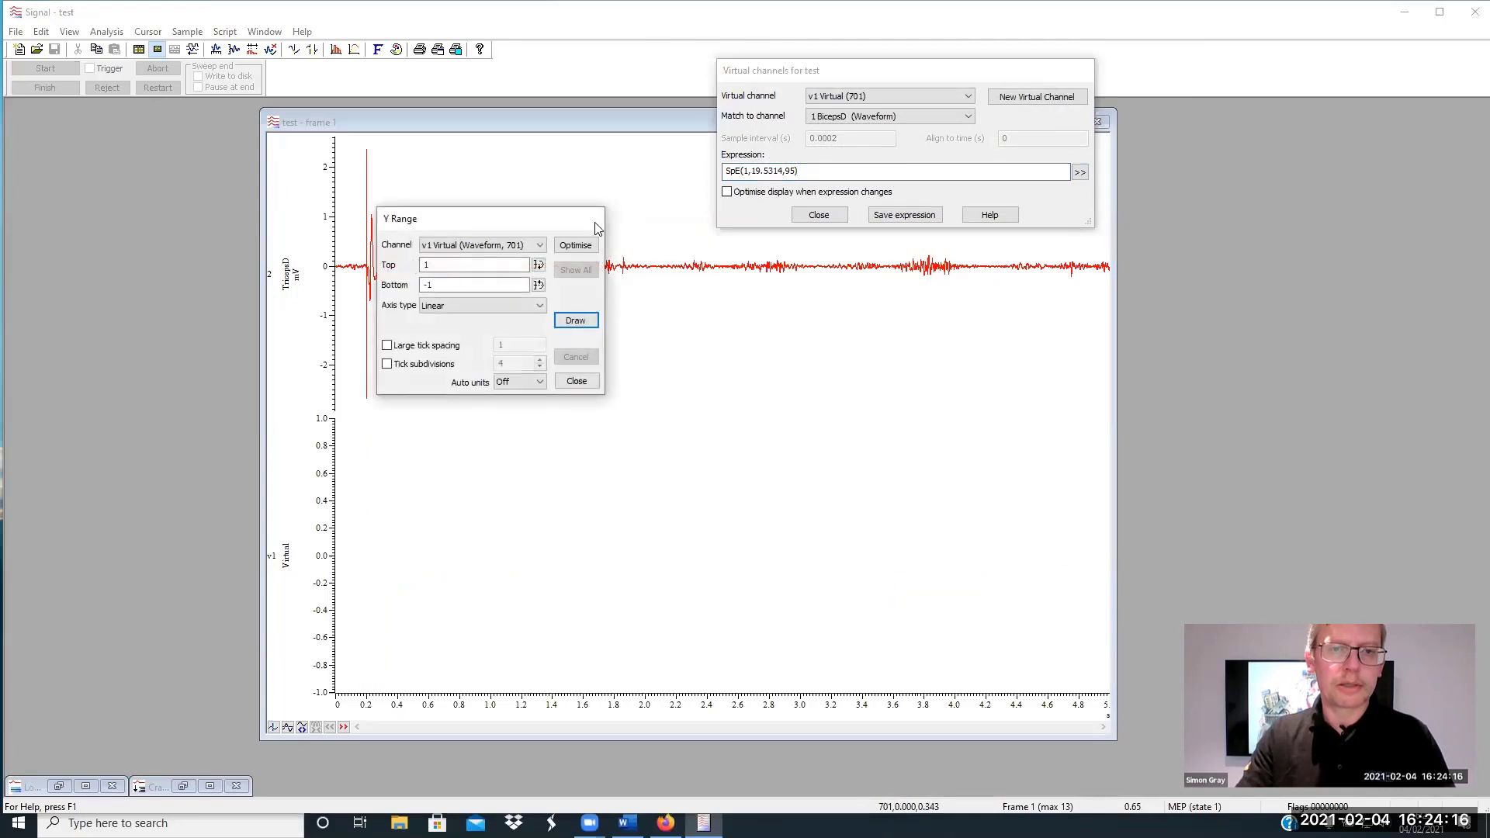
{"action": "left_click", "coordinate": [572, 246]}
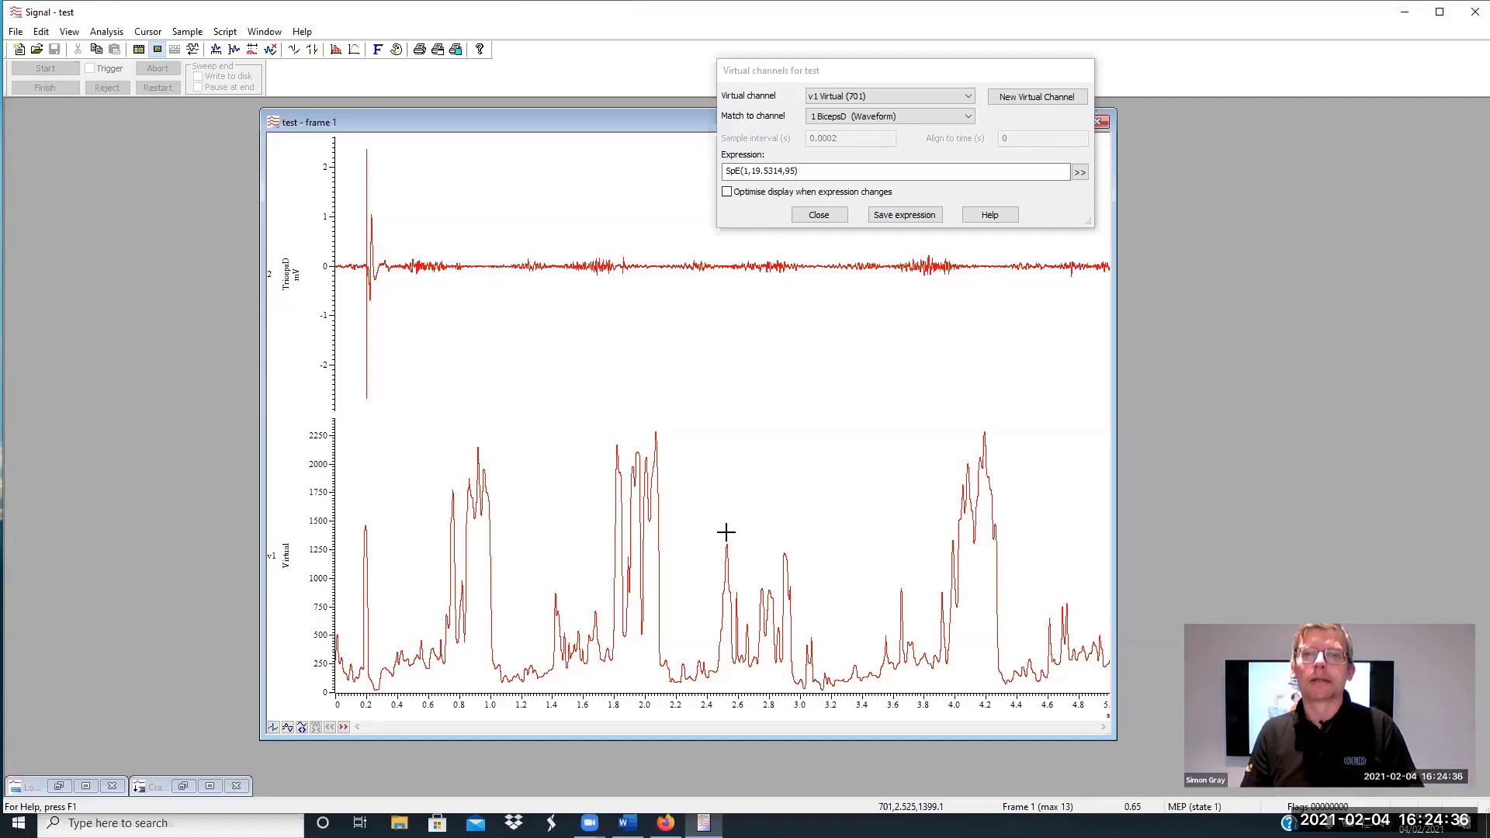
{"action": "left_click", "coordinate": [811, 220]}
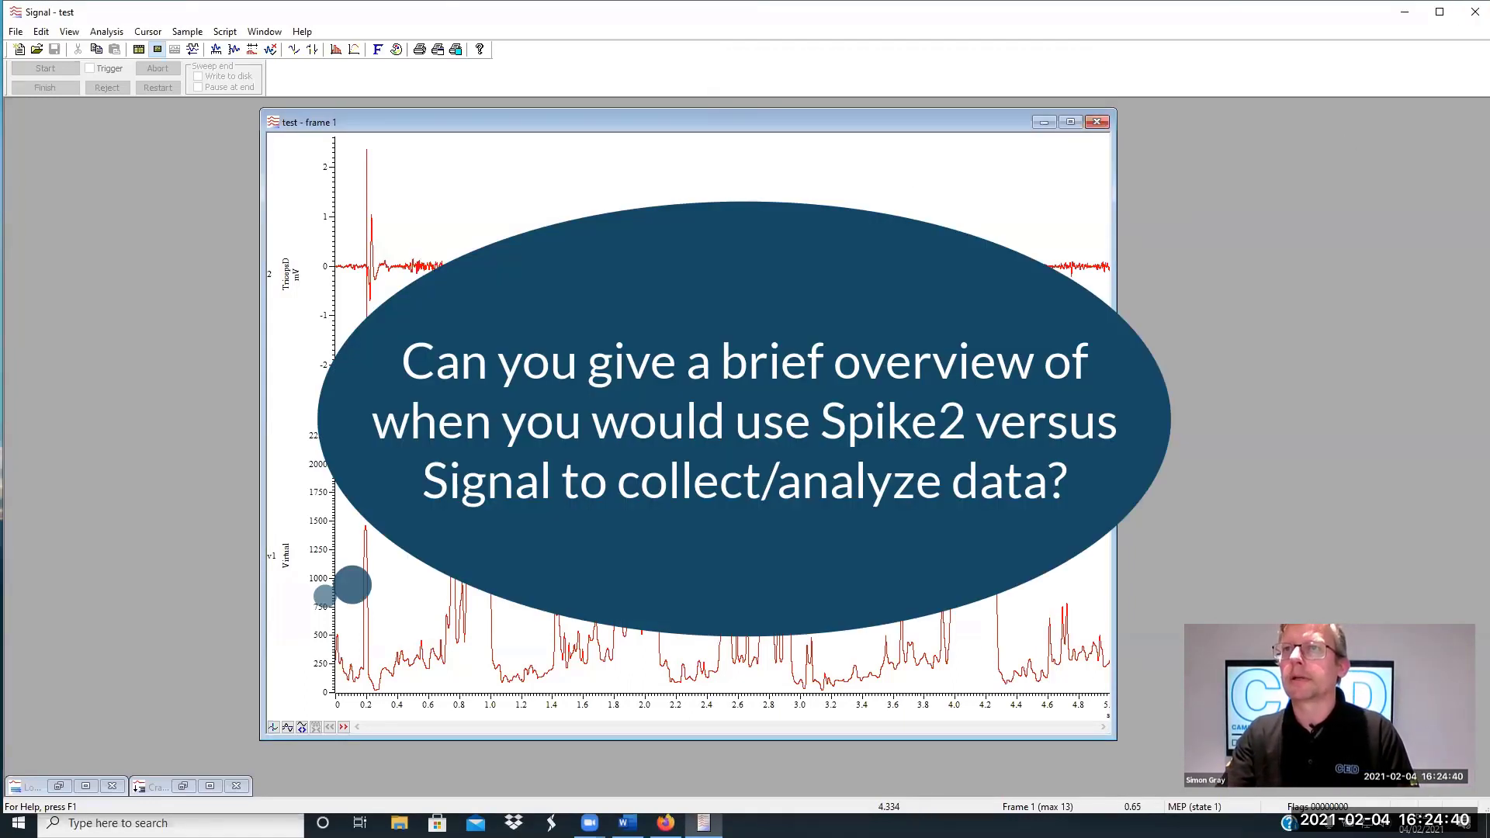
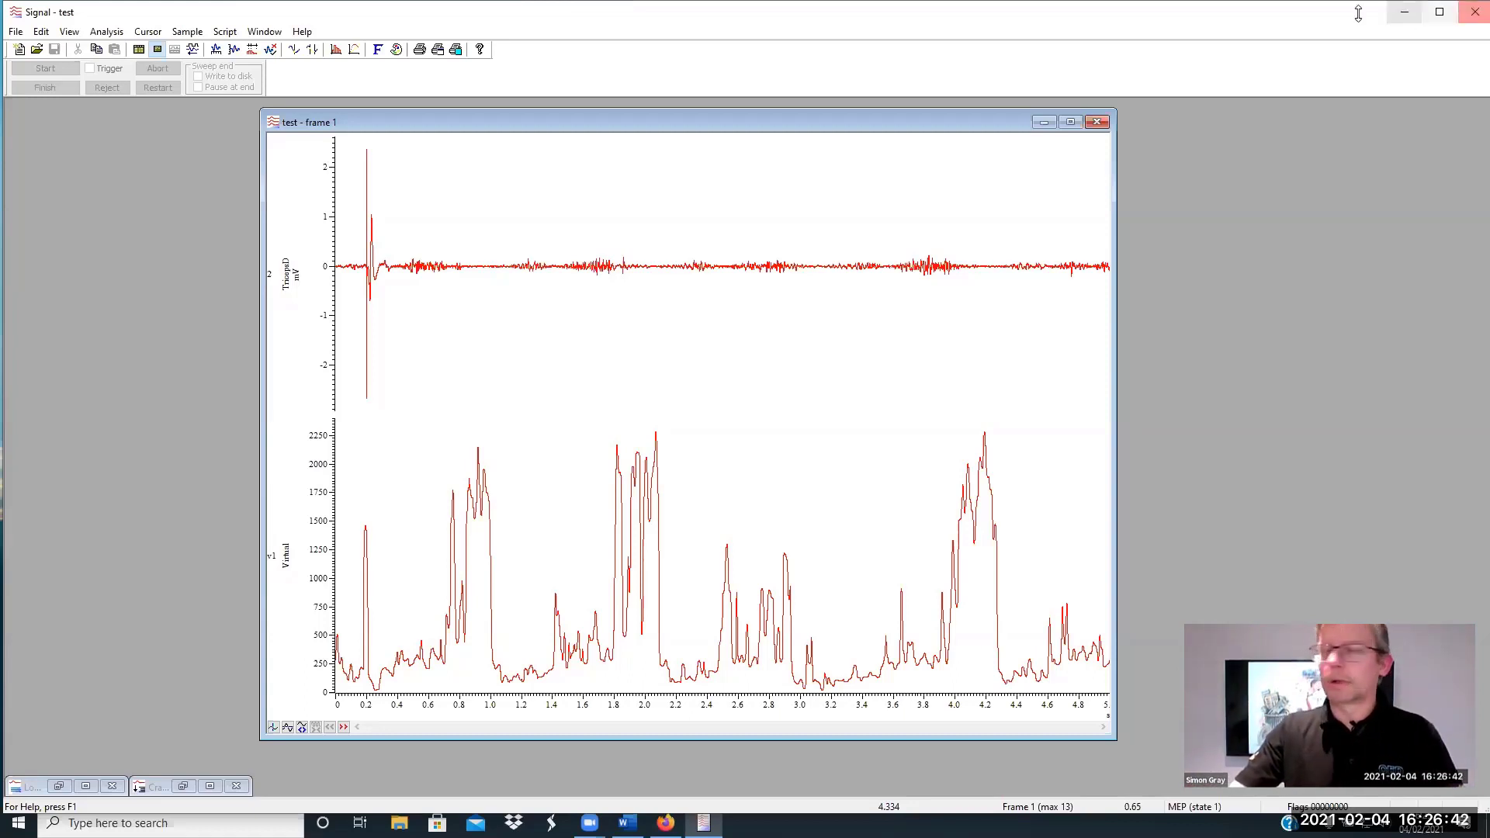
Open the preferences, move them clear of the data, and review the time unit choices for the display without changing them
{"action": "left_click", "coordinate": [16, 32]}
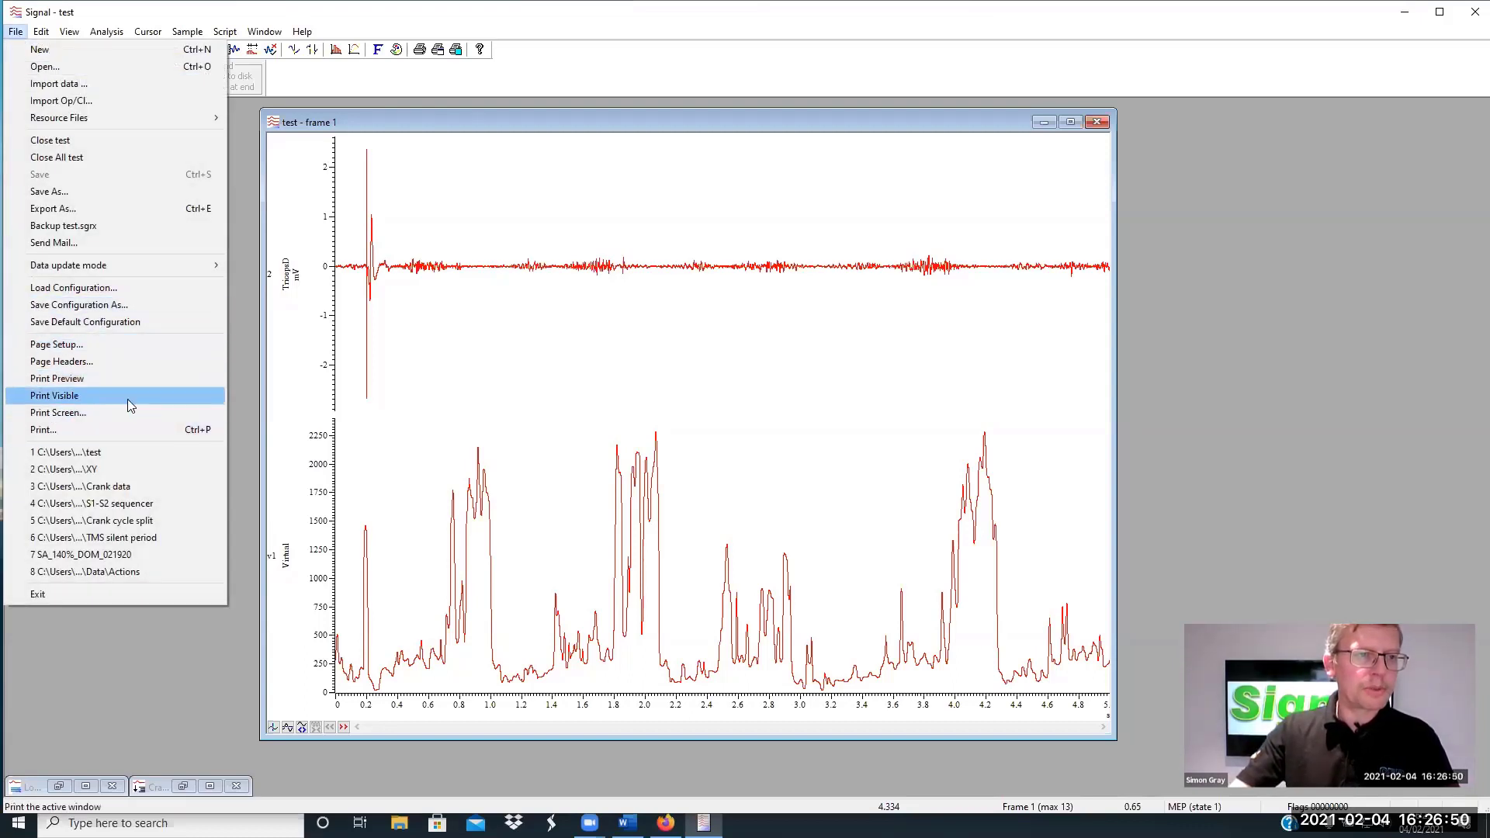
{"action": "mouse_move", "coordinate": [42, 32]}
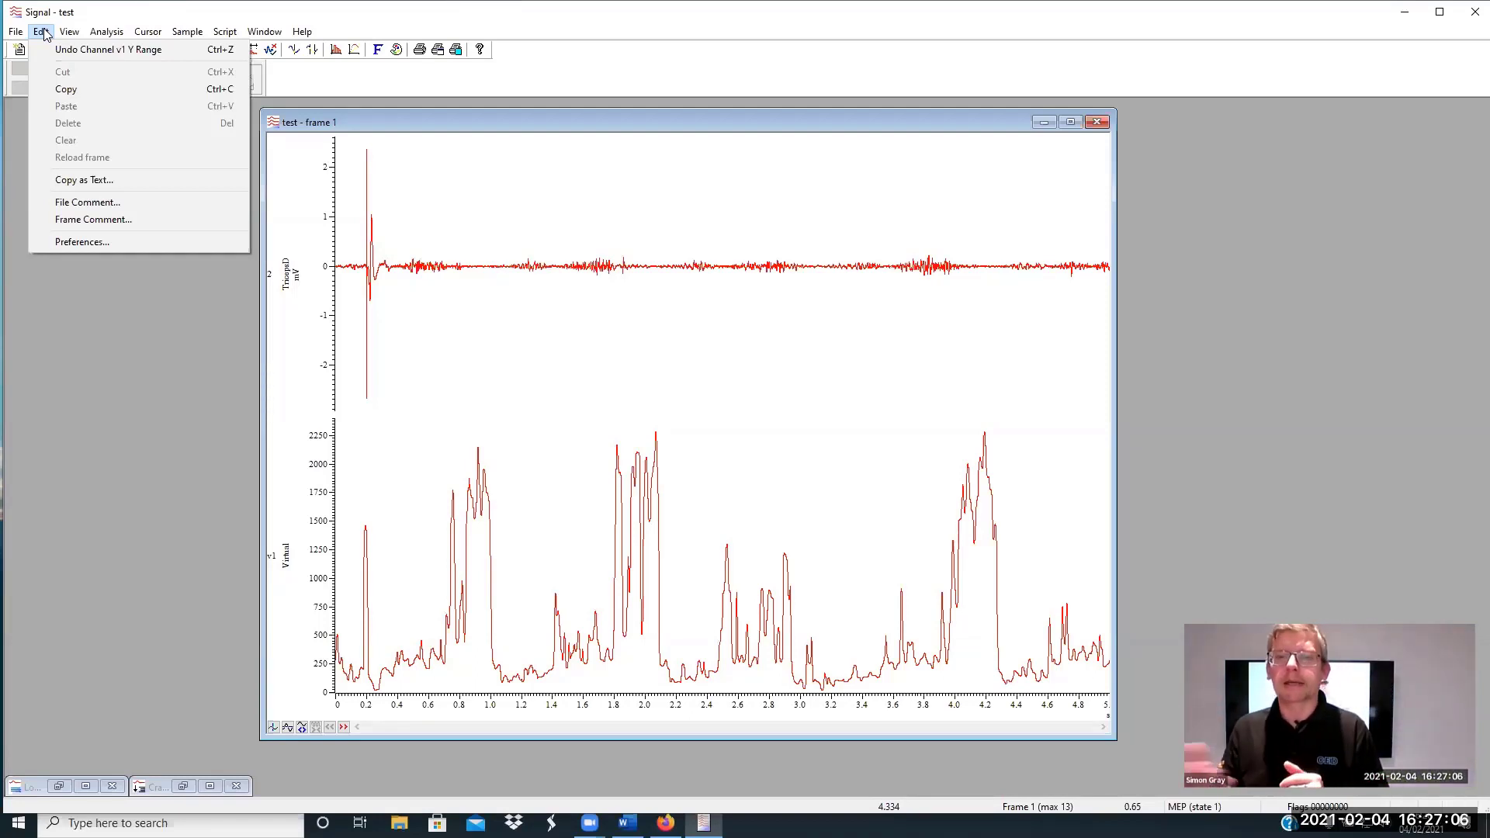
{"action": "left_click", "coordinate": [73, 242]}
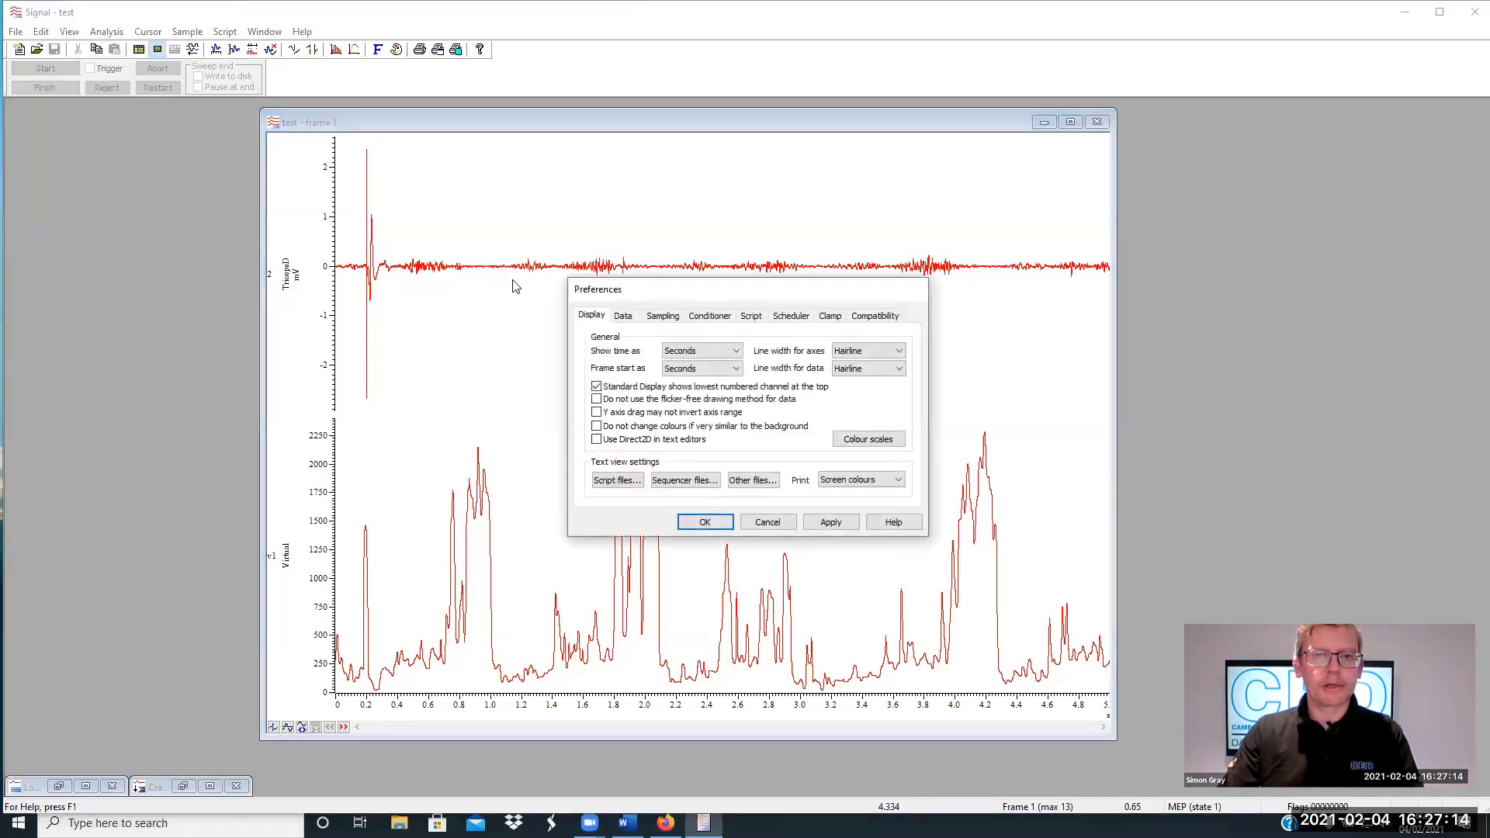
{"action": "left_click_drag", "start_coordinate": [690, 287], "coordinate": [603, 80]}
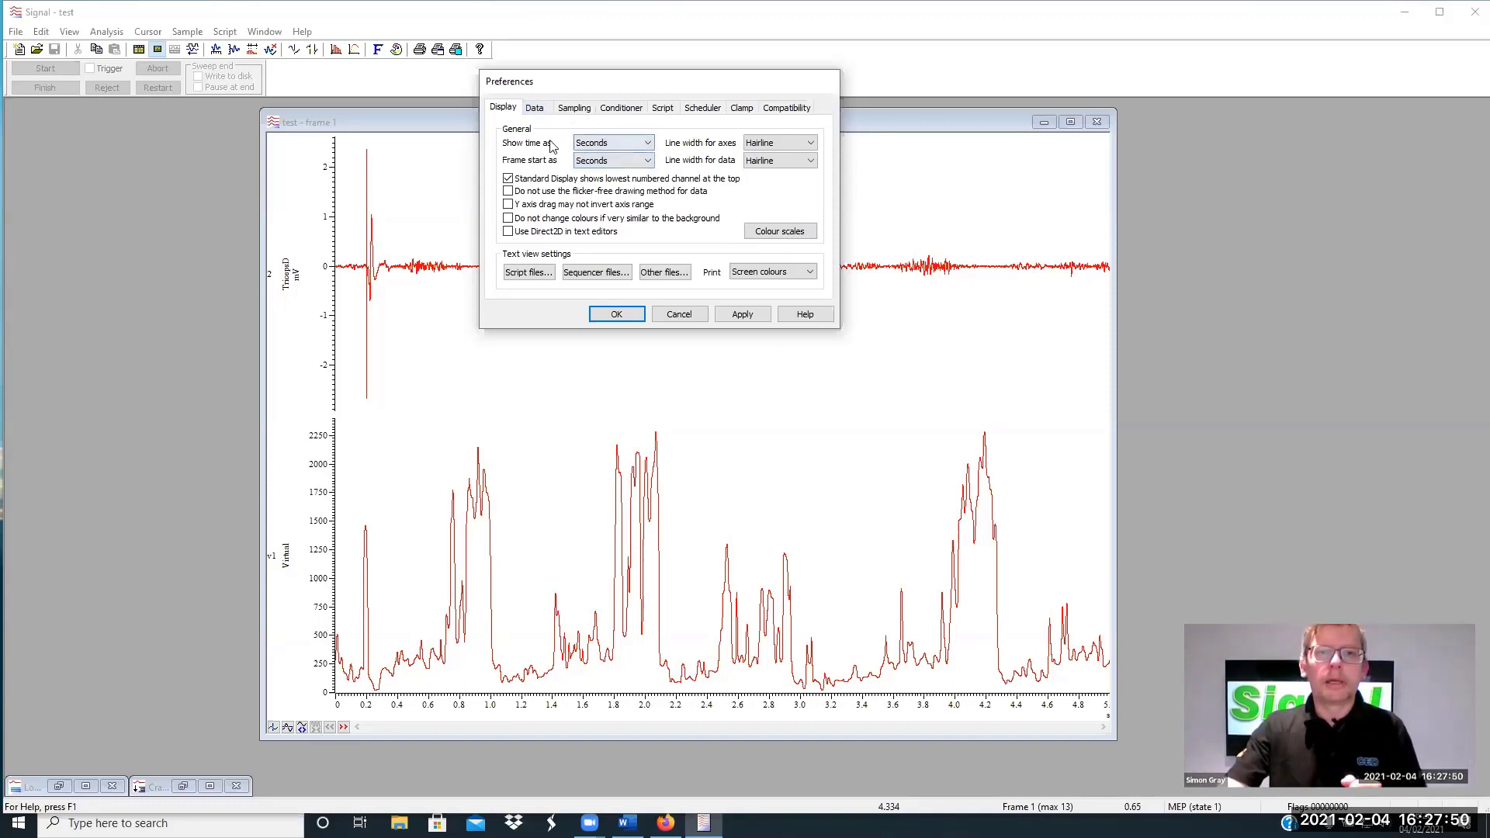
{"action": "left_click", "coordinate": [625, 148]}
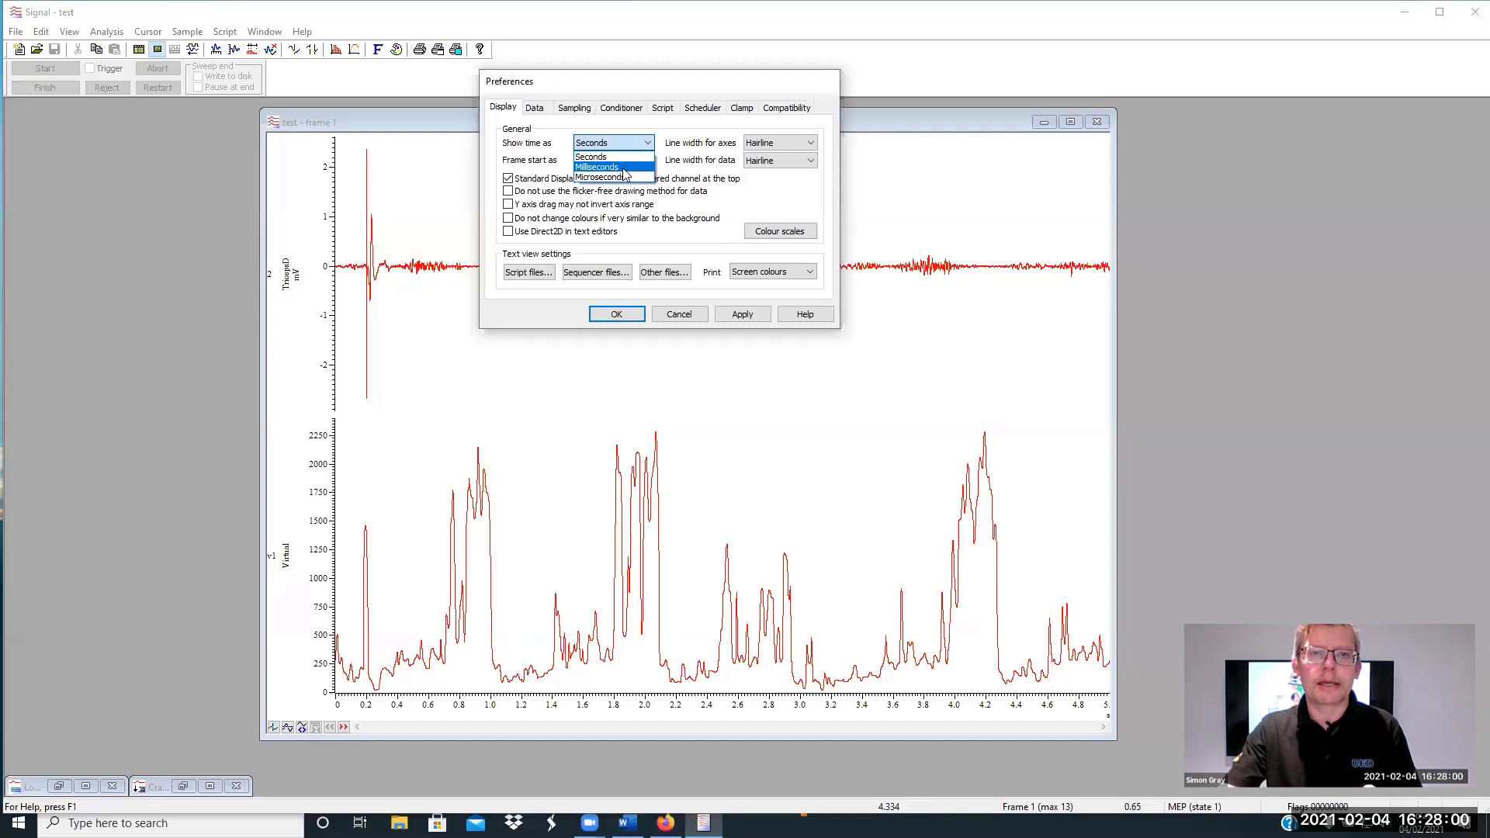
{"action": "left_click", "coordinate": [538, 115]}
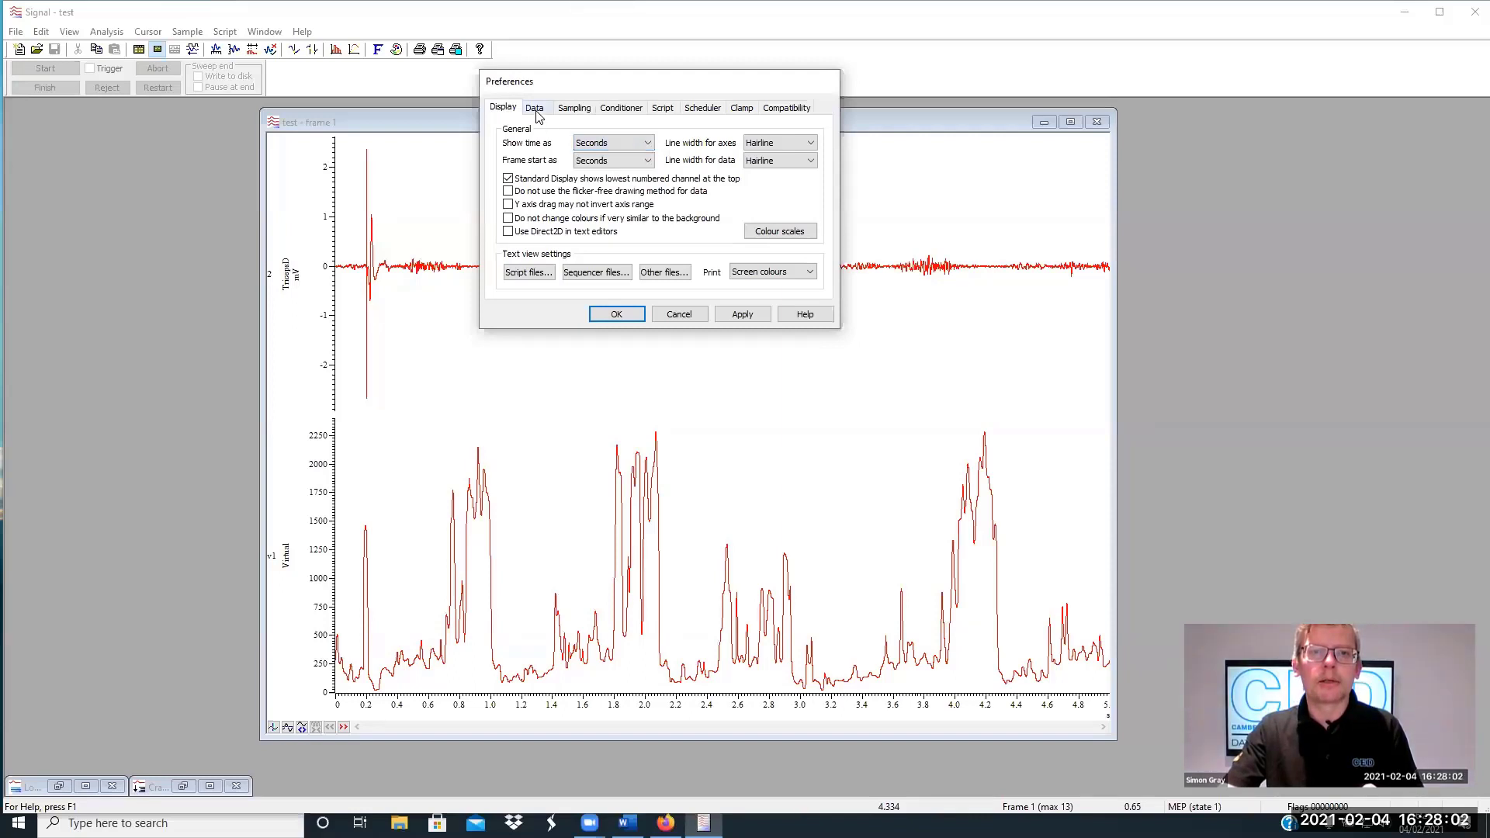
Review the Data, Sampling and Clamp preferences, including the metafile output resolution choices, and close the preferences without changes
{"action": "left_click", "coordinate": [537, 111]}
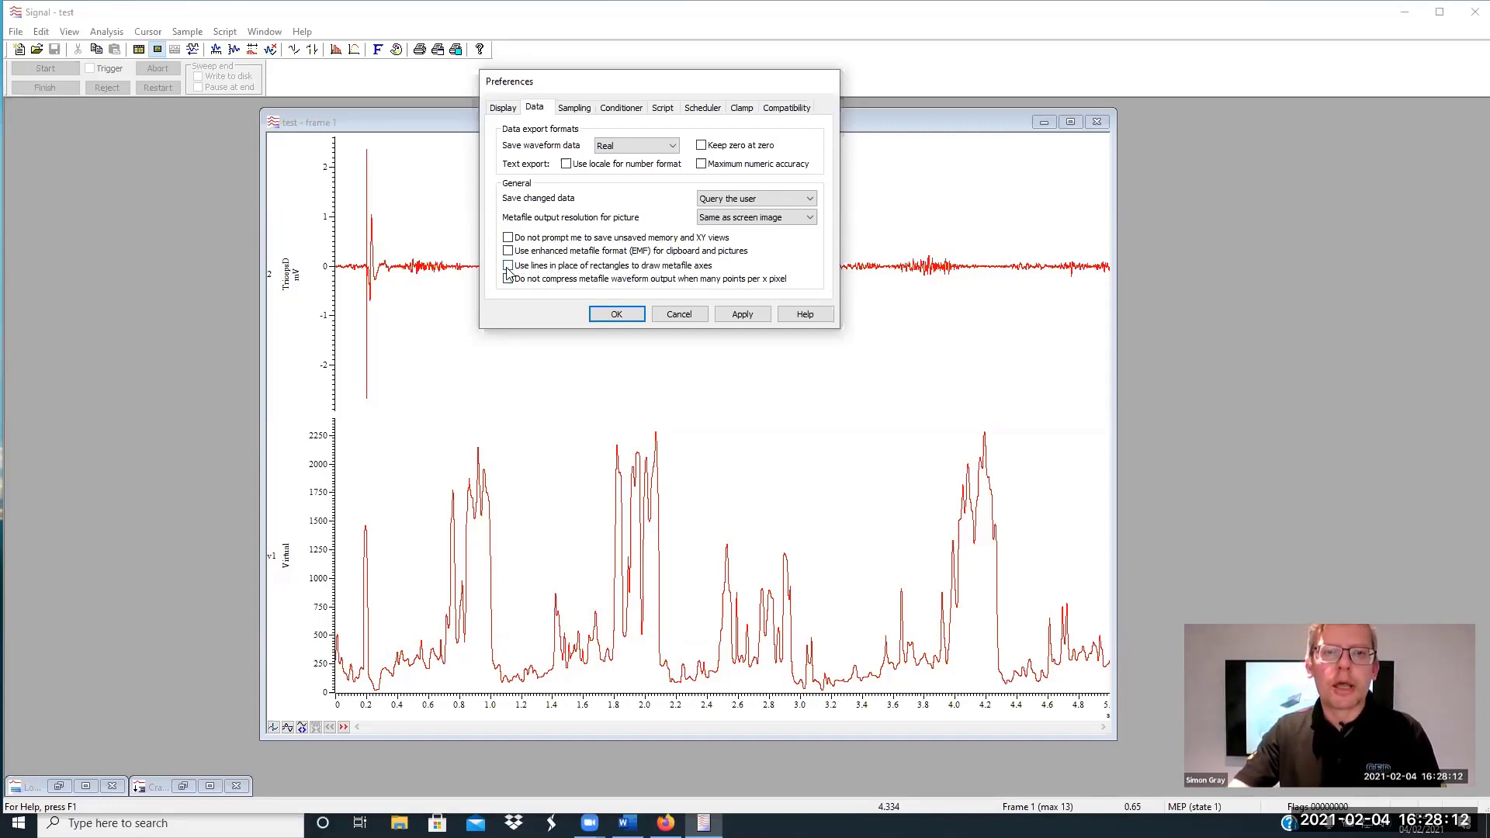
{"action": "left_click", "coordinate": [750, 218]}
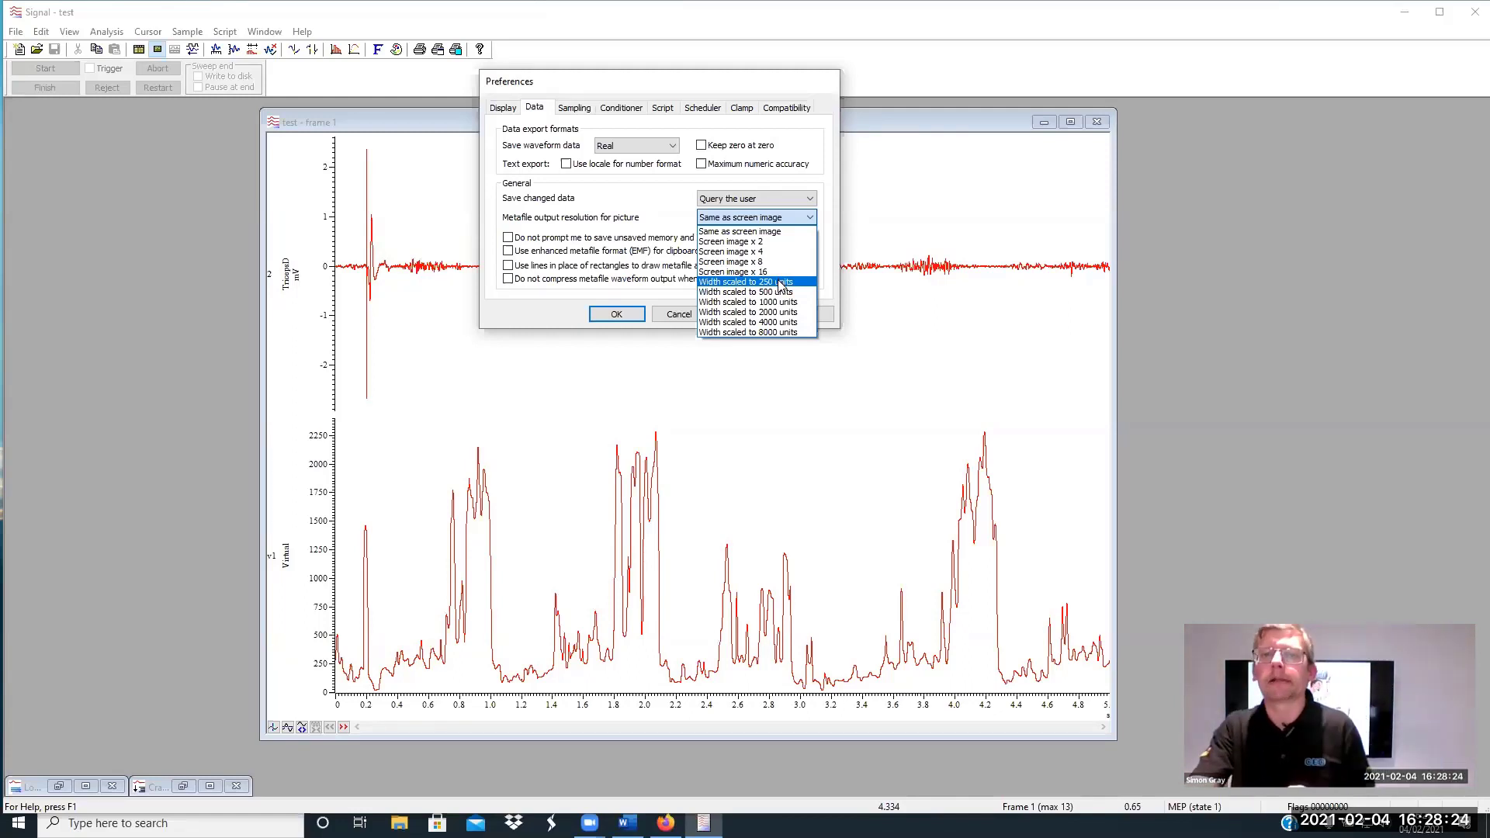
{"action": "left_click", "coordinate": [619, 213]}
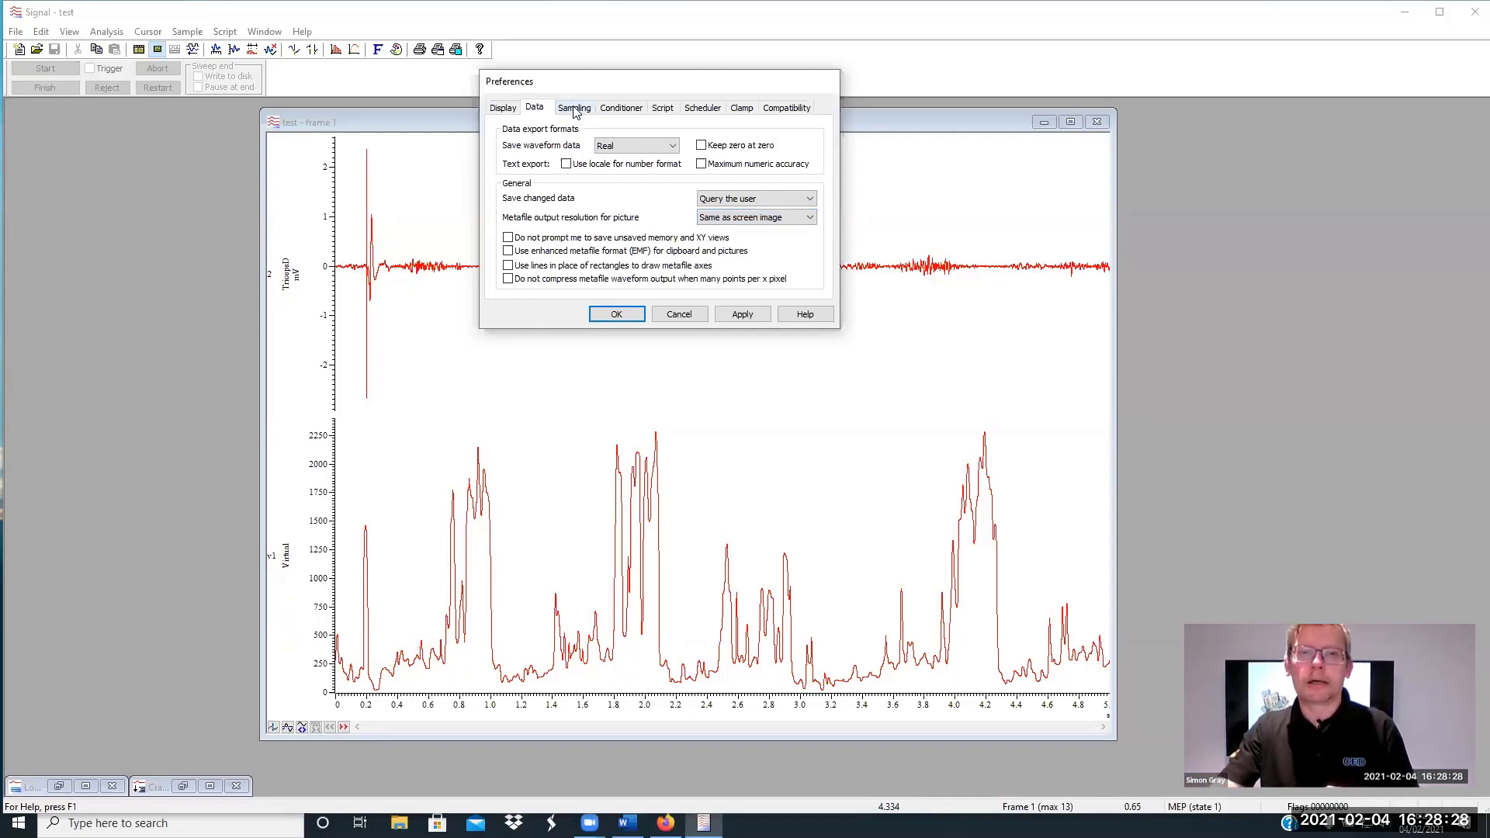
{"action": "left_click", "coordinate": [574, 109]}
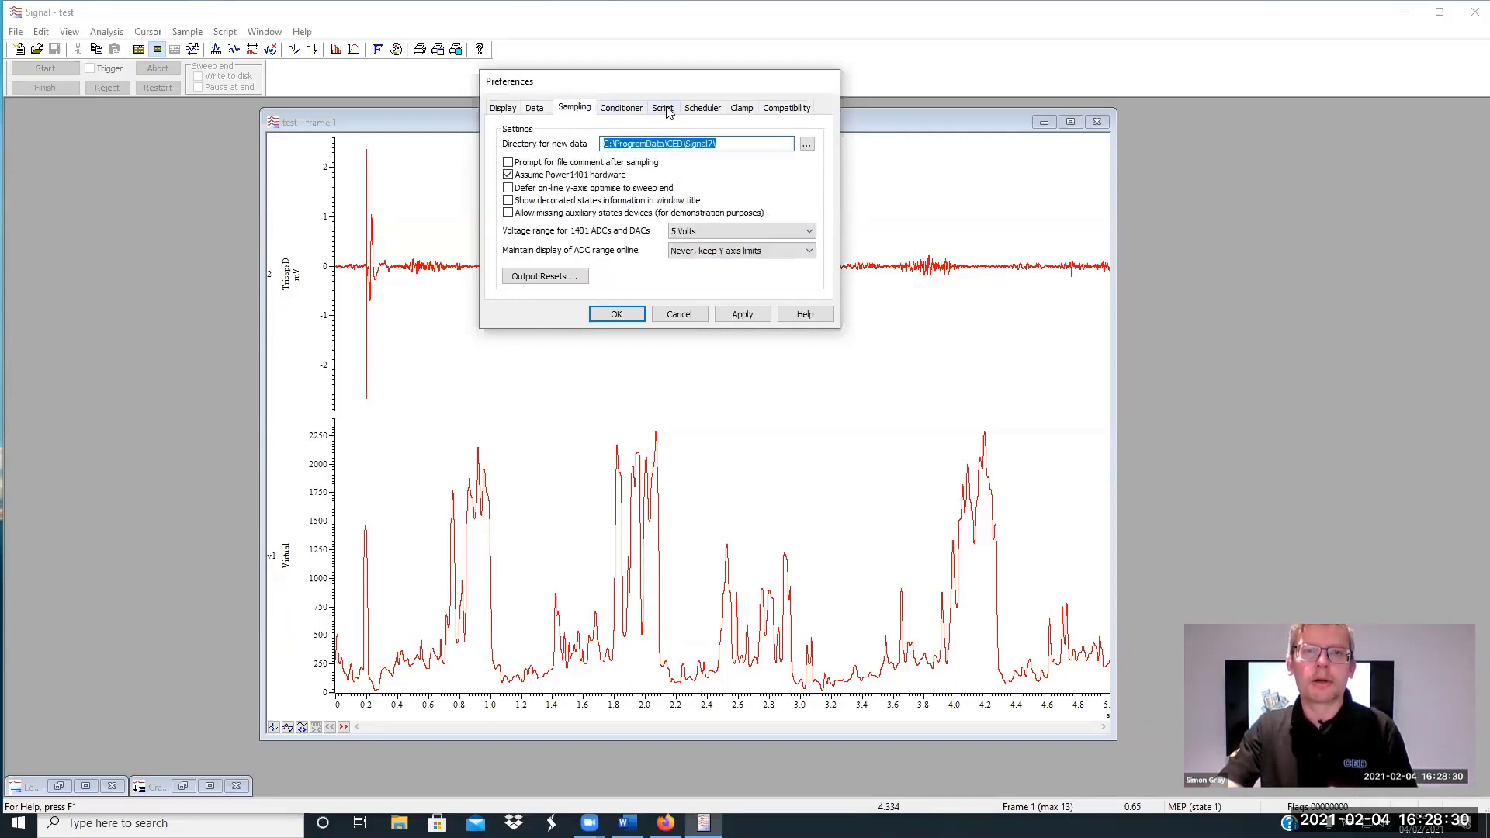
{"action": "left_click", "coordinate": [742, 110]}
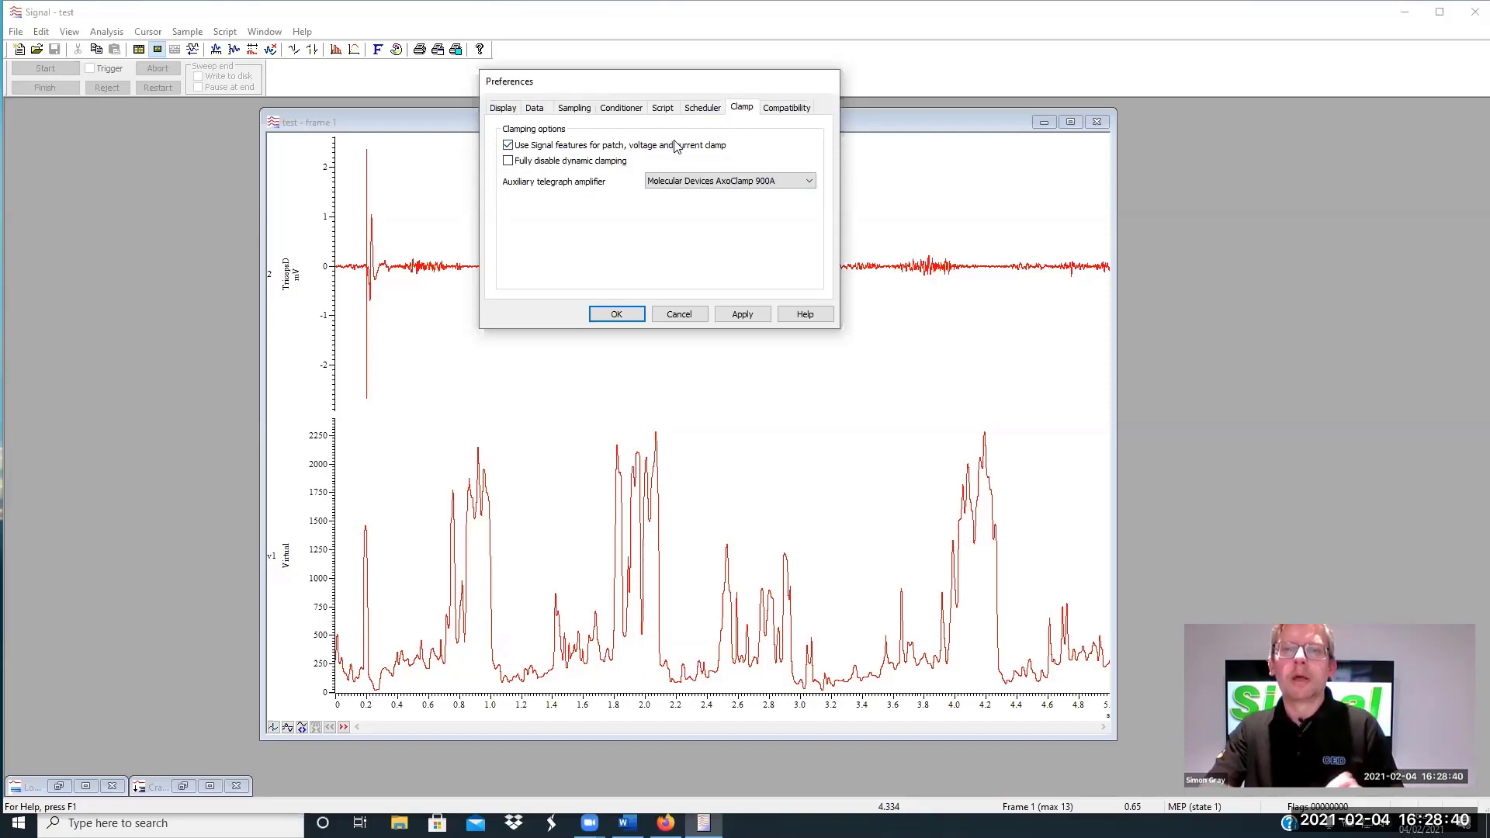
{"action": "left_click", "coordinate": [635, 315]}
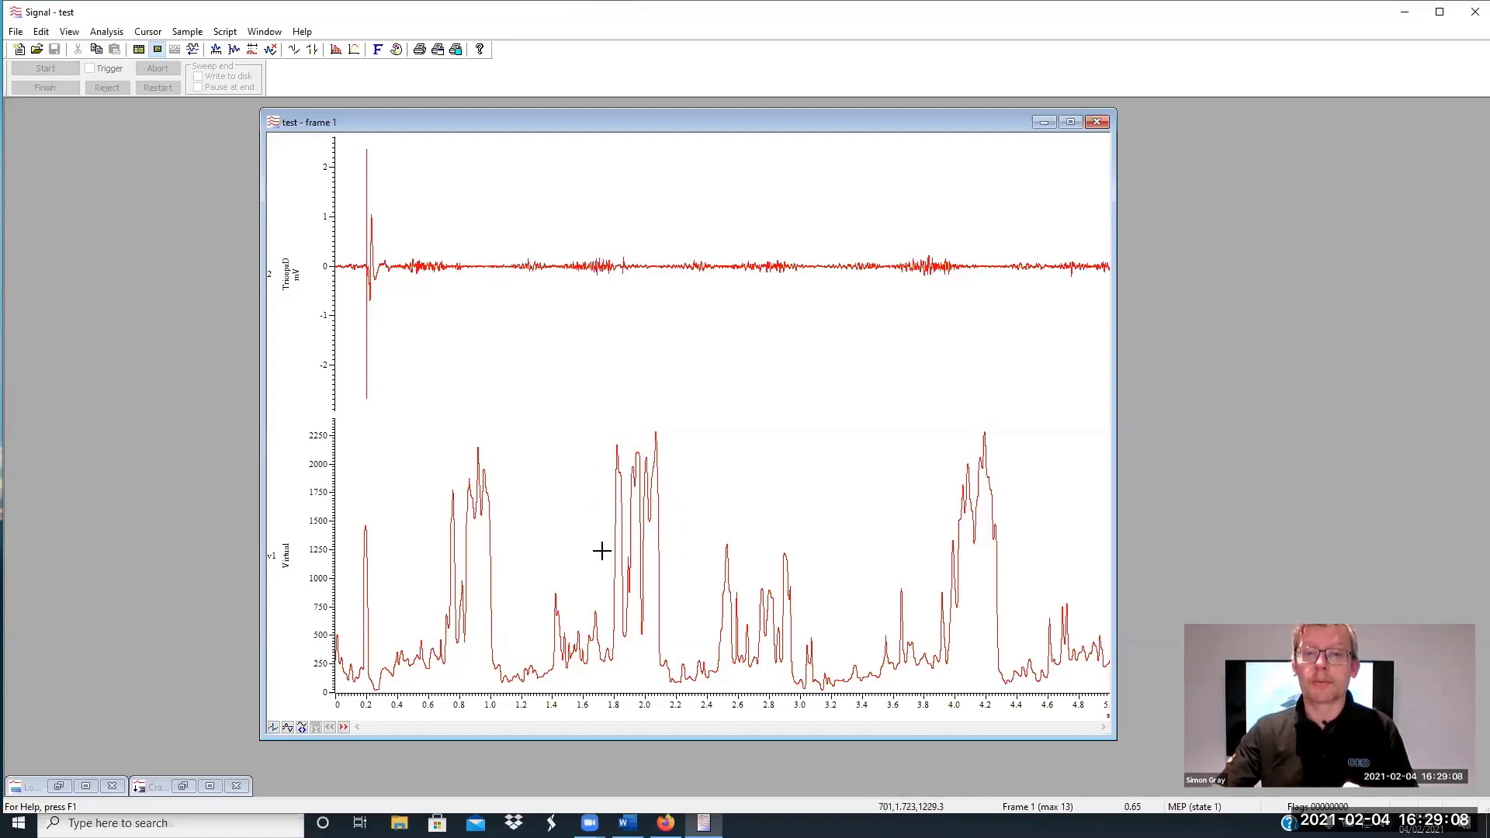
Add vertical cursors 1 and 2 to the test data, and move cursor 2 to about 2.18 s
{"action": "key", "text": "ctrl+1"}
{"action": "key", "text": "ctrl+2"}
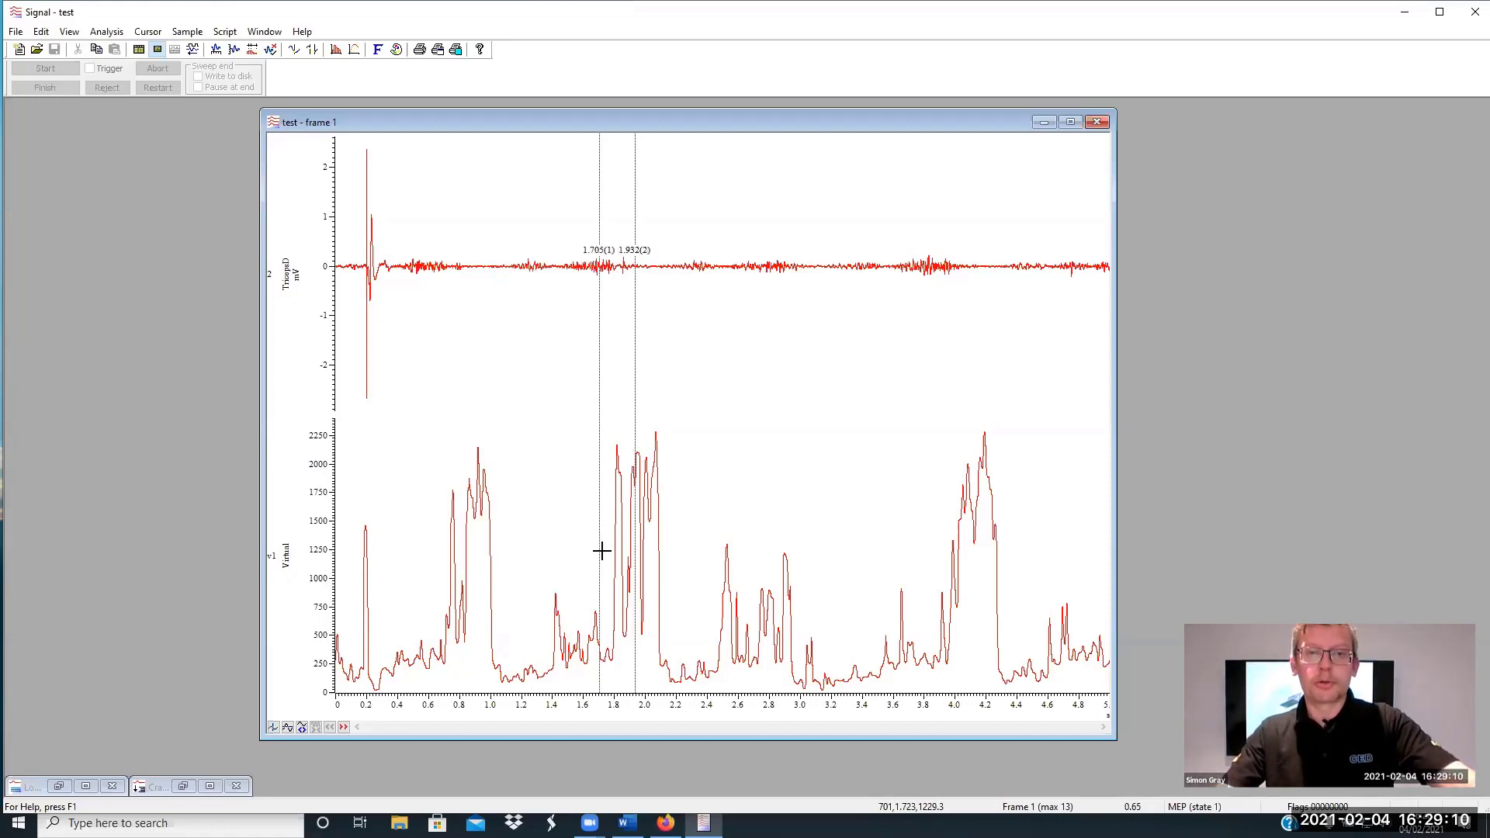
{"action": "left_click_drag", "start_coordinate": [633, 403], "coordinate": [673, 403]}
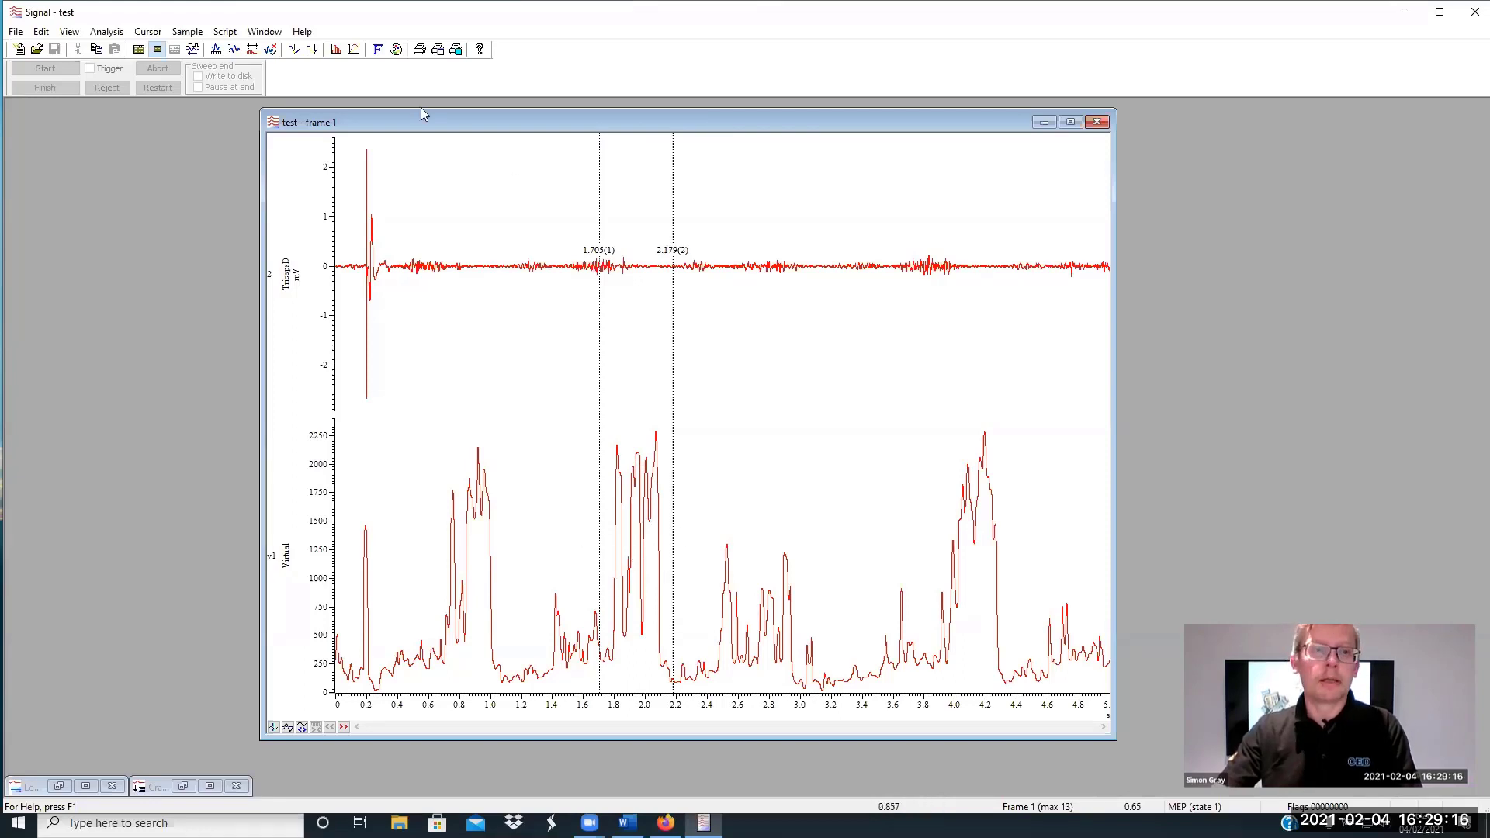
Examine the cursor region values for the test data and the available measurement types, keeping Mean, and close the table
{"action": "left_click", "coordinate": [315, 51]}
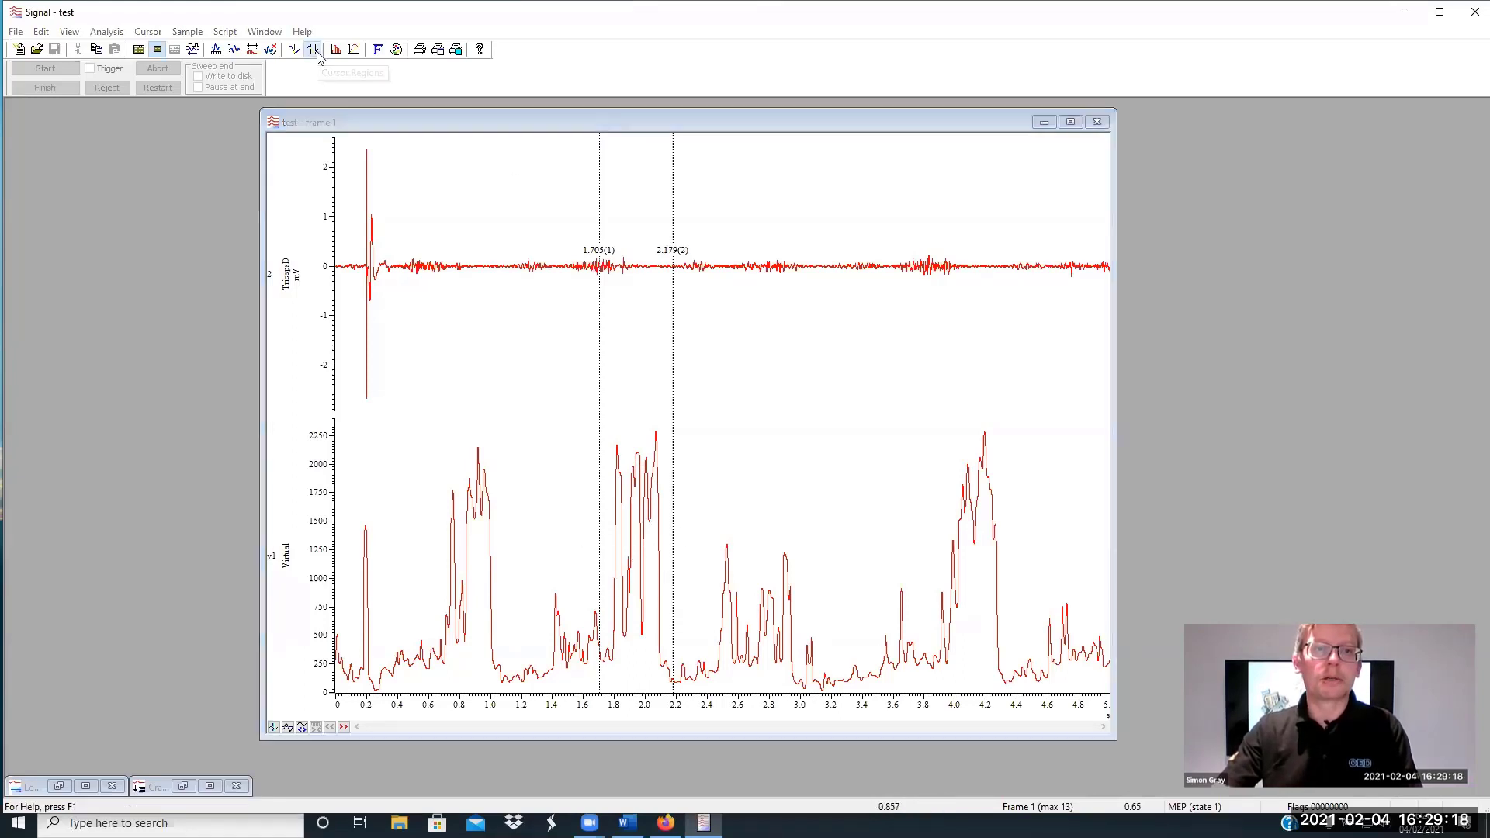
{"action": "left_click", "coordinate": [509, 484]}
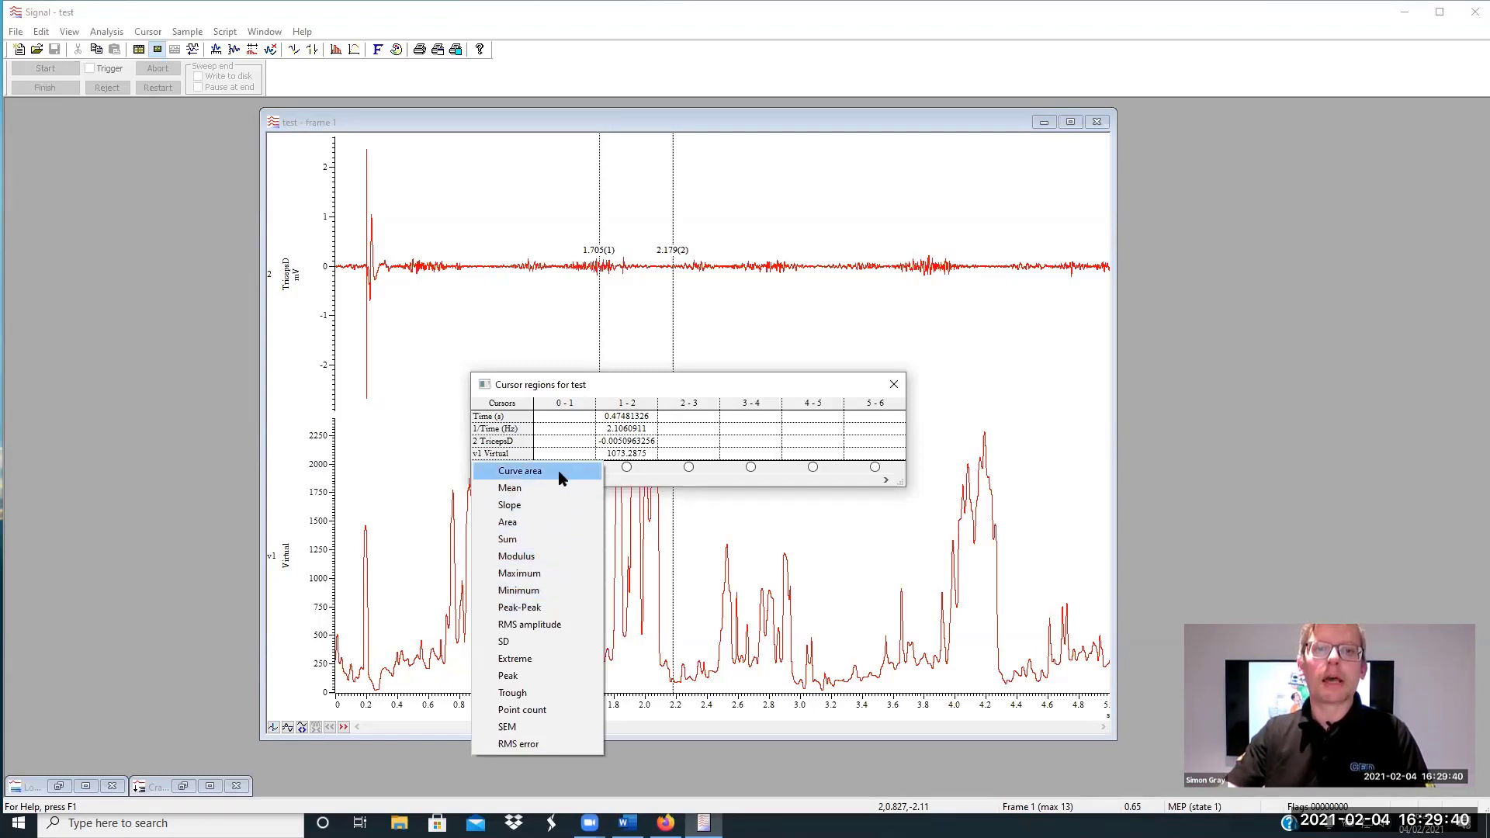
{"action": "left_click", "coordinate": [669, 388]}
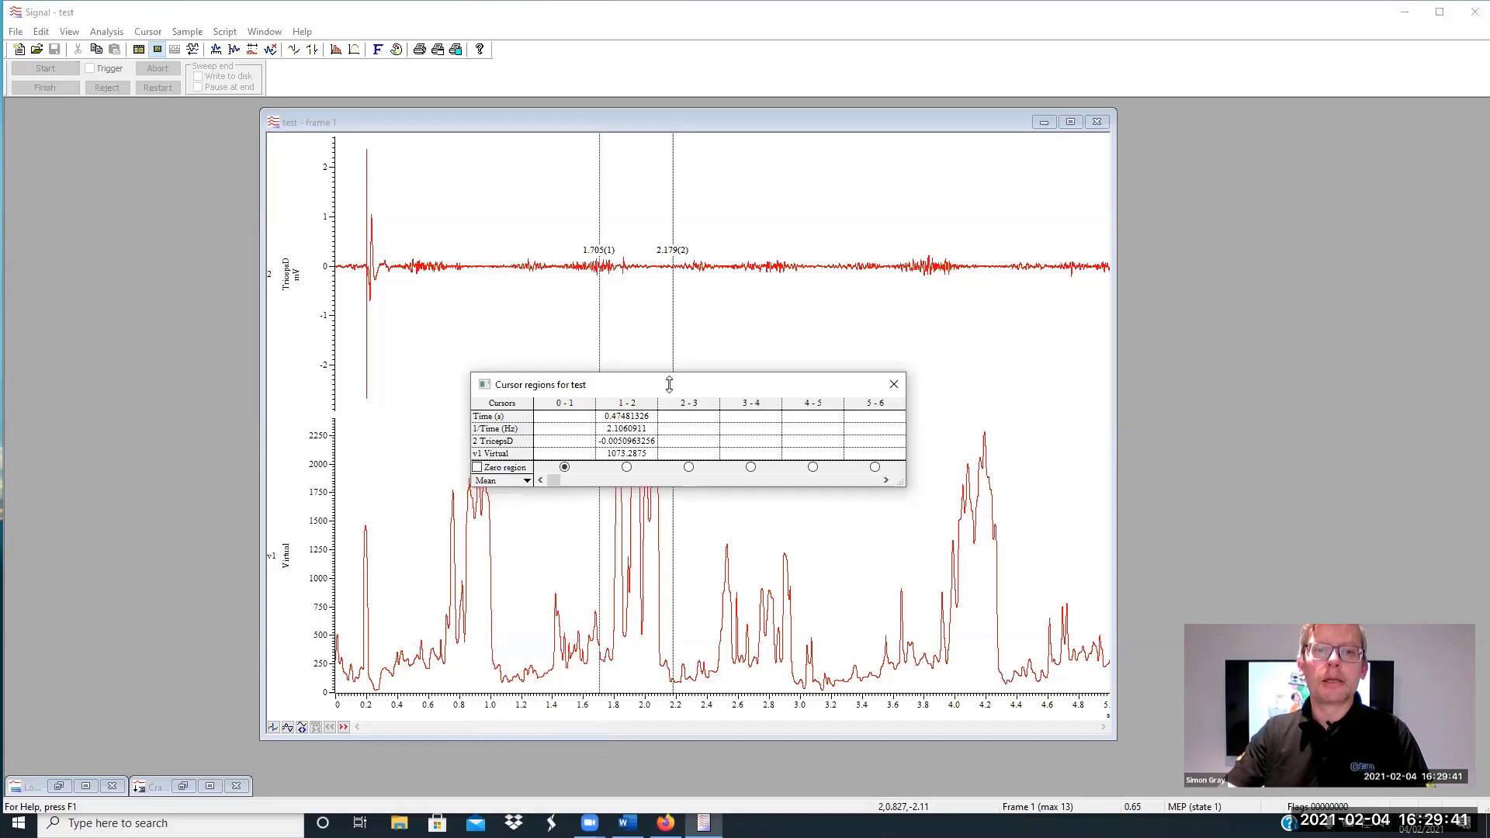
{"action": "left_click", "coordinate": [895, 385]}
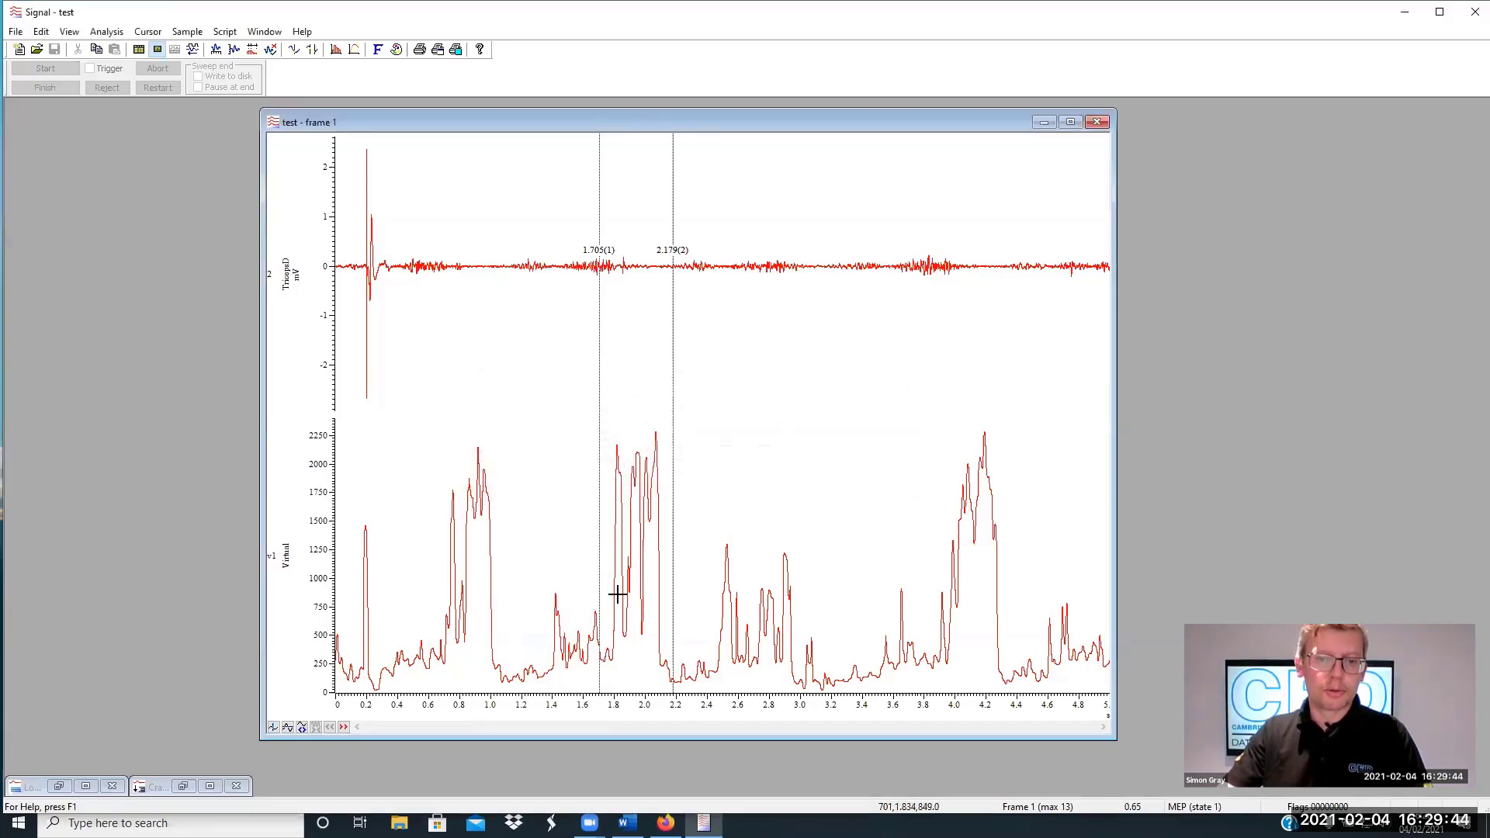
Move cursor 1 to about 1.83 s and cursor 2 to about 2.11 s around the virtual channel's burst
{"action": "left_click_drag", "start_coordinate": [602, 578], "coordinate": [617, 575]}
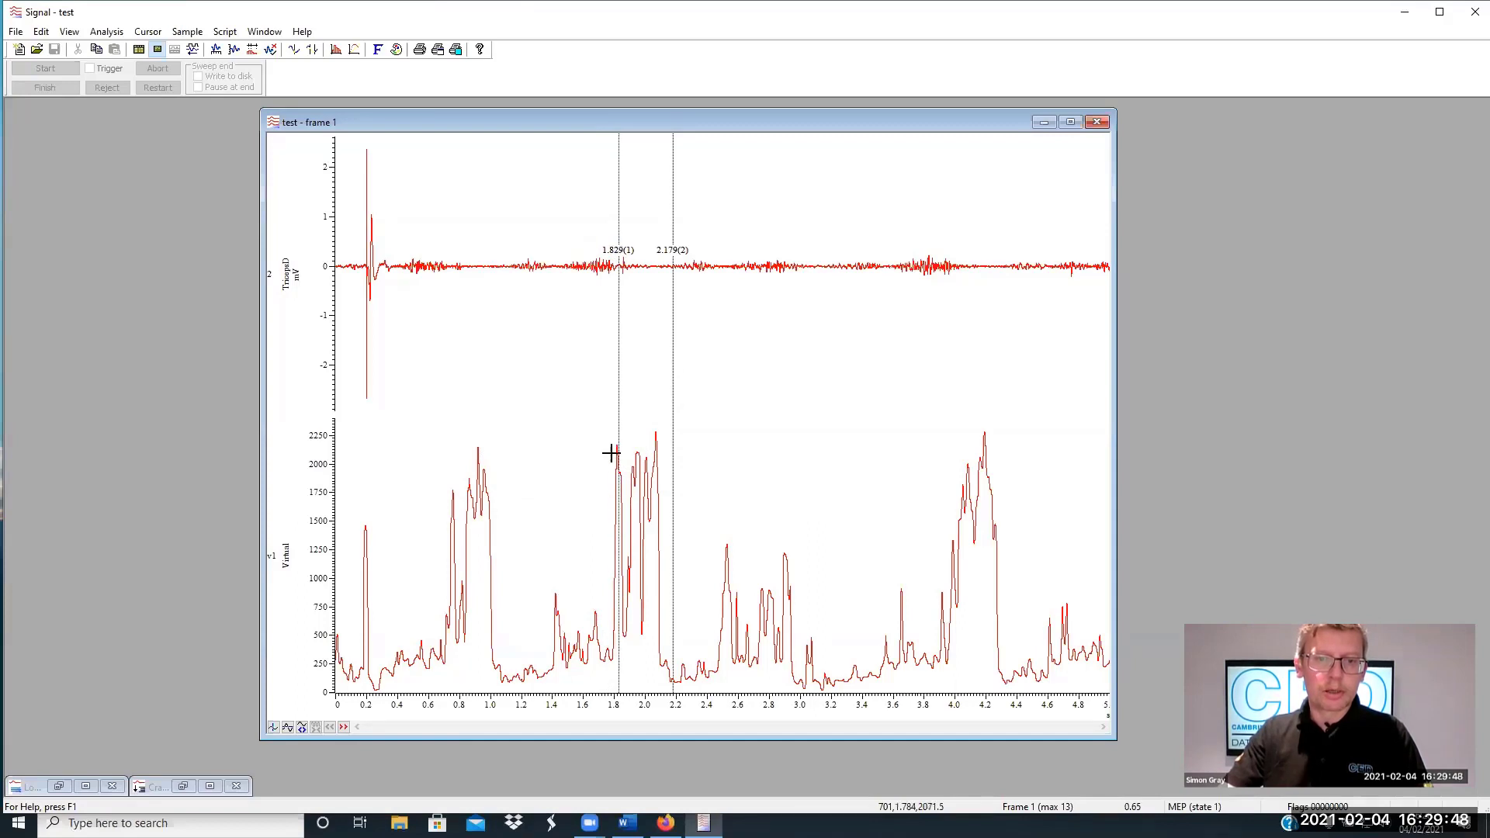
{"action": "left_click_drag", "start_coordinate": [595, 475], "coordinate": [701, 476]}
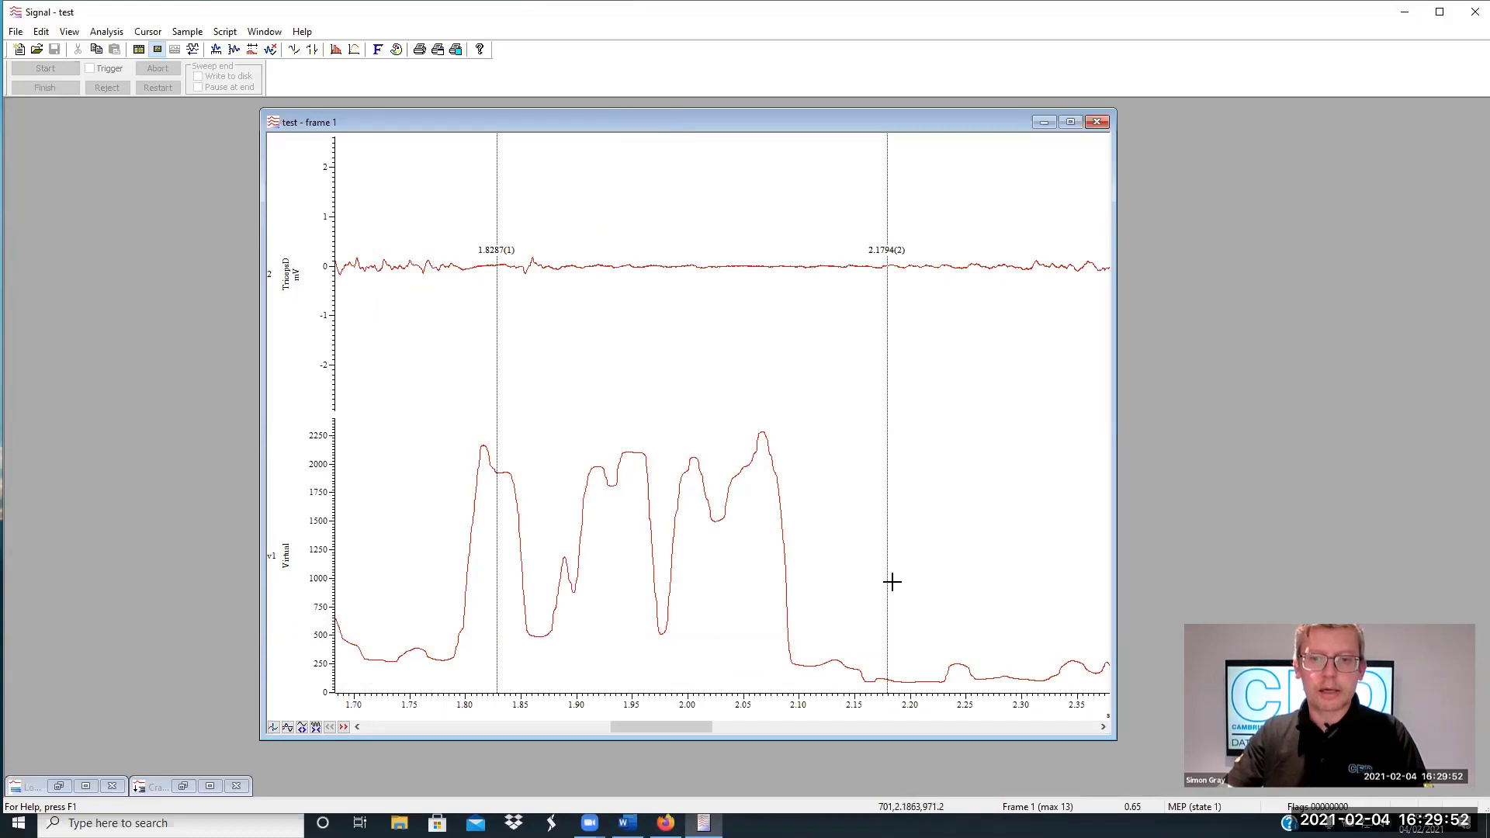
{"action": "left_click_drag", "start_coordinate": [886, 585], "coordinate": [810, 602]}
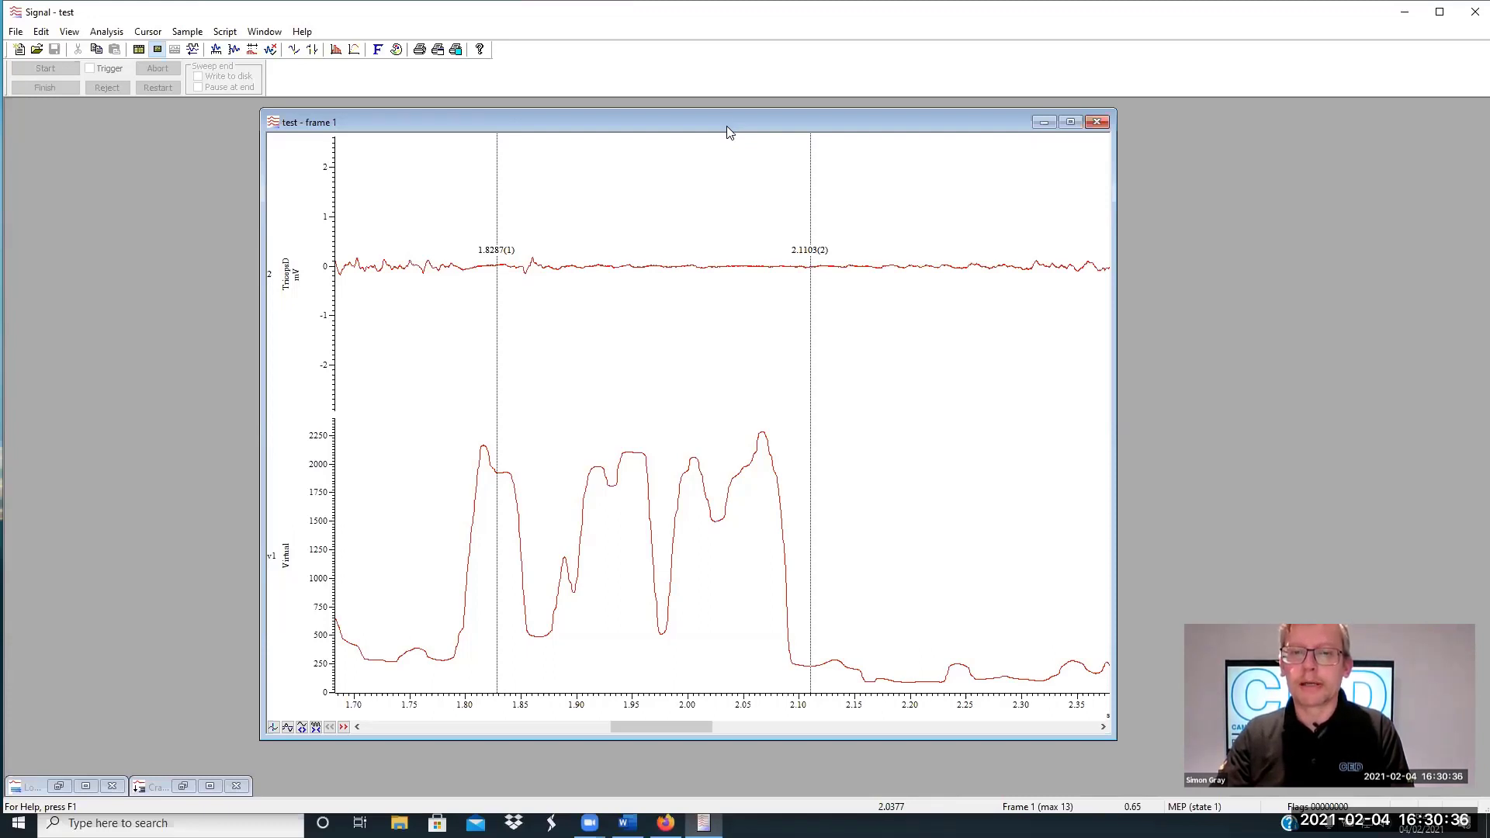
Expand the TricepsD channel to fill the test data window and show its full time range
{"action": "right_click", "coordinate": [673, 506]}
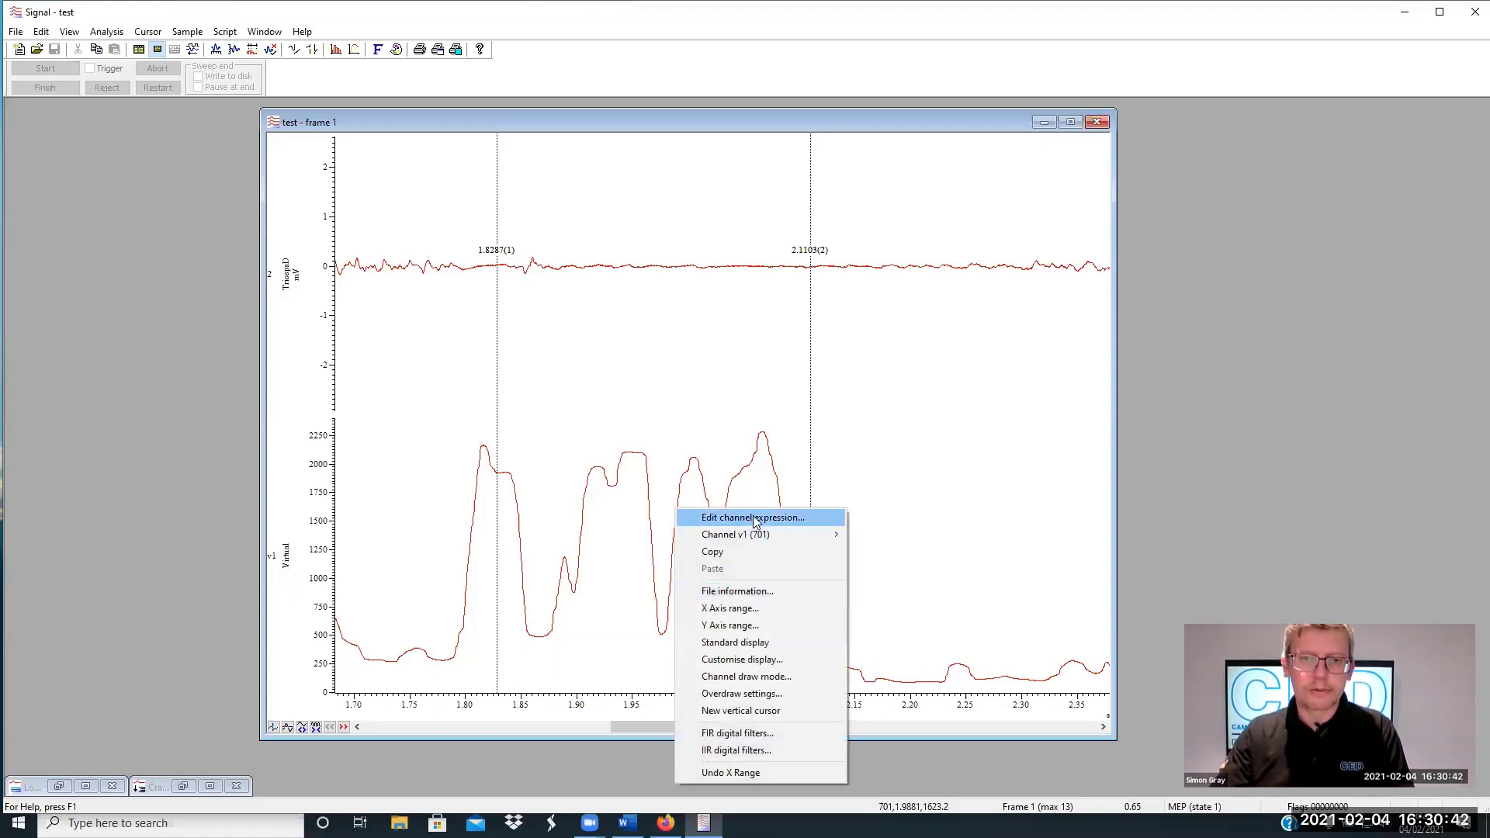
{"action": "left_click", "coordinate": [722, 367]}
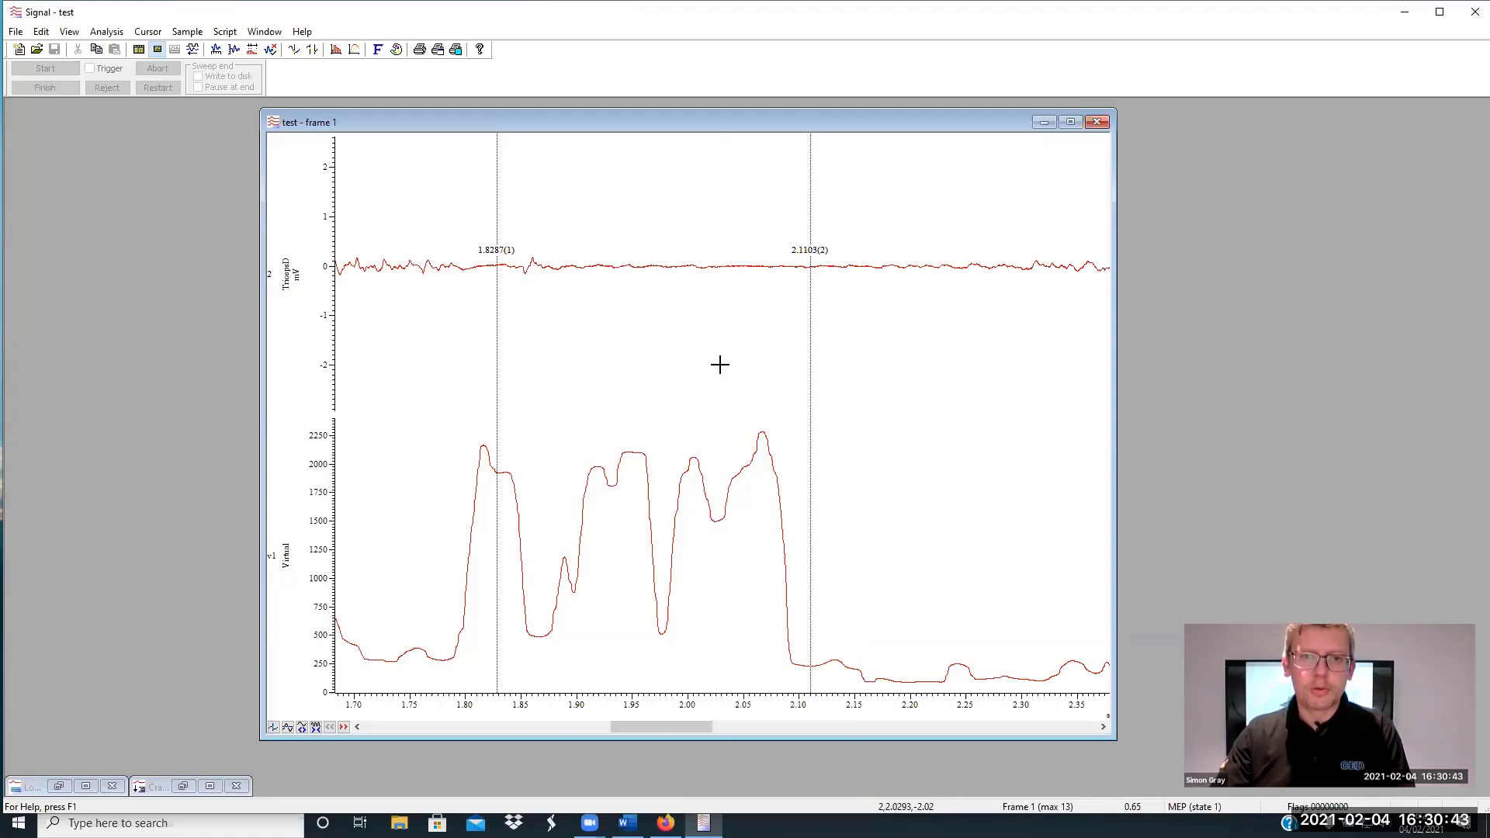
{"action": "double_click", "coordinate": [661, 265]}
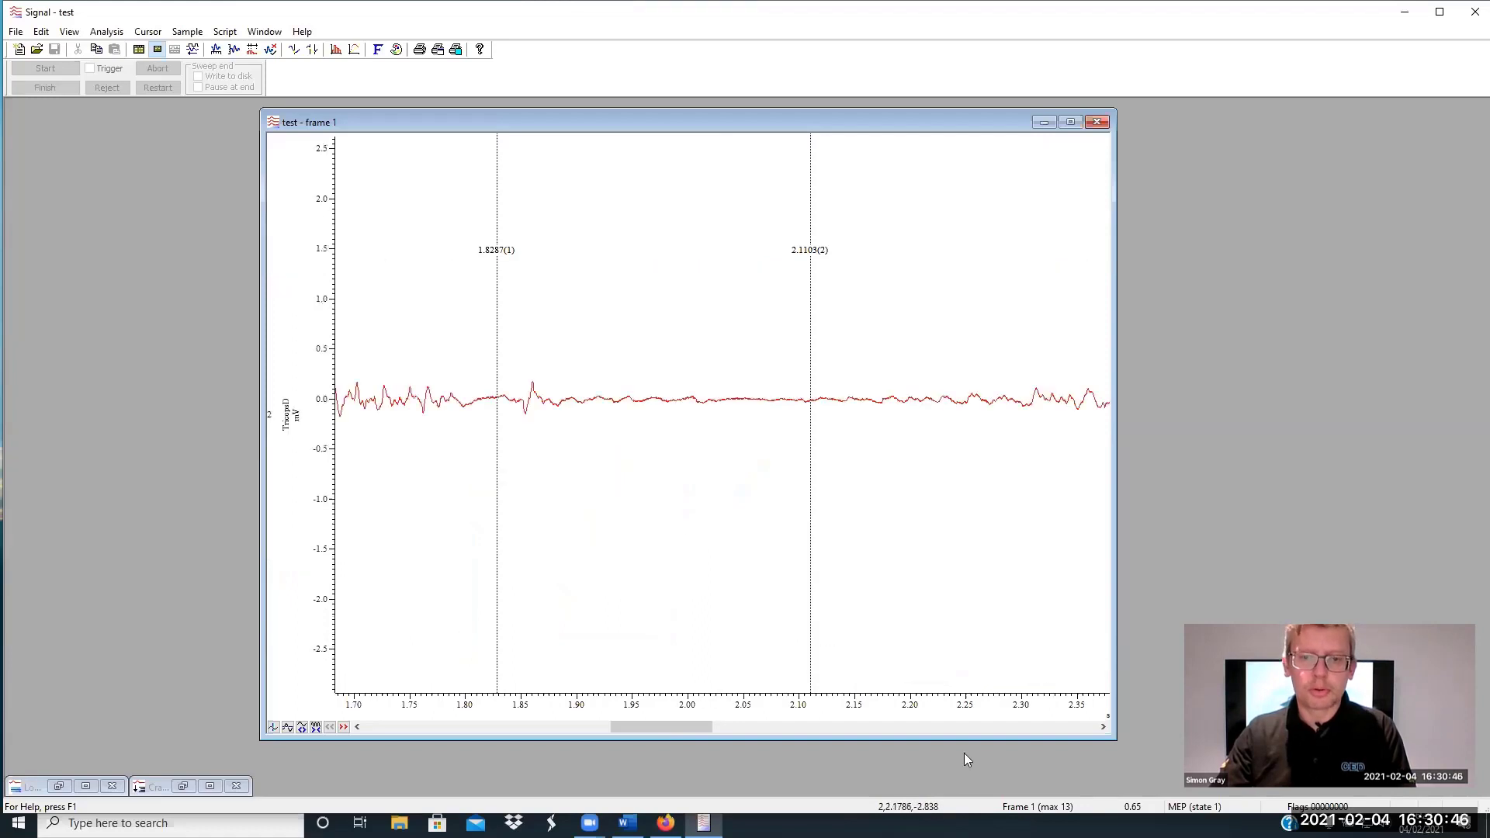
{"action": "left_click_drag", "start_coordinate": [1027, 714], "coordinate": [749, 715]}
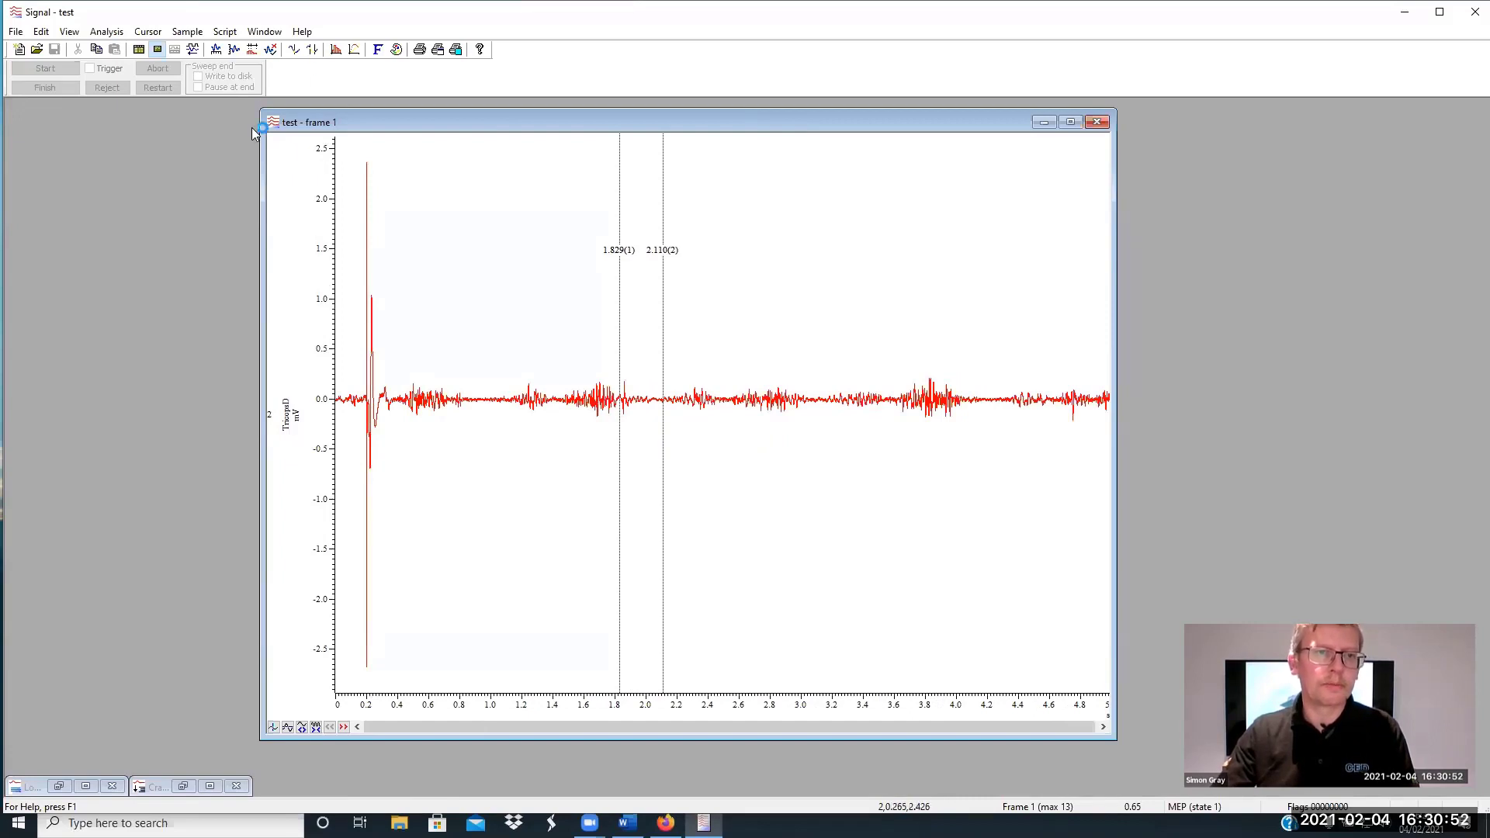
Close the test data file and open the recent TMS silent period file
{"action": "double_click", "coordinate": [276, 126]}
{"action": "left_click", "coordinate": [15, 31]}
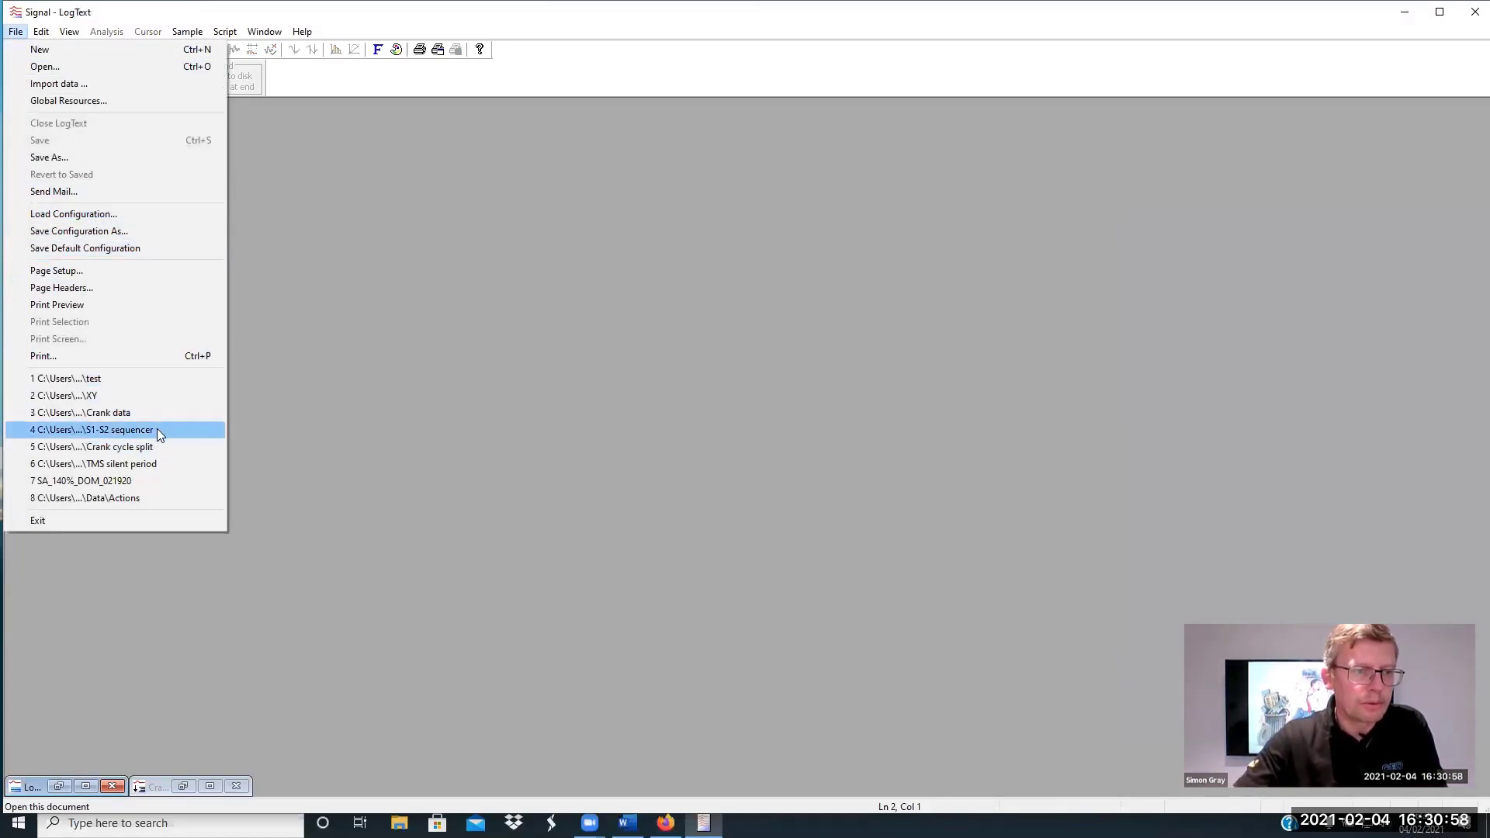
{"action": "left_click", "coordinate": [151, 464]}
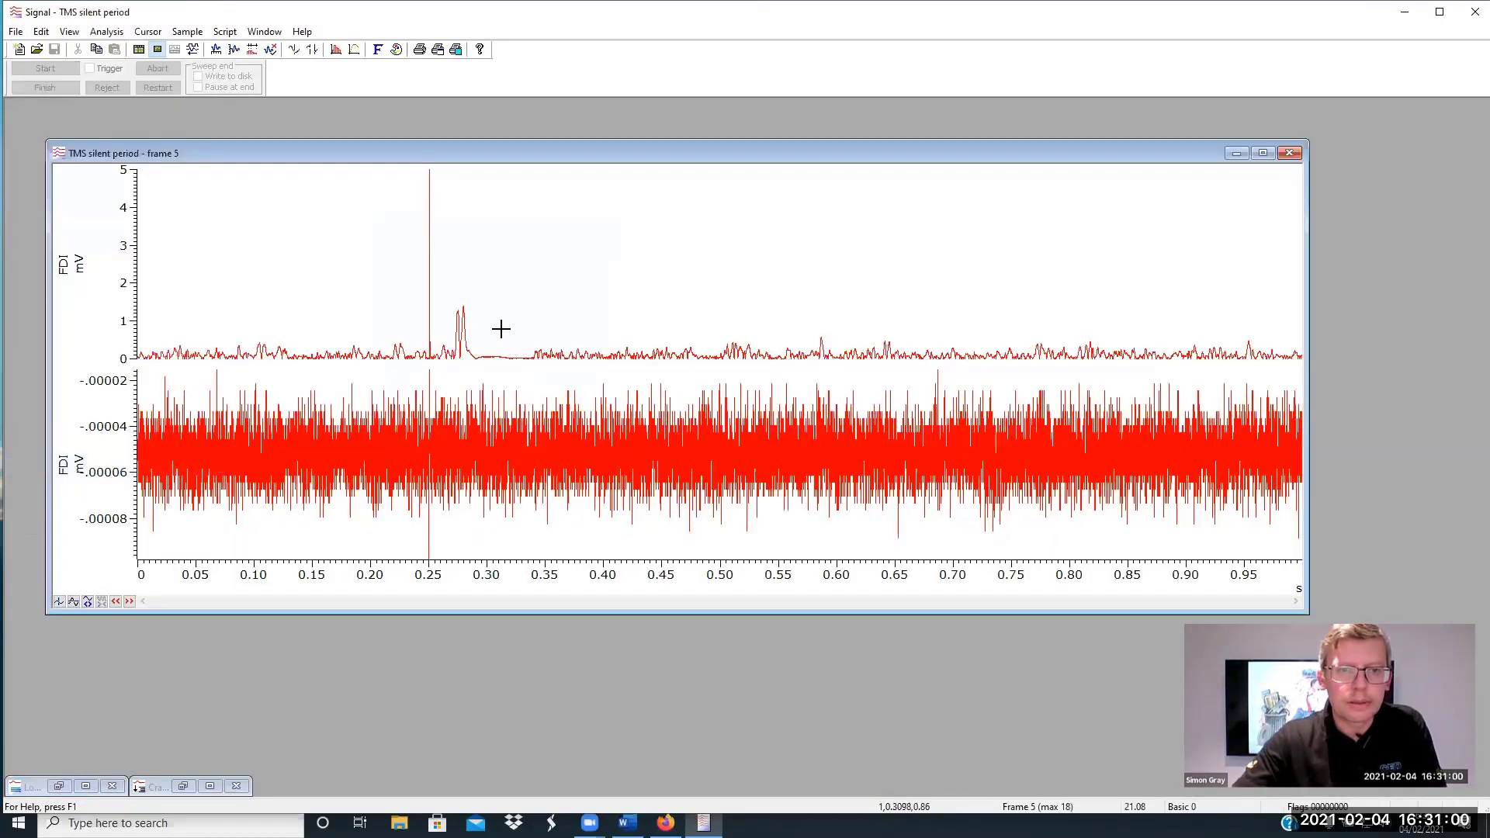
Advance the TMS silent period file to frame 7 and look over the commands available for channel 1
{"action": "left_click", "coordinate": [129, 602]}
{"action": "left_click", "coordinate": [130, 603]}
{"action": "left_click", "coordinate": [131, 604]}
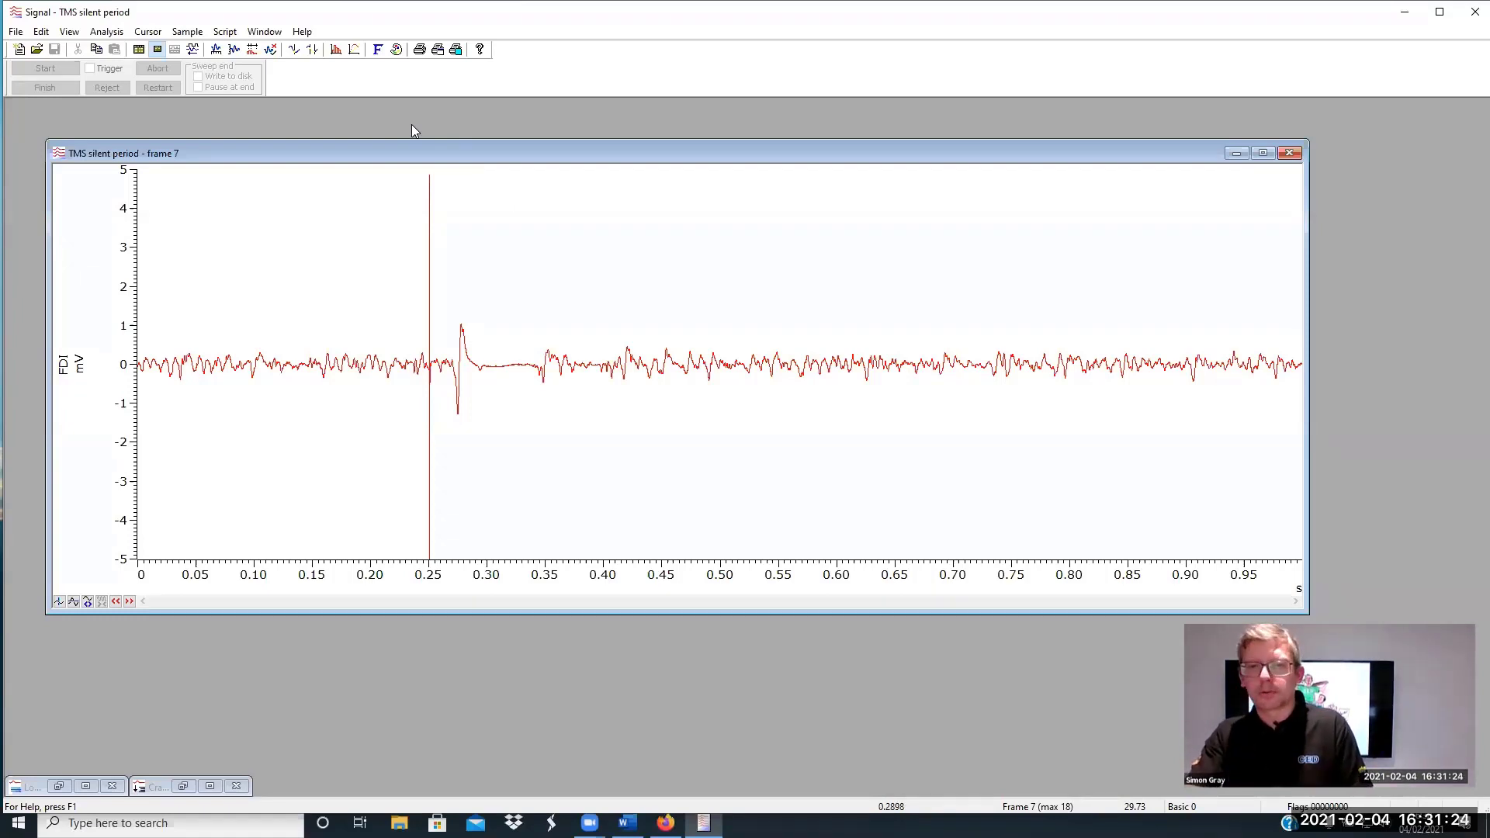
{"action": "right_click", "coordinate": [532, 355]}
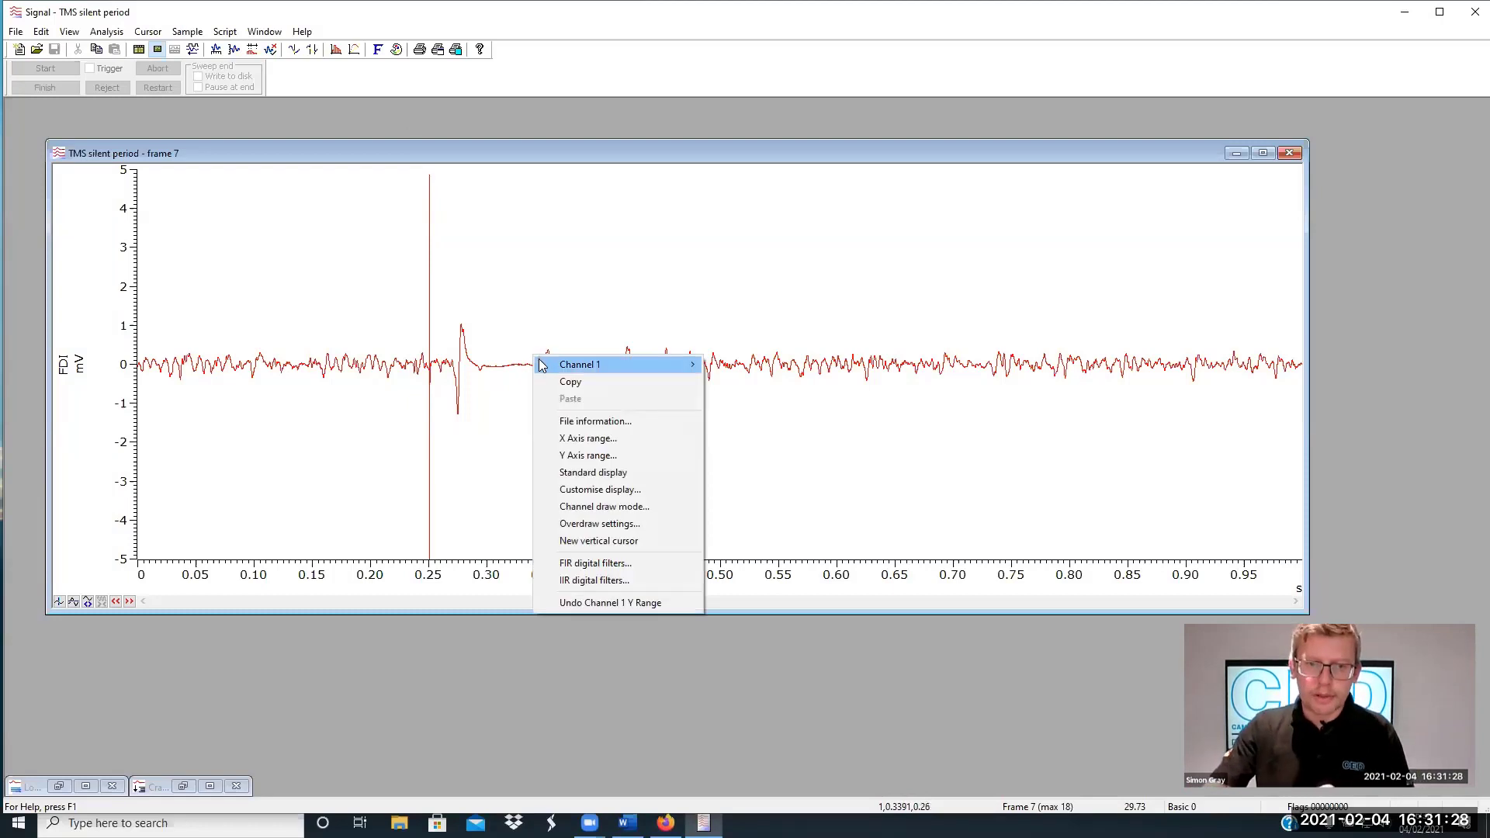
{"action": "mouse_move", "coordinate": [543, 366]}
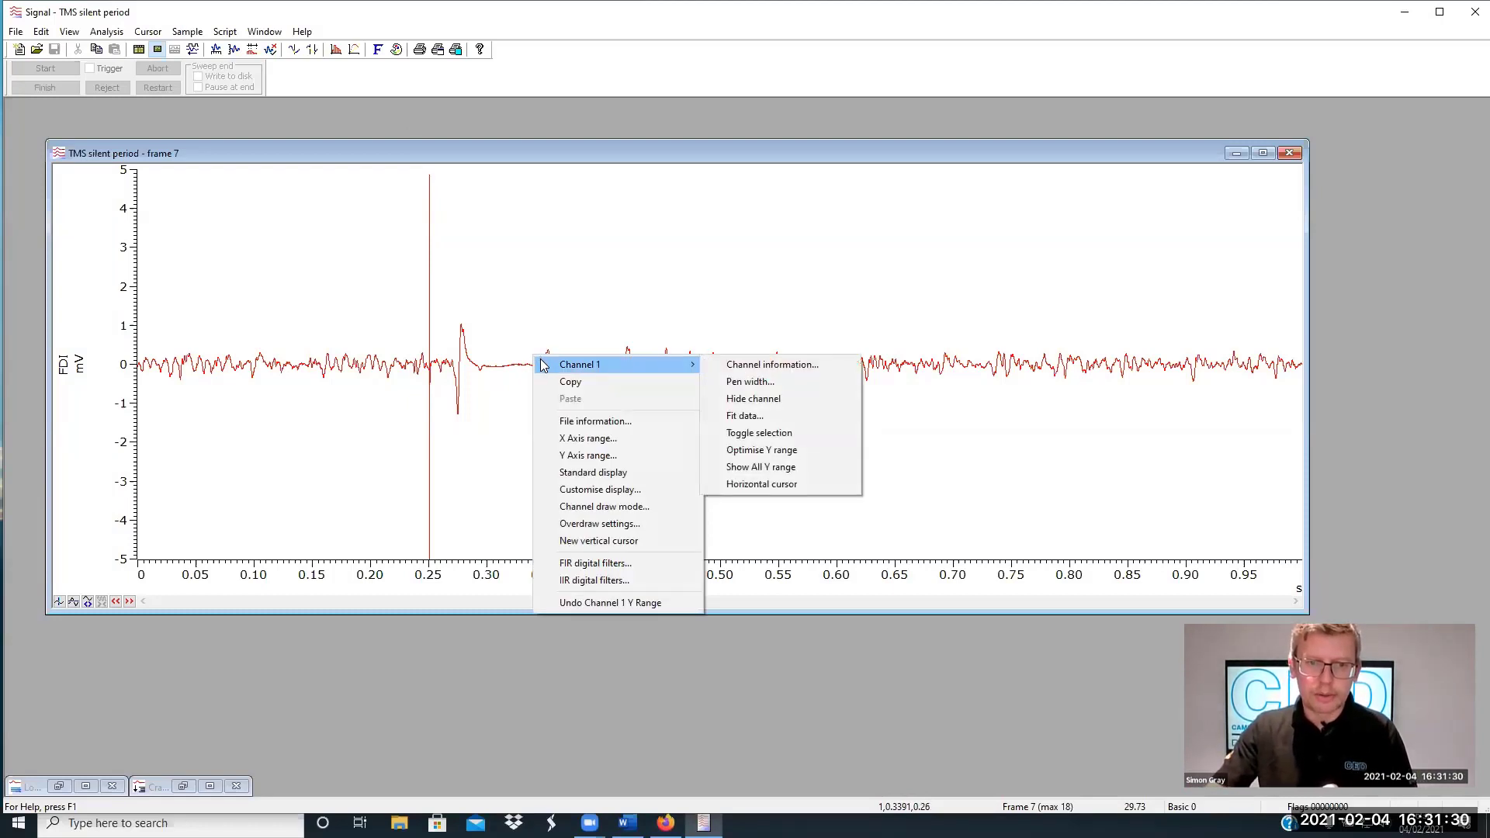
{"action": "left_click", "coordinate": [467, 353]}
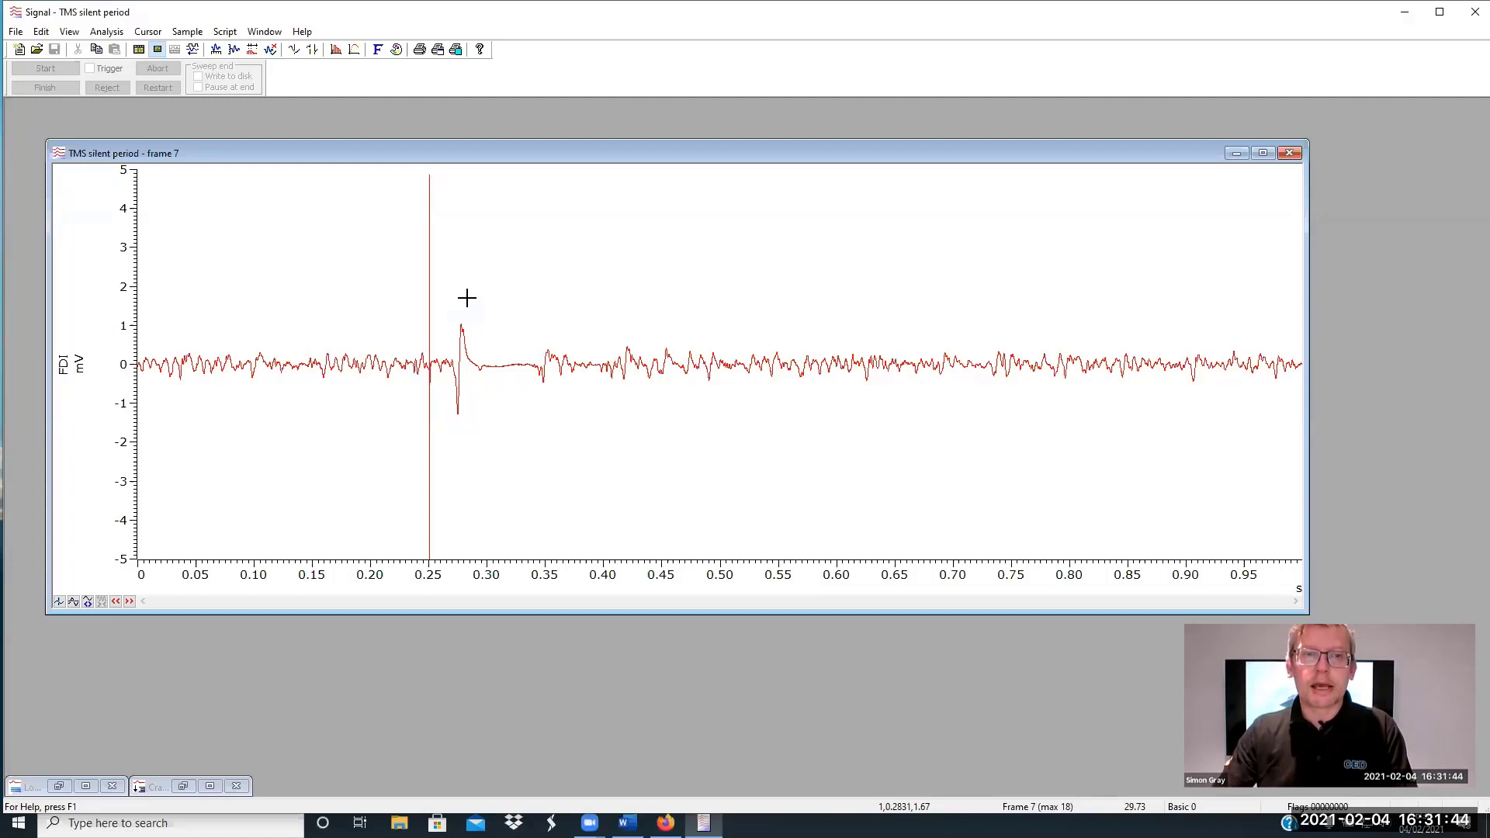
Start an XY trend plot with Frame number as the X measurement and Peak-Peak of the FDI channel as the Y measurement
{"action": "left_click", "coordinate": [354, 52]}
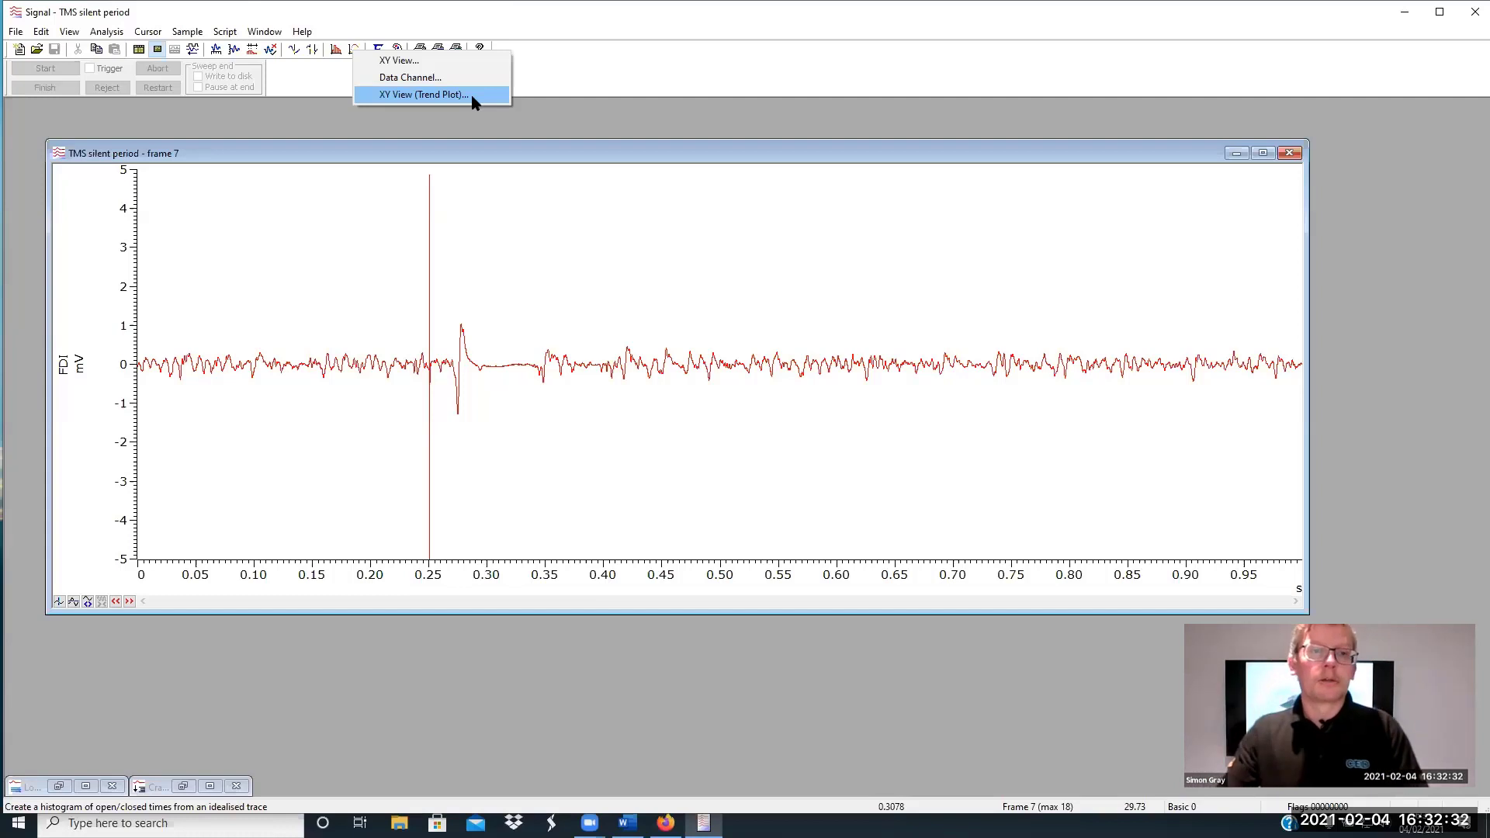
{"action": "left_click", "coordinate": [470, 93]}
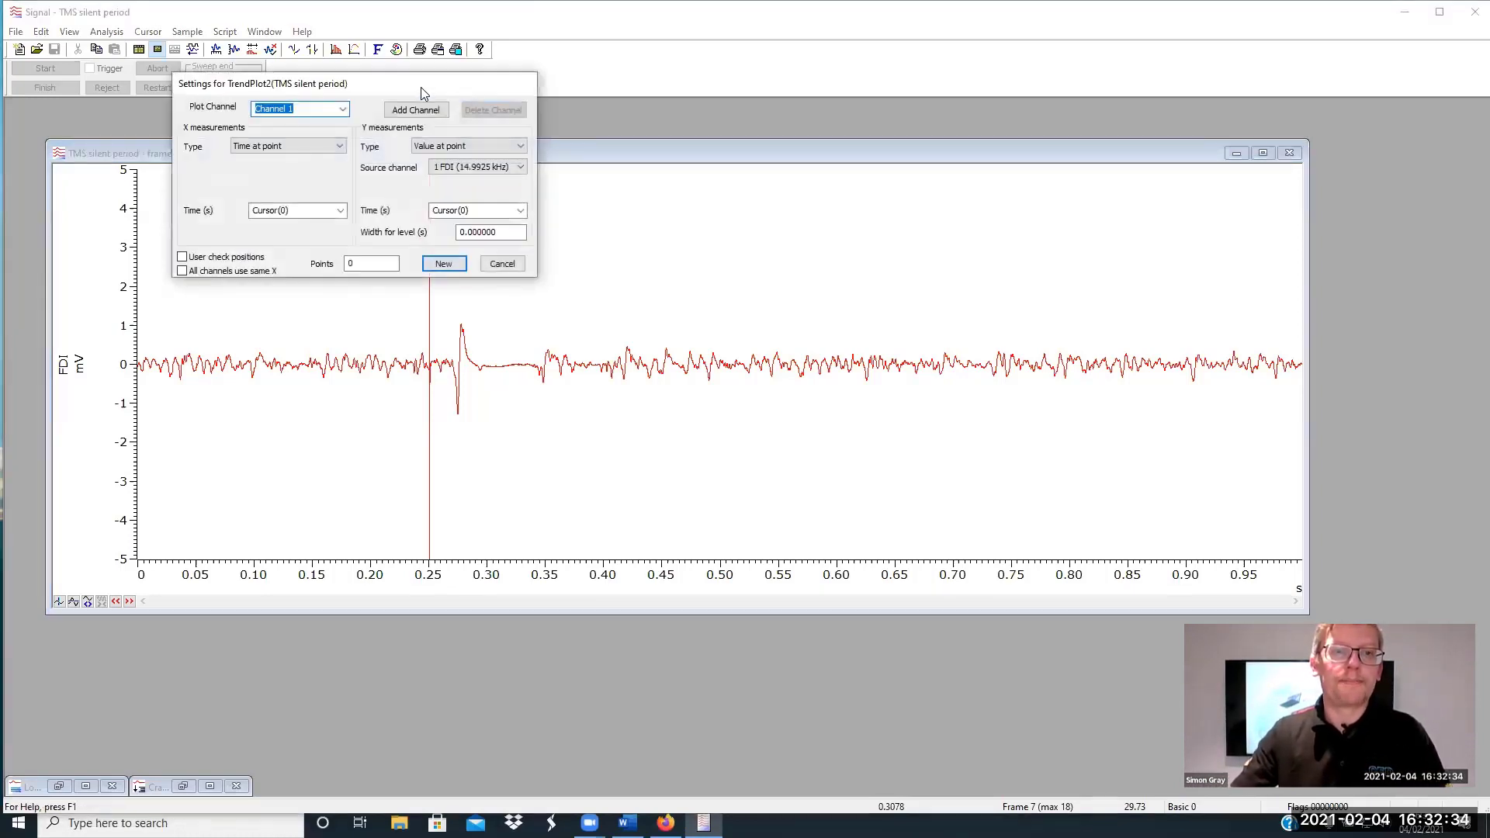
{"action": "left_click_drag", "start_coordinate": [433, 87], "coordinate": [871, 58]}
{"action": "left_click", "coordinate": [778, 117]}
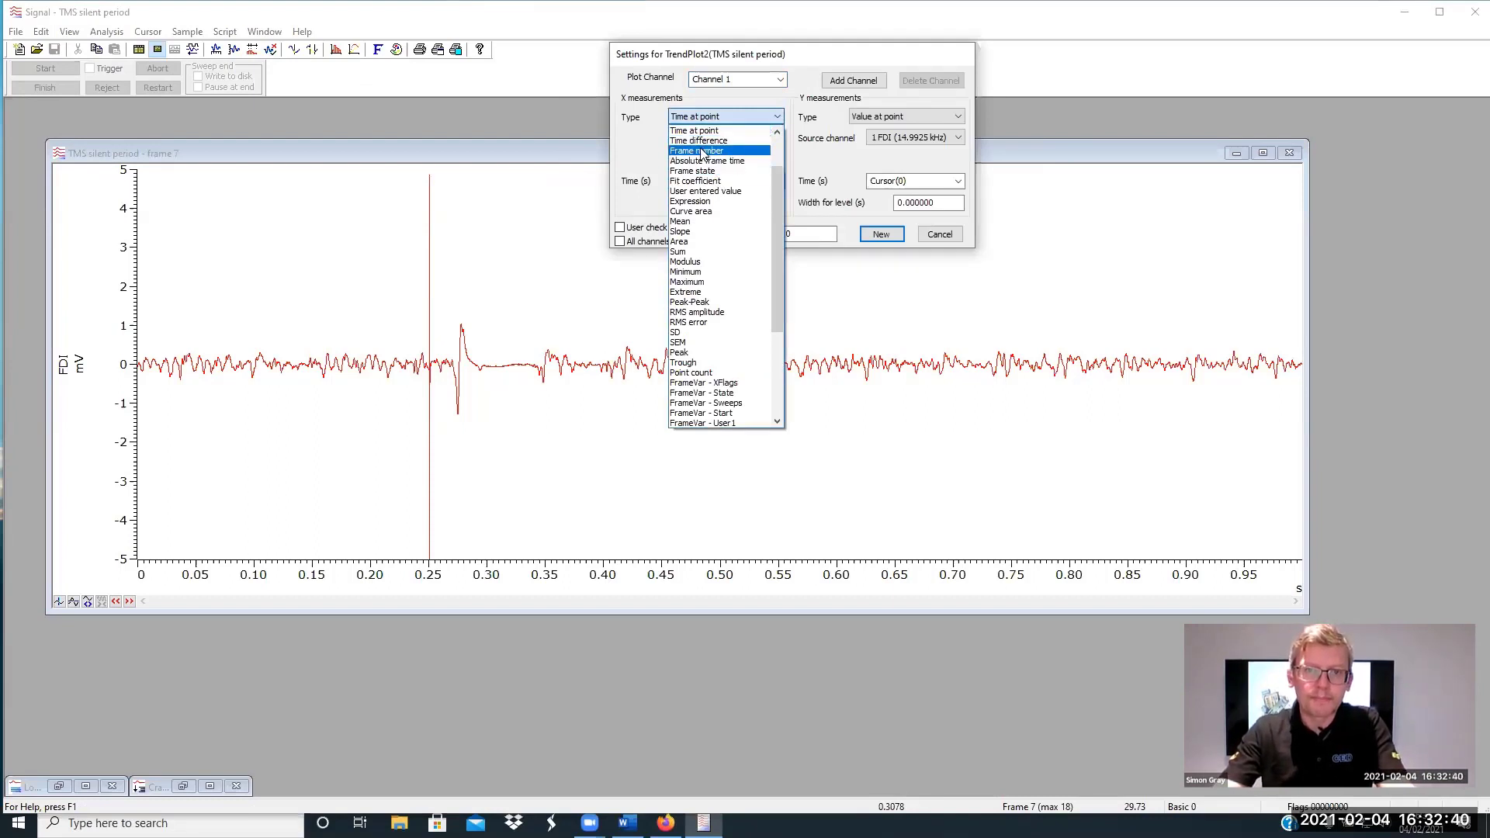
{"action": "left_click", "coordinate": [701, 150]}
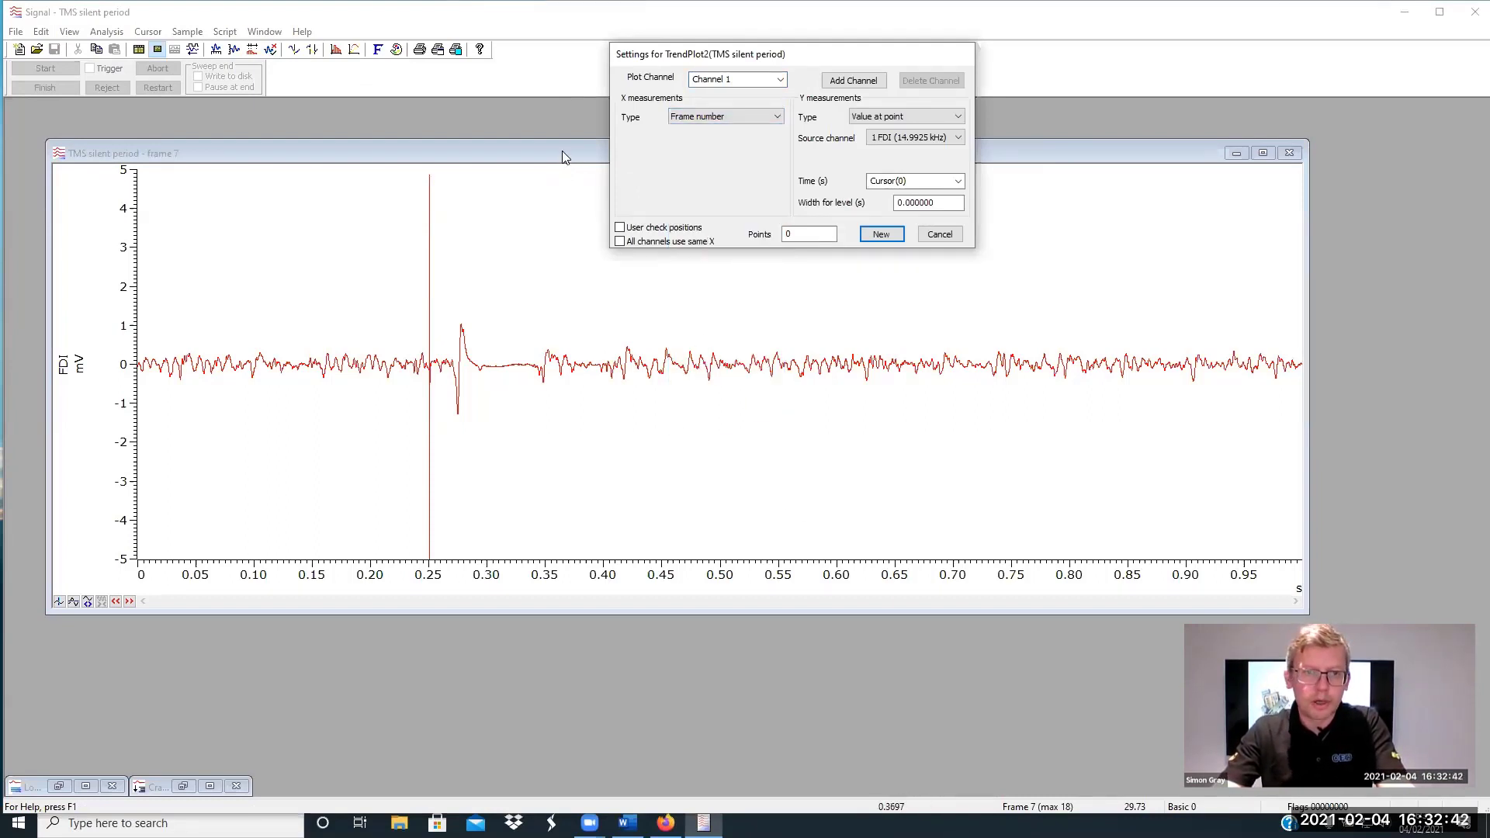
{"action": "left_click", "coordinate": [378, 152]}
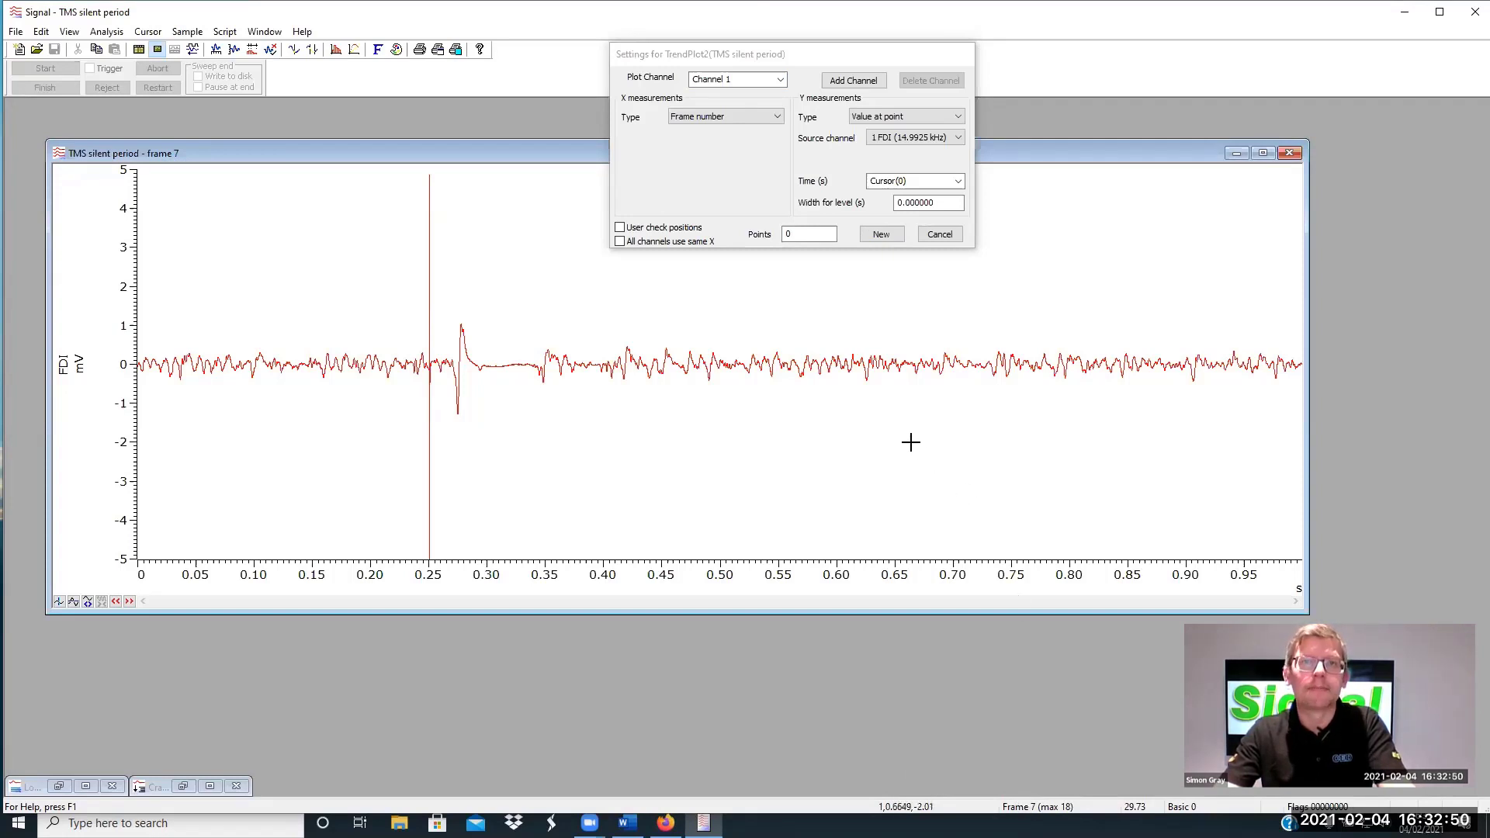
{"action": "left_click", "coordinate": [893, 116]}
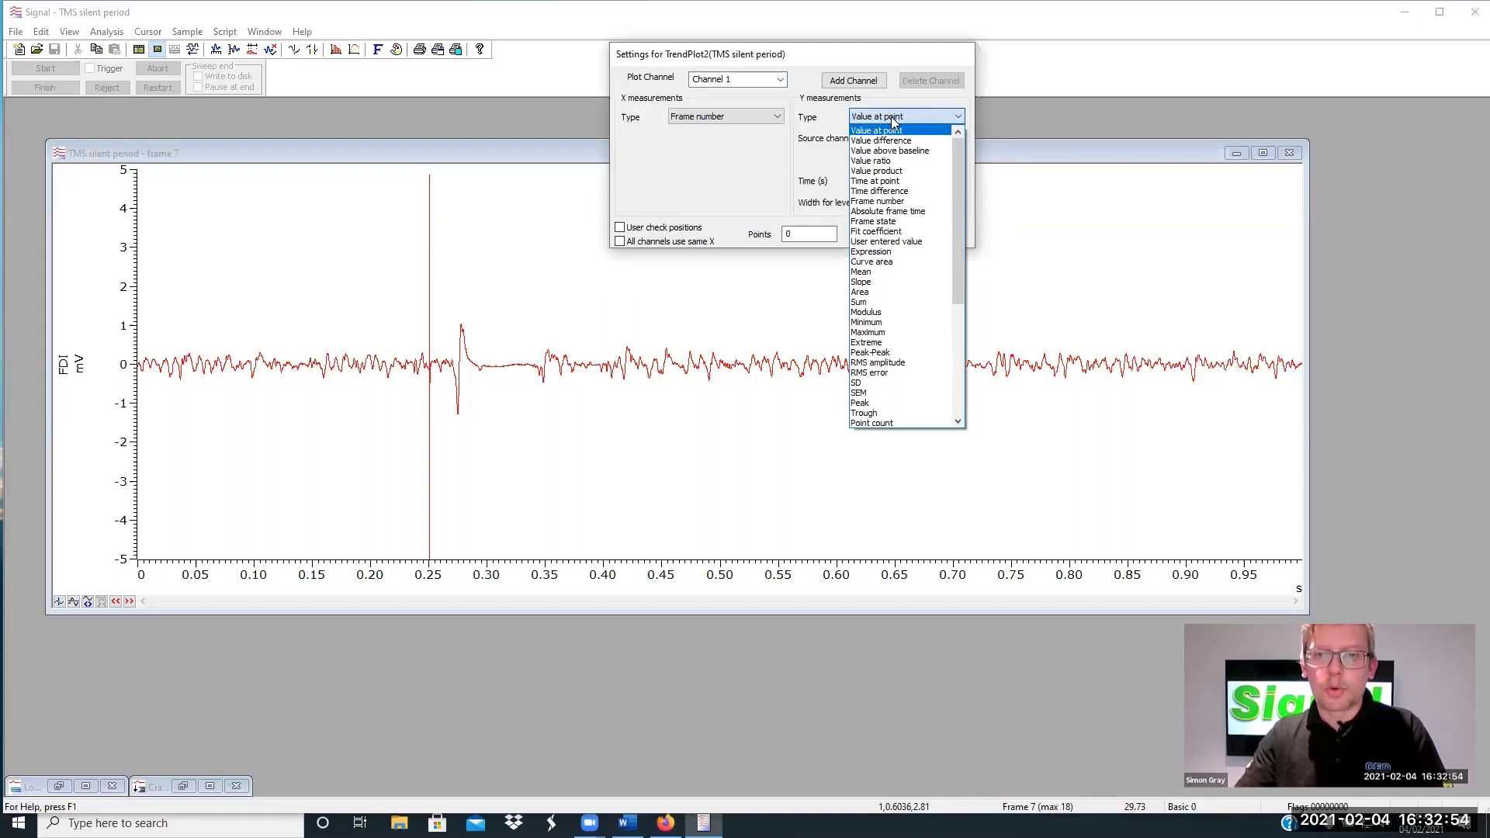
{"action": "left_click", "coordinate": [884, 354]}
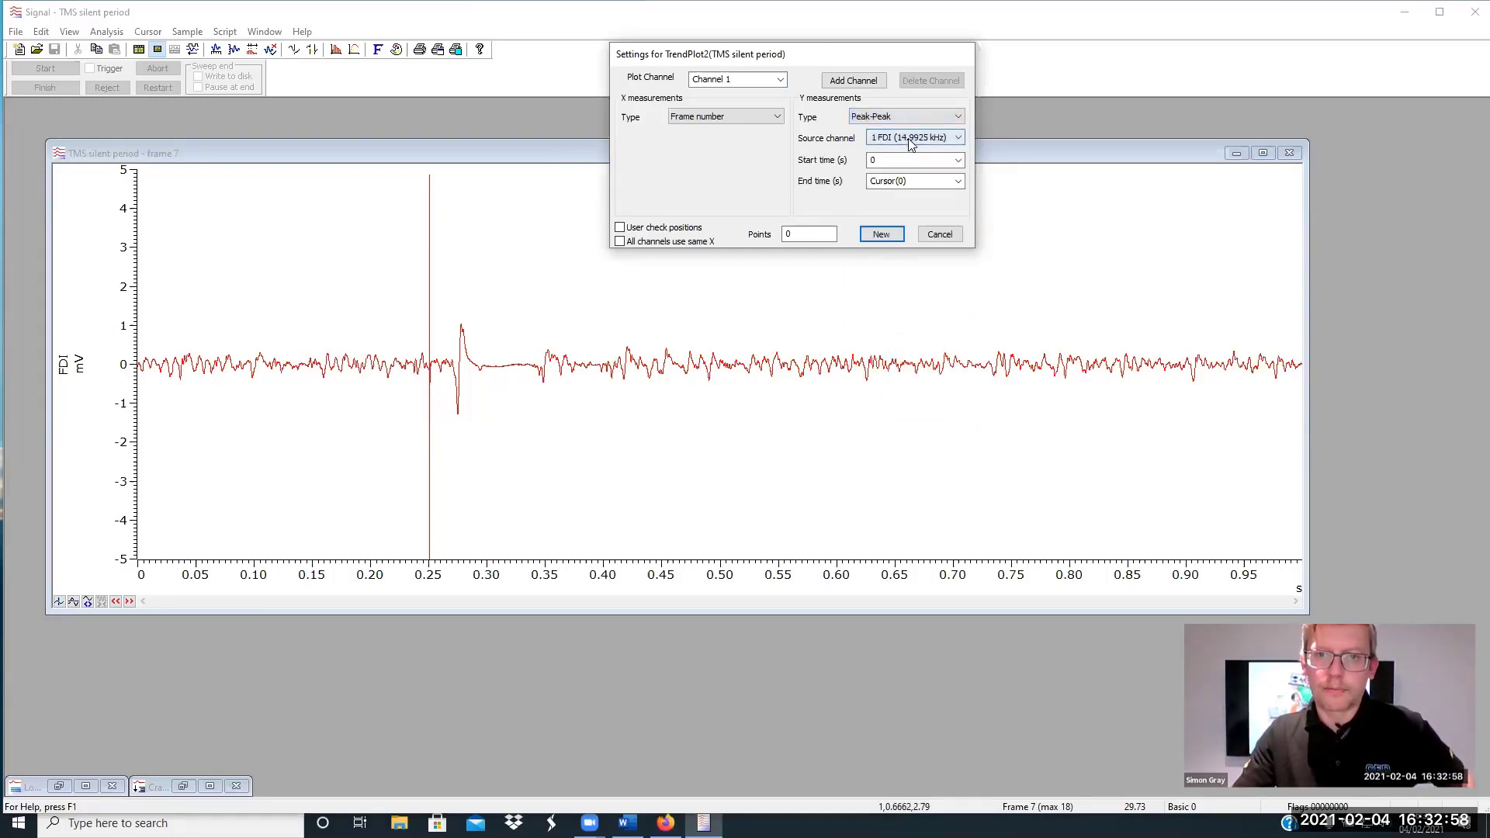
Add vertical cursor 1 to the data file and place it at about 0.18 s, before the stimulus
{"action": "left_click", "coordinate": [932, 158]}
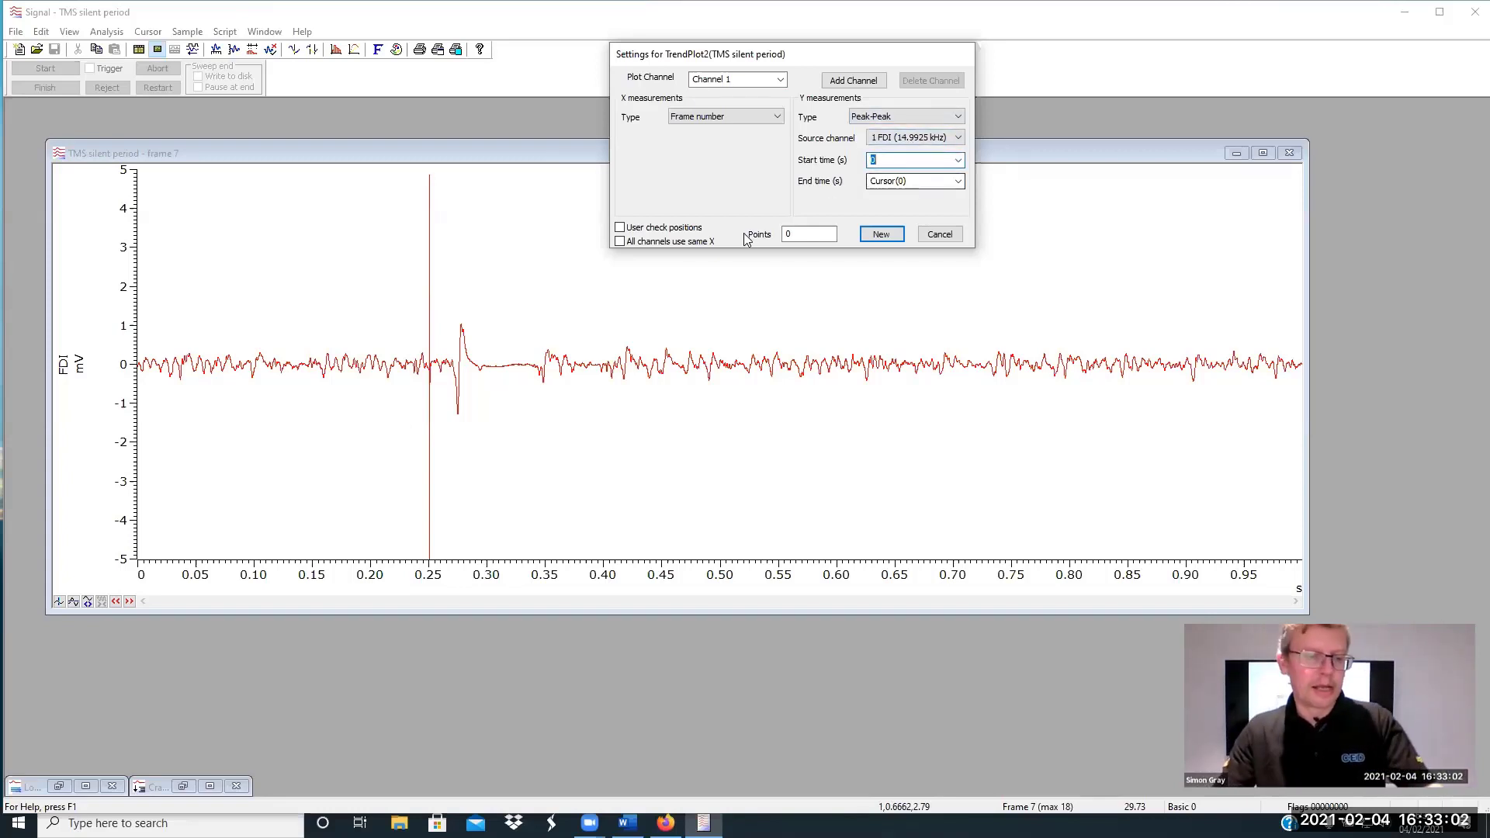
{"action": "left_click", "coordinate": [571, 293]}
{"action": "key", "text": "ctrl+1"}
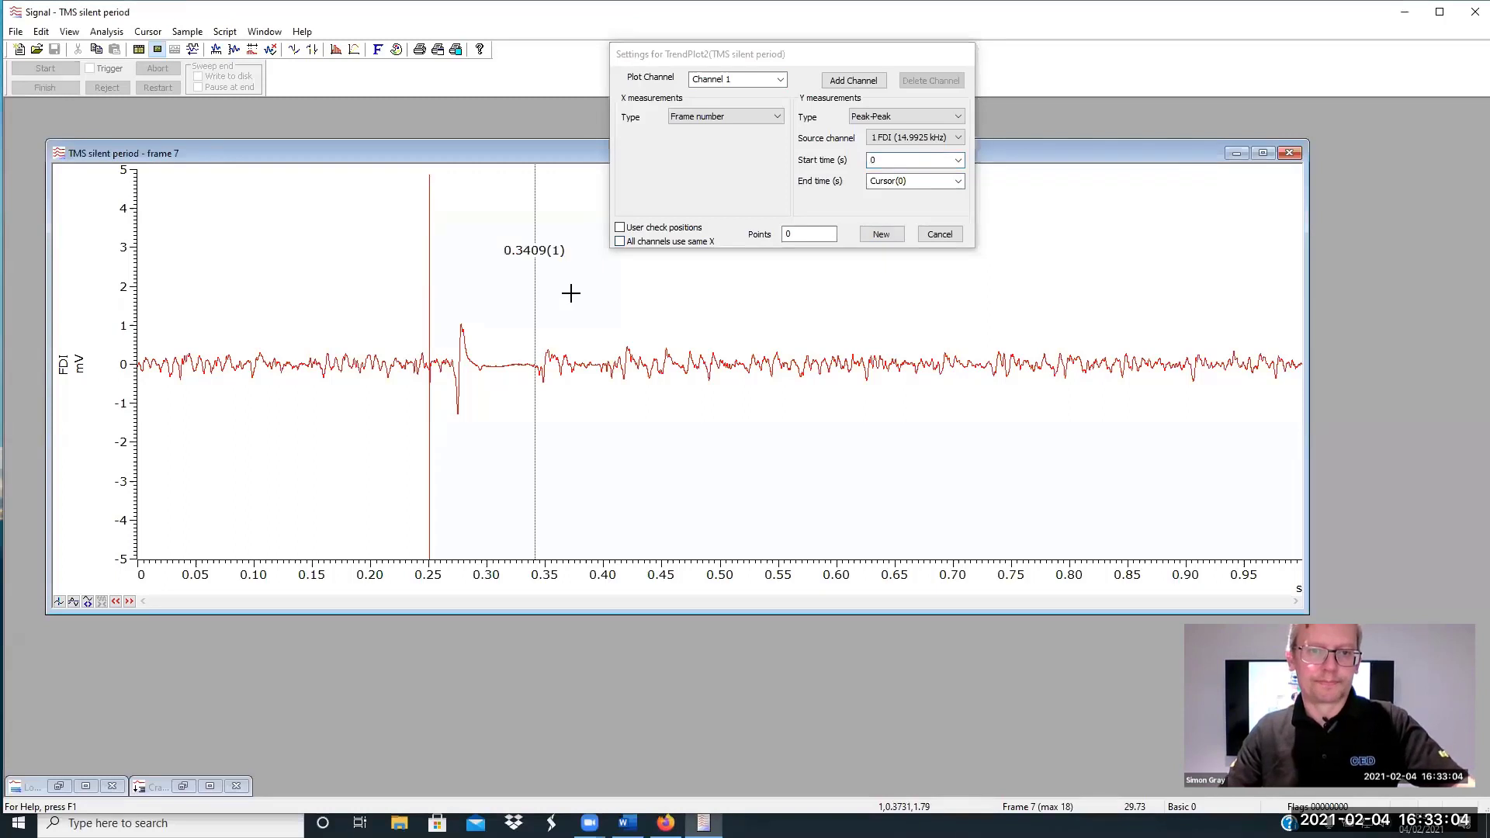
{"action": "left_click_drag", "start_coordinate": [536, 270], "coordinate": [344, 260]}
Set the Y measurement's start time to the expression Cursor(1)+0.1
{"action": "left_click", "coordinate": [958, 160]}
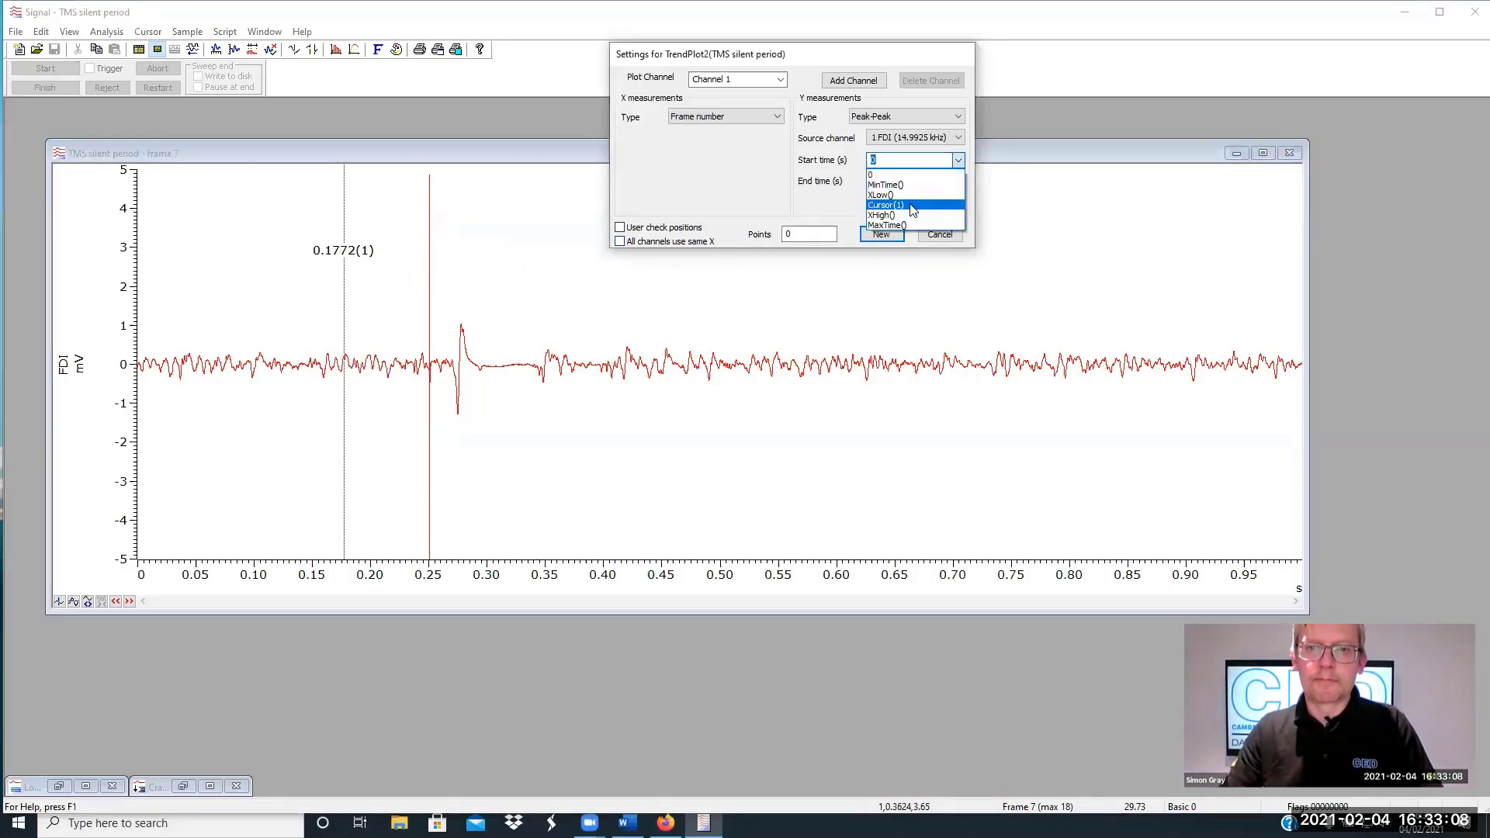
{"action": "left_click", "coordinate": [900, 205]}
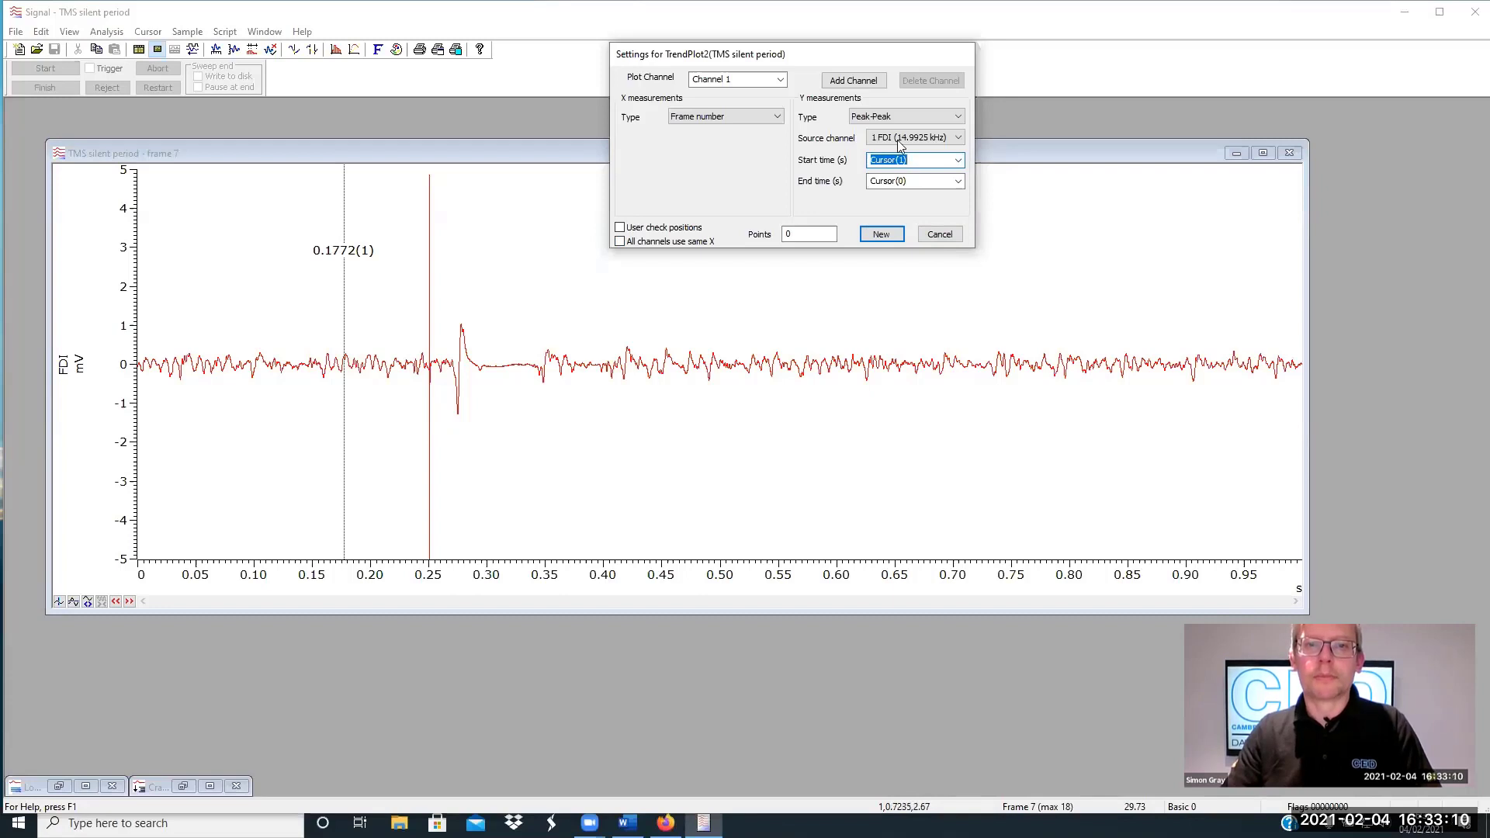
{"action": "left_click", "coordinate": [925, 158]}
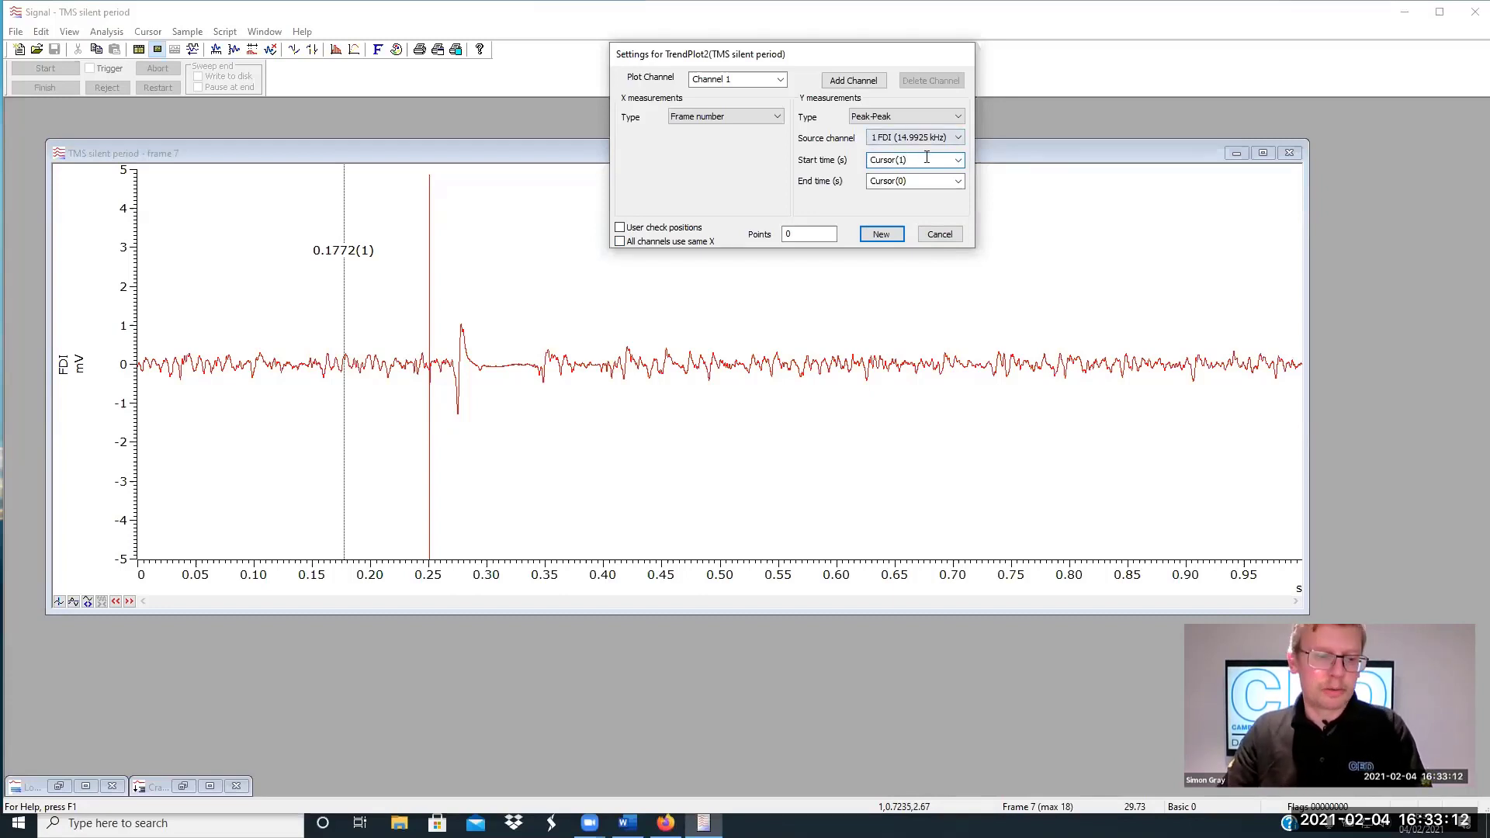
{"action": "type", "text": "+0.1"}
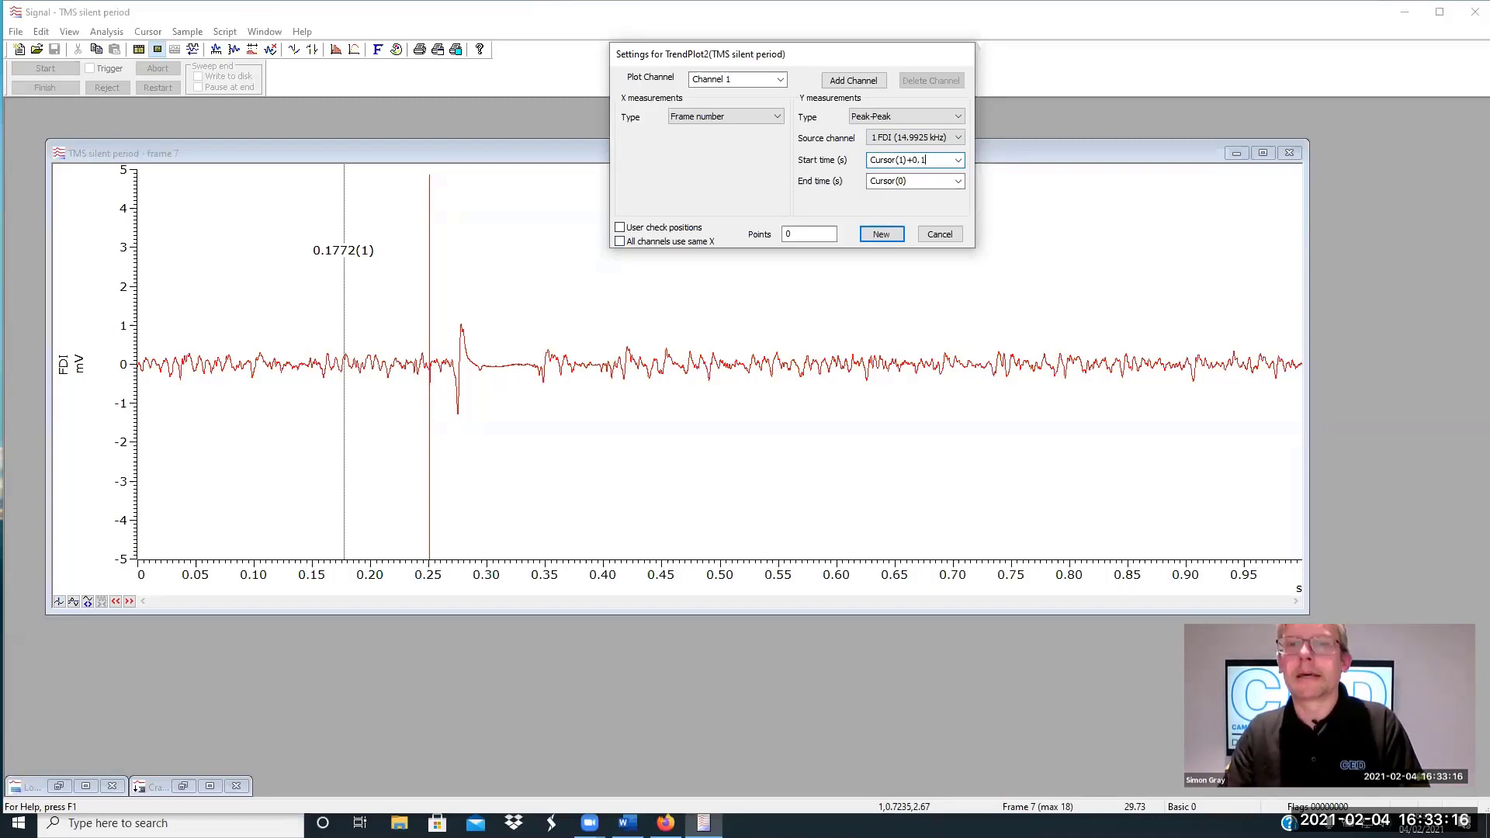
{"action": "key", "text": "Tab"}
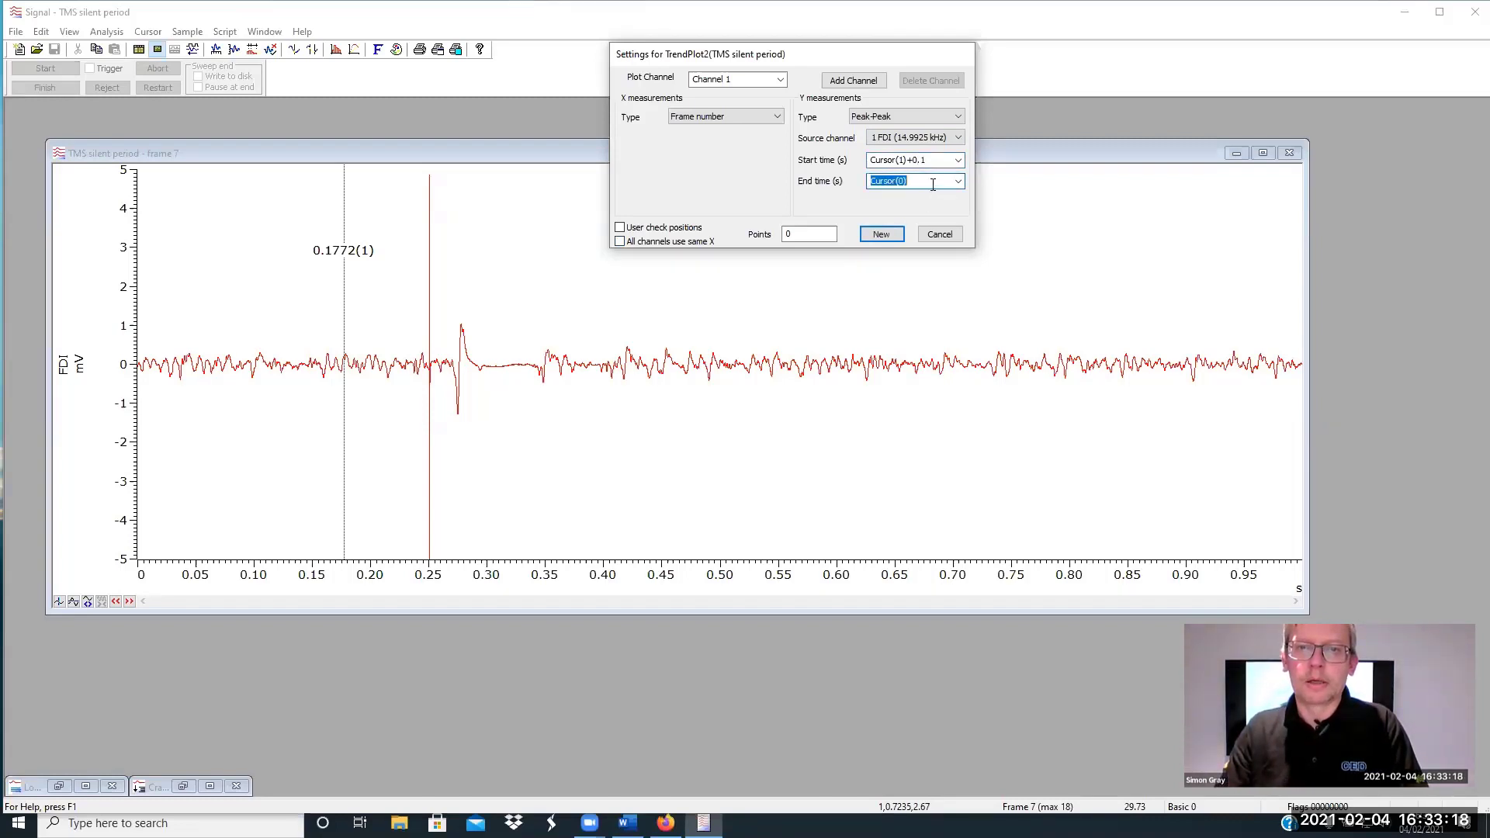
Look over the end time options, then set the Y measurement's end time to 0.35 s and start time to 0.25 s
{"action": "left_click", "coordinate": [957, 181]}
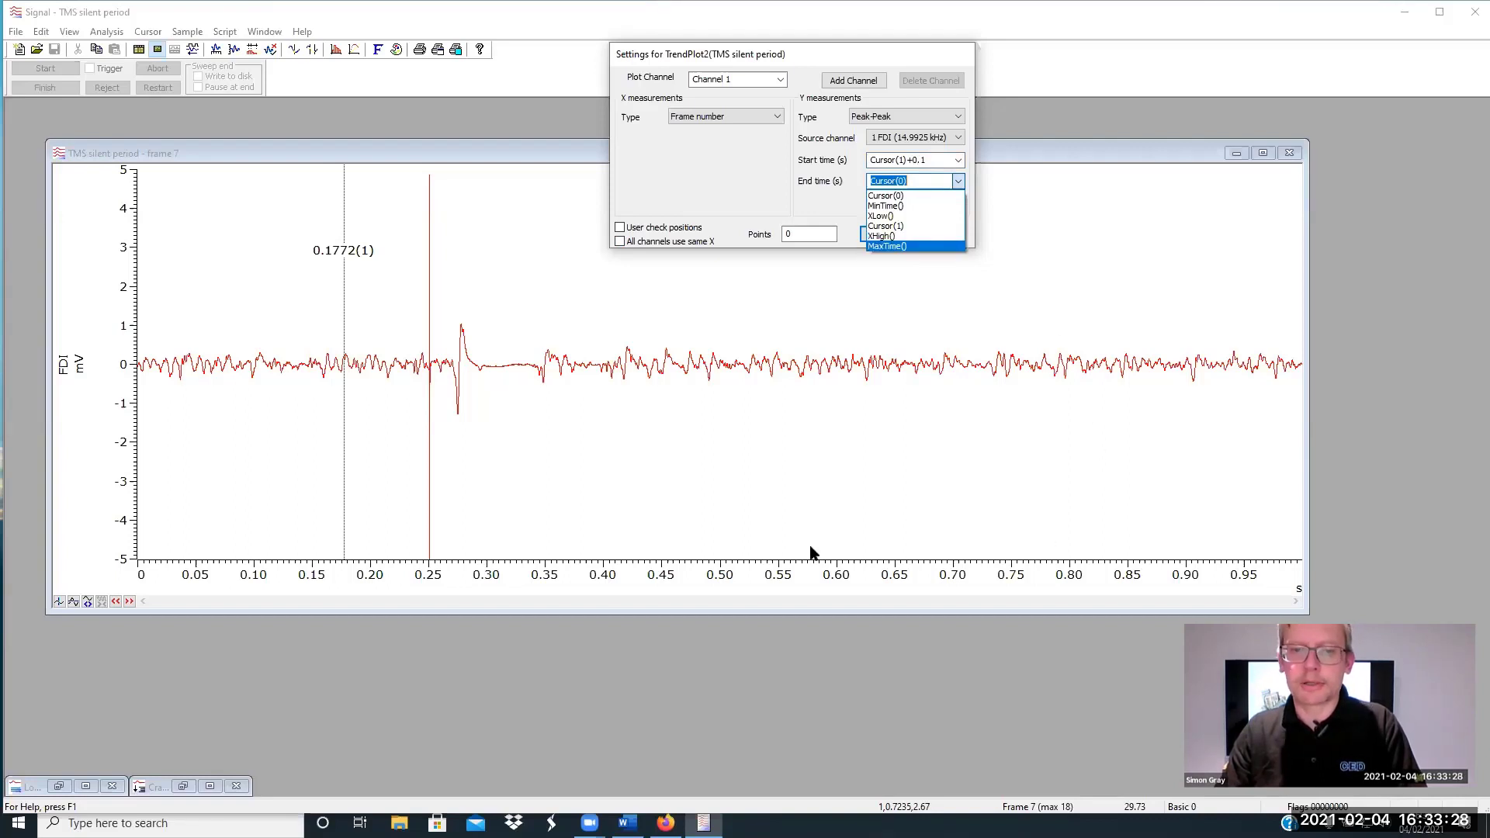
{"action": "left_click", "coordinate": [974, 536]}
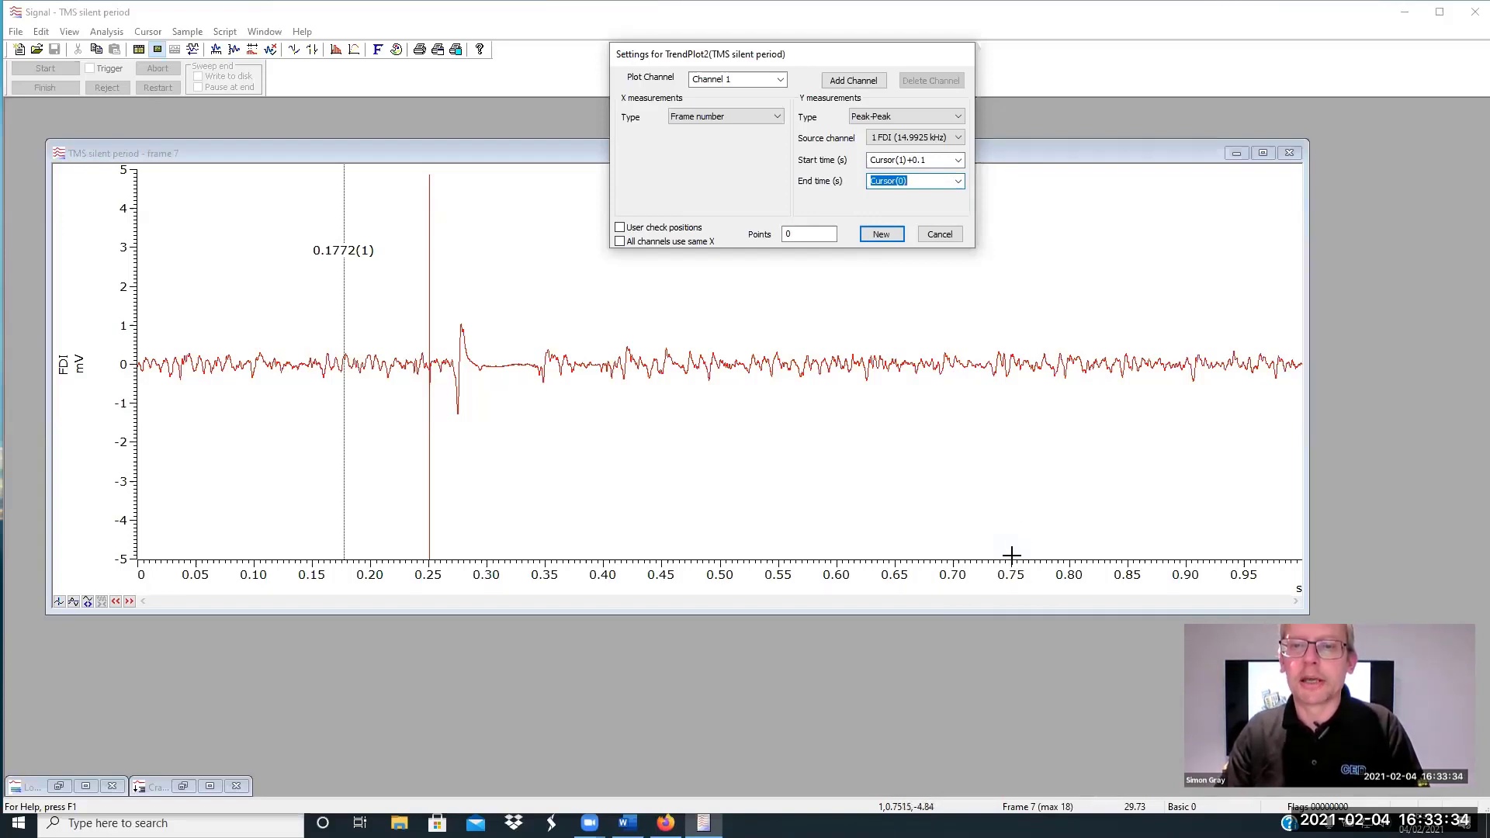
{"action": "left_click", "coordinate": [913, 183]}
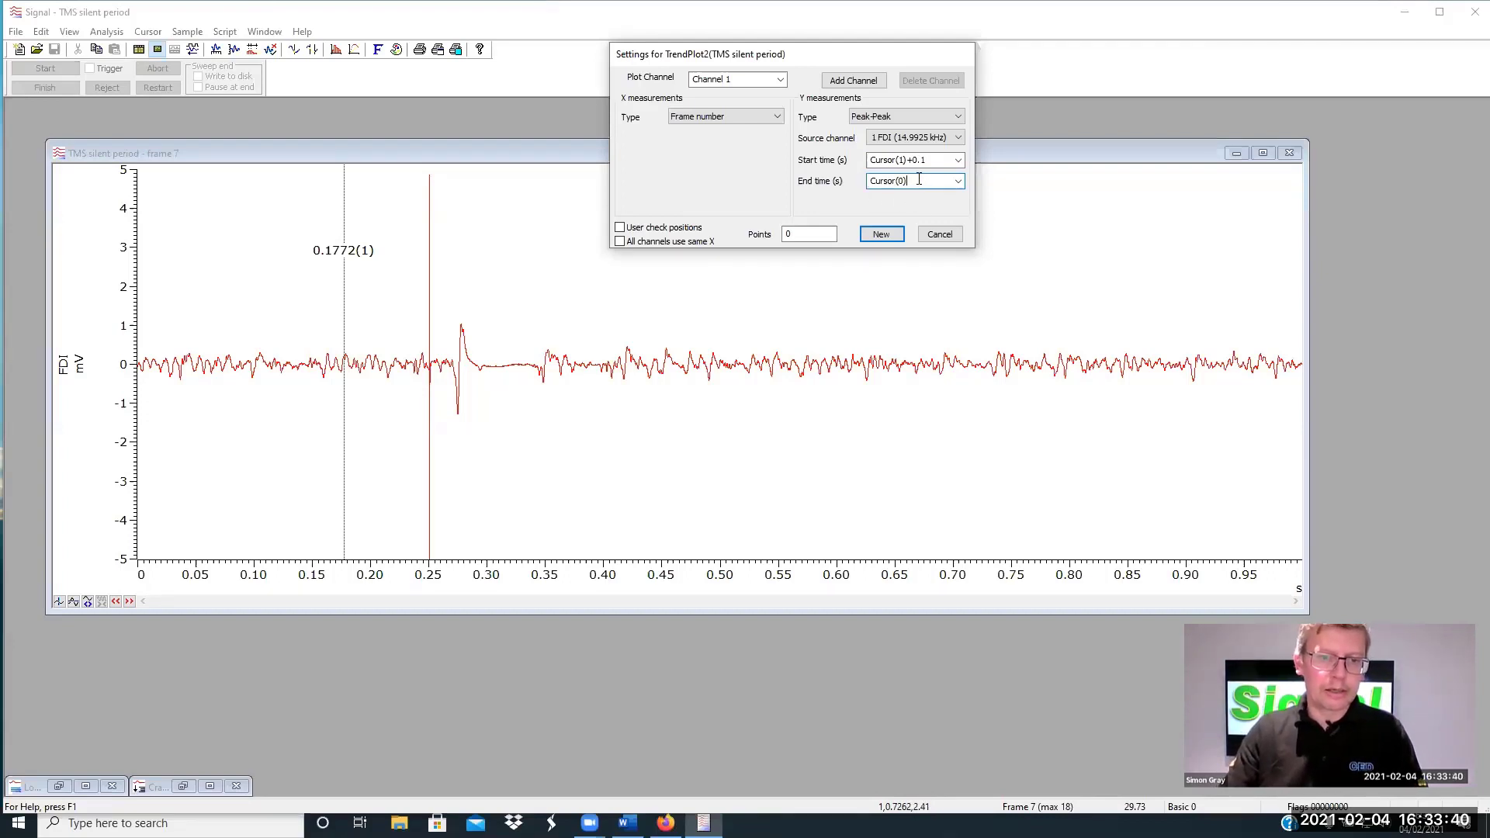
{"action": "left_click_drag", "start_coordinate": [919, 179], "coordinate": [866, 180]}
{"action": "type", "text": "0.35"}
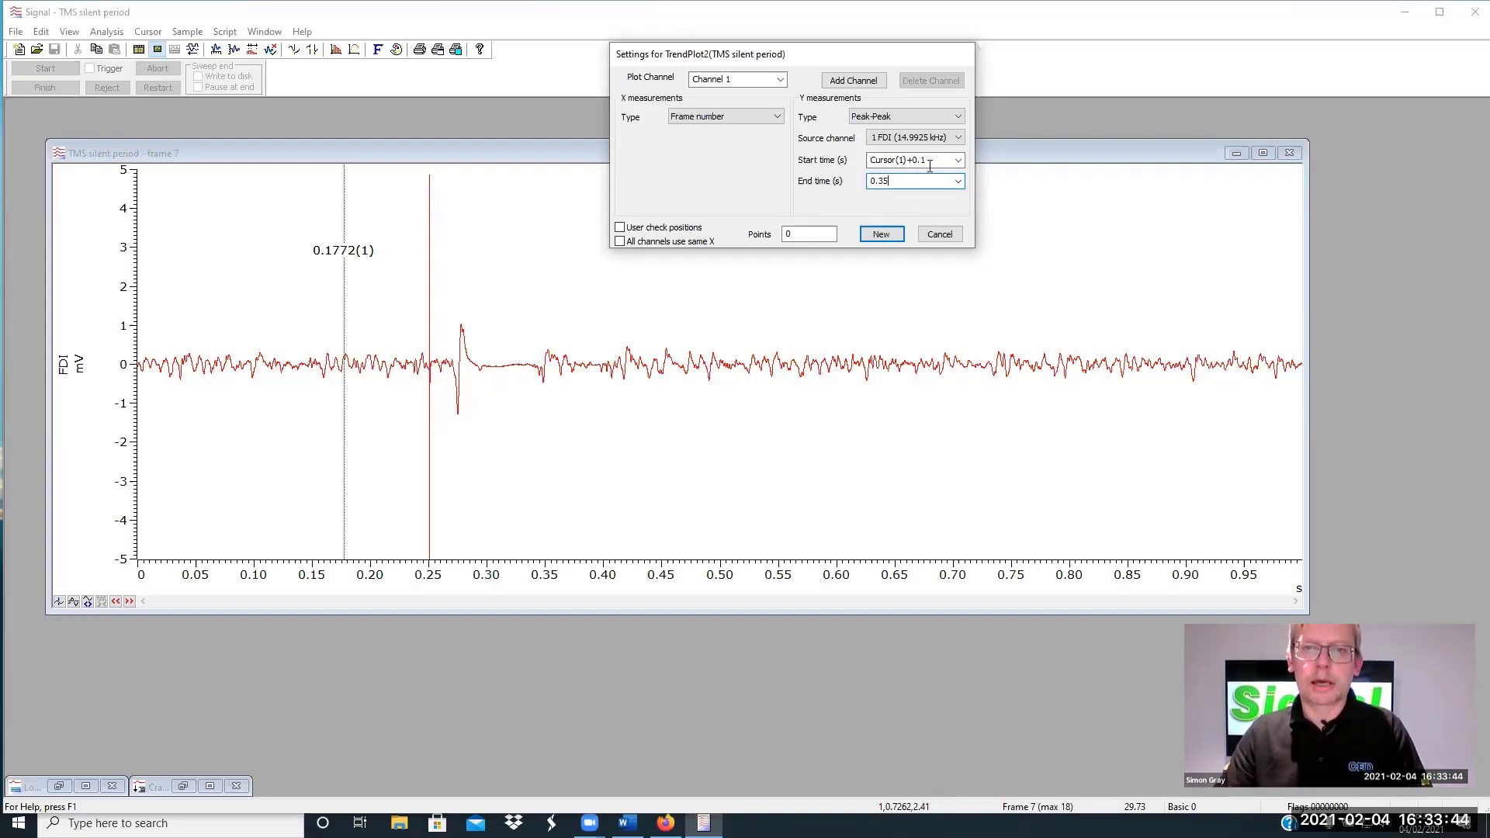
{"action": "left_click_drag", "start_coordinate": [932, 159], "coordinate": [866, 160]}
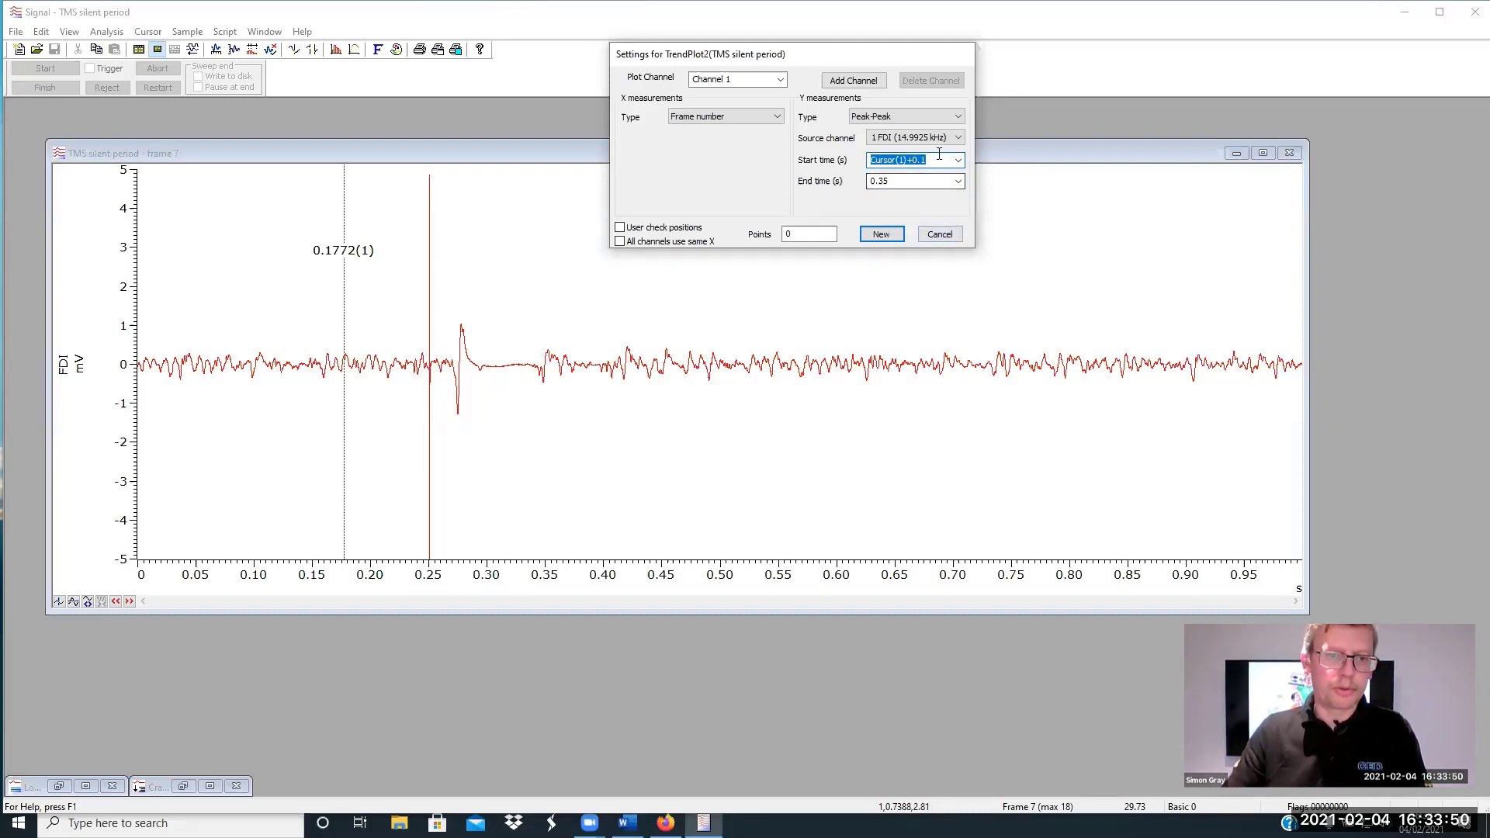
{"action": "type", "text": "0.25"}
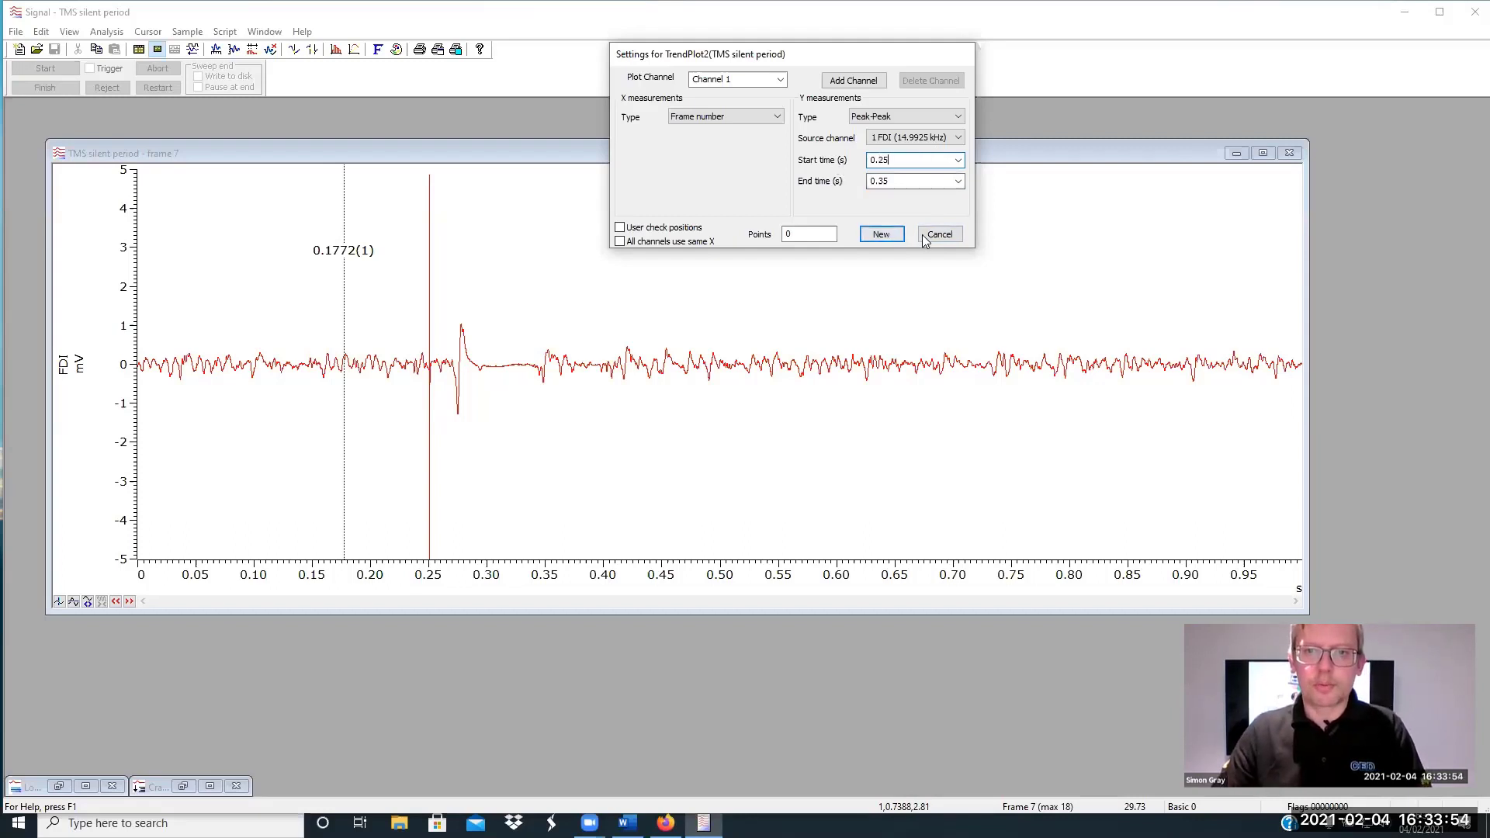
Zoom in on the stimulus and response between about 0.243 and 0.302 s and optimise the FDI channel's Y range
{"action": "left_click_drag", "start_coordinate": [841, 57], "coordinate": [1003, 32]}
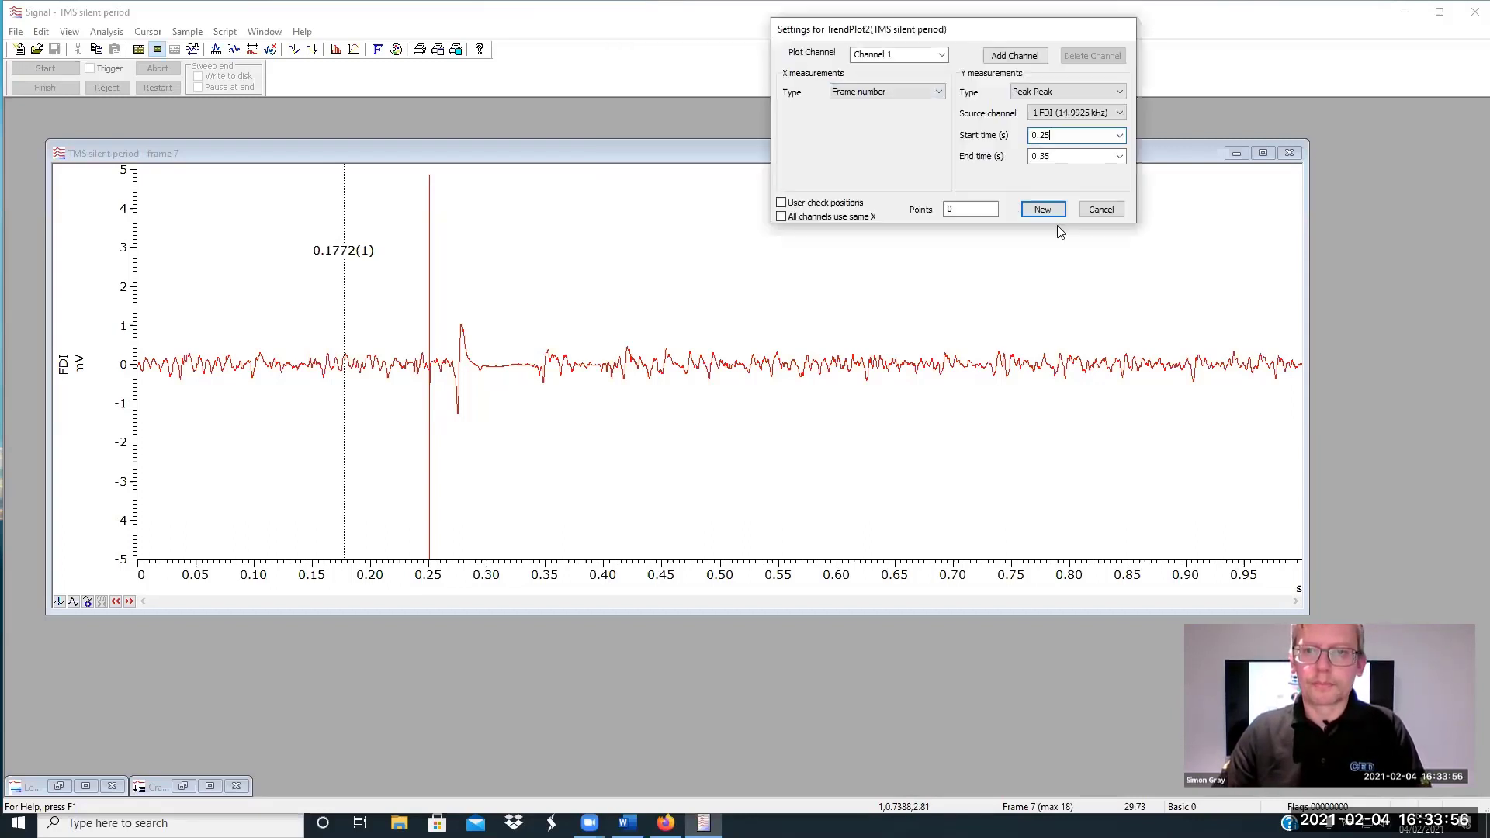
{"action": "left_click", "coordinate": [419, 332]}
{"action": "left_click_drag", "start_coordinate": [419, 332], "coordinate": [489, 326]}
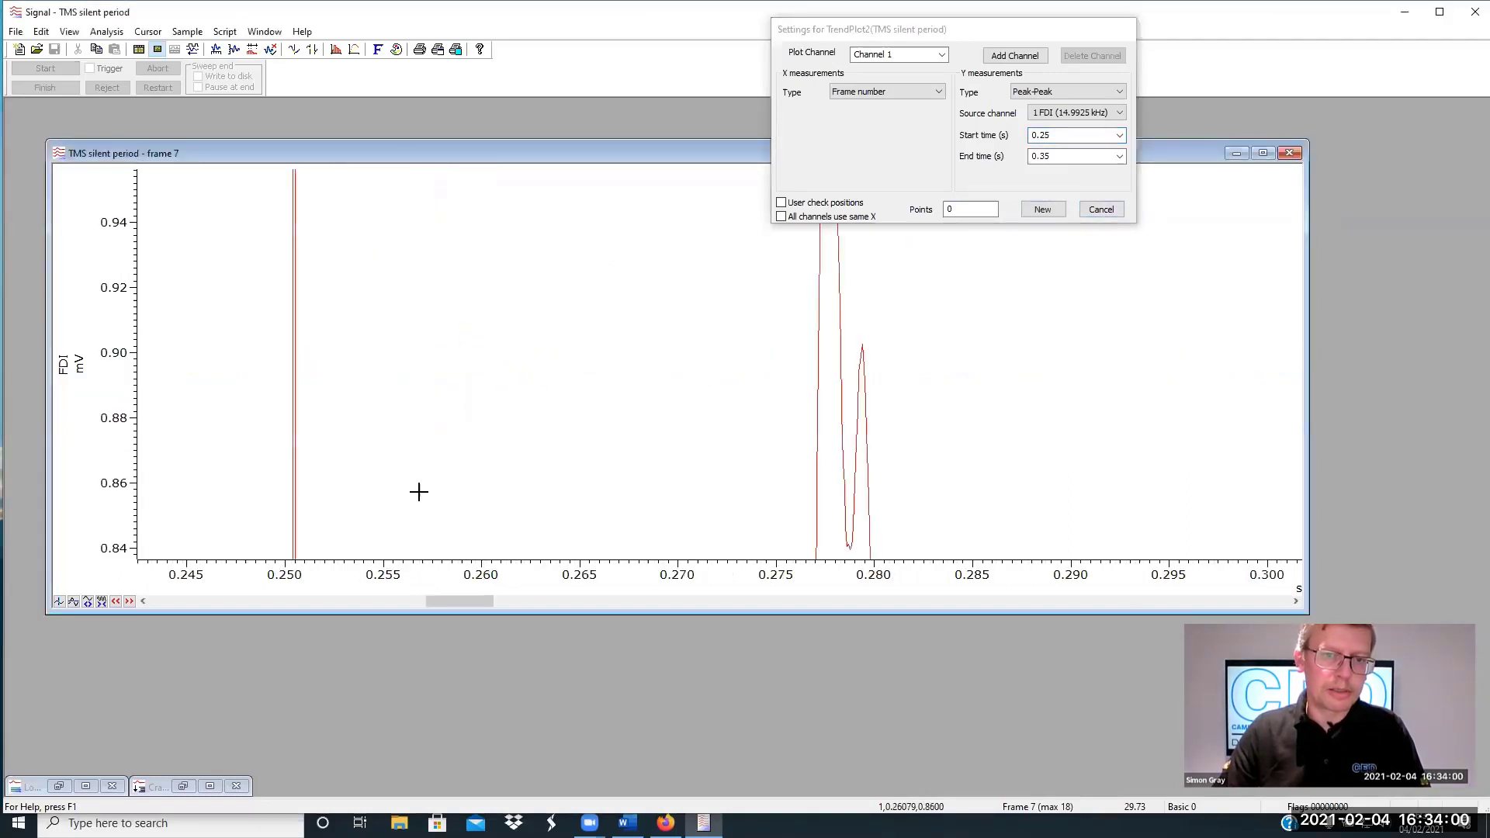
{"action": "double_click", "coordinate": [135, 292]}
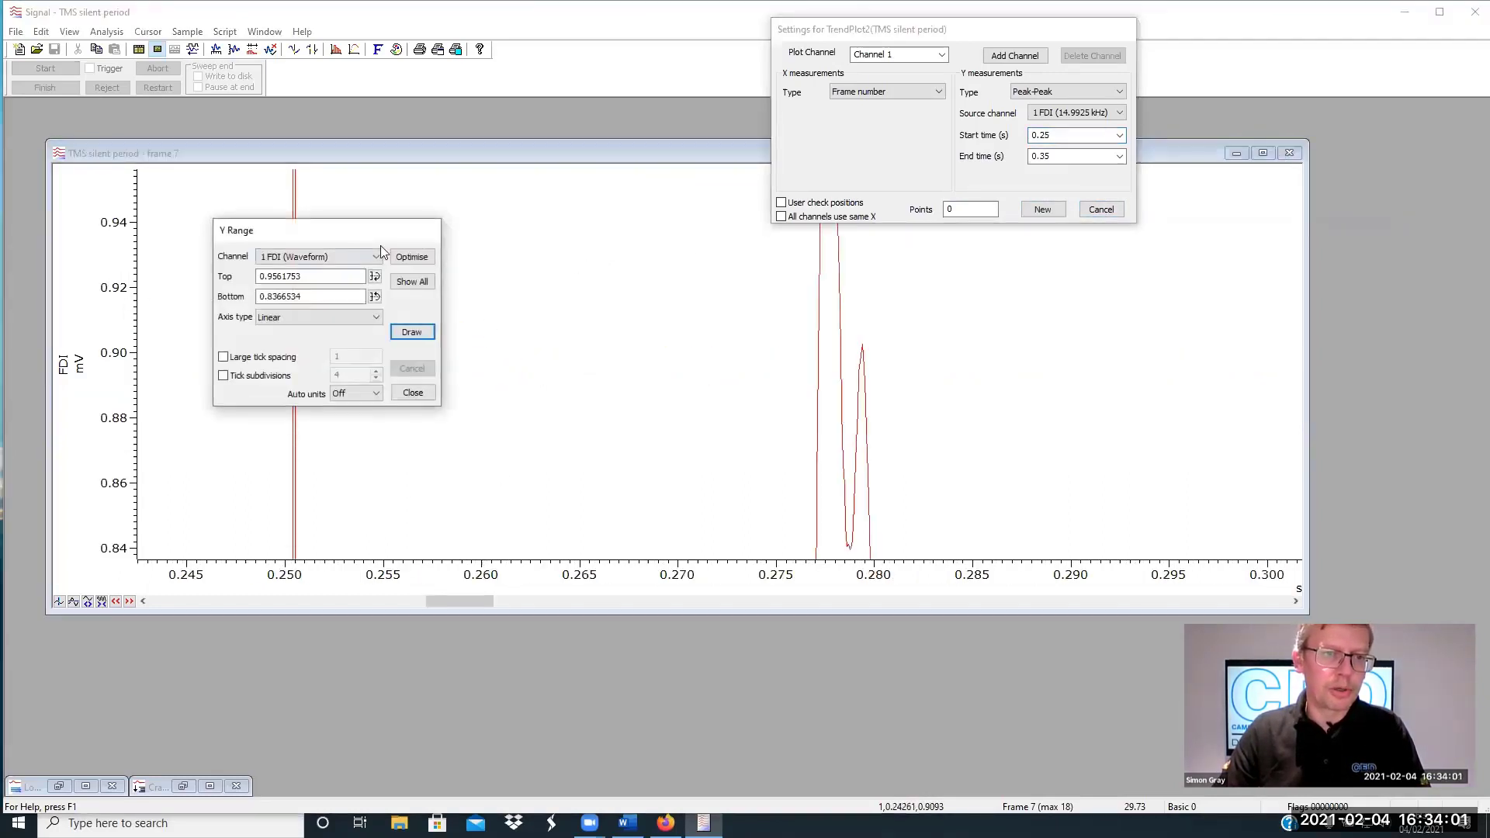
{"action": "left_click", "coordinate": [424, 258]}
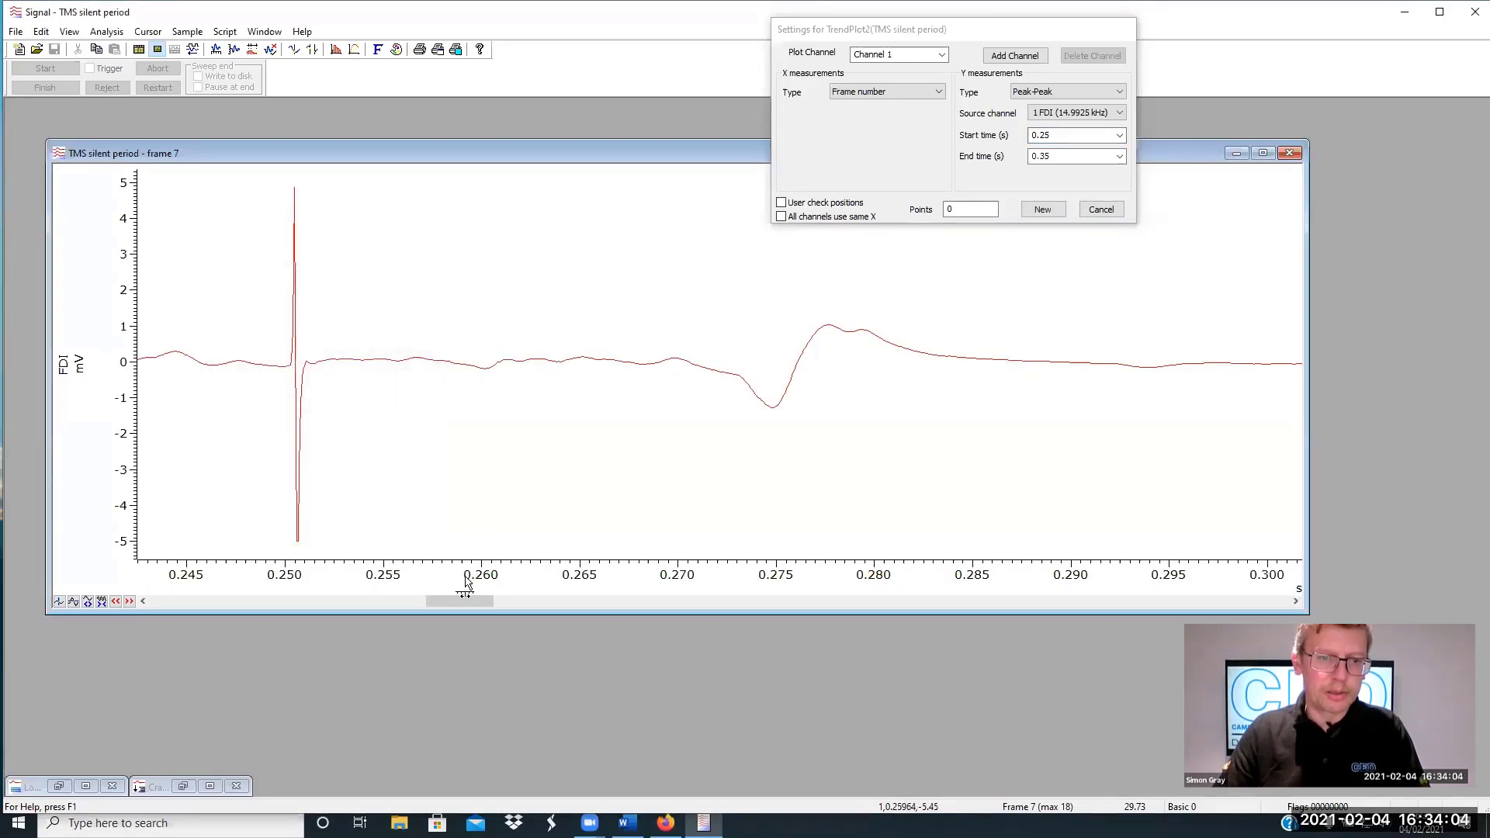
Change the Y measurement's start time to 0.6 s and show the data file's full time range
{"action": "double_click", "coordinate": [1045, 136]}
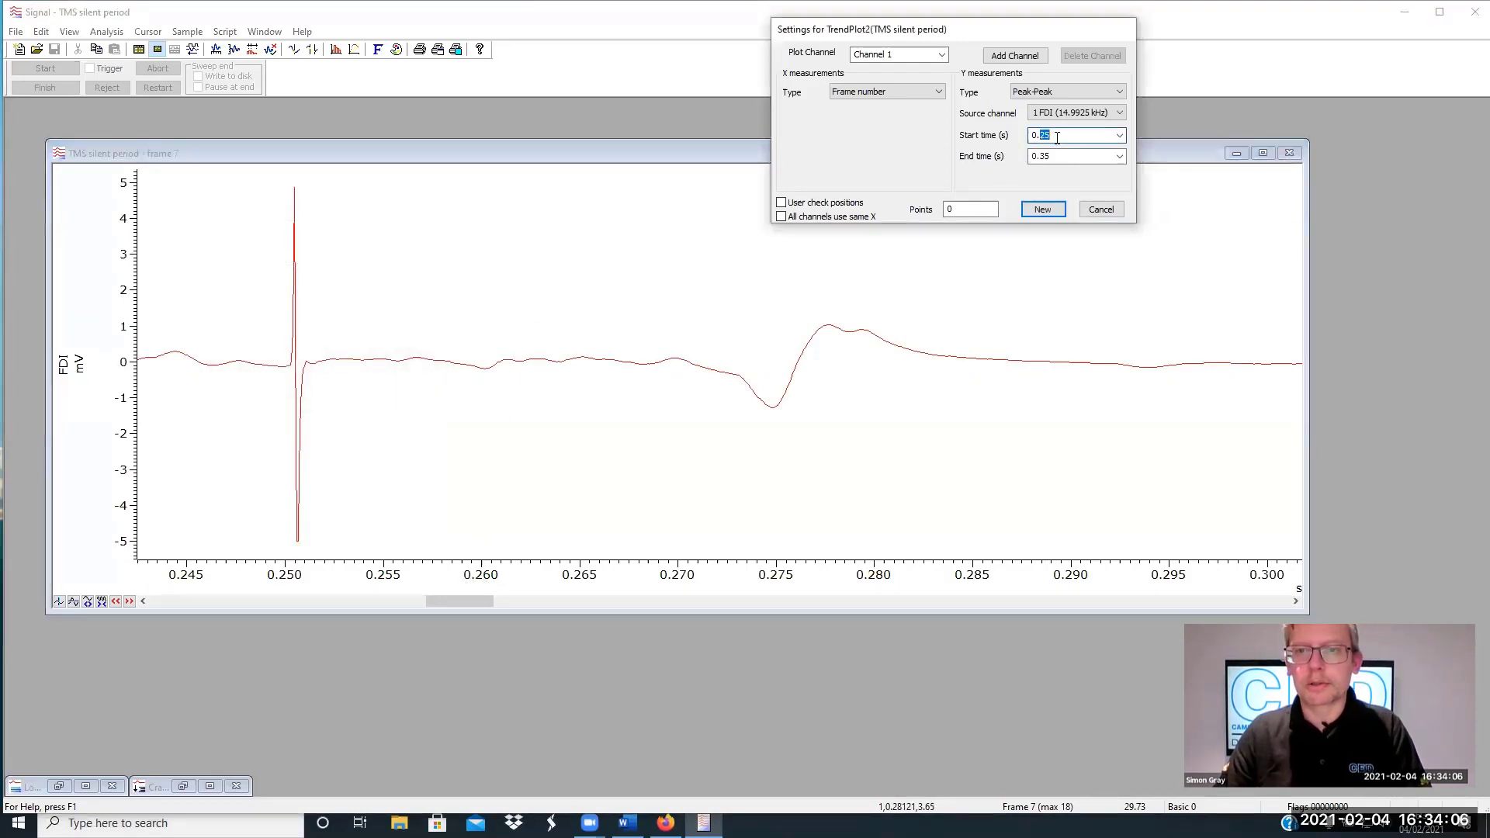
{"action": "type", "text": "0.6"}
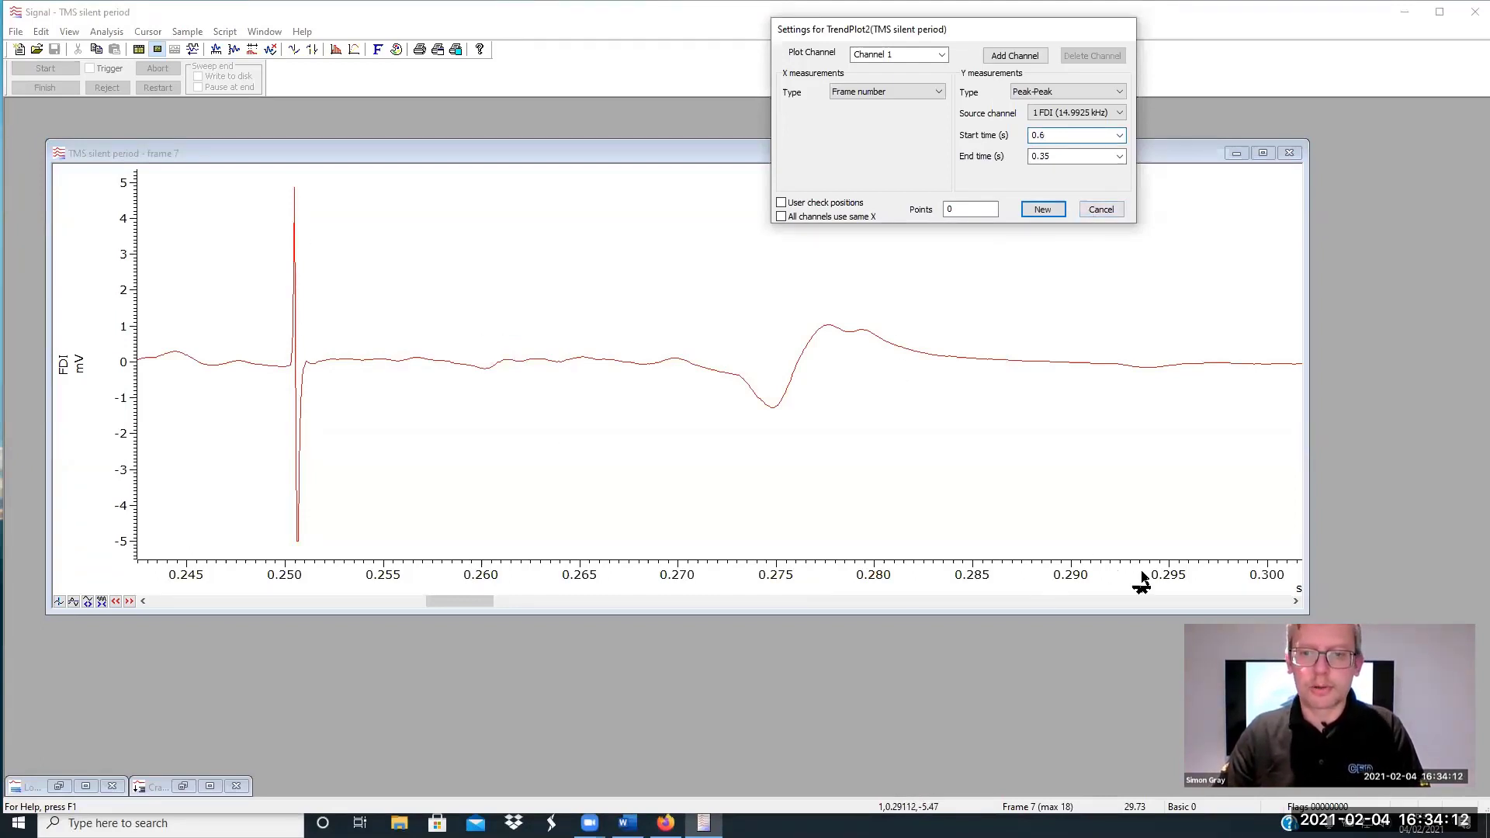
{"action": "left_click_drag", "start_coordinate": [1143, 584], "coordinate": [740, 588]}
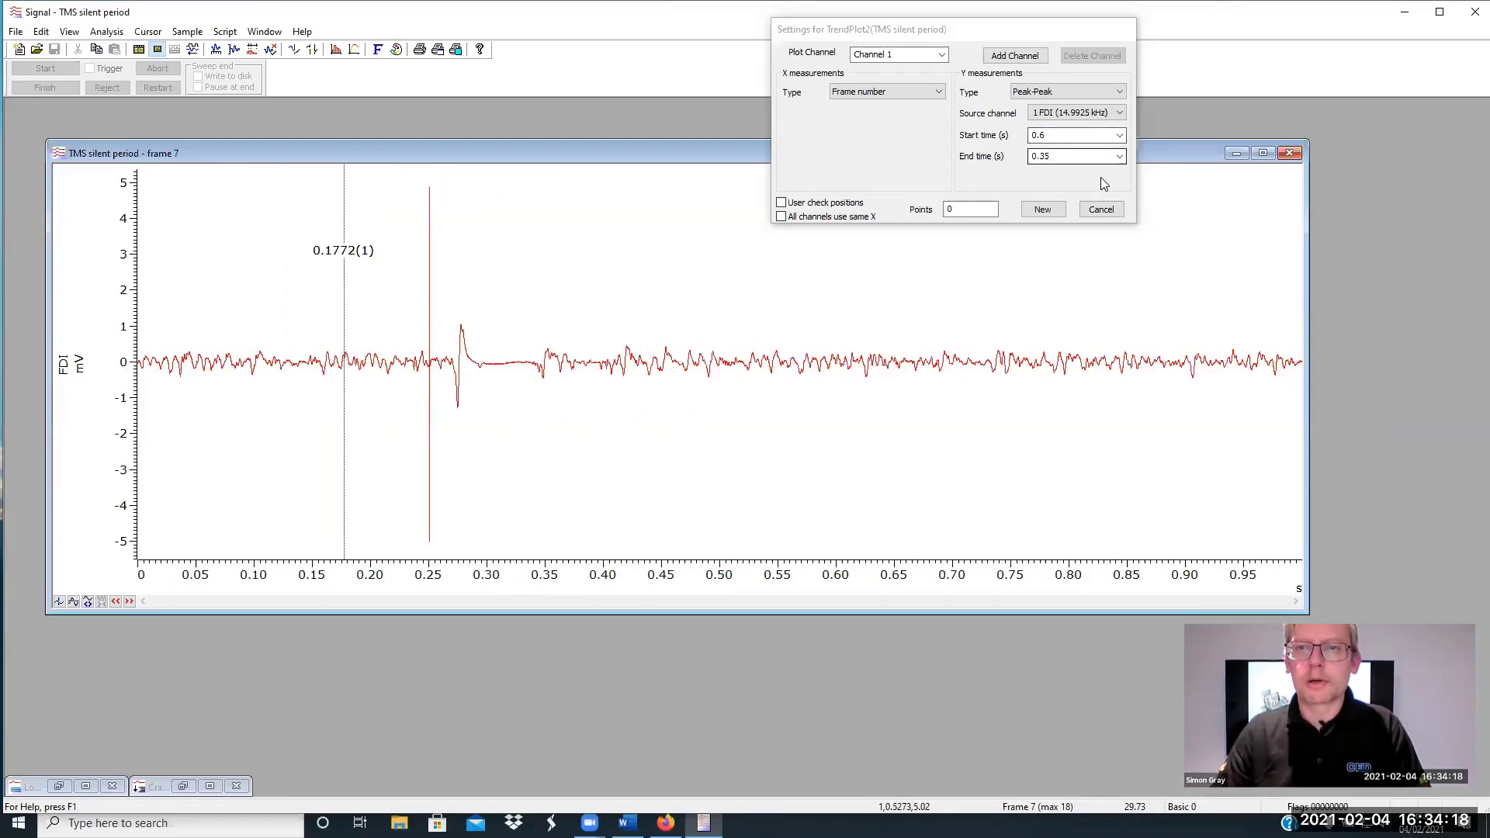
Create the trend plot and process it for all frames with the All frames subset
{"action": "left_click", "coordinate": [1046, 211]}
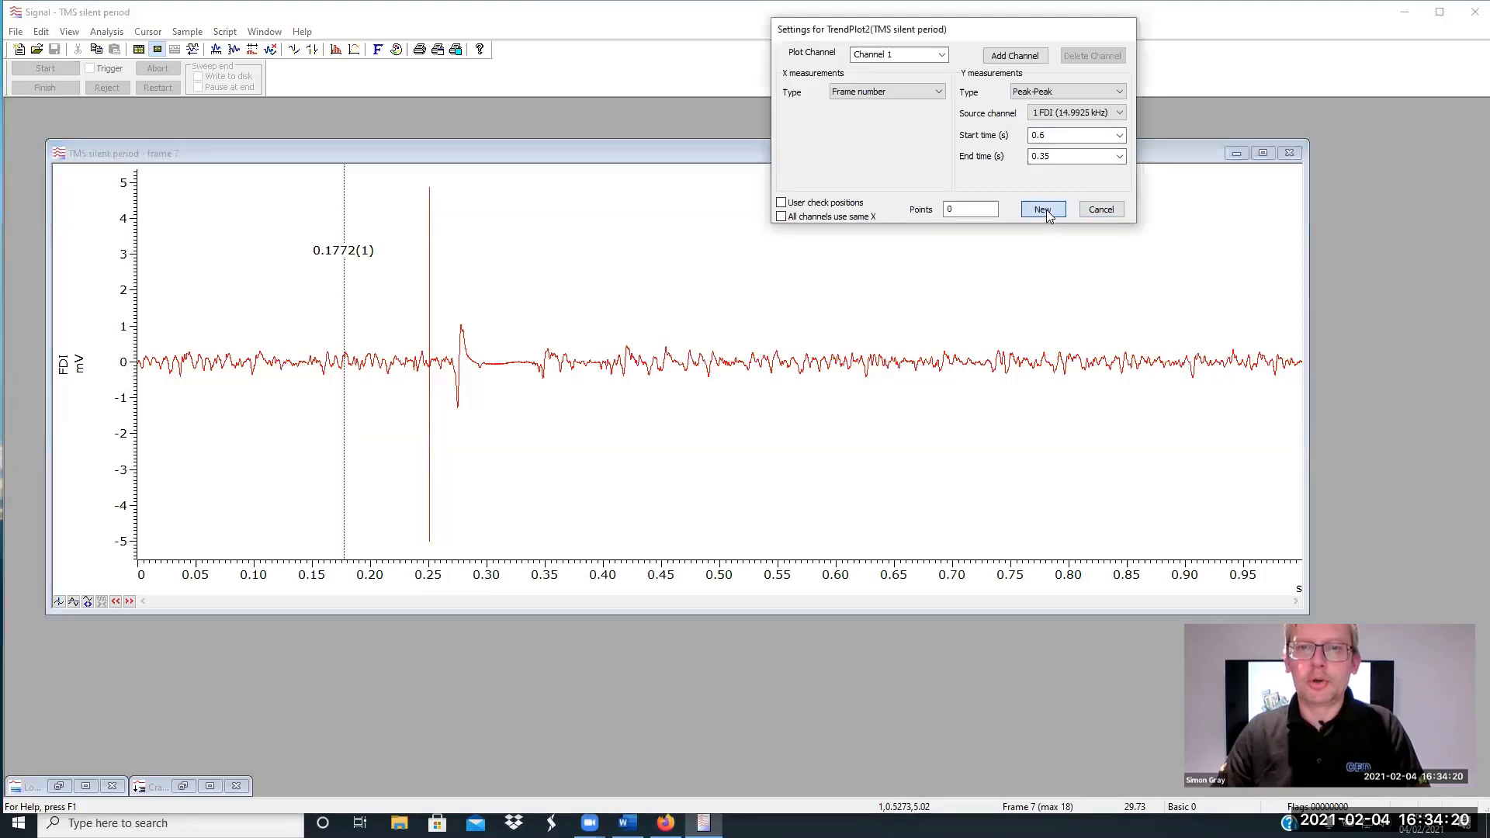
{"action": "left_click", "coordinate": [1045, 212]}
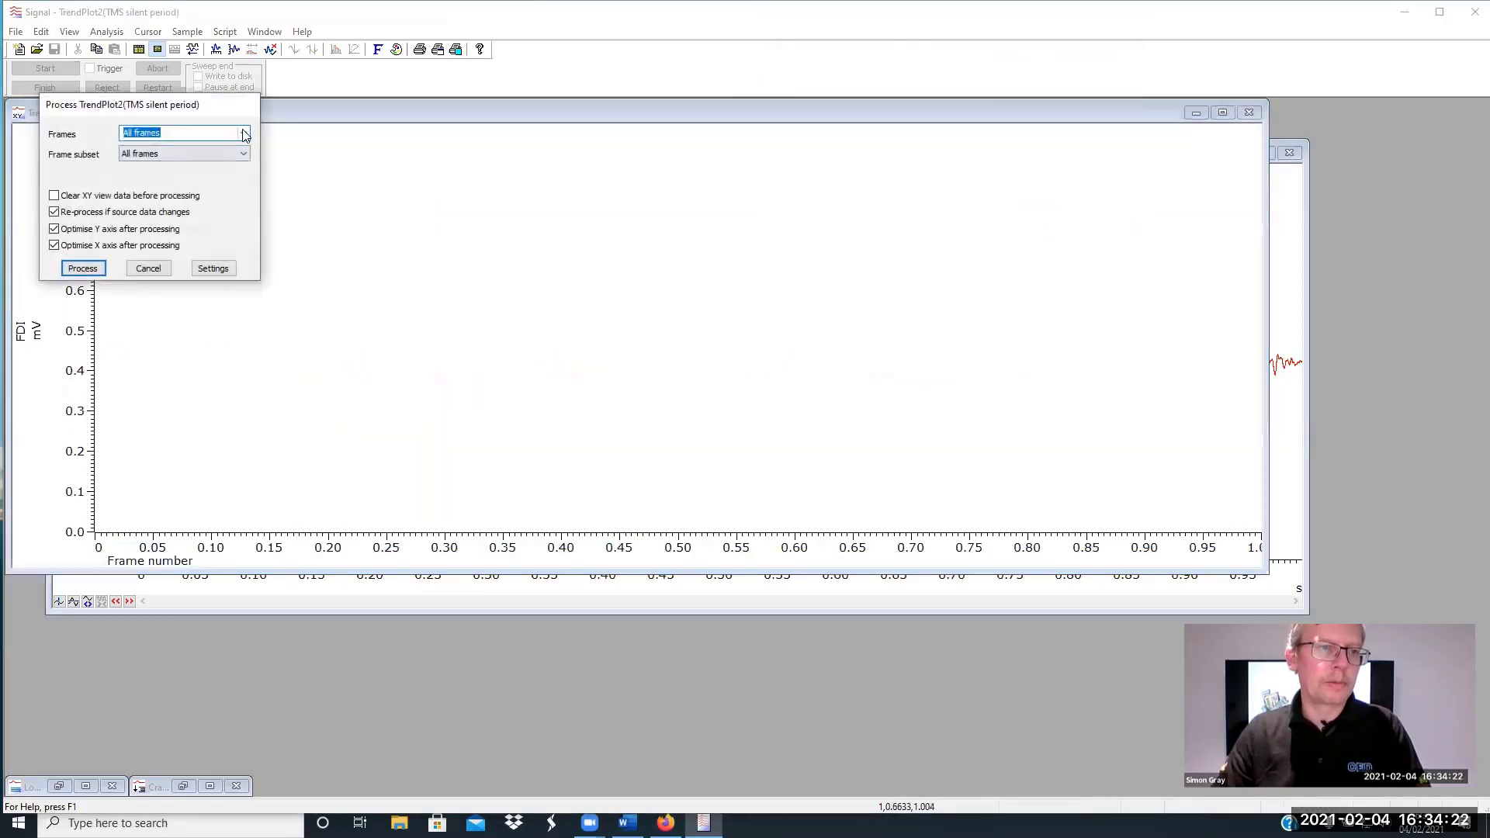
{"action": "left_click", "coordinate": [183, 153]}
{"action": "left_click", "coordinate": [166, 154]}
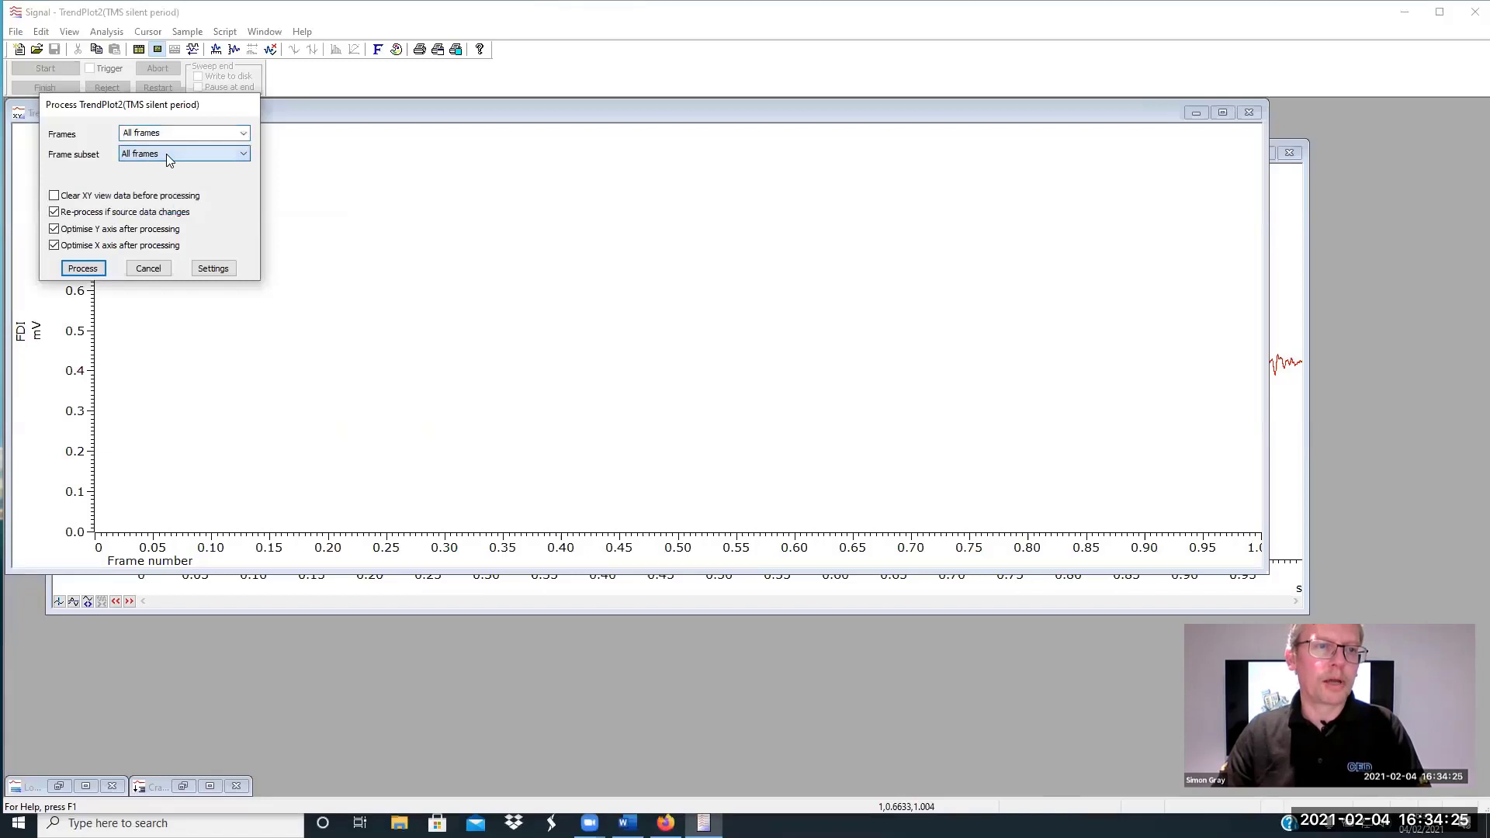
{"action": "left_click", "coordinate": [81, 269]}
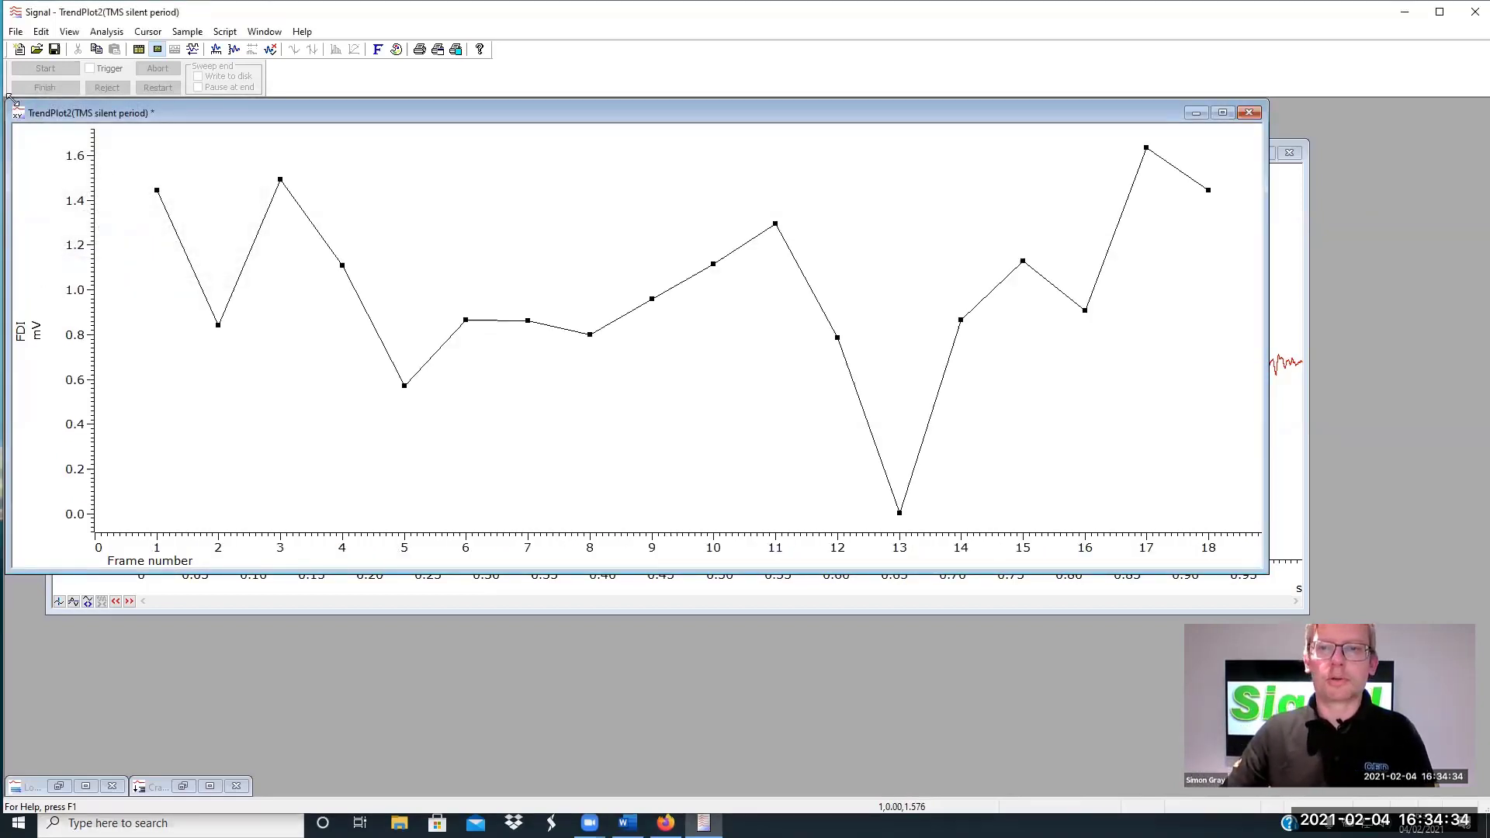
Narrow the trend plot window, place it beside the TMS silent period data, and open its process settings
{"action": "left_click_drag", "start_coordinate": [8, 96], "coordinate": [788, 99]}
{"action": "left_click_drag", "start_coordinate": [945, 110], "coordinate": [1121, 133]}
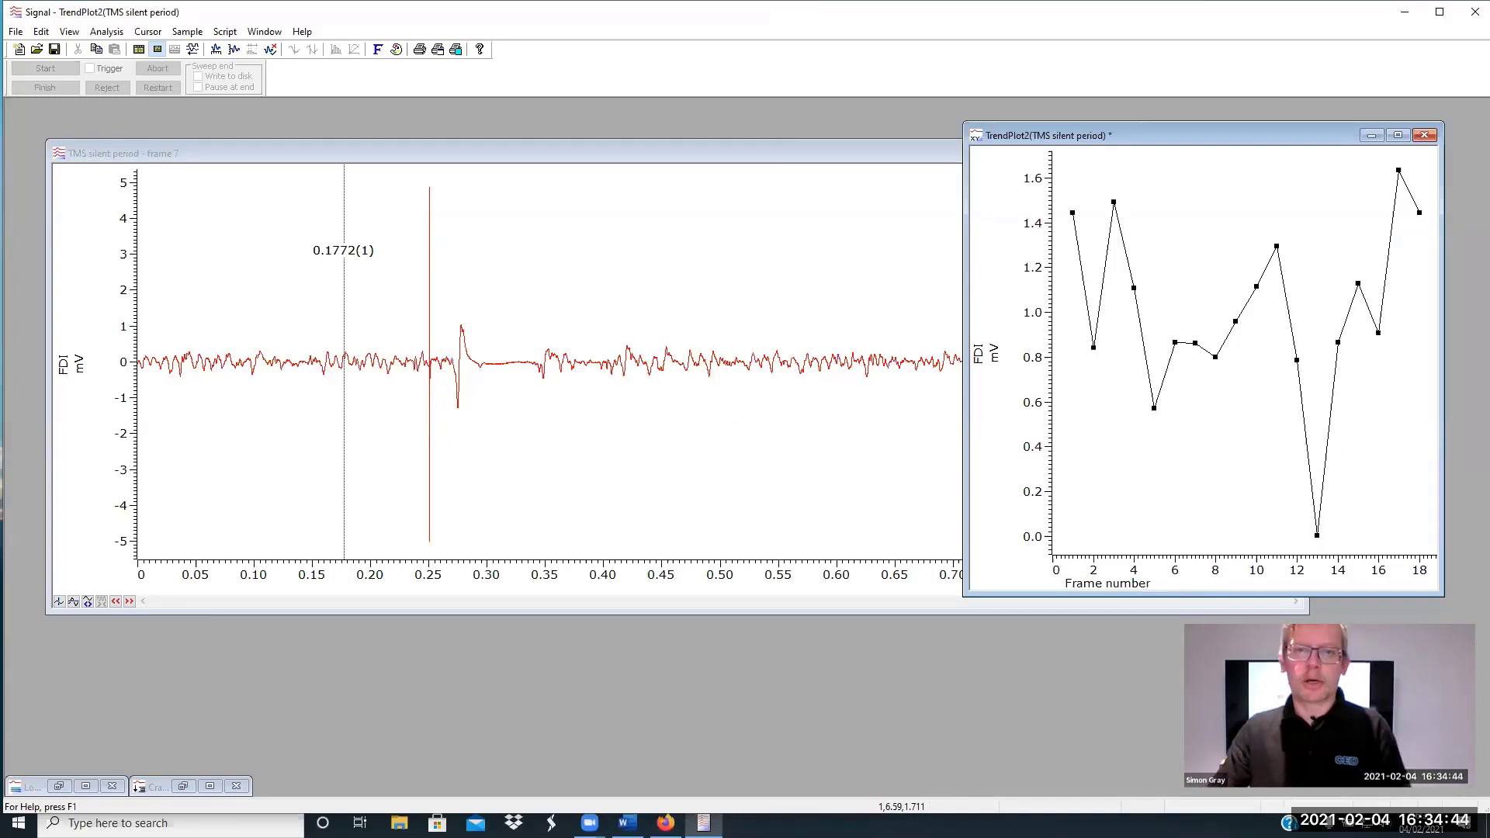
{"action": "right_click", "coordinate": [1107, 330]}
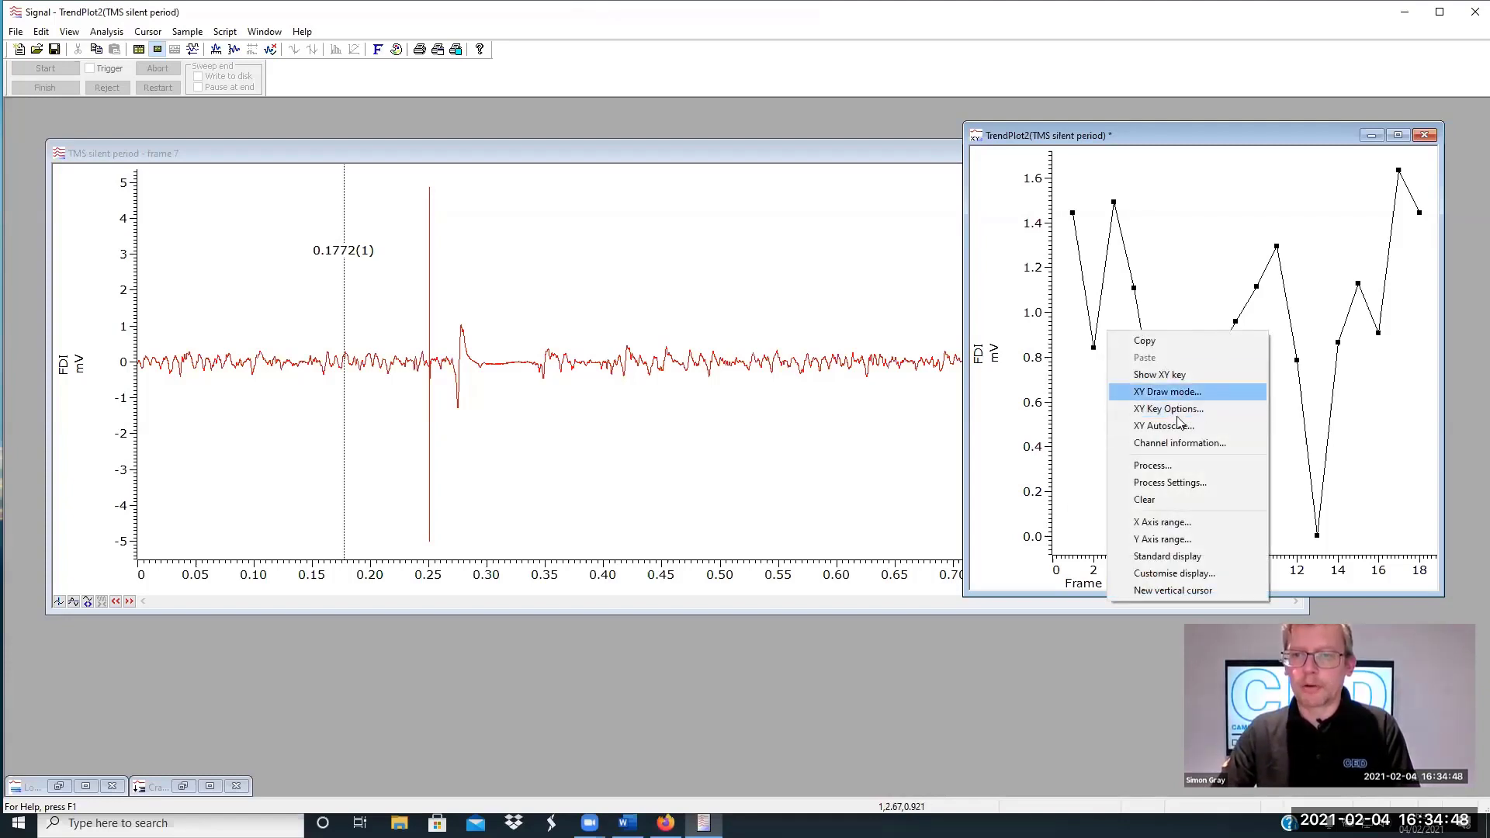
{"action": "left_click", "coordinate": [1187, 486]}
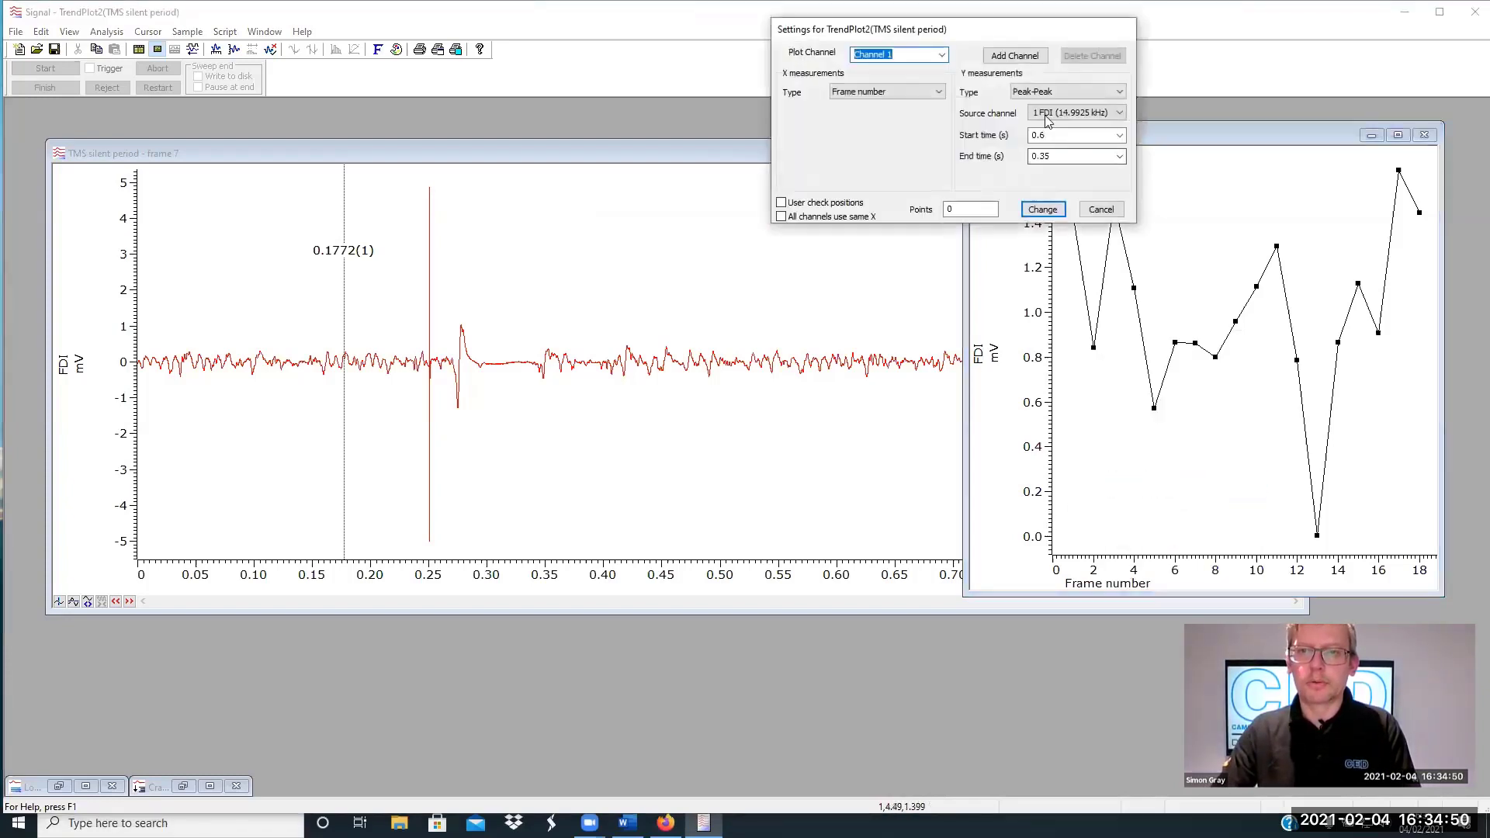
{"action": "left_click", "coordinate": [1048, 92]}
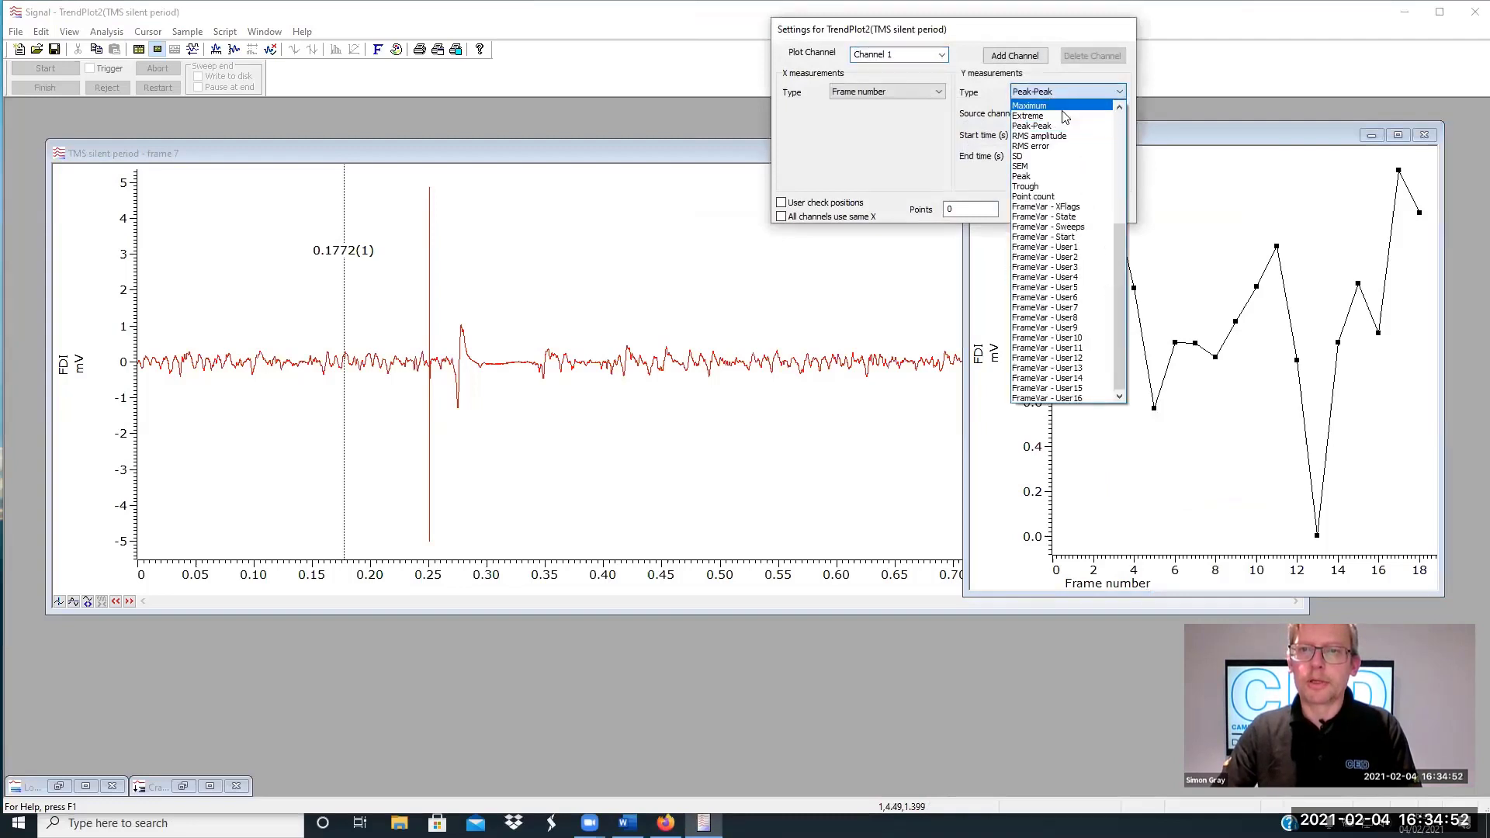
{"action": "left_click_drag", "start_coordinate": [1121, 236], "coordinate": [1117, 123]}
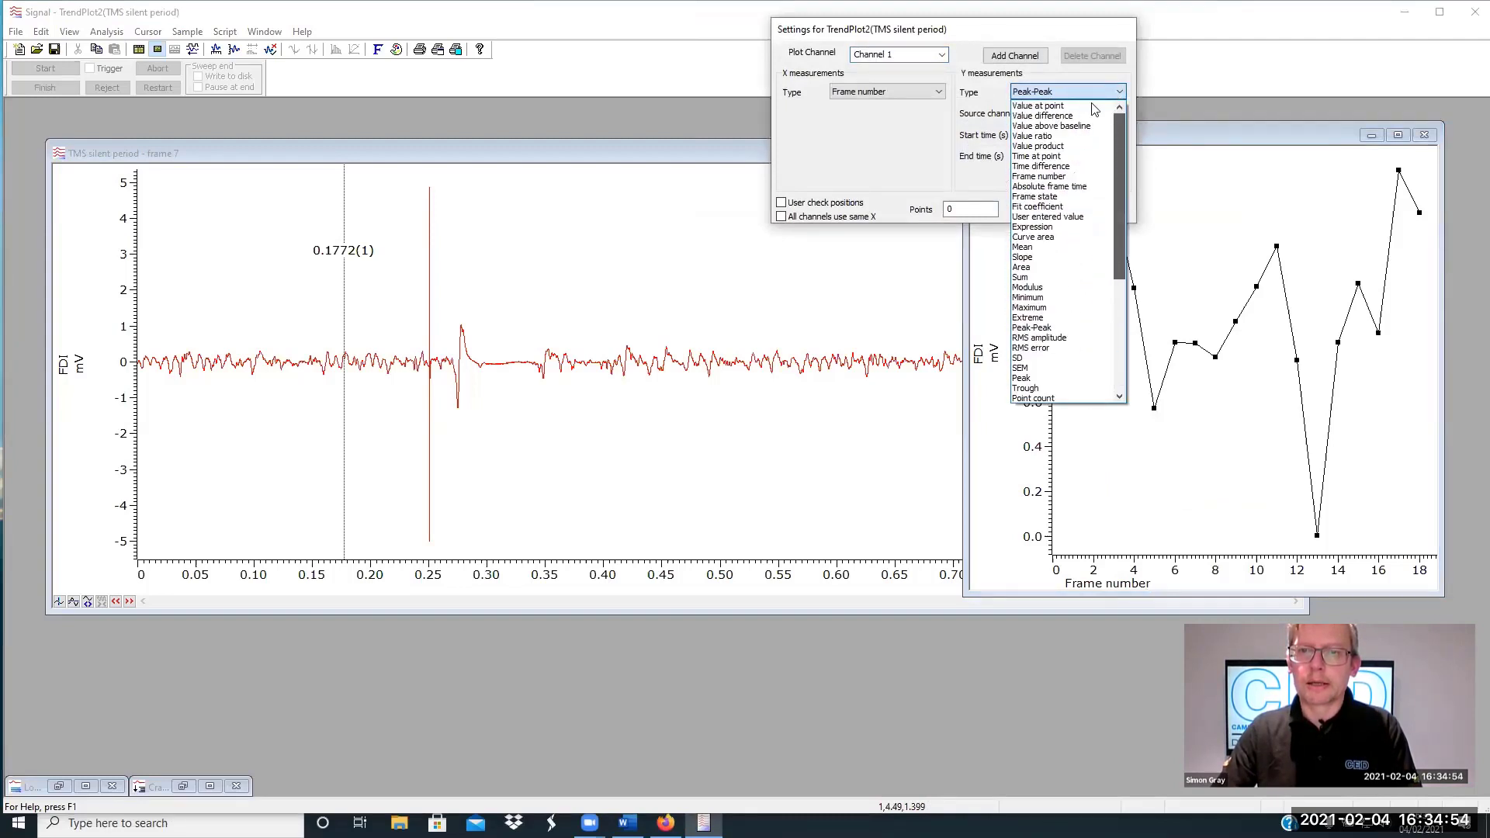
{"action": "left_click", "coordinate": [1034, 270]}
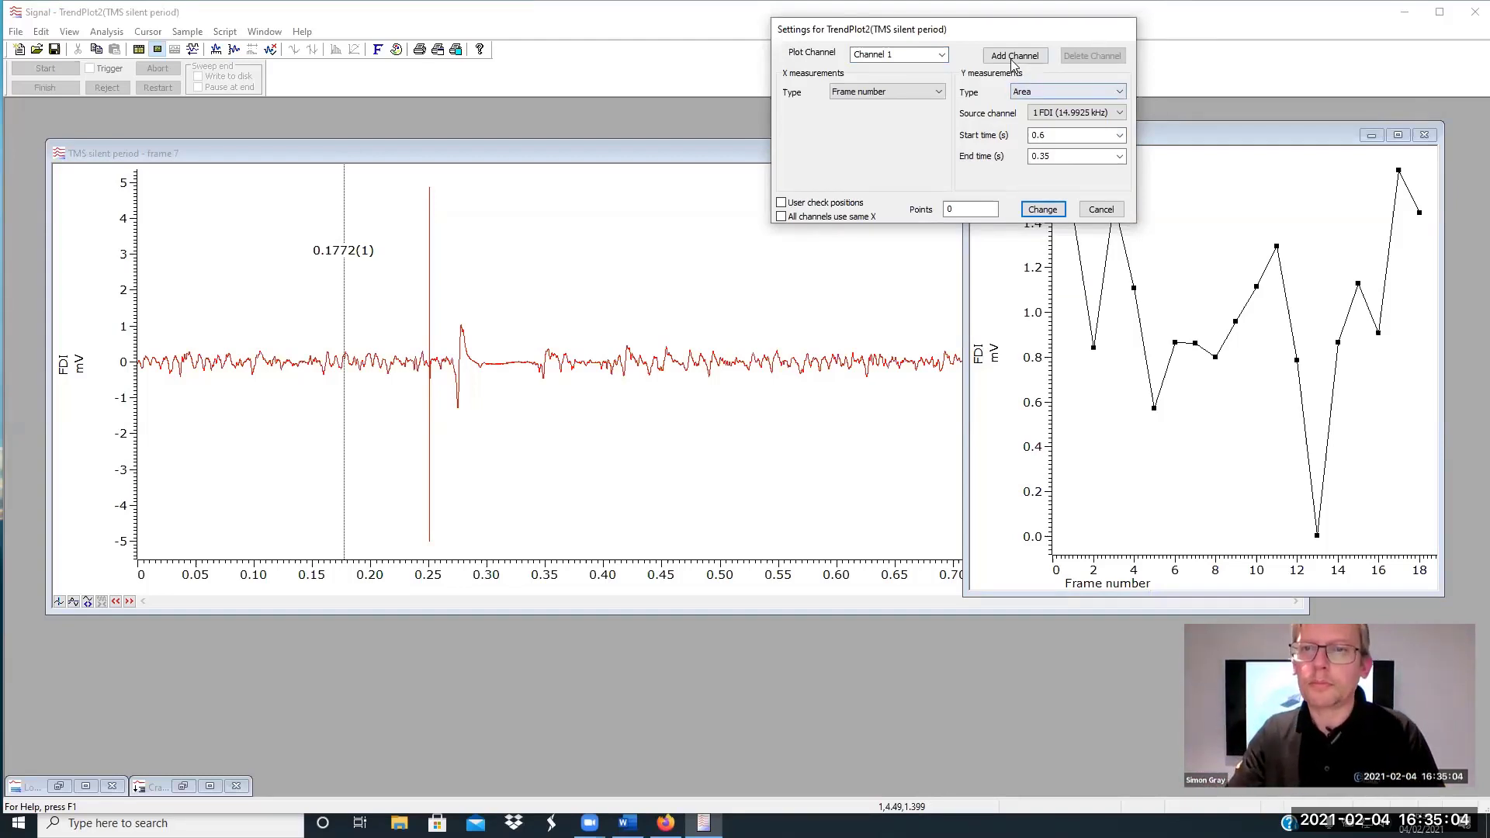
{"action": "left_click", "coordinate": [1041, 90]}
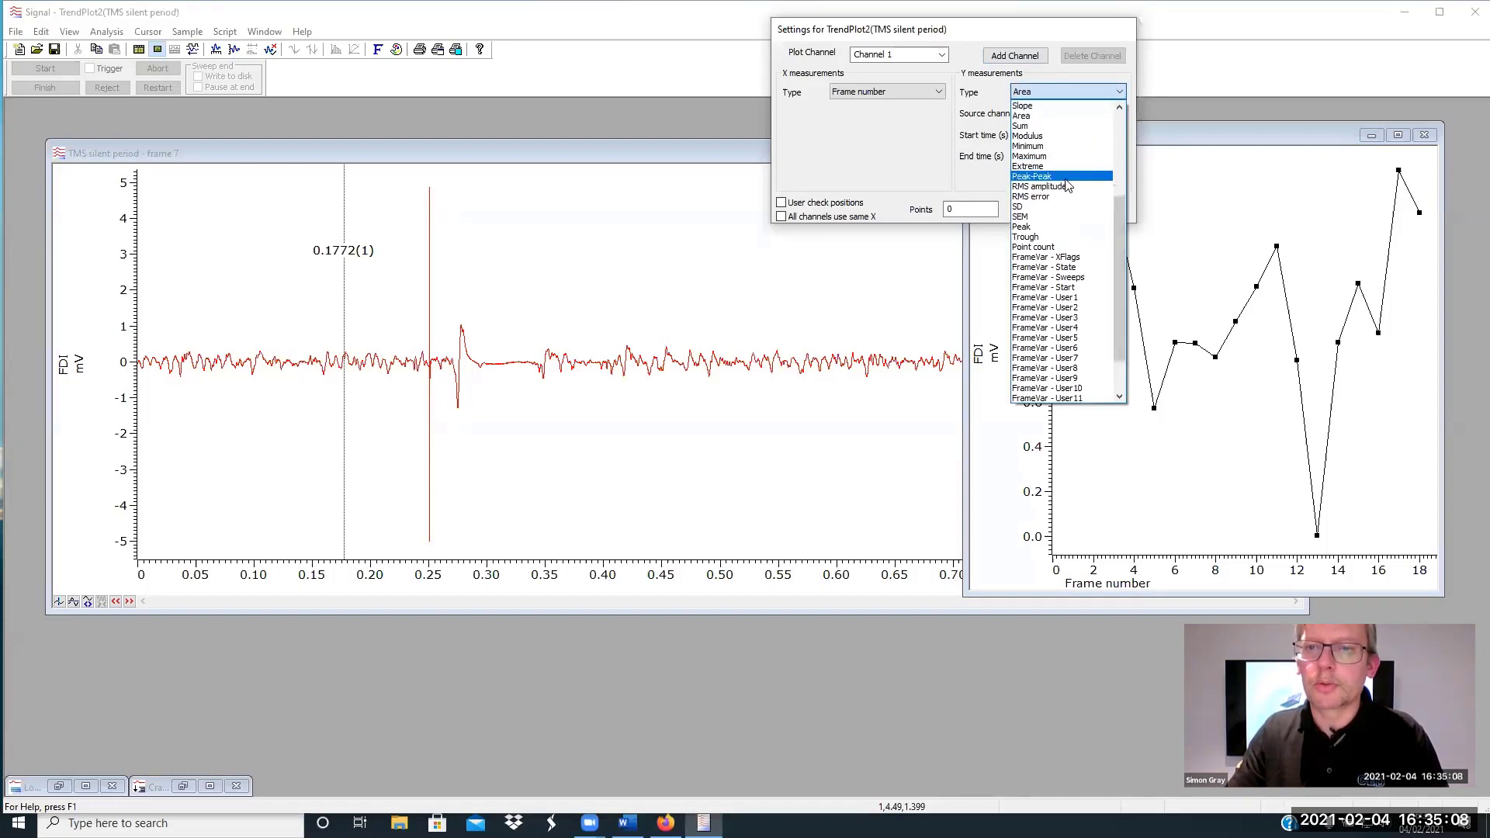
{"action": "left_click", "coordinate": [1040, 176]}
Add a second plot channel named Area and set its Y measurement type to Area
{"action": "left_click", "coordinate": [1037, 57]}
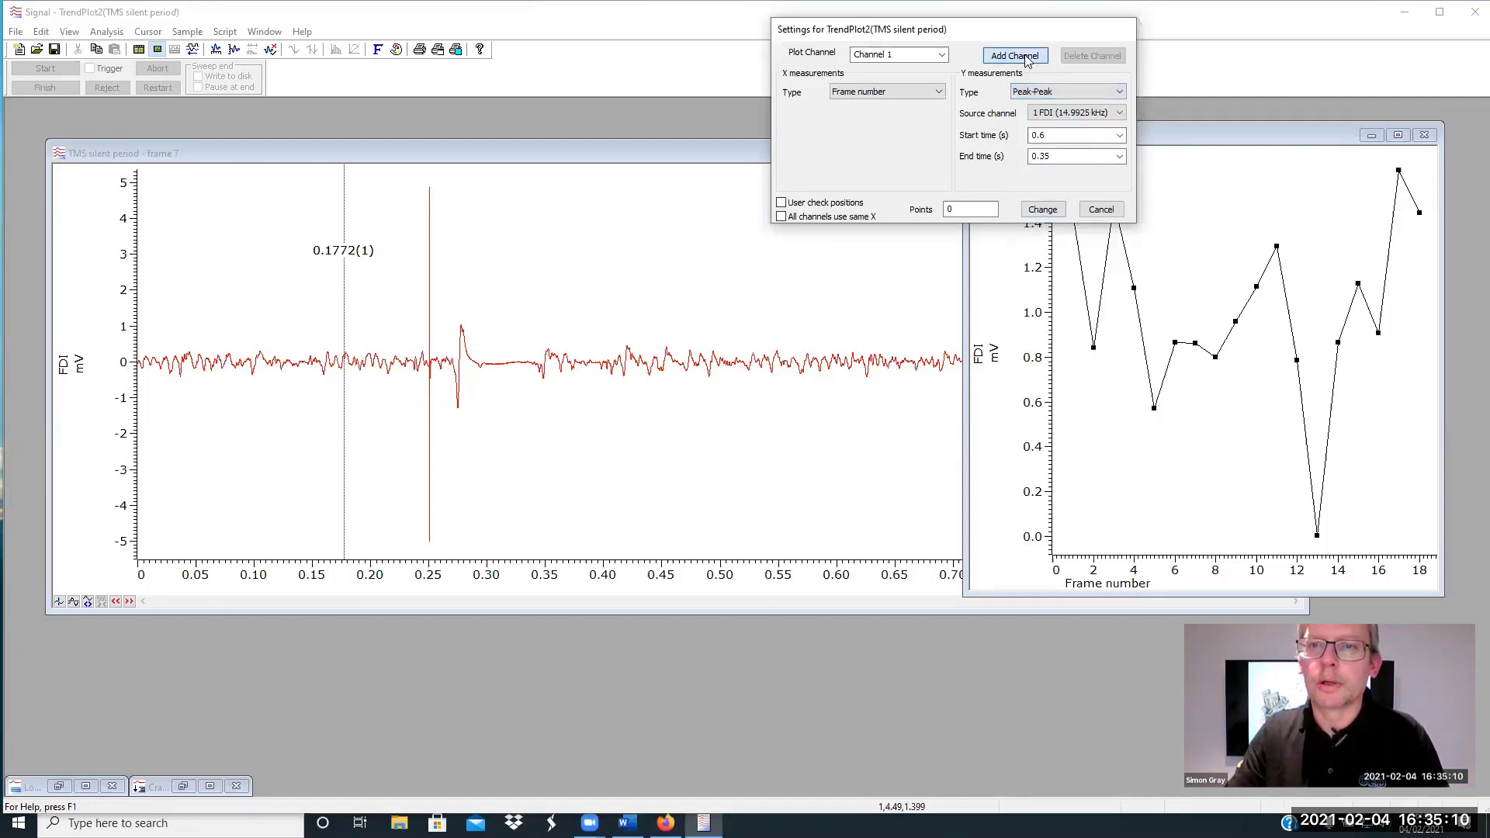
{"action": "left_click", "coordinate": [919, 55]}
{"action": "type", "text": "Area"}
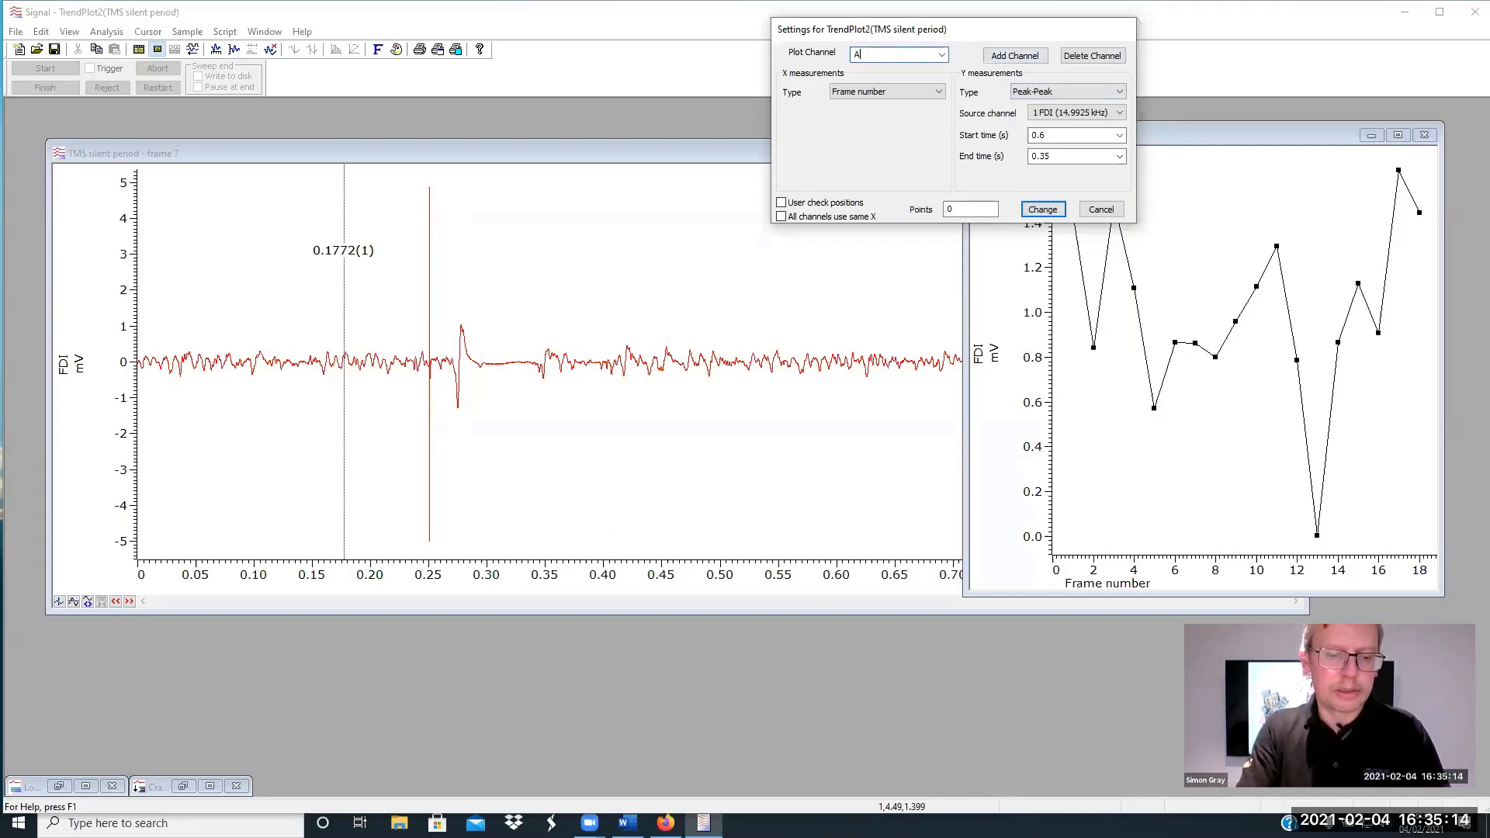
{"action": "left_click", "coordinate": [1067, 89]}
{"action": "left_click_drag", "start_coordinate": [1120, 233], "coordinate": [1123, 176]}
{"action": "left_click", "coordinate": [1023, 166]}
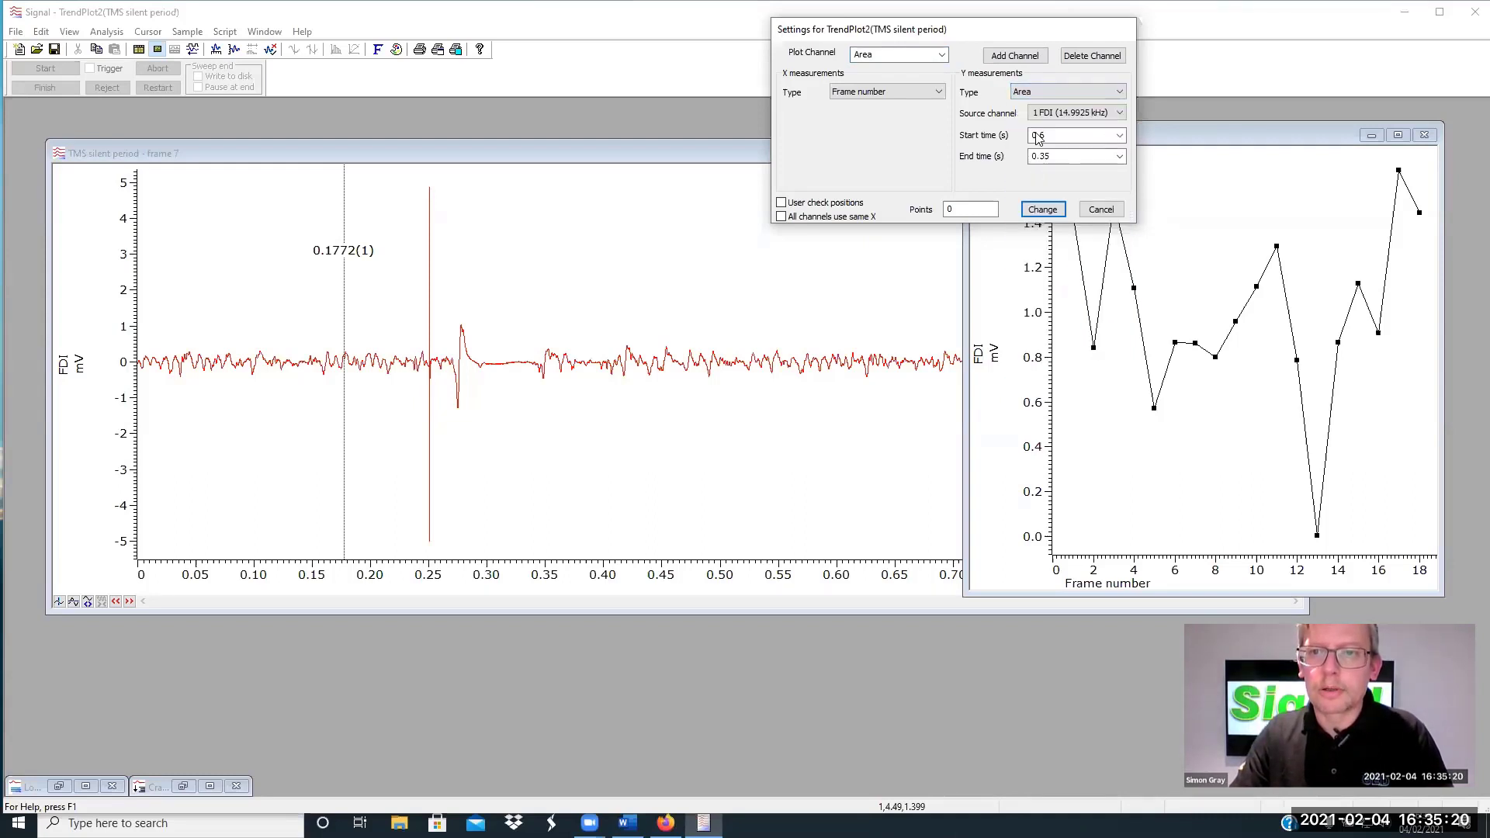
Apply the changed settings, accept clearing the trend plot's data, and process it again for all frames
{"action": "left_click", "coordinate": [1040, 209]}
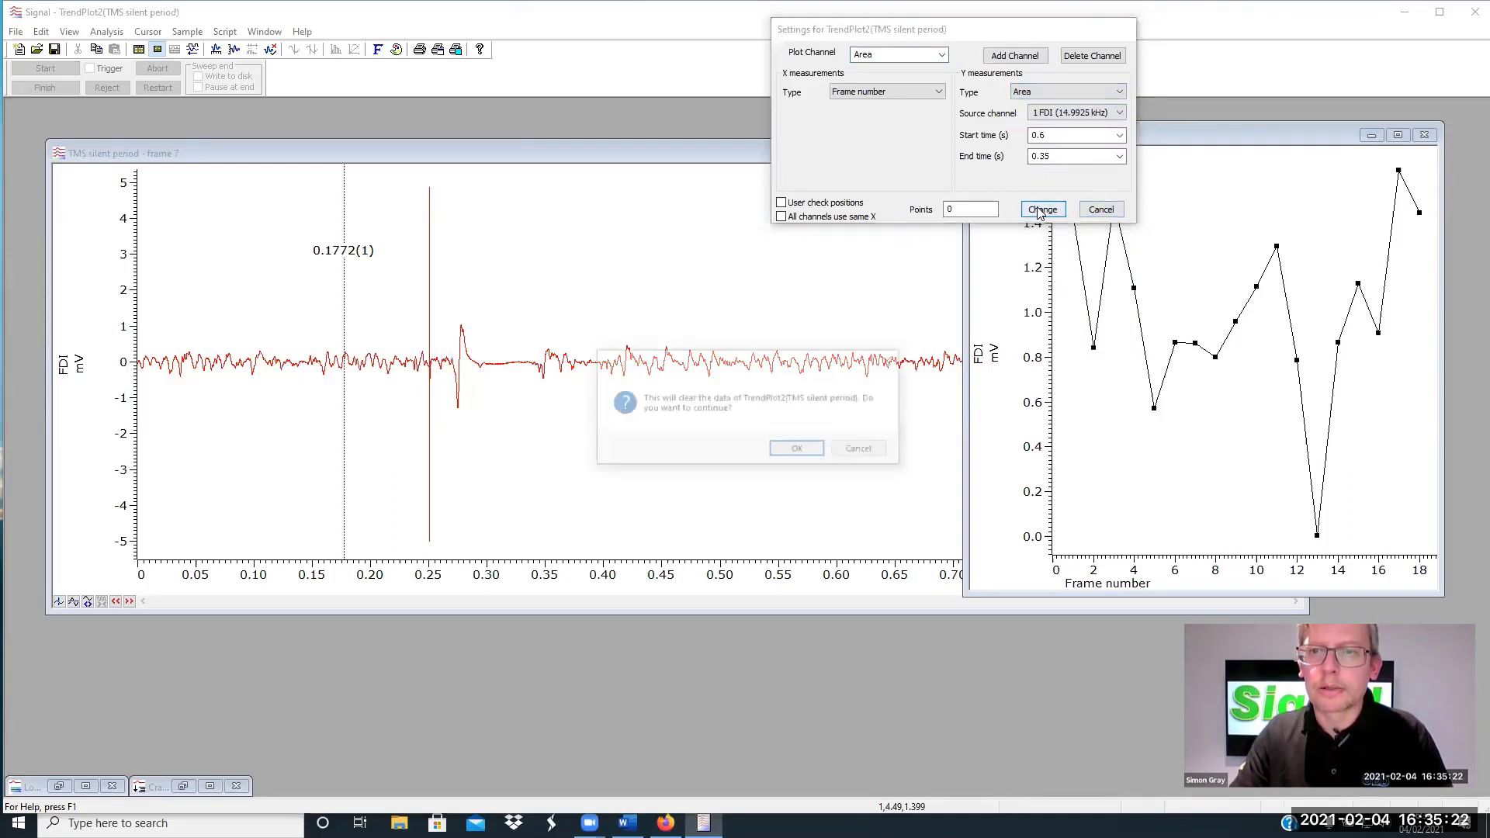
{"action": "left_click", "coordinate": [798, 451]}
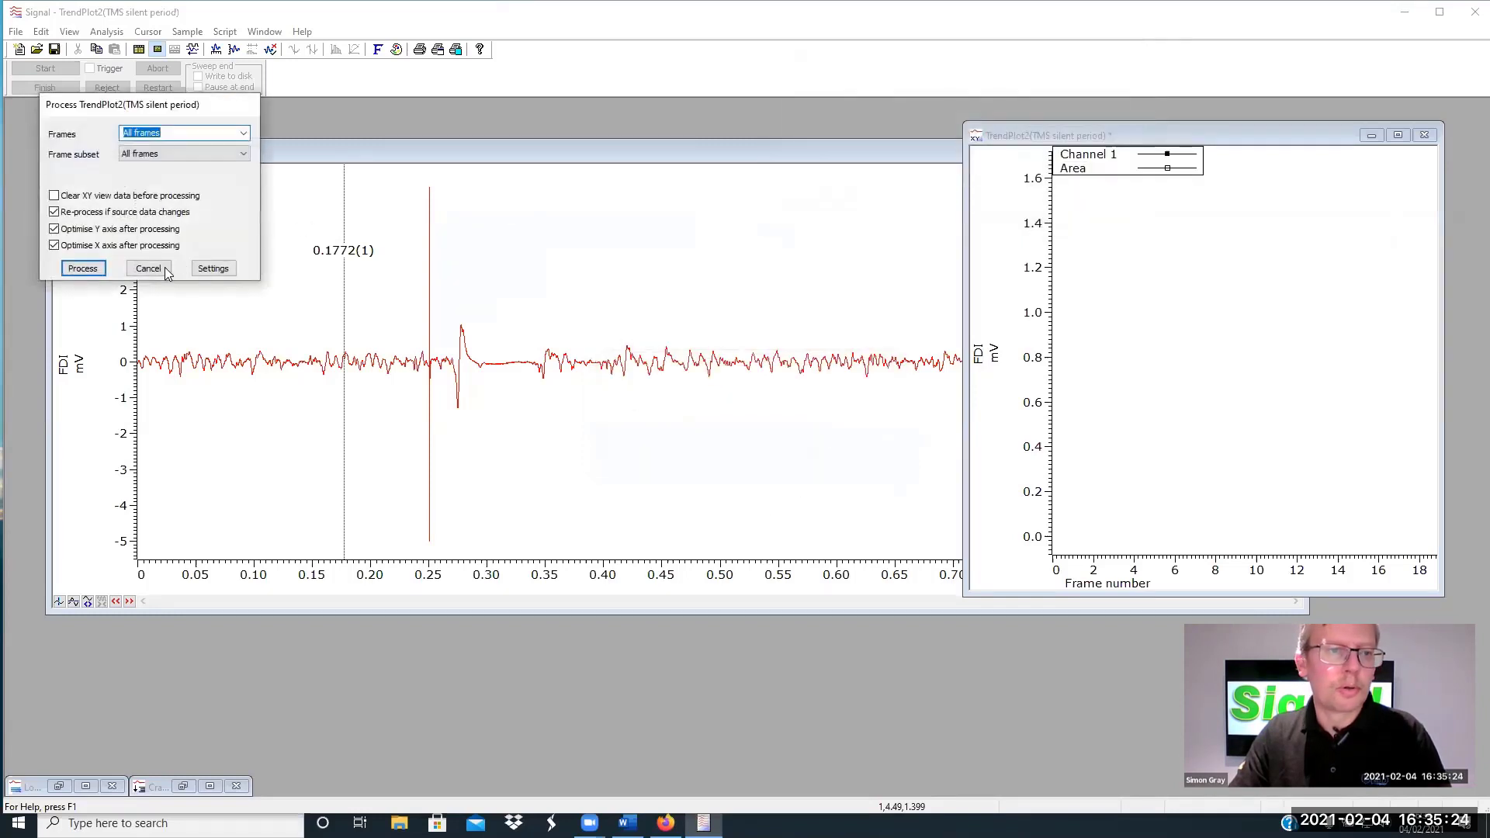
{"action": "left_click", "coordinate": [80, 268]}
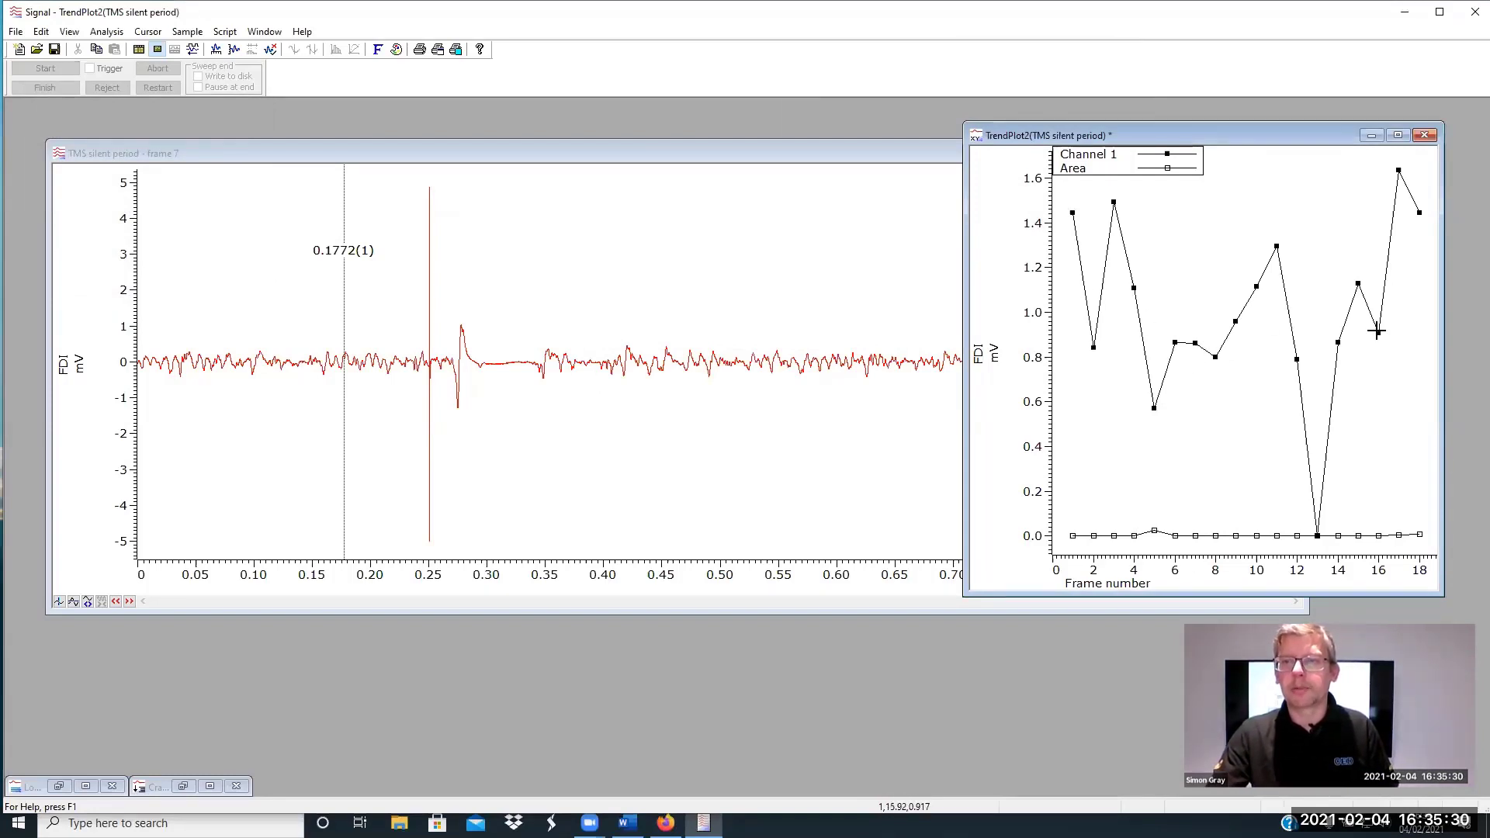
Look through the Y measurement types for a third plot channel, then discard the settings changes
{"action": "right_click", "coordinate": [1240, 317]}
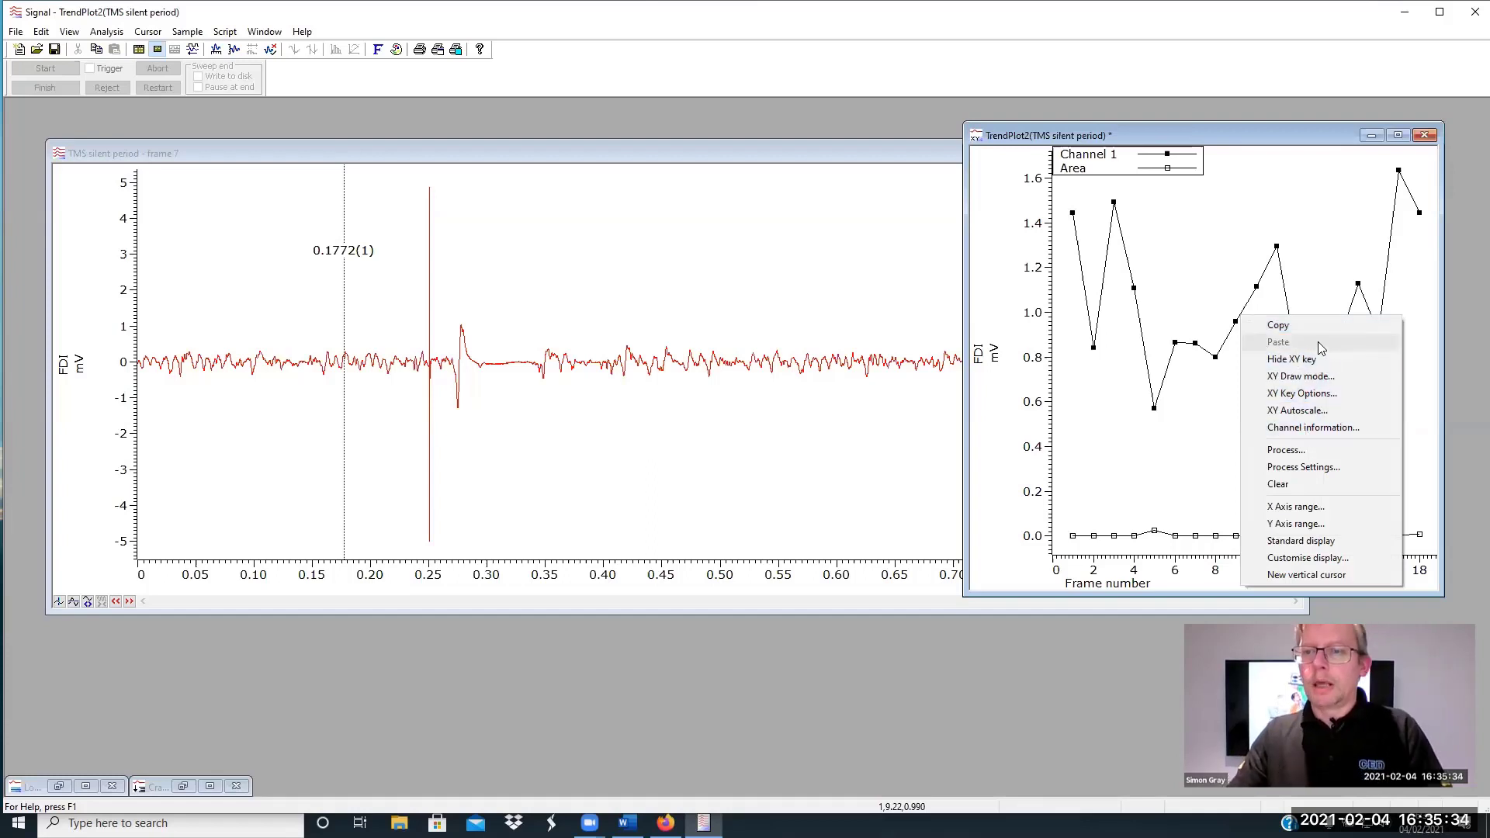
{"action": "left_click", "coordinate": [1307, 468]}
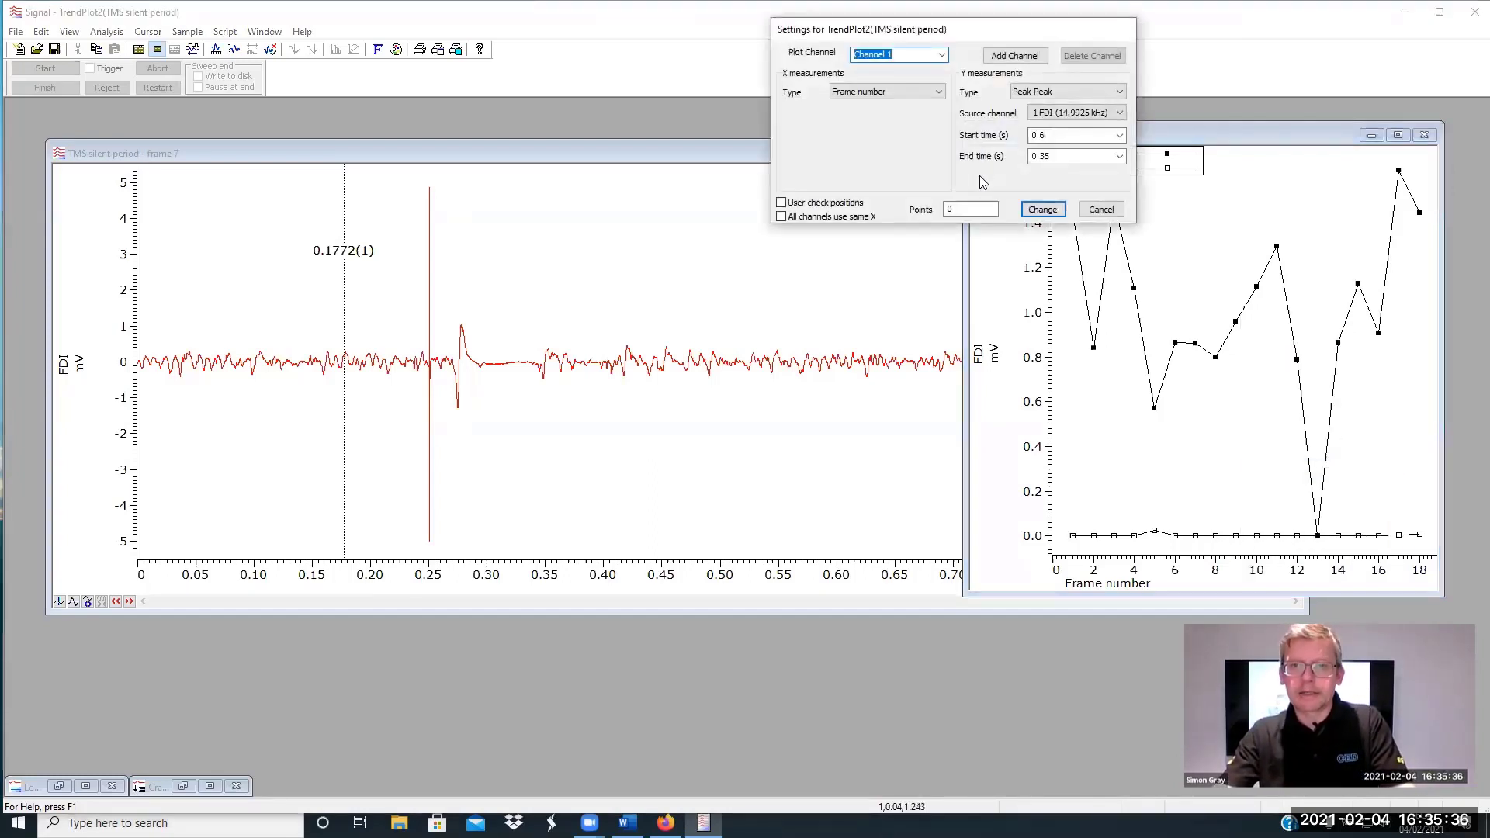
{"action": "left_click", "coordinate": [1016, 56]}
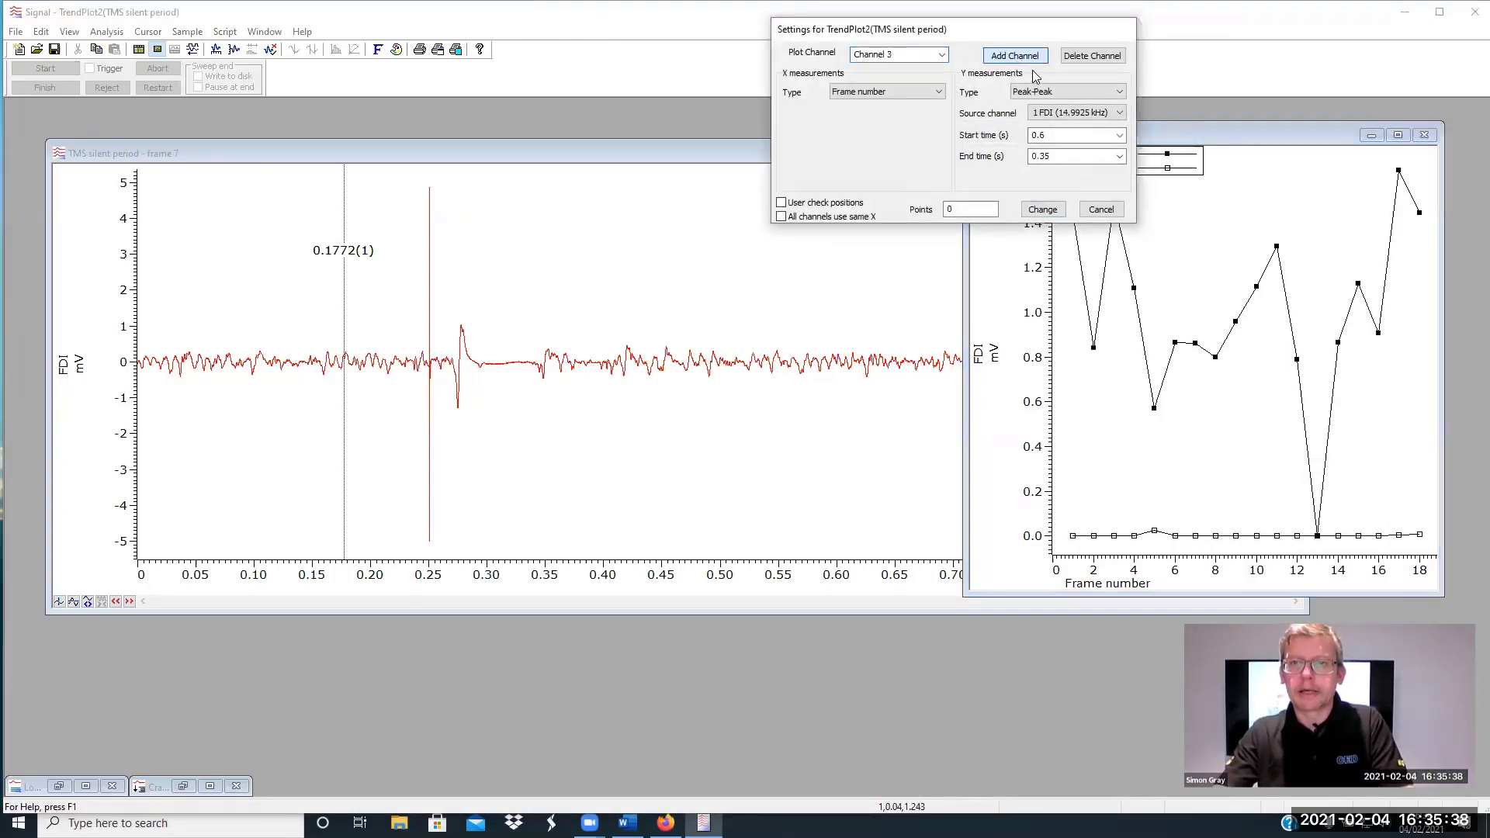
{"action": "left_click", "coordinate": [1121, 93]}
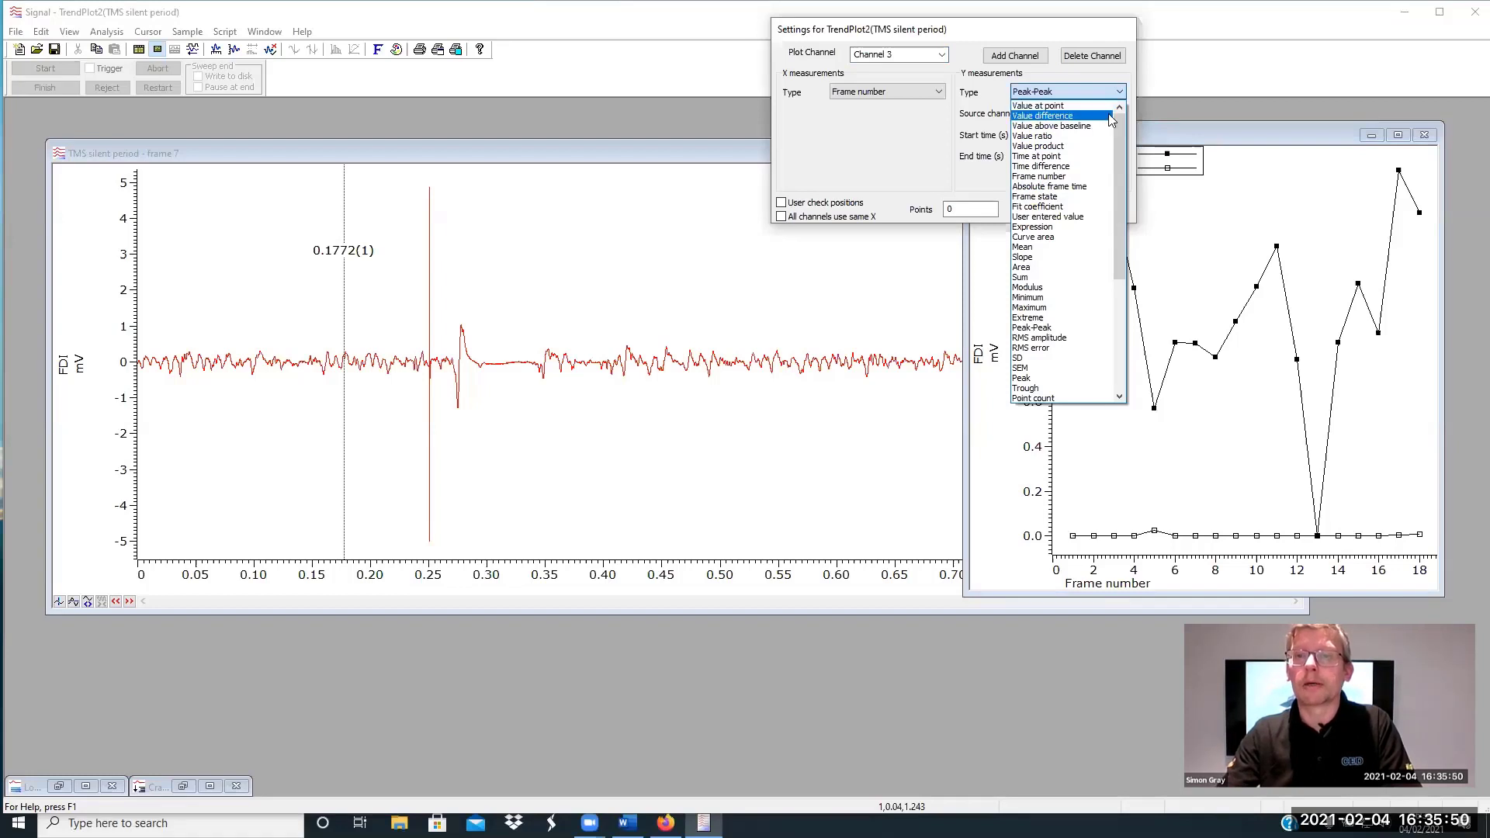
{"action": "left_click_drag", "start_coordinate": [1120, 124], "coordinate": [1121, 235]}
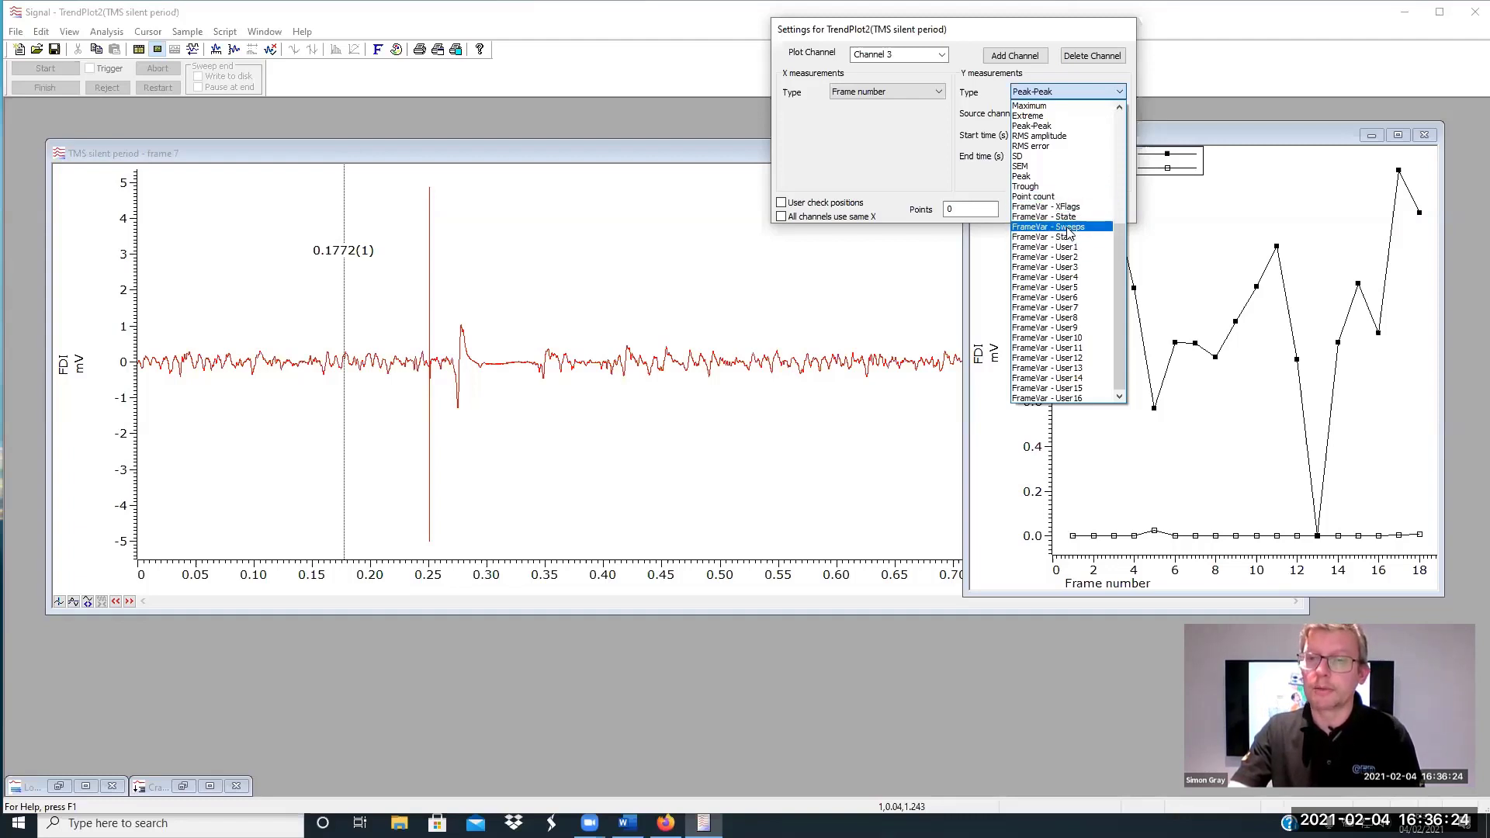
{"action": "left_click", "coordinate": [912, 166]}
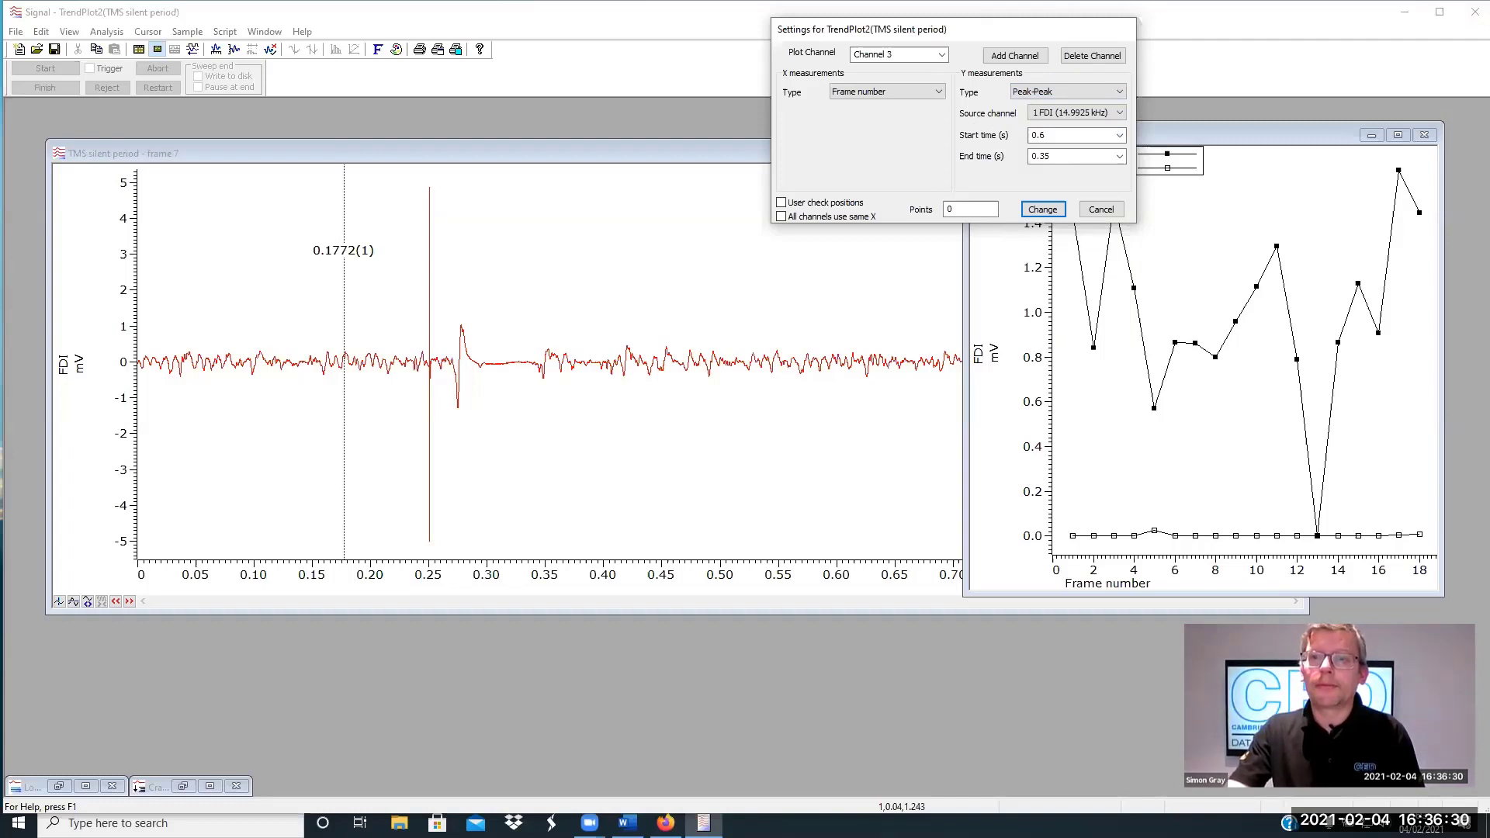
{"action": "left_click", "coordinate": [1088, 212]}
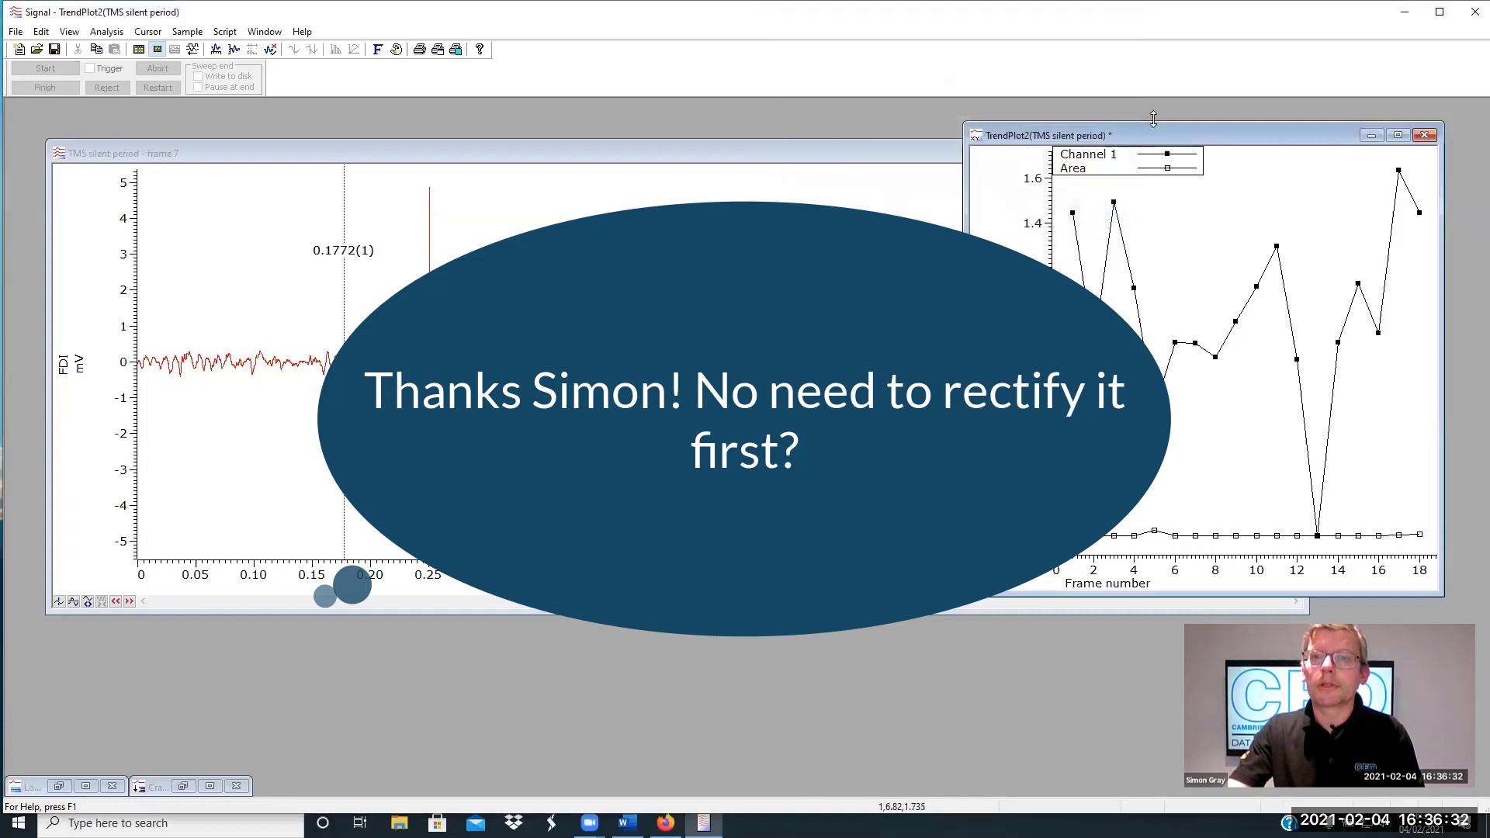
Close the trend plot without saving its changes
{"action": "left_click_drag", "start_coordinate": [1154, 132], "coordinate": [1154, 114]}
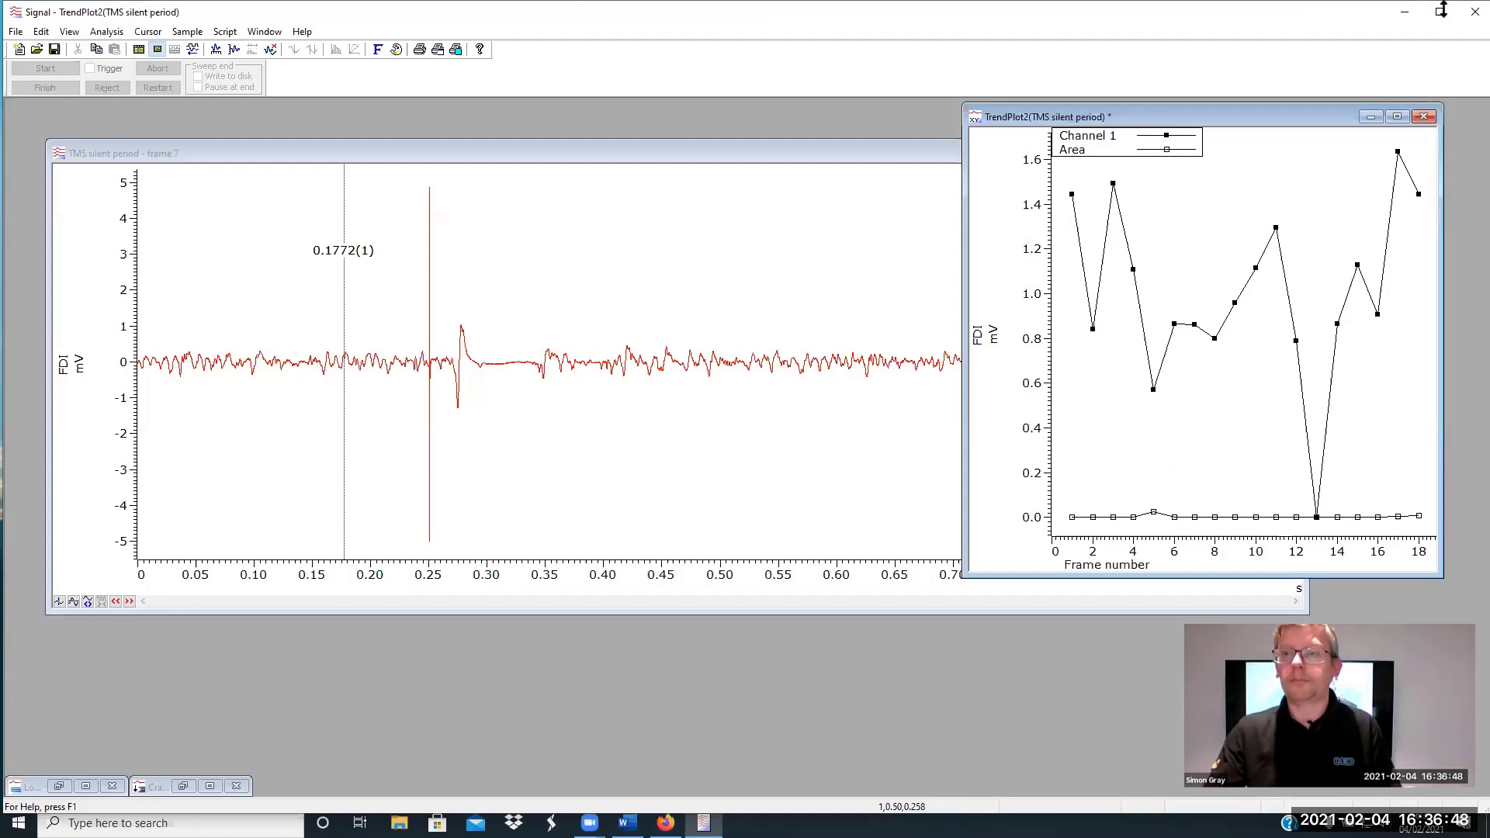
{"action": "left_click", "coordinate": [1424, 116]}
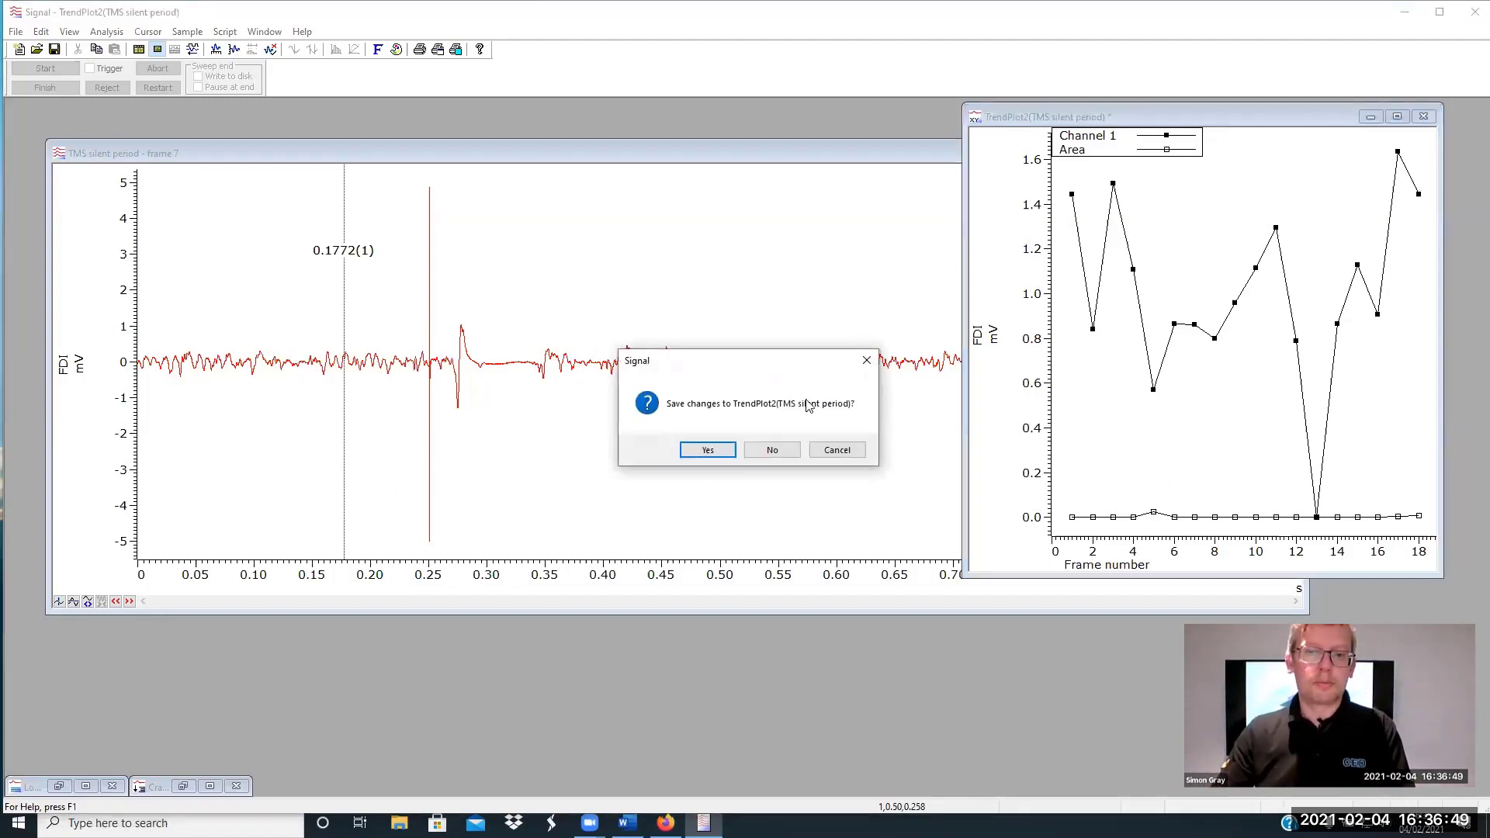
{"action": "left_click", "coordinate": [781, 449]}
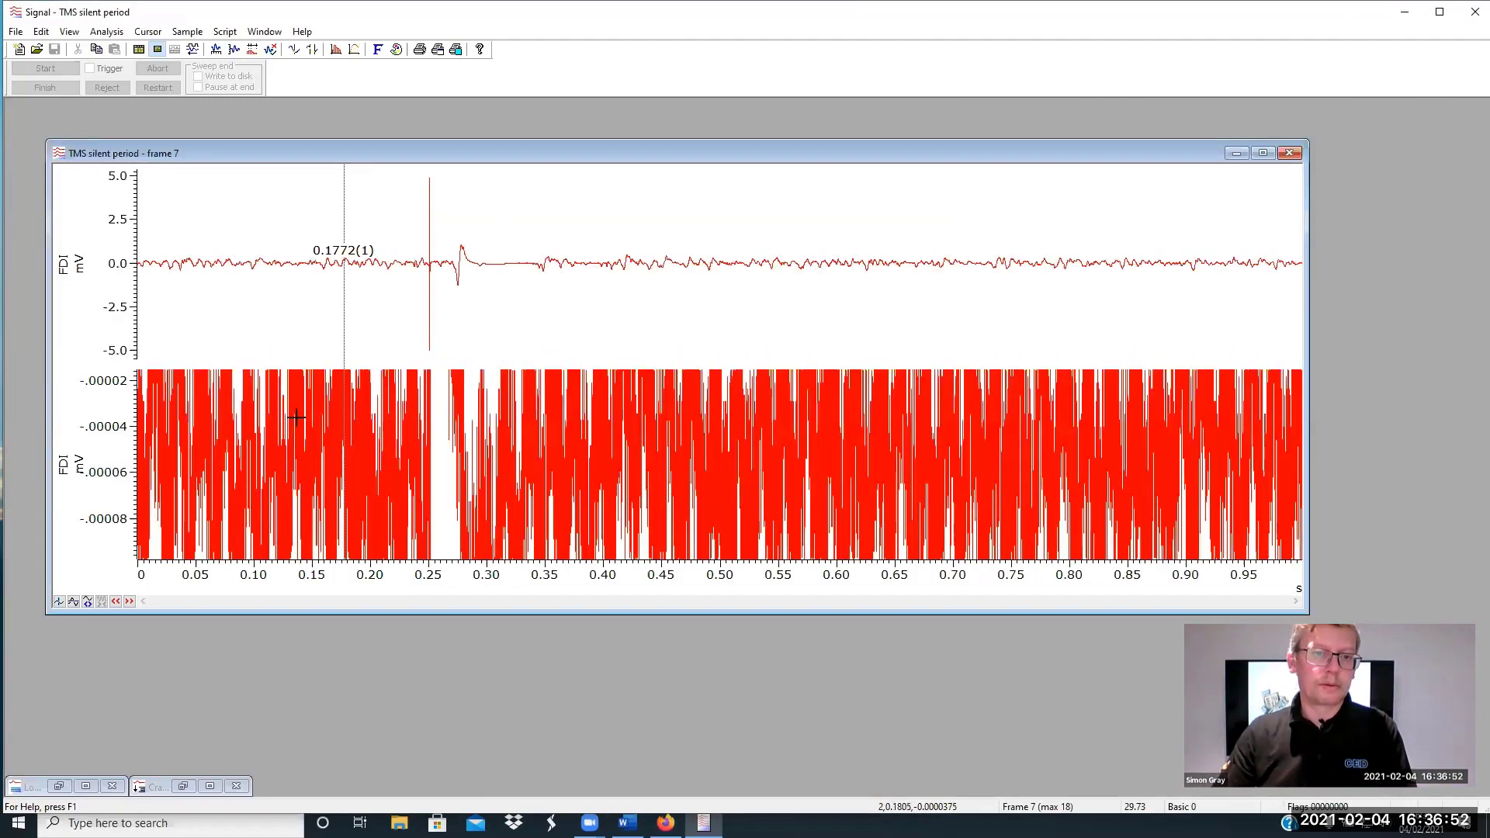
Rescale the lower FDI channel's Y axis to about -0.0014 to 0.0005 mV around its stimulus response
{"action": "double_click", "coordinate": [118, 420]}
{"action": "left_click", "coordinate": [416, 260]}
{"action": "left_click", "coordinate": [420, 392]}
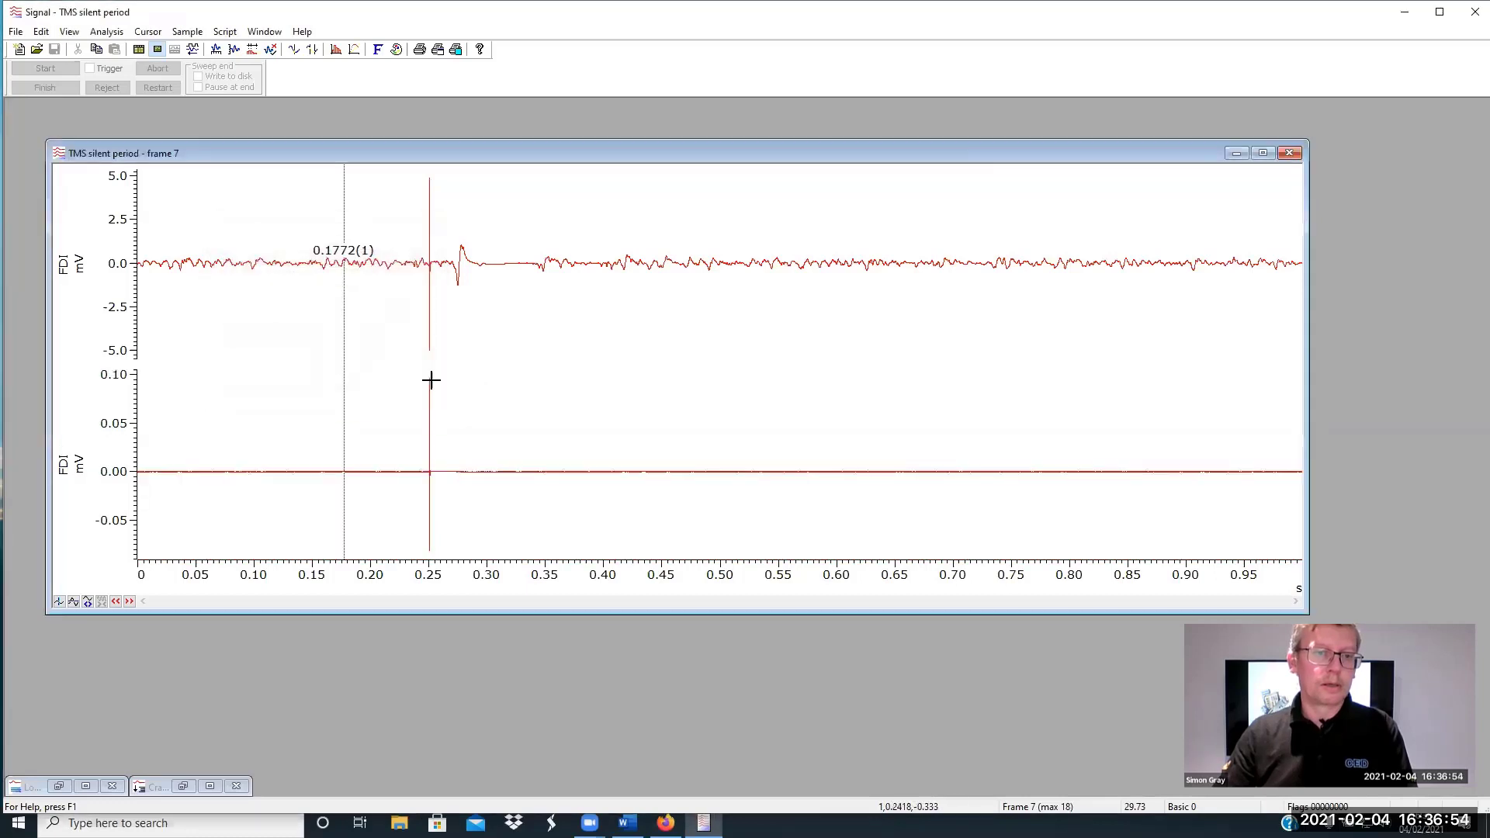
{"action": "left_click", "coordinate": [463, 461]}
{"action": "left_click_drag", "start_coordinate": [463, 461], "coordinate": [522, 473]}
{"action": "right_click", "coordinate": [531, 429]}
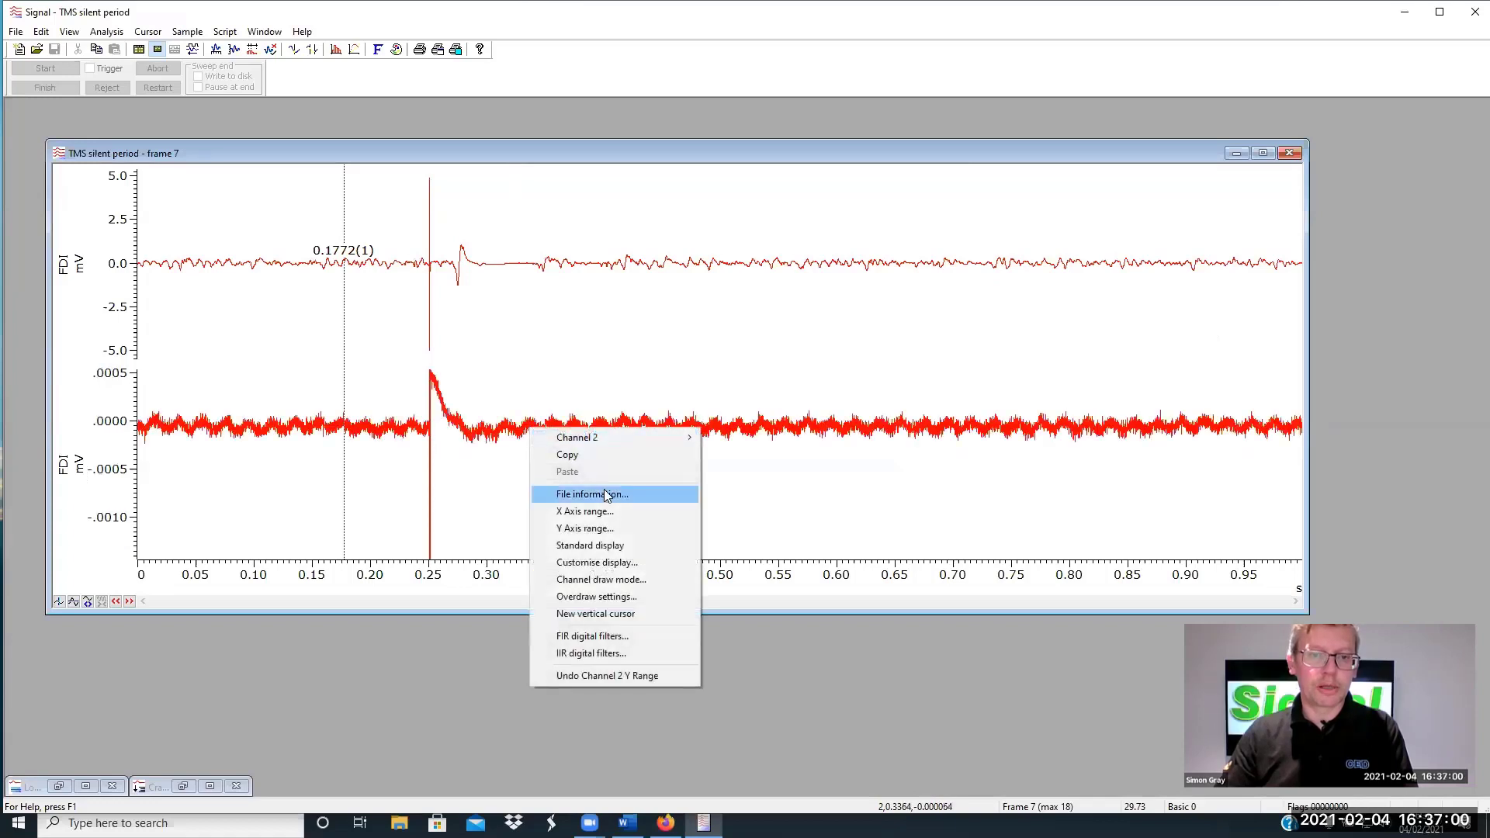
{"action": "left_click", "coordinate": [530, 362]}
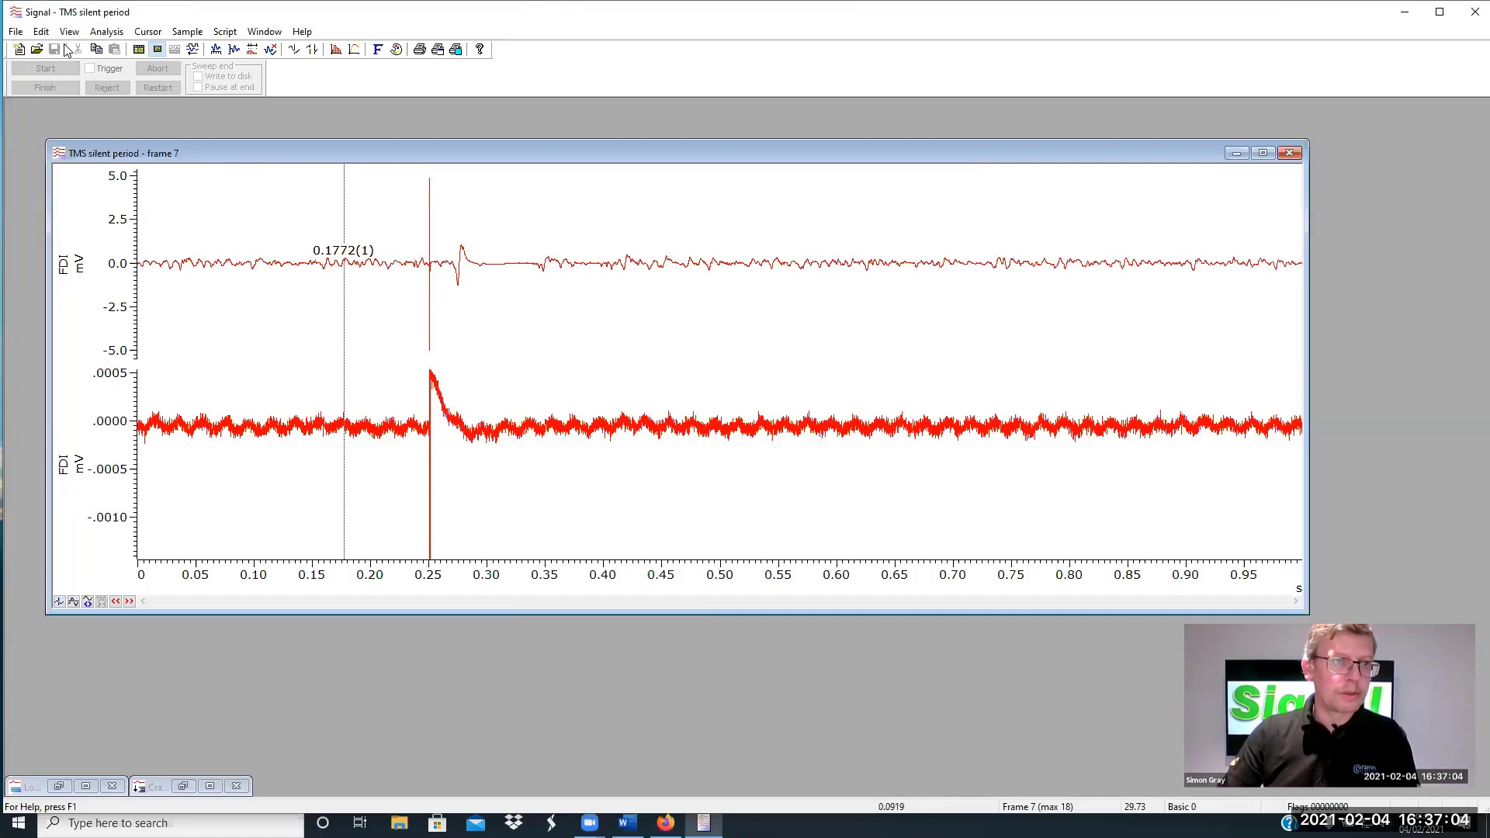
Create a new virtual channel in the TMS silent period file
{"action": "left_click", "coordinate": [105, 32]}
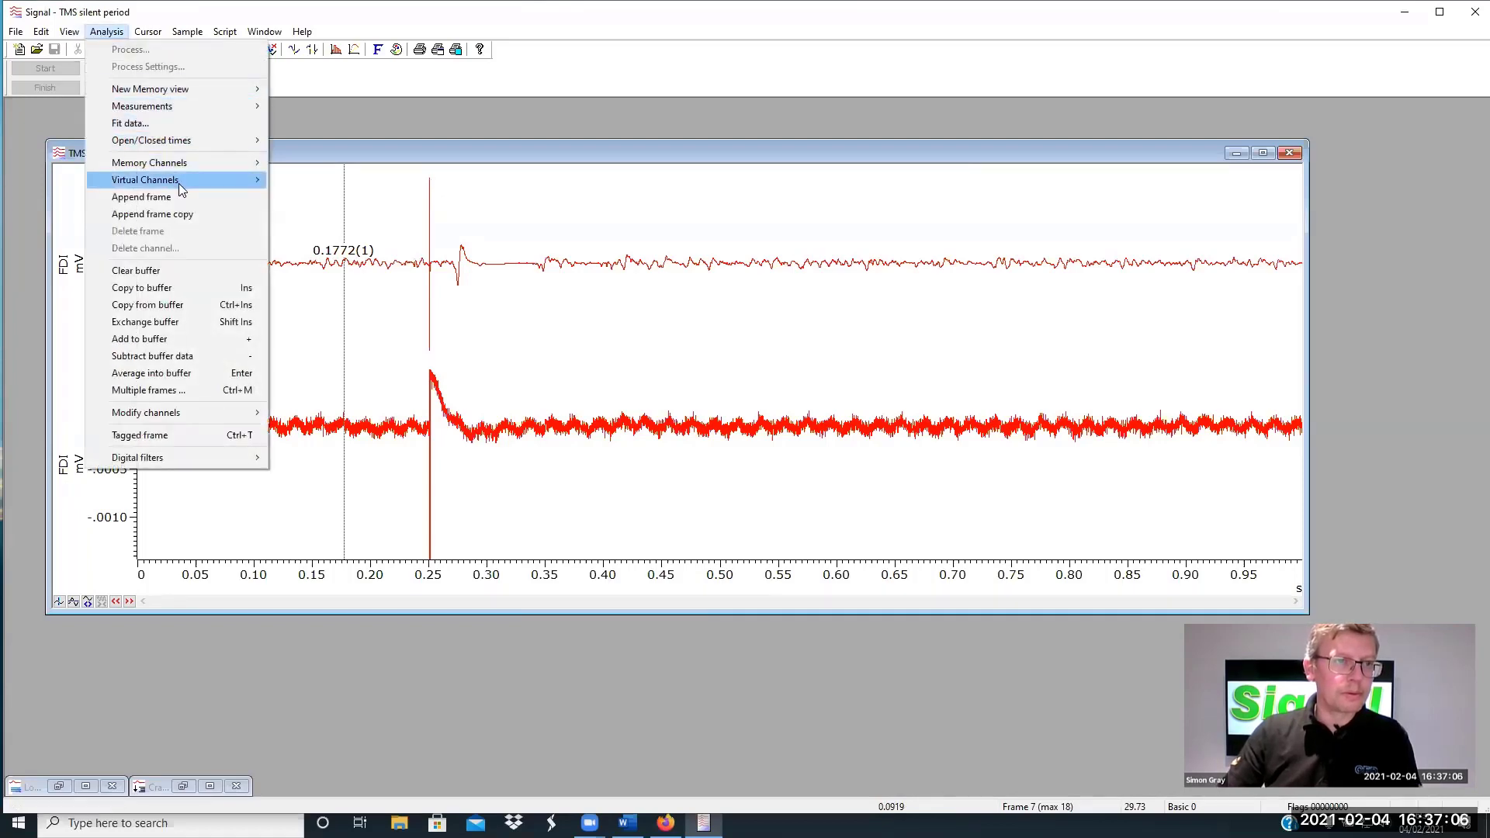
{"action": "mouse_move", "coordinate": [178, 181]}
{"action": "left_click", "coordinate": [400, 180]}
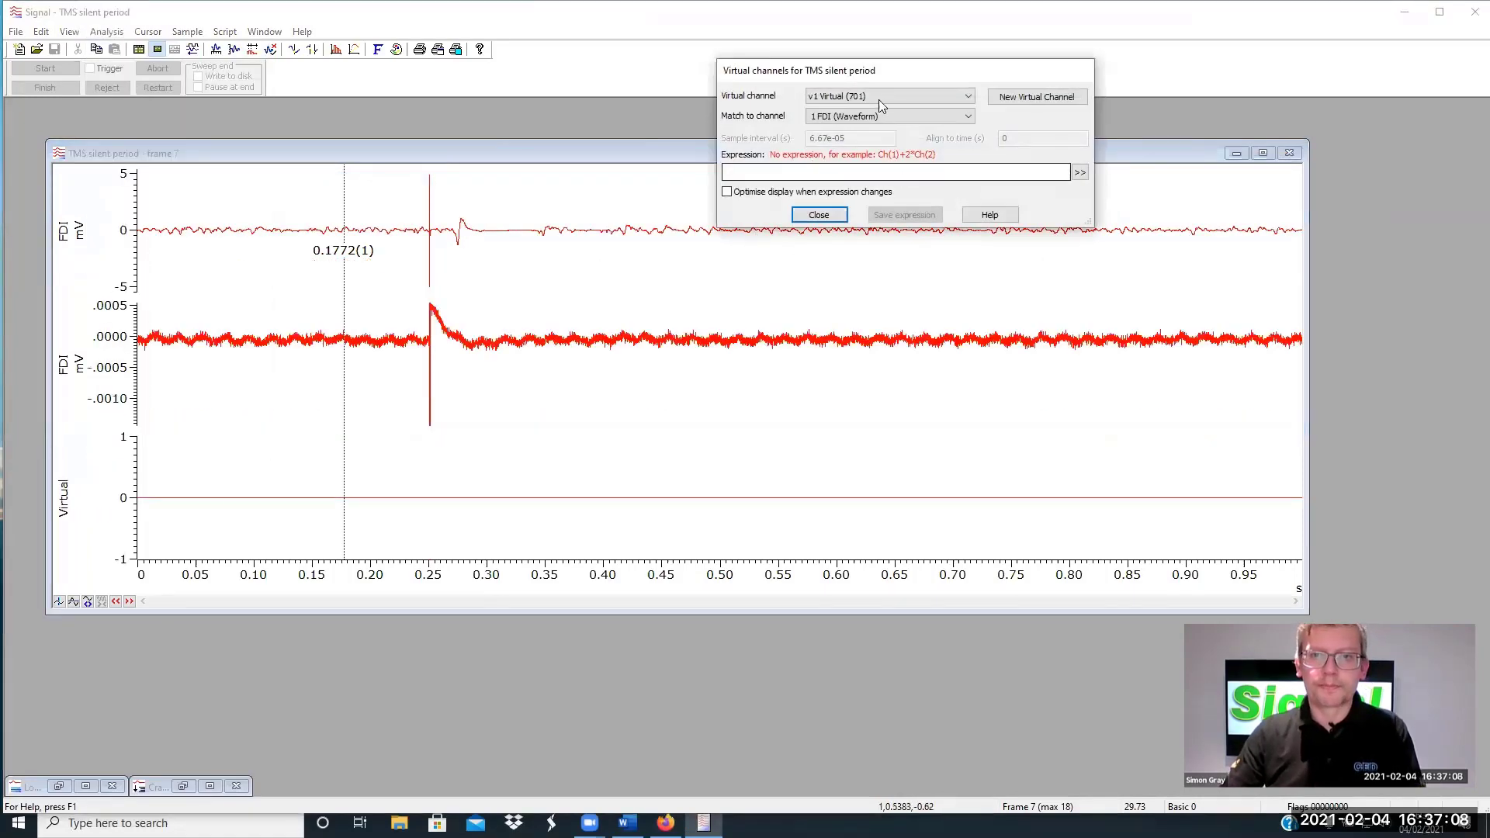
Rectify channel 1 in the virtual channel with the expression Abs(Ch(1))
{"action": "left_click", "coordinate": [1081, 170]}
{"action": "mouse_move", "coordinate": [1156, 194]}
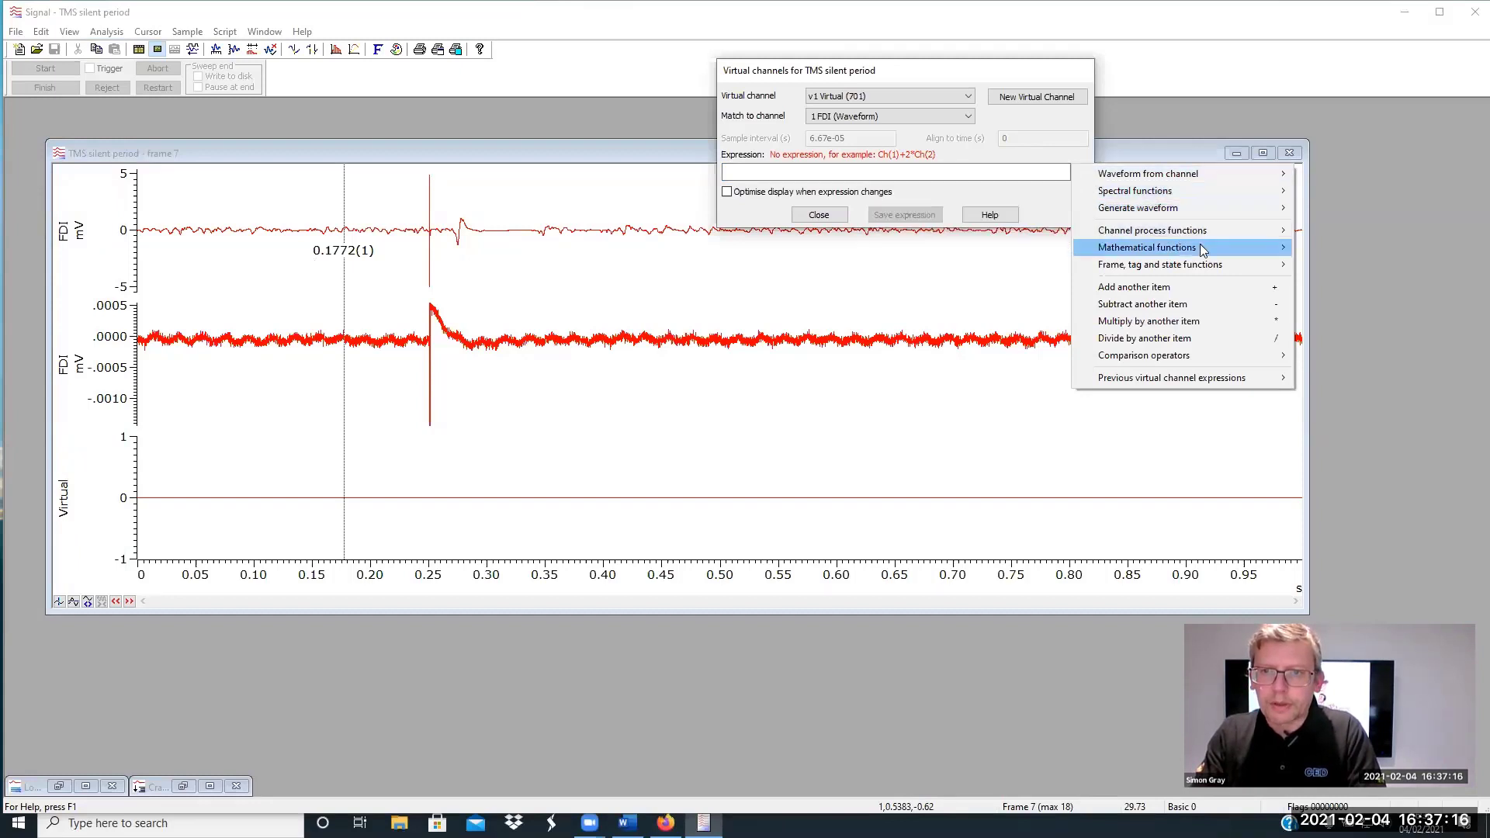
{"action": "mouse_move", "coordinate": [1201, 247]}
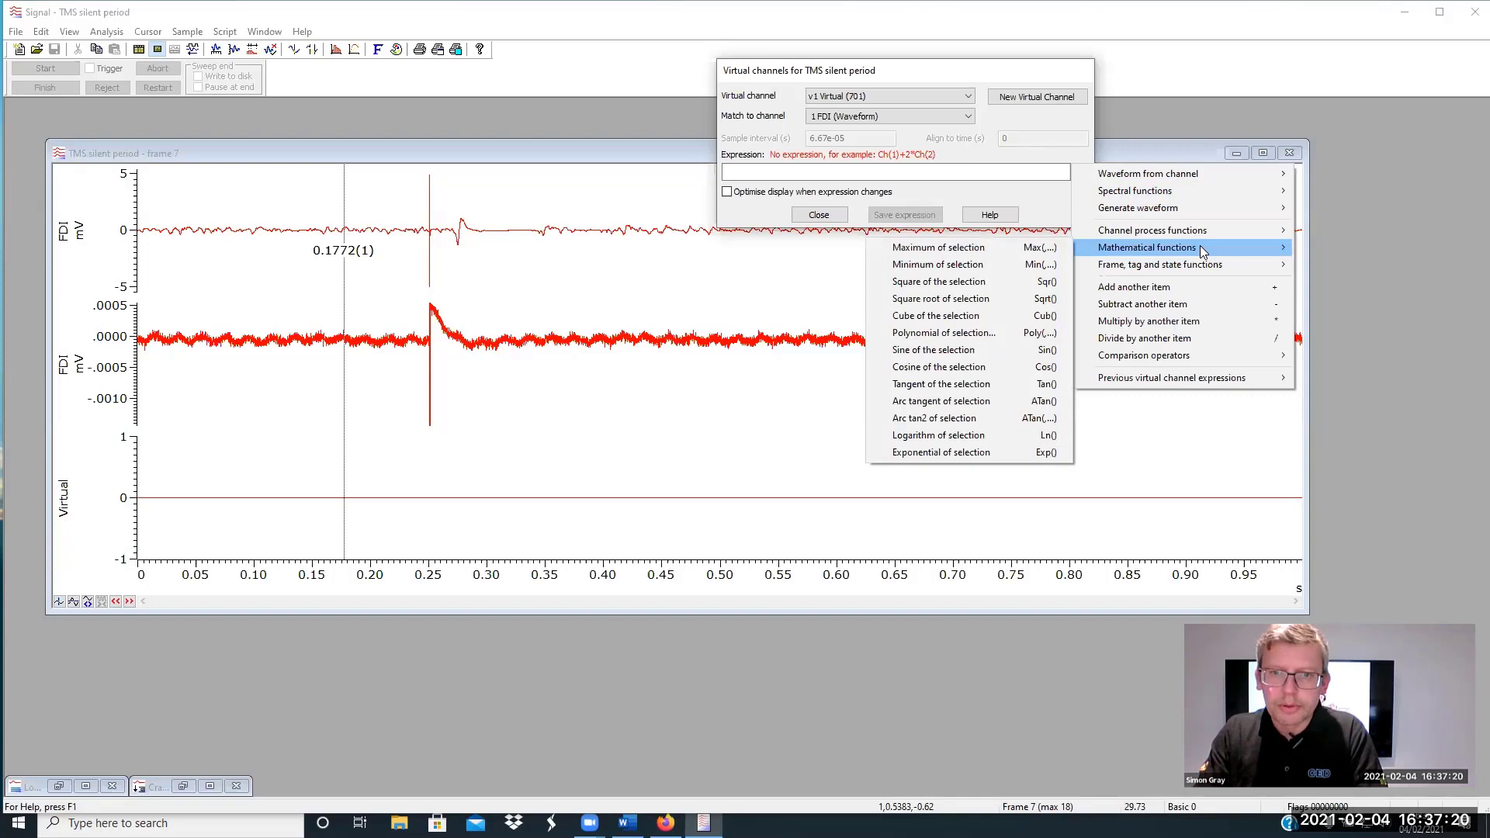
{"action": "mouse_move", "coordinate": [1146, 232]}
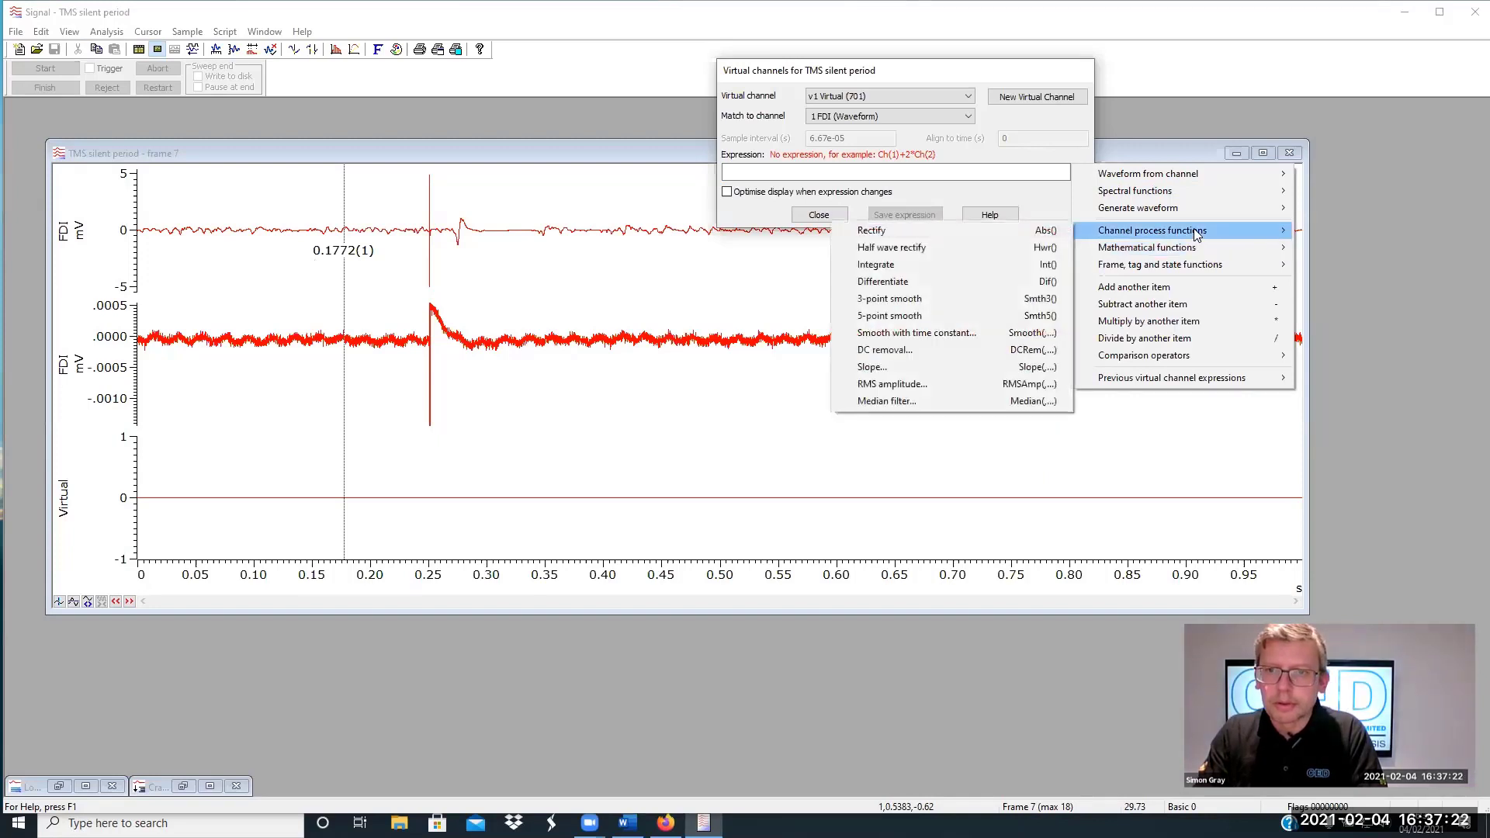
{"action": "left_click", "coordinate": [944, 231]}
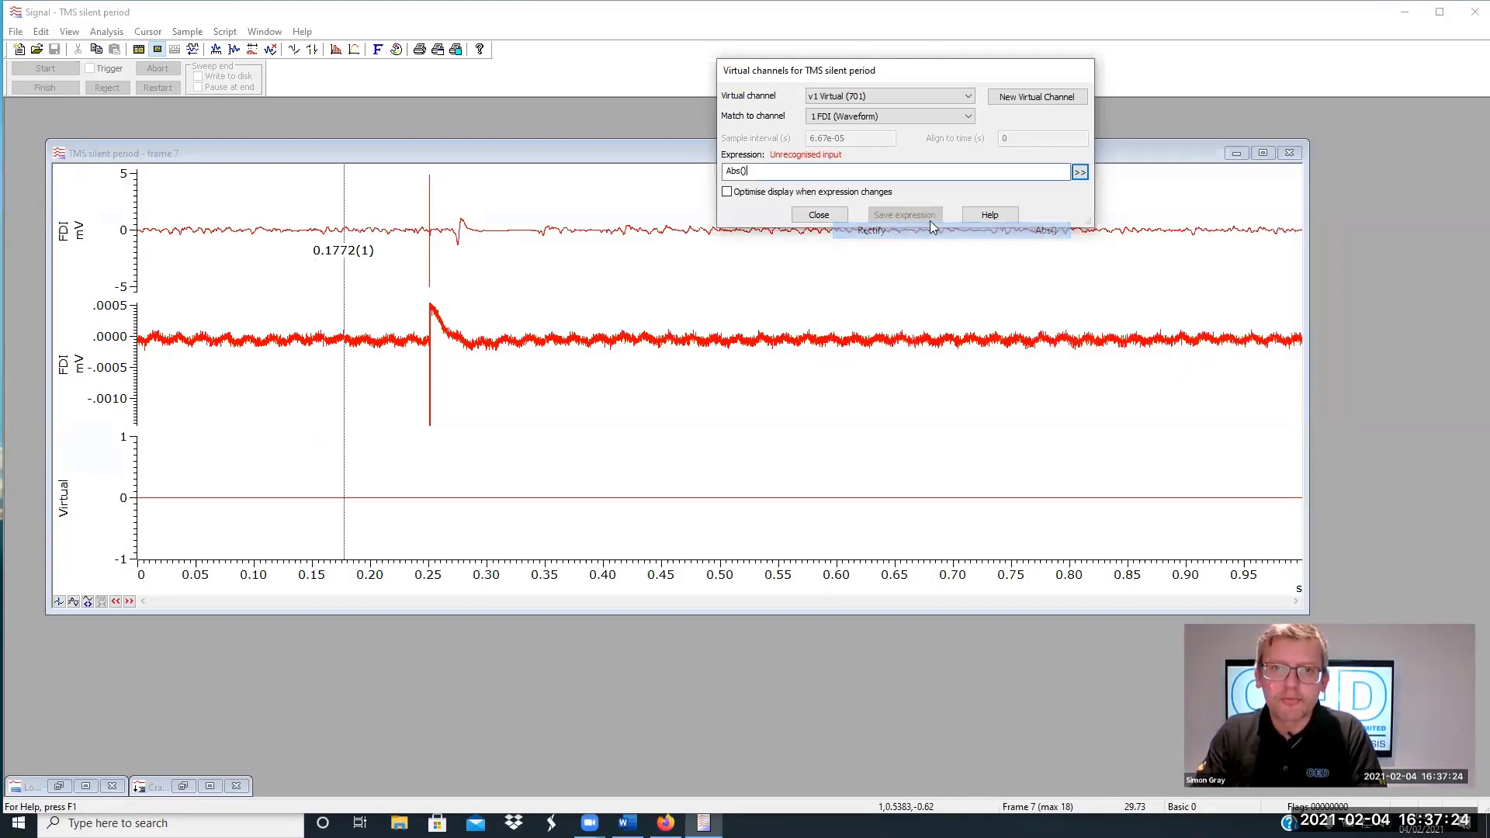
{"action": "right_click", "coordinate": [623, 333]}
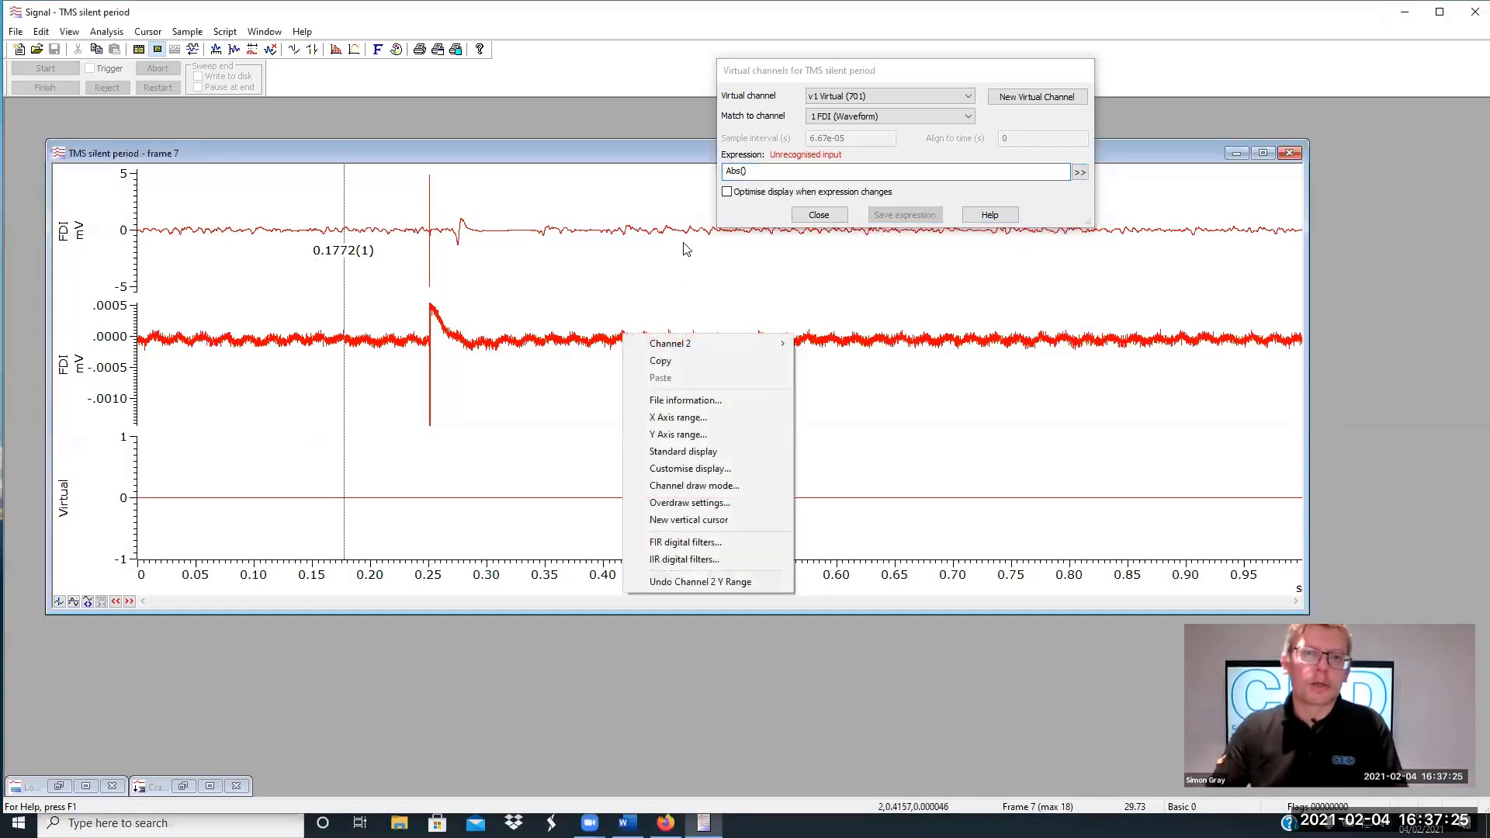
{"action": "left_click", "coordinate": [781, 66]}
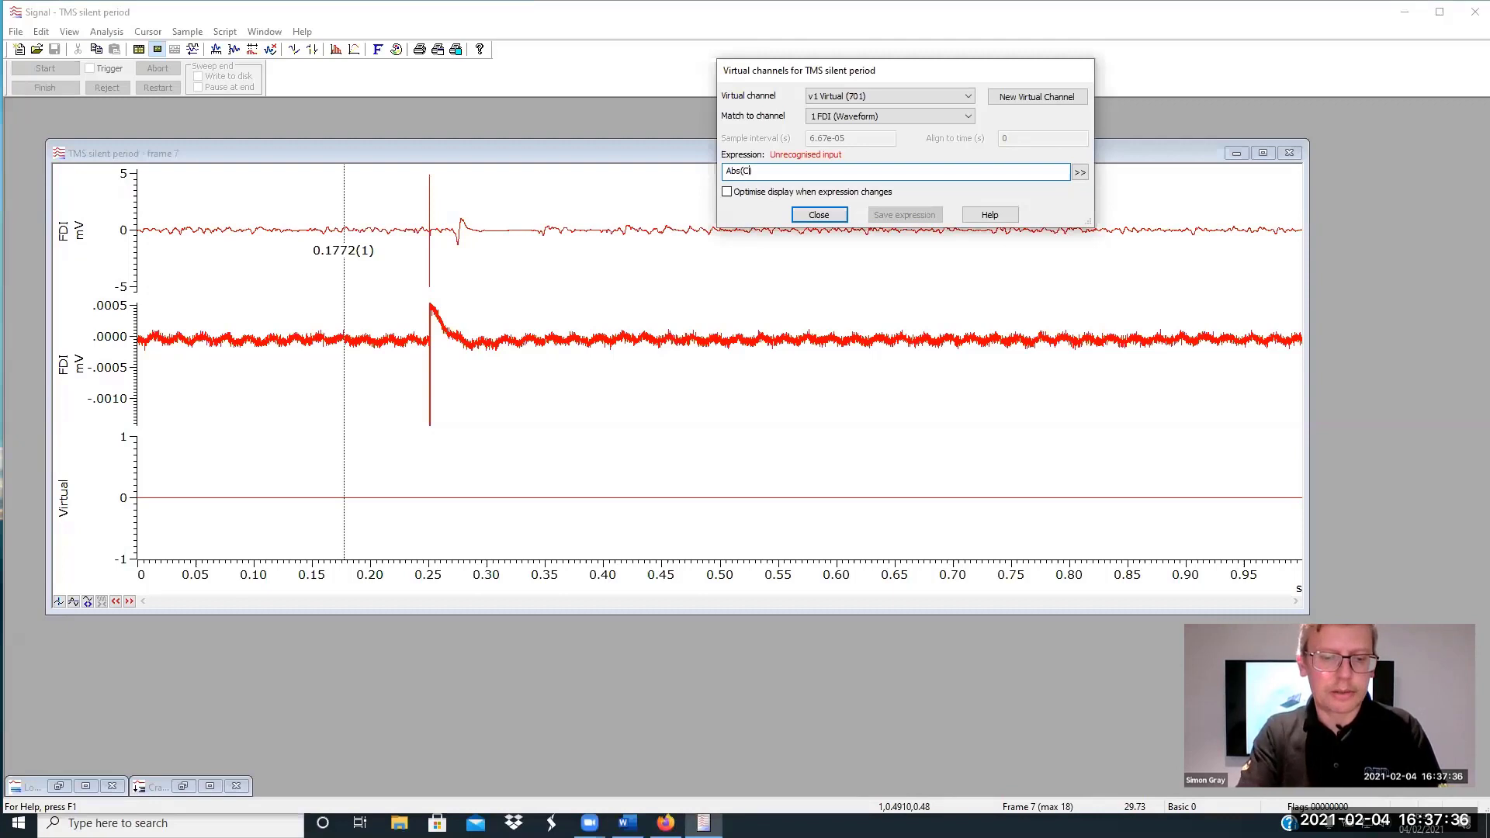
{"action": "type", "text": "(1"}
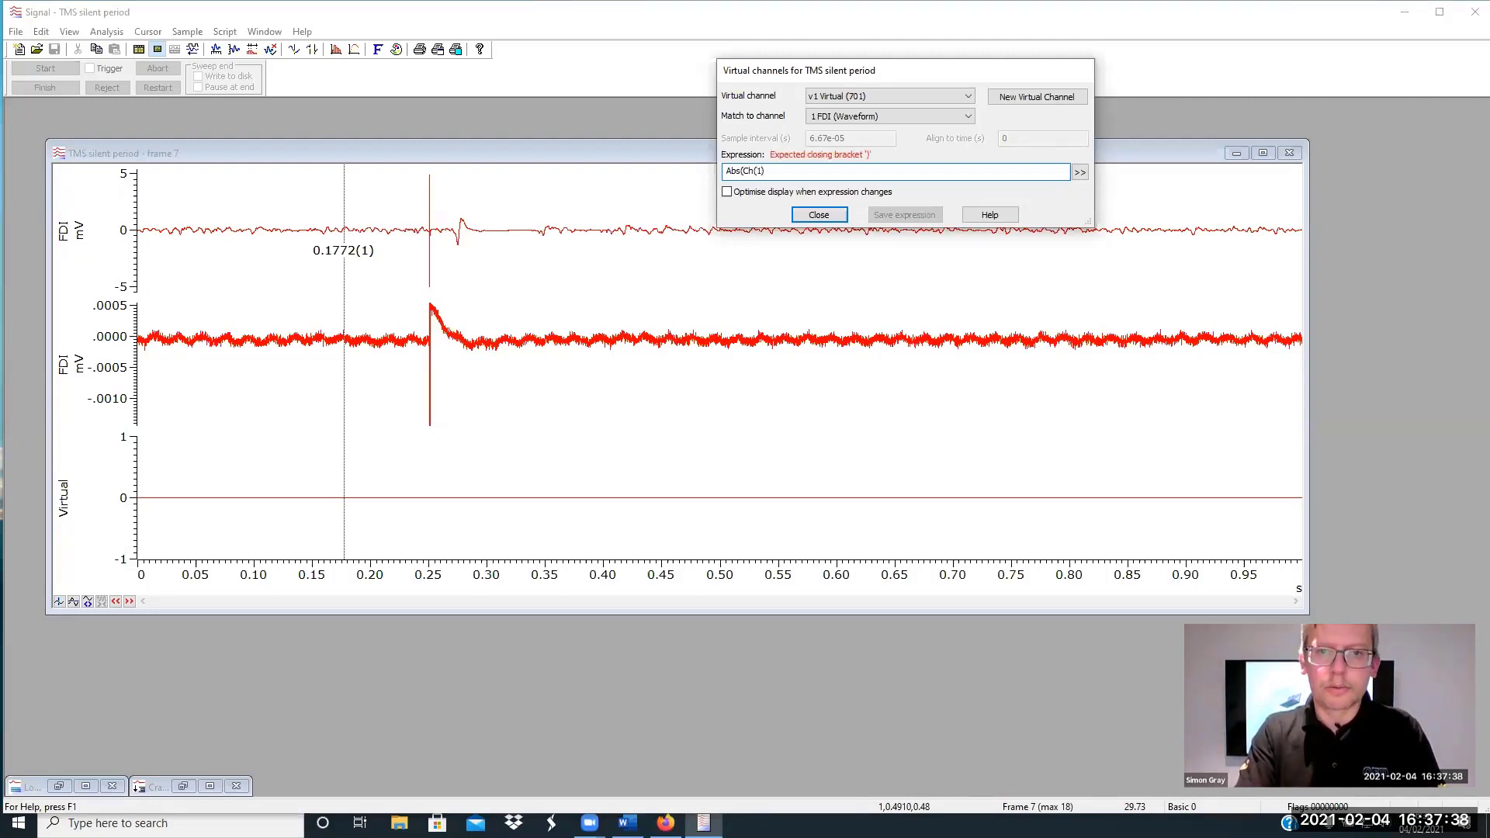
{"action": "type", "text": ")"}
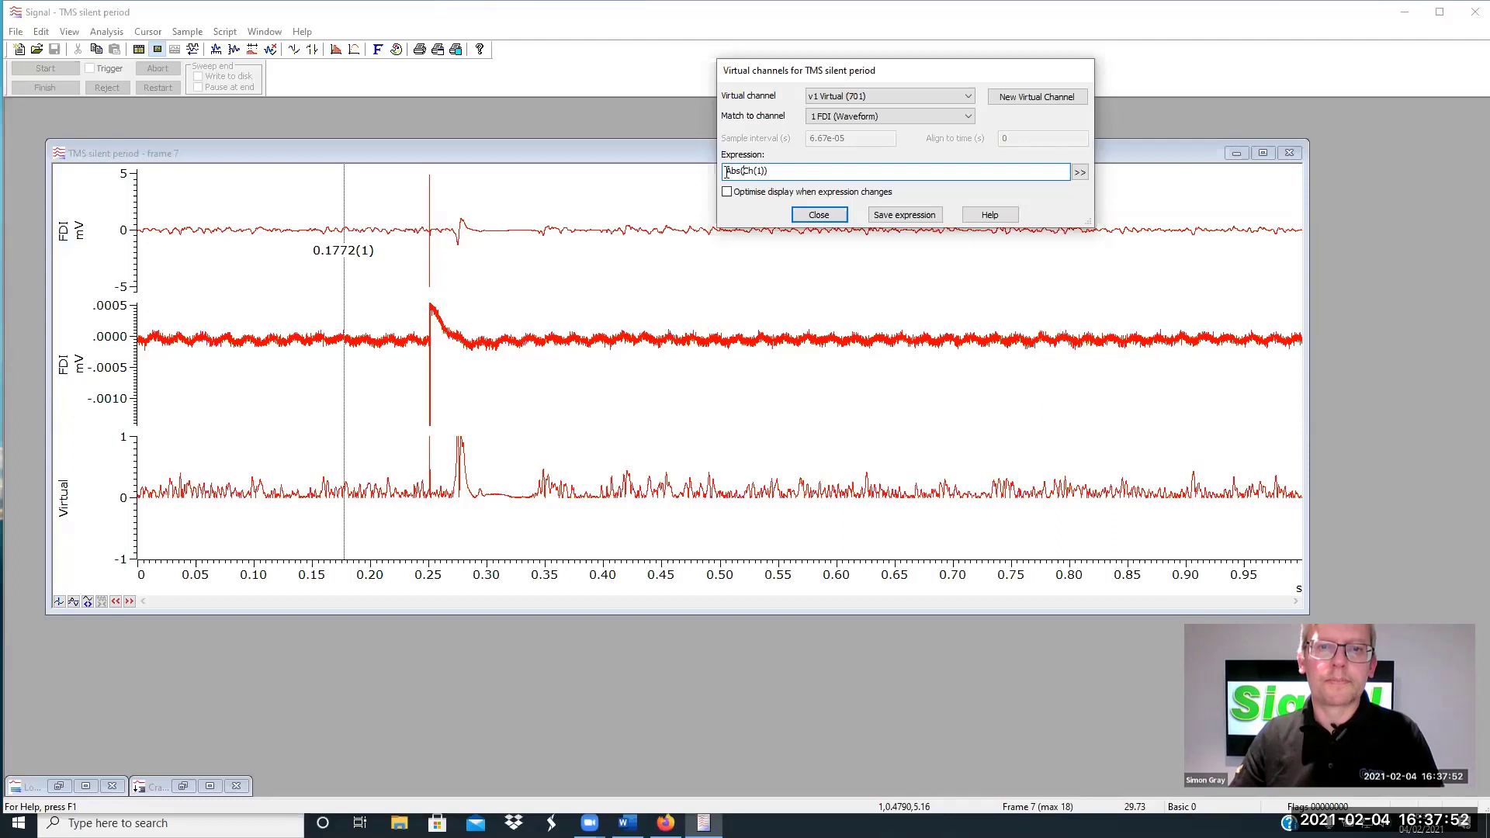
Wrap the rectified signal in a smoothing function with a 1 s time constant, giving Smooth(Abs(Ch(1)), 1)
{"action": "left_click", "coordinate": [1079, 172]}
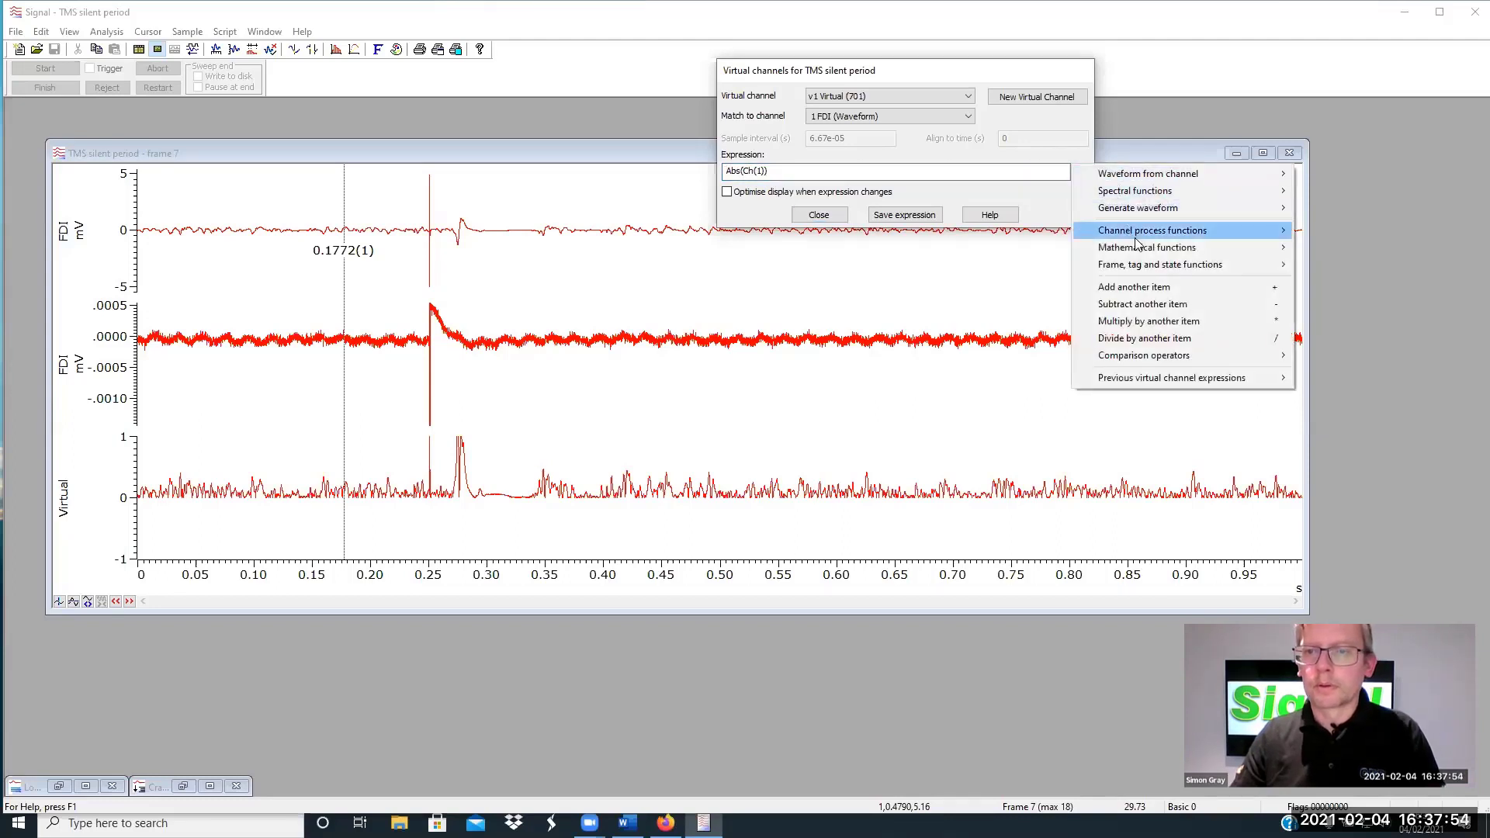
{"action": "mouse_move", "coordinate": [1166, 240]}
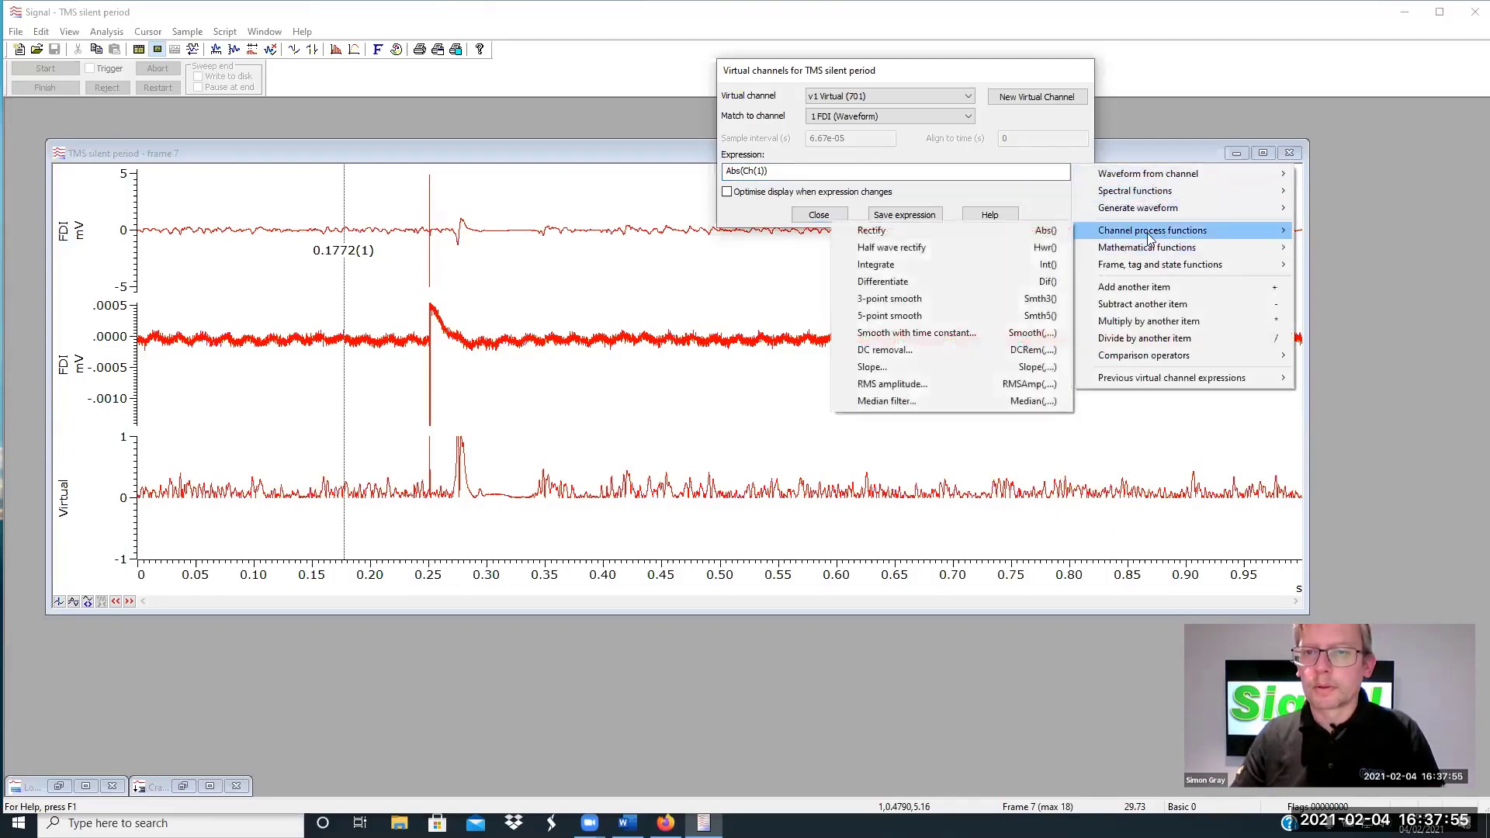
{"action": "left_click", "coordinate": [939, 333]}
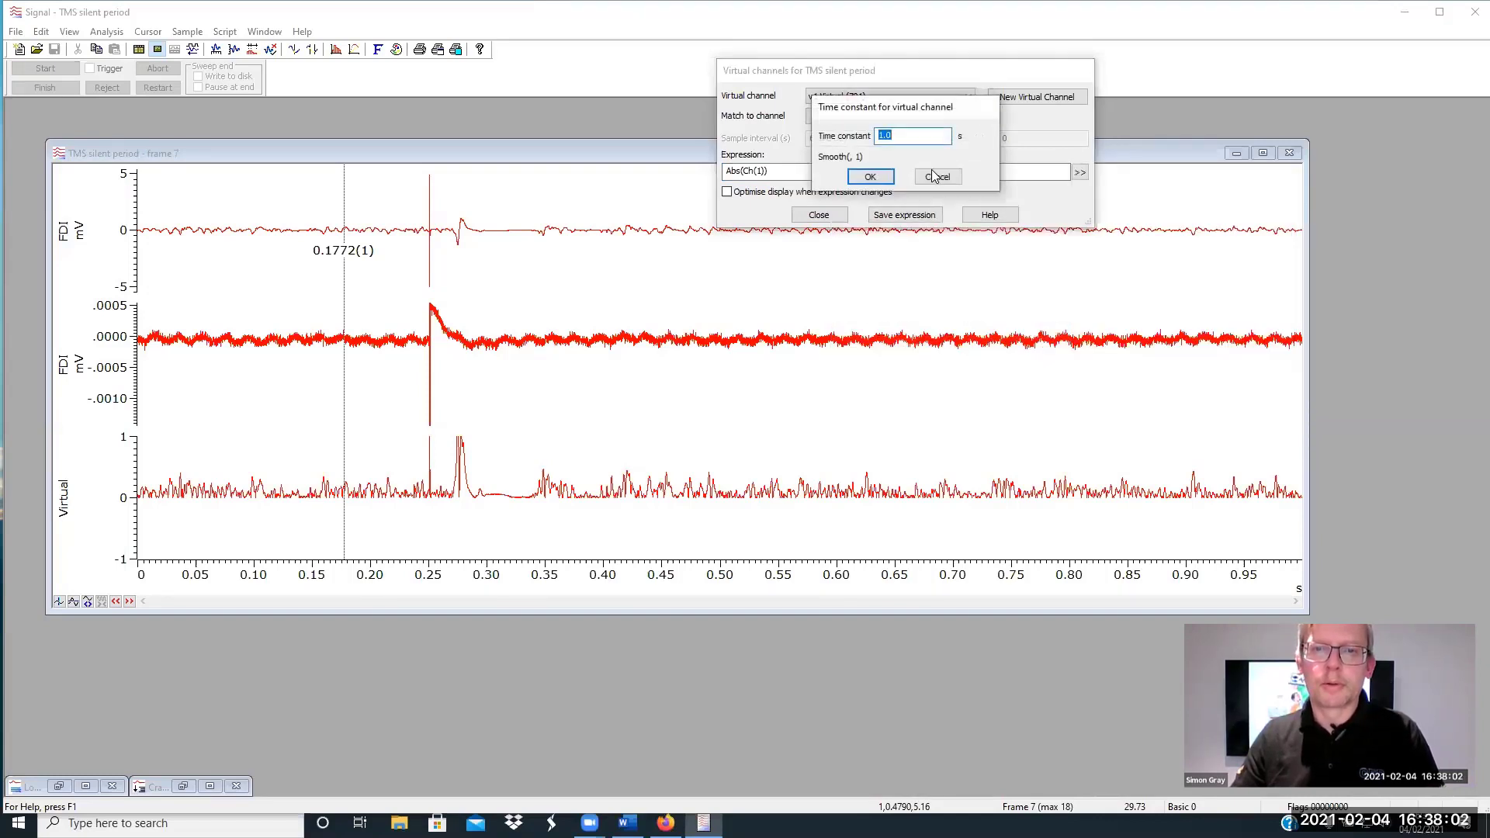
{"action": "left_click", "coordinate": [871, 178]}
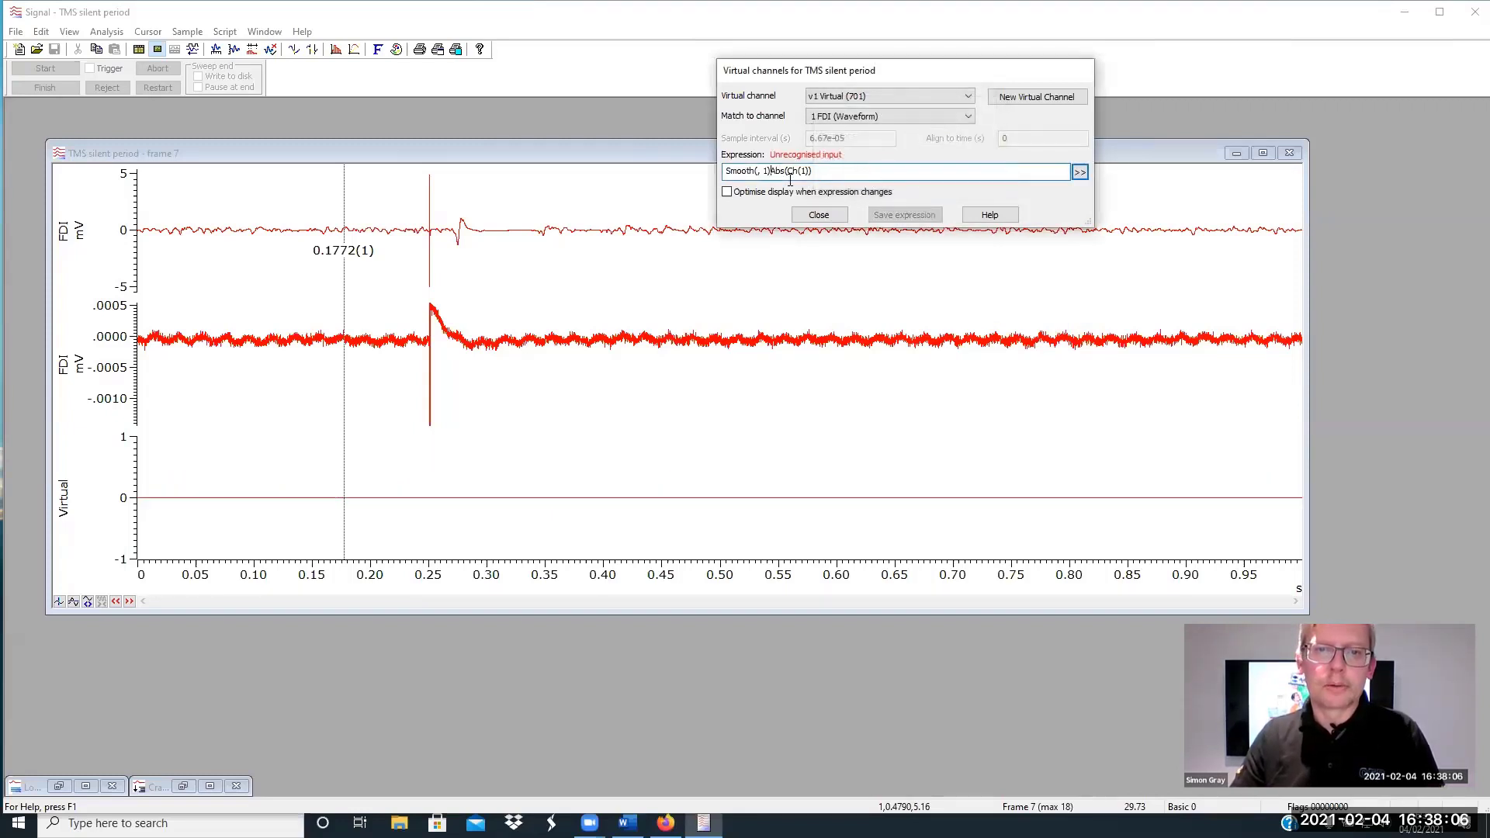
{"action": "left_click_drag", "start_coordinate": [772, 172], "coordinate": [811, 173]}
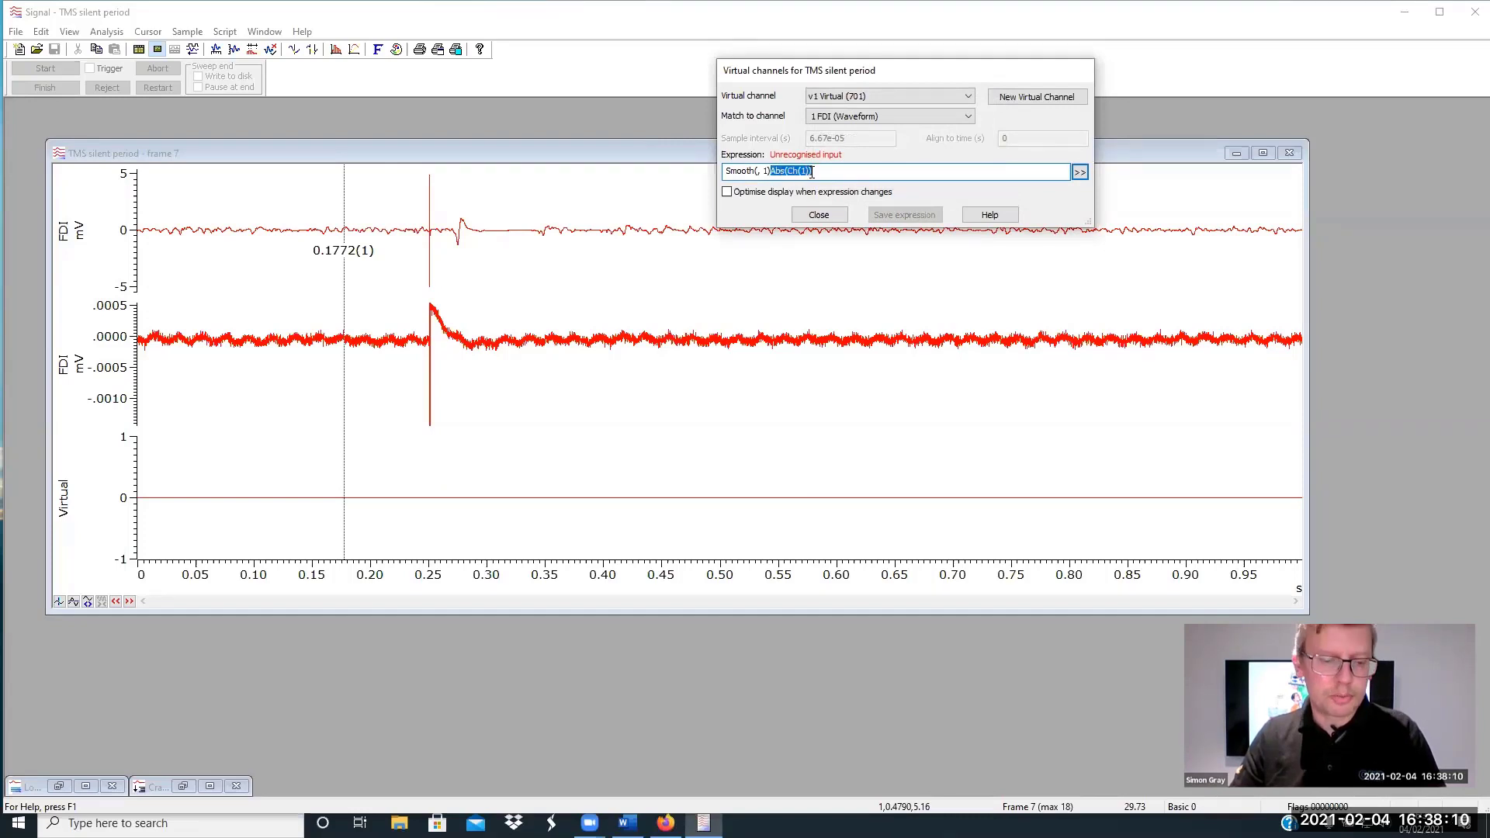
{"action": "key", "text": "ctrl+x"}
{"action": "left_click", "coordinate": [756, 172]}
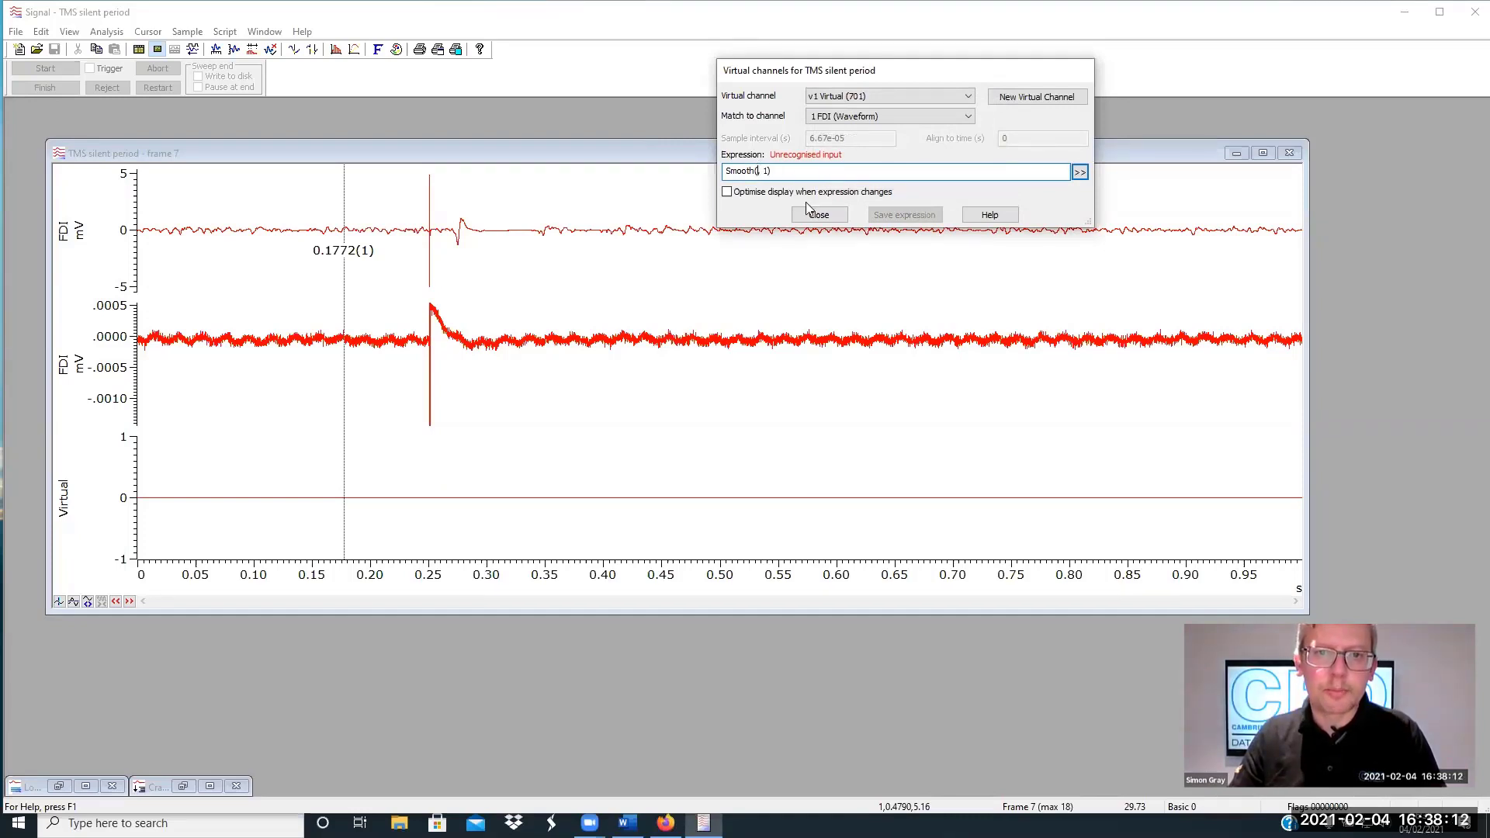
{"action": "key", "text": "ctrl+v"}
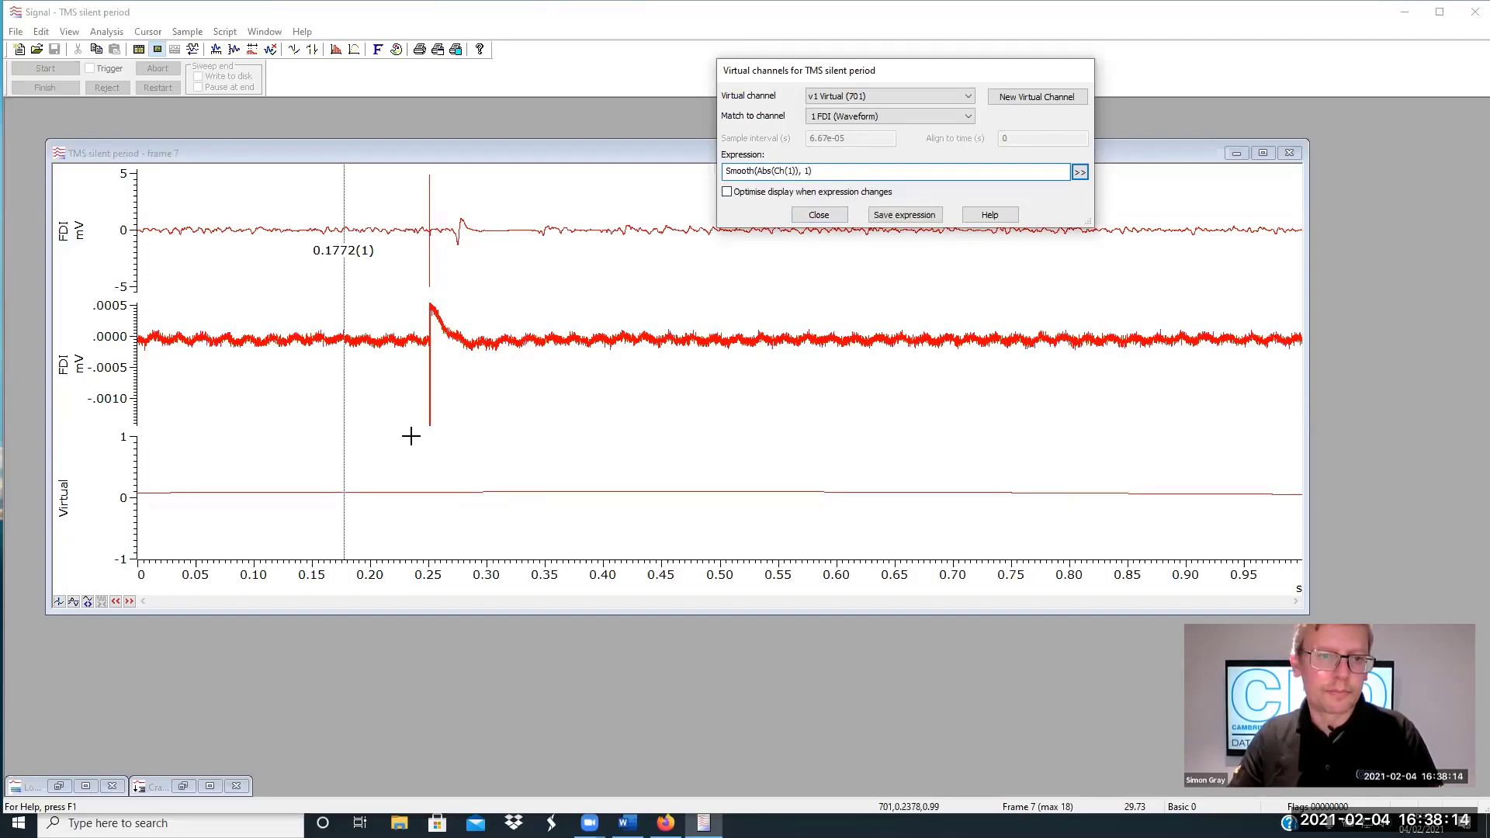
Optimise the virtual channel's Y axis range for the 1 s smoothed trace
{"action": "double_click", "coordinate": [133, 477]}
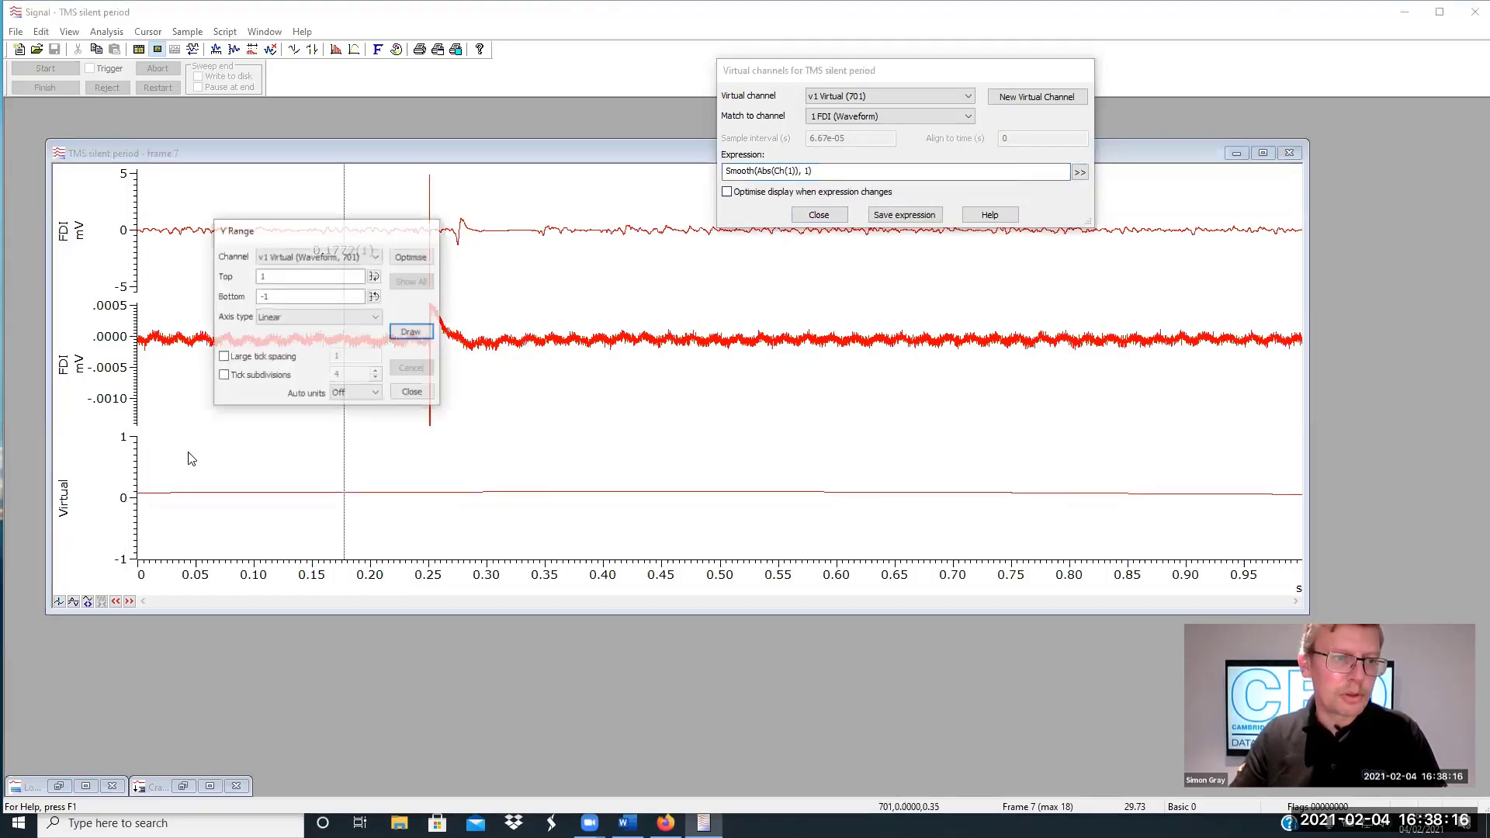
{"action": "left_click", "coordinate": [413, 256]}
{"action": "left_click", "coordinate": [413, 393]}
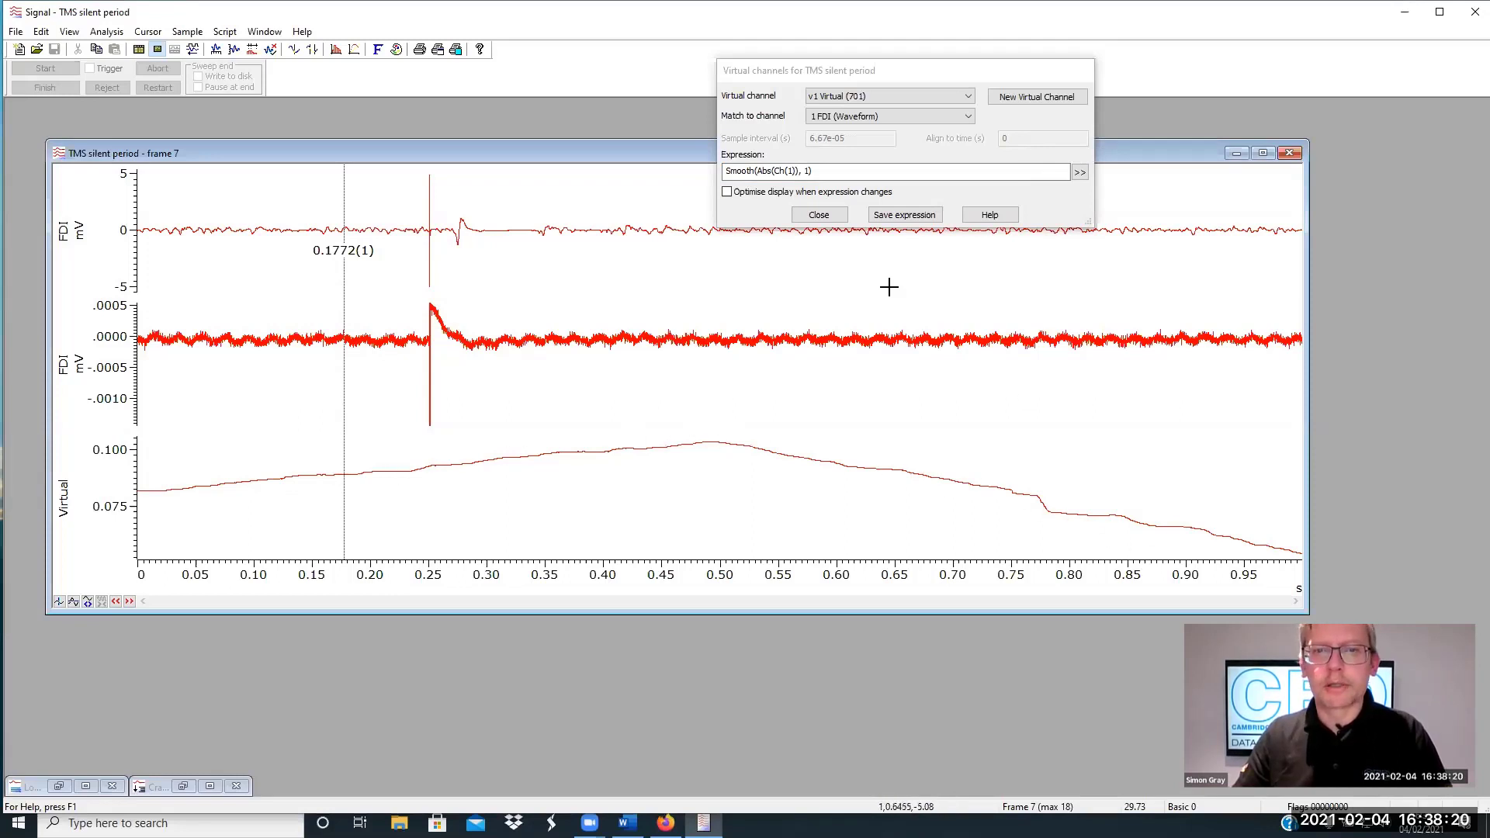
Set the smoothing time constant in the virtual channel expression to 0.1 s
{"action": "left_click", "coordinate": [807, 171]}
{"action": "key", "text": "BackSpace"}
{"action": "type", "text": "0."}
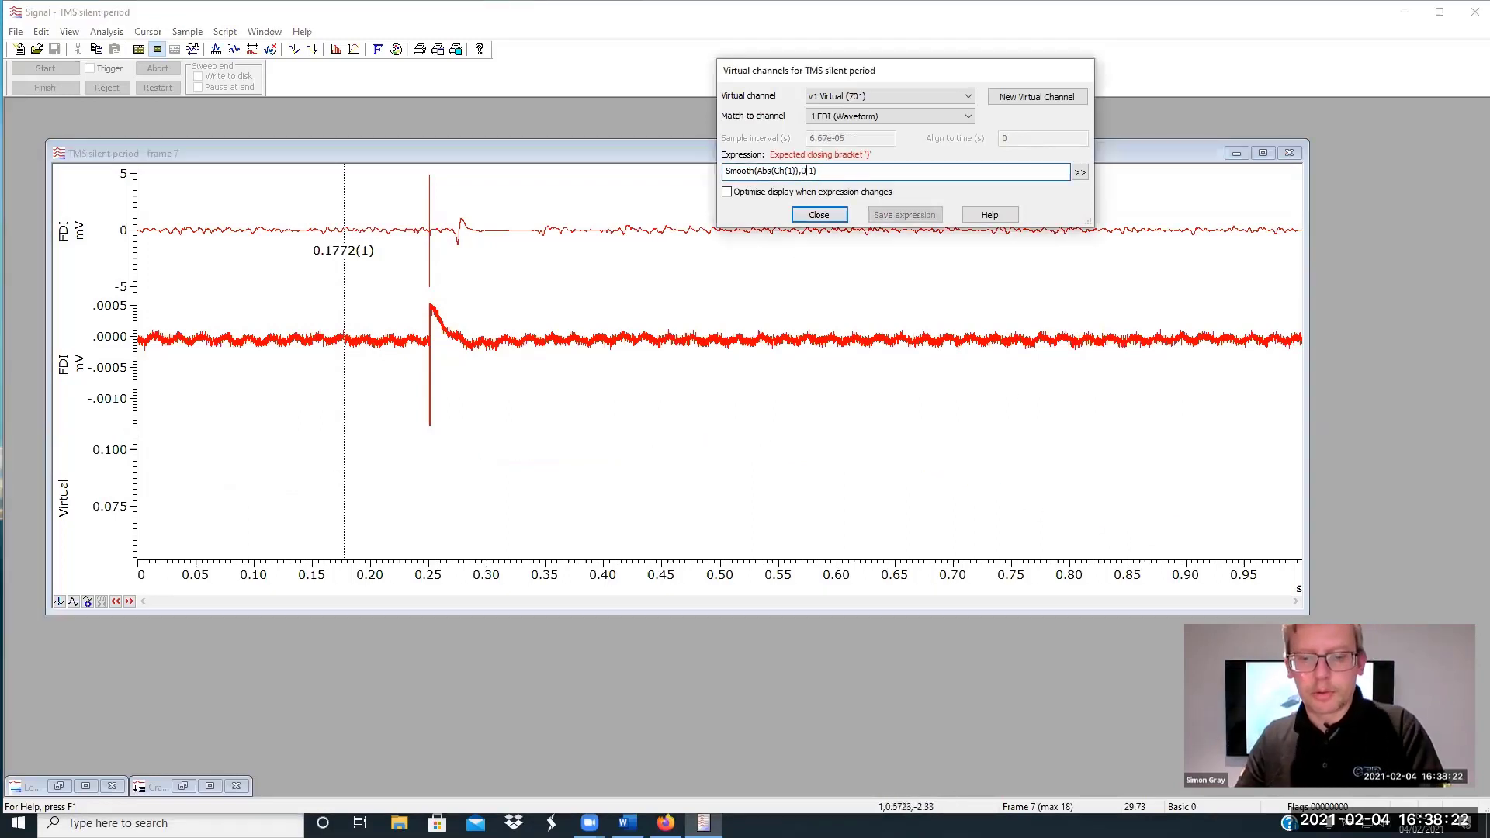
{"action": "left_click", "coordinate": [813, 172]}
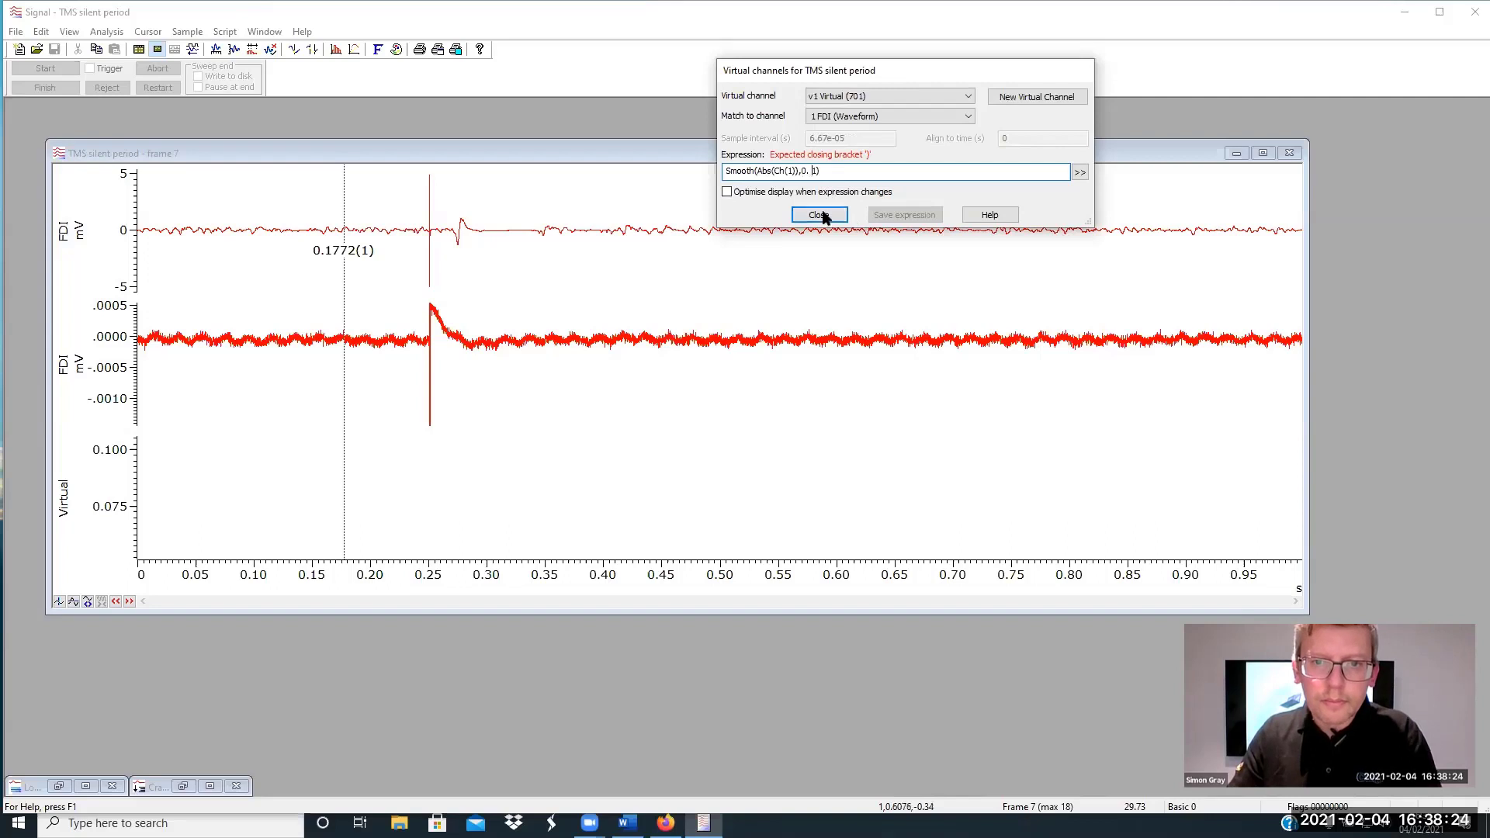
{"action": "key", "text": "BackSpace"}
{"action": "left_click", "coordinate": [802, 171]}
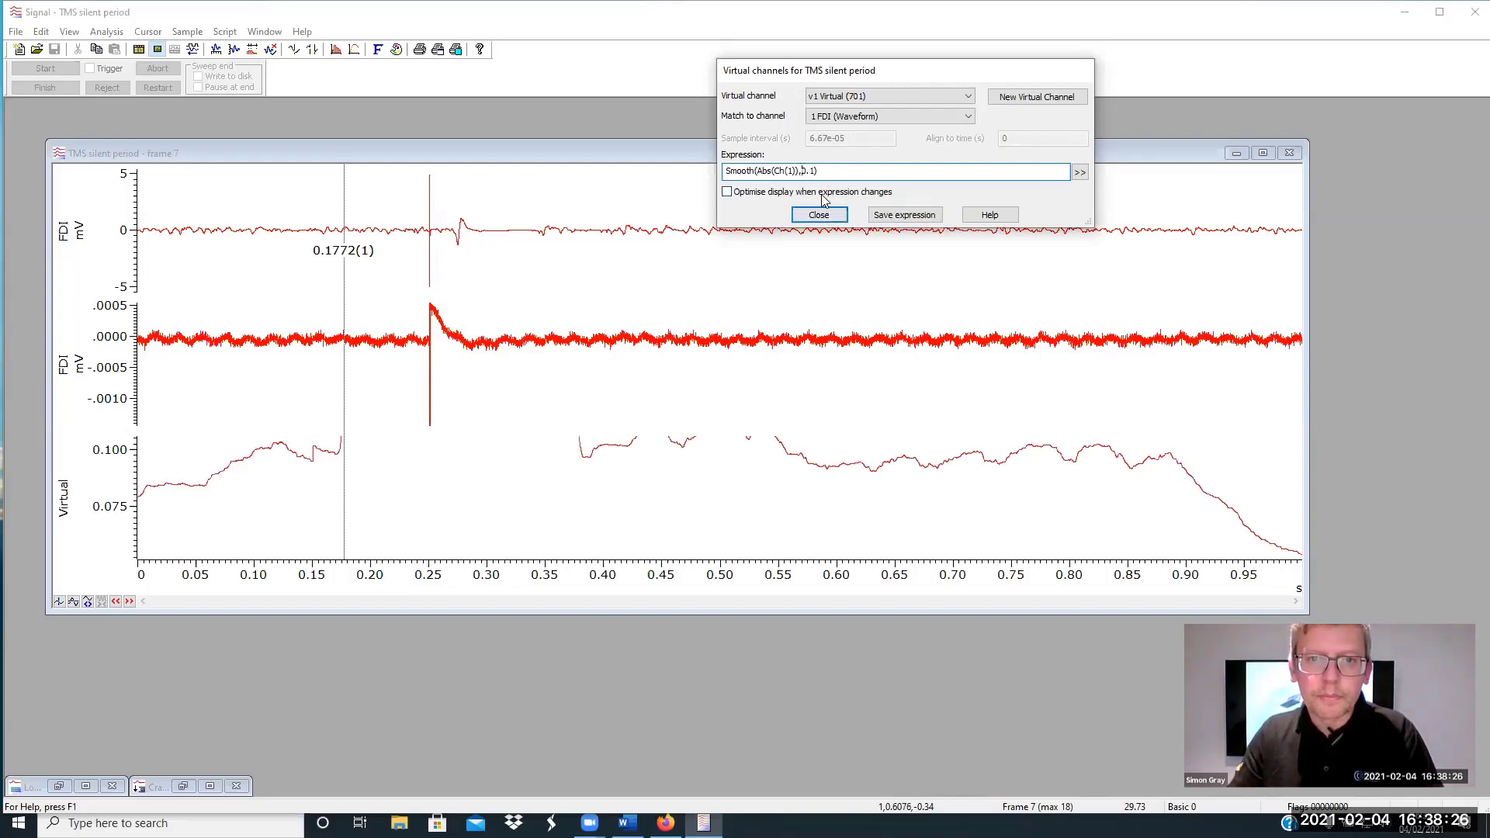
Optimise the virtual channel's Y axis for the 0.1 s smoothing and close the virtual channel settings
{"action": "double_click", "coordinate": [140, 470]}
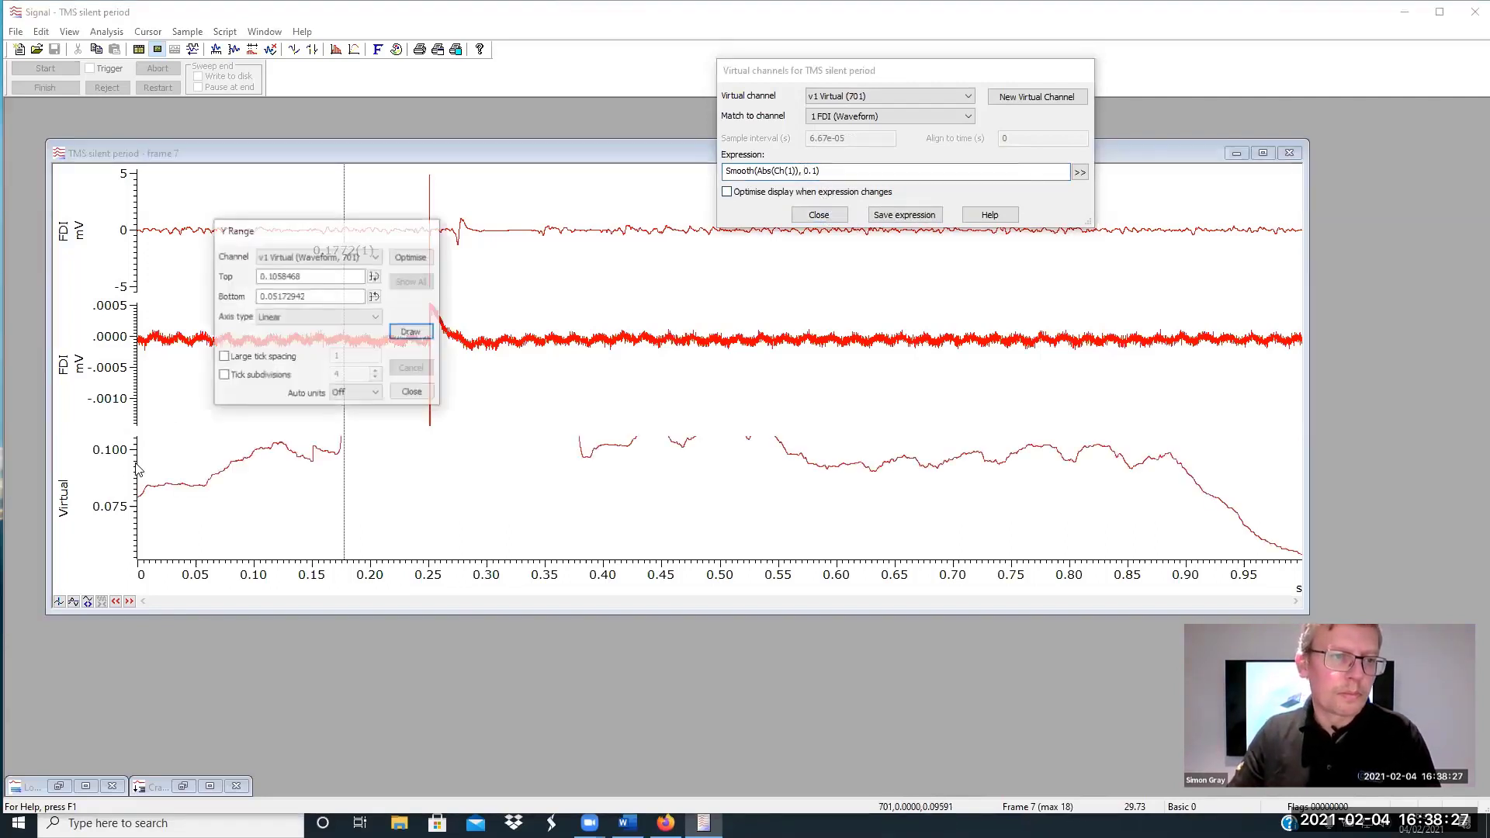
{"action": "left_click", "coordinate": [413, 256]}
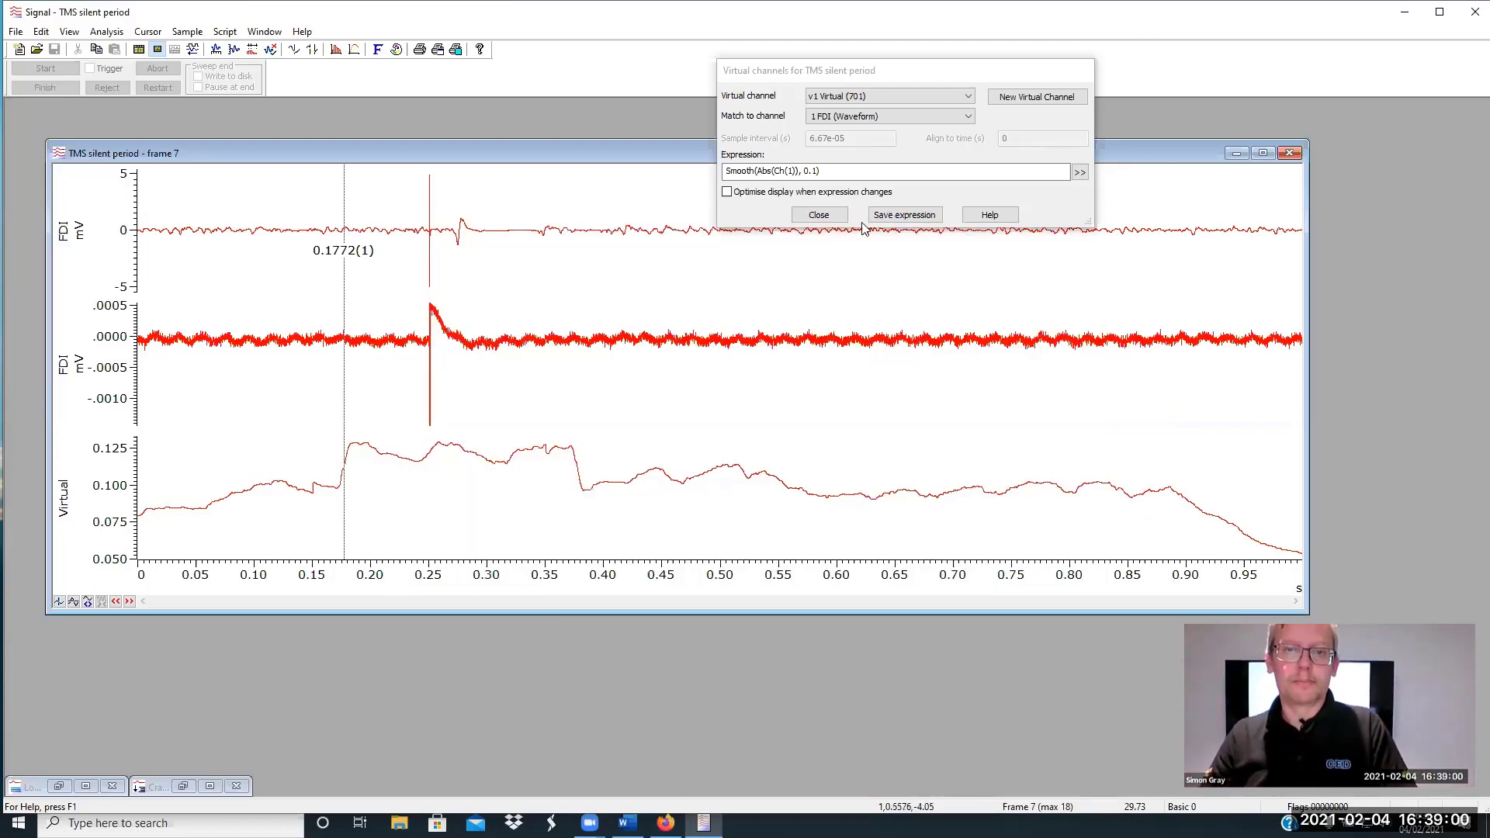
{"action": "left_click", "coordinate": [818, 215]}
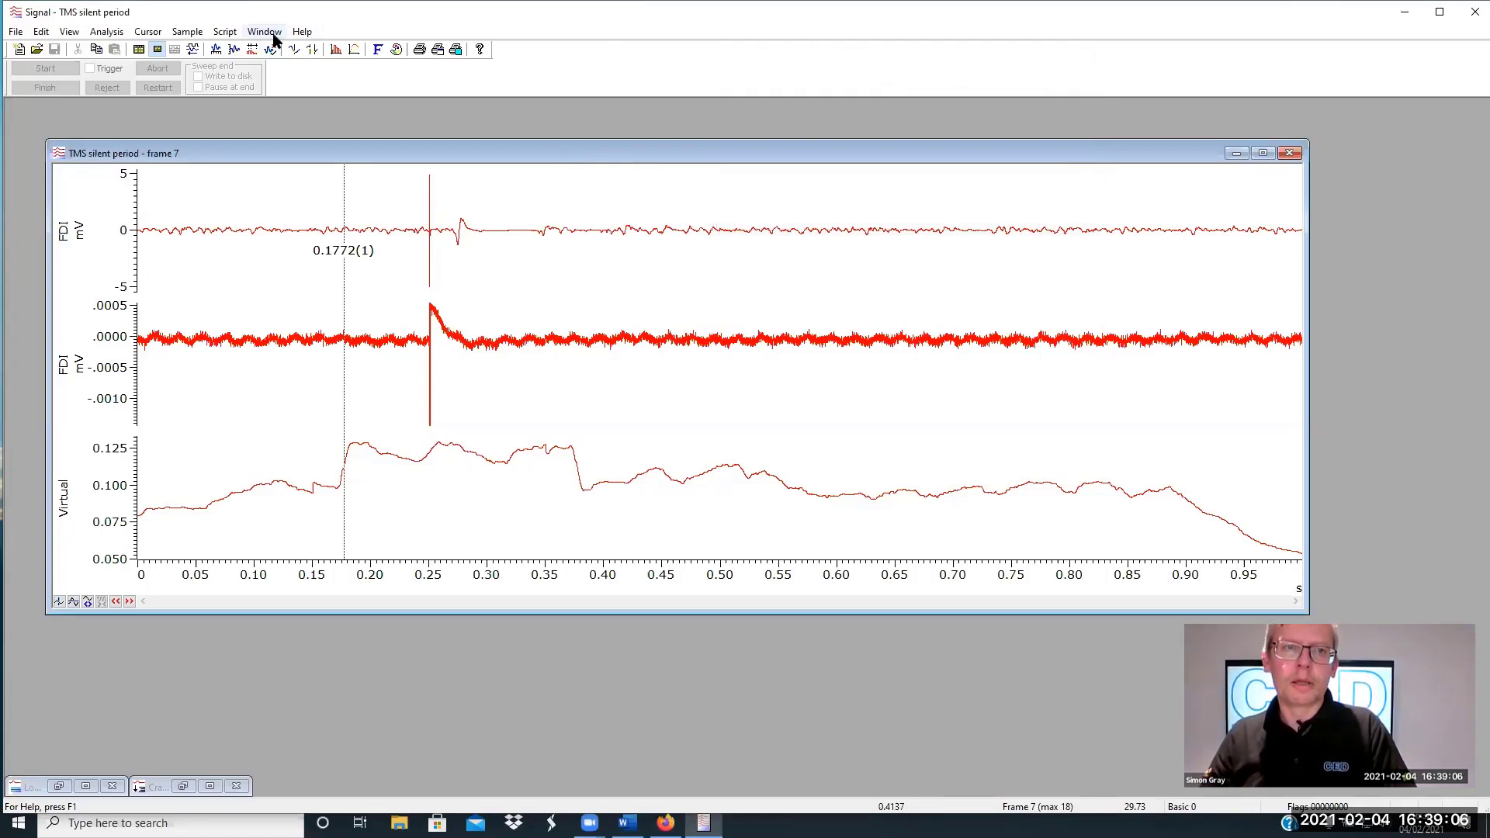
Create a new trend plot of the TMS silent period file with the existing measurement settings, processing all frames
{"action": "left_click", "coordinate": [355, 49]}
{"action": "left_click", "coordinate": [446, 93]}
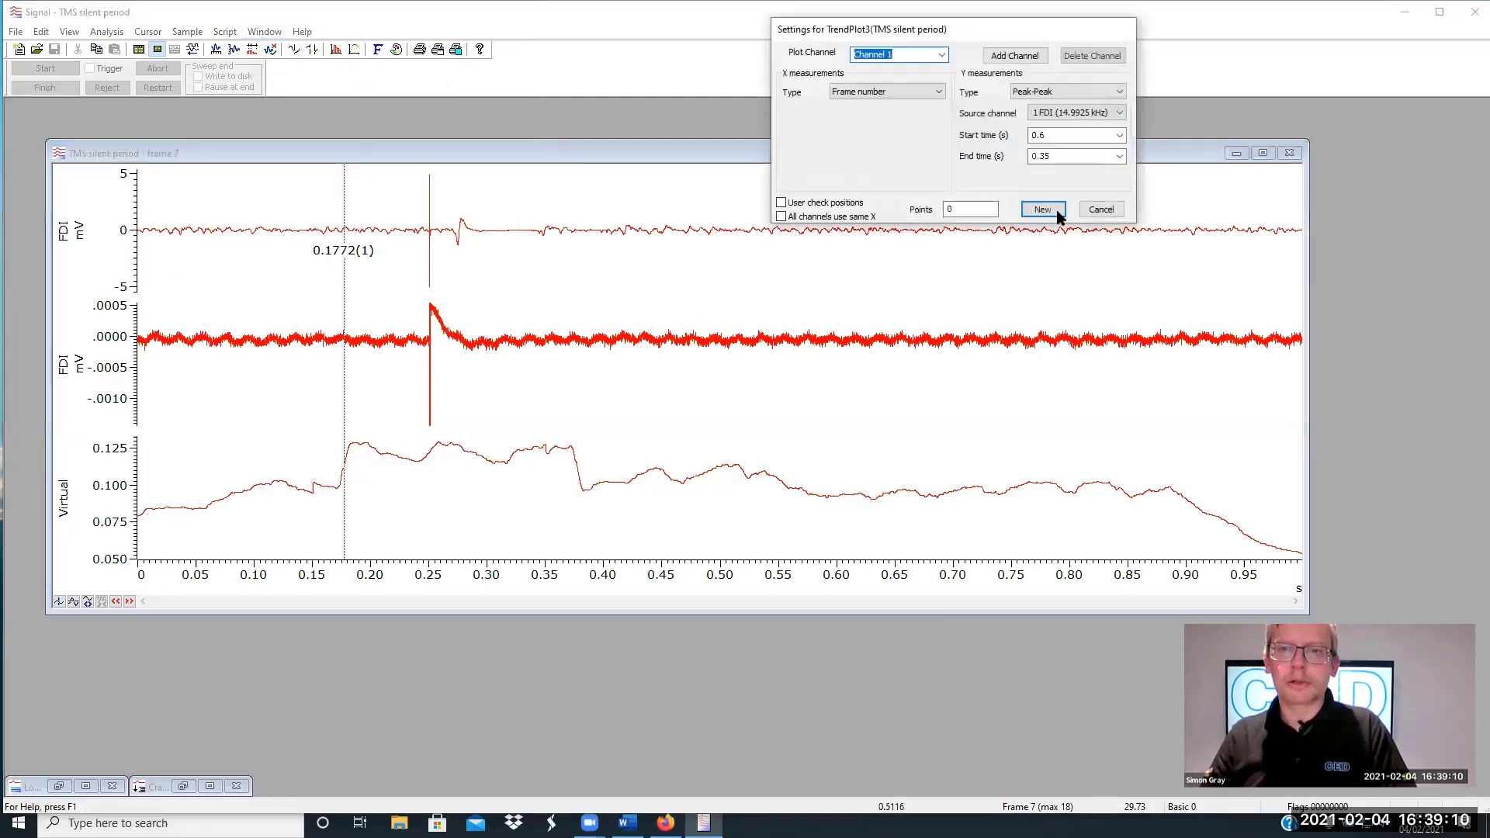
{"action": "left_click", "coordinate": [940, 54]}
{"action": "left_click", "coordinate": [978, 37]}
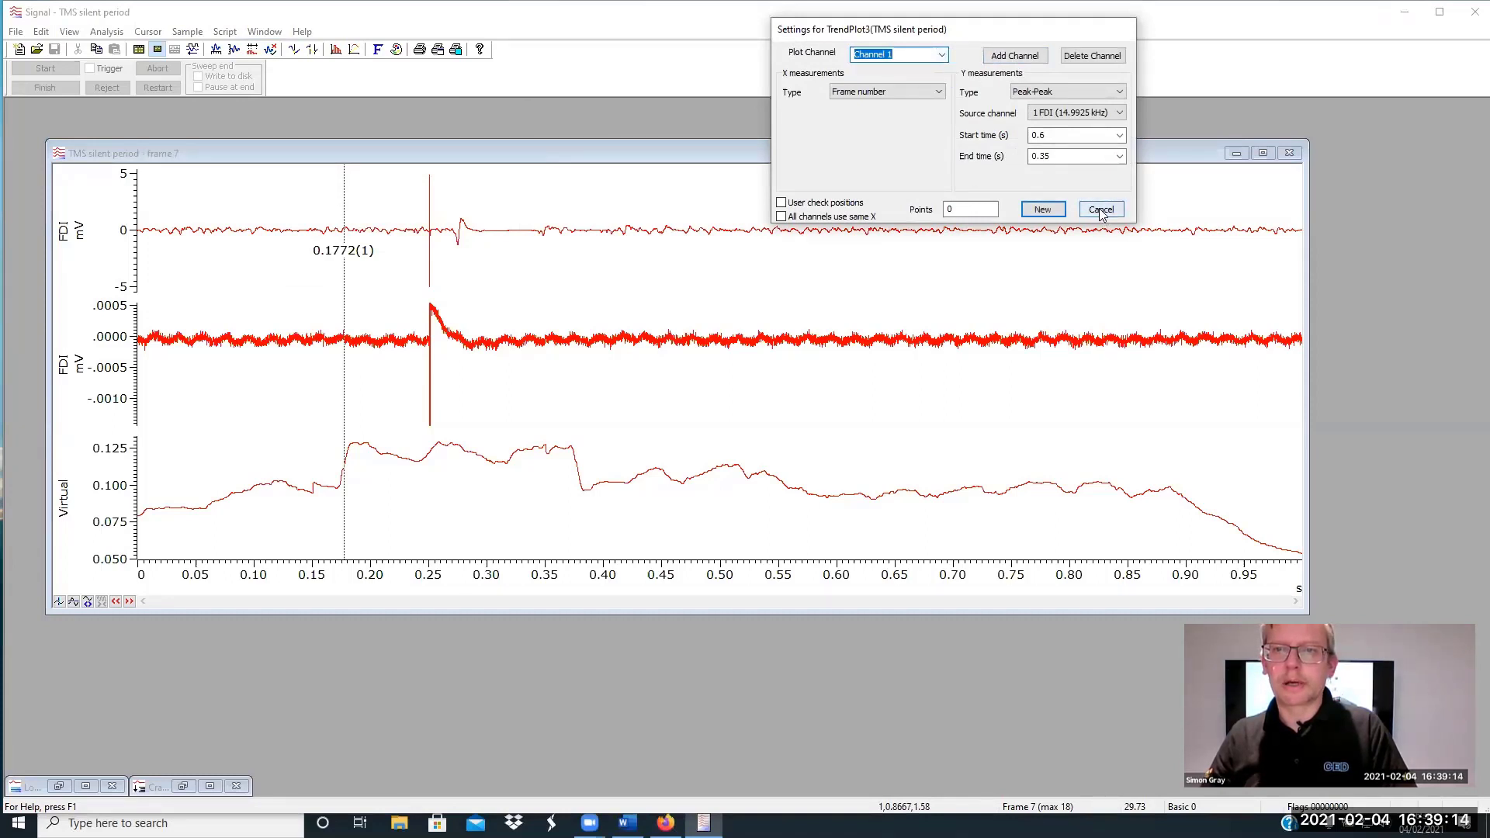
{"action": "left_click", "coordinate": [1041, 210]}
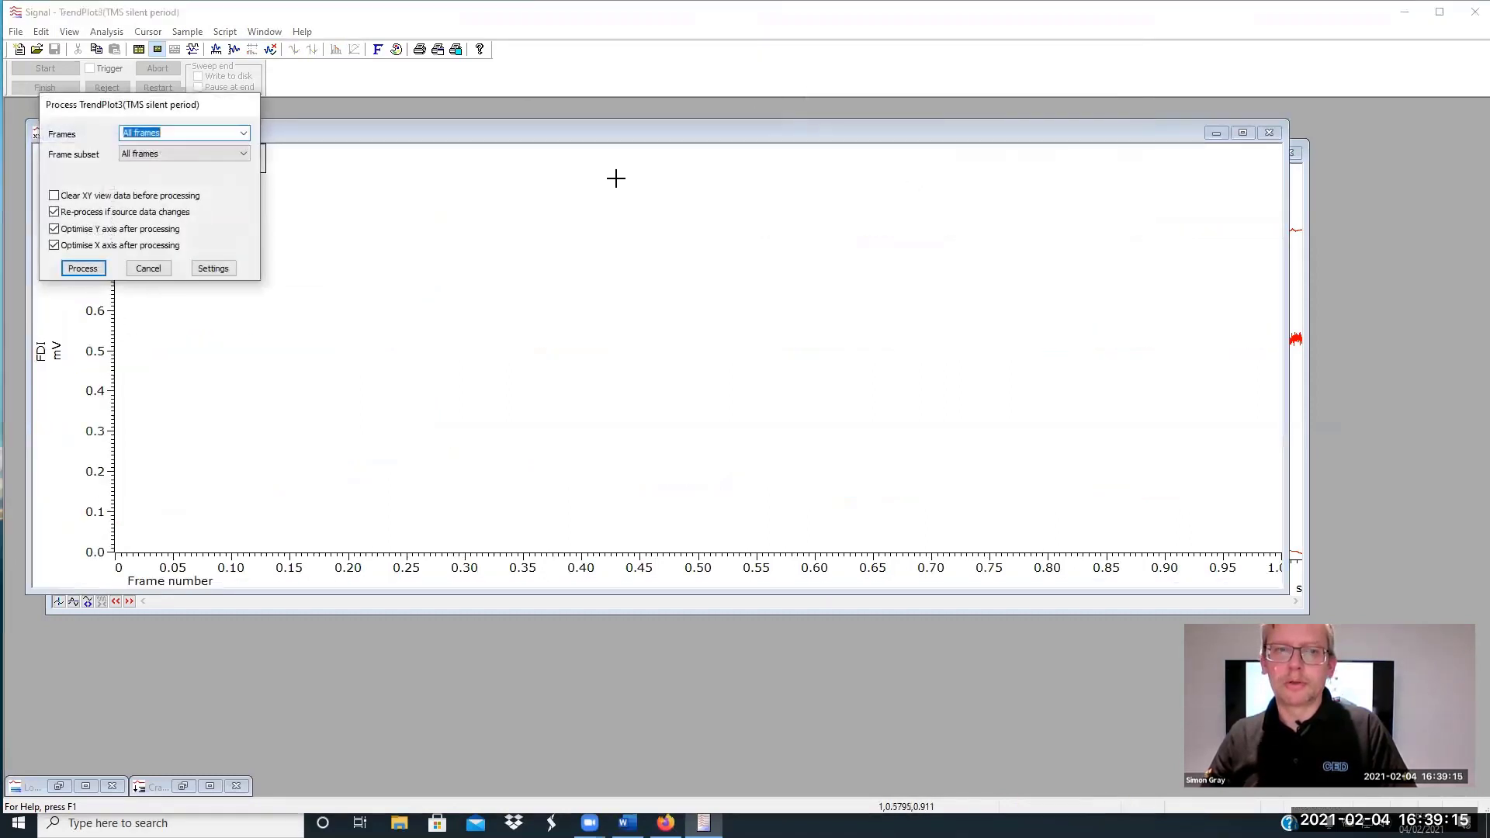
{"action": "left_click", "coordinate": [85, 269]}
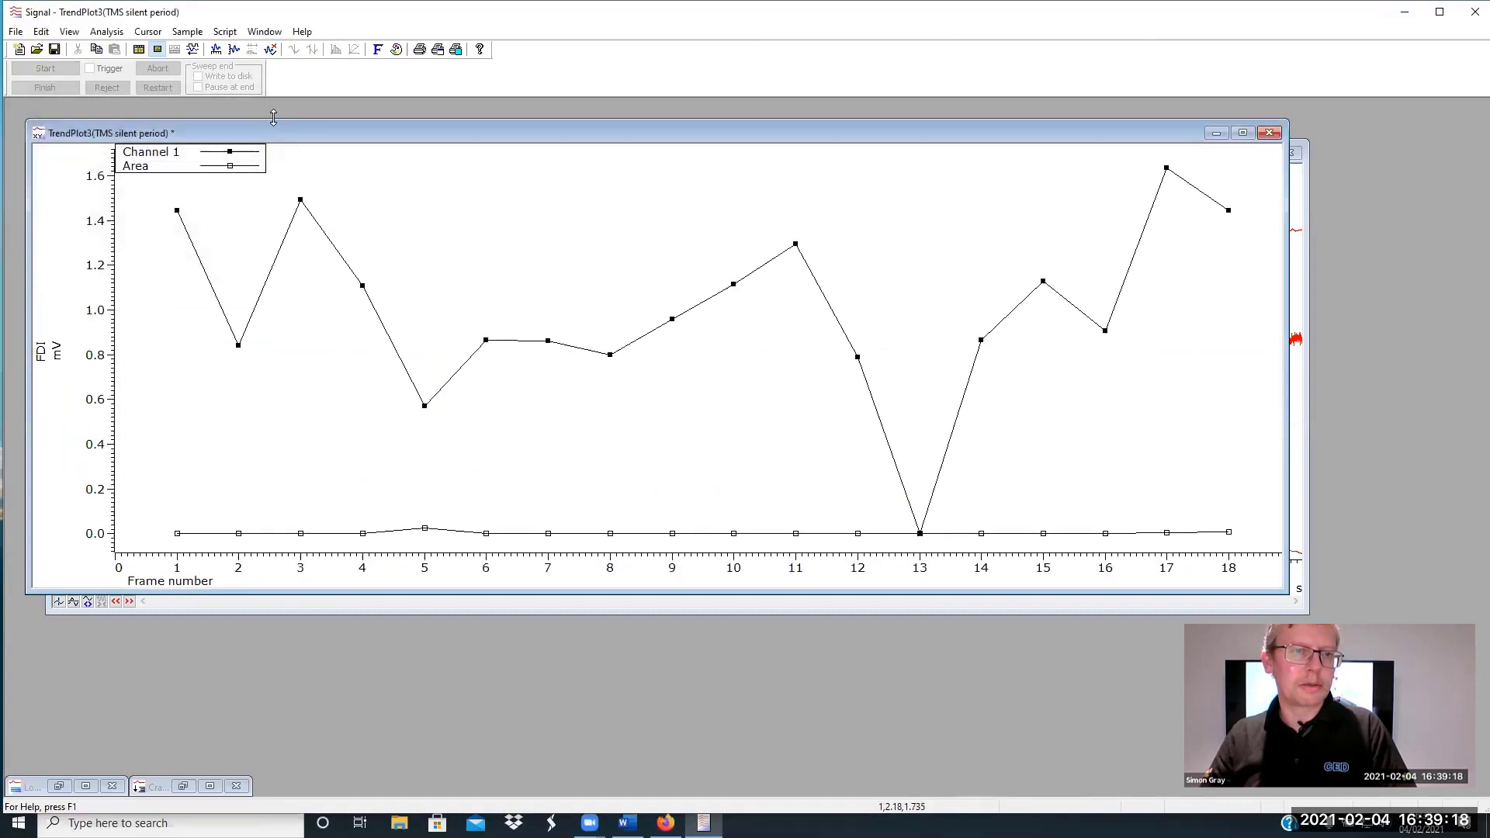
Copy the trend plot data as text and paste it into a new grid document from cell A0
{"action": "left_click", "coordinate": [41, 32]}
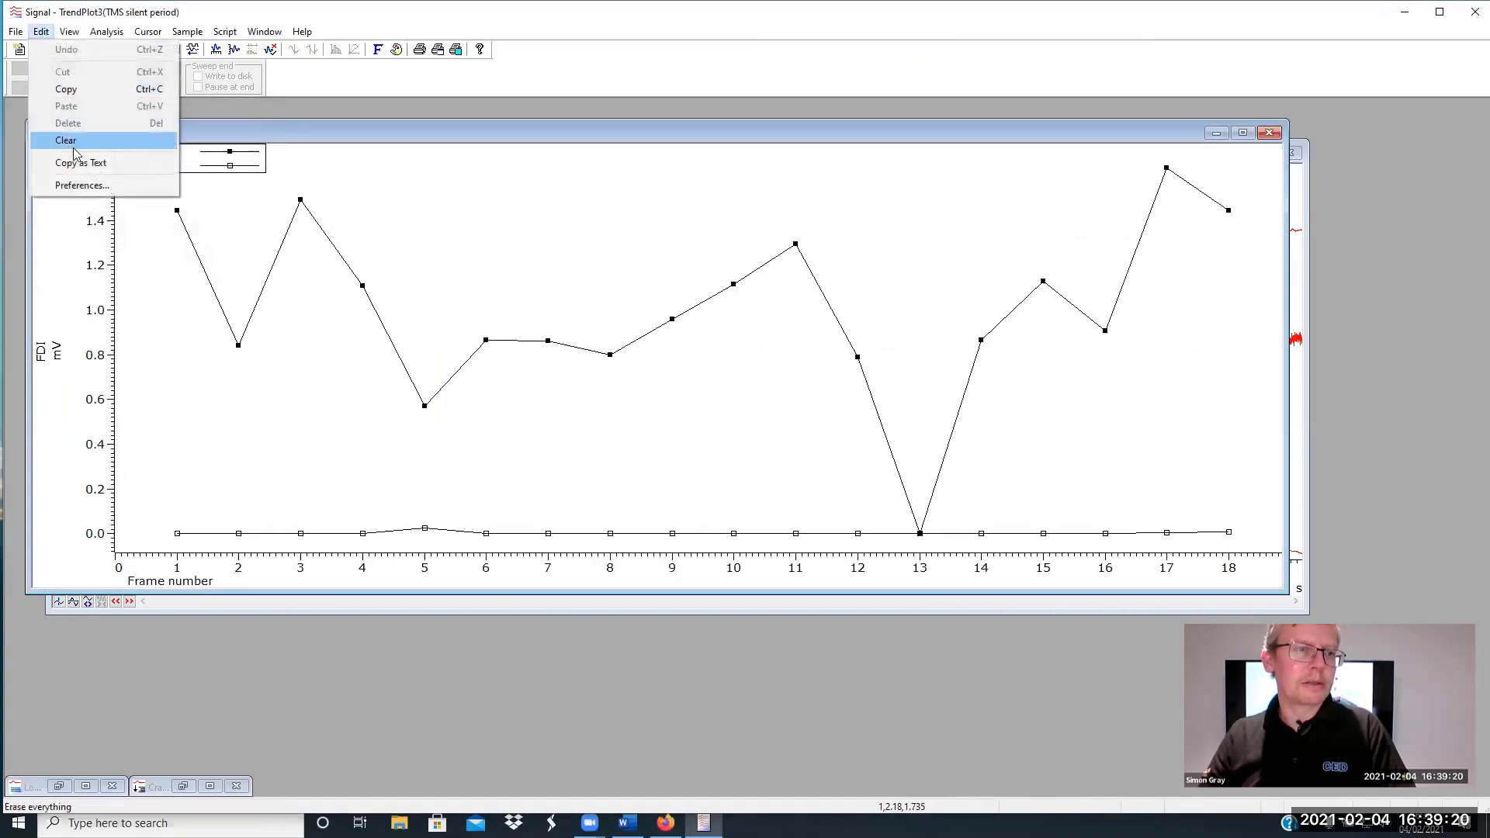
{"action": "left_click", "coordinate": [87, 163]}
{"action": "left_click", "coordinate": [15, 32]}
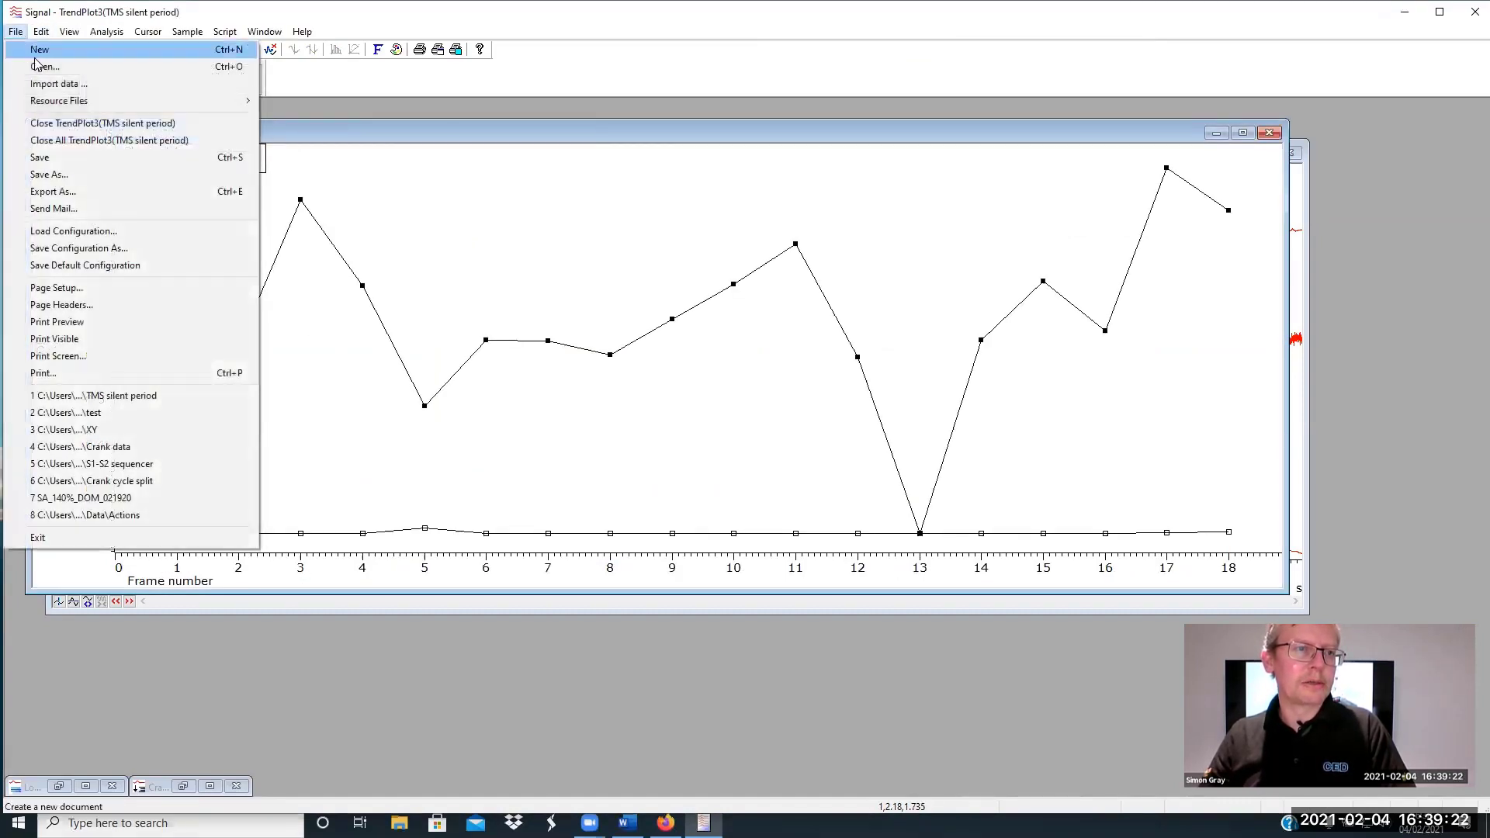
{"action": "left_click", "coordinate": [46, 55]}
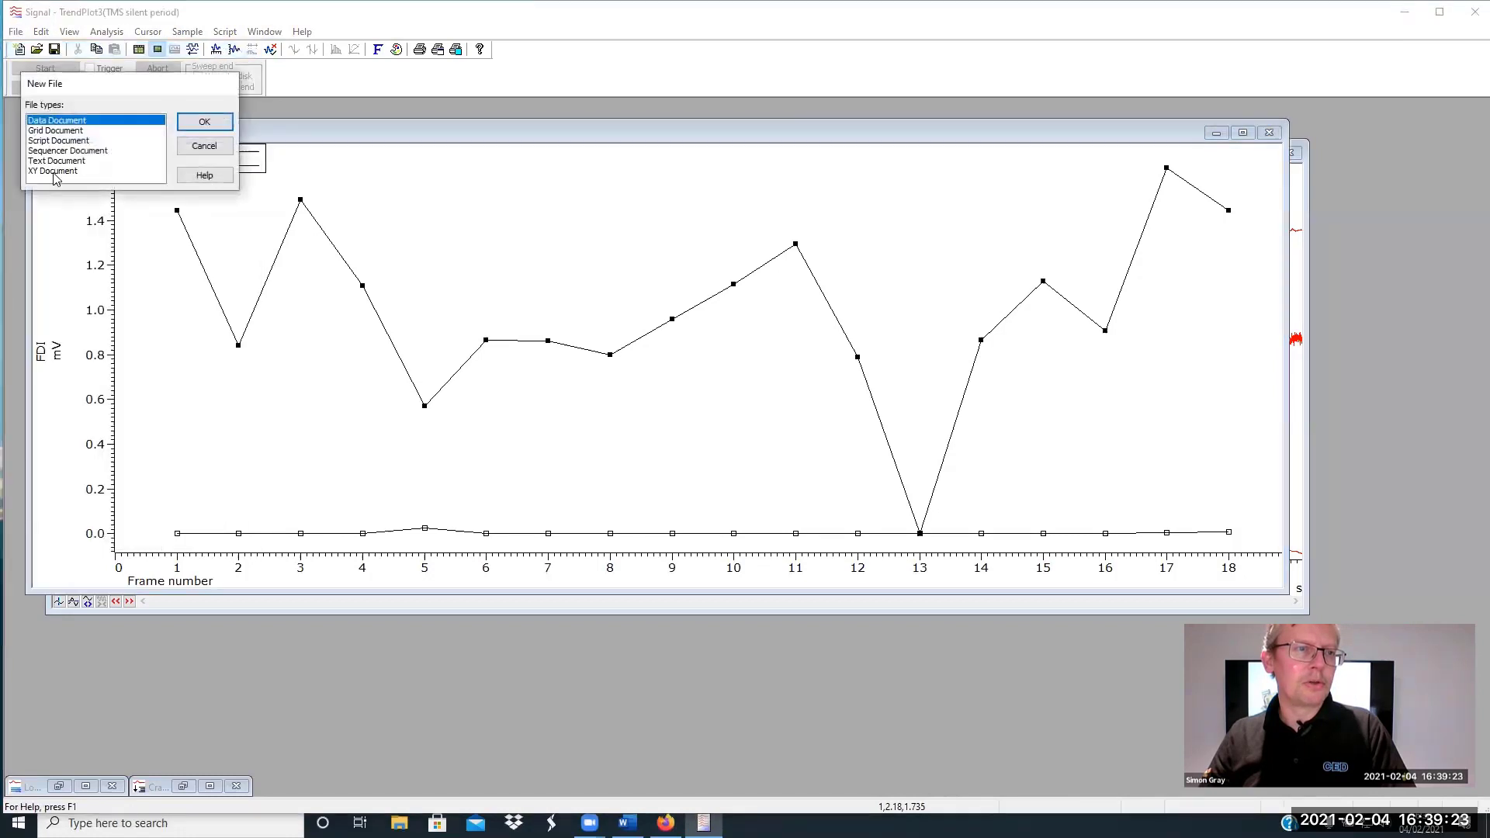
{"action": "double_click", "coordinate": [49, 128]}
{"action": "left_click", "coordinate": [111, 184]}
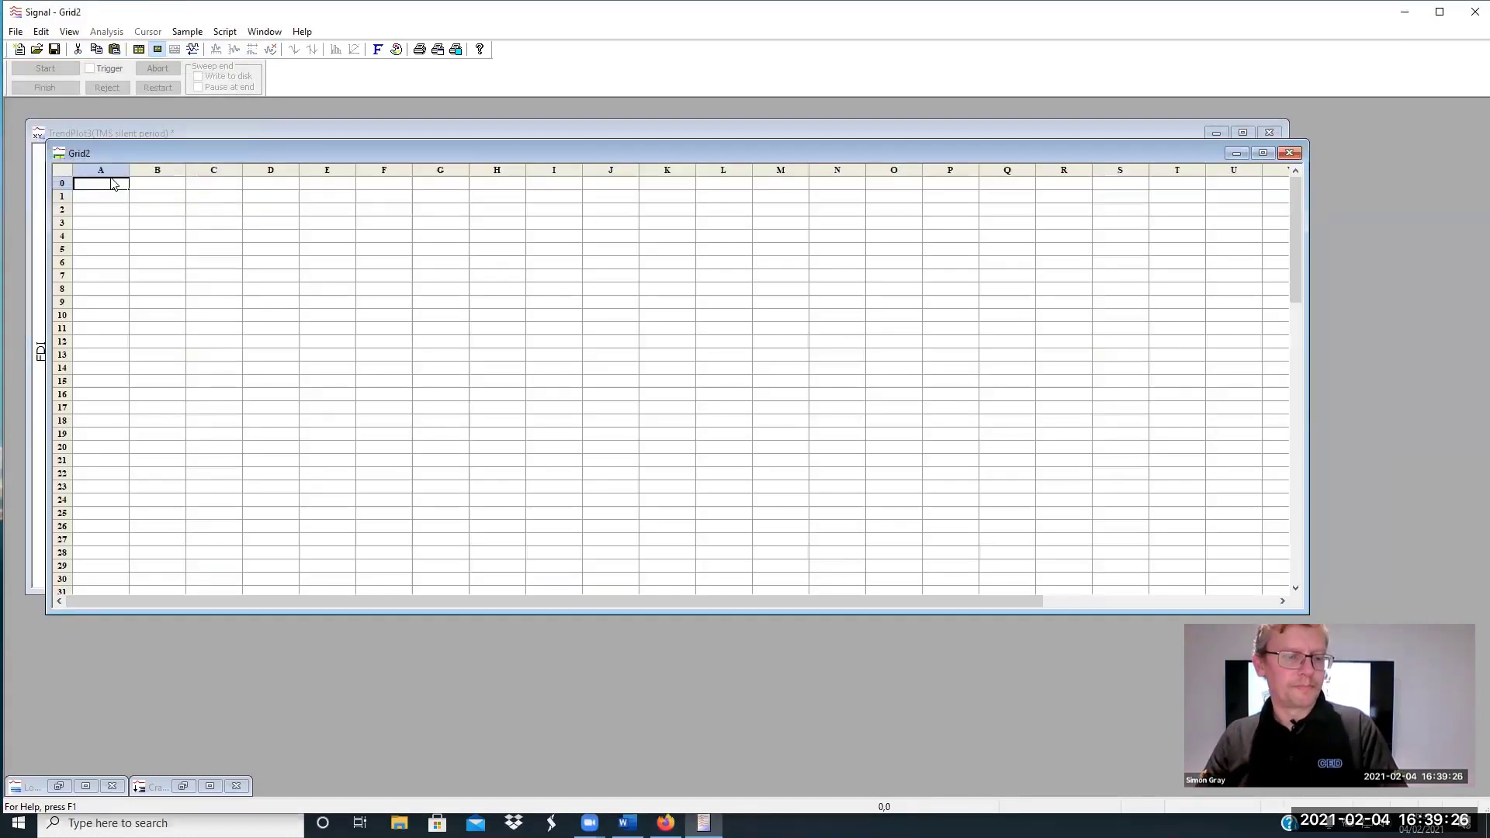
{"action": "key", "text": "ctrl+v"}
Widen columns B, C and D of the grid to fit their headings and values
{"action": "left_click", "coordinate": [378, 251]}
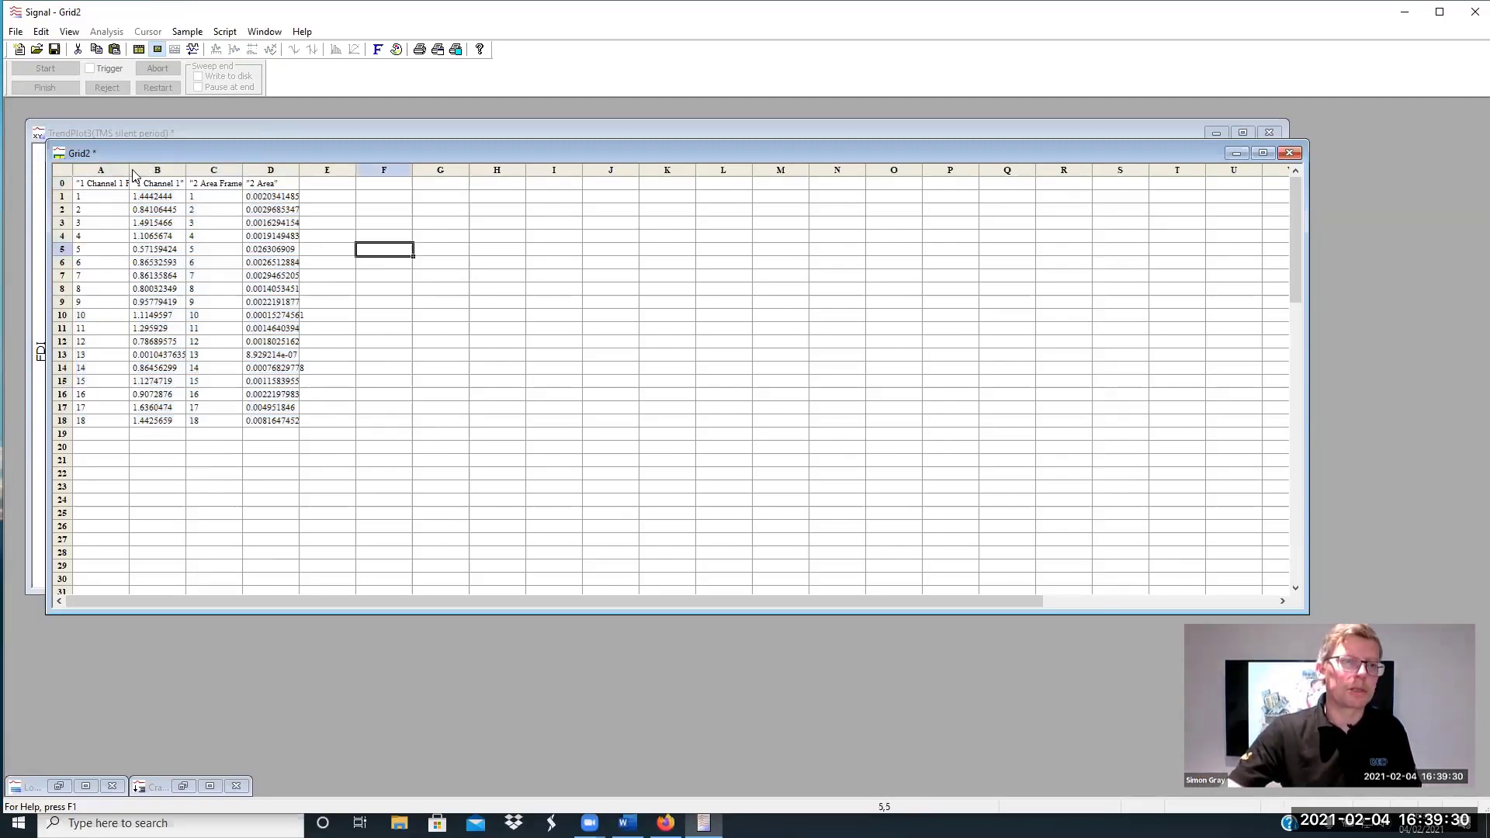
{"action": "left_click_drag", "start_coordinate": [186, 169], "coordinate": [279, 169]}
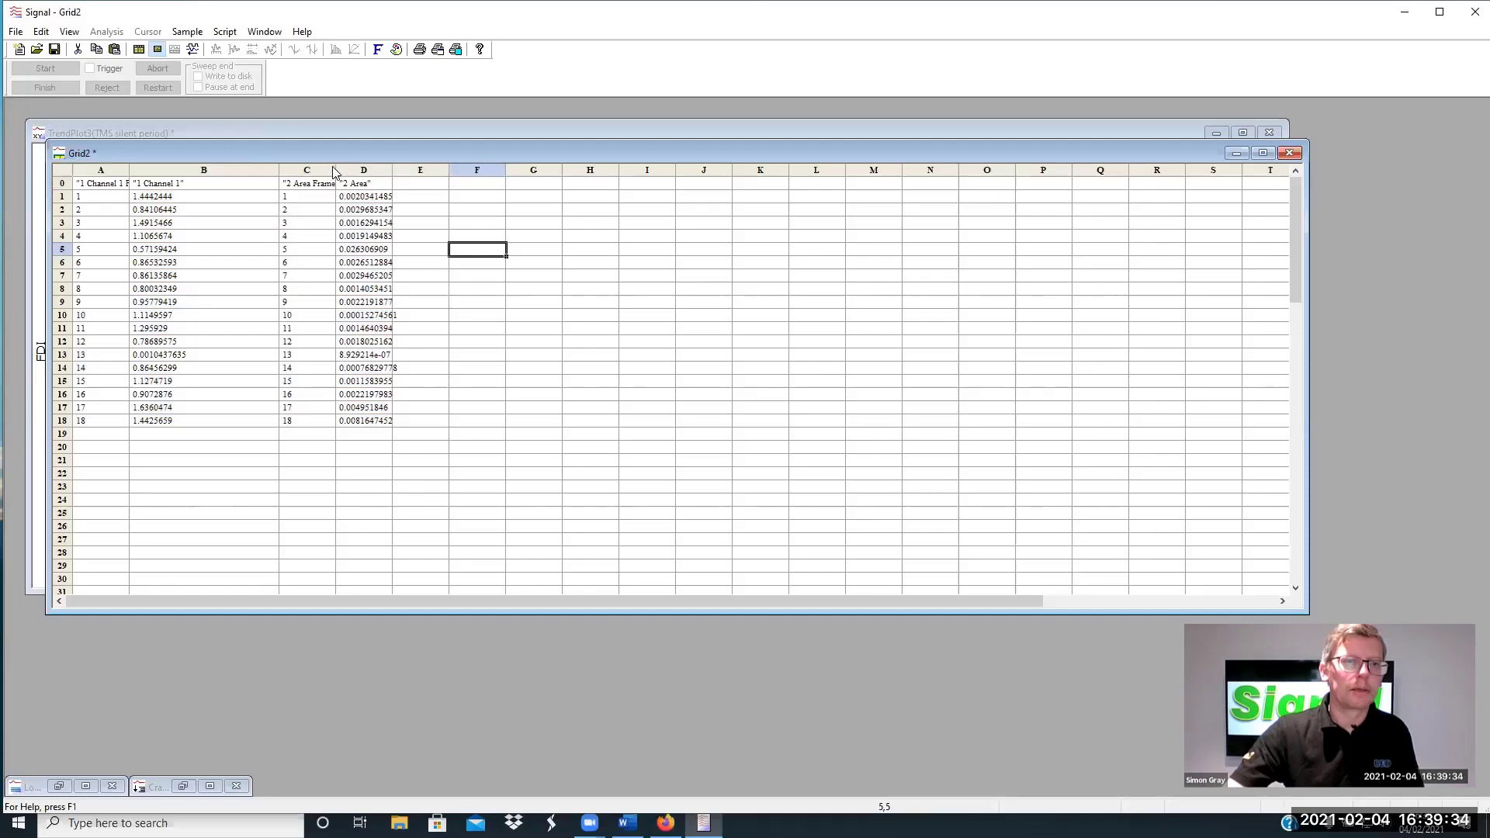
{"action": "left_click_drag", "start_coordinate": [337, 166], "coordinate": [482, 166]}
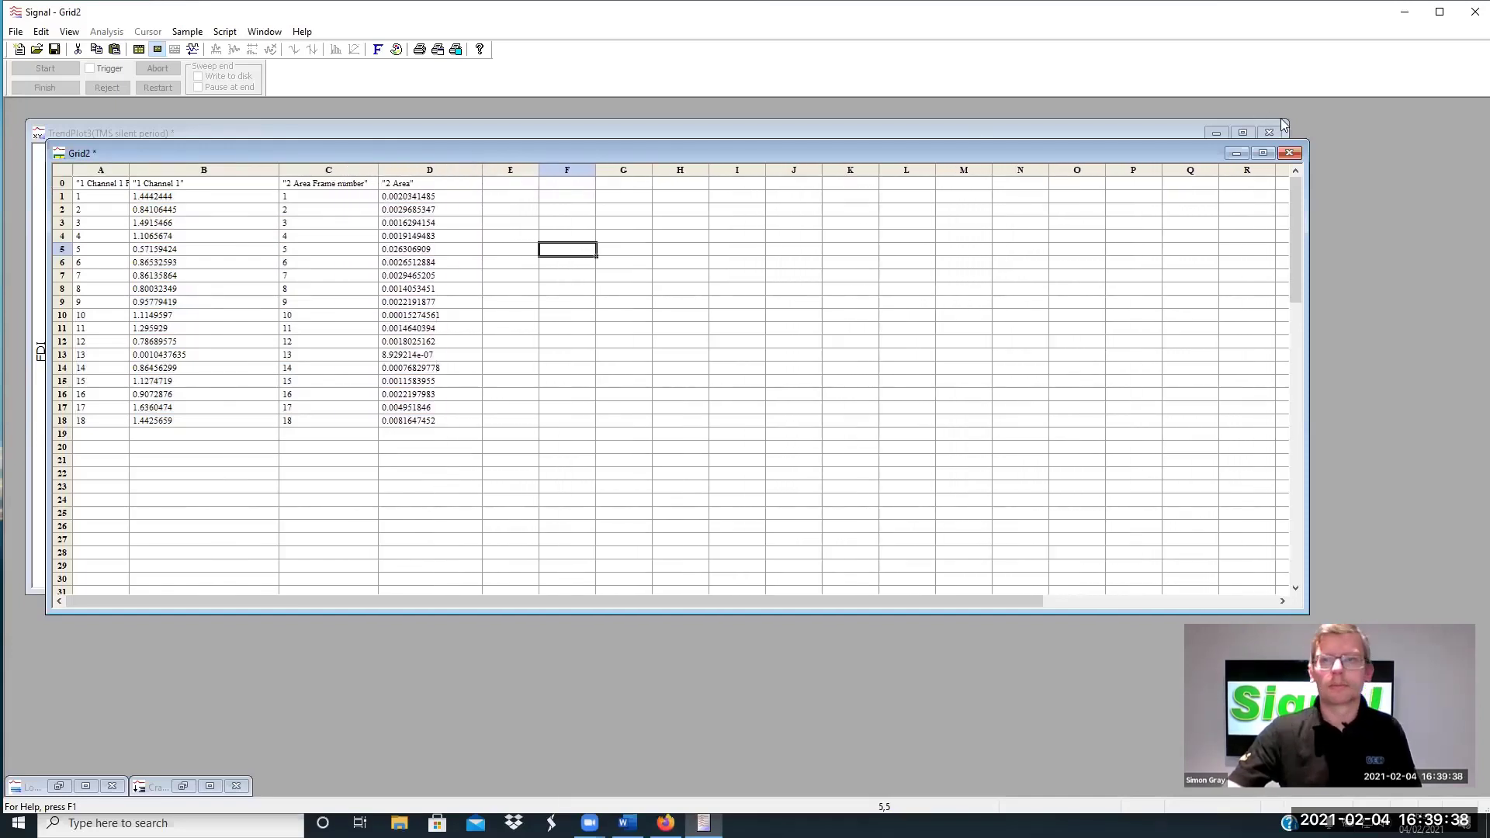
Close the grid document and the trend plot of the TMS silent period file without saving either
{"action": "left_click", "coordinate": [1289, 154]}
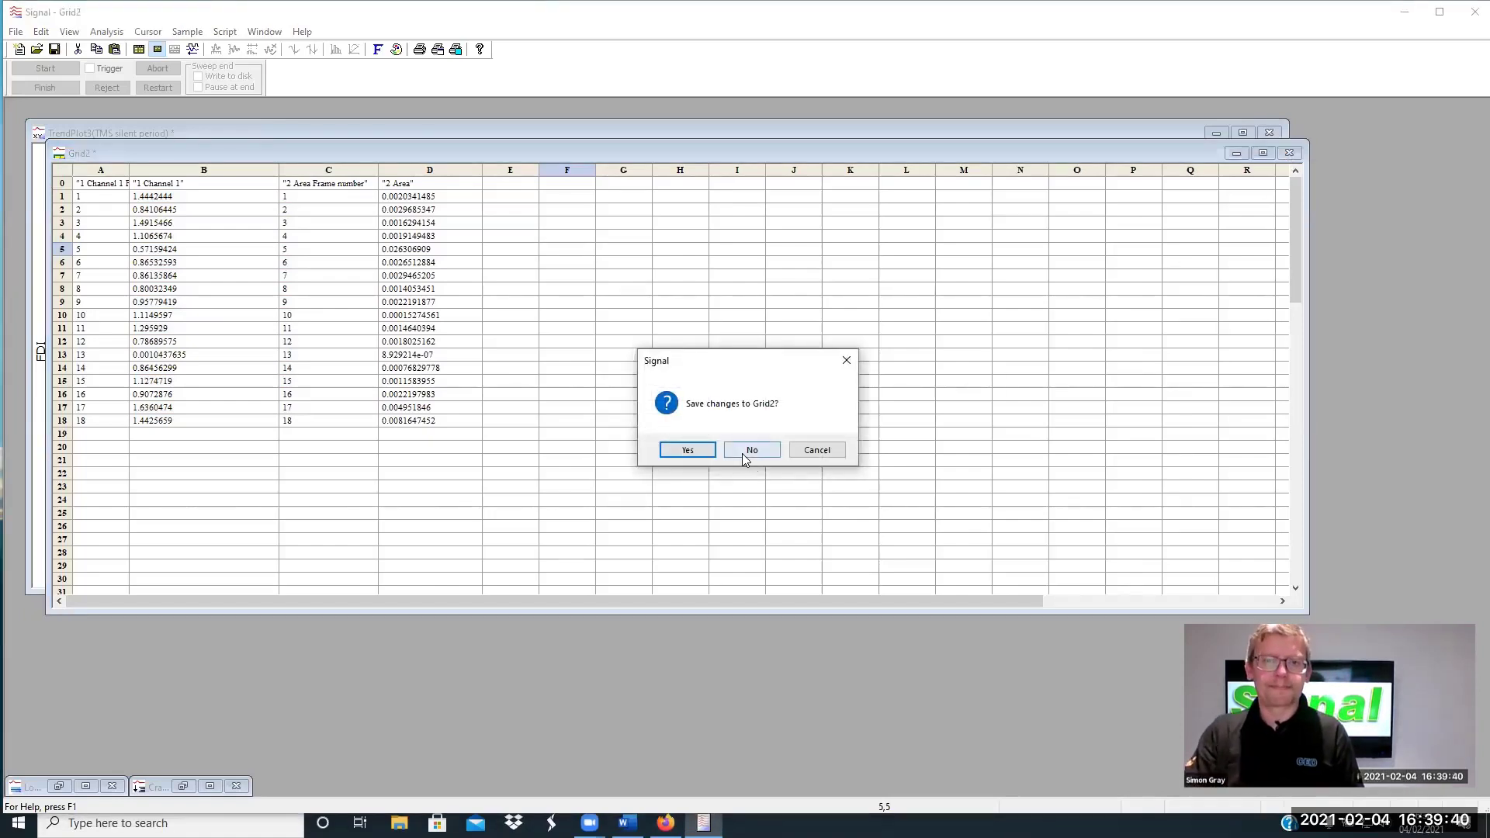
{"action": "left_click", "coordinate": [750, 447]}
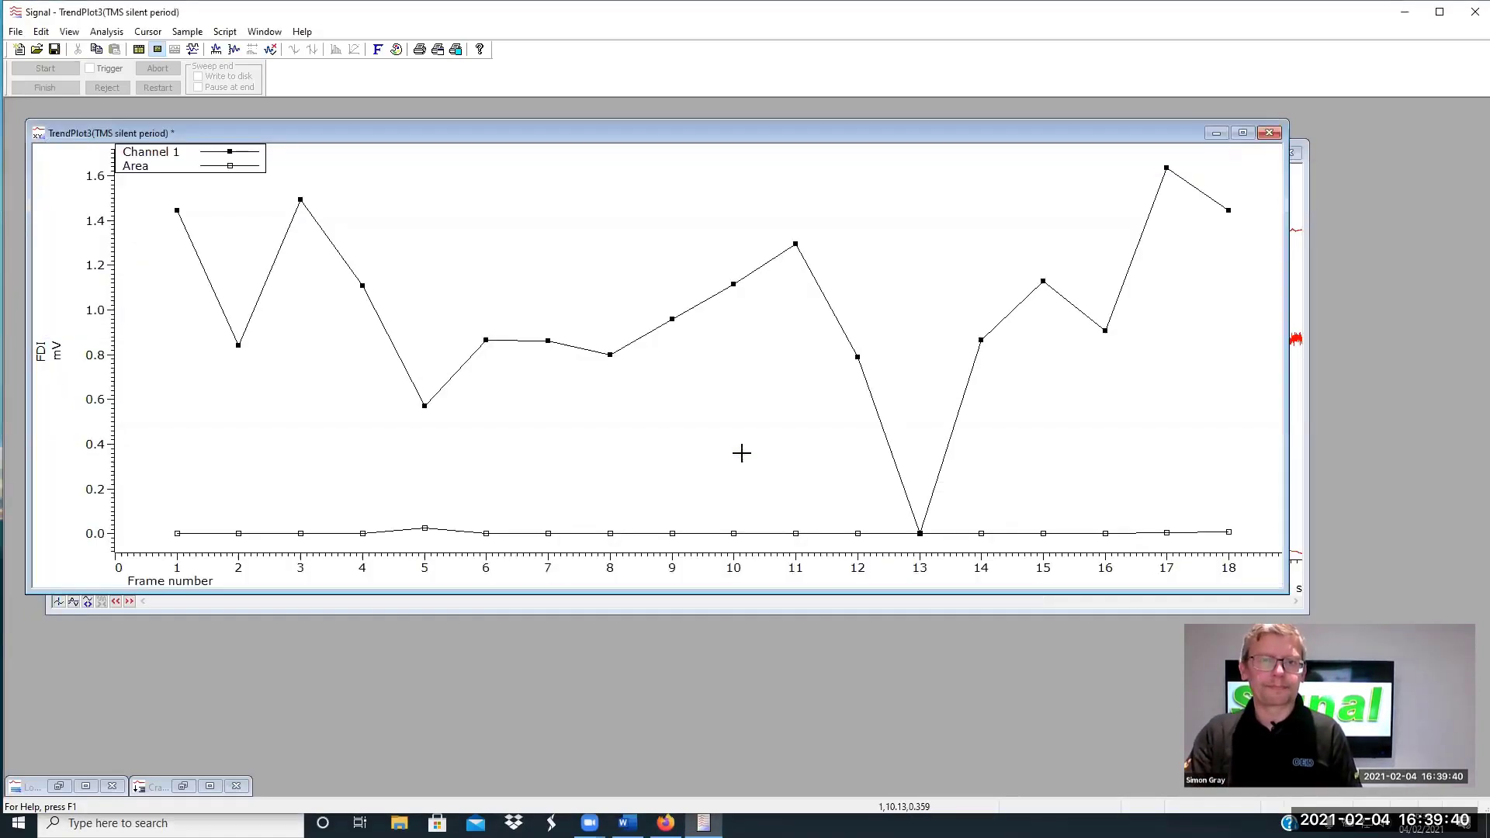
{"action": "left_click", "coordinate": [1271, 134]}
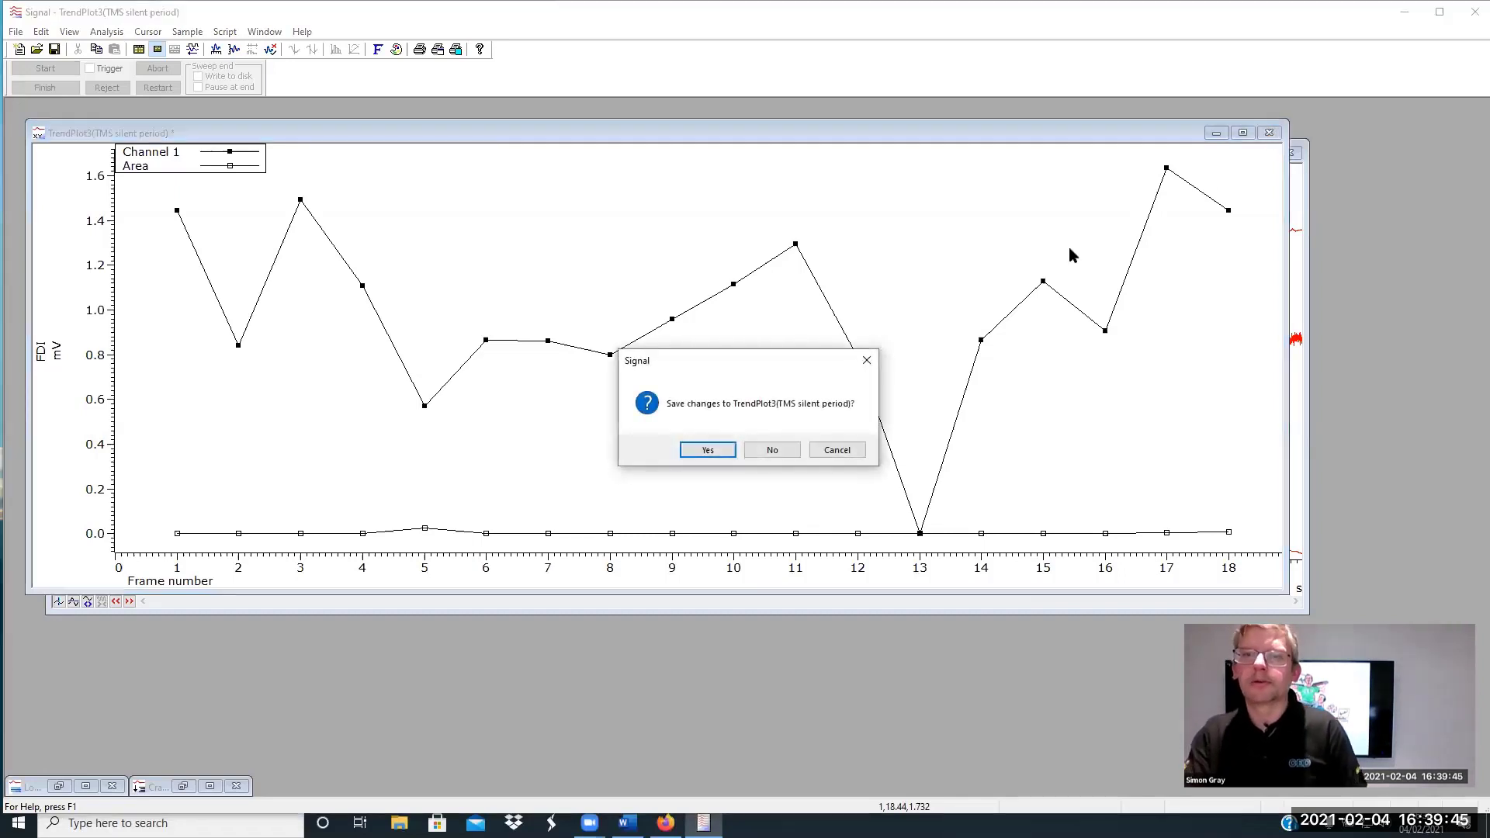
{"action": "left_click", "coordinate": [783, 449]}
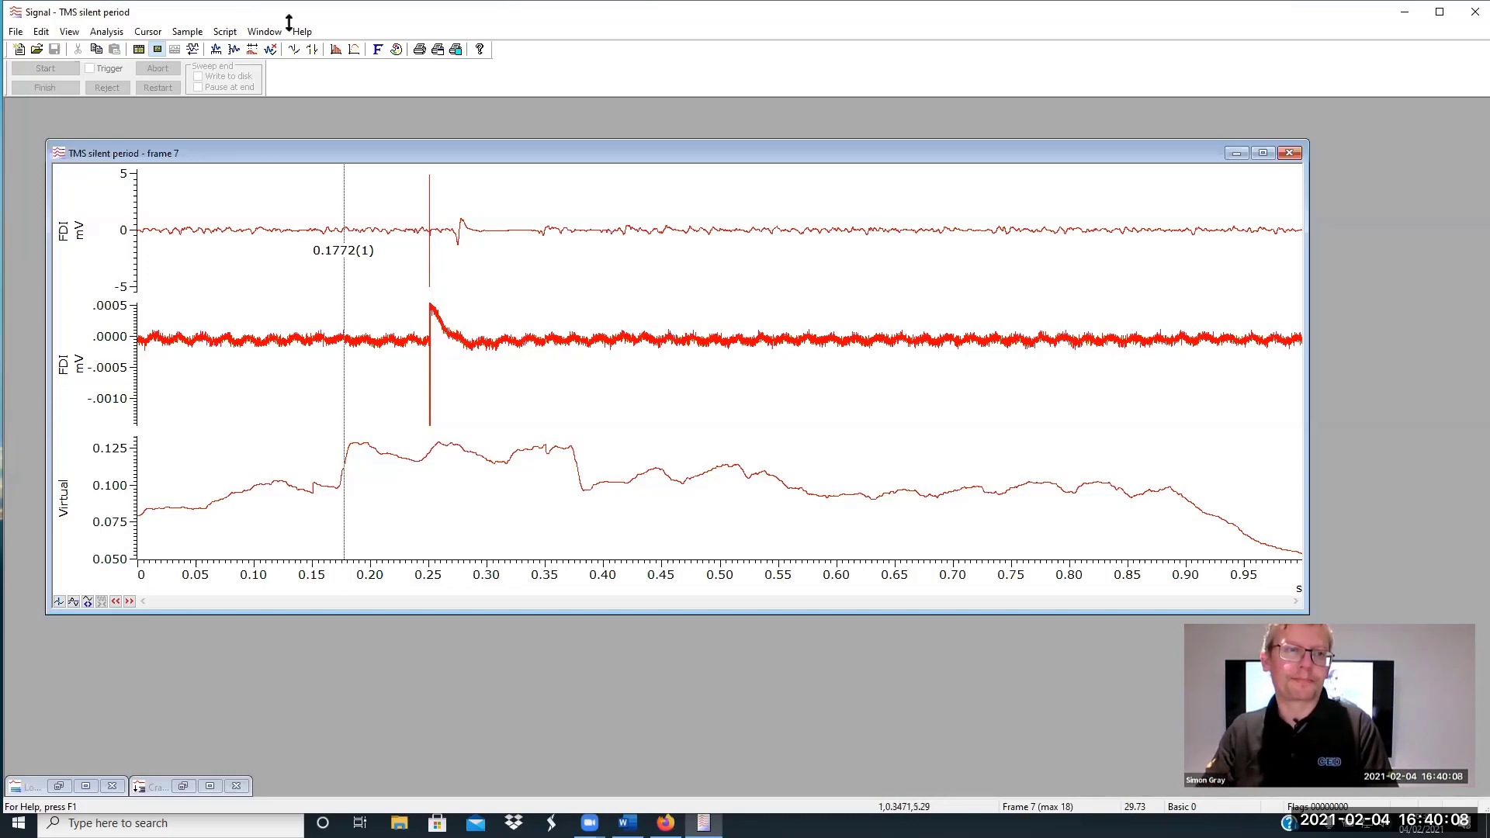
{"action": "left_click", "coordinate": [14, 33]}
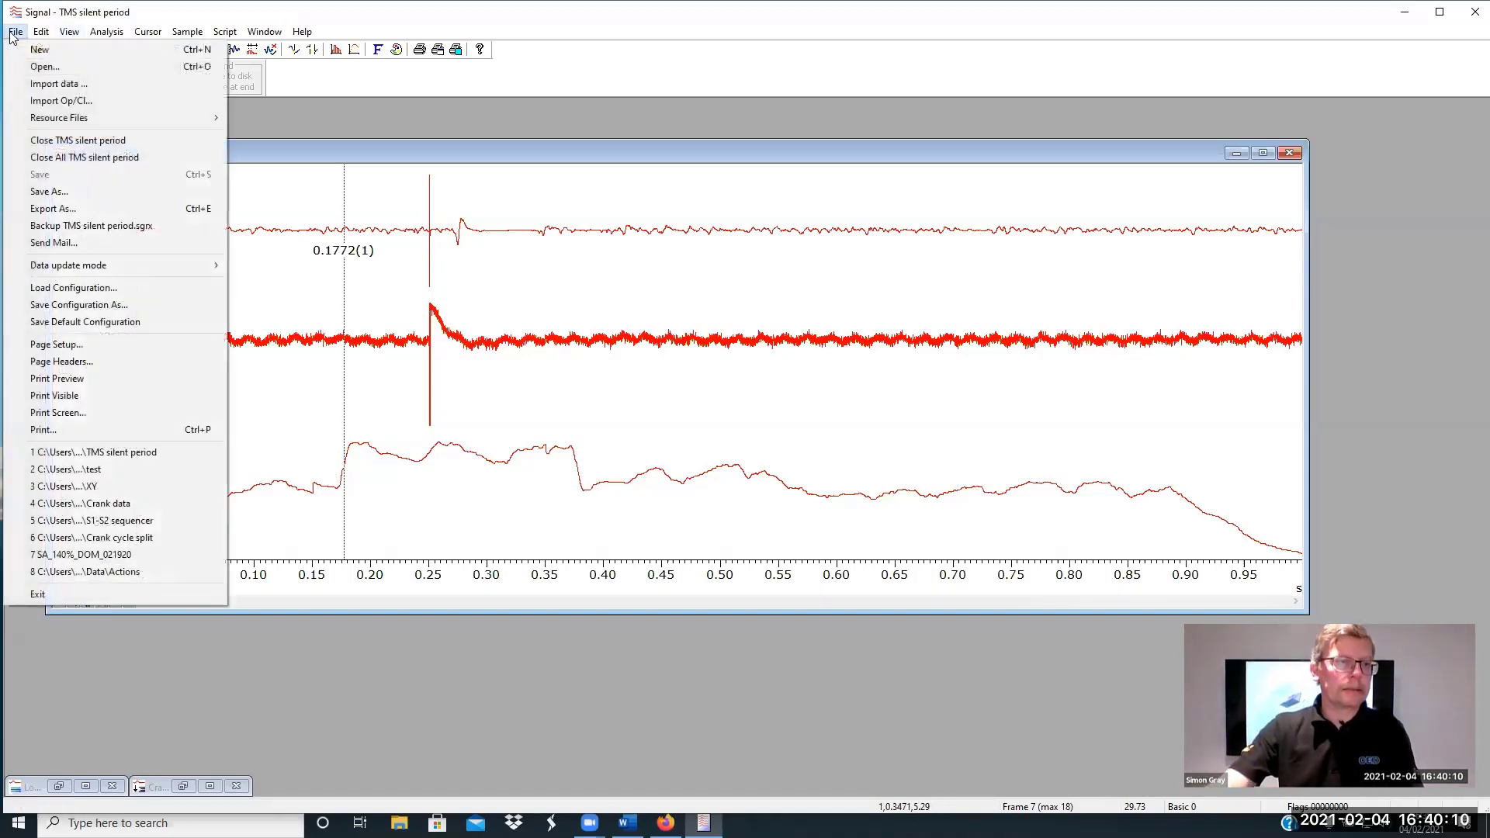
{"action": "mouse_move", "coordinate": [106, 31]}
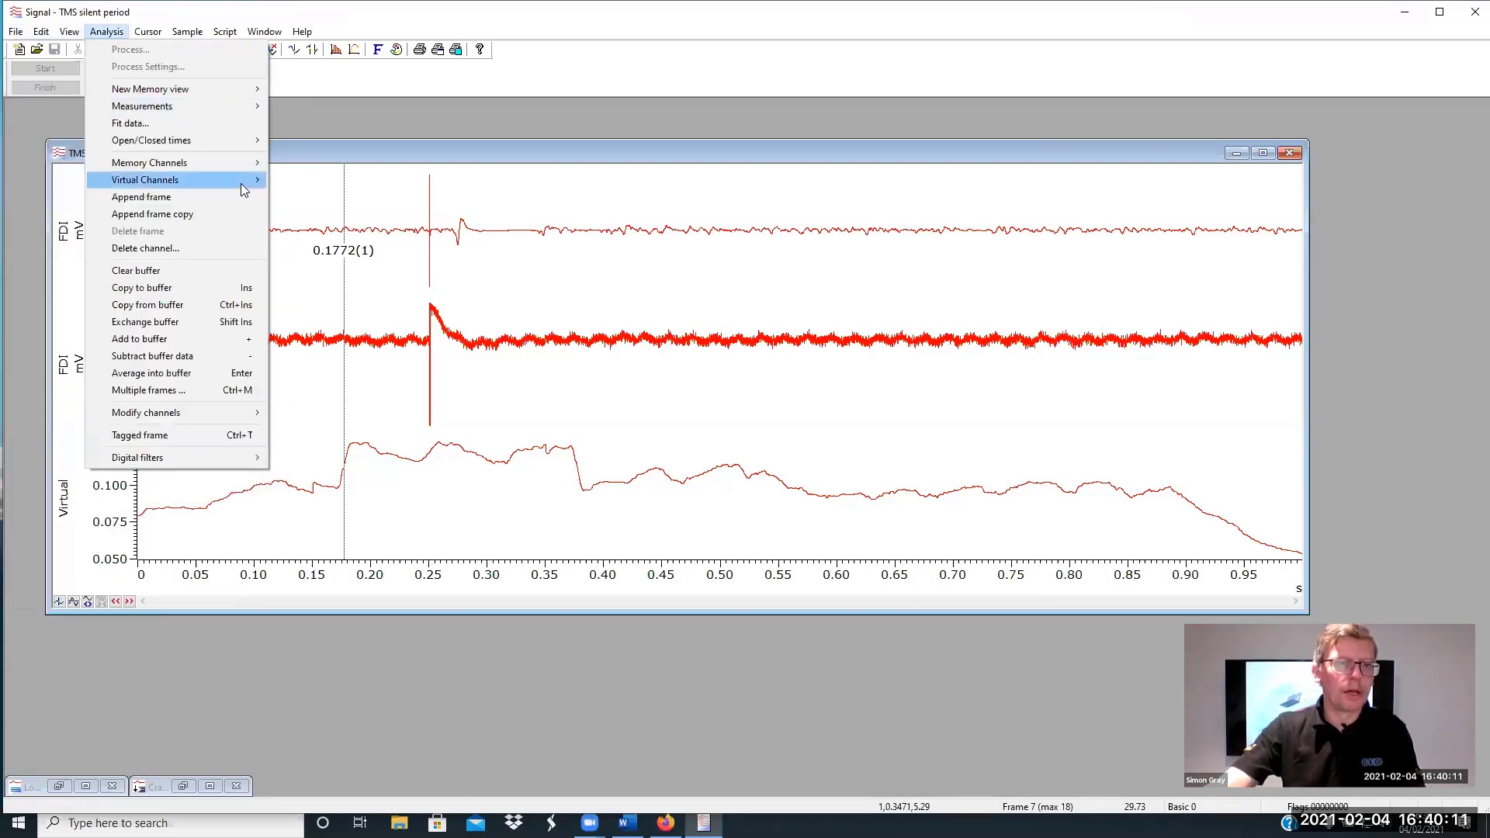
{"action": "left_click", "coordinate": [316, 160]}
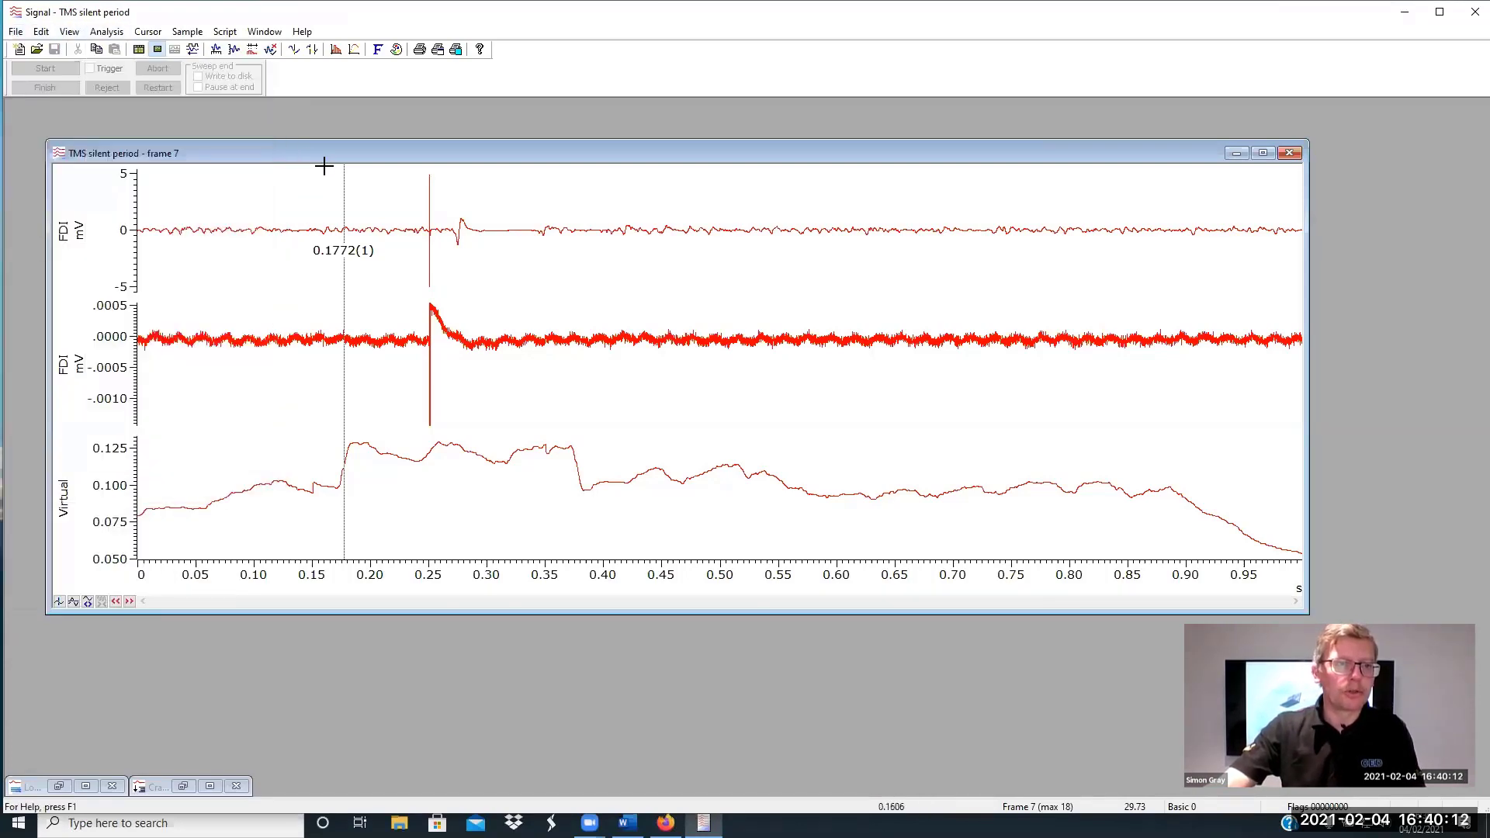
Create a new info window for the TMS silent period file, move it clear of the cursor label and enlarge it
{"action": "left_click", "coordinate": [68, 33]}
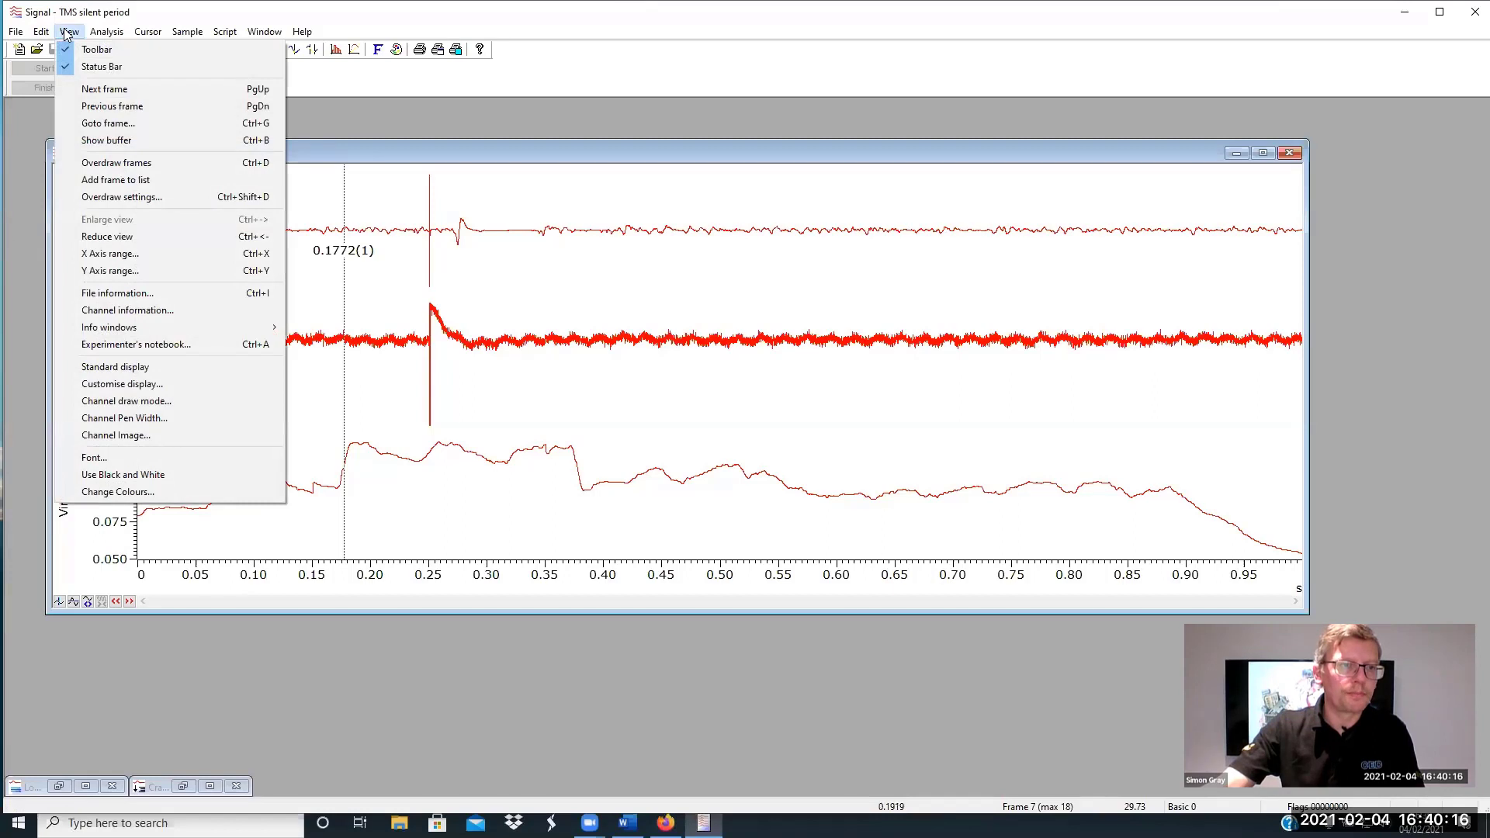
{"action": "mouse_move", "coordinate": [150, 333]}
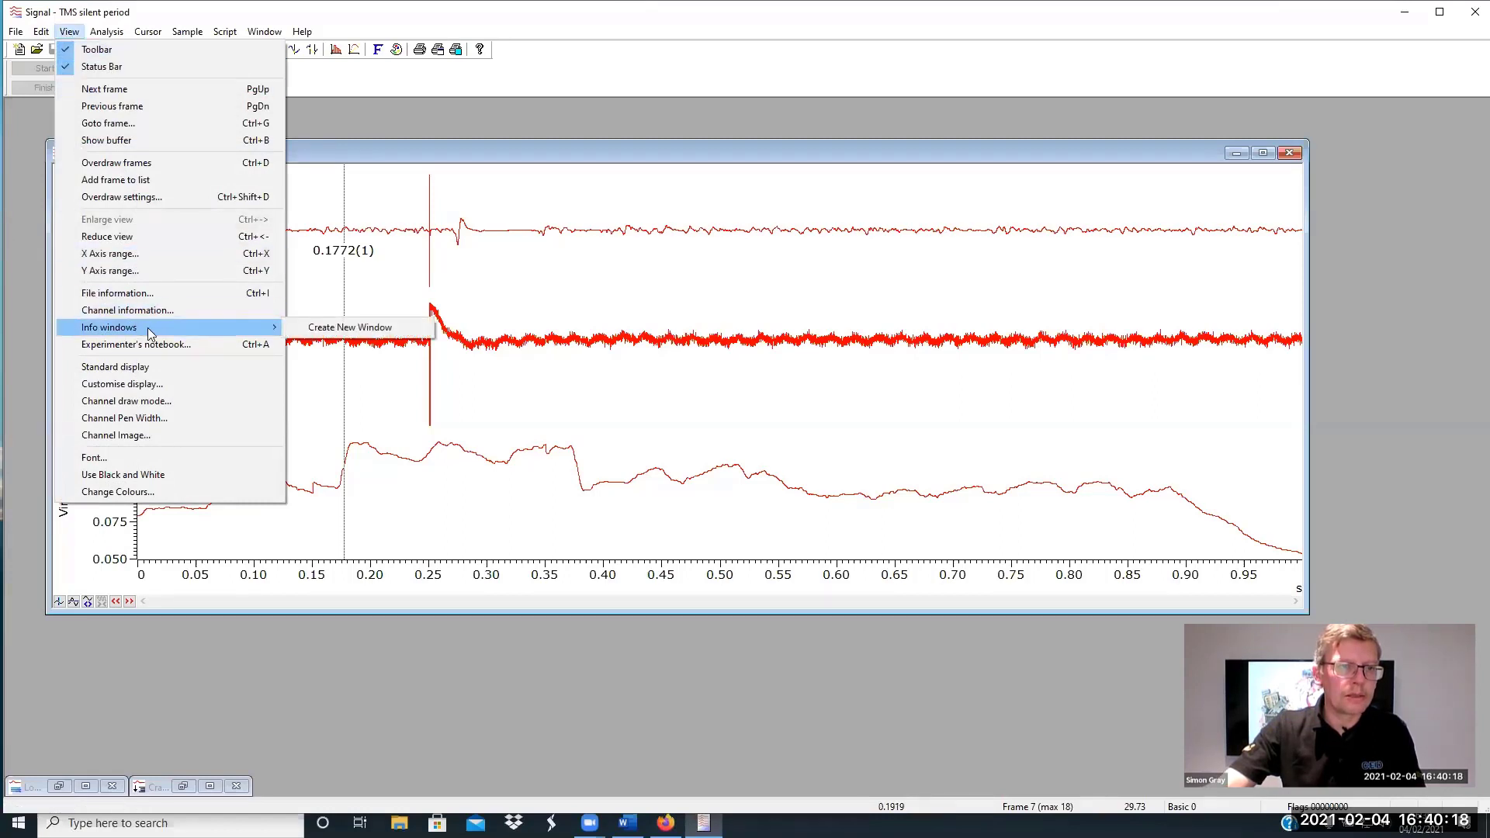
{"action": "left_click", "coordinate": [326, 329]}
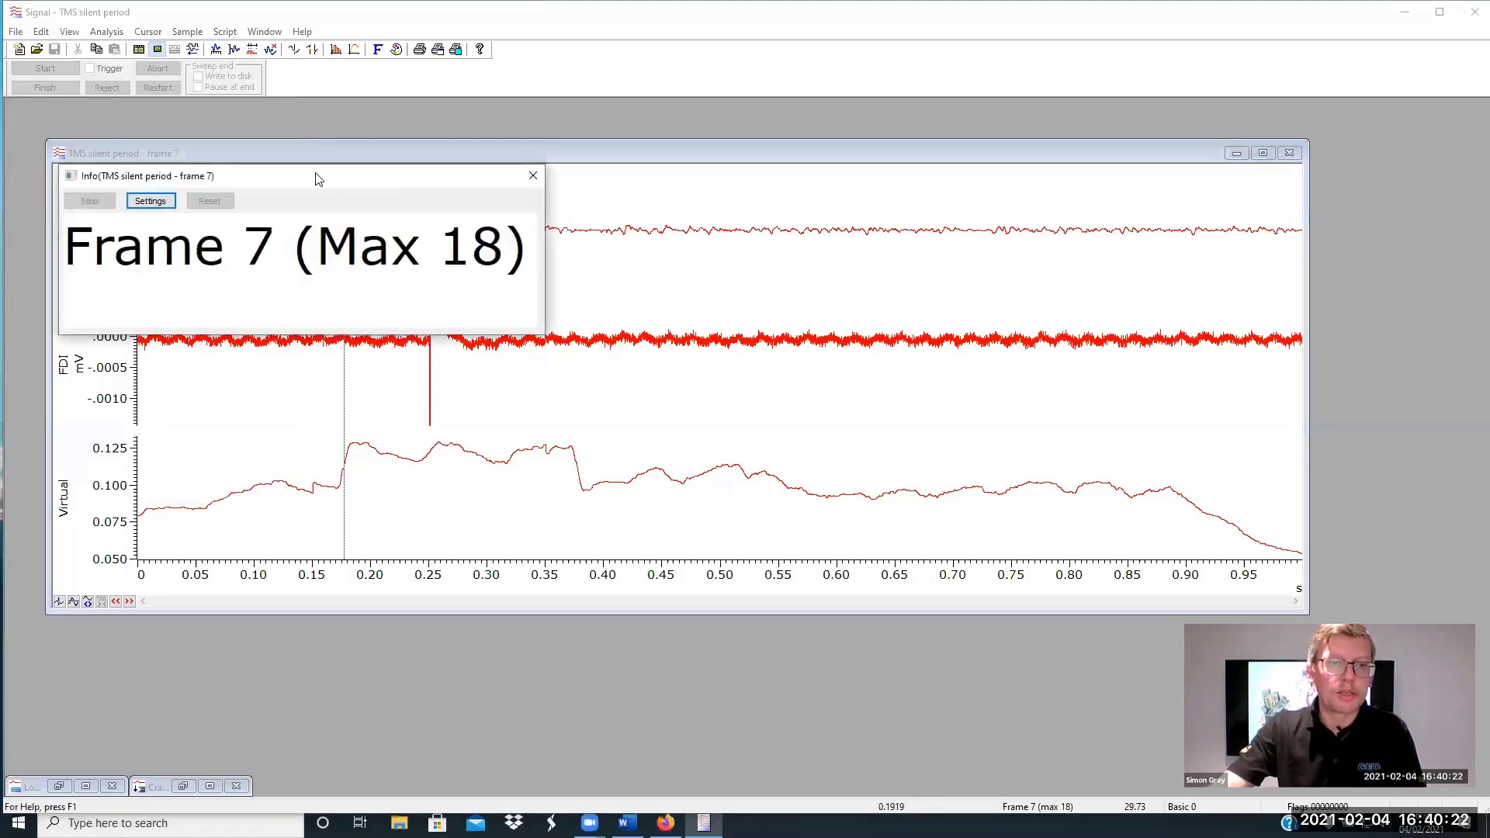
{"action": "left_click_drag", "start_coordinate": [317, 175], "coordinate": [953, 55]}
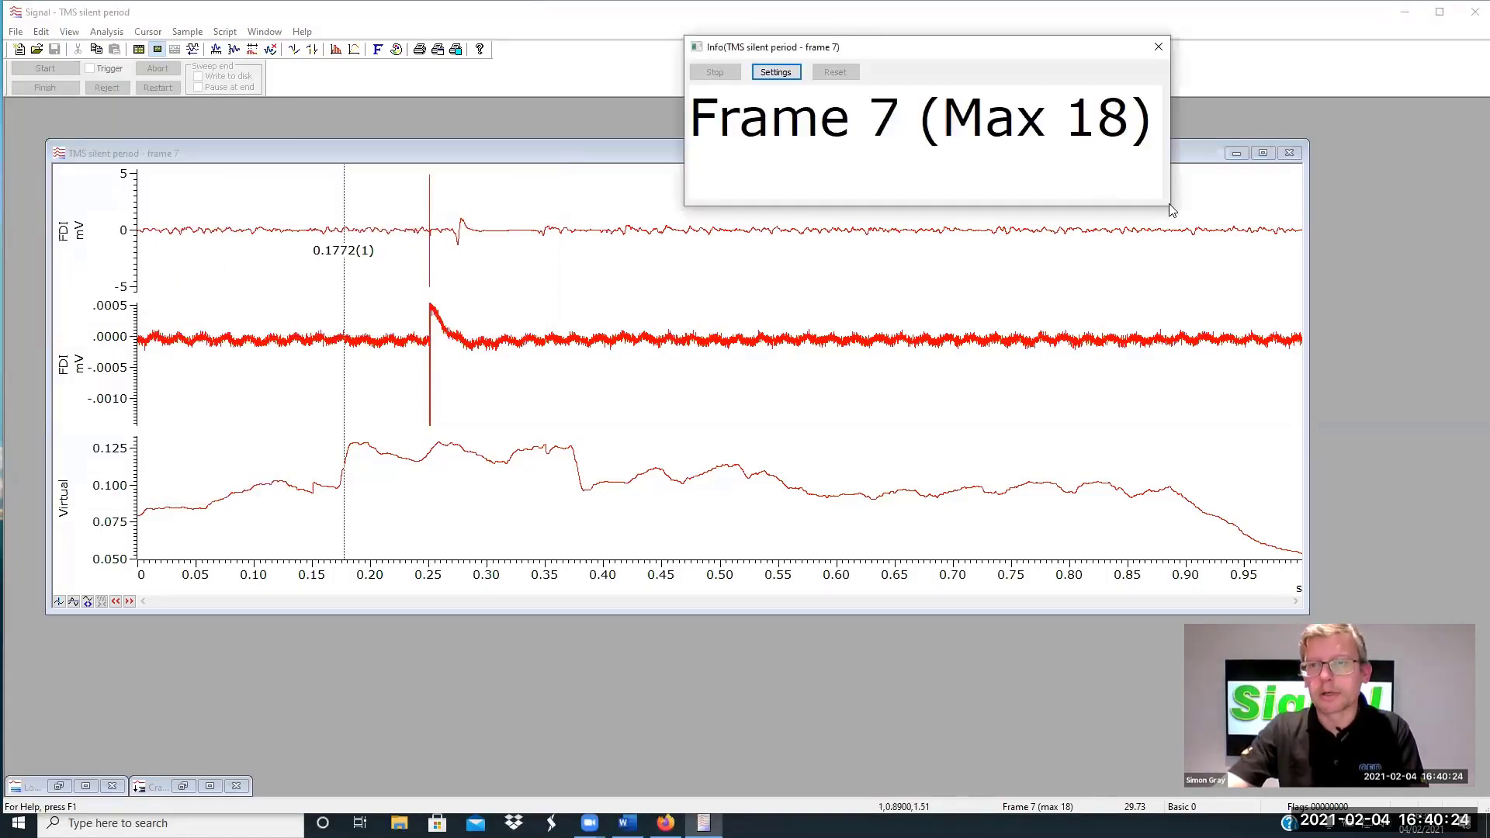
{"action": "left_click_drag", "start_coordinate": [1168, 204], "coordinate": [1339, 444]}
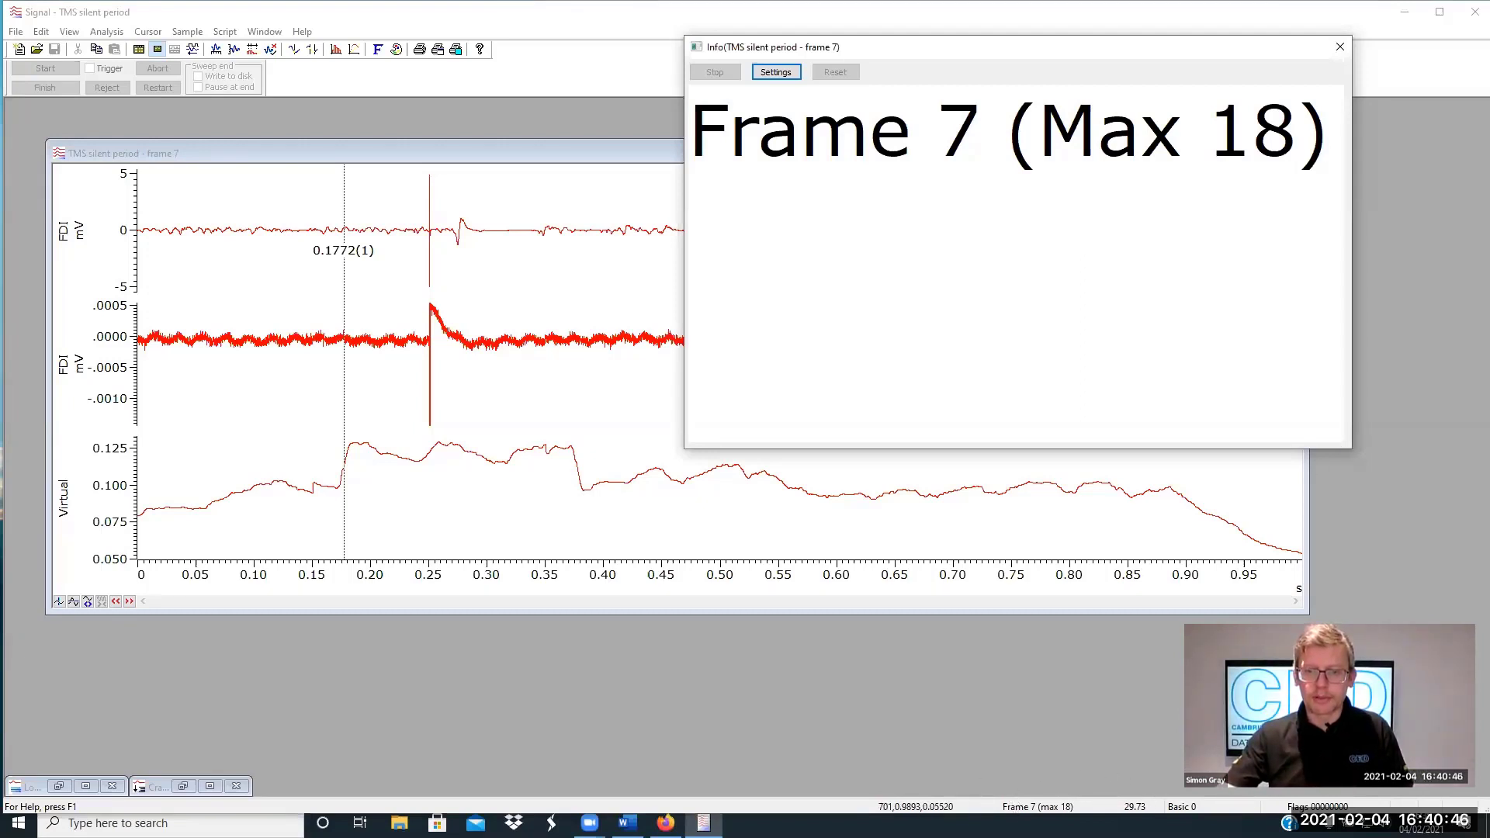
Open the info window's text settings and bring up the list of insertable codes for the displayed text
{"action": "left_click", "coordinate": [618, 155]}
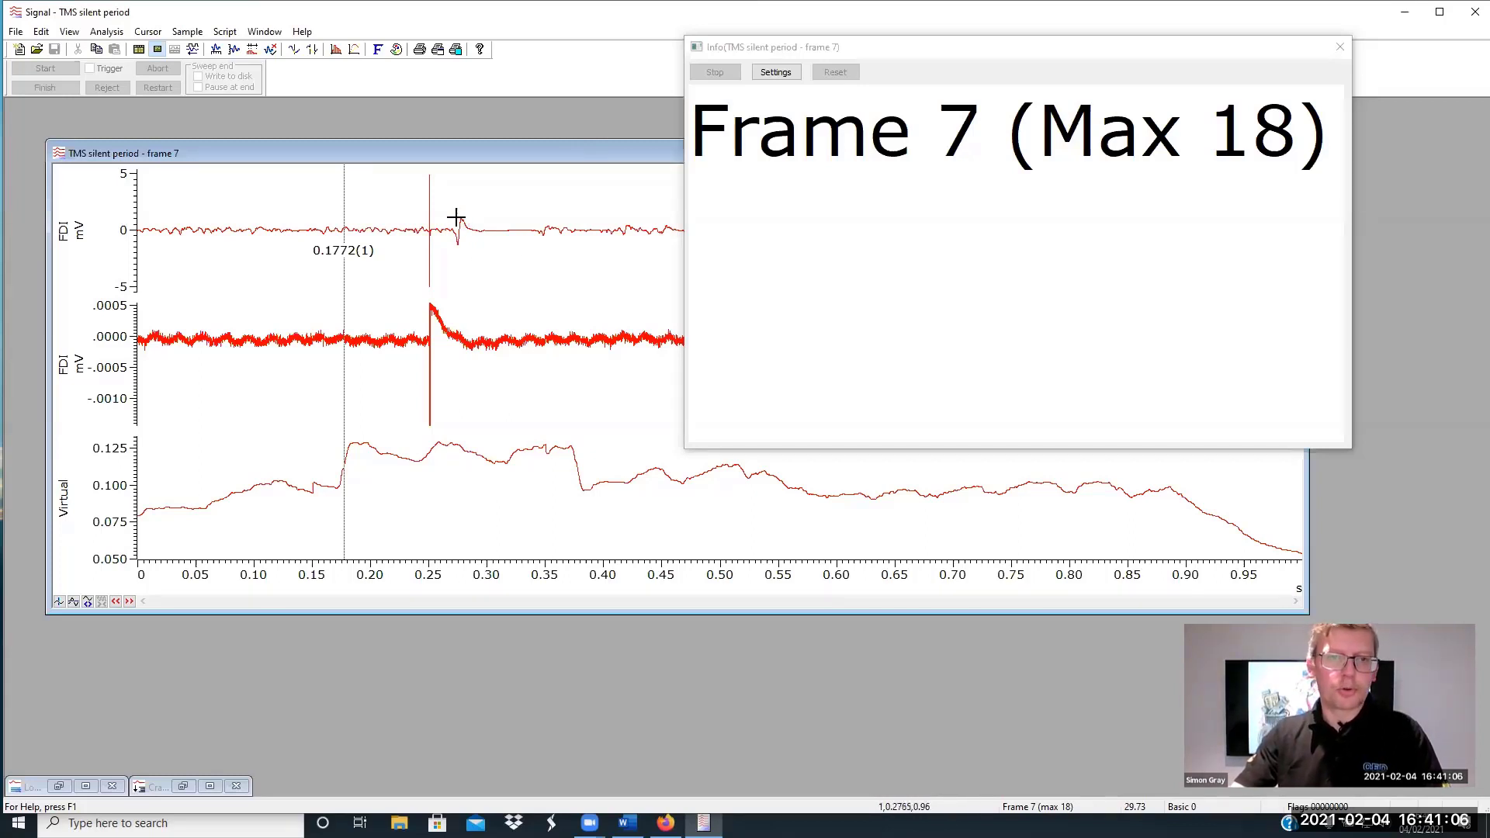
{"action": "mouse_move", "coordinate": [458, 218]}
{"action": "left_mouse_down"}
{"action": "mouse_move", "coordinate": [470, 247]}
{"action": "mouse_move", "coordinate": [549, 249]}
{"action": "mouse_move", "coordinate": [550, 218]}
{"action": "mouse_move", "coordinate": [571, 219]}
{"action": "mouse_move", "coordinate": [463, 220]}
{"action": "mouse_move", "coordinate": [460, 245]}
{"action": "left_mouse_up"}
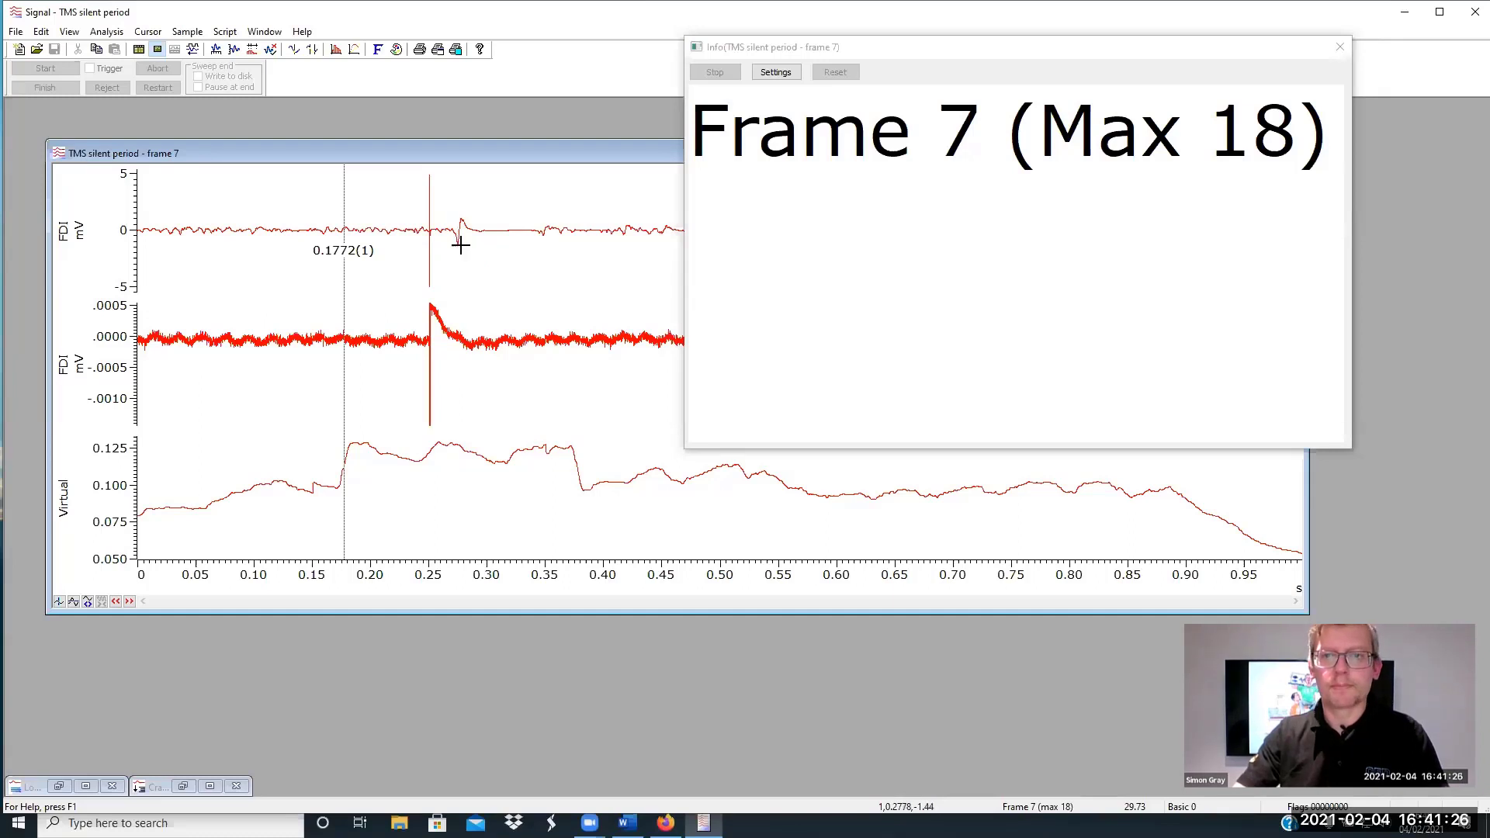
{"action": "left_click", "coordinate": [772, 73]}
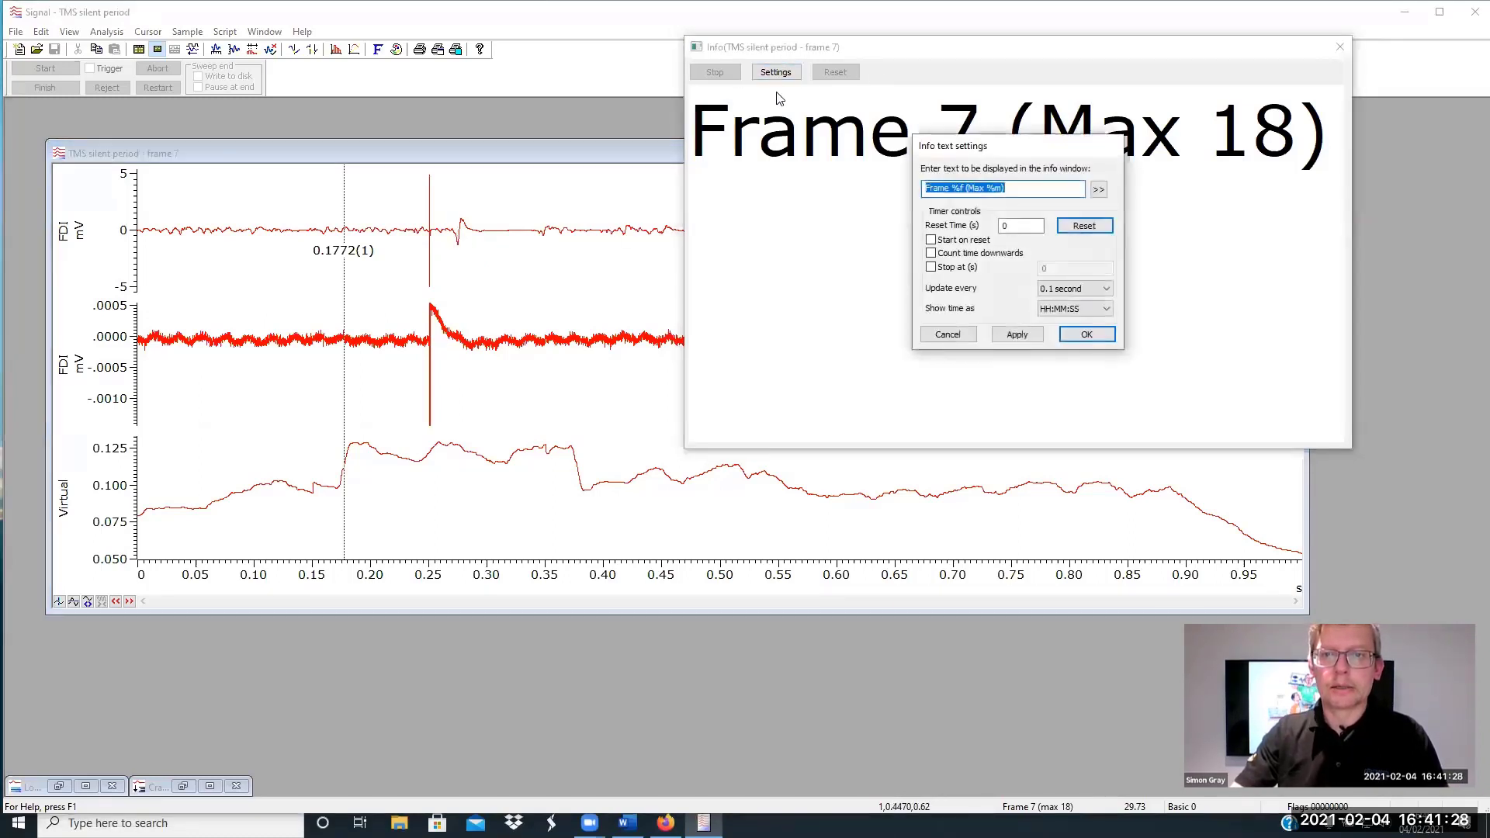
{"action": "left_click", "coordinate": [1100, 189]}
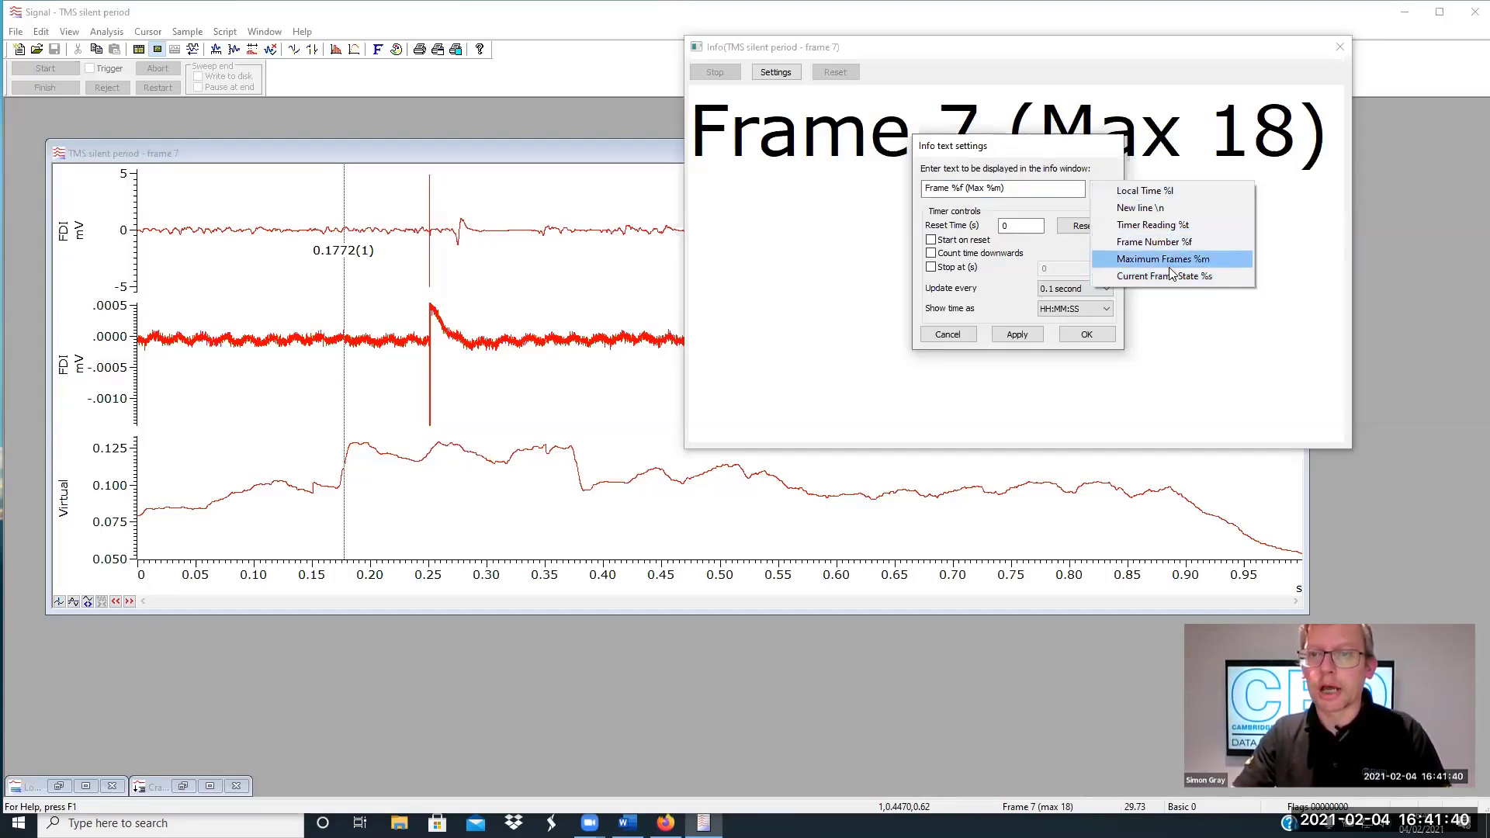
Set the info window to show the timer reading (%t), starting on reset, counting down from 10 s and stopping at 0 s
{"action": "left_click", "coordinate": [1152, 225]}
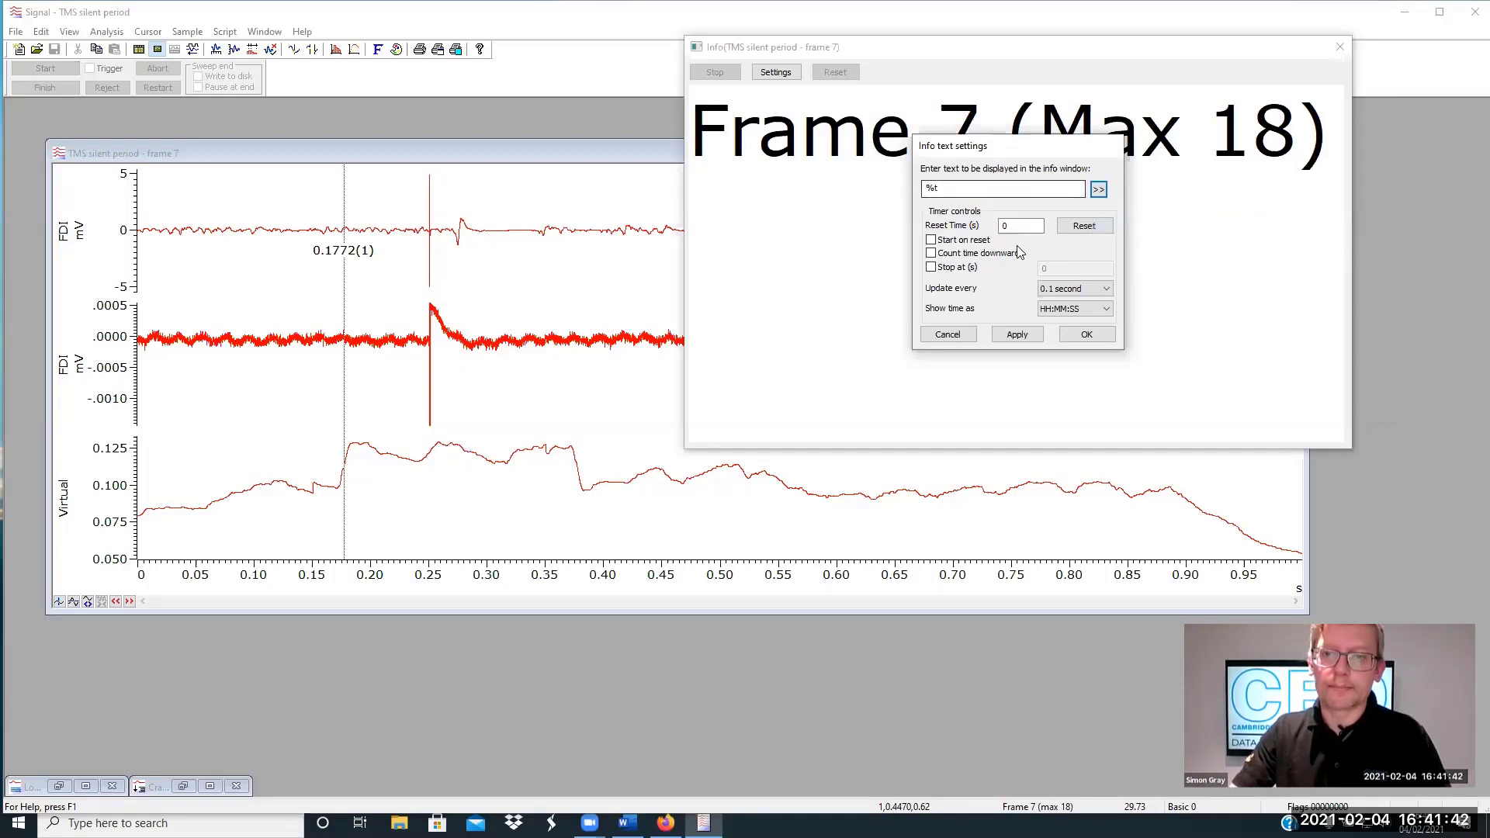
{"action": "left_click", "coordinate": [934, 240]}
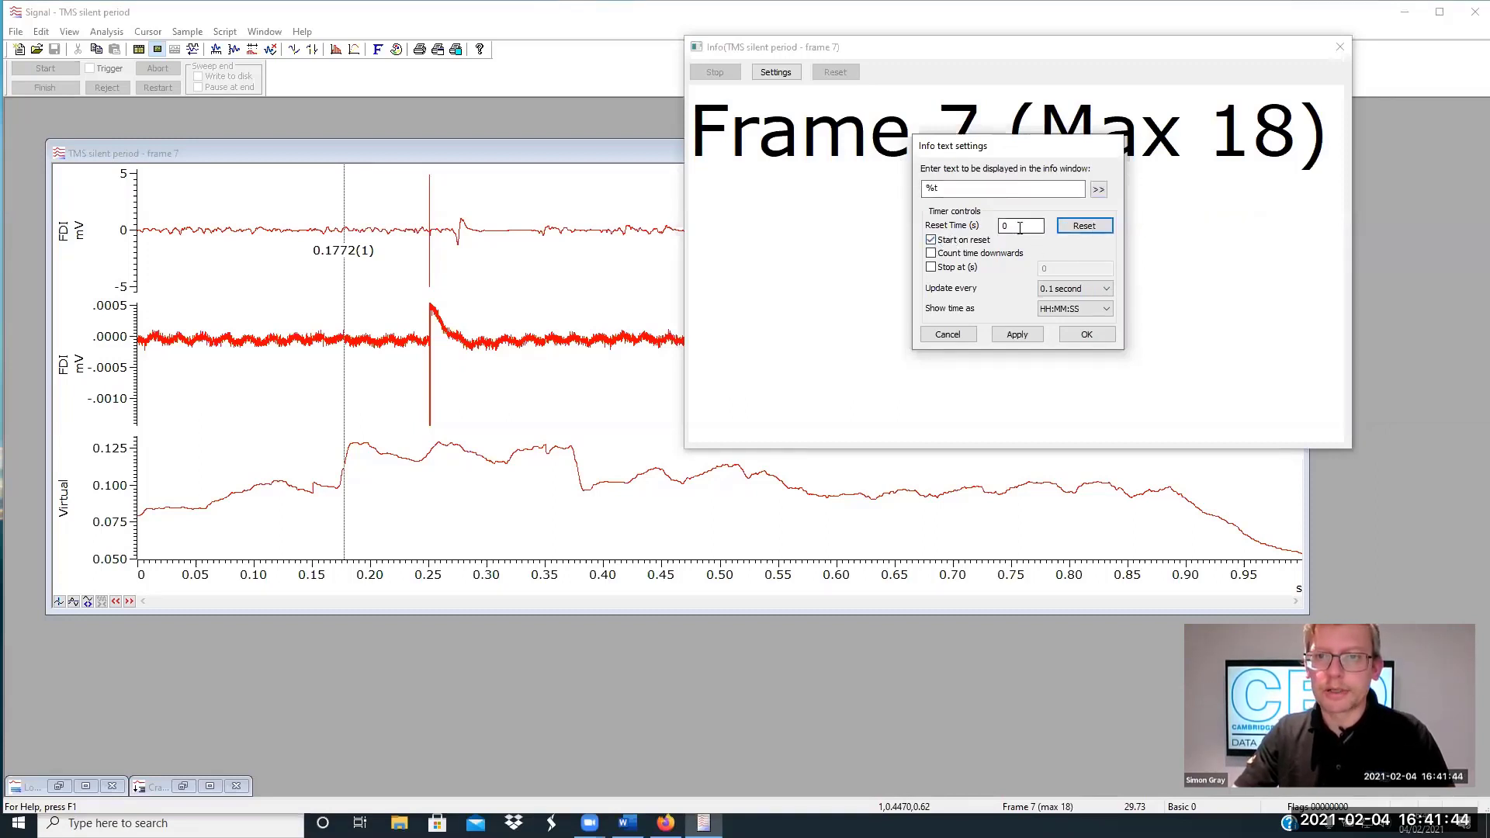
{"action": "left_click_drag", "start_coordinate": [1029, 226], "coordinate": [986, 225]}
{"action": "type", "text": "1"}
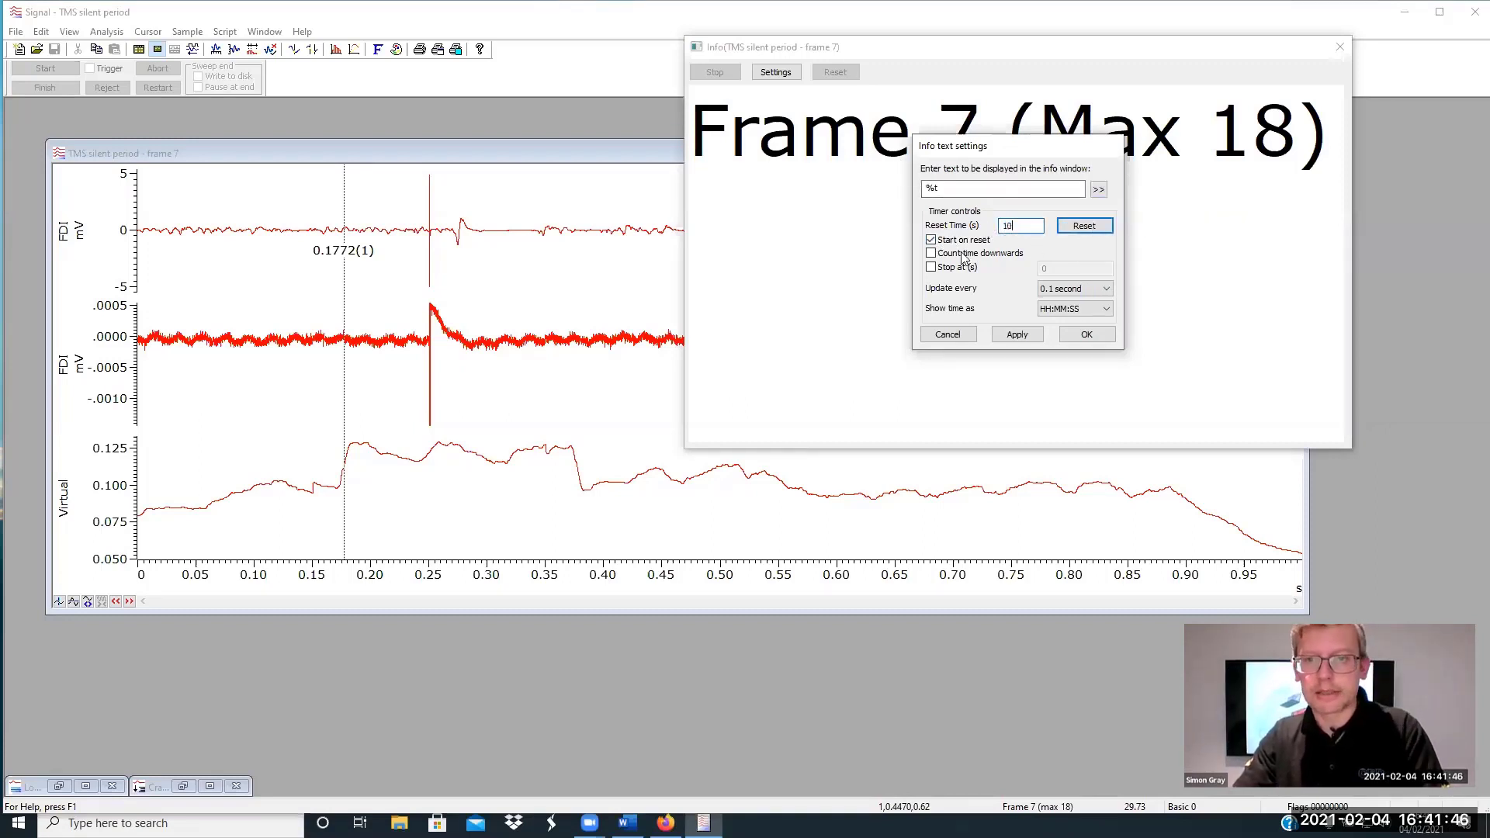
{"action": "type", "text": "0"}
{"action": "left_click", "coordinate": [935, 253]}
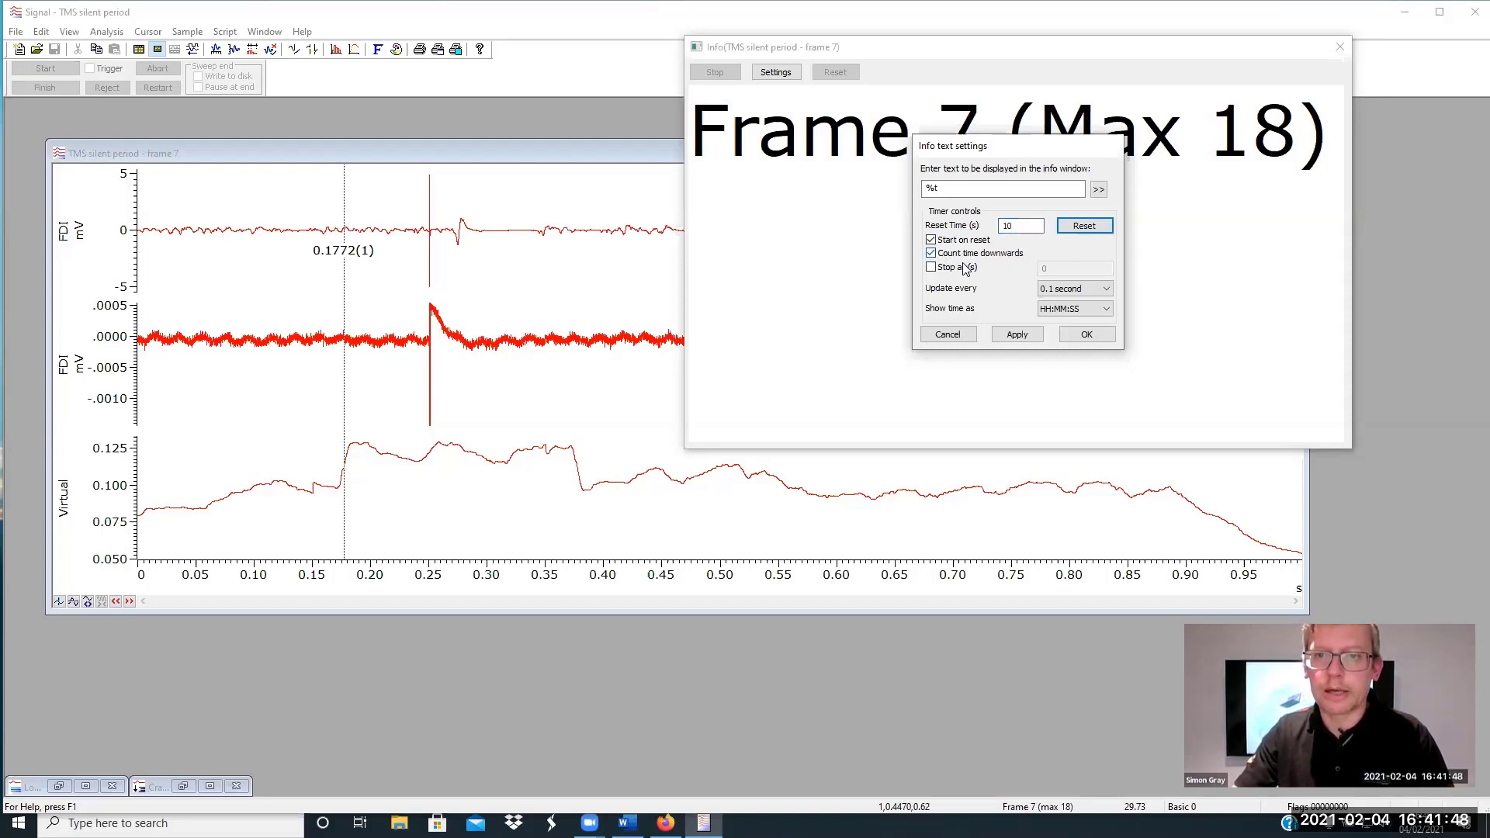
{"action": "left_click", "coordinate": [932, 267]}
{"action": "left_click", "coordinate": [1014, 336]}
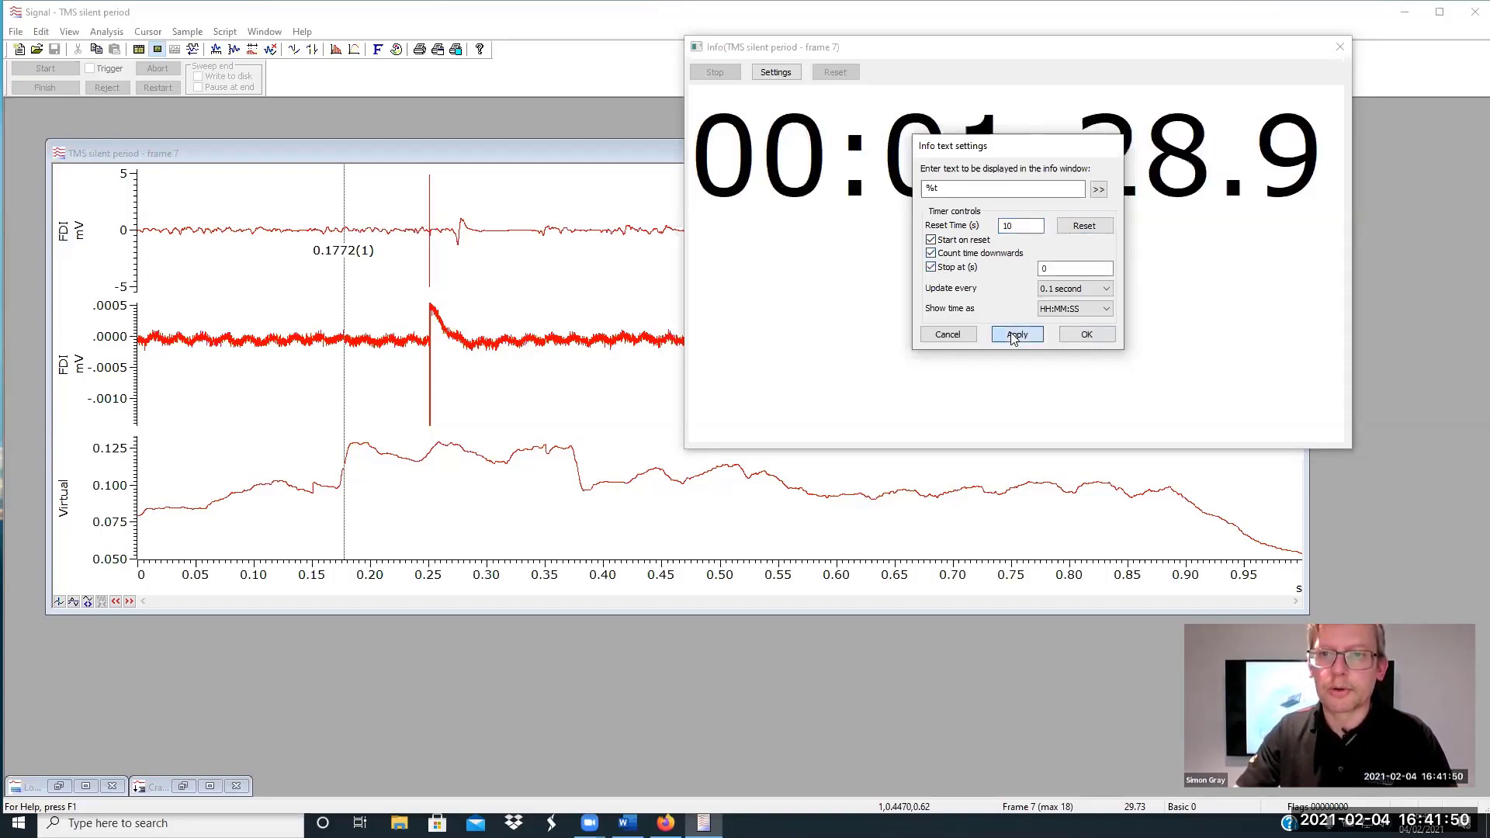
{"action": "left_click_drag", "start_coordinate": [1001, 147], "coordinate": [548, 201]}
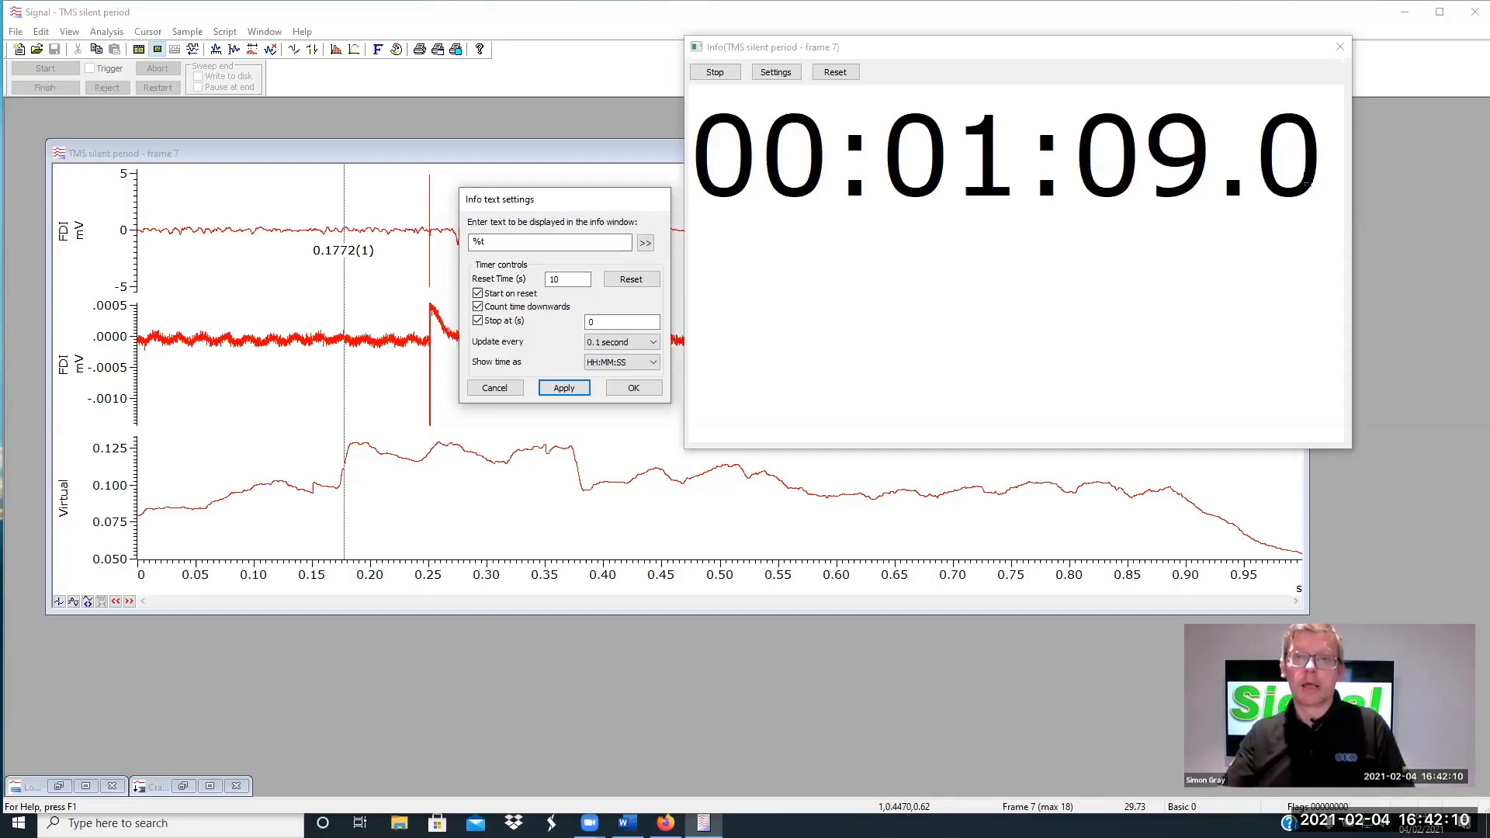
Replace the info window text with the current frame state (%s) and accept the settings
{"action": "left_click_drag", "start_coordinate": [509, 242], "coordinate": [460, 242]}
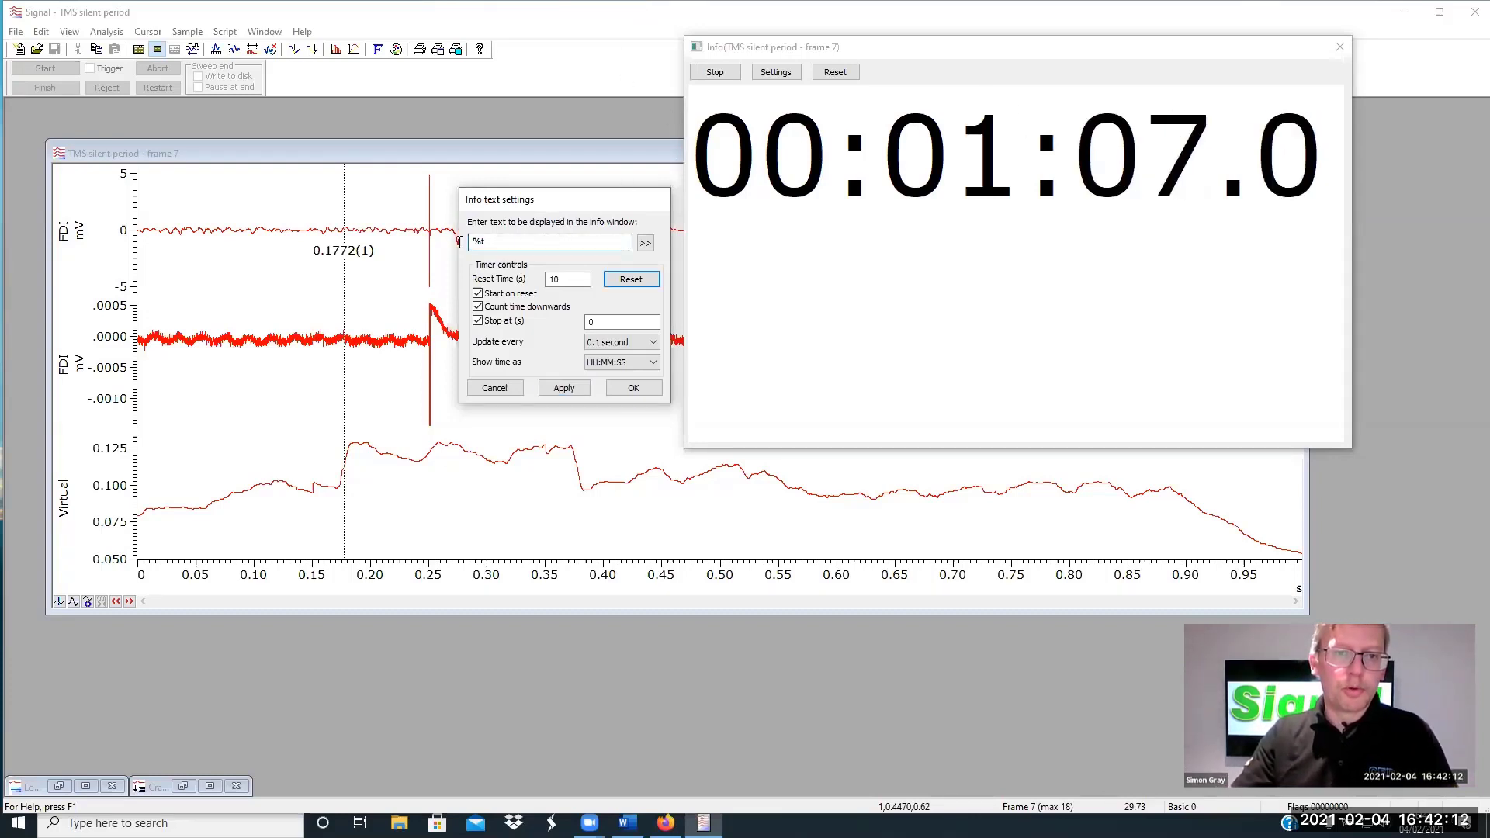
{"action": "key", "text": "Delete"}
{"action": "left_click", "coordinate": [645, 242]}
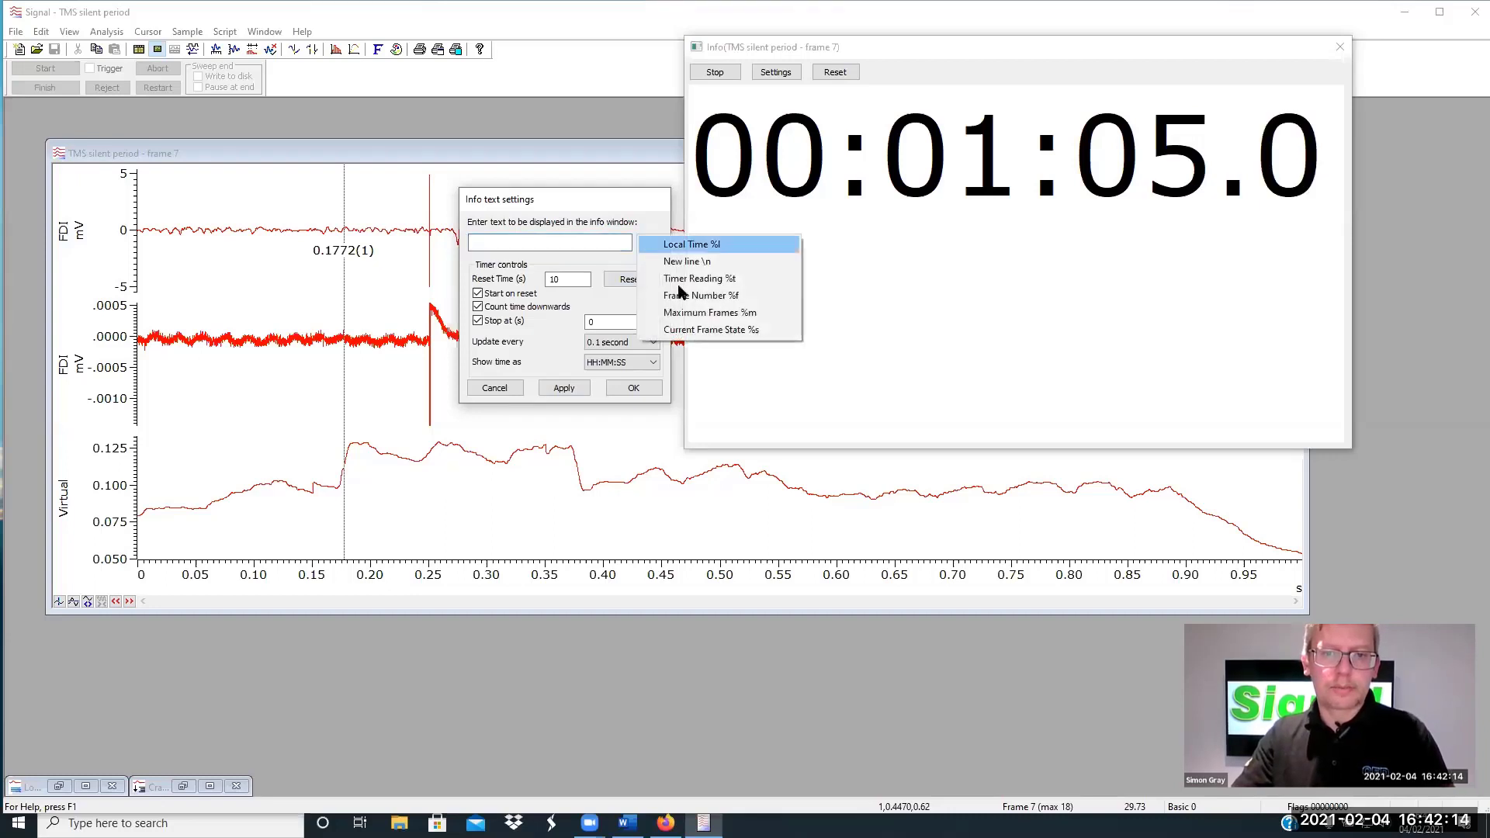
{"action": "left_click", "coordinate": [683, 329]}
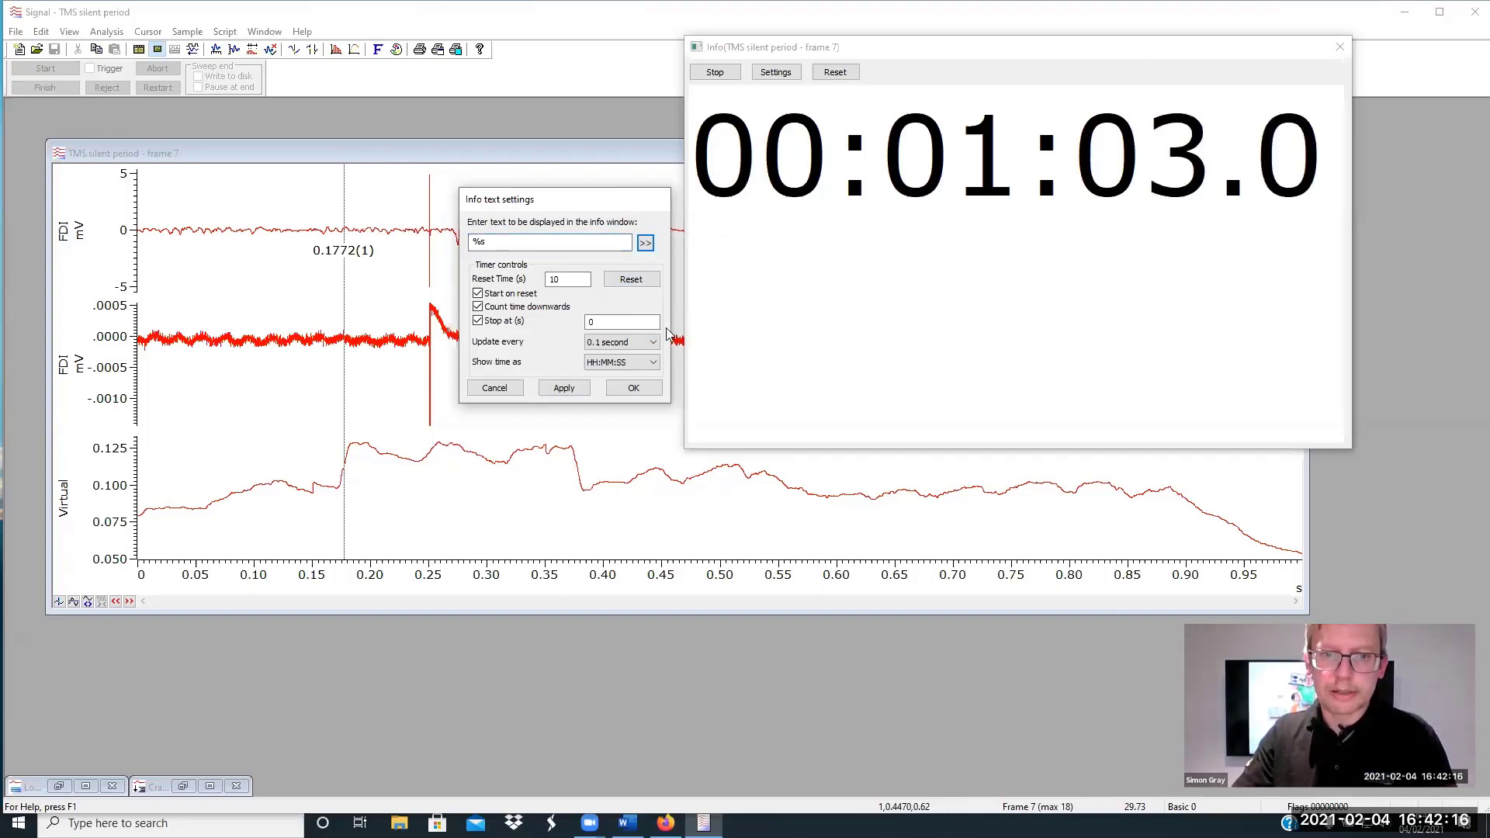
{"action": "left_click", "coordinate": [566, 389]}
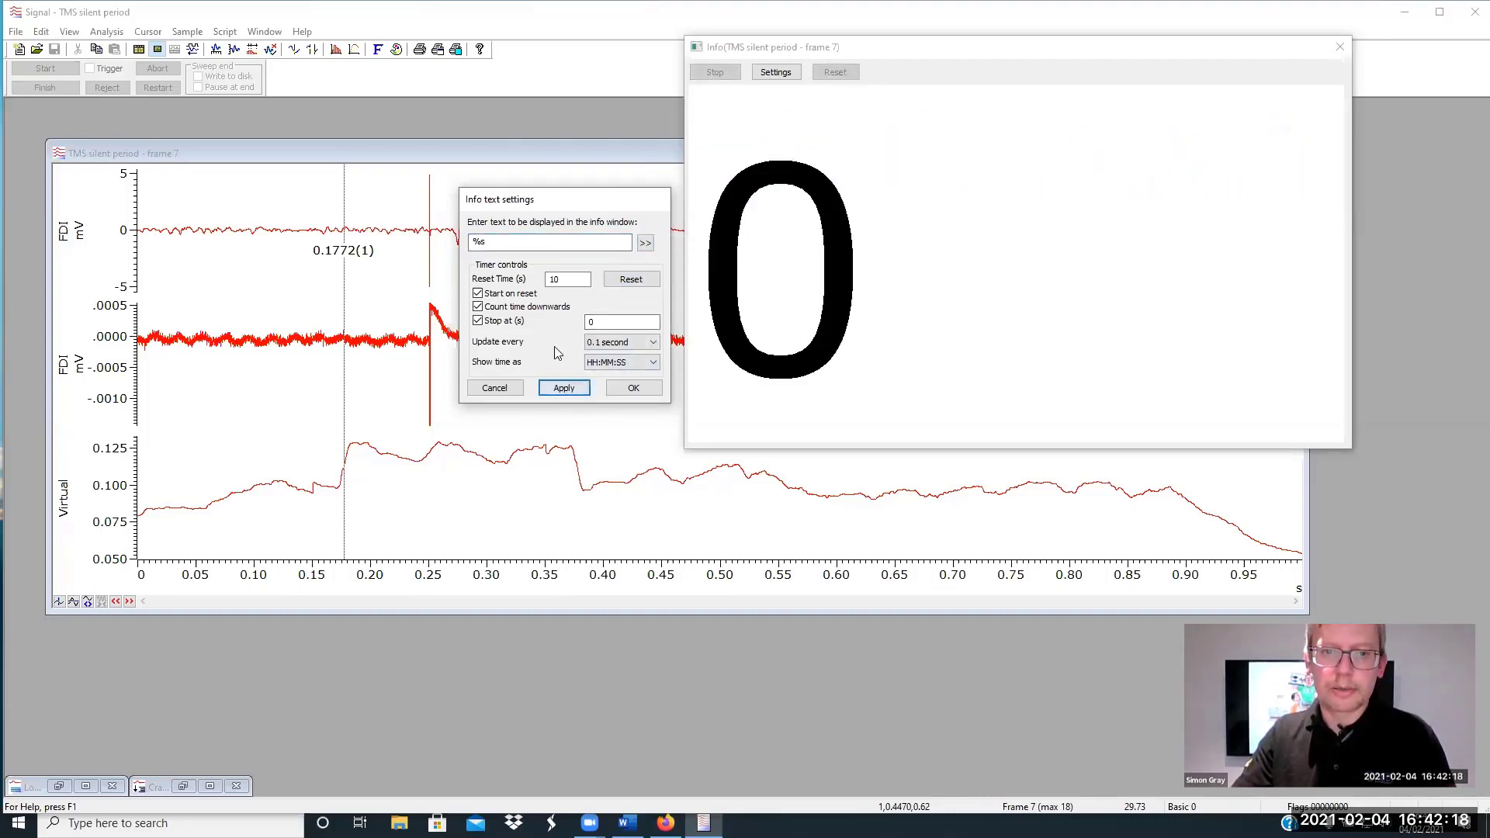
{"action": "left_click_drag", "start_coordinate": [574, 197], "coordinate": [517, 10]}
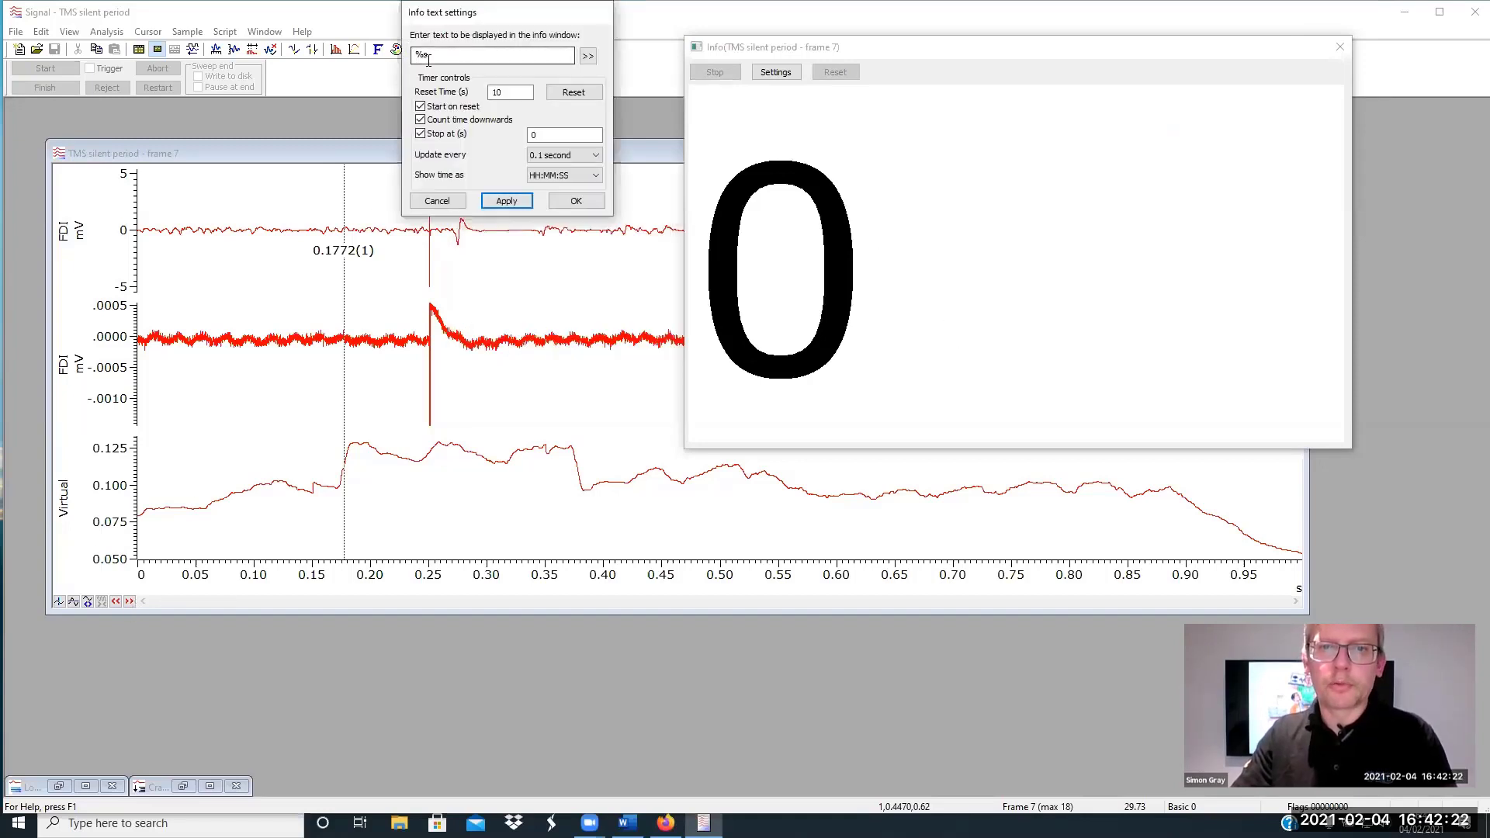
{"action": "left_click", "coordinate": [132, 604]}
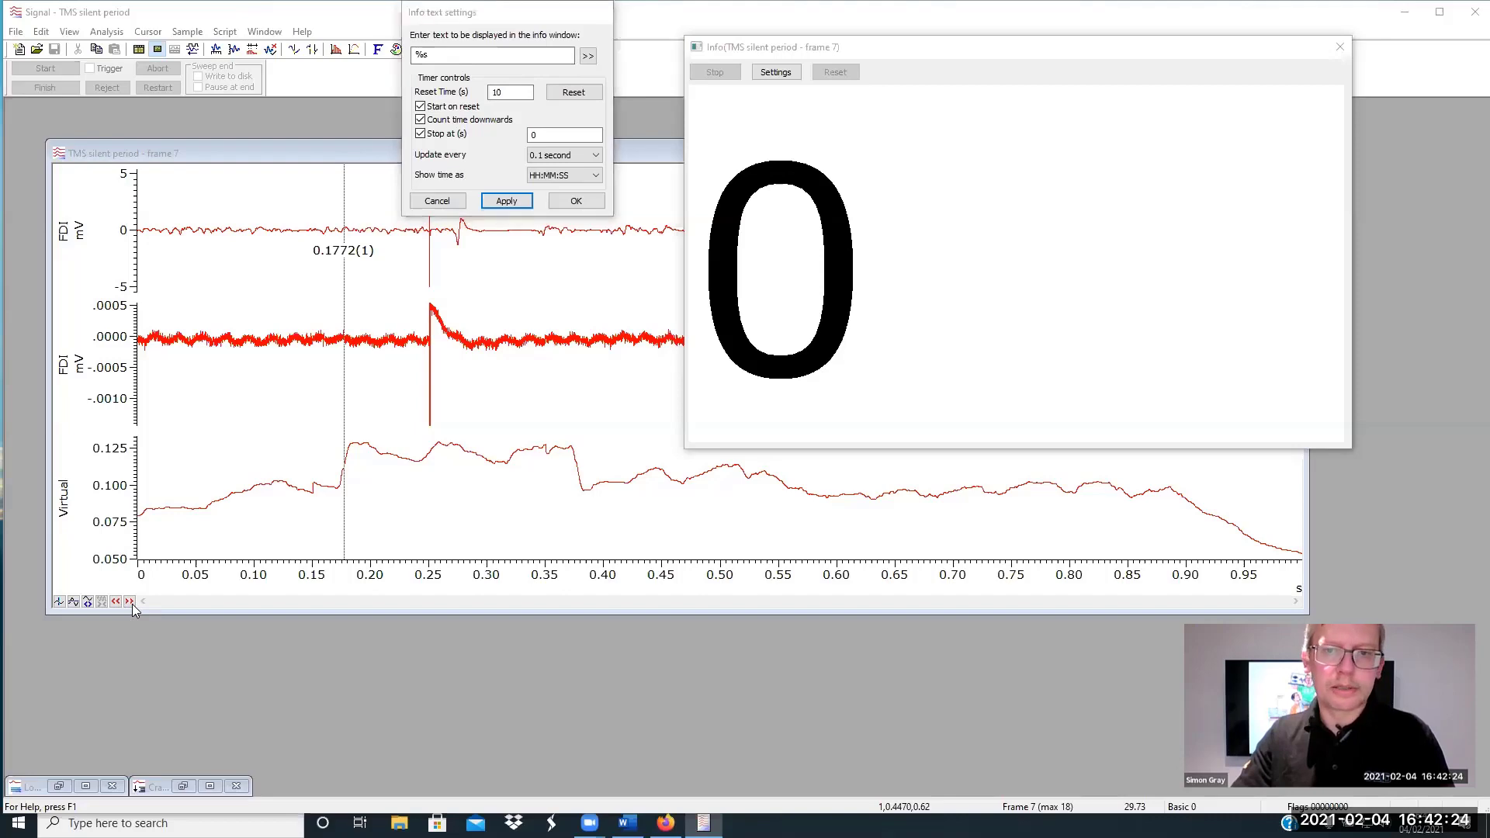
{"action": "left_click", "coordinate": [575, 203]}
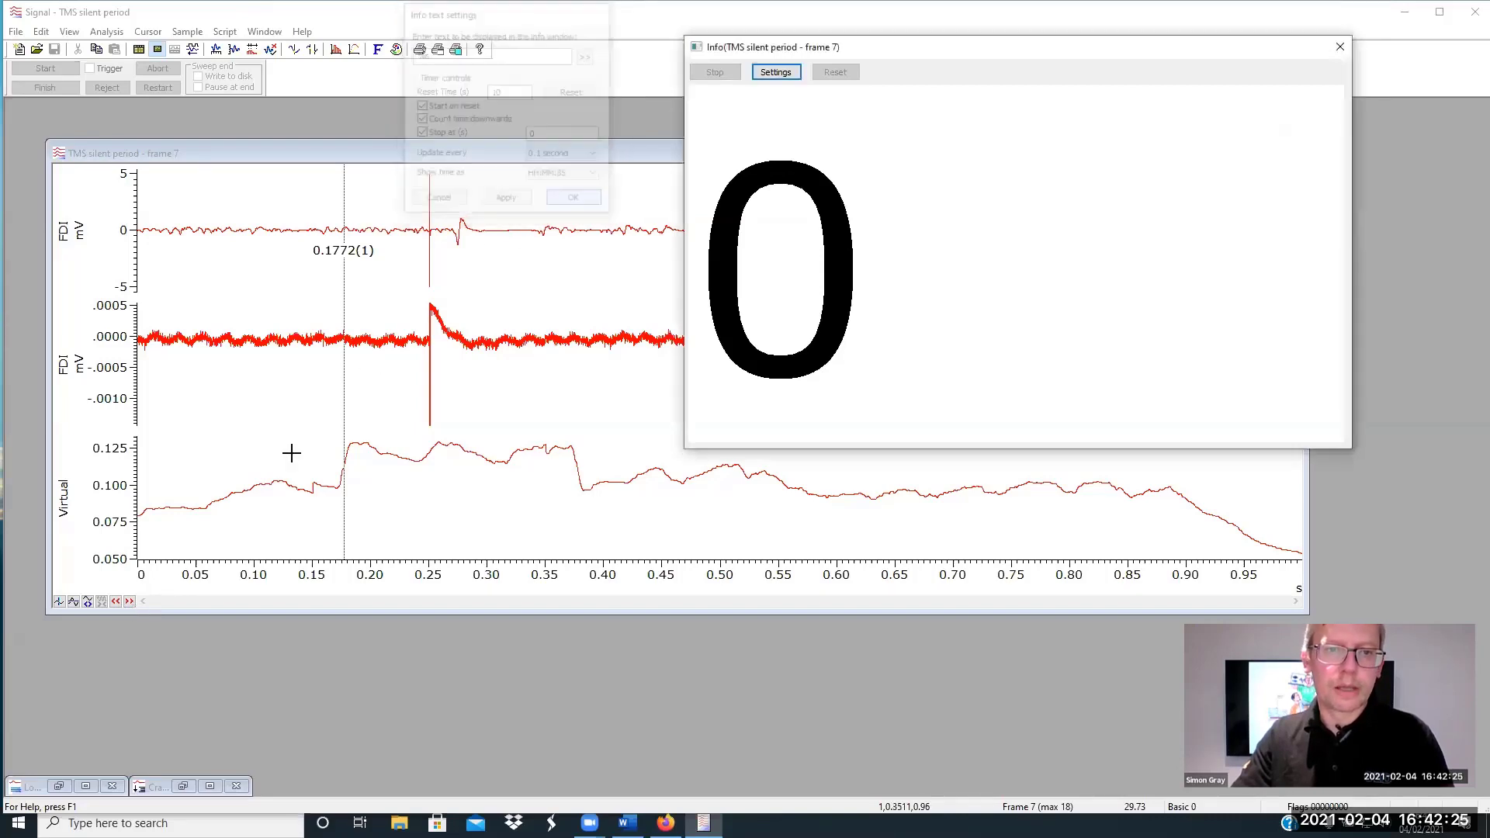
Step the TMS silent period recording forward to frame 16 to check the displayed state, and close the info window
{"action": "left_click", "coordinate": [129, 603]}
{"action": "left_click", "coordinate": [130, 604]}
{"action": "left_click", "coordinate": [130, 603]}
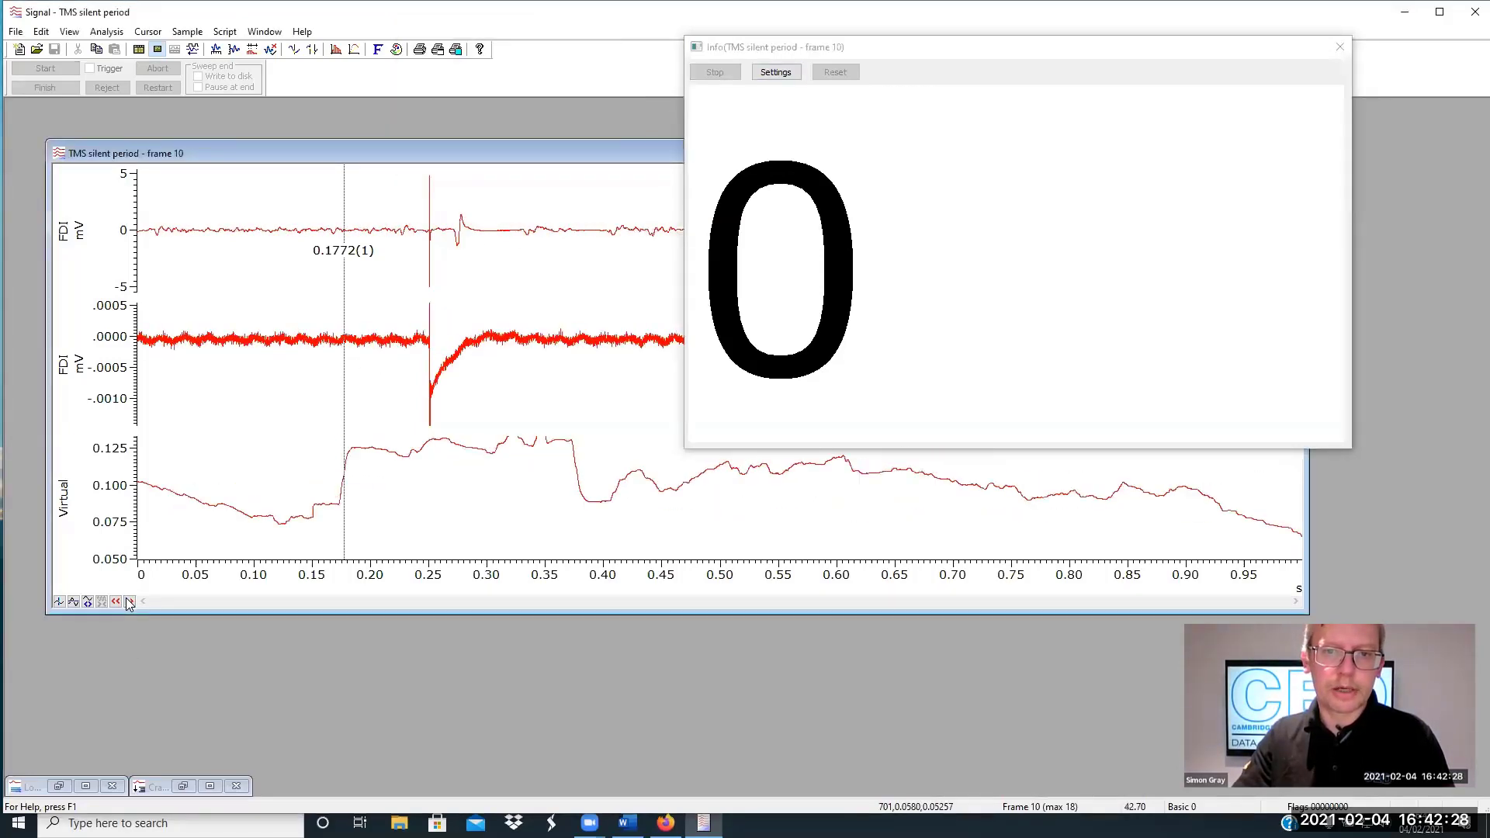
{"action": "left_click", "coordinate": [129, 603]}
{"action": "left_click", "coordinate": [129, 603]}
{"action": "left_click", "coordinate": [129, 603]}
{"action": "left_click", "coordinate": [129, 603]}
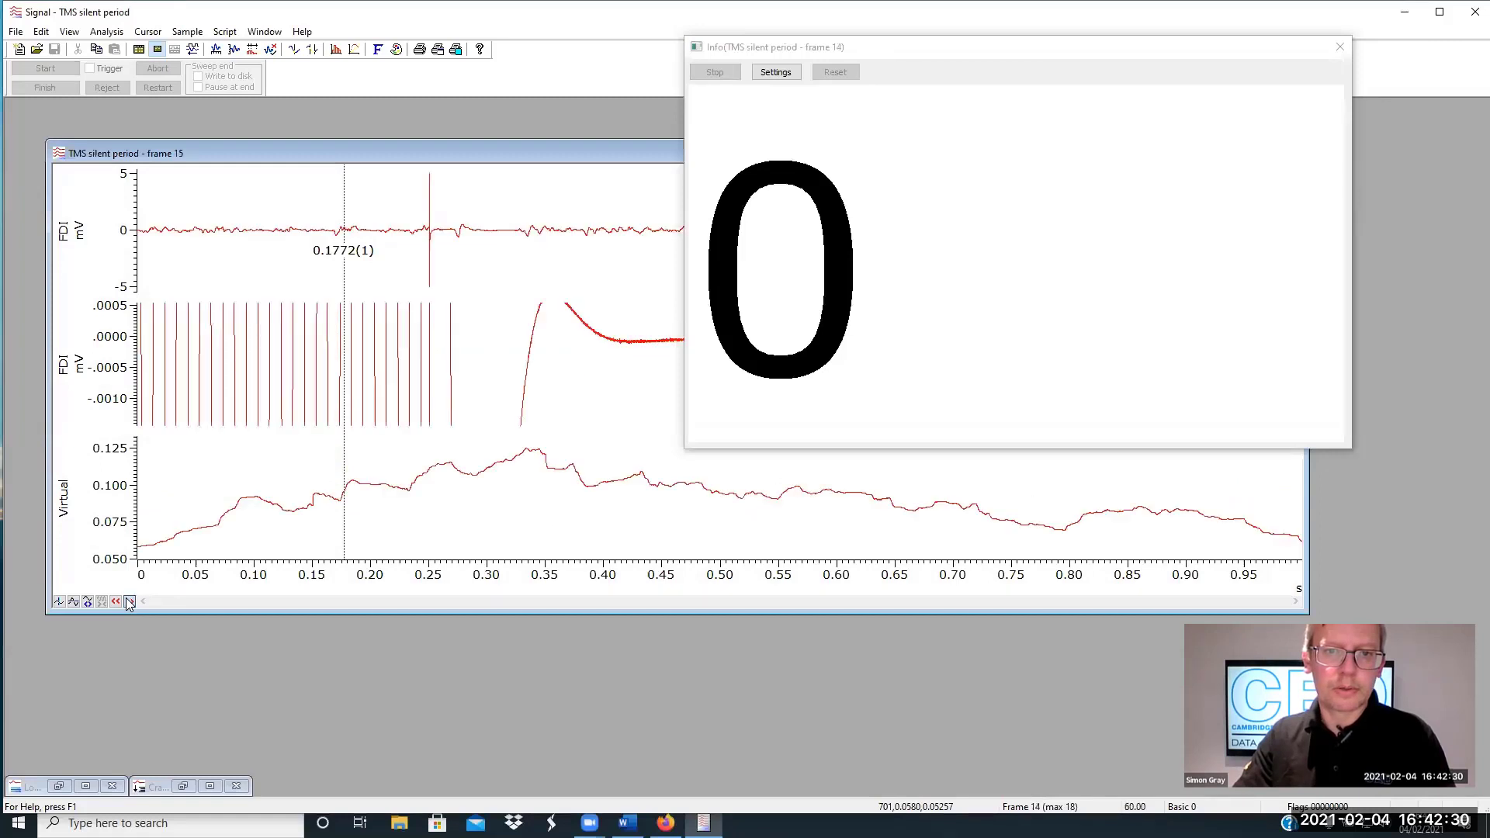
{"action": "left_click", "coordinate": [129, 603]}
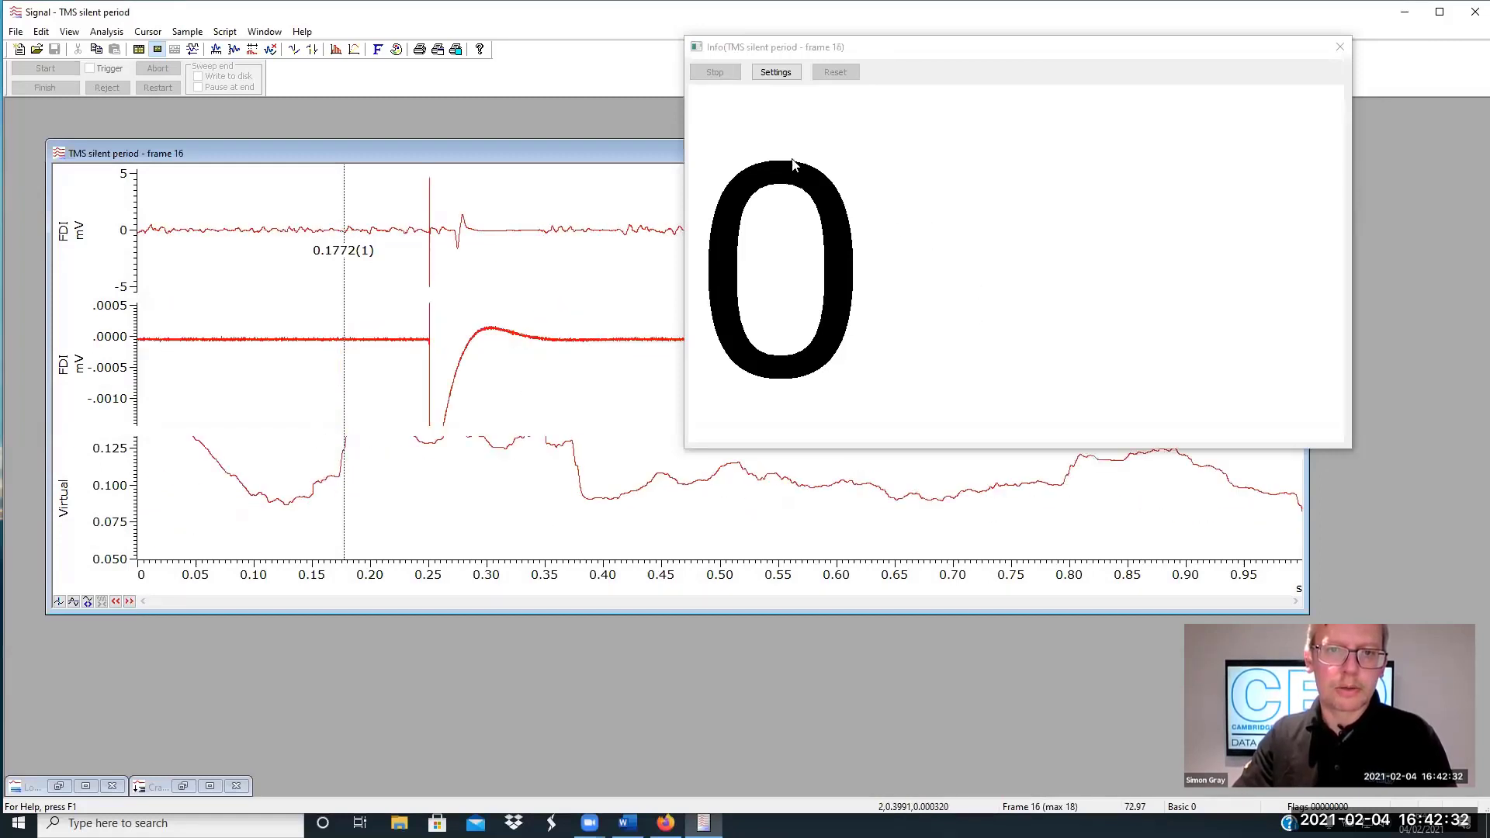
{"action": "left_click", "coordinate": [1340, 47]}
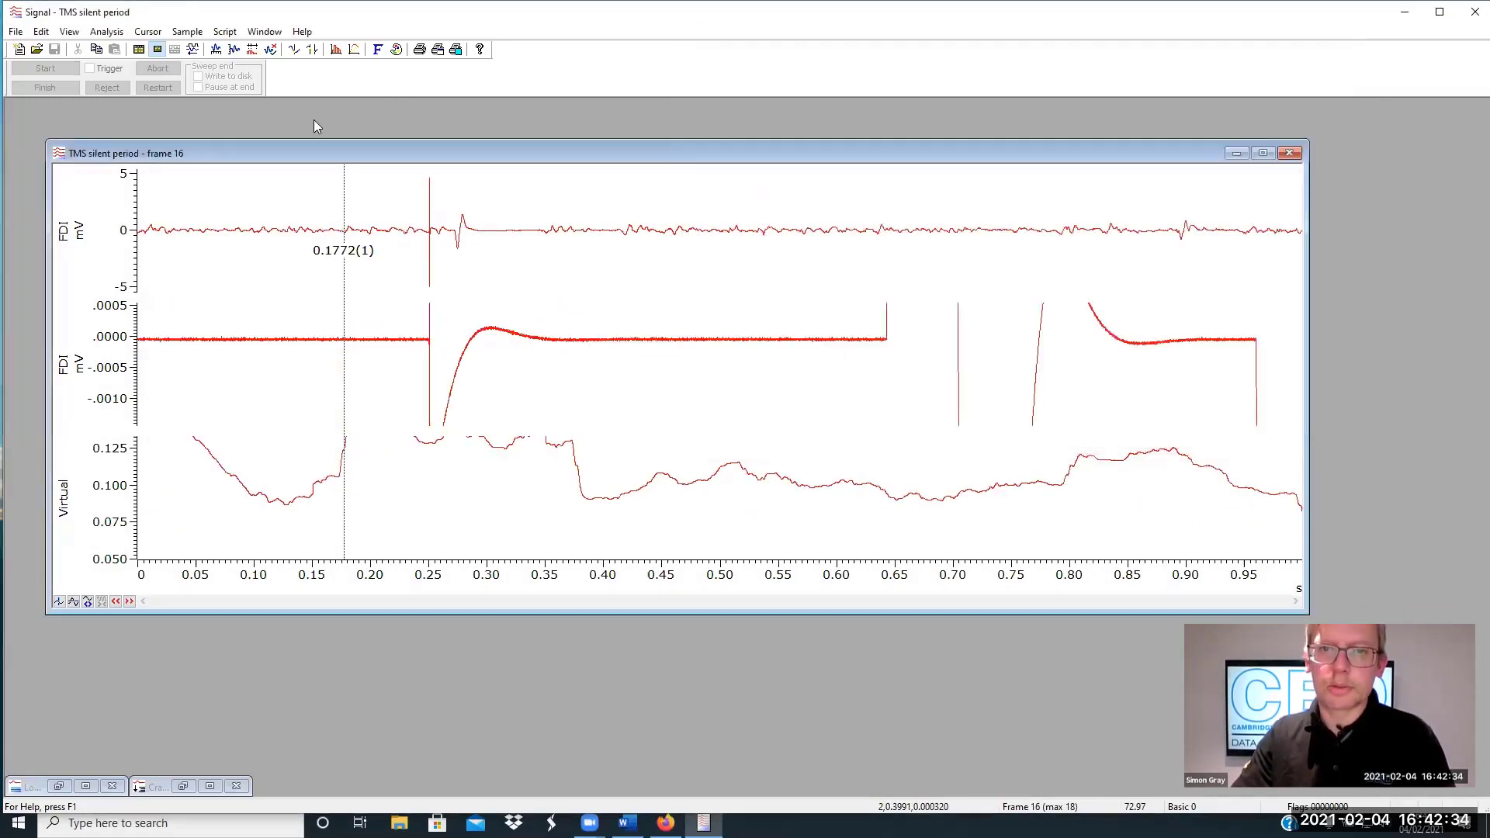
Open the TMS states data file from the Training sessions folder
{"action": "left_click", "coordinate": [16, 34]}
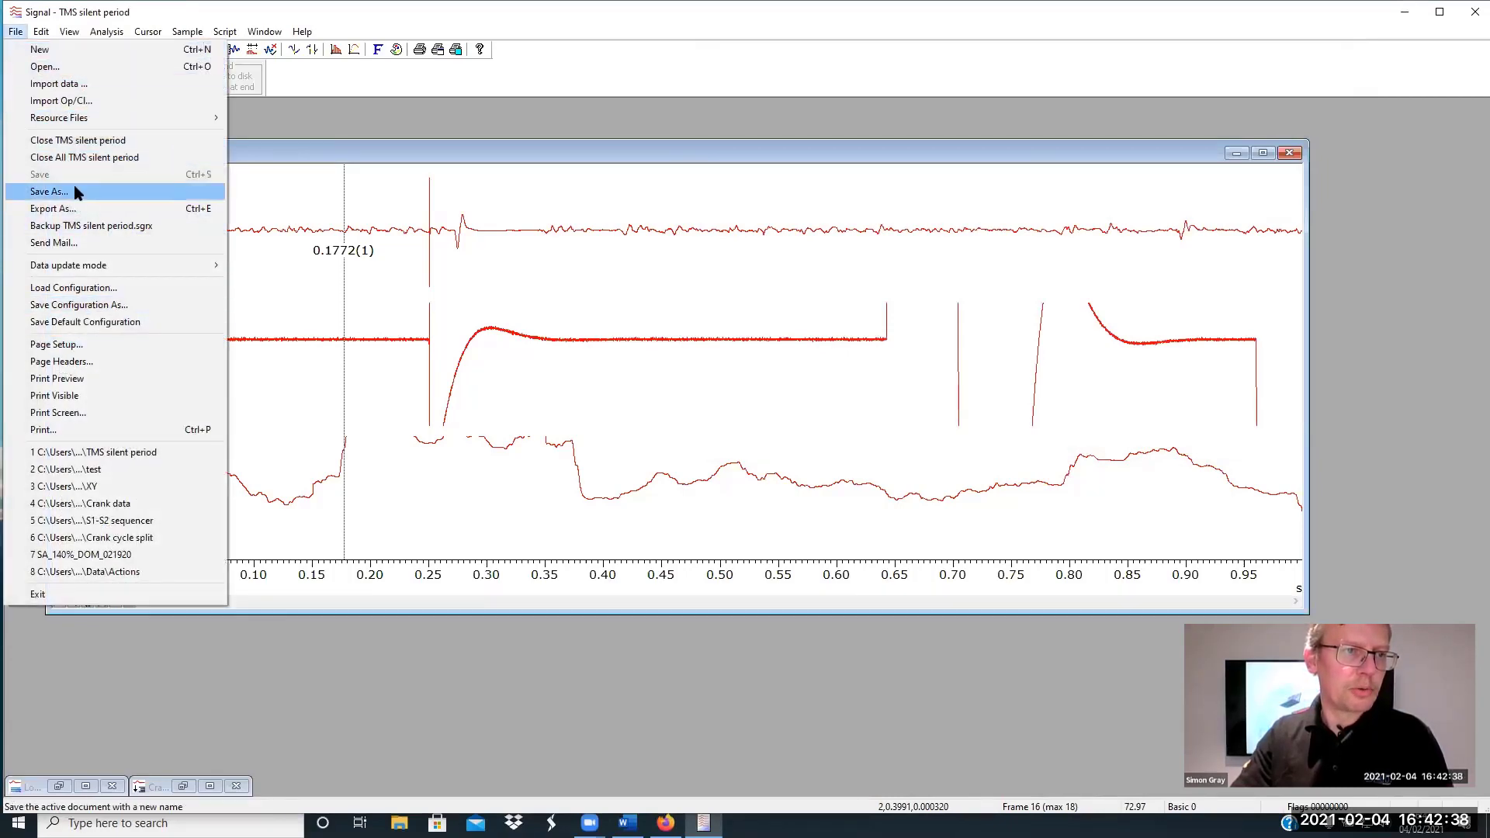
{"action": "left_click", "coordinate": [74, 69]}
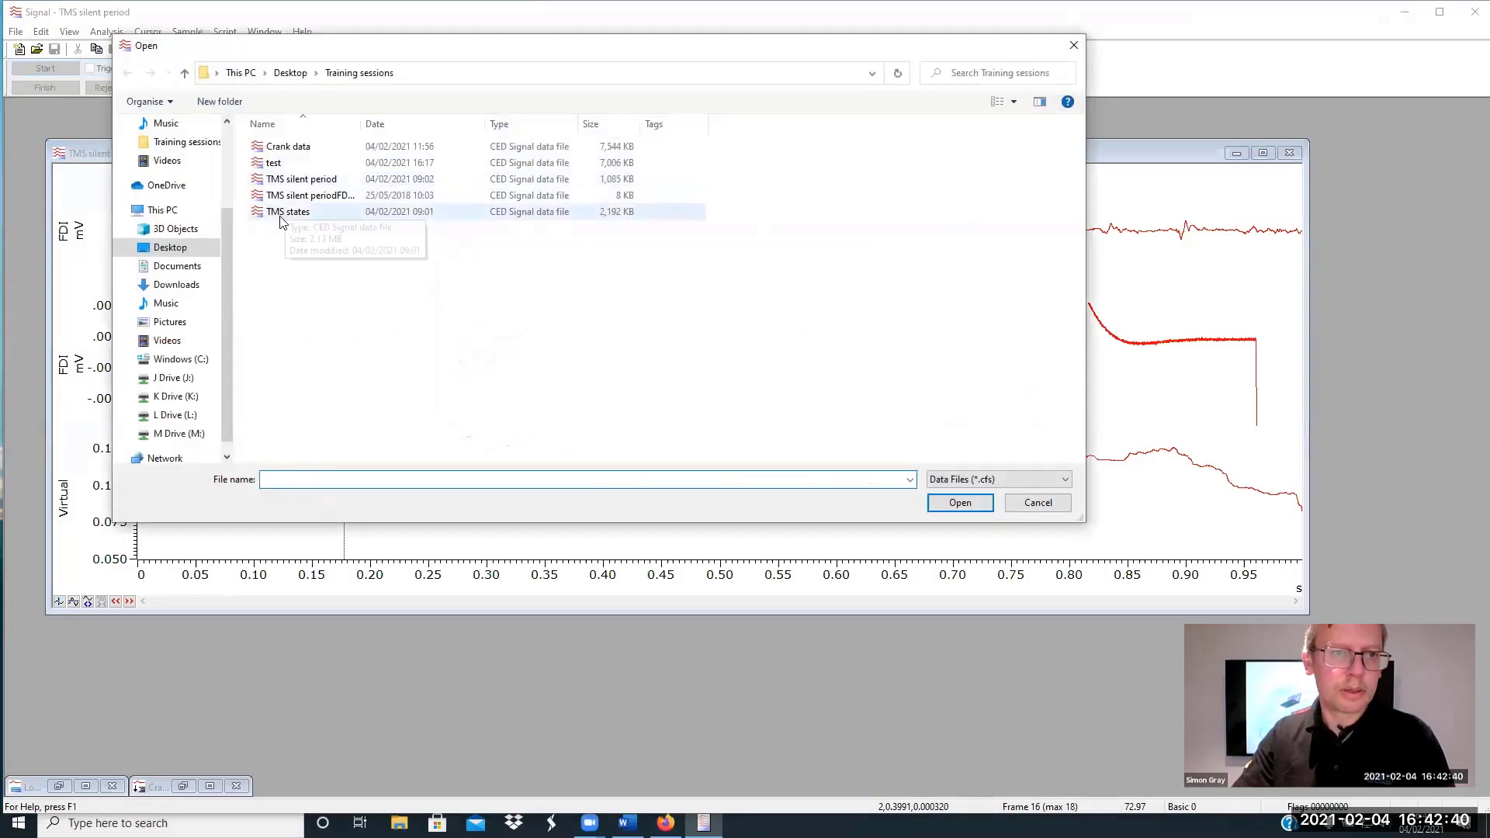
{"action": "left_click", "coordinate": [285, 214]}
{"action": "double_click", "coordinate": [285, 214]}
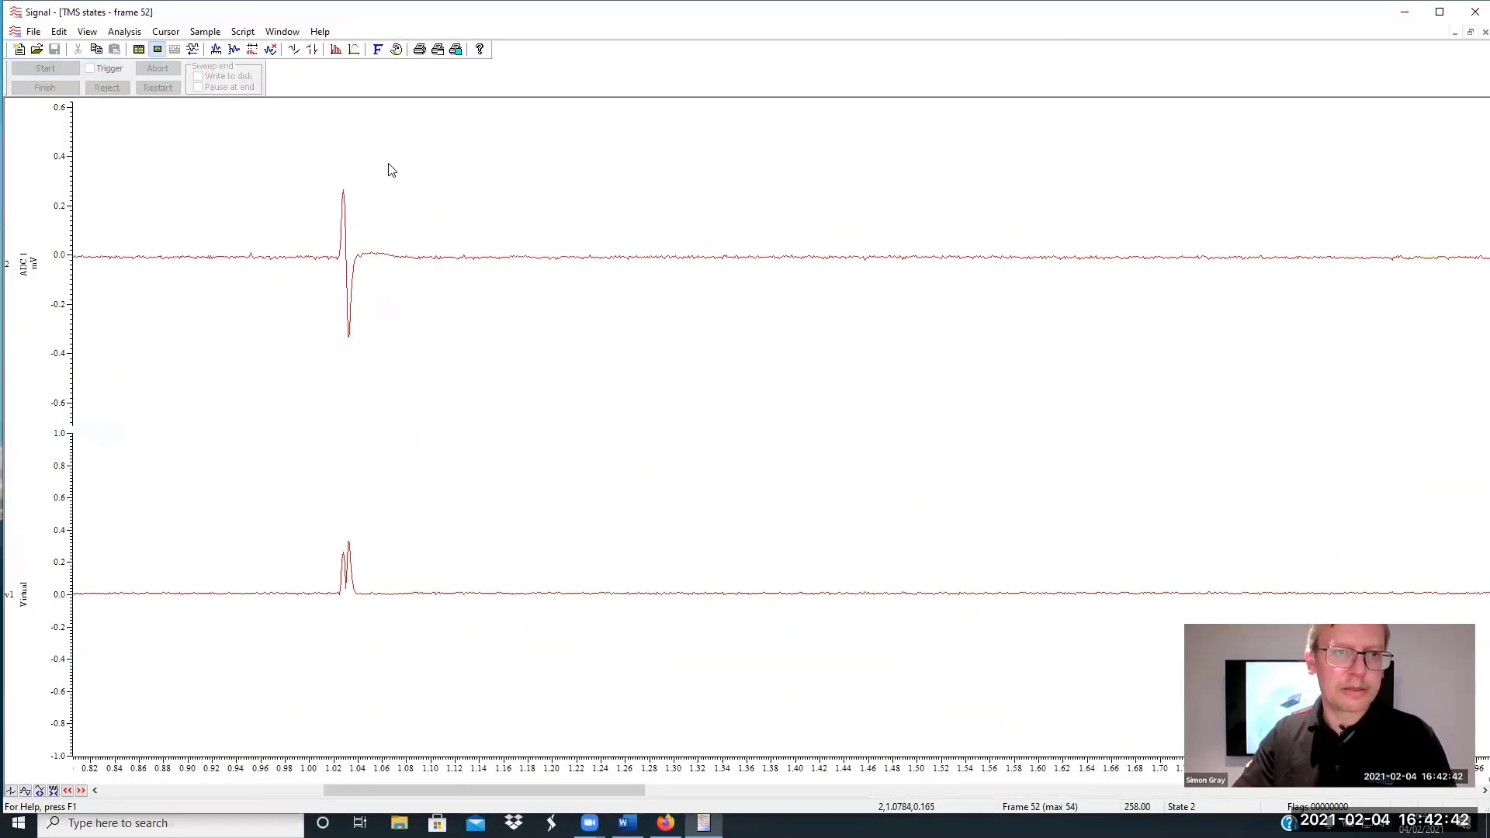
Create a new info window for the TMS states file
{"action": "left_click", "coordinate": [95, 31]}
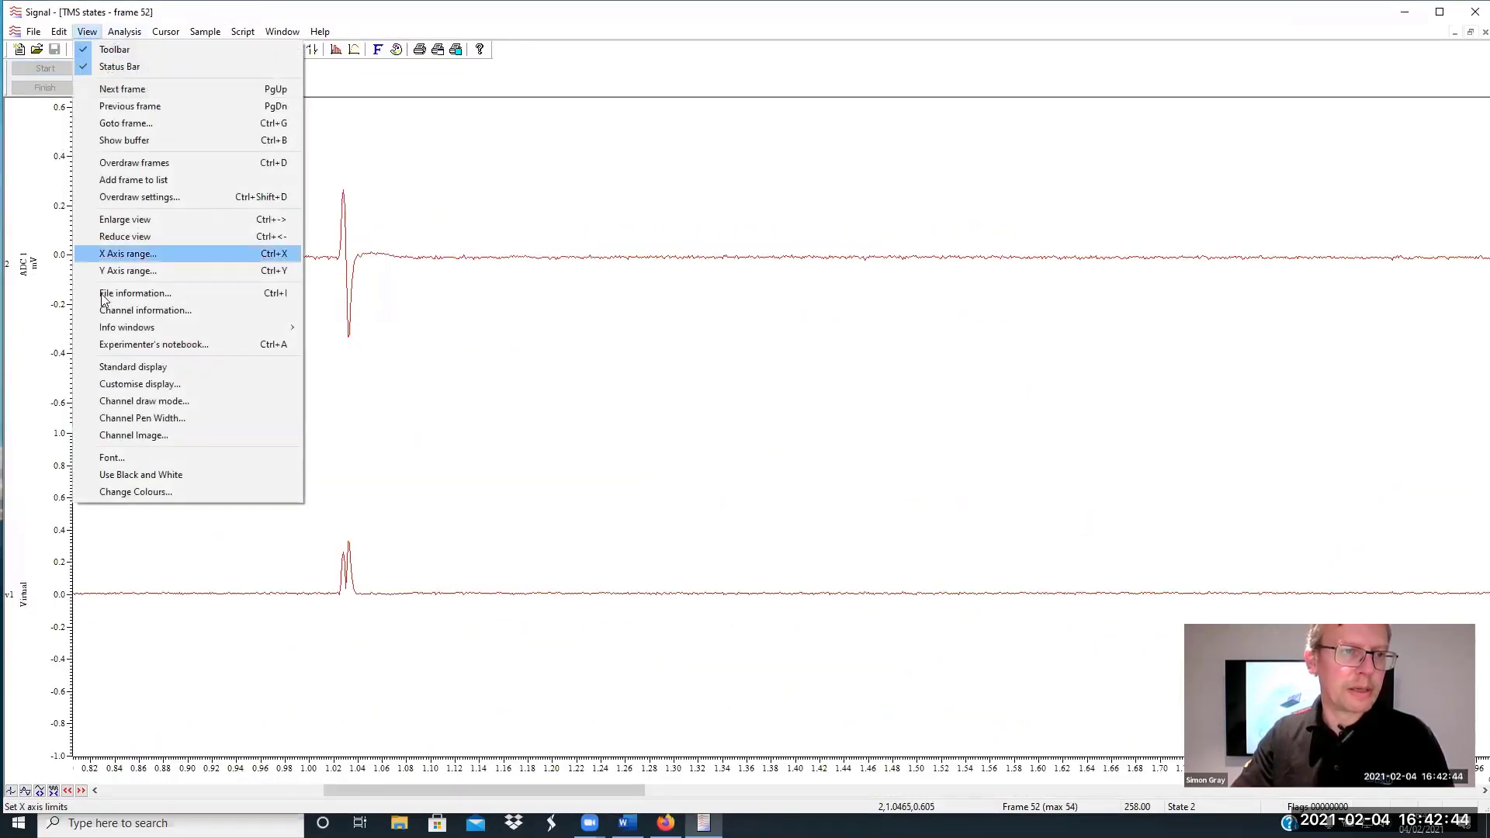
{"action": "mouse_move", "coordinate": [127, 332]}
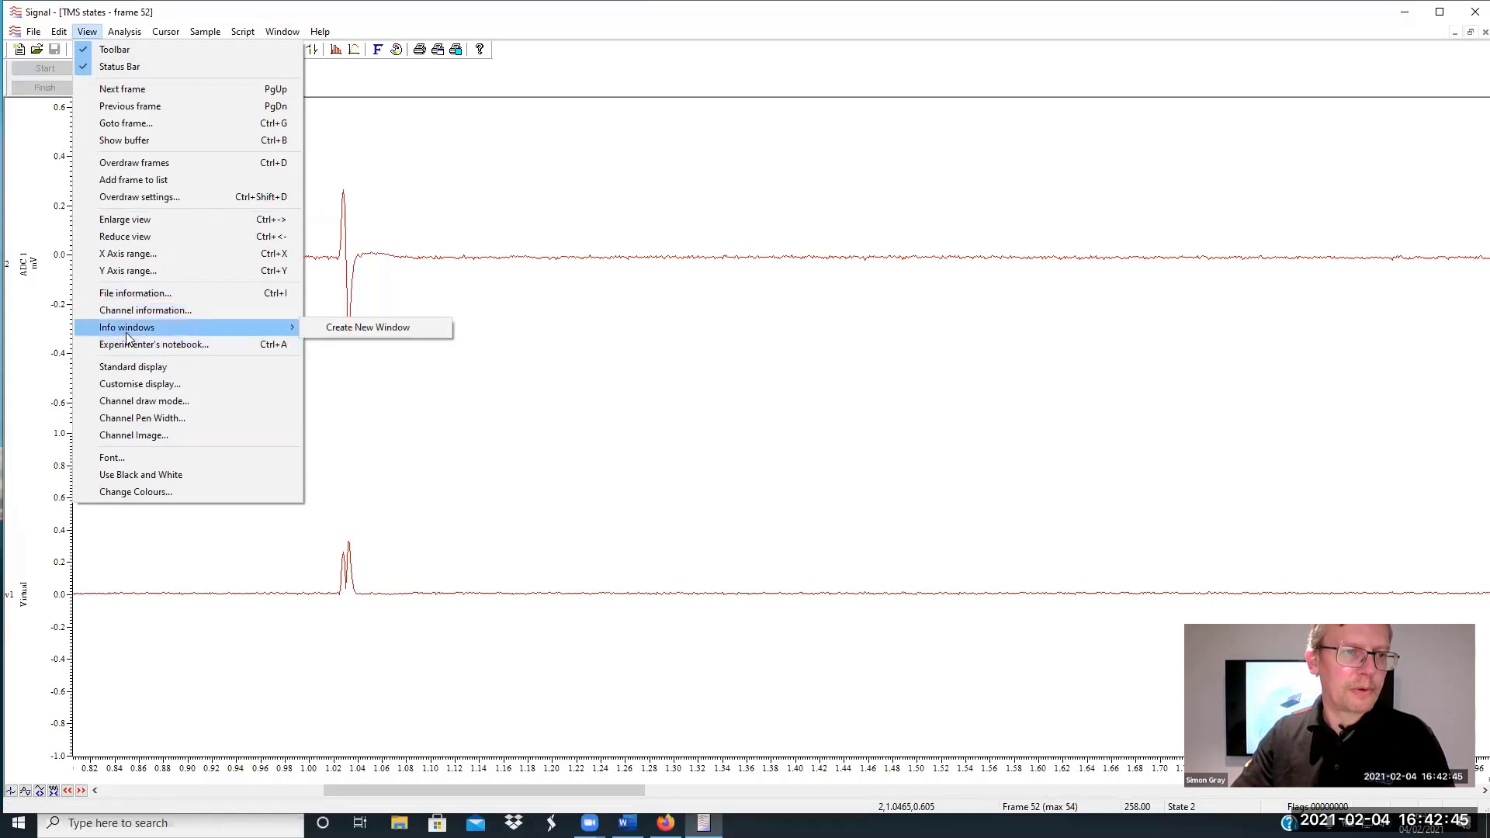
{"action": "left_click", "coordinate": [351, 327]}
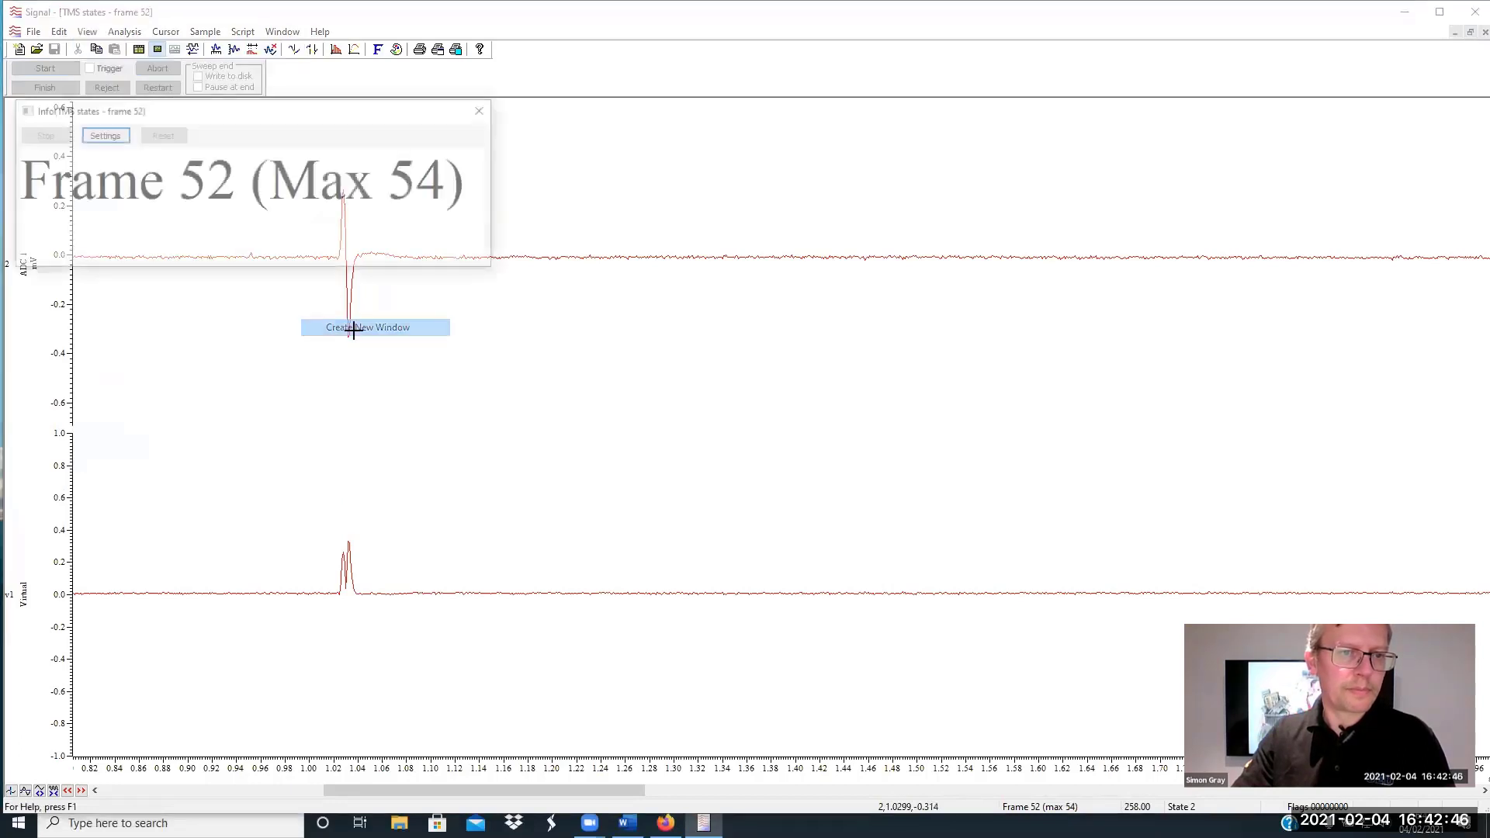
Set the new info window text to the current frame state (%s) and move the window clear of the first response peak
{"action": "left_click", "coordinate": [99, 136]}
{"action": "type", "text": "#"}
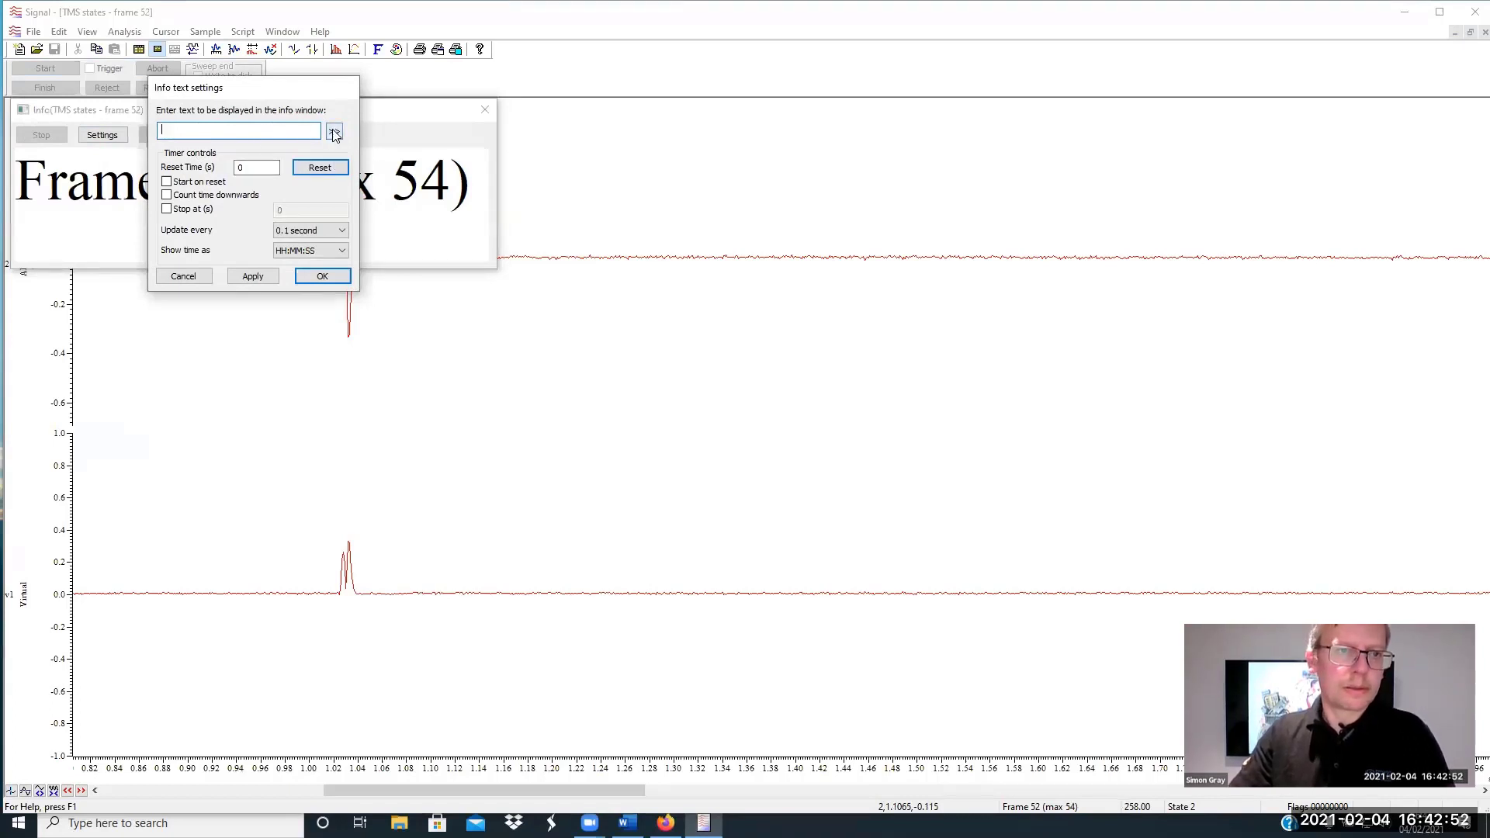
{"action": "left_click", "coordinate": [334, 132]}
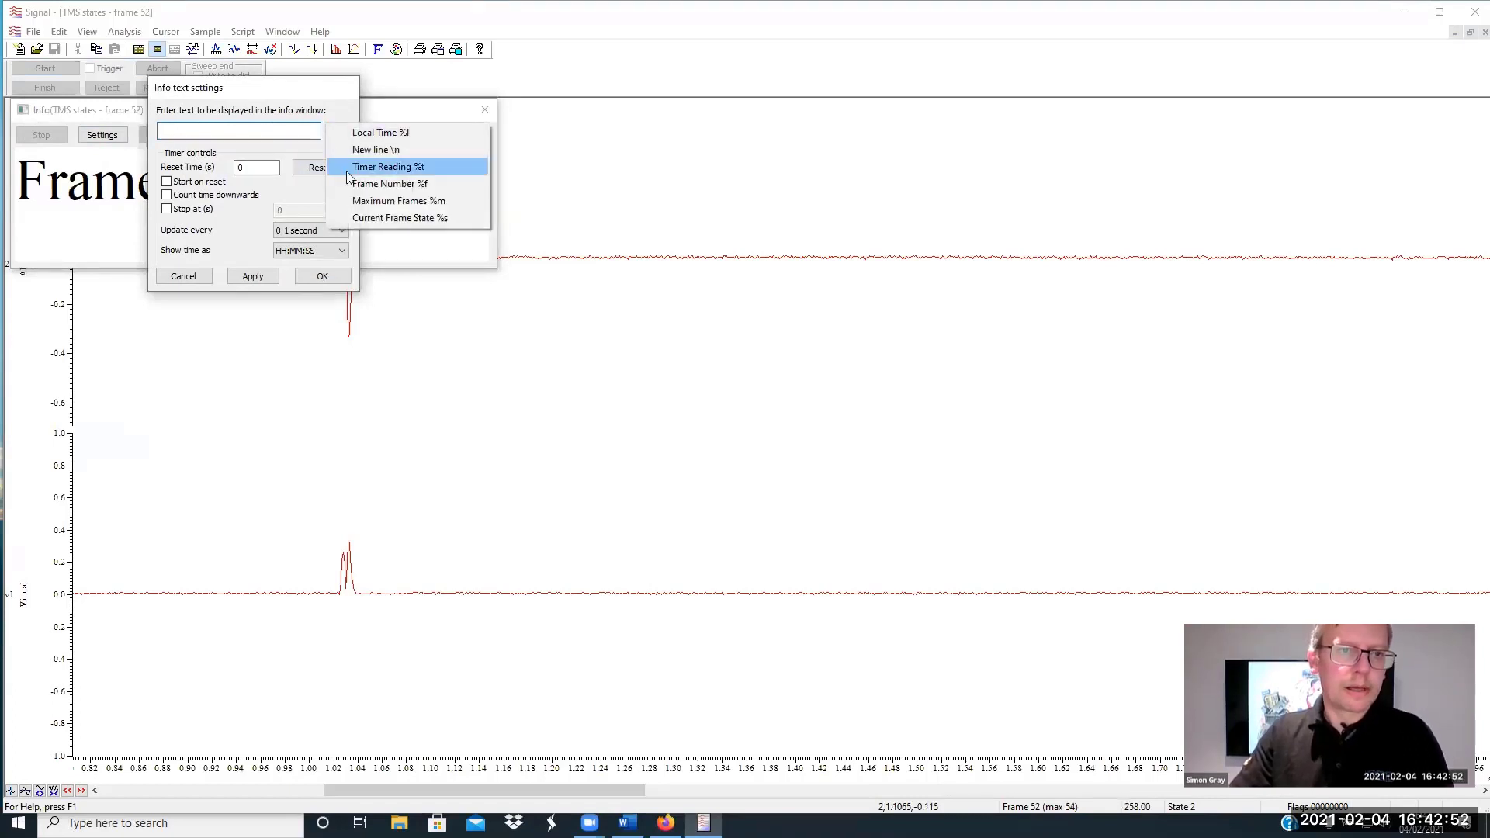
{"action": "left_click", "coordinate": [384, 218]}
{"action": "left_click", "coordinate": [253, 277]}
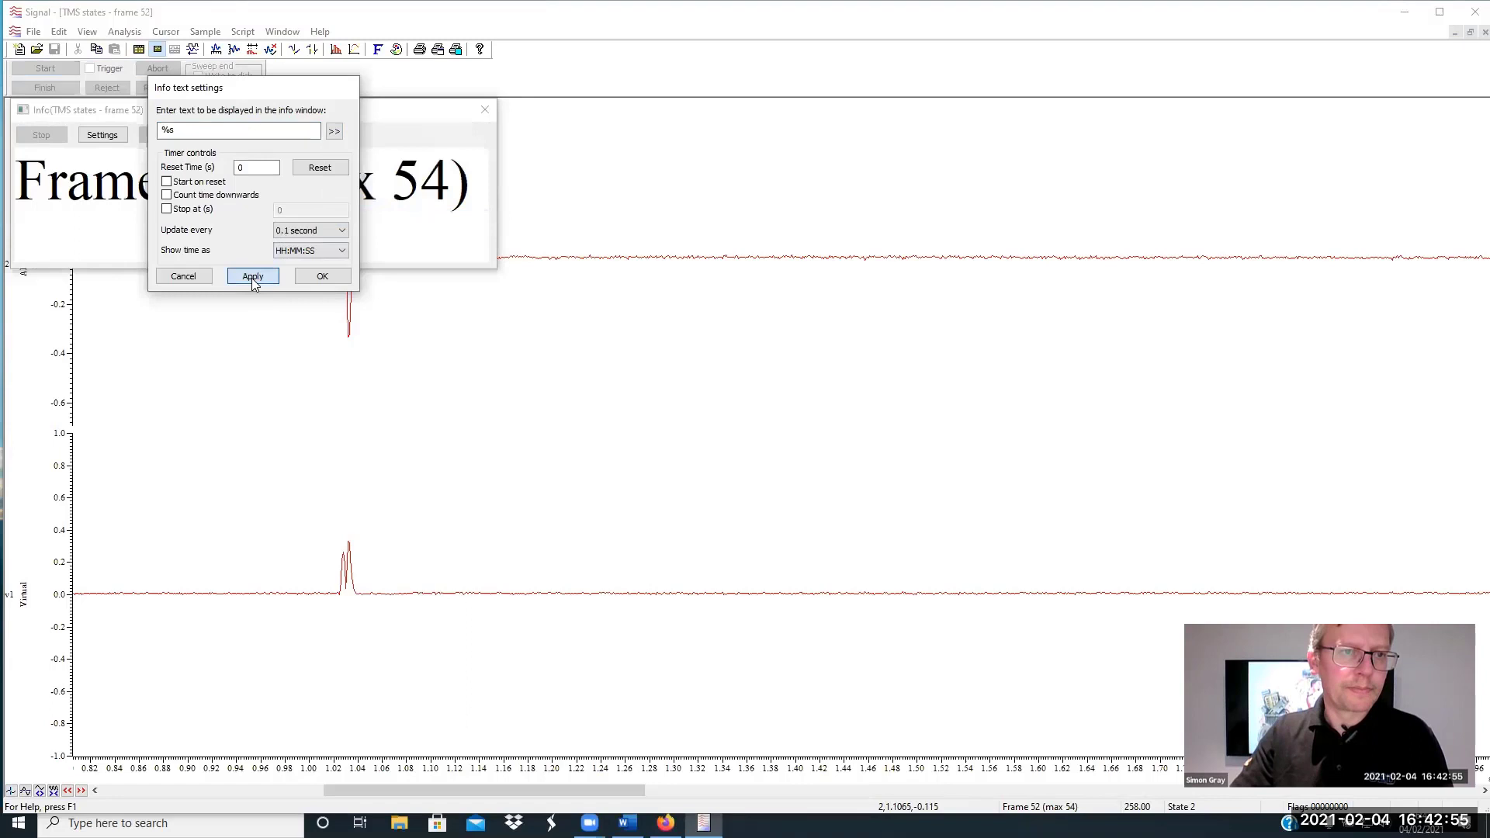
{"action": "left_click", "coordinate": [321, 277]}
{"action": "left_click_drag", "start_coordinate": [329, 113], "coordinate": [866, 71]}
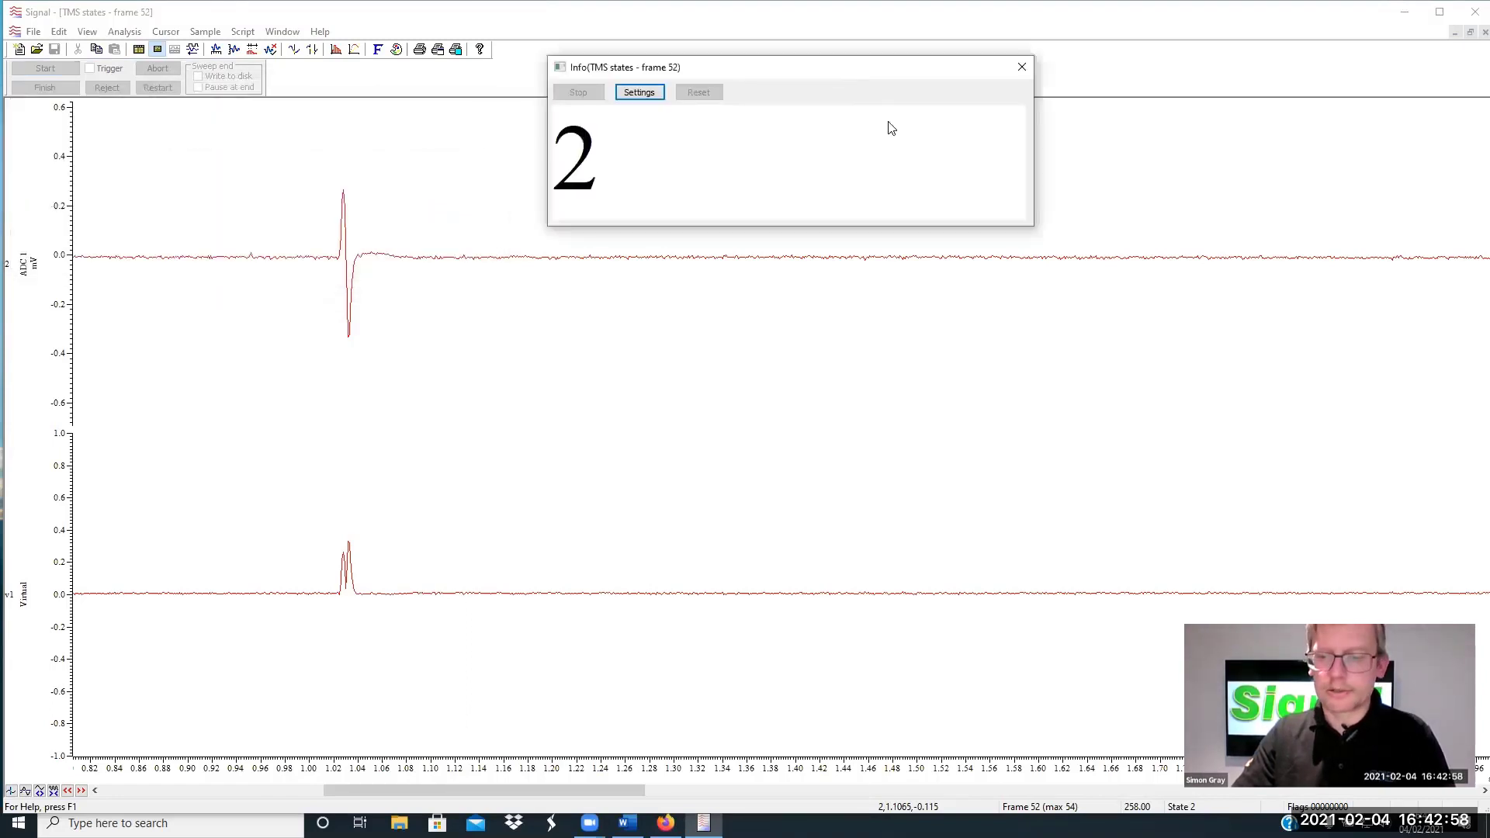
Step back through the TMS states frames to frame 45 and forward to frame 47, examining the state shown for each
{"action": "left_click", "coordinate": [1133, 425]}
{"action": "key", "text": "Page_Up"}
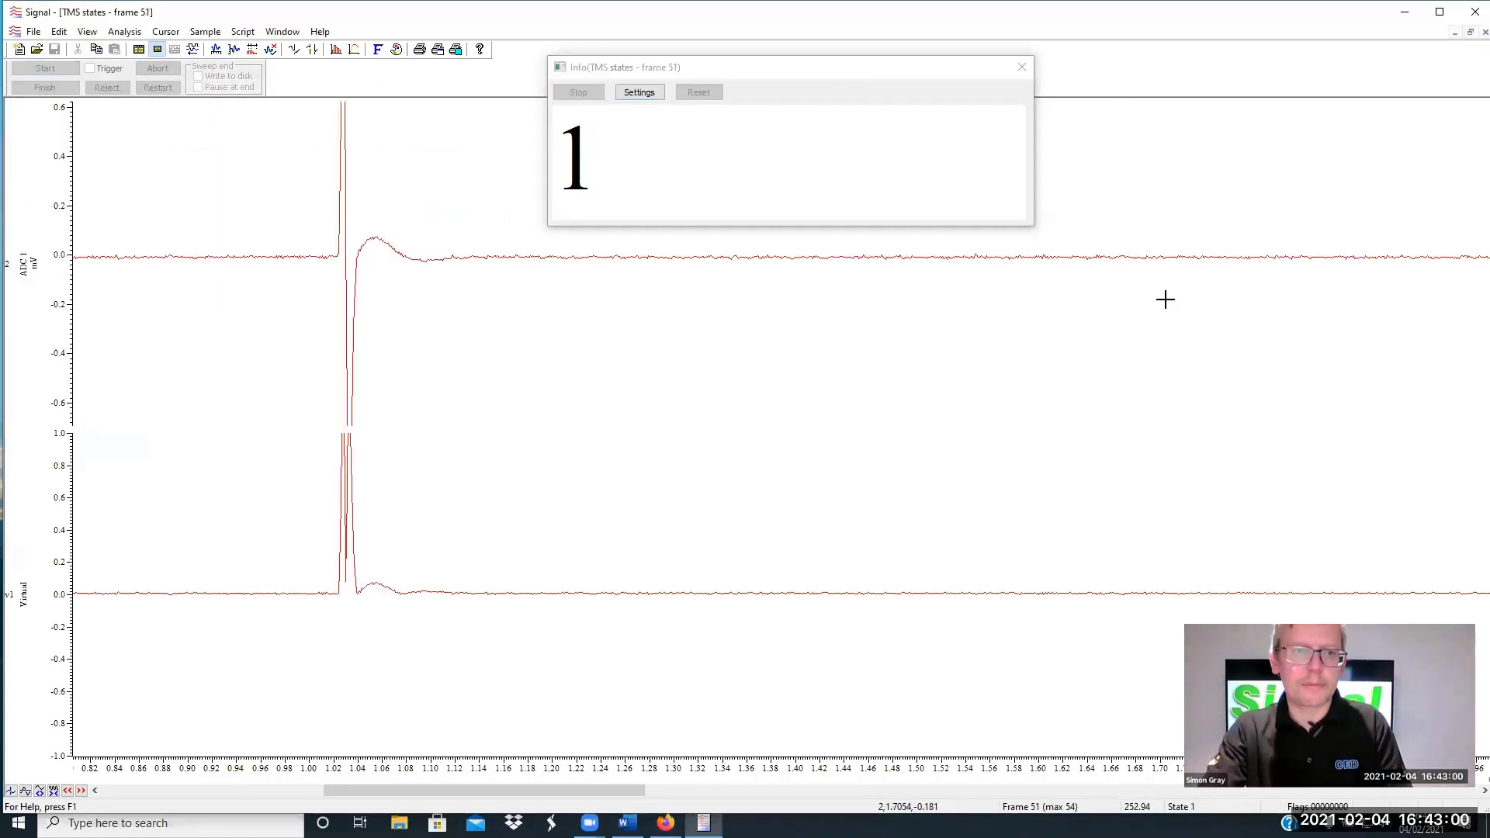
{"action": "key", "text": "Page_Up"}
{"action": "key", "text": "Page_Up"}
{"action": "key", "text": "Page_Up"}
{"action": "key", "text": "Page_Up"}
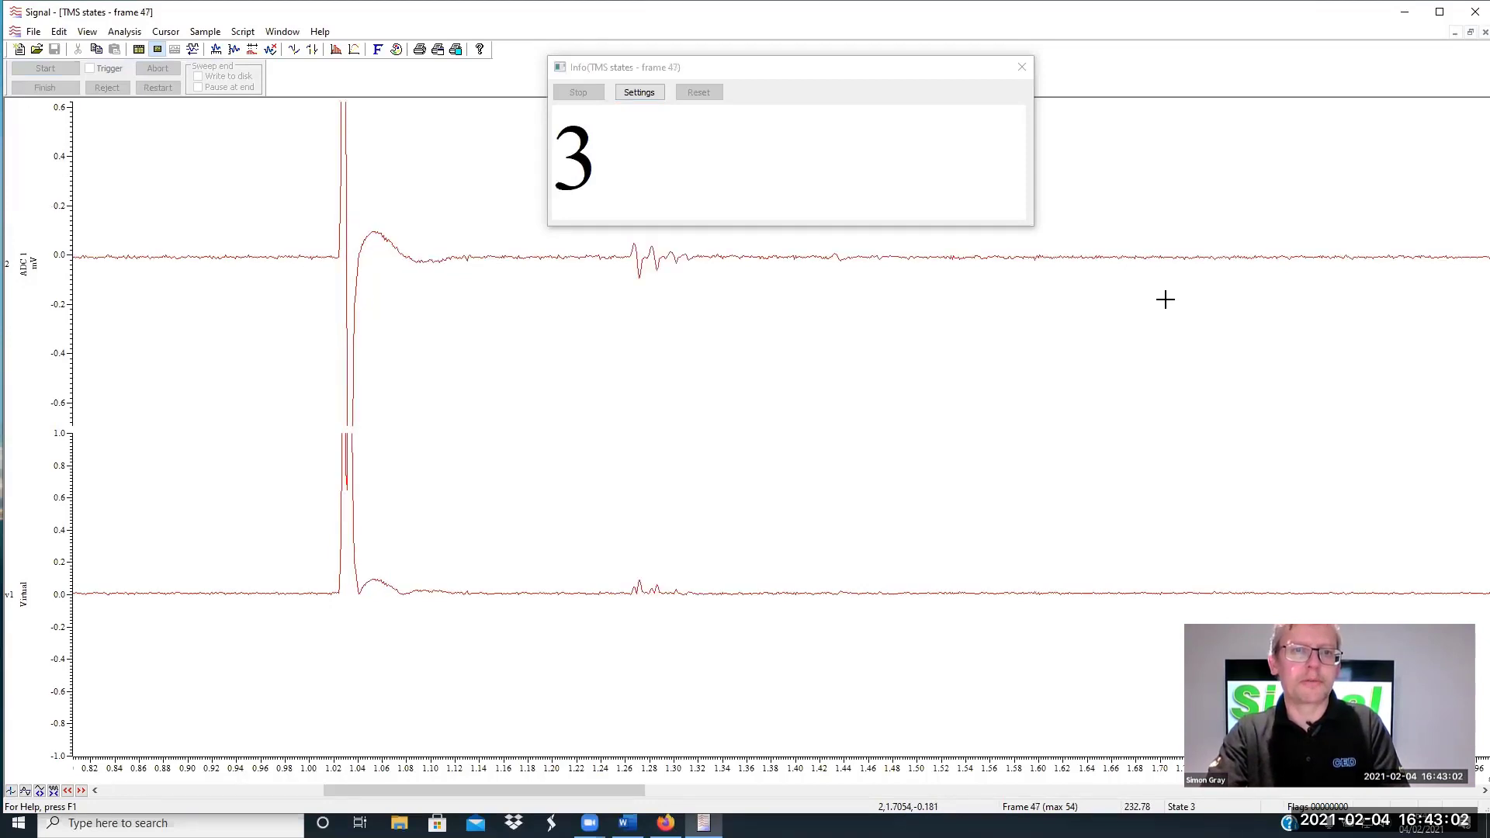
{"action": "key", "text": "Page_Up"}
{"action": "key", "text": "Page_Up"}
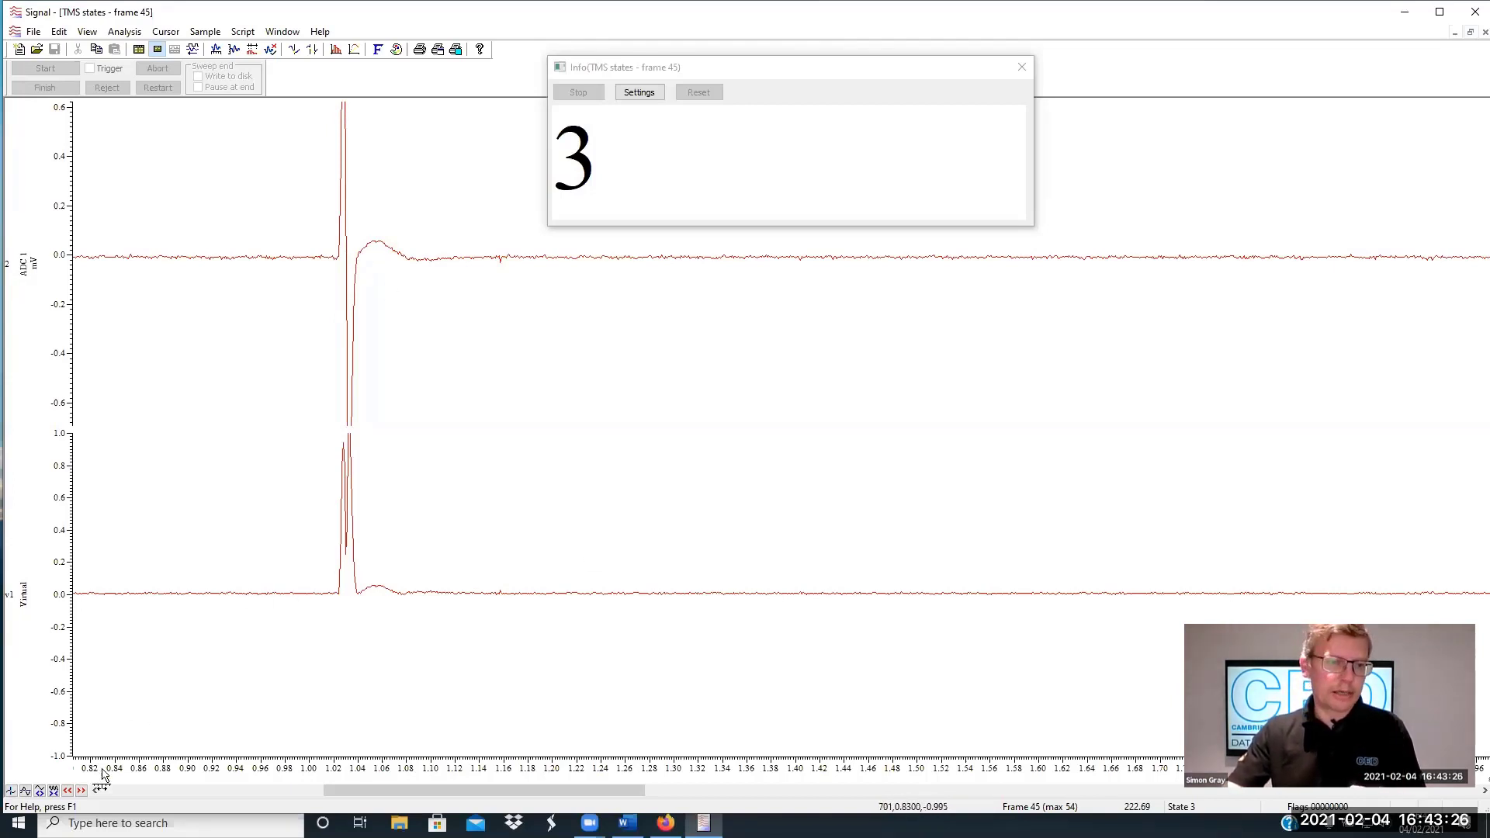
{"action": "left_click", "coordinate": [82, 791]}
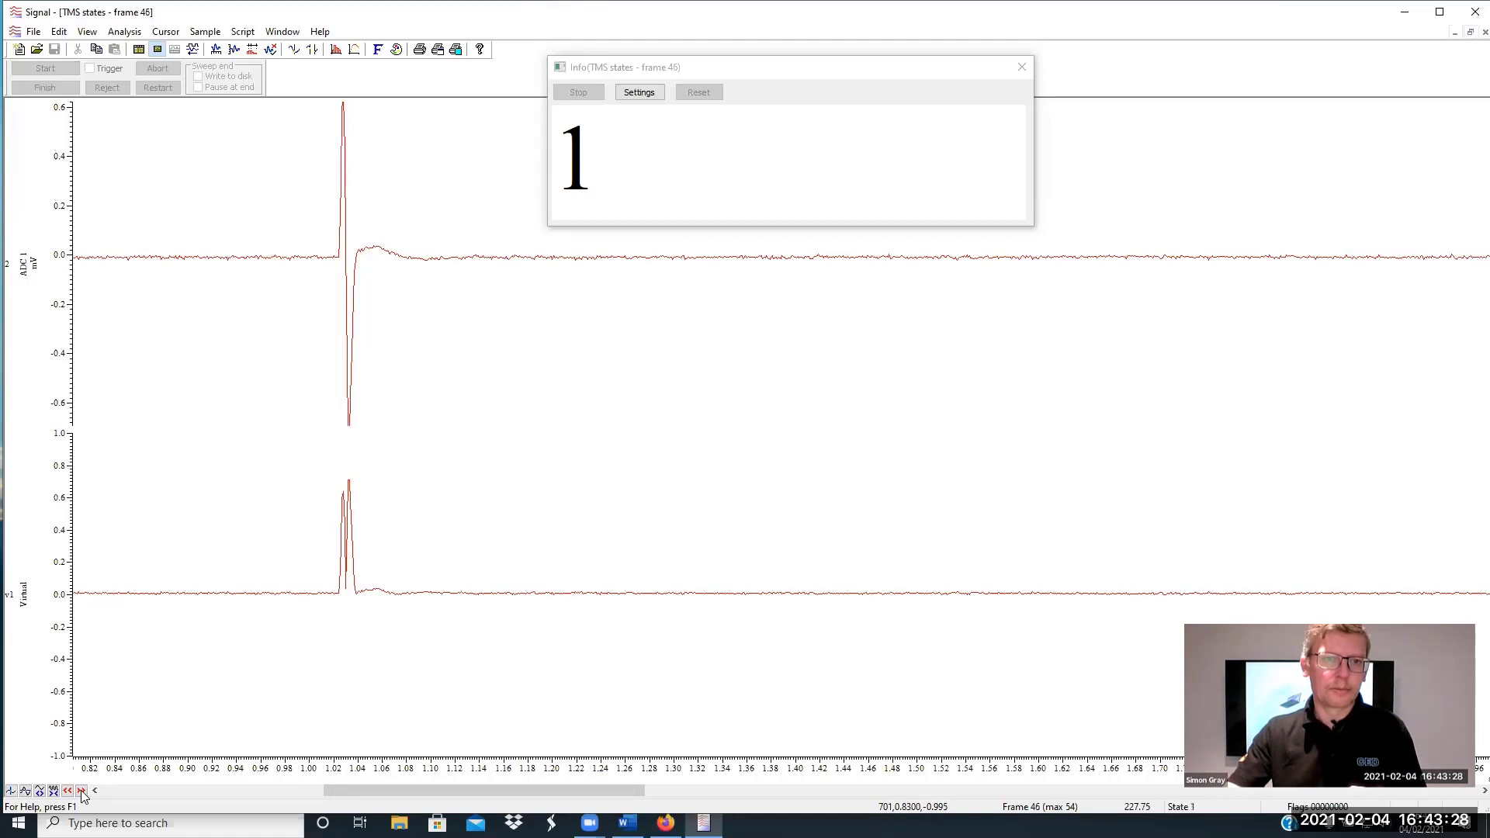
{"action": "left_click", "coordinate": [82, 791]}
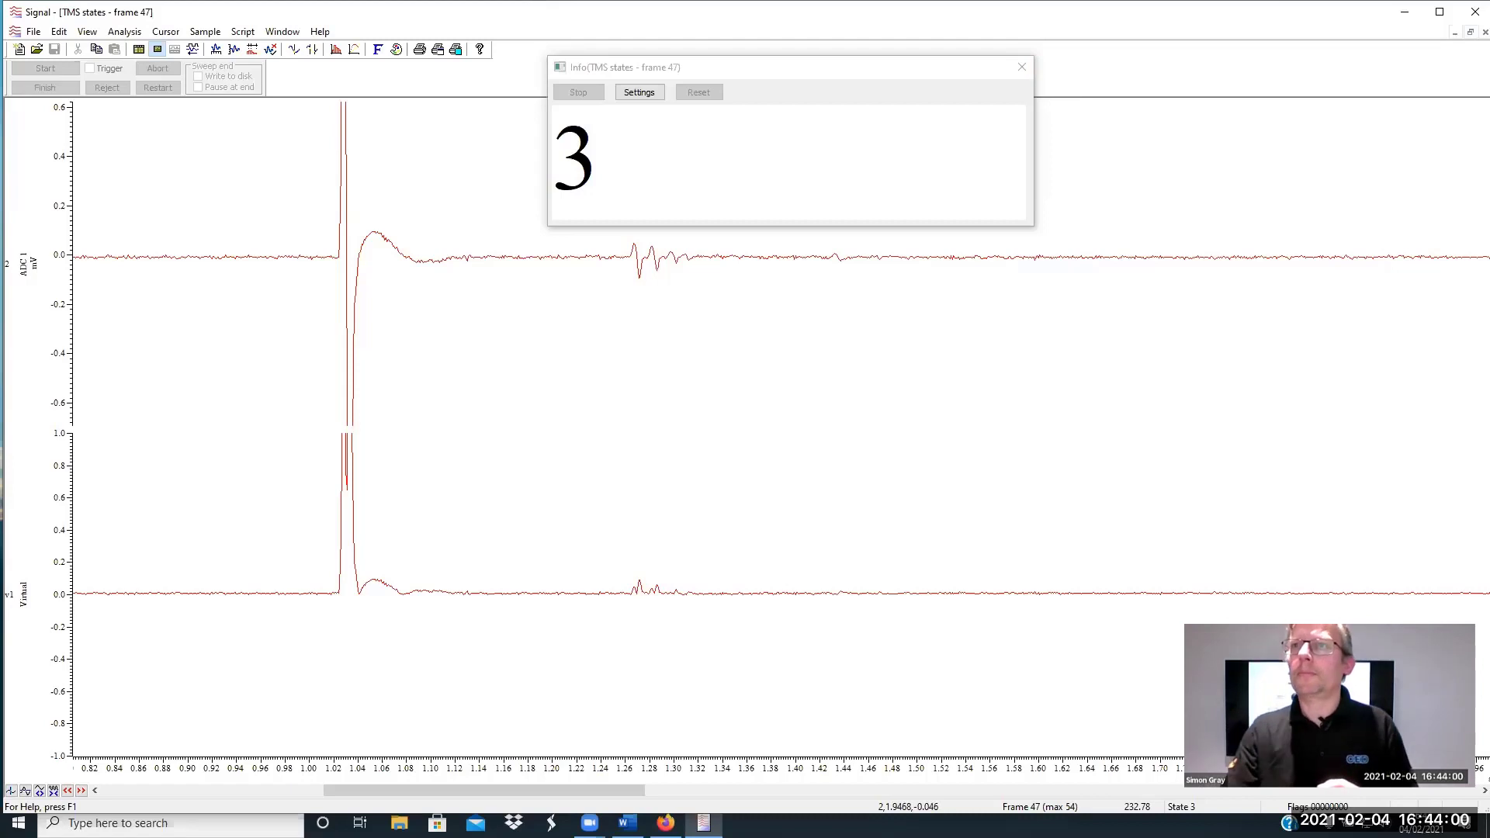
Close the info window and the TMS states data file
{"action": "left_click", "coordinate": [1021, 67]}
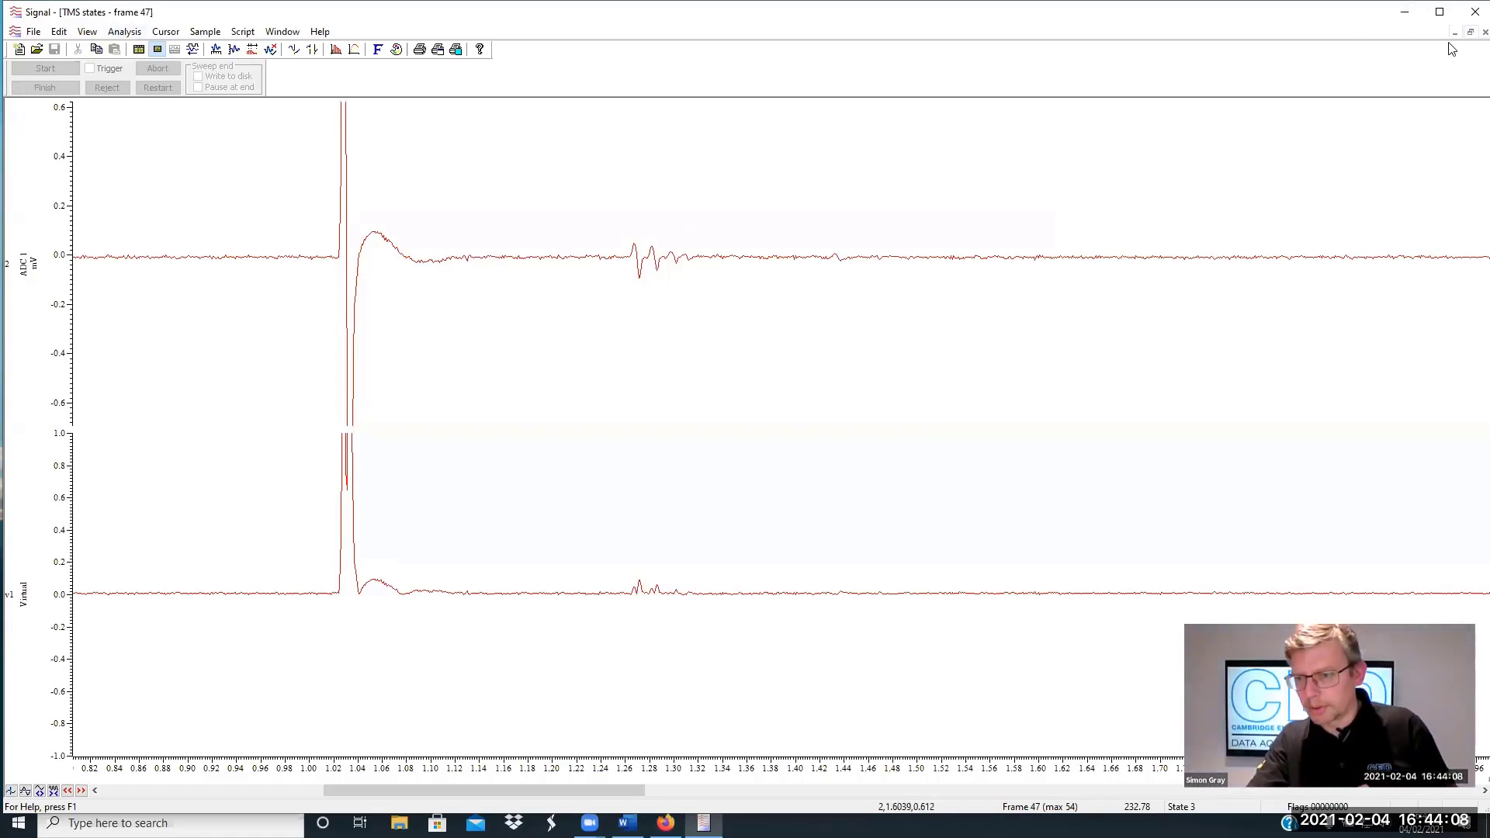
{"action": "left_click", "coordinate": [1467, 35]}
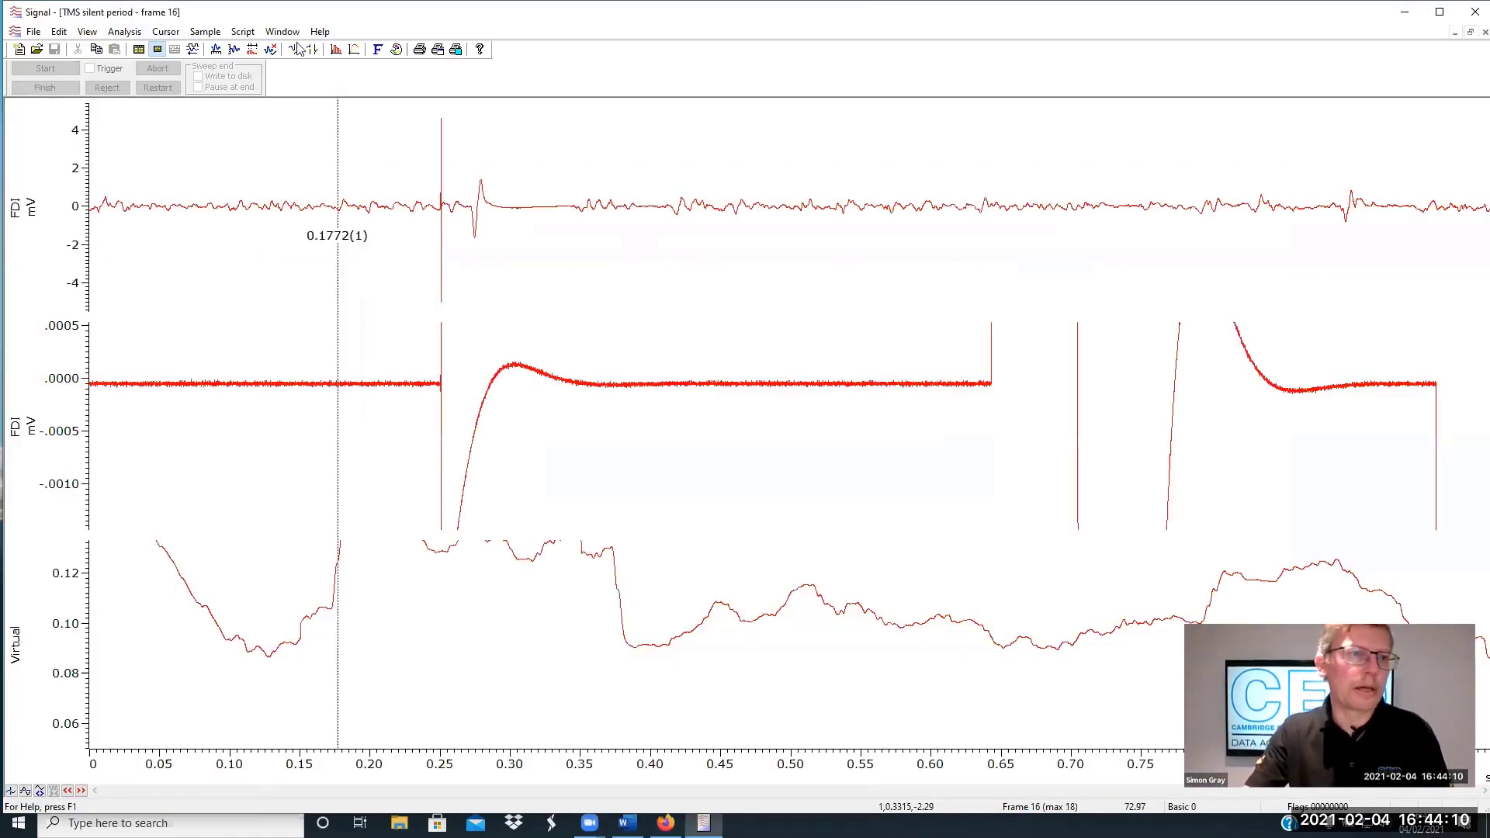
Turn on overdrawing of frames in the TMS silent period file
{"action": "left_click", "coordinate": [59, 31]}
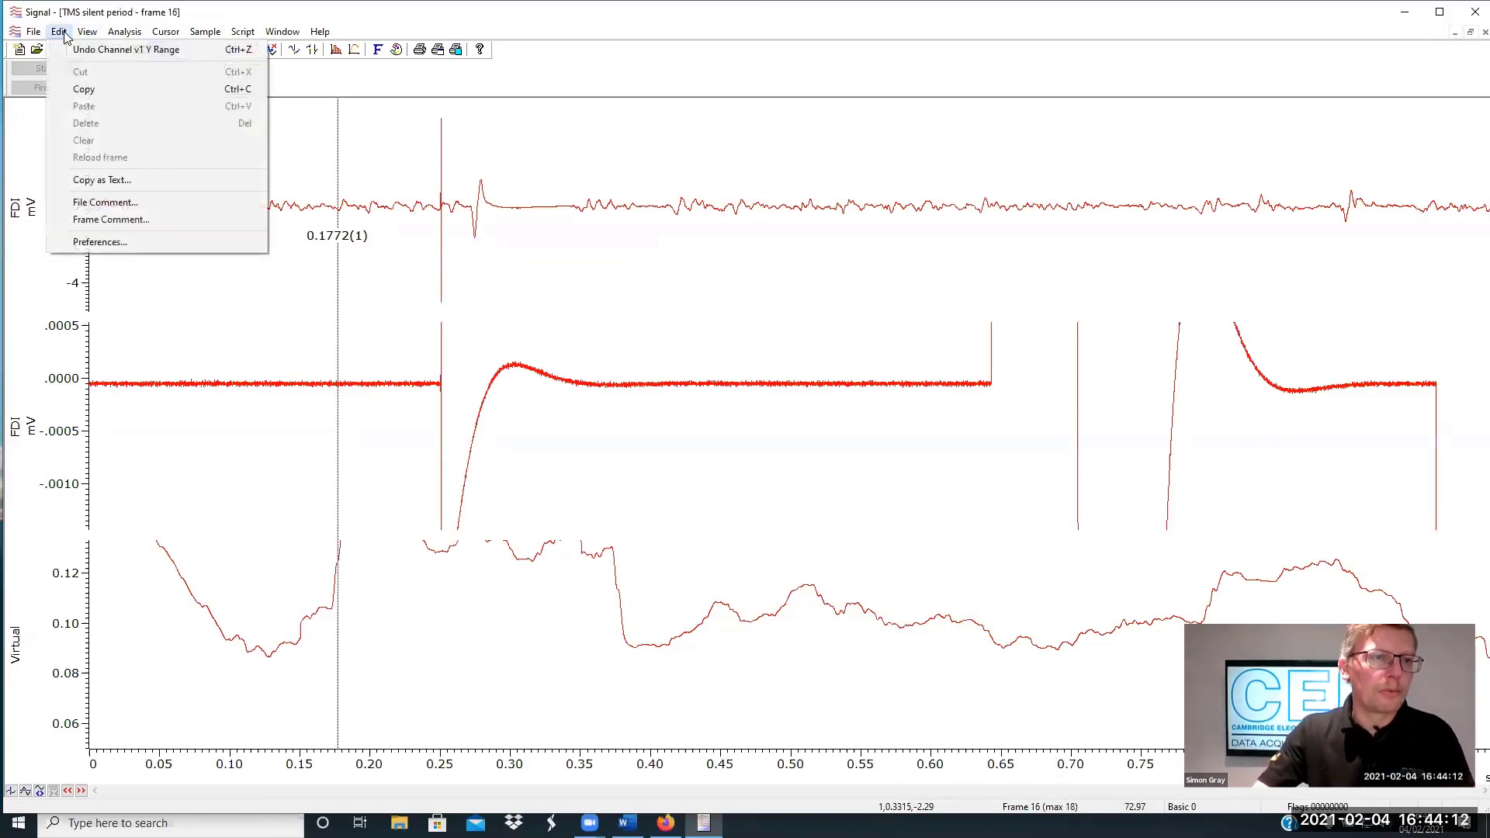
{"action": "mouse_move", "coordinate": [91, 37]}
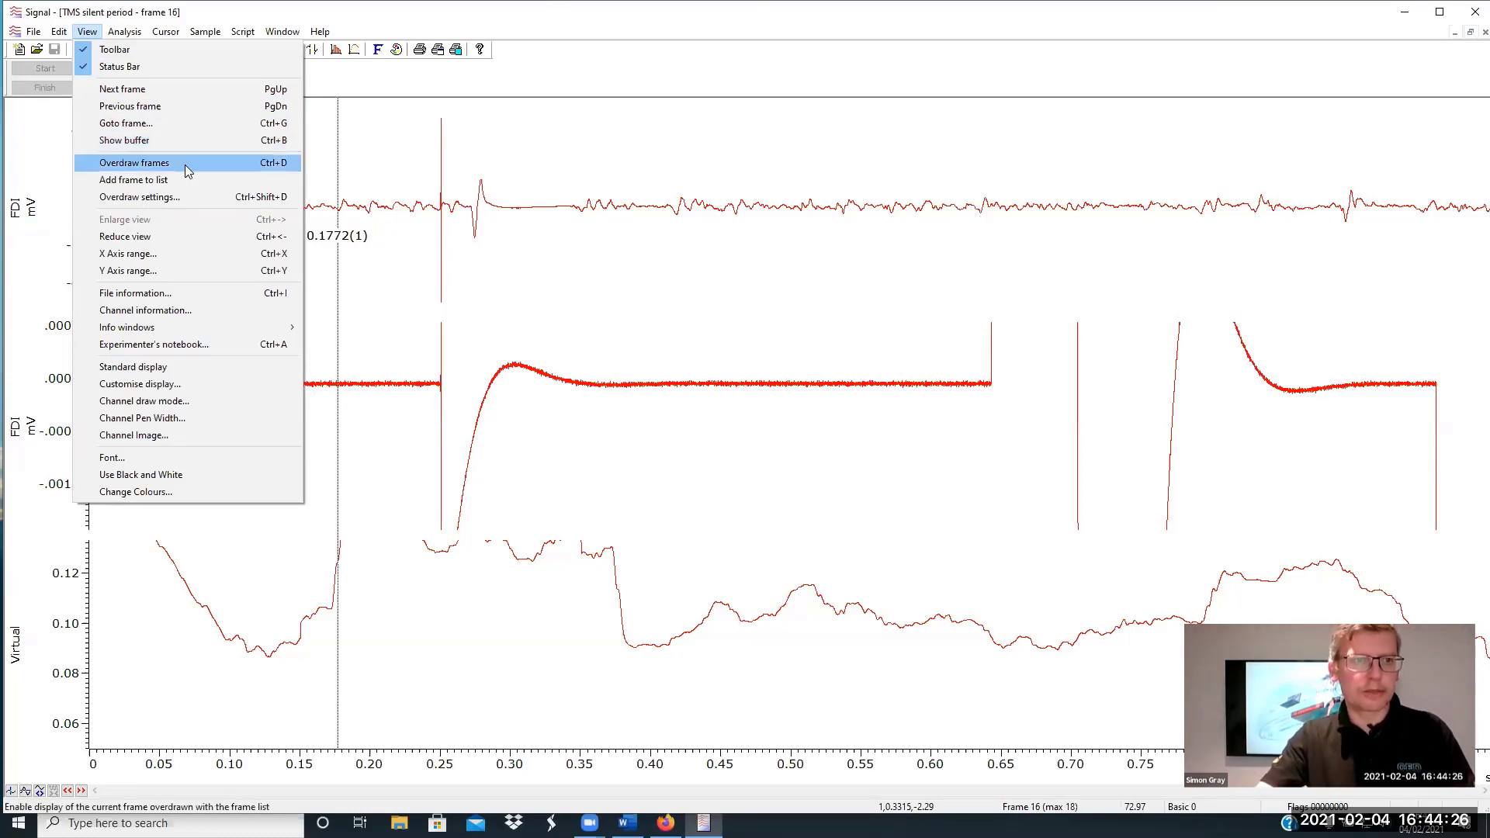
{"action": "left_click", "coordinate": [429, 245]}
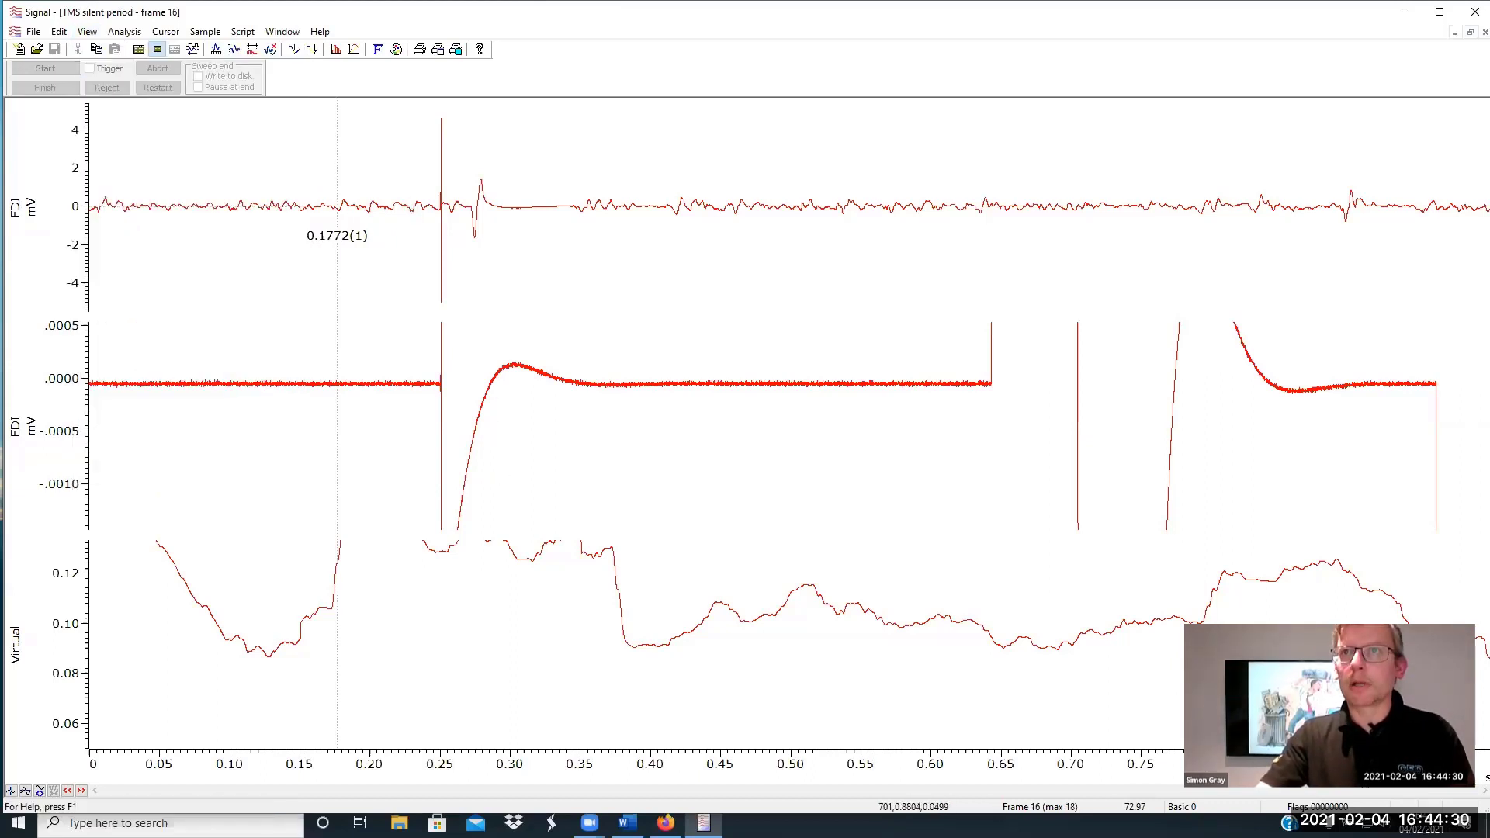
{"action": "left_click", "coordinate": [87, 31]}
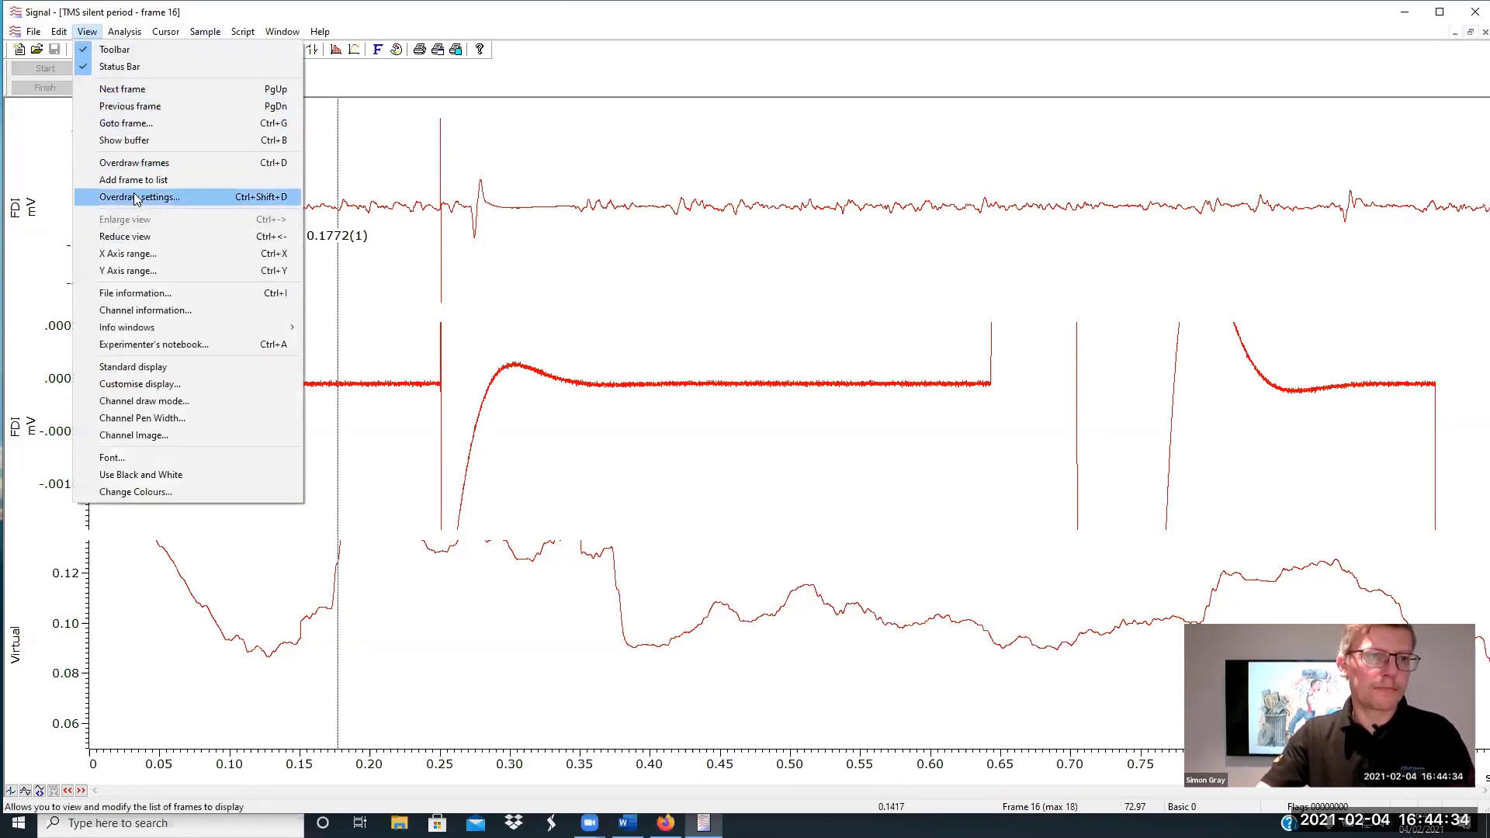
{"action": "left_click", "coordinate": [147, 163]}
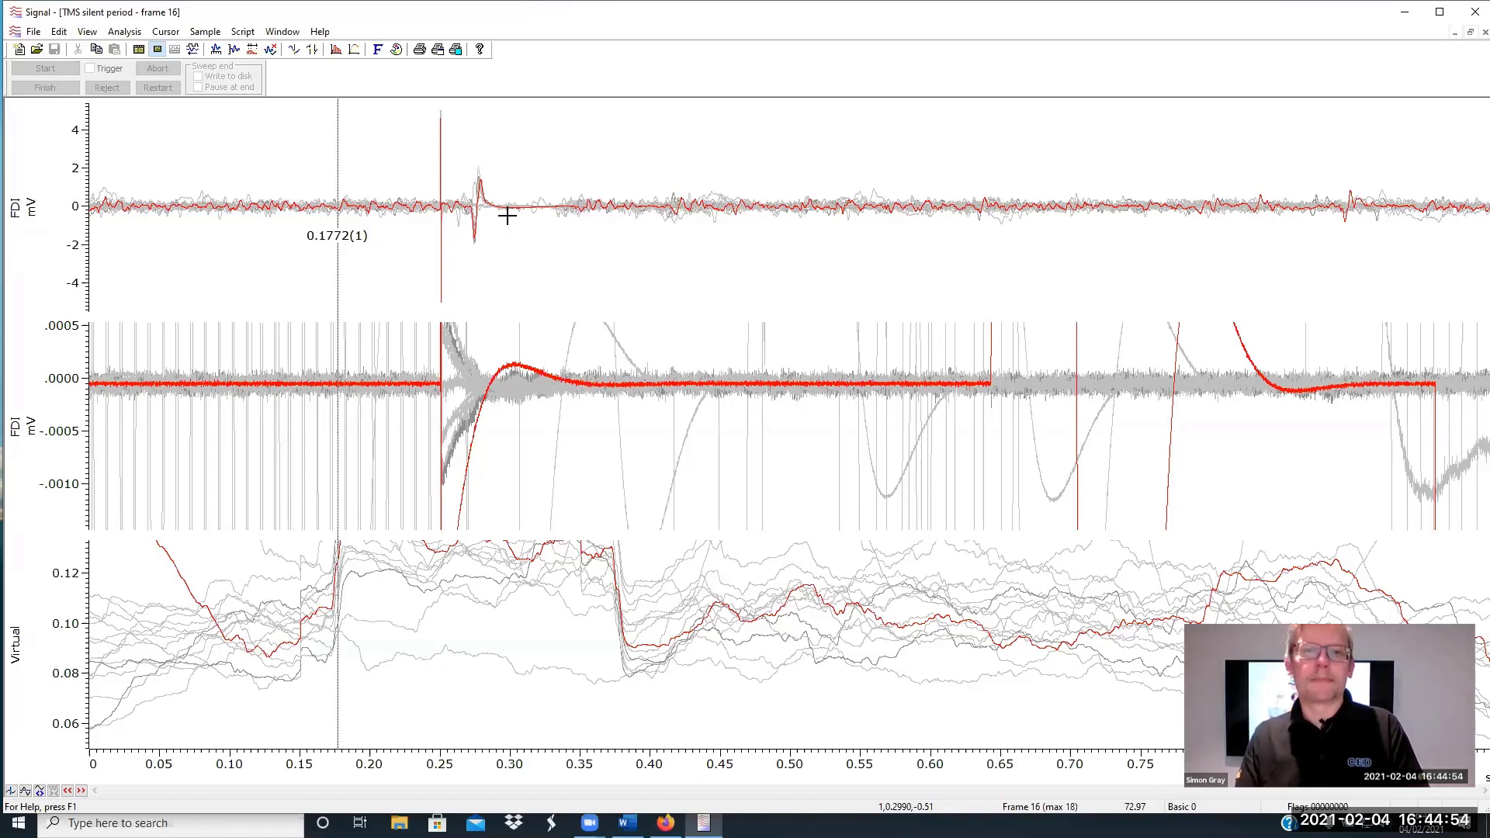
Enable 3D drawing for the overdrawn frames and set the X axis space for the 3D effect to 36%
{"action": "left_click", "coordinate": [87, 32]}
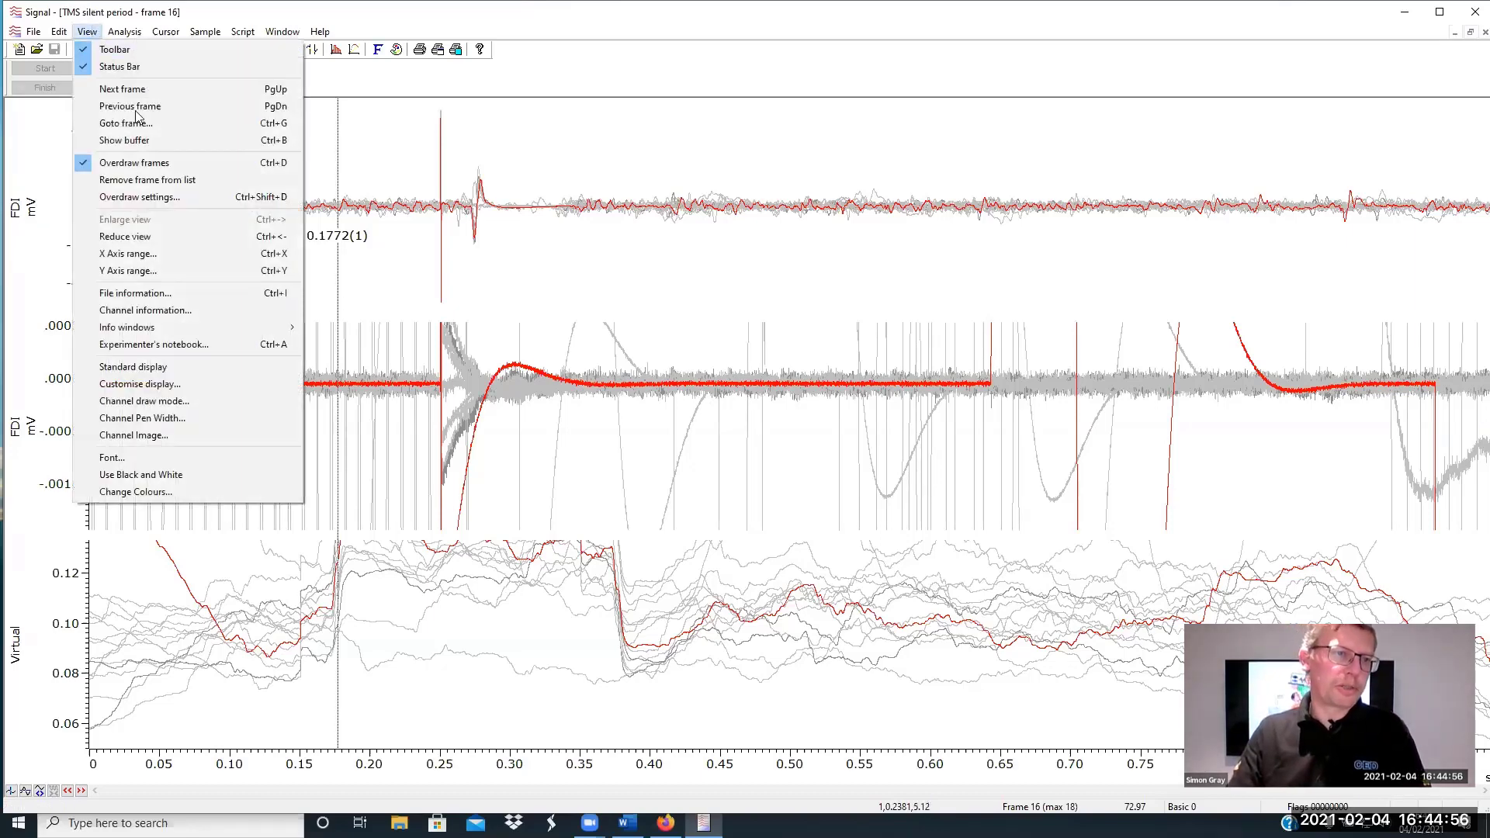
{"action": "left_click", "coordinate": [158, 199]}
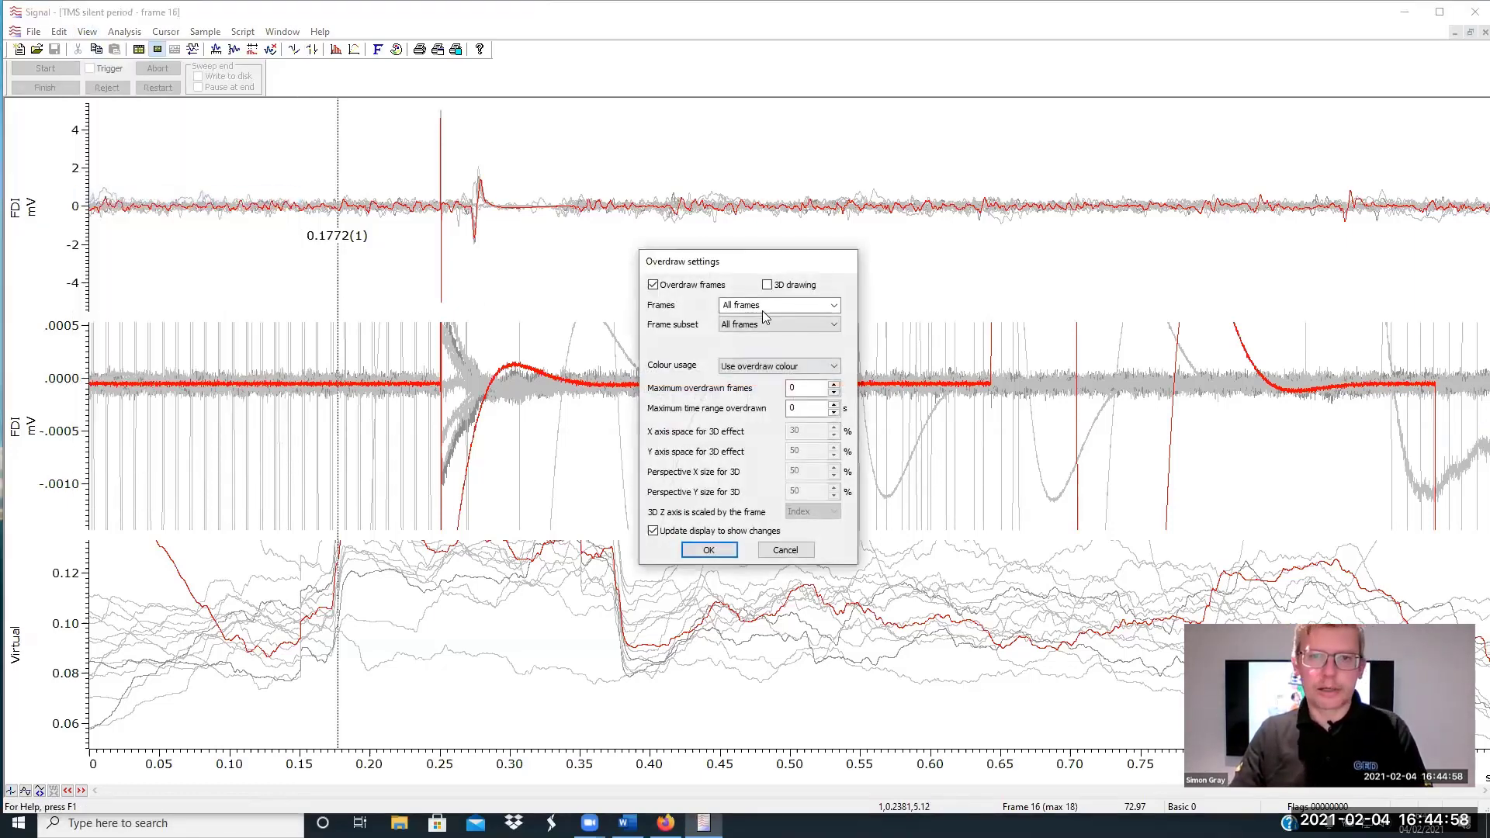
{"action": "left_click", "coordinate": [768, 285]}
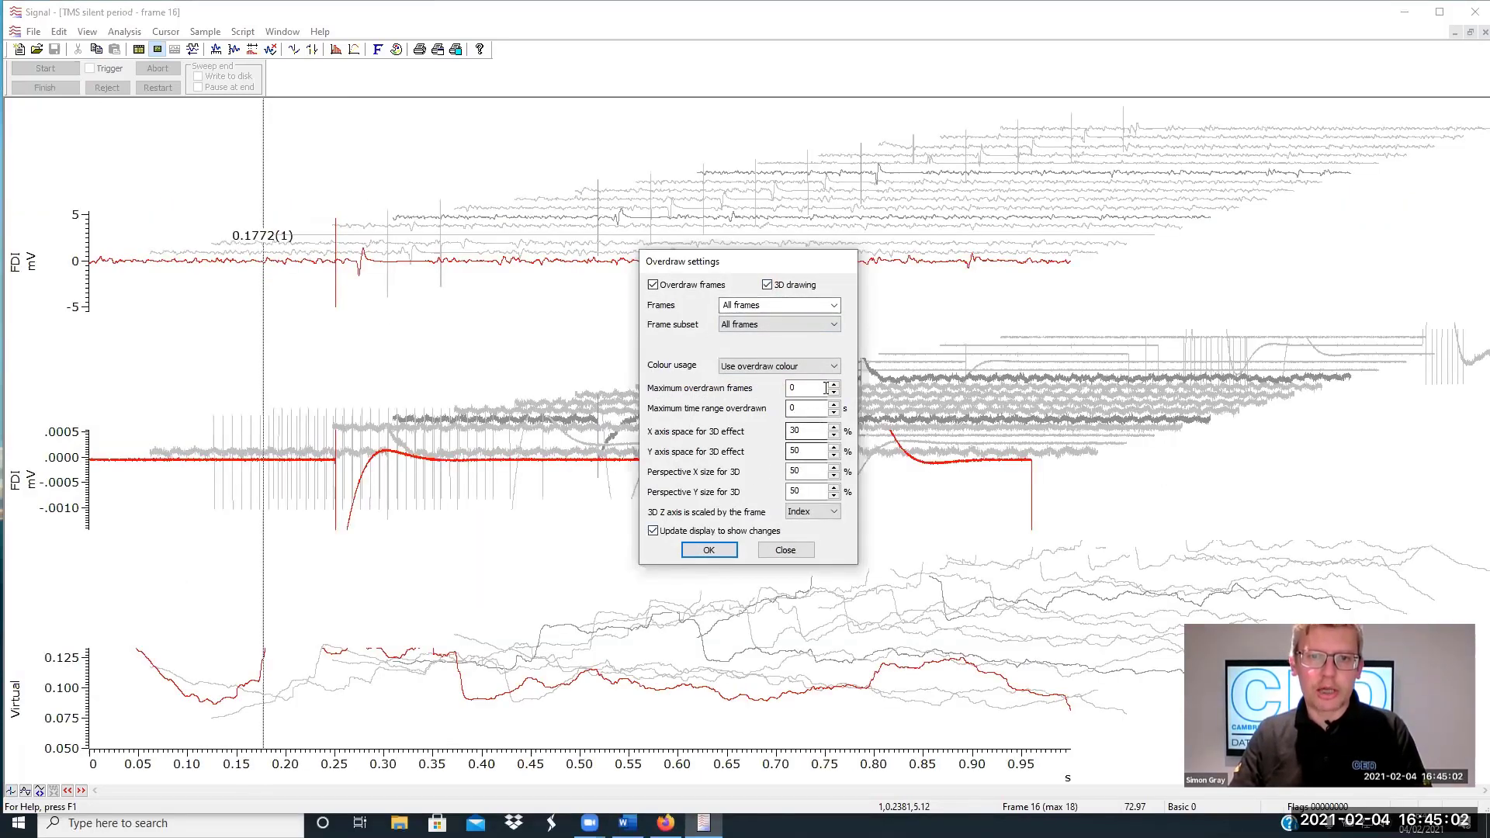
{"action": "left_click", "coordinate": [834, 428]}
{"action": "left_click", "coordinate": [834, 428]}
{"action": "left_click", "coordinate": [835, 429]}
{"action": "left_click", "coordinate": [835, 429]}
{"action": "left_click", "coordinate": [835, 429]}
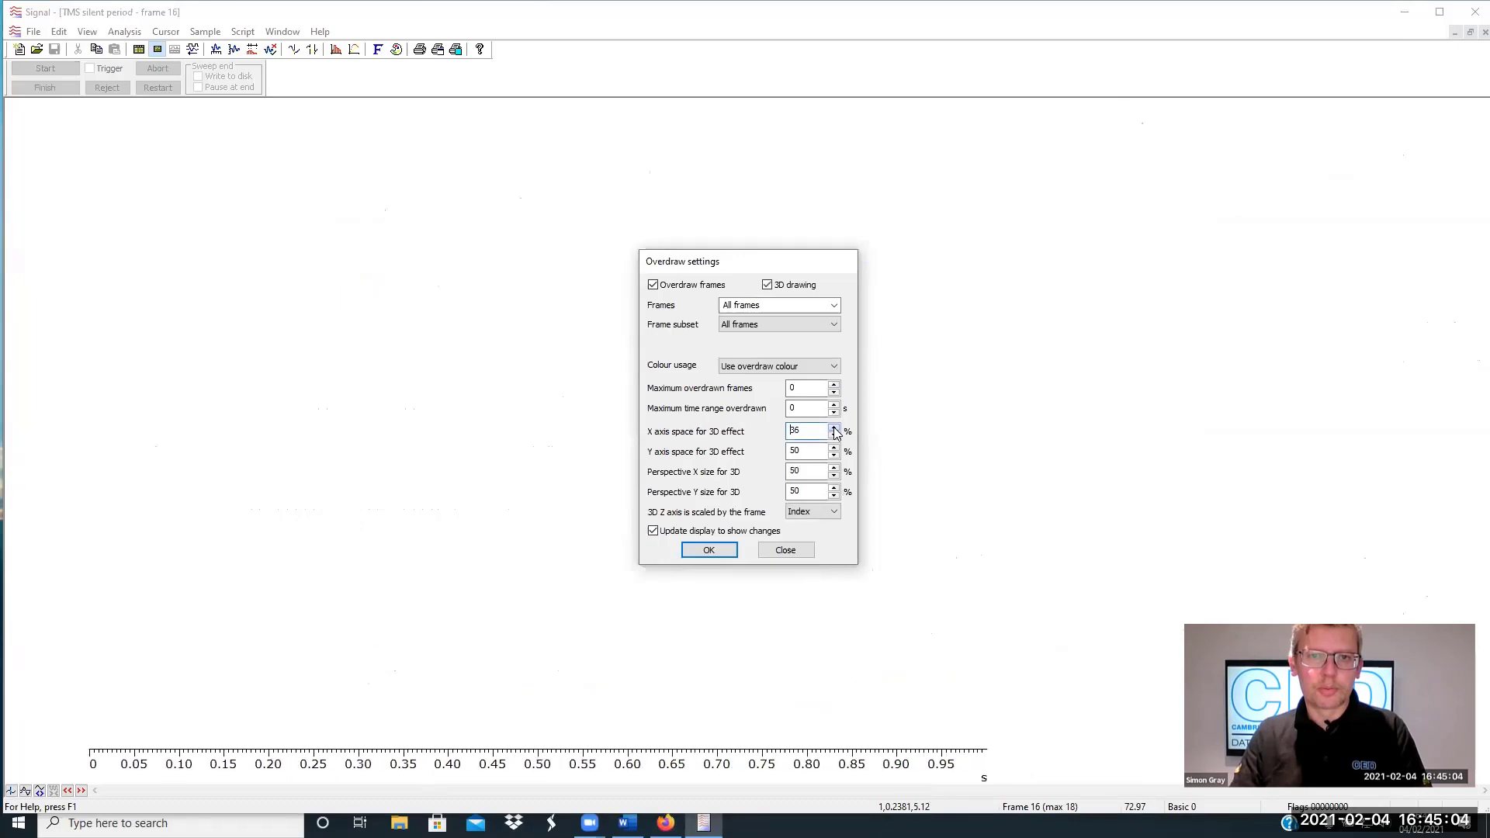
{"action": "left_click", "coordinate": [834, 428]}
Set the Y axis space for the 3D effect to 57% and accept the overdraw settings
{"action": "left_click", "coordinate": [835, 448]}
{"action": "left_click", "coordinate": [834, 447]}
{"action": "left_click", "coordinate": [835, 448]}
{"action": "left_click", "coordinate": [834, 448]}
{"action": "left_click", "coordinate": [834, 448]}
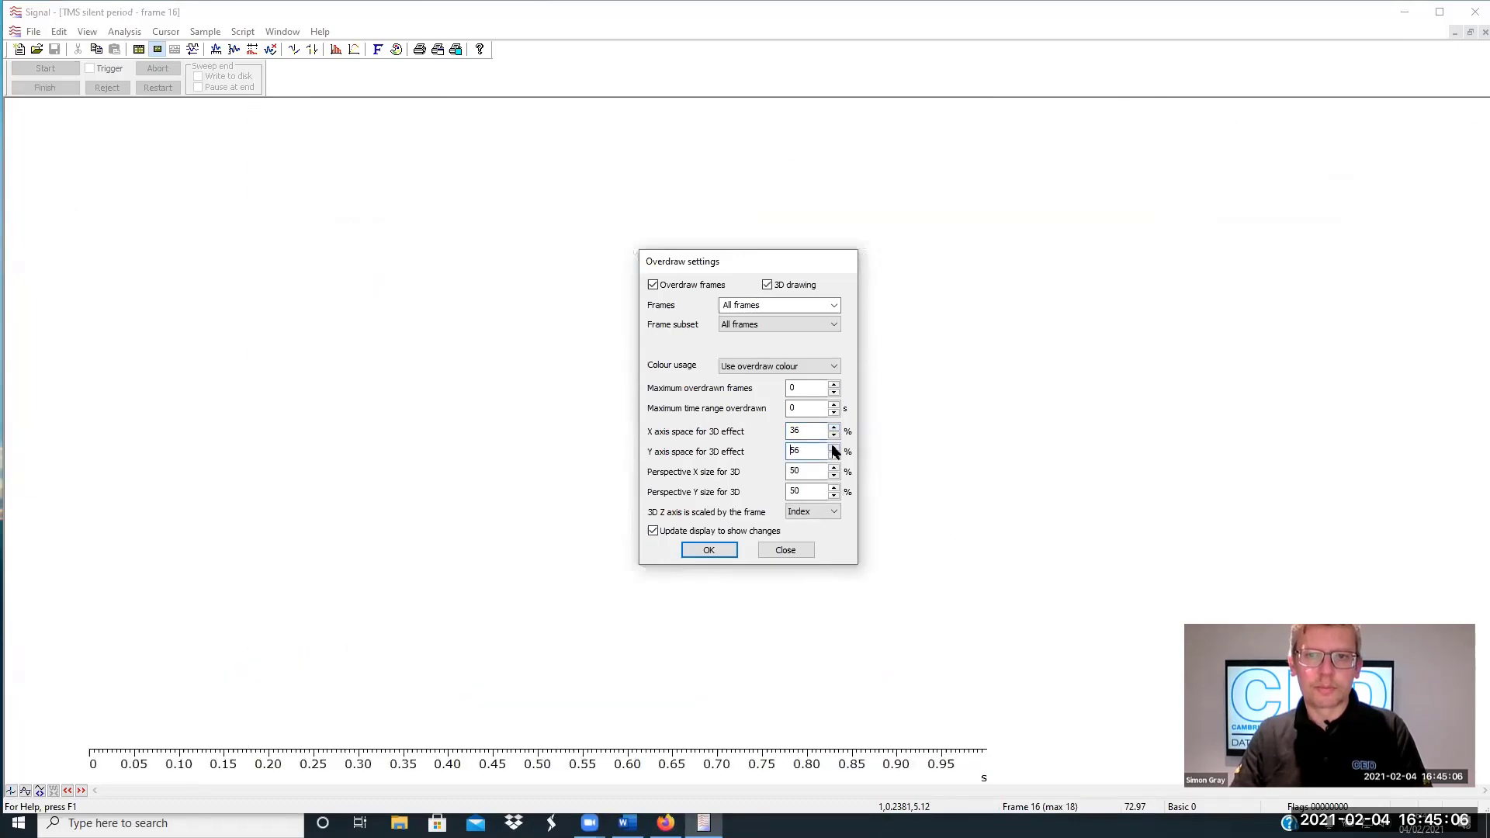
{"action": "left_click", "coordinate": [835, 447]}
{"action": "left_click", "coordinate": [835, 448]}
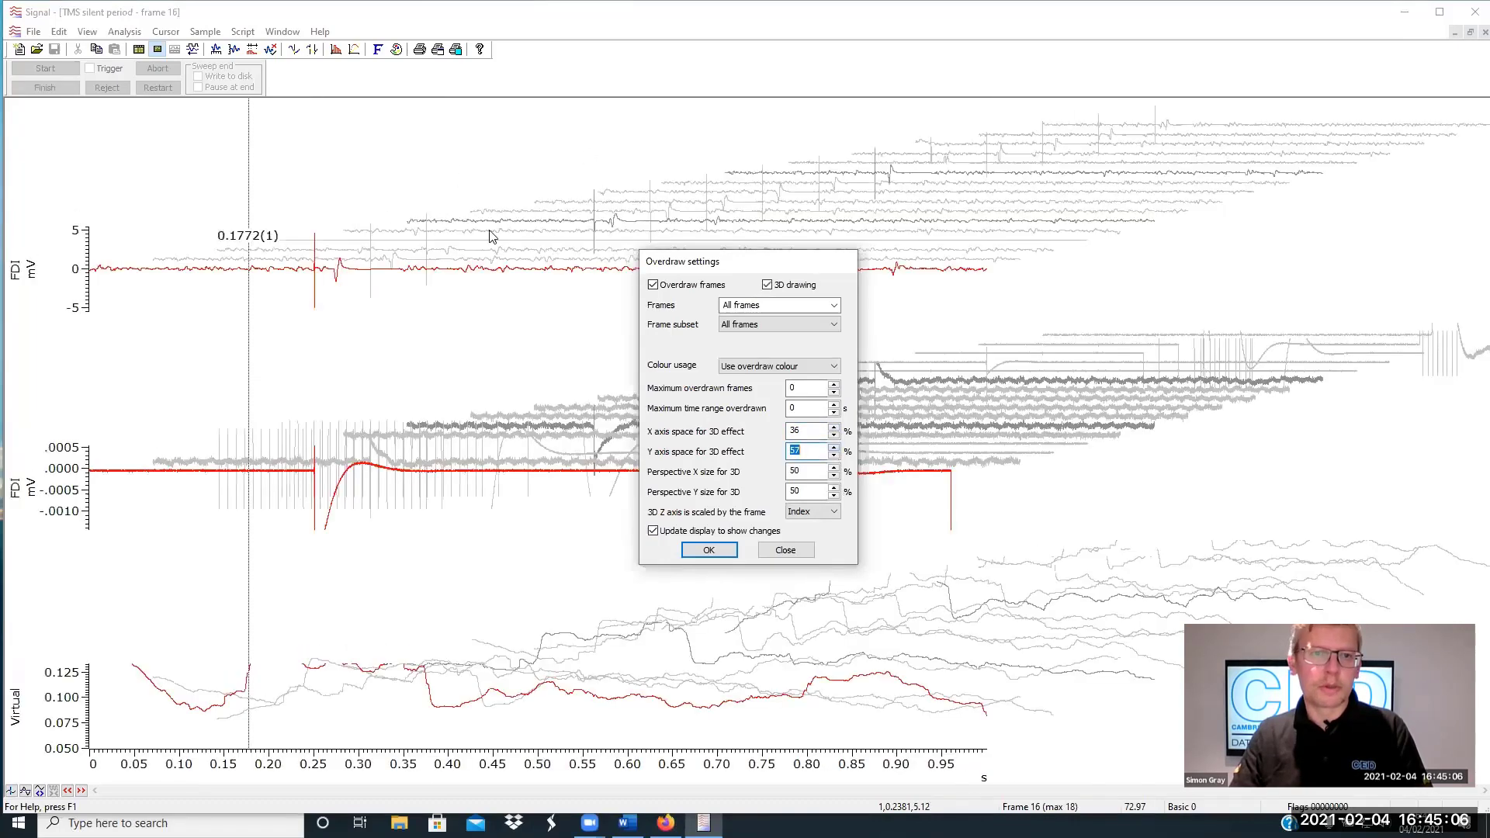
{"action": "left_click", "coordinate": [709, 549]}
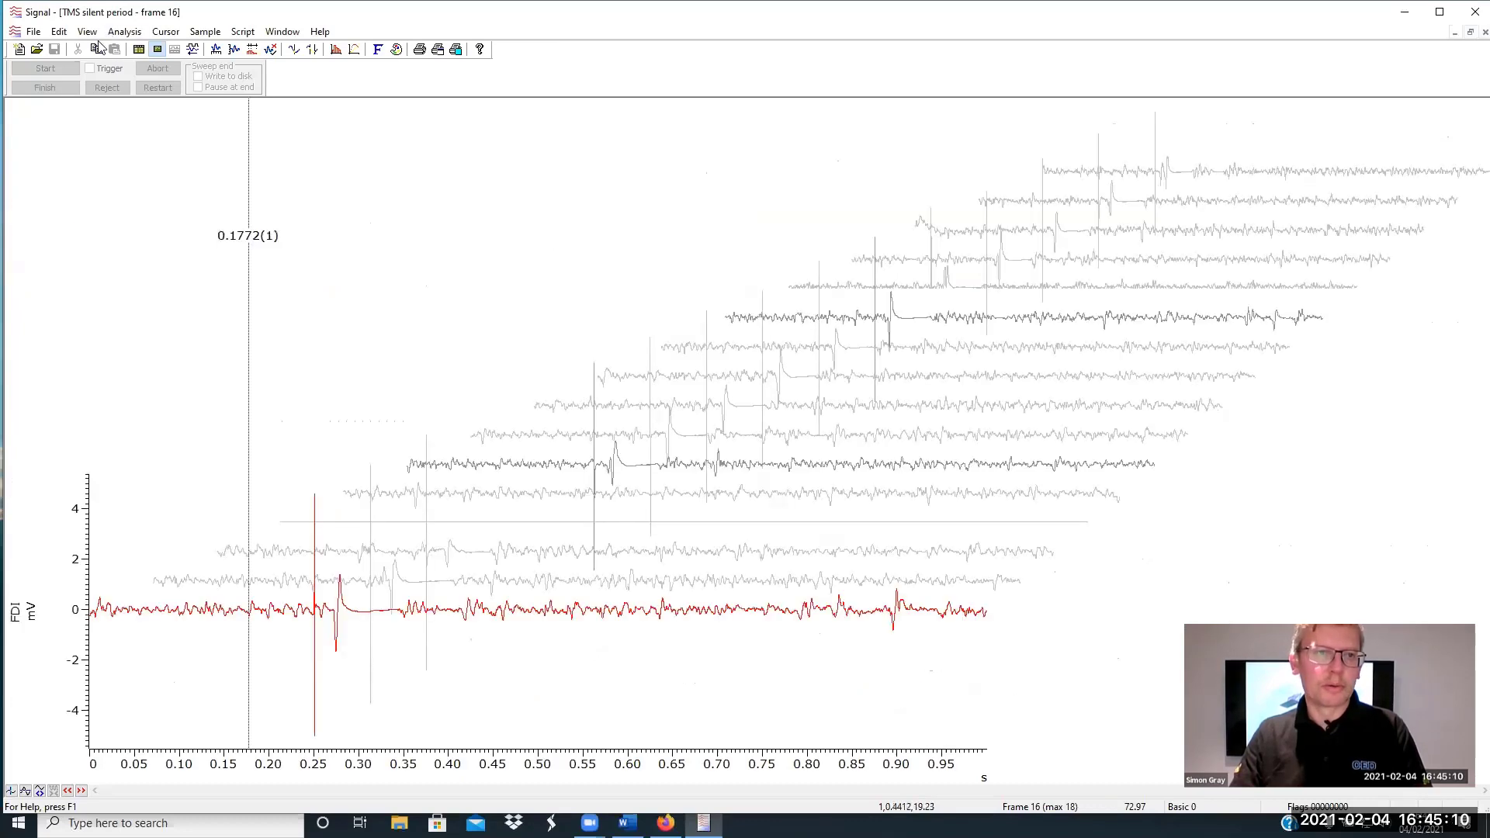
Set the perspective X size for the 3D overdraw to 100% and accept the overdraw settings
{"action": "left_click", "coordinate": [87, 32]}
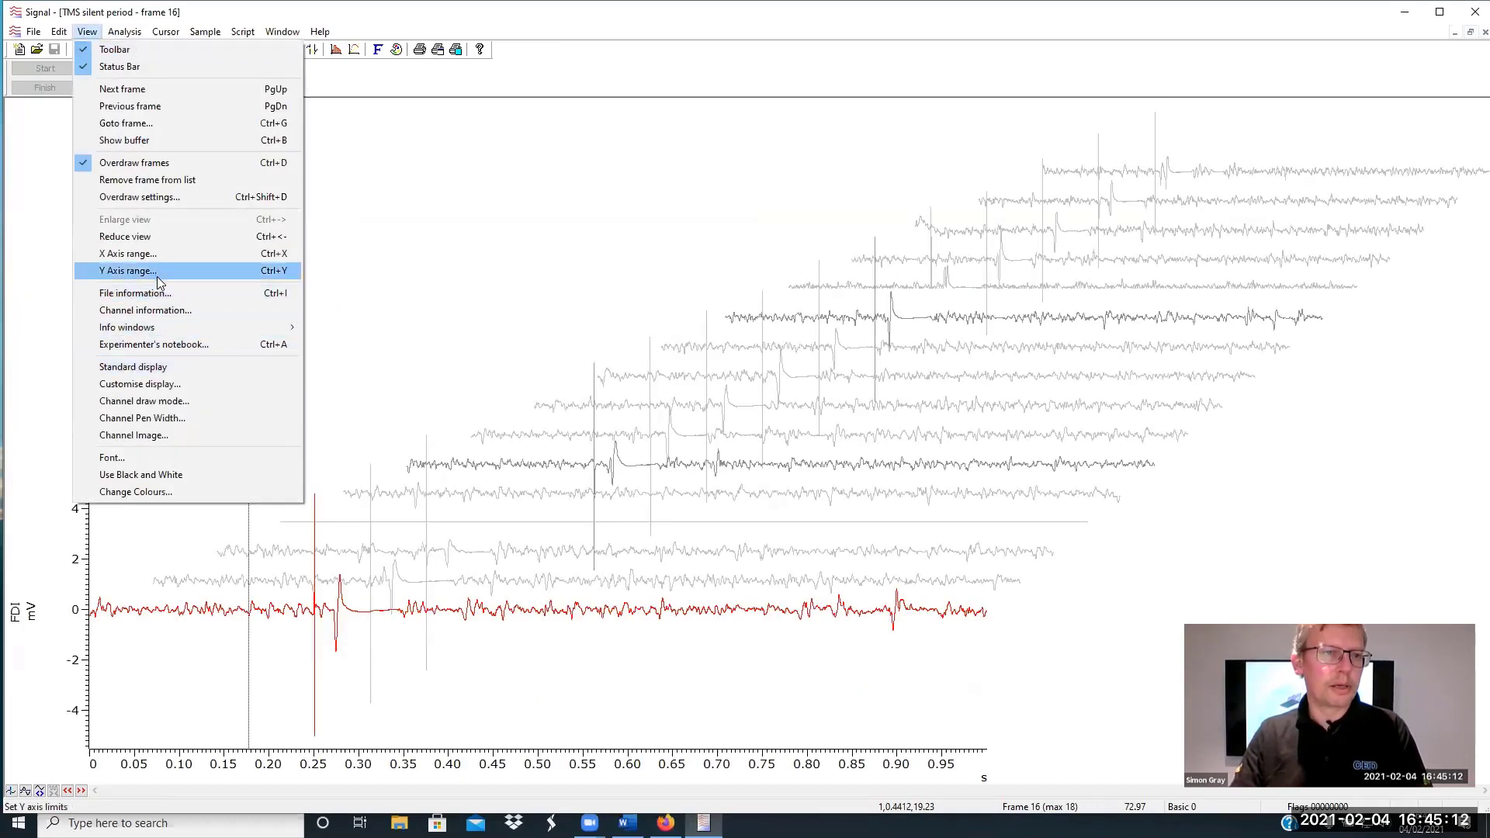
{"action": "left_click", "coordinate": [178, 197]}
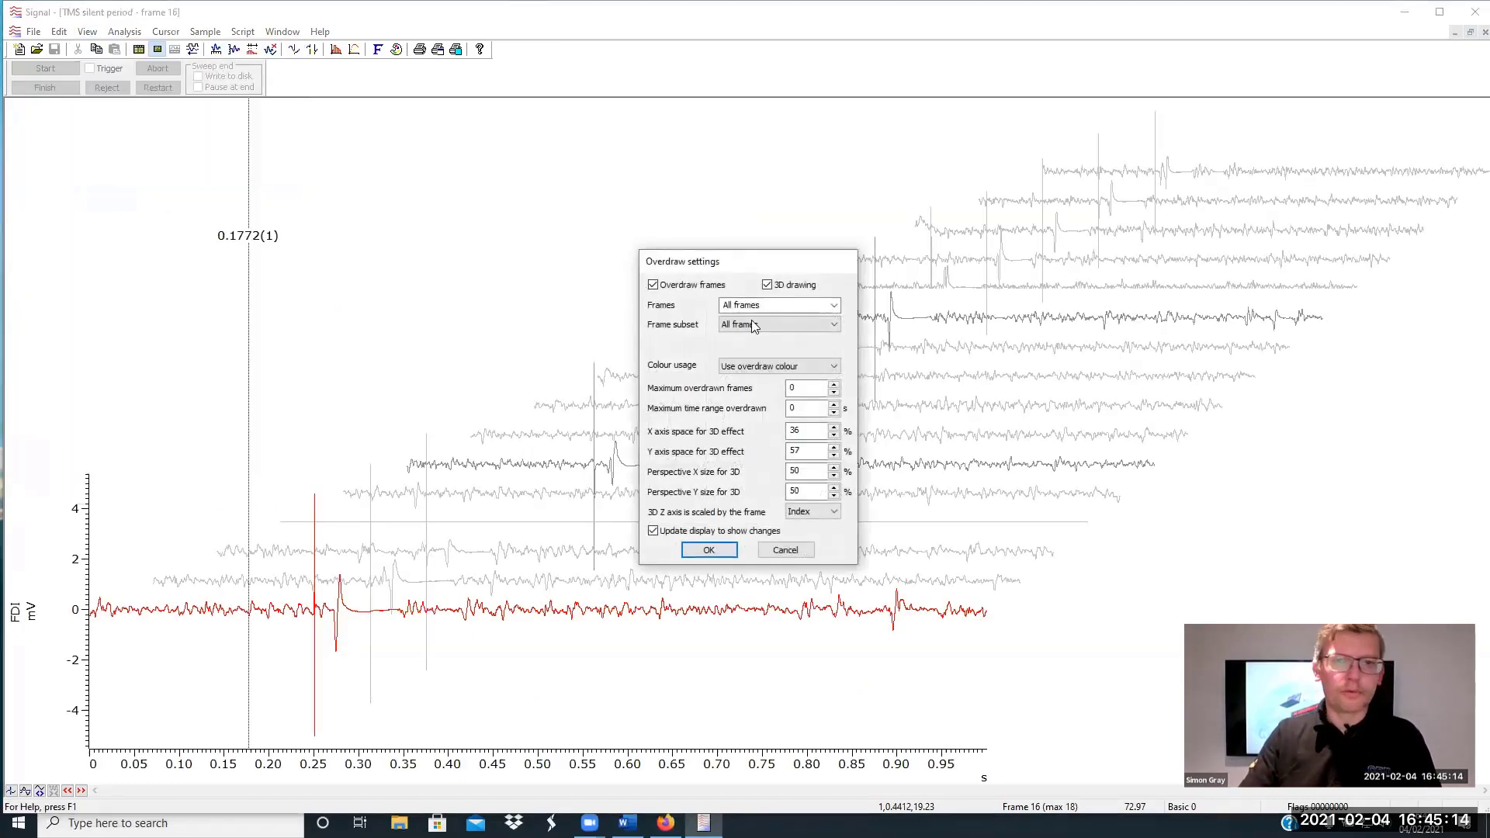
{"action": "left_click", "coordinate": [833, 468]}
{"action": "left_click", "coordinate": [833, 468]}
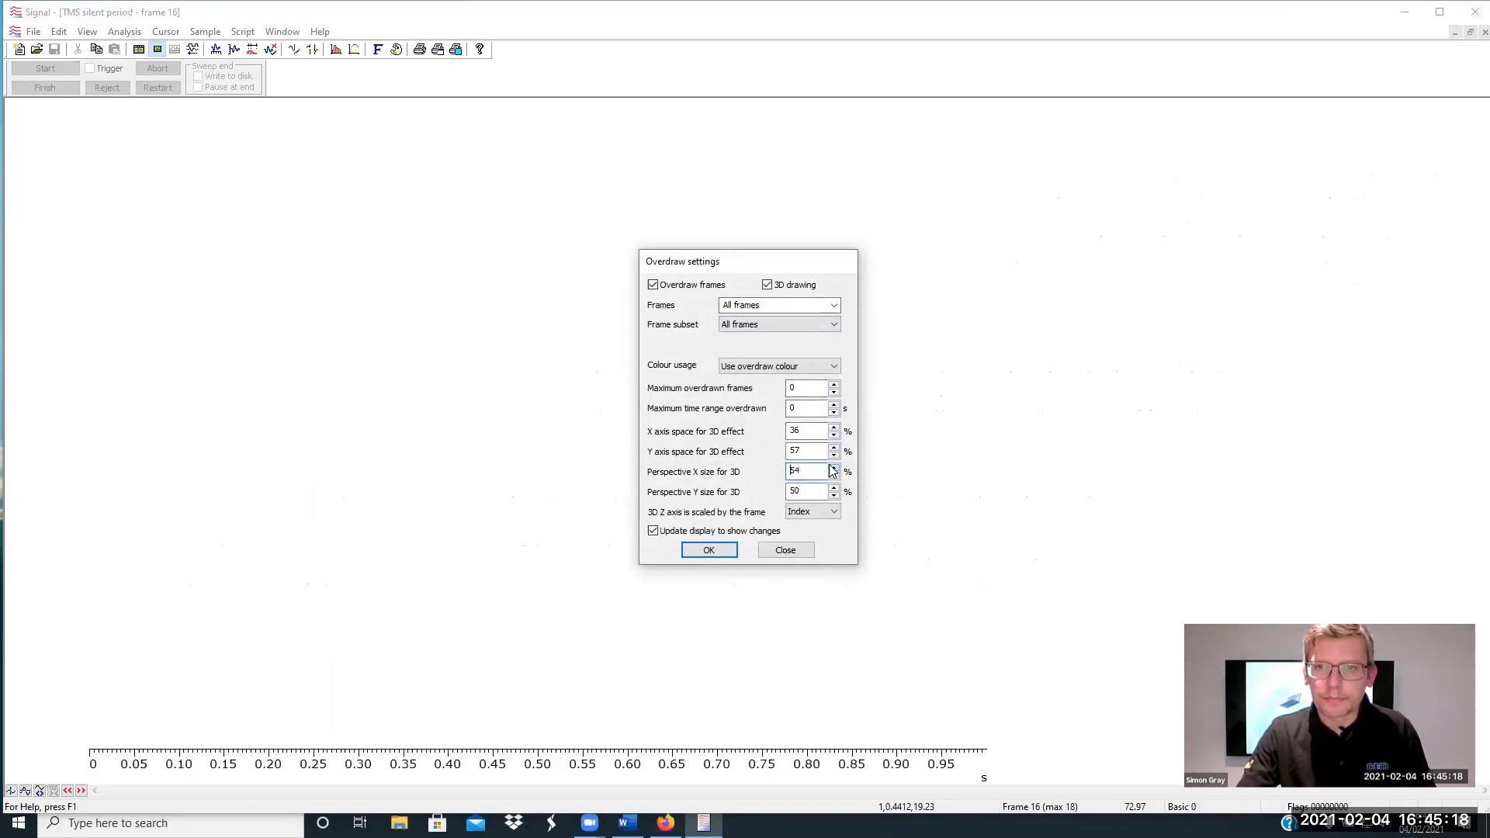
{"action": "left_click", "coordinate": [833, 468]}
{"action": "left_click", "coordinate": [833, 469]}
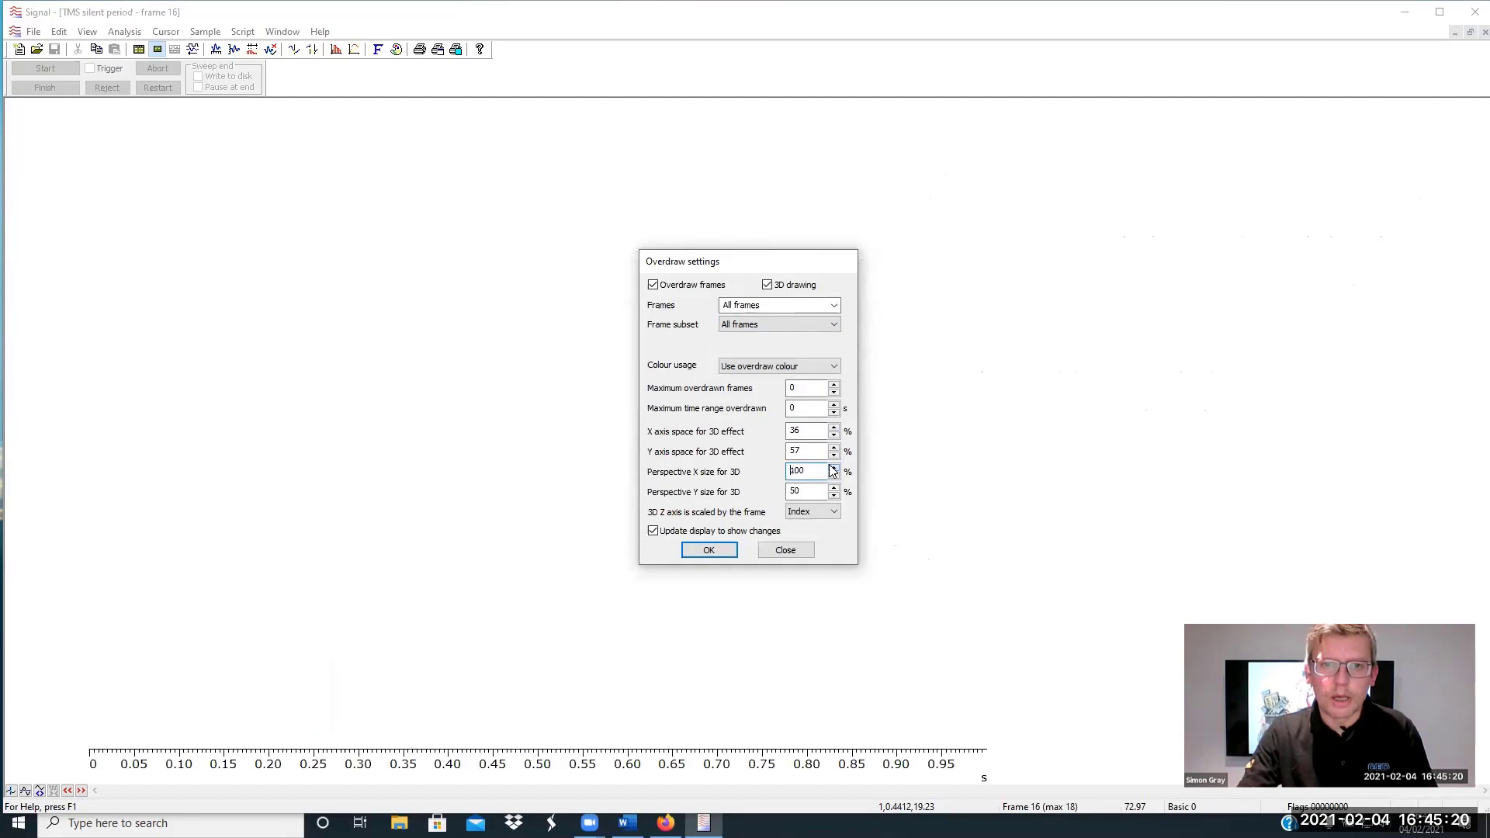
{"action": "left_click", "coordinate": [699, 550]}
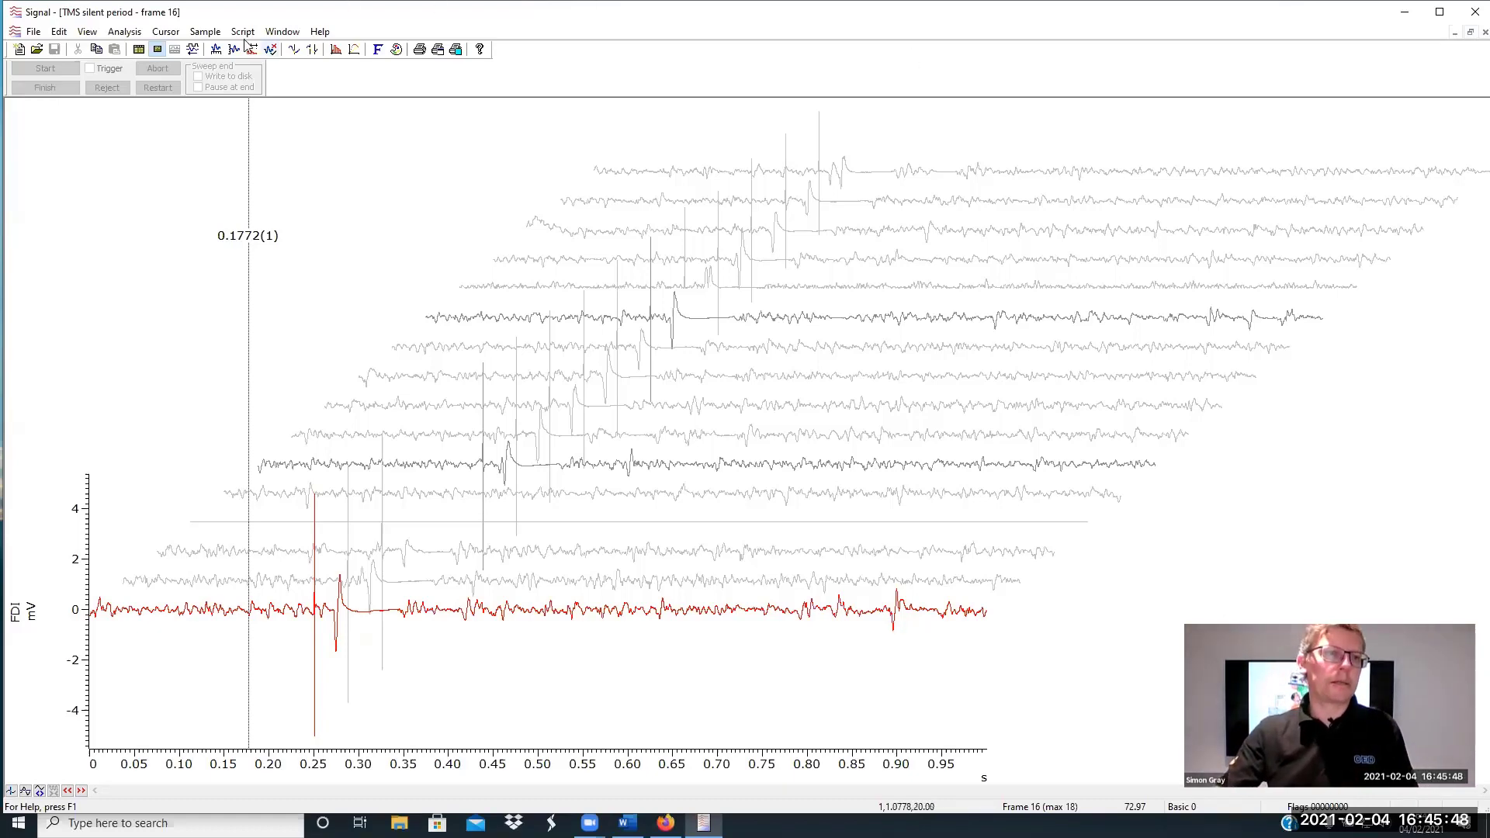
{"action": "left_click", "coordinate": [87, 33]}
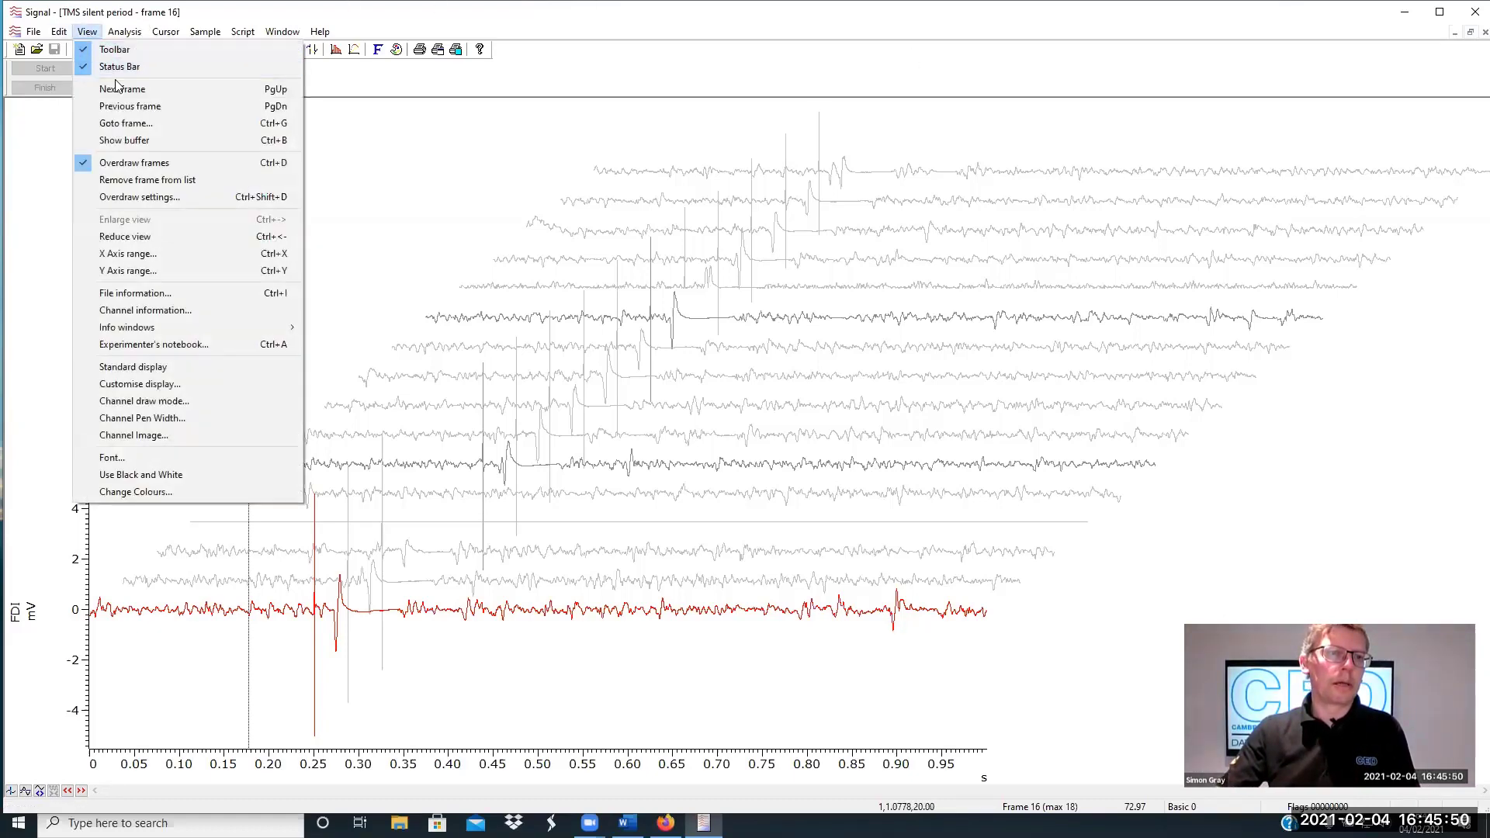
{"action": "left_click", "coordinate": [56, 51]}
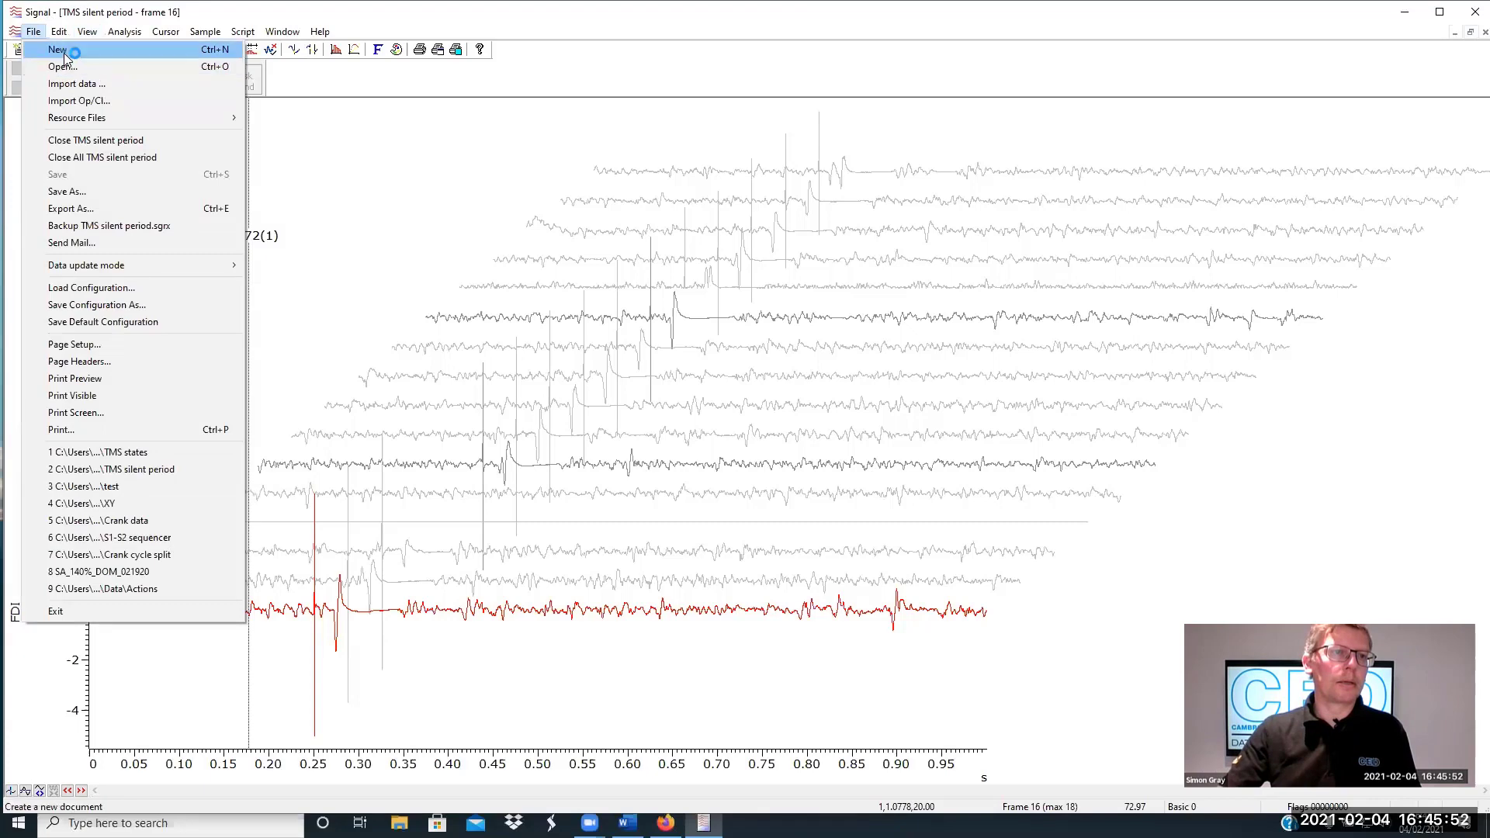
{"action": "key", "text": "Escape"}
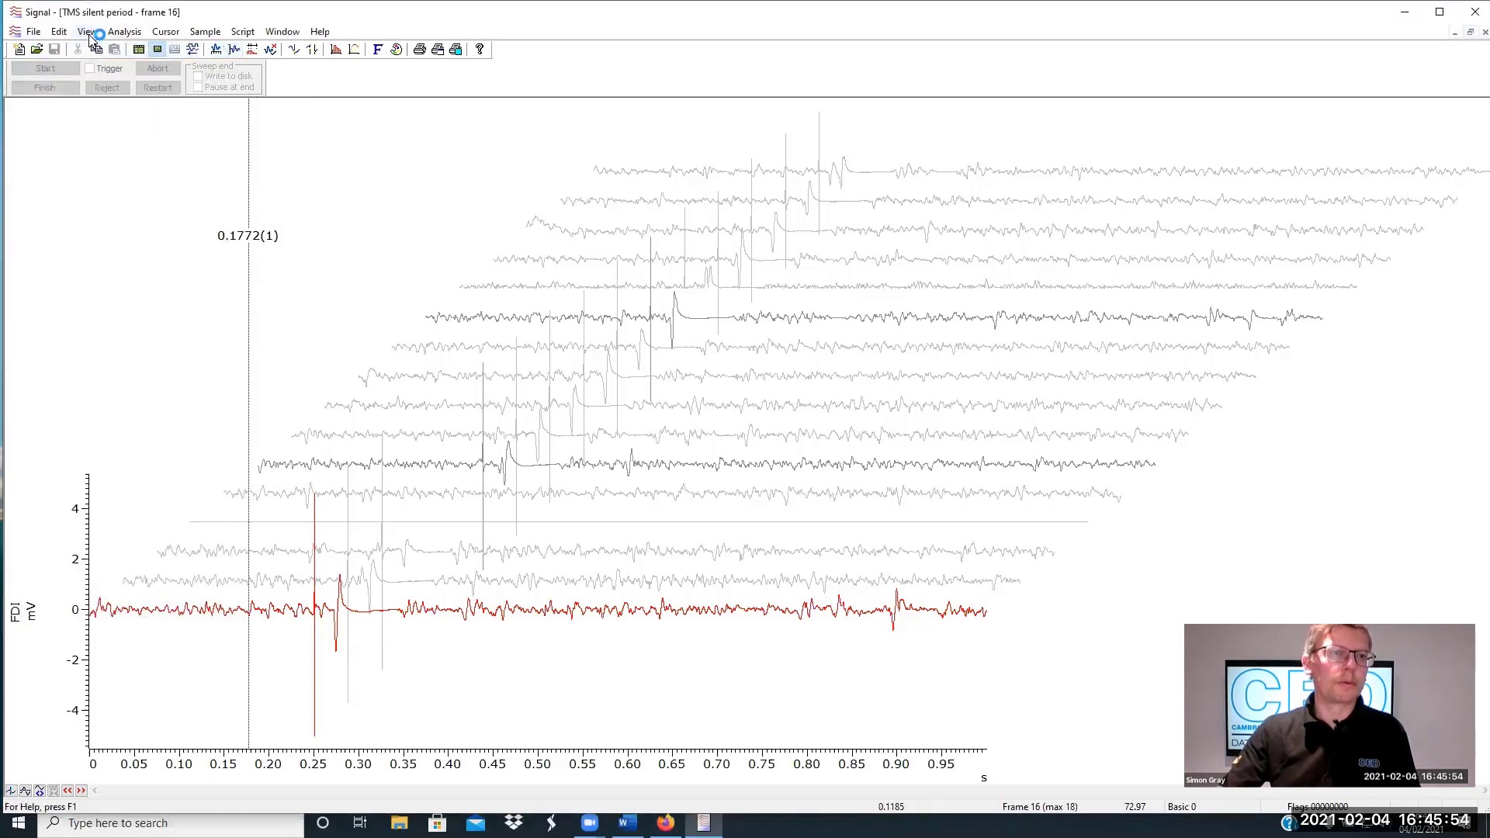
Create a new info window for the TMS silent period file and move it clear of the cursor 1 label
{"action": "left_click", "coordinate": [87, 33]}
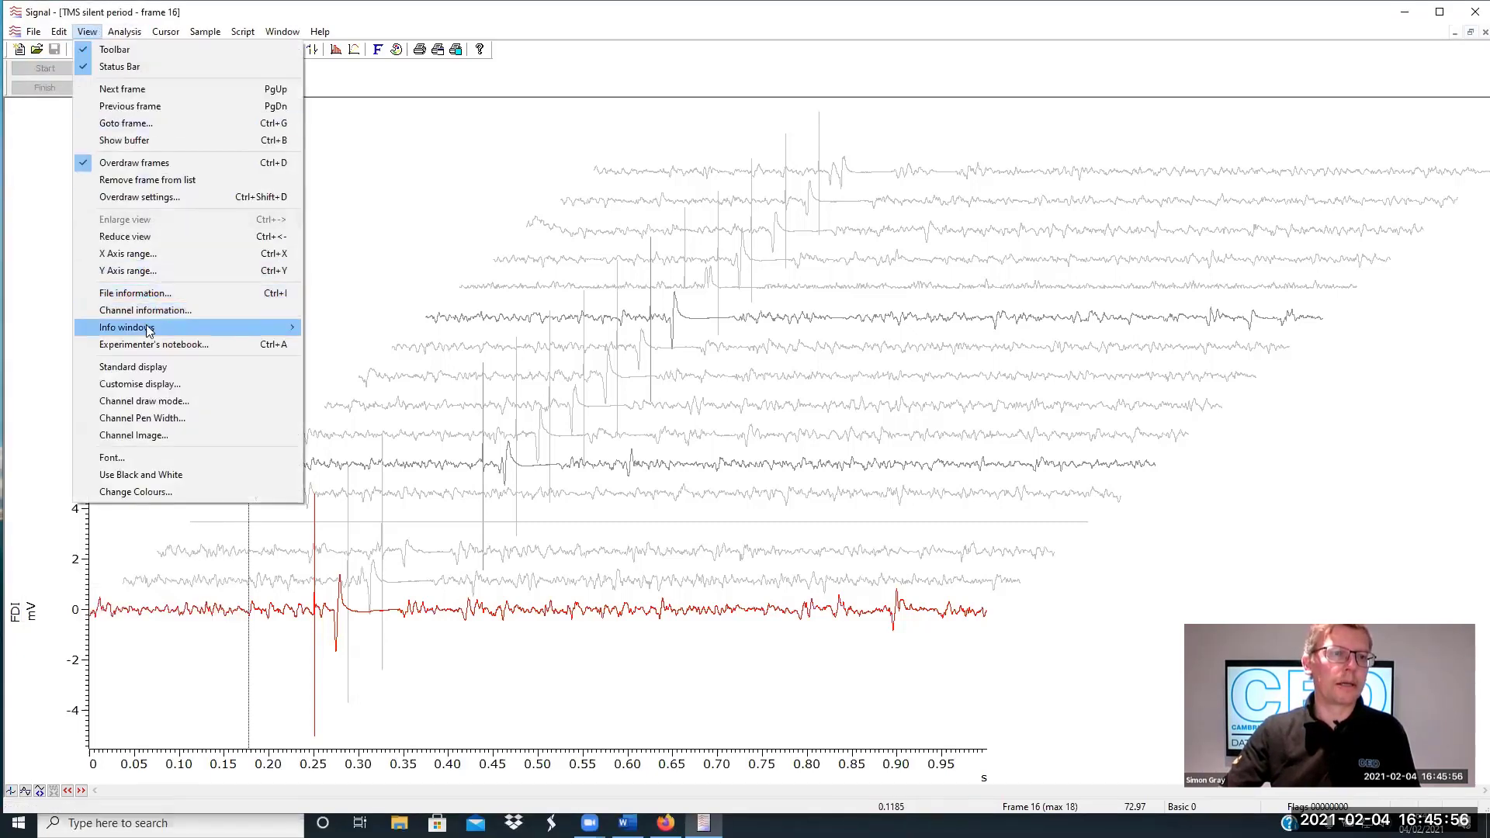
{"action": "mouse_move", "coordinate": [147, 327]}
{"action": "left_click", "coordinate": [353, 329]}
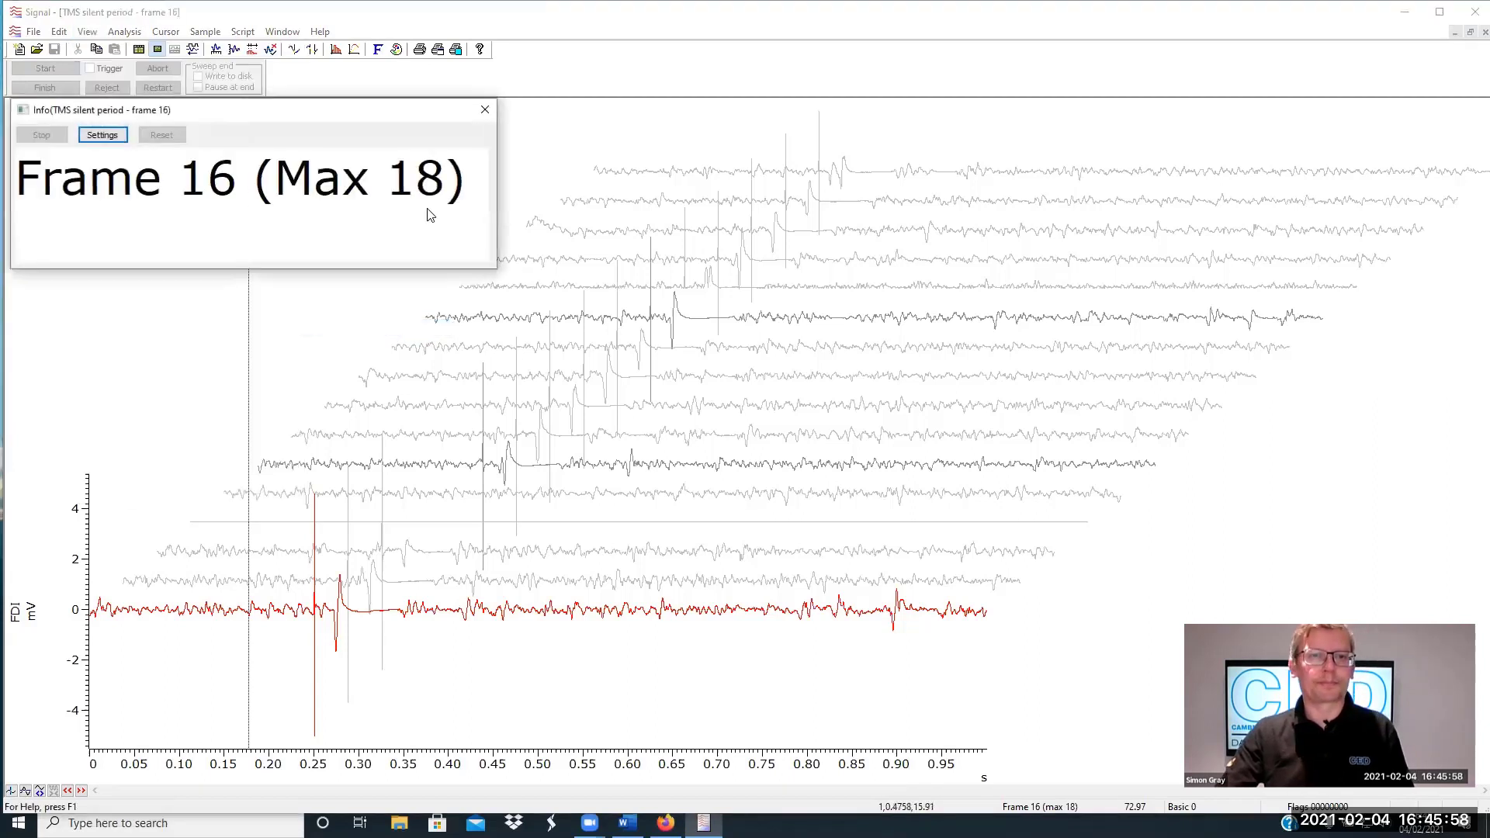
{"action": "left_click_drag", "start_coordinate": [369, 117], "coordinate": [871, 170]}
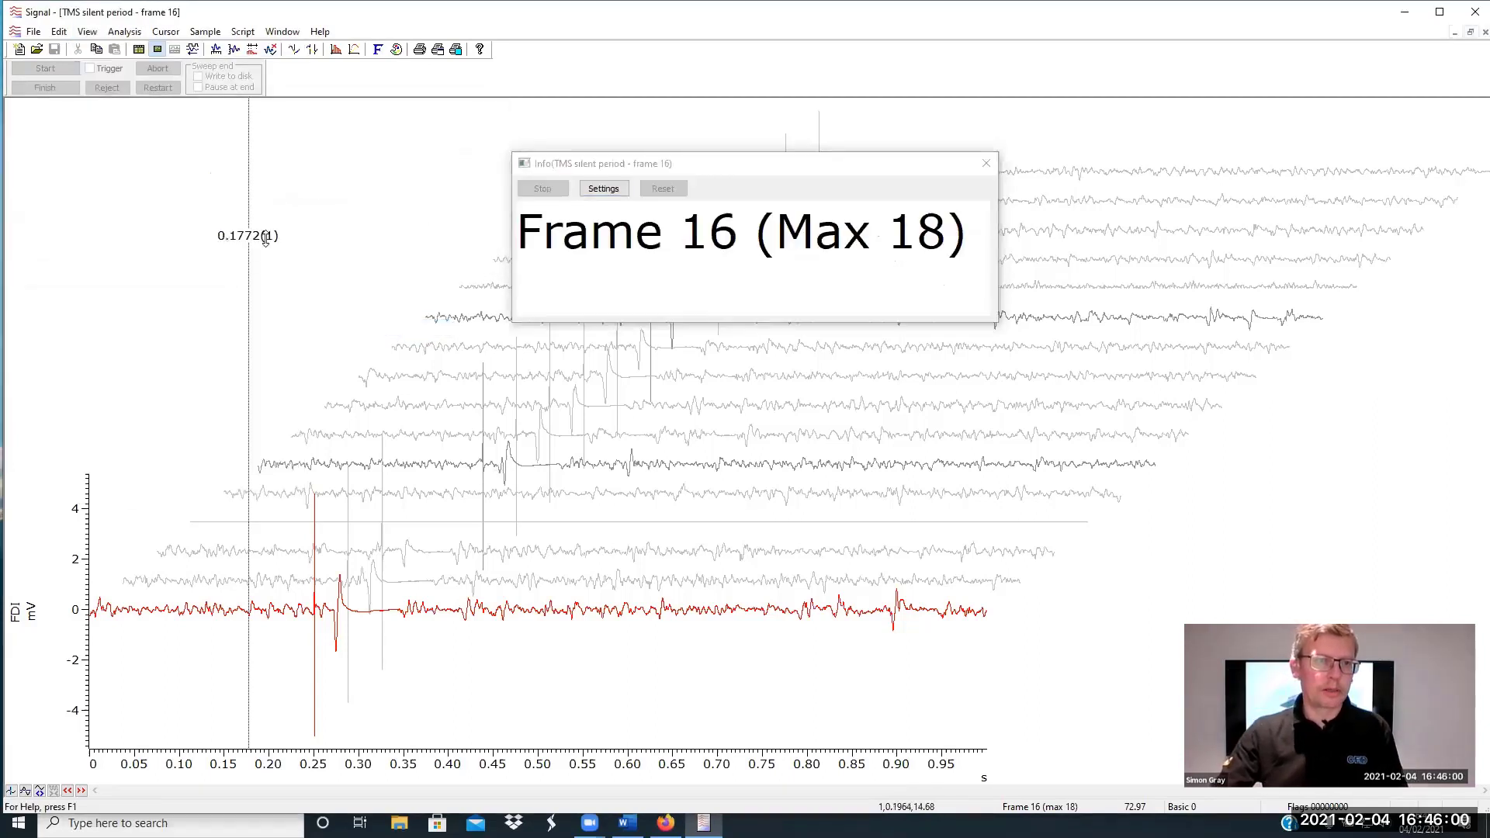
Apply {y at(c1, 1)} as the info window text and move the settings dialog clear of the info window
{"action": "left_click", "coordinate": [610, 192]}
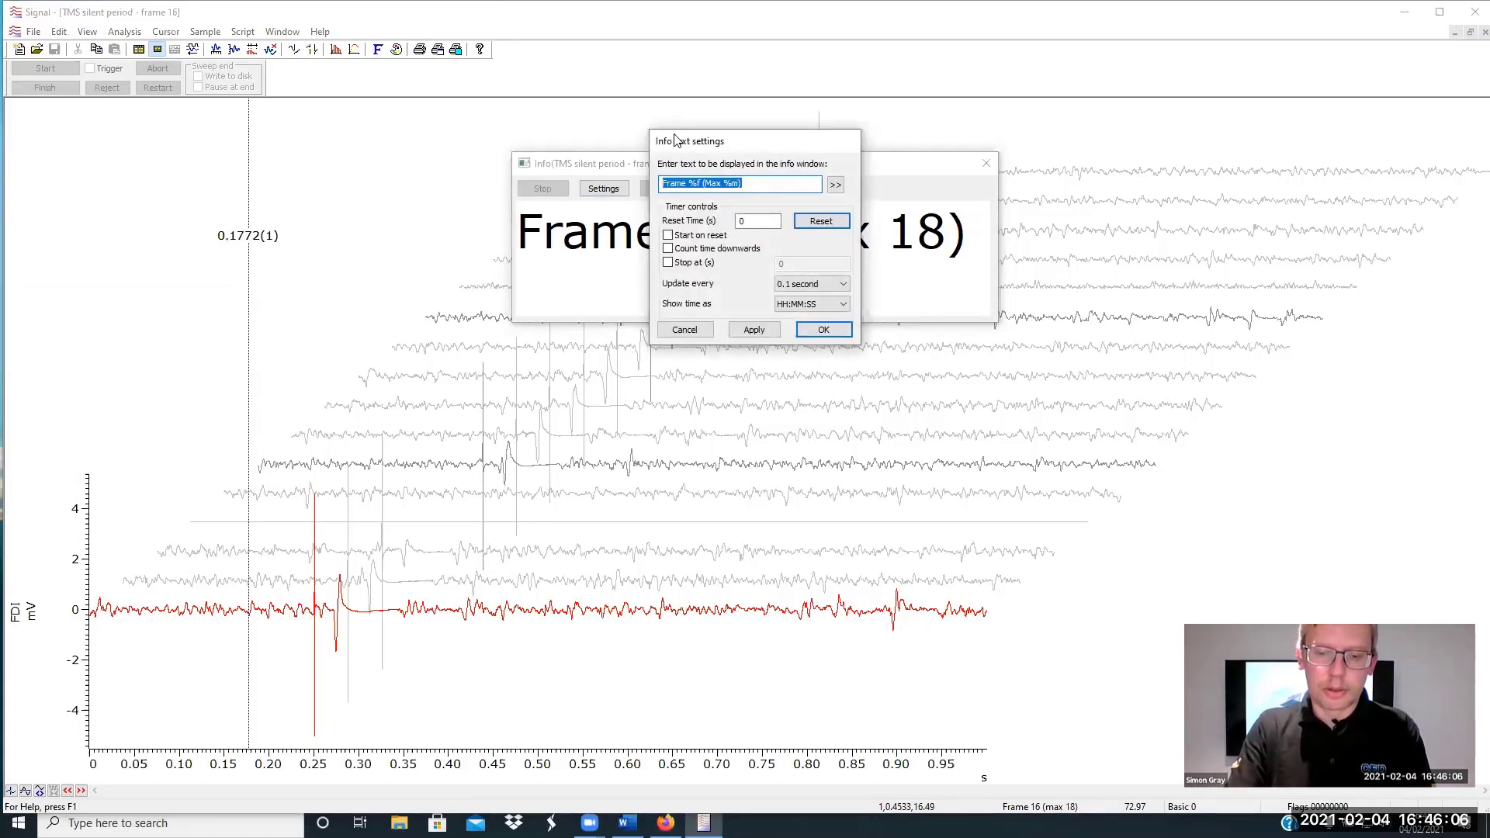
{"action": "type", "text": "(c1, 1)}"}
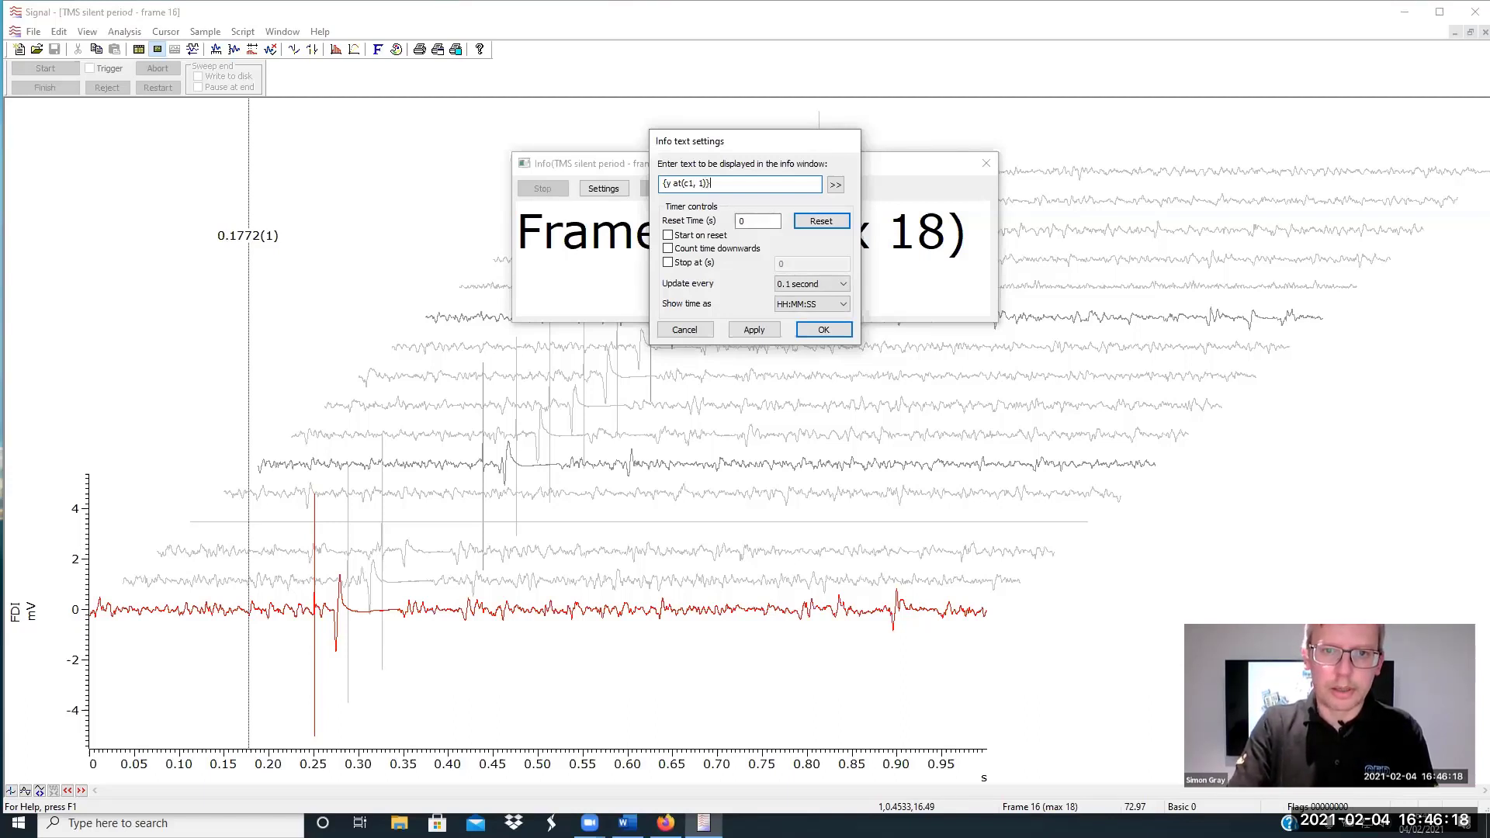
{"action": "left_click", "coordinate": [751, 330]}
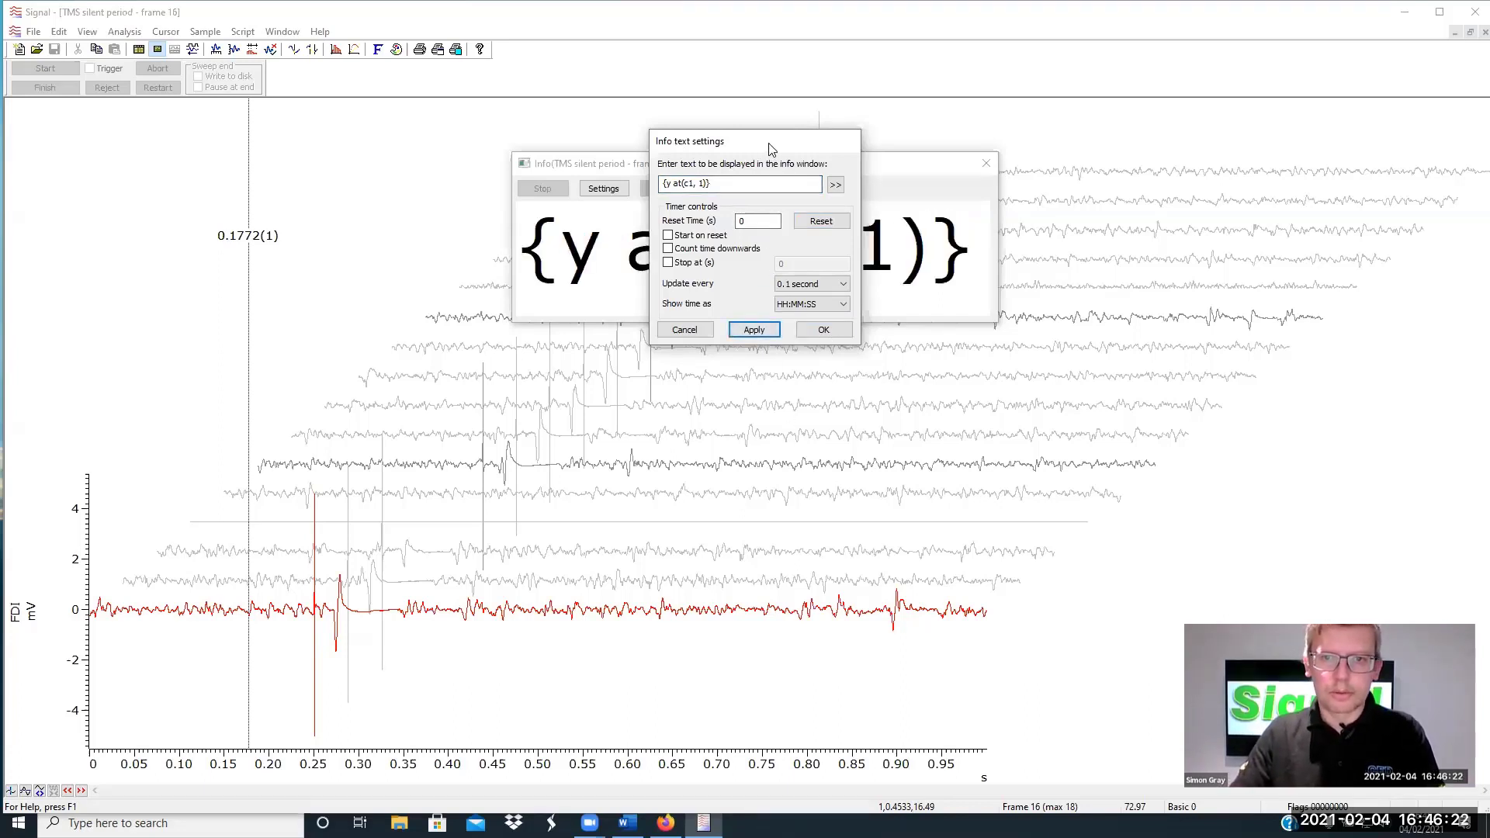
{"action": "left_click_drag", "start_coordinate": [758, 143], "coordinate": [1138, 194]}
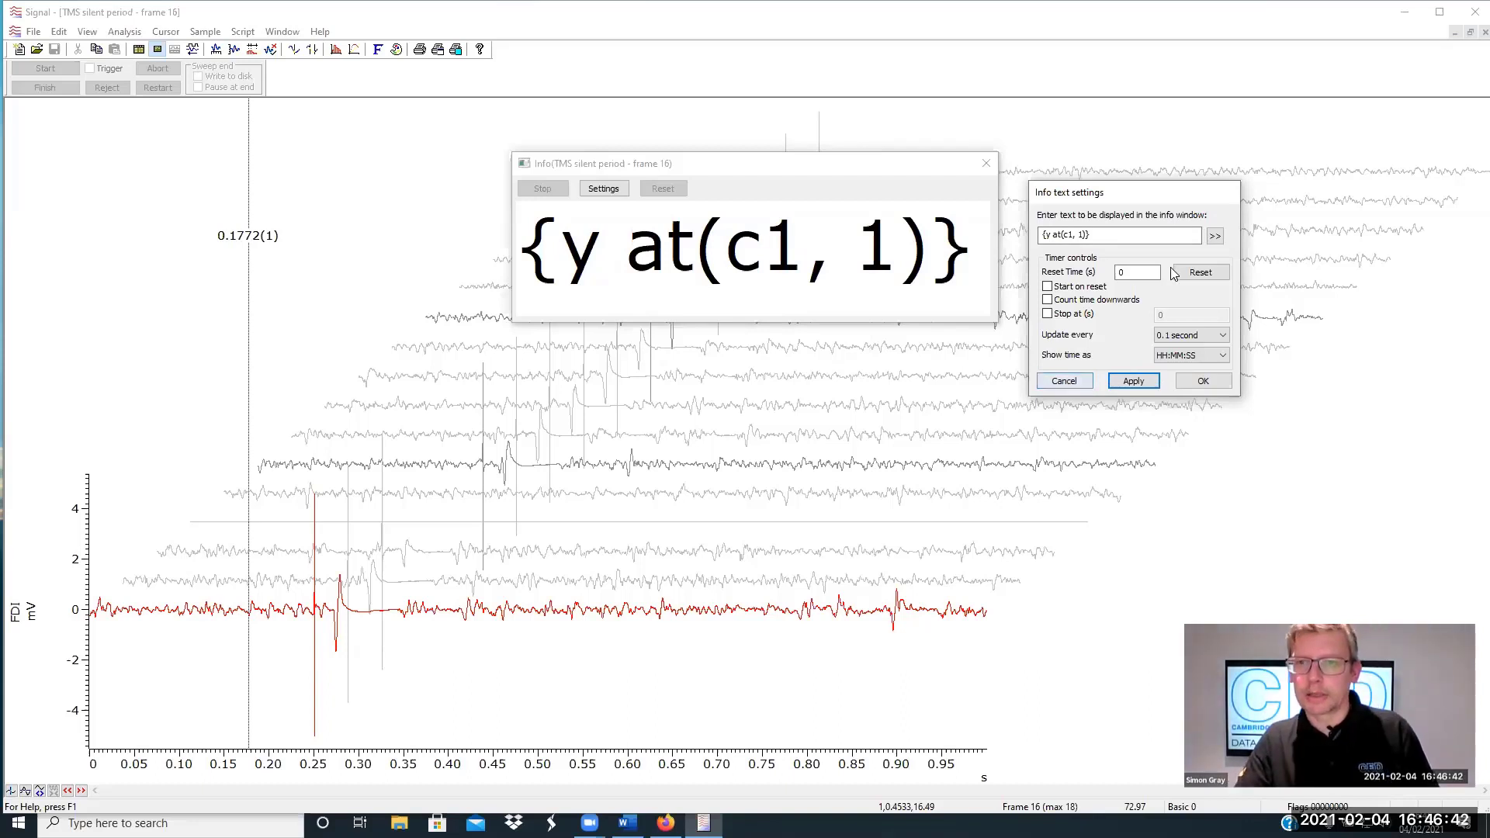
Clear the text entry in the info text settings and look through the list of insertable text items
{"action": "left_click_drag", "start_coordinate": [1171, 235], "coordinate": [942, 235]}
{"action": "key", "text": "Delete"}
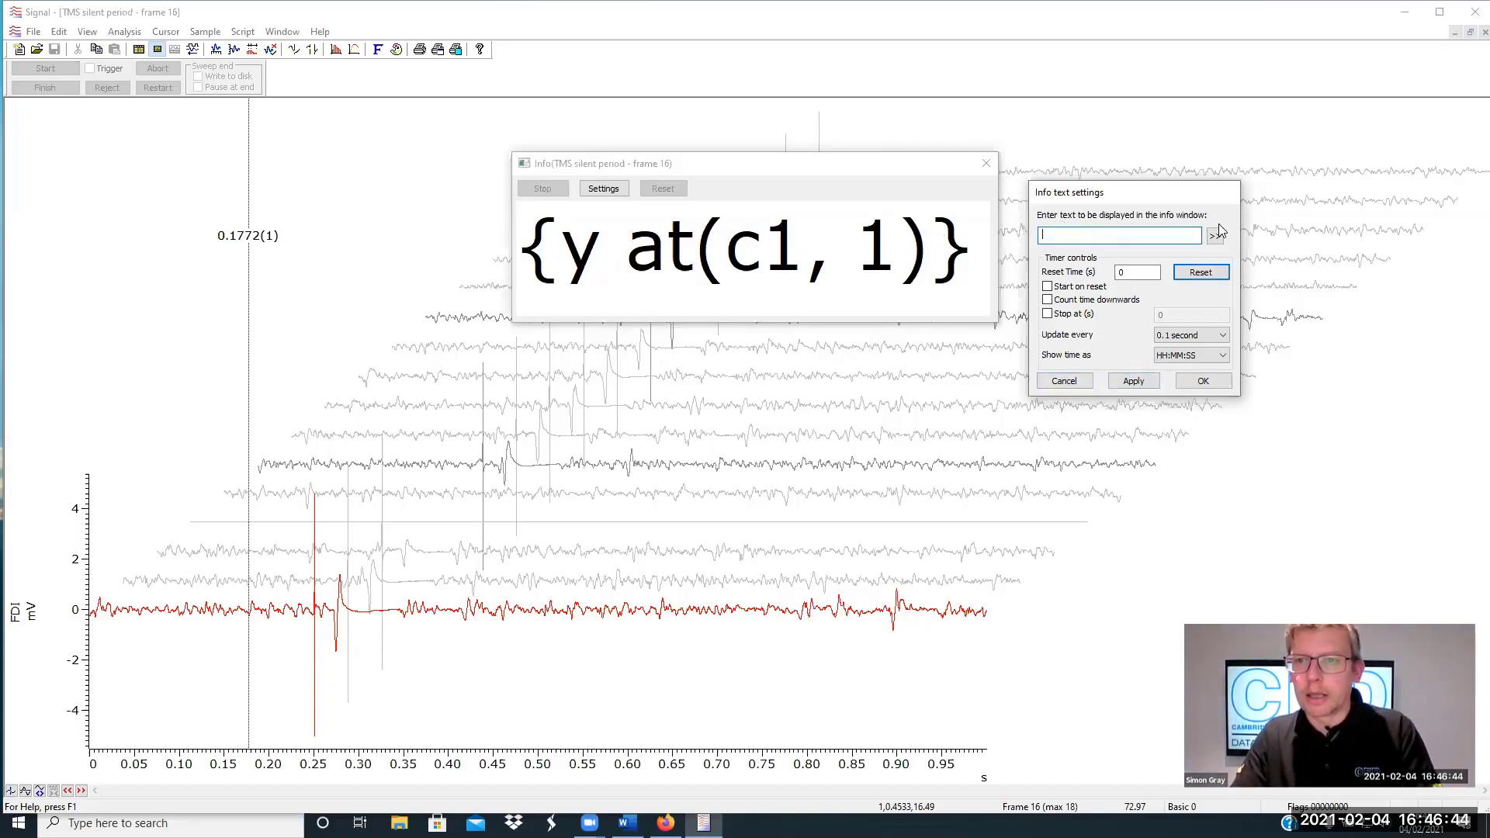
{"action": "left_click", "coordinate": [1215, 236]}
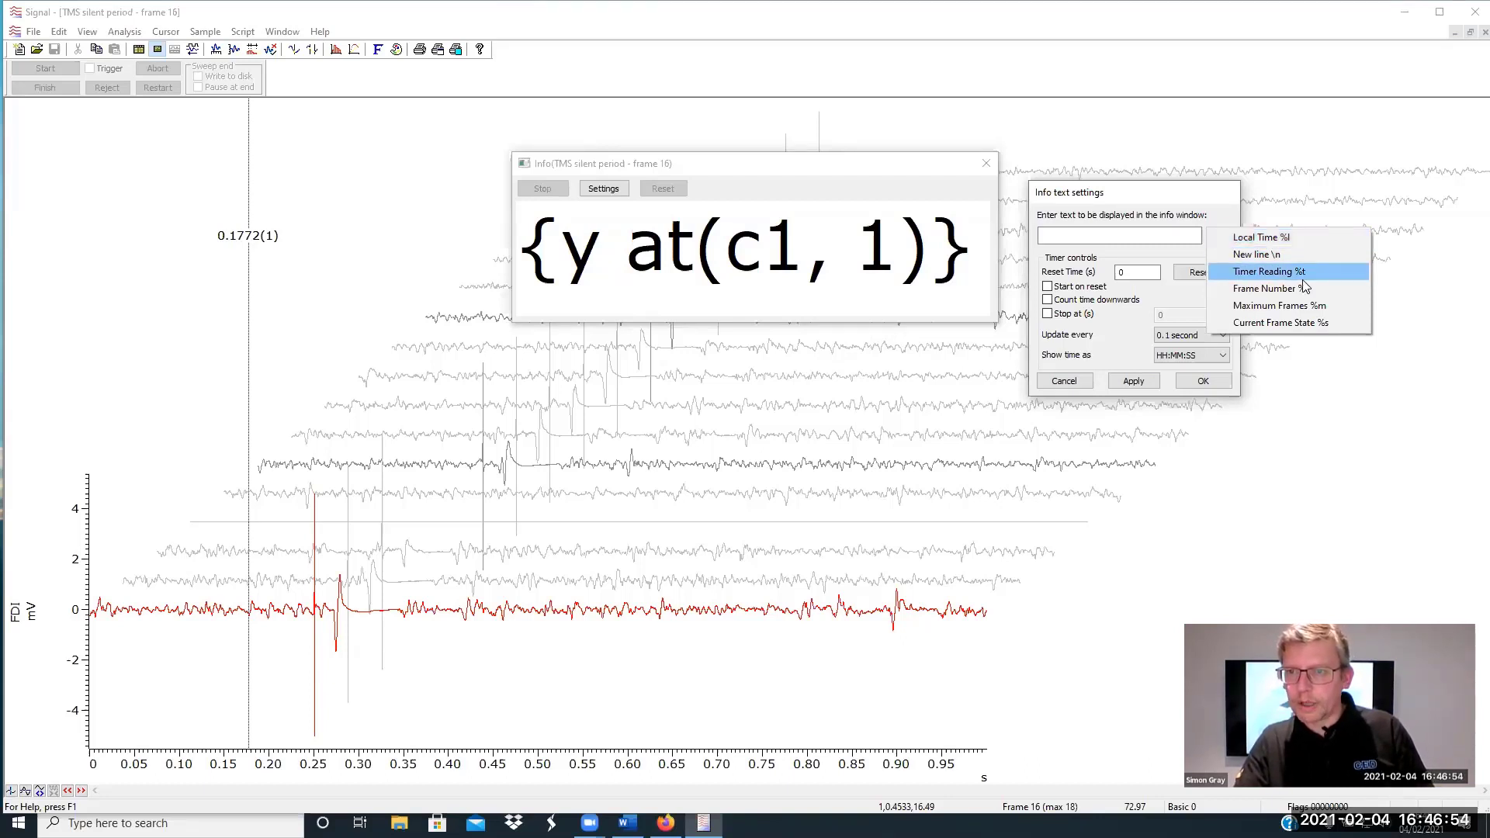
{"action": "left_click", "coordinate": [1277, 243]}
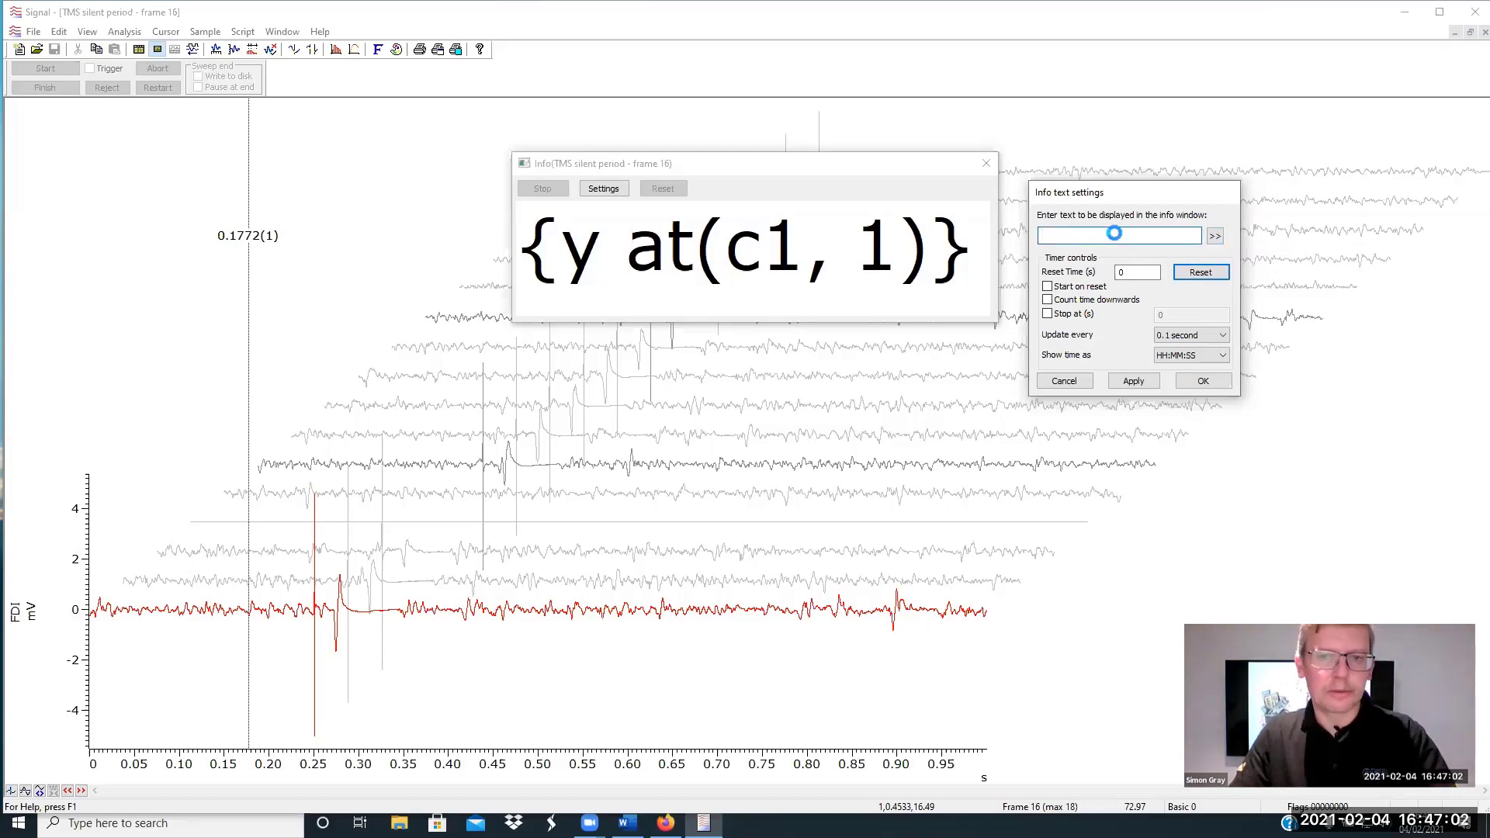
Read the Info windows help topic on text items, timer controls and window commands, and close the help
{"action": "key", "text": "F1"}
{"action": "scroll", "coordinate": [893, 527], "scroll_direction": "down", "scroll_amount": 2}
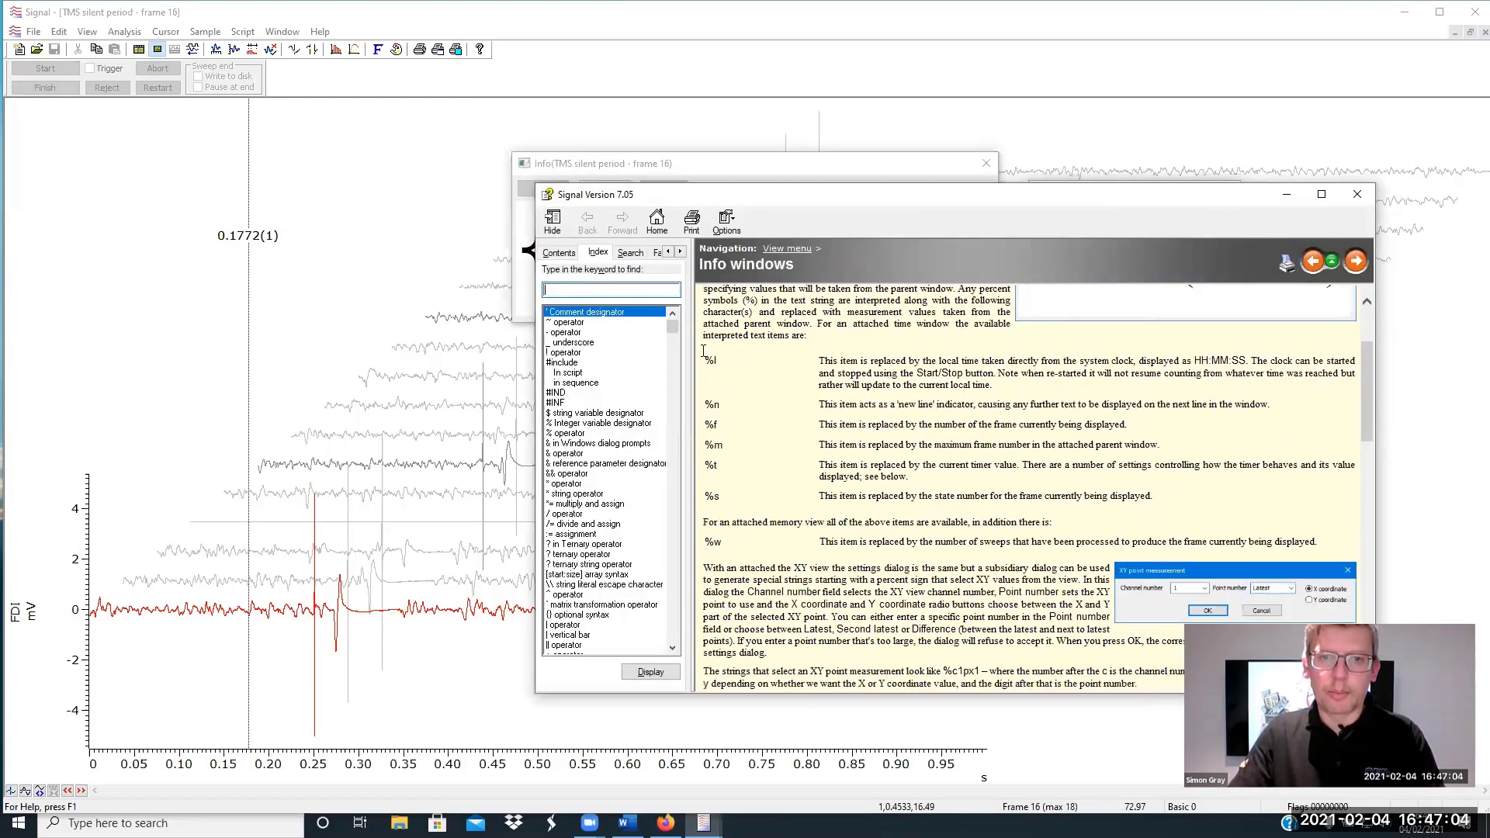
{"action": "scroll", "coordinate": [781, 518], "scroll_direction": "down", "scroll_amount": 10}
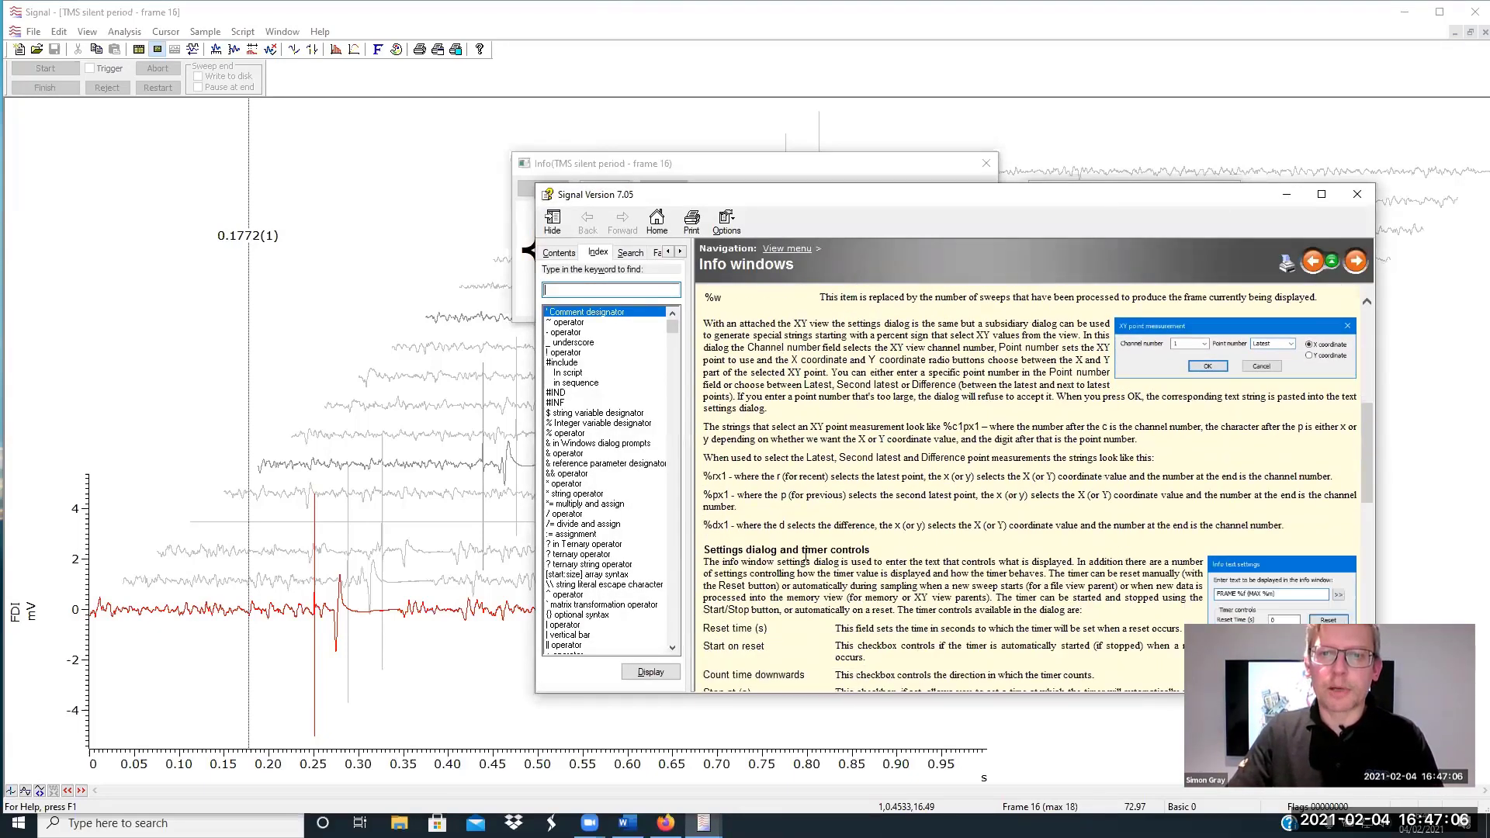
{"action": "scroll", "coordinate": [796, 539], "scroll_direction": "down", "scroll_amount": 5}
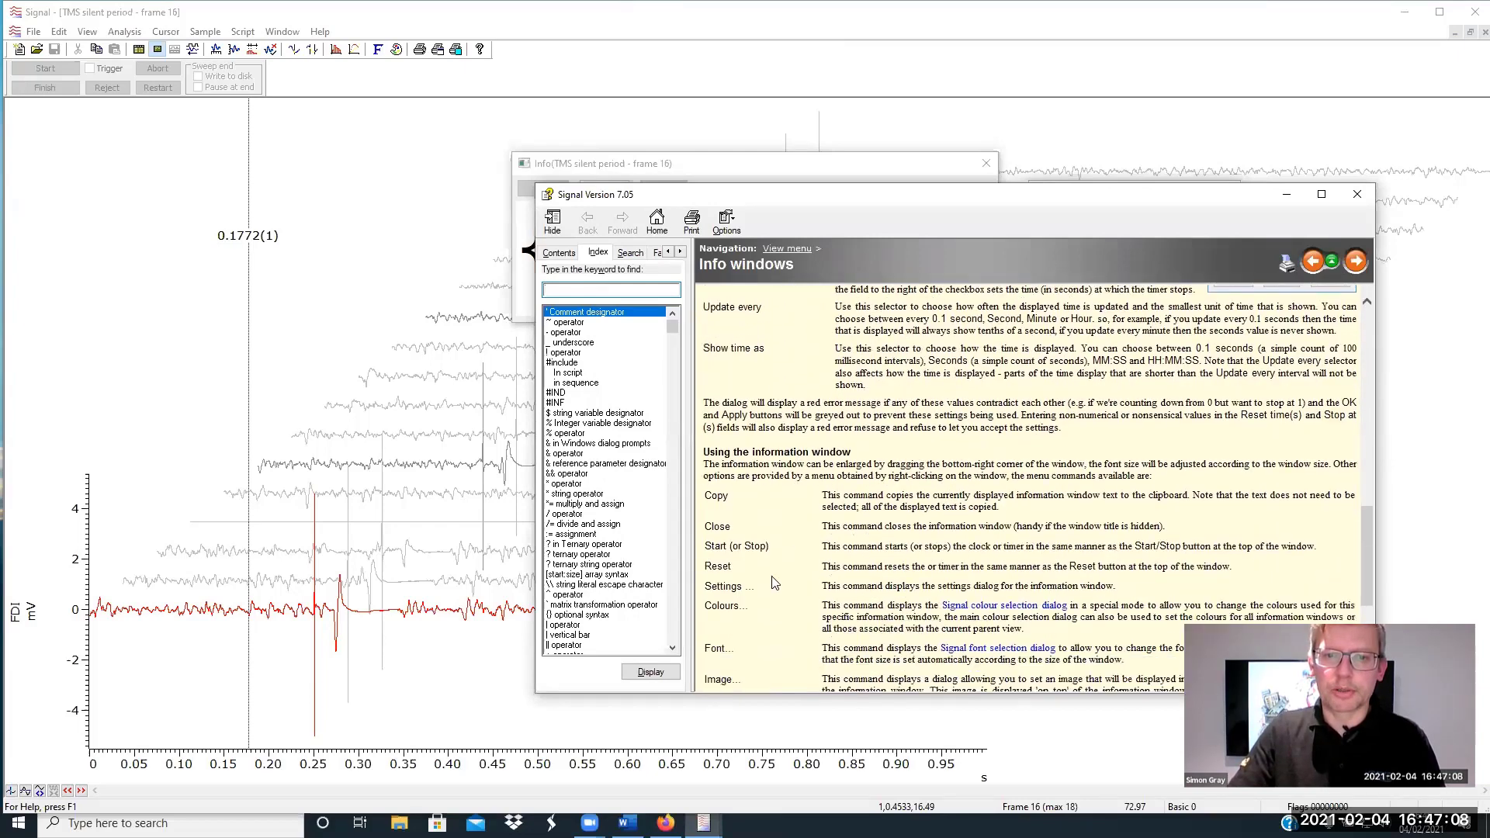
{"action": "scroll", "coordinate": [916, 588], "scroll_direction": "down", "scroll_amount": 3}
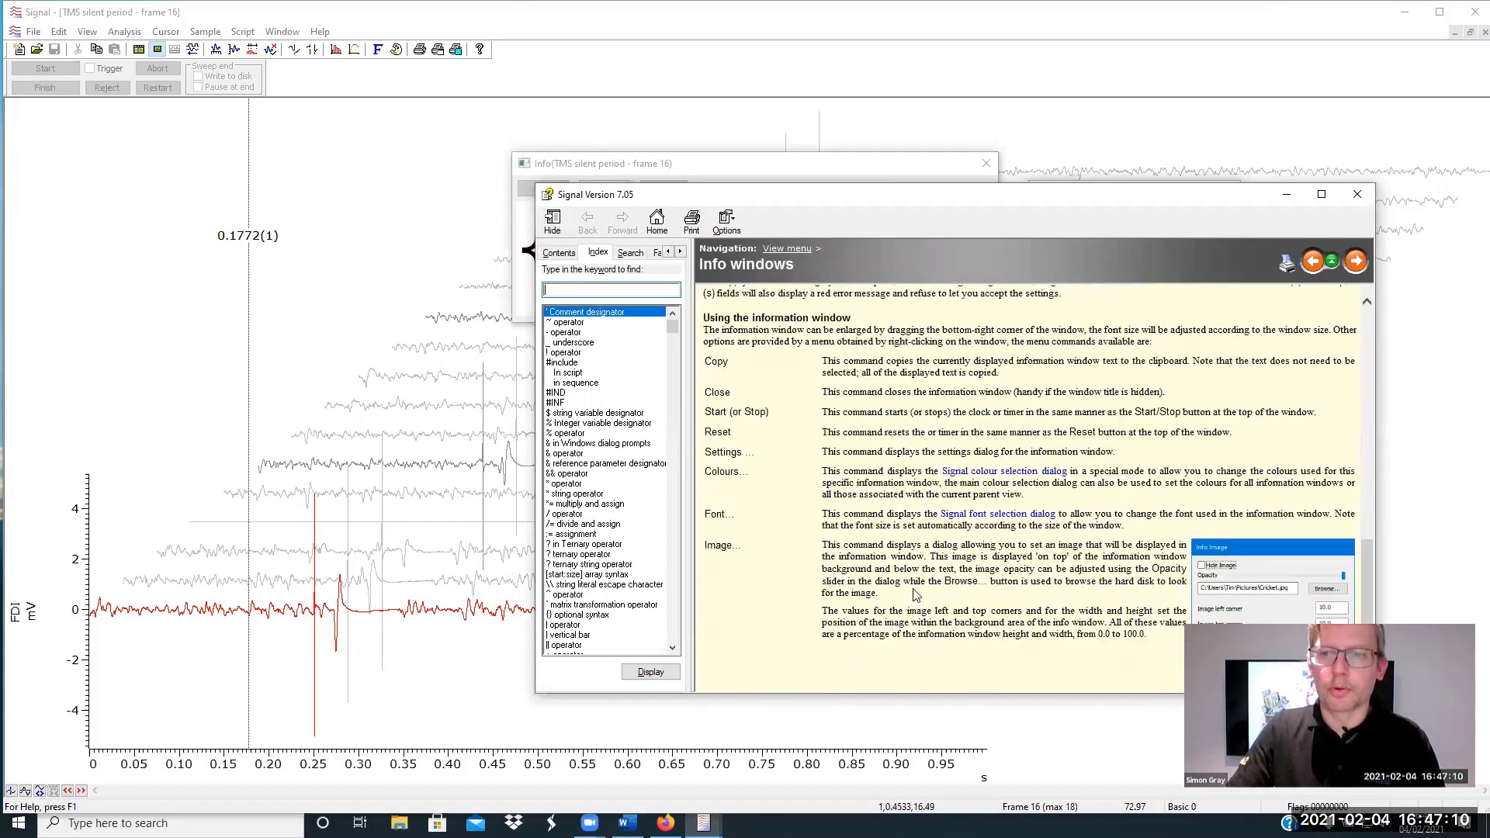
{"action": "left_click", "coordinate": [1357, 194]}
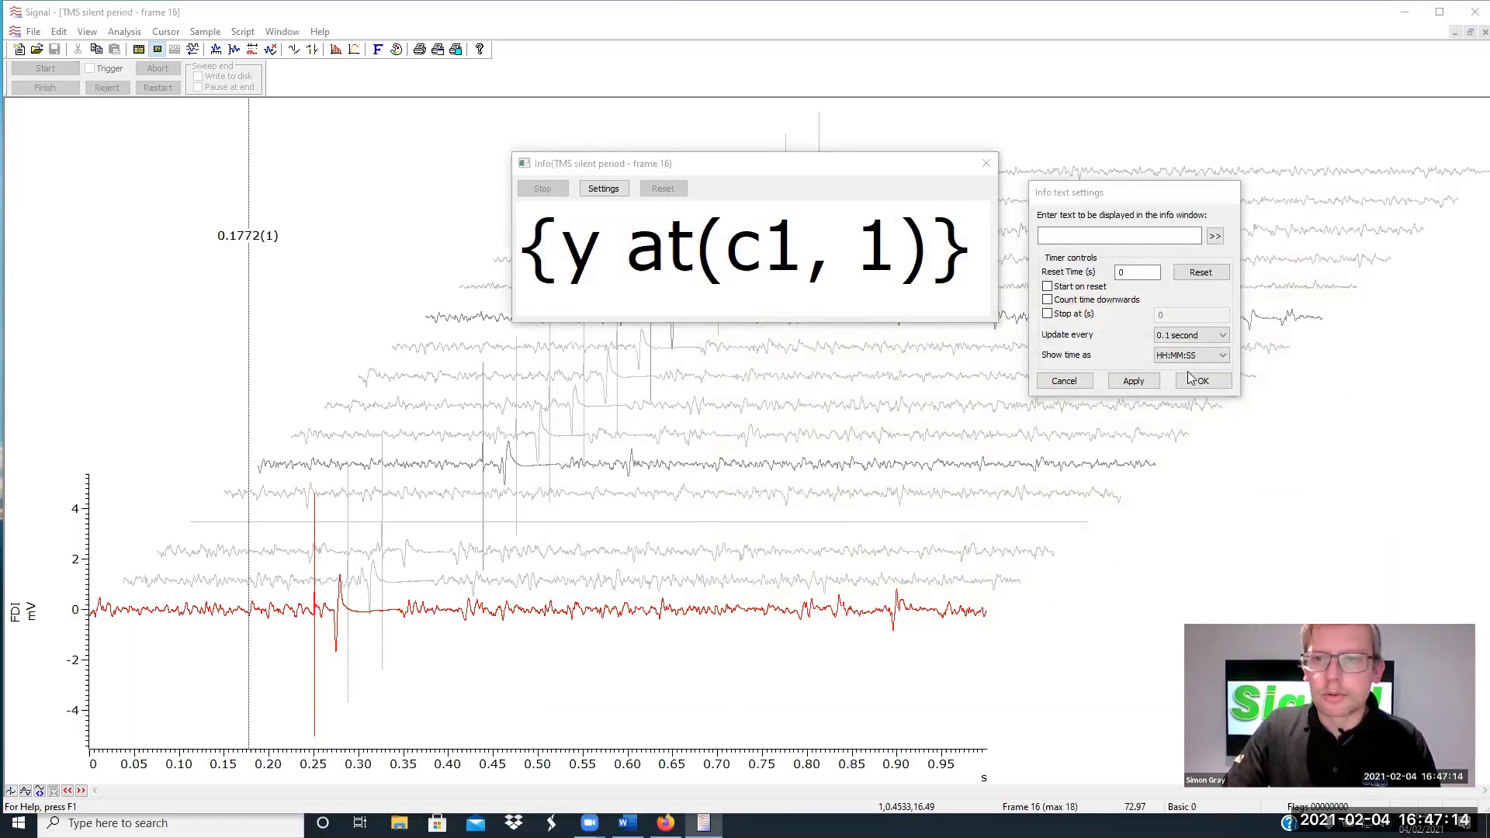
Cancel the info text settings, close the info window and restore the TMS silent period view to a smaller window
{"action": "left_click", "coordinate": [1064, 380]}
{"action": "left_click", "coordinate": [984, 161]}
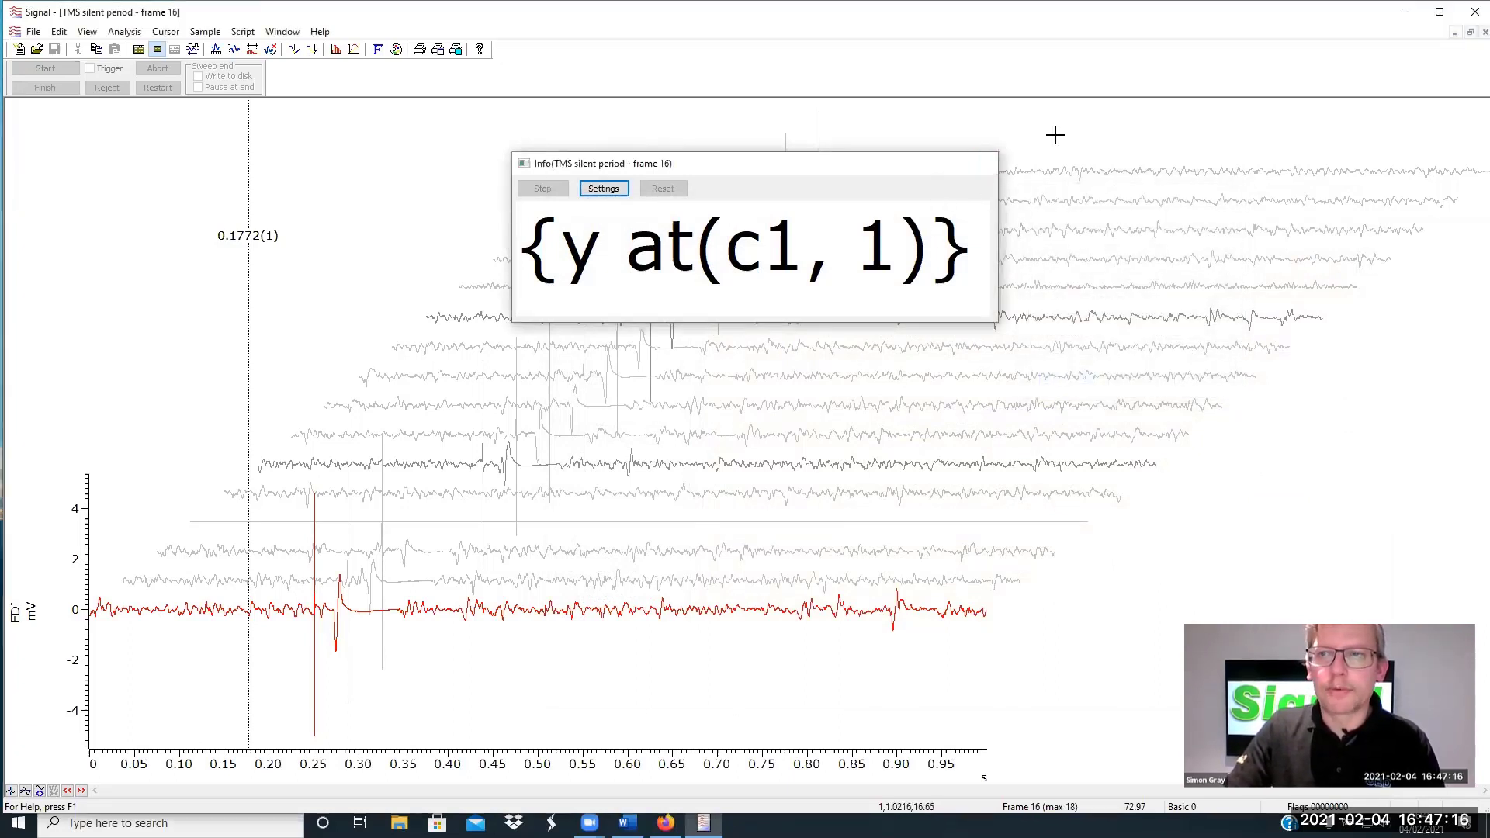
{"action": "left_click", "coordinate": [1470, 32]}
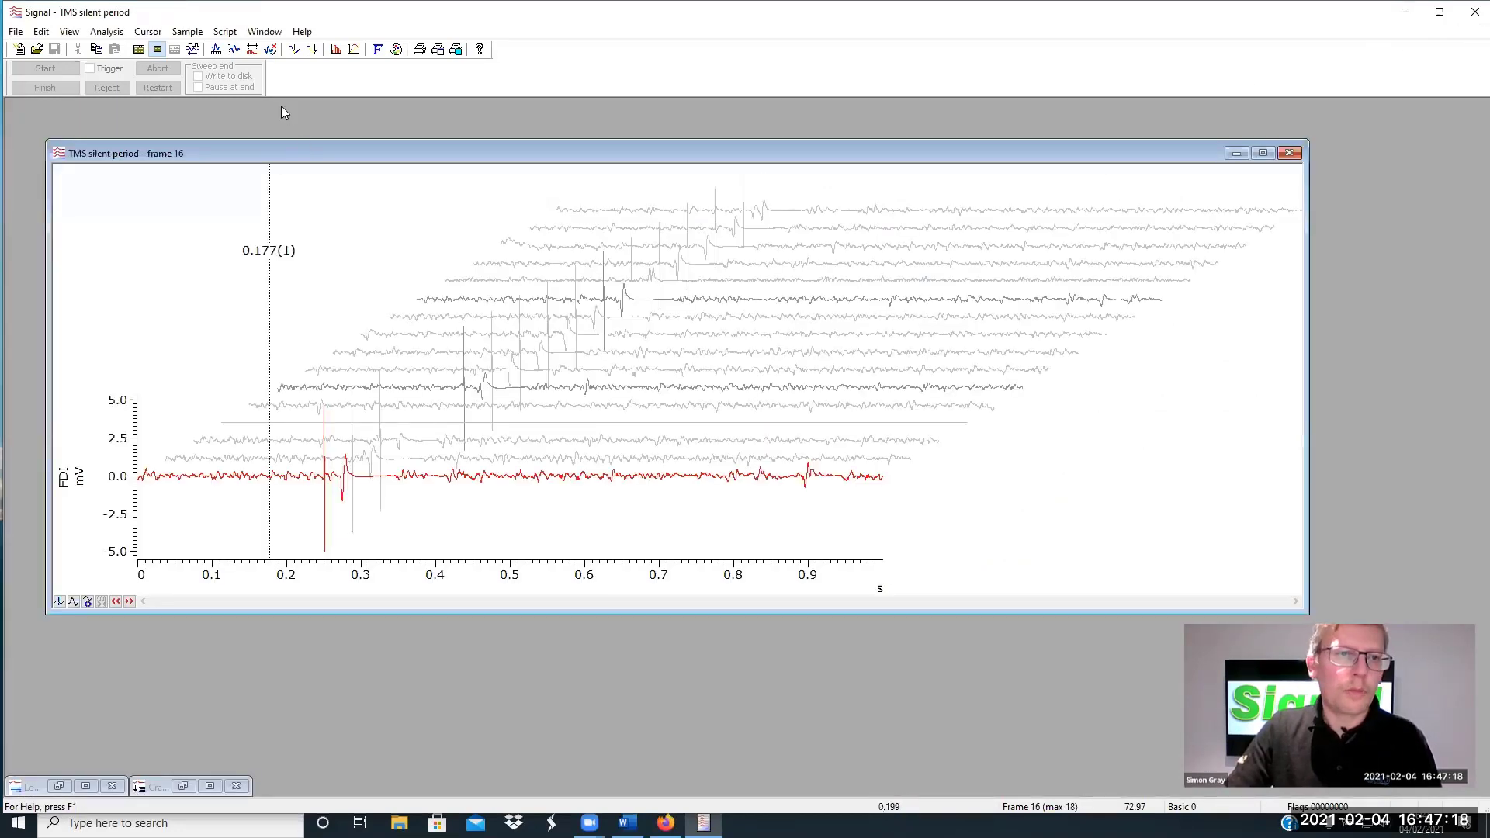
Create a trend plot of FDI peak-to-peak amplitude against frame number for all frames and resize its window to sit beside the TMS data
{"action": "left_click", "coordinate": [360, 52]}
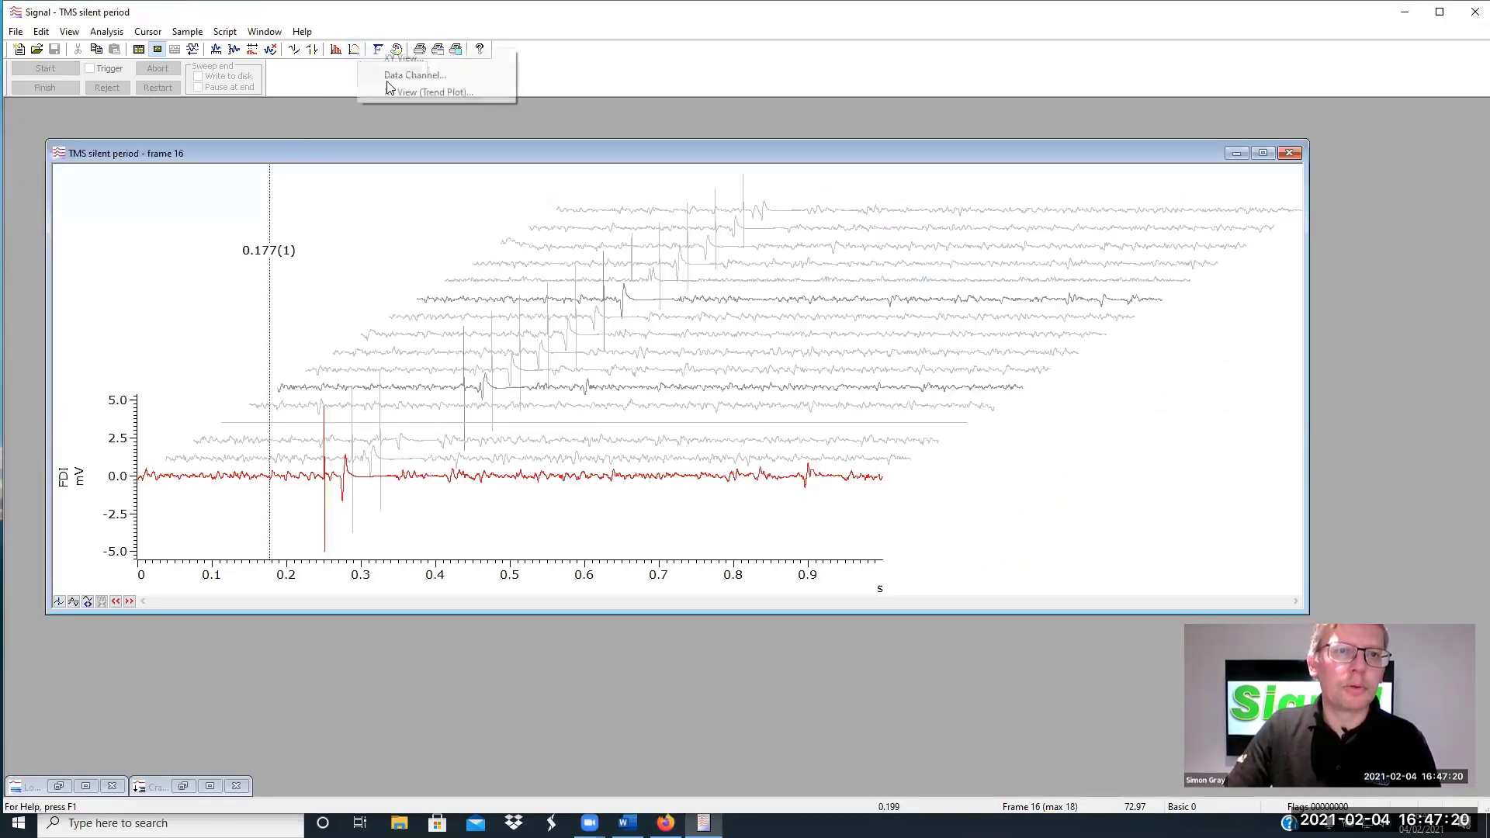
{"action": "left_click", "coordinate": [423, 98]}
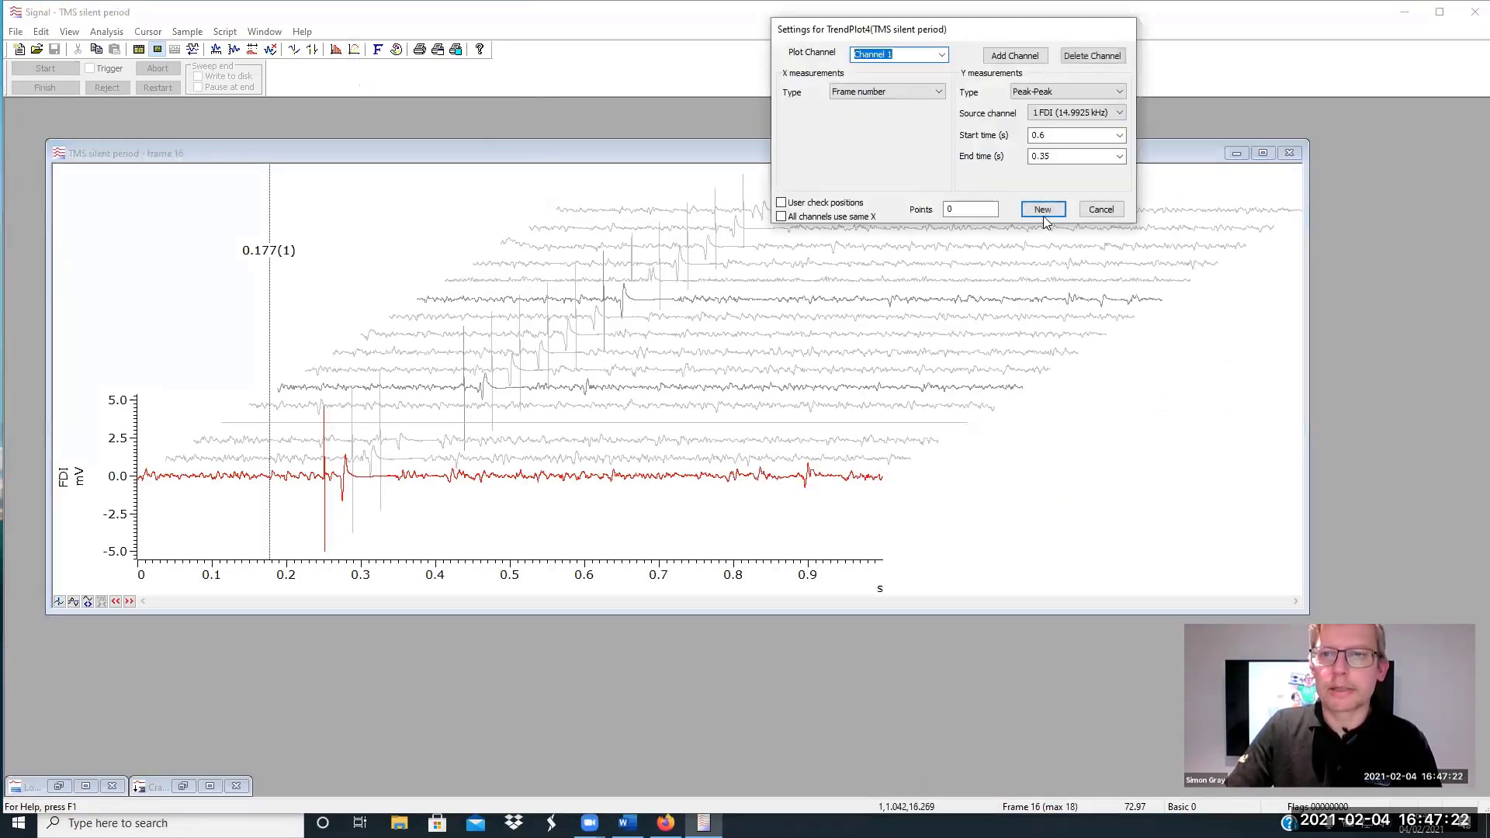
{"action": "left_click", "coordinate": [1044, 210]}
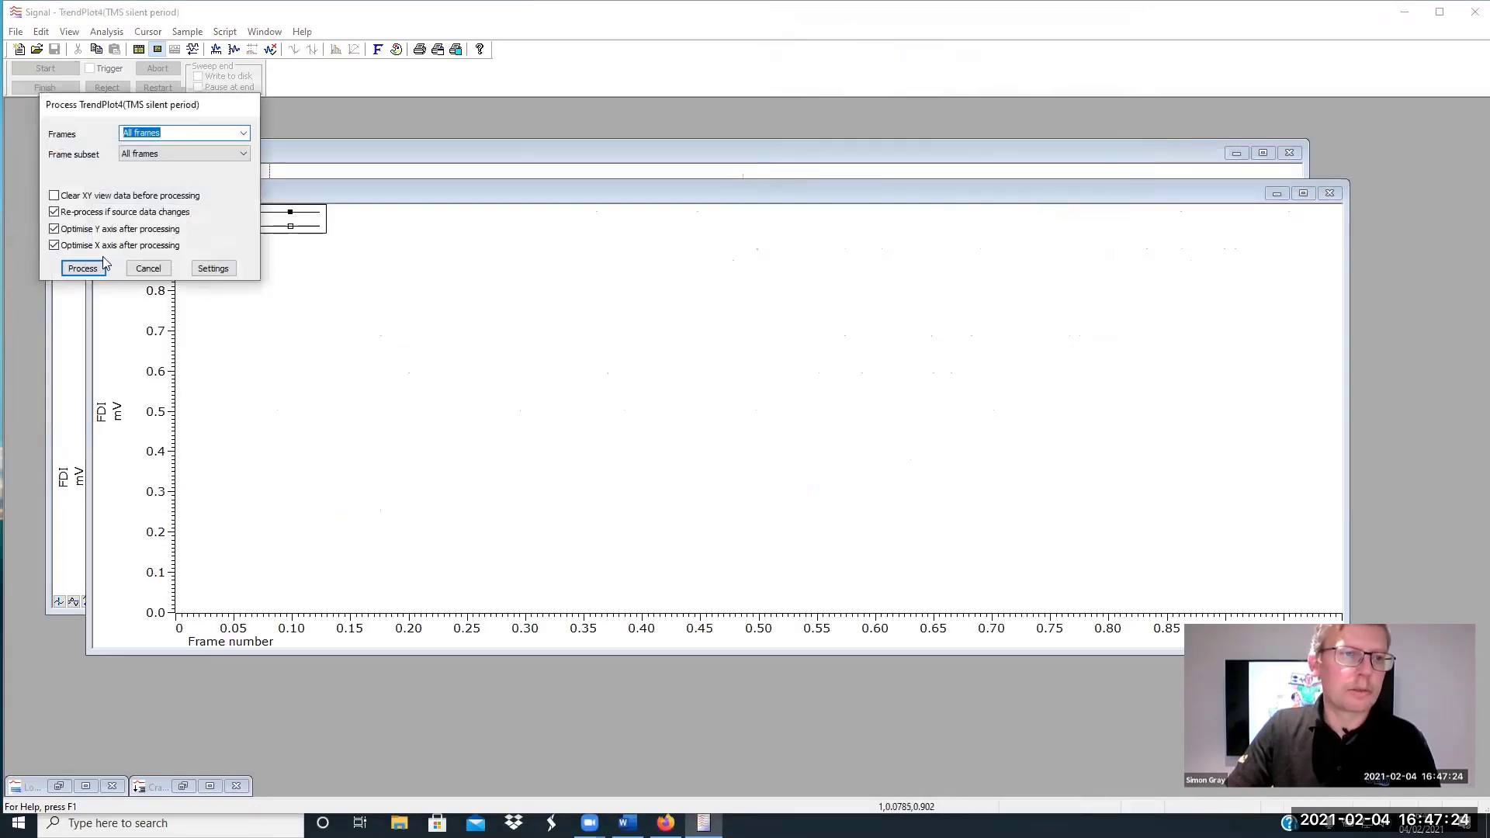
{"action": "left_click", "coordinate": [83, 268]}
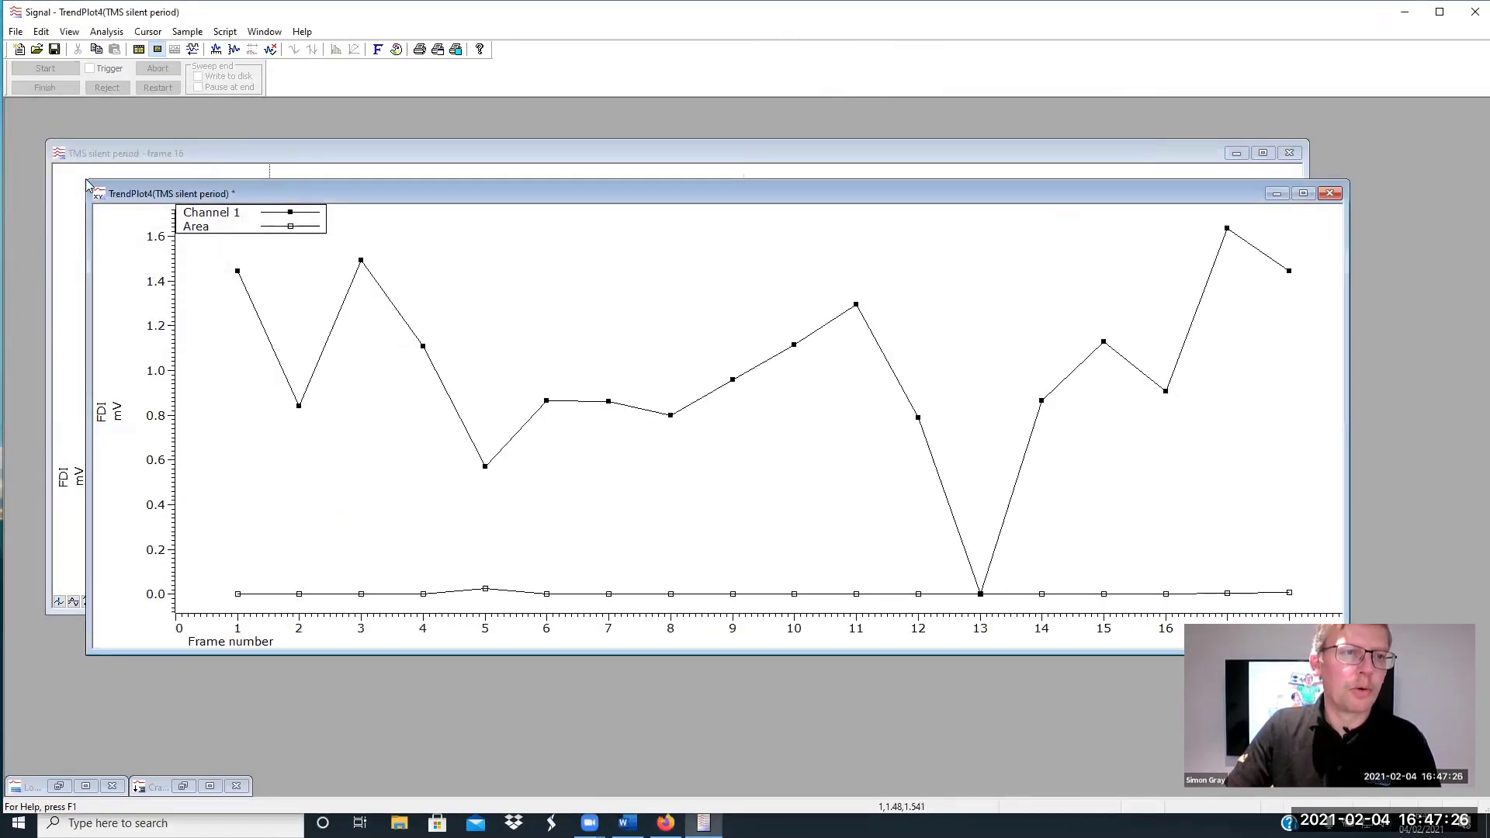
{"action": "left_click_drag", "start_coordinate": [88, 180], "coordinate": [975, 113]}
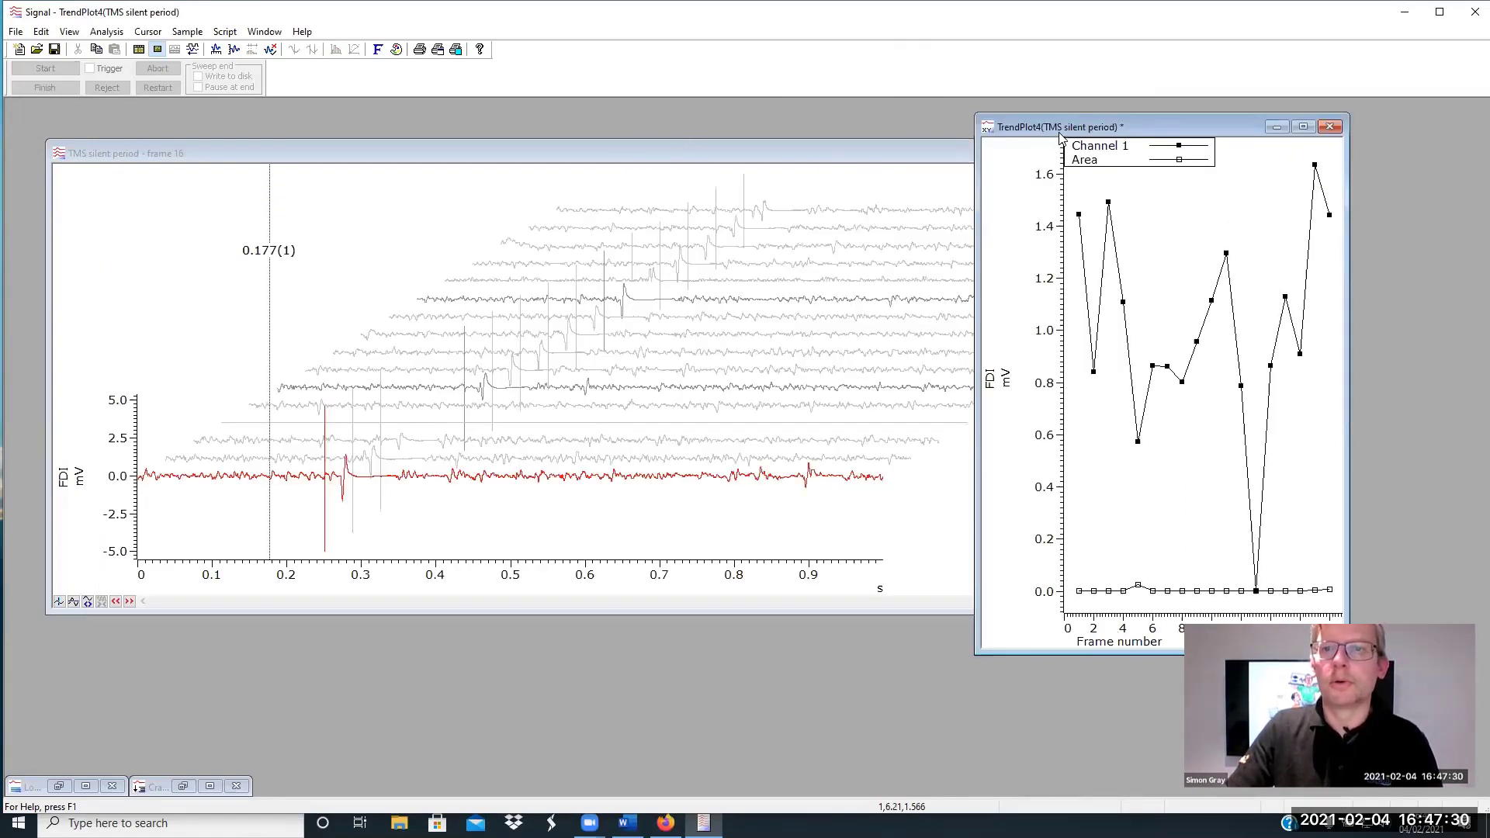
Create a new info window for the trend plot and move it clear of the plot
{"action": "left_click", "coordinate": [70, 33]}
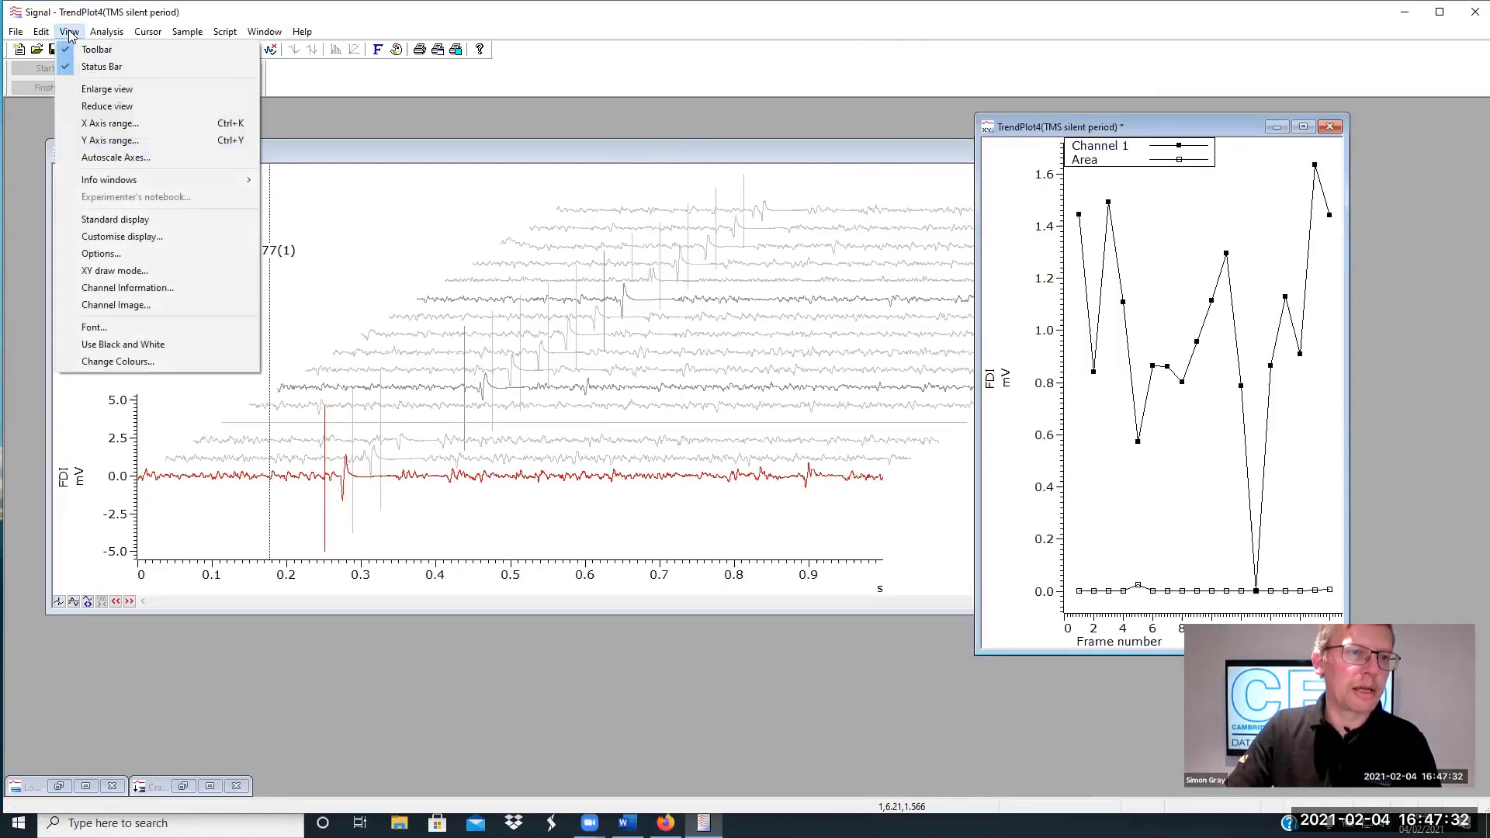
{"action": "mouse_move", "coordinate": [120, 180]}
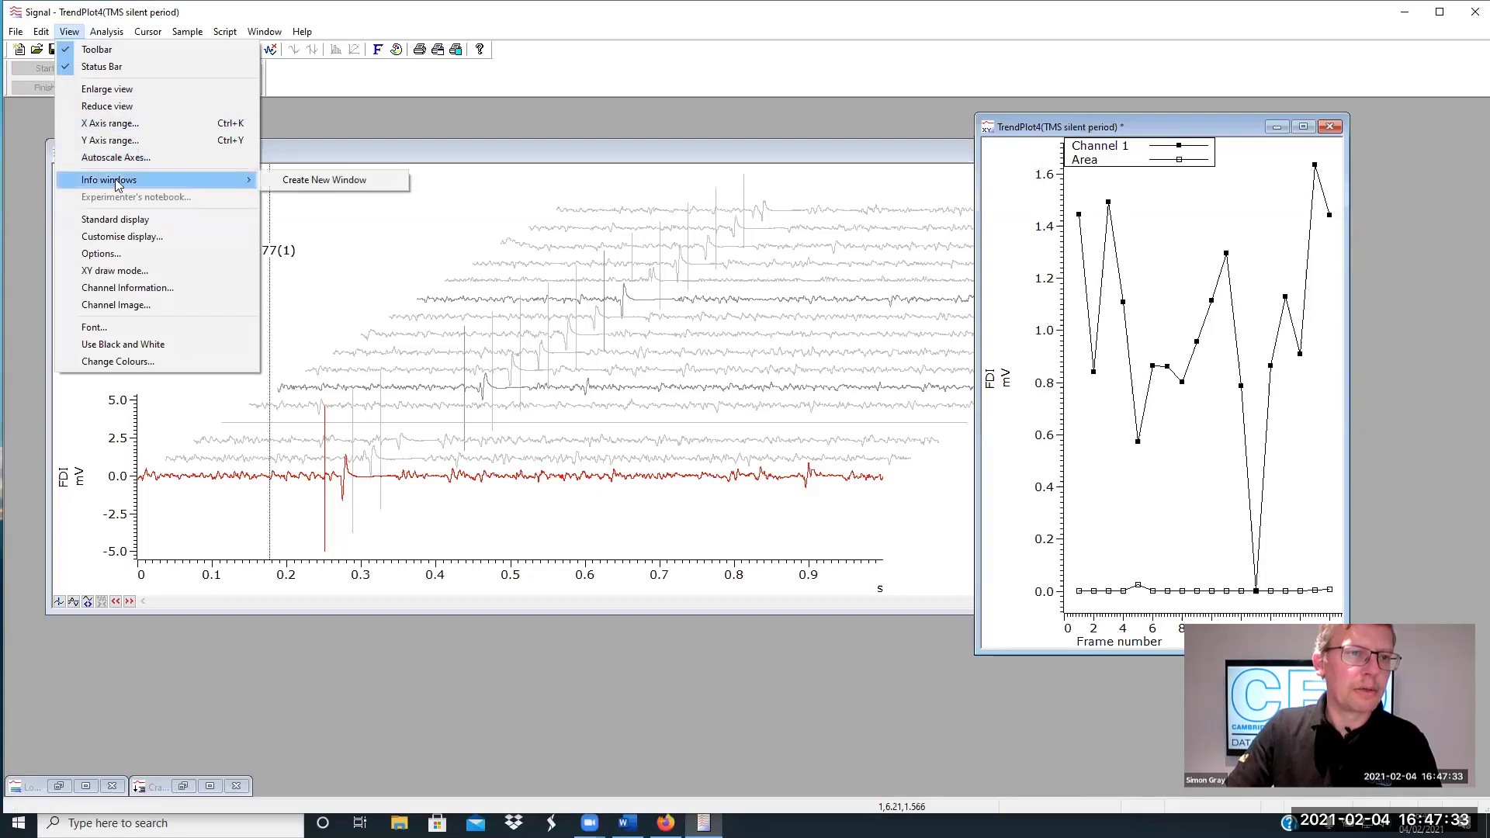
{"action": "left_click", "coordinate": [326, 179]}
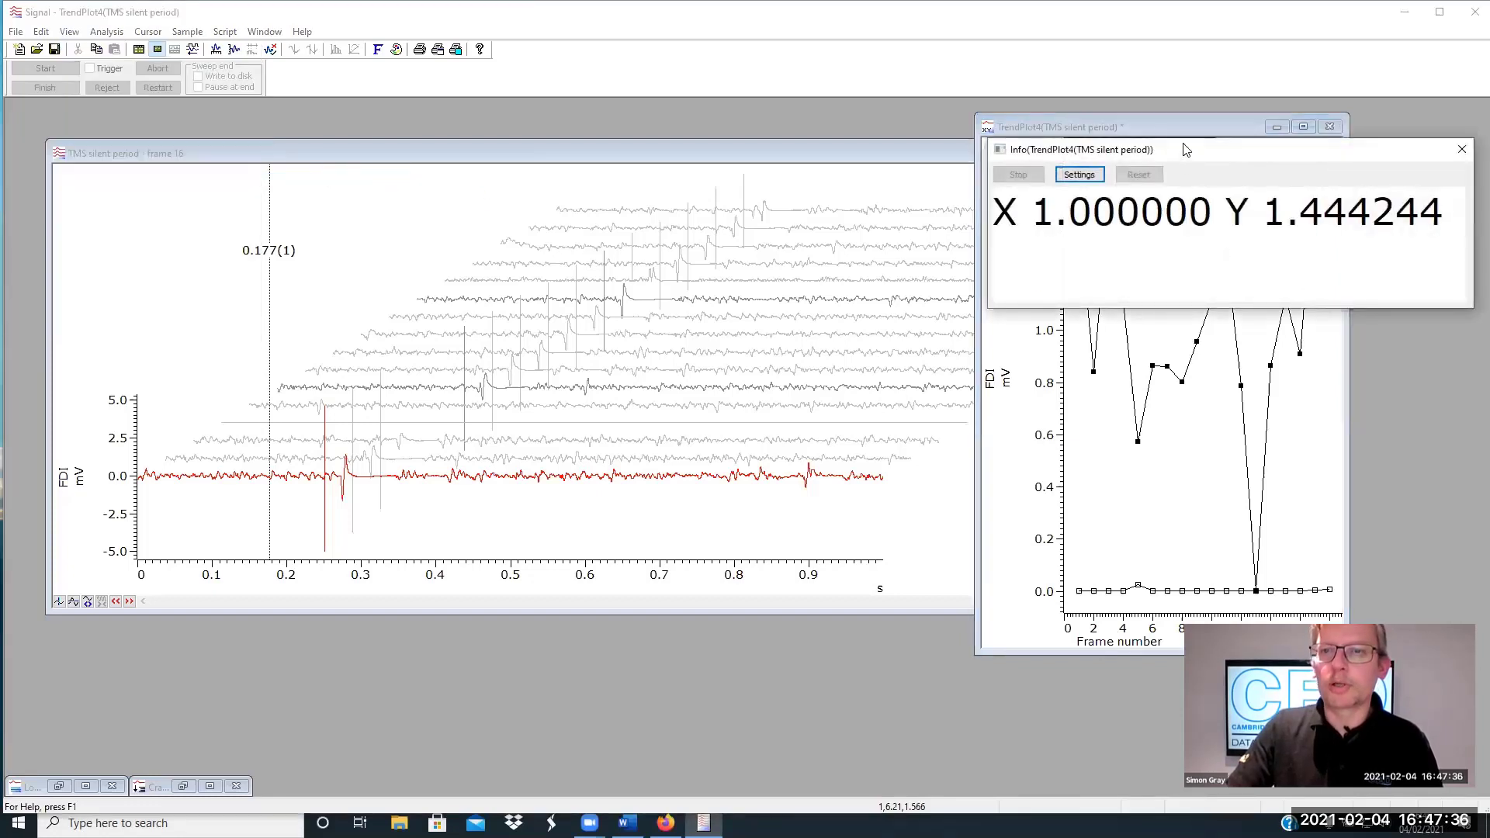
{"action": "left_click_drag", "start_coordinate": [1185, 149], "coordinate": [619, 71]}
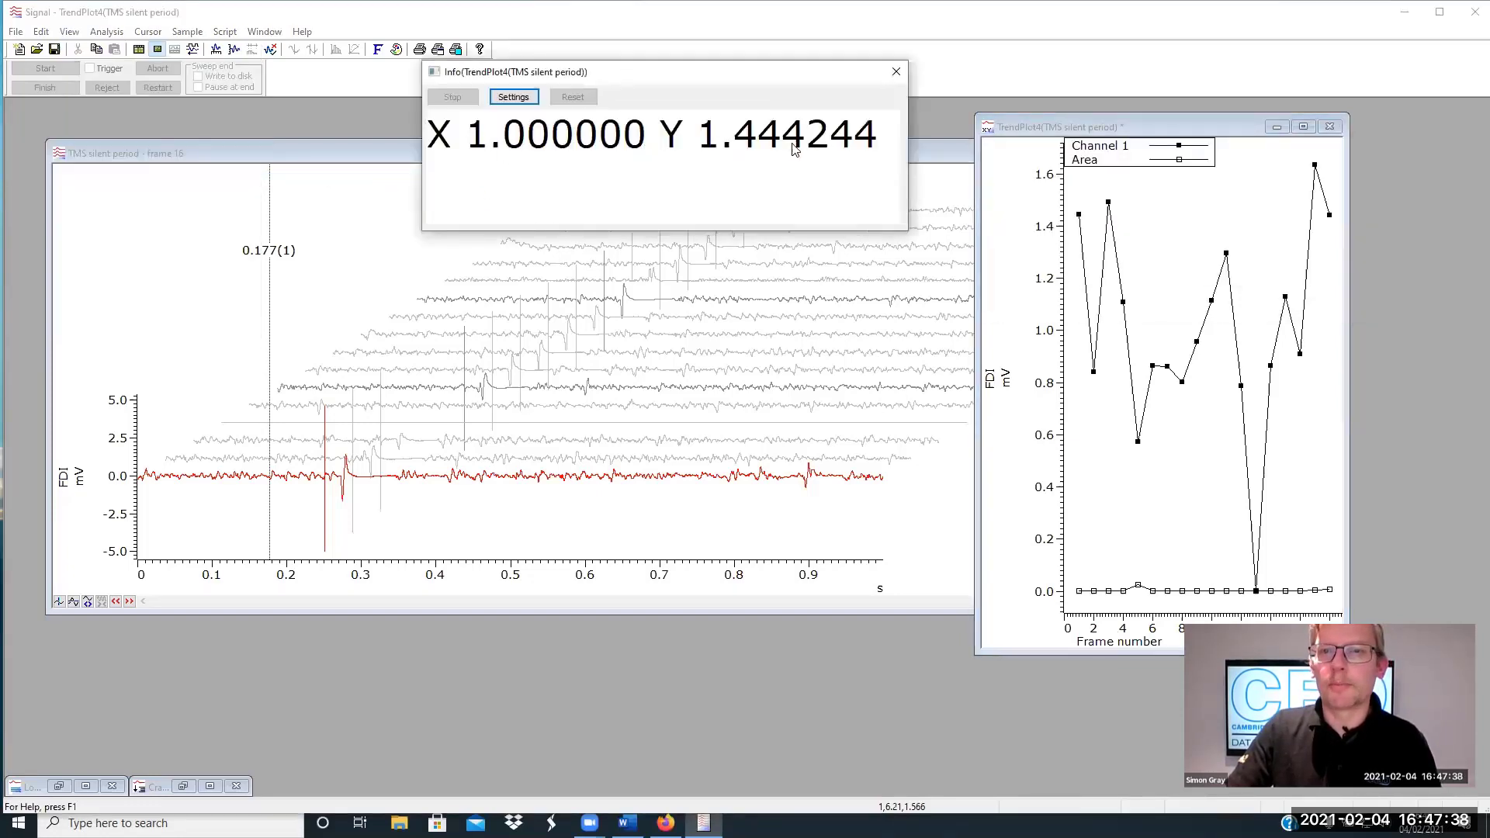
Set the info window text to a point measurement of the latest Y coordinate on channel 1 and apply it
{"action": "left_click", "coordinate": [534, 101]}
{"action": "left_click", "coordinate": [747, 93]}
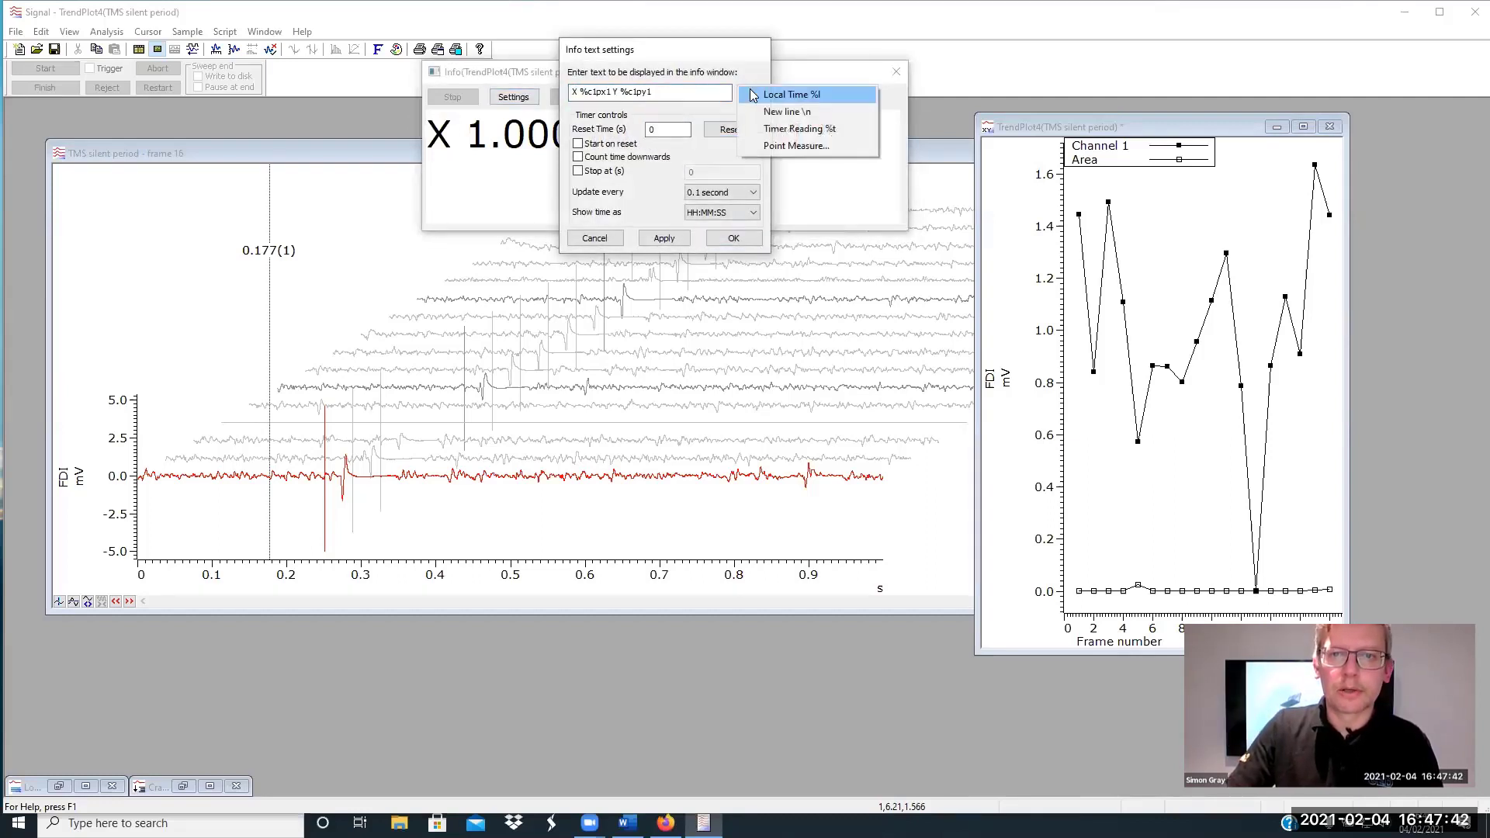
{"action": "left_click", "coordinate": [806, 152]}
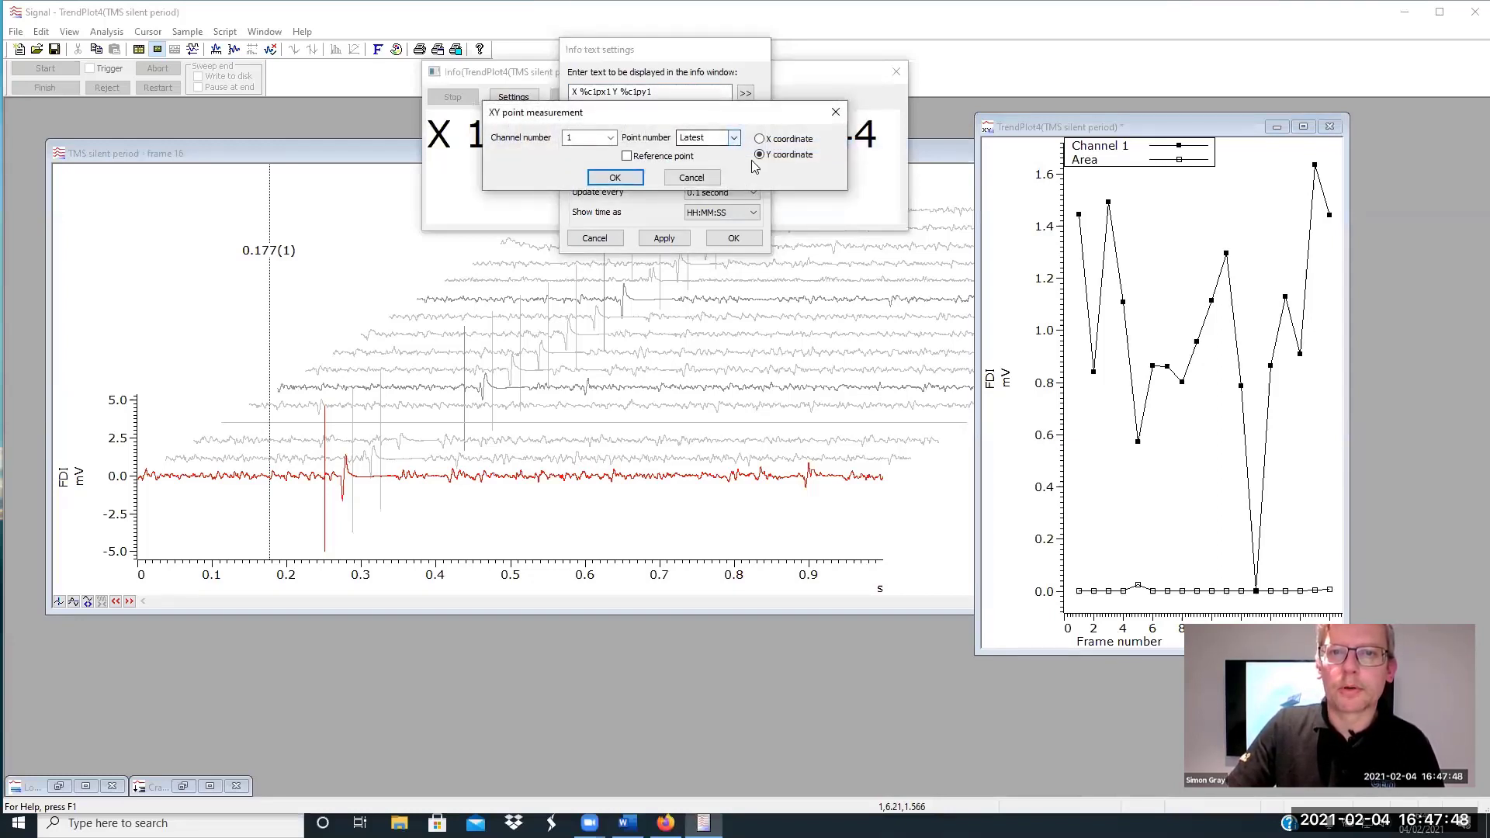
{"action": "left_click", "coordinate": [617, 177]}
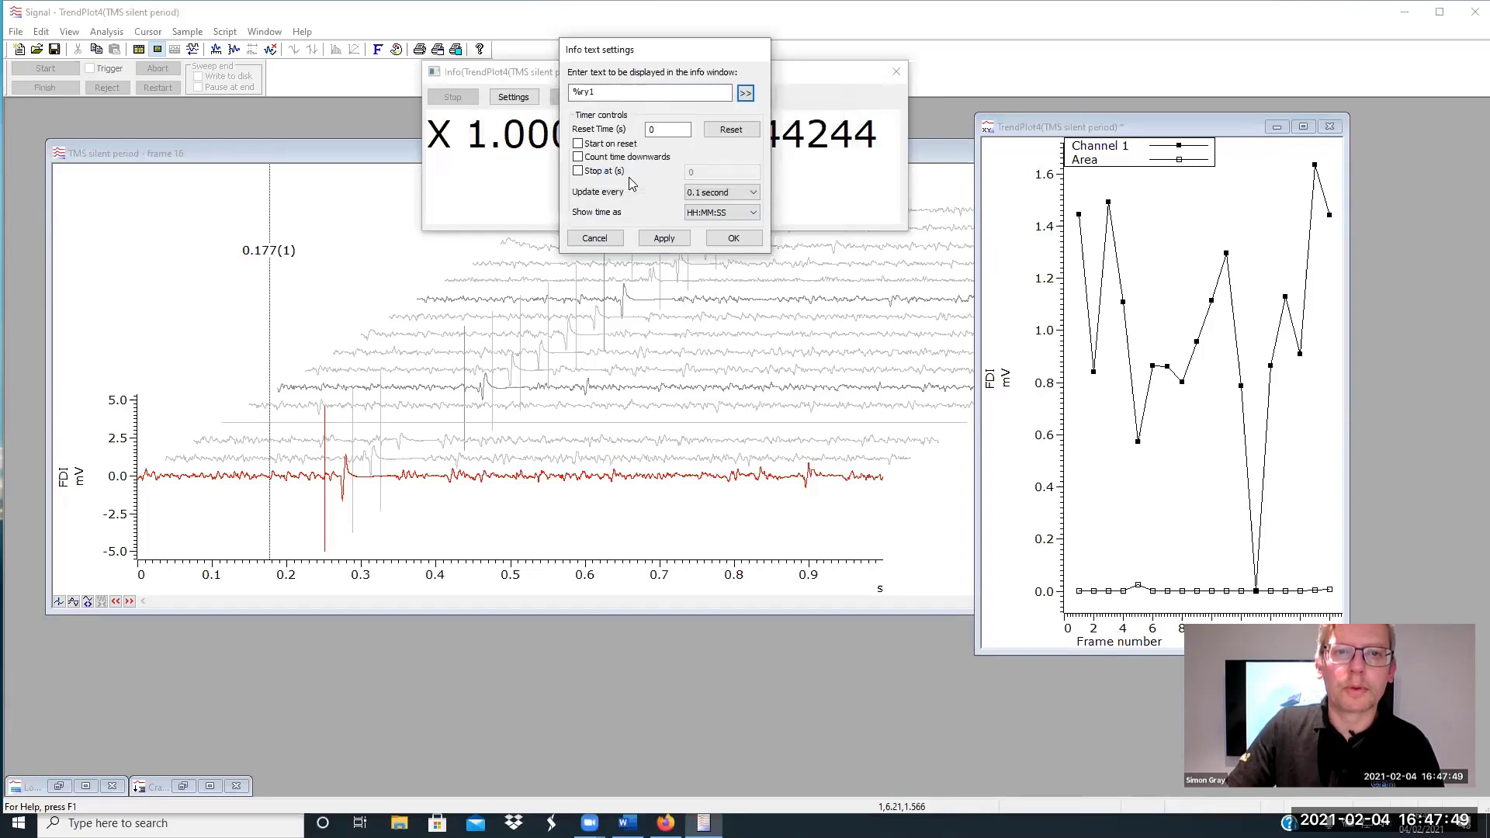
{"action": "left_click", "coordinate": [663, 238]}
{"action": "left_click", "coordinate": [732, 239]}
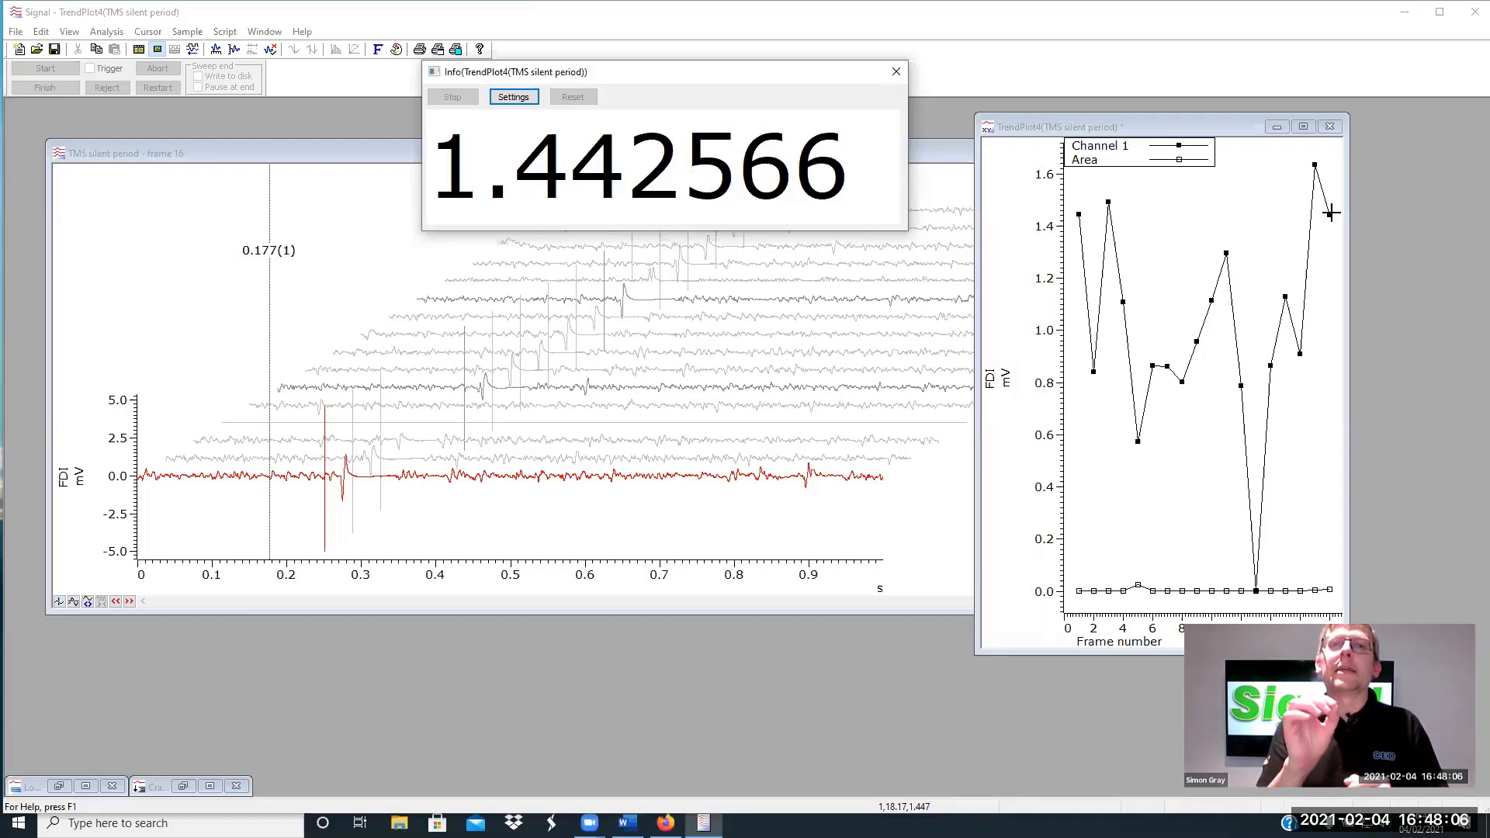
{"action": "right_click", "coordinate": [606, 73]}
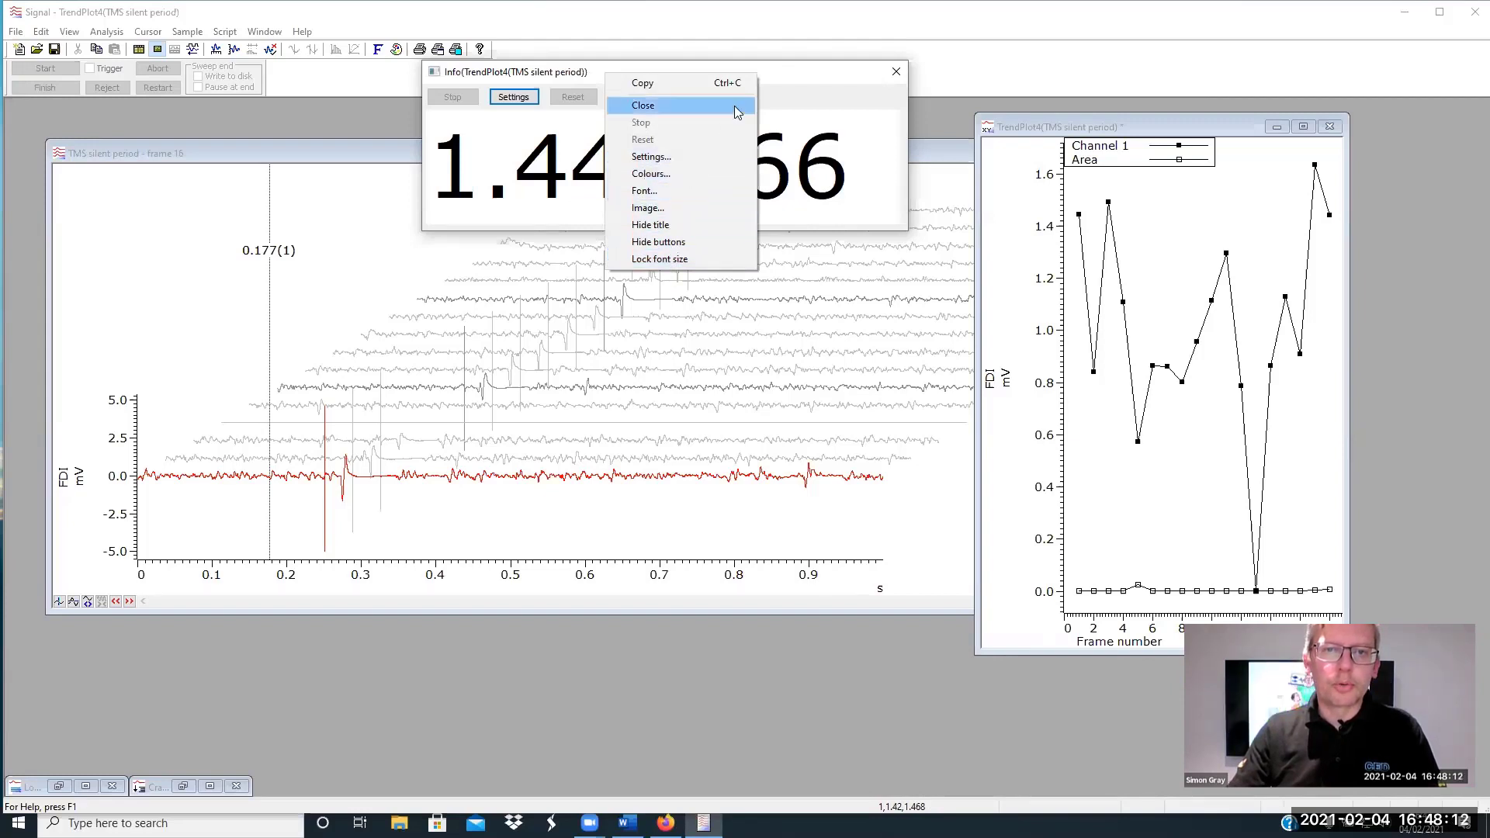
{"action": "left_click", "coordinate": [806, 80]}
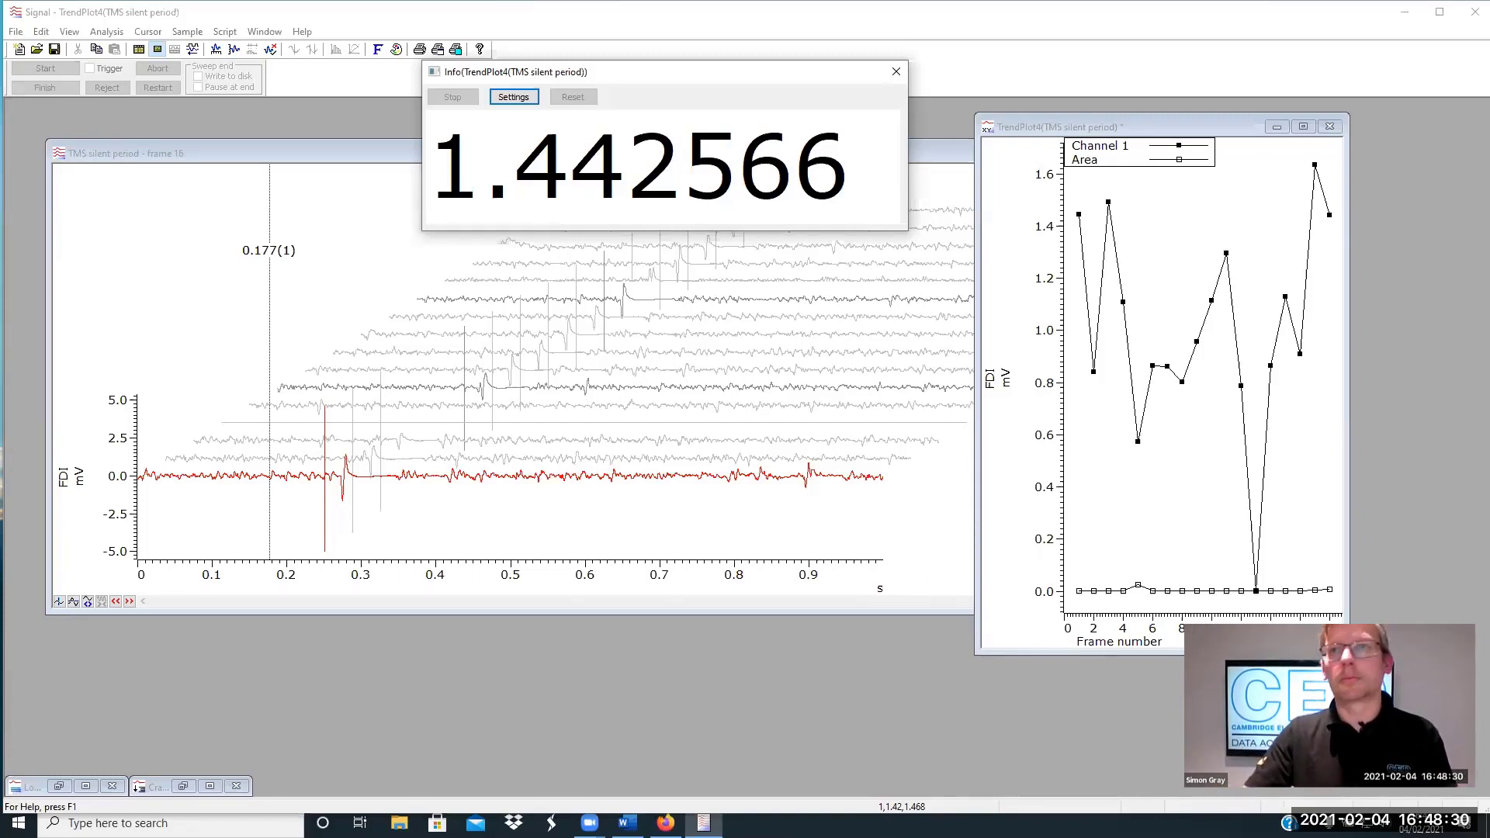
Close the info window and the trend plot without saving the plot's changes
{"action": "left_click", "coordinate": [896, 72]}
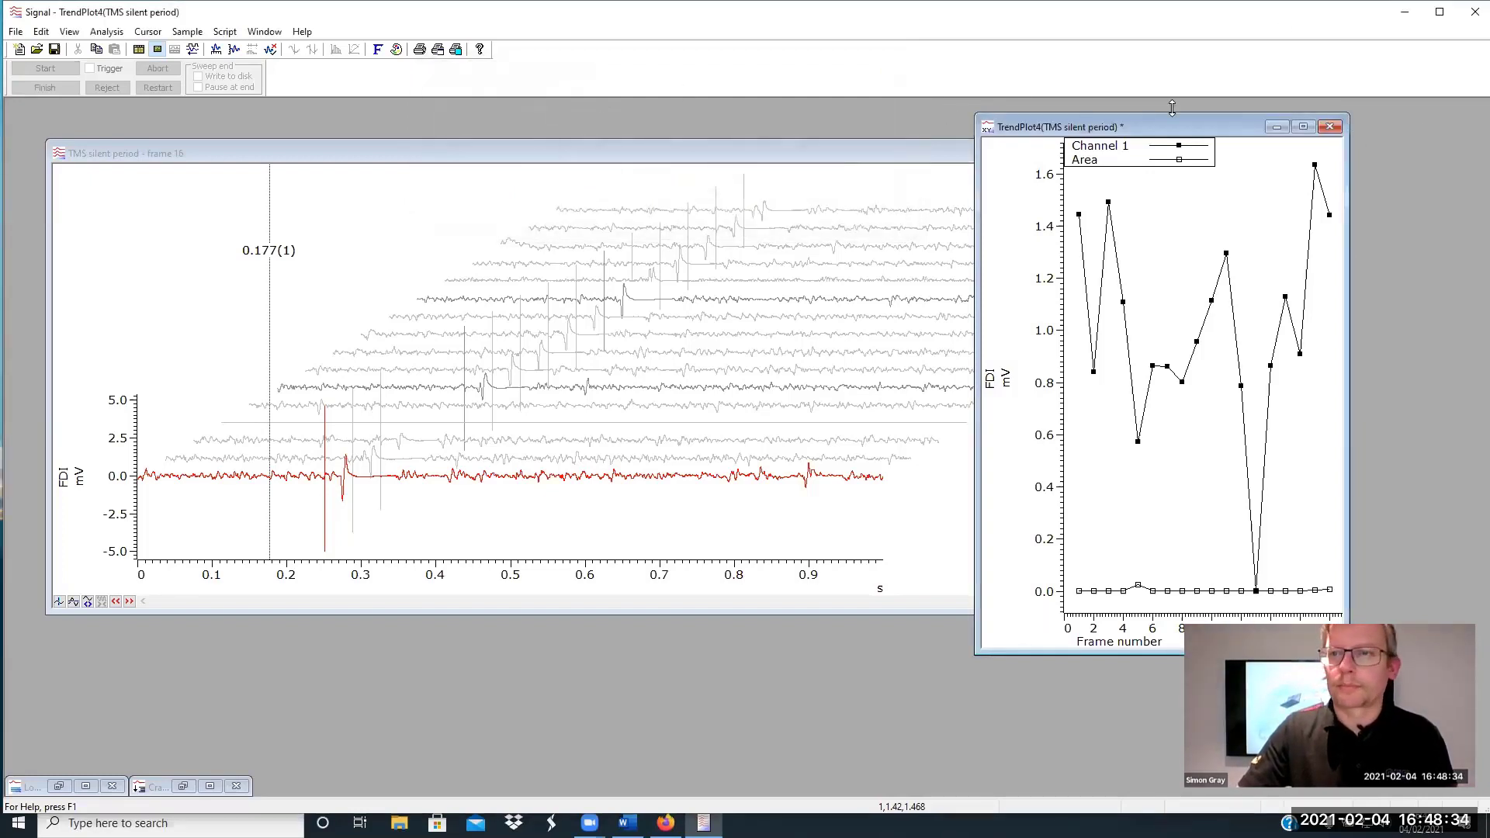
{"action": "left_click", "coordinate": [1329, 127]}
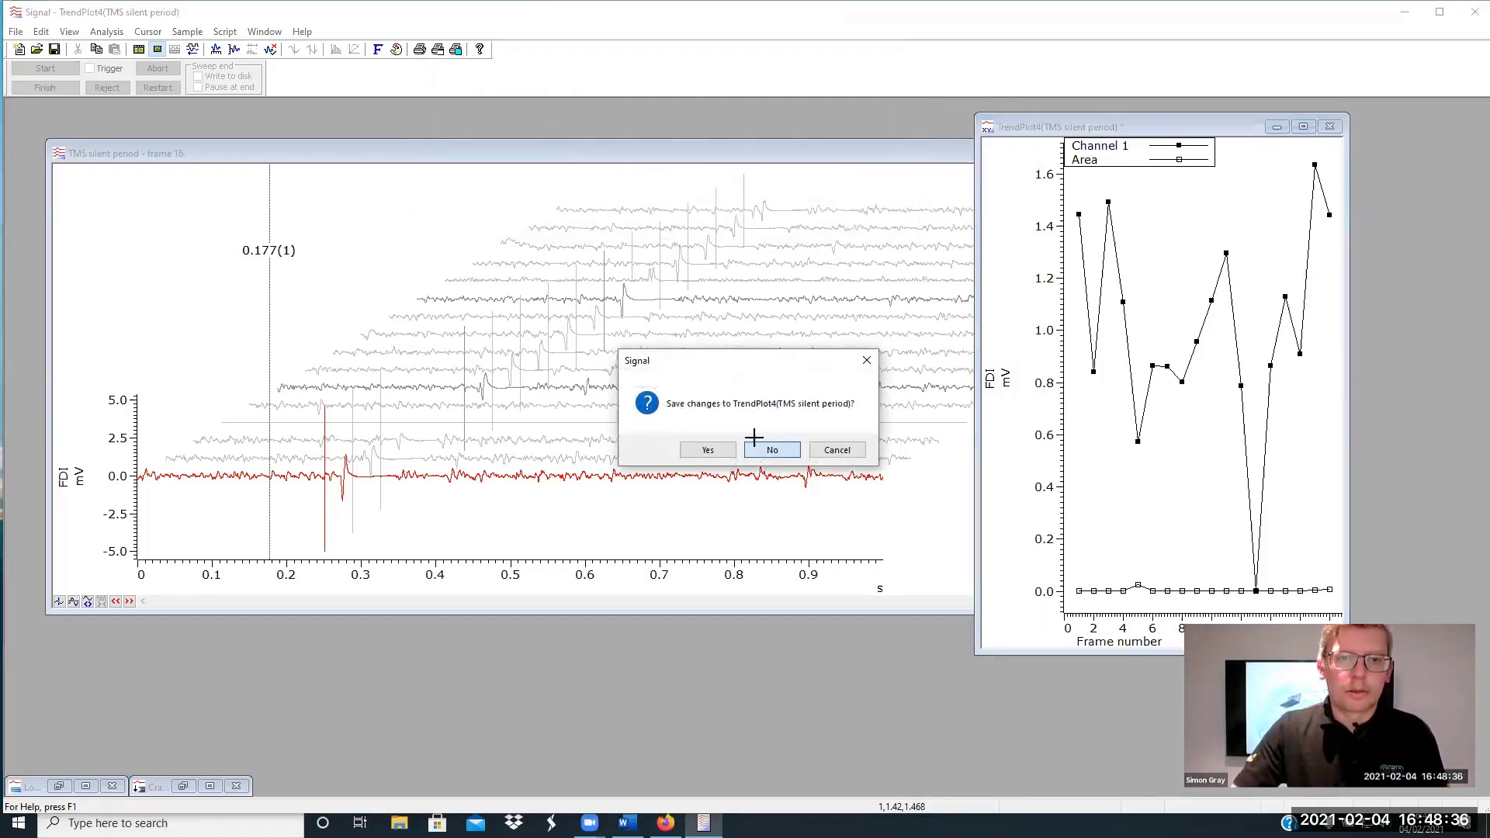
{"action": "left_click", "coordinate": [771, 450]}
Turn off overdrawn frames in the TMS silent period view and add cursor 0
{"action": "left_click", "coordinate": [69, 32]}
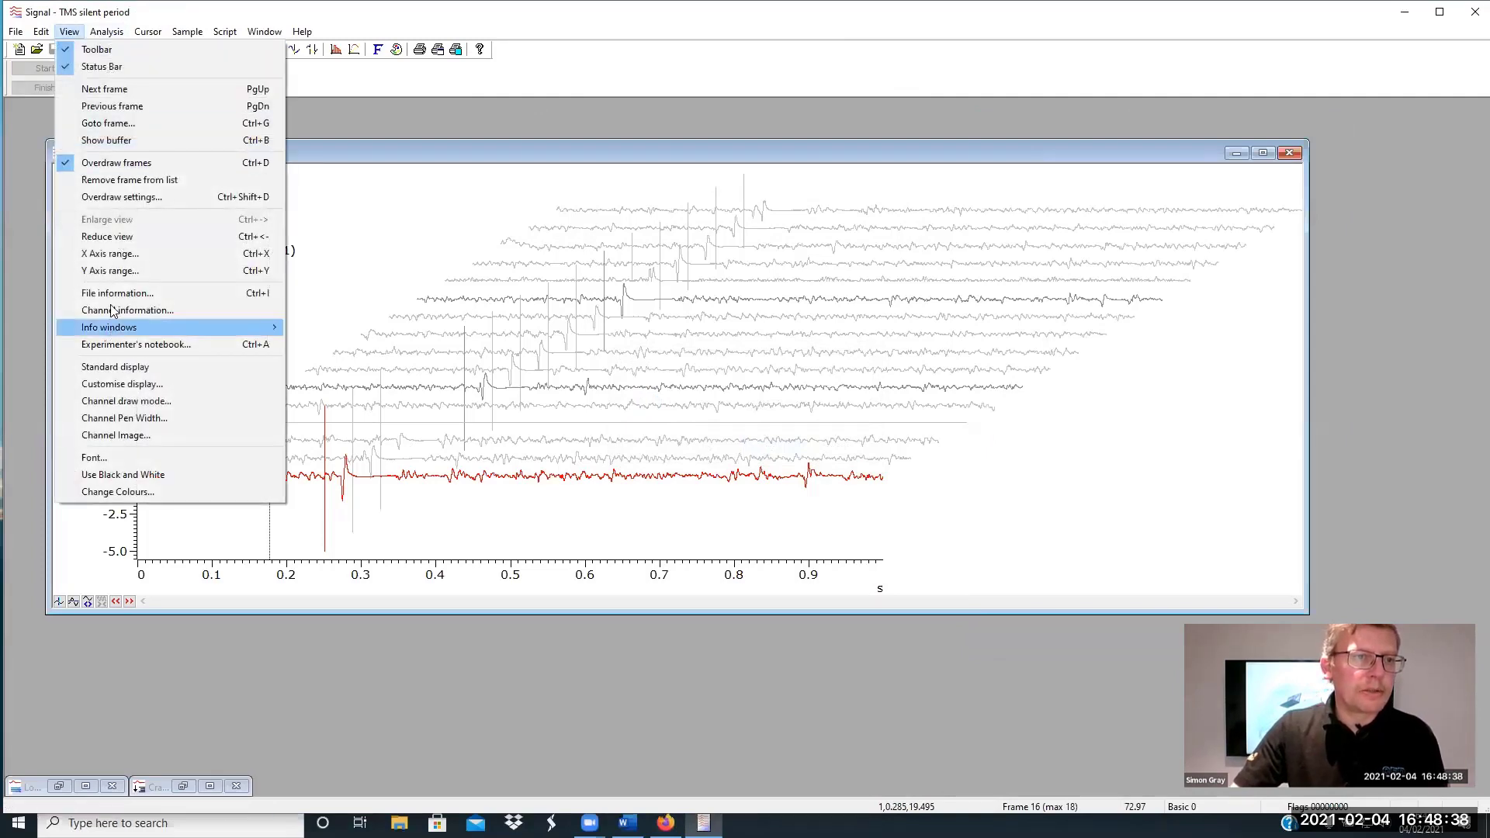
{"action": "left_click", "coordinate": [124, 162]}
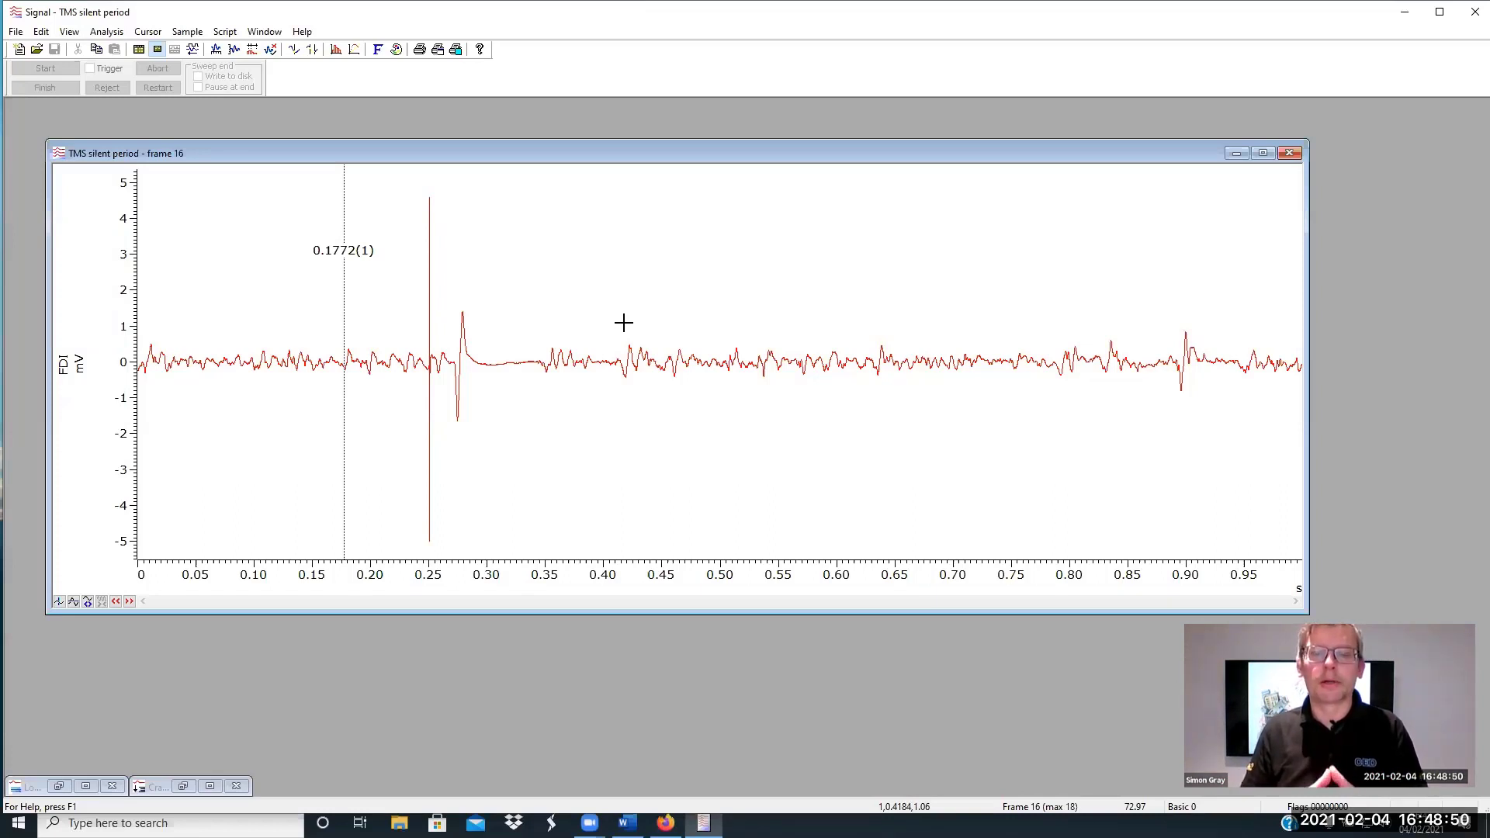
{"action": "key", "text": "ctrl+0"}
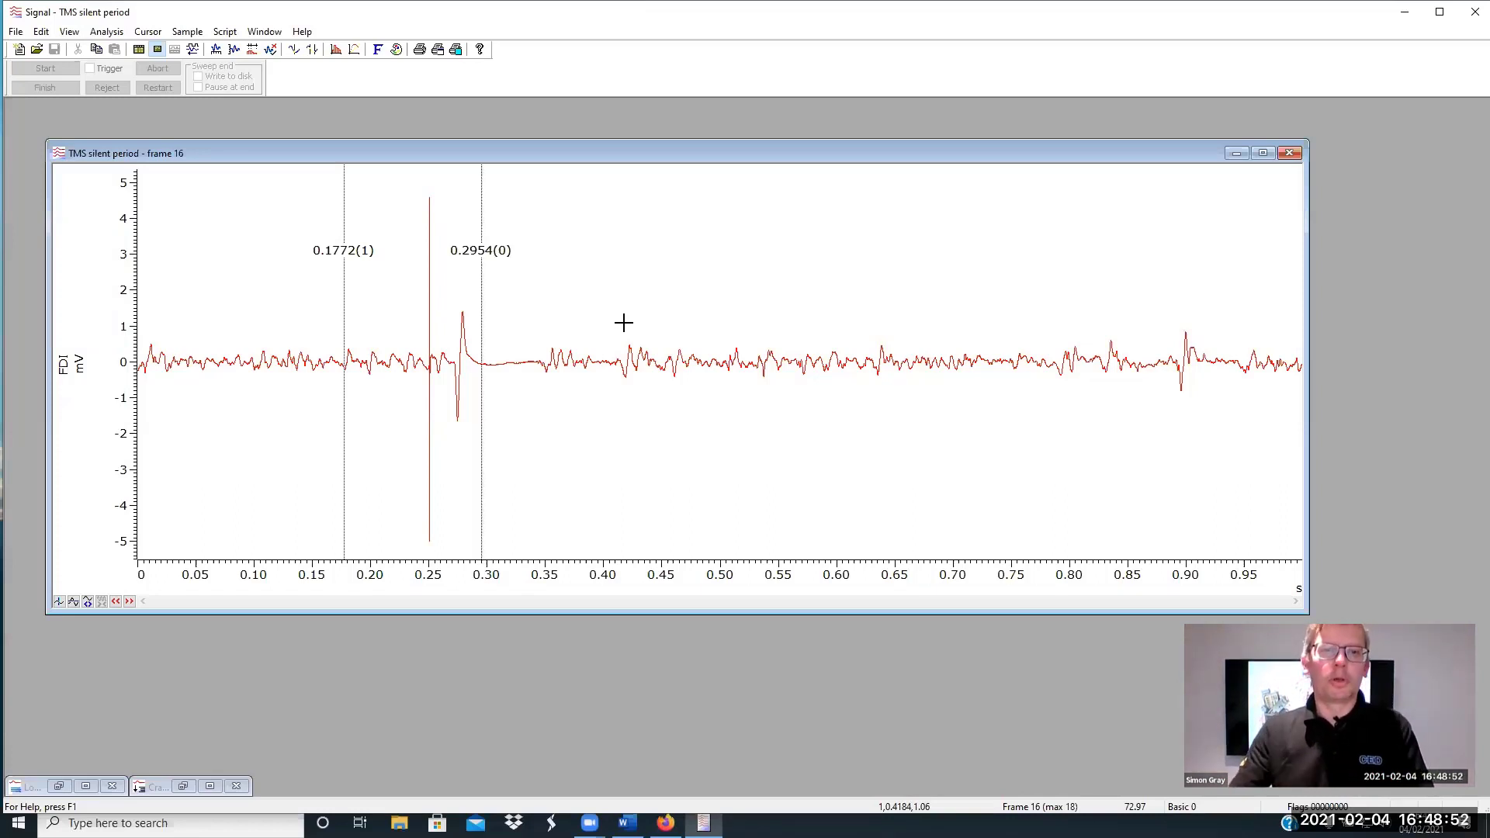
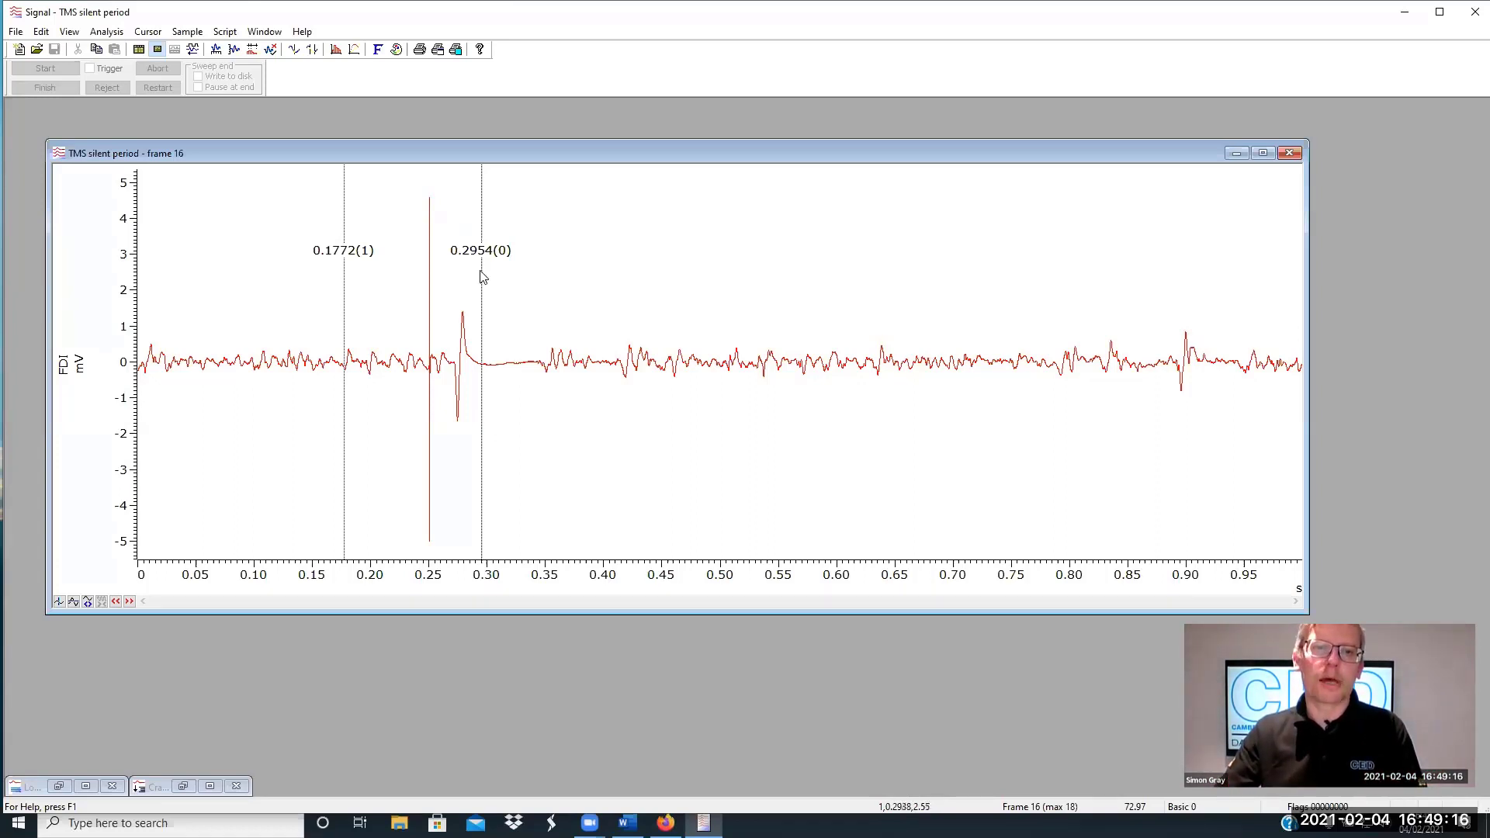
Set cursor 0's active mode to Peak find on the FDI channel, searching from XLow() to XHigh() with a minimum amplitude of 0.1 mV
{"action": "right_click", "coordinate": [481, 271]}
{"action": "mouse_move", "coordinate": [569, 282]}
{"action": "left_click", "coordinate": [748, 283]}
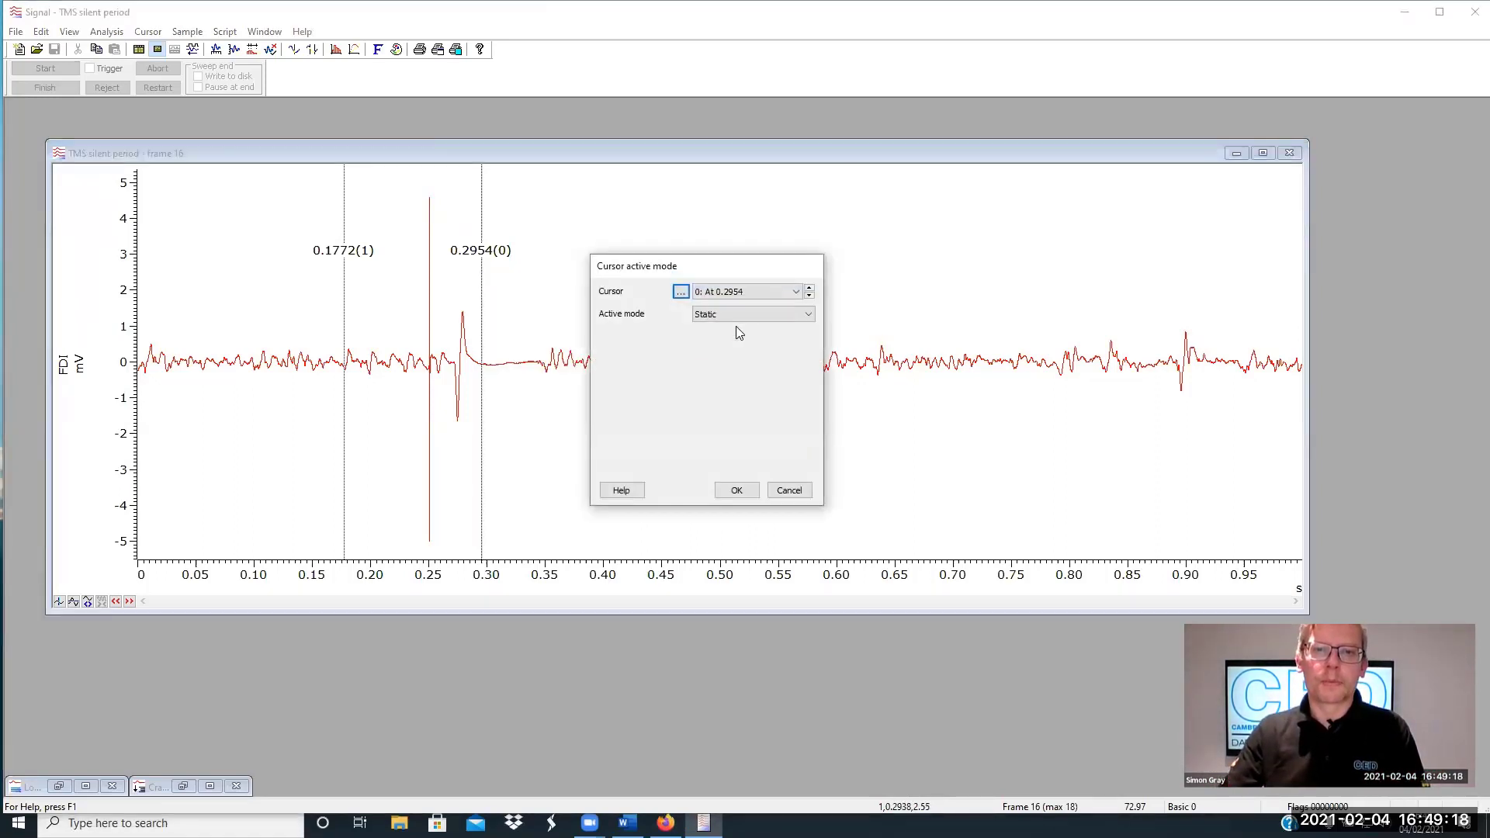
{"action": "left_click", "coordinate": [739, 315]}
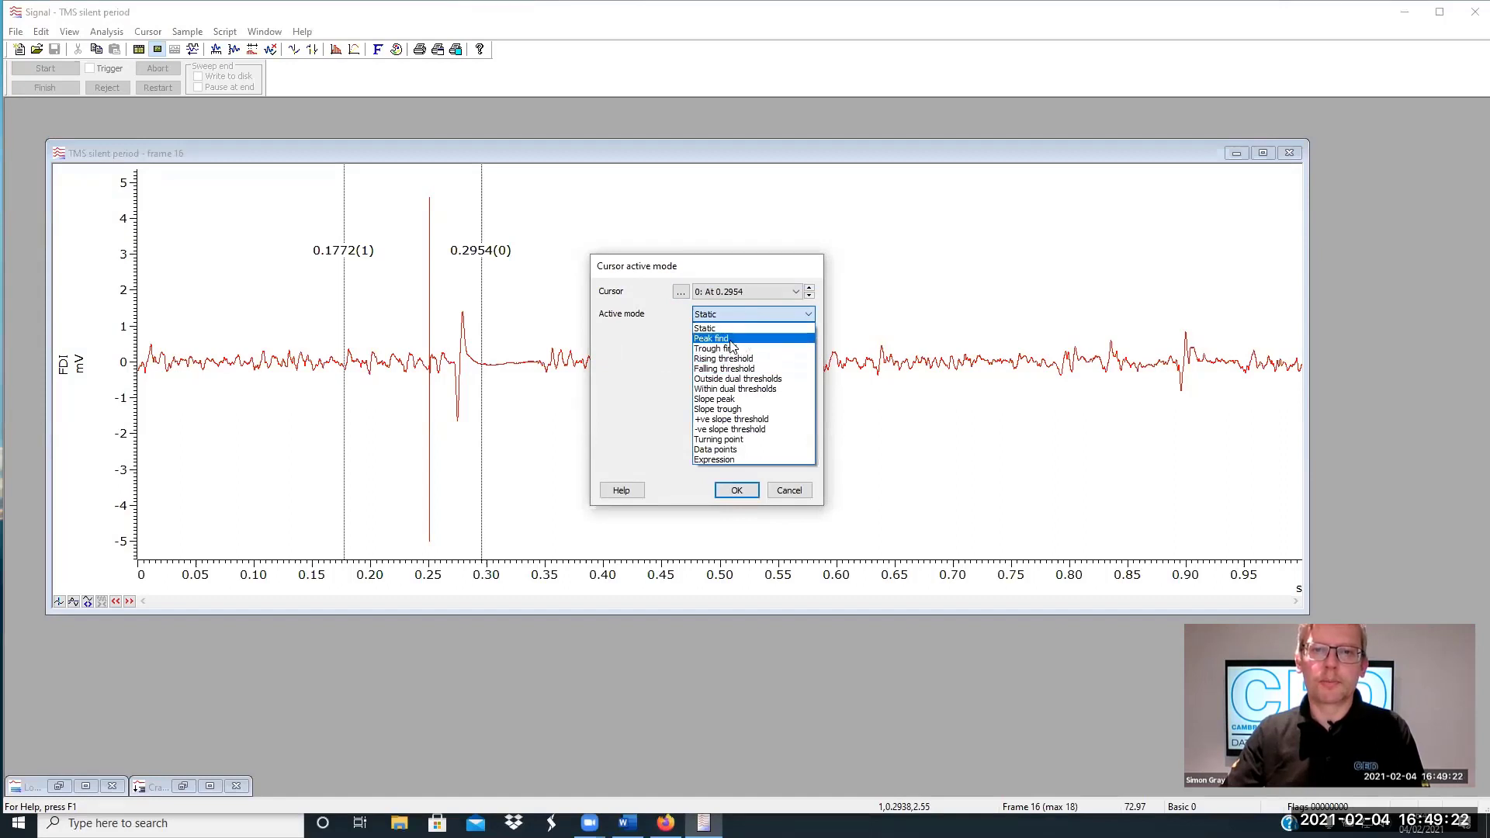
{"action": "left_click", "coordinate": [745, 339]}
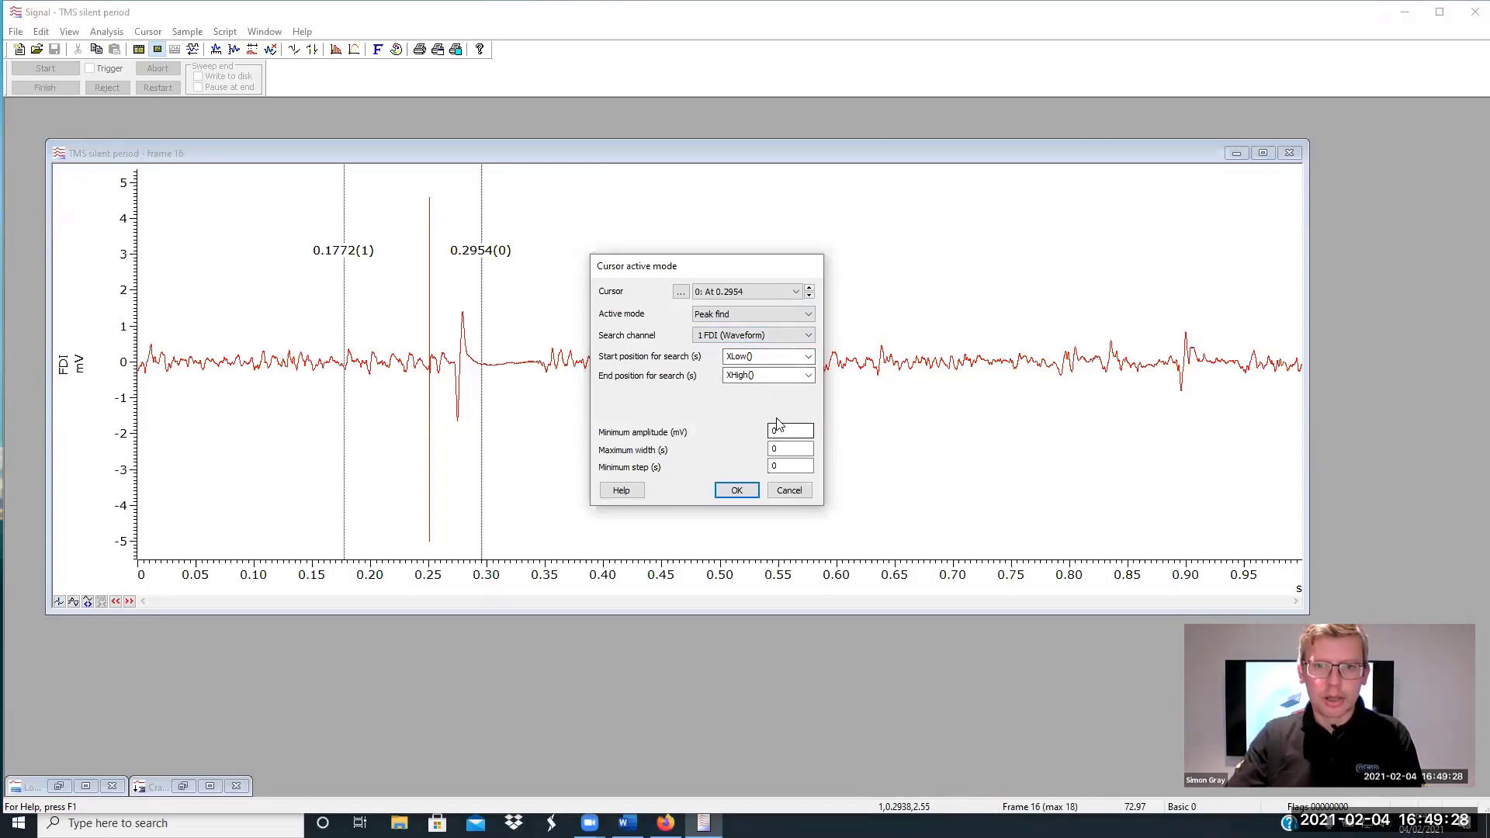
{"action": "left_click", "coordinate": [794, 433]}
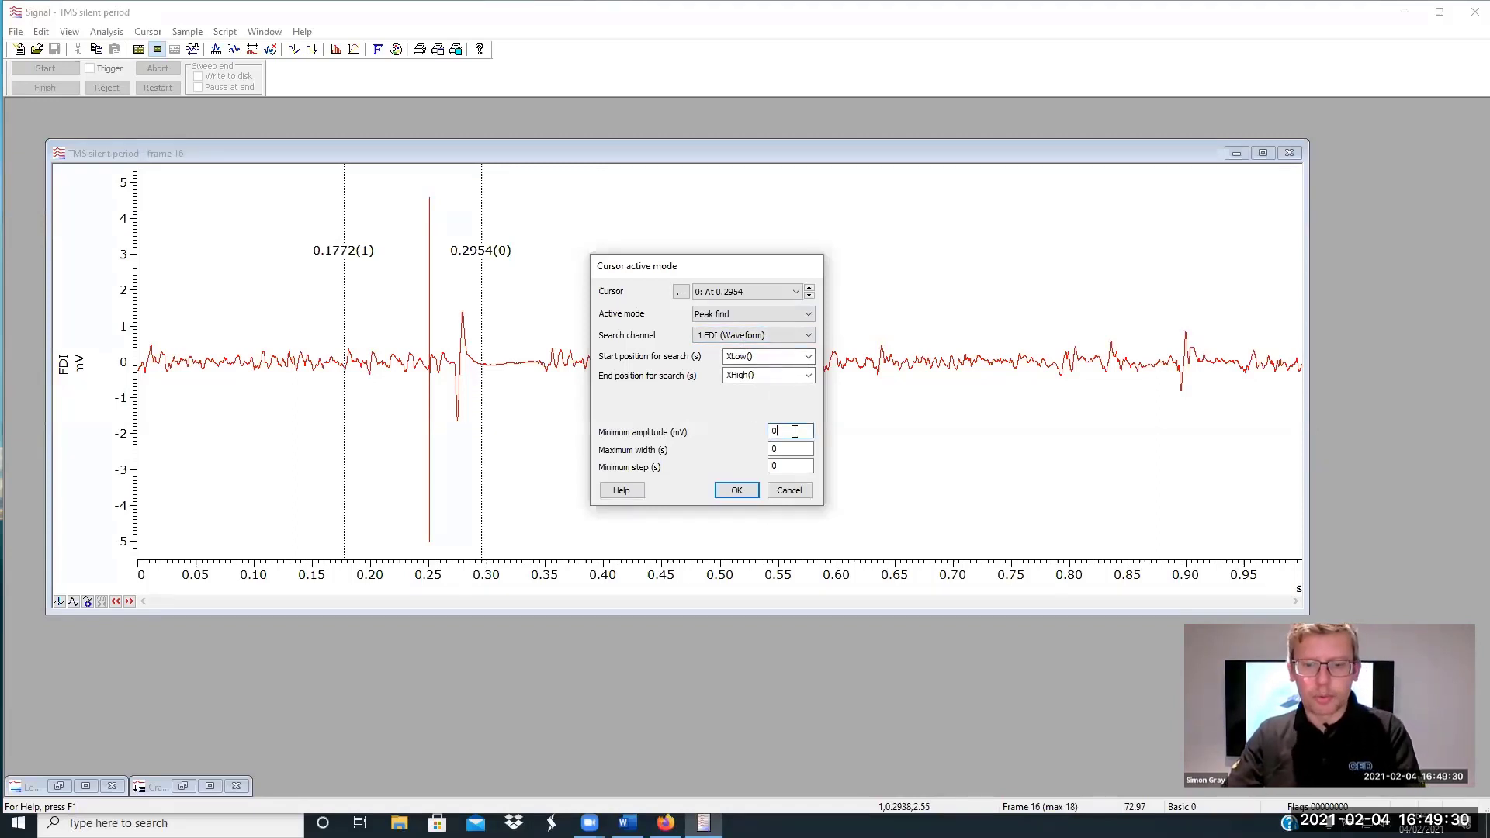
{"action": "type", "text": ".1"}
{"action": "left_click", "coordinate": [737, 490]}
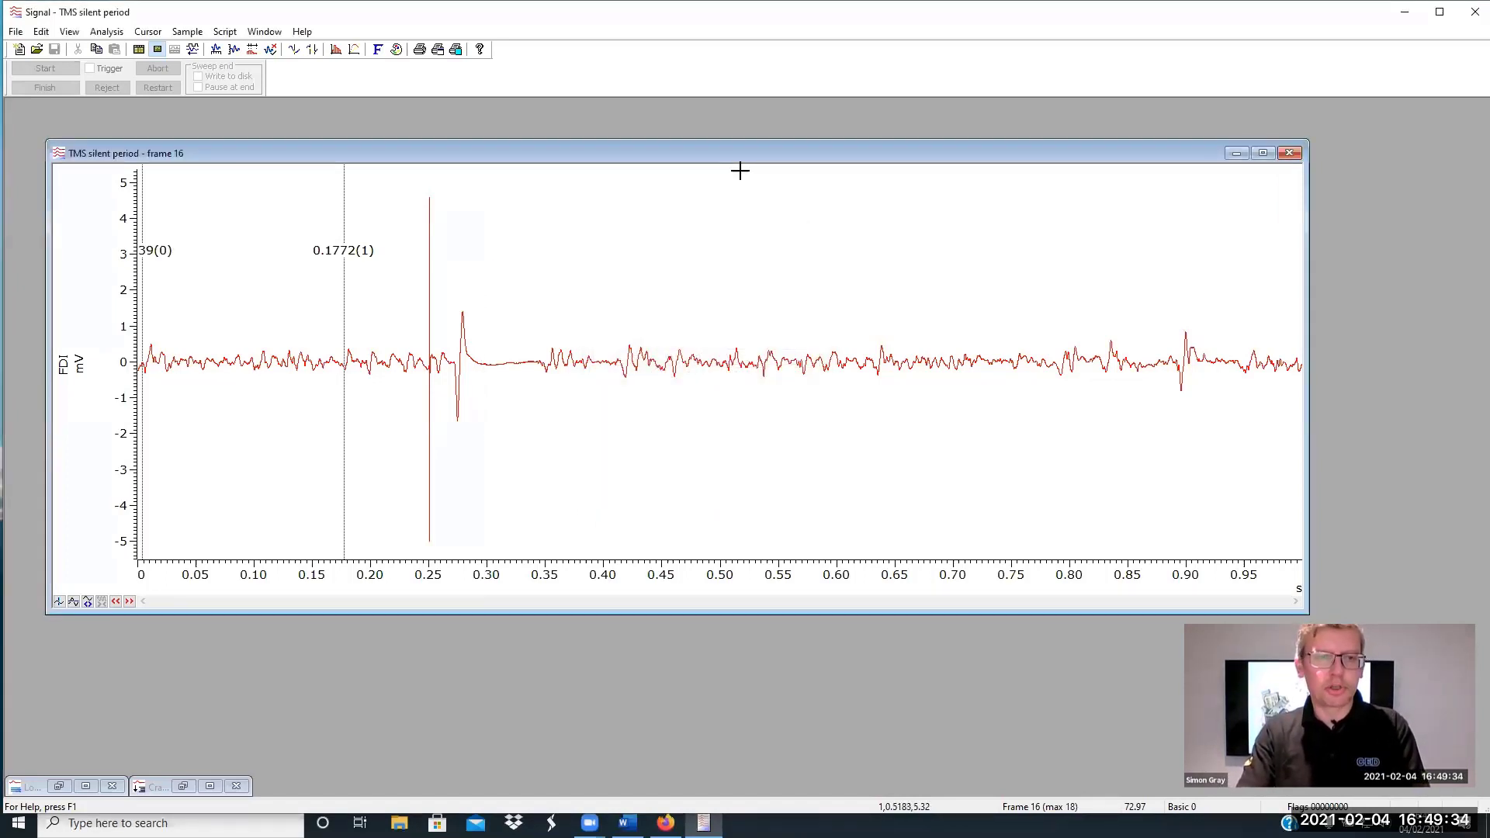
Advance cursor 0 through the successive peaks of frame 16 to the one at about 0.488 s
{"action": "key", "text": "alt+shift+Right"}
{"action": "key", "text": "alt+shift+Right"}
{"action": "key", "text": "alt+shift+Right"}
{"action": "key", "text": "alt+shift+Right"}
{"action": "key", "text": "alt+shift+Right"}
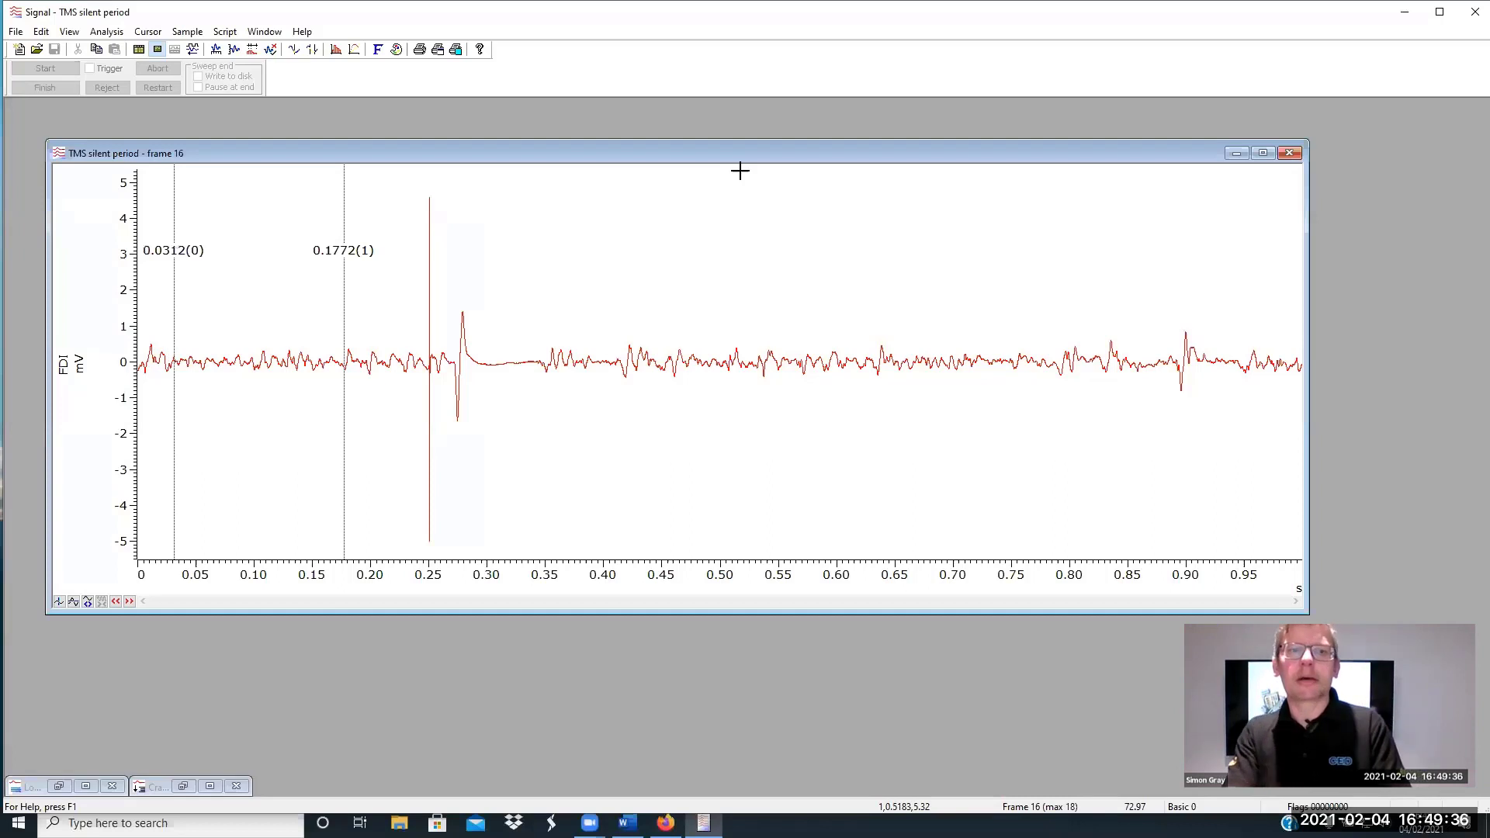
{"action": "key", "text": "alt+shift+Right"}
{"action": "key", "text": "alt+shift+Right"}
{"action": "key", "text": "alt+shift+Right"}
{"action": "key", "text": "alt+shift+Right"}
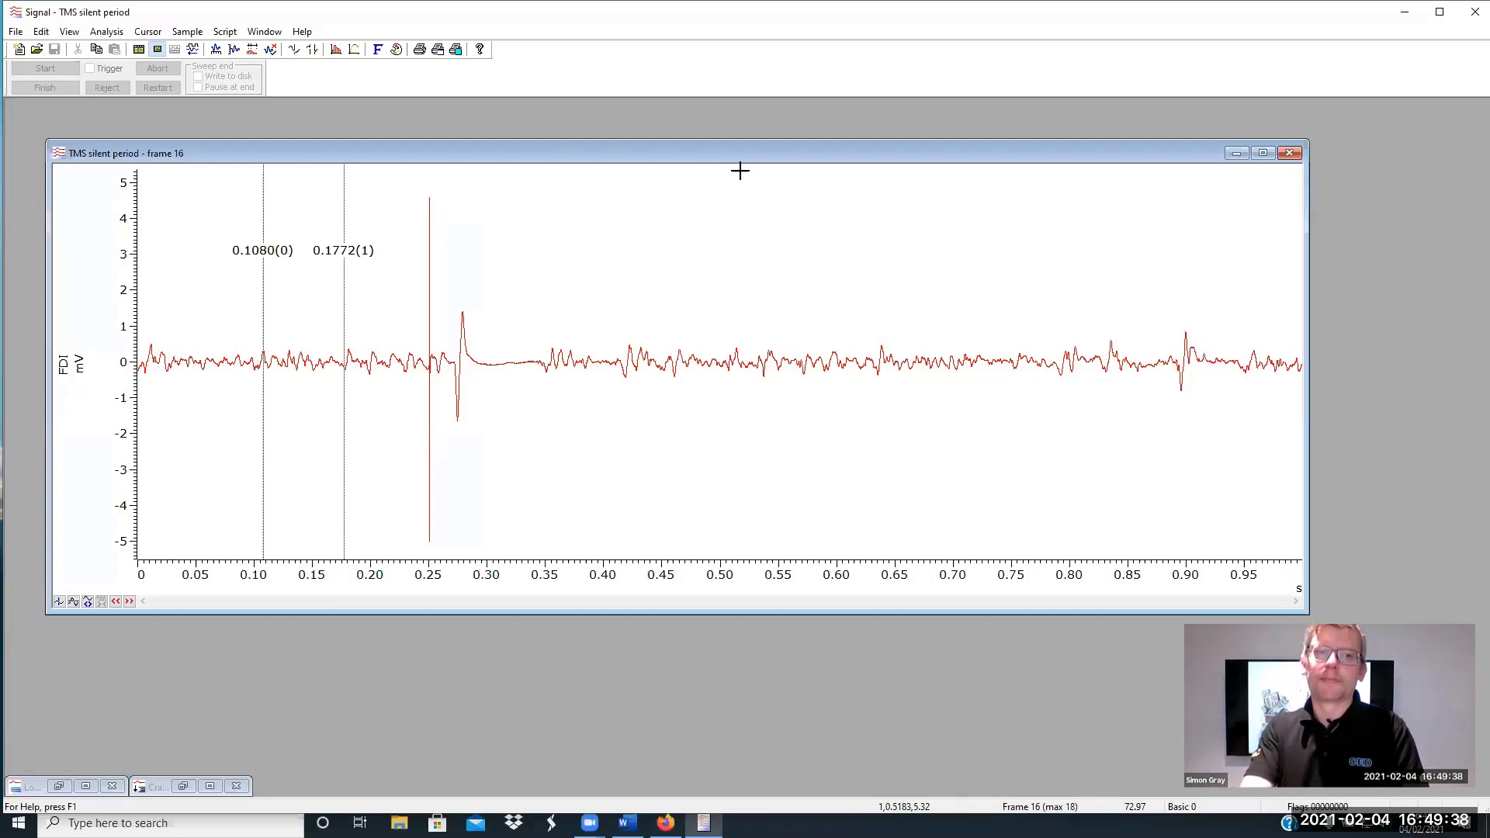
{"action": "key", "text": "alt+shift+Right"}
{"action": "key", "text": "alt+shift+Right"}
{"action": "key", "text": "alt+shift+Right"}
{"action": "key", "text": "alt+shift+Right"}
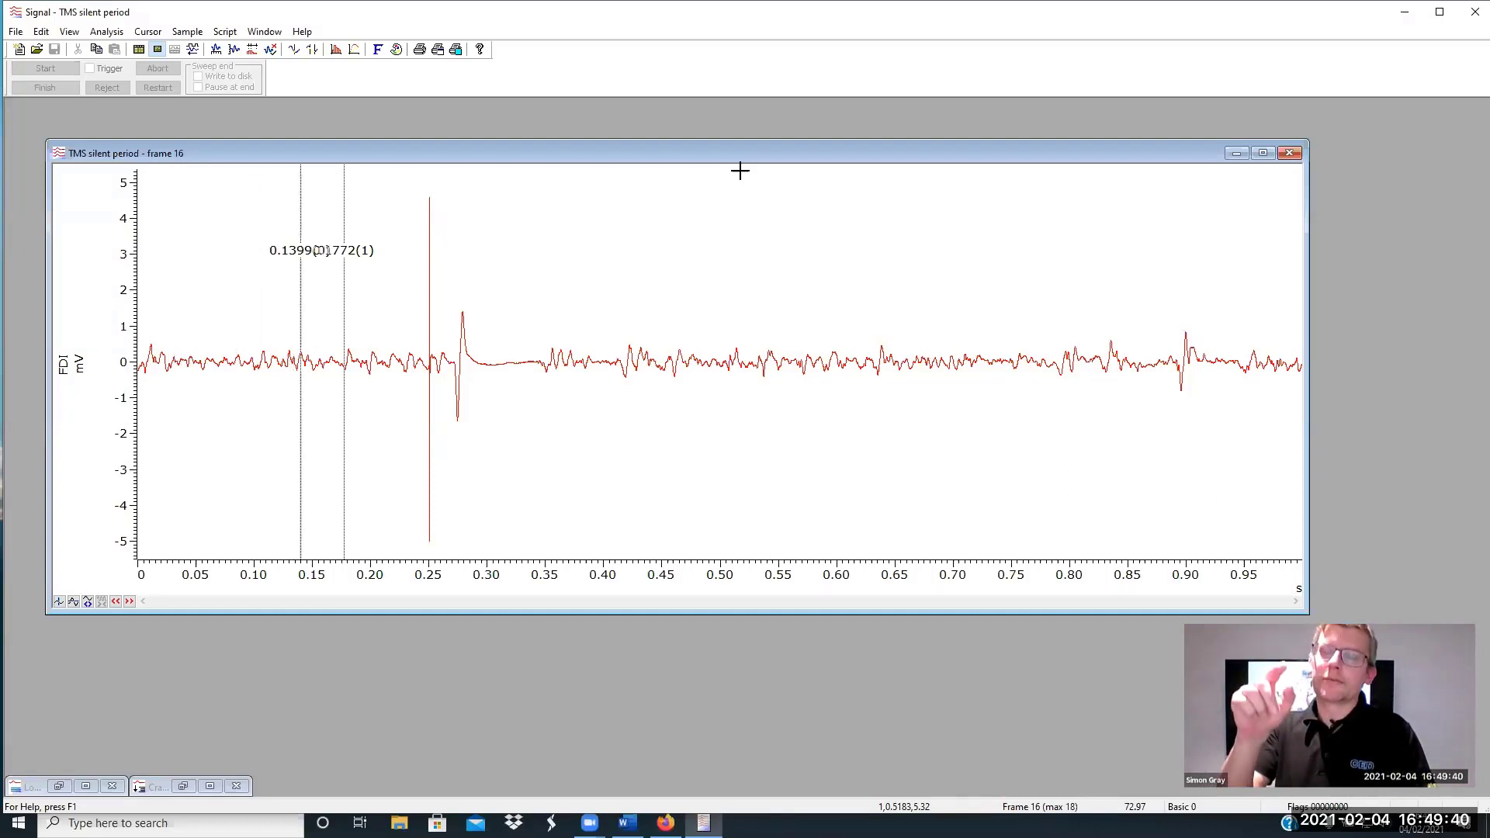
{"action": "key", "text": "alt+shift+Right"}
{"action": "key", "text": "alt+shift+Right"}
{"action": "key", "text": "alt+shift+Right"}
{"action": "key", "text": "alt+shift+Right"}
{"action": "key", "text": "alt+shift+Right"}
{"action": "key", "text": "alt+shift+Right"}
{"action": "key", "text": "alt+shift+Right"}
{"action": "key", "text": "alt+shift+Right"}
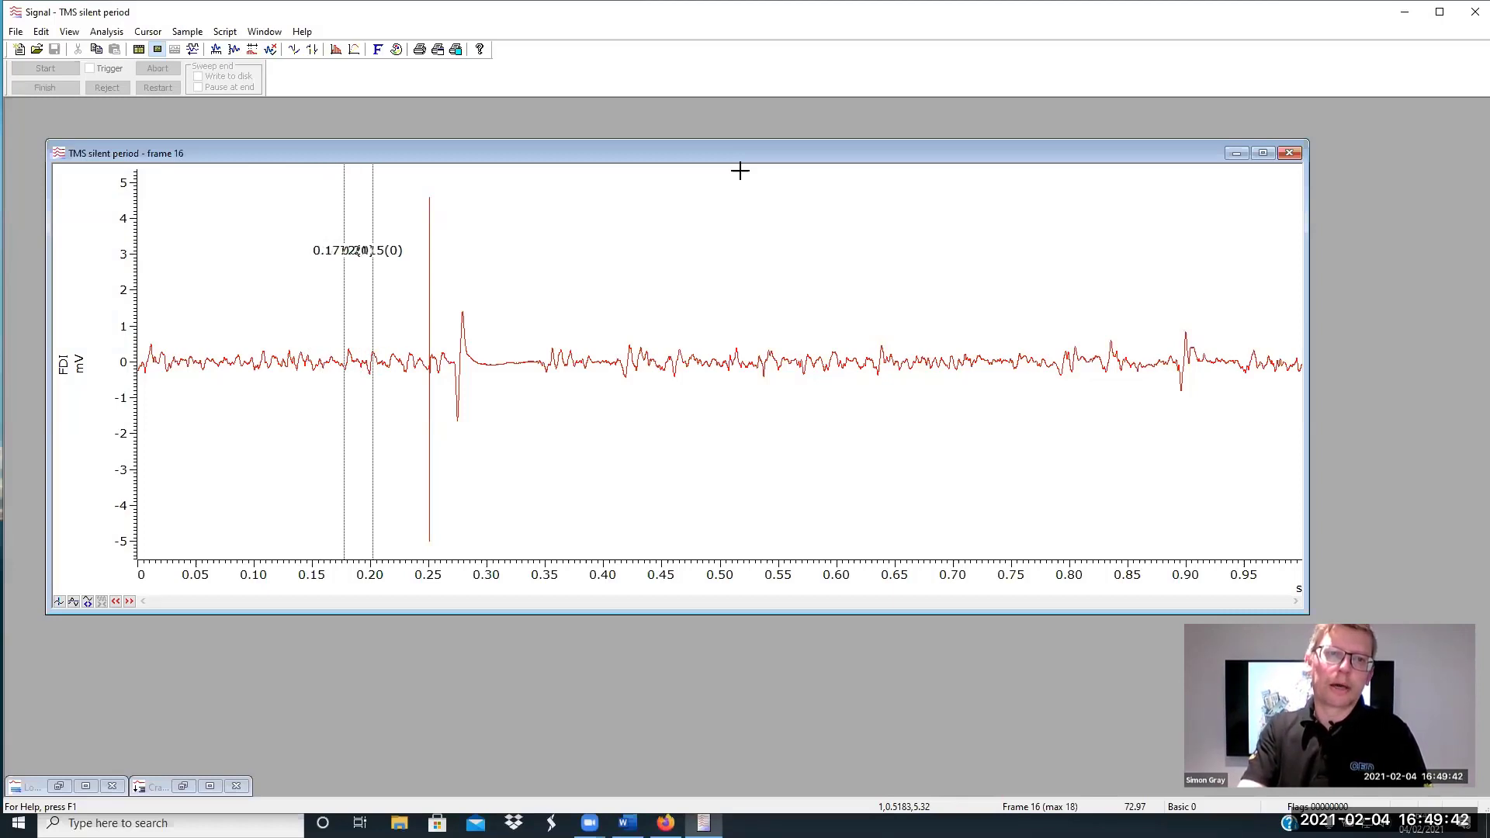
{"action": "key", "text": "alt+shift+Right"}
{"action": "key", "text": "alt+shift+Right"}
{"action": "key", "text": "alt+shift+Right"}
{"action": "key", "text": "alt+shift+Right"}
{"action": "key", "text": "alt+shift+Right"}
{"action": "key", "text": "alt+shift+Right"}
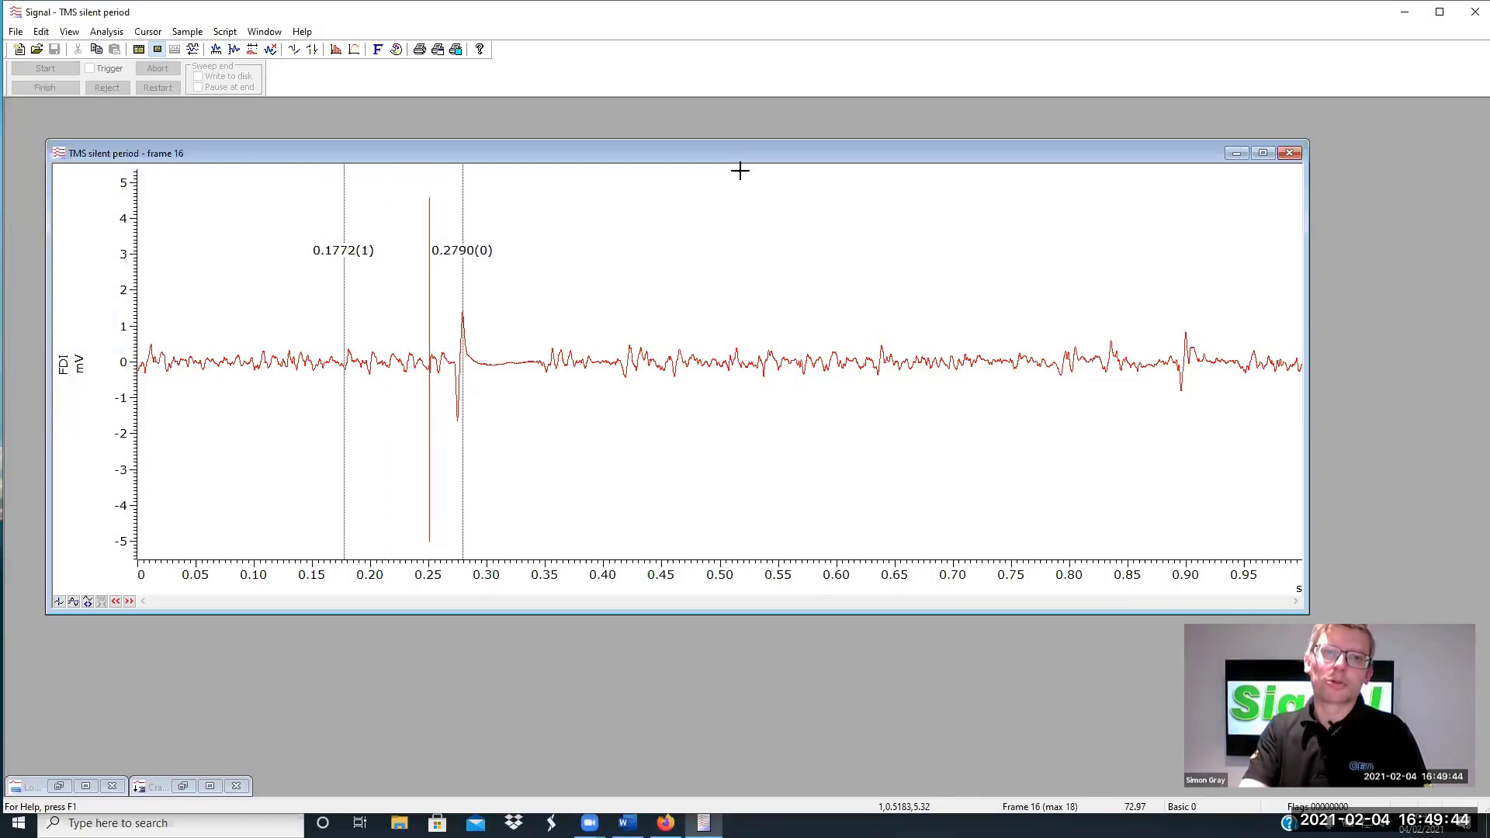
{"action": "key", "text": "alt+shift+Right"}
{"action": "key", "text": "alt+shift+Right"}
{"action": "key", "text": "alt+shift+Right"}
{"action": "key", "text": "alt+shift+Right"}
{"action": "key", "text": "alt+shift+Right"}
{"action": "key", "text": "alt+shift+Right"}
{"action": "key", "text": "alt+shift+Right"}
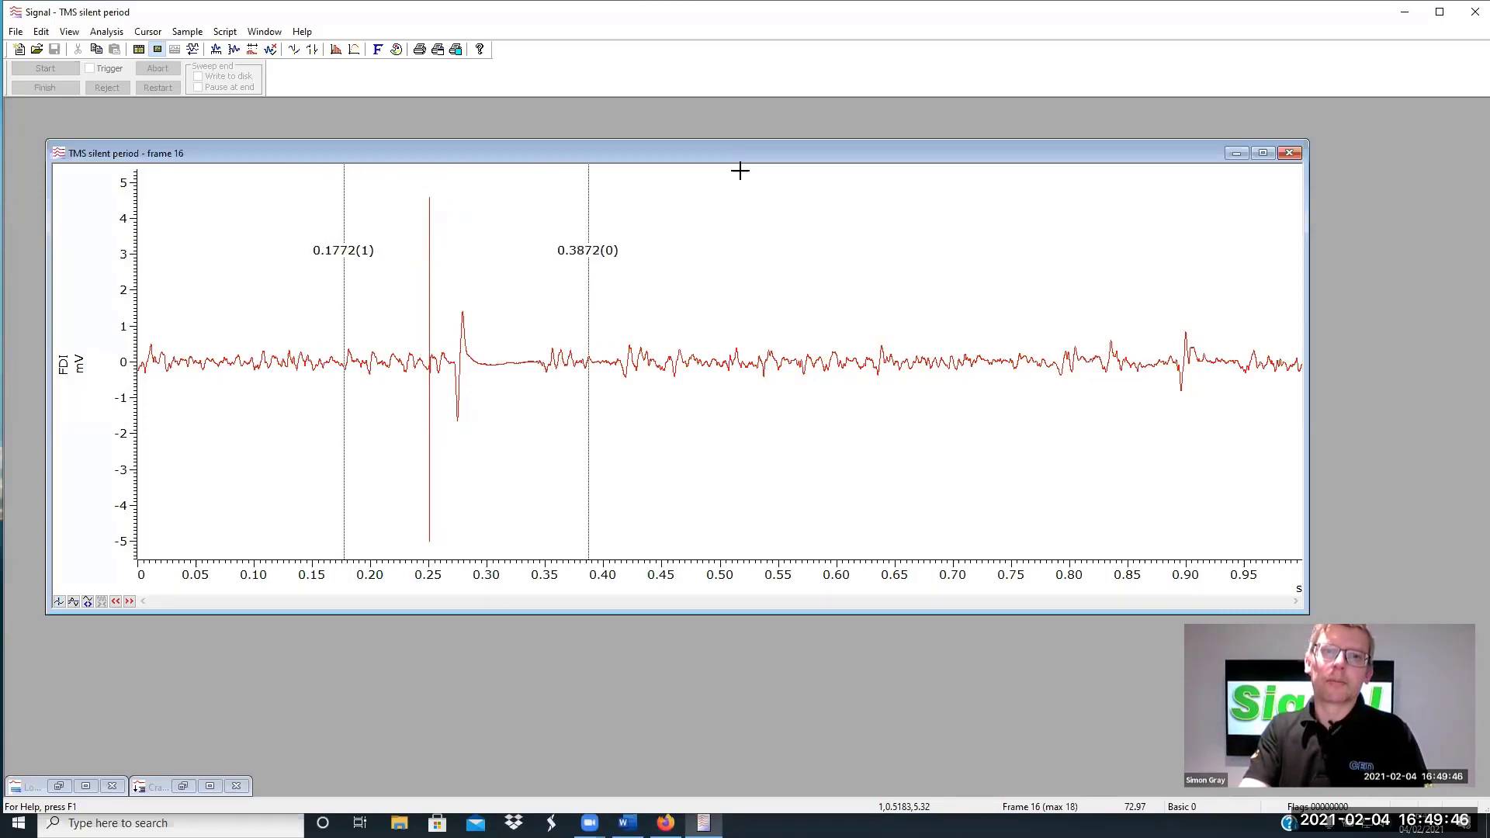
{"action": "key", "text": "alt+shift+Right"}
{"action": "key", "text": "alt+shift+Right"}
{"action": "key", "text": "alt+shift+Right"}
{"action": "key", "text": "alt+shift+Right"}
{"action": "key", "text": "alt+shift+Right"}
{"action": "key", "text": "alt+shift+Right"}
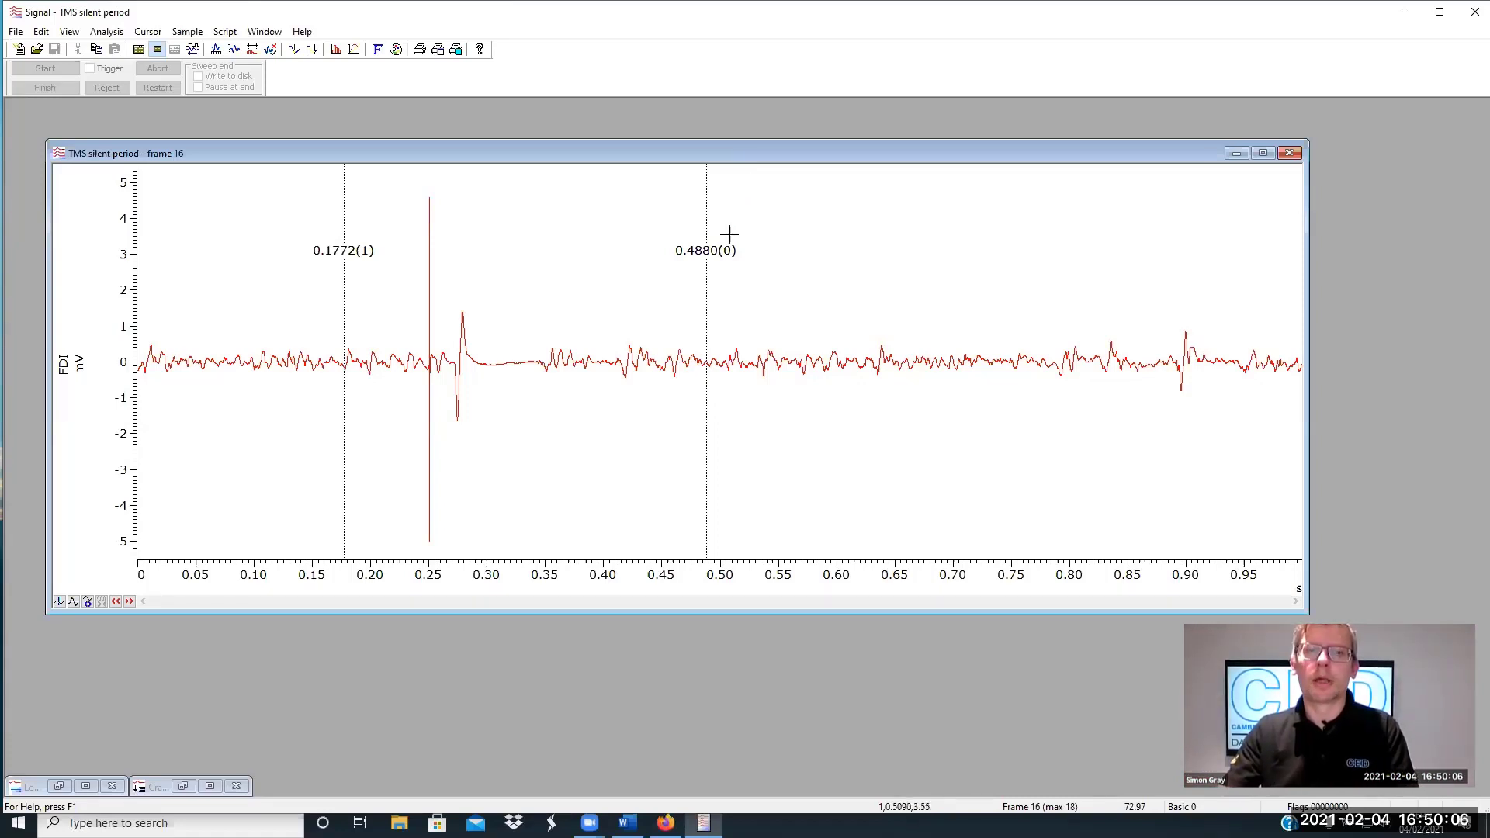
Set cursor 1's active mode to Expression with the position expression Cursor(0)+0.05
{"action": "right_click", "coordinate": [343, 287]}
{"action": "mouse_move", "coordinate": [466, 297]}
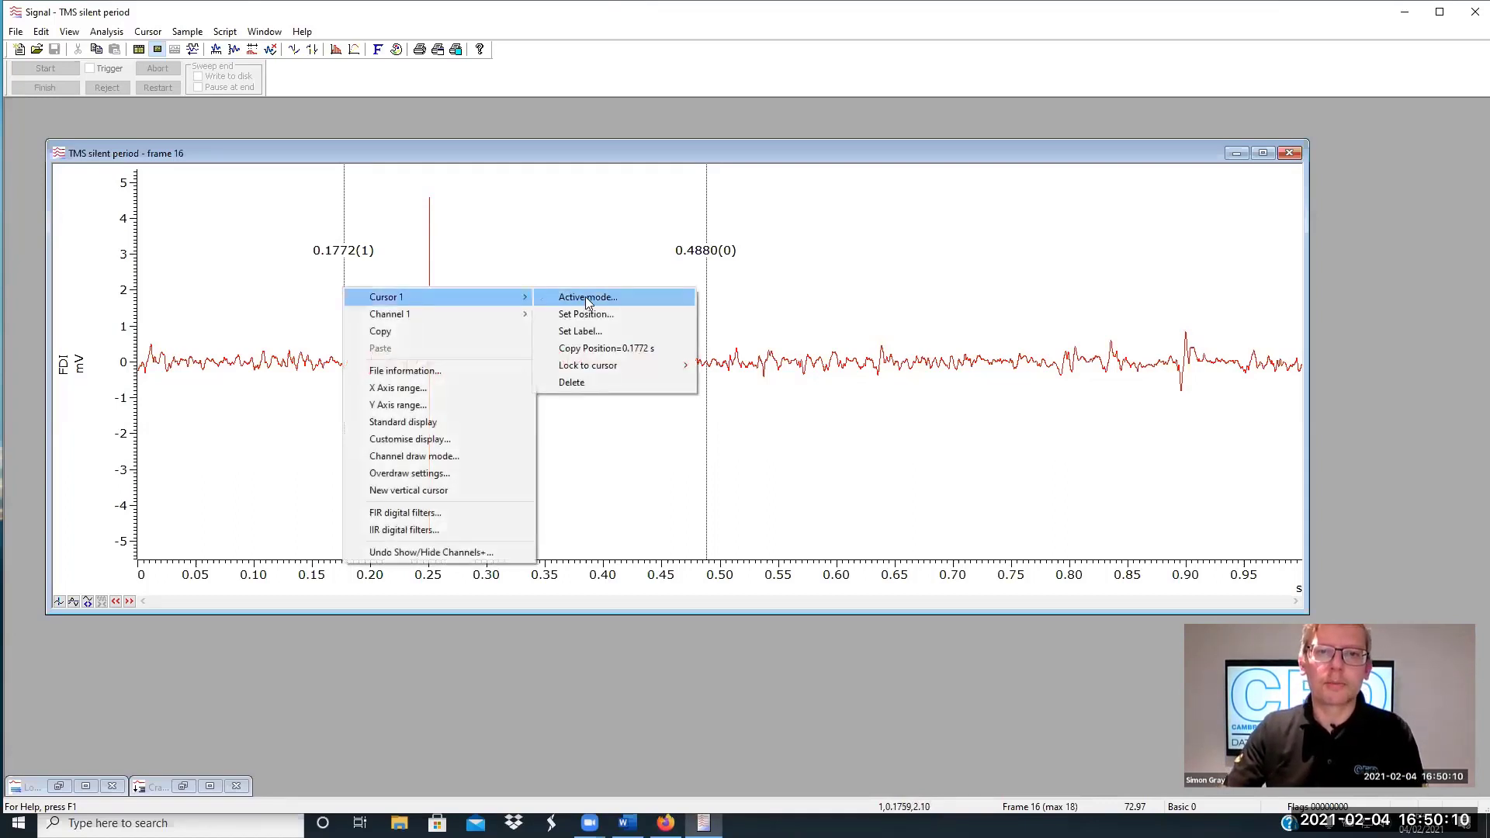
{"action": "left_click", "coordinate": [587, 297]}
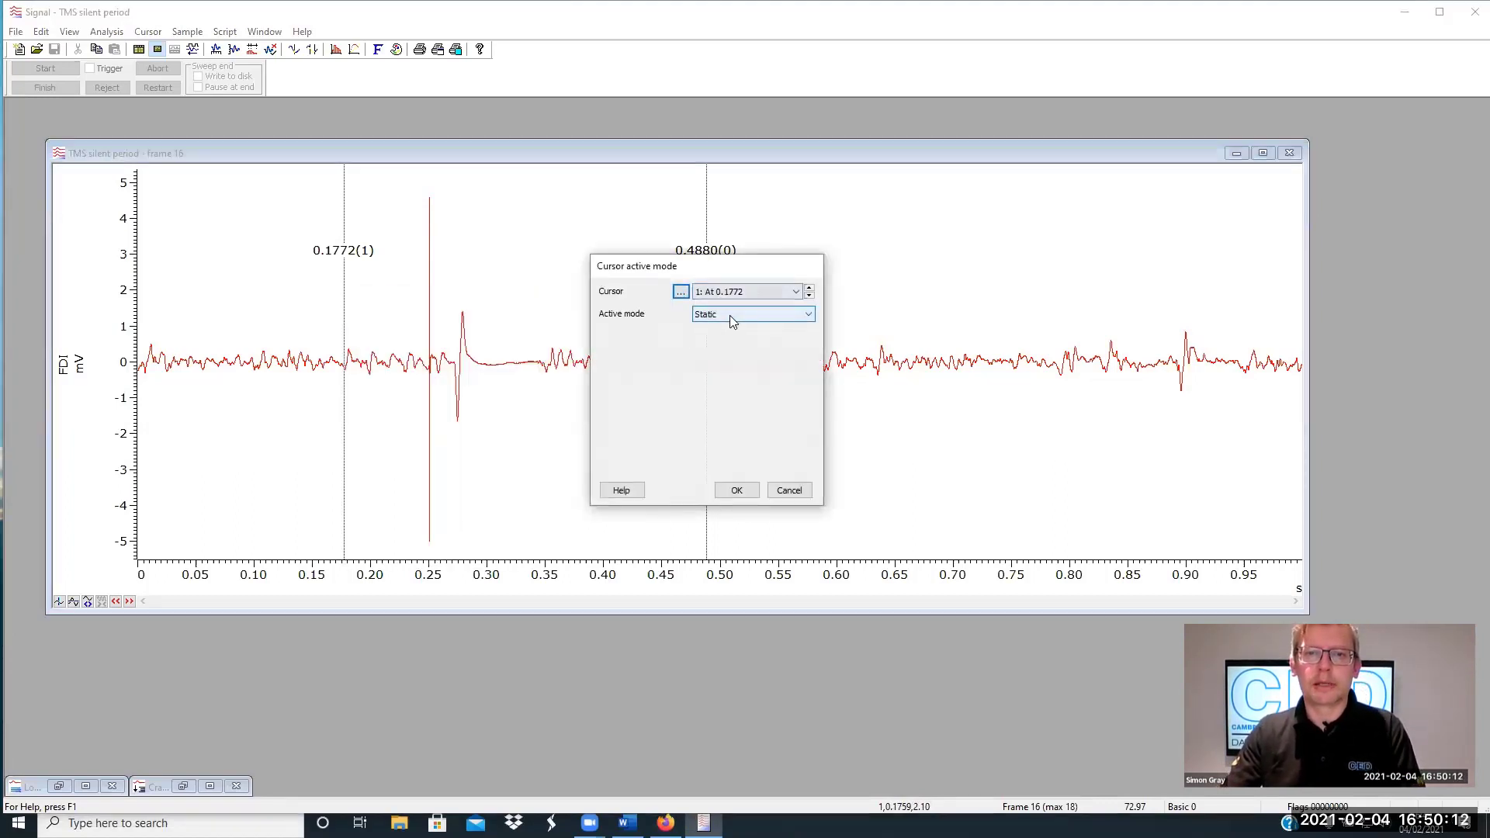
{"action": "left_click", "coordinate": [729, 315]}
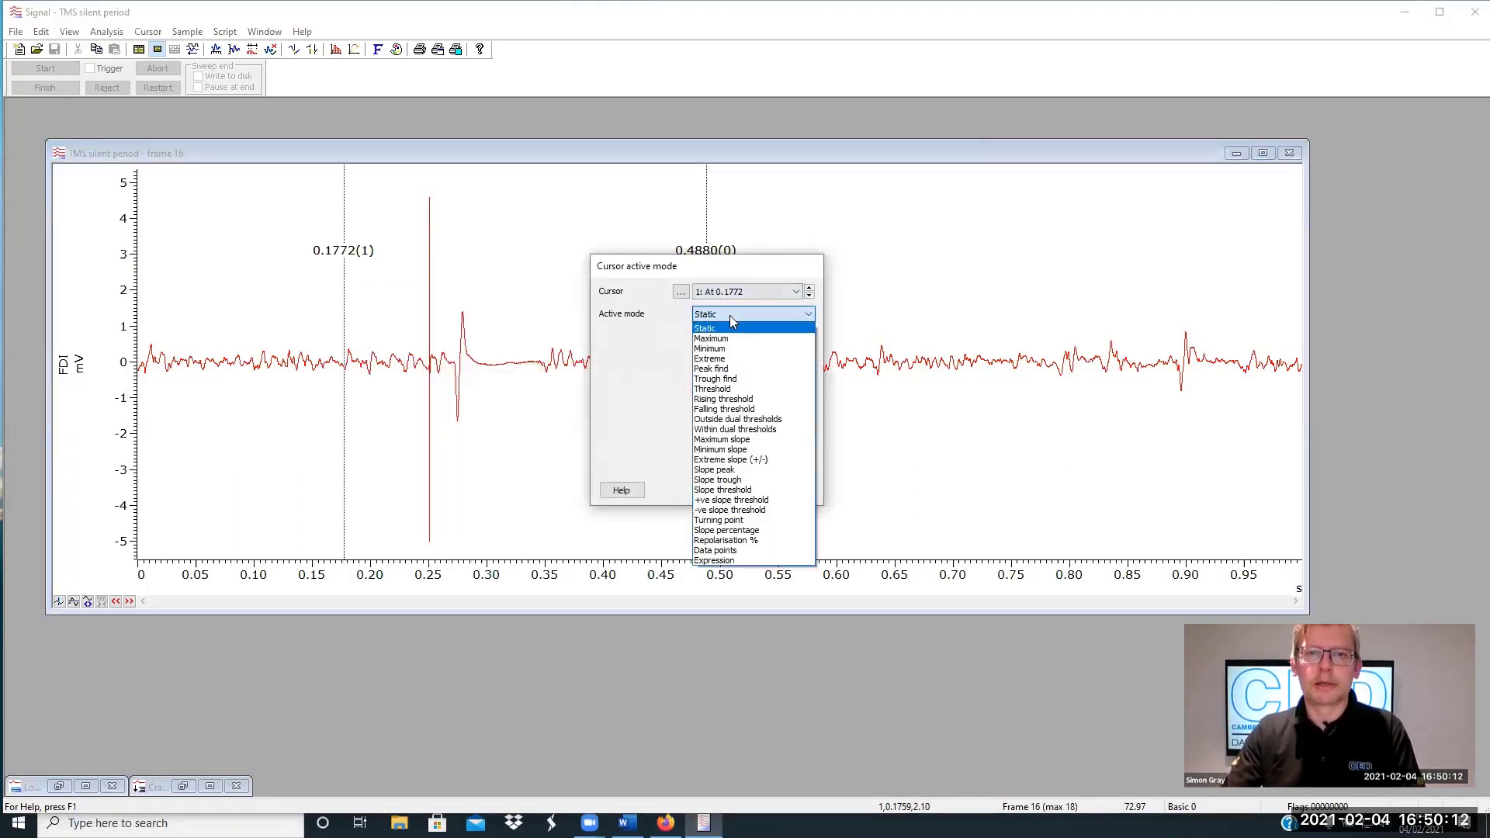
{"action": "left_click", "coordinate": [732, 561]}
{"action": "left_click", "coordinate": [728, 465]}
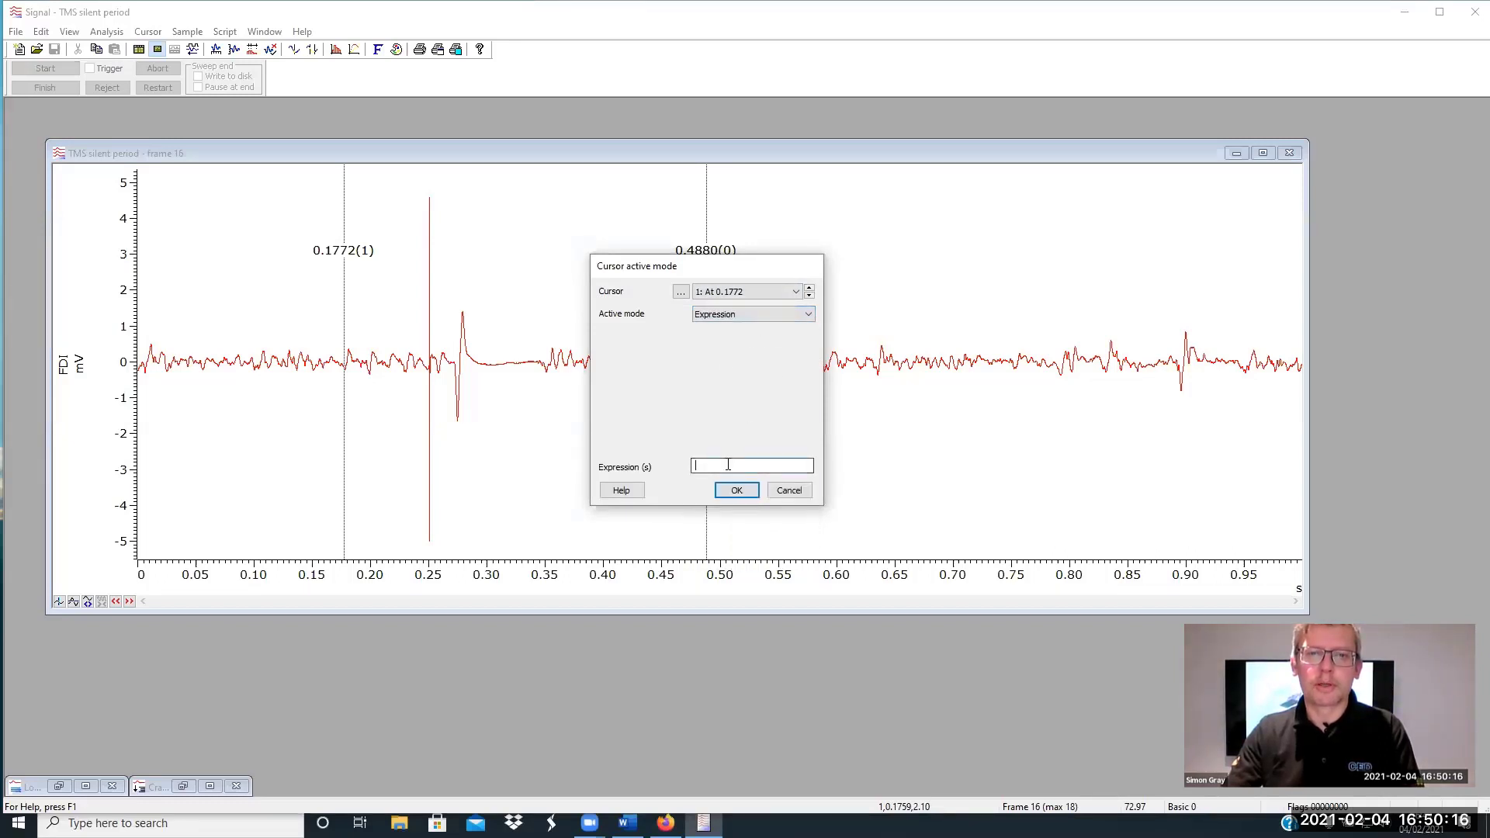
{"action": "type", "text": "C"}
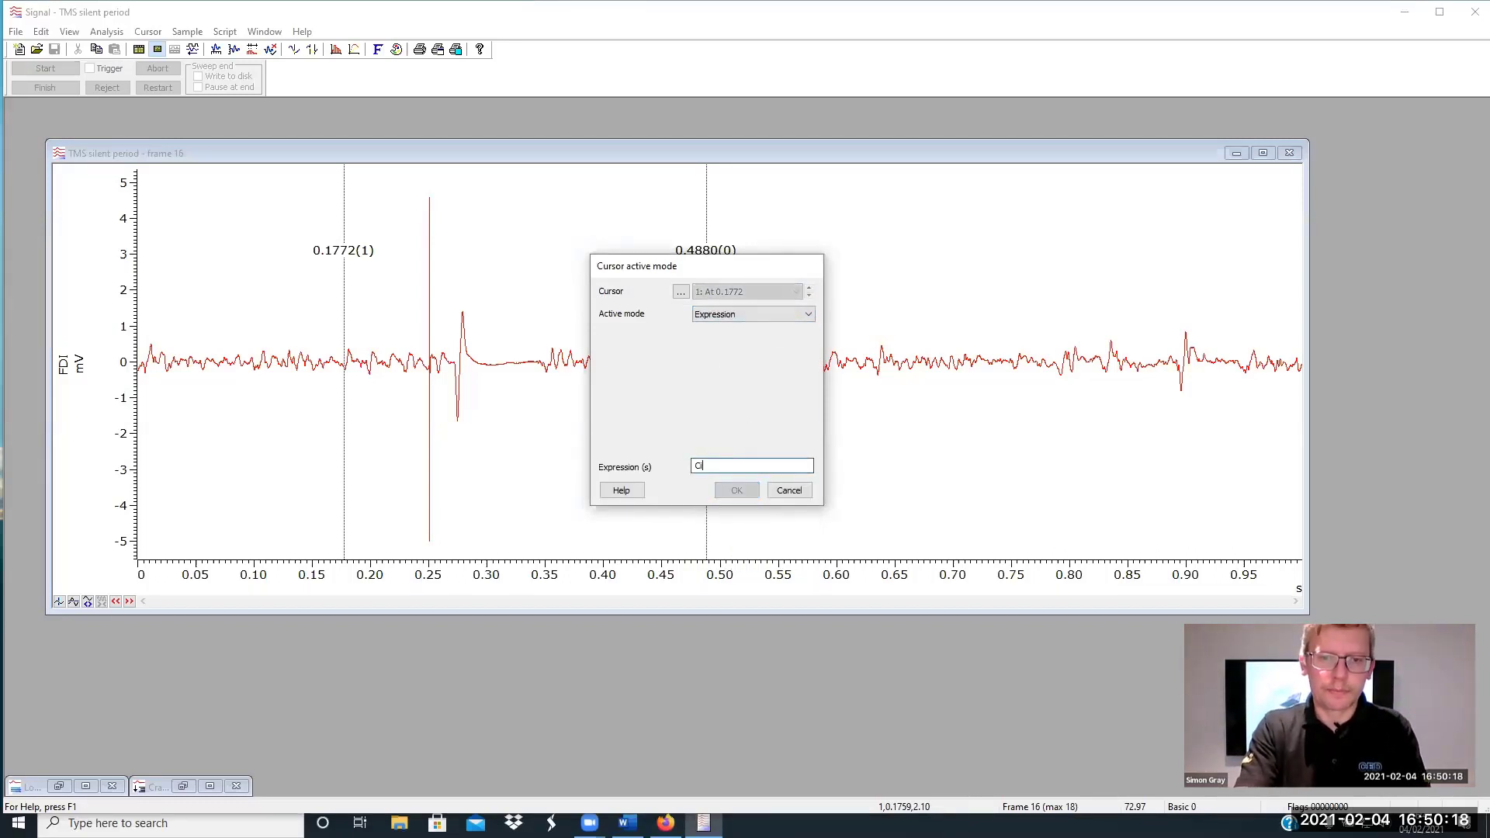
{"action": "type", "text": "ursor("}
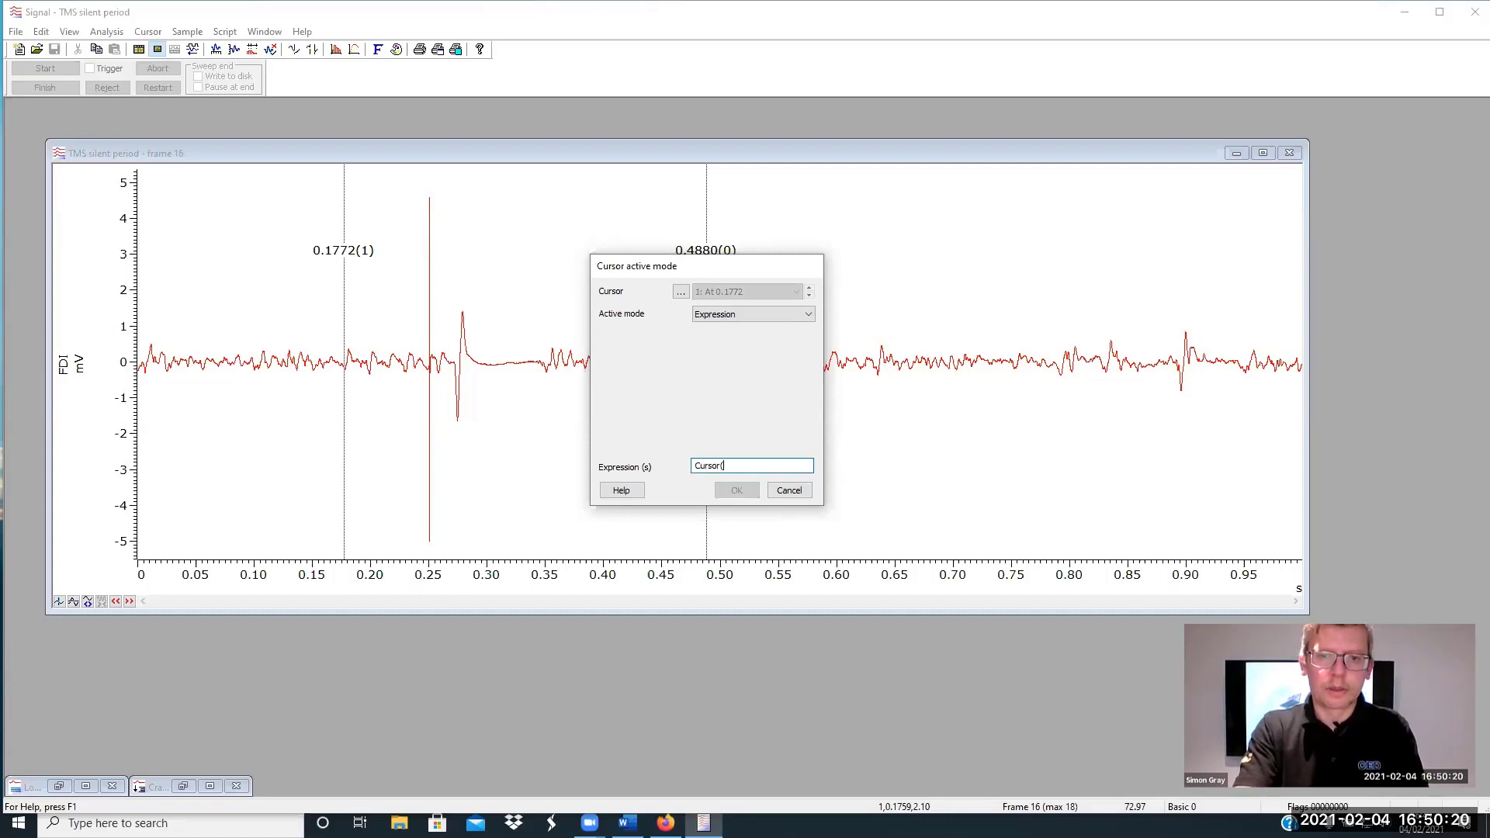
{"action": "type", "text": "0)+"}
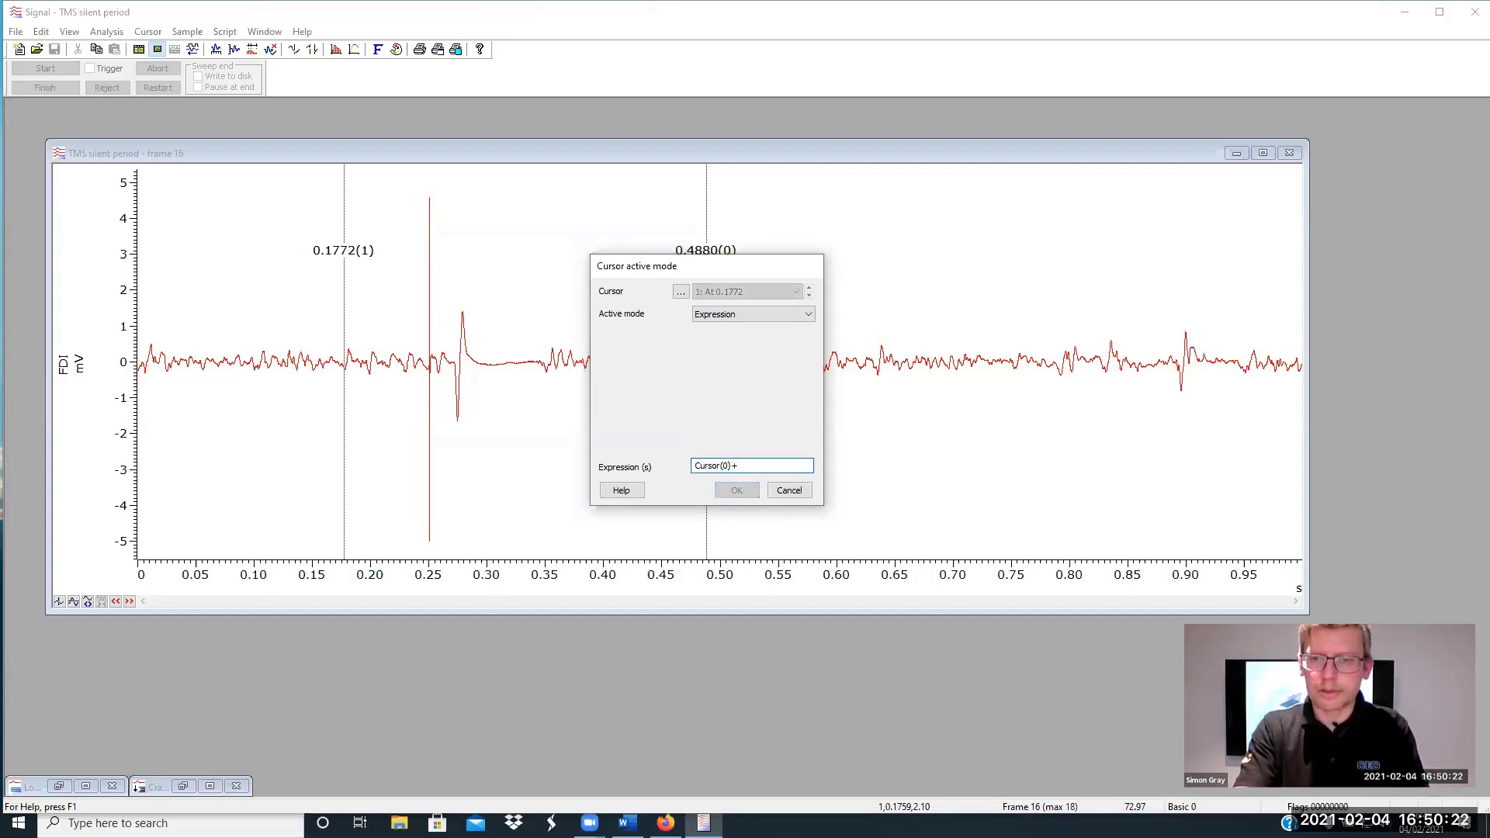
{"action": "type", "text": "0.05"}
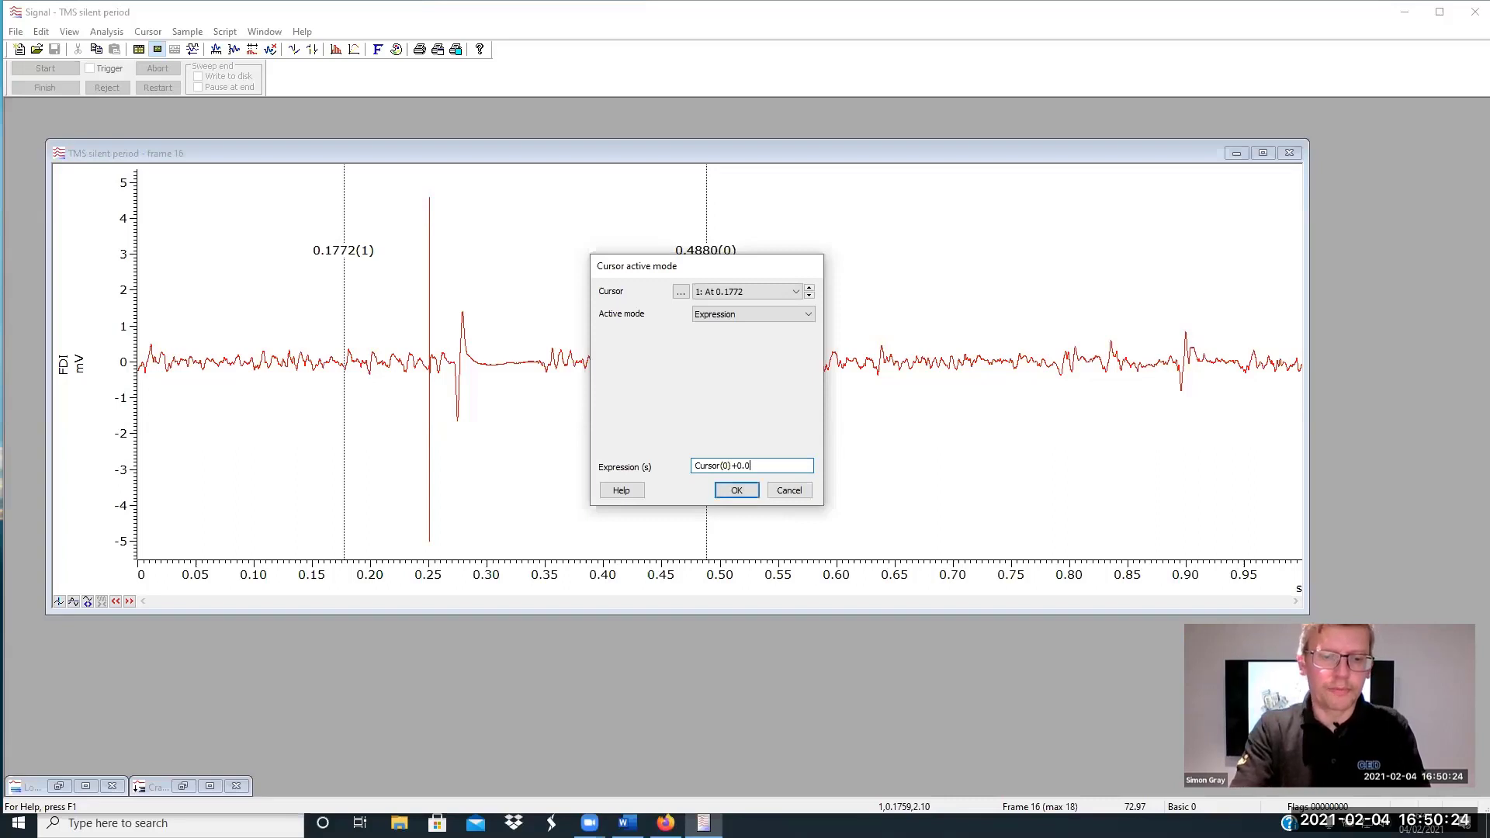
{"action": "left_click", "coordinate": [733, 487]}
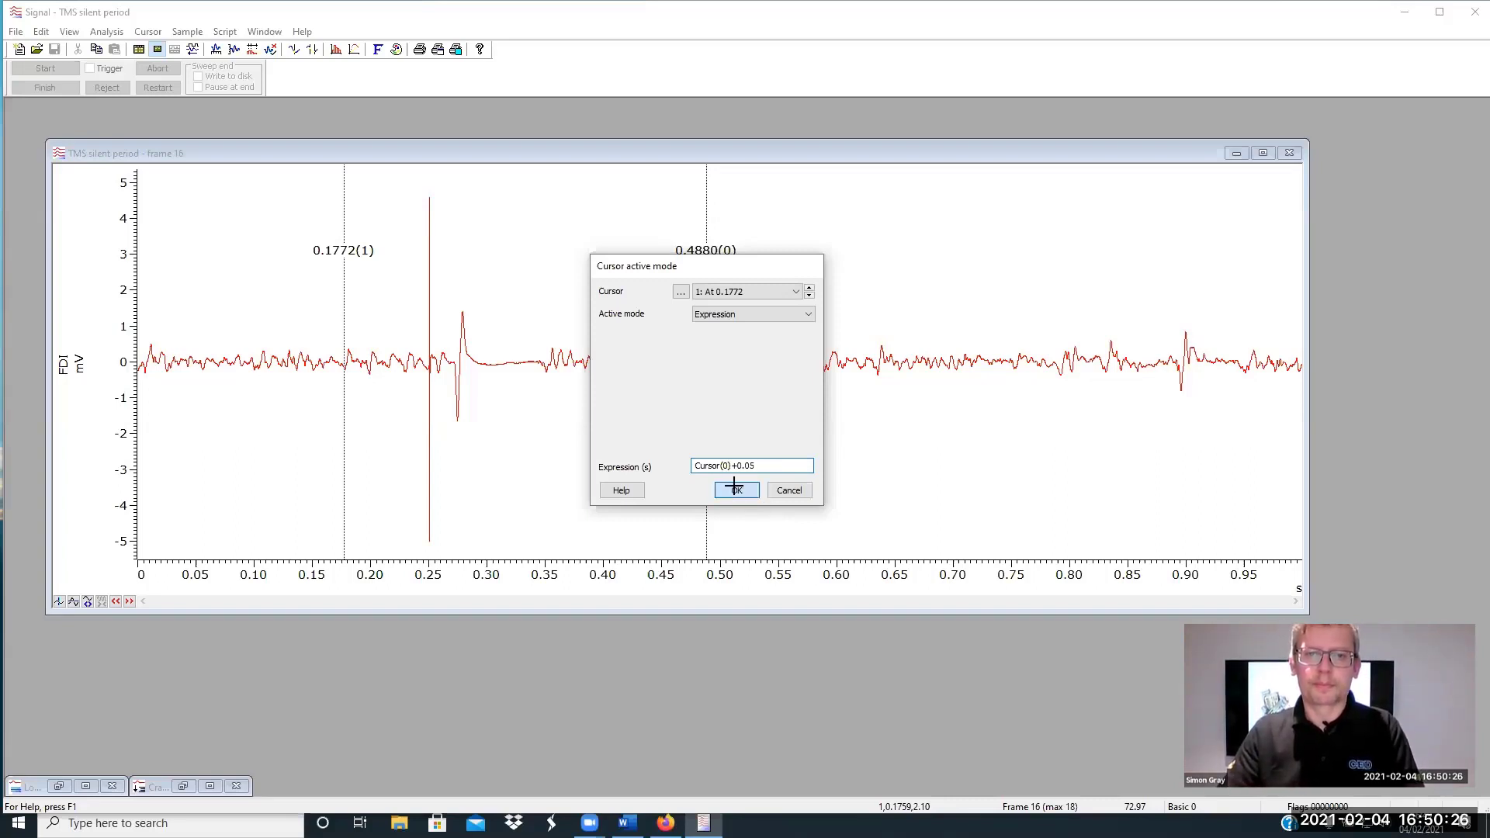
Move cursor 0 to about 0.470 s and advance it through the following peaks to about 0.4945 s
{"action": "left_click_drag", "start_coordinate": [141, 300], "coordinate": [685, 318]}
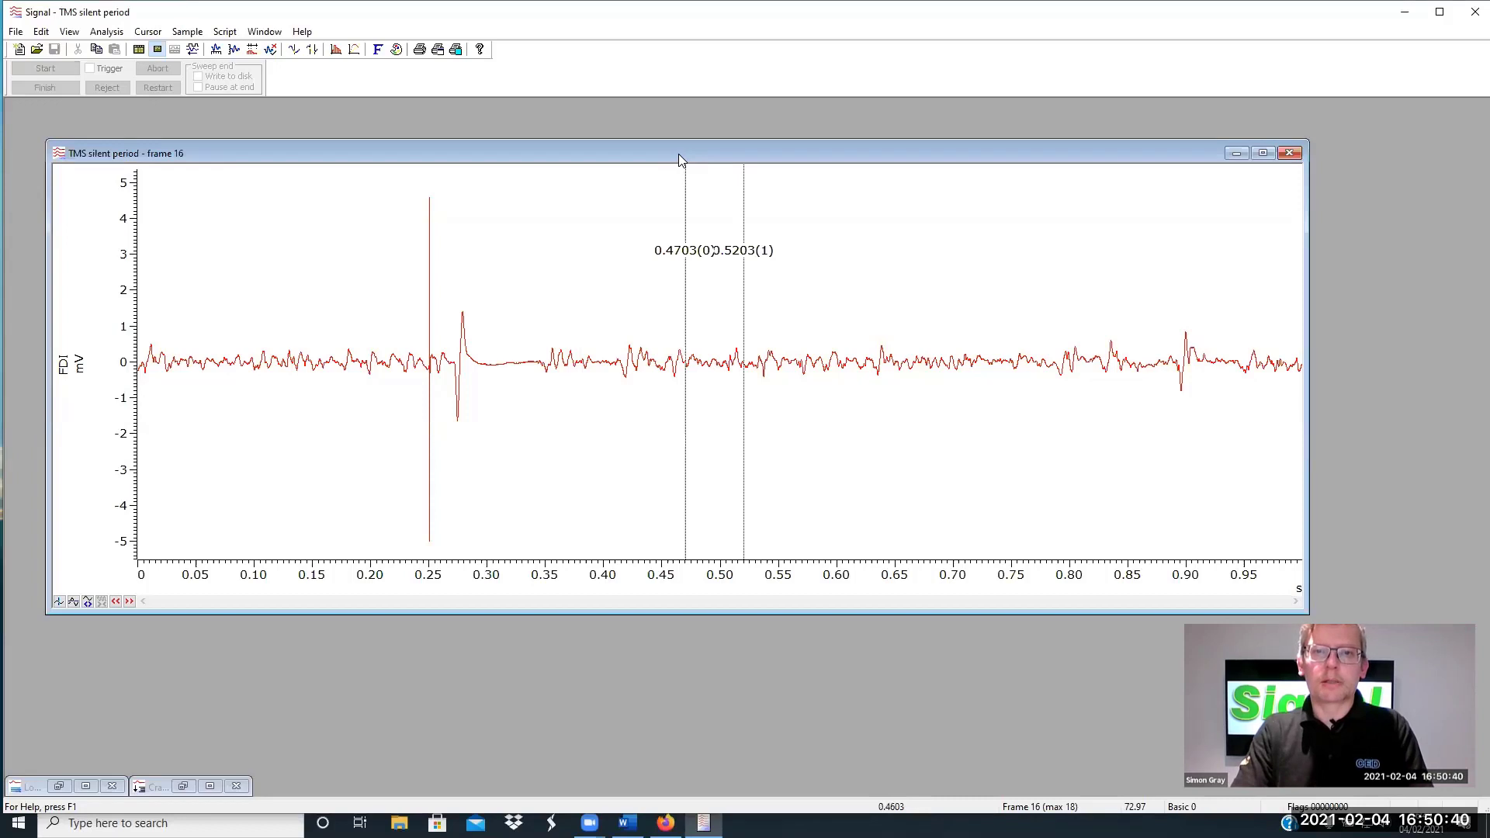
{"action": "key", "text": "ctrl+shift+Right"}
{"action": "key", "text": "ctrl+shift+Right"}
{"action": "key", "text": "ctrl+shift+Right"}
{"action": "key", "text": "ctrl+shift+Right"}
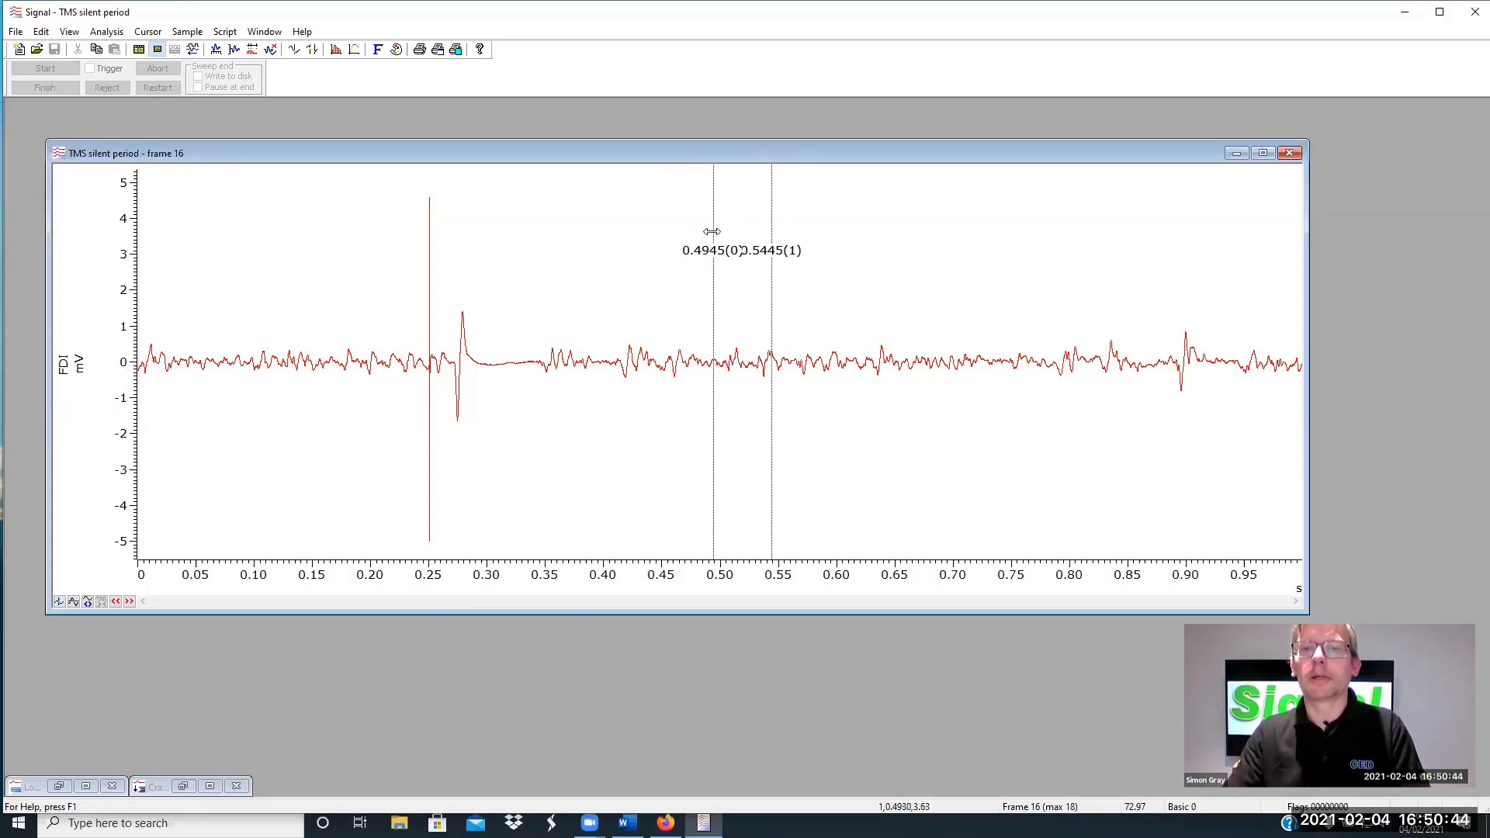
Step cursor 0 back through the earlier peaks to about 0.434 s and lower cursor 1's label clear of cursor 0's
{"action": "key", "text": "ctrl+shift+Left"}
{"action": "key", "text": "ctrl+shift+Left"}
{"action": "key", "text": "ctrl+shift+Left"}
{"action": "key", "text": "ctrl+shift+Left"}
{"action": "key", "text": "ctrl+shift+Left"}
{"action": "key", "text": "ctrl+shift+Left"}
{"action": "key", "text": "ctrl+shift+Left"}
{"action": "key", "text": "ctrl+shift+Left"}
{"action": "key", "text": "ctrl+shift+Left"}
{"action": "key", "text": "ctrl+shift+Left"}
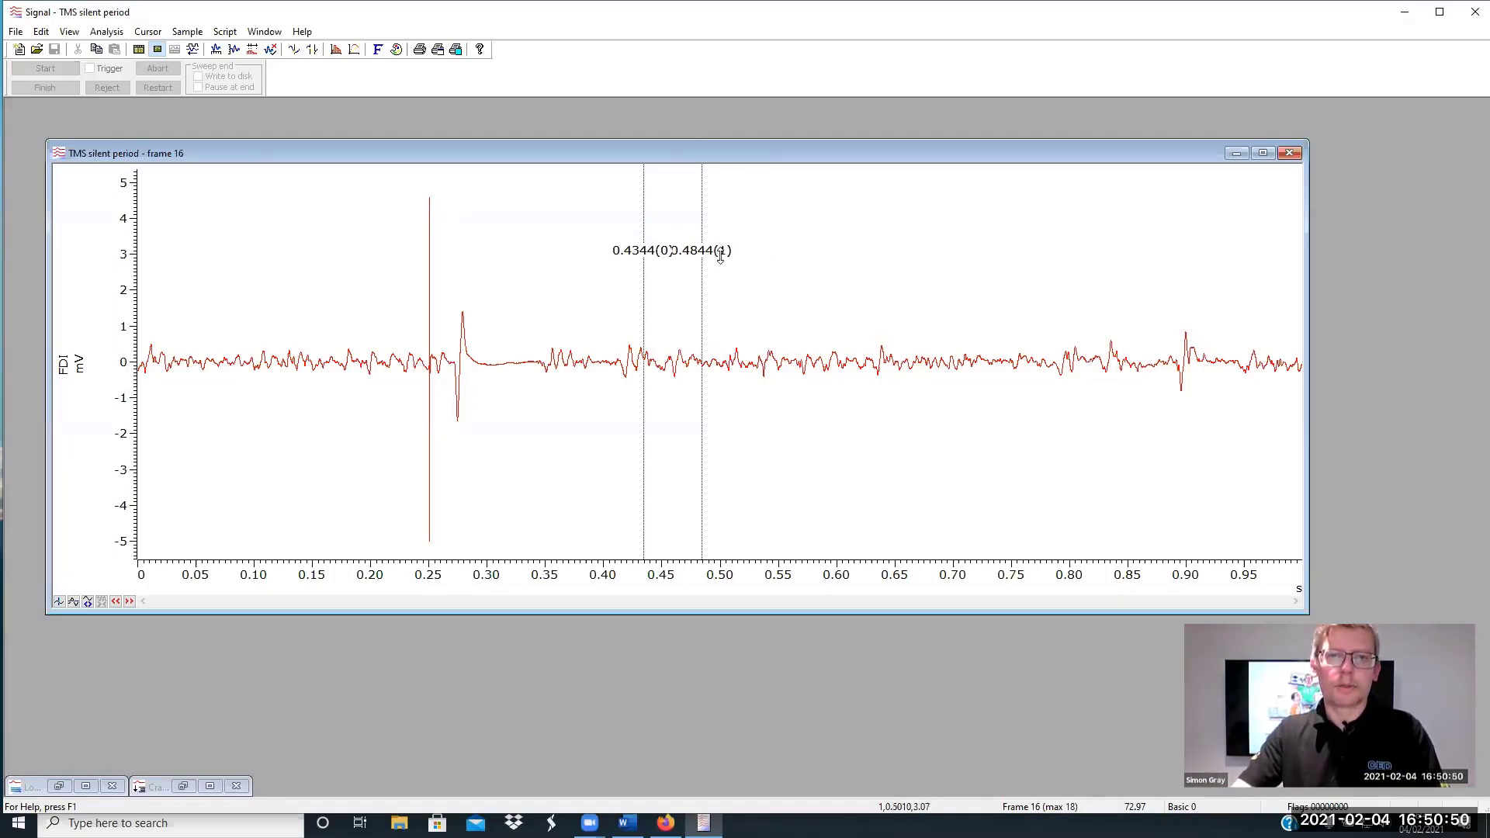
{"action": "left_click_drag", "start_coordinate": [721, 256], "coordinate": [701, 324]}
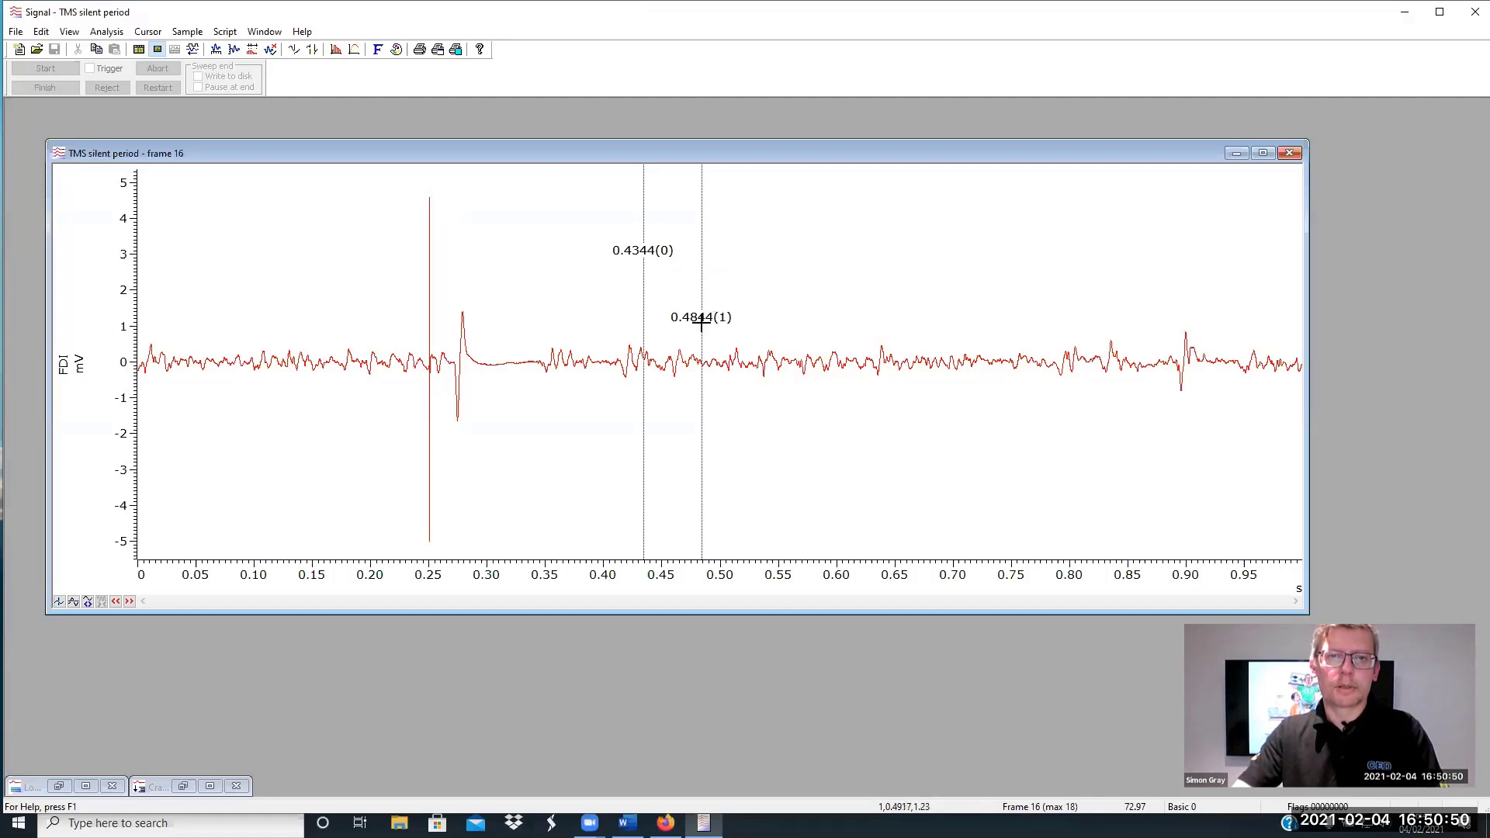
Set cursor 0's active mode to Static and reposition it at about 0.2385 s, just before the stimulus artefact
{"action": "right_click", "coordinate": [645, 266]}
{"action": "mouse_move", "coordinate": [705, 278]}
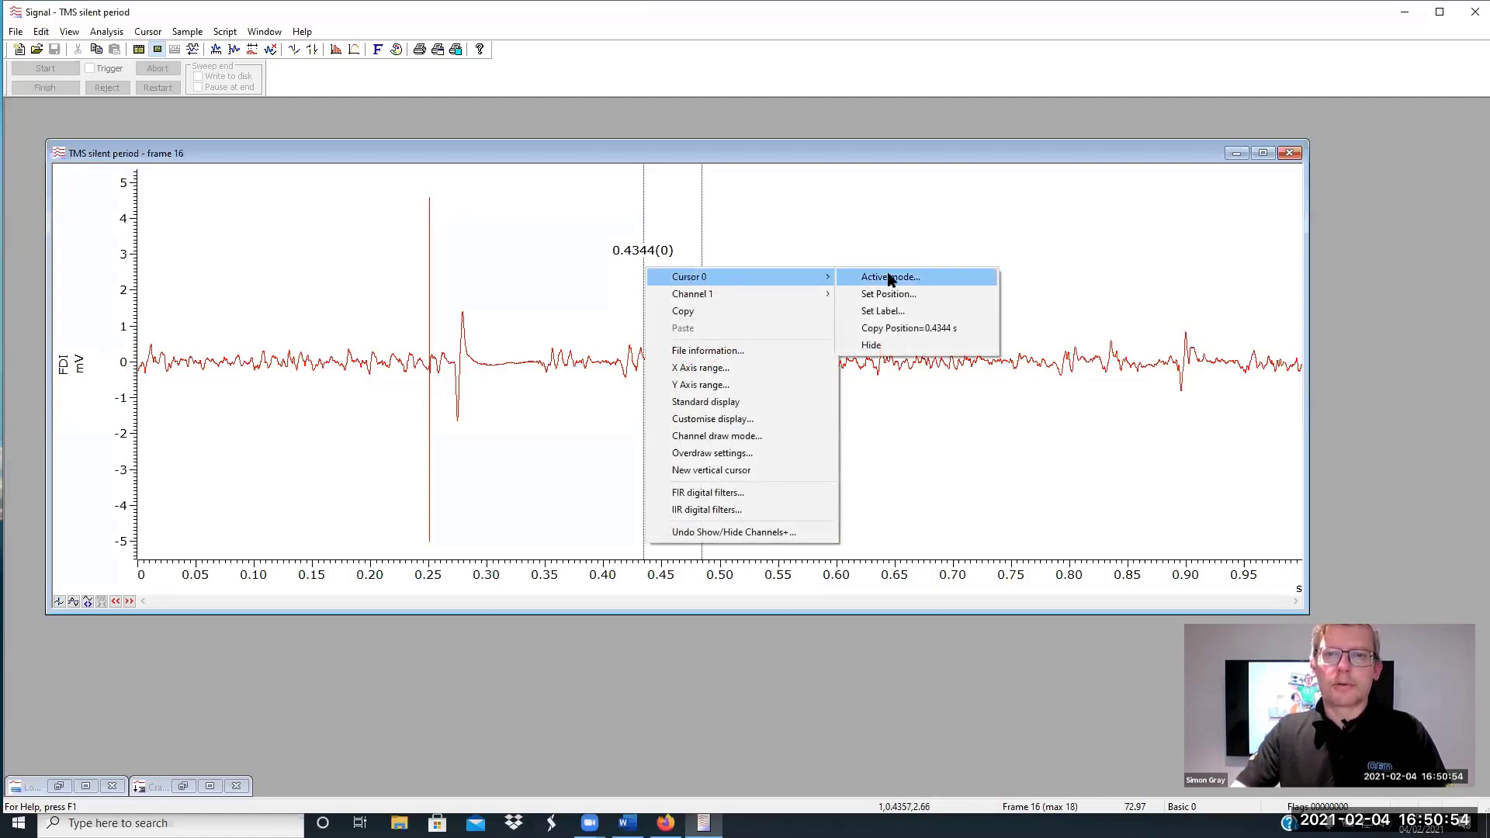
{"action": "left_click", "coordinate": [885, 277]}
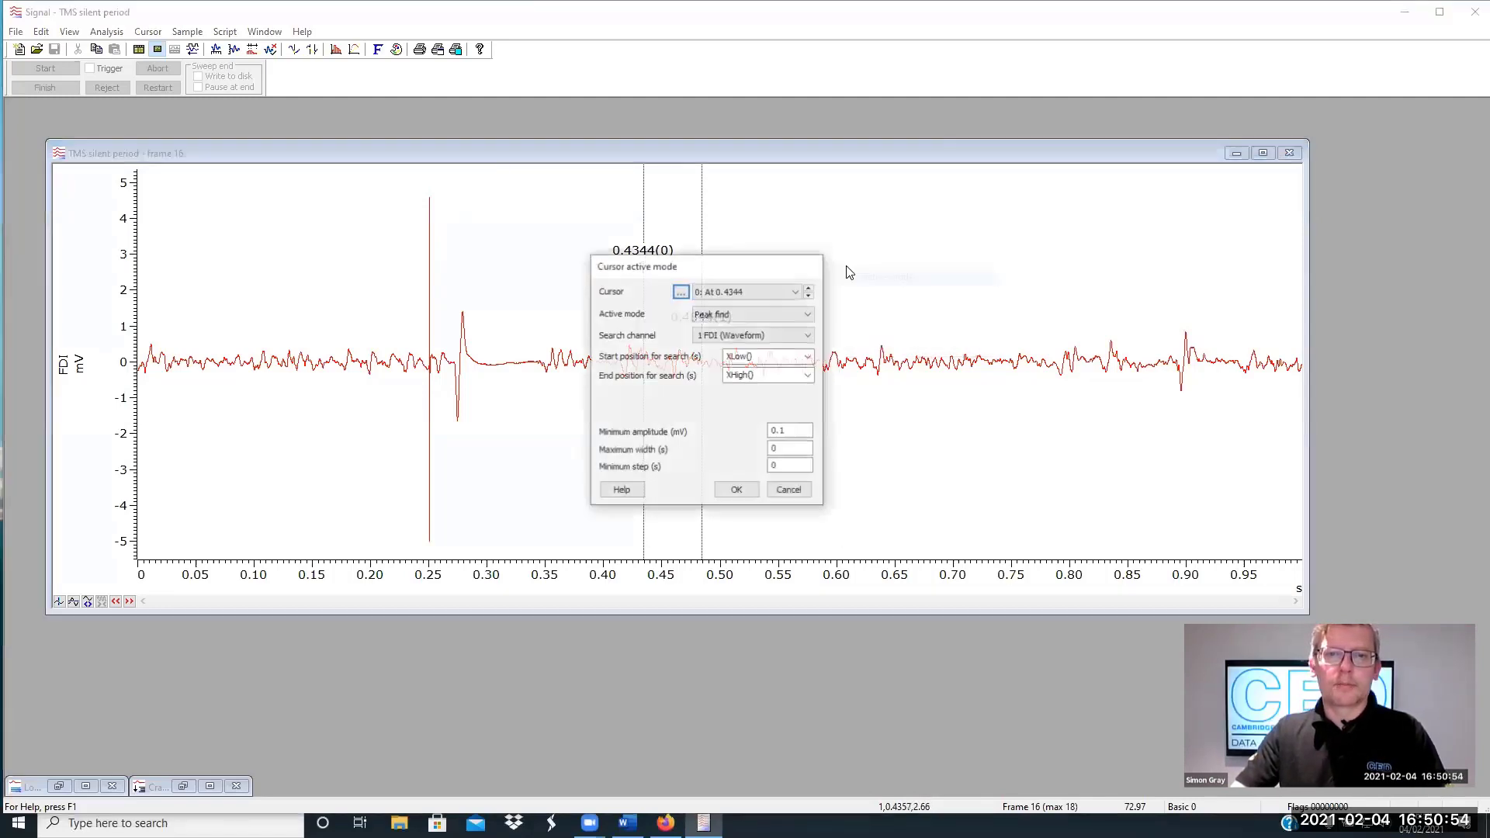
{"action": "left_click", "coordinate": [739, 293]}
{"action": "left_click", "coordinate": [722, 311]}
{"action": "left_click", "coordinate": [720, 313]}
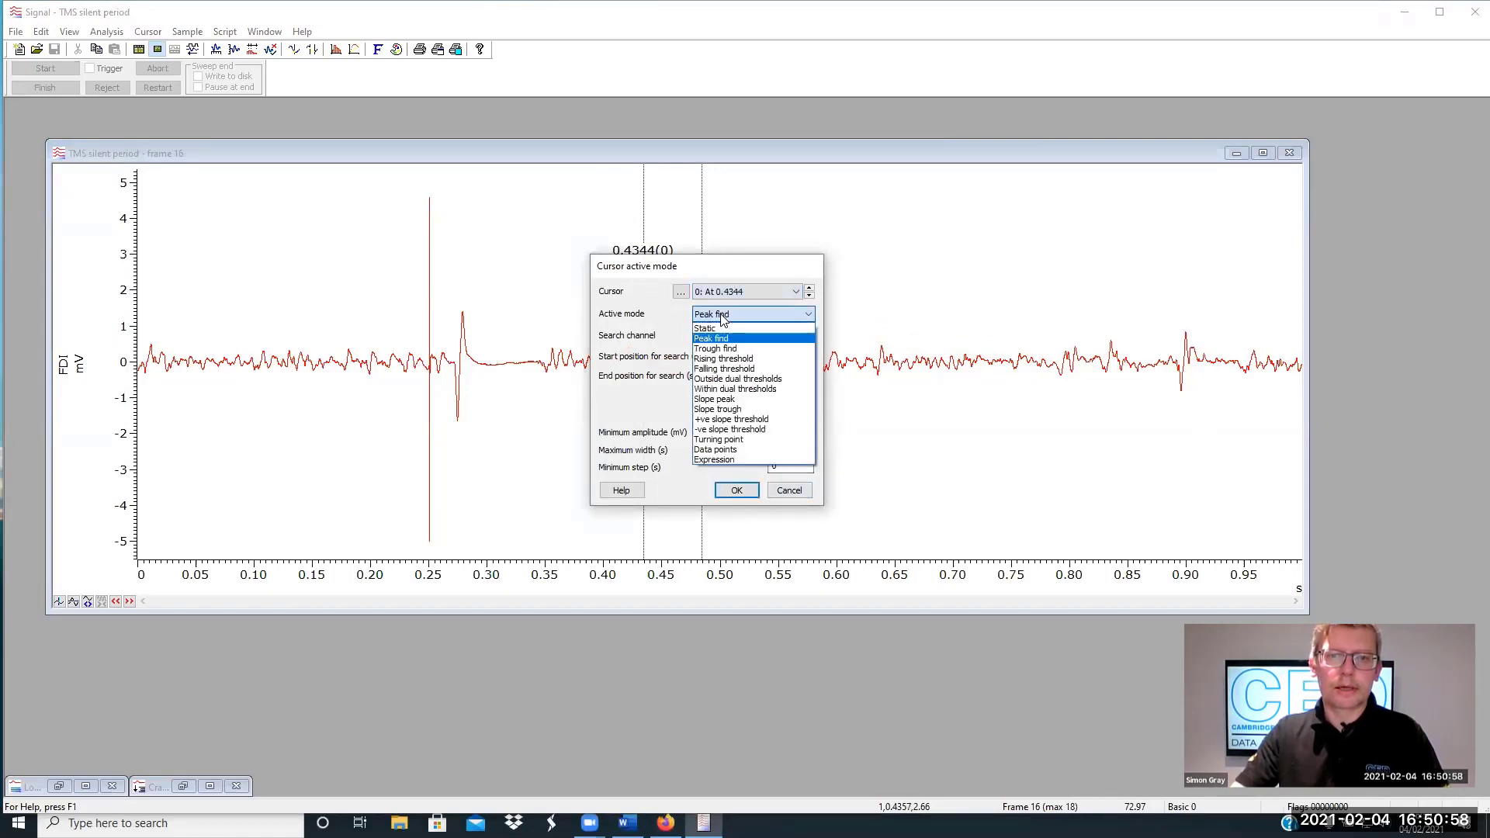
{"action": "left_click", "coordinate": [705, 329]}
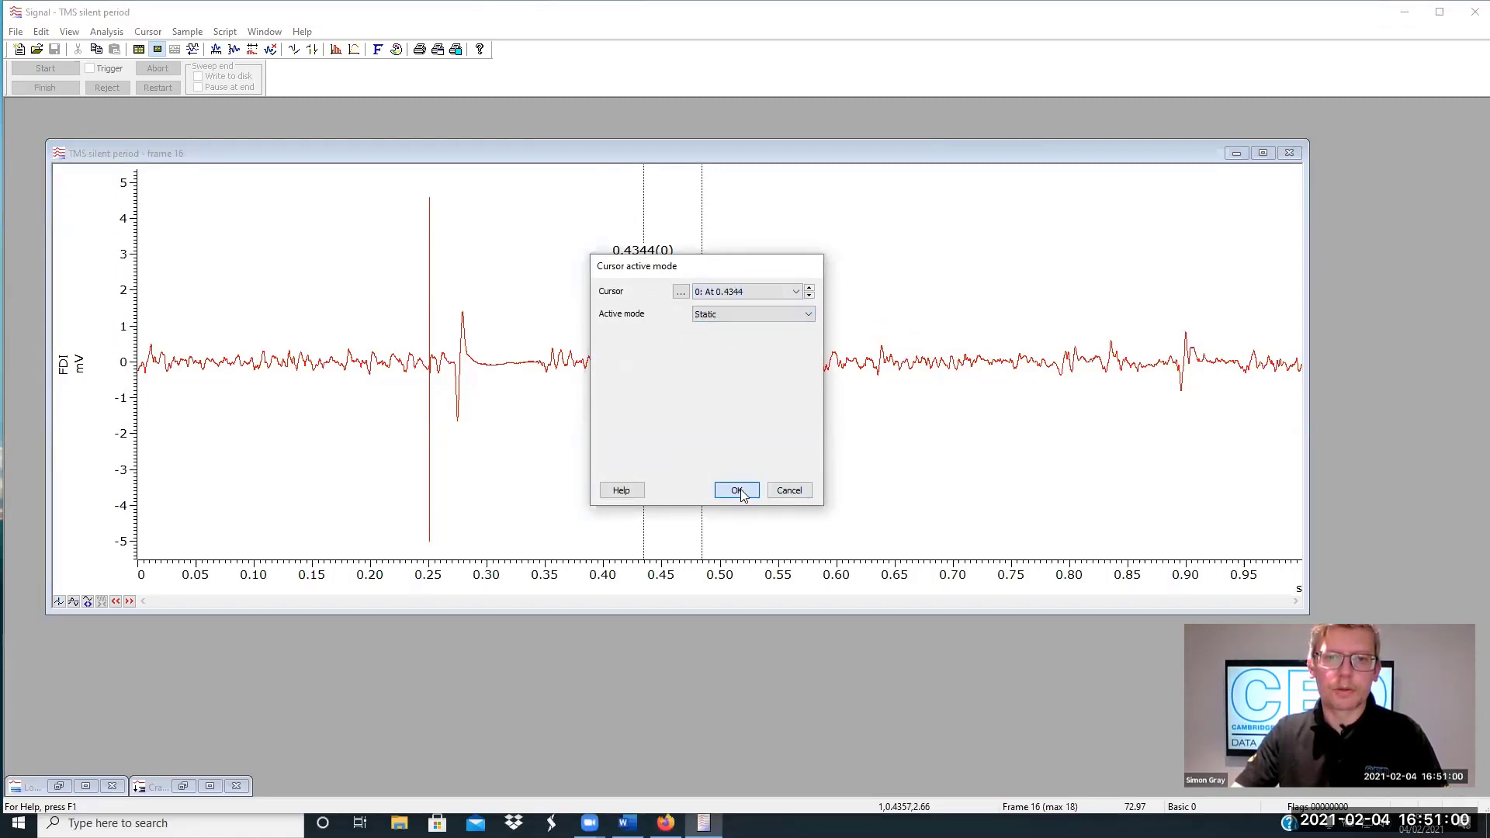
{"action": "left_click", "coordinate": [734, 490]}
{"action": "left_click_drag", "start_coordinate": [643, 278], "coordinate": [415, 284]}
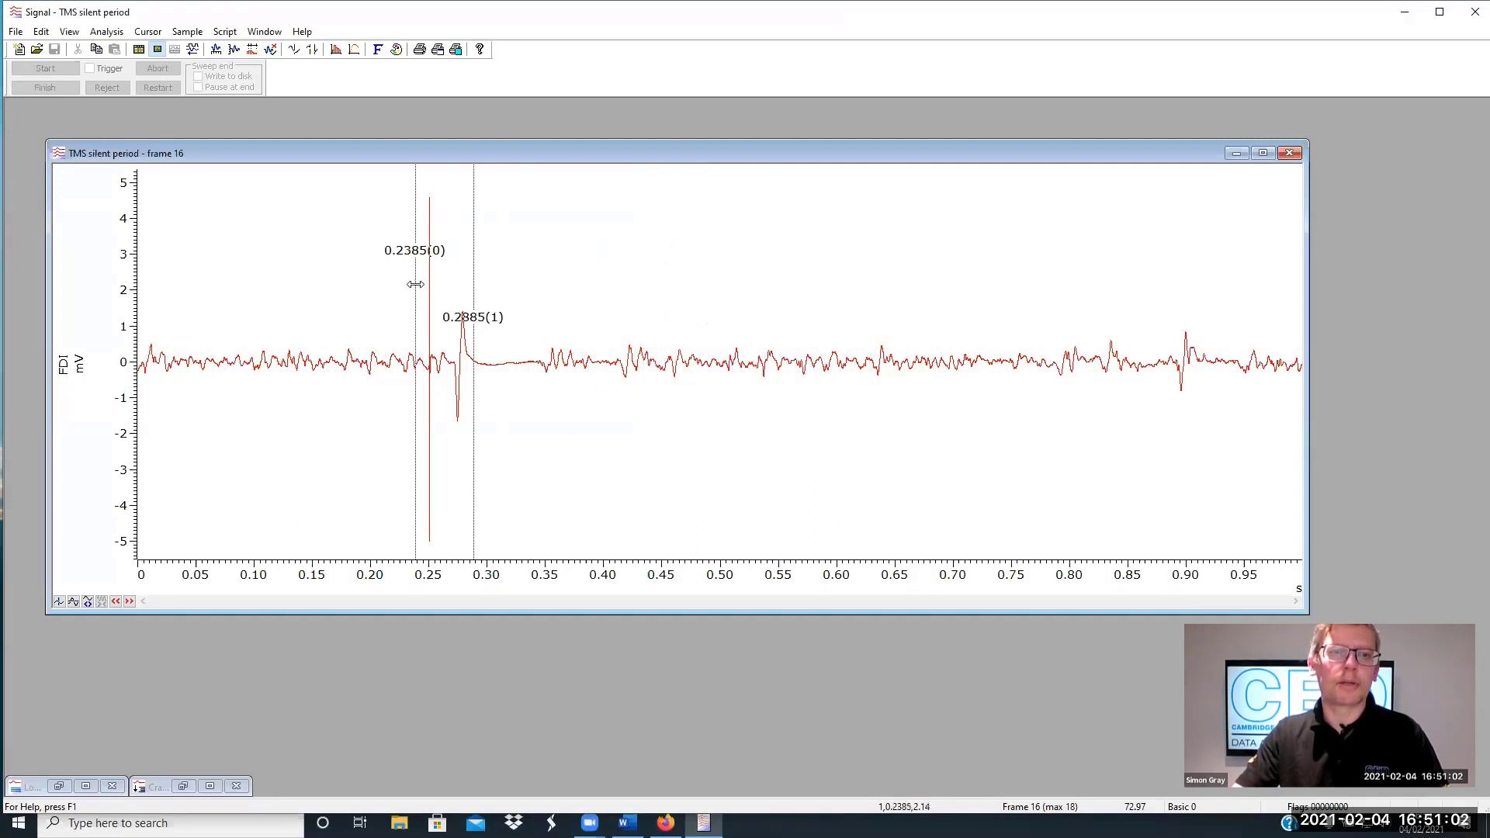
Hide cursor 0 in the TMS silent period view
{"action": "right_click", "coordinate": [415, 287]}
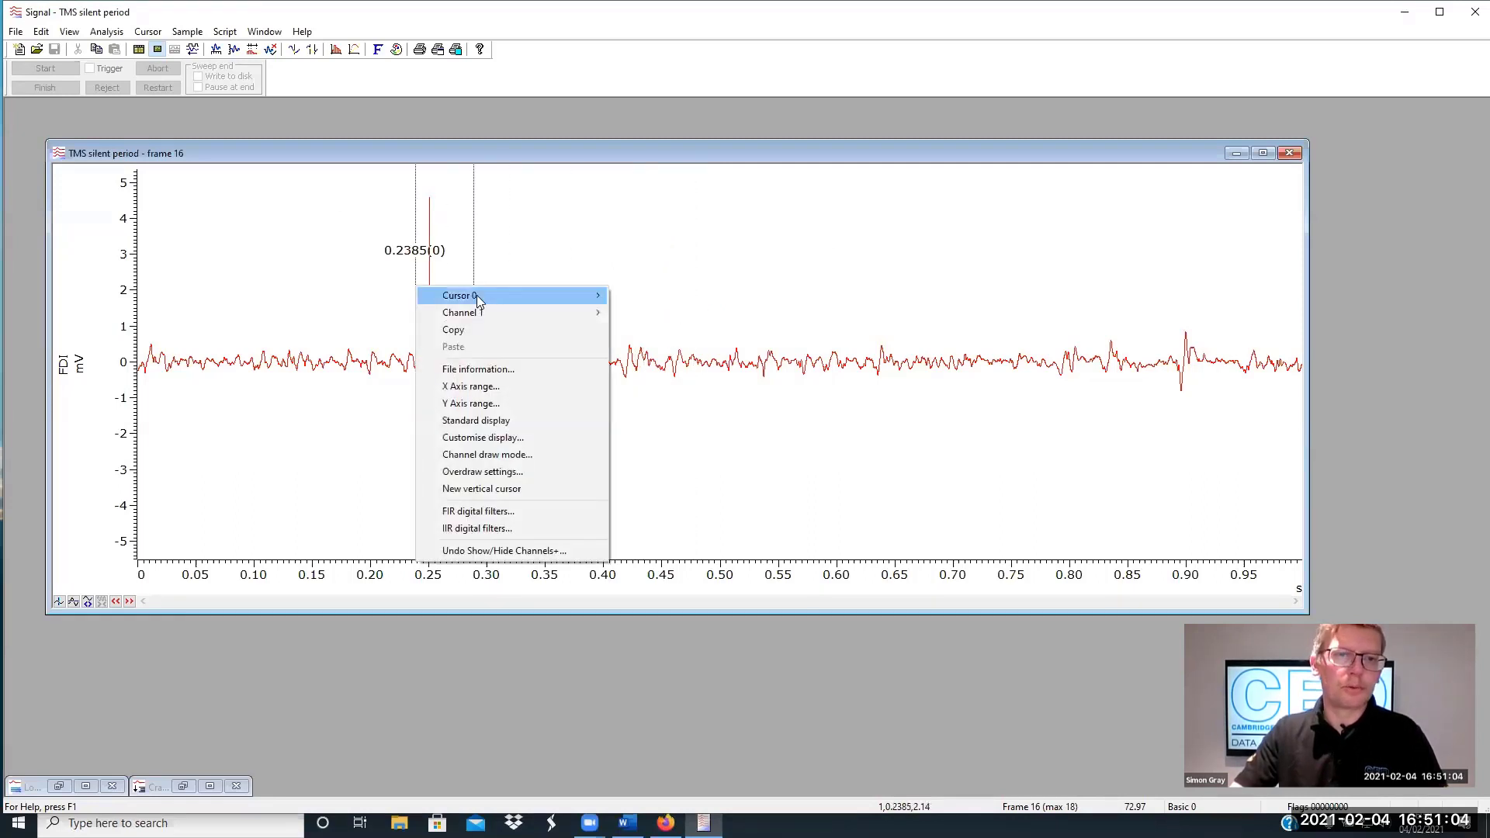
{"action": "mouse_move", "coordinate": [477, 295]}
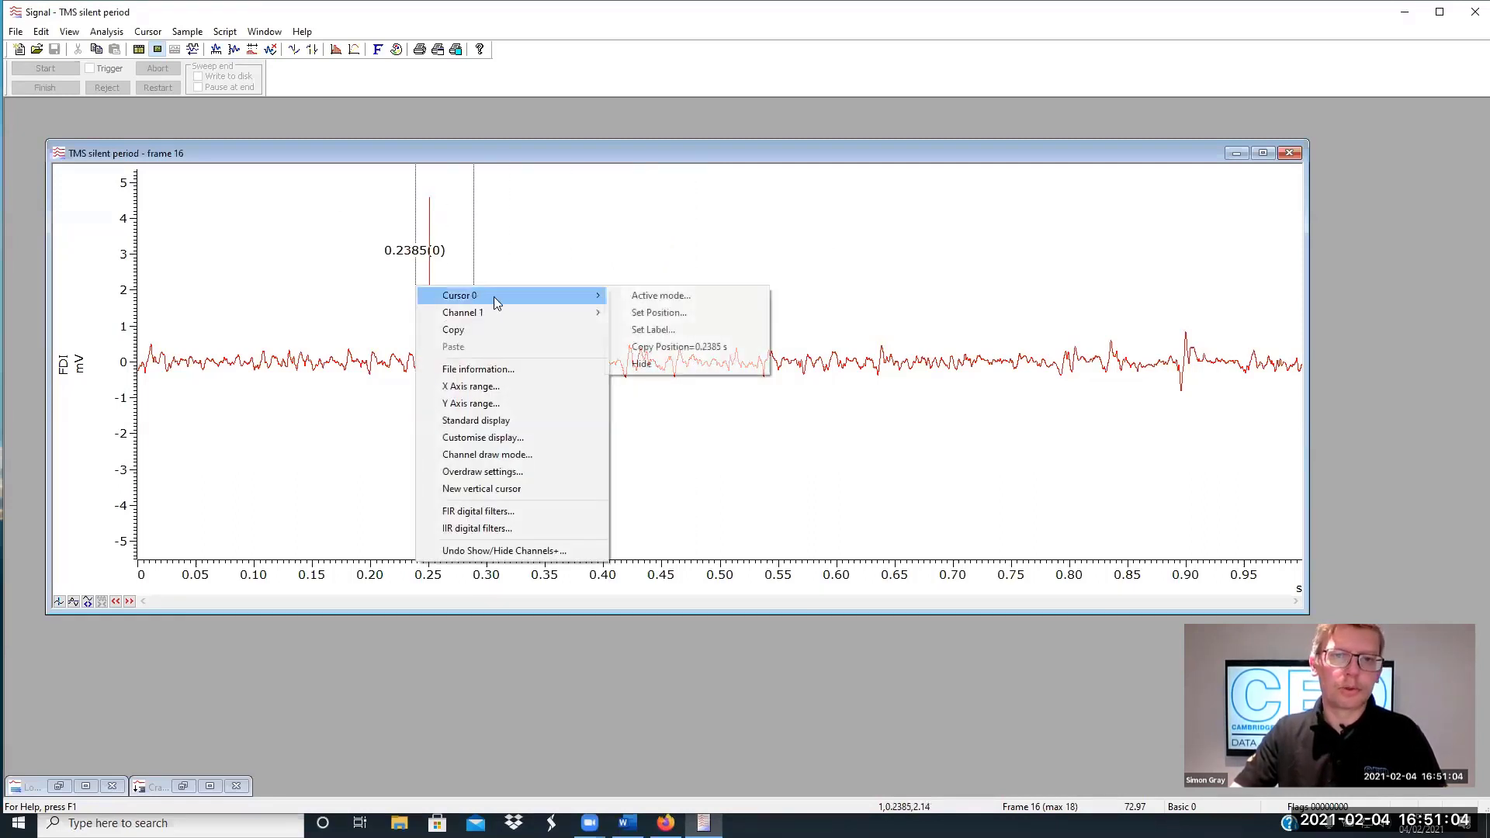
{"action": "left_click", "coordinate": [671, 365]}
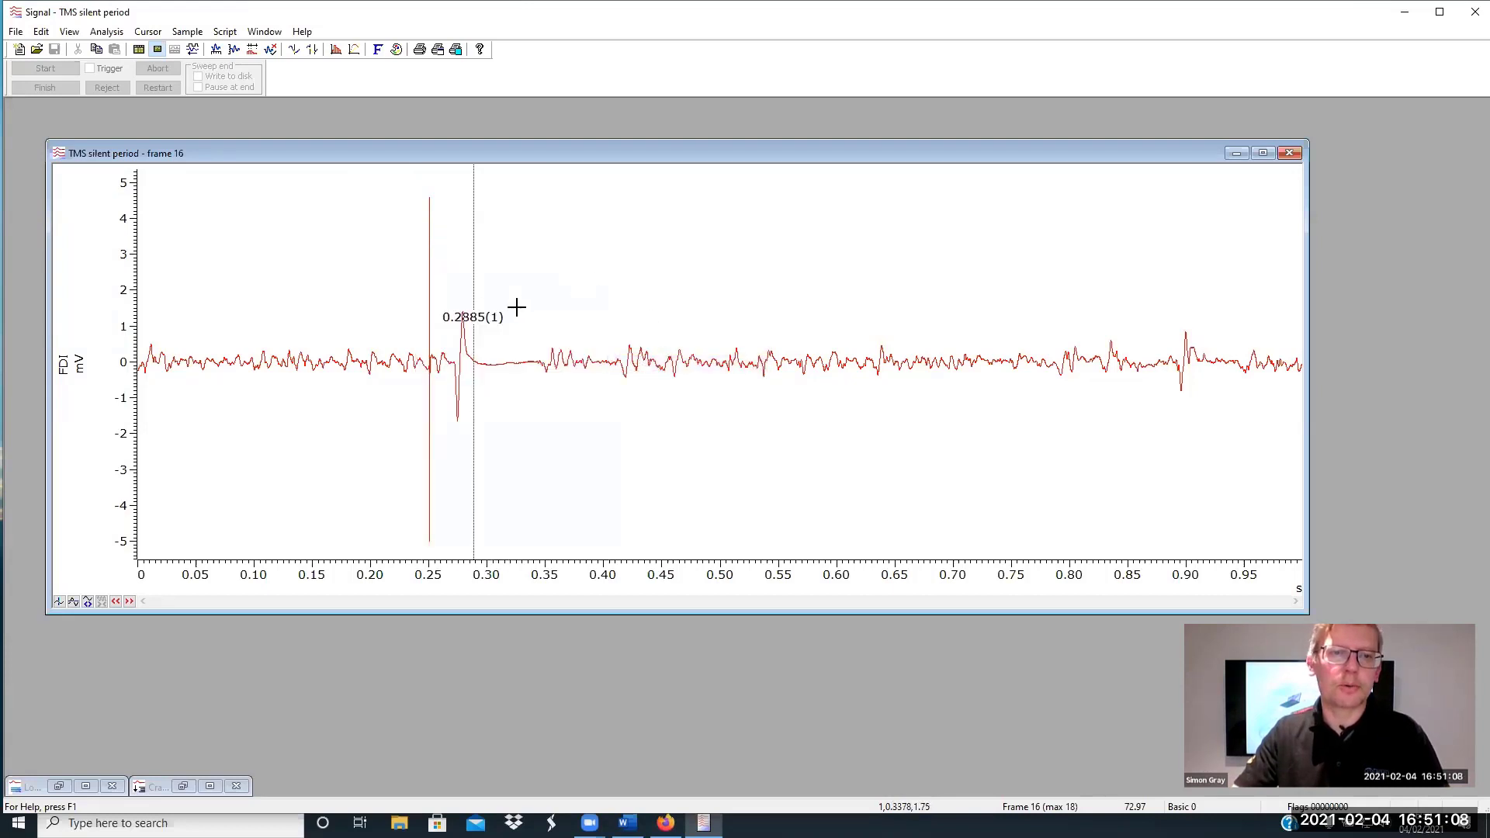
Set cursor 1's active mode to Rising threshold on the FDI channel, searching from 0.26 s to MaxTime()
{"action": "right_click", "coordinate": [474, 353]}
{"action": "mouse_move", "coordinate": [656, 363]}
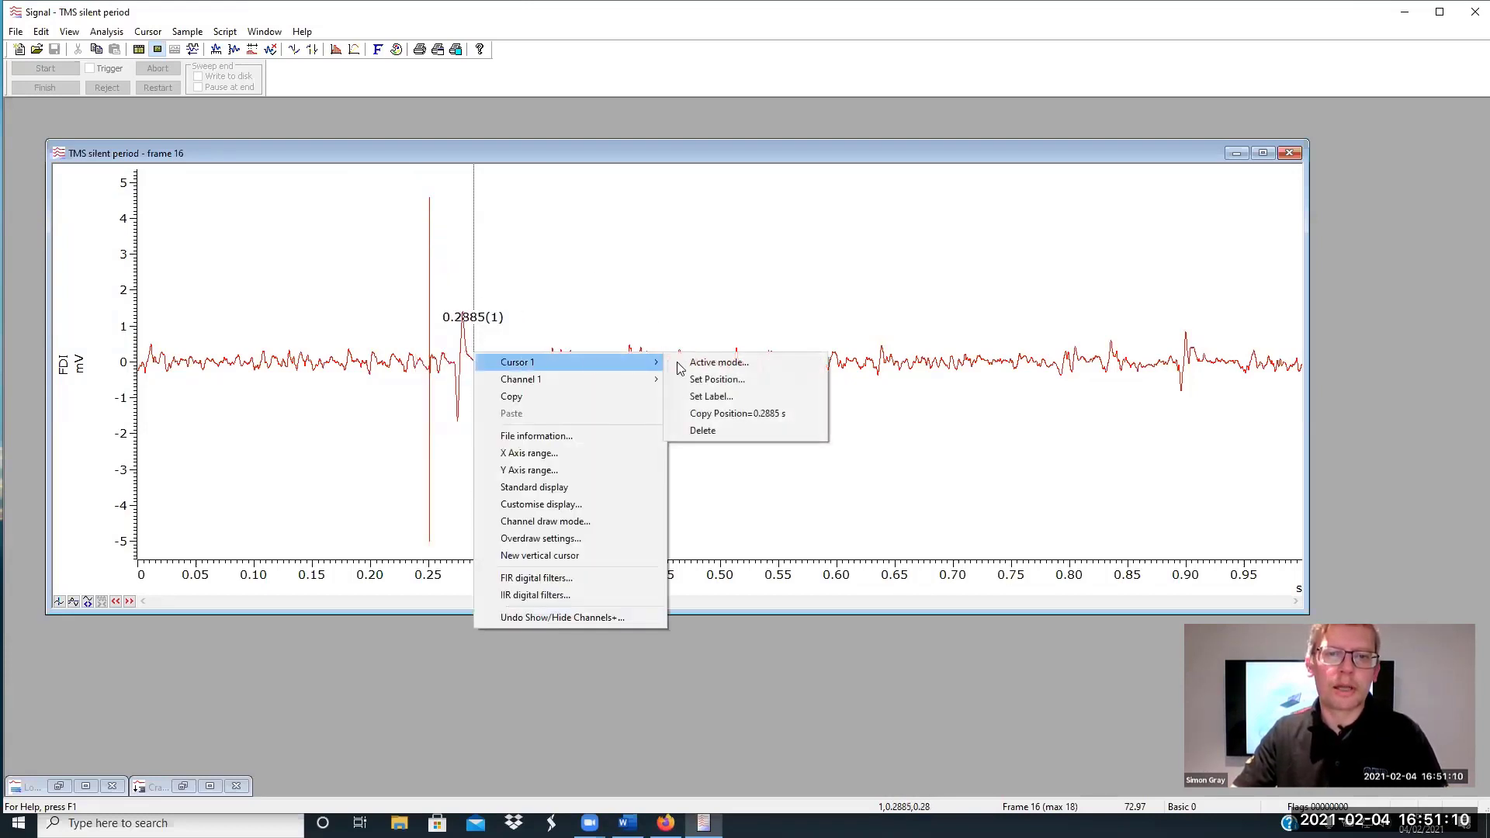
{"action": "left_click", "coordinate": [716, 363]}
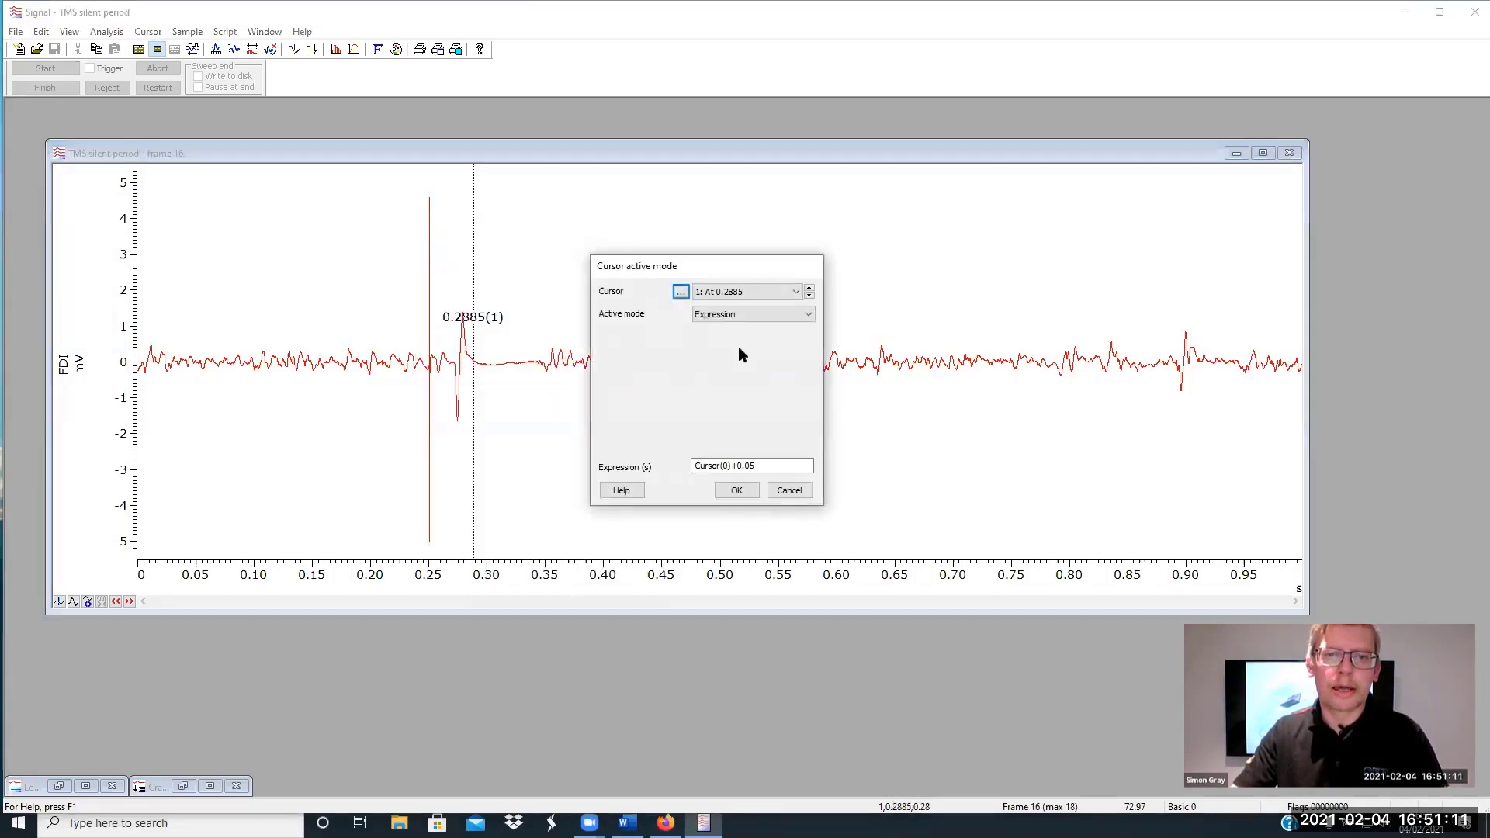
{"action": "left_click", "coordinate": [768, 319]}
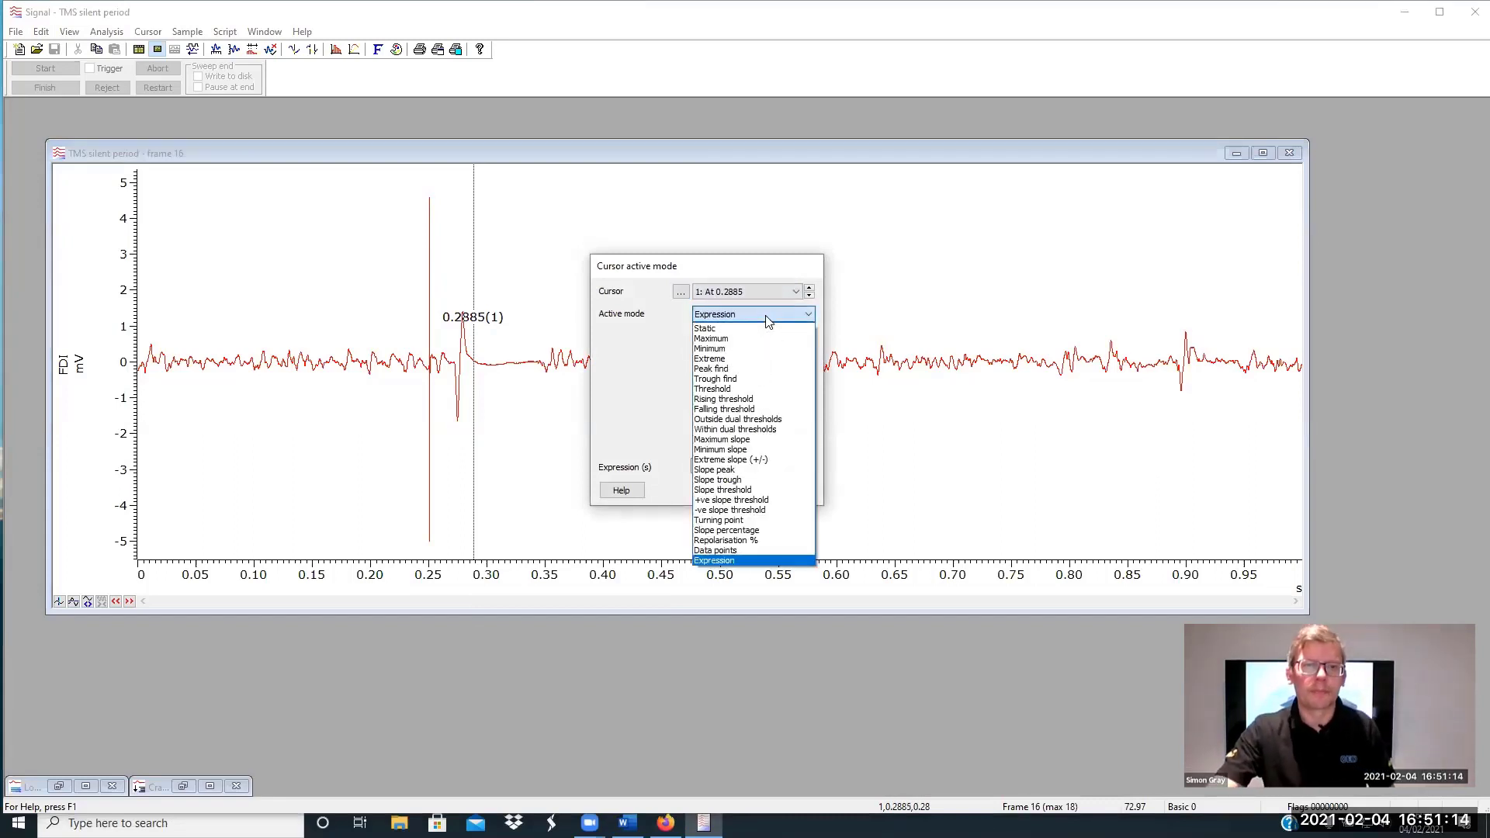
{"action": "left_click", "coordinate": [751, 400]}
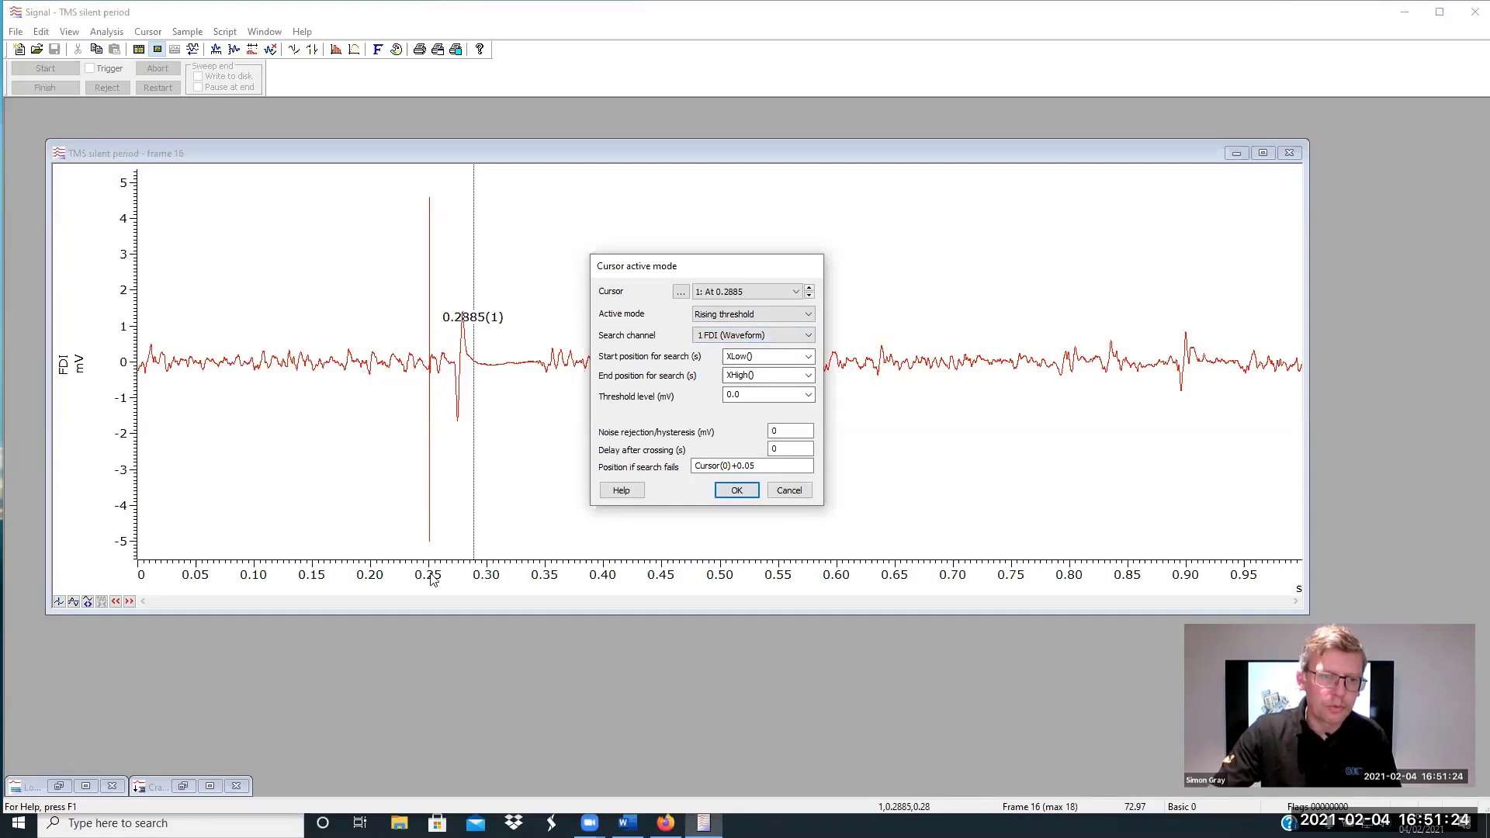
{"action": "double_click", "coordinate": [778, 357]}
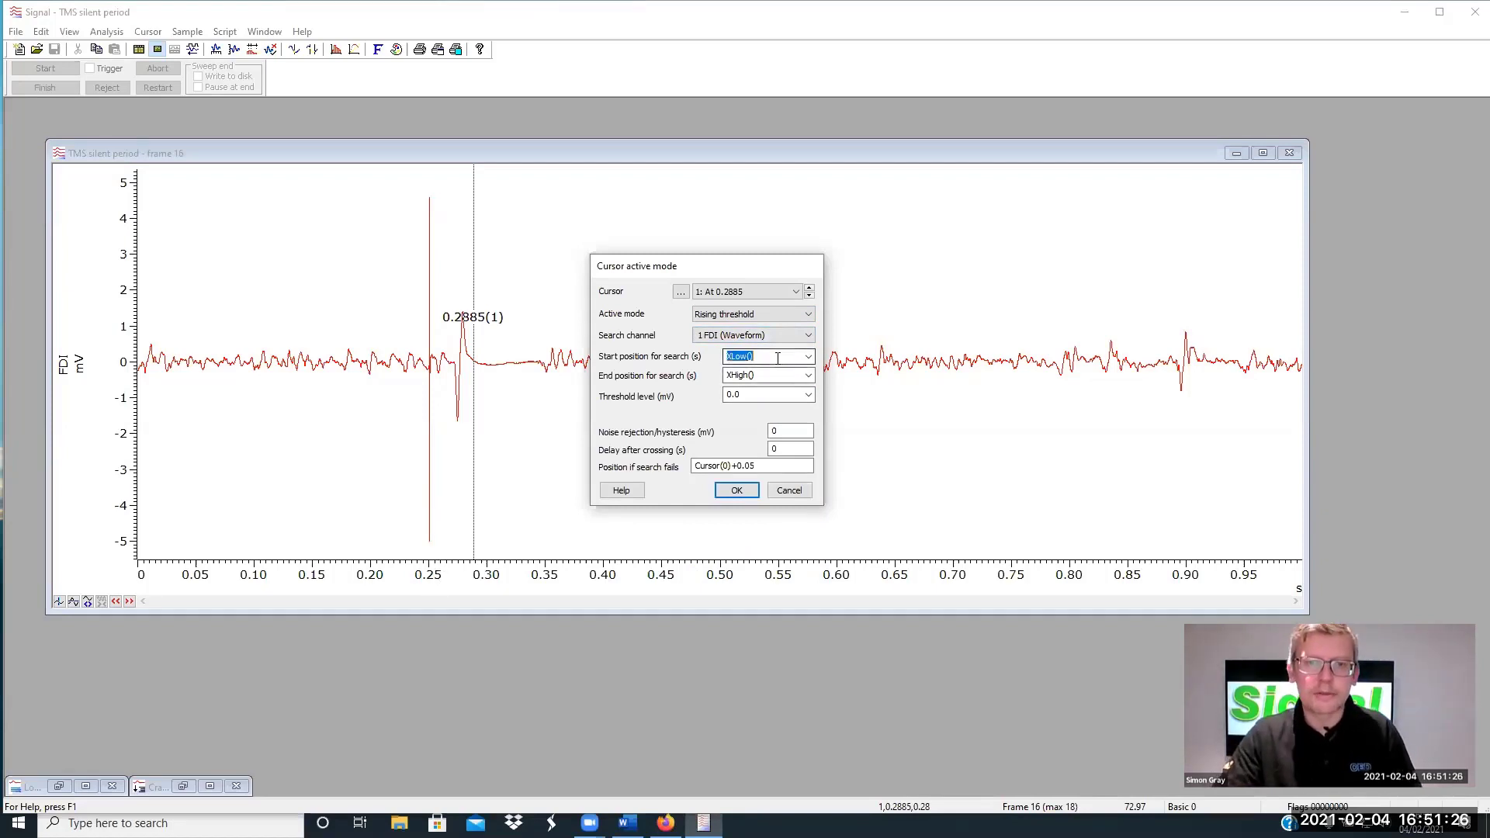
{"action": "type", "text": "0.26"}
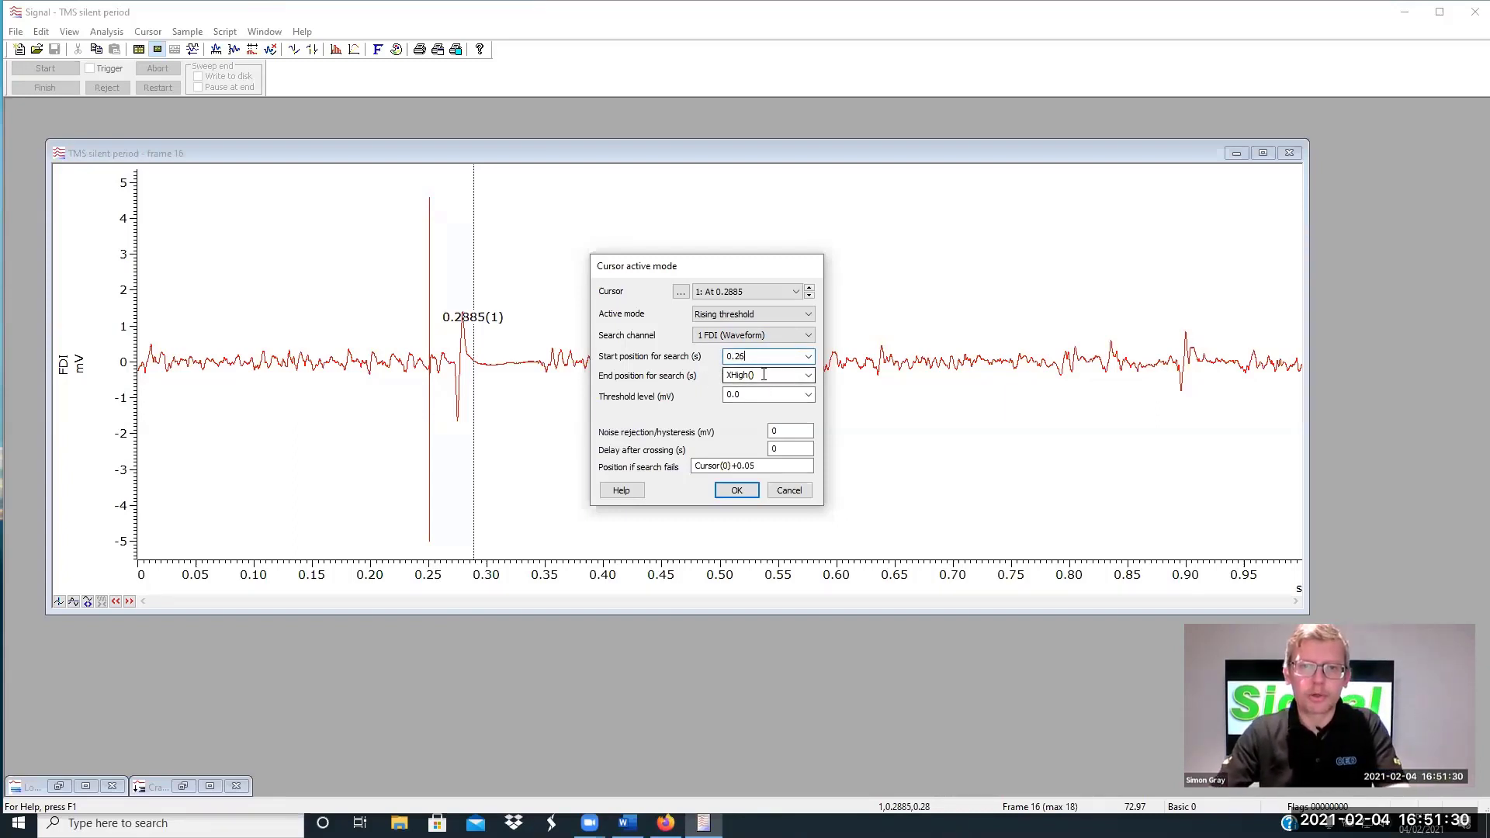
{"action": "left_click", "coordinate": [808, 376]}
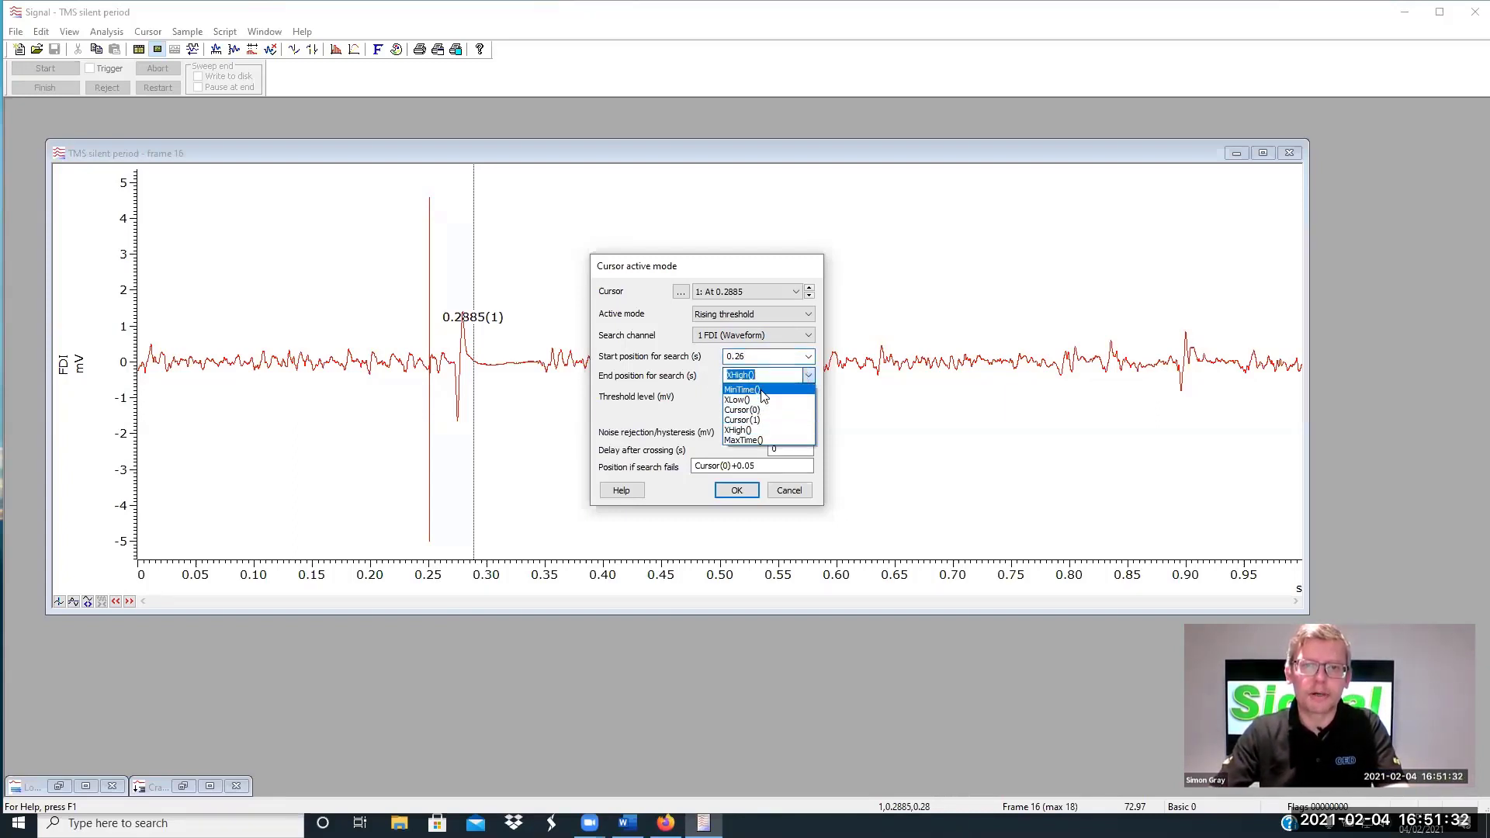
{"action": "left_click", "coordinate": [756, 441]}
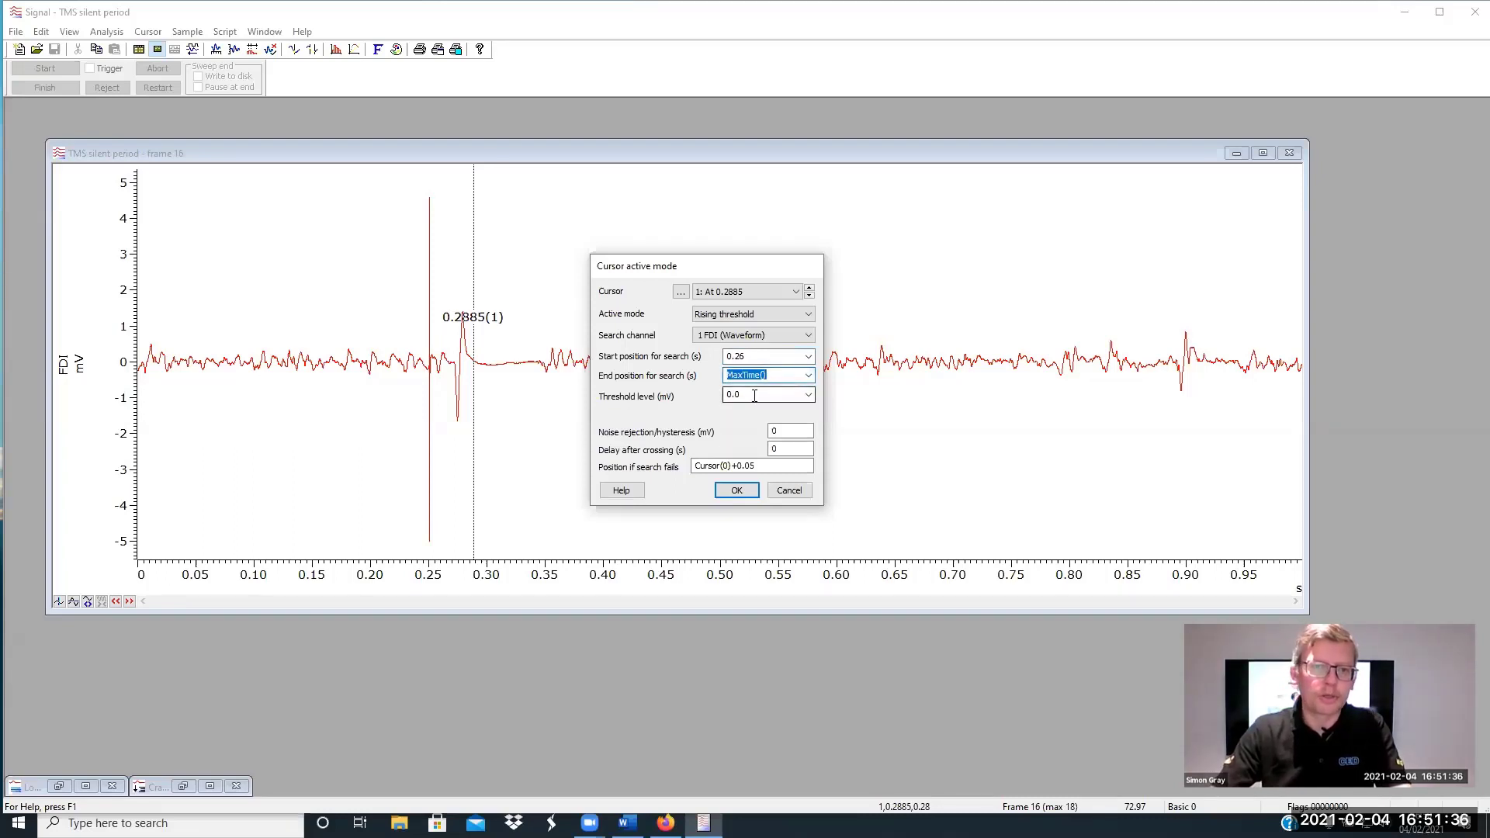
Give cursor 1's search a threshold level of 1 mV and a fallback position of 0, and apply the settings
{"action": "right_click", "coordinate": [754, 396]}
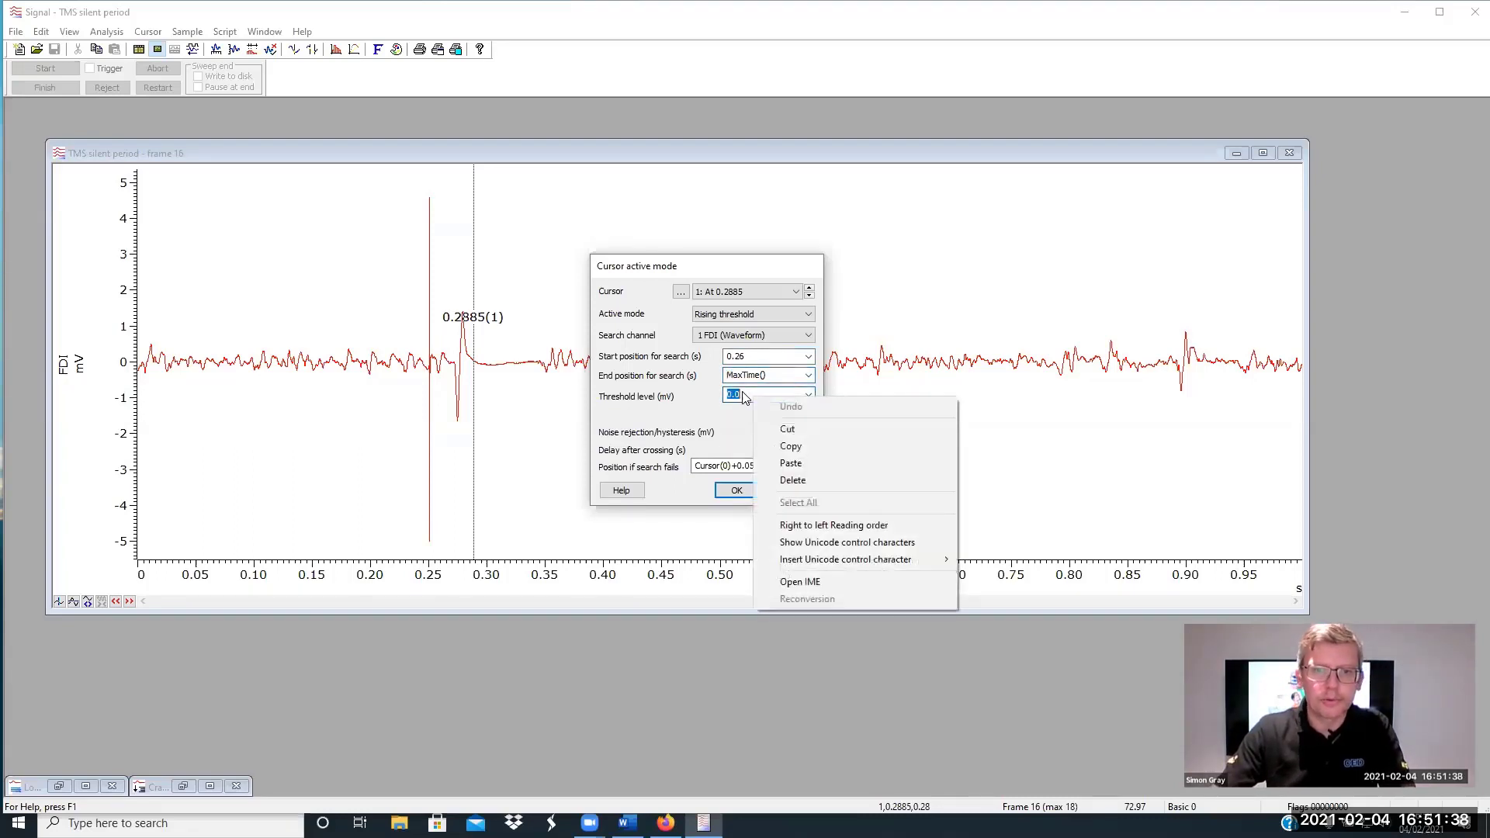
{"action": "left_click", "coordinate": [784, 512]}
{"action": "type", "text": "1"}
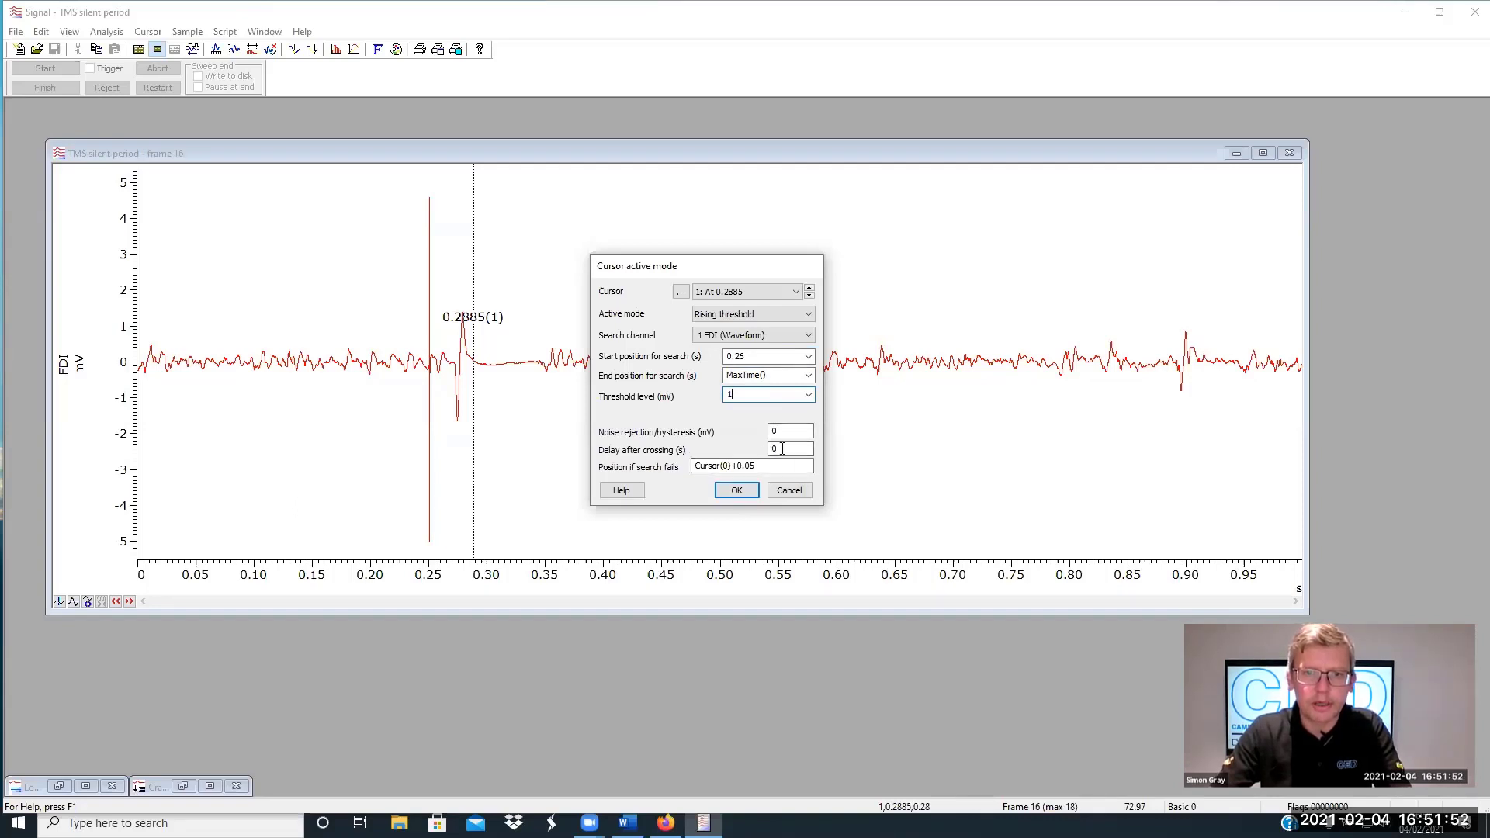
{"action": "left_click_drag", "start_coordinate": [801, 466], "coordinate": [698, 465]}
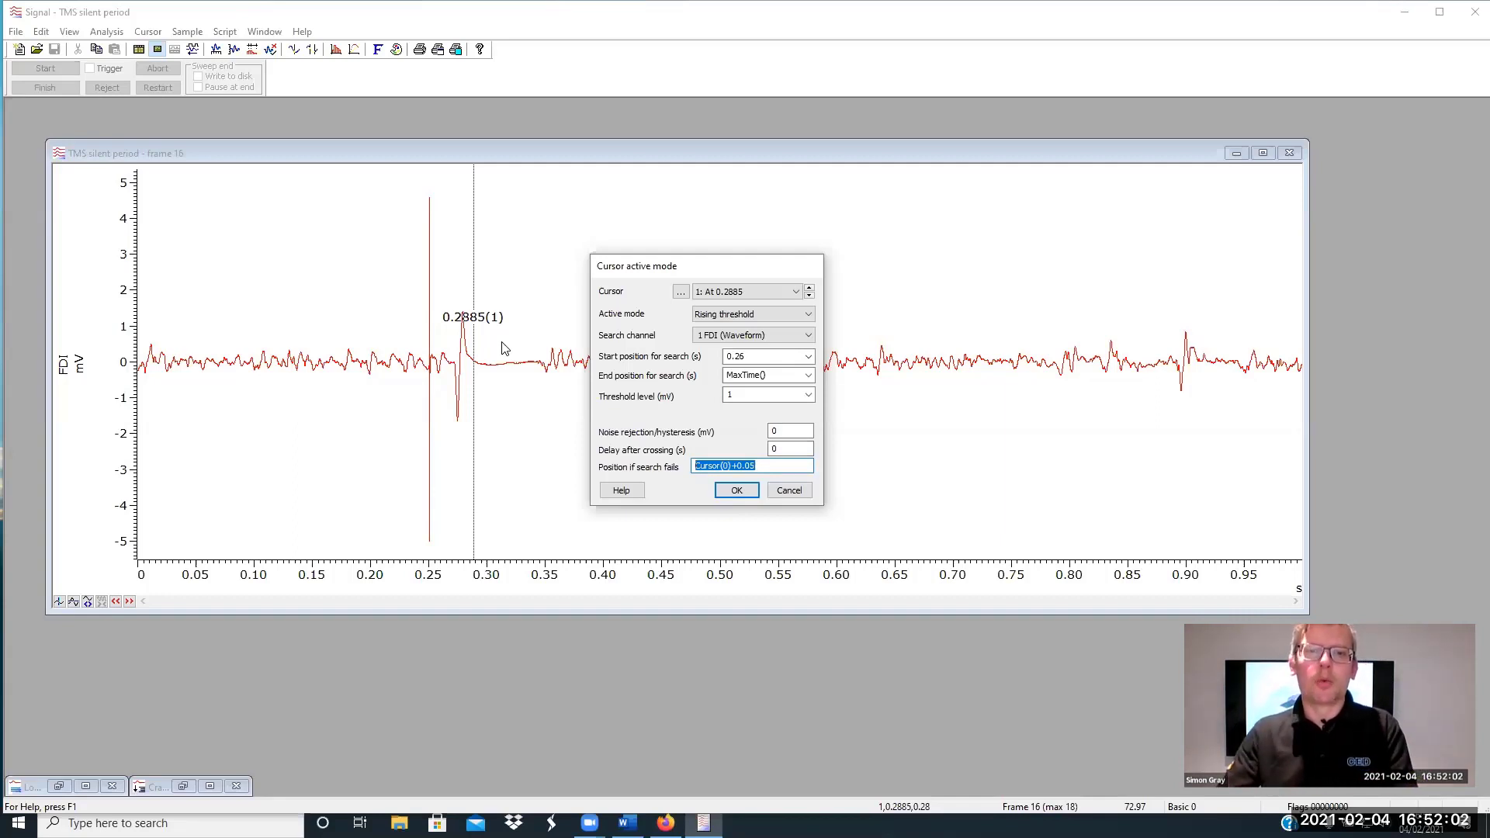
{"action": "left_click_drag", "start_coordinate": [782, 467], "coordinate": [685, 465]}
{"action": "type", "text": "0"}
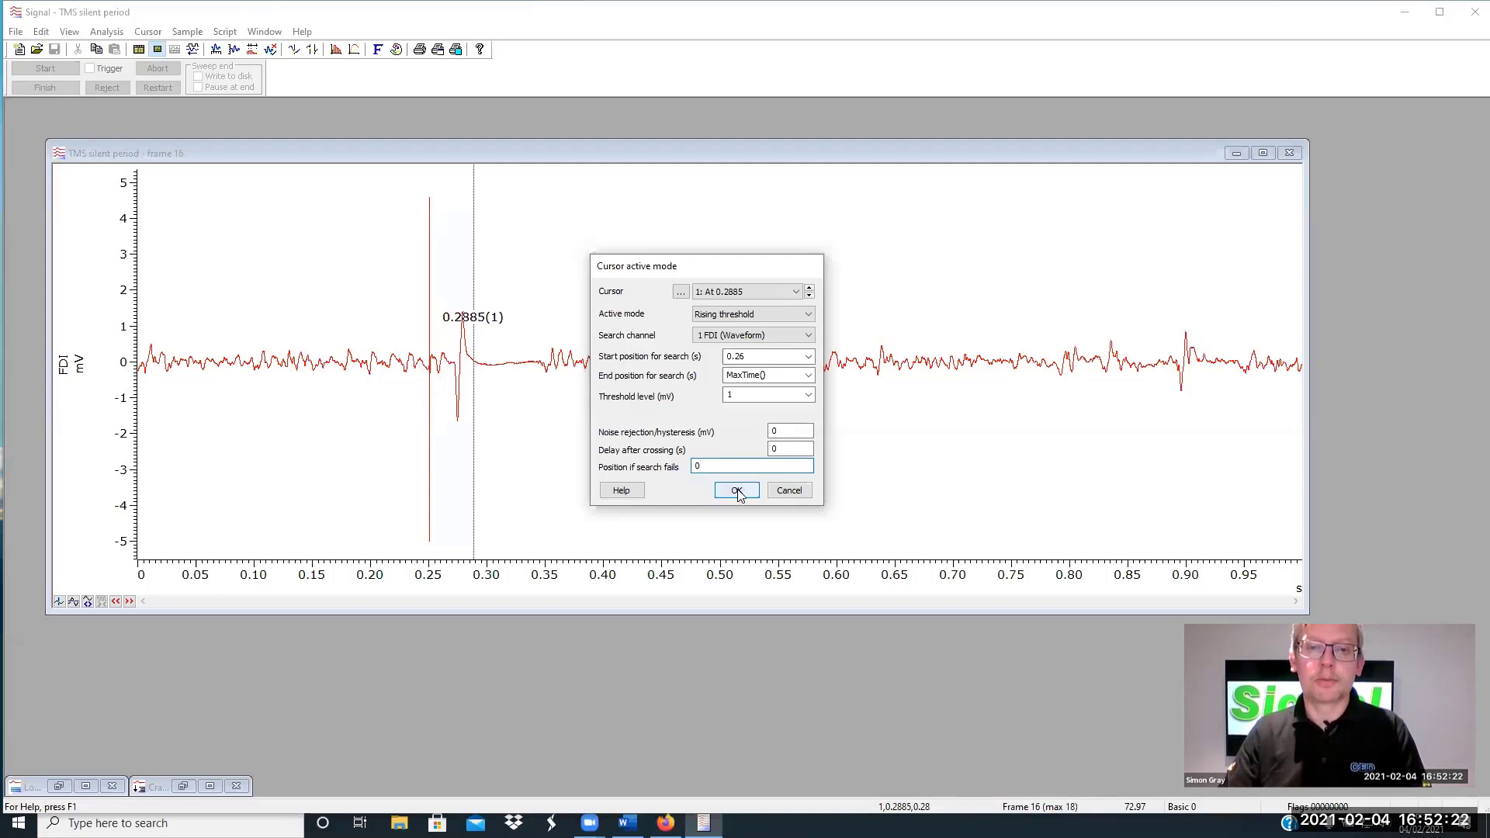
{"action": "left_click", "coordinate": [737, 490]}
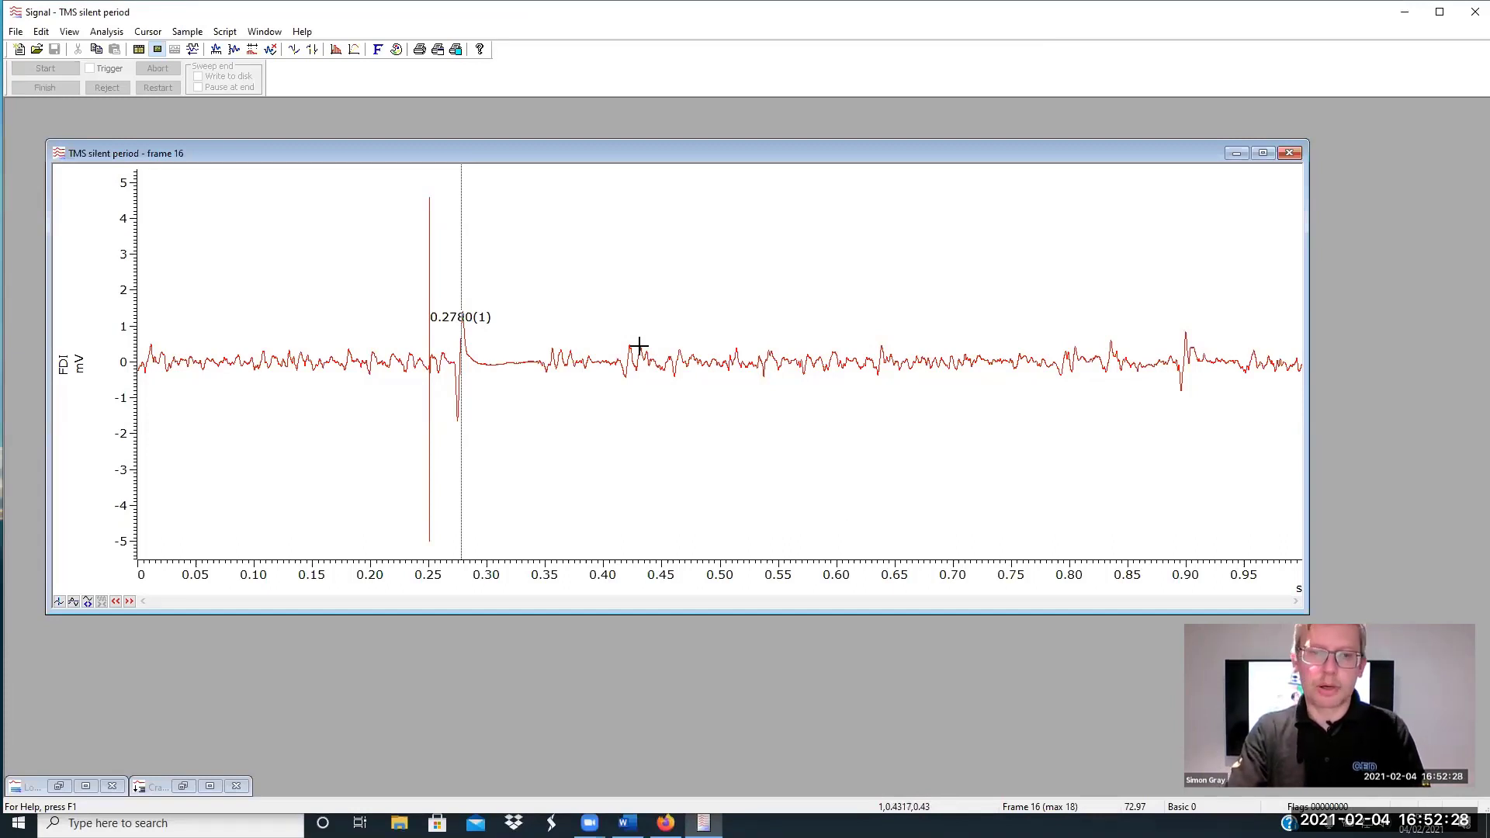
Step through the frames neighbouring frame 16 up to frame 18 to check where cursor 1 is placed
{"action": "key", "text": "Page_Down"}
{"action": "key", "text": "Page_Up"}
{"action": "key", "text": "Page_Up"}
{"action": "key", "text": "Page_Up"}
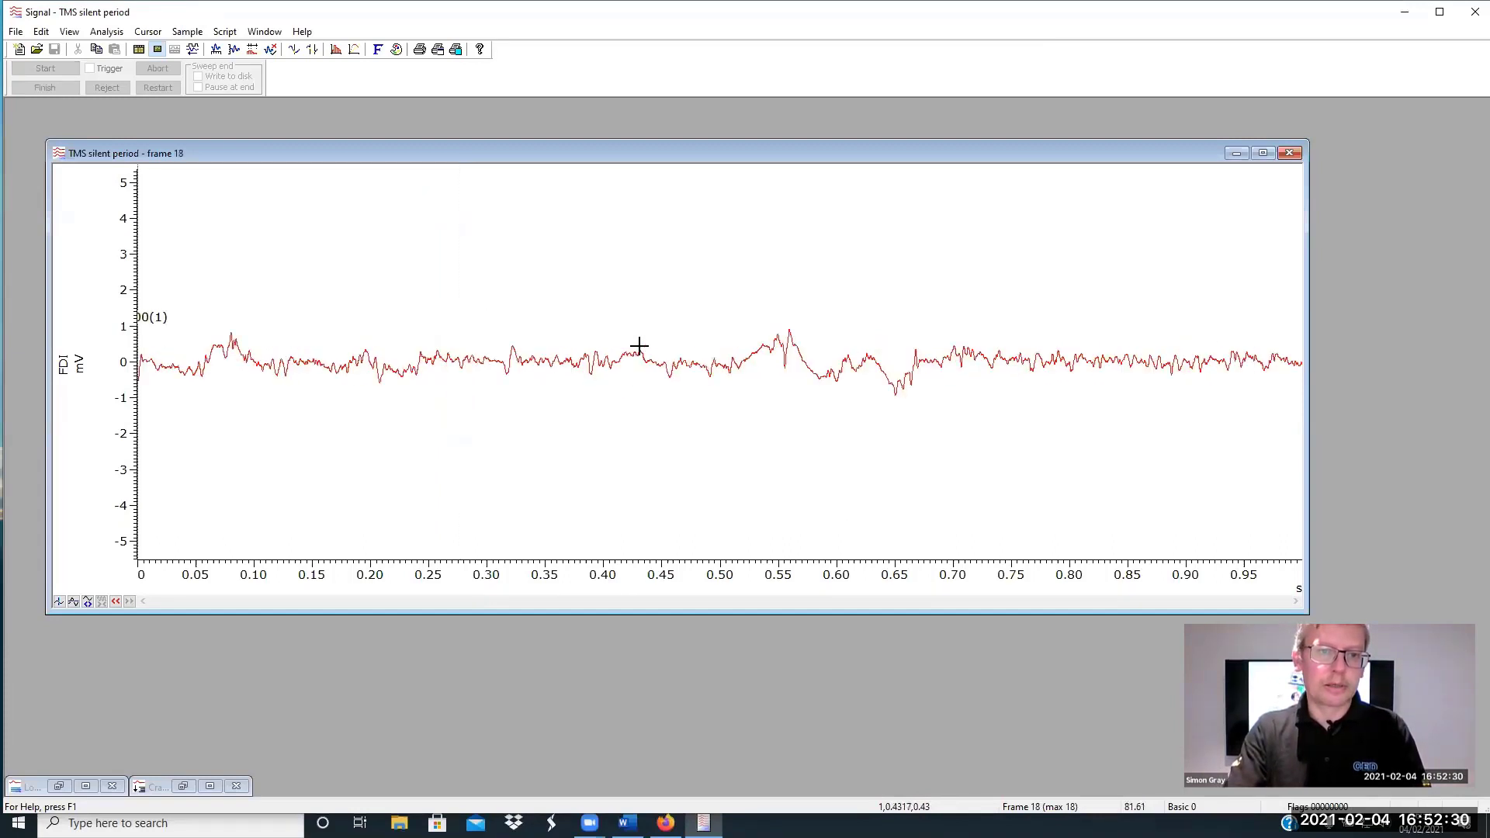
Step back through the frames from 18 to 8, checking where cursor 1 is placed on the FDI trace
{"action": "key", "text": "Page_Down"}
{"action": "key", "text": "Page_Down"}
{"action": "key", "text": "Page_Down"}
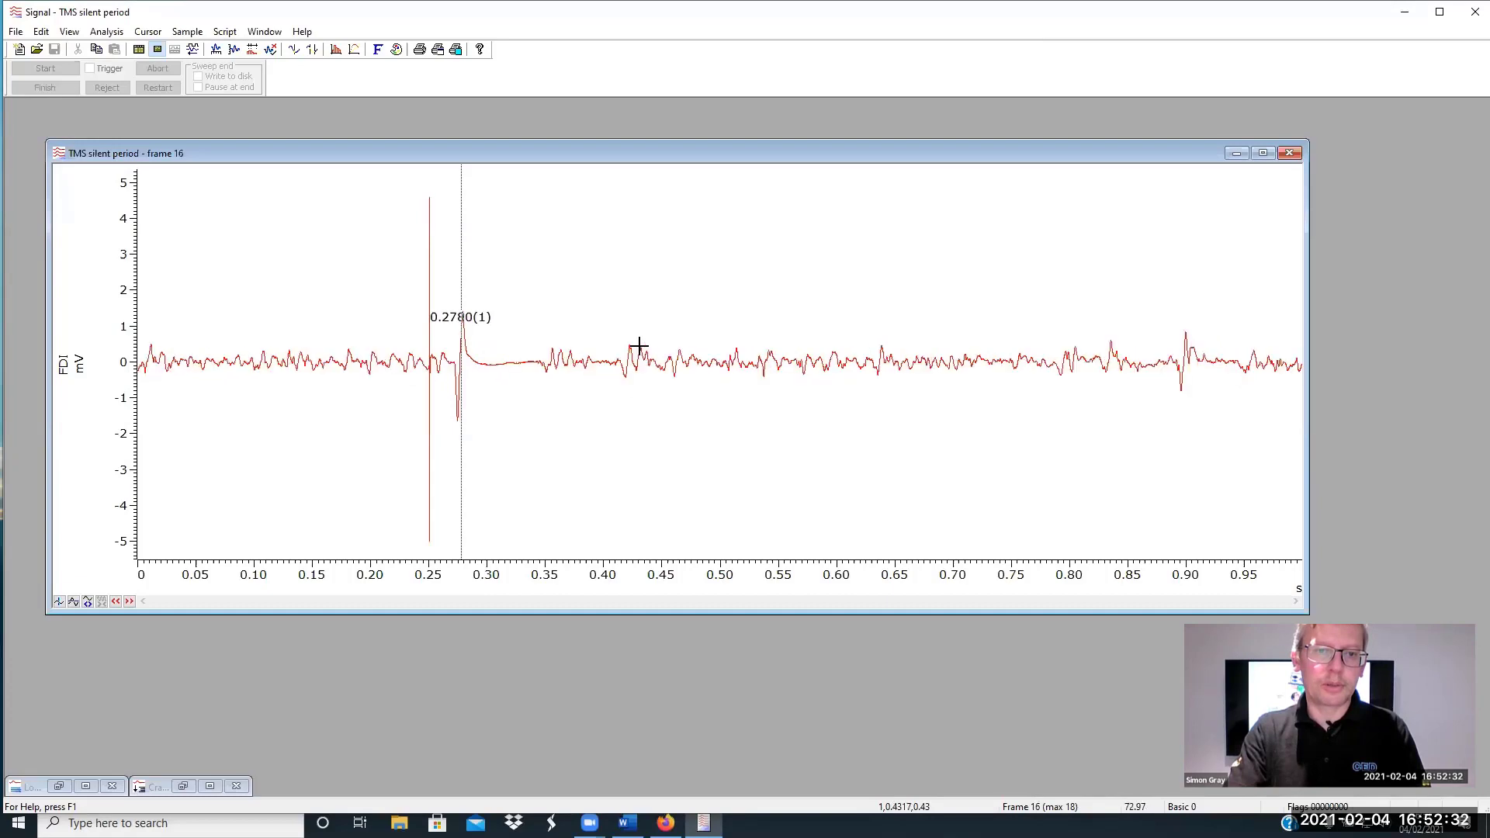
{"action": "key", "text": "Page_Down"}
{"action": "key", "text": "Page_Down"}
{"action": "key", "text": "Page_Down"}
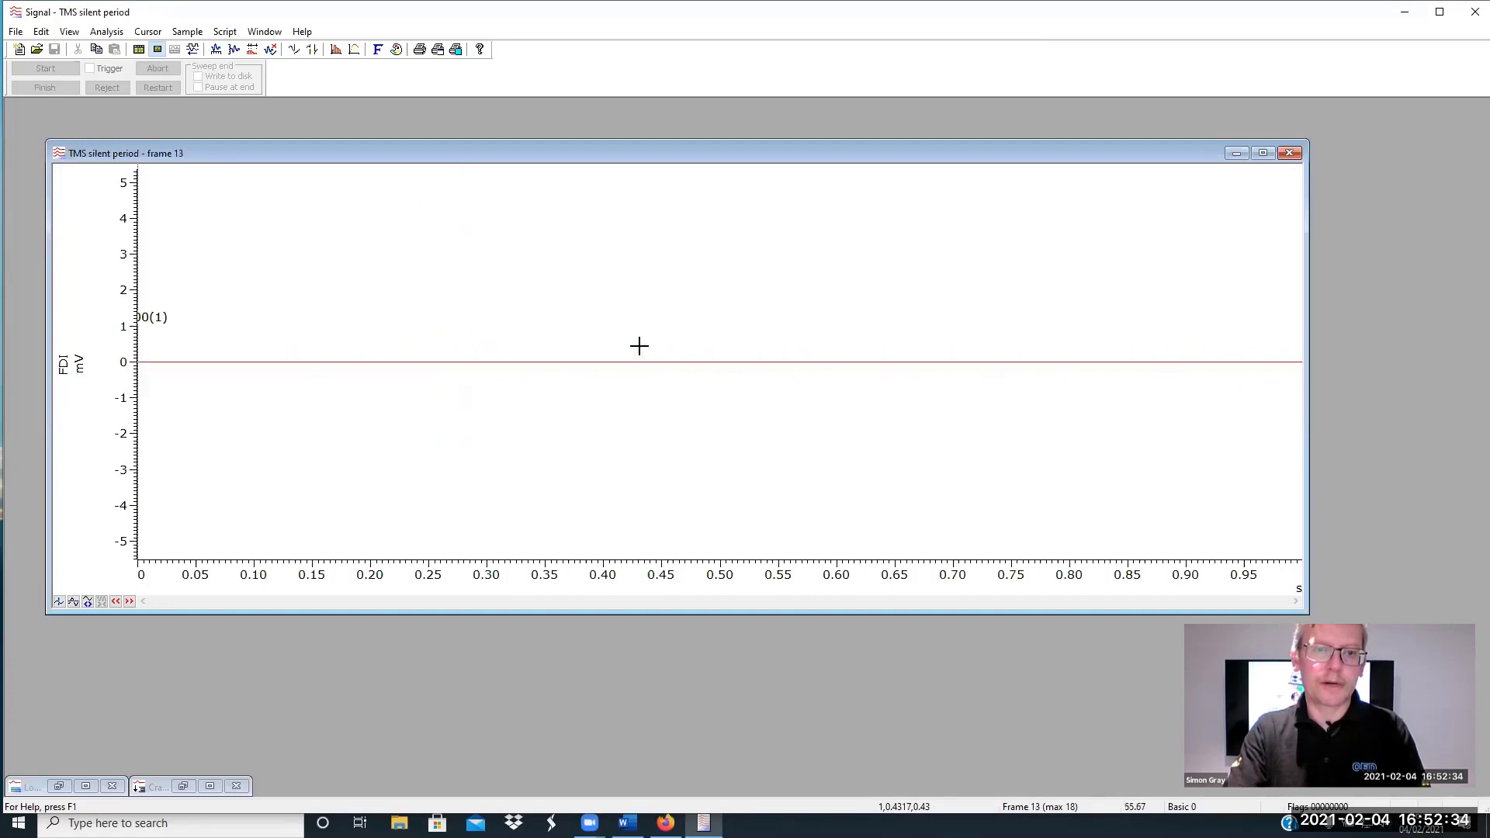
{"action": "key", "text": "Page_Up"}
{"action": "key", "text": "Page_Down"}
{"action": "key", "text": "Page_Down"}
{"action": "key", "text": "Page_Down"}
{"action": "key", "text": "Page_Down"}
{"action": "key", "text": "Page_Down"}
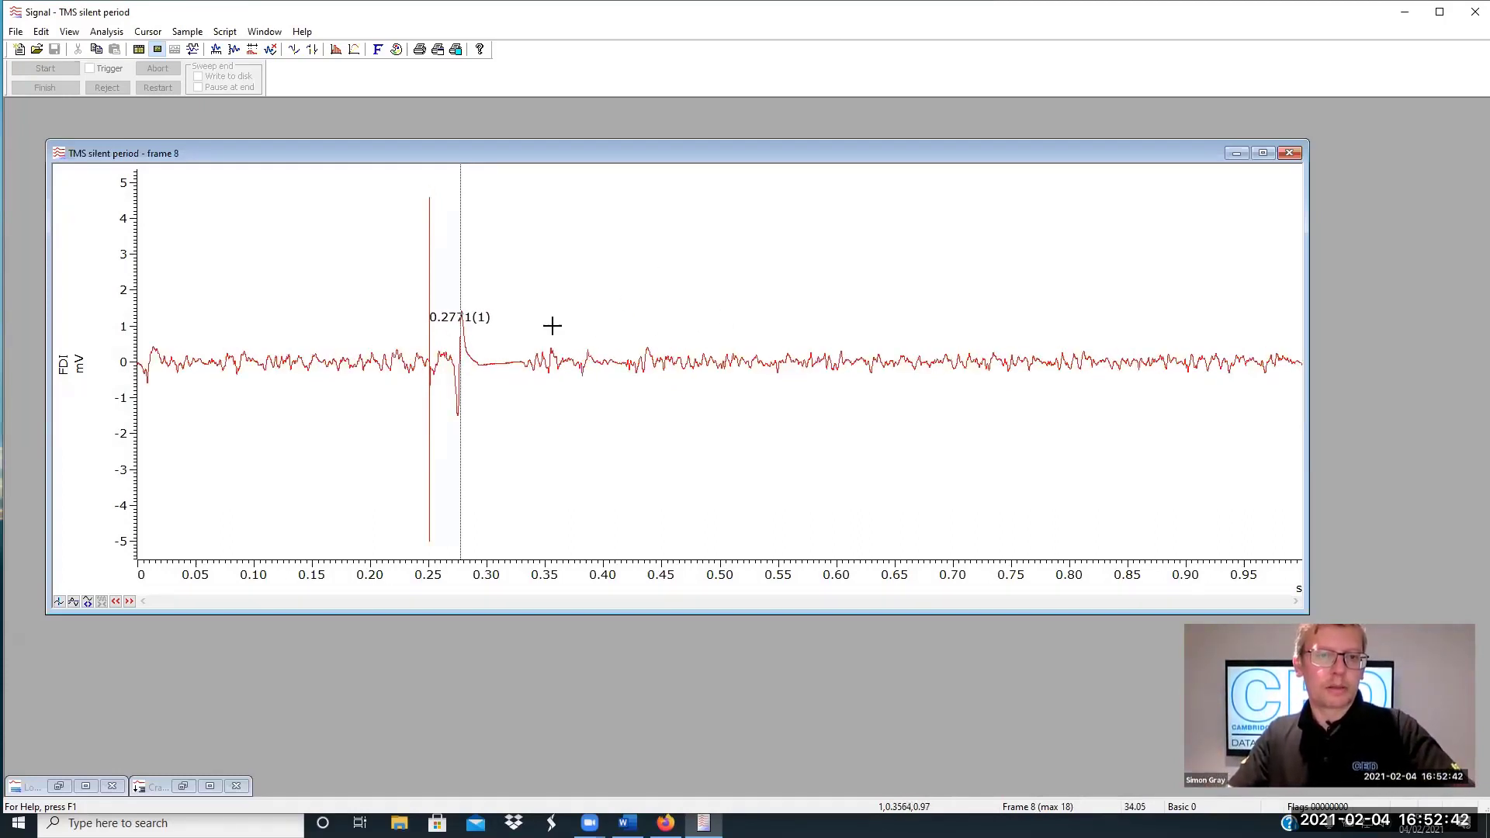
Add vertical cursor 2 and set its active mode to Expression with the position Cursor(1)+0.1
{"action": "key", "text": "ctrl+2"}
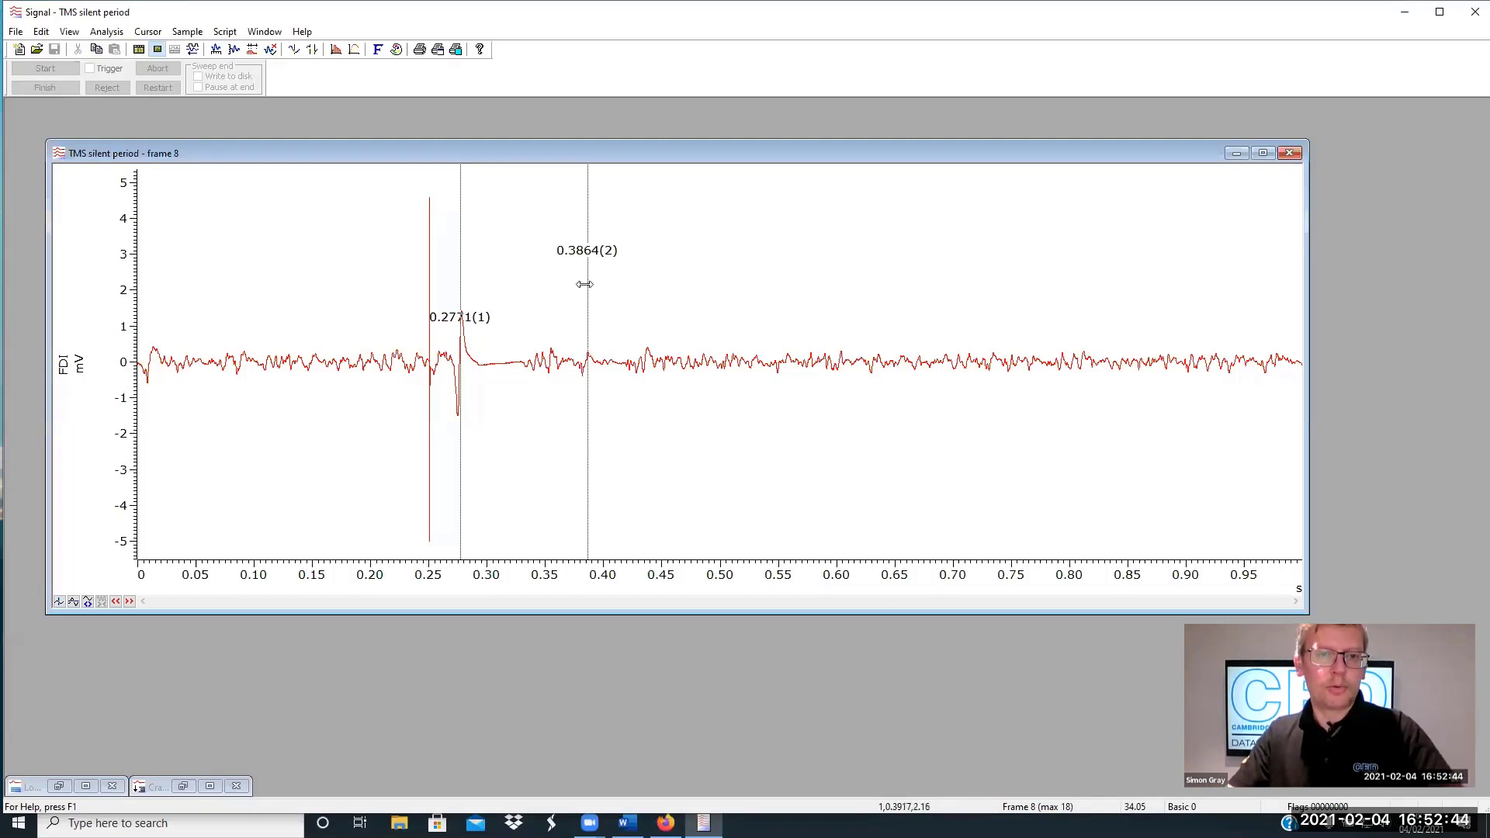
{"action": "right_click", "coordinate": [587, 288]}
{"action": "mouse_move", "coordinate": [651, 299]}
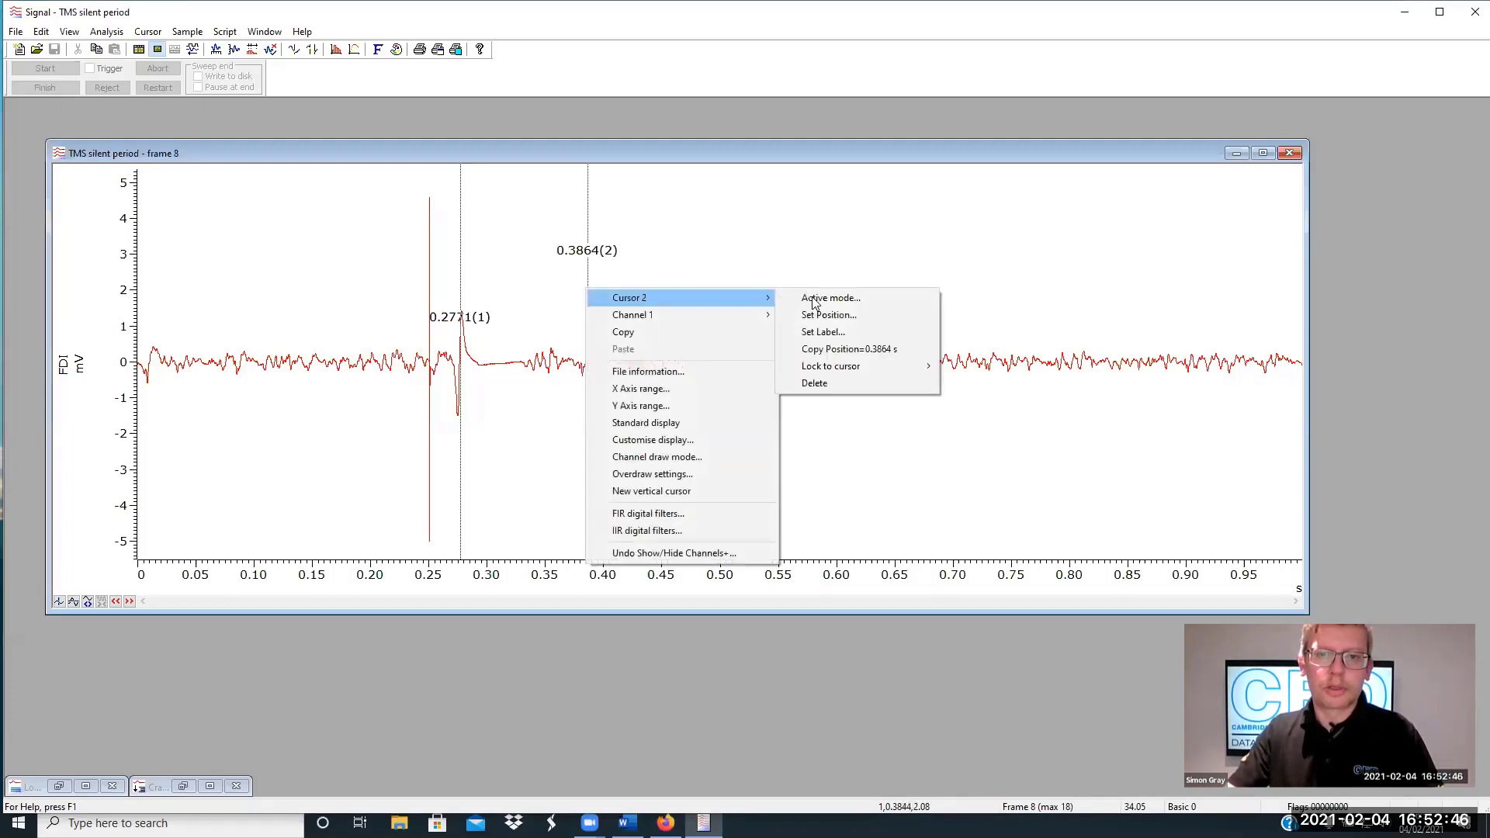
{"action": "left_click", "coordinate": [838, 301]}
{"action": "left_click", "coordinate": [760, 314]}
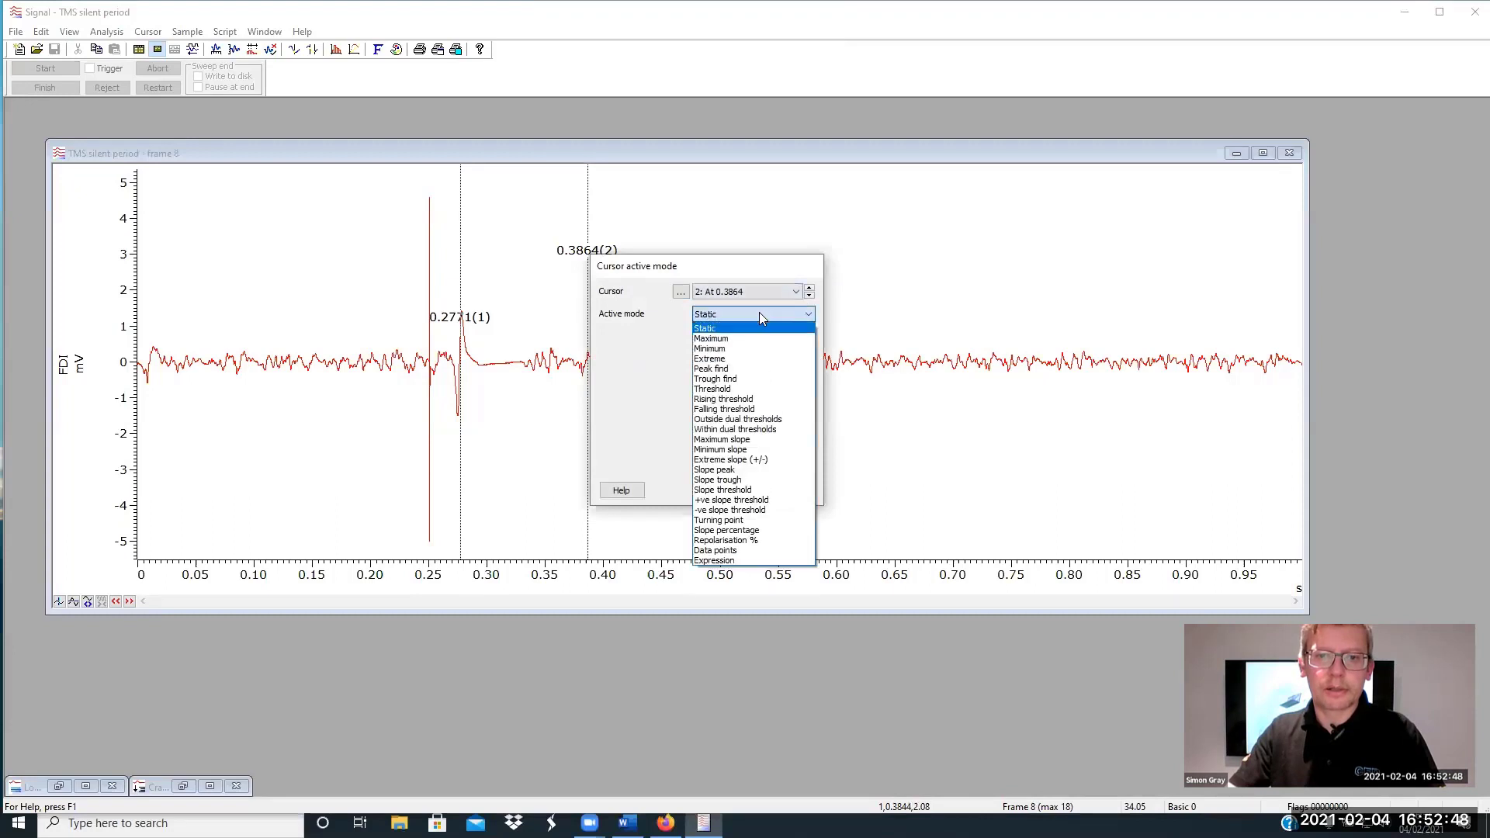
{"action": "left_click", "coordinate": [723, 560]}
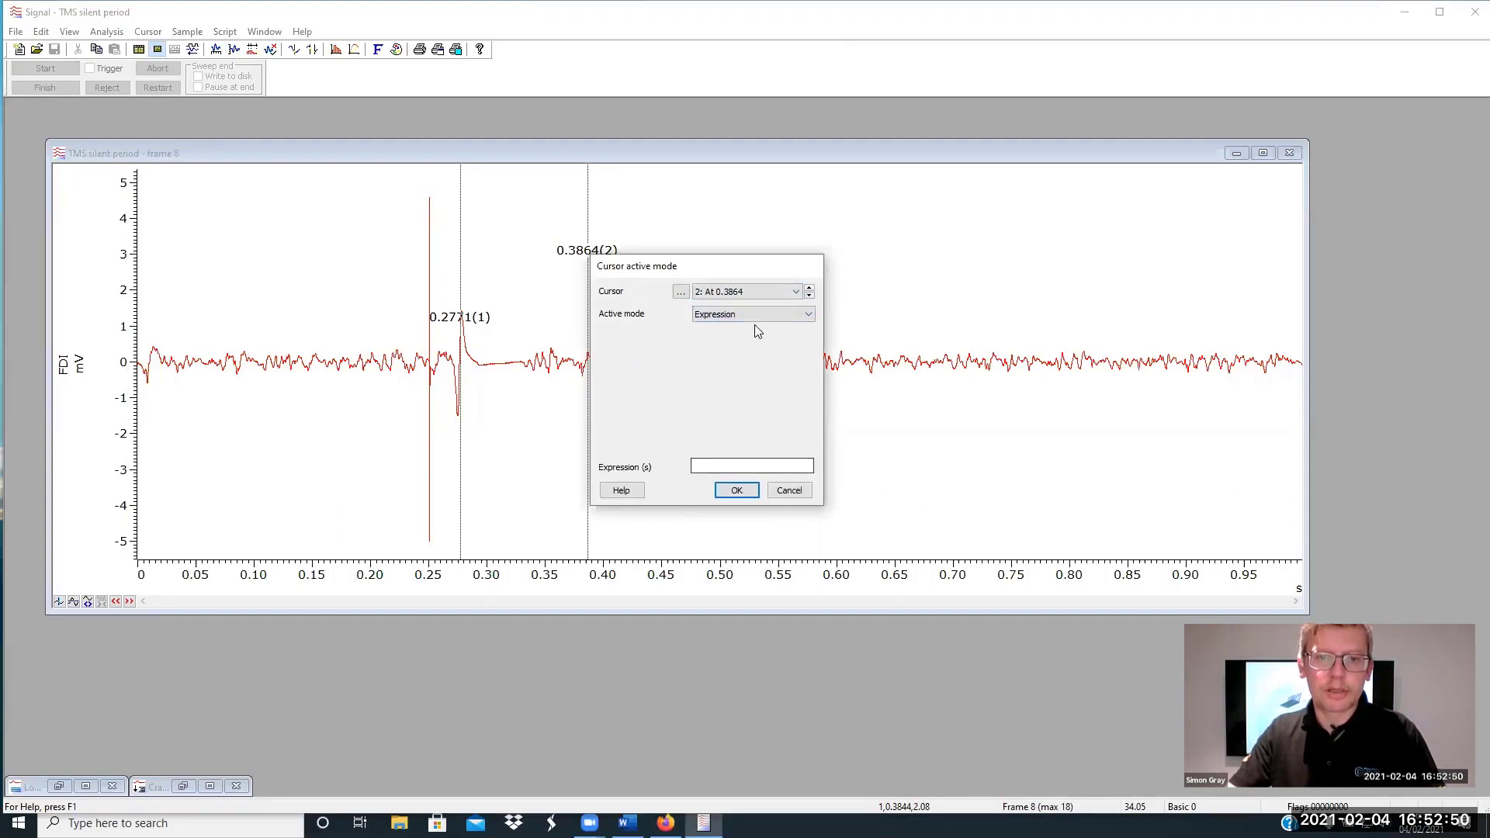
{"action": "left_click", "coordinate": [722, 465]}
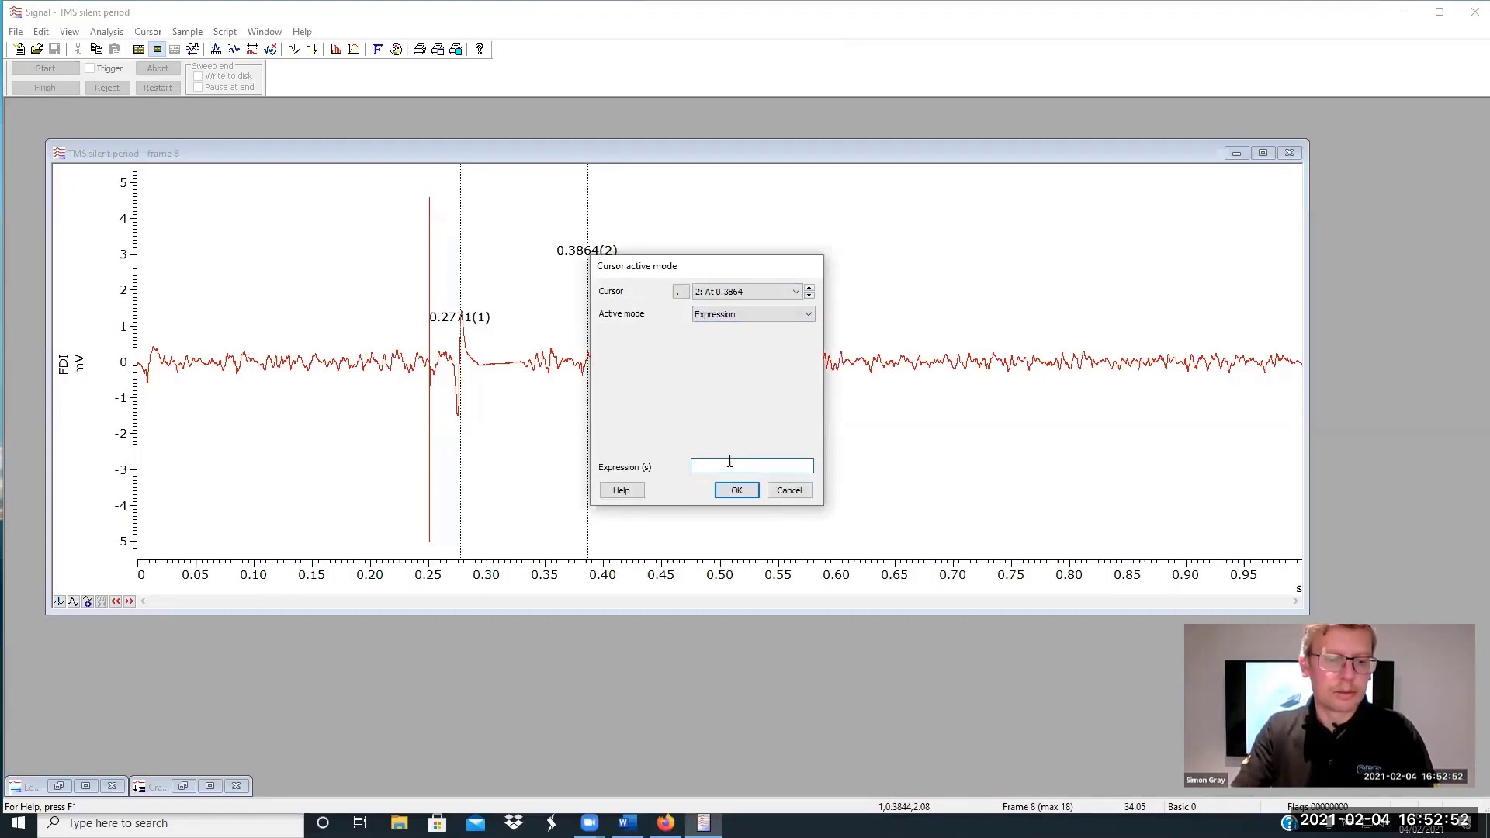
{"action": "type", "text": "Cursor(1"}
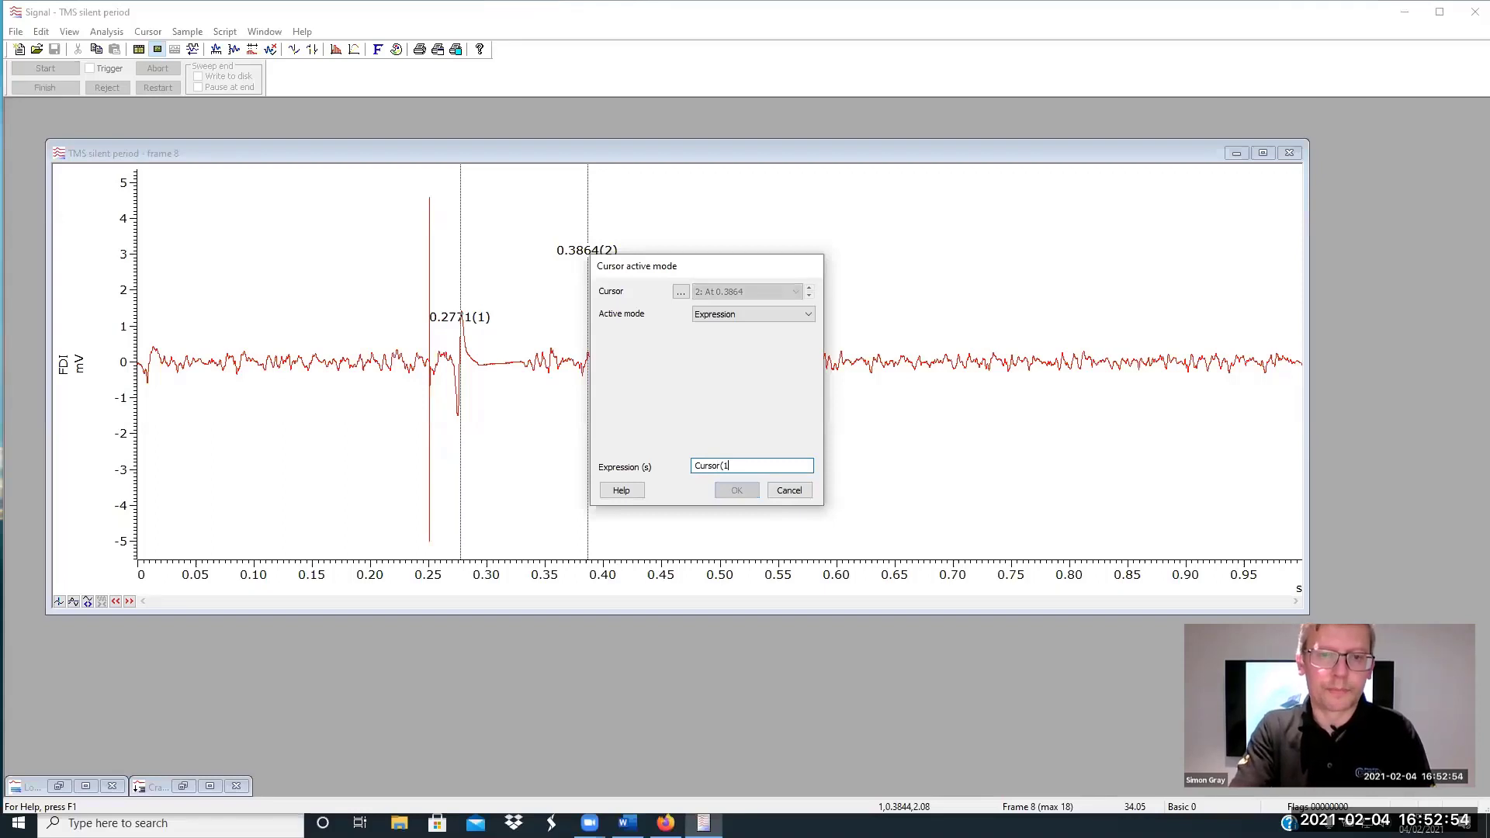
{"action": "type", "text": ")+0.1"}
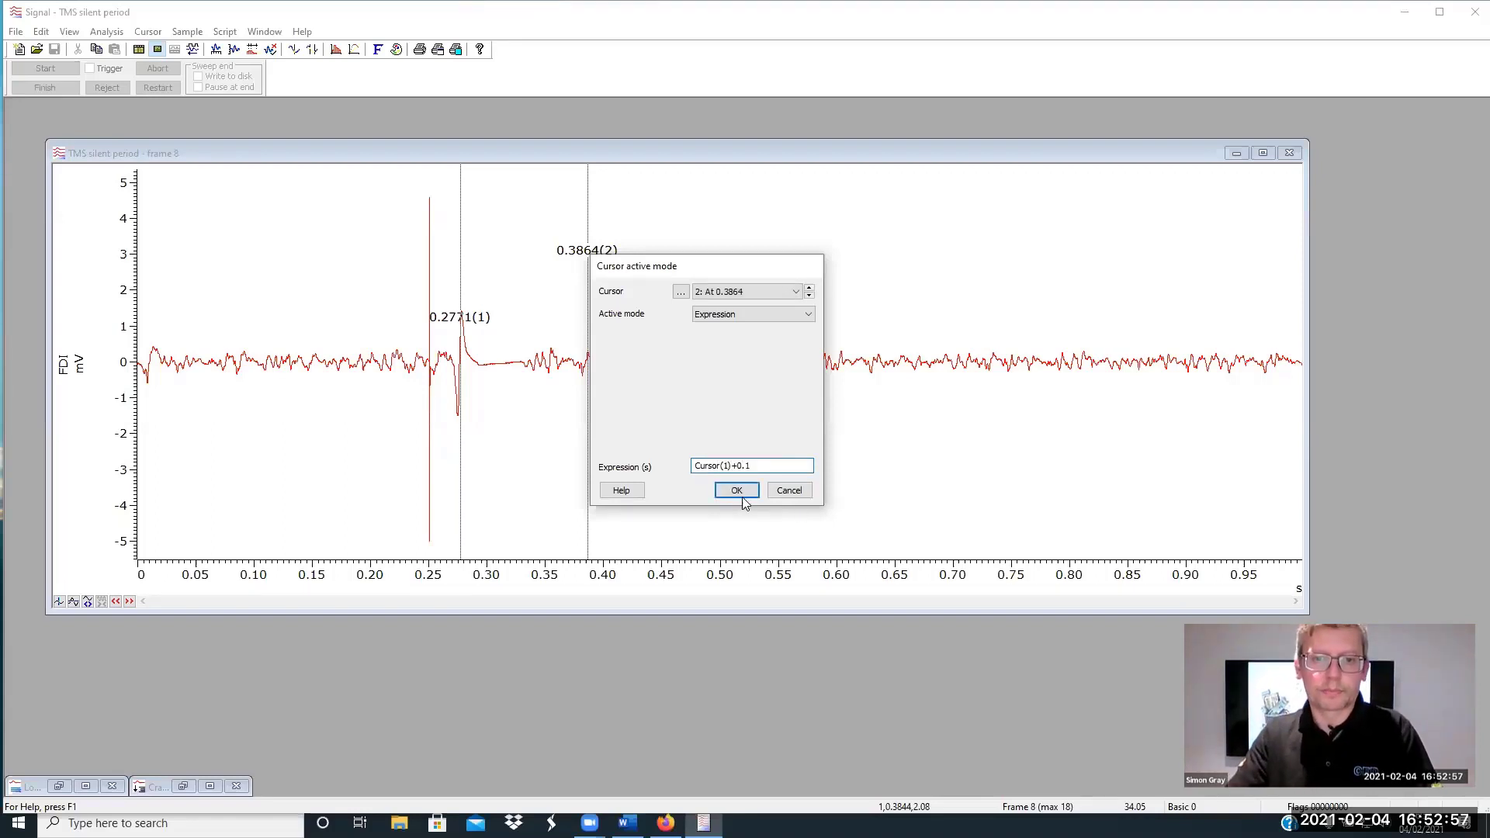
{"action": "left_click", "coordinate": [742, 497]}
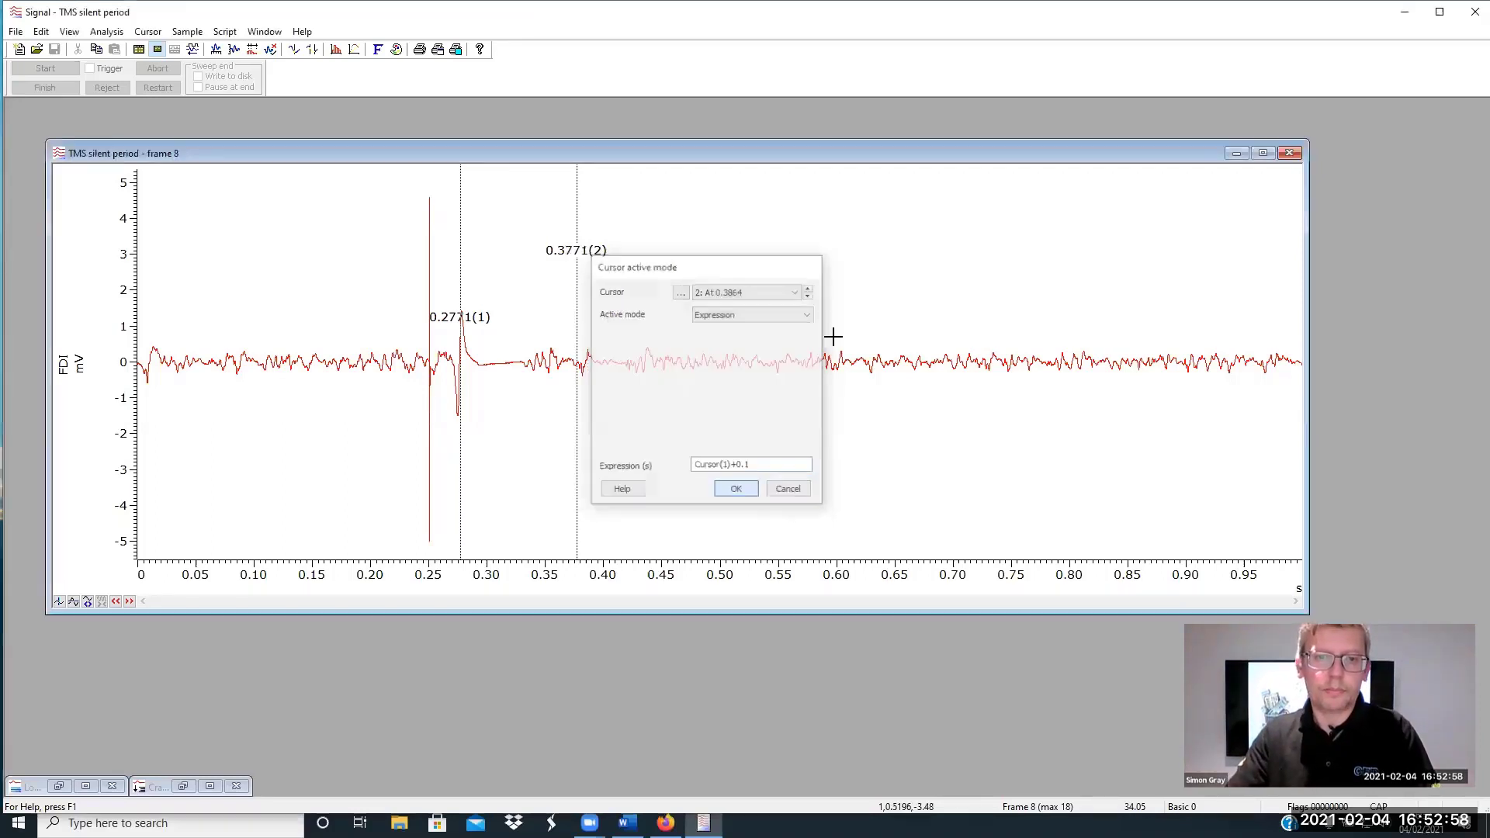
Step back and forth between frames 7 and 10 to check cursor 2's position relative to cursor 1, ending on frame 8
{"action": "key", "text": "Page_Up"}
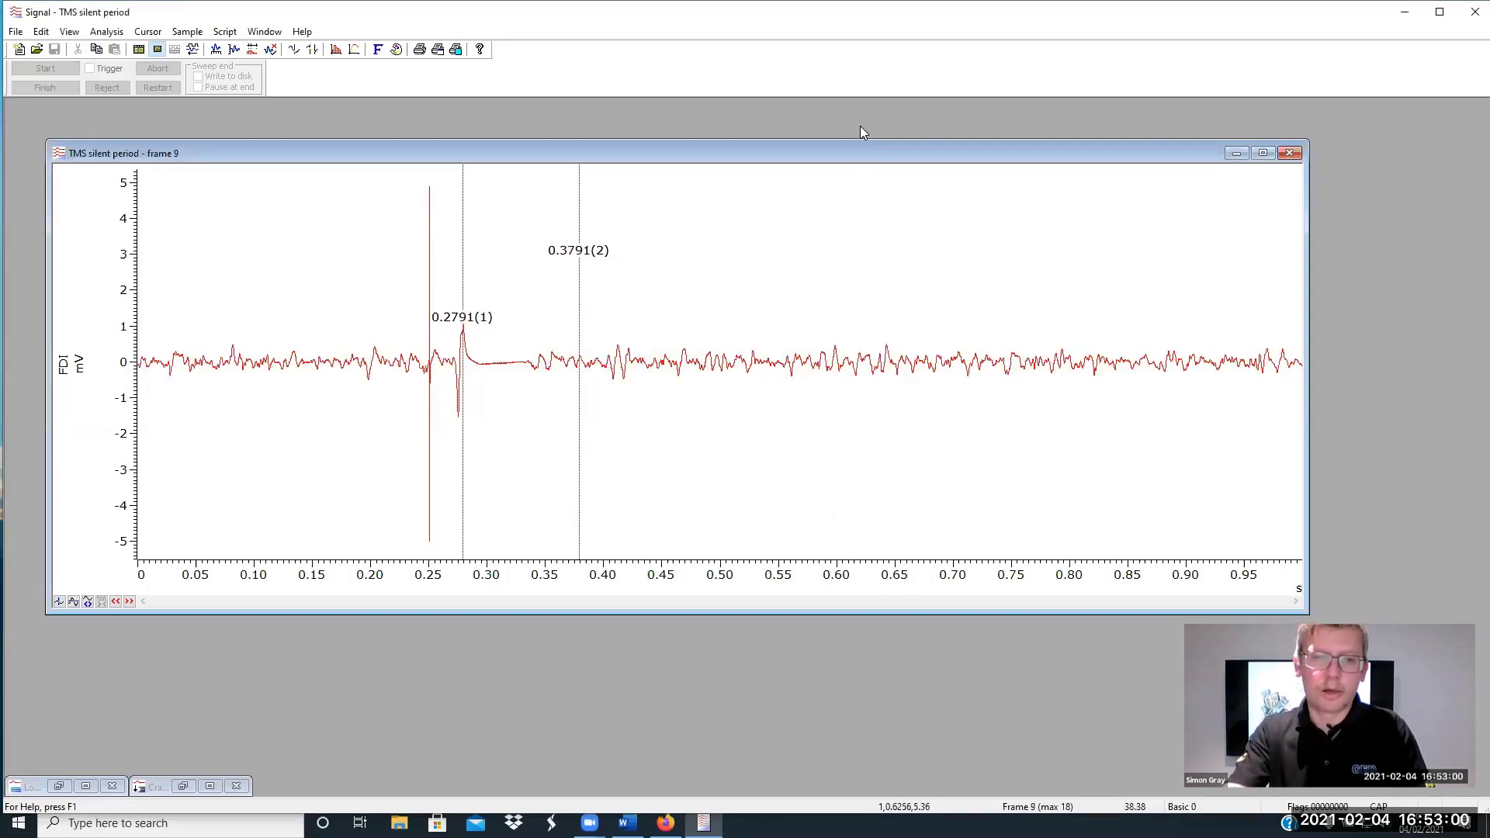
{"action": "key", "text": "Page_Up"}
{"action": "key", "text": "Page_Down"}
{"action": "key", "text": "Page_Up"}
{"action": "key", "text": "Page_Down"}
{"action": "key", "text": "Page_Up"}
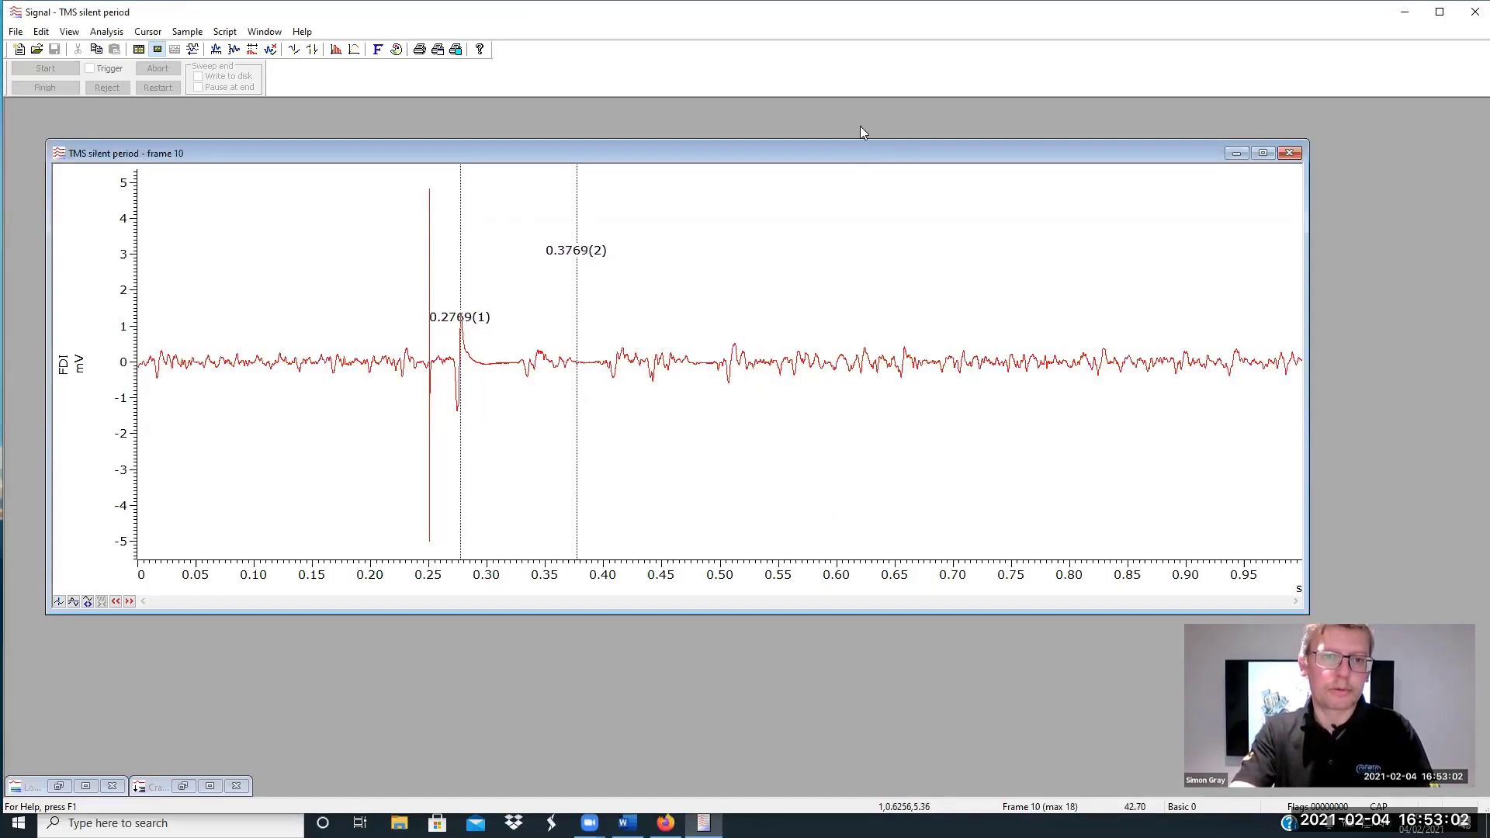
{"action": "key", "text": "Page_Down"}
{"action": "key", "text": "Page_Down"}
{"action": "key", "text": "Page_Down"}
{"action": "key", "text": "Page_Up"}
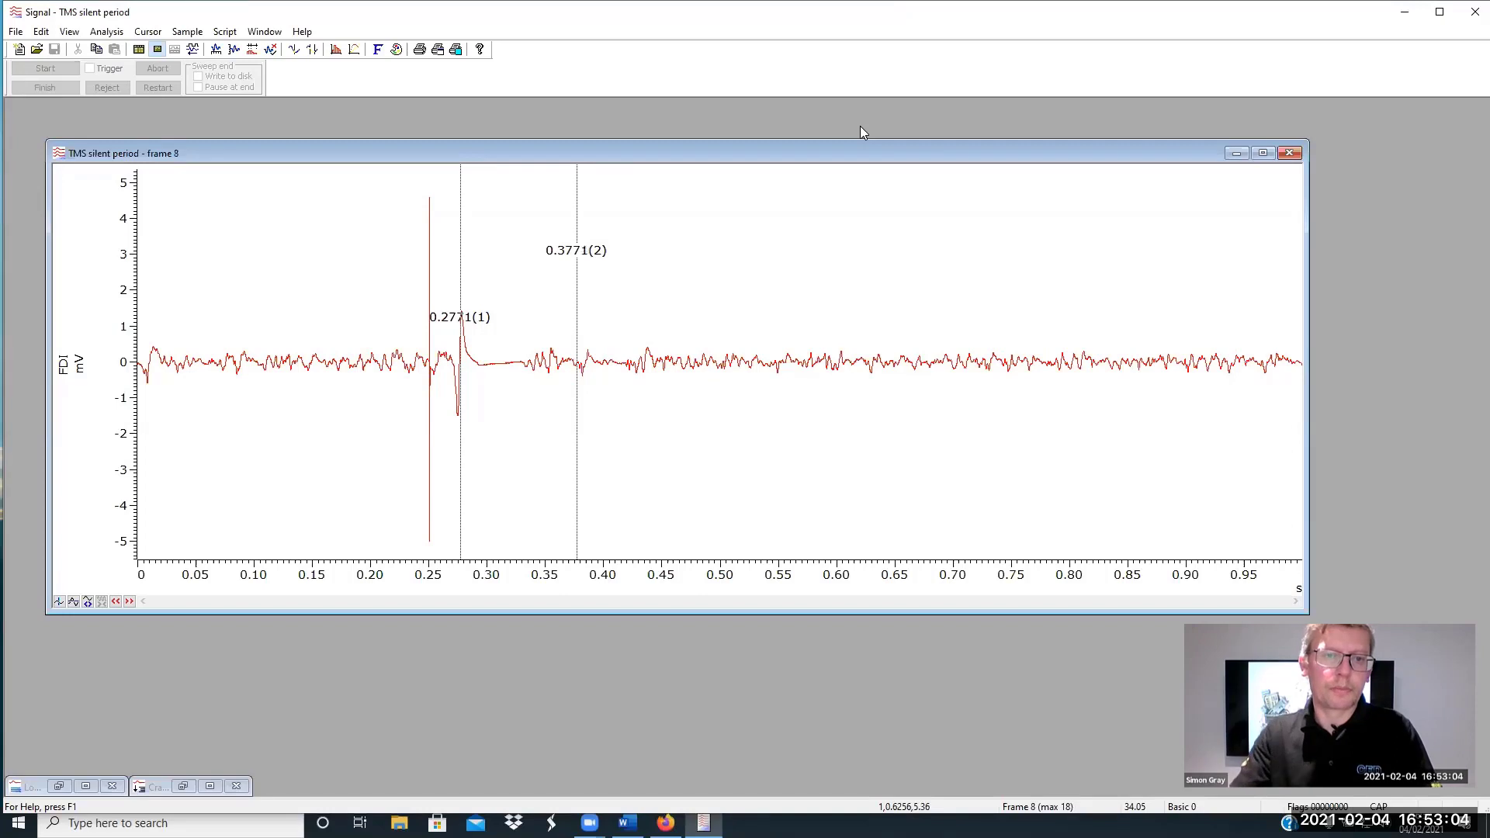
Add a horizontal cursor to the FDI channel and position it above the background activity at about 0.66 mV
{"action": "left_click_drag", "start_coordinate": [523, 300], "coordinate": [522, 424]}
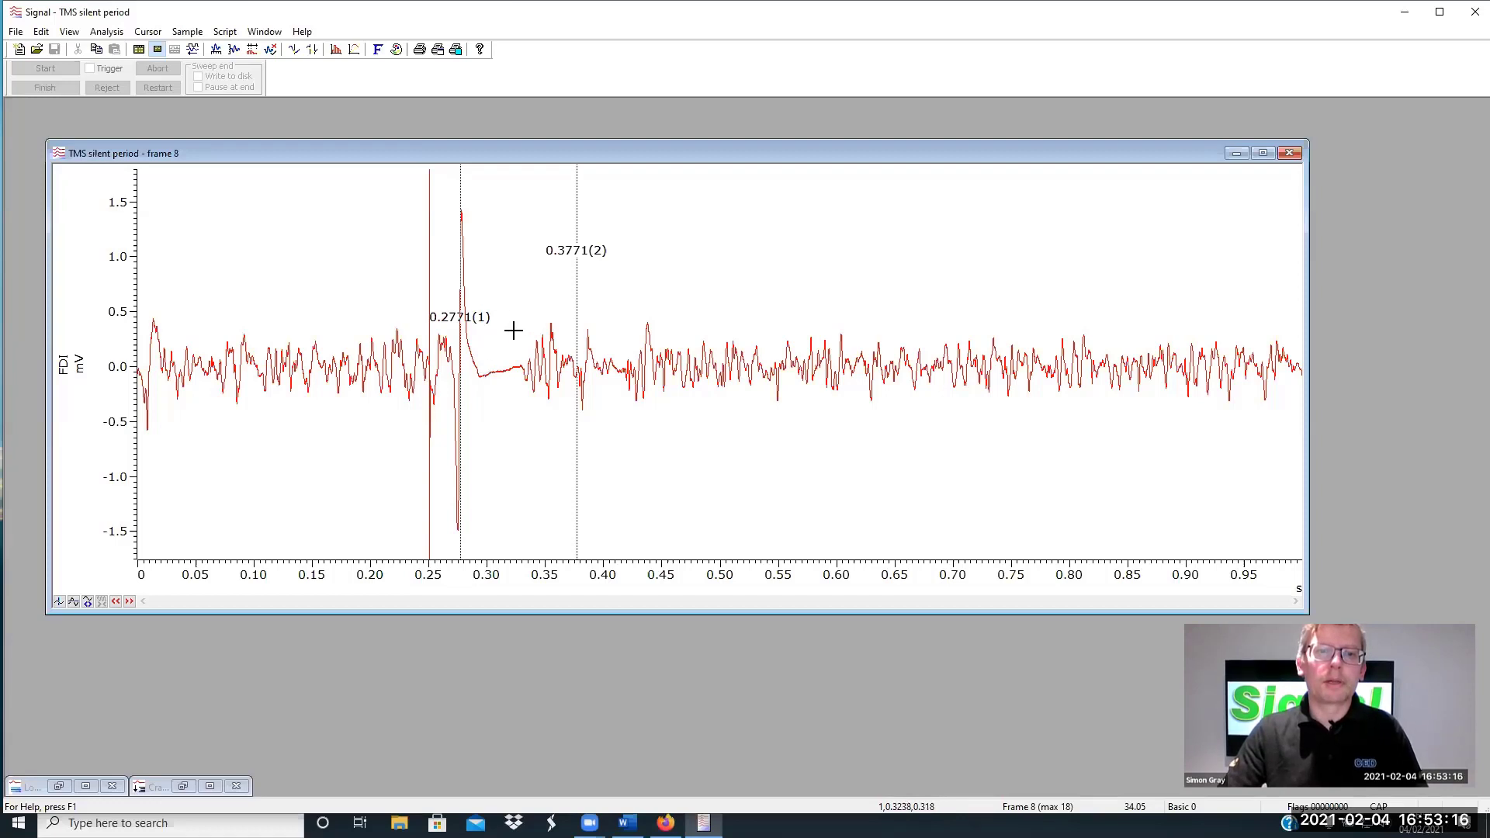
{"action": "left_click", "coordinate": [354, 318]}
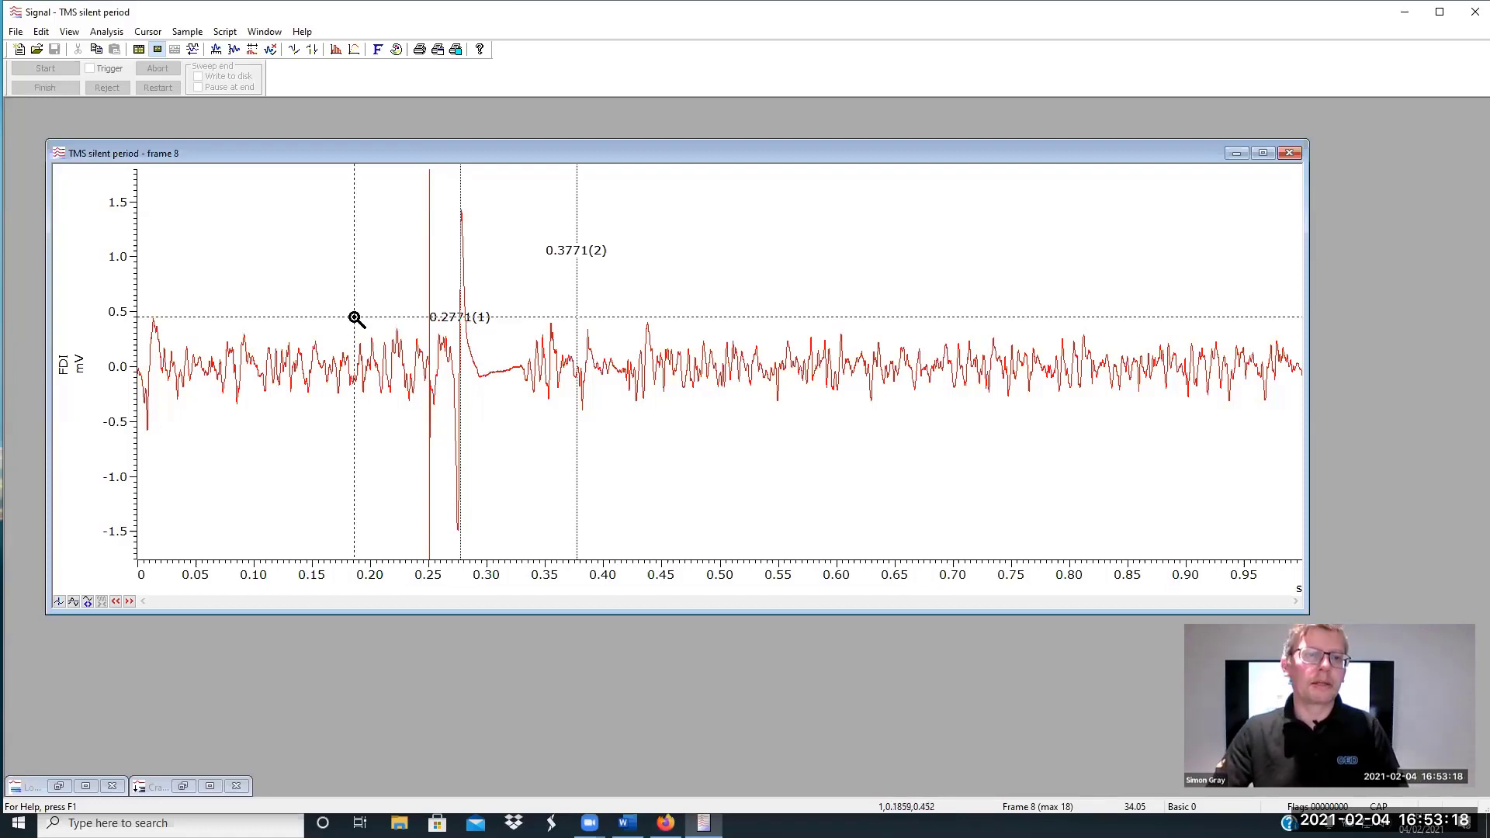
{"action": "left_click", "coordinate": [74, 602]}
{"action": "left_click_drag", "start_coordinate": [293, 523], "coordinate": [277, 294]}
Set horizontal cursor 1's active mode to Mean + (SD * factor)
{"action": "right_click", "coordinate": [279, 295]}
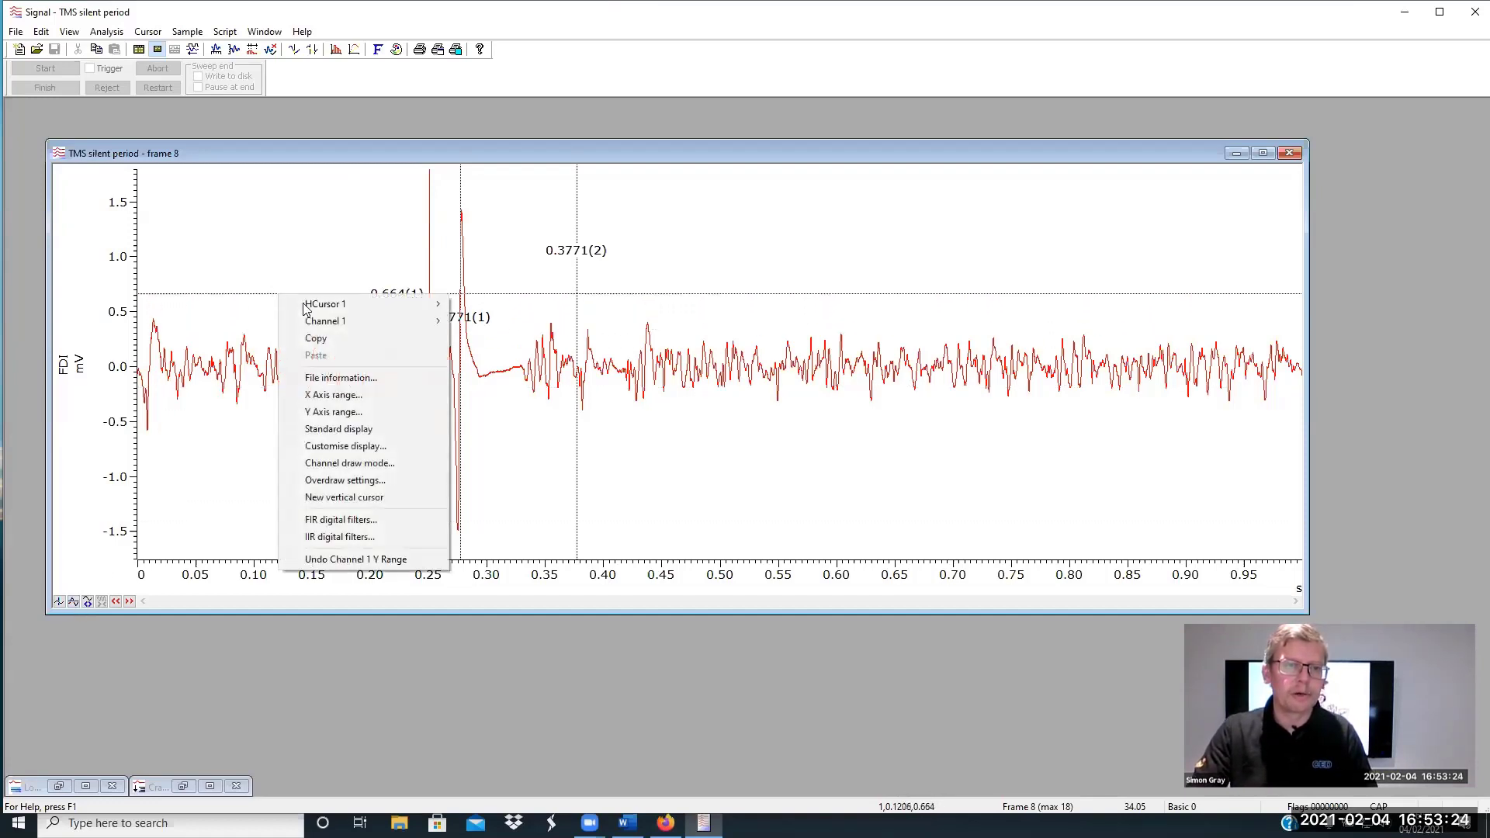
{"action": "mouse_move", "coordinate": [328, 307]}
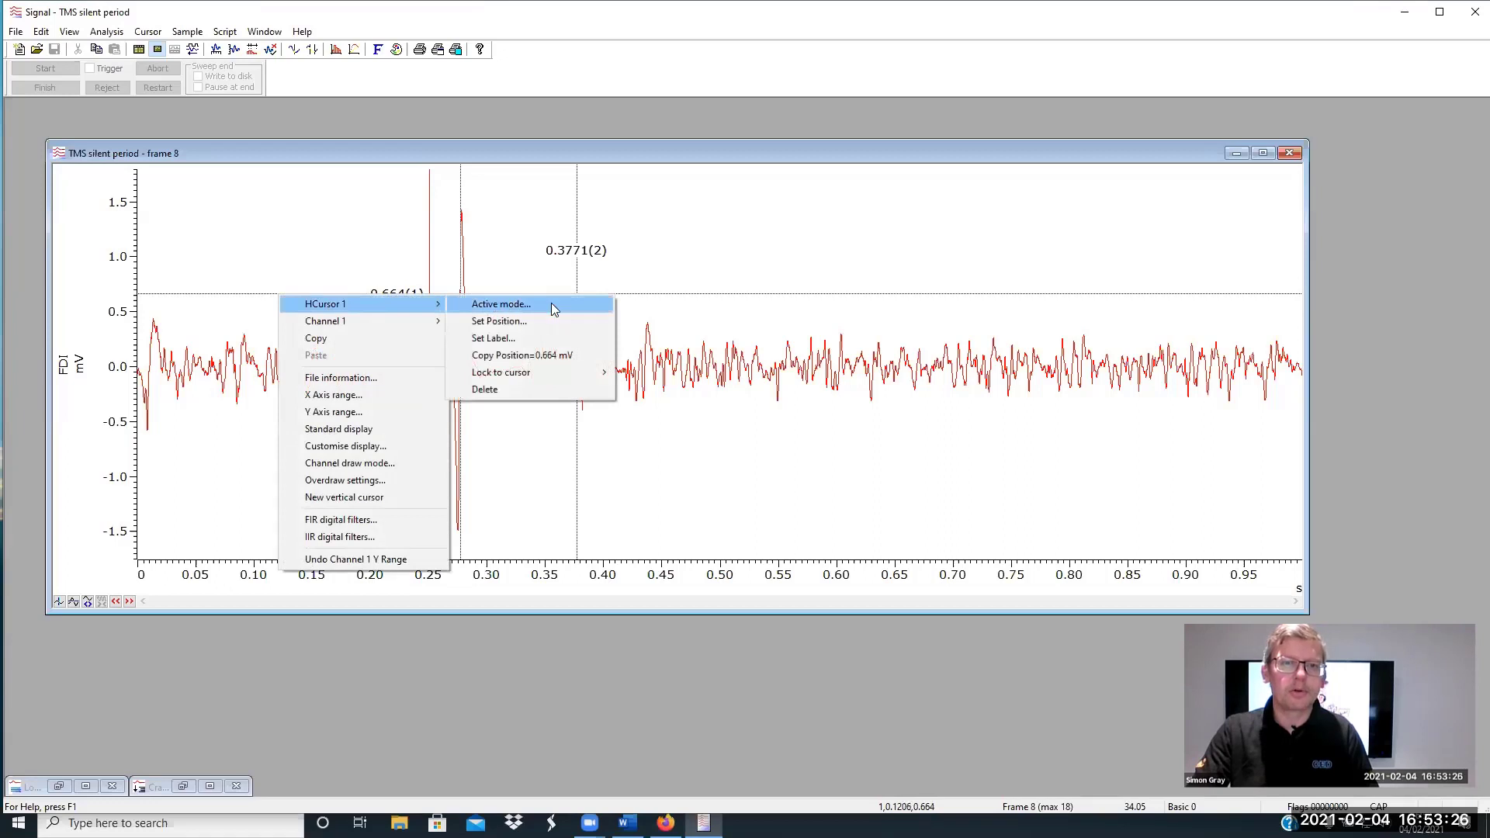
{"action": "left_click", "coordinate": [553, 309]}
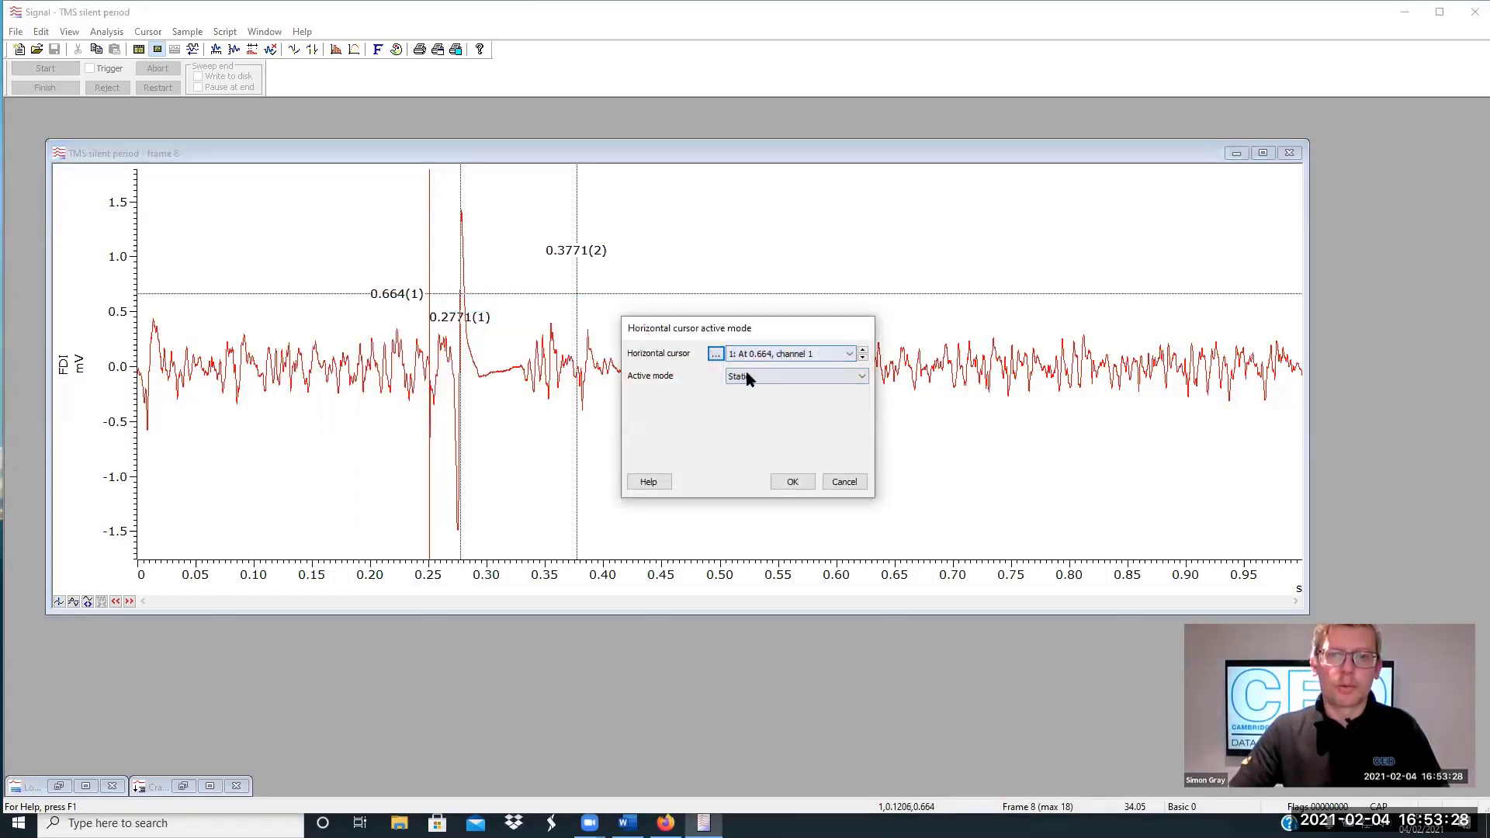
{"action": "left_click", "coordinate": [748, 377]}
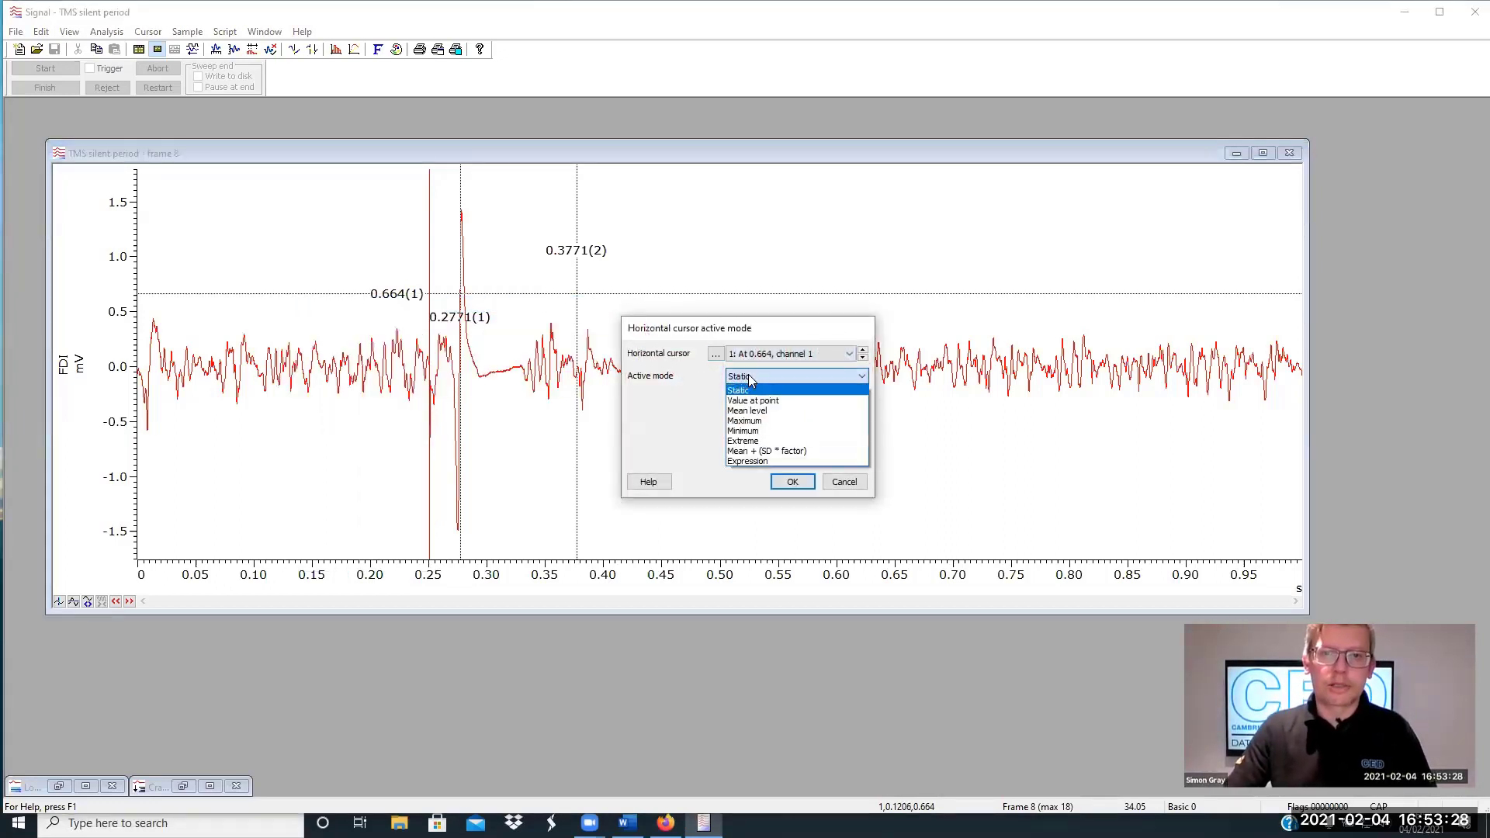
{"action": "left_click", "coordinate": [777, 452]}
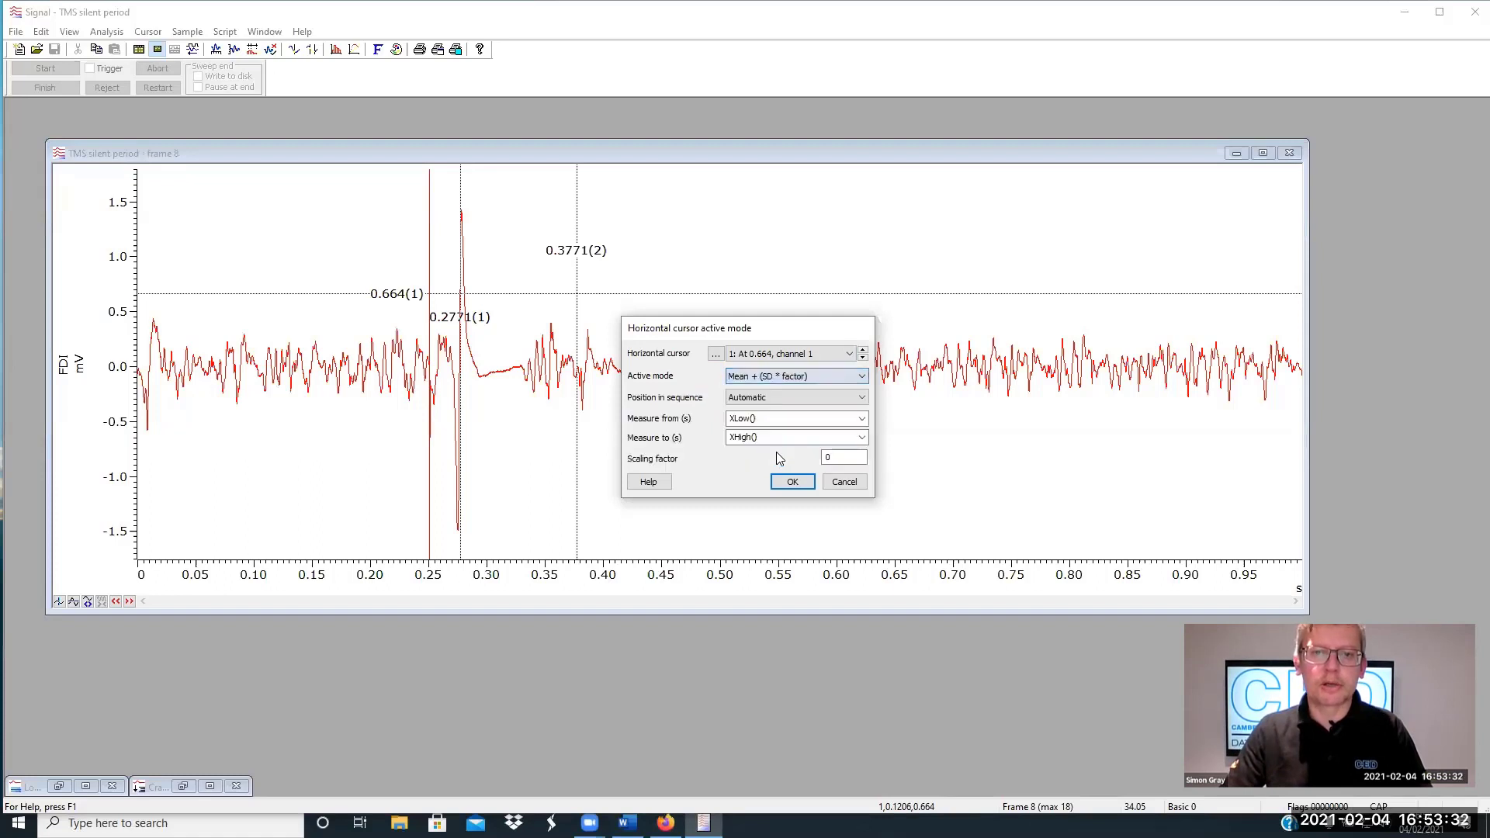
Have horizontal cursor 1 measure from 0.05 to 0.1 s with a scaling factor of 2, and apply the settings
{"action": "left_click", "coordinate": [765, 397]}
{"action": "left_click", "coordinate": [766, 401]}
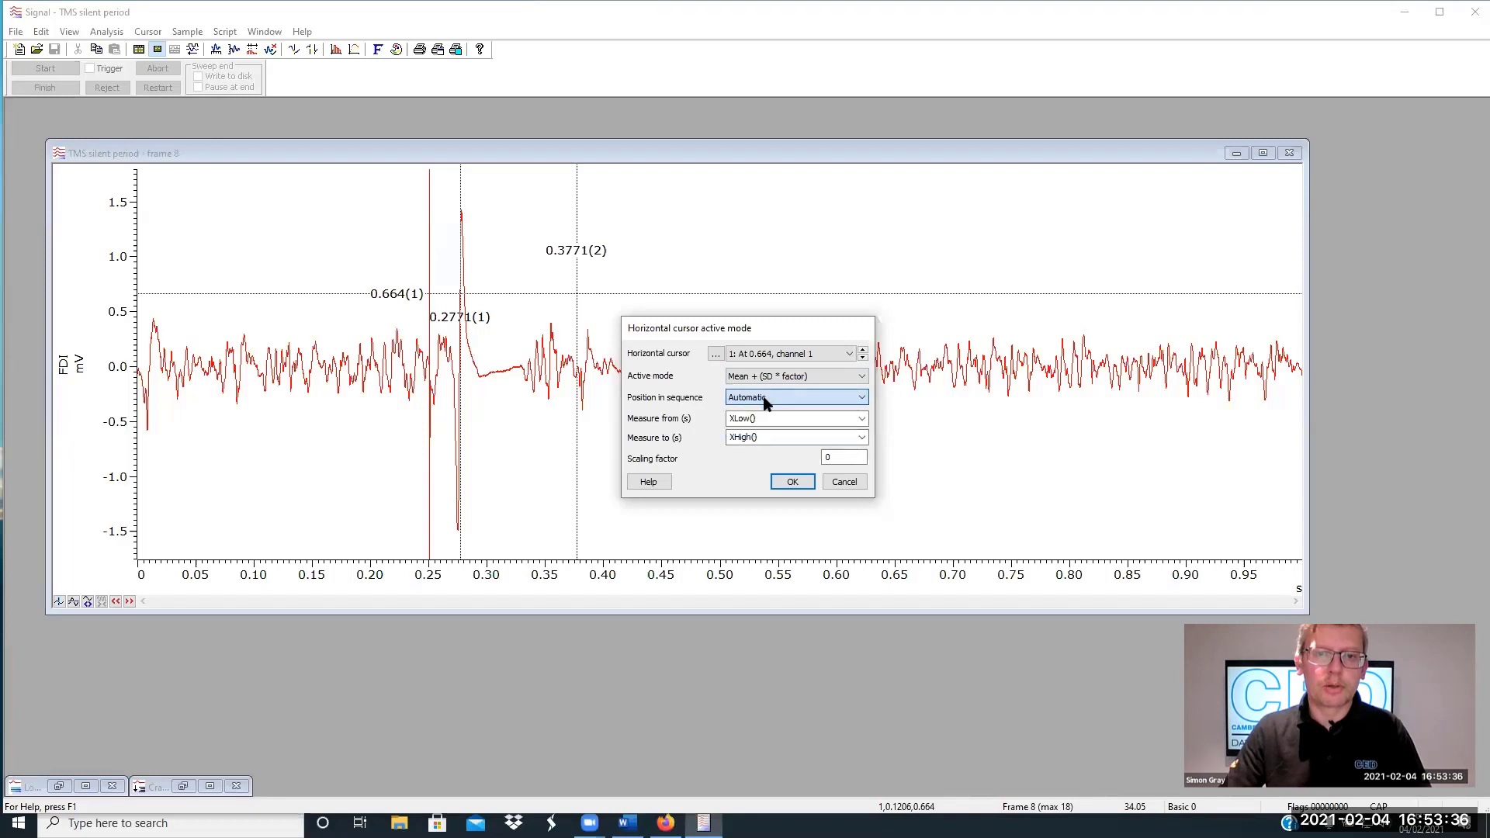
{"action": "key", "text": "Tab"}
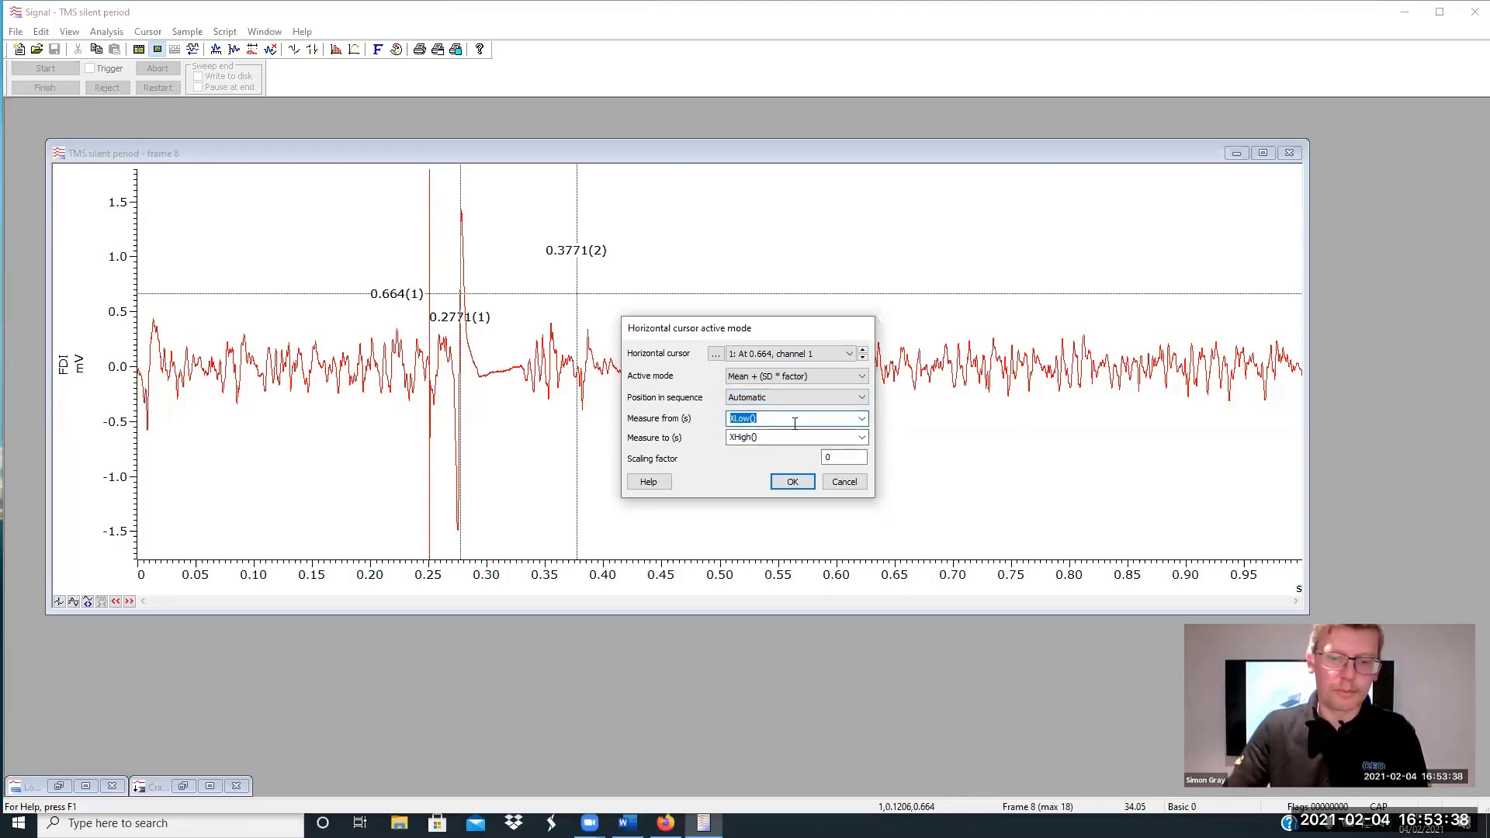
{"action": "type", "text": "0.05"}
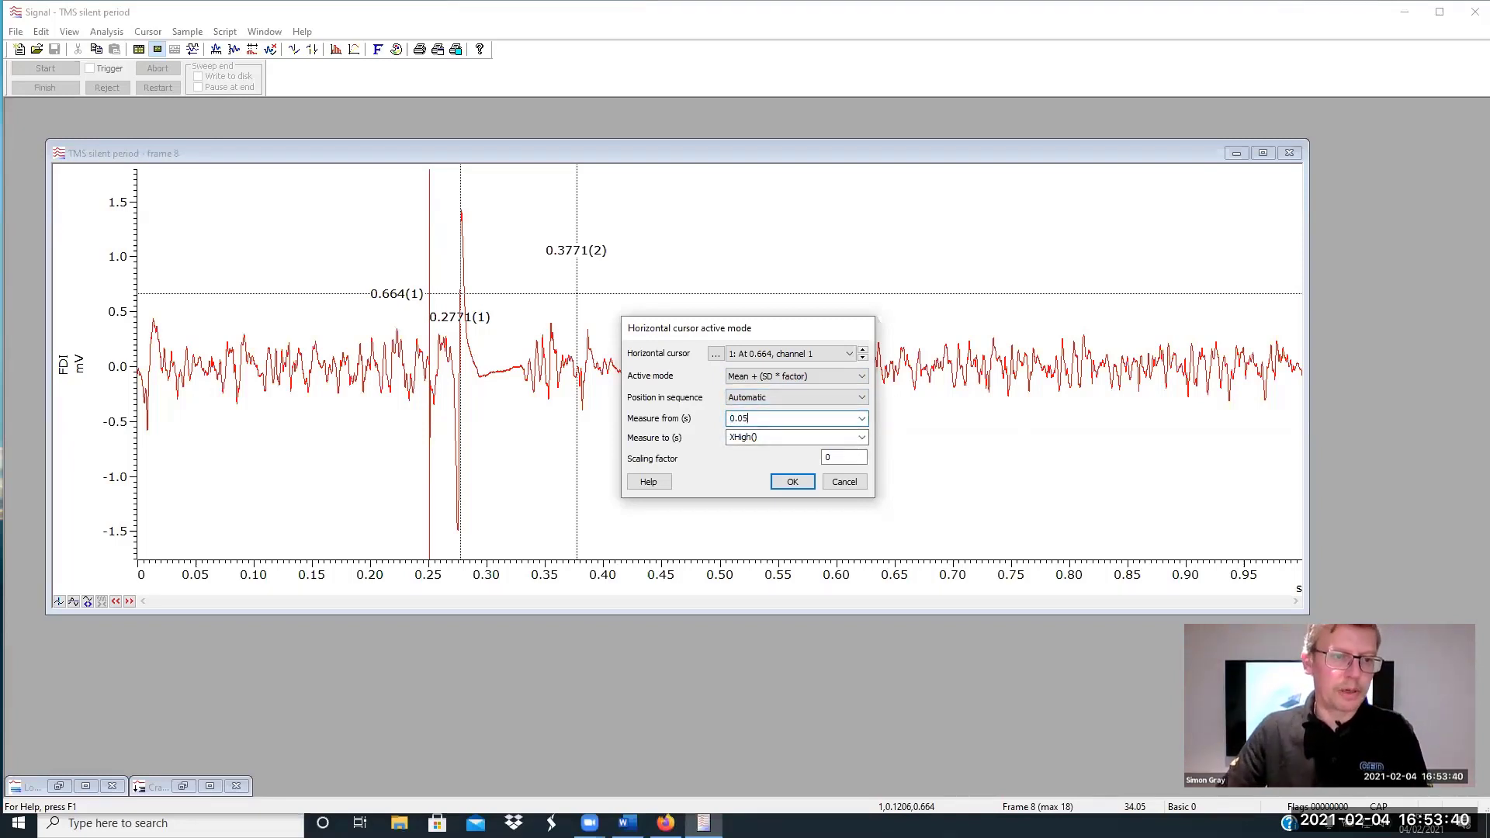
{"action": "key", "text": "Tab"}
{"action": "type", "text": "0"}
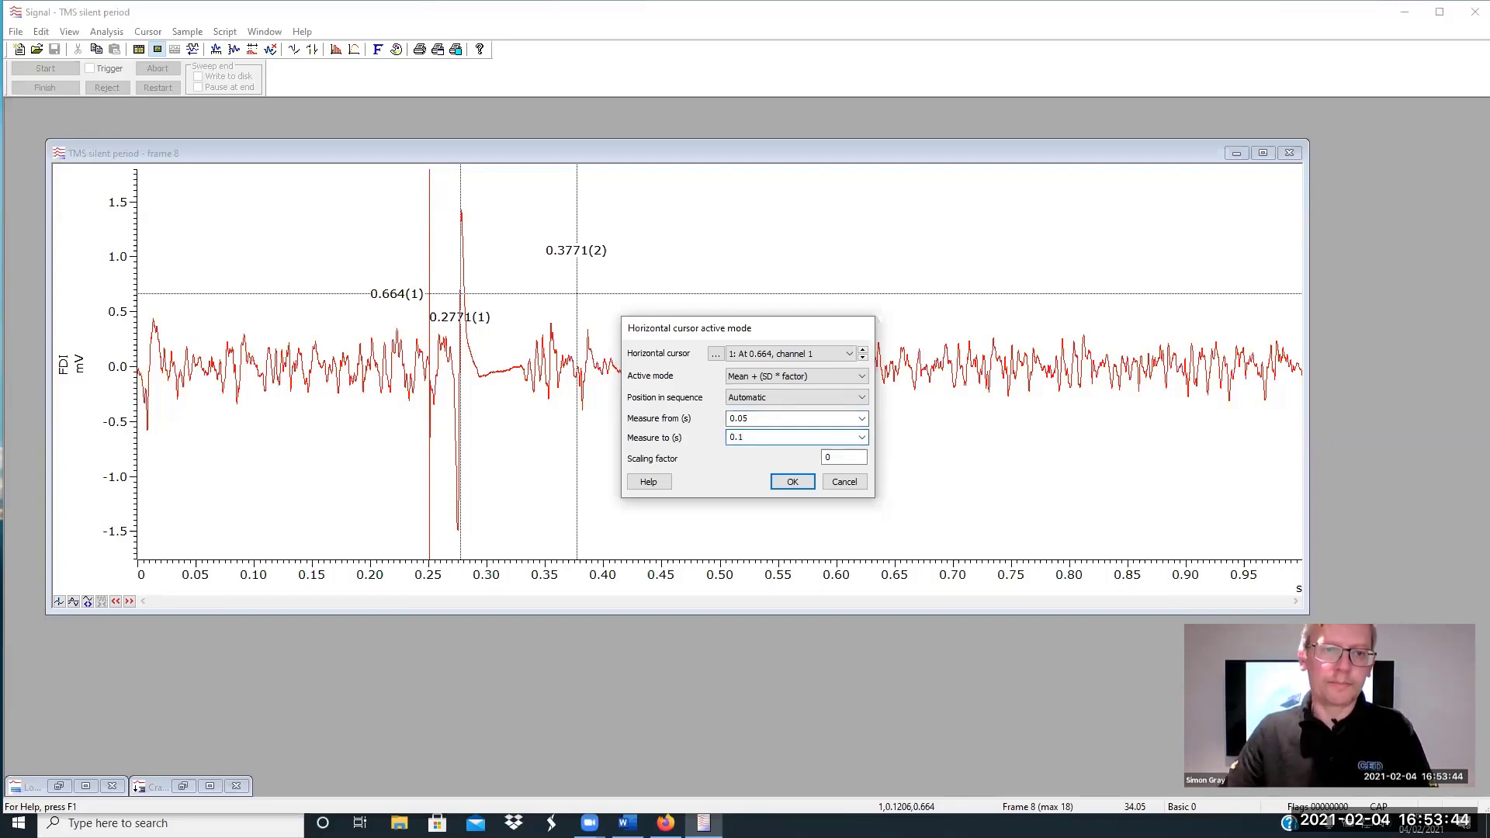
{"action": "left_click", "coordinate": [830, 457]}
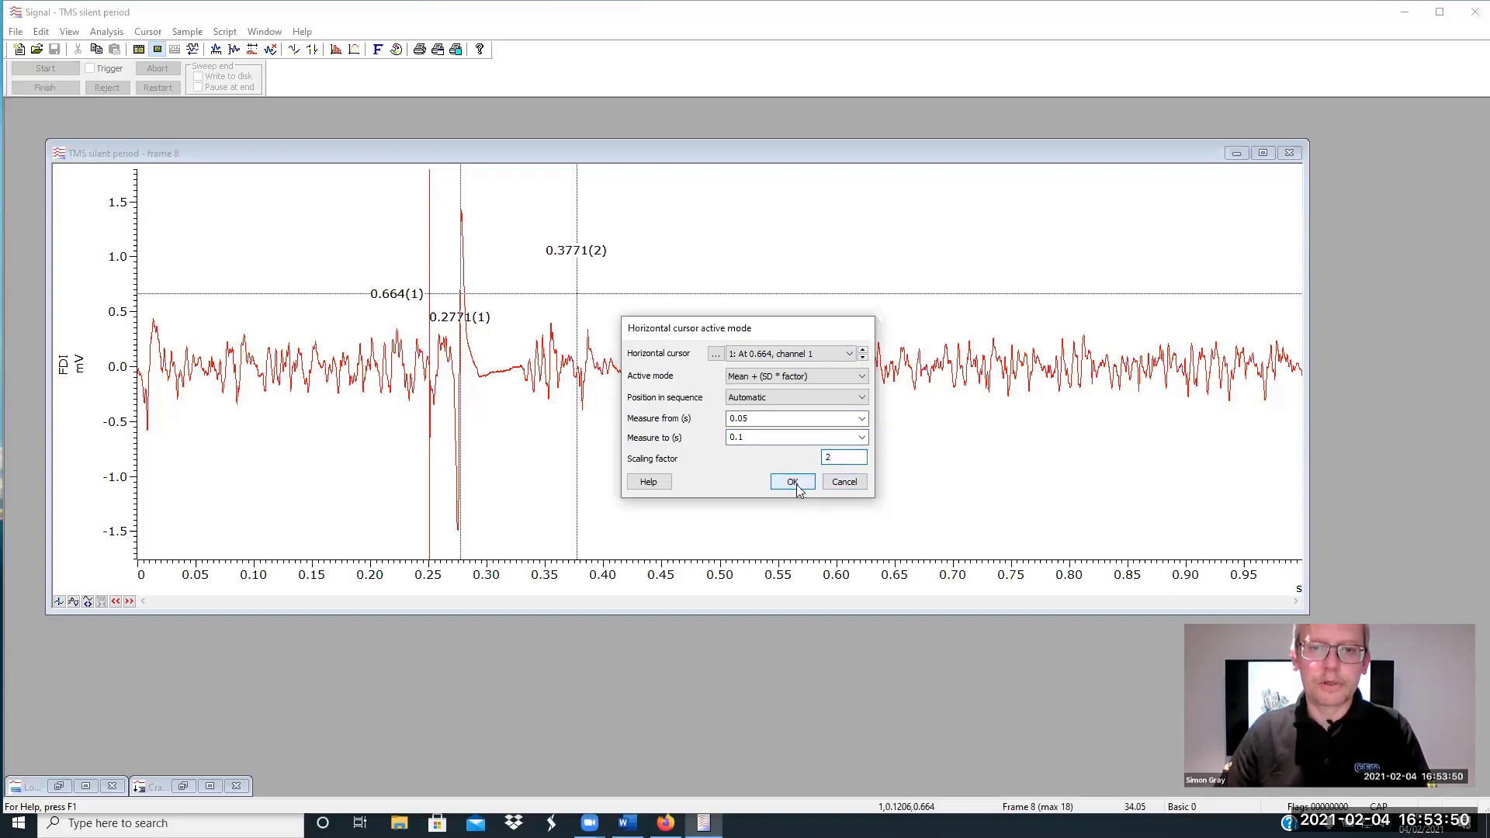
{"action": "left_click", "coordinate": [792, 482]}
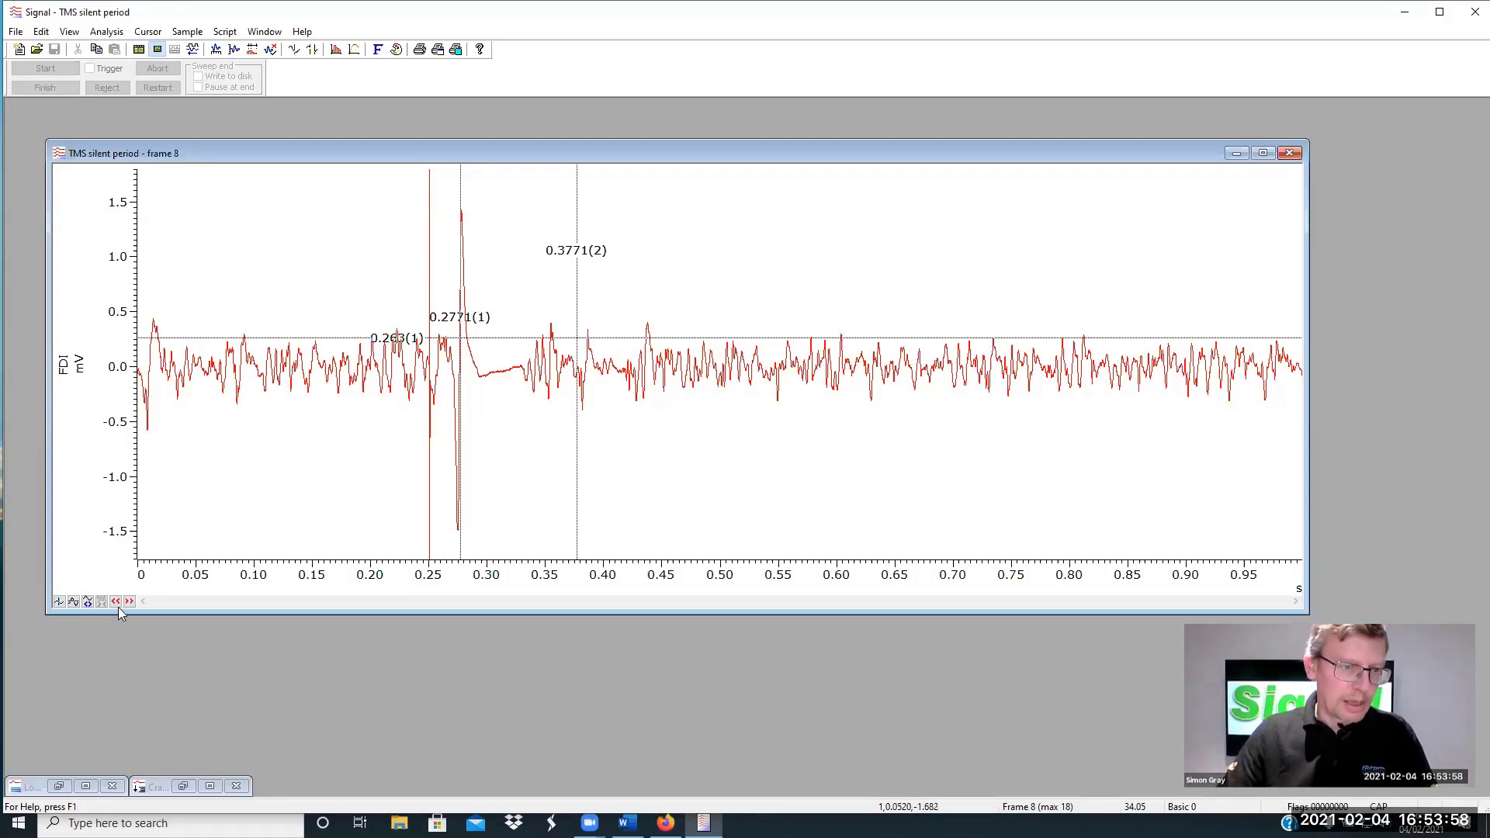
Add a second horizontal cursor to the FDI channel and set its active mode to Mean + (SD * factor)
{"action": "left_click", "coordinate": [71, 604]}
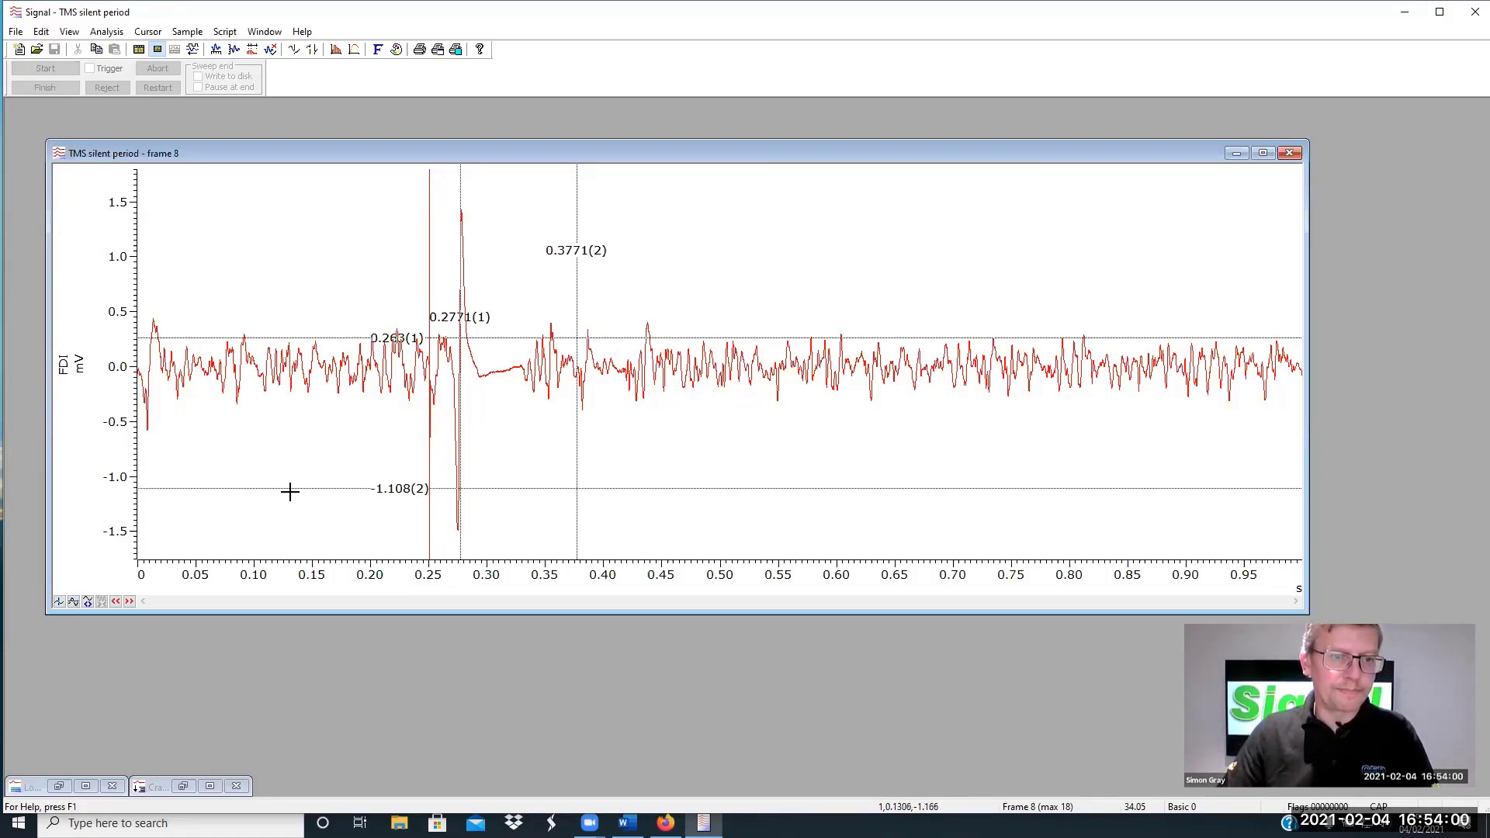
{"action": "right_click", "coordinate": [290, 490]}
{"action": "mouse_move", "coordinate": [407, 500]}
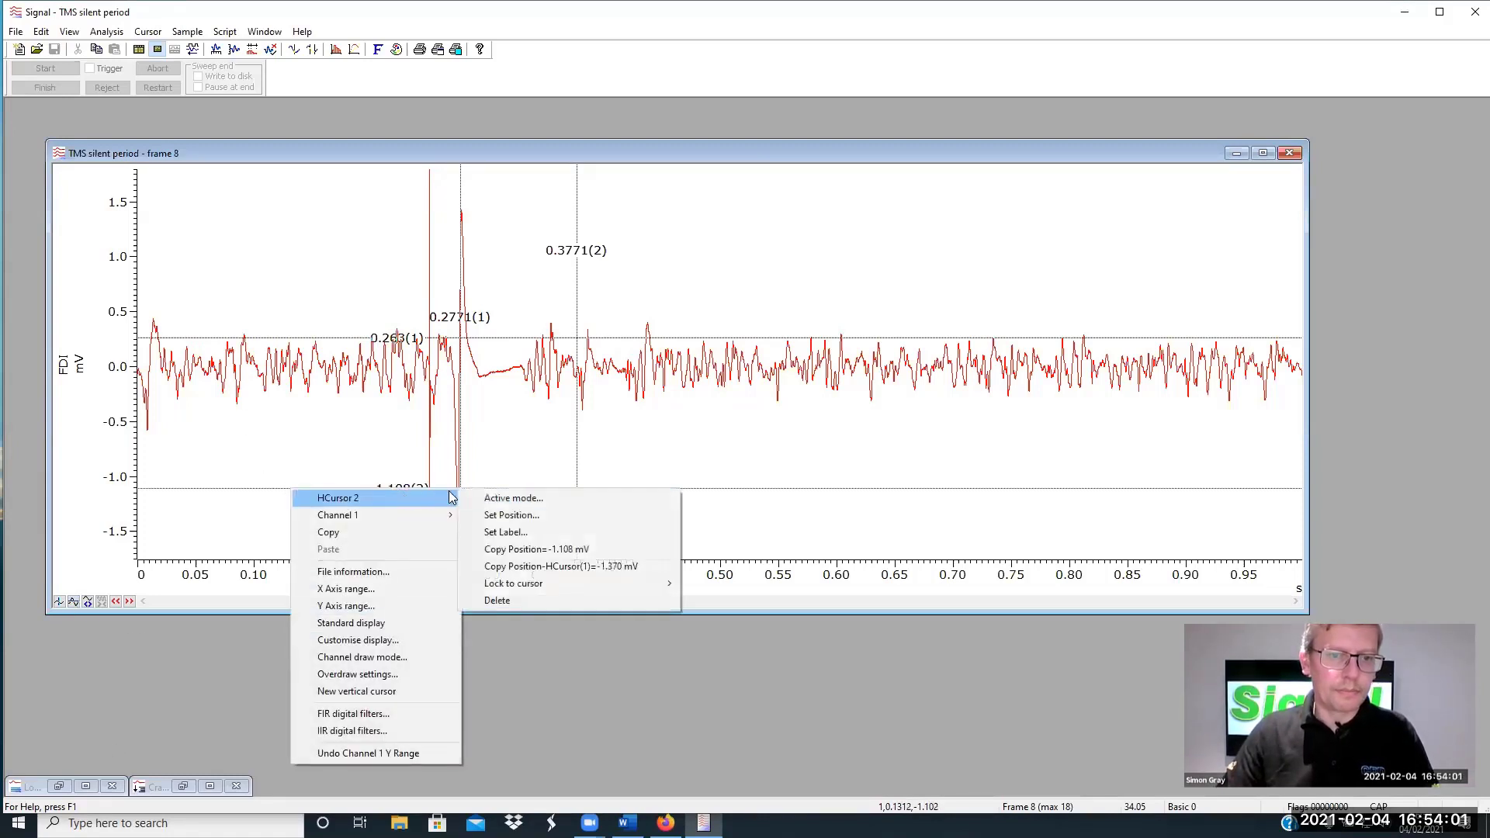
{"action": "left_click", "coordinate": [544, 499]}
{"action": "left_click", "coordinate": [800, 375]}
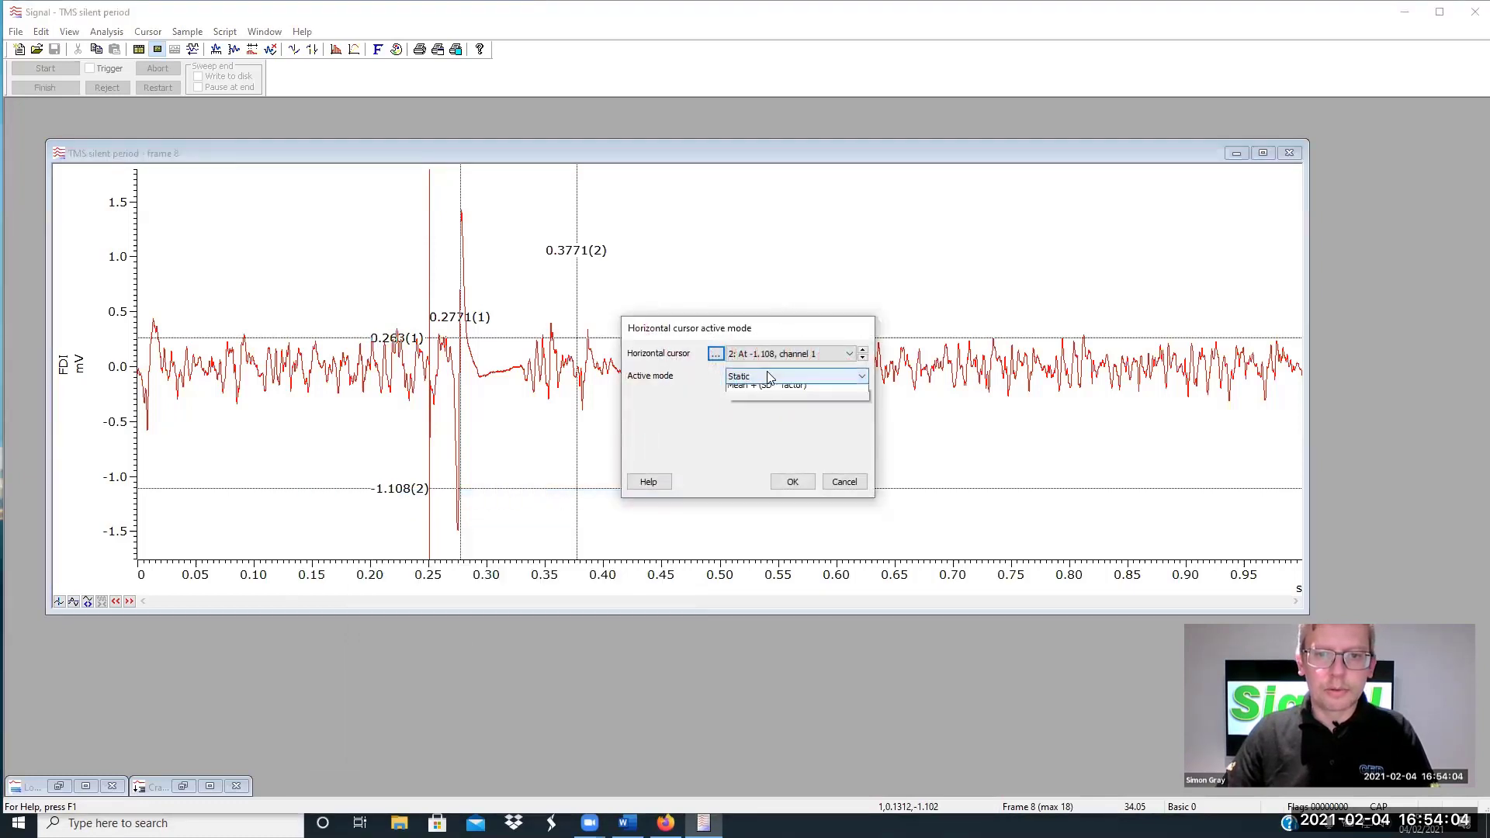
{"action": "left_click", "coordinate": [776, 456]}
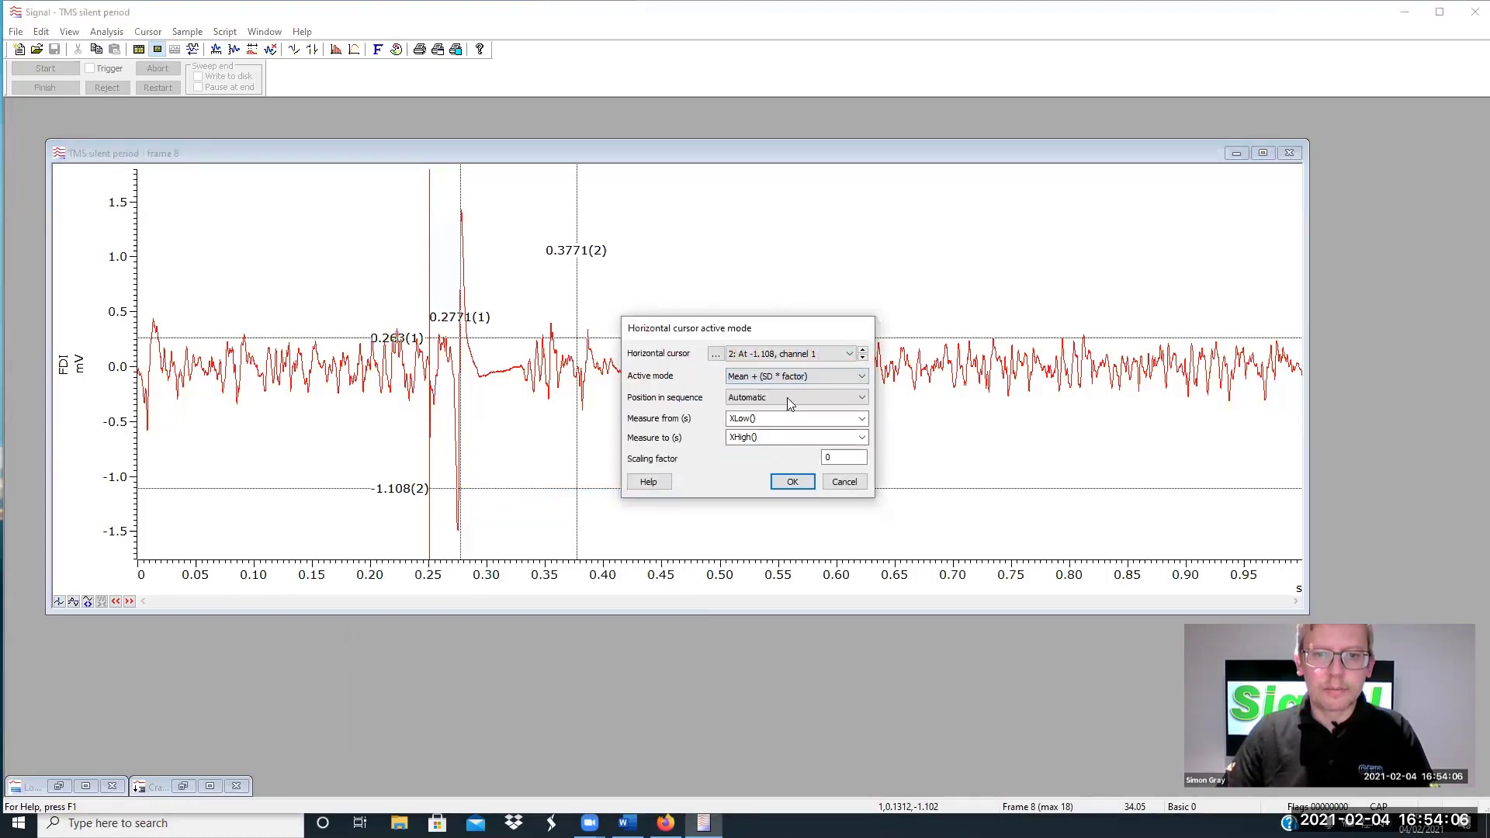
Have horizontal cursor 2 measure from 0.05 to 0.1 s with a scaling factor of -2, and apply the settings
{"action": "left_click", "coordinate": [851, 417]}
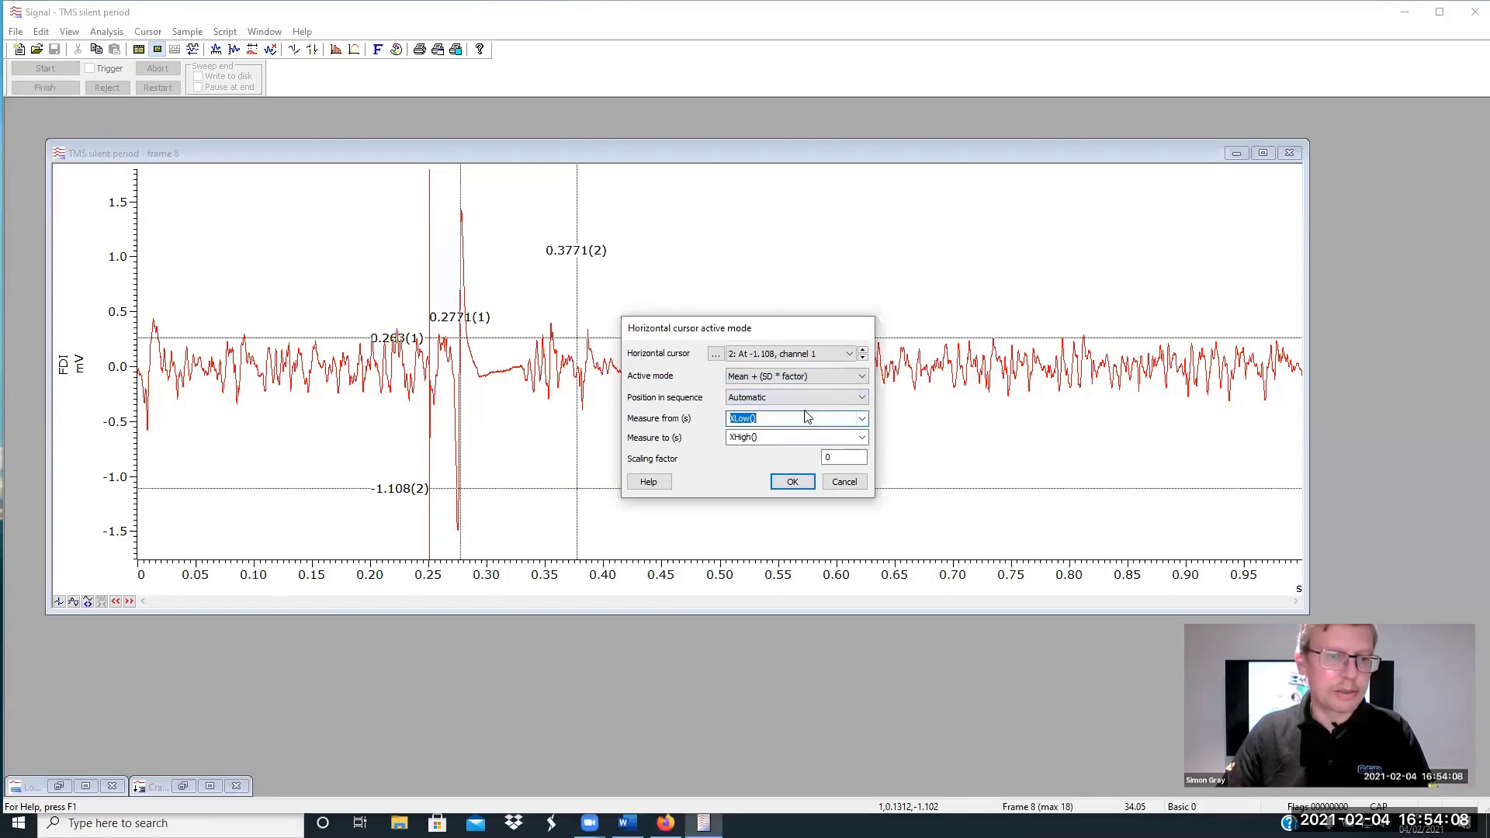
{"action": "type", "text": "0.0"}
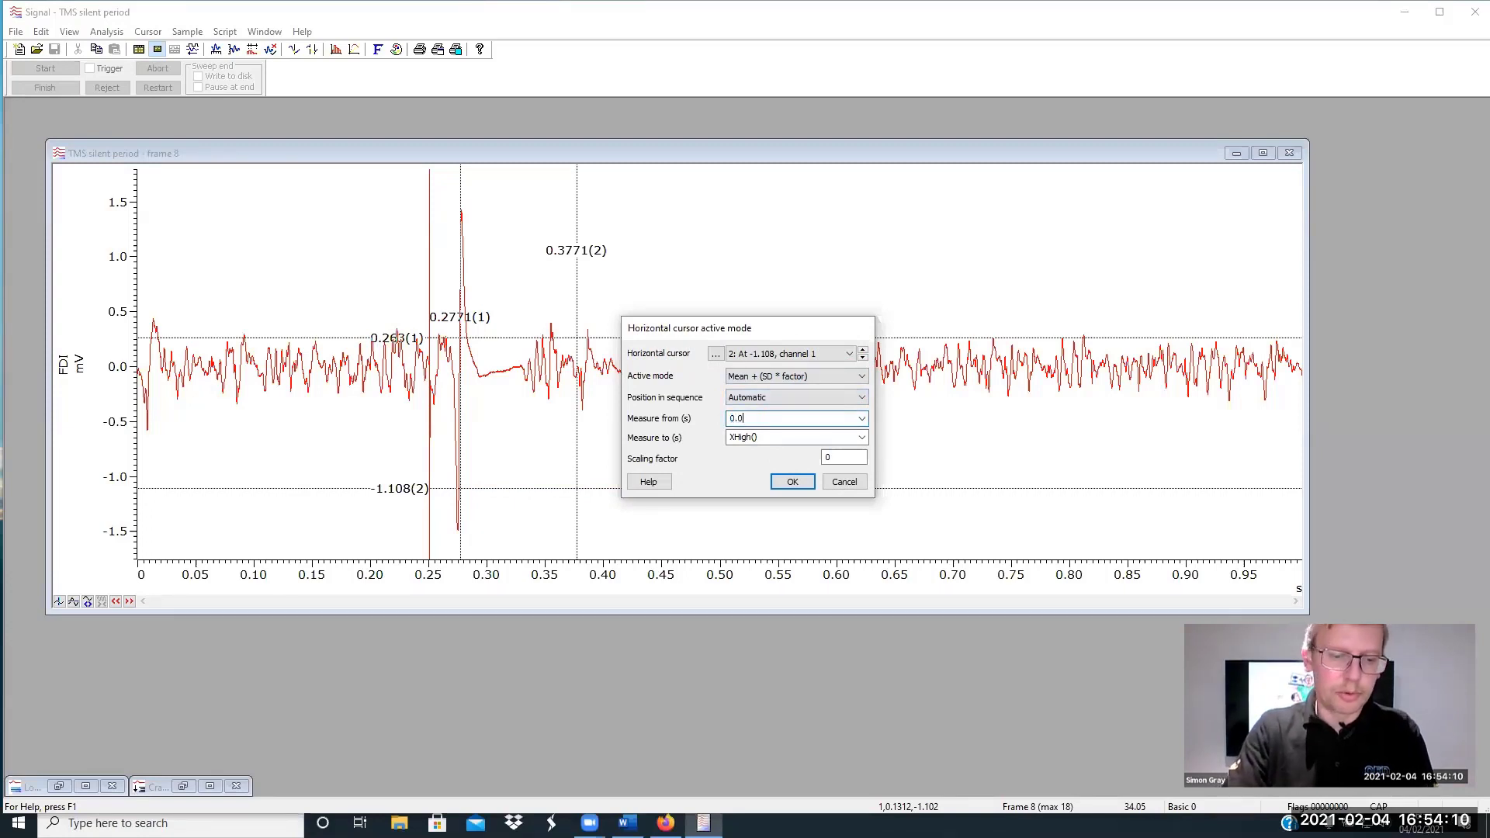
{"action": "type", "text": "5"}
{"action": "left_click", "coordinate": [826, 438]}
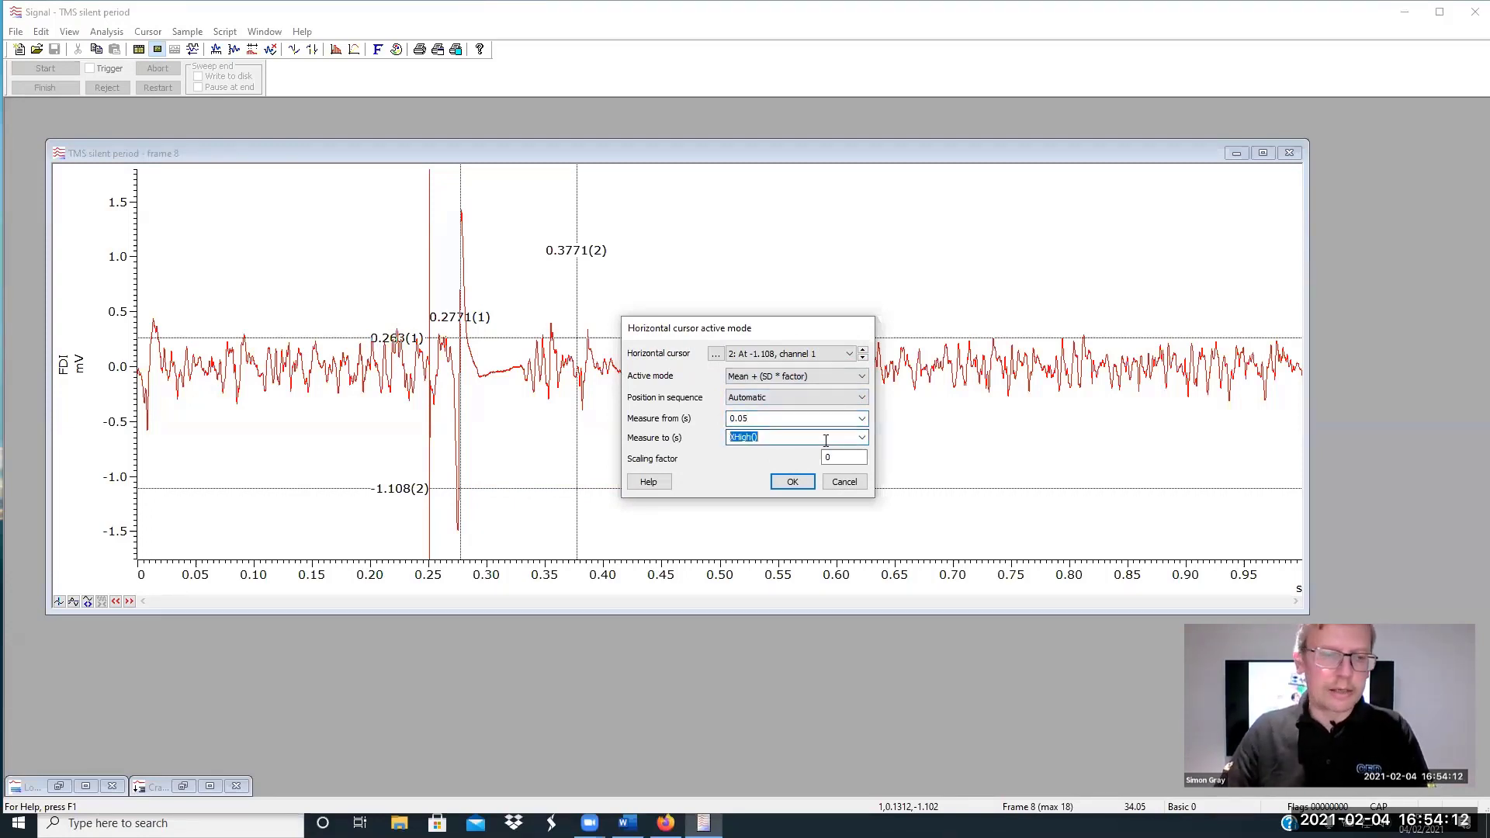
{"action": "type", "text": "0"}
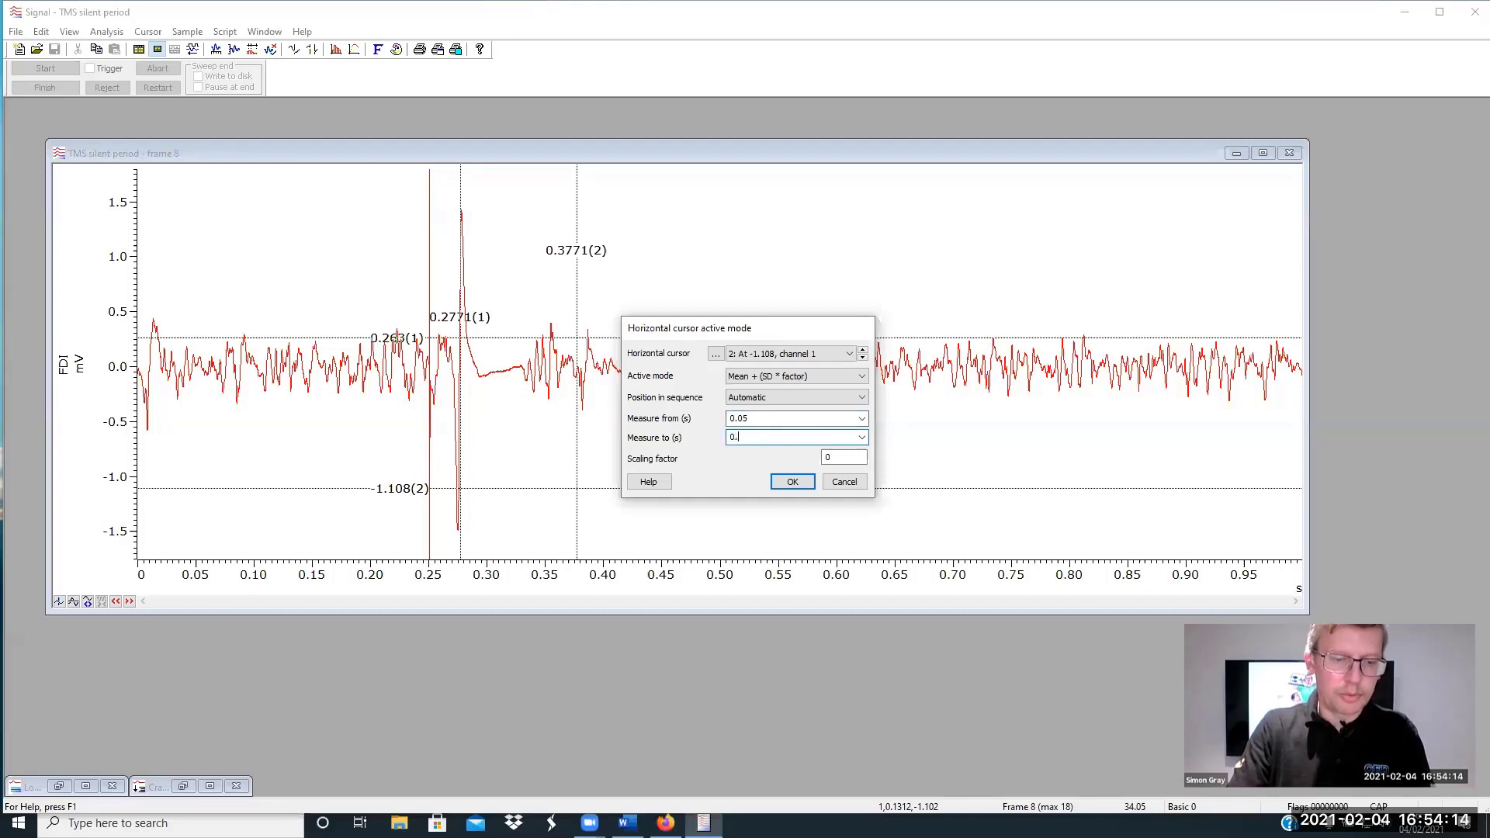
{"action": "type", "text": ".1"}
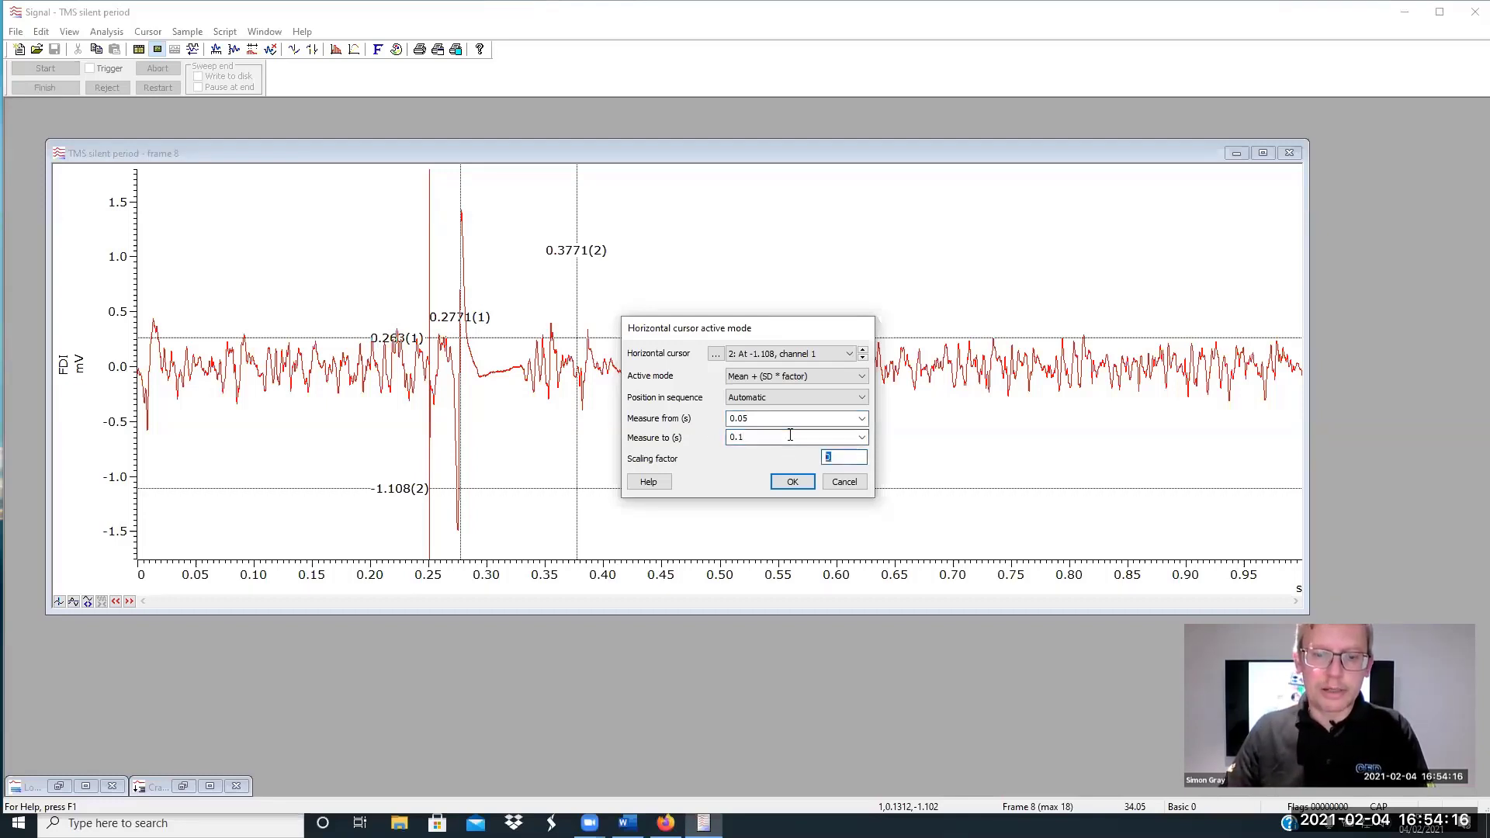
{"action": "type", "text": "-2"}
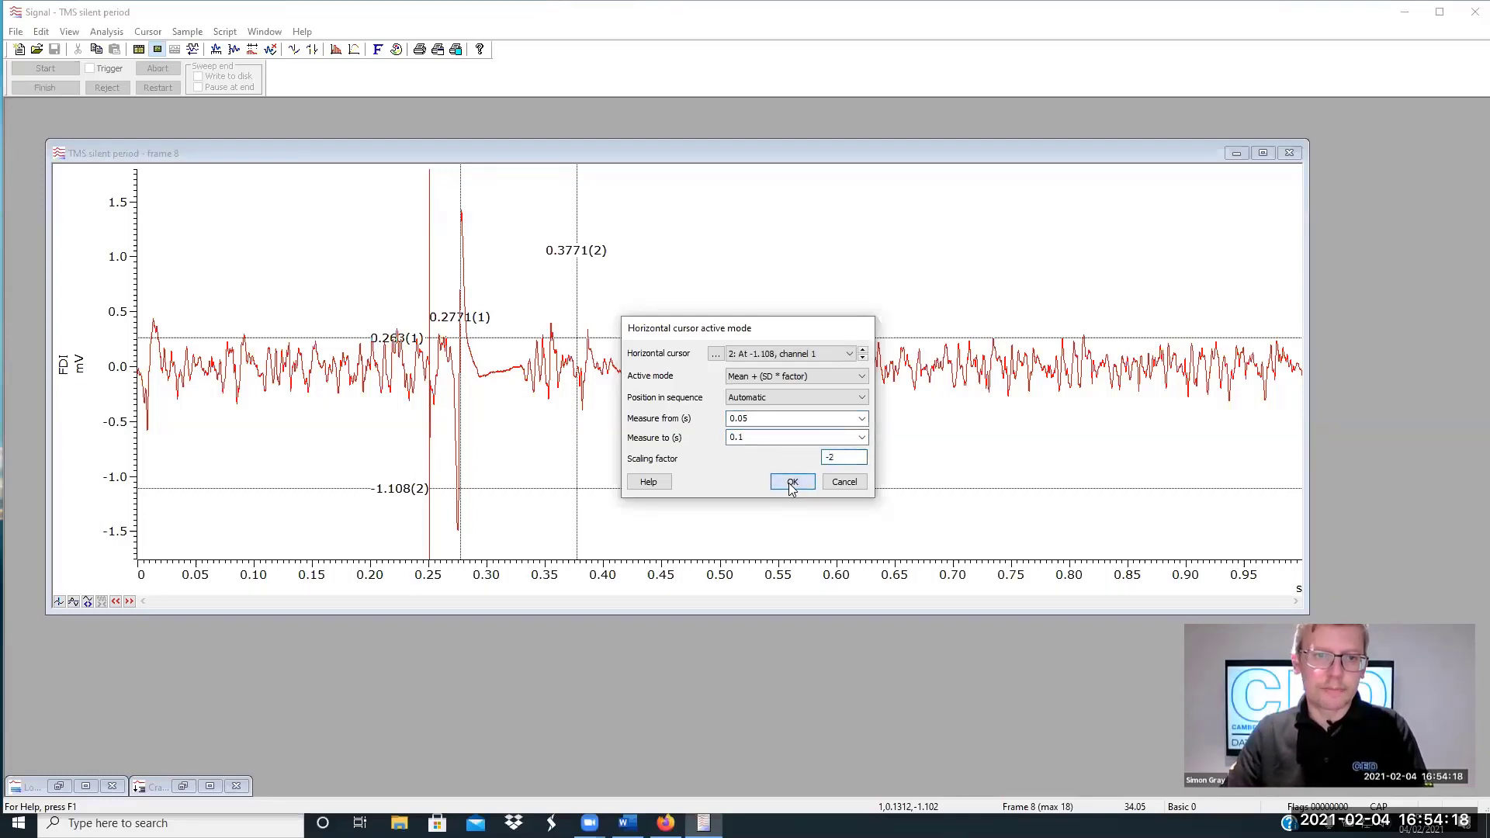
{"action": "left_click", "coordinate": [792, 483]}
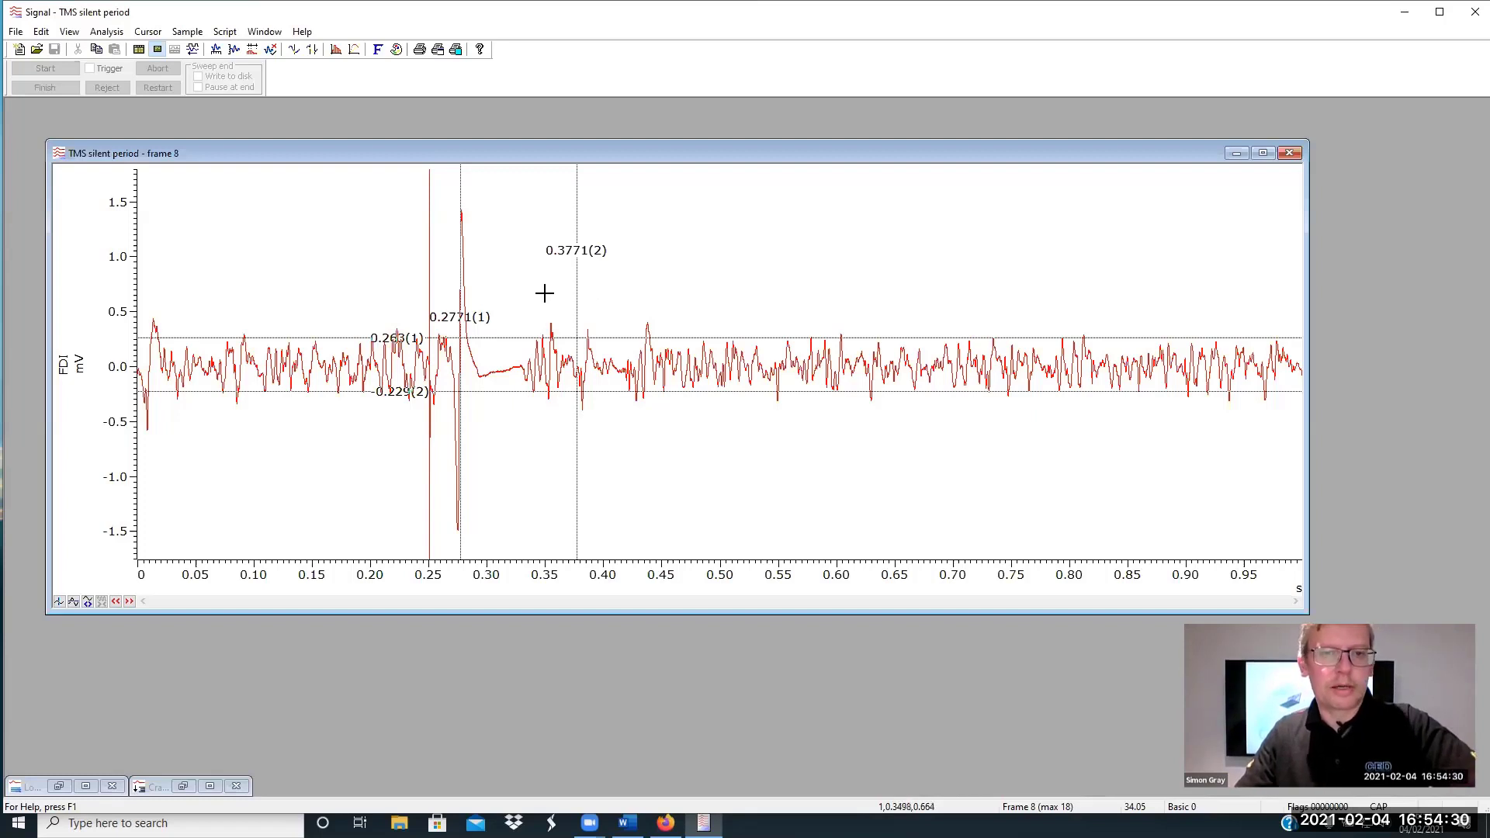
Add vertical cursors 3 and 4, and move cursor 3 into the silent period at about 0.32 s
{"action": "key", "text": "ctrl+3"}
{"action": "key", "text": "ctrl+4"}
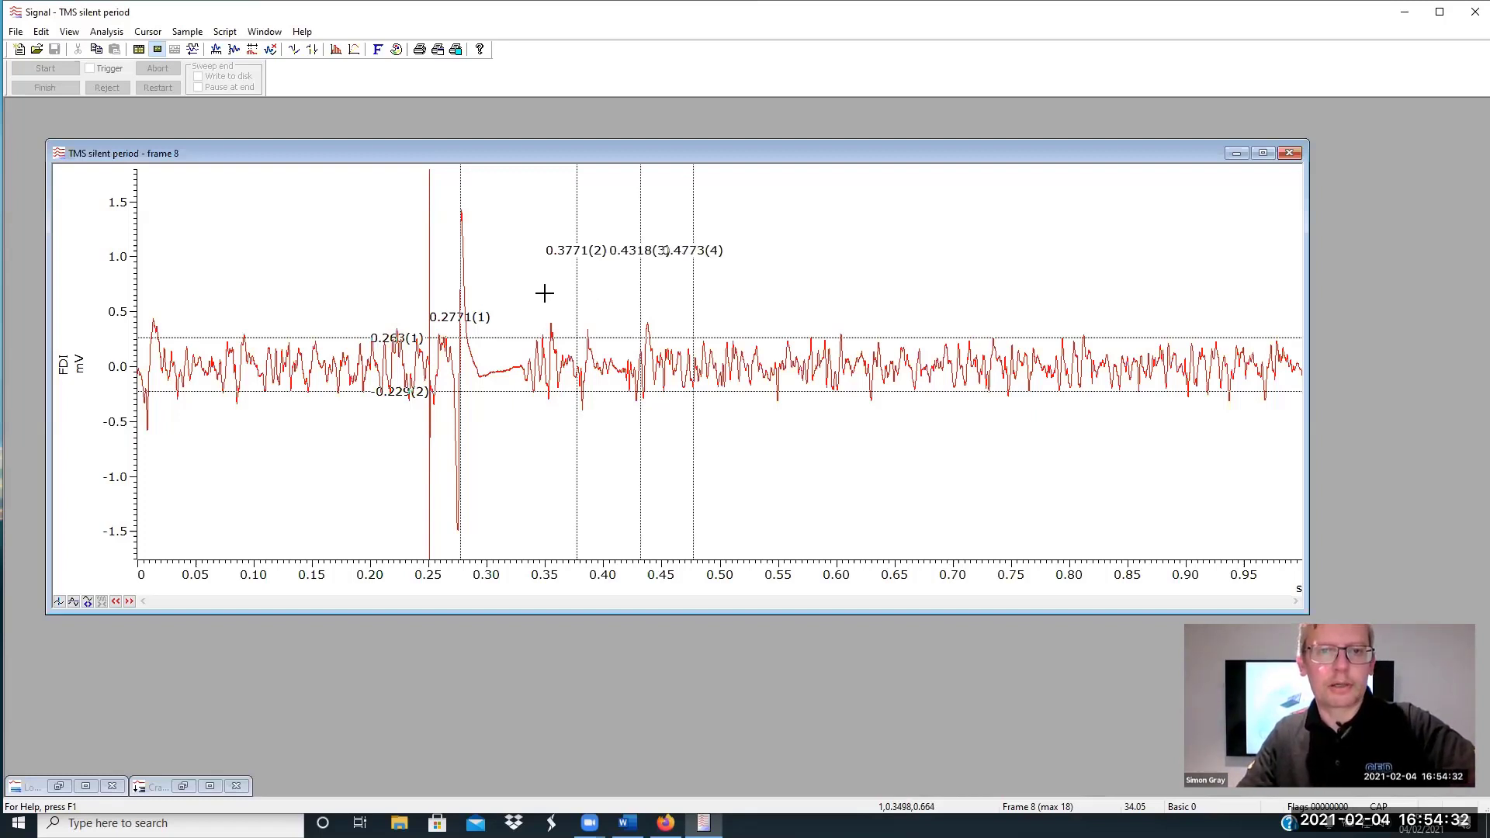
{"action": "left_click_drag", "start_coordinate": [636, 272], "coordinate": [512, 290]}
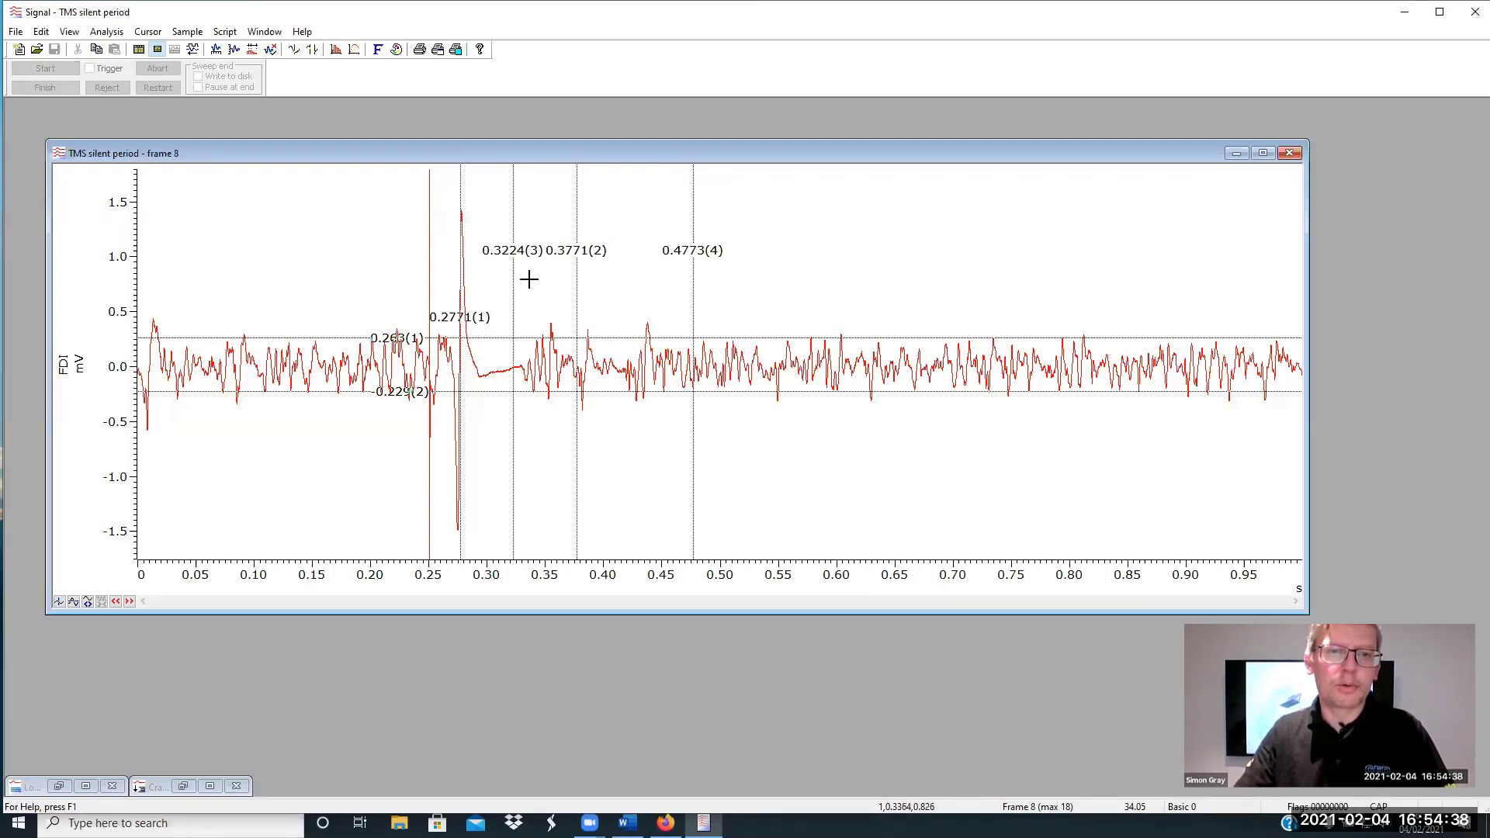
Set vertical cursor 3's active mode to Within dual thresholds, keeping its settings dialog clear of the cursors
{"action": "right_click", "coordinate": [512, 295]}
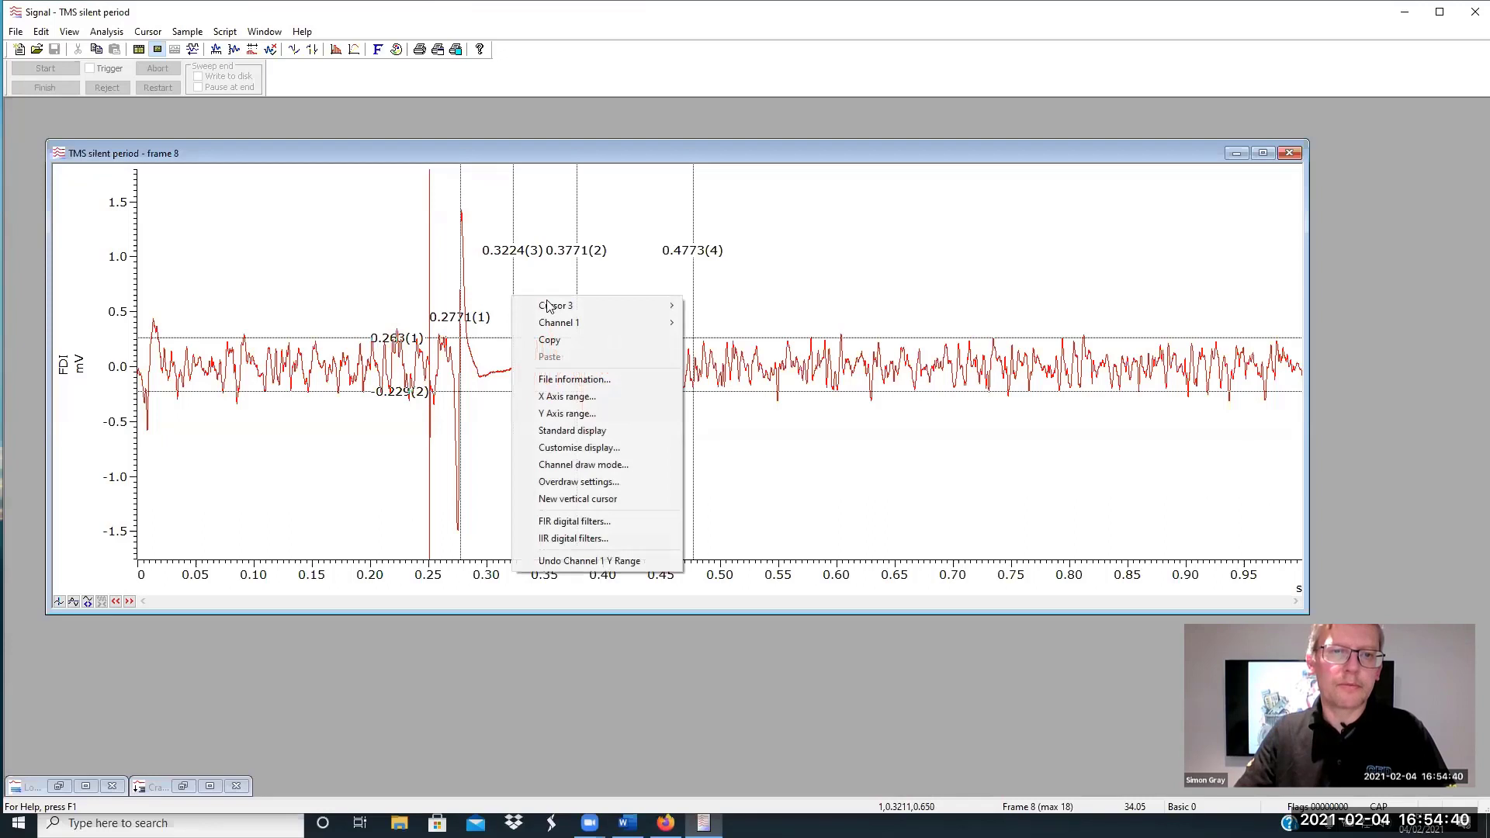
{"action": "mouse_move", "coordinate": [579, 303]}
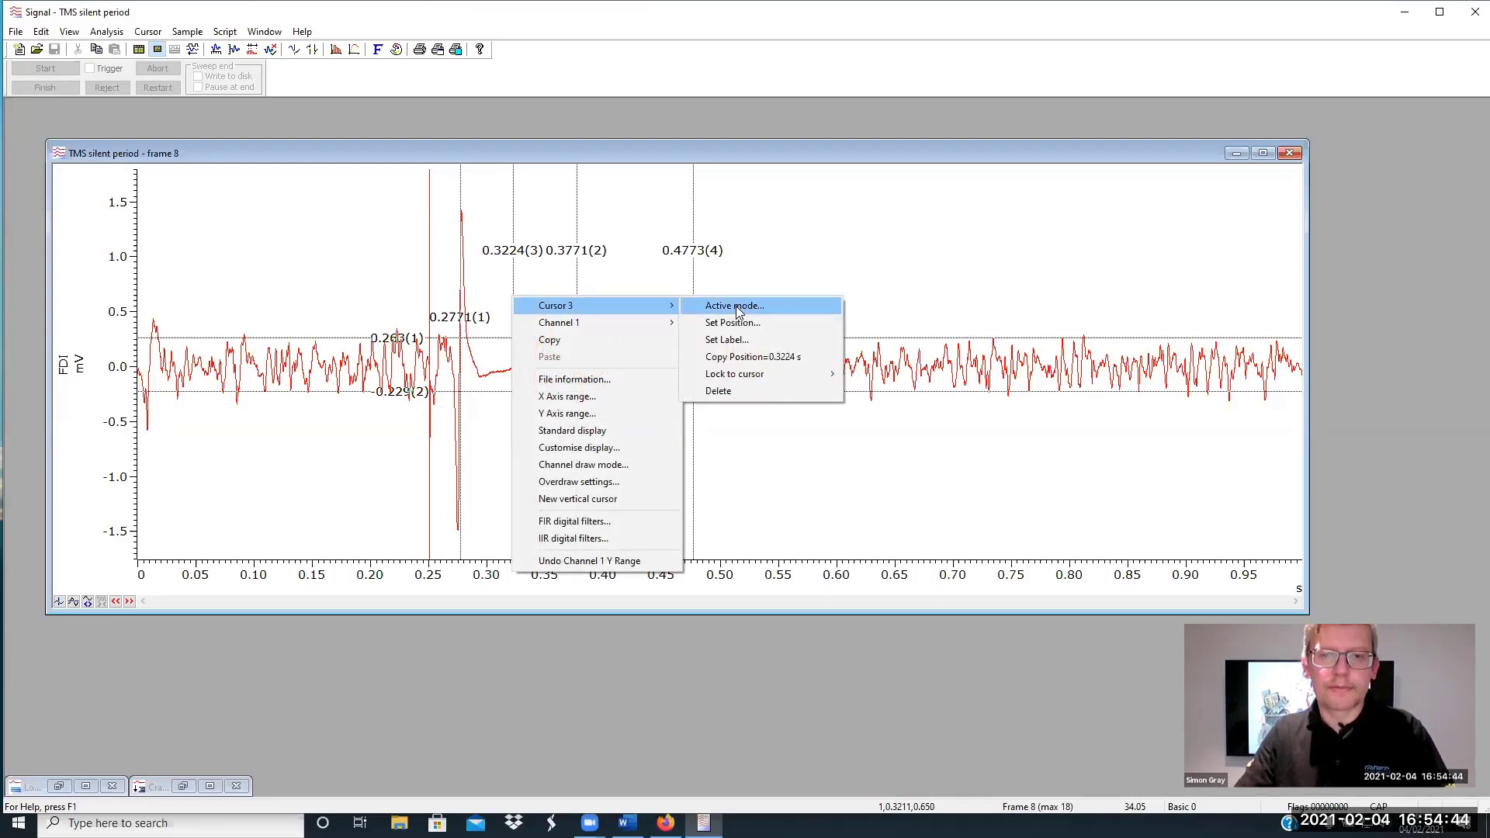
{"action": "left_click", "coordinate": [736, 309]}
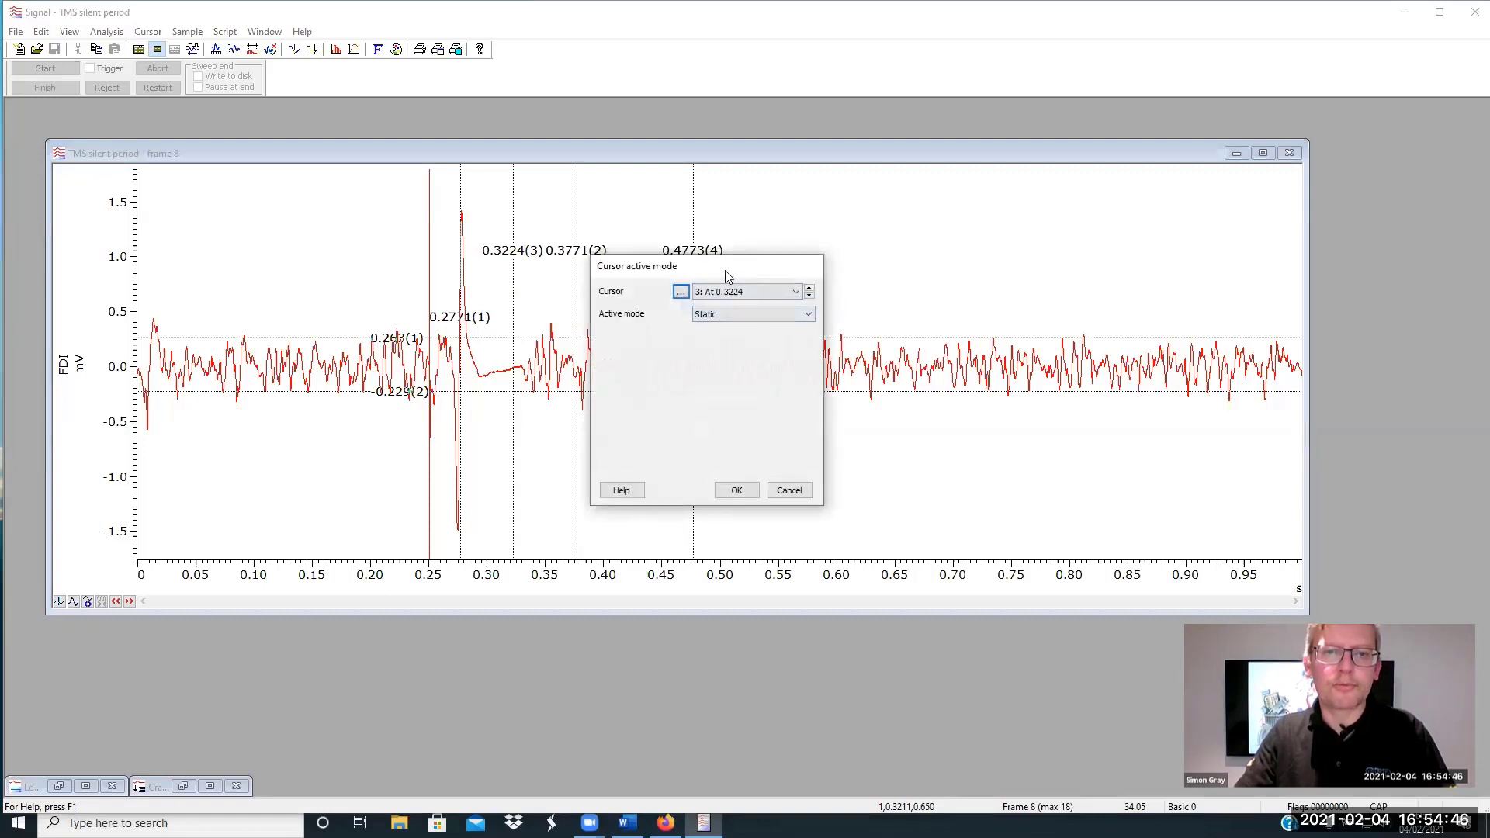
{"action": "left_click_drag", "start_coordinate": [727, 276], "coordinate": [1067, 155]}
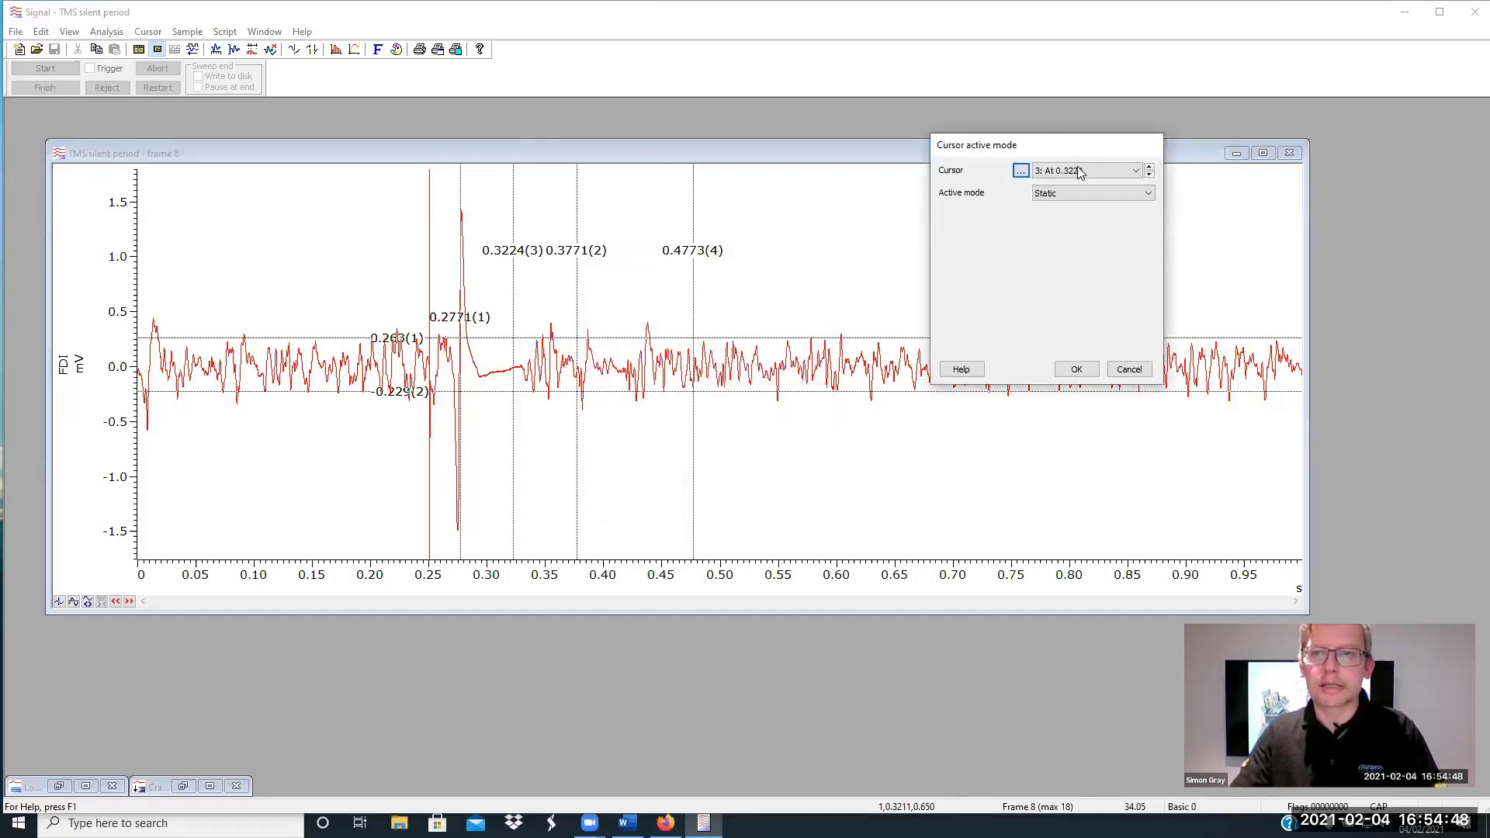
{"action": "left_click", "coordinate": [1073, 194]}
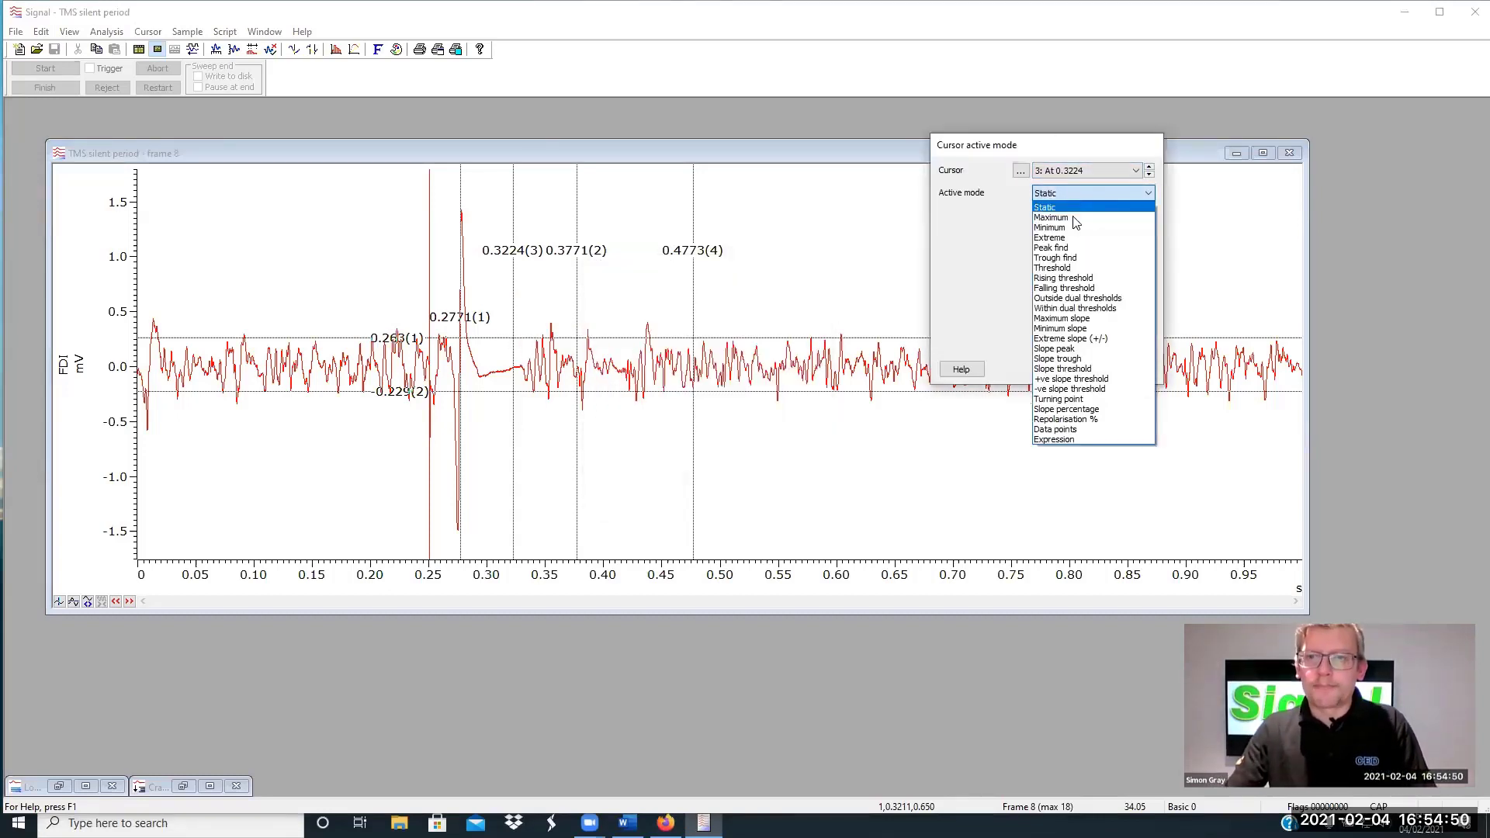
{"action": "left_click", "coordinate": [1089, 309]}
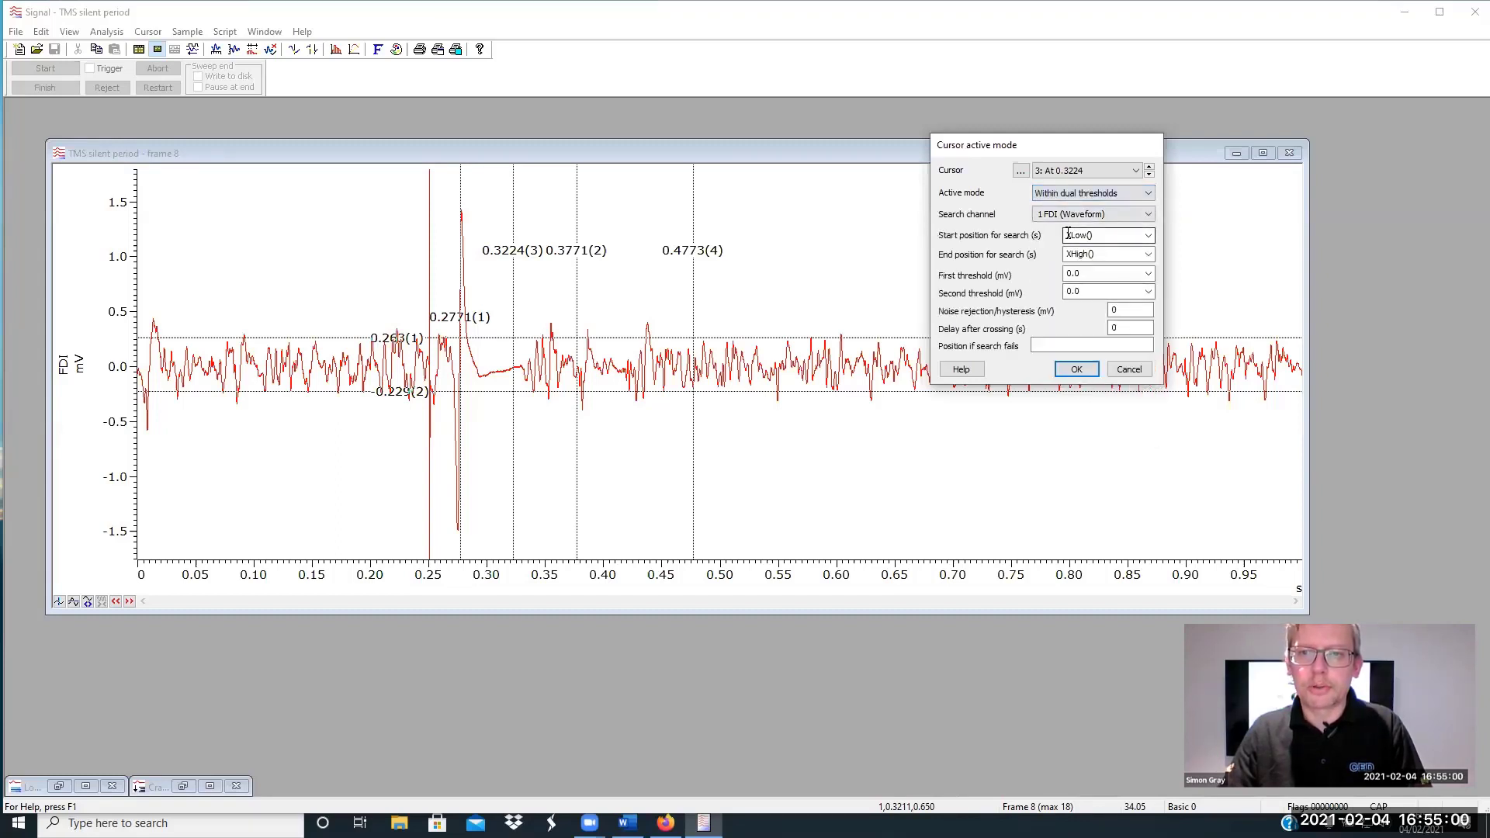
Set cursor 3's search to run backwards, starting at 0.3 s and ending at 0 s
{"action": "left_click", "coordinate": [1116, 234]}
{"action": "double_click", "coordinate": [1117, 234]}
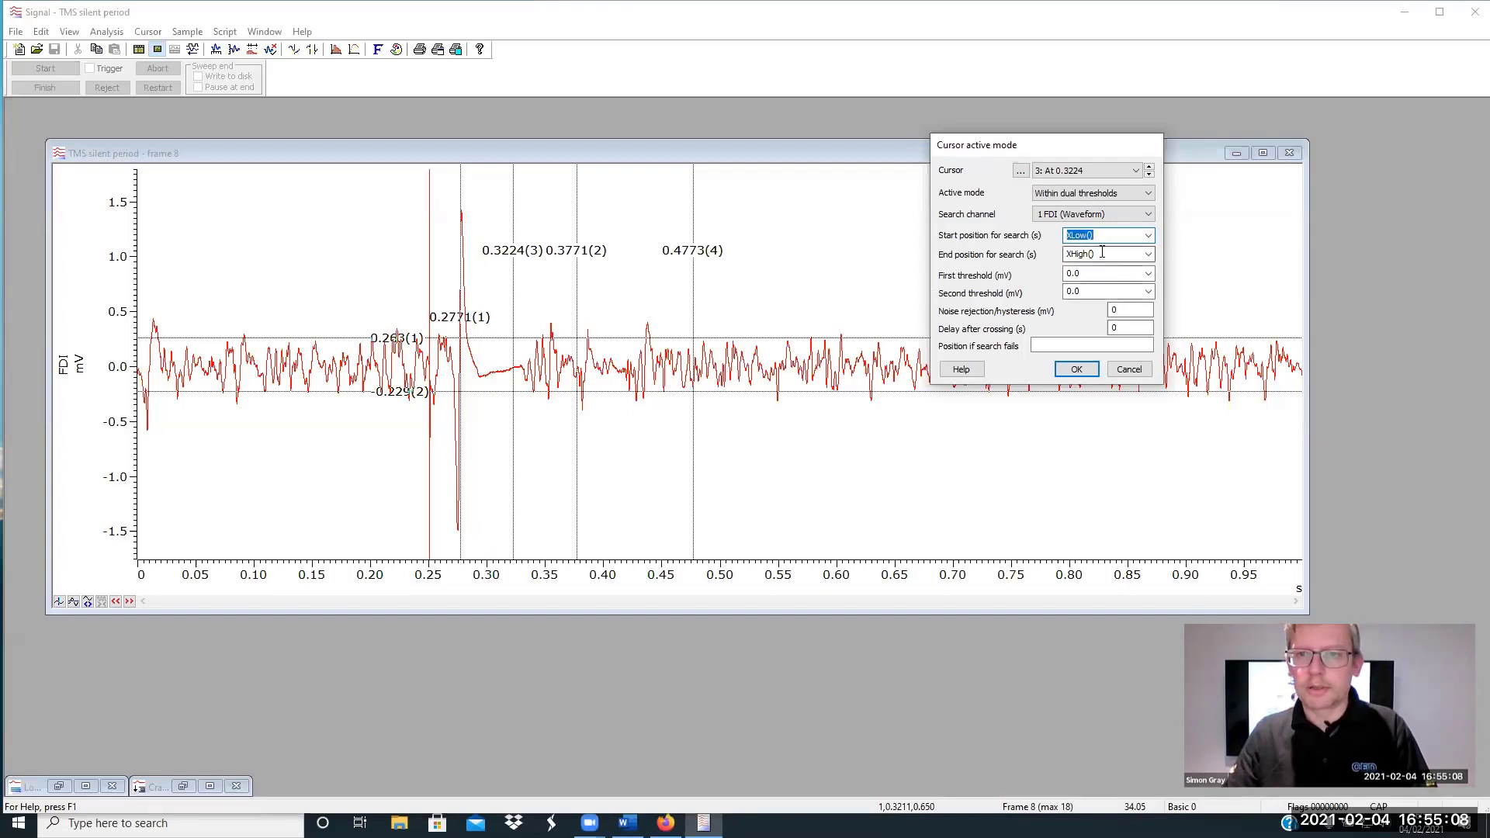
{"action": "type", "text": "0.3"}
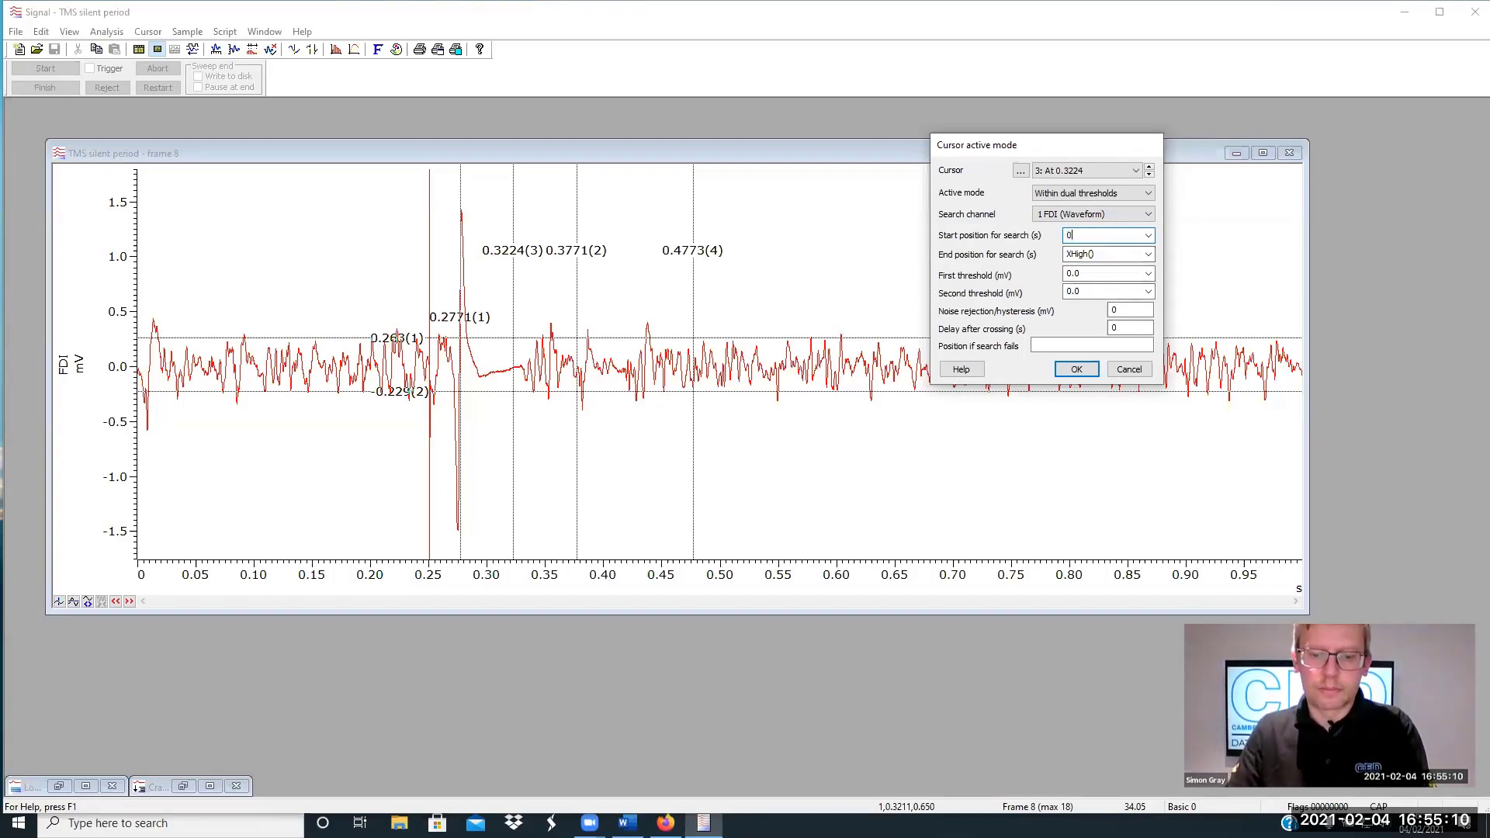
{"action": "double_click", "coordinate": [1121, 253]}
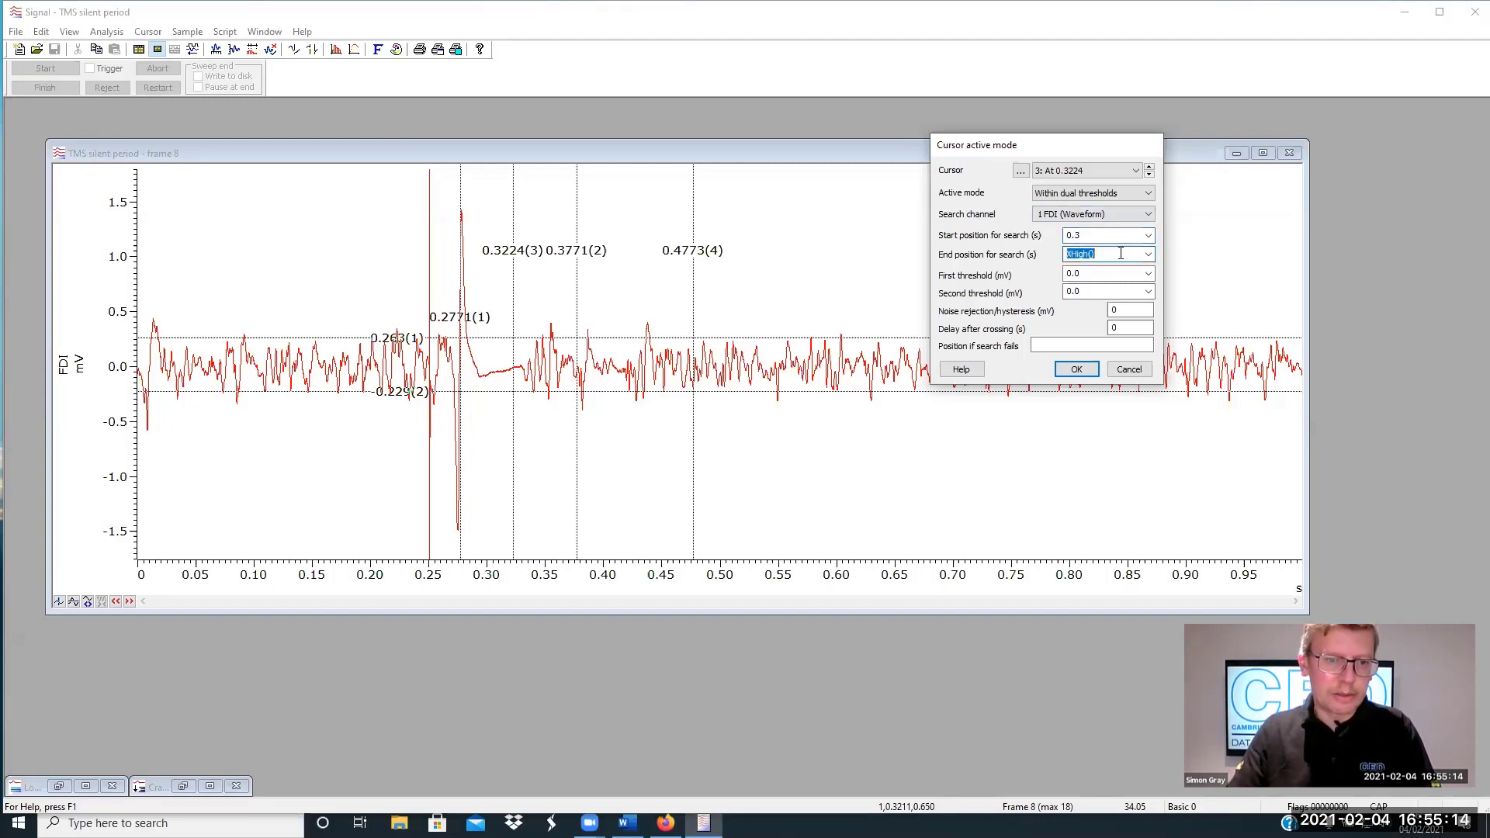
{"action": "type", "text": "0"}
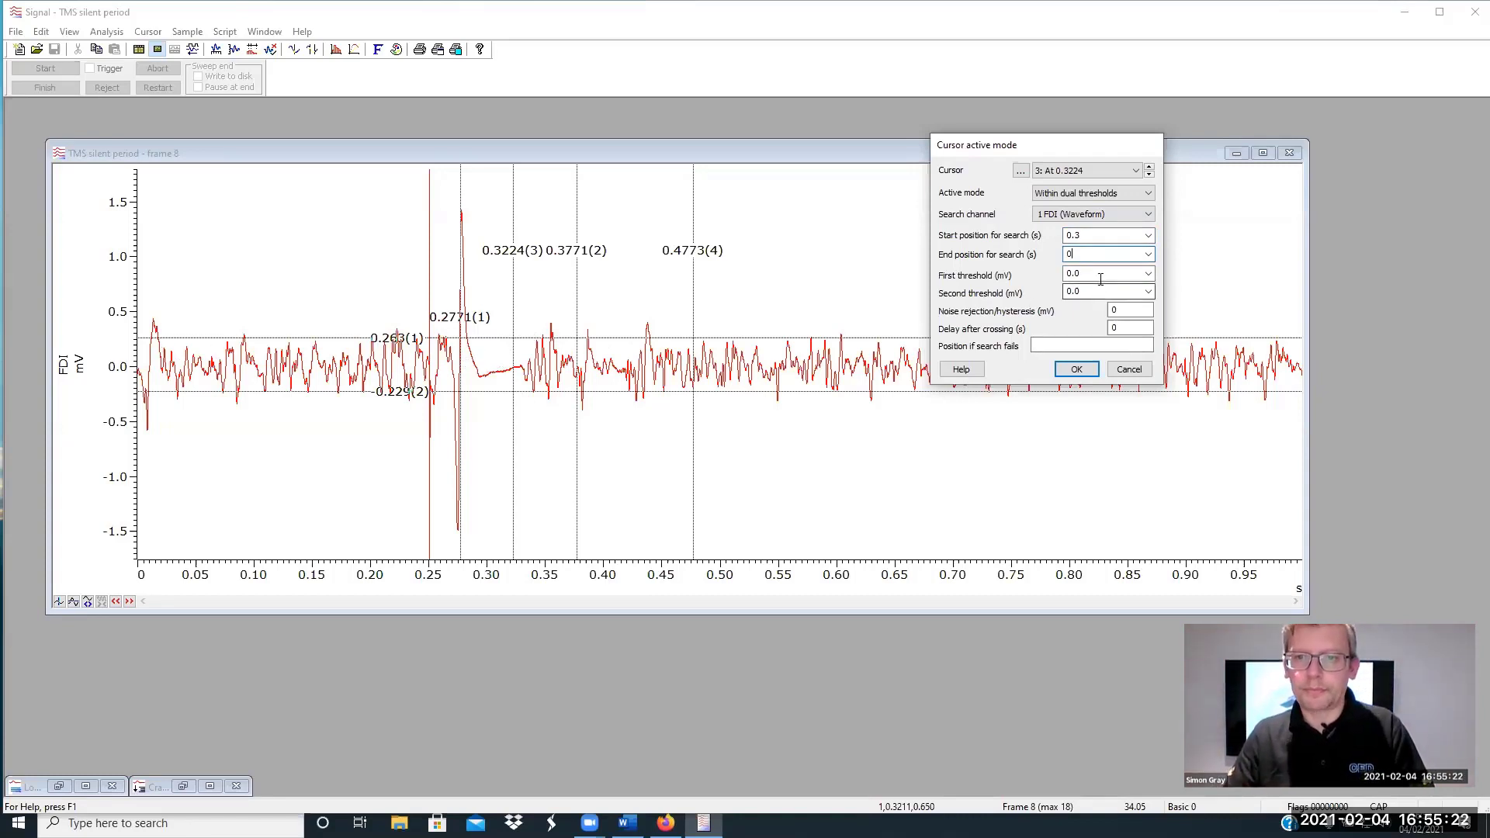
Use HCursor(1) and HCursor(2) as cursor 3's first and second thresholds, and apply the settings
{"action": "left_click", "coordinate": [1148, 273]}
{"action": "left_click", "coordinate": [1097, 298]}
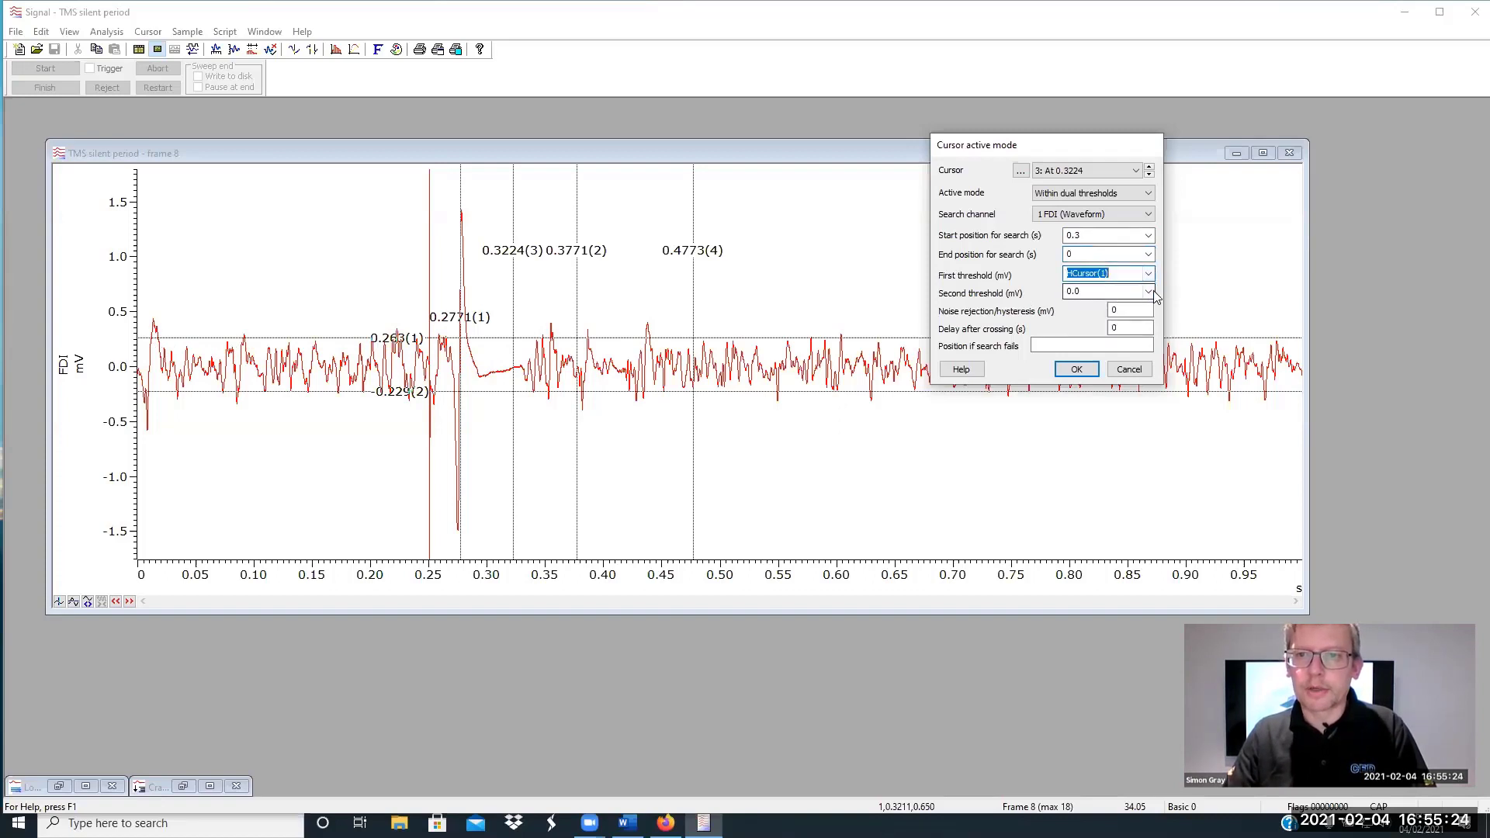
{"action": "left_click", "coordinate": [1148, 291]}
{"action": "left_click", "coordinate": [1090, 326]}
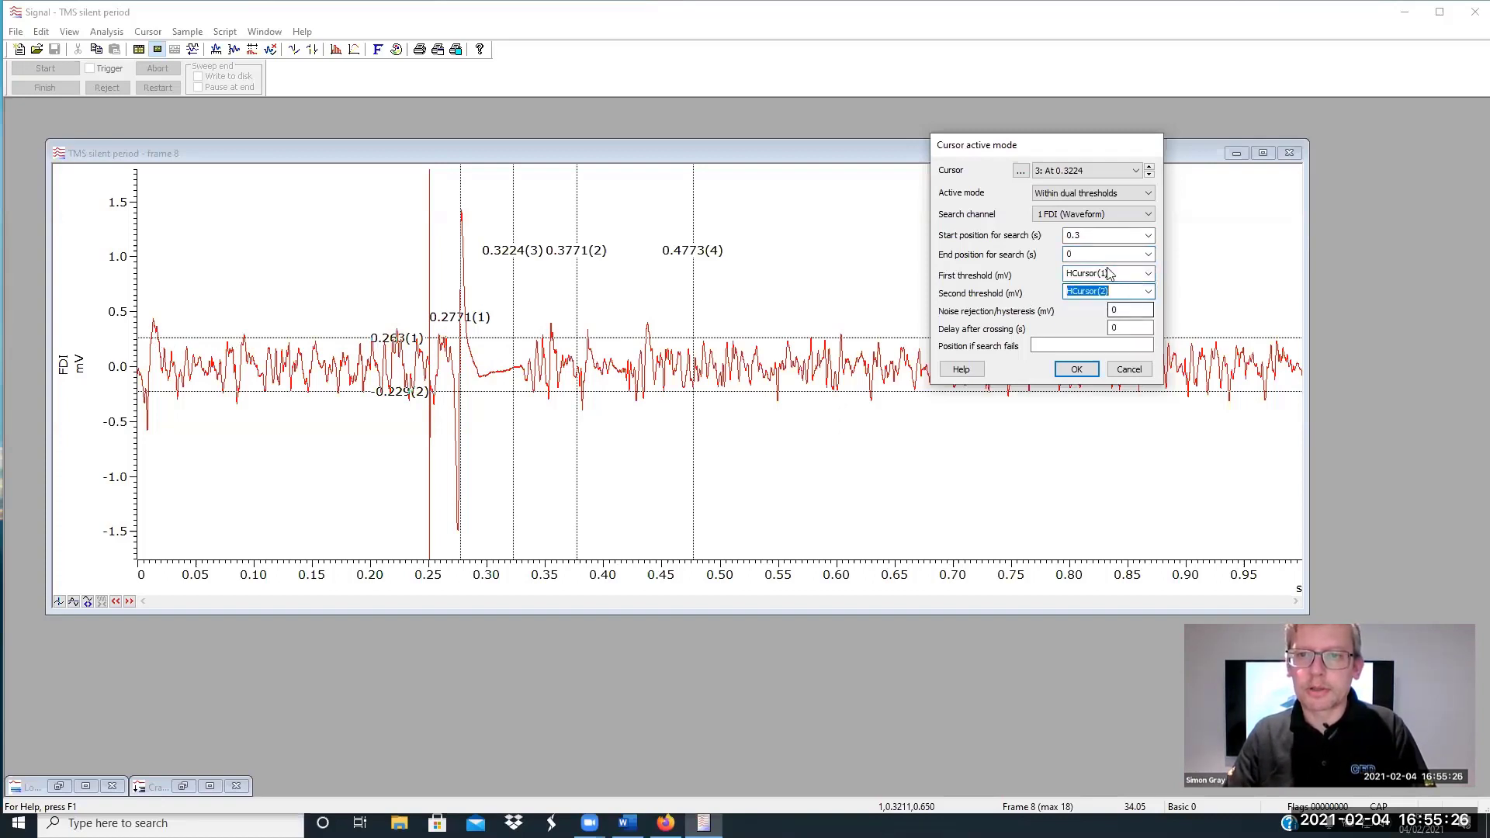
{"action": "left_click", "coordinate": [1077, 370]}
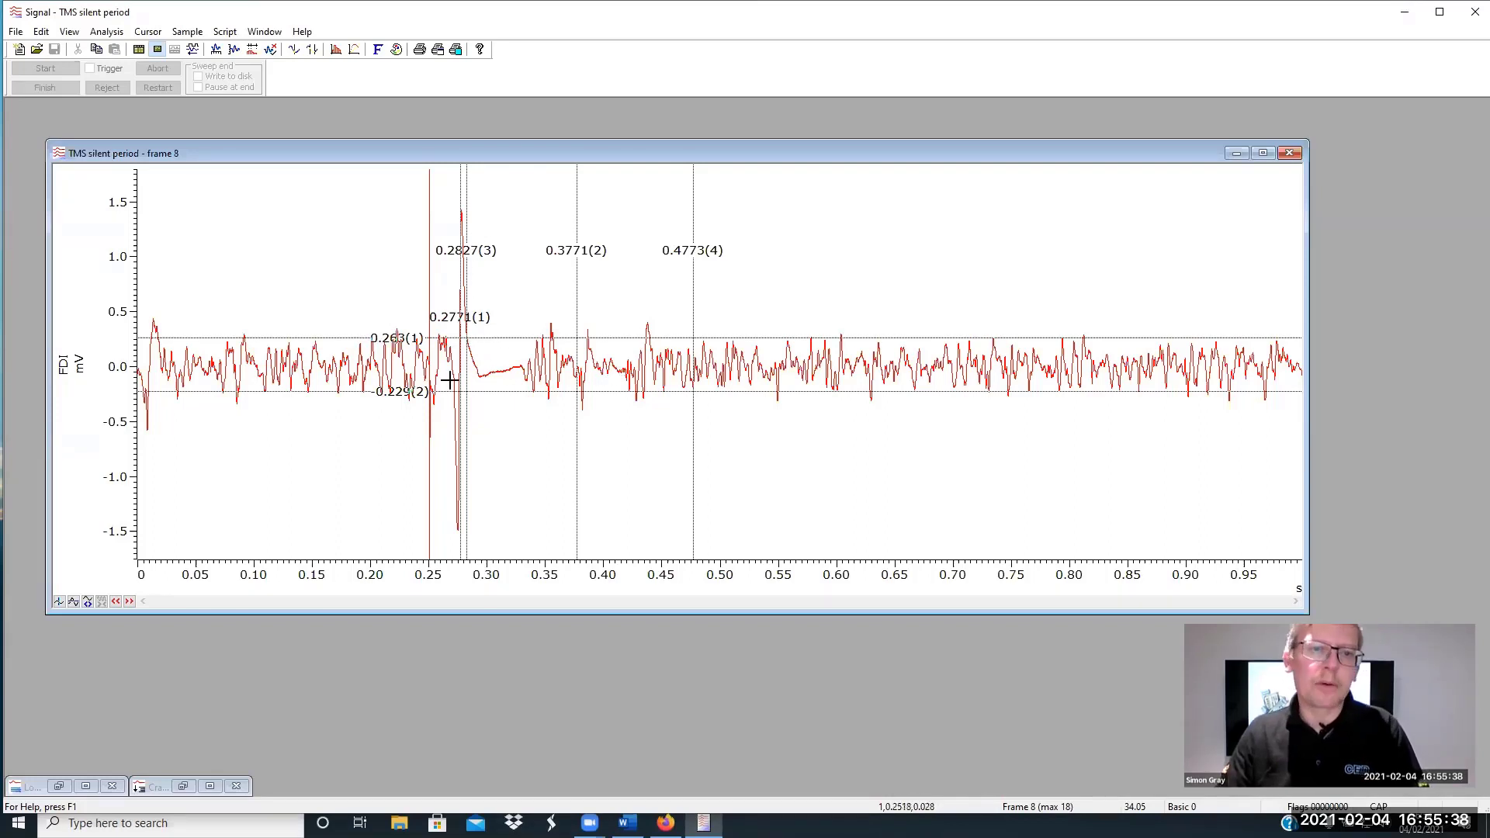
Set vertical cursor 4's active mode to Outside dual thresholds
{"action": "right_click", "coordinate": [696, 285]}
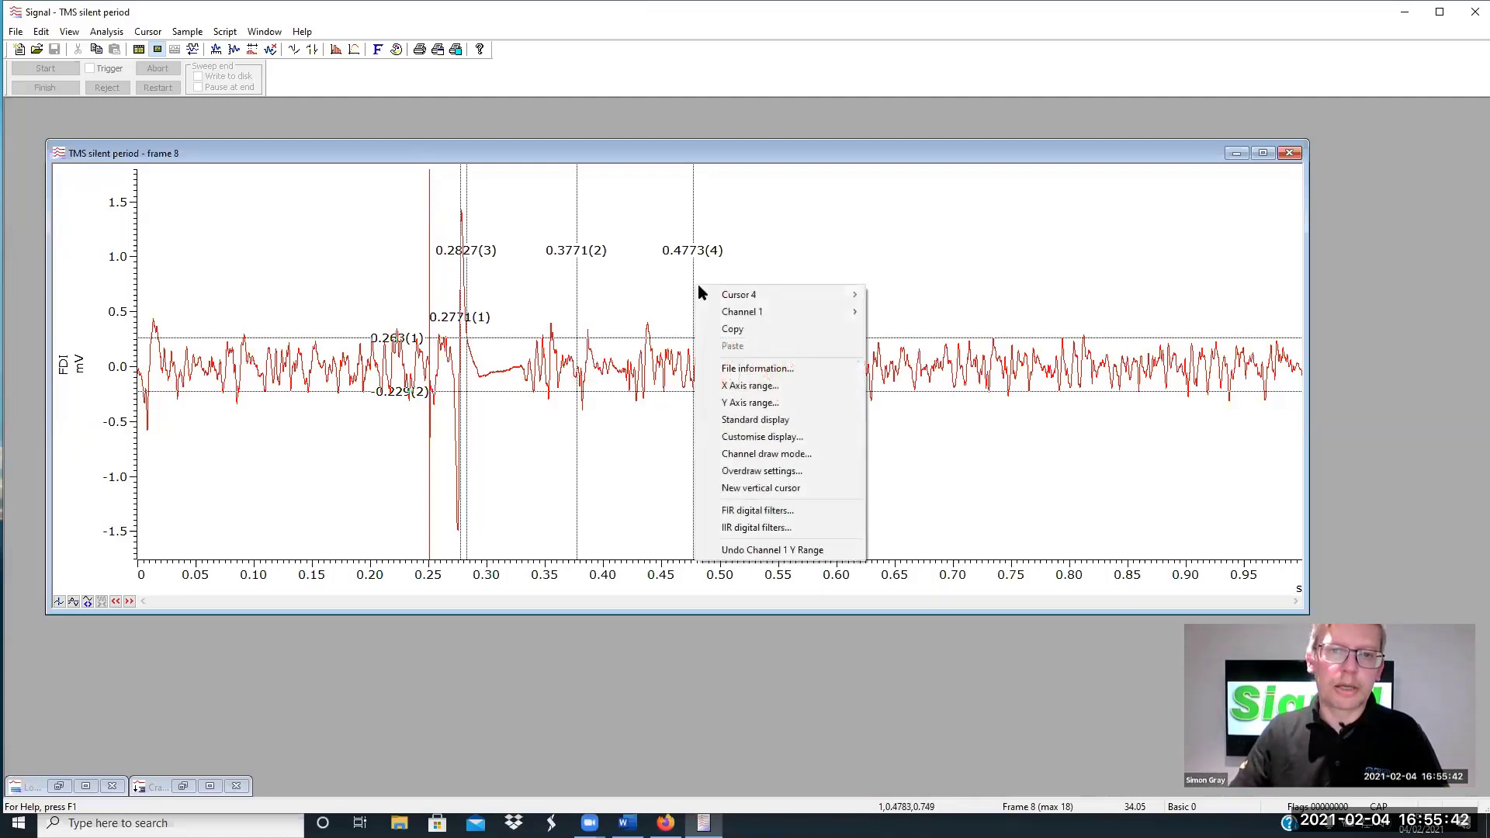
{"action": "mouse_move", "coordinate": [749, 293]}
{"action": "left_click", "coordinate": [916, 295]}
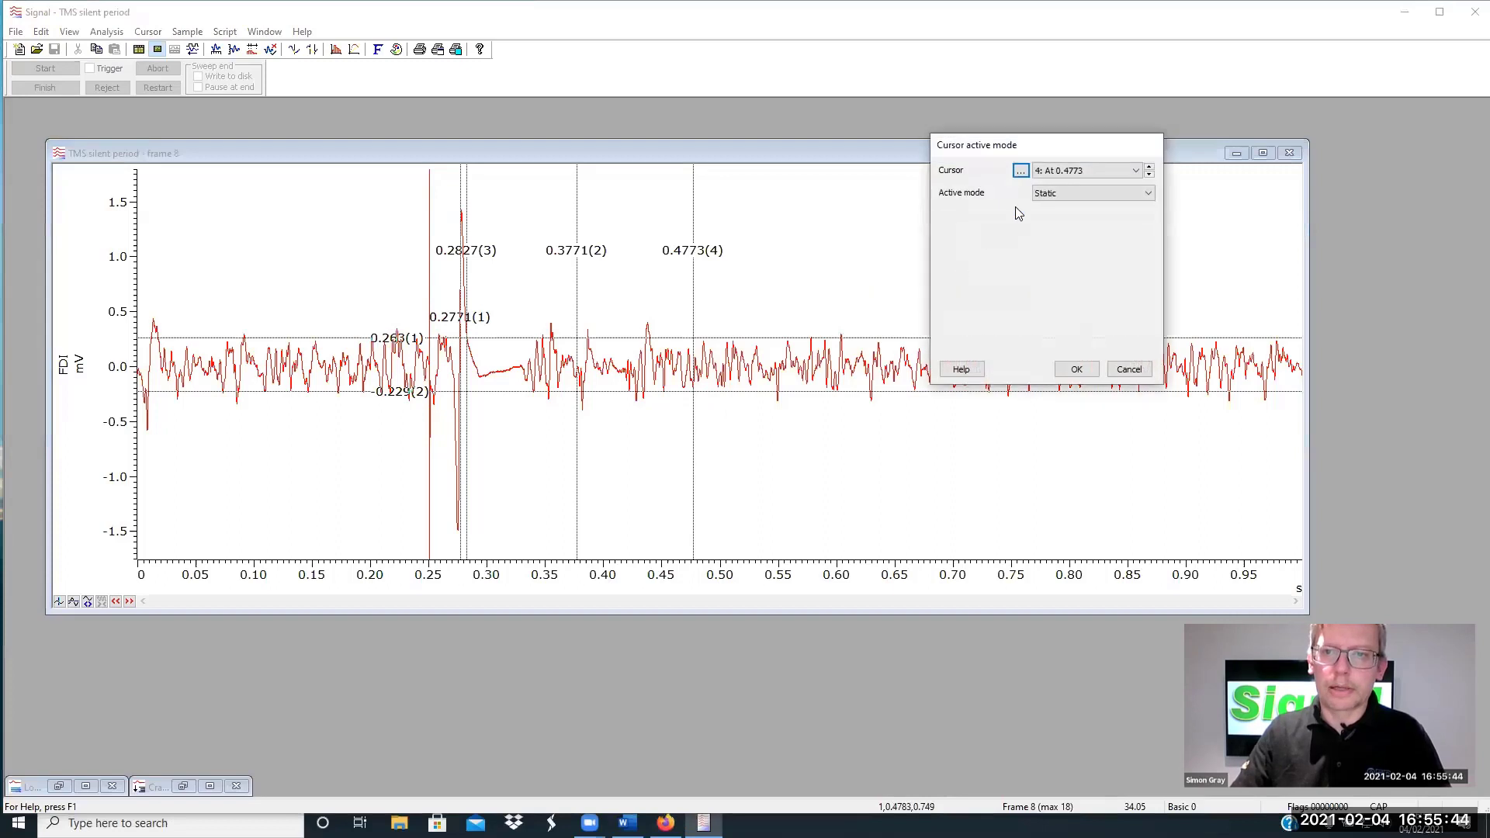
{"action": "left_click", "coordinate": [1064, 194]}
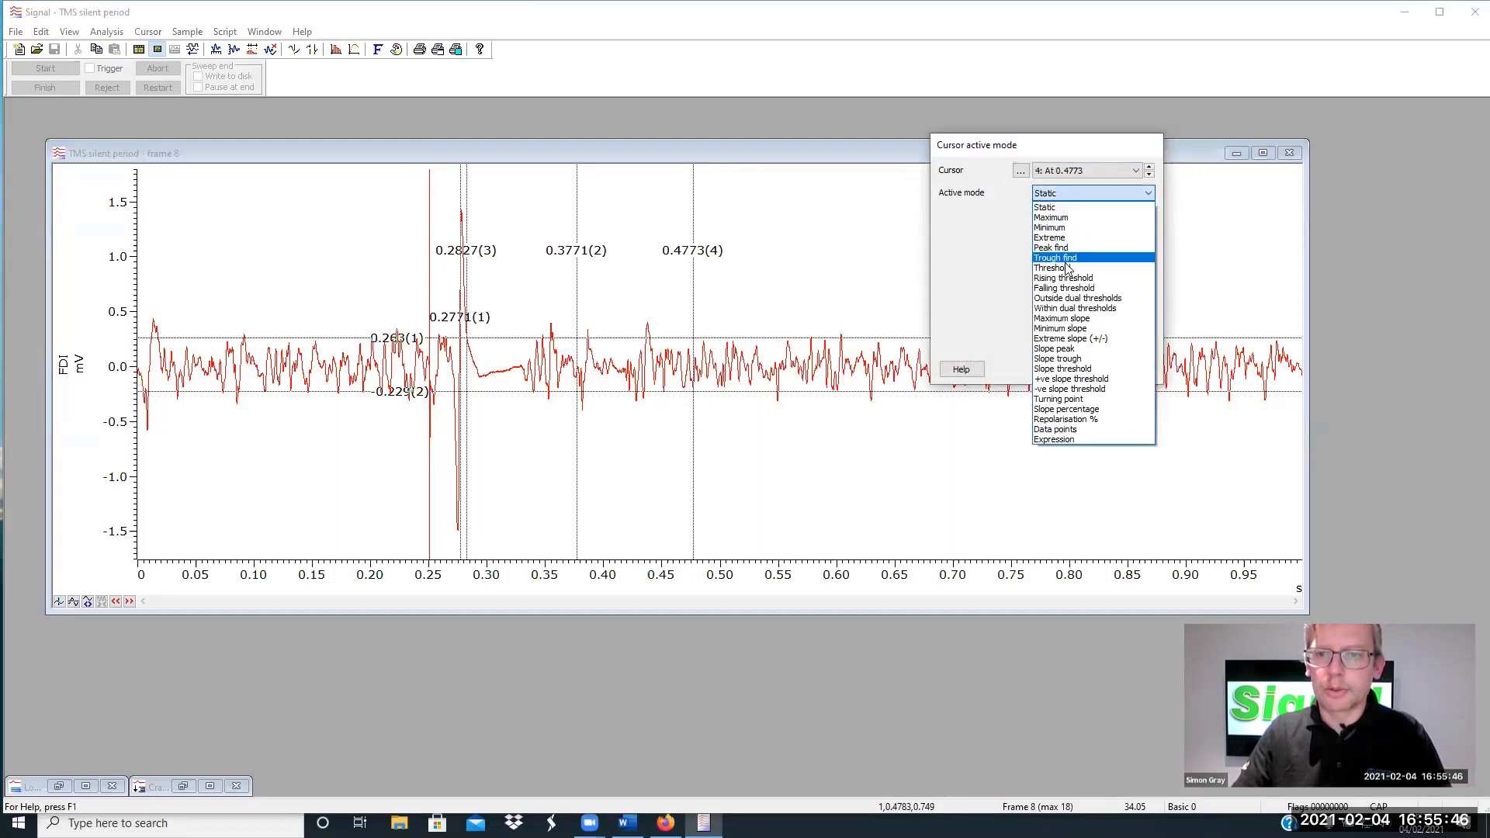
{"action": "left_click", "coordinate": [1077, 300]}
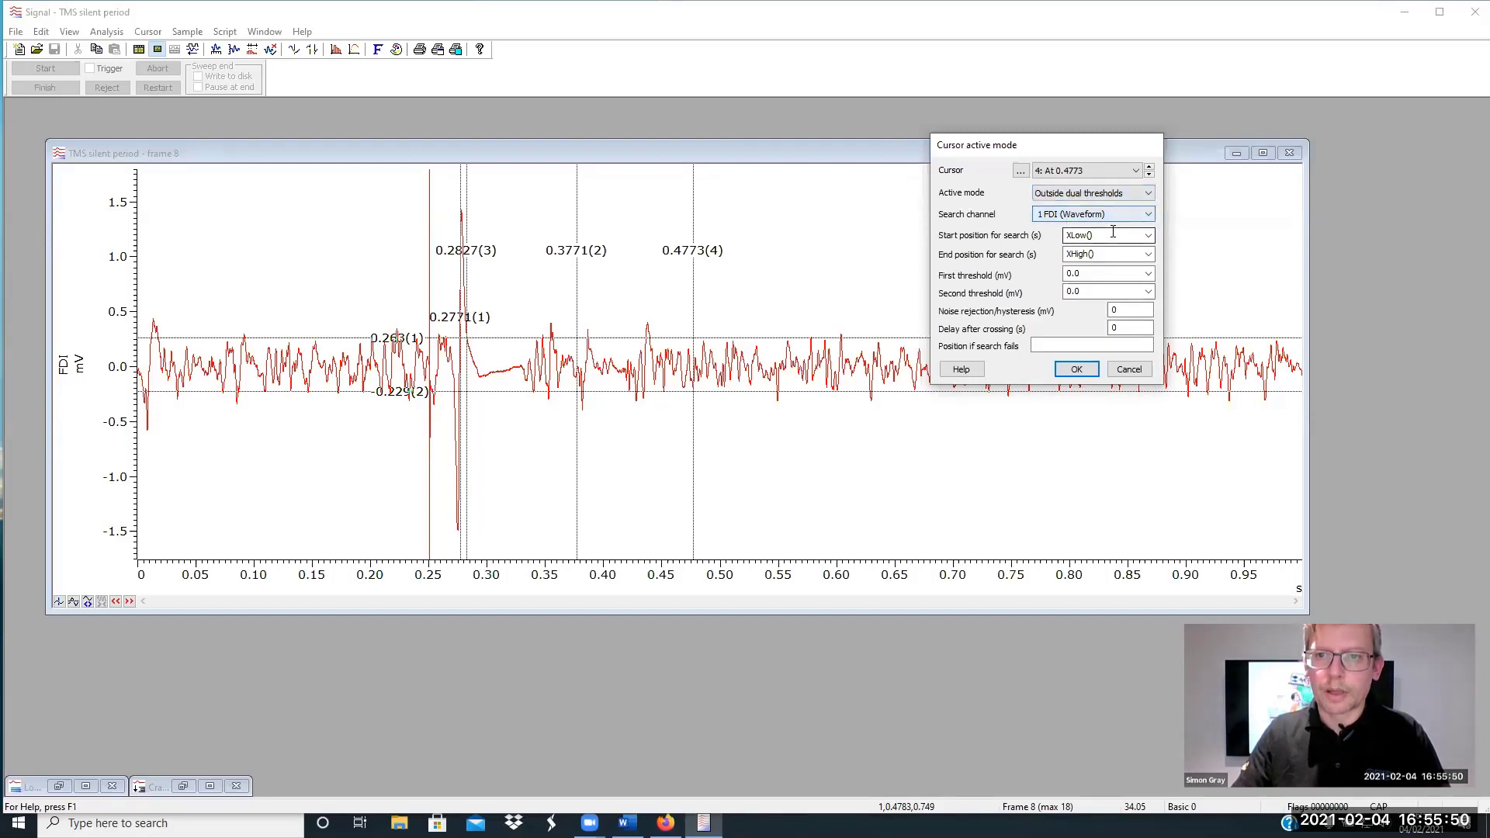
Set cursor 4's search to start at 0.3 s and end at MaxTime()
{"action": "double_click", "coordinate": [1079, 235]}
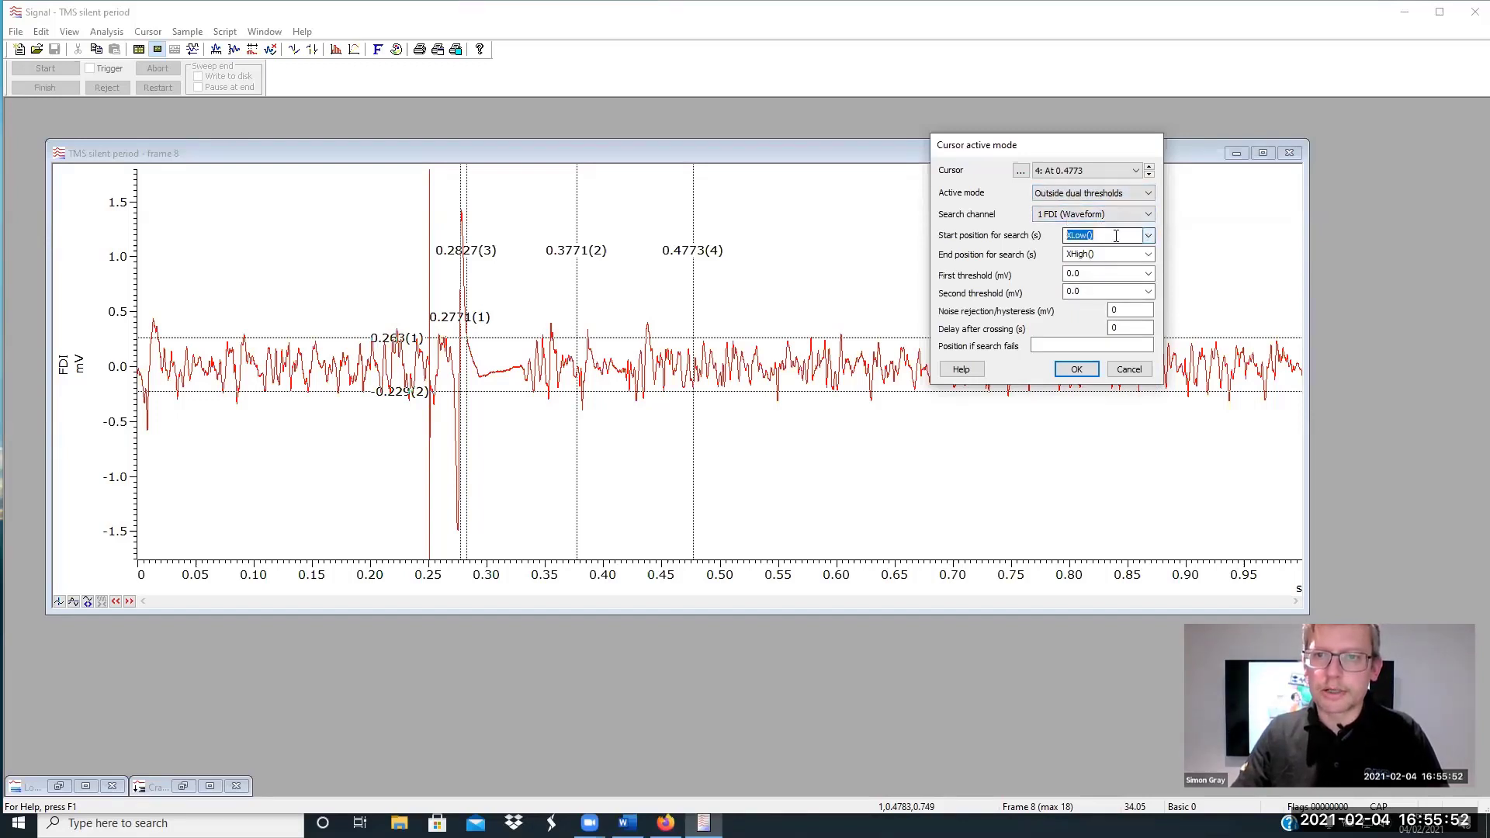
{"action": "type", "text": "0"}
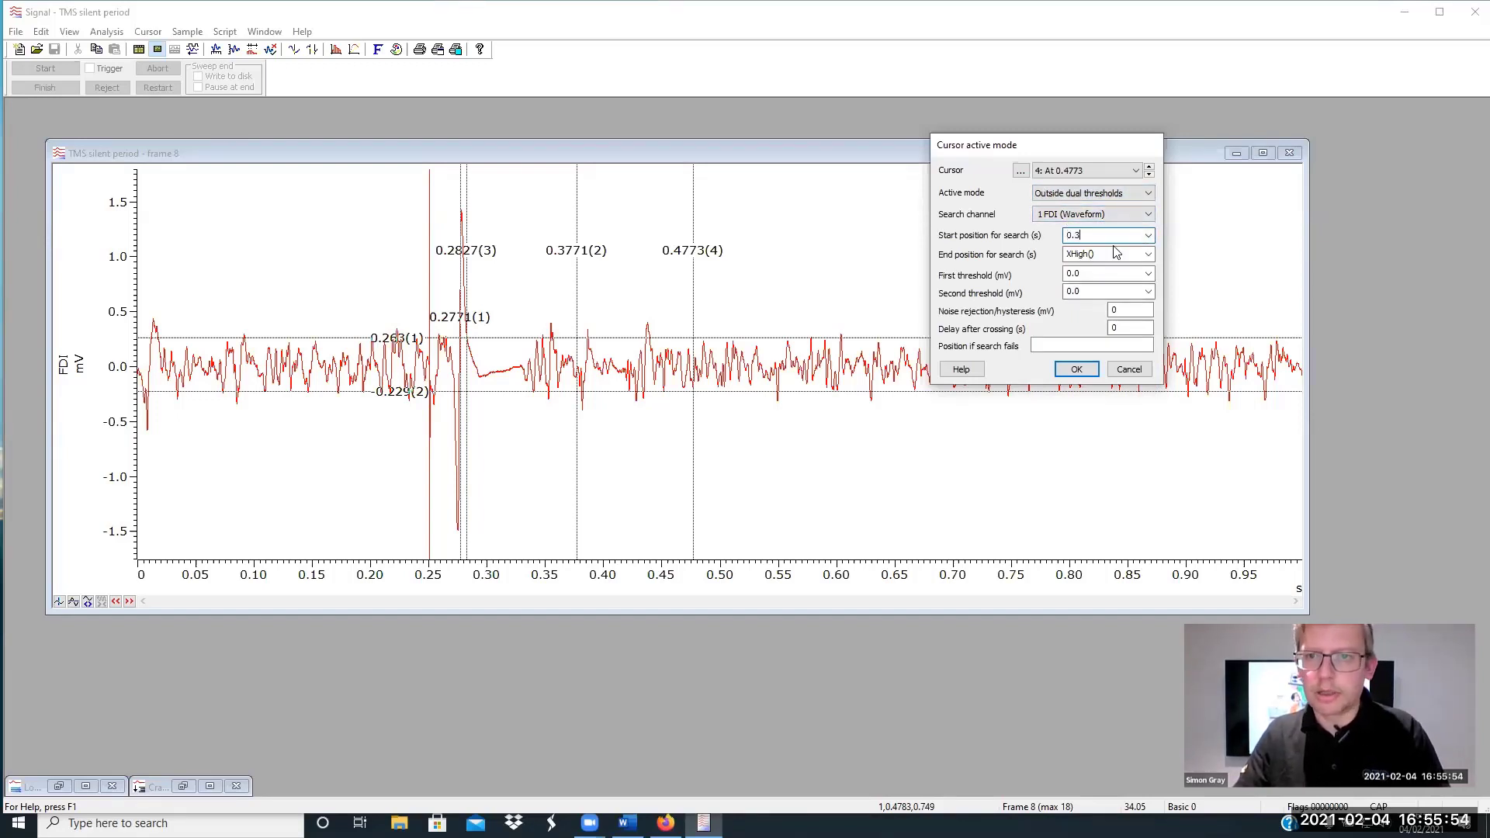
{"action": "type", "text": ".3"}
{"action": "double_click", "coordinate": [1140, 256]}
{"action": "left_click", "coordinate": [1149, 255]}
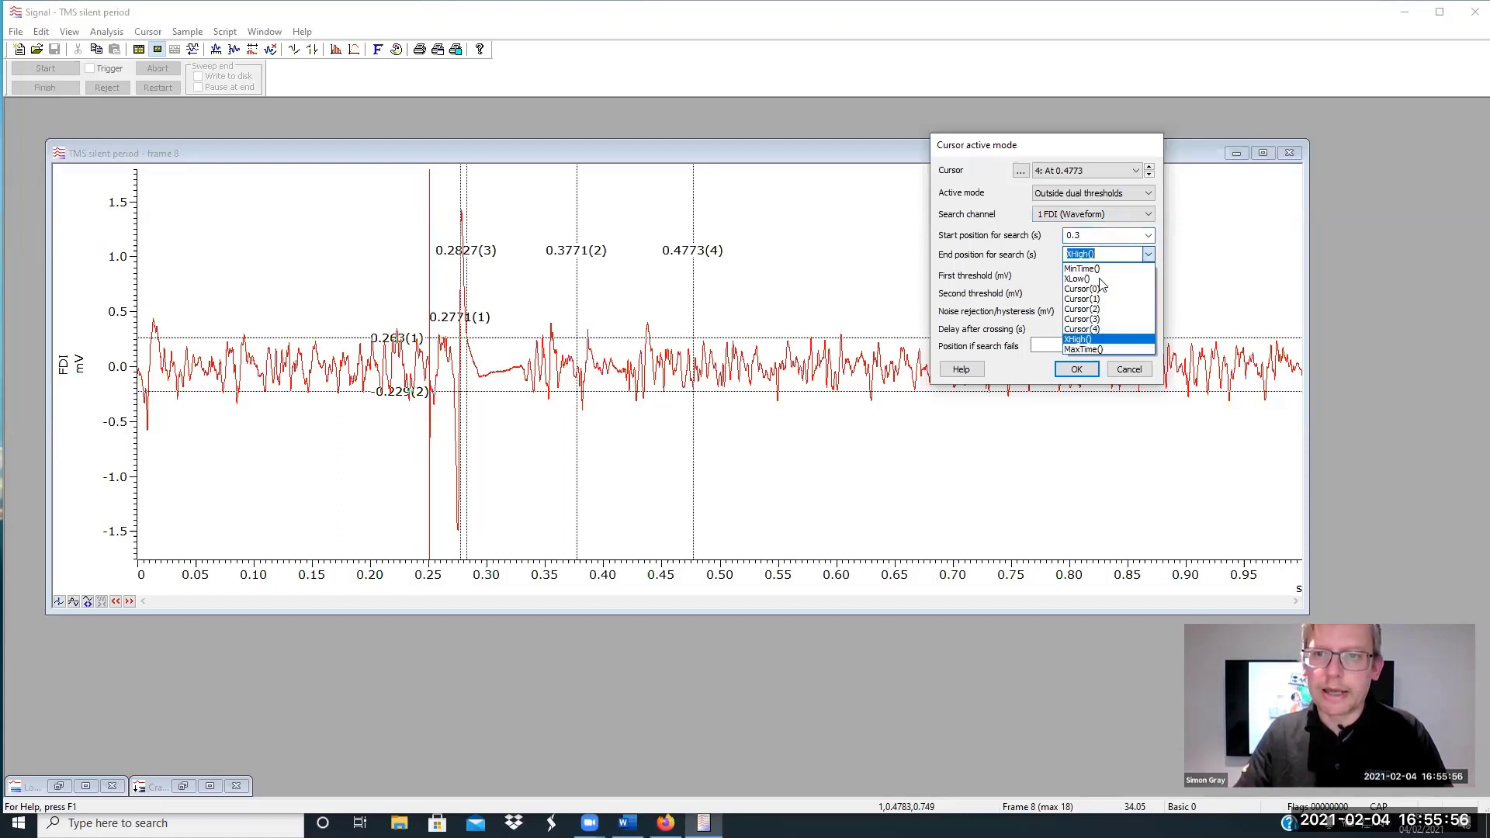
{"action": "left_click", "coordinate": [1090, 275]}
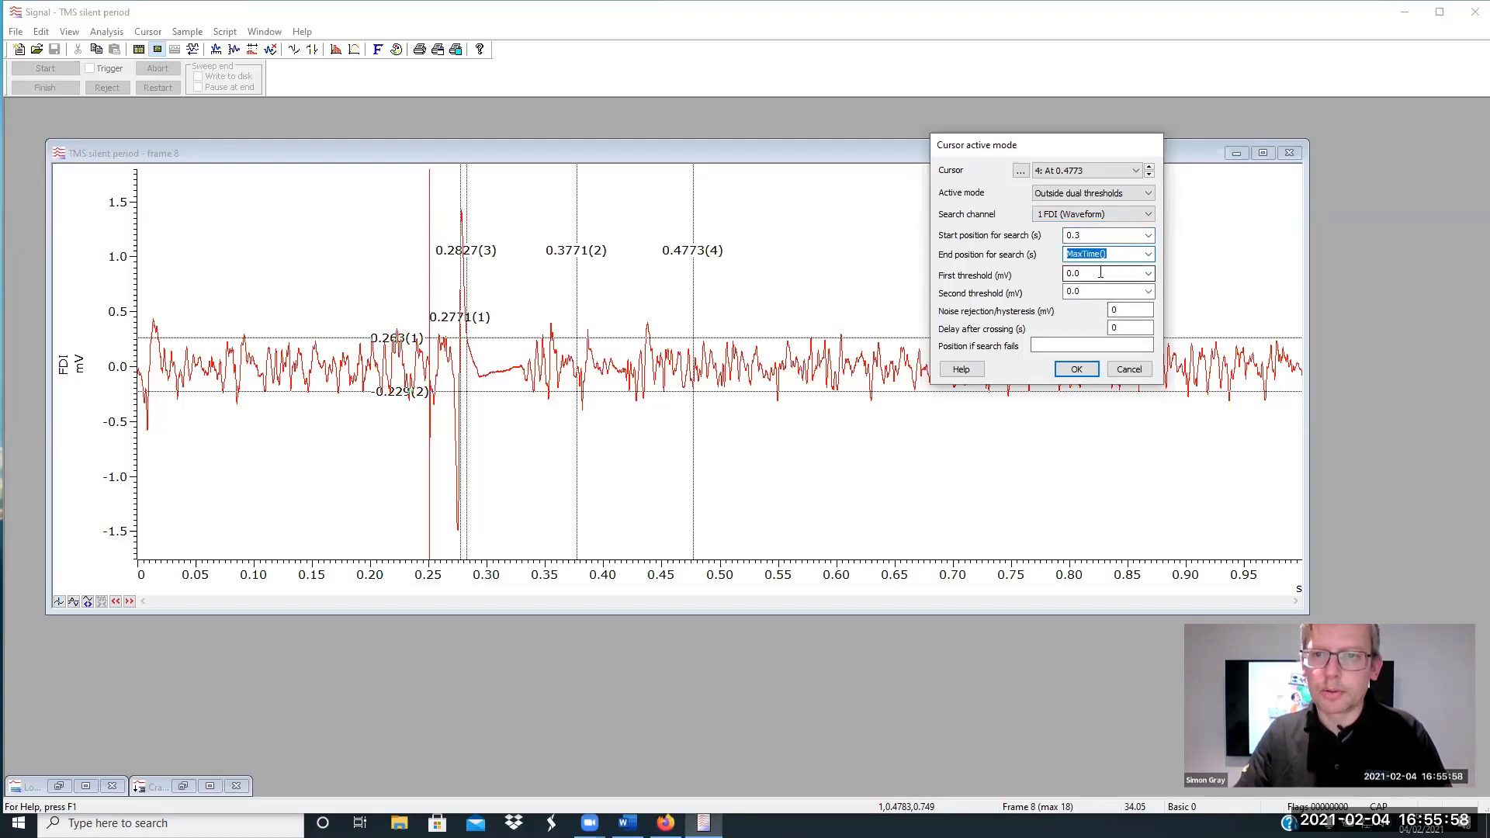
Use HCursor(1) and HCursor(2) as cursor 4's first and second thresholds, and apply the settings
{"action": "left_click", "coordinate": [1112, 273]}
{"action": "left_click", "coordinate": [1149, 274]}
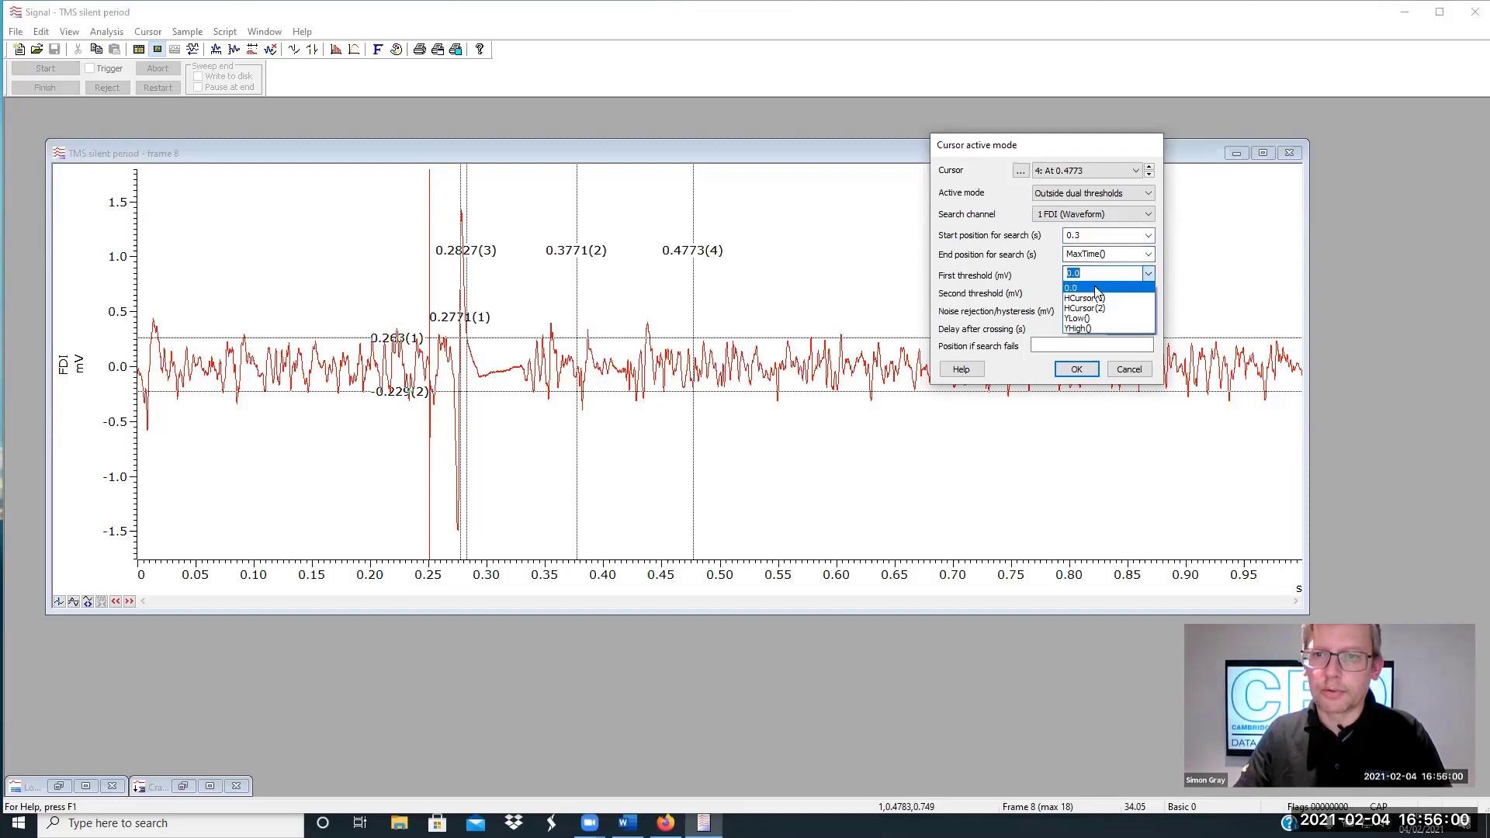
{"action": "left_click", "coordinate": [1096, 298]}
{"action": "left_click", "coordinate": [1149, 291]}
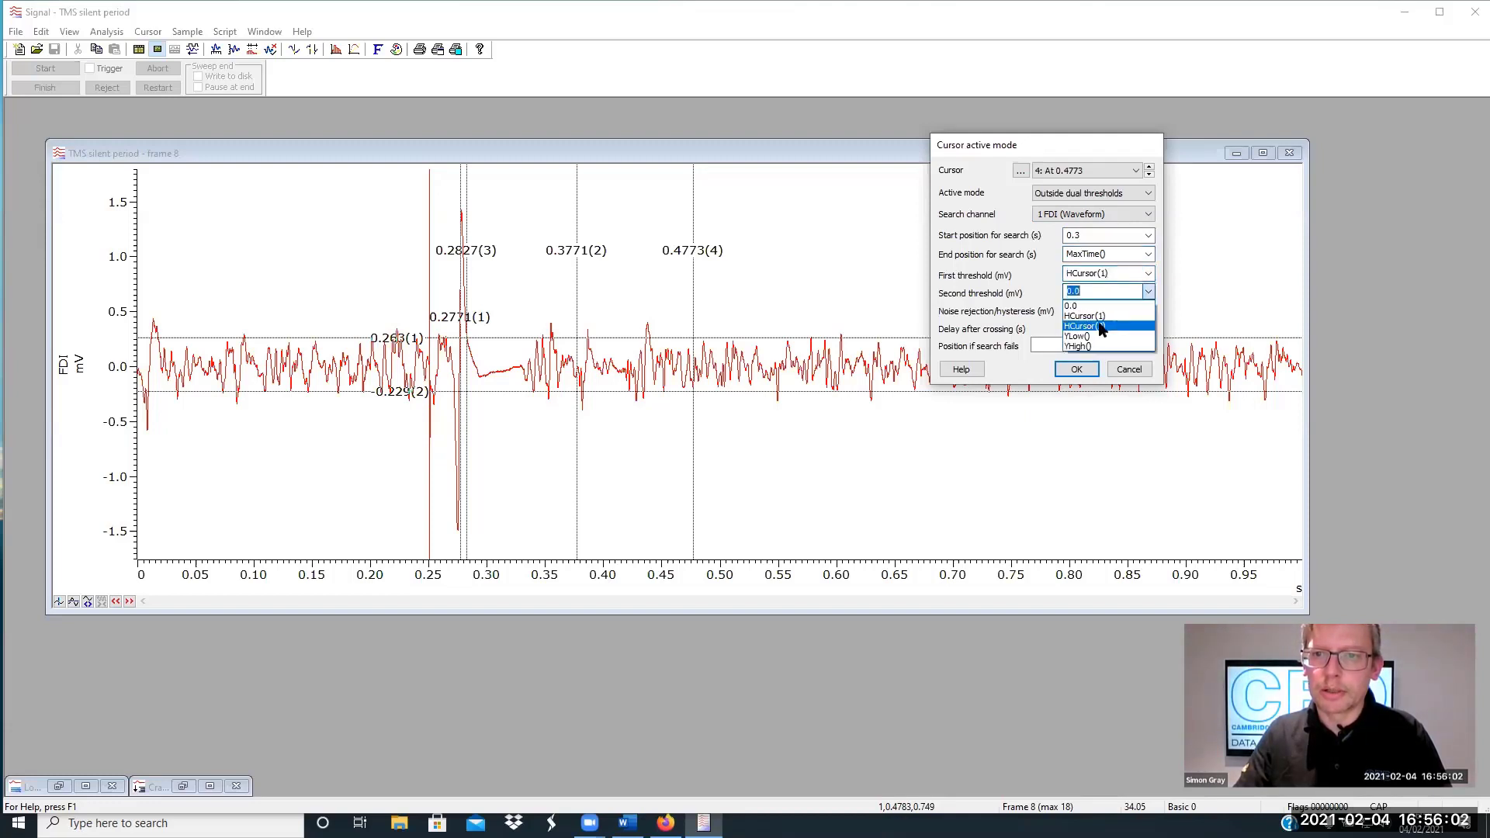
{"action": "left_click", "coordinate": [1102, 326]}
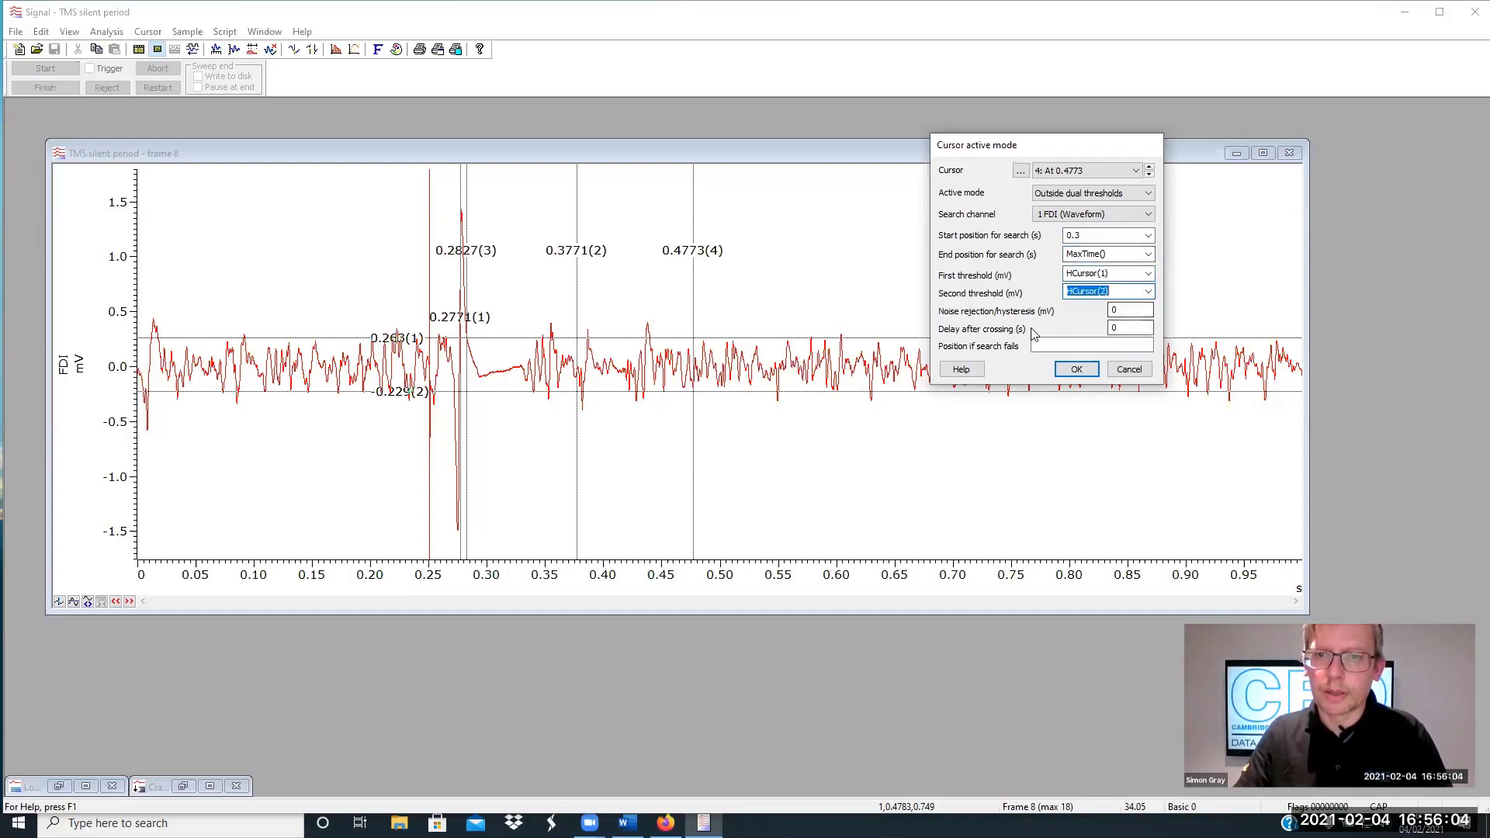
{"action": "left_click", "coordinate": [1076, 370]}
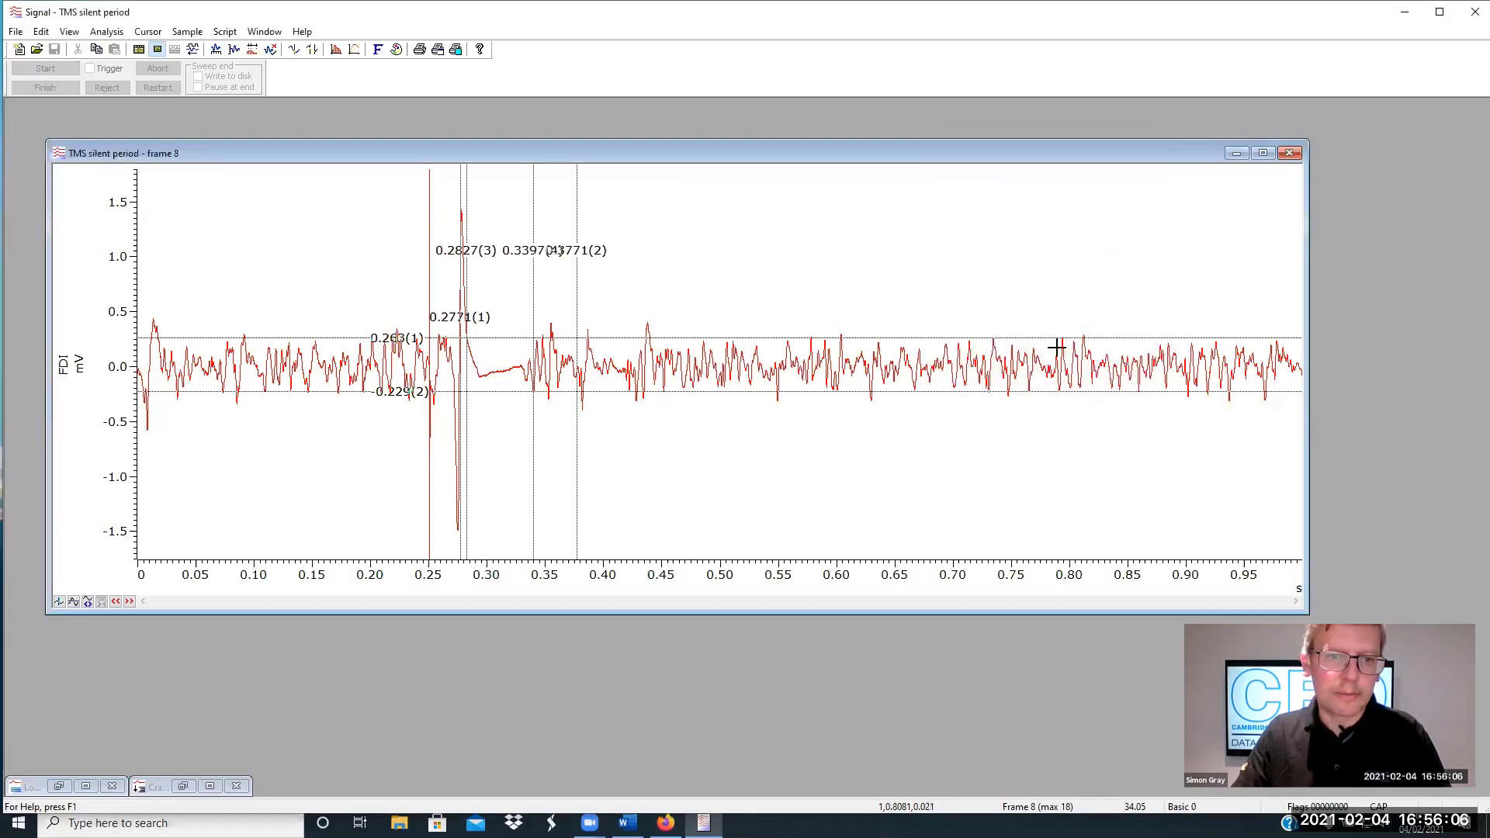
Set vertical cursor 4's delay after crossing to 0.001 s and apply the settings
{"action": "left_click_drag", "start_coordinate": [382, 244], "coordinate": [643, 444]}
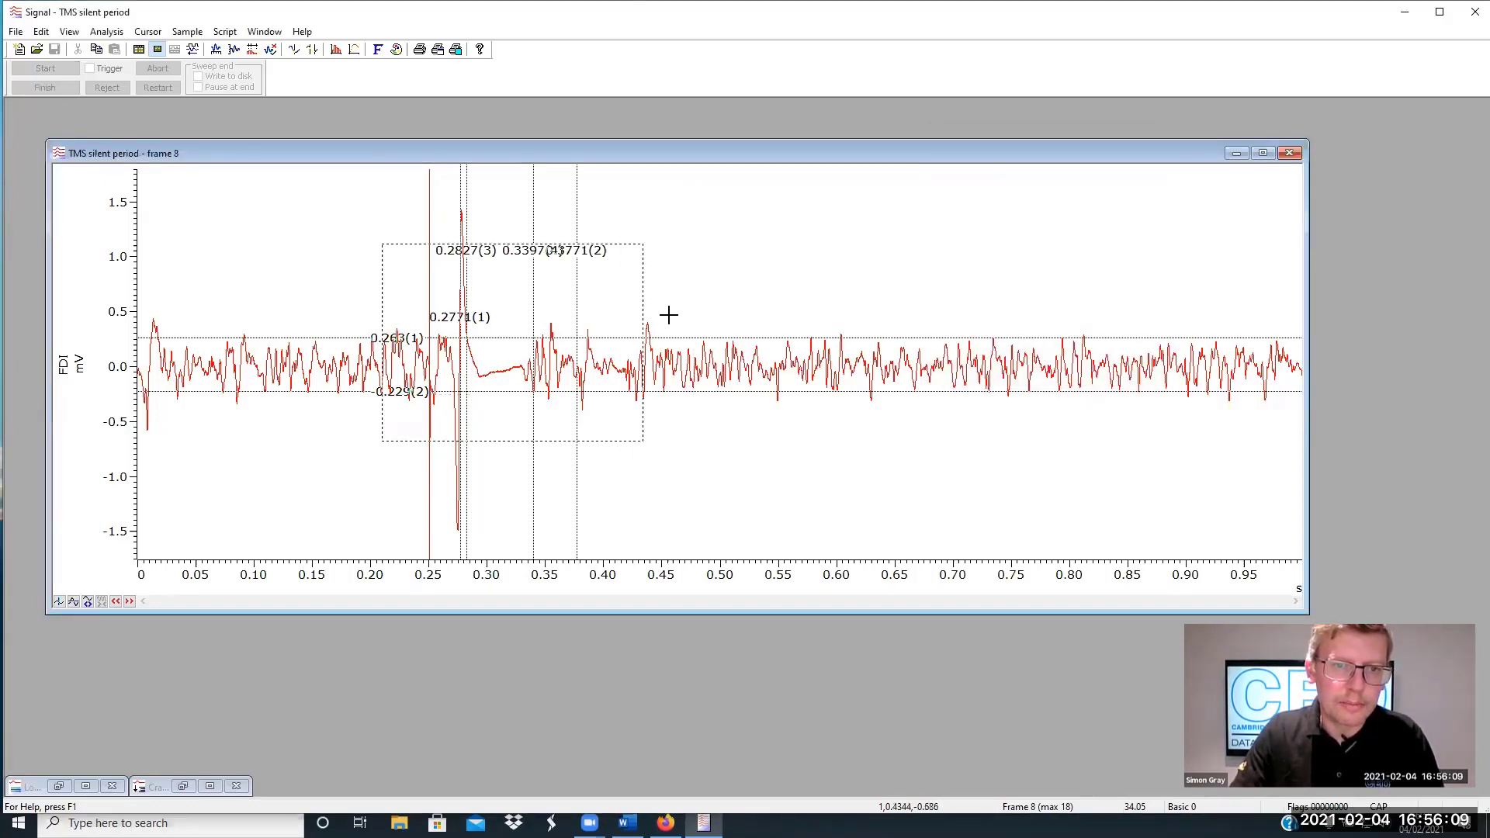
{"action": "double_click", "coordinate": [663, 159]}
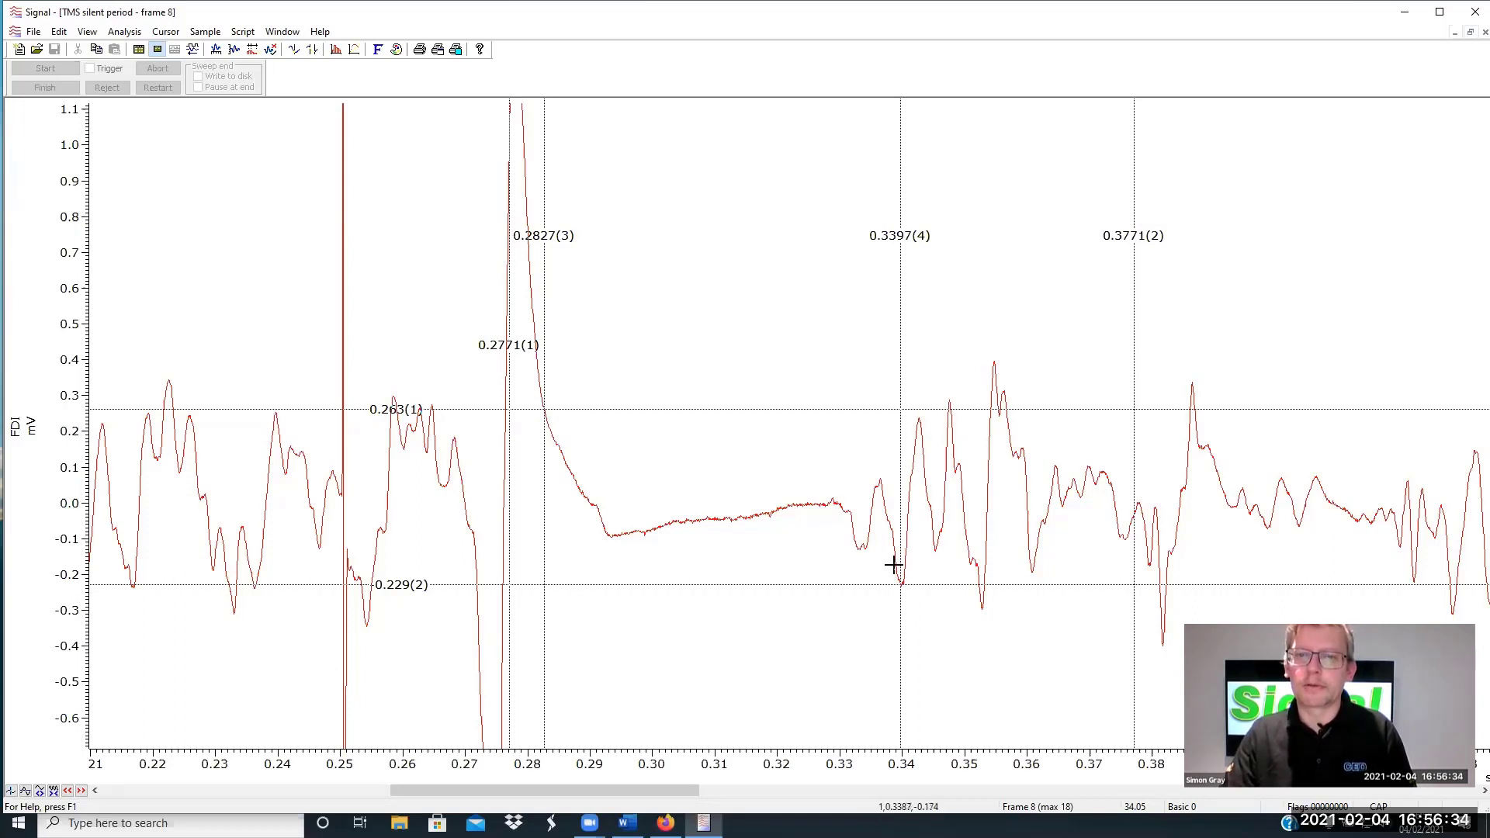
{"action": "right_click", "coordinate": [902, 433]}
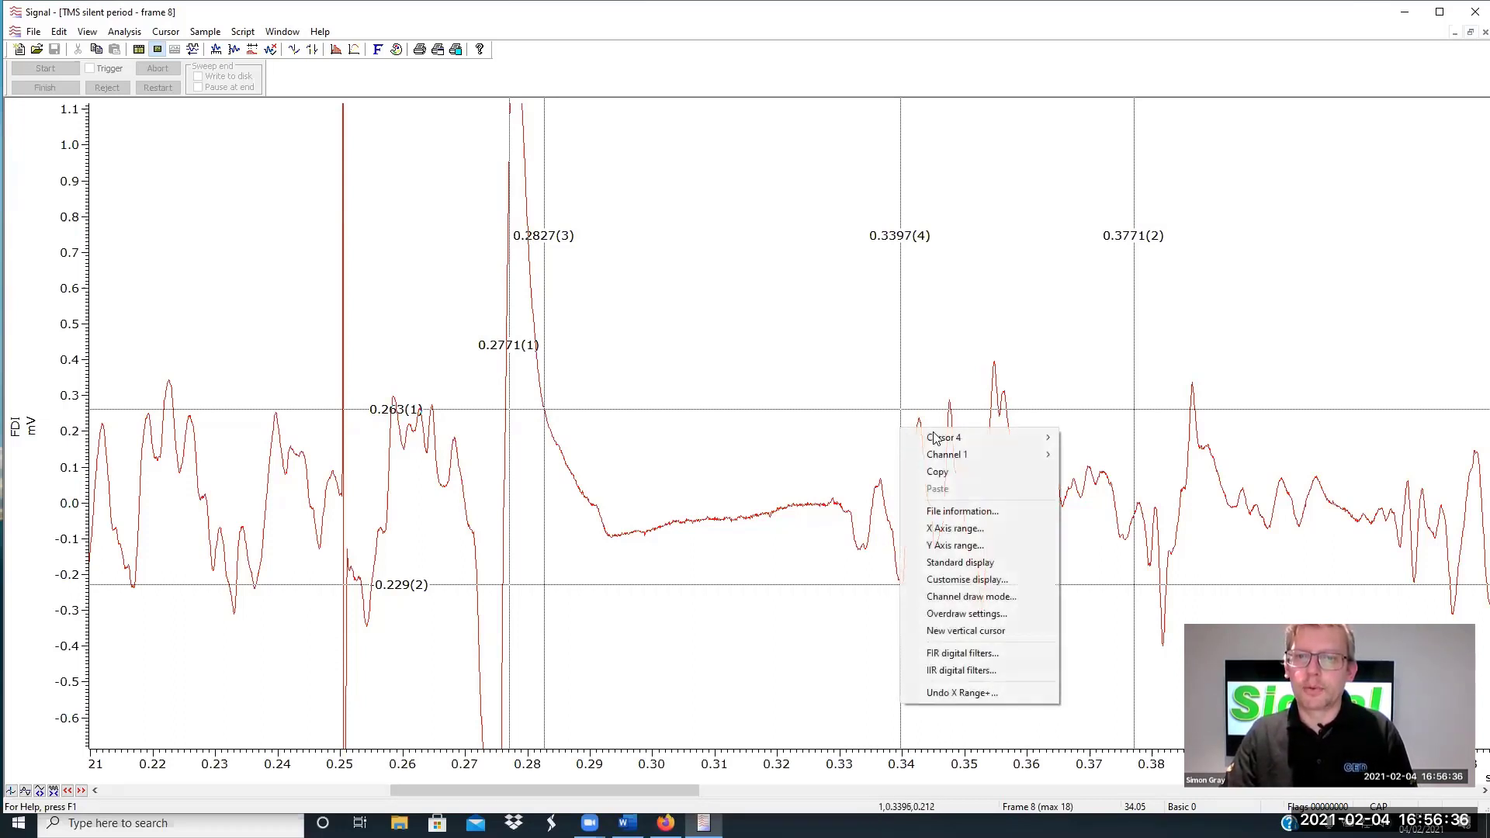
{"action": "mouse_move", "coordinate": [962, 438]}
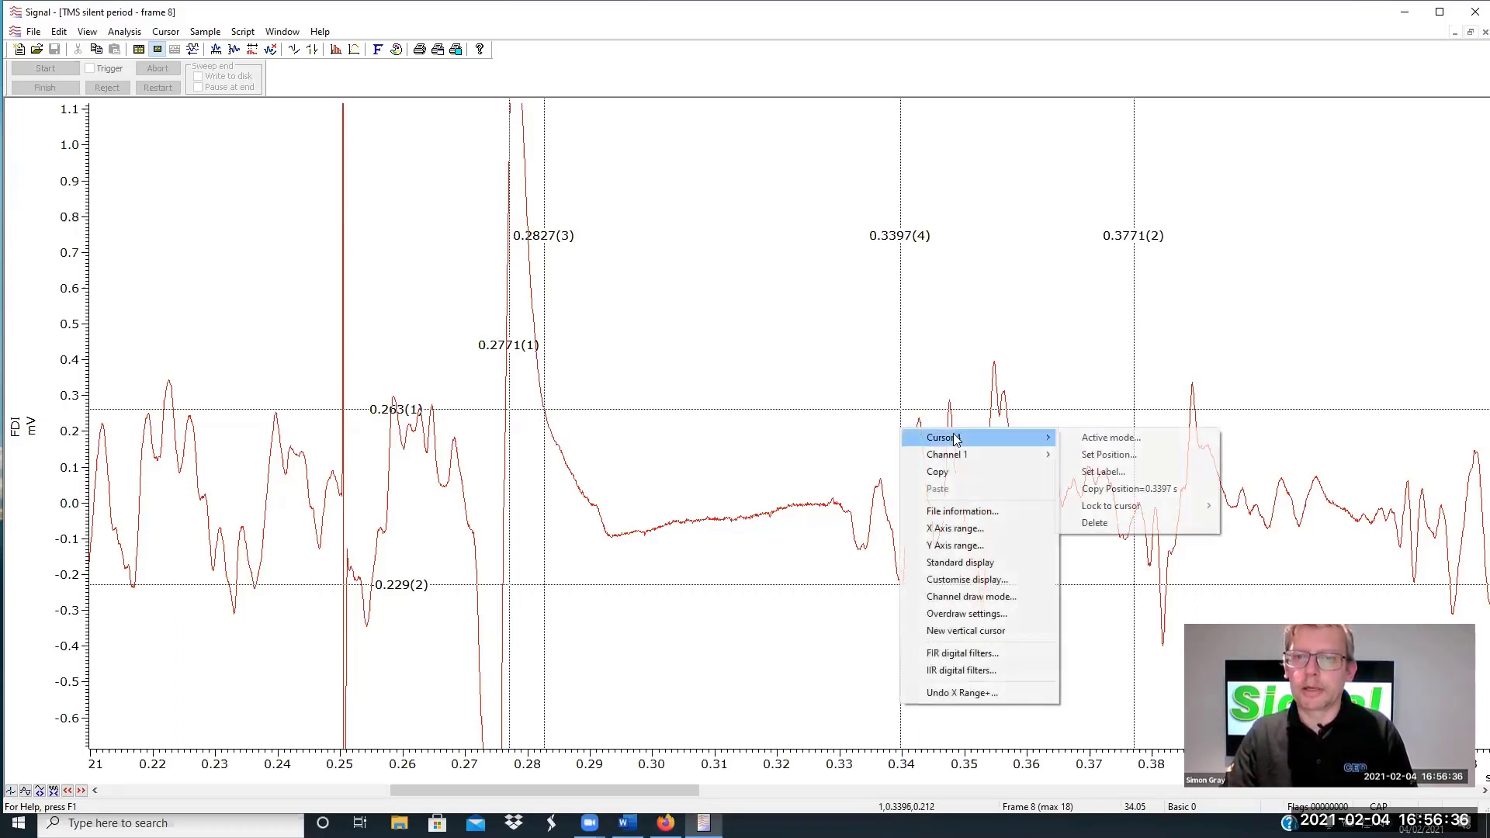
{"action": "left_click", "coordinate": [1111, 437]}
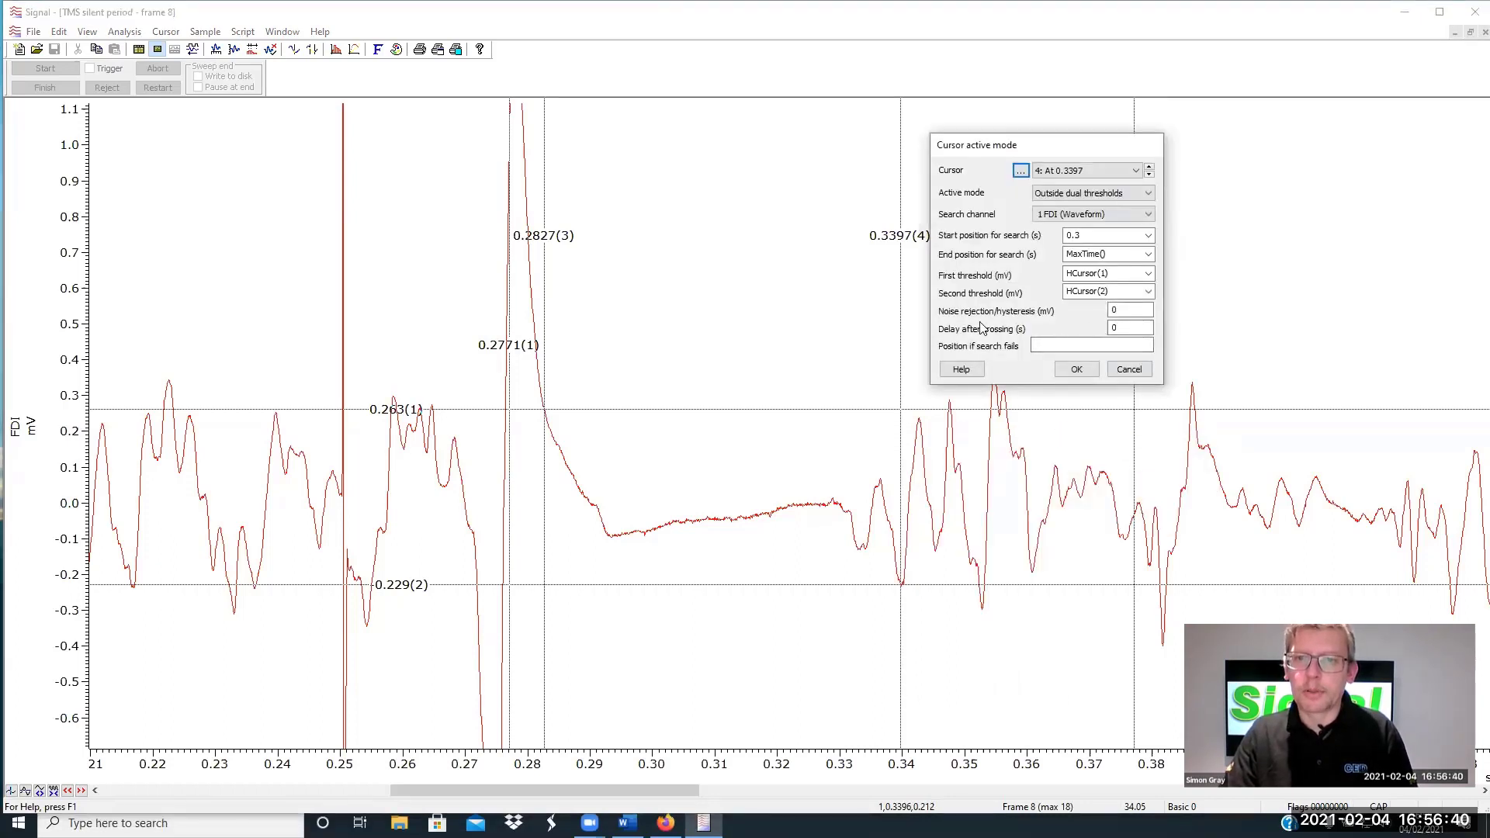
{"action": "double_click", "coordinate": [1115, 328]}
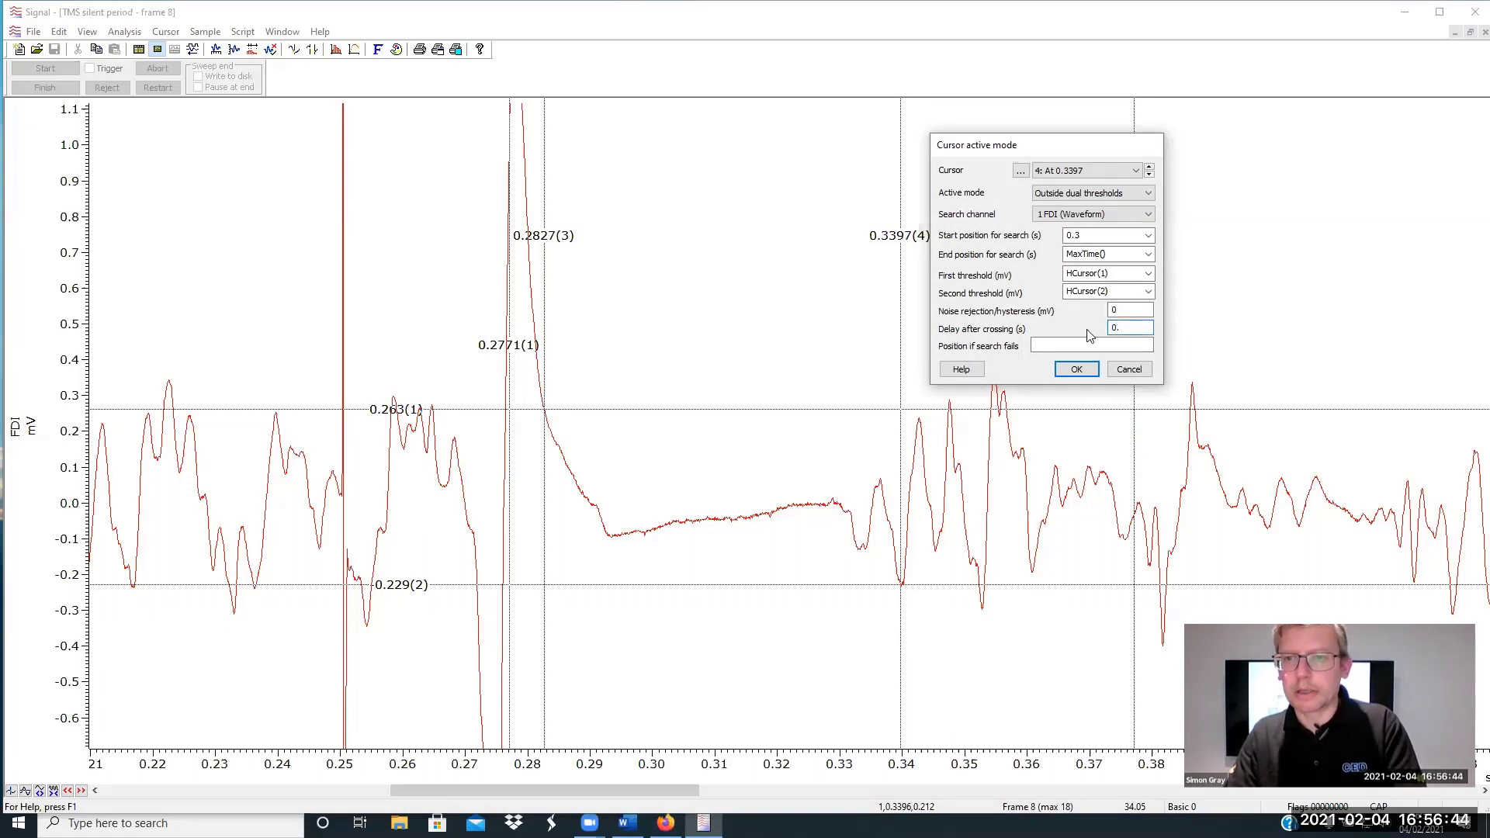
{"action": "type", "text": "0.001"}
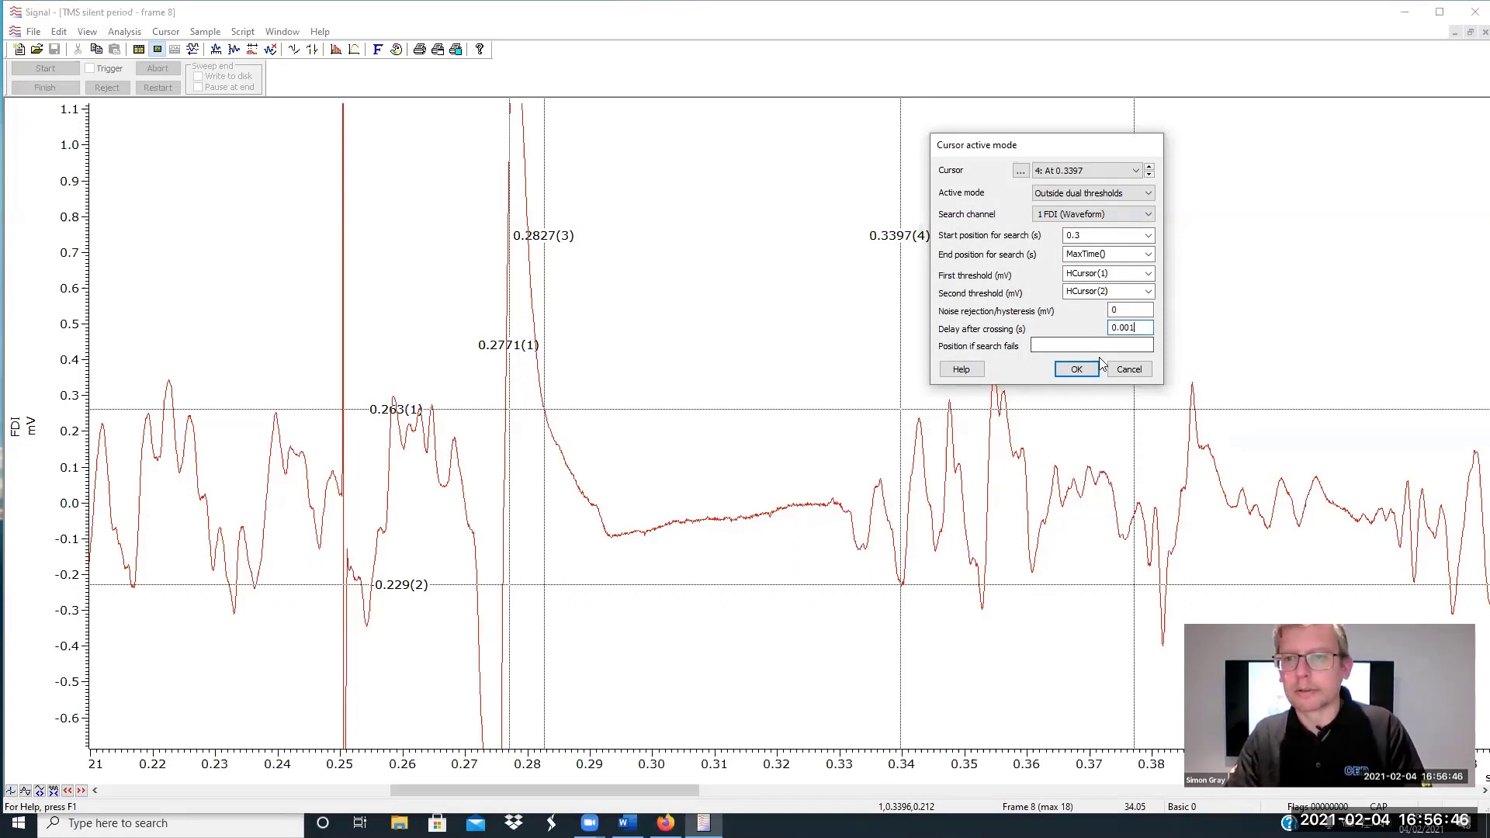
{"action": "left_click", "coordinate": [1076, 371]}
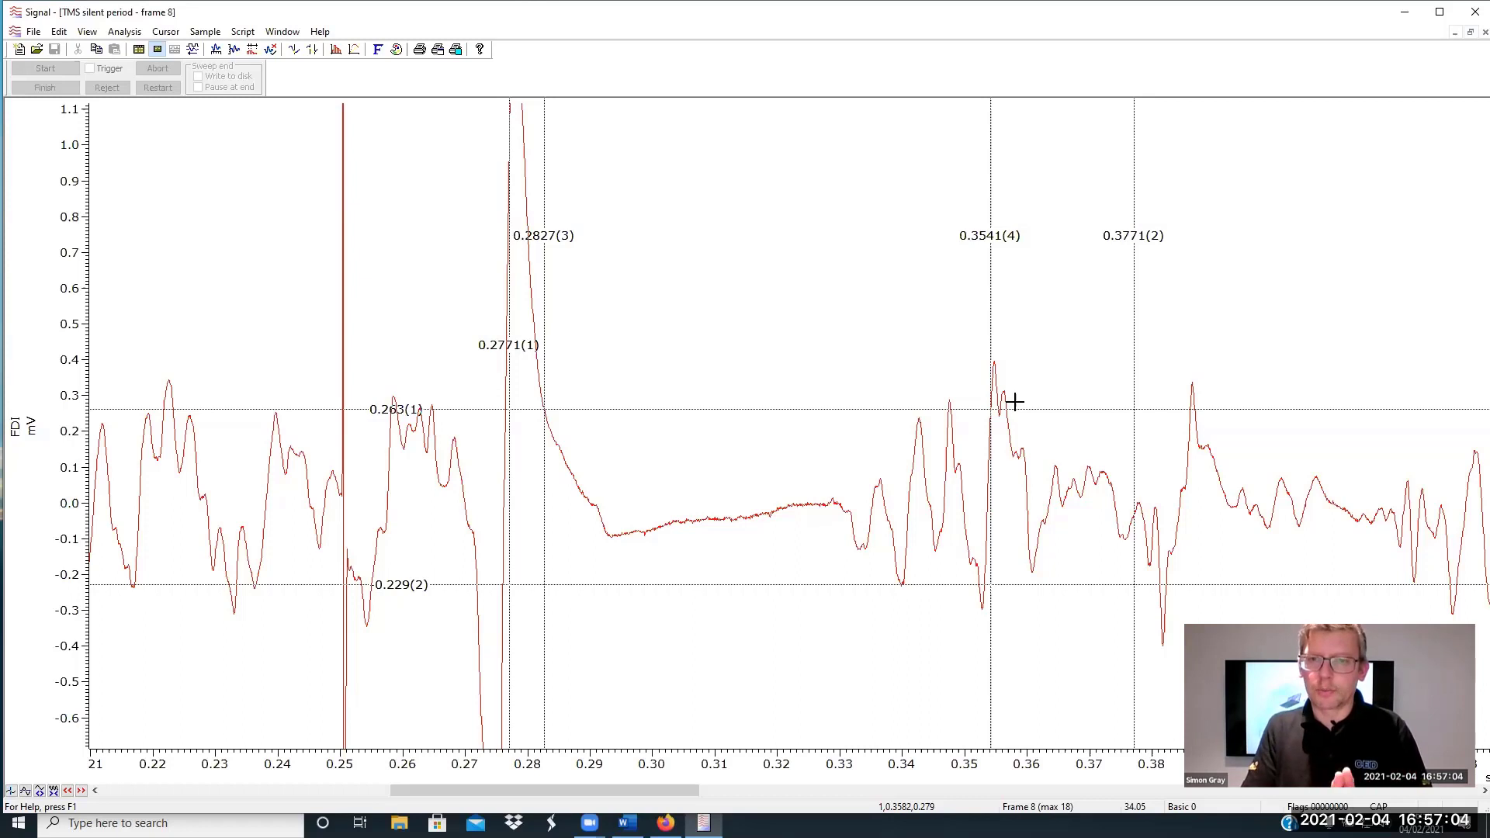
Start a new XY trend plot with a single plot channel named dURATION
{"action": "left_click", "coordinate": [375, 50]}
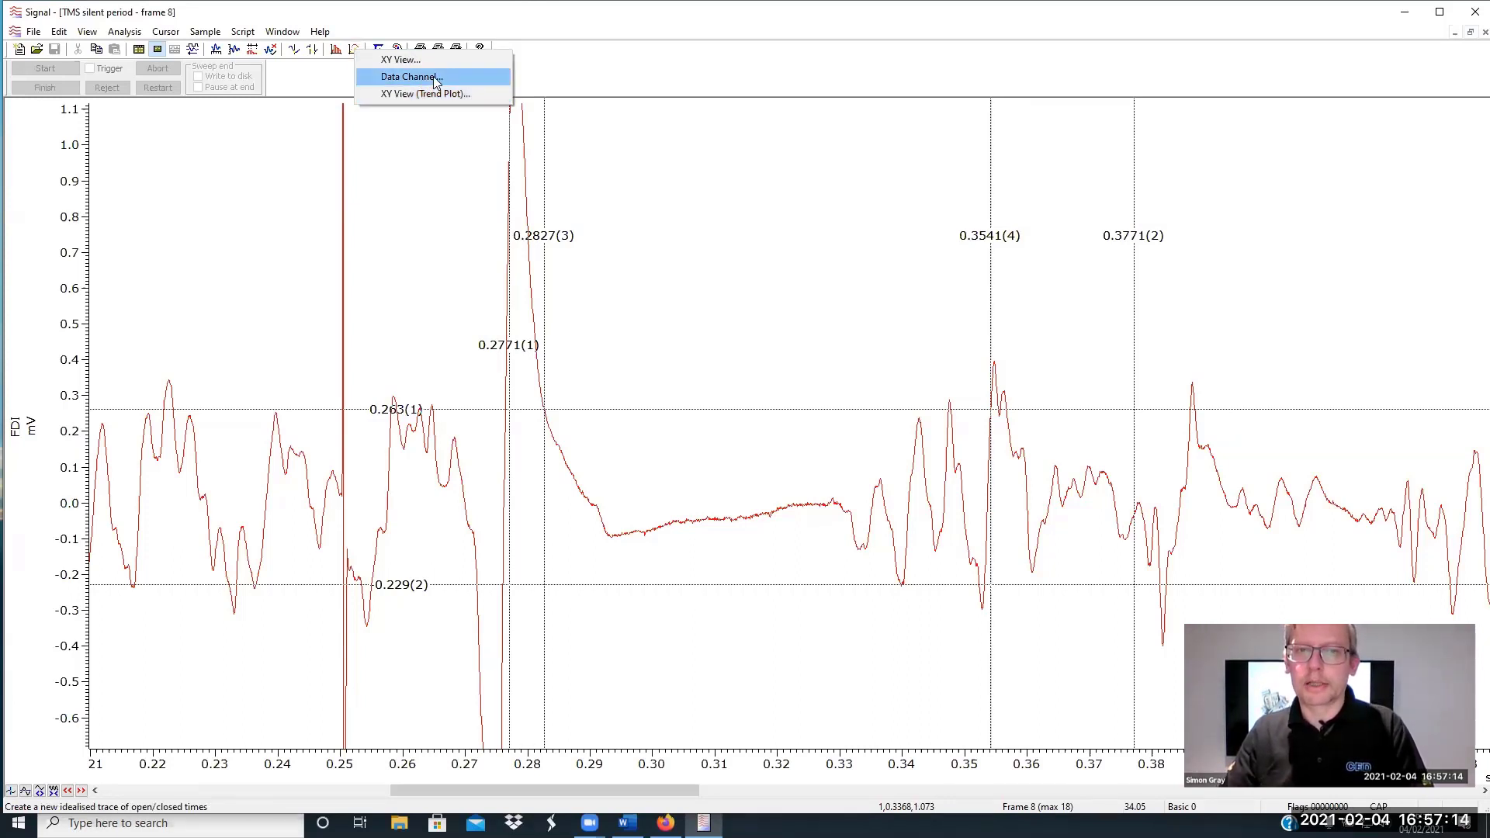
{"action": "left_click", "coordinate": [417, 94]}
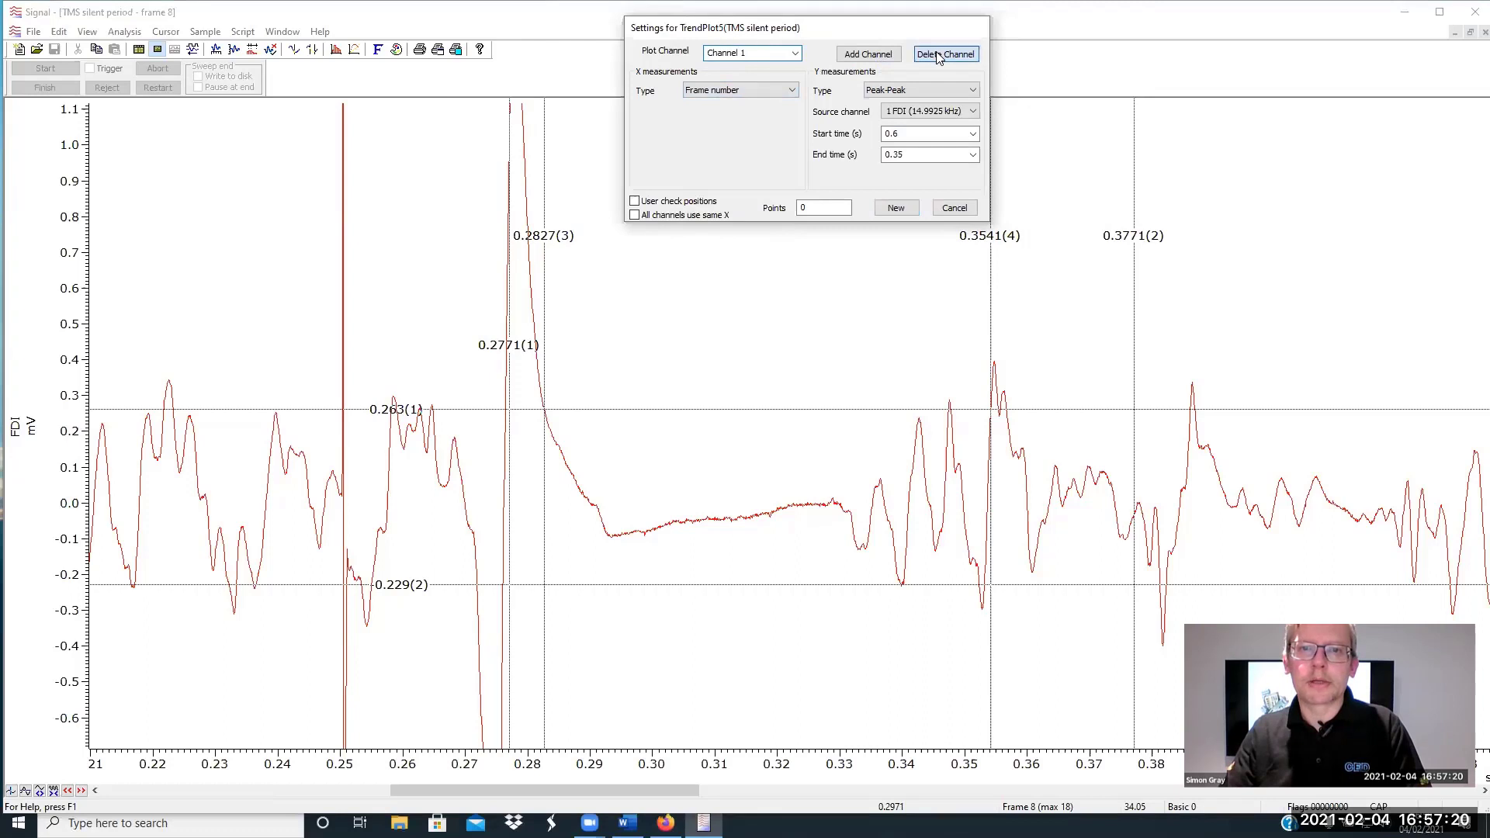
{"action": "type", "text": "Area"}
{"action": "left_click_drag", "start_coordinate": [764, 54], "coordinate": [657, 55]}
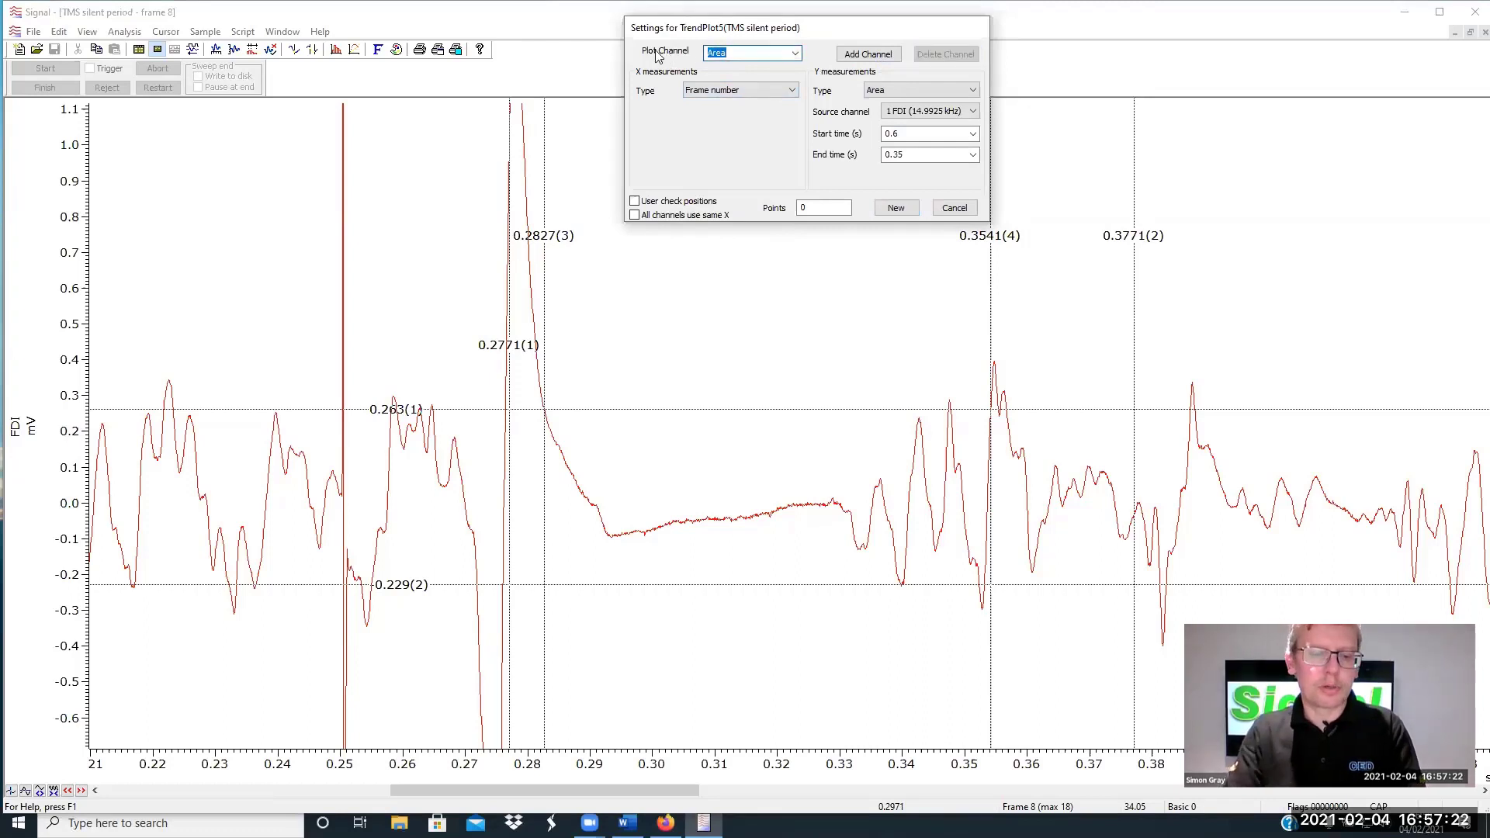
{"action": "type", "text": "dURATIO"}
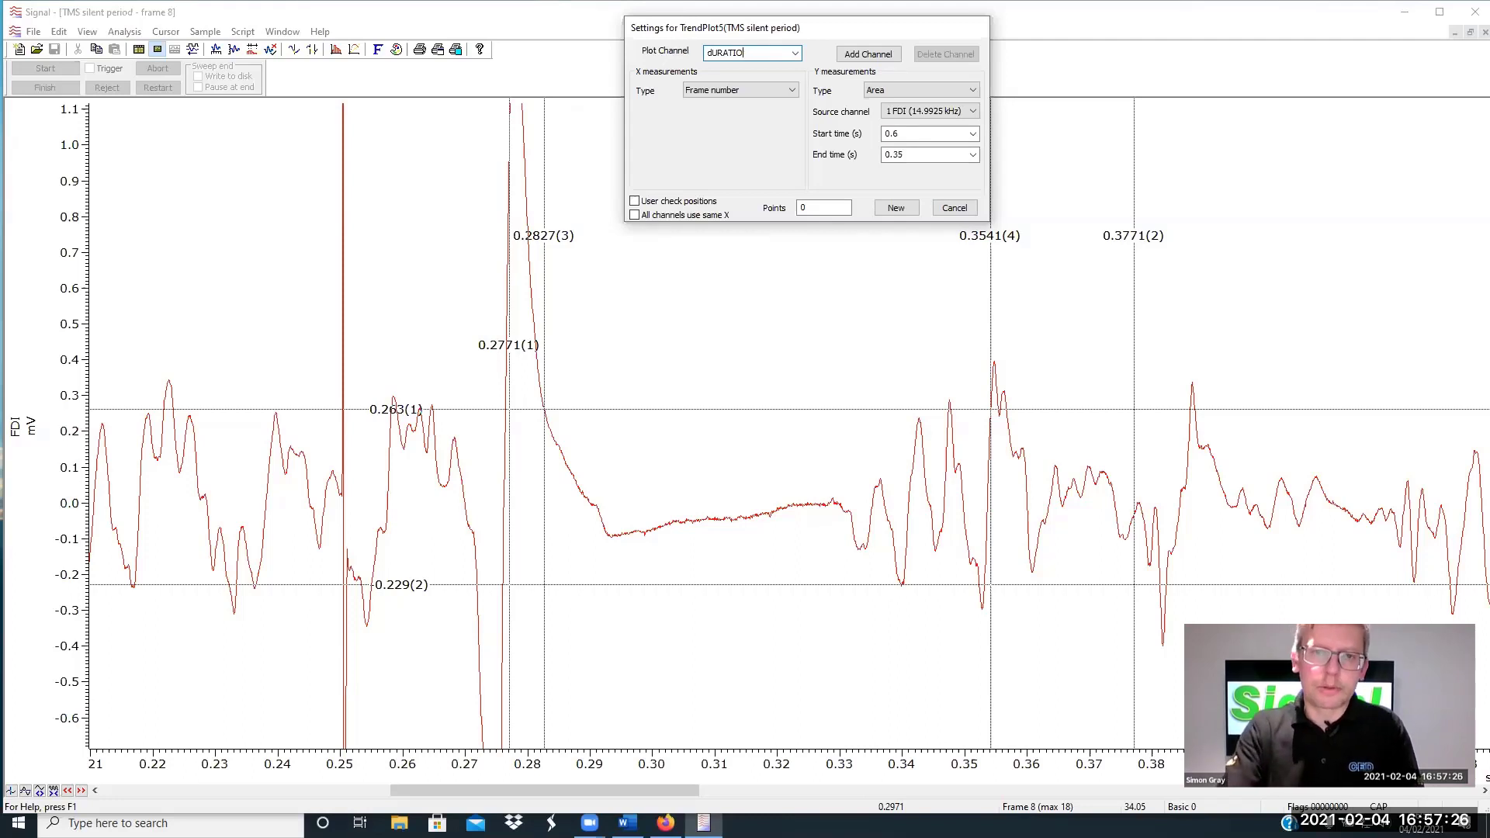
{"action": "key", "text": "BackSpace"}
{"action": "key", "text": "BackSpace"}
{"action": "key", "text": "BackSpace"}
{"action": "key", "text": "BackSpace"}
{"action": "key", "text": "BackSpace"}
{"action": "key", "text": "BackSpace"}
{"action": "key", "text": "BackSpace"}
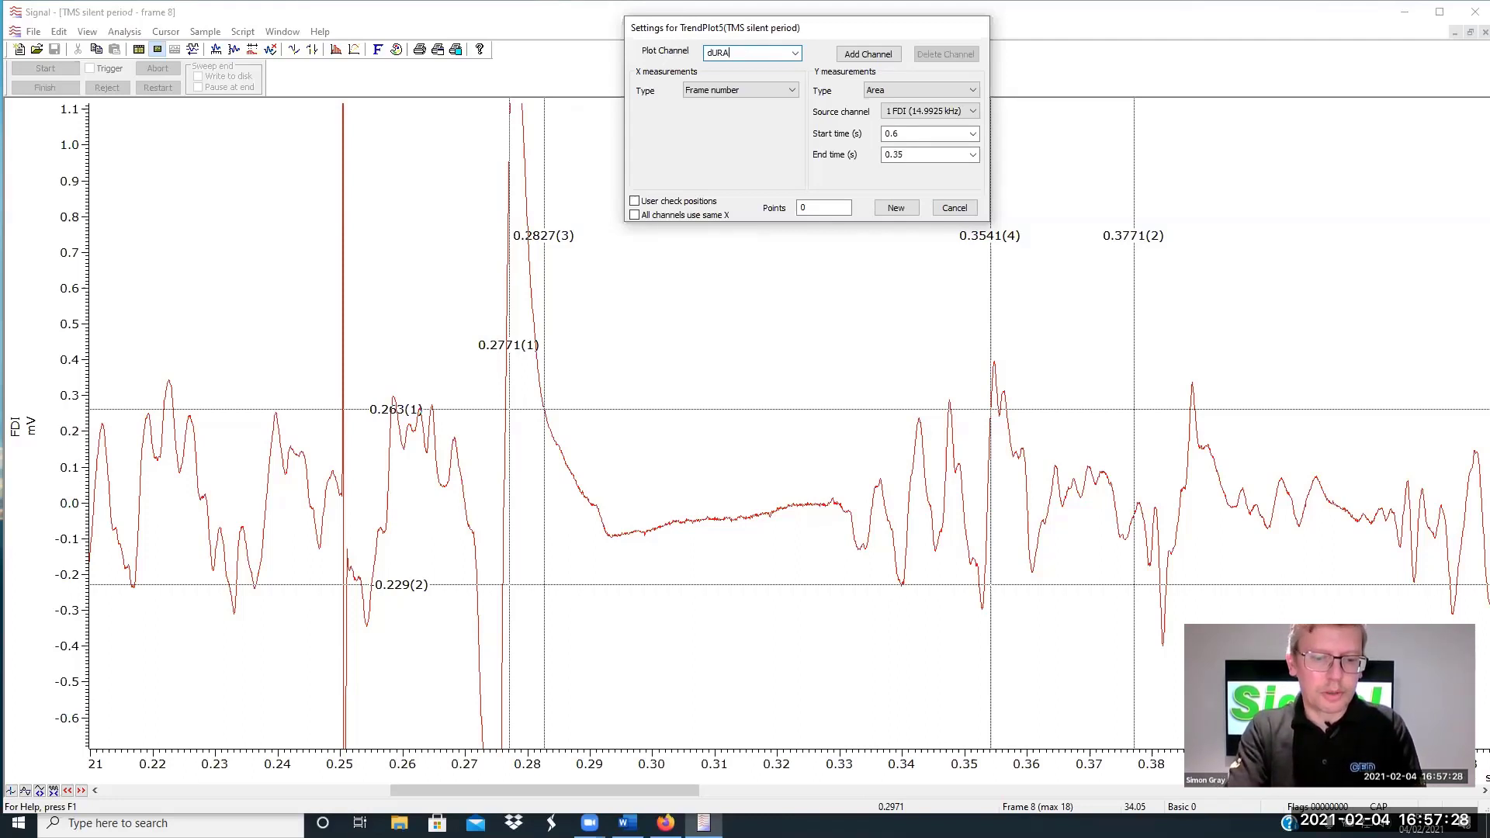
Measure Y as the Time difference between reference Cursor(3) and Cursor(4), and create and process the trend plot
{"action": "left_click", "coordinate": [900, 95]}
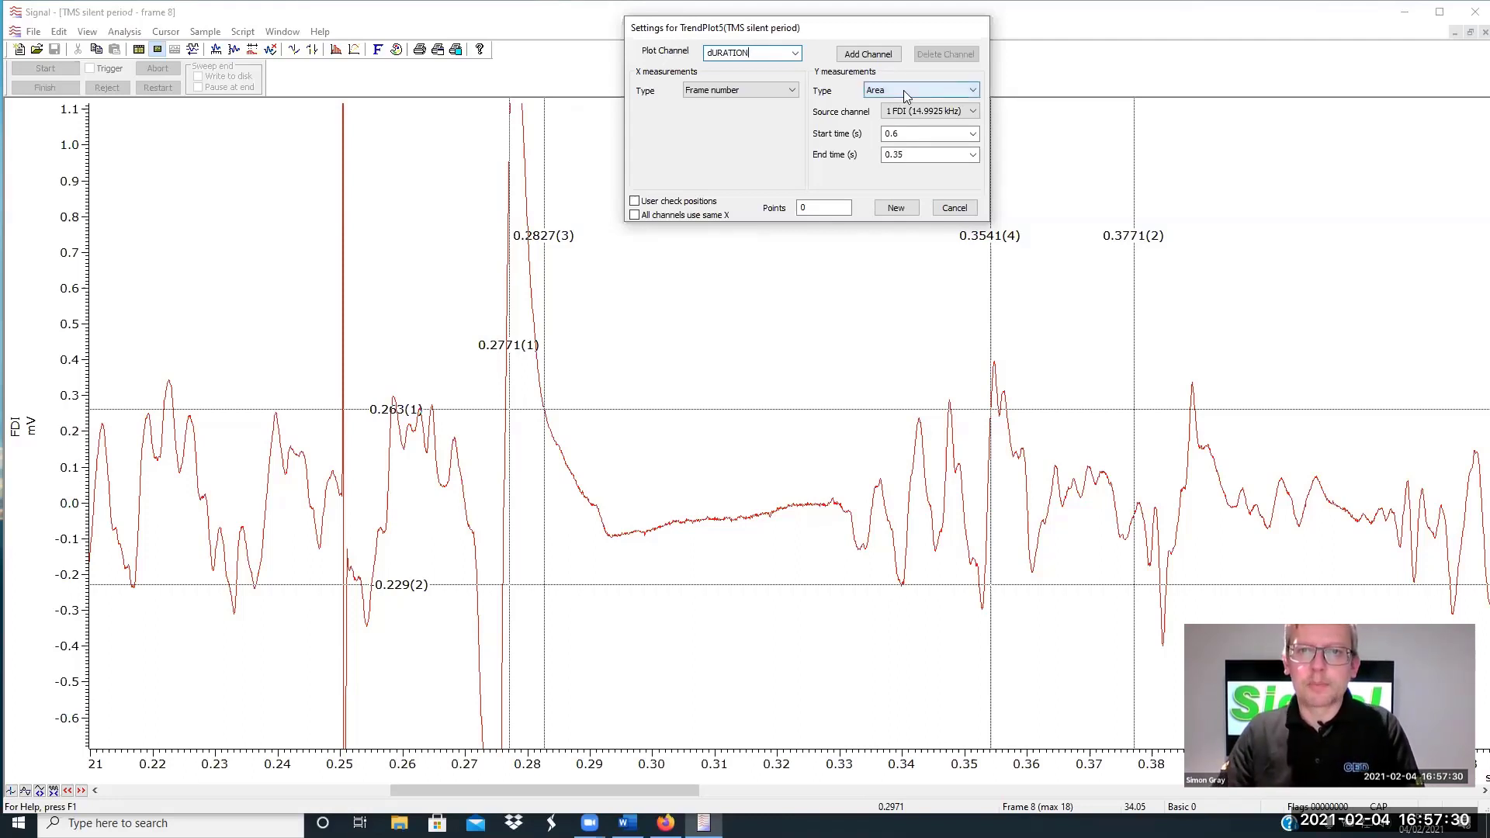
{"action": "scroll", "coordinate": [916, 206], "scroll_direction": "up", "scroll_amount": 5}
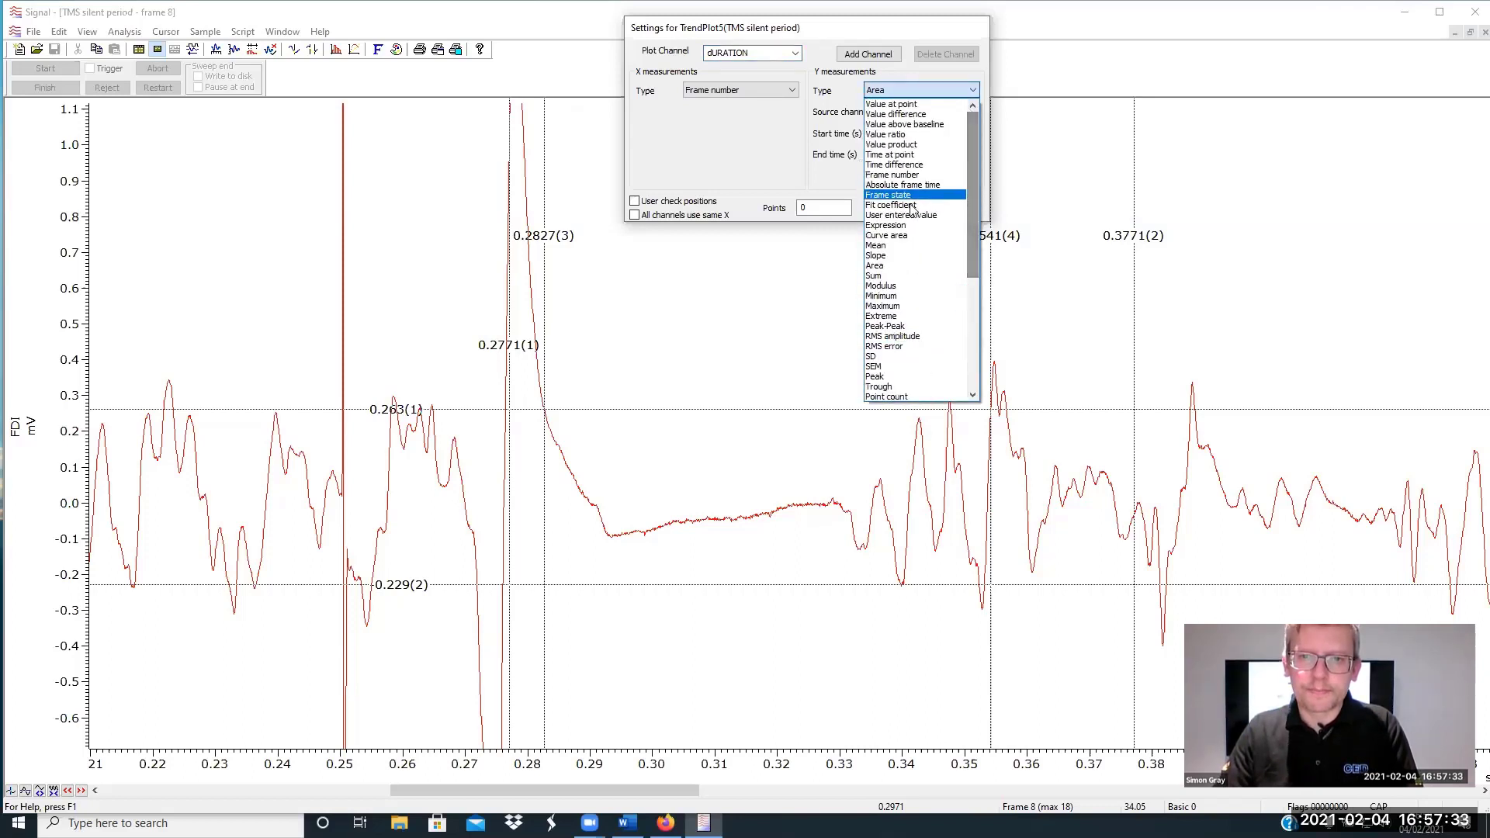
{"action": "left_click", "coordinate": [914, 166]}
{"action": "left_click", "coordinate": [972, 133]}
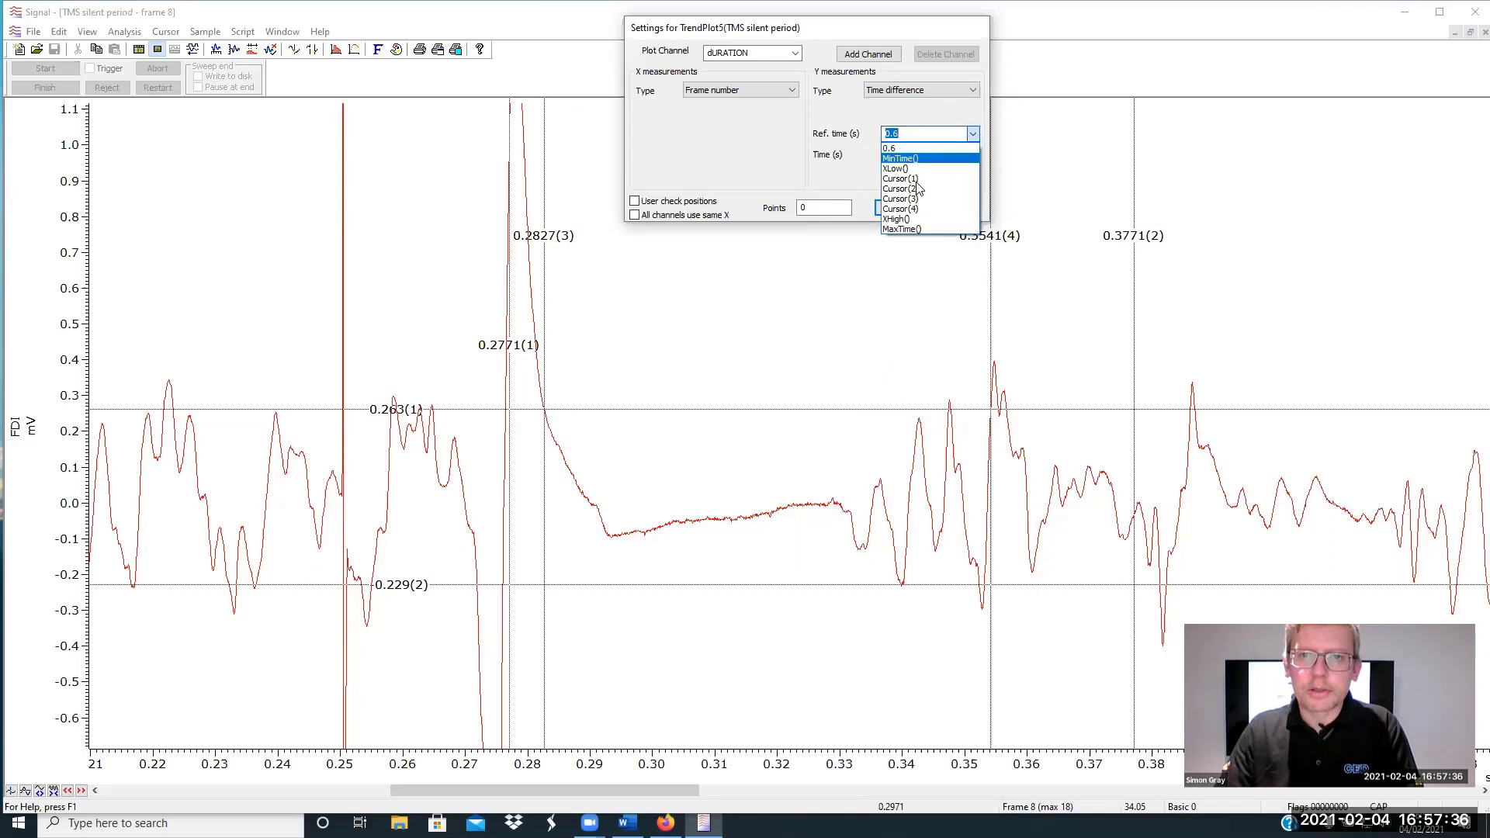
{"action": "left_click", "coordinate": [932, 200]}
{"action": "left_click", "coordinate": [972, 154]}
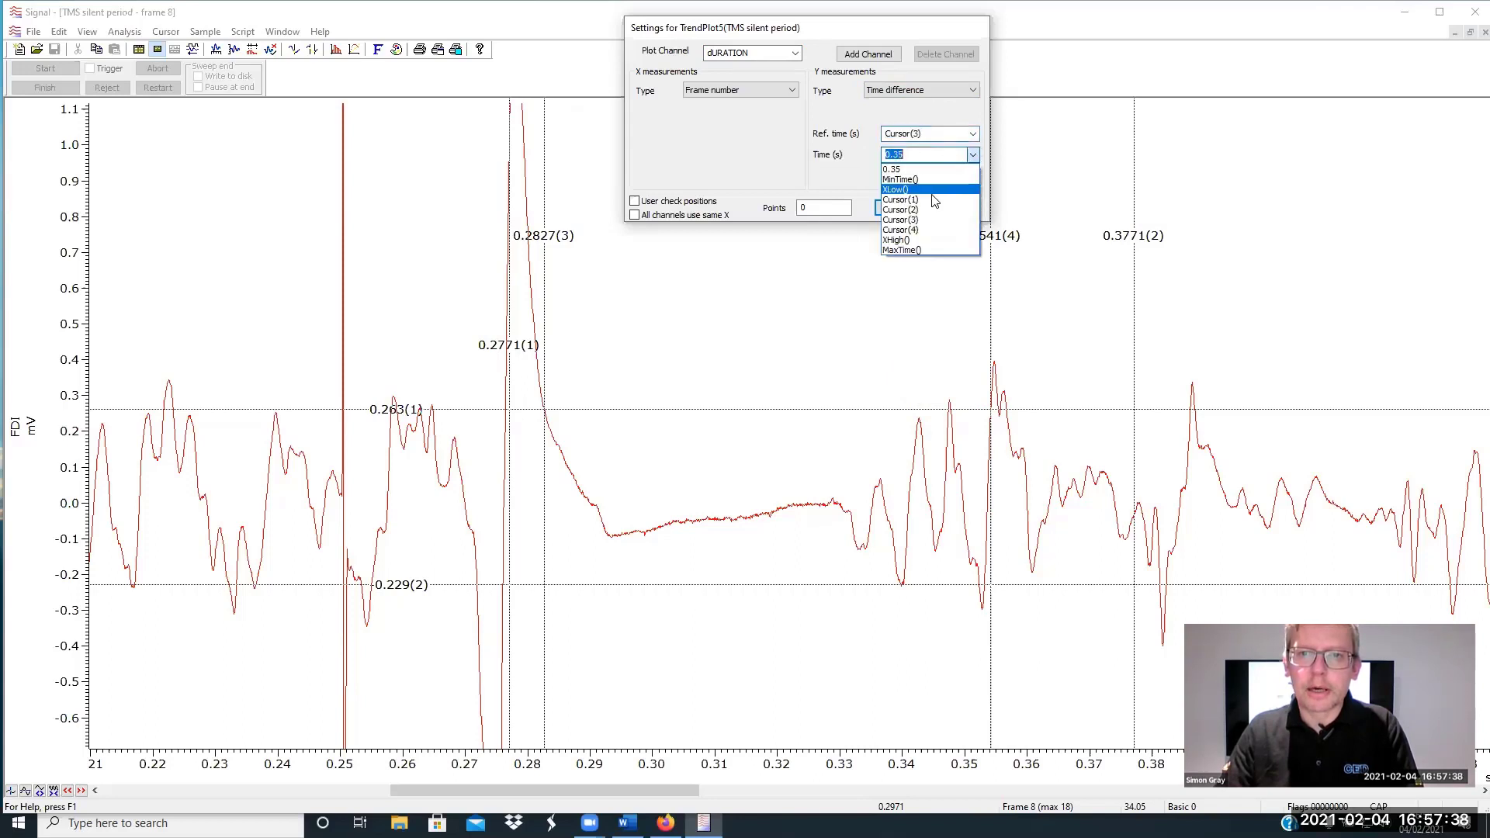
{"action": "left_click", "coordinate": [928, 231]}
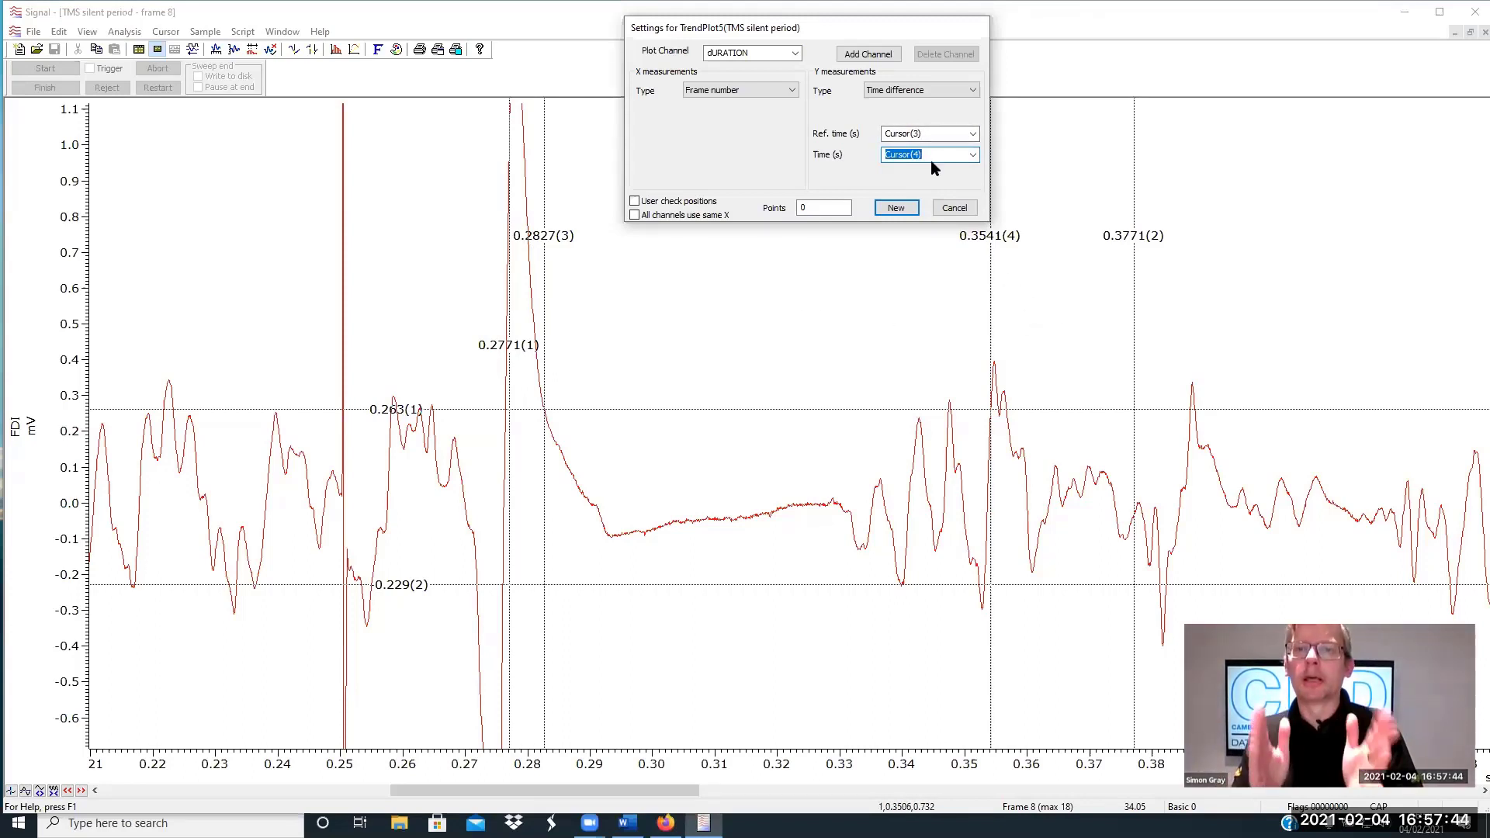
{"action": "left_click", "coordinate": [894, 208]}
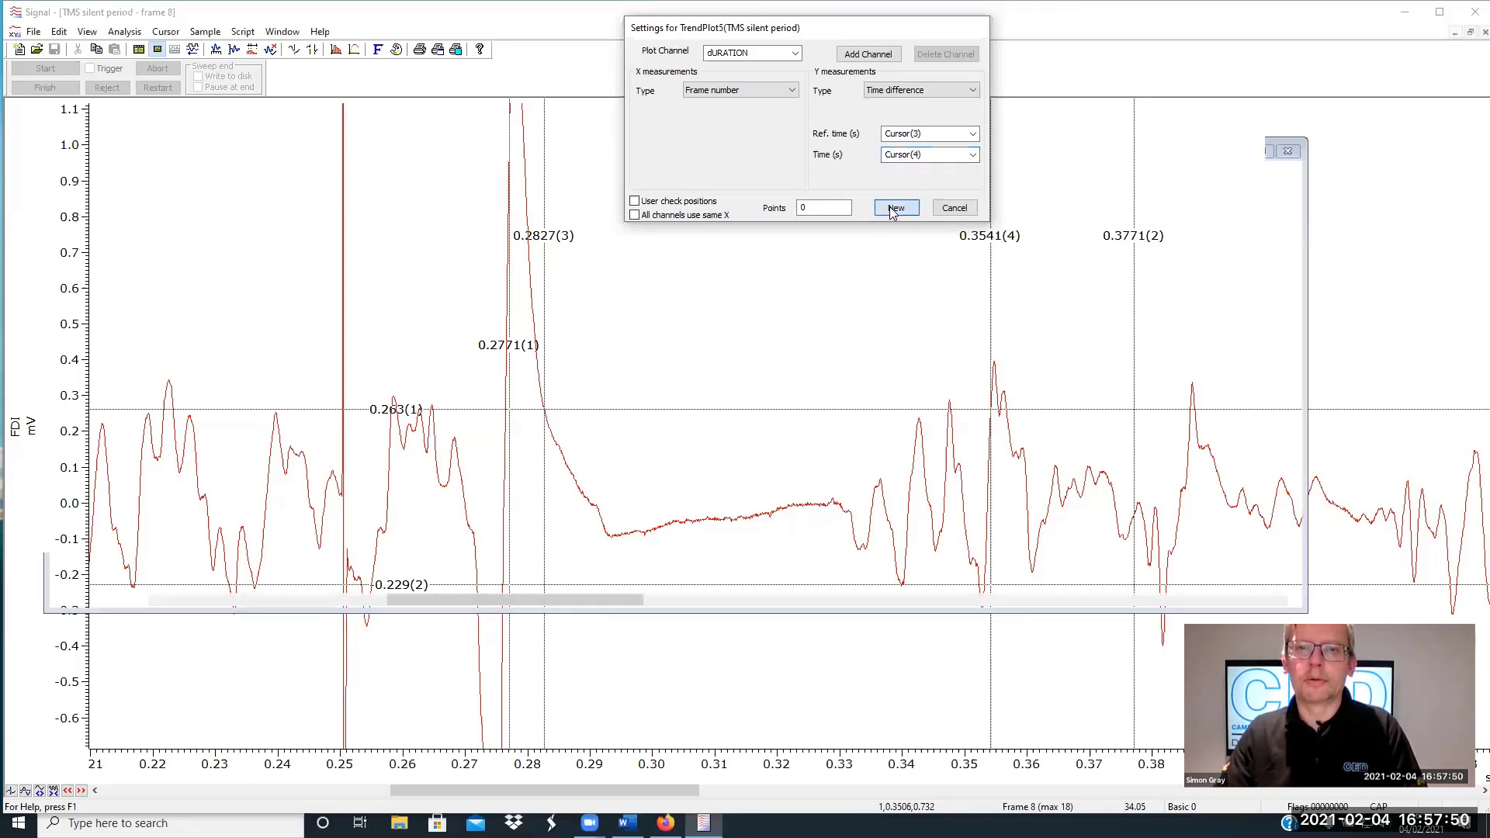
{"action": "left_click", "coordinate": [82, 269]}
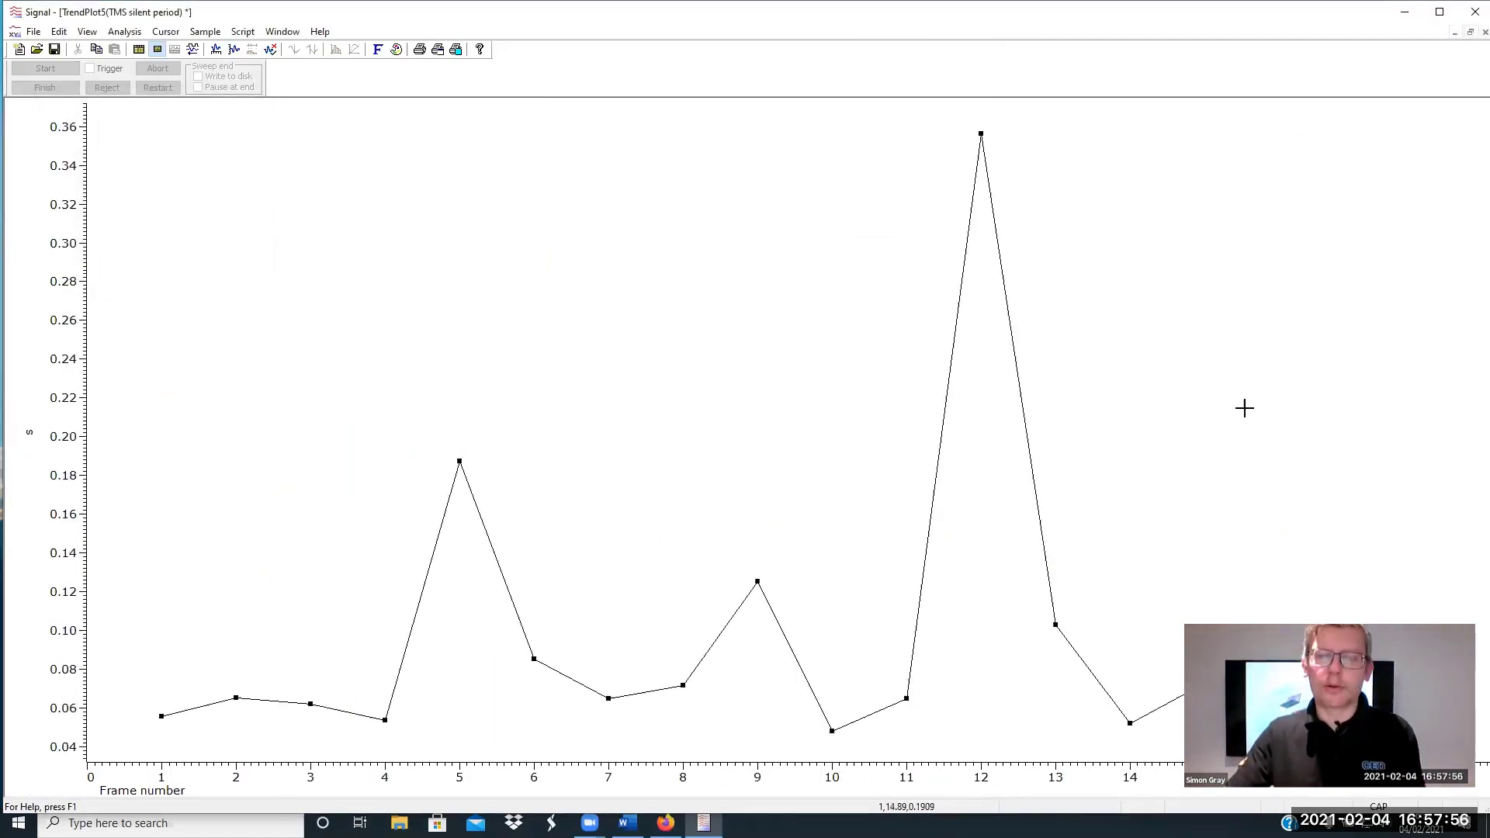
Restore and narrow the trend plot and TMS silent period windows so they sit side by side
{"action": "left_click", "coordinate": [1470, 33]}
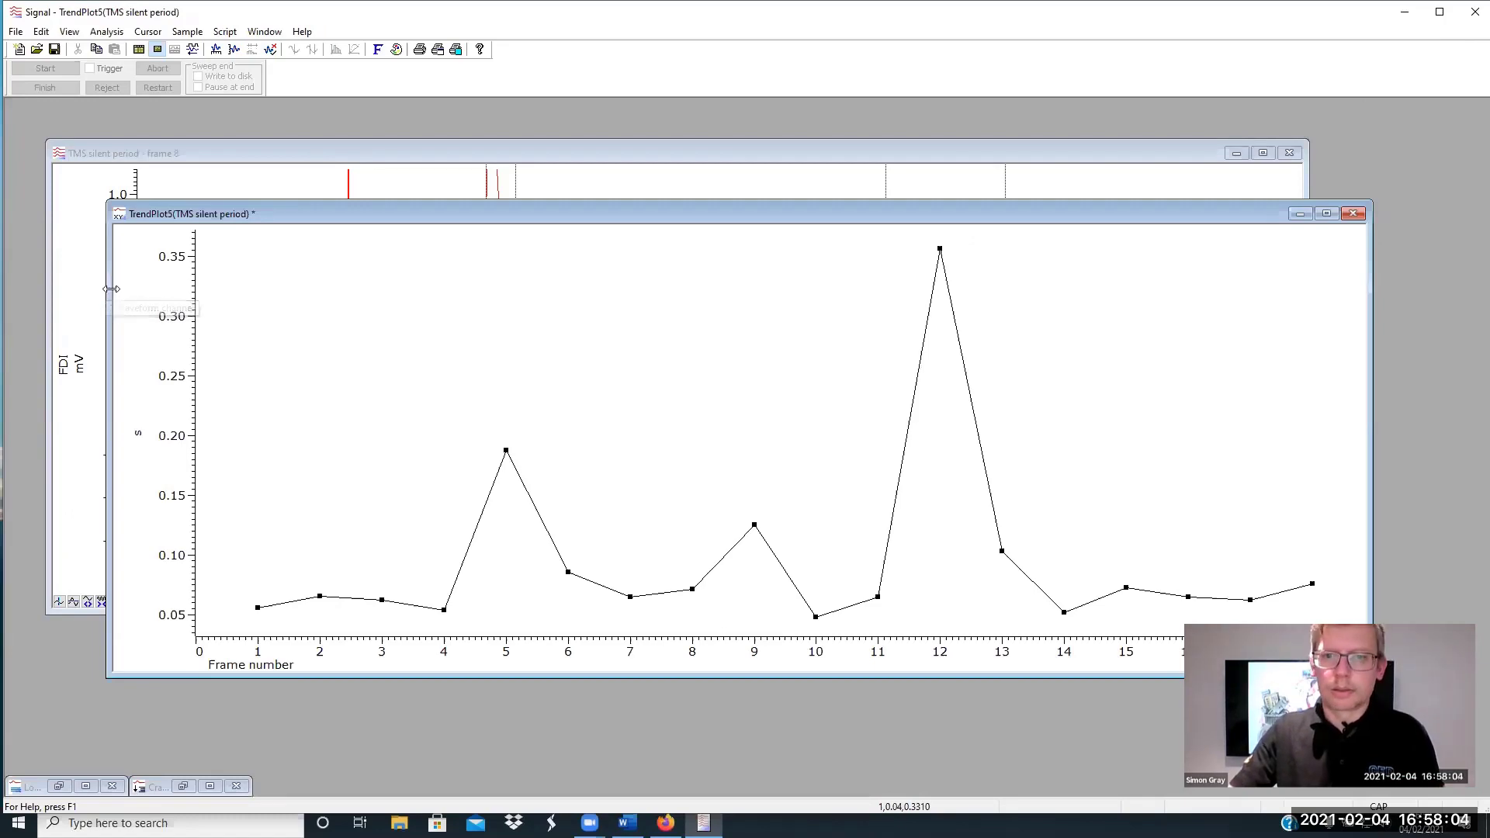
{"action": "left_click_drag", "start_coordinate": [111, 289], "coordinate": [938, 289]}
{"action": "left_click", "coordinate": [799, 152]}
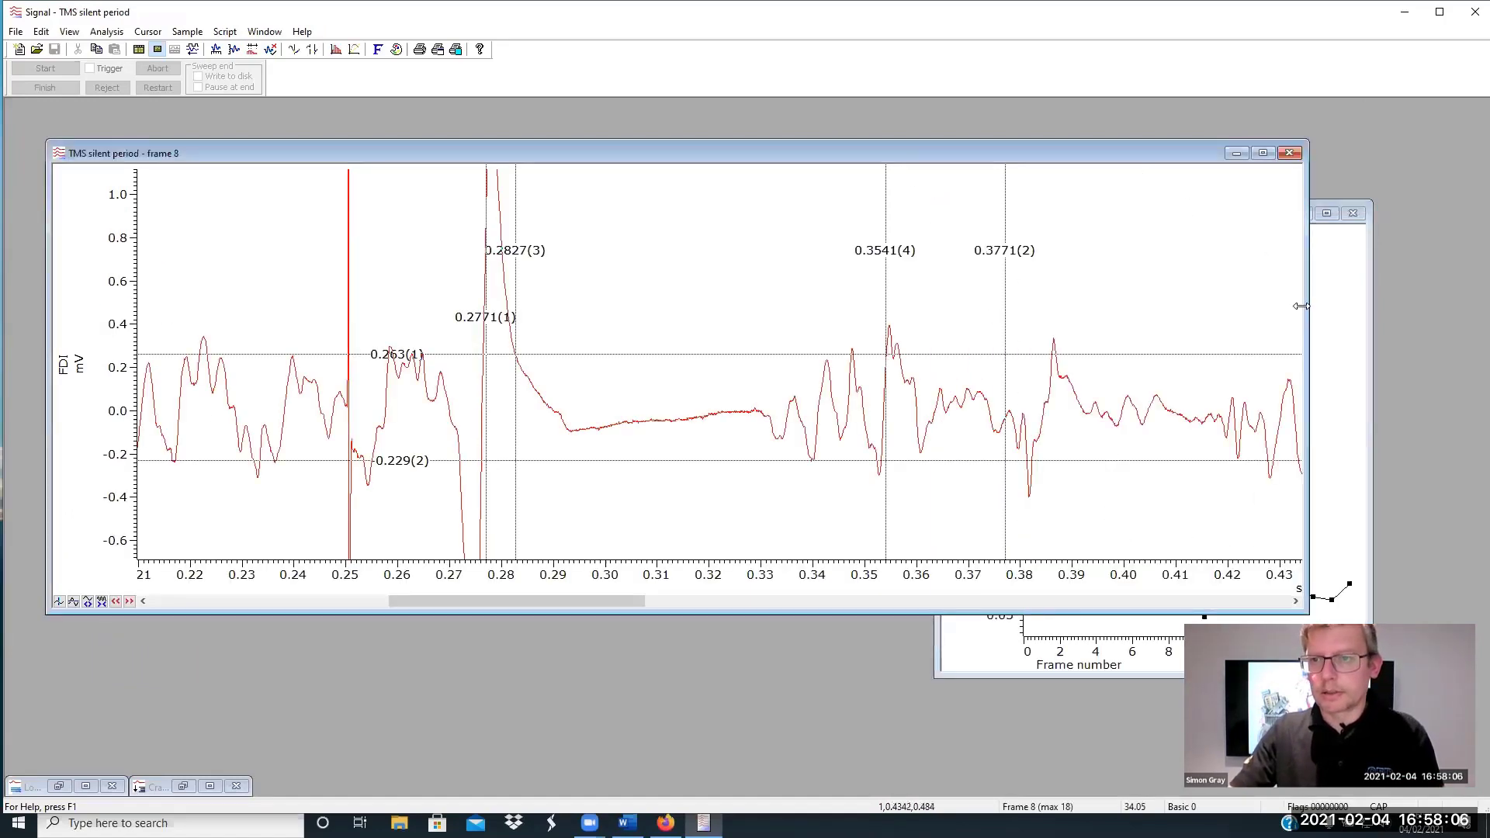
{"action": "left_click_drag", "start_coordinate": [1304, 305], "coordinate": [835, 384]}
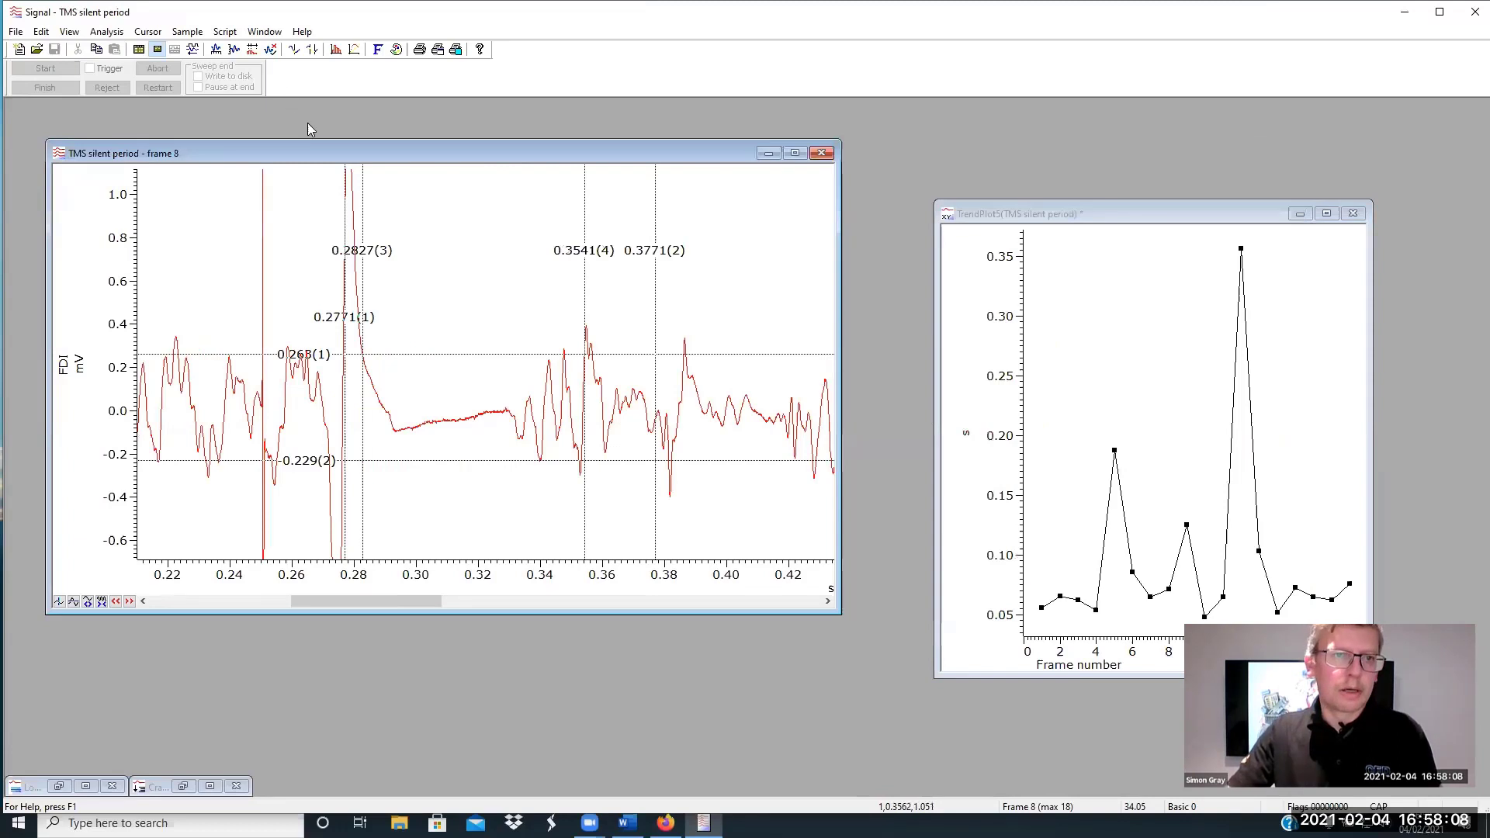
Create an XY measurements view of the TMS data with User check positions enabled, and process all frames
{"action": "left_click", "coordinate": [349, 52]}
{"action": "left_click", "coordinate": [400, 62]}
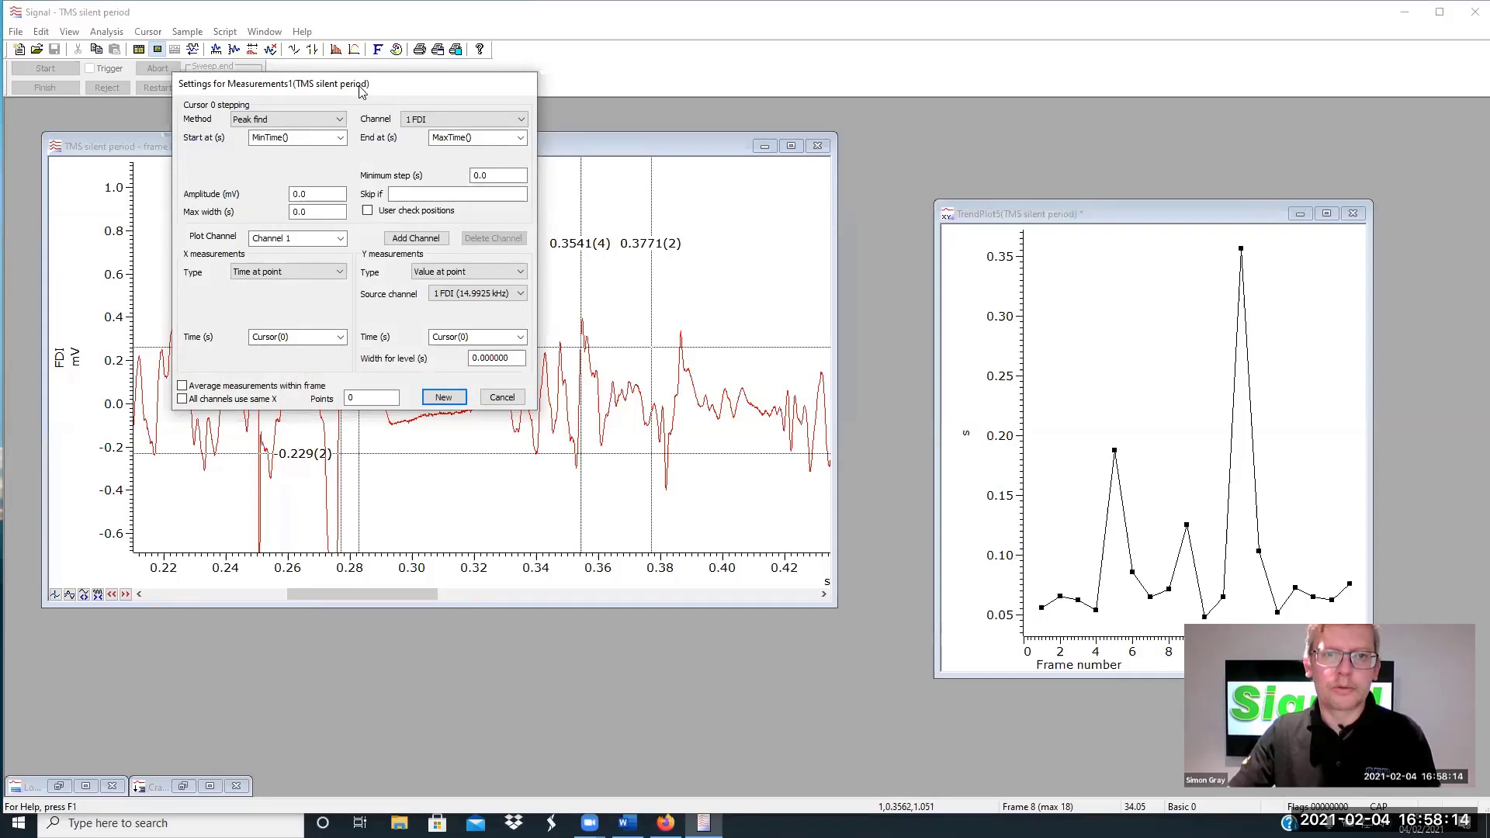
{"action": "left_click_drag", "start_coordinate": [360, 91], "coordinate": [725, 129]}
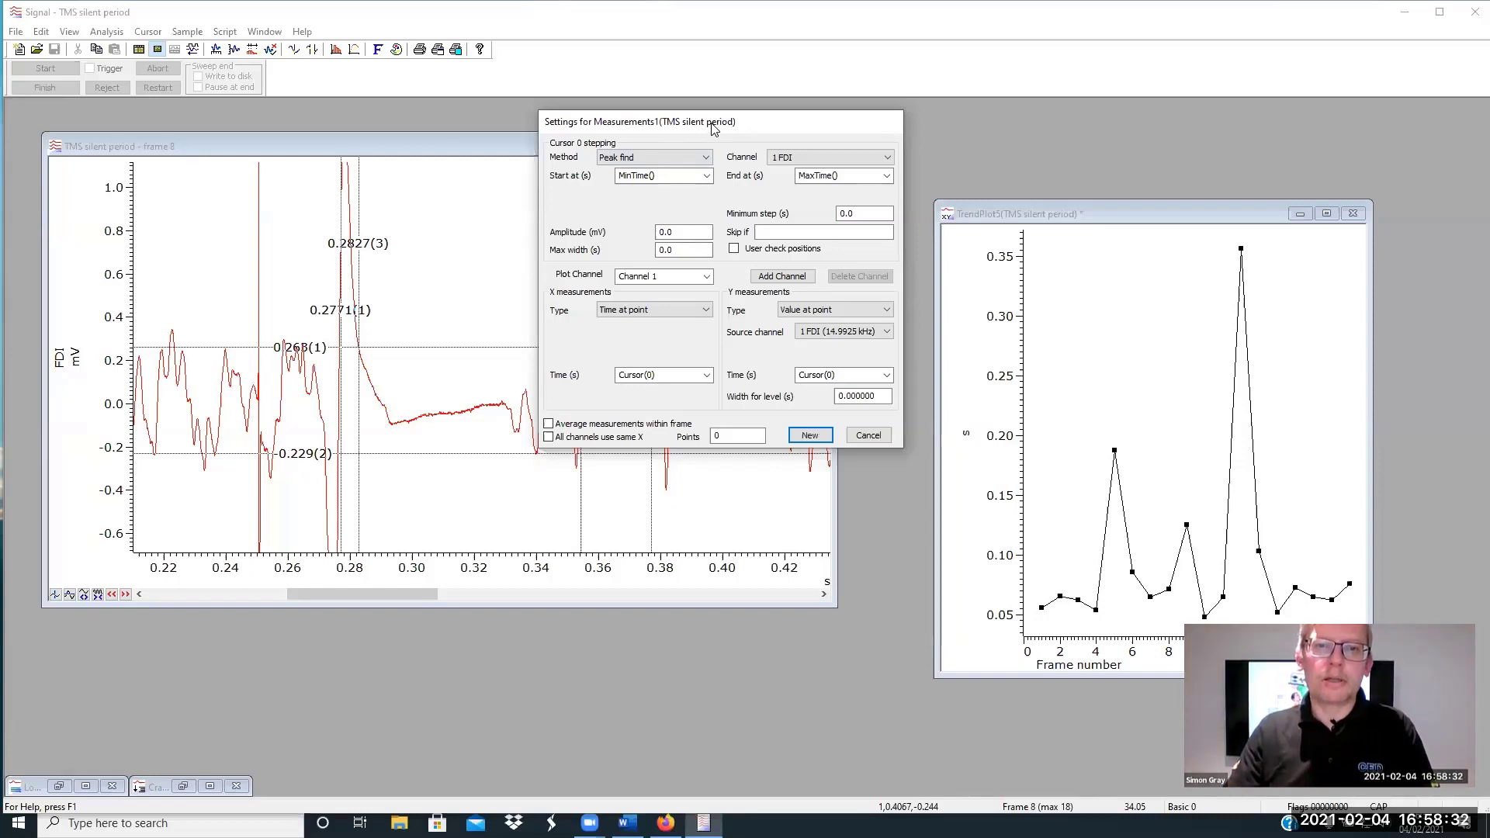
{"action": "left_click_drag", "start_coordinate": [719, 126], "coordinate": [748, 111]}
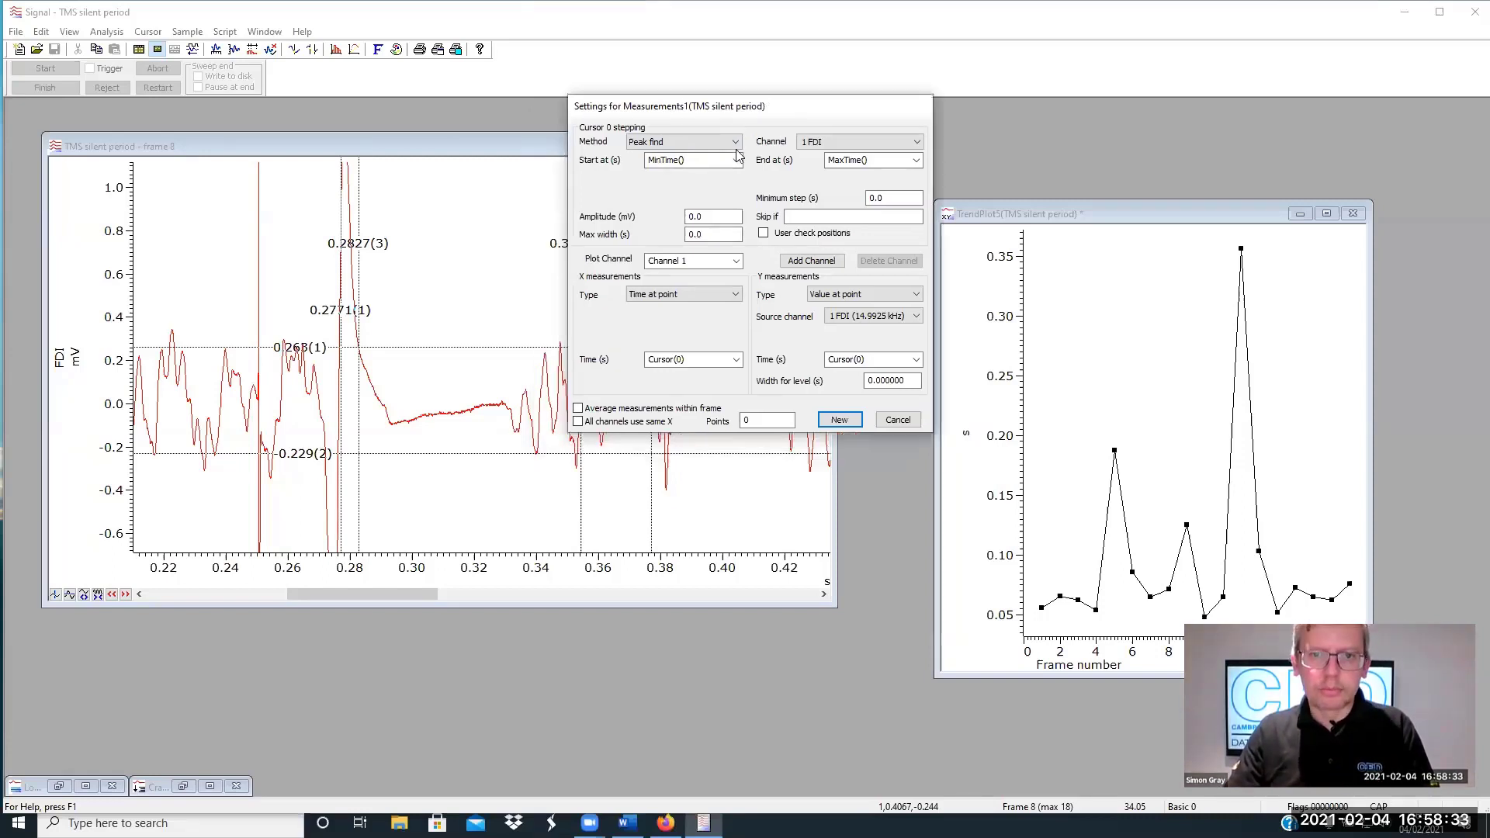
{"action": "left_click", "coordinate": [765, 234]}
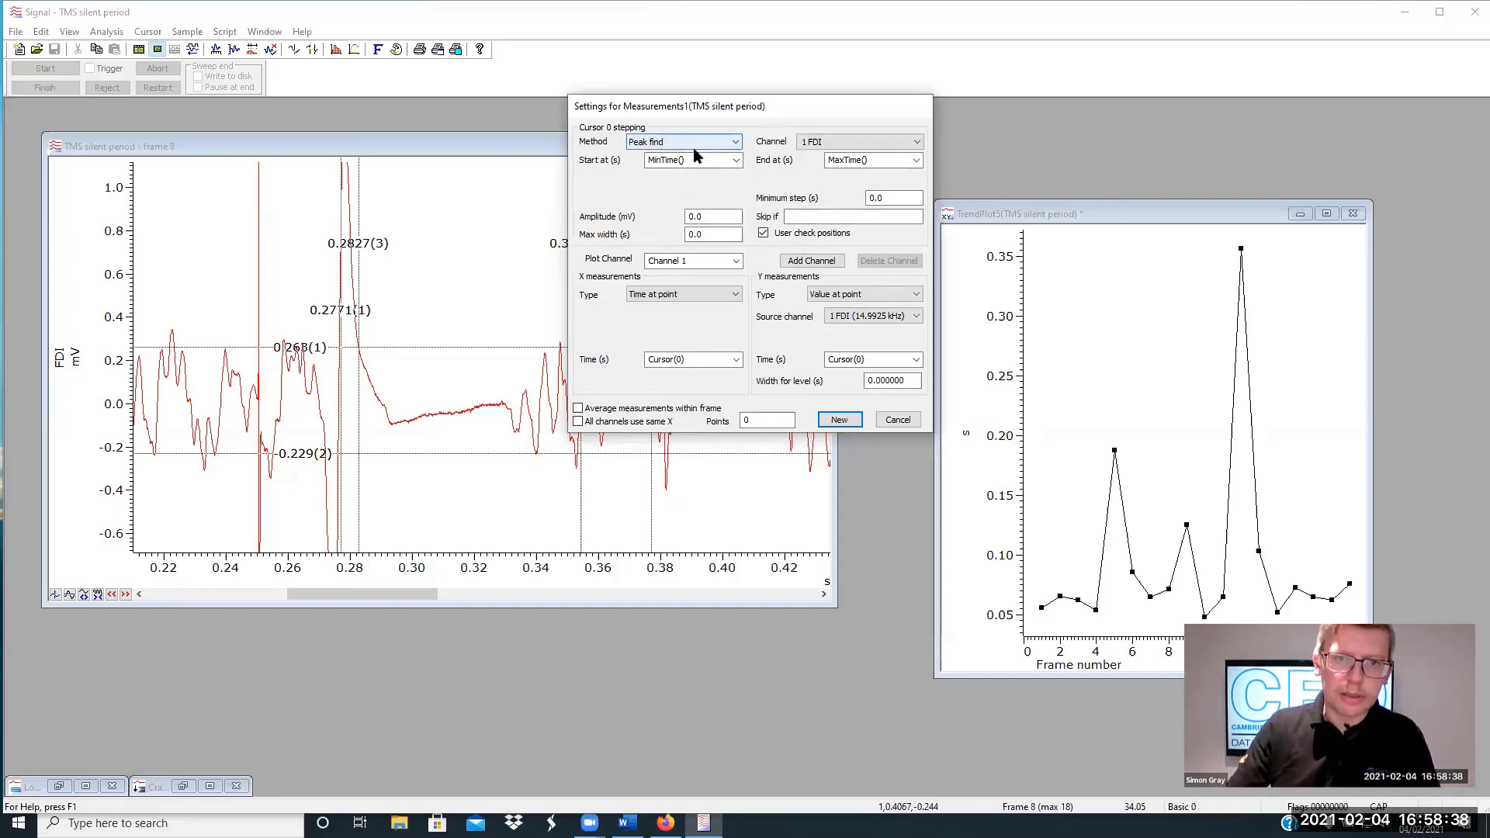
{"action": "left_click", "coordinate": [838, 420]}
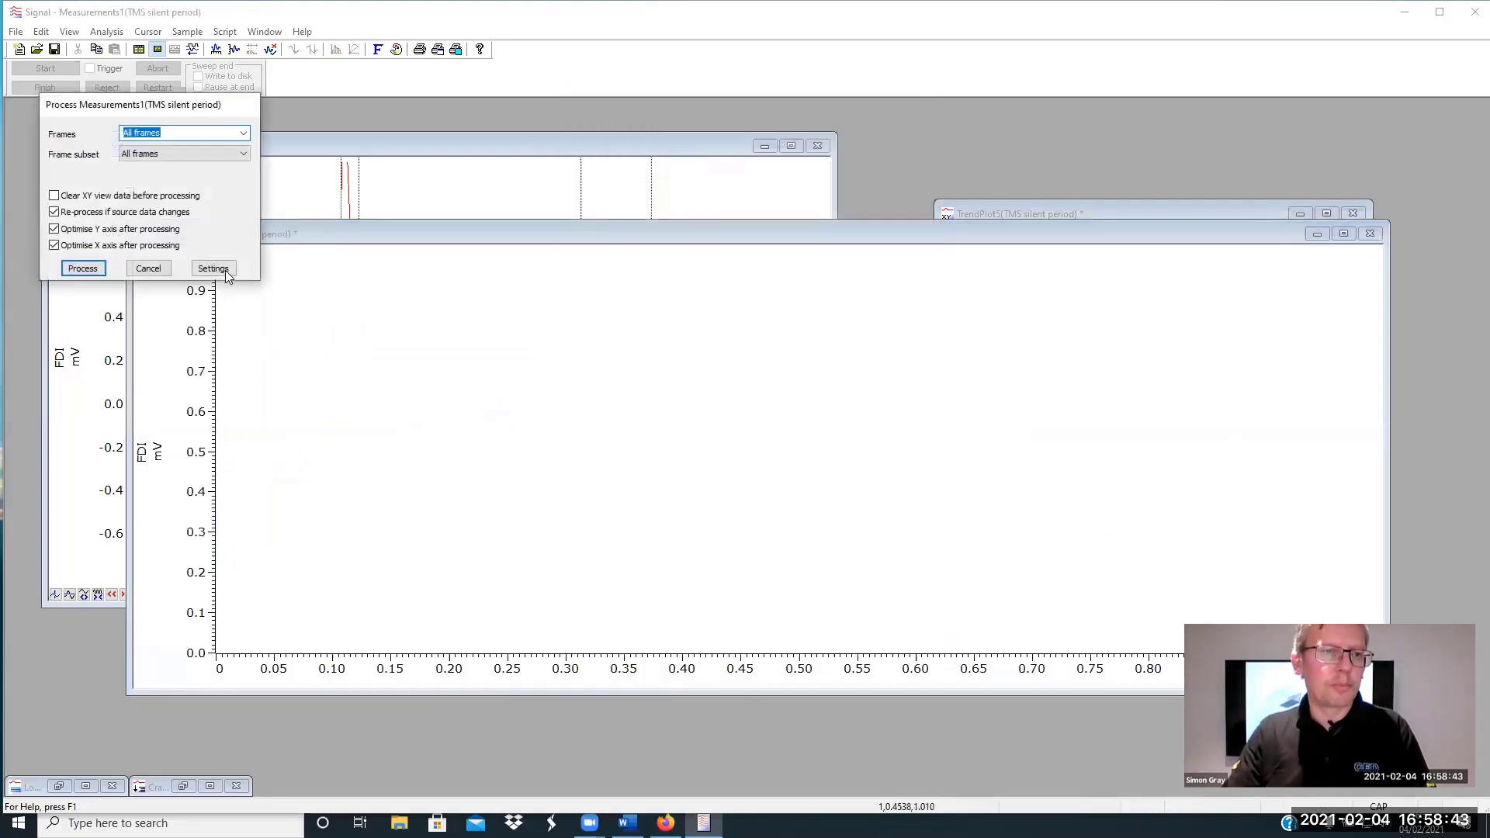
{"action": "left_click", "coordinate": [95, 269]}
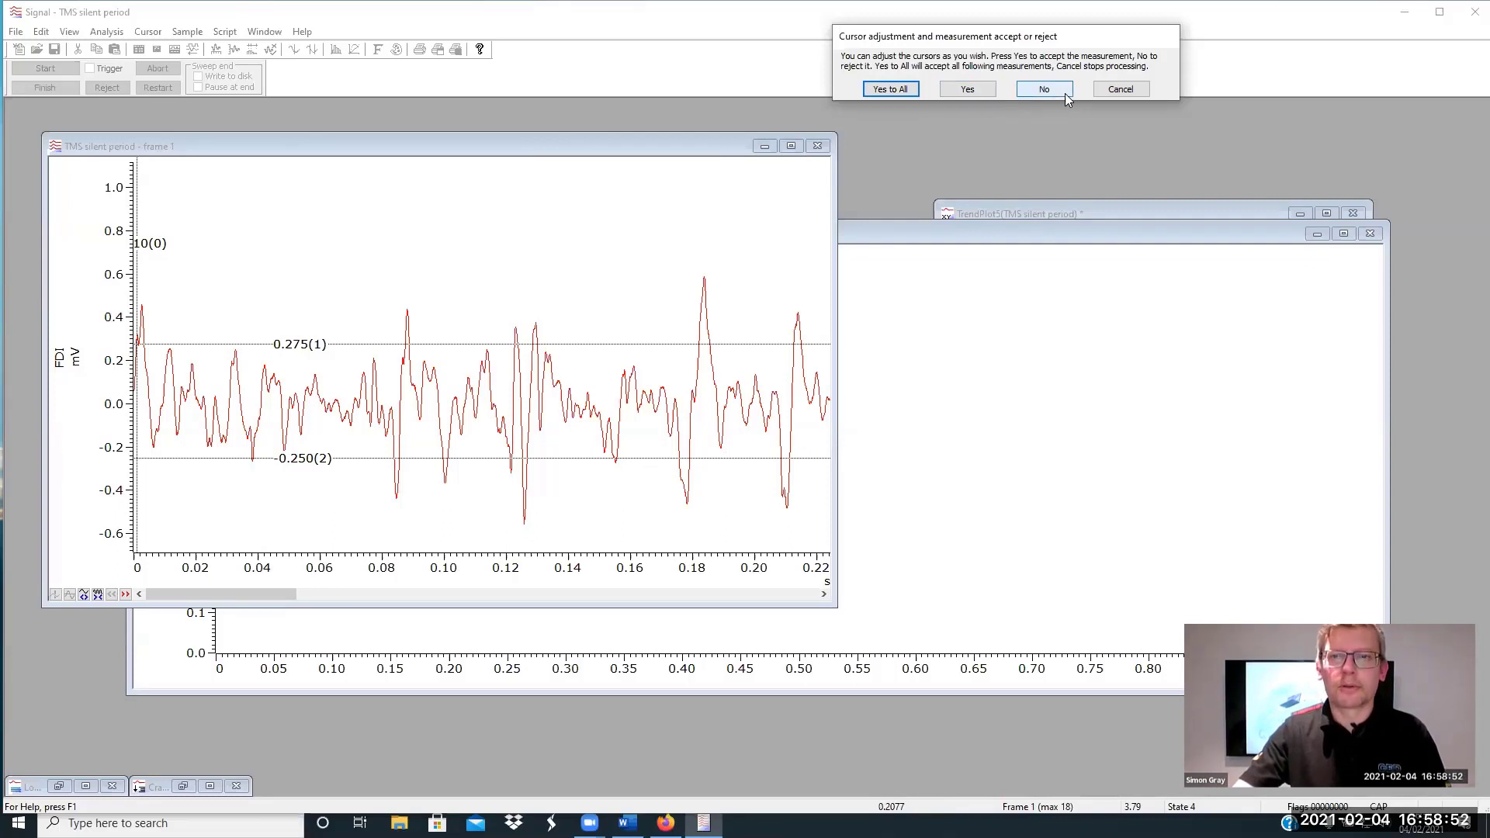
Accept the first peak measurements individually and all remaining ones together, and minimise the waveform window covering the measurements plot
{"action": "left_click", "coordinate": [970, 93]}
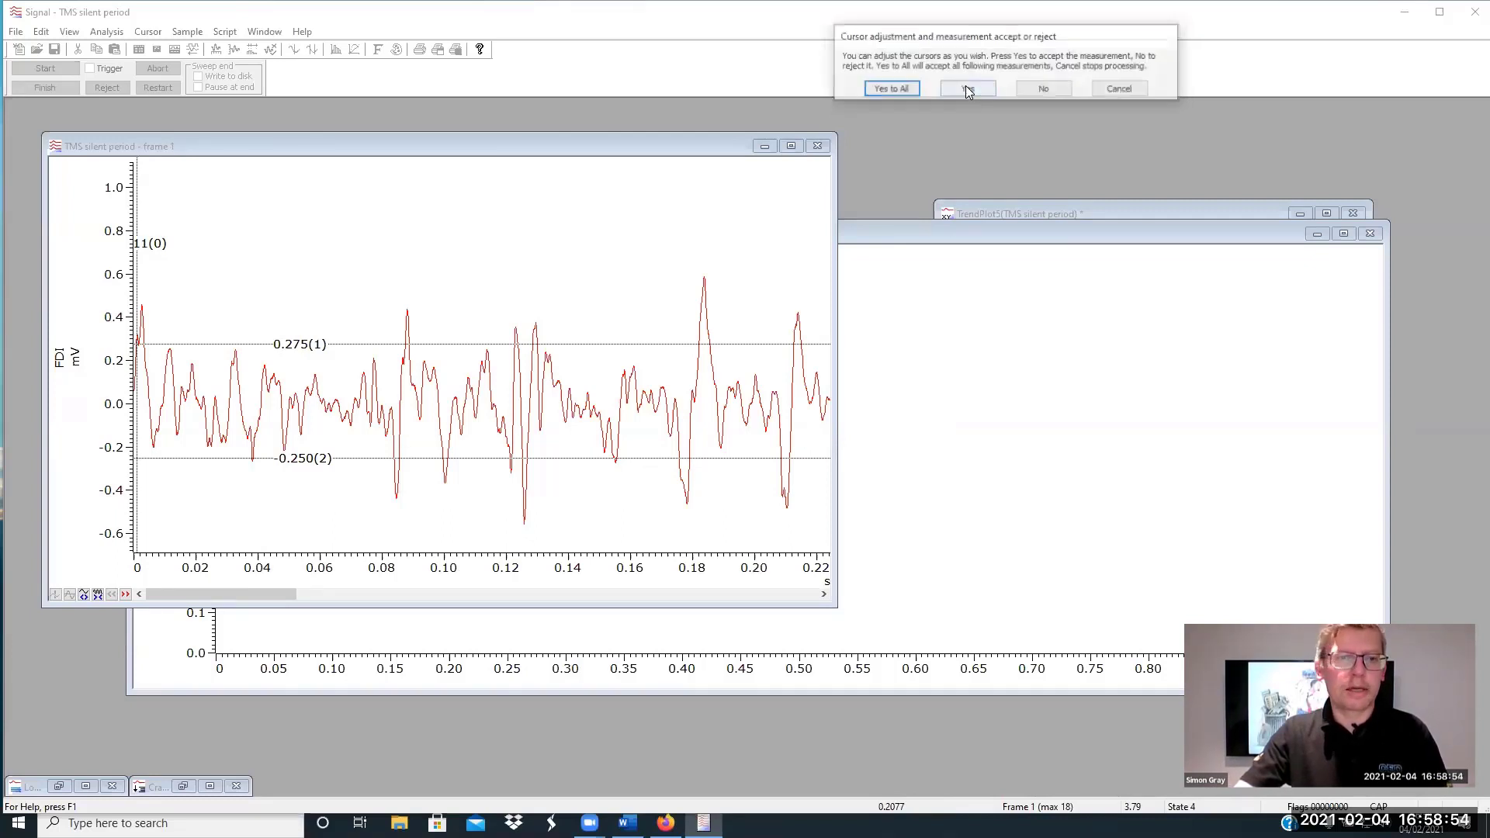
{"action": "left_click", "coordinate": [525, 153]}
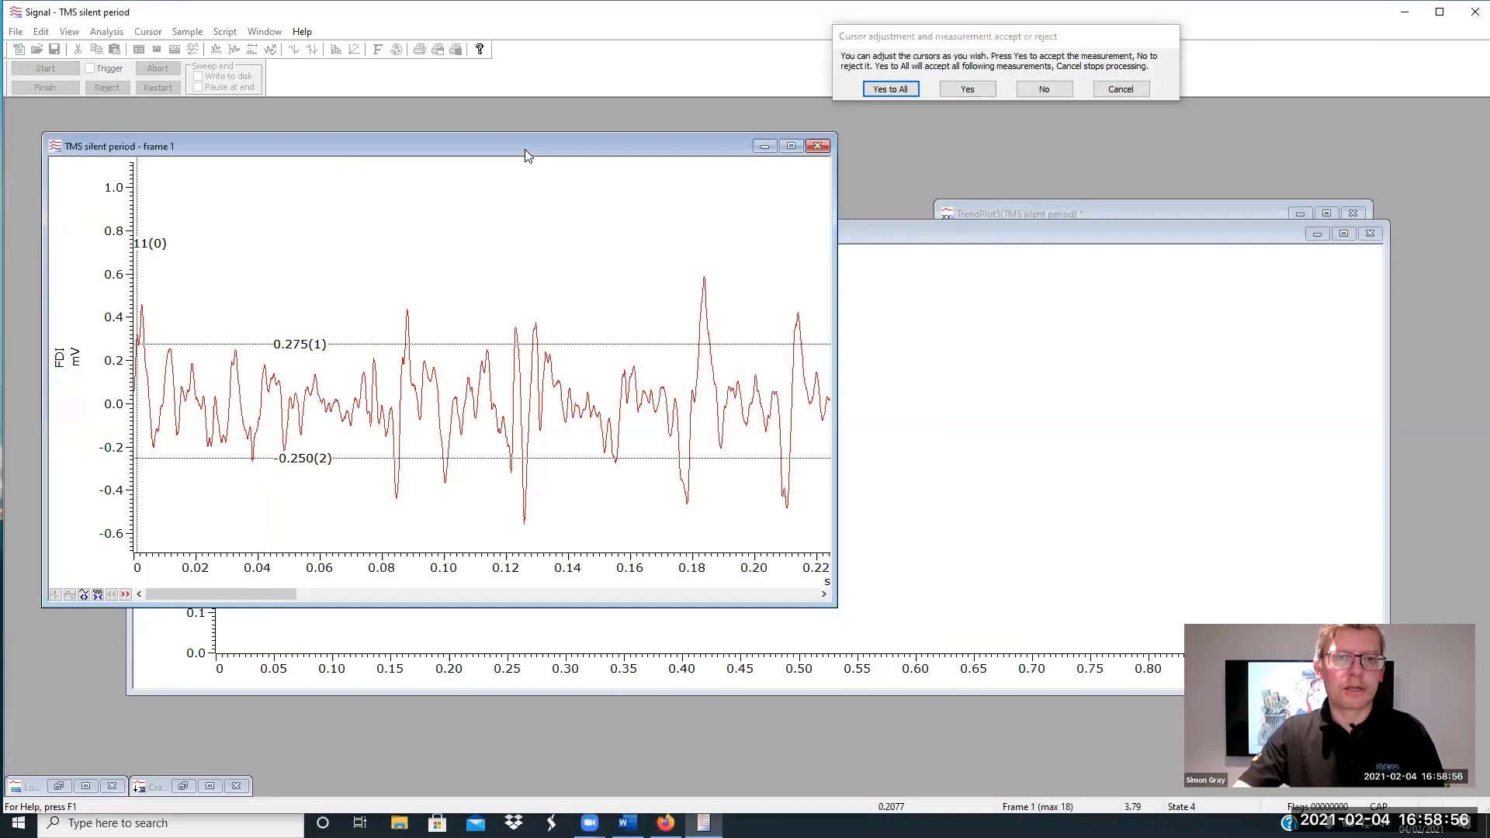
{"action": "left_click_drag", "start_coordinate": [524, 149], "coordinate": [986, 281]}
{"action": "left_click", "coordinate": [973, 90]}
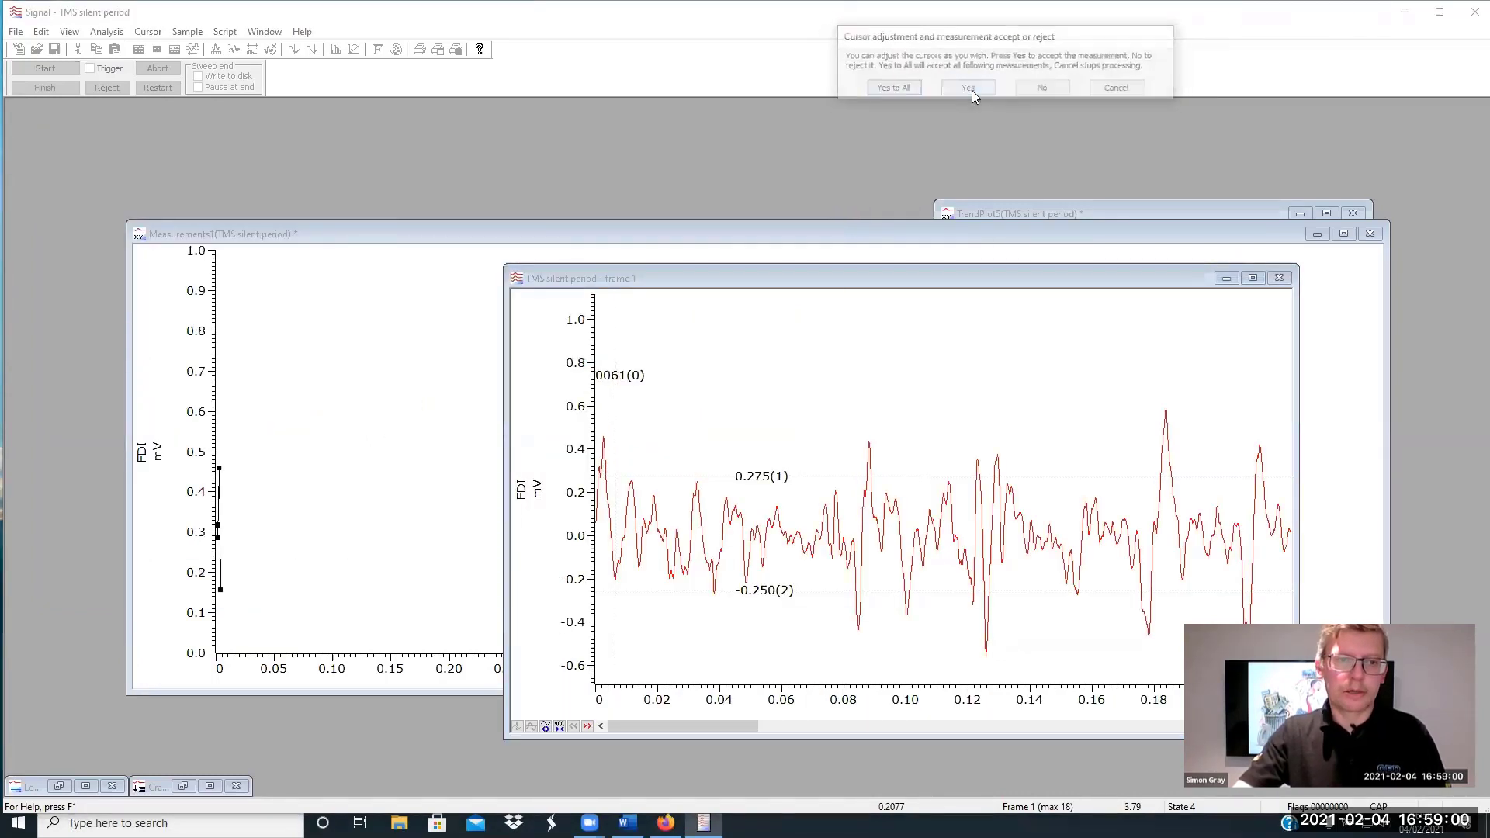
{"action": "left_click", "coordinate": [971, 90]}
{"action": "left_click", "coordinate": [972, 90]}
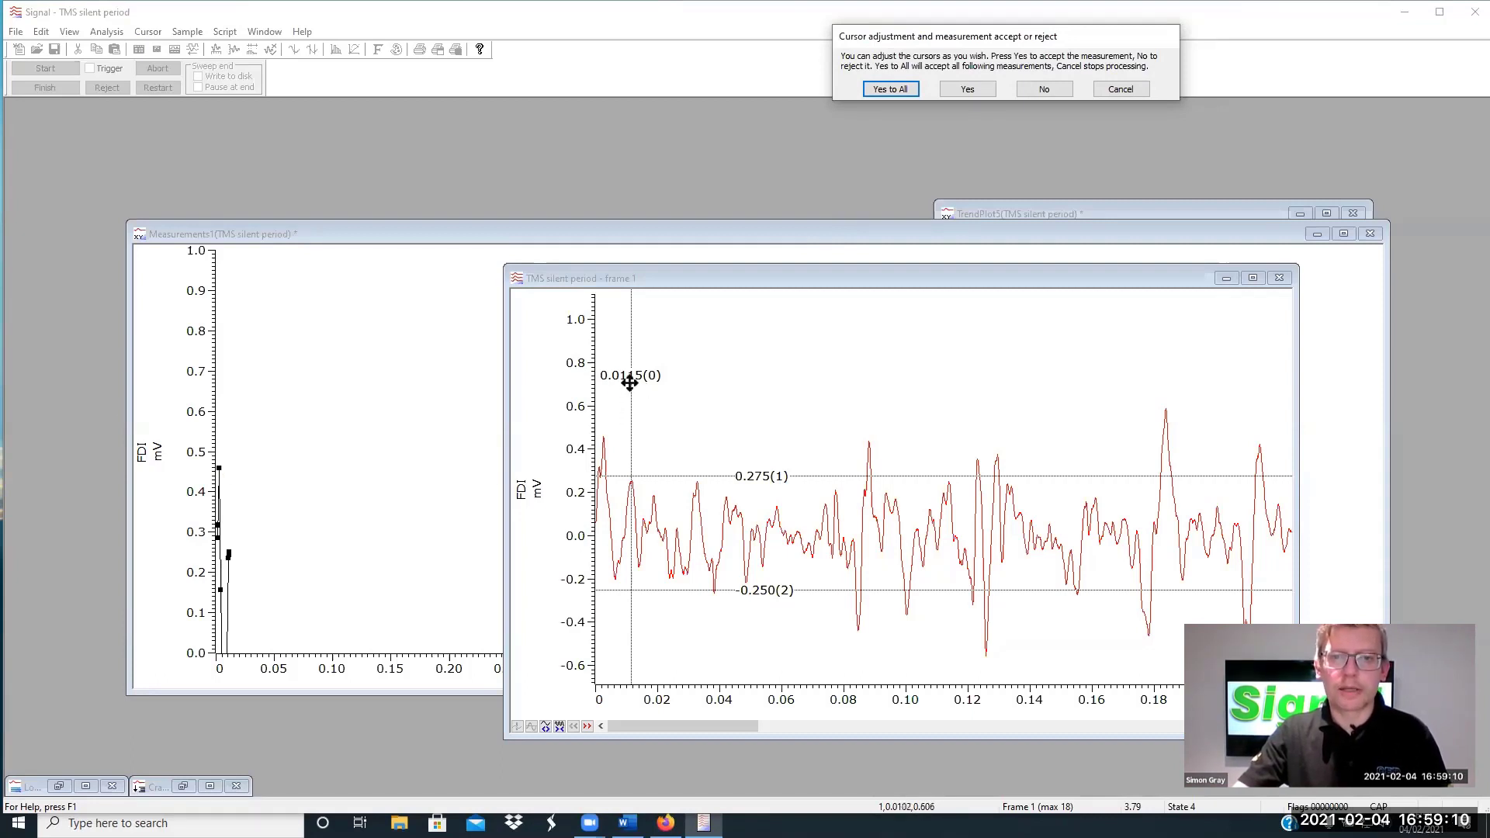
{"action": "left_click", "coordinate": [893, 89]}
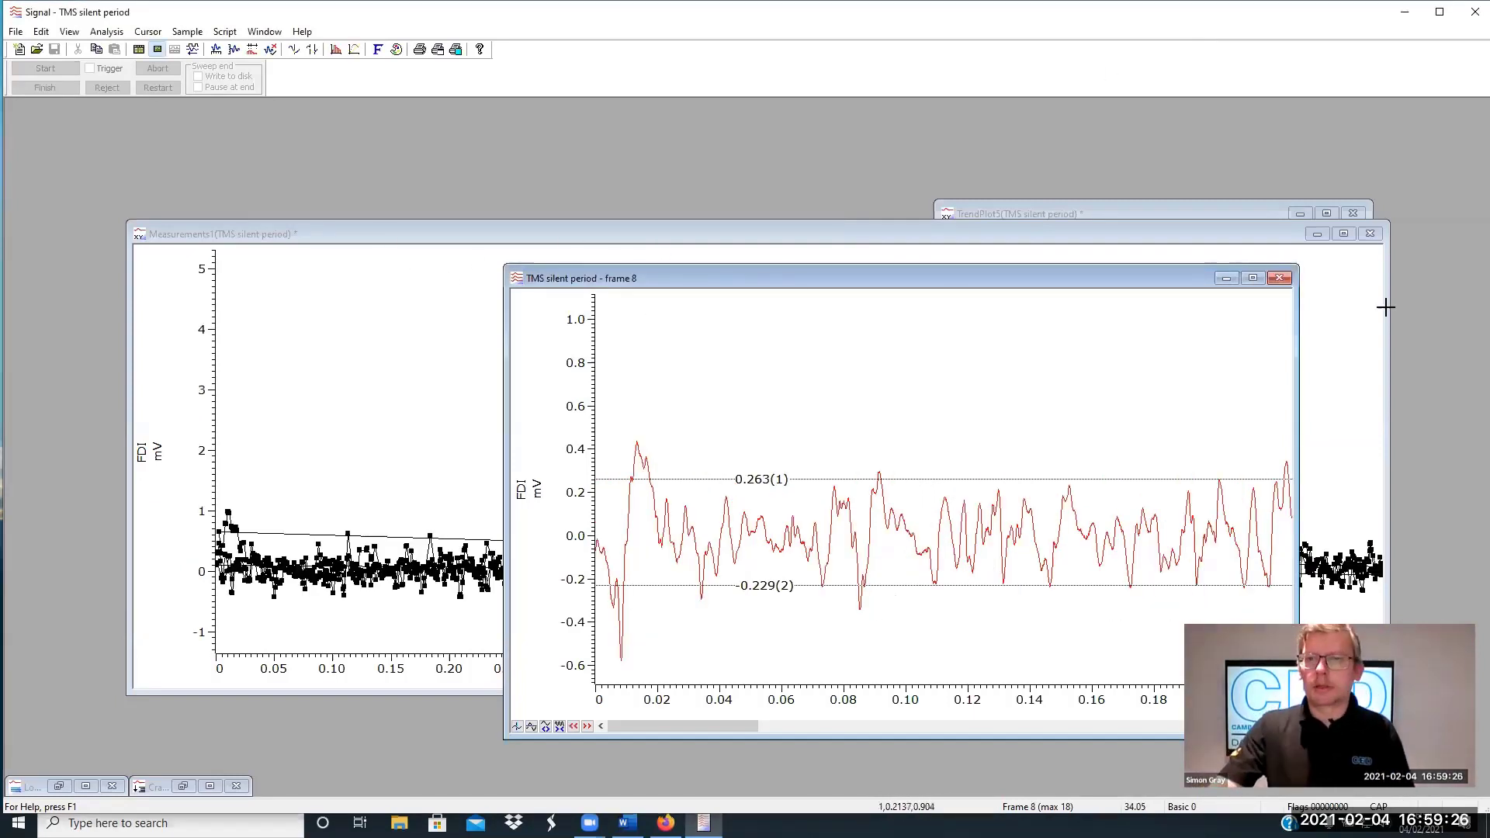
{"action": "left_click", "coordinate": [1226, 278]}
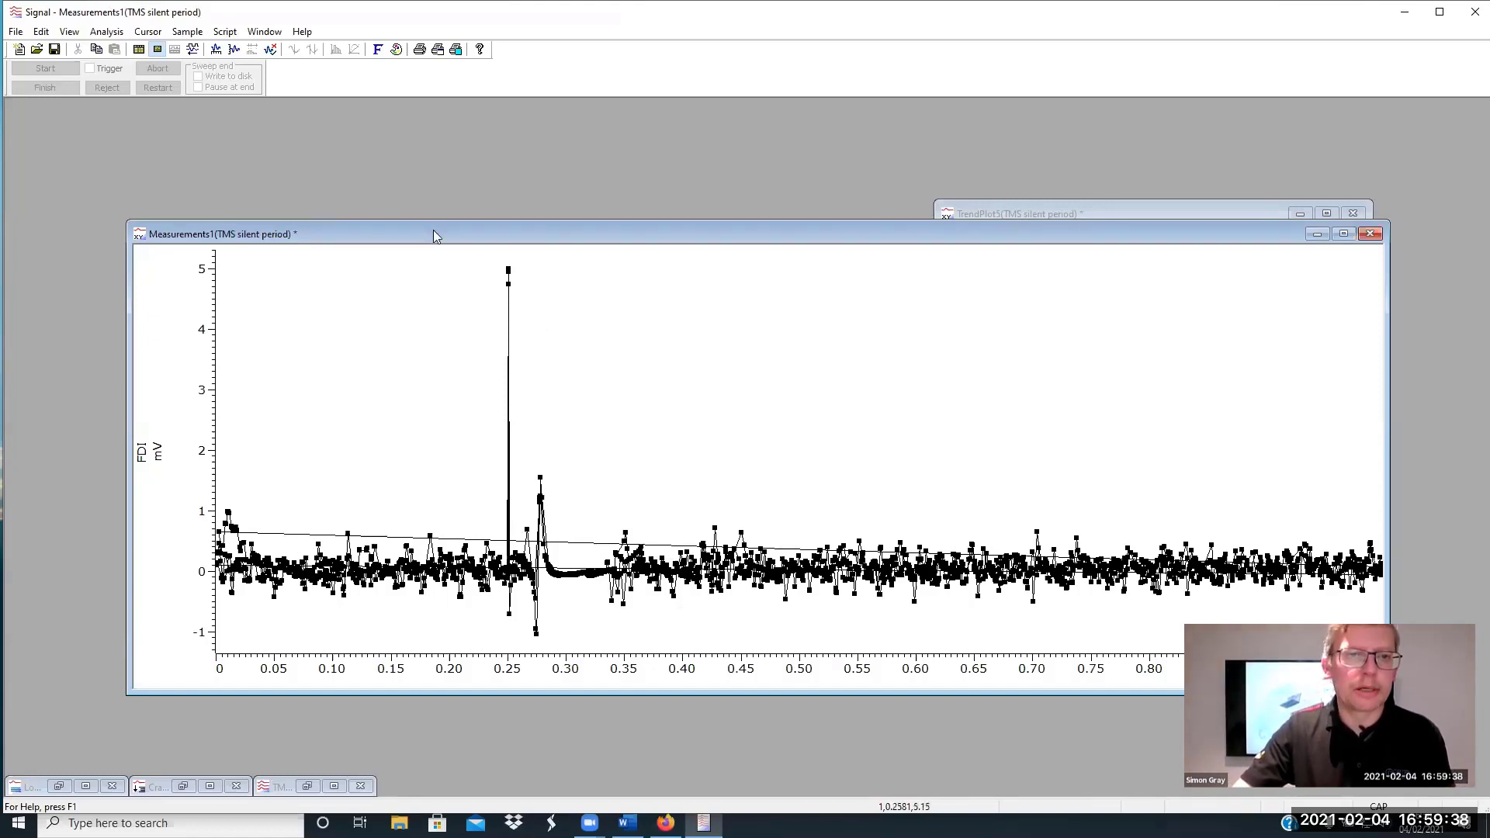
{"action": "left_click_drag", "start_coordinate": [434, 230], "coordinate": [432, 122]}
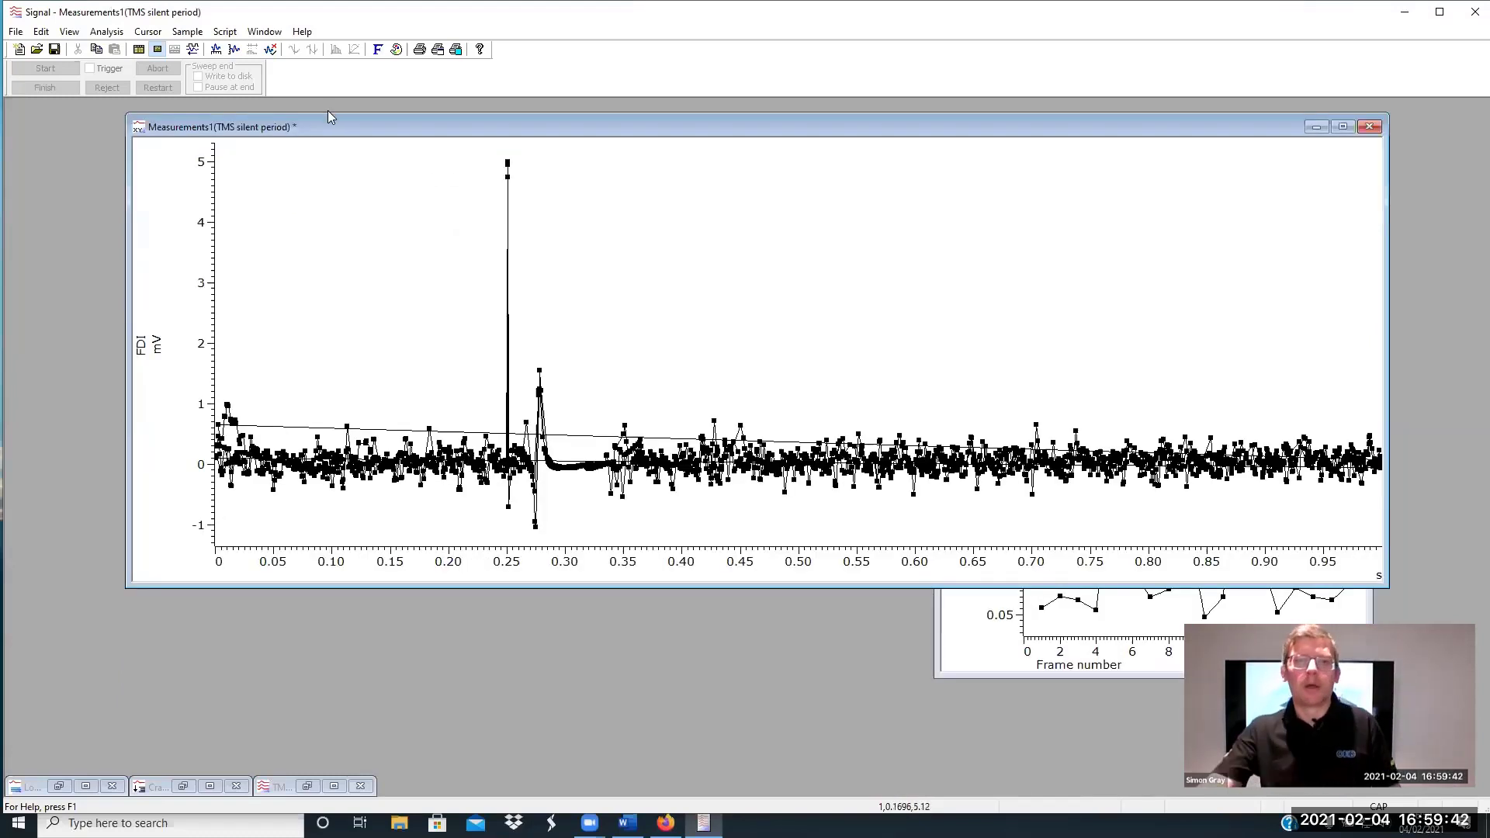
{"action": "left_click", "coordinate": [70, 32]}
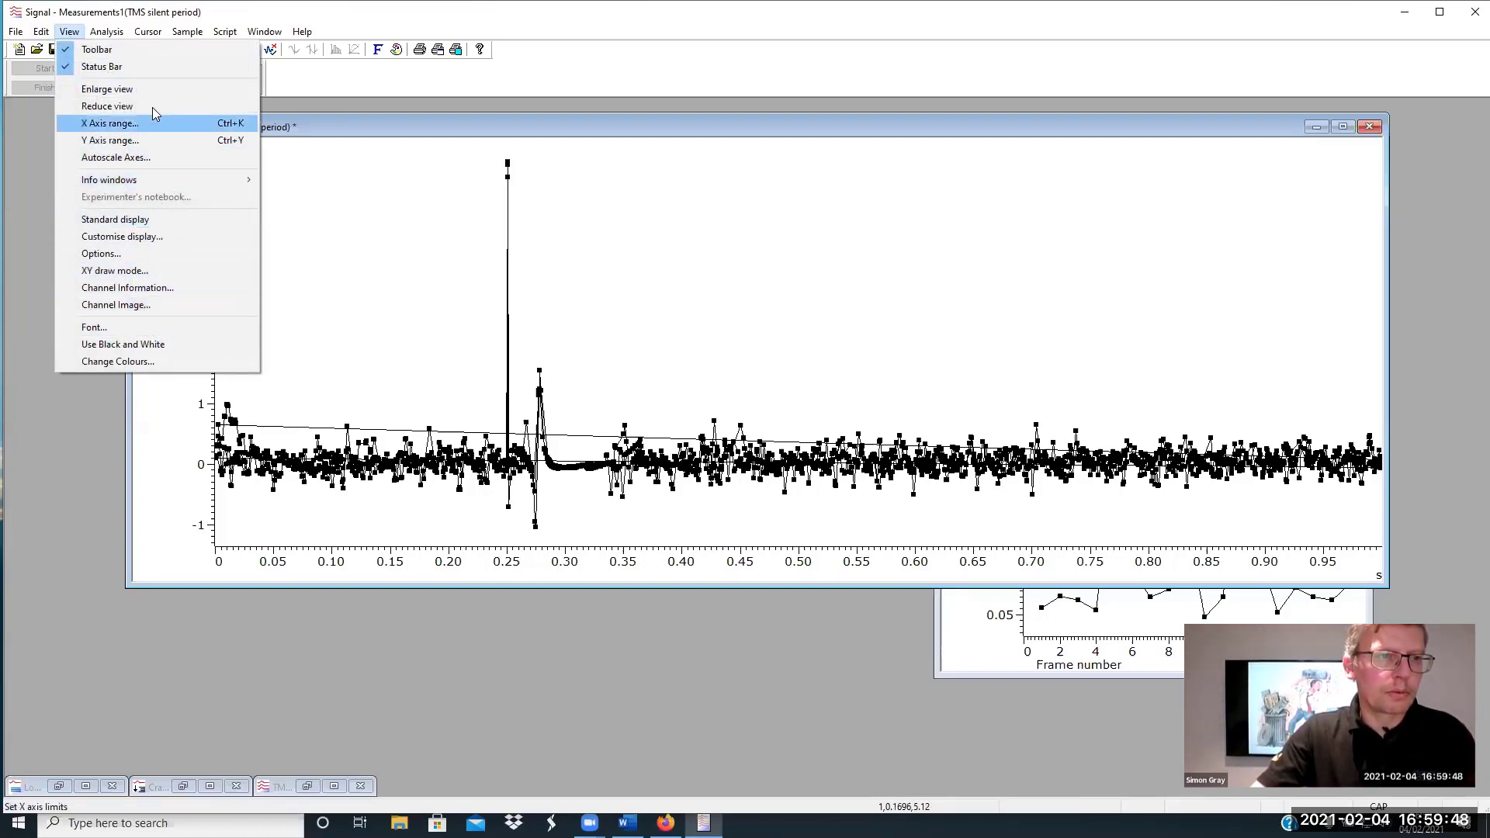
{"action": "mouse_move", "coordinate": [103, 33]}
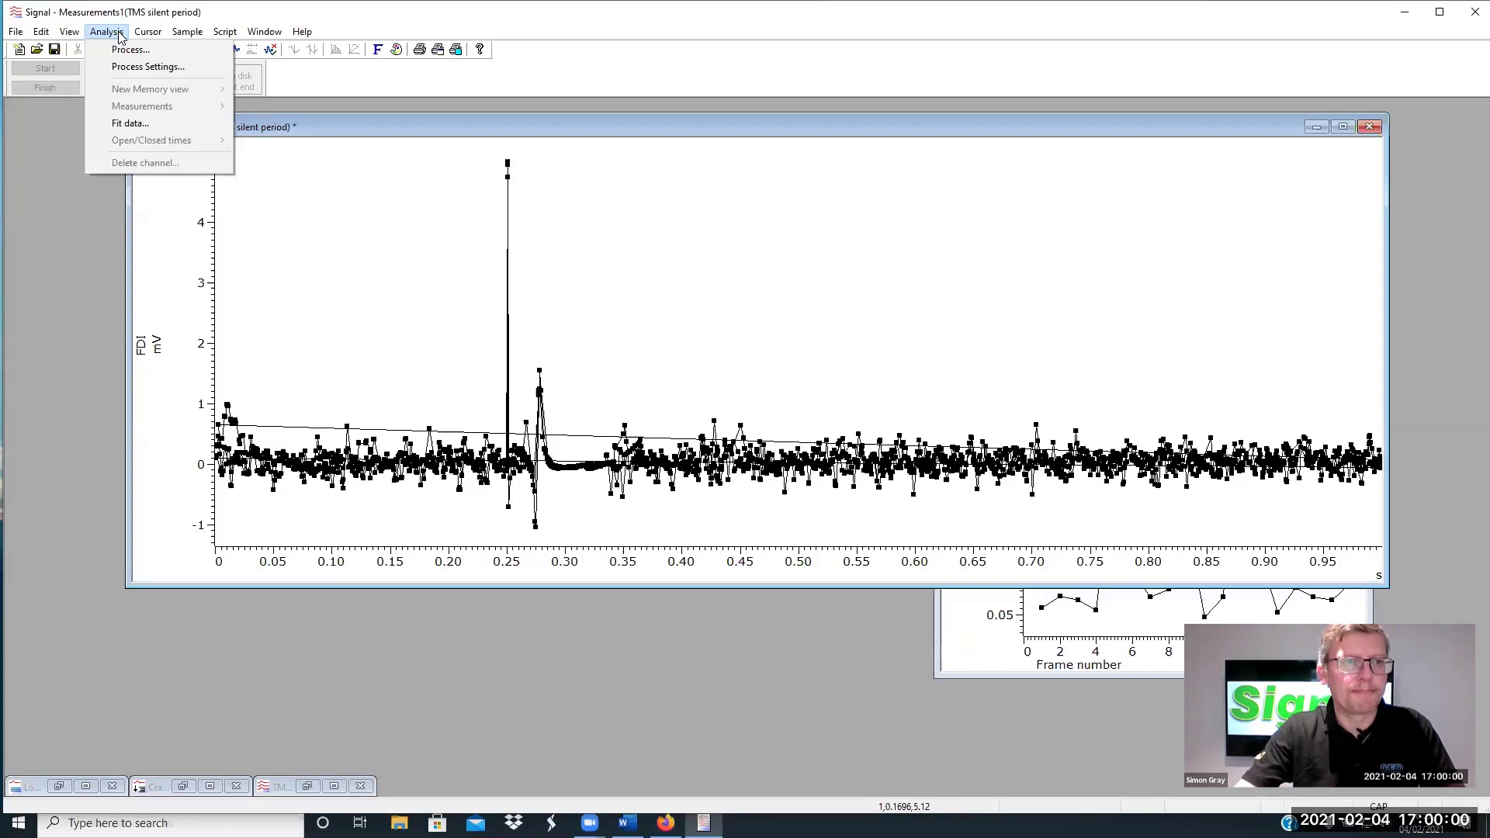
{"action": "left_click", "coordinate": [440, 128]}
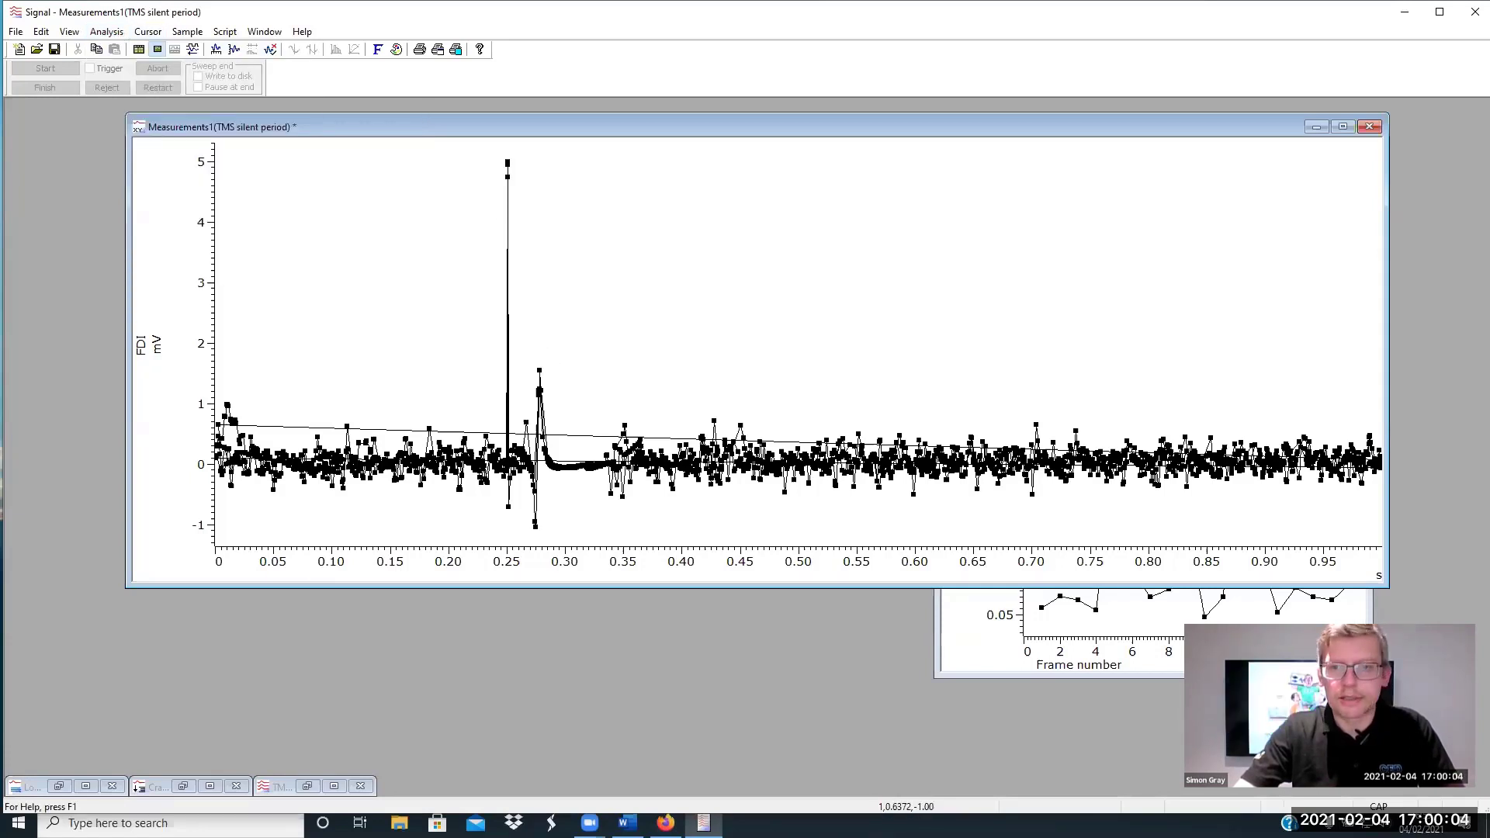
Minimise the measurements plot, and reposition the trend plot window and widen it to spread out the frame axis
{"action": "left_click", "coordinate": [1317, 127]}
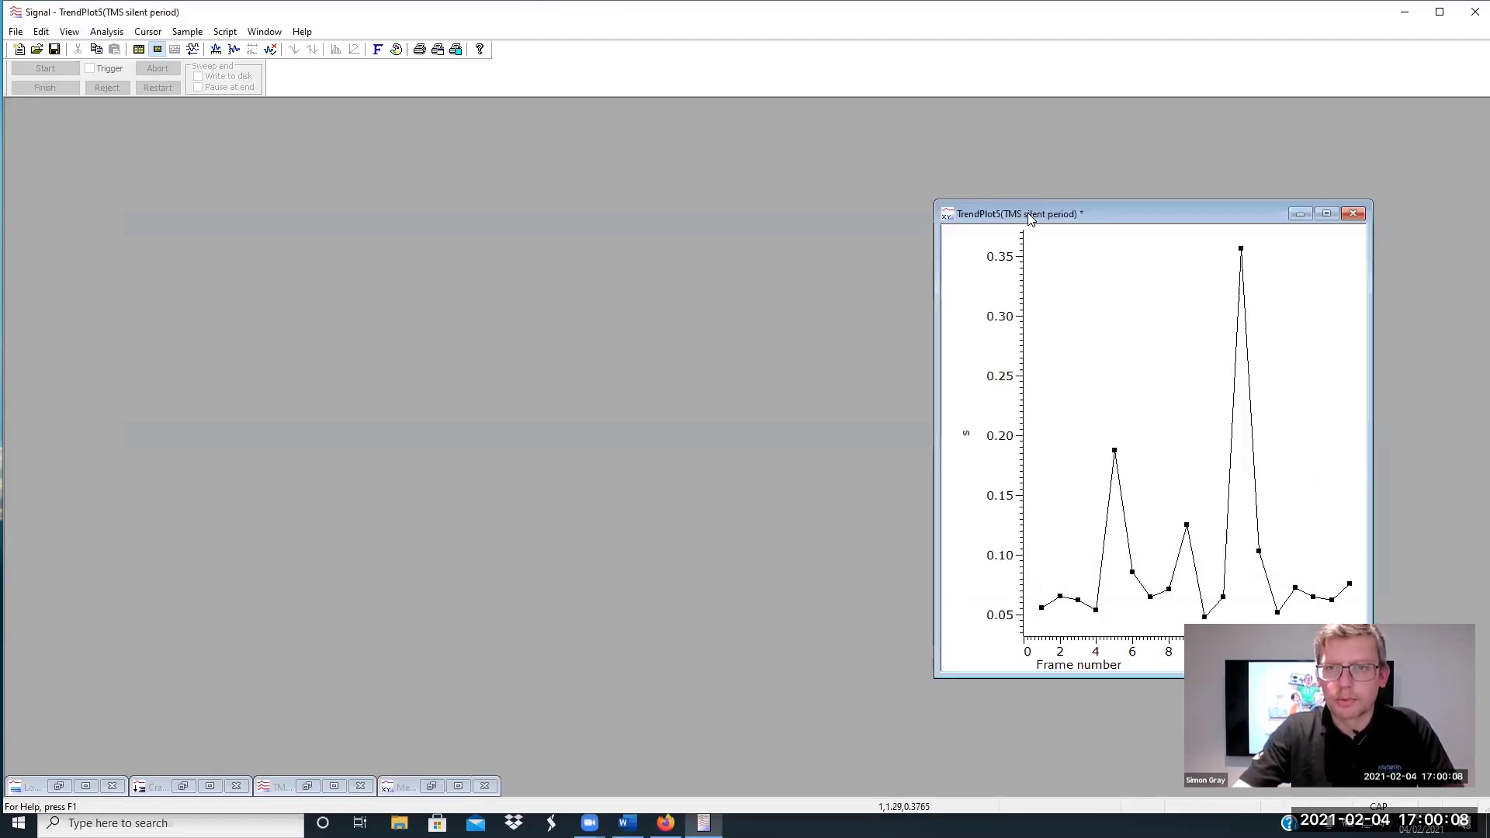
{"action": "left_click_drag", "start_coordinate": [1033, 214], "coordinate": [340, 149]}
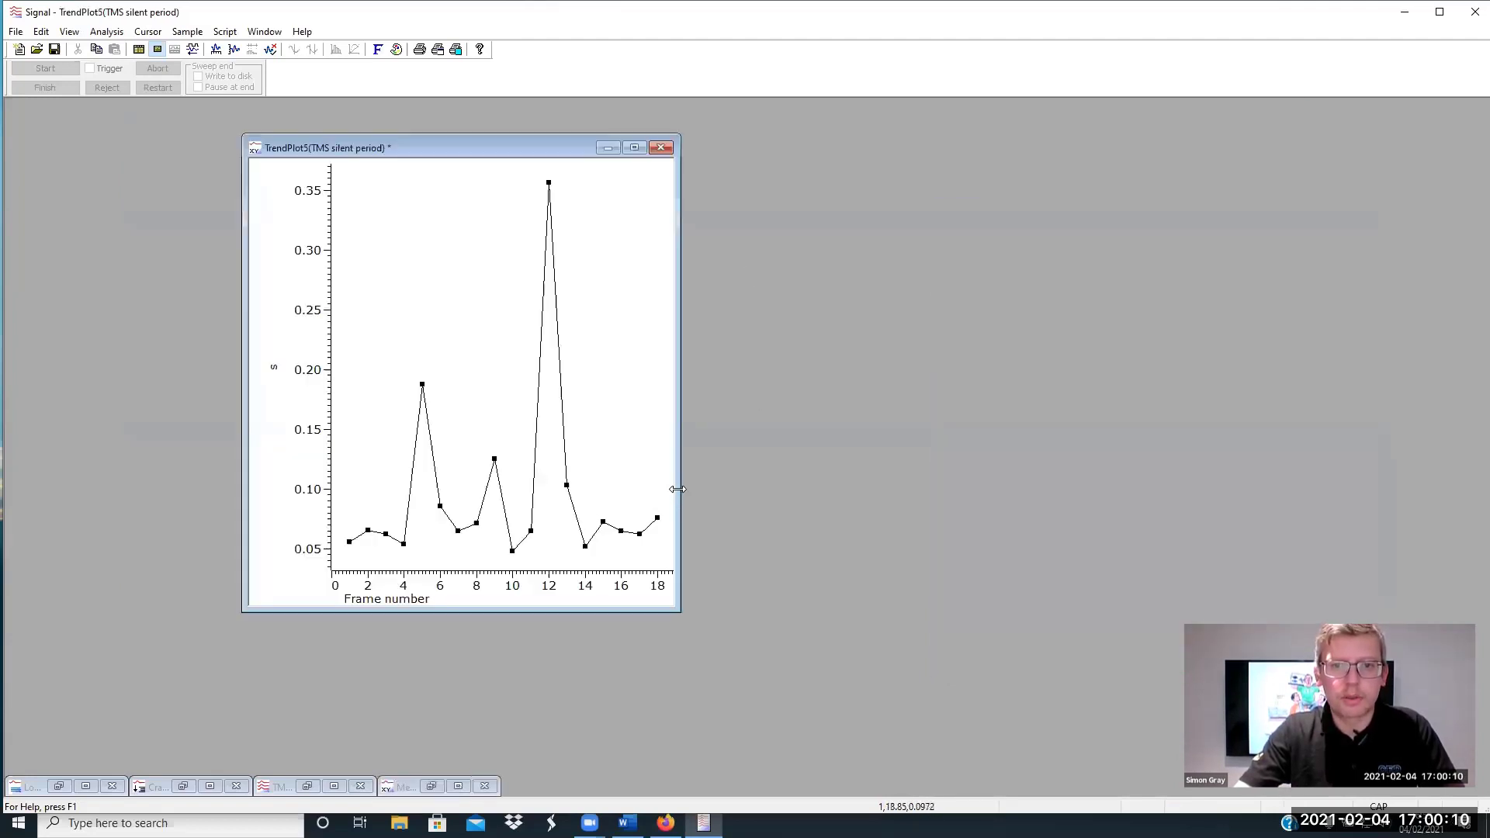
{"action": "left_click_drag", "start_coordinate": [678, 489], "coordinate": [1164, 489]}
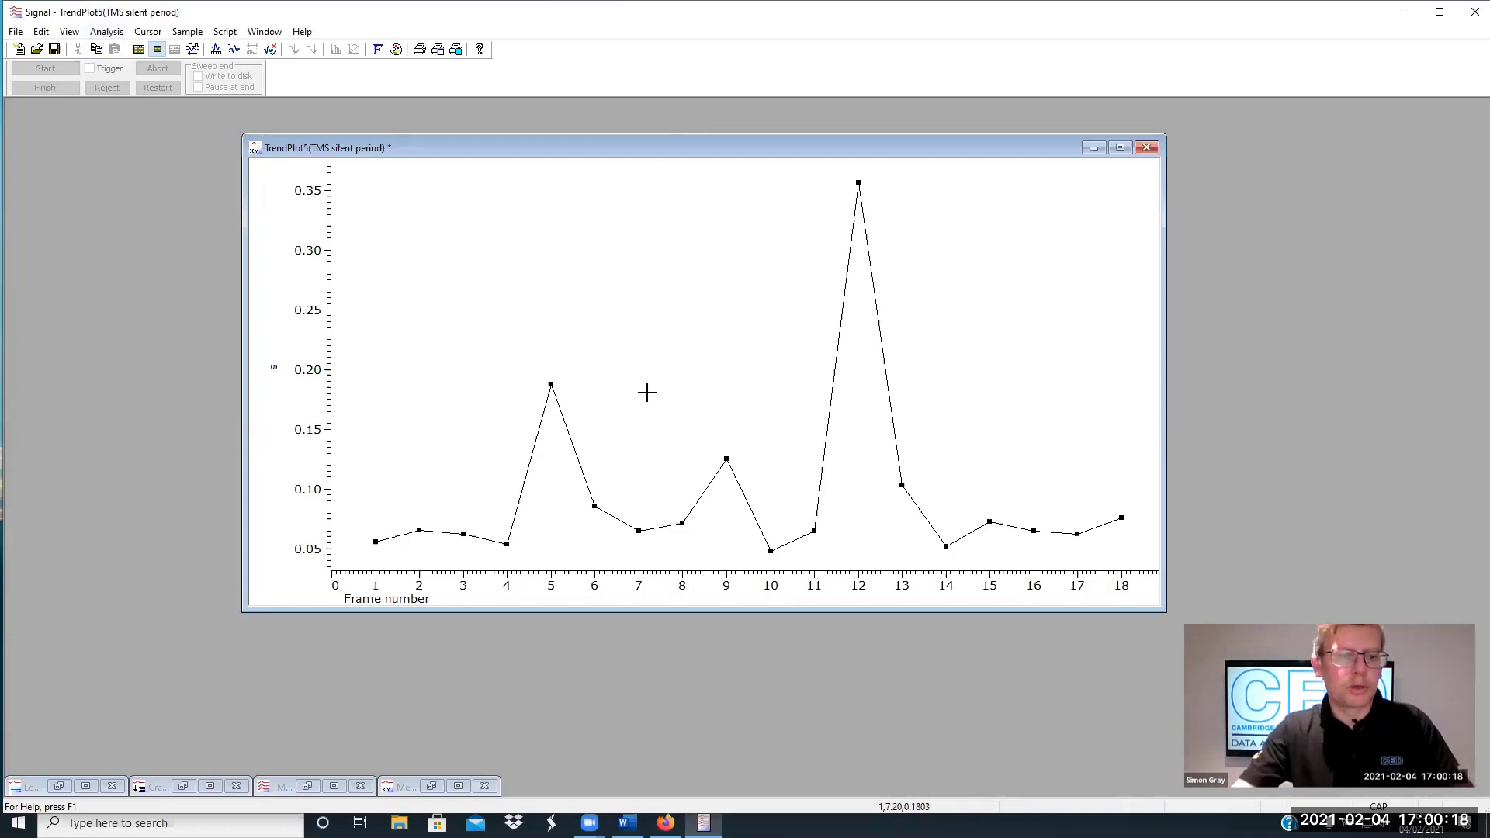
Add cursors 1 and 2 to the trend plot and place them around the frame 12 peak, at about 9.85 and 15.15
{"action": "key", "text": "ctrl+1"}
{"action": "key", "text": "ctrl+2"}
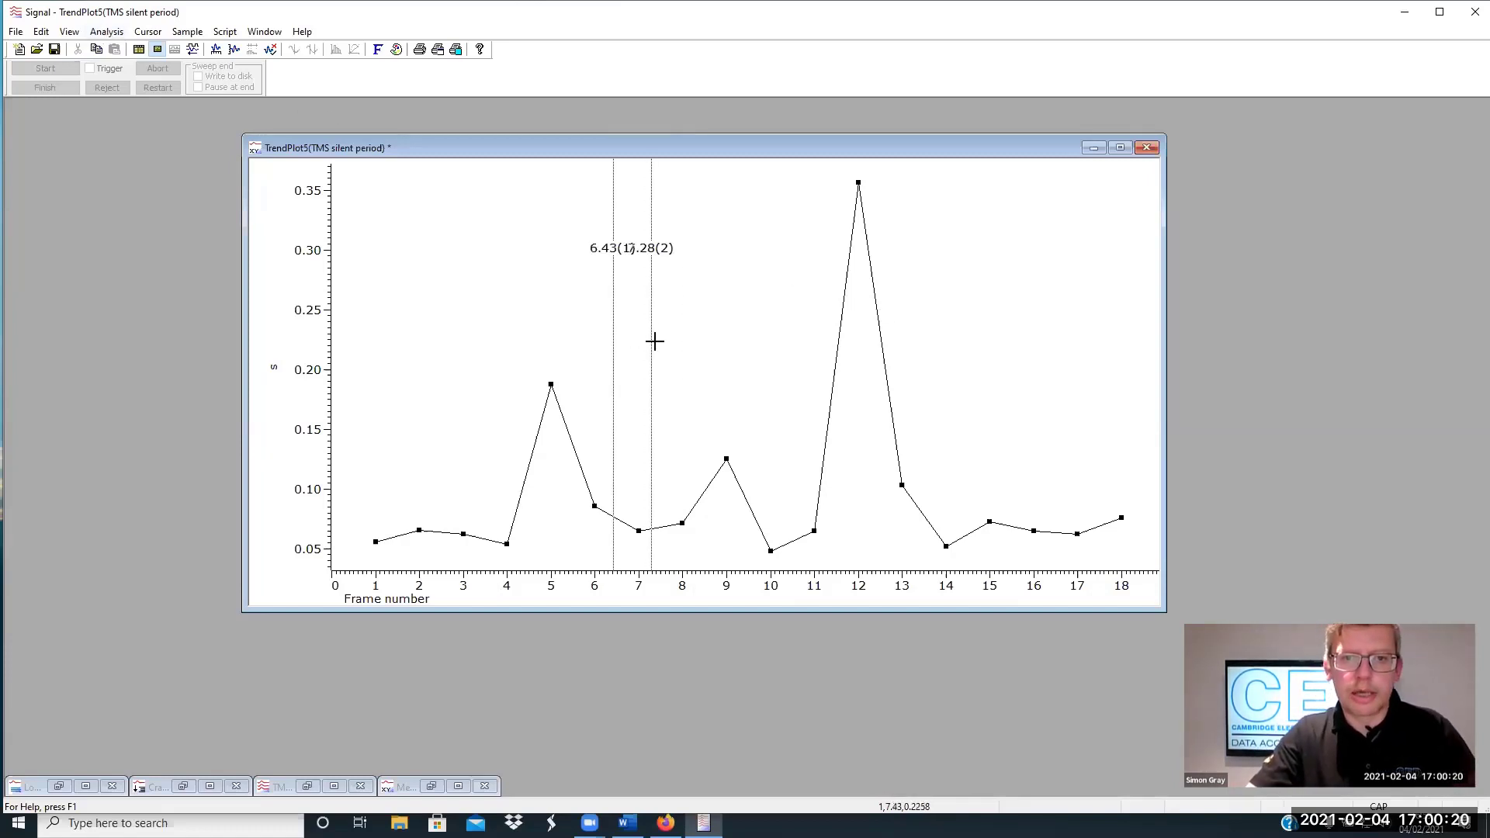
{"action": "left_click_drag", "start_coordinate": [651, 344], "coordinate": [994, 349]}
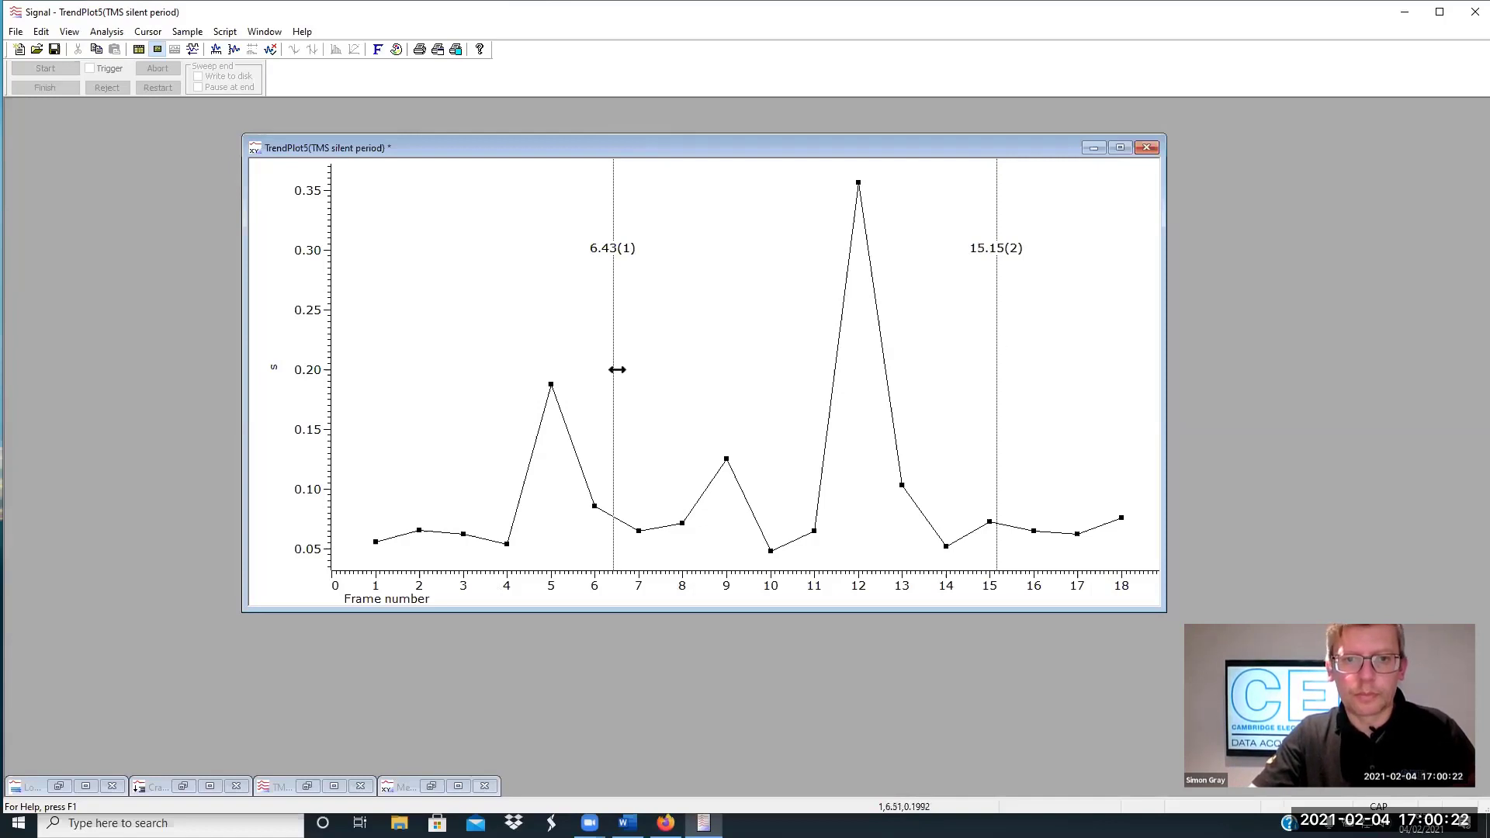
{"action": "left_click_drag", "start_coordinate": [613, 369], "coordinate": [765, 376]}
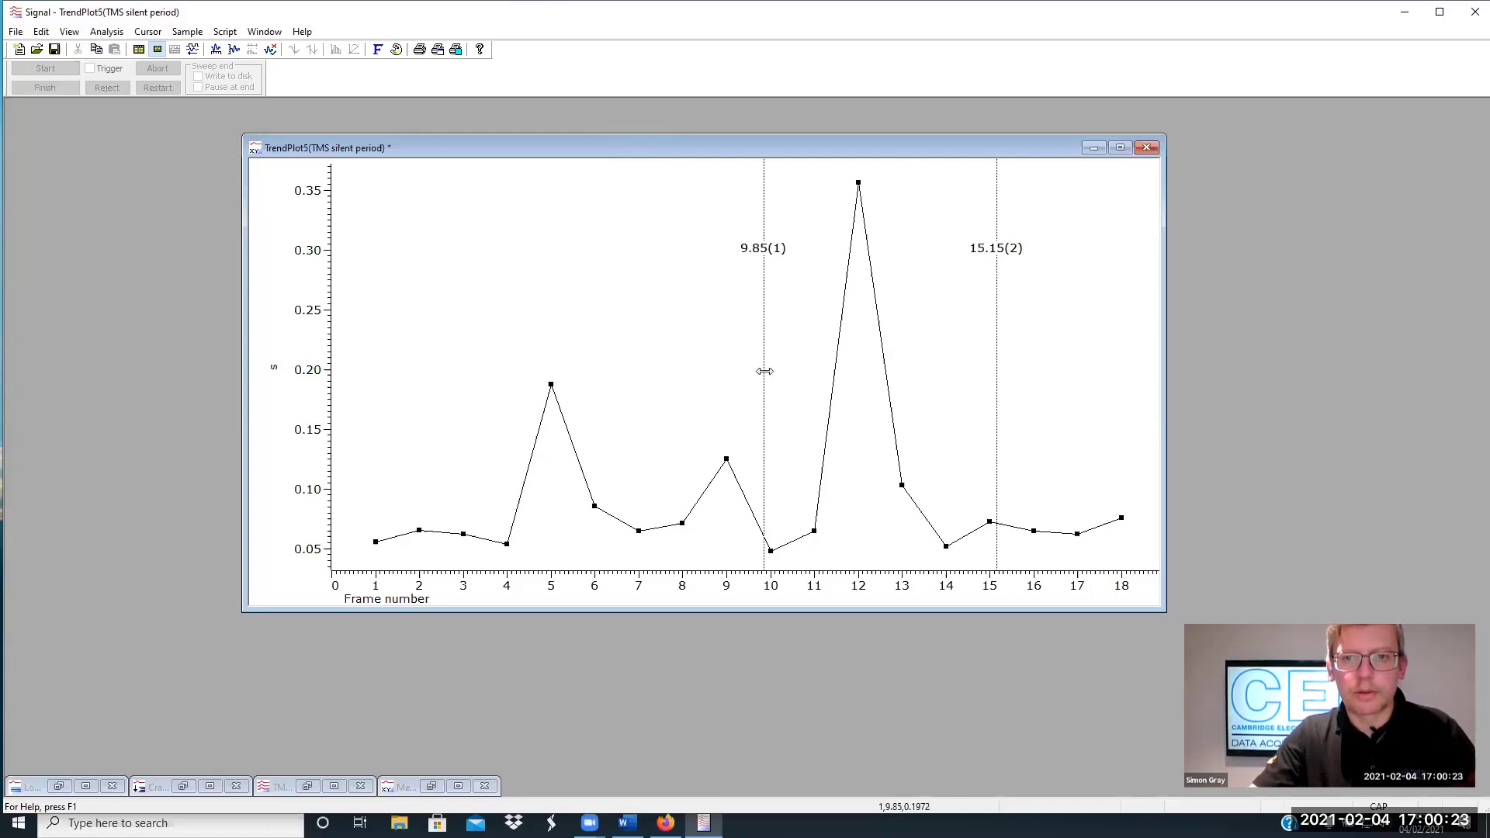
Fit a Gaussian to the dURATION channel from Cursor(1) to Cursor(2), with the shown fit limited to the same cursor range
{"action": "left_click", "coordinate": [109, 32]}
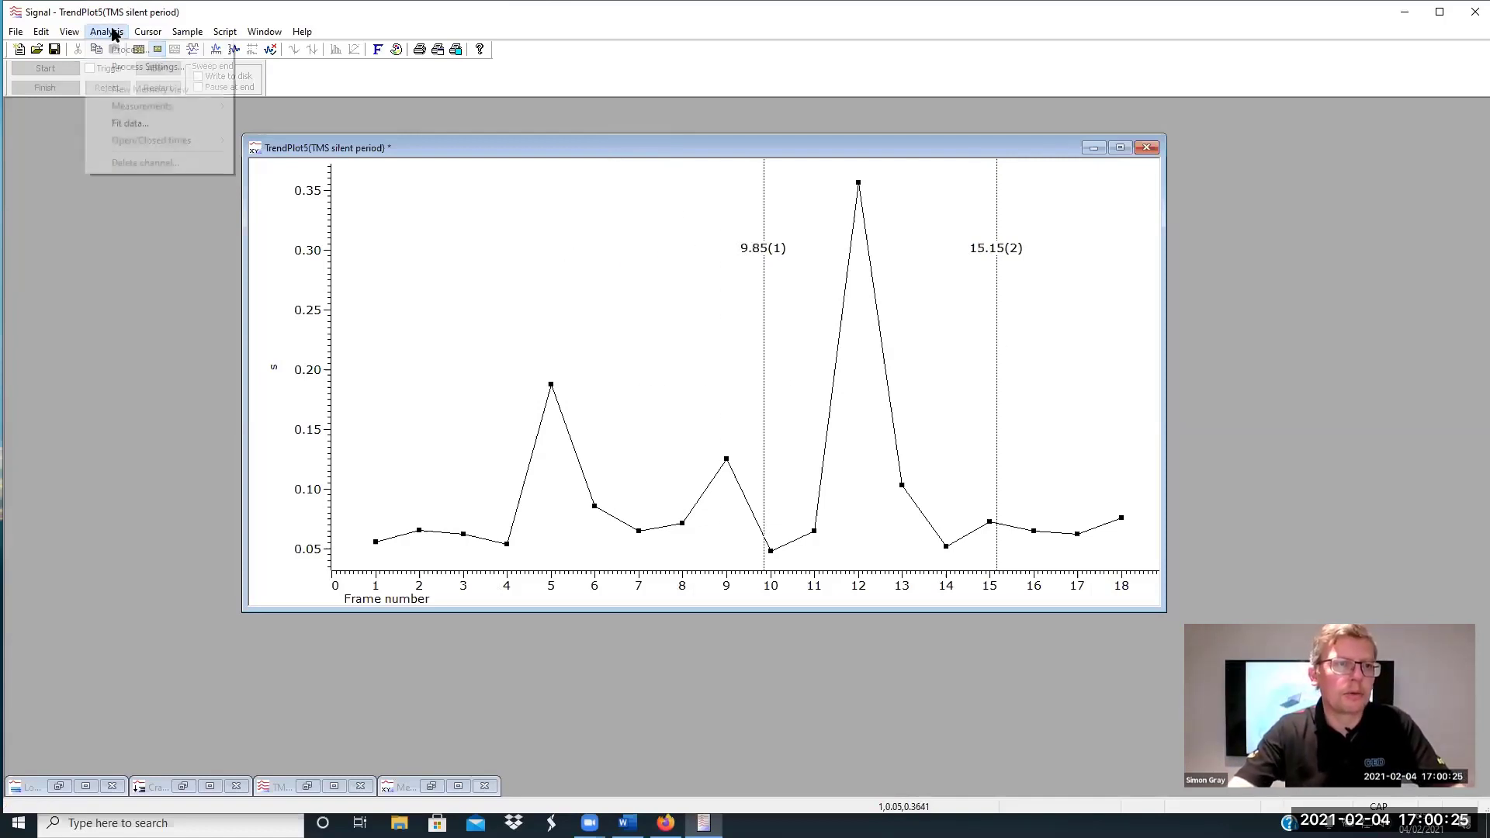
{"action": "left_click", "coordinate": [131, 124]}
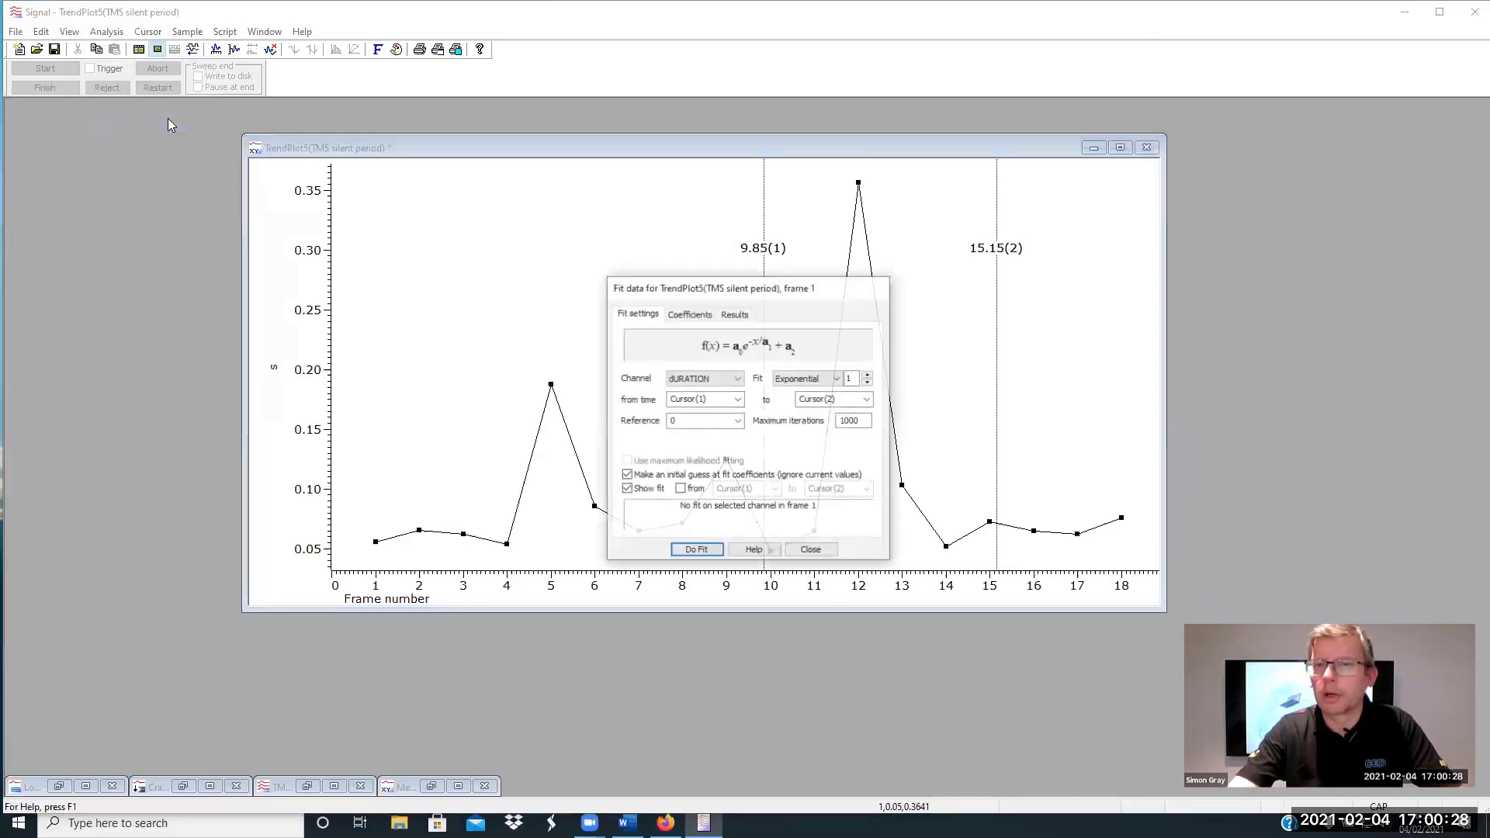
{"action": "left_click_drag", "start_coordinate": [708, 291], "coordinate": [427, 118]}
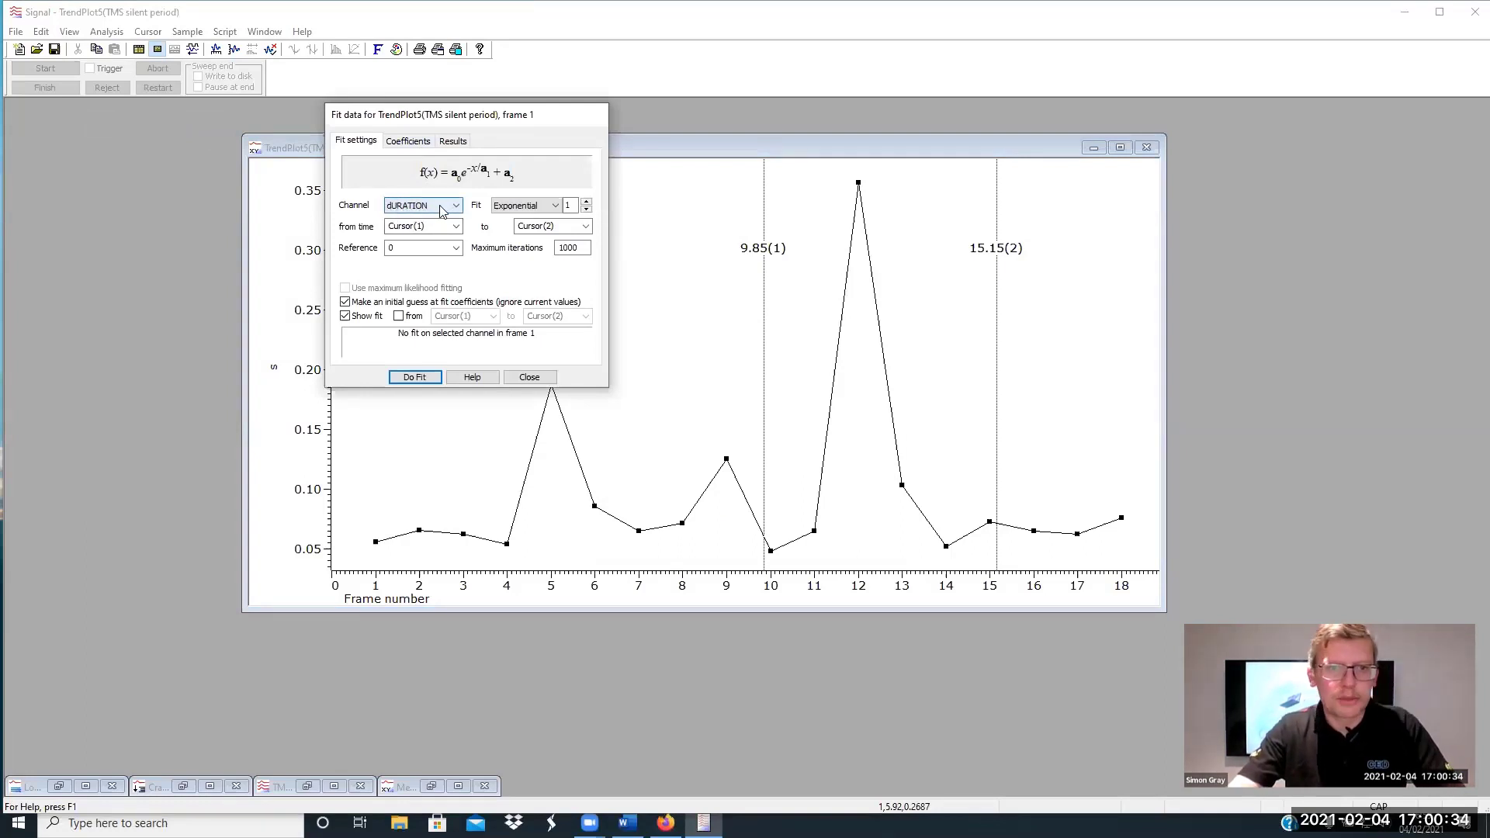
{"action": "left_click", "coordinate": [543, 208]}
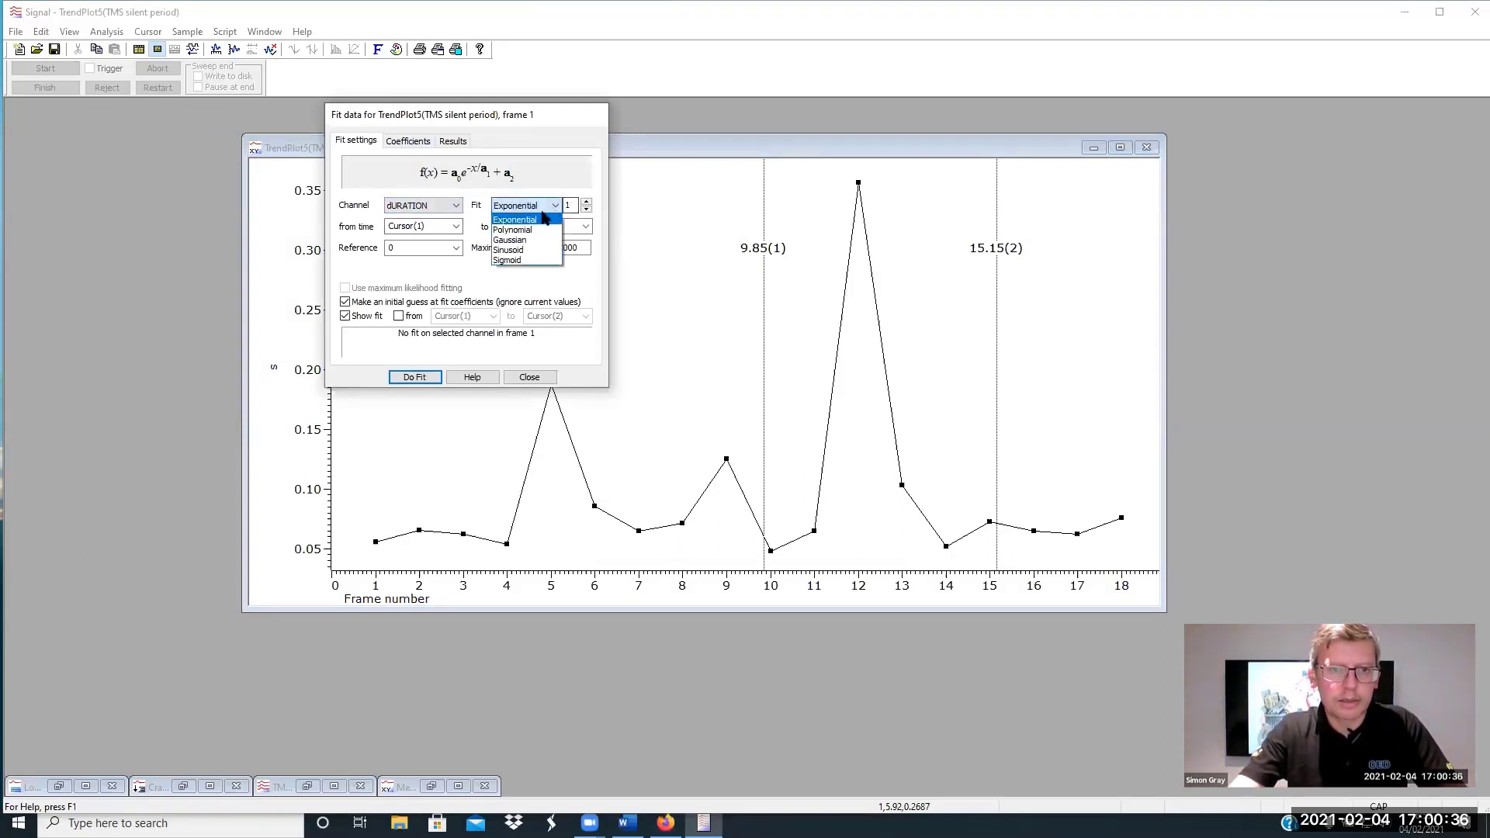
{"action": "left_click", "coordinate": [511, 240]}
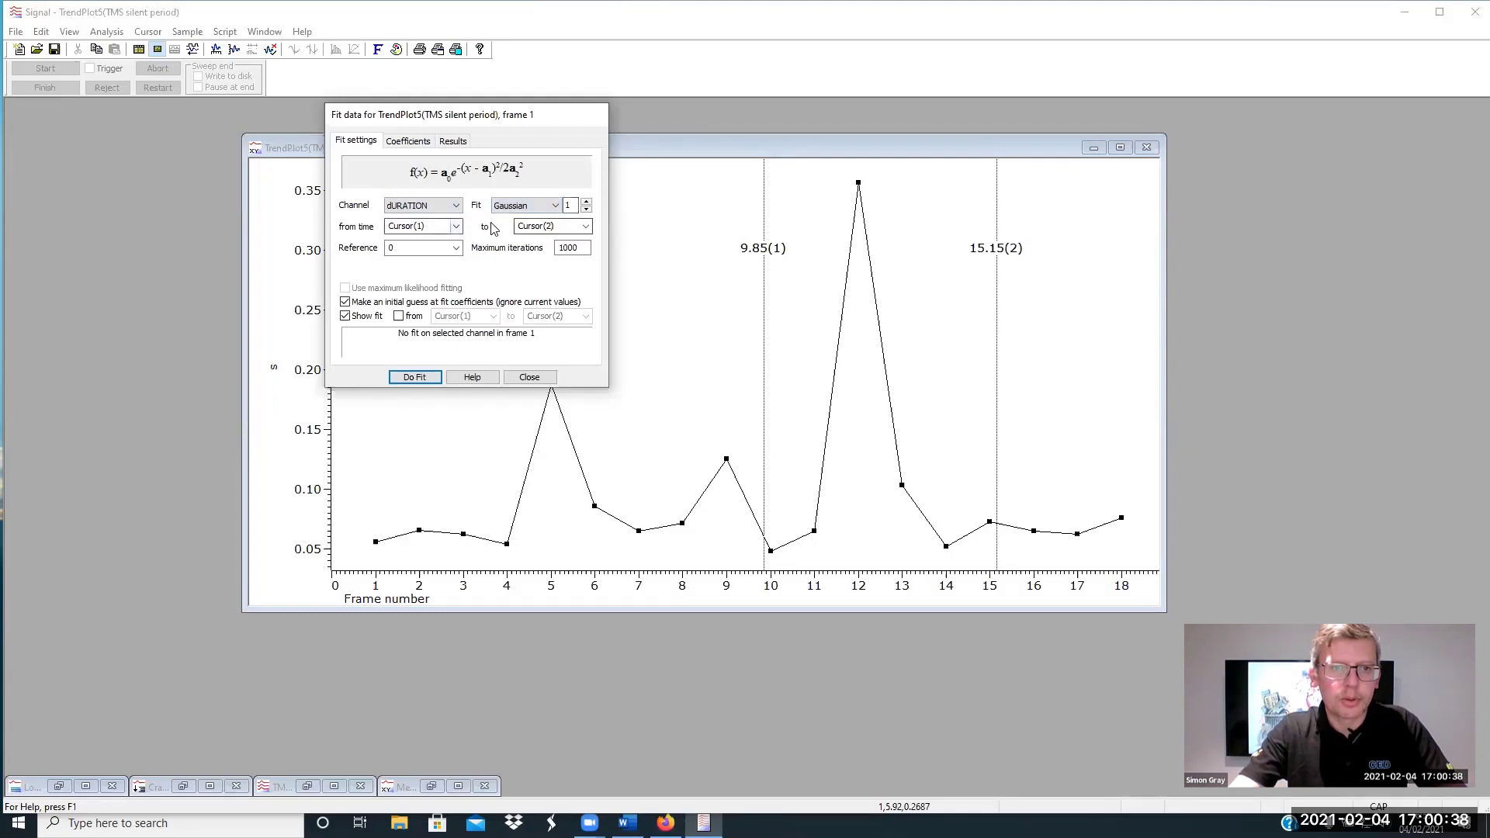
{"action": "left_click", "coordinate": [399, 316]}
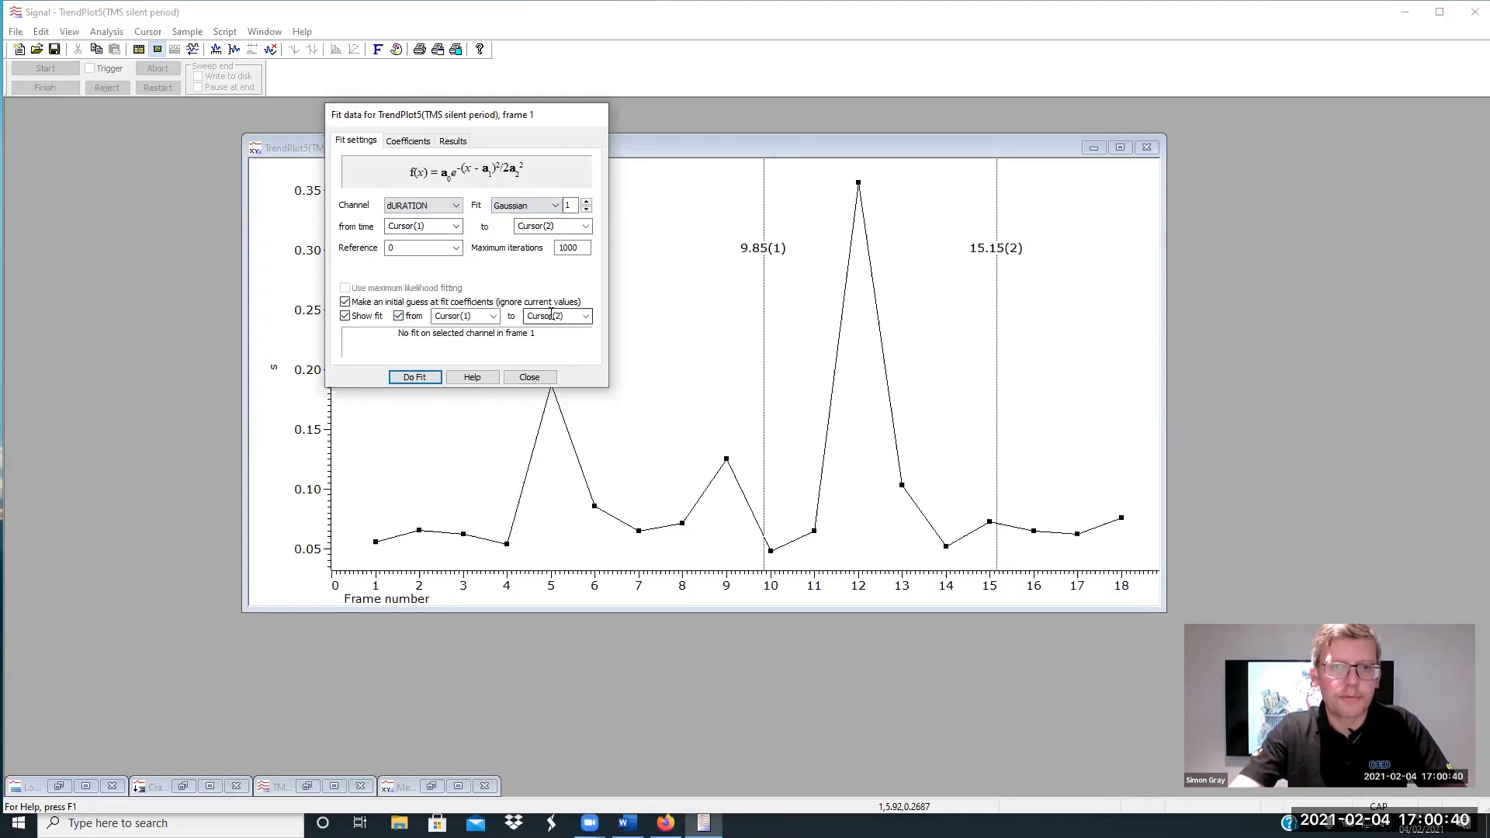
{"action": "left_click", "coordinate": [426, 379]}
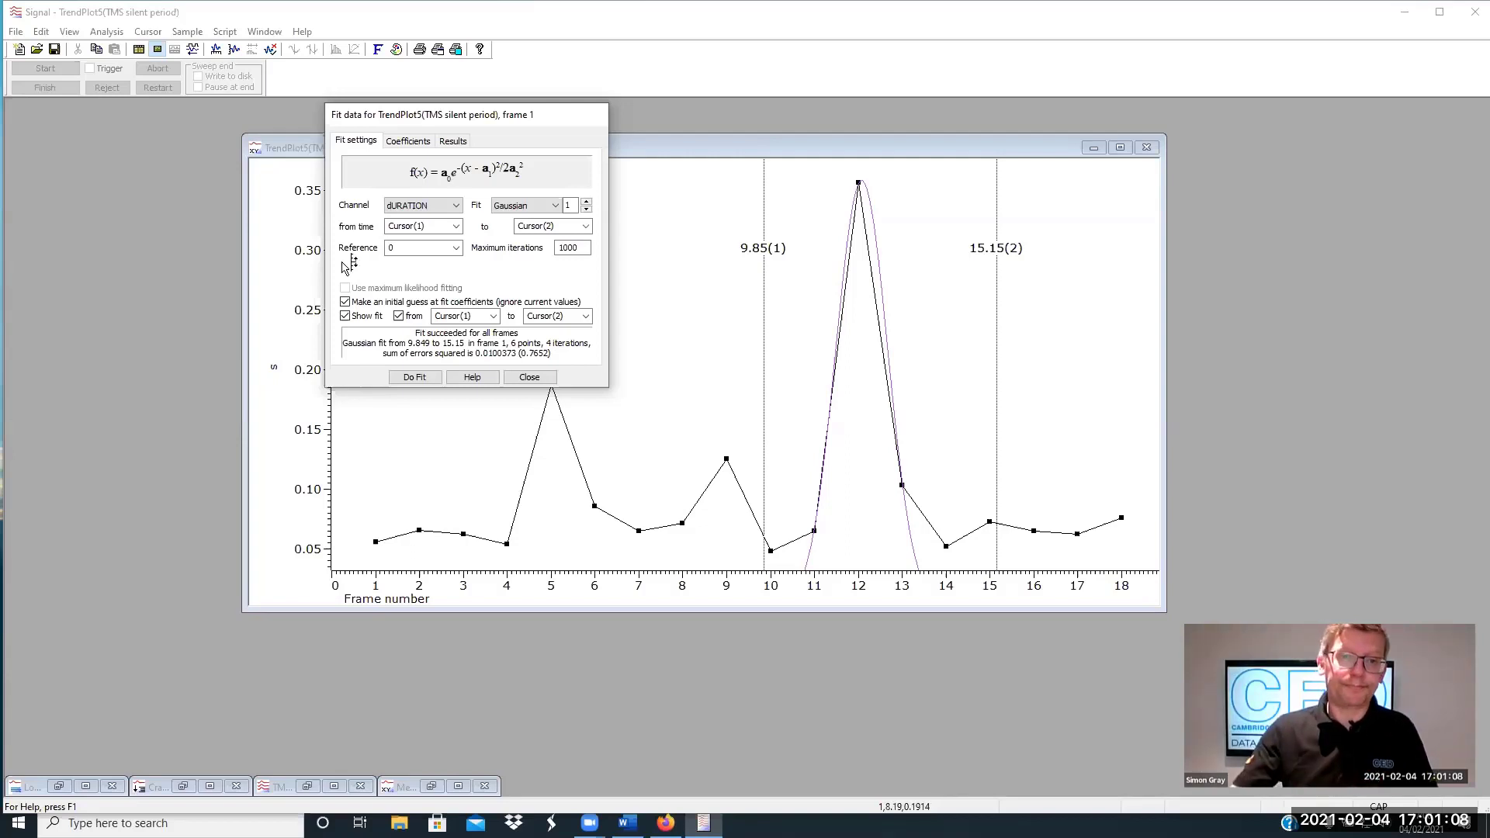
Close the fit settings and the trend plot without saving the plot's changes
{"action": "left_click", "coordinate": [542, 380]}
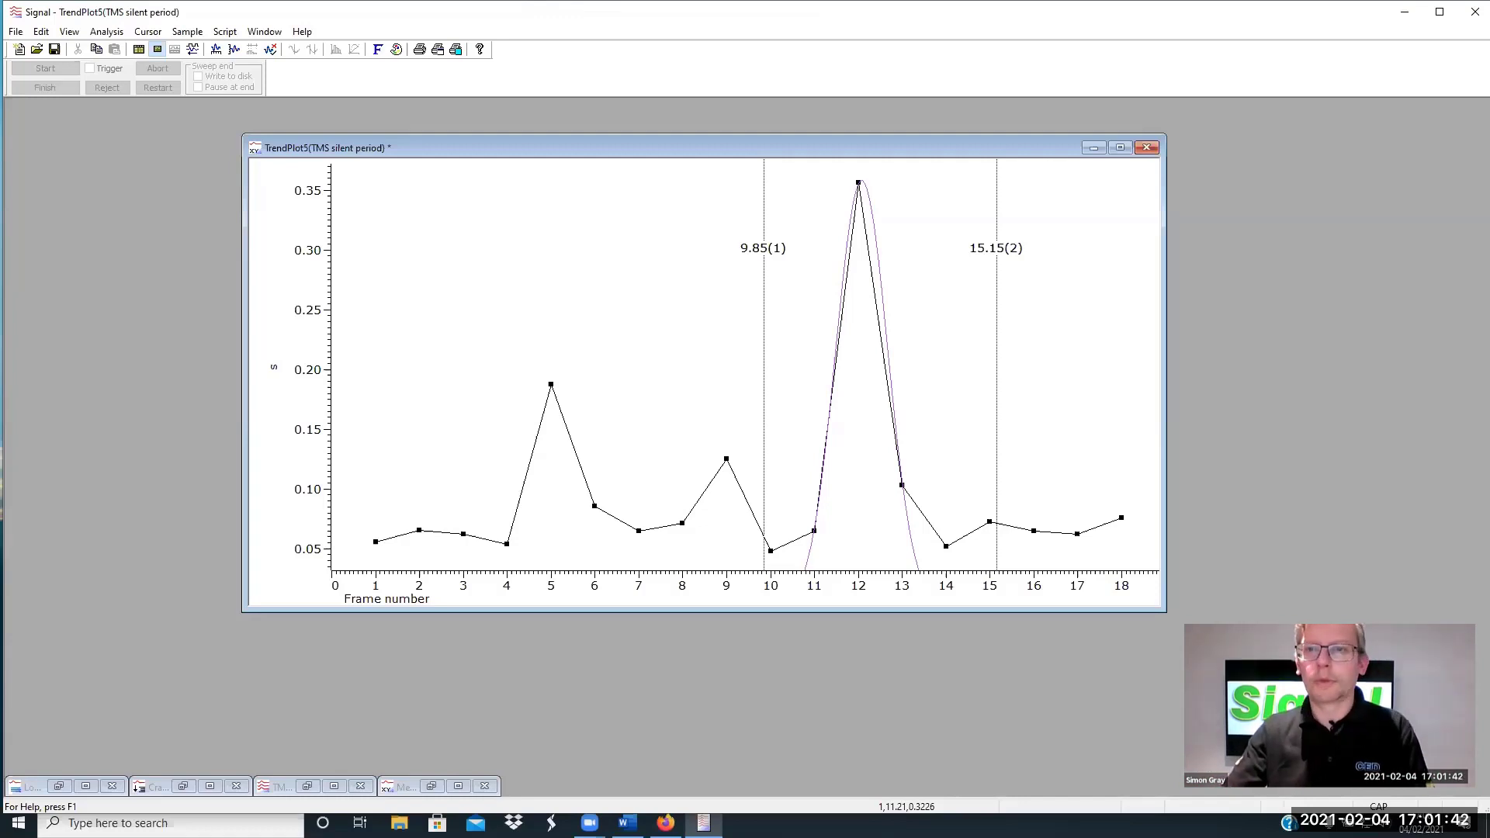
{"action": "left_click", "coordinate": [1146, 148]}
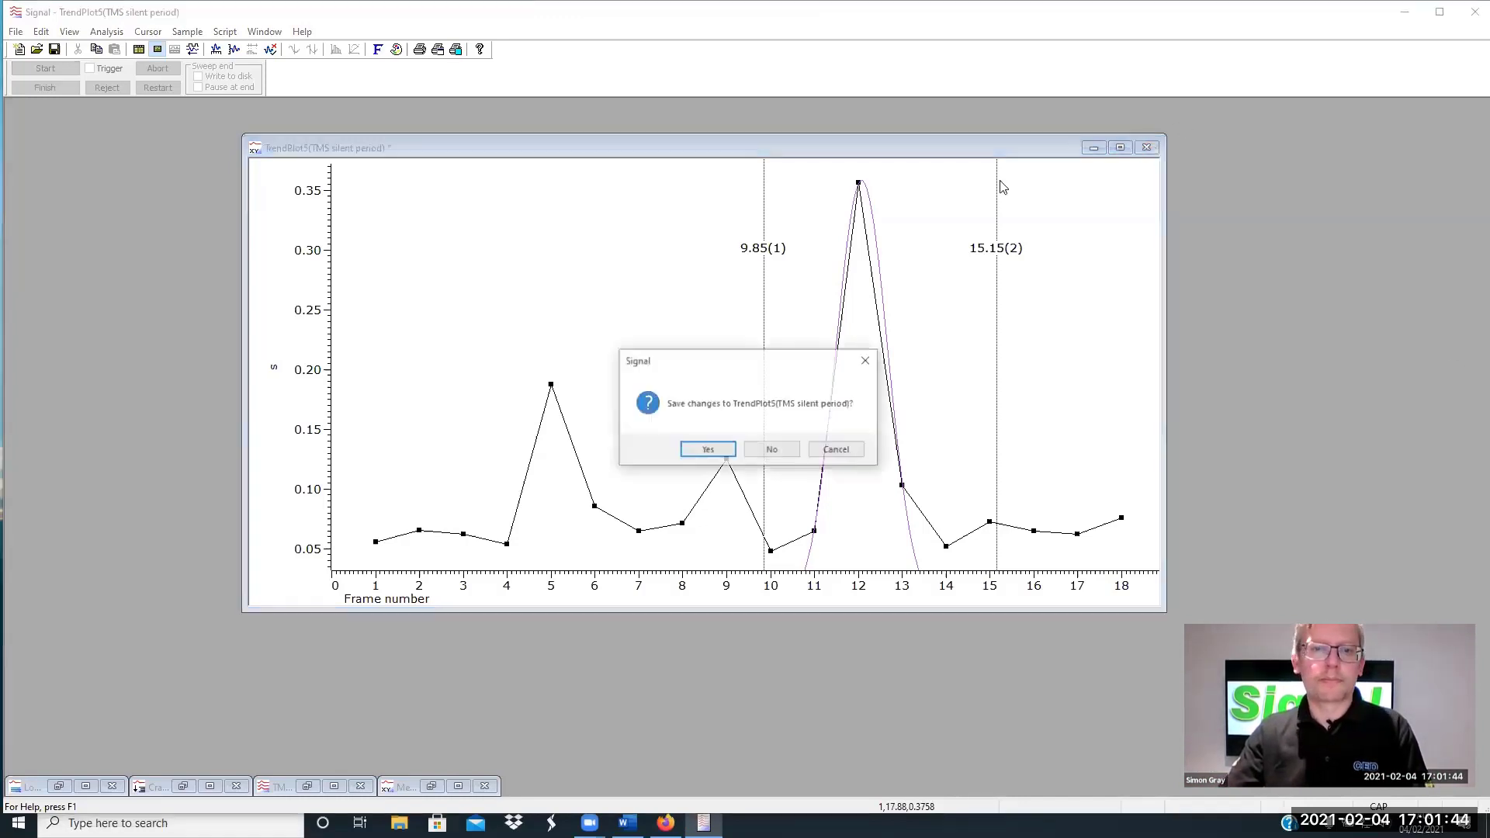
{"action": "left_click", "coordinate": [772, 449]}
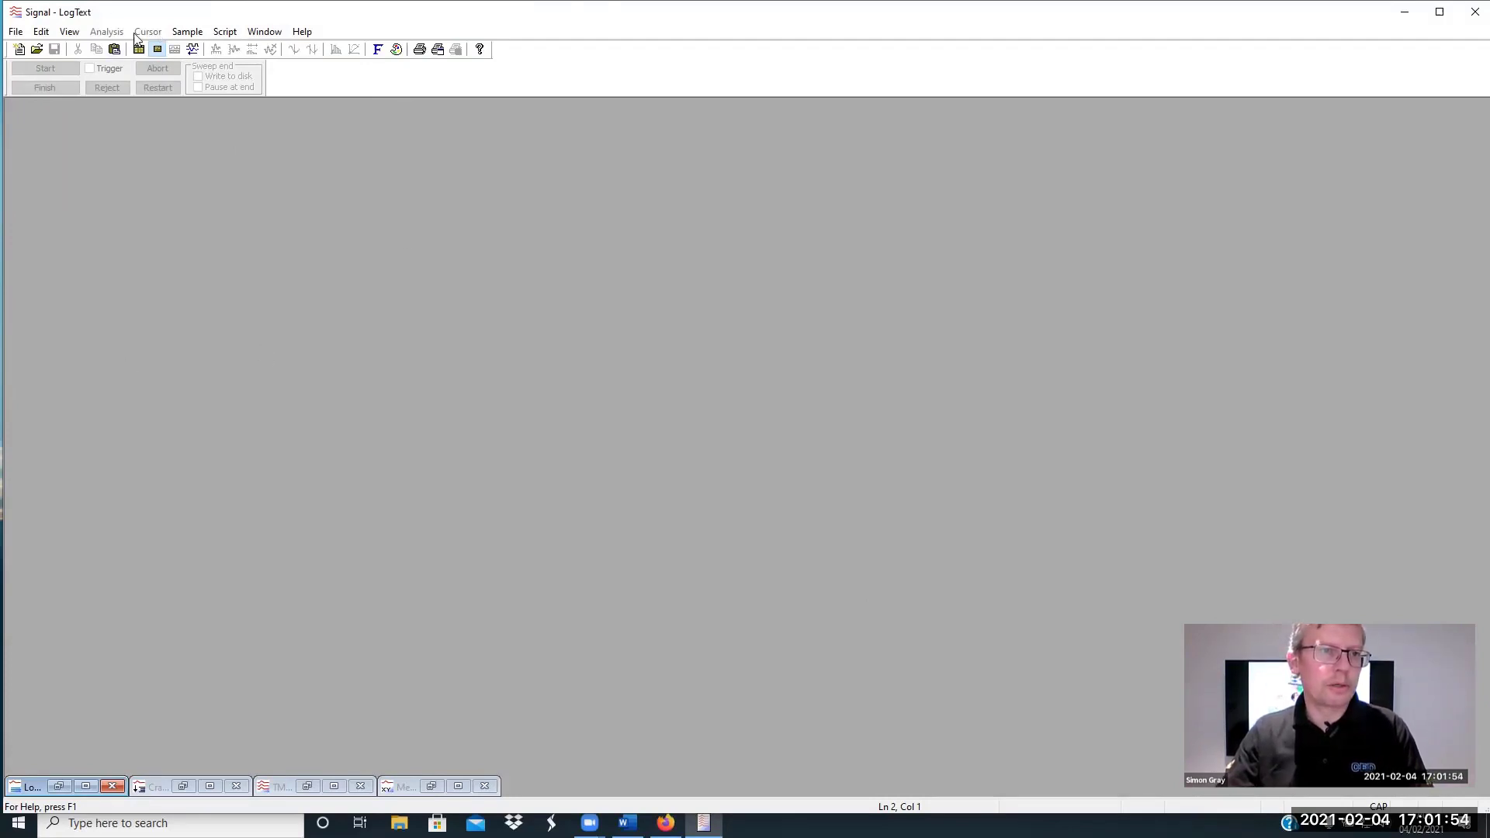
Open the sampling configuration and enable Multiple frame states
{"action": "left_click", "coordinate": [189, 34]}
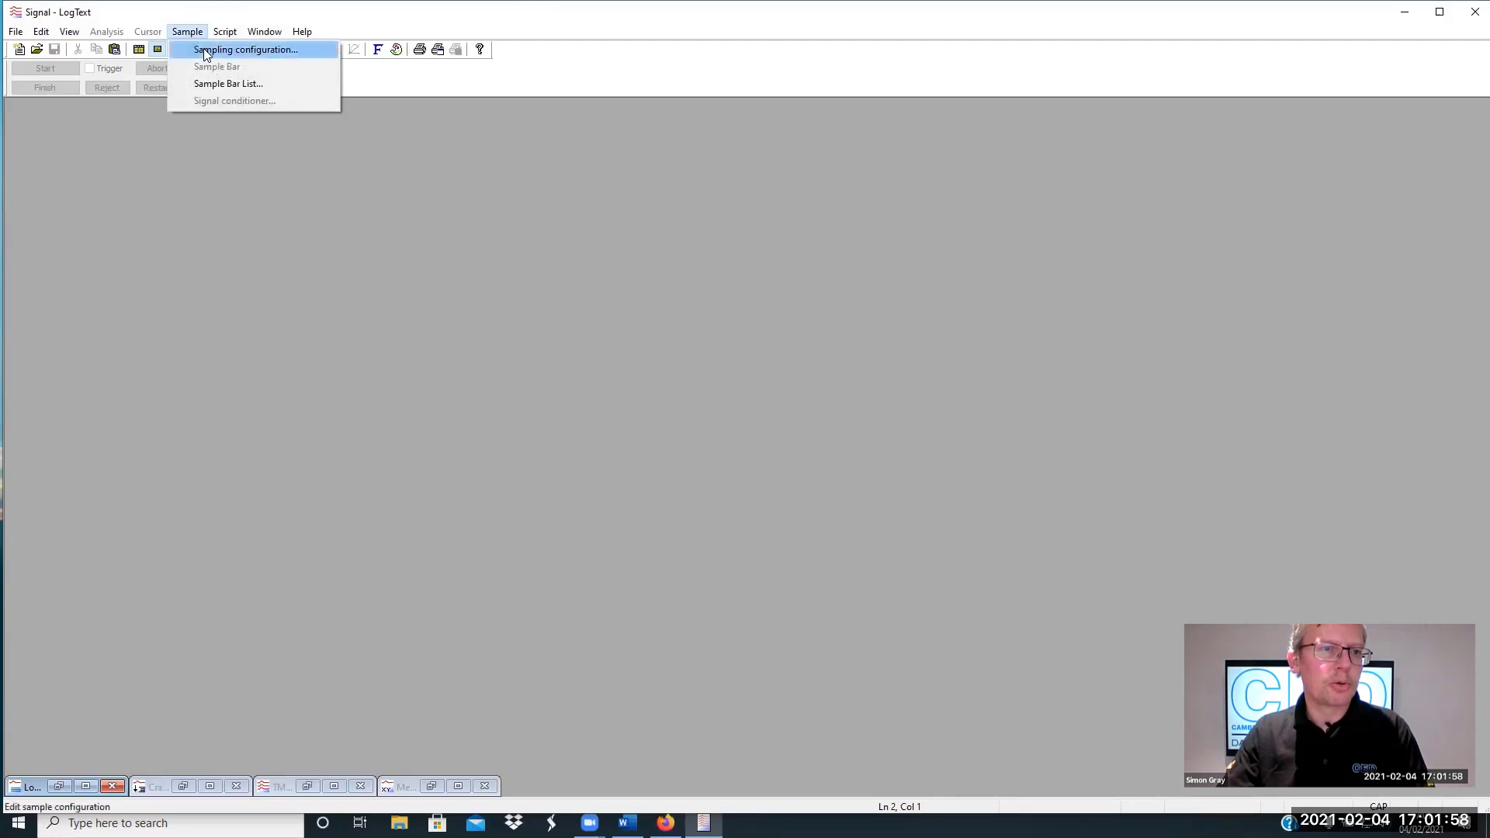
{"action": "left_click", "coordinate": [205, 49]}
{"action": "left_click_drag", "start_coordinate": [738, 295], "coordinate": [551, 181]}
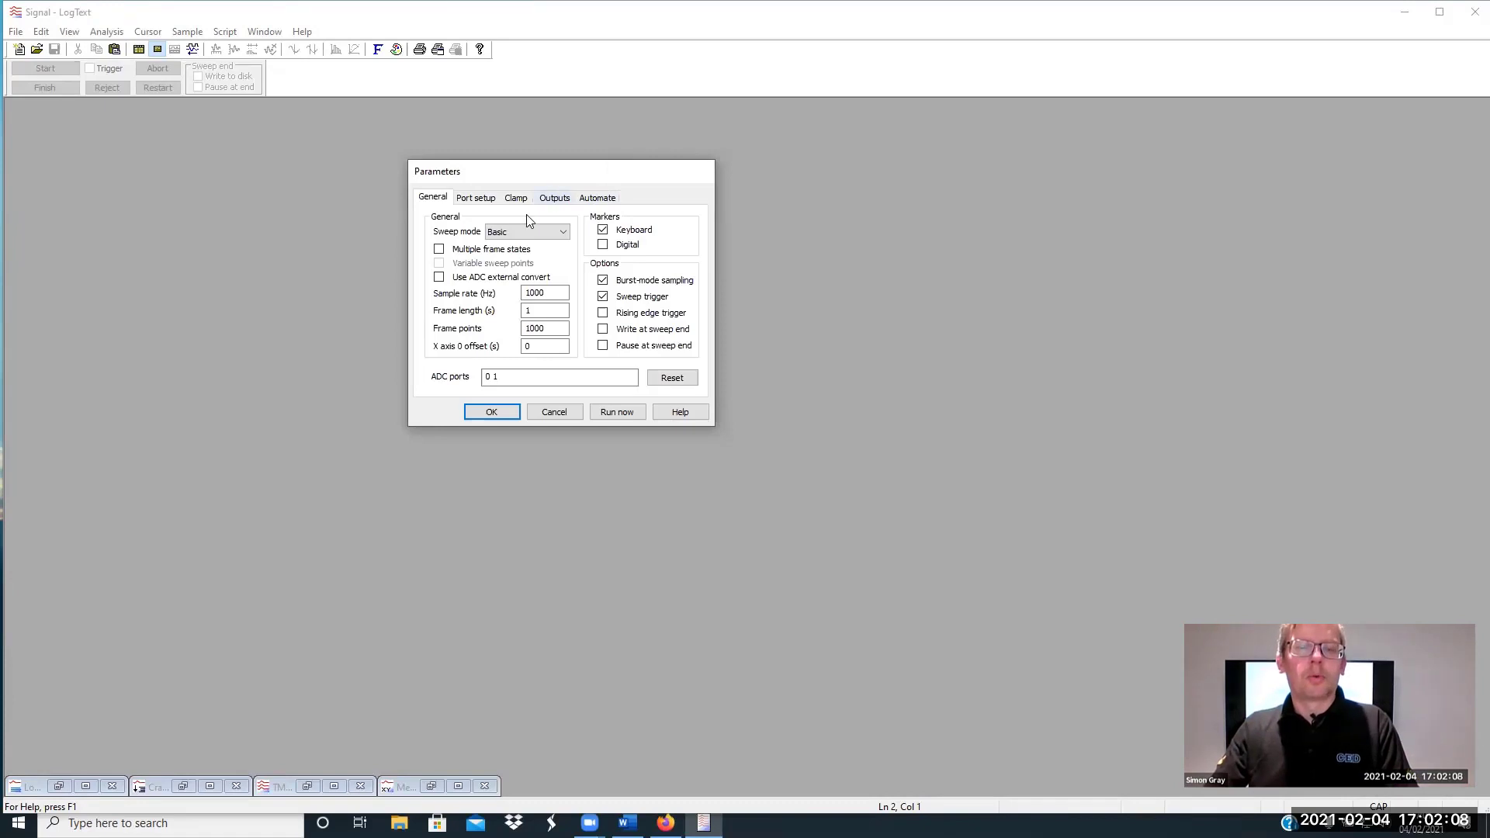
{"action": "left_click", "coordinate": [439, 250]}
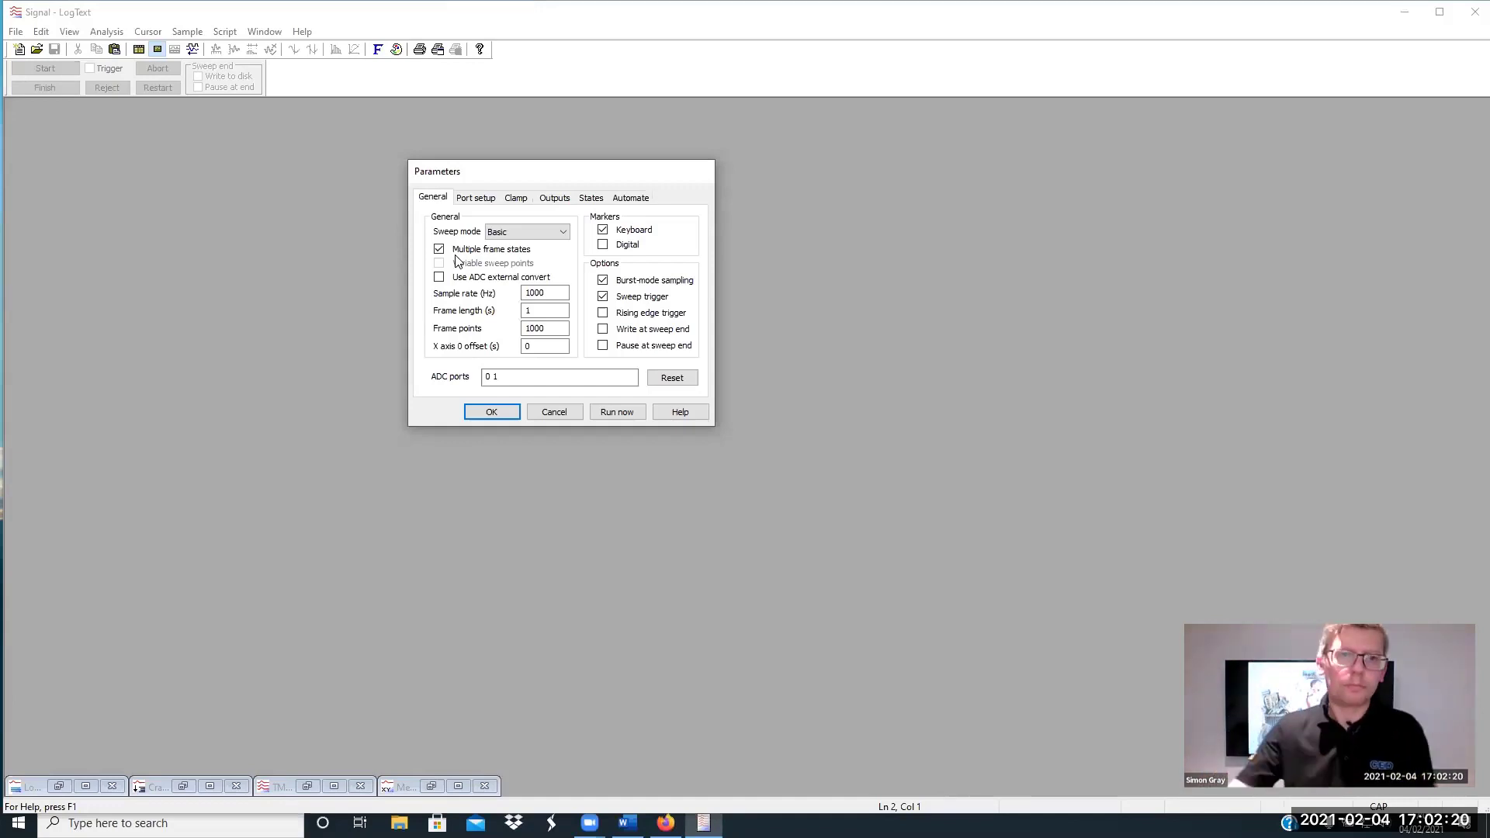
{"action": "left_click", "coordinate": [441, 249]}
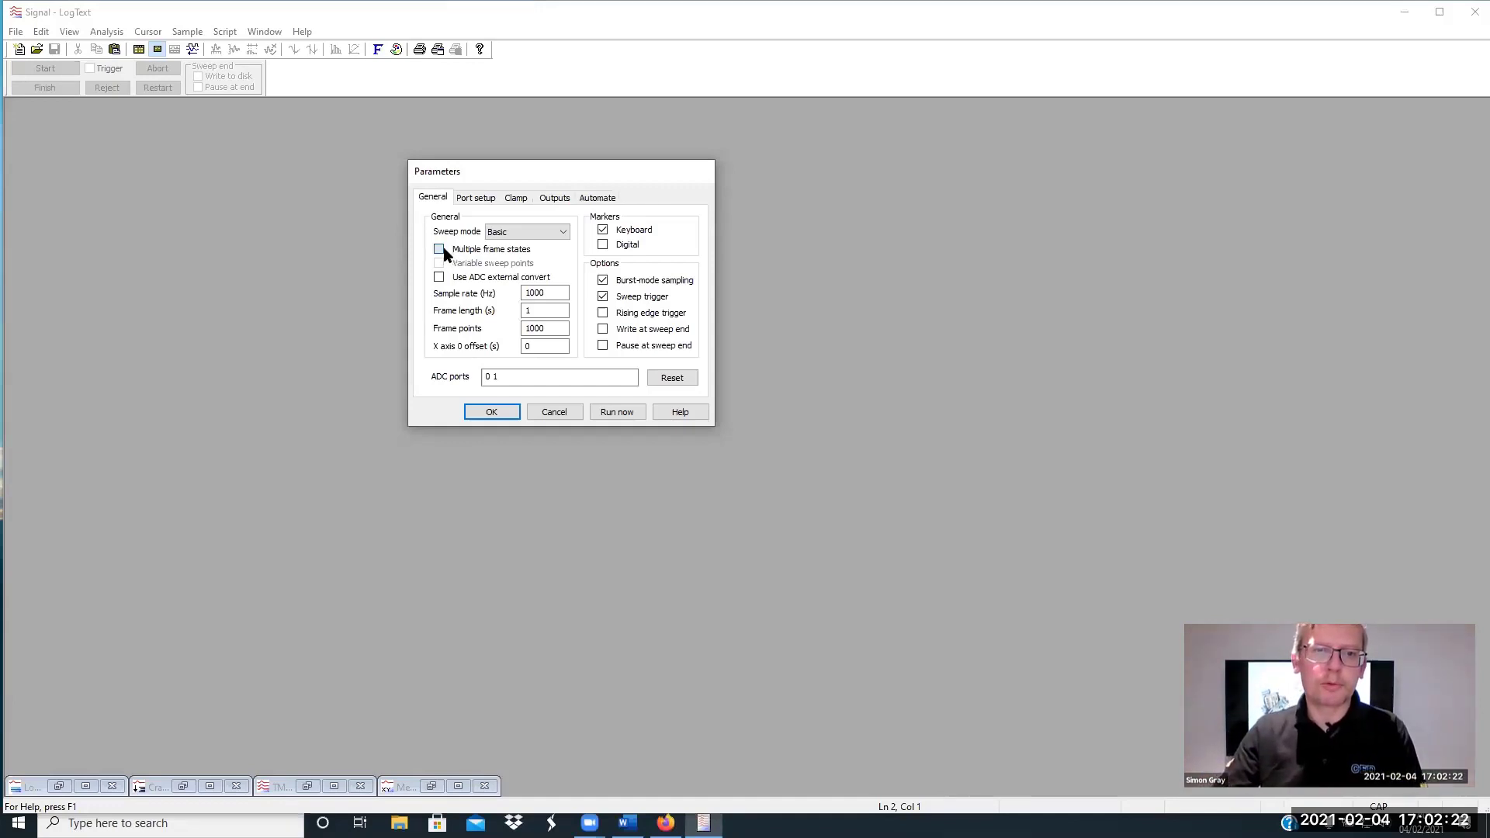
{"action": "left_click", "coordinate": [441, 249]}
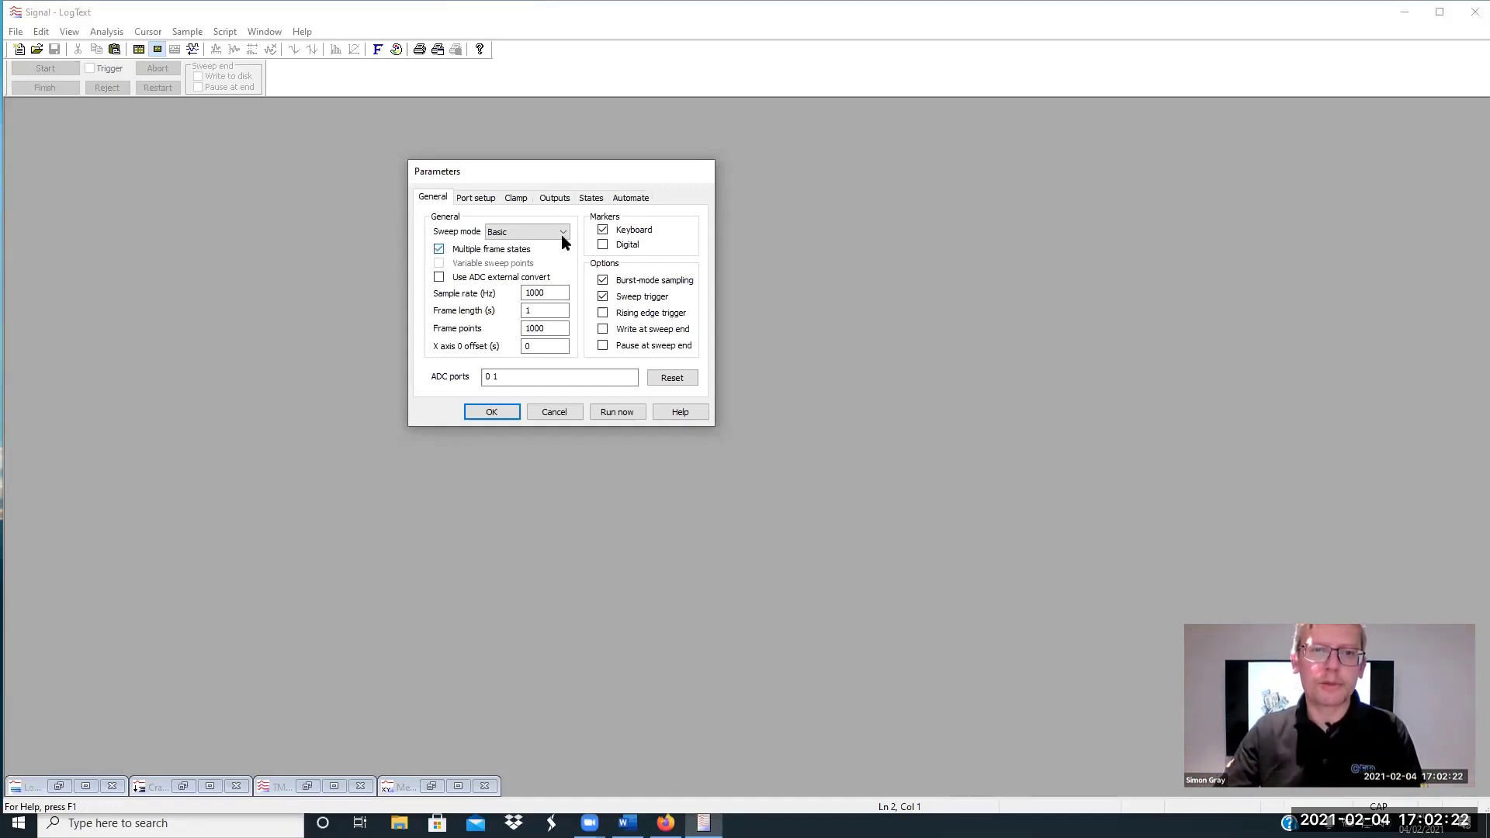
Set the number of extra states to 3 for the Dynamic outputs state variation
{"action": "left_click", "coordinate": [591, 199]}
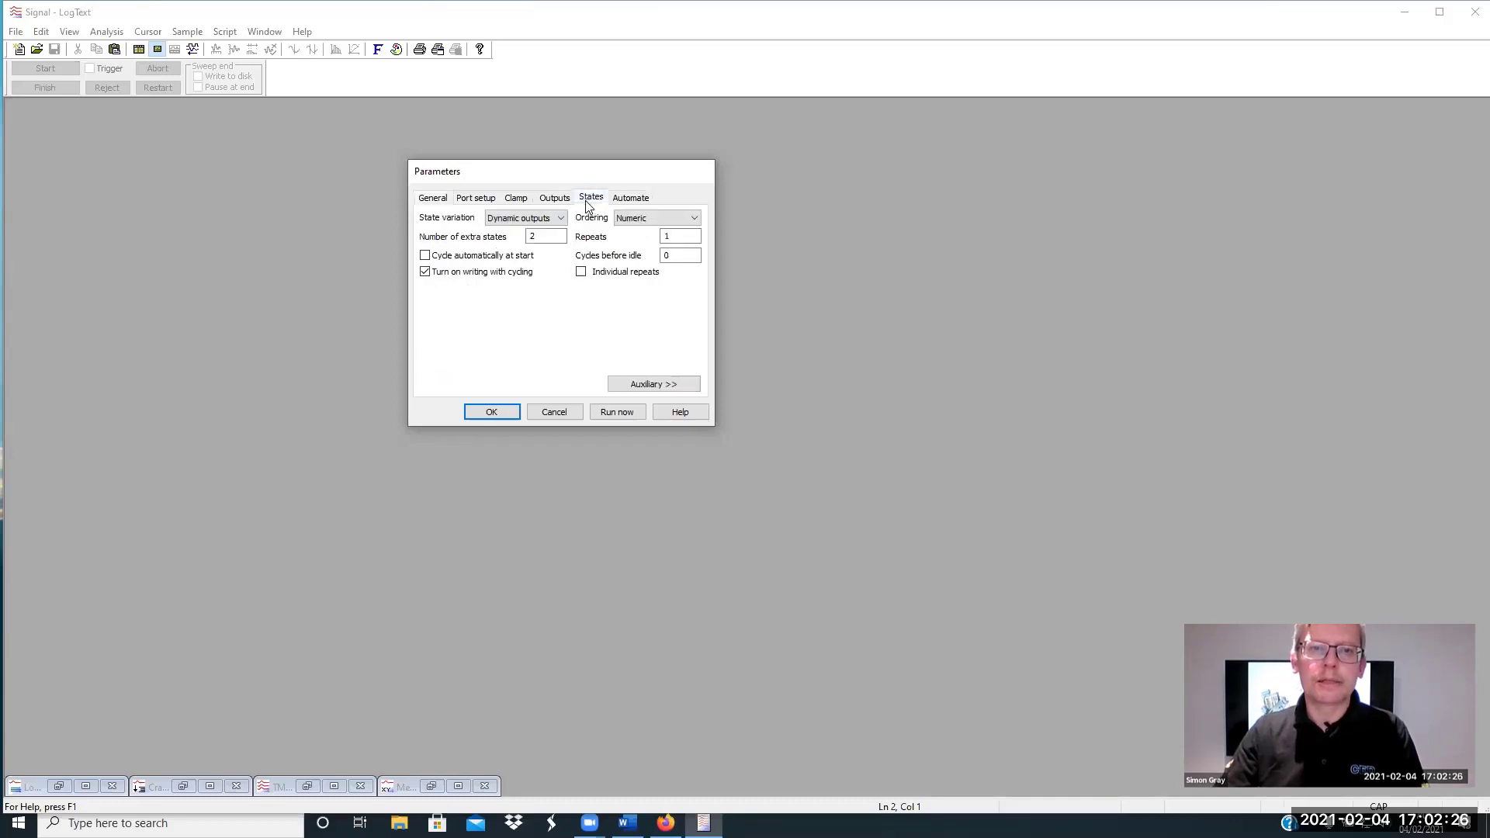
{"action": "left_click", "coordinate": [564, 236]}
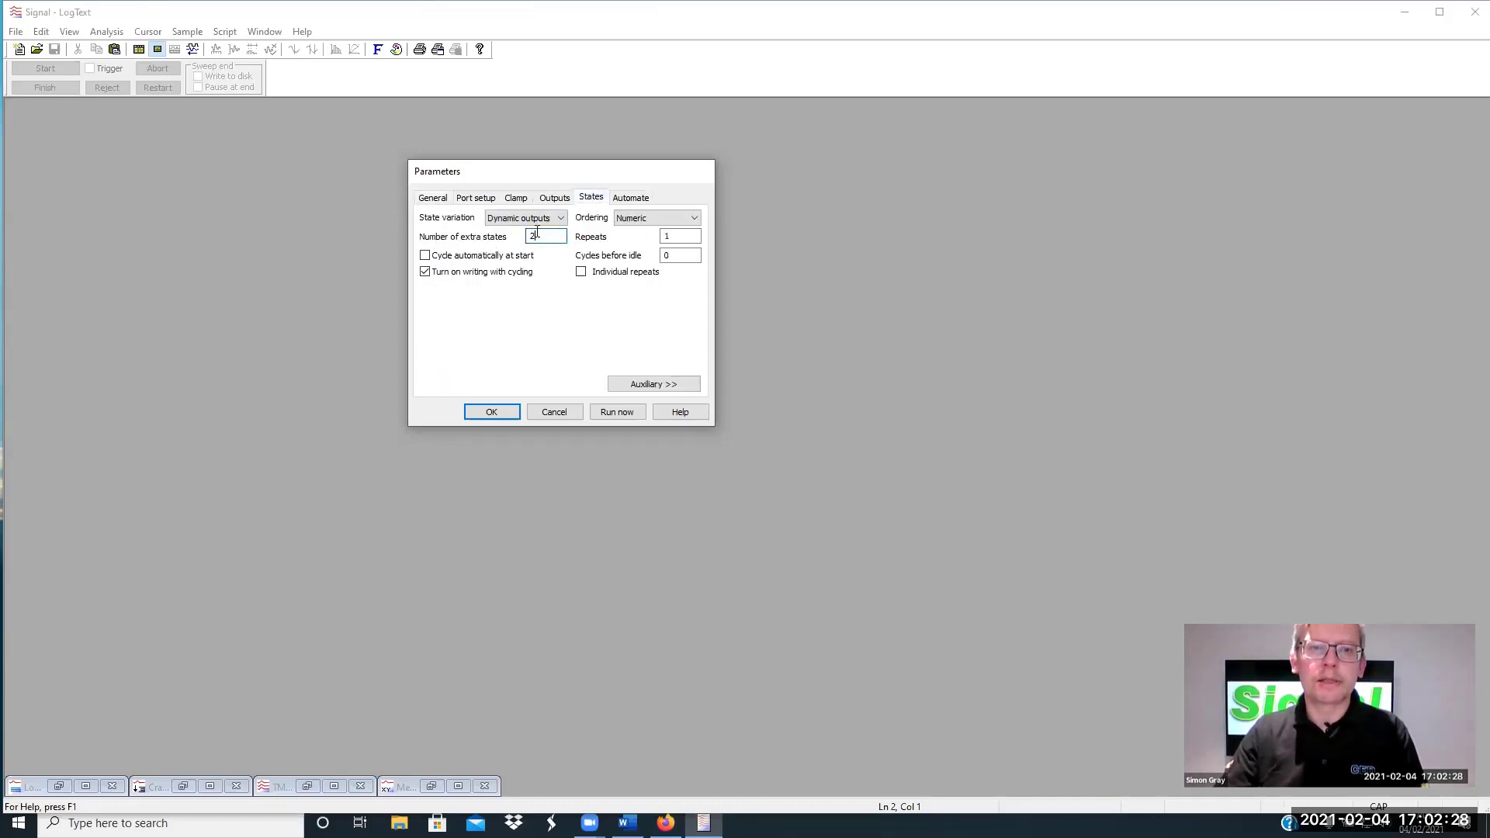
{"action": "left_click_drag", "start_coordinate": [537, 234], "coordinate": [518, 231]}
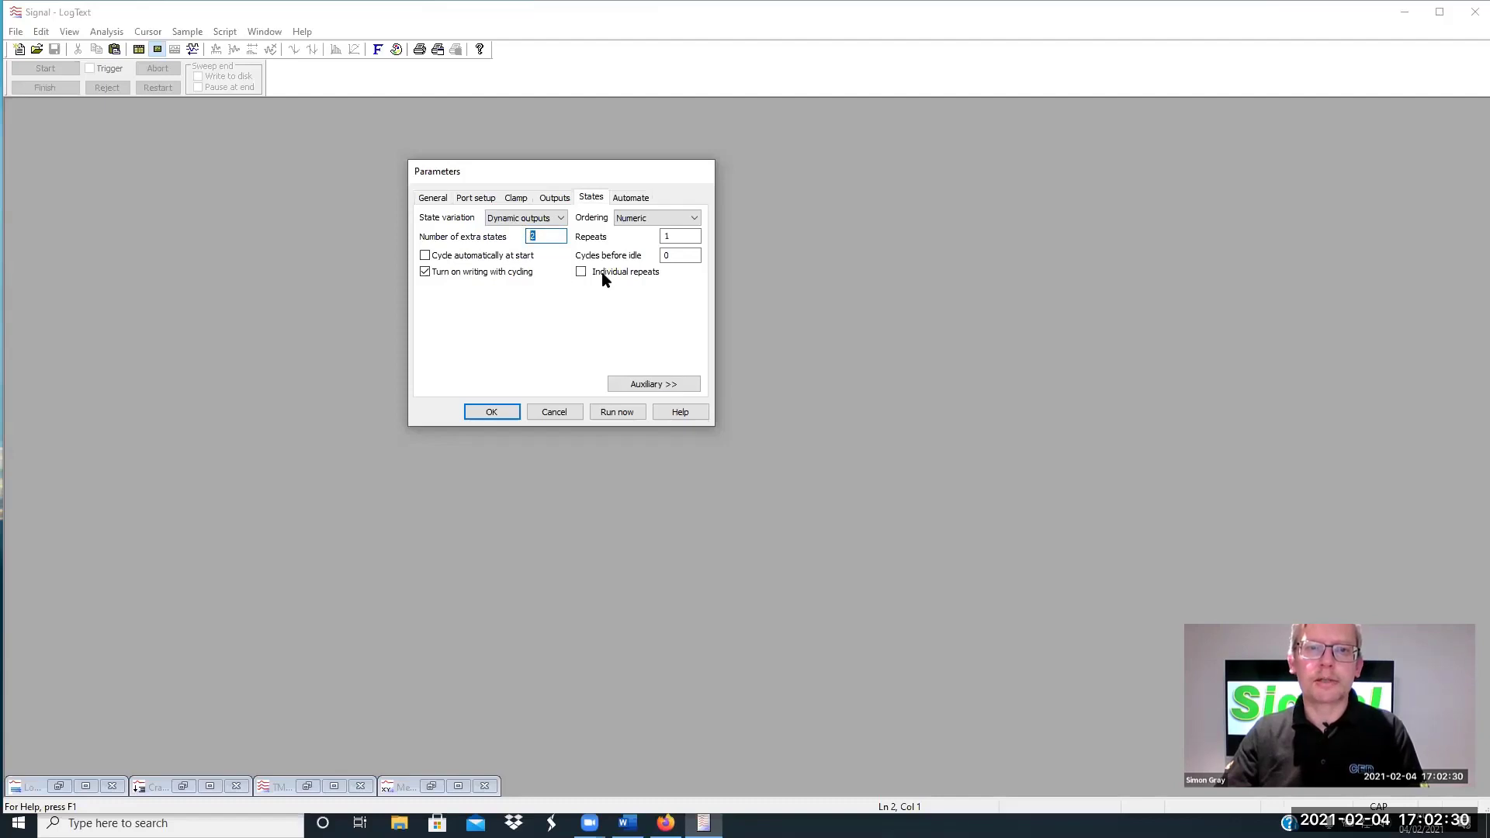
{"action": "type", "text": "3"}
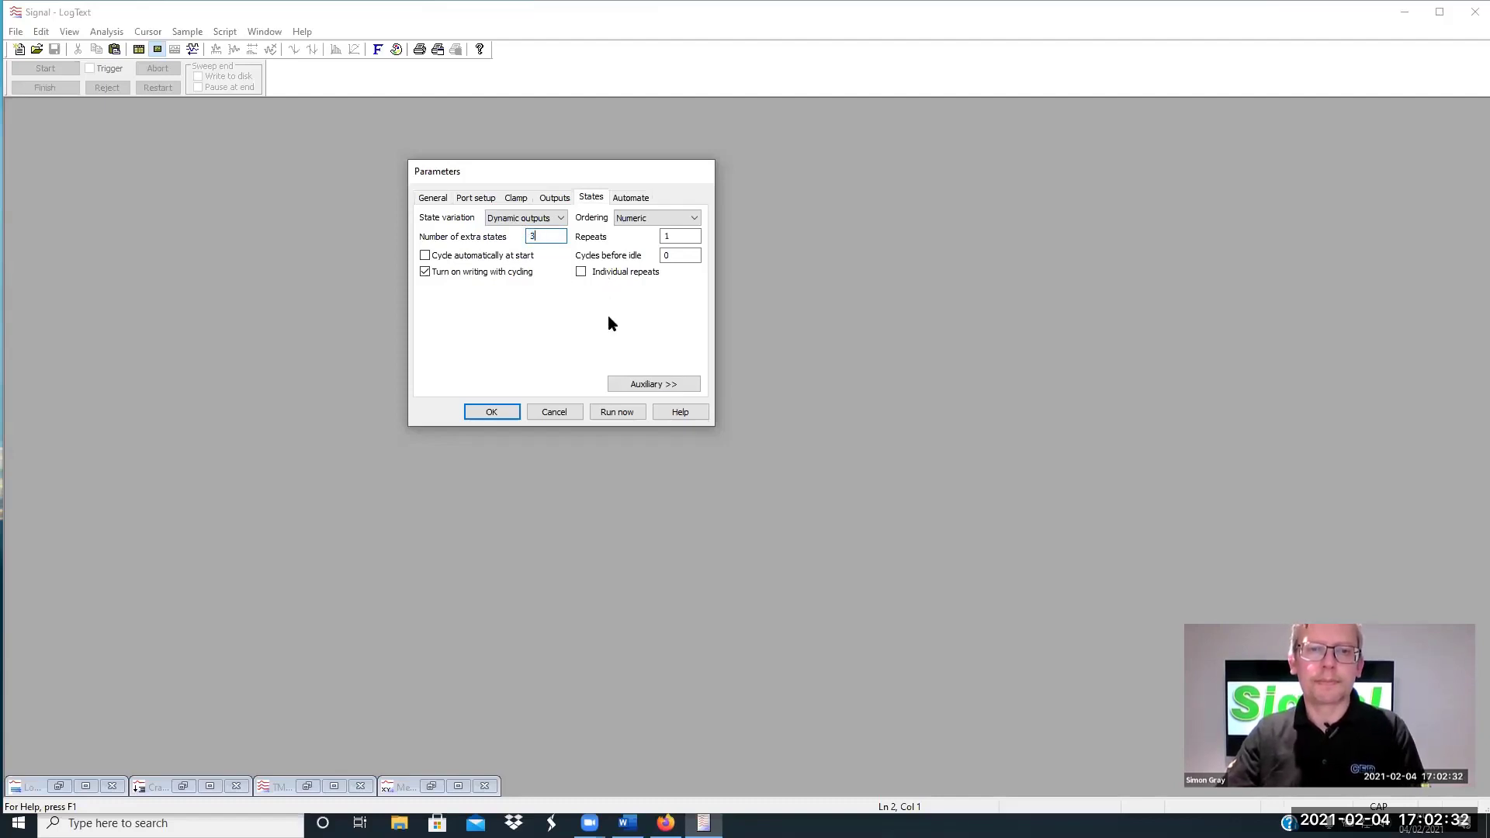
Add a MagStim auxiliary device to the states and set its stimulator type to Magstim BiStim
{"action": "left_click", "coordinate": [650, 387]}
{"action": "mouse_move", "coordinate": [711, 386]}
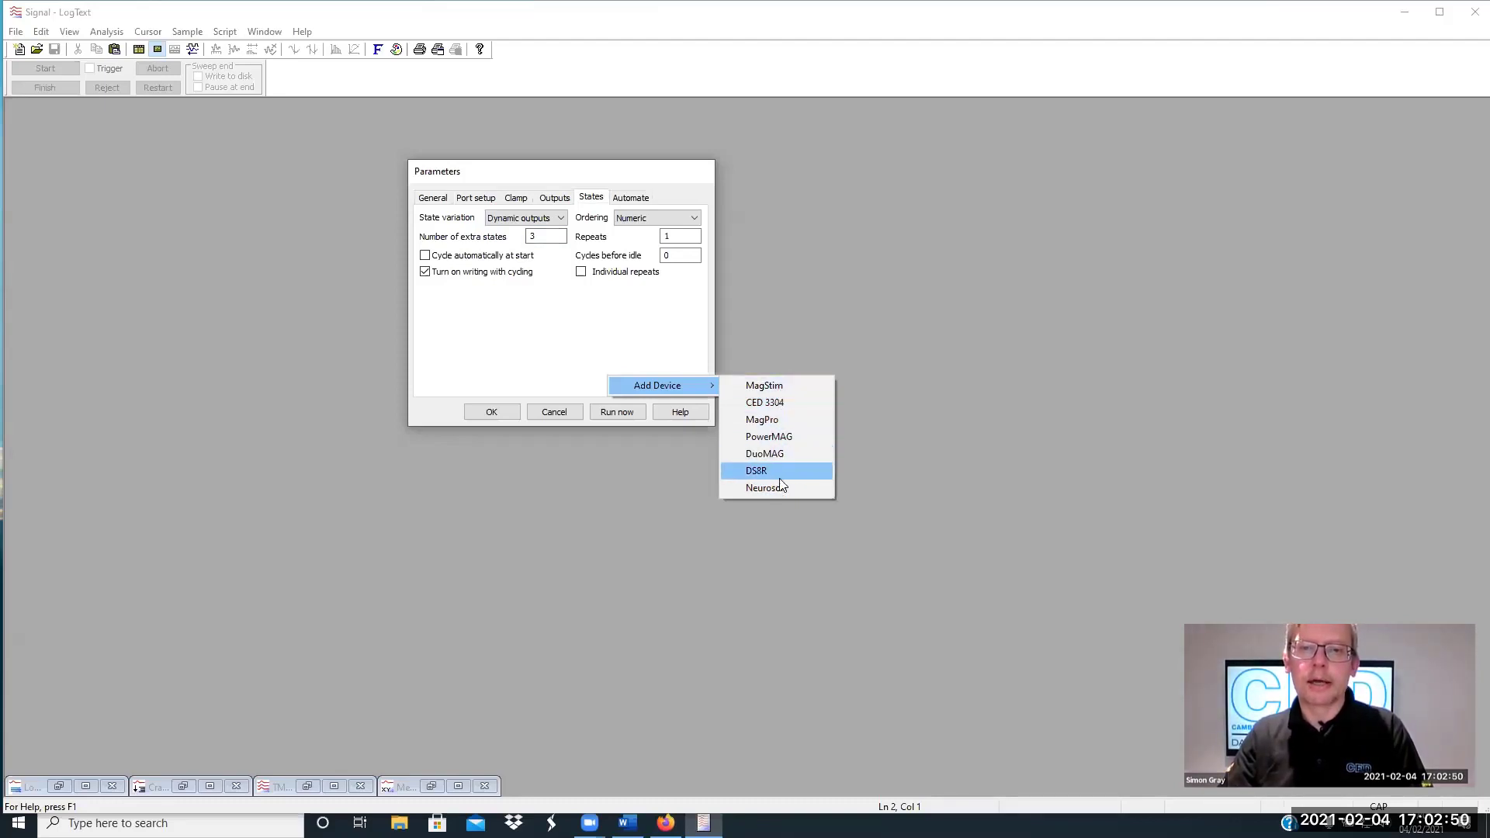
{"action": "left_click", "coordinate": [783, 392]}
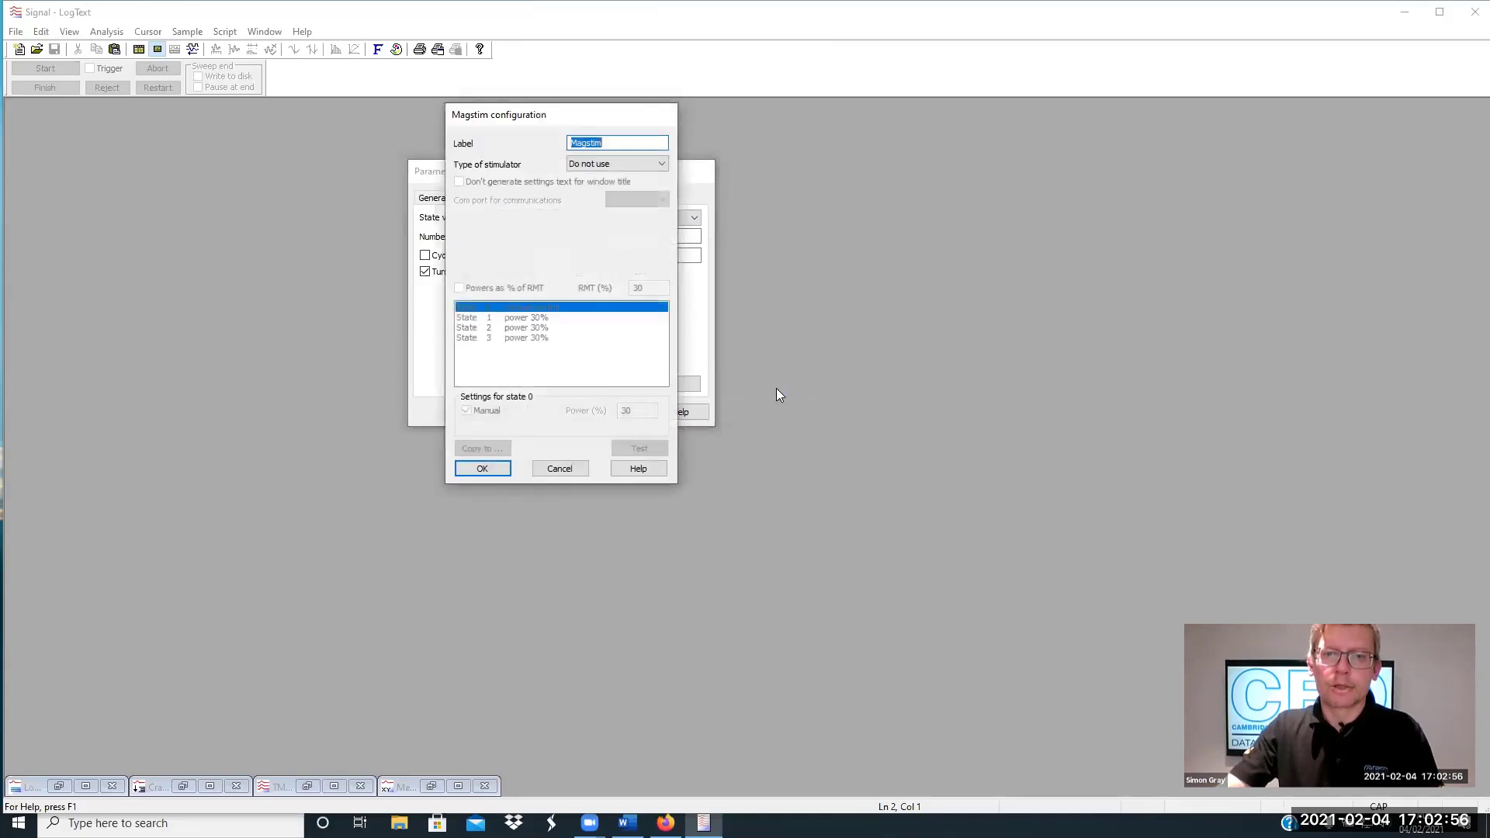
{"action": "left_click", "coordinate": [615, 164]}
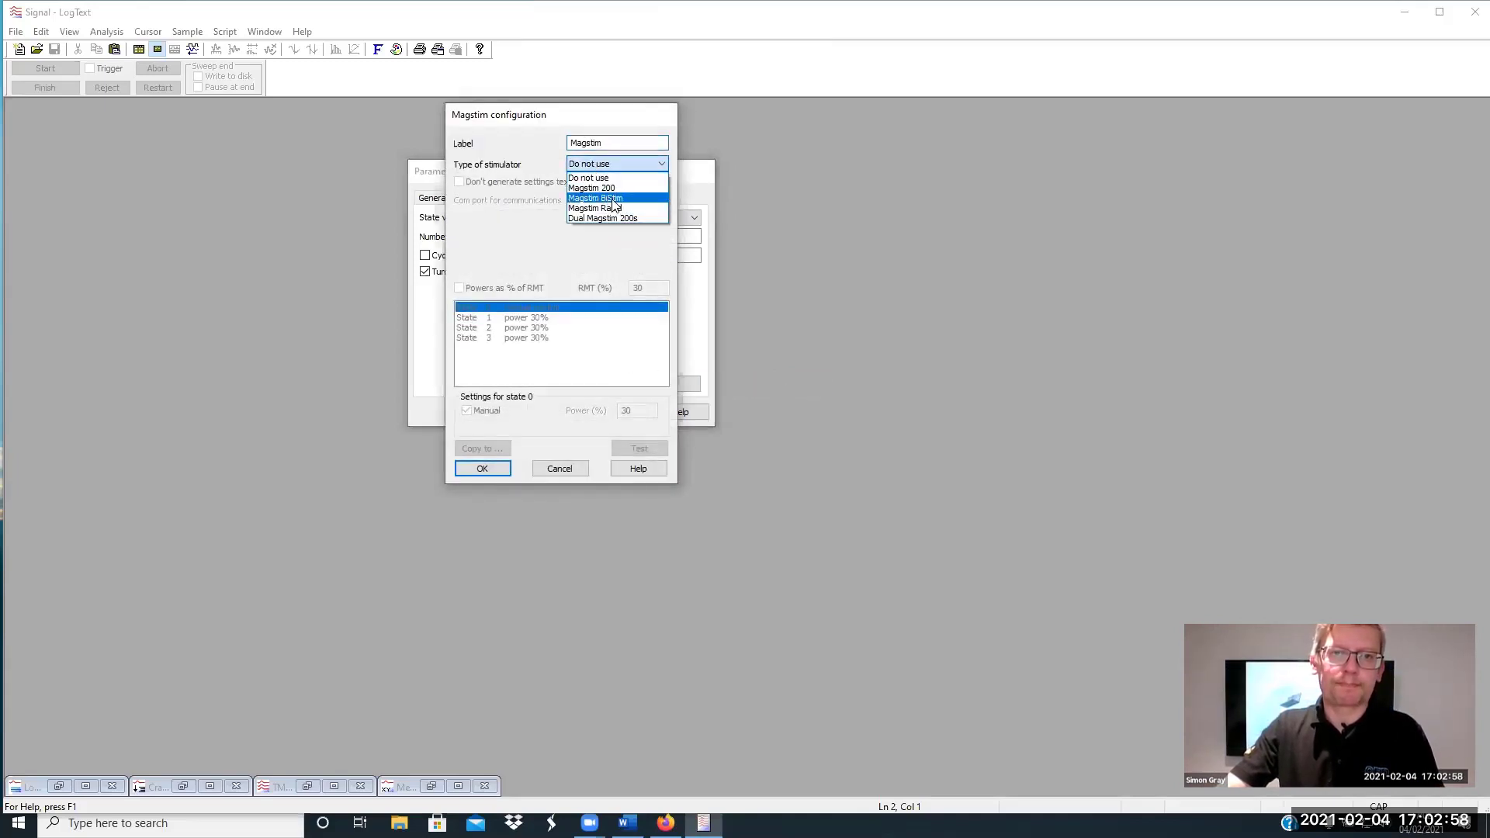
{"action": "left_click", "coordinate": [612, 198]}
Check the settings of the individual stimulator states and express the powers as % of RMT
{"action": "left_click", "coordinate": [522, 319]}
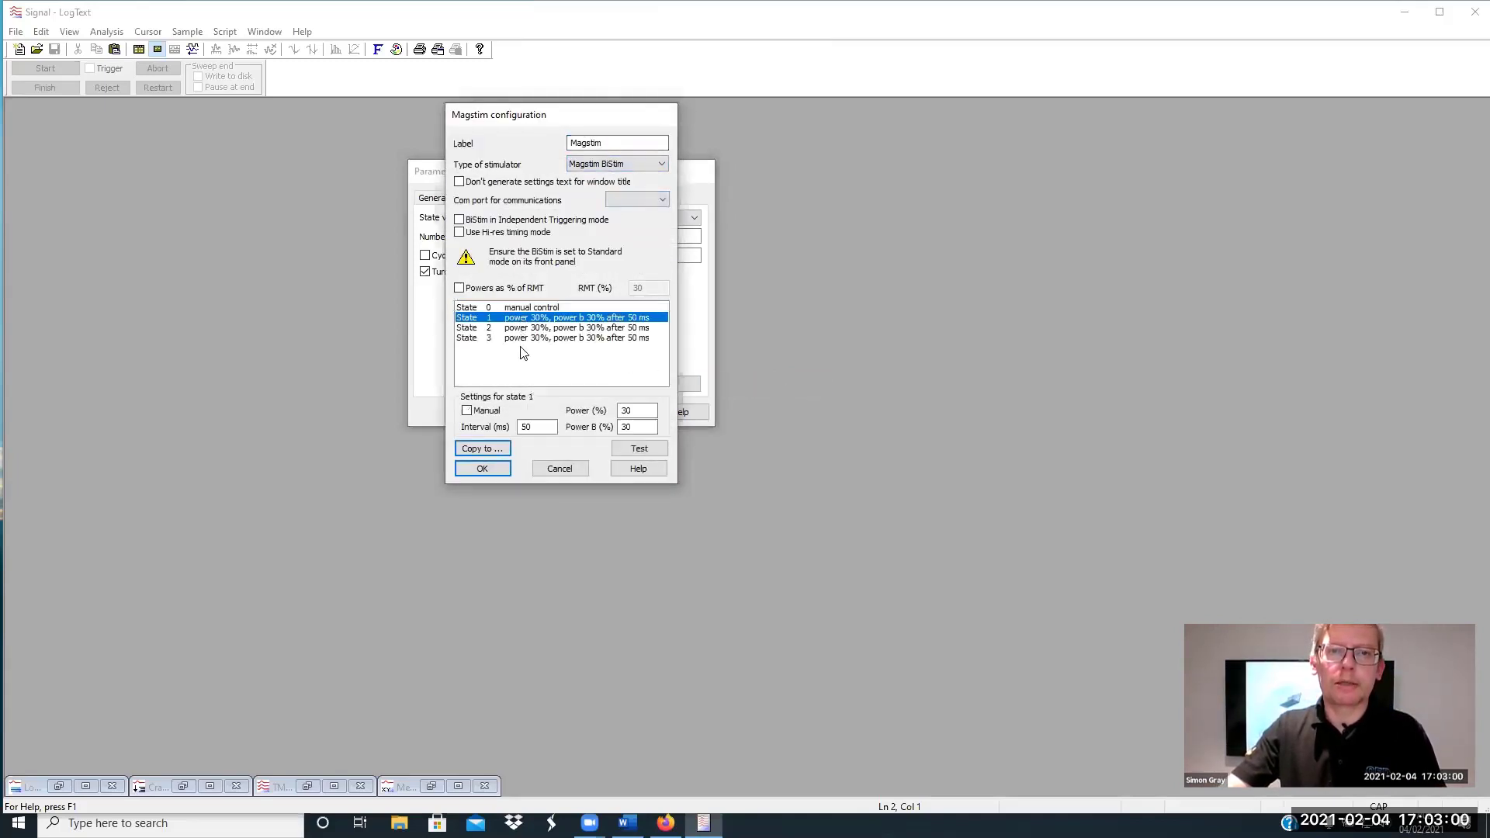
{"action": "left_click", "coordinate": [468, 327]}
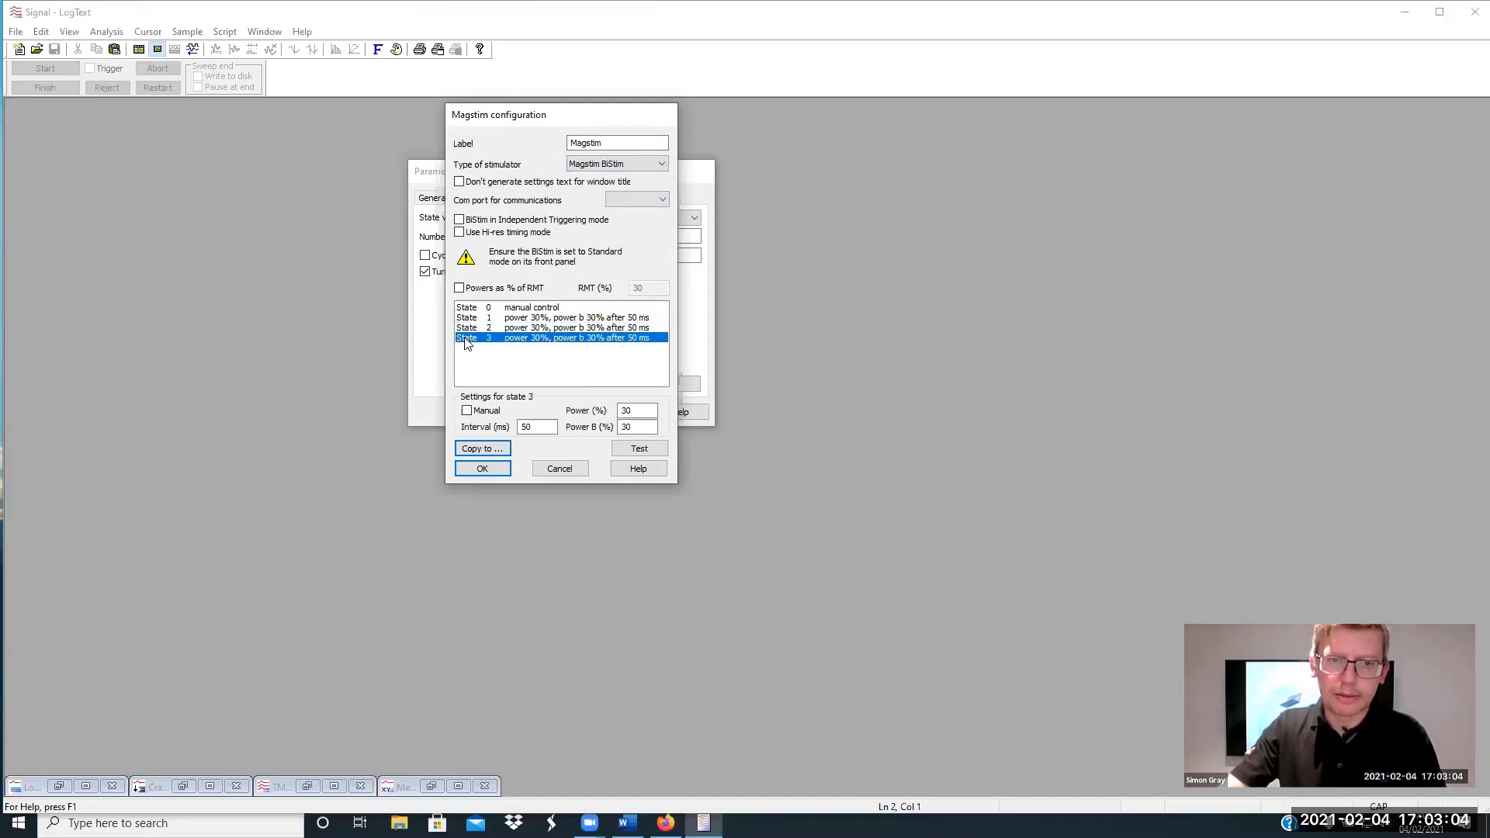
{"action": "left_click", "coordinate": [501, 288]}
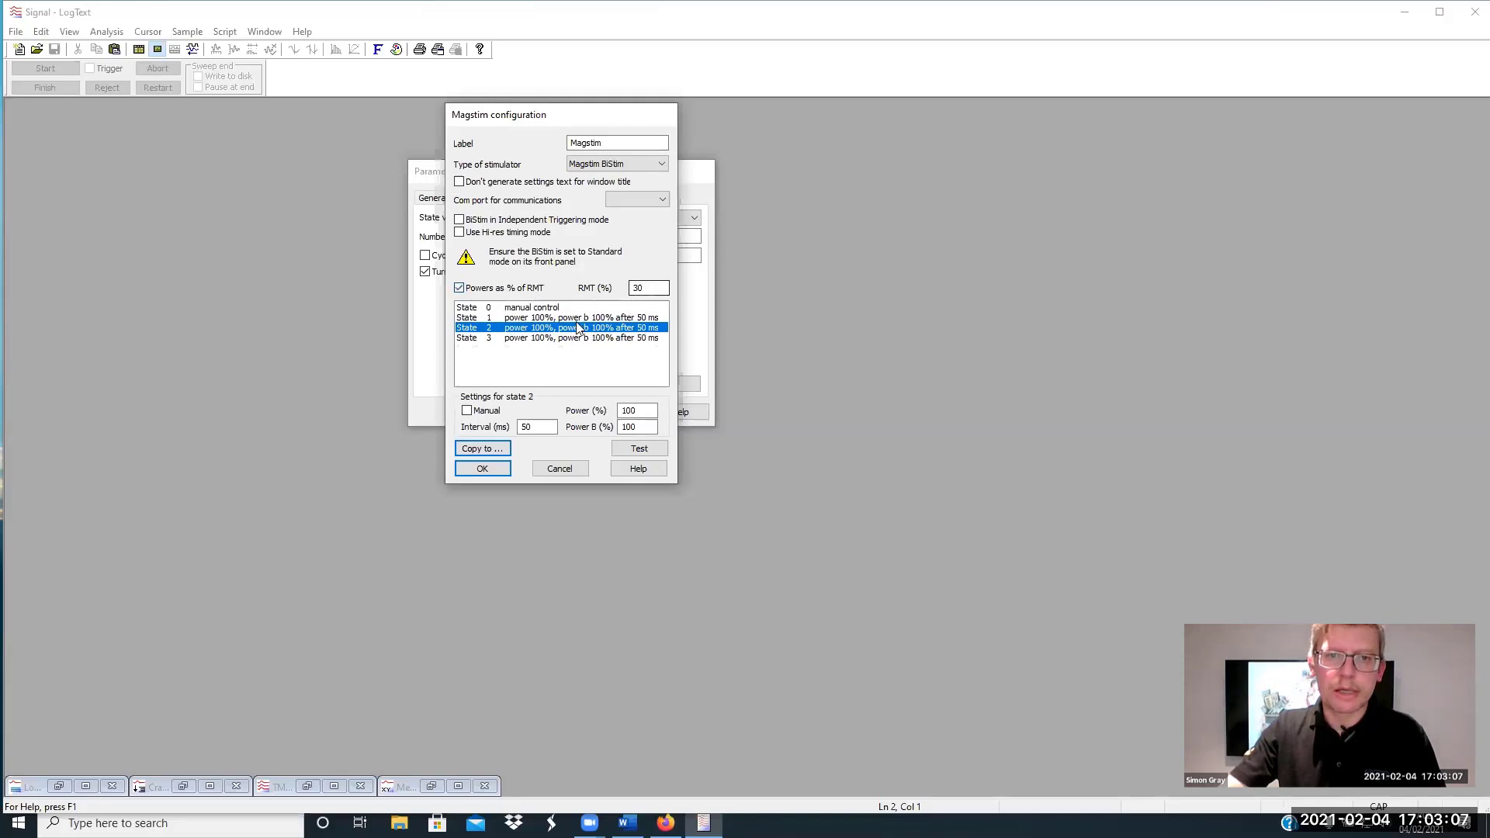
Set the Magstim power to 120% and power B to 140% for state 2
{"action": "double_click", "coordinate": [631, 410]}
{"action": "type", "text": "12"}
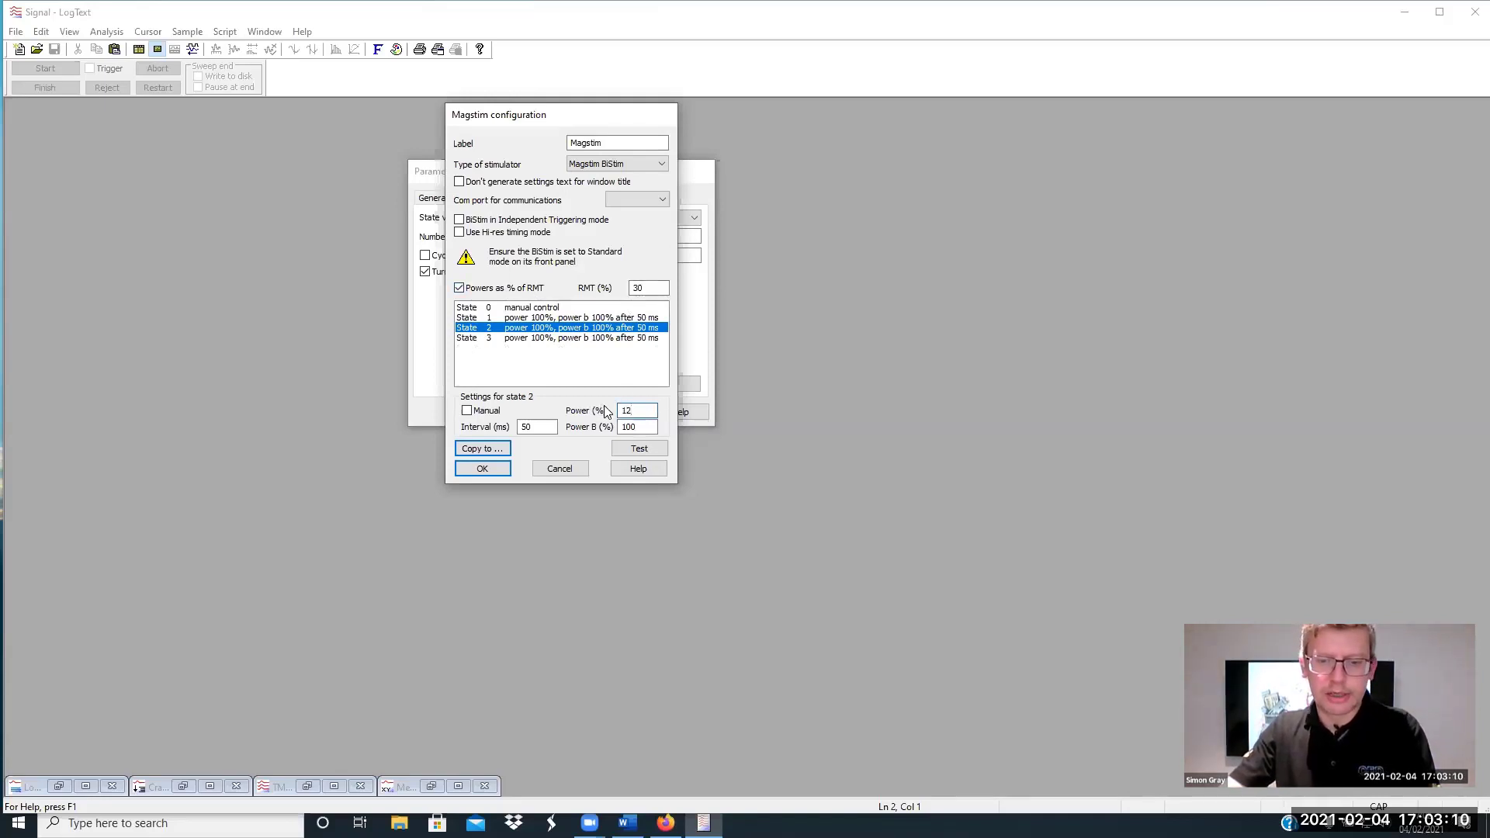
{"action": "type", "text": "0"}
{"action": "key", "text": "Tab"}
{"action": "type", "text": "140"}
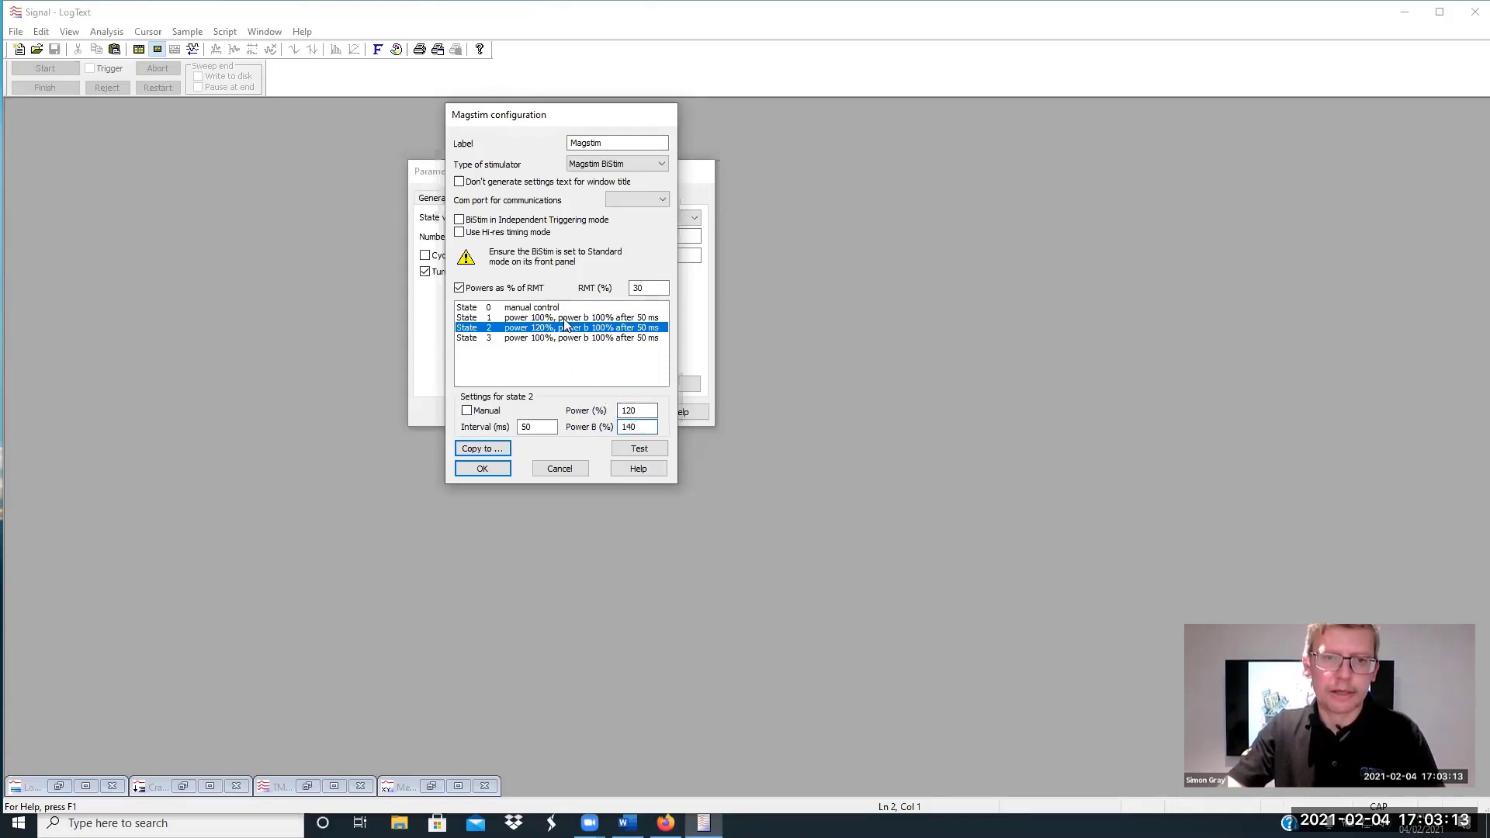
Set the Magstim pulse interval for state 1 to 5 ms and accept the stimulator configuration
{"action": "left_click", "coordinate": [564, 318]}
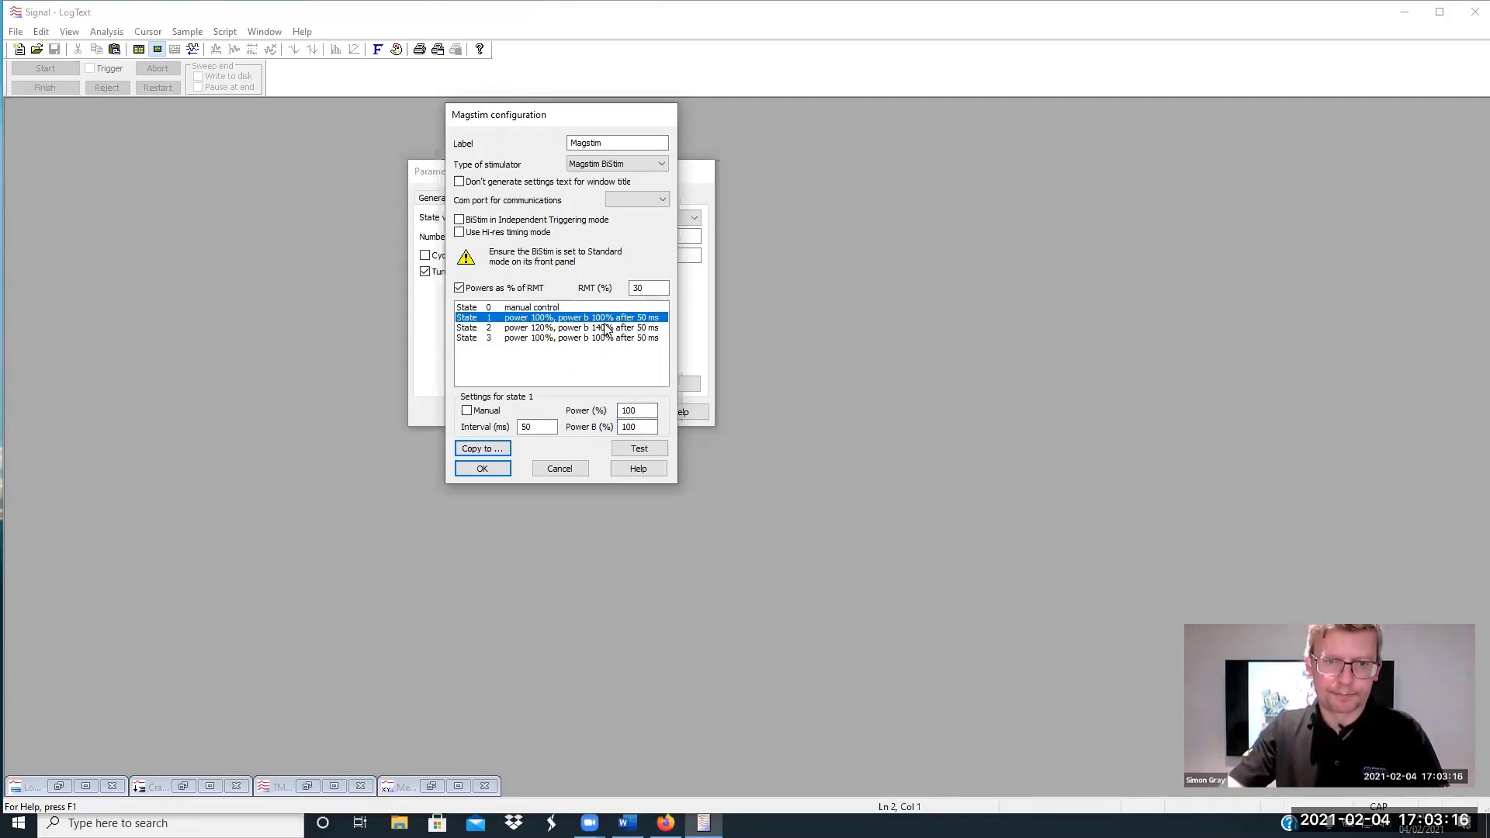
{"action": "double_click", "coordinate": [536, 427]}
{"action": "type", "text": "5"}
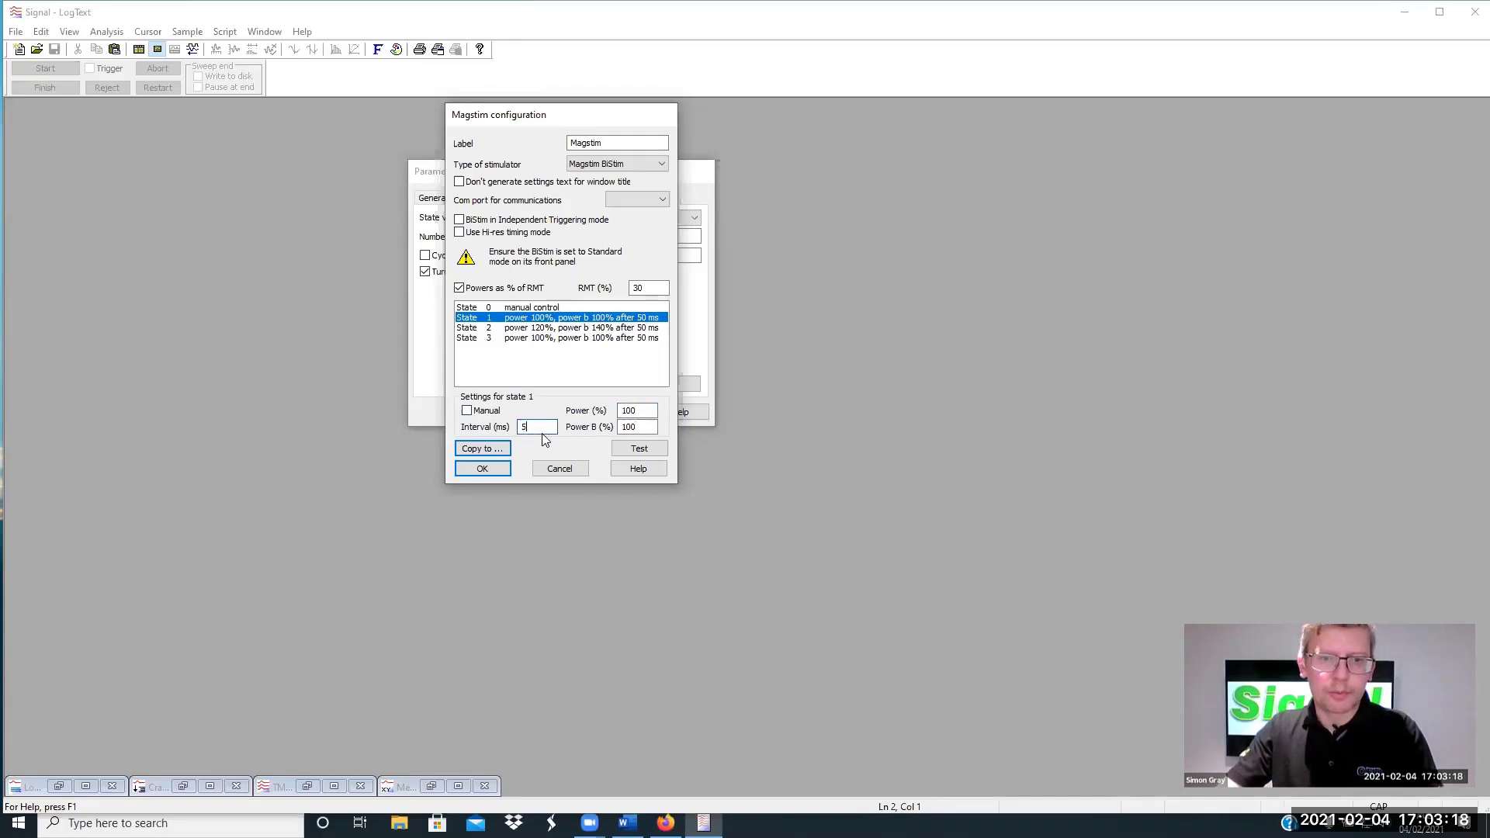
{"action": "left_click", "coordinate": [630, 427]}
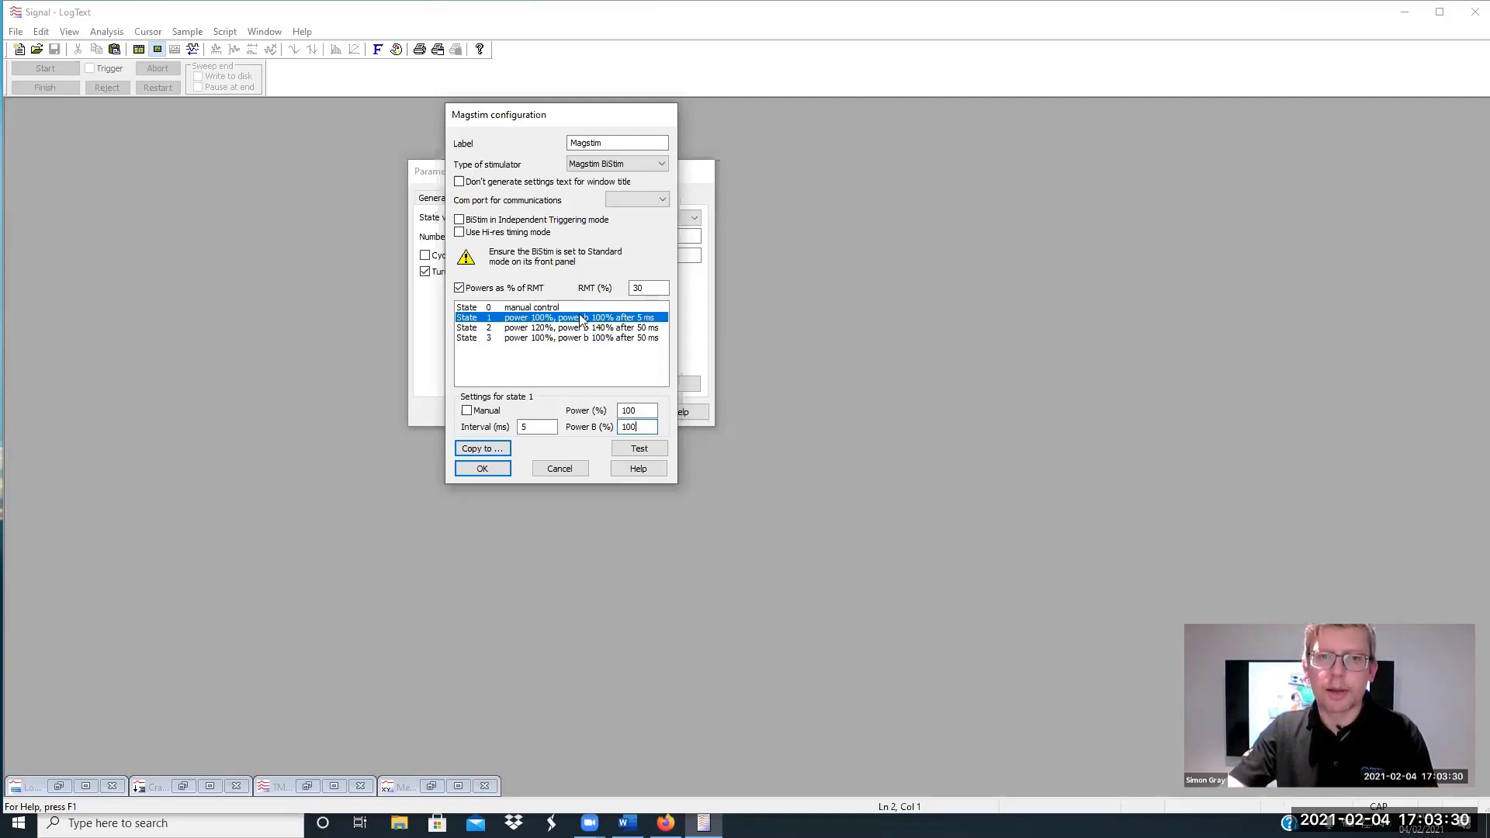
{"action": "left_click", "coordinate": [482, 469]}
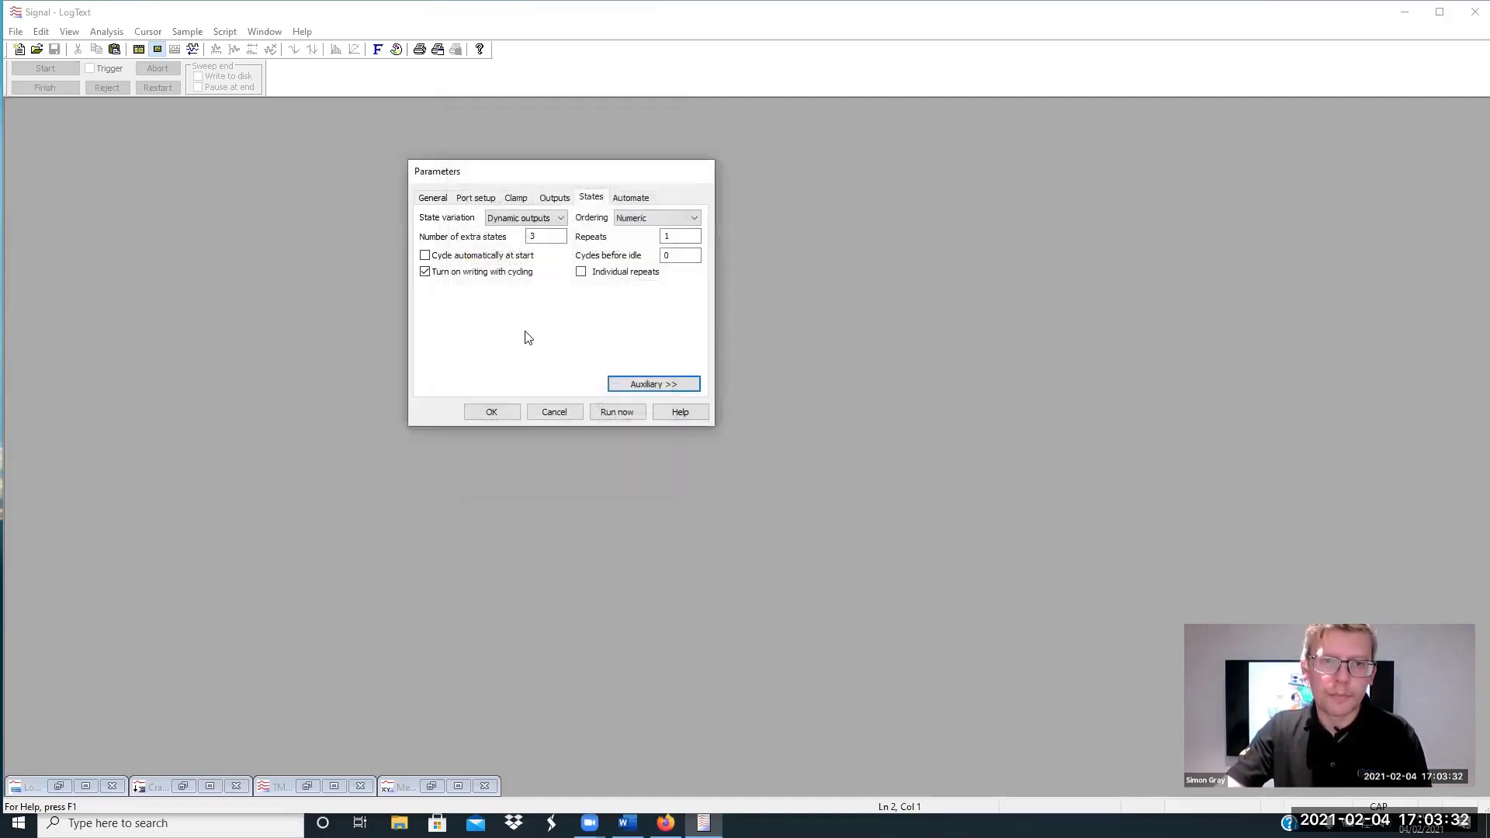
Look at the Sequence output type's settings in the outputs setup and return to the Pulses type
{"action": "left_click", "coordinate": [551, 199]}
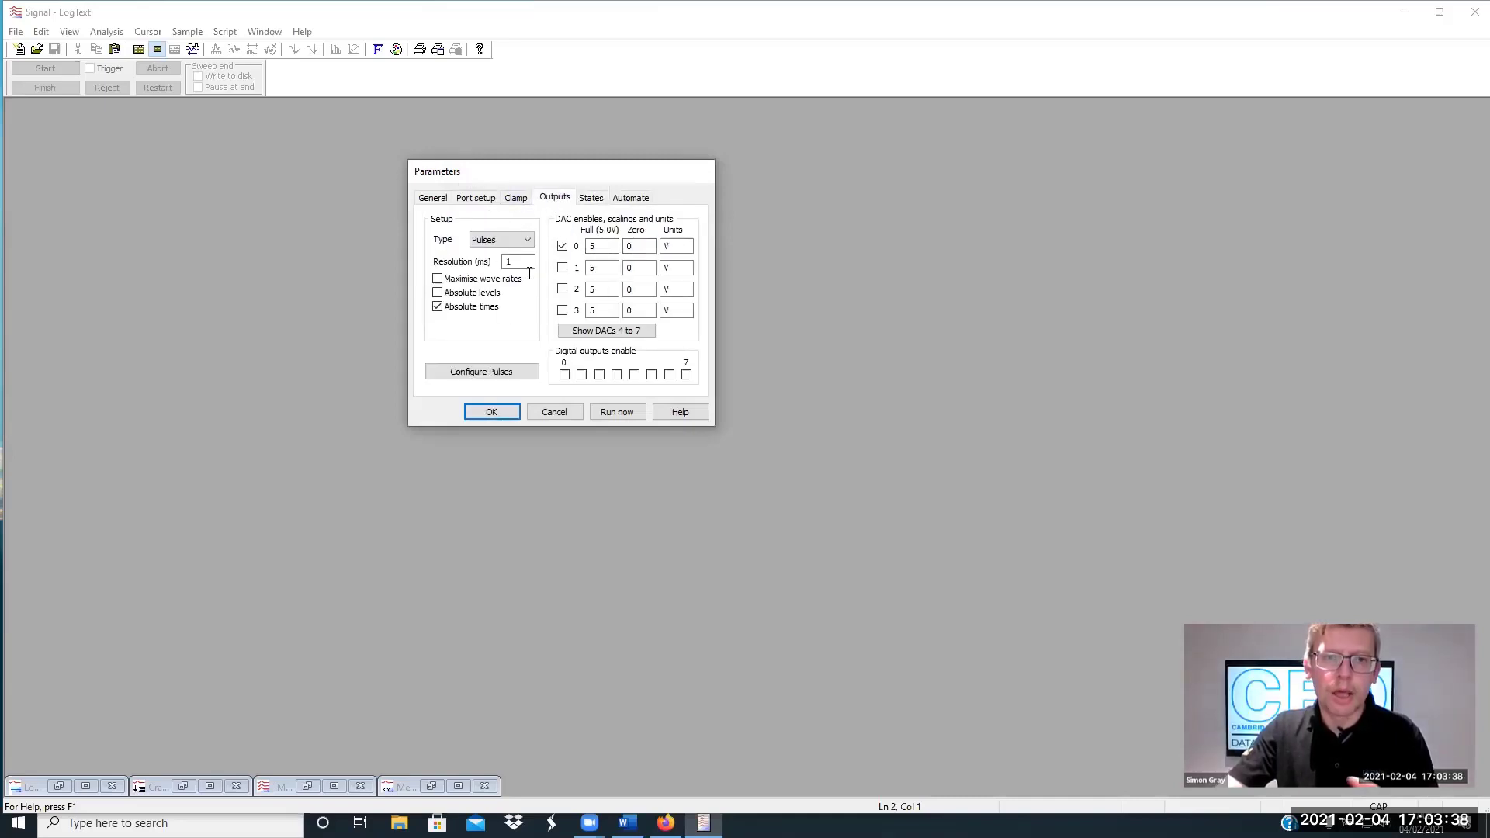
{"action": "left_click", "coordinate": [528, 240]}
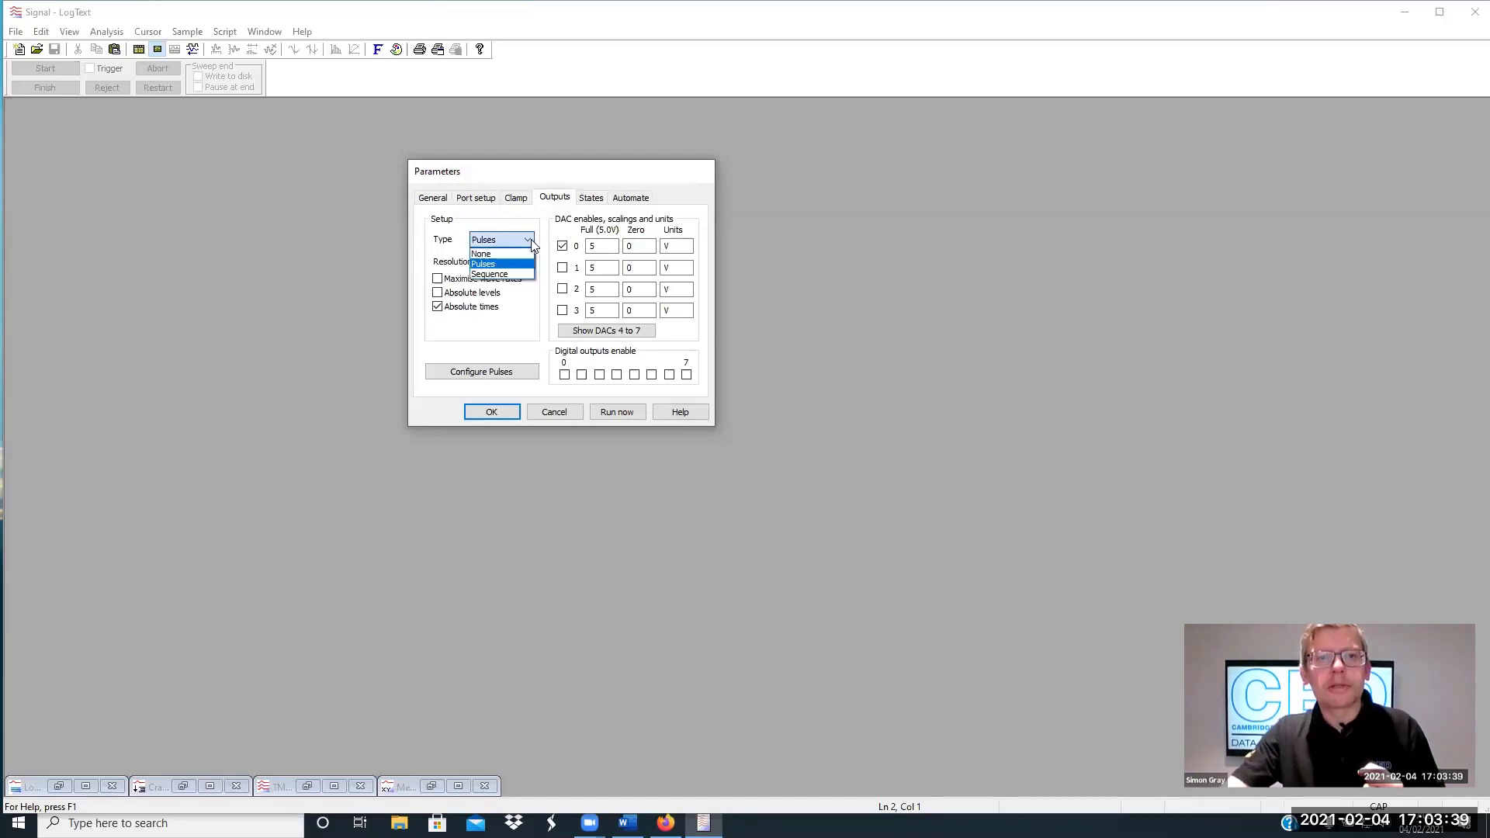
{"action": "left_click", "coordinate": [501, 274]}
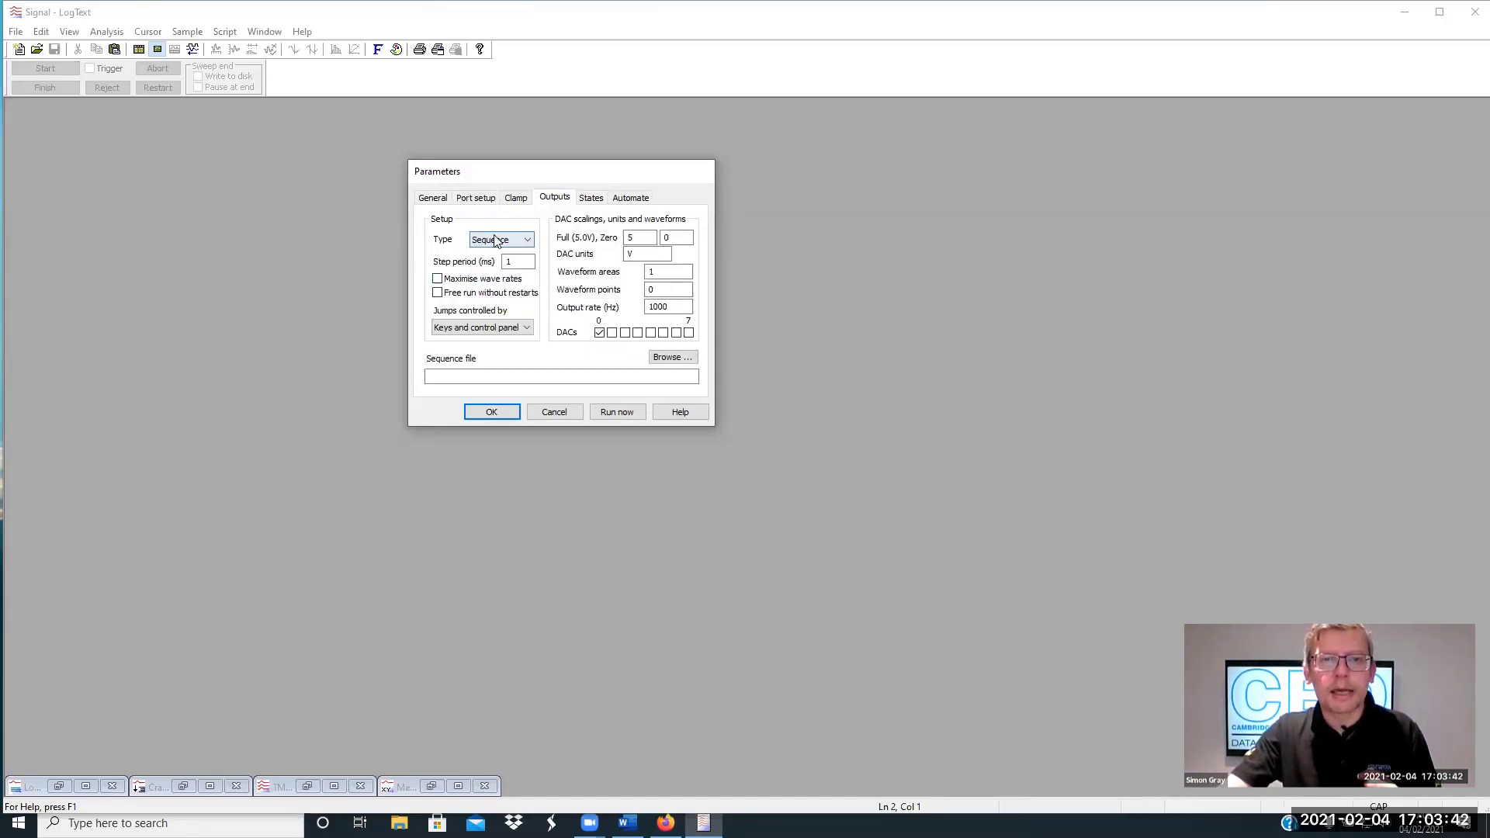
{"action": "left_click", "coordinate": [501, 241]}
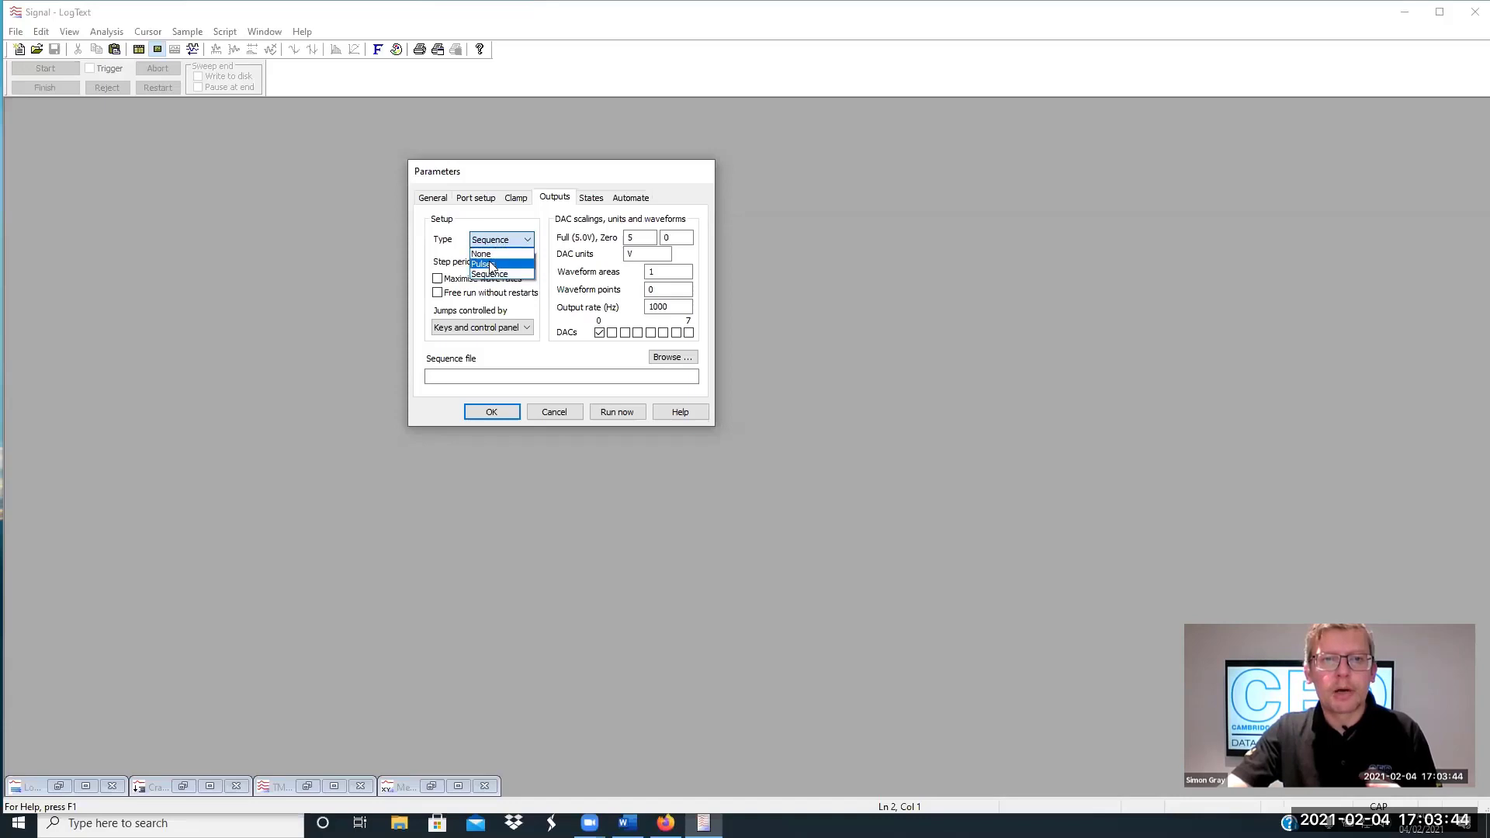
{"action": "left_click", "coordinate": [489, 265]}
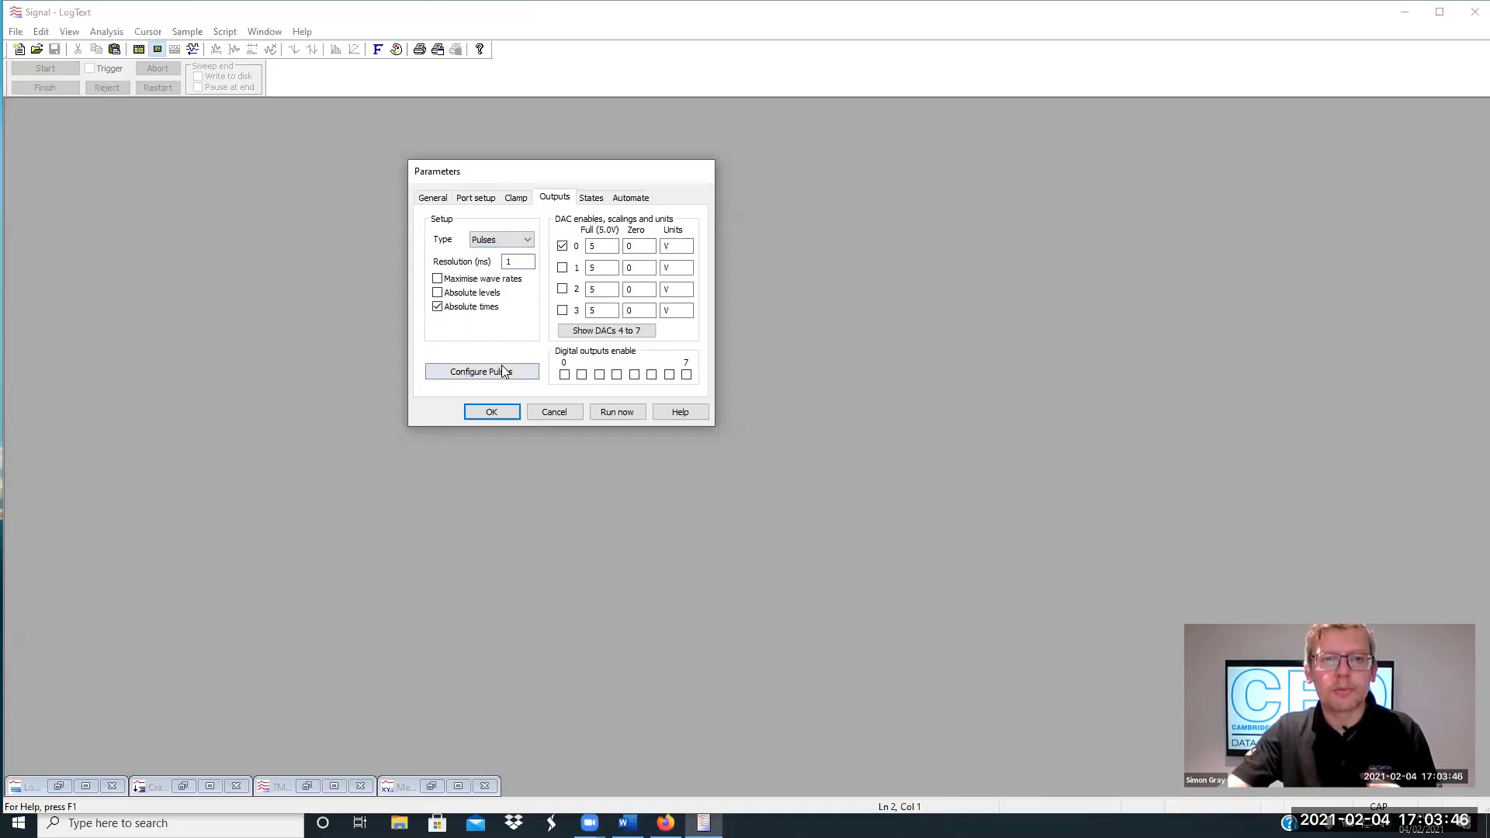
Enable digital output 0 and open the pulses configuration in an enlarged window
{"action": "left_click", "coordinate": [563, 373]}
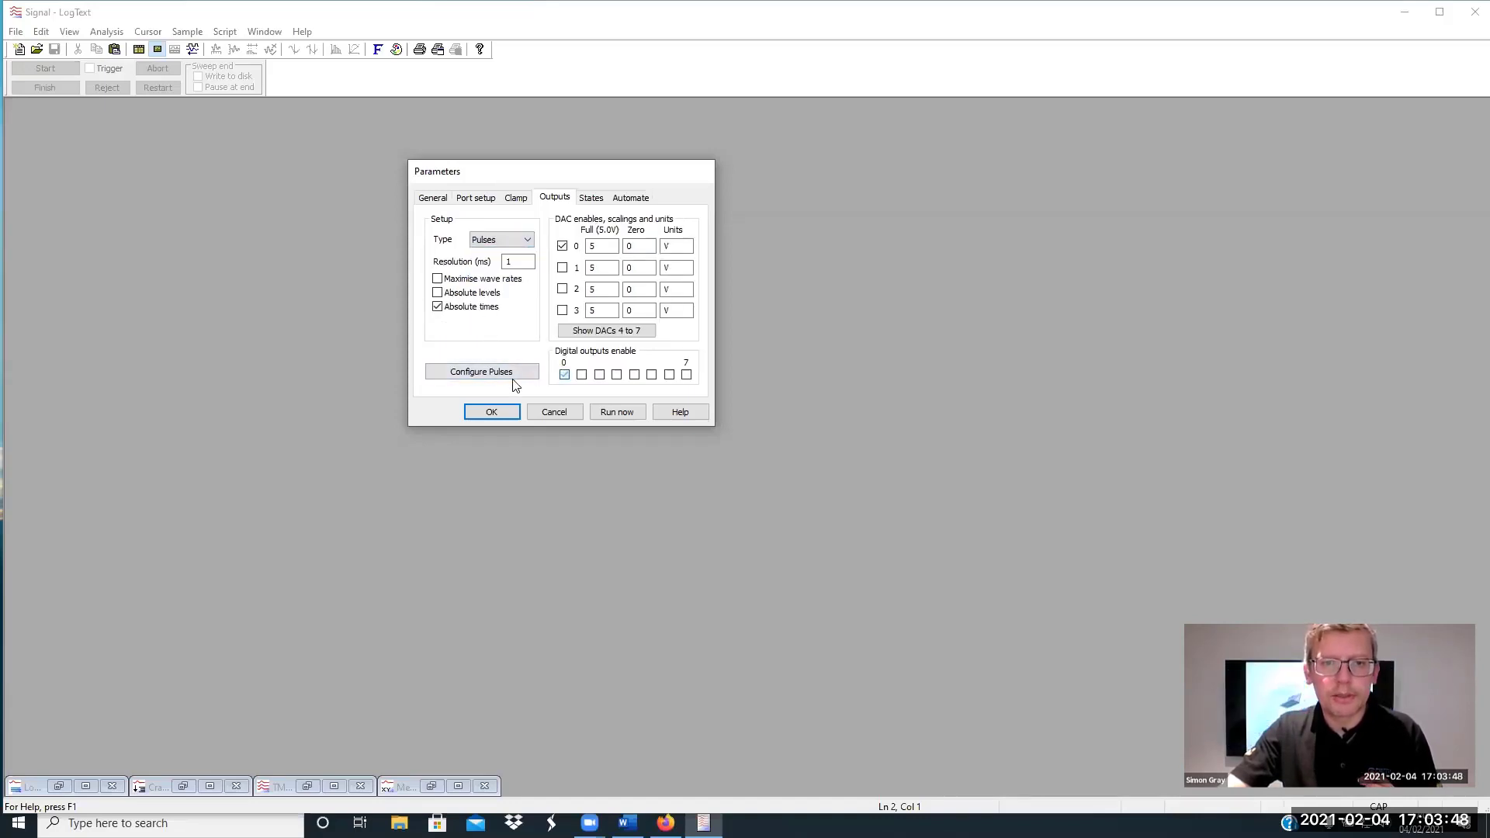
{"action": "left_click", "coordinate": [468, 377]}
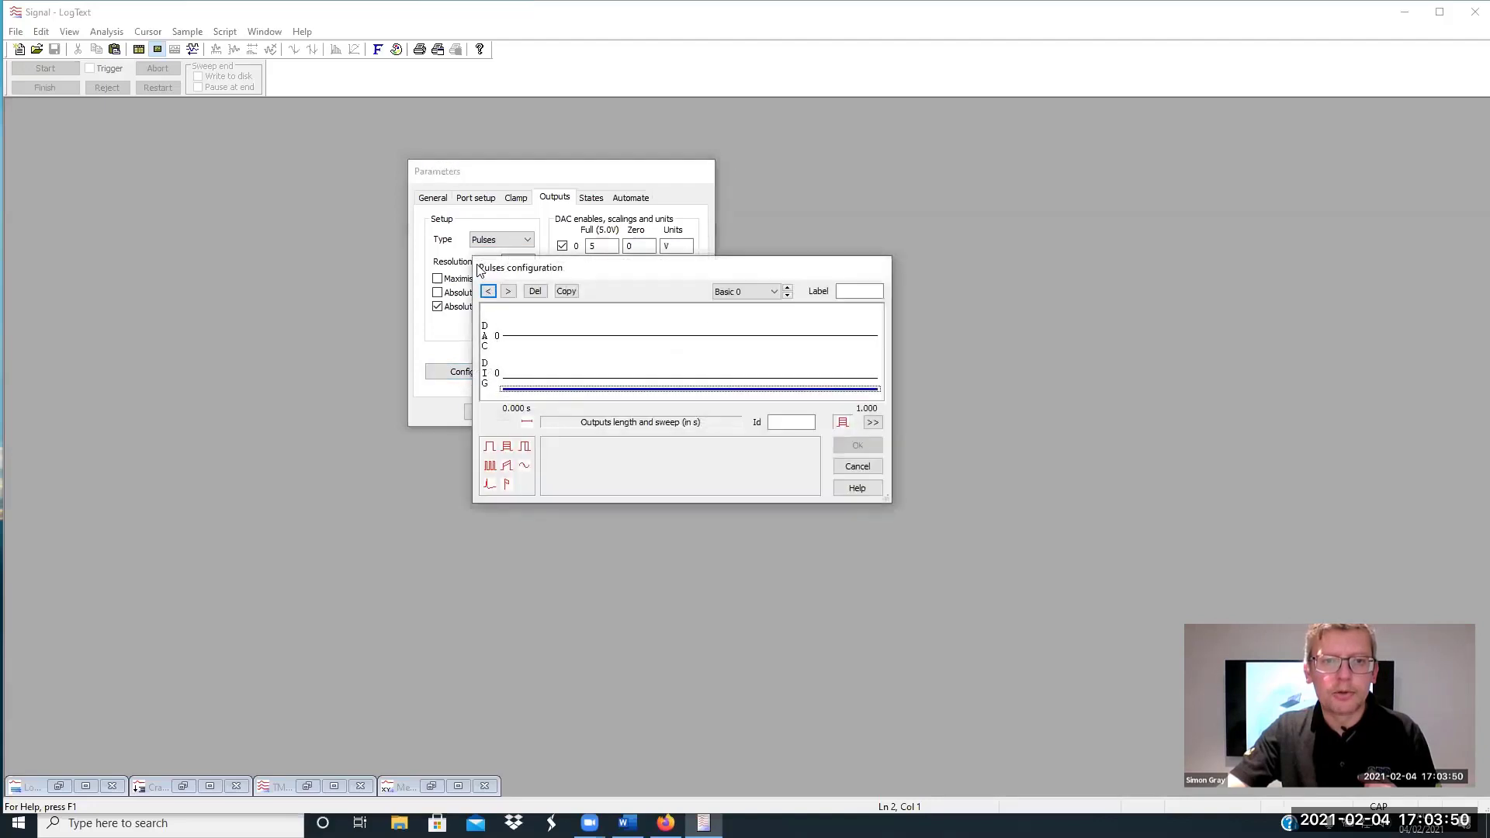
{"action": "left_click_drag", "start_coordinate": [468, 255], "coordinate": [206, 44]}
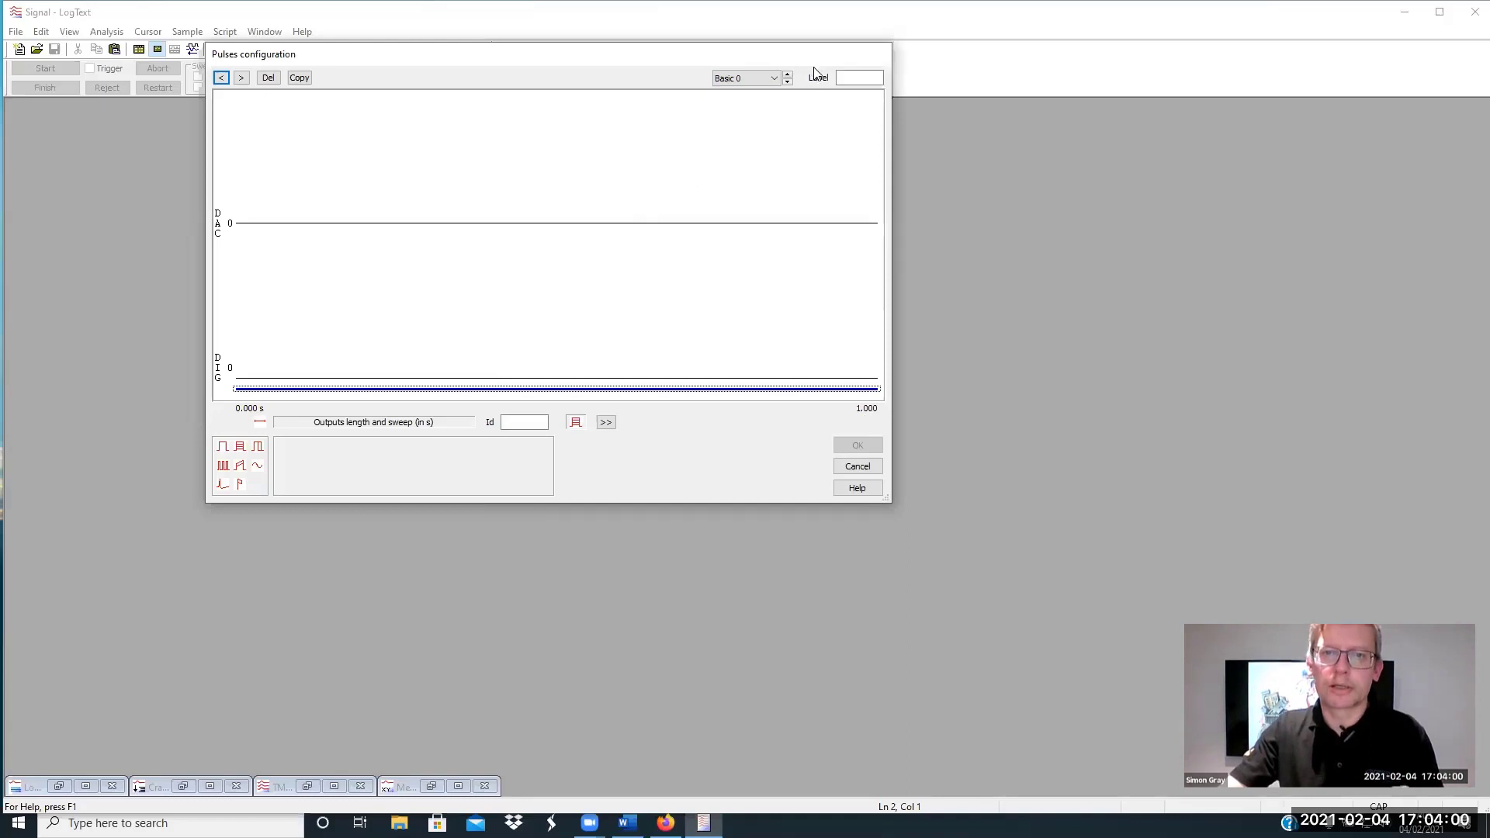
Add a pulse train to digital output 0 for State 1, starting at about 0.17 s
{"action": "left_click", "coordinate": [789, 74]}
{"action": "left_click", "coordinate": [749, 78]}
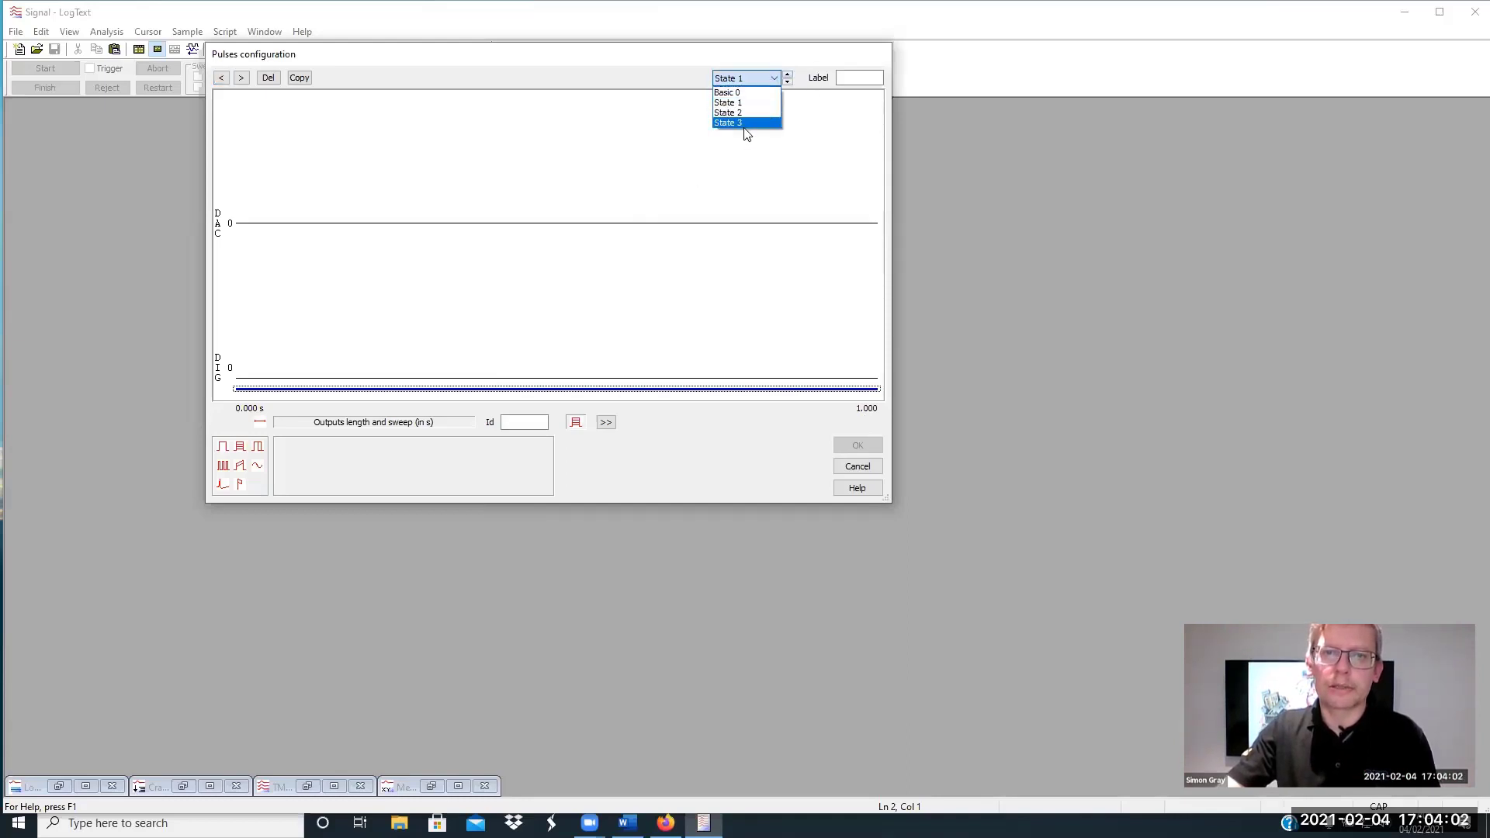
{"action": "left_click", "coordinate": [747, 103]}
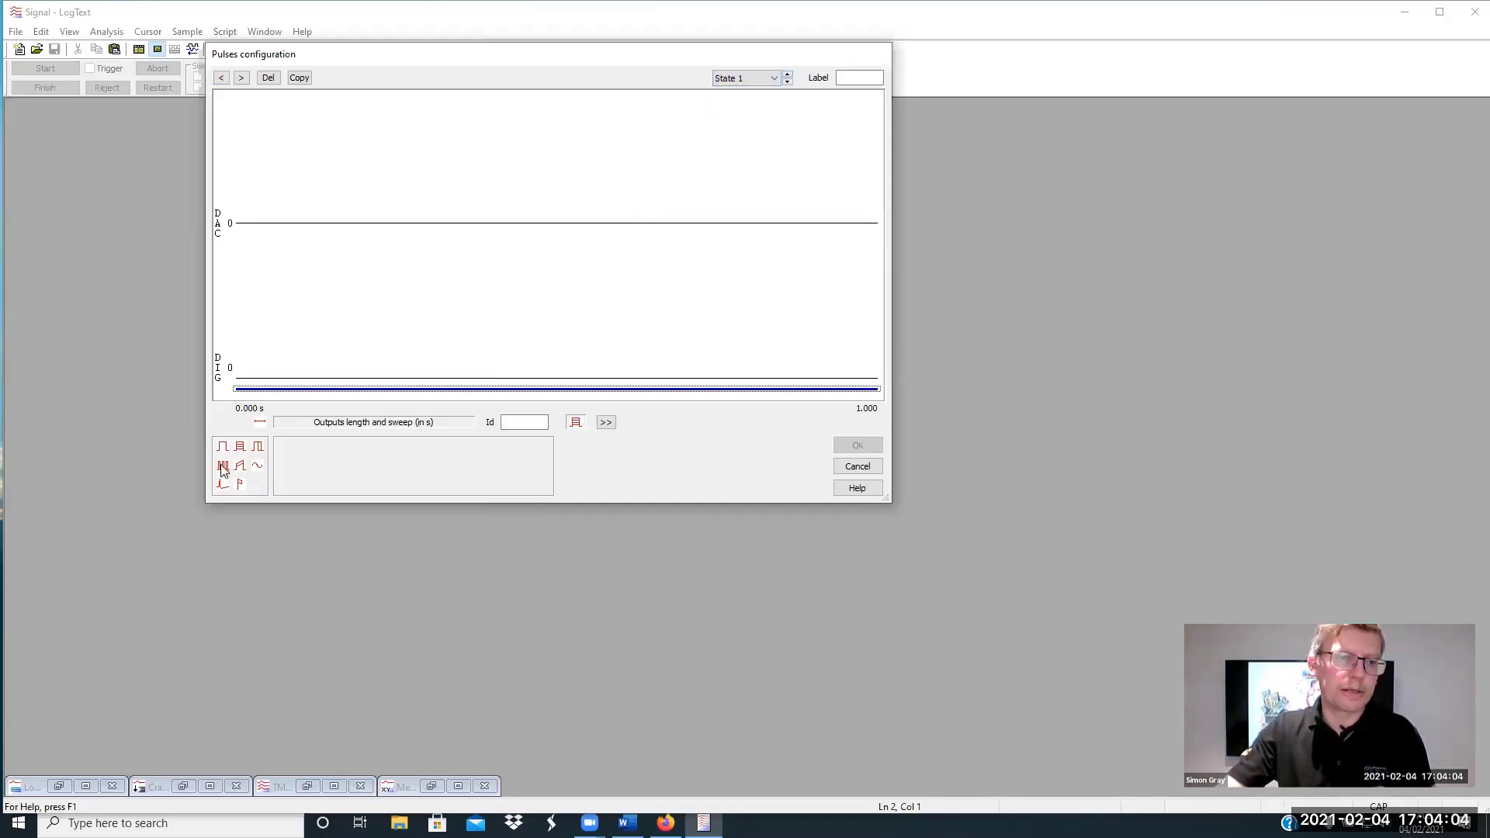
{"action": "left_click_drag", "start_coordinate": [222, 466], "coordinate": [344, 380]}
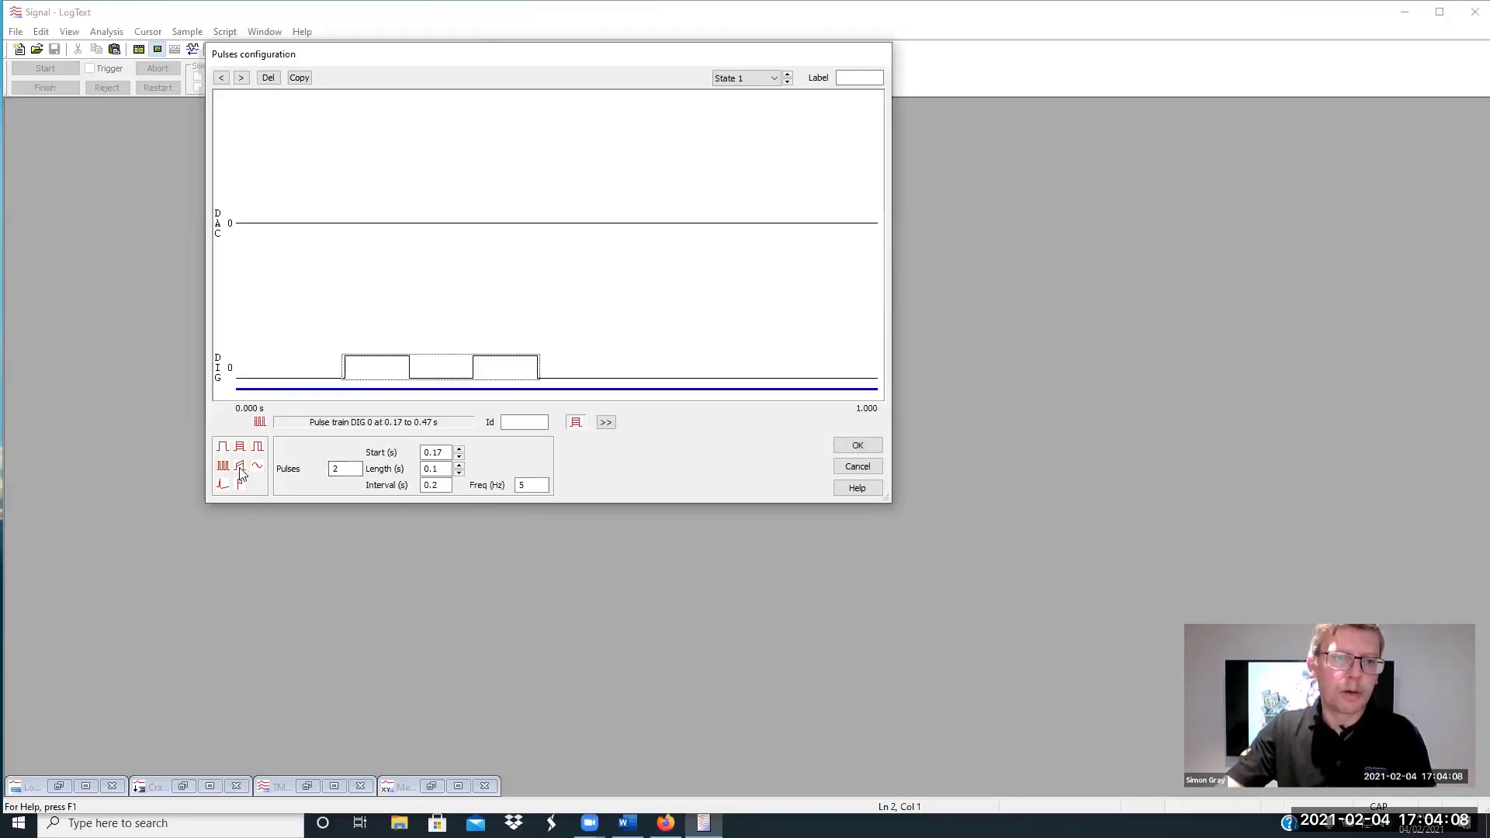
Add a DAC 0 voltage ramp ending at 5 V from about 0.58 s, followed by a 5 V square pulse at about 0.68 s
{"action": "left_click_drag", "start_coordinate": [241, 472], "coordinate": [609, 223]}
{"action": "double_click", "coordinate": [341, 469]}
{"action": "type", "text": "5"}
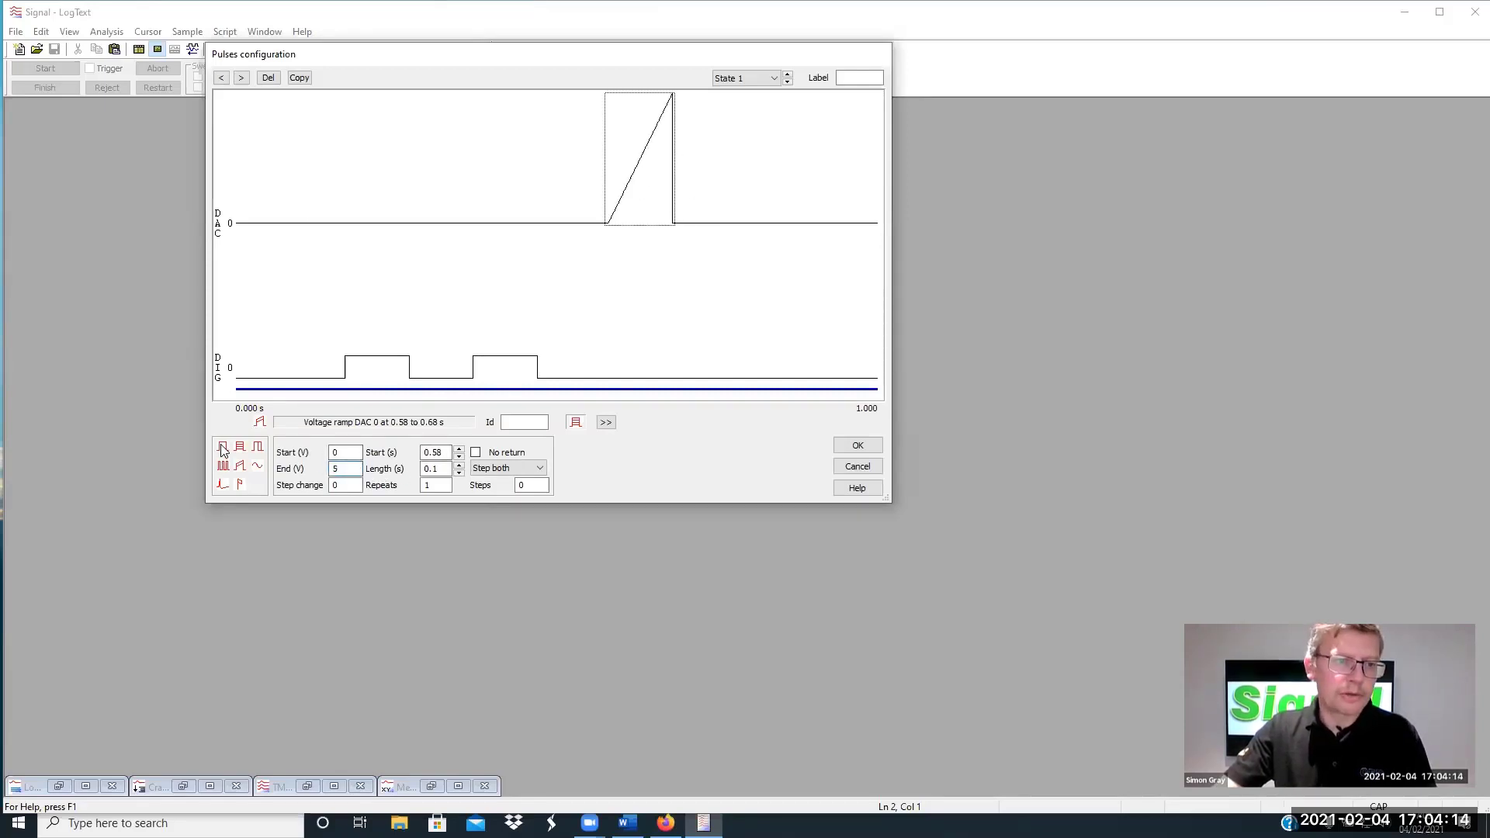
{"action": "mouse_move", "coordinate": [222, 448]}
{"action": "left_mouse_down"}
{"action": "mouse_move", "coordinate": [752, 232]}
{"action": "mouse_move", "coordinate": [677, 250]}
{"action": "left_mouse_up"}
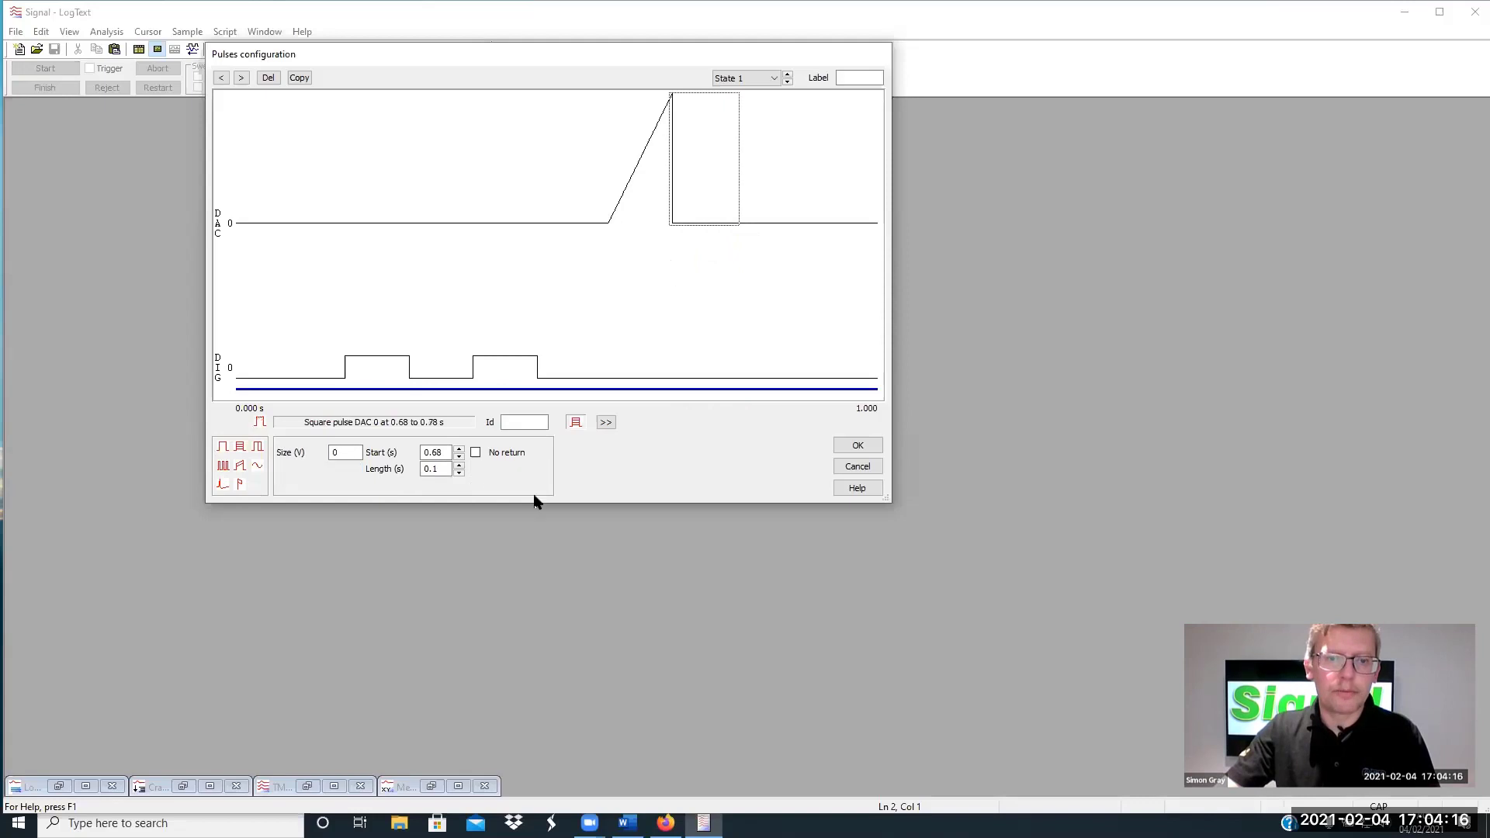
{"action": "double_click", "coordinate": [342, 452]}
{"action": "type", "text": "5"}
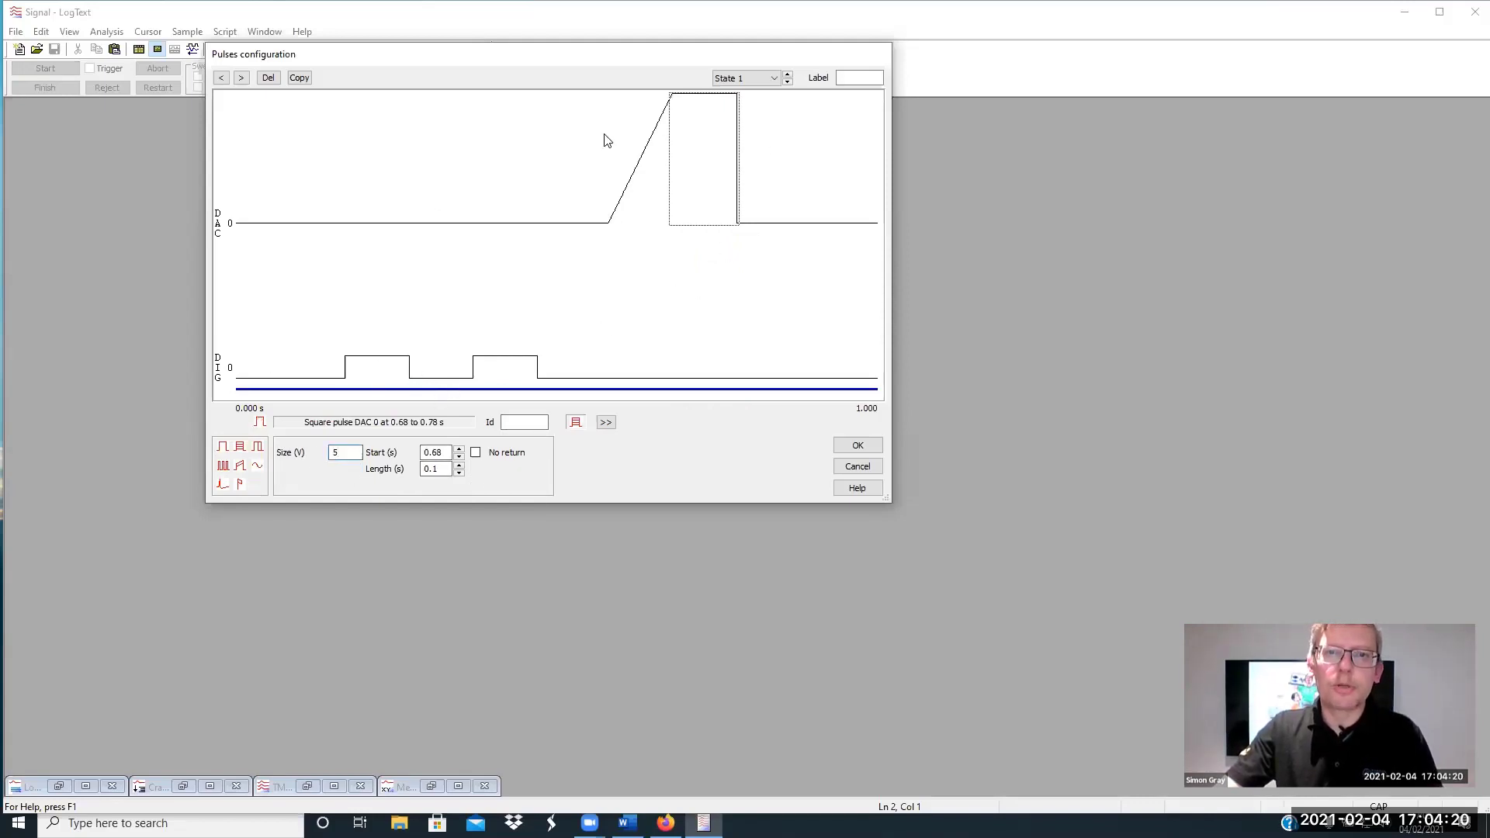
Add a square pulse to digital output 0 for State 2, starting at about 0.26 s
{"action": "left_click", "coordinate": [367, 390]}
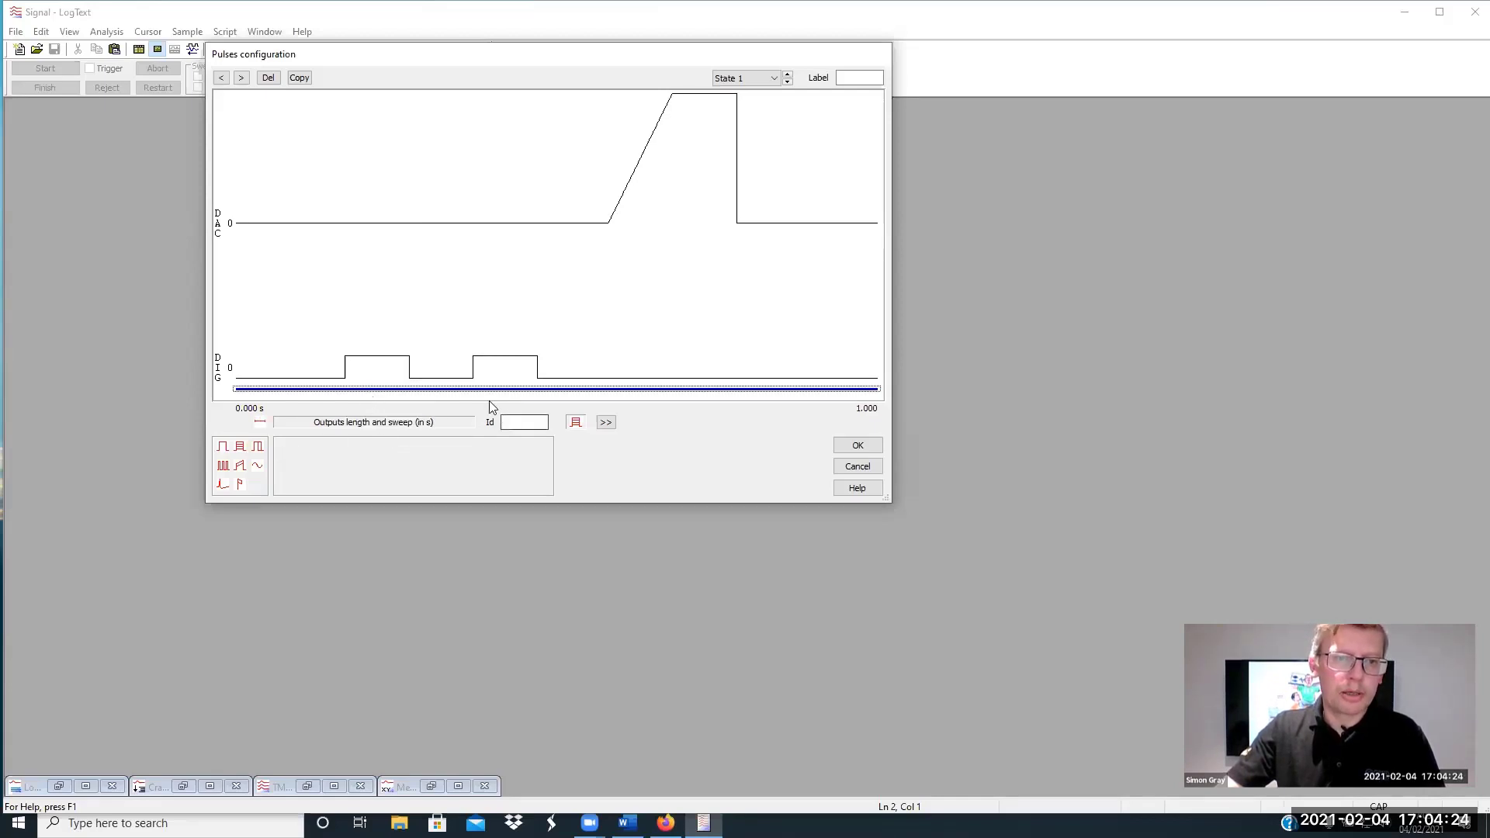
{"action": "left_click", "coordinate": [789, 75]}
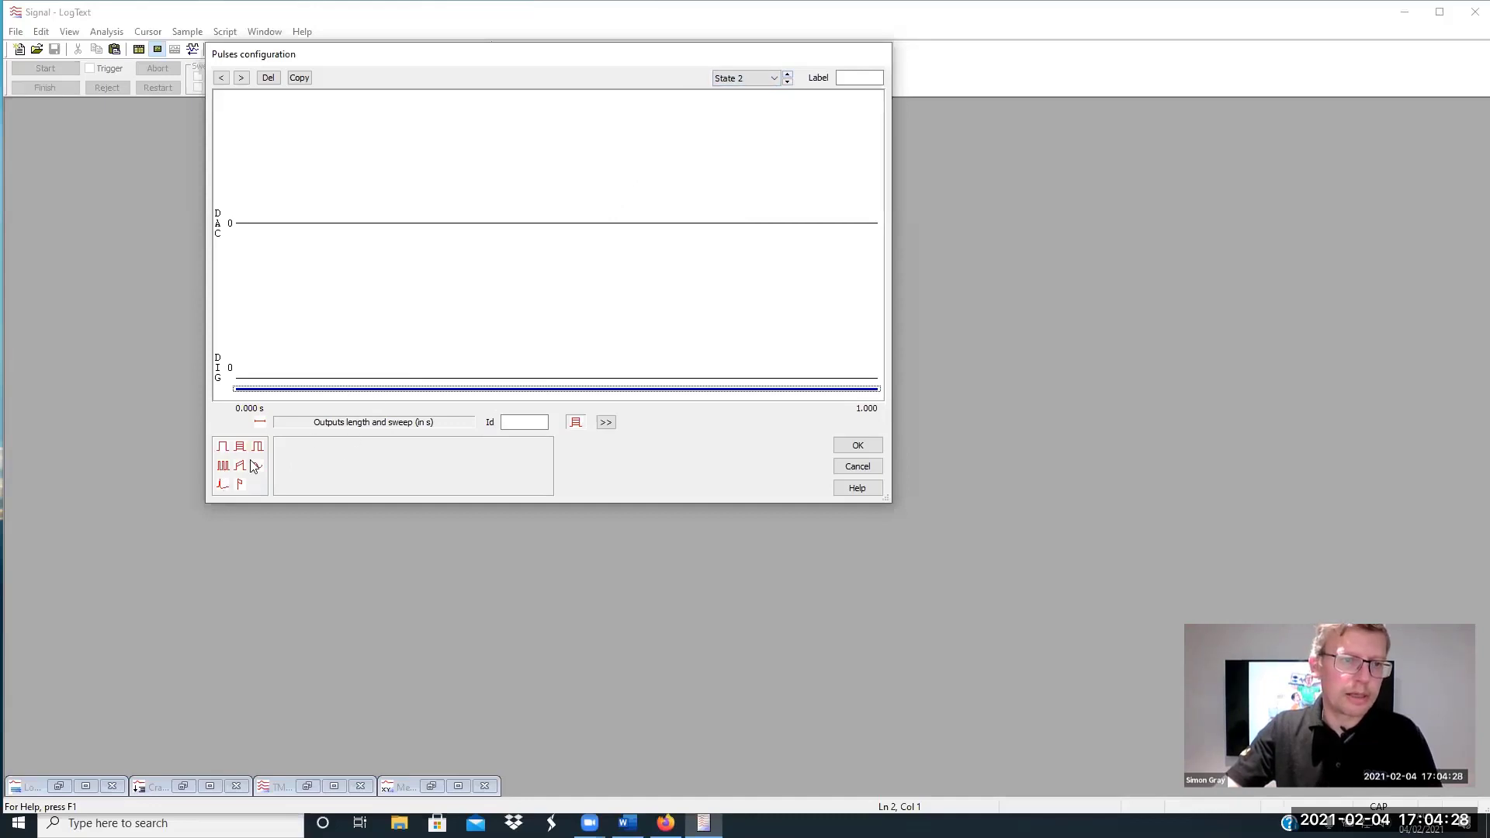
{"action": "mouse_move", "coordinate": [223, 447]}
{"action": "left_mouse_down"}
{"action": "mouse_move", "coordinate": [390, 346]}
{"action": "mouse_move", "coordinate": [404, 385]}
{"action": "left_mouse_up"}
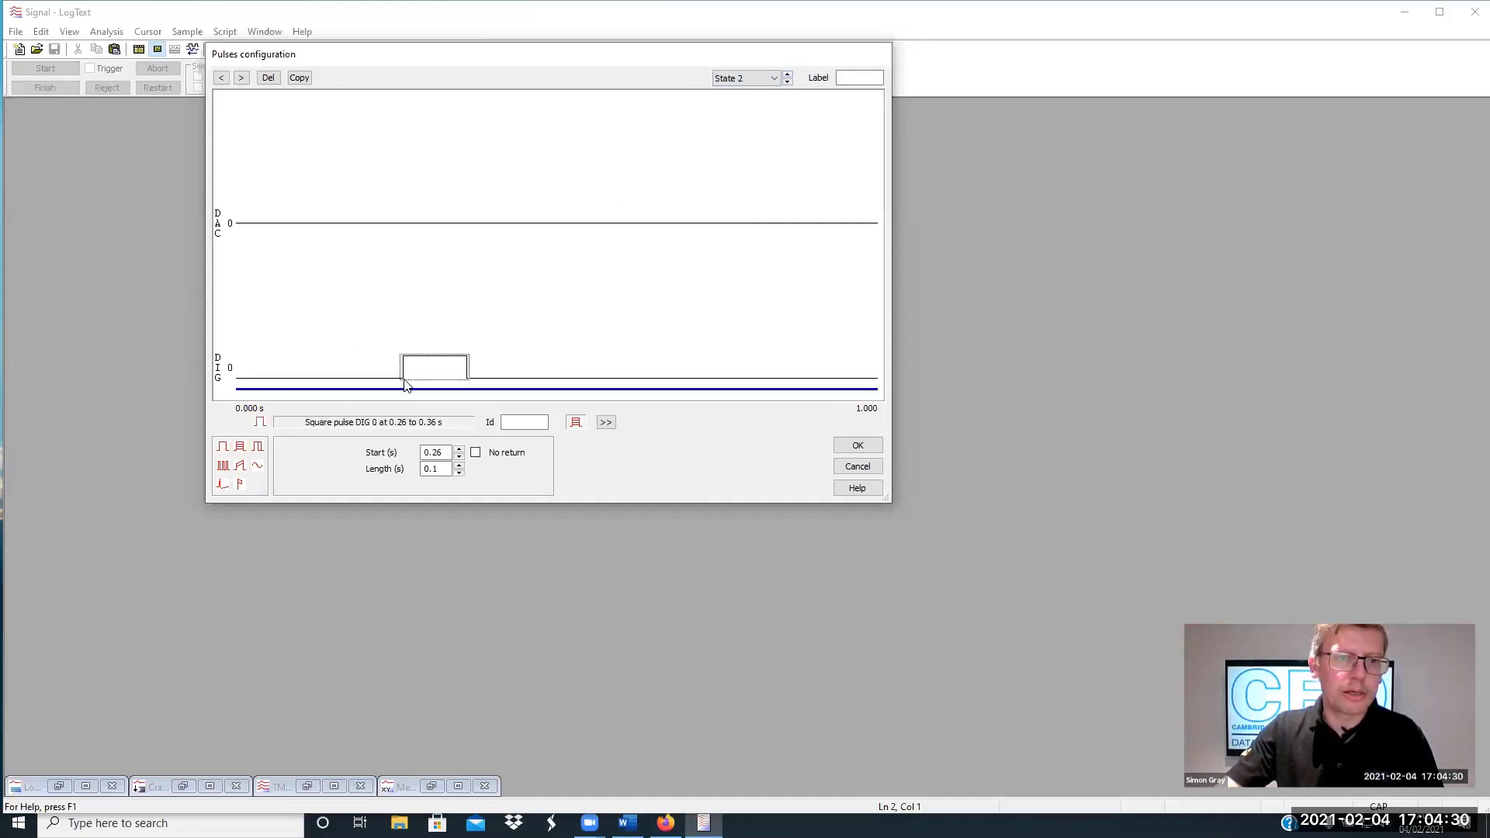
Compare the output pulses of State 1 and State 2, and accept the pulses configuration
{"action": "left_click", "coordinate": [789, 81]}
{"action": "left_click", "coordinate": [787, 74]}
{"action": "left_click", "coordinate": [788, 82]}
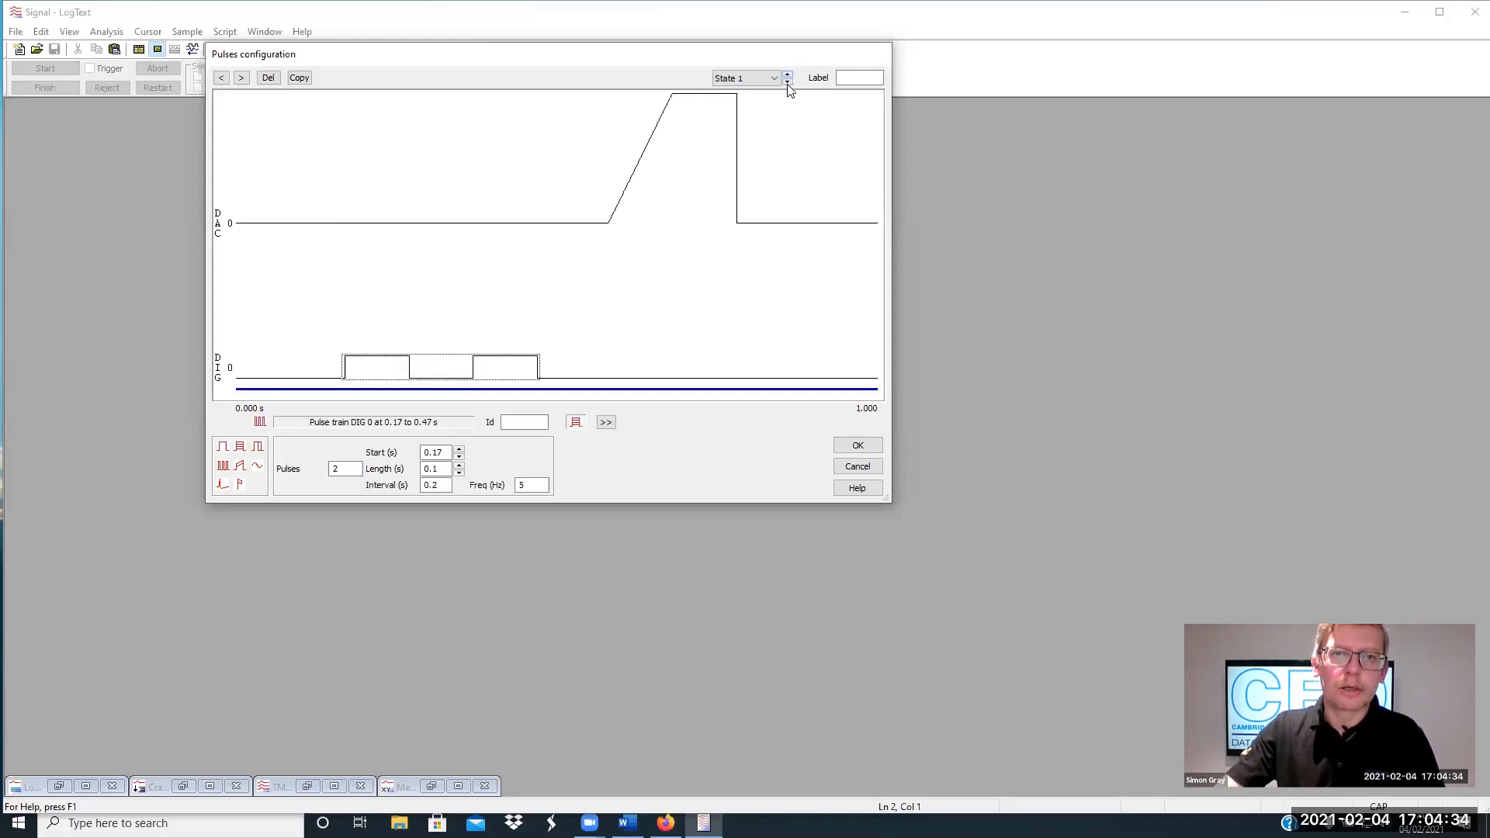
{"action": "left_click", "coordinate": [788, 74]}
{"action": "left_click", "coordinate": [788, 84]}
{"action": "left_click", "coordinate": [788, 75]}
{"action": "left_click", "coordinate": [788, 83]}
{"action": "left_click", "coordinate": [788, 75]}
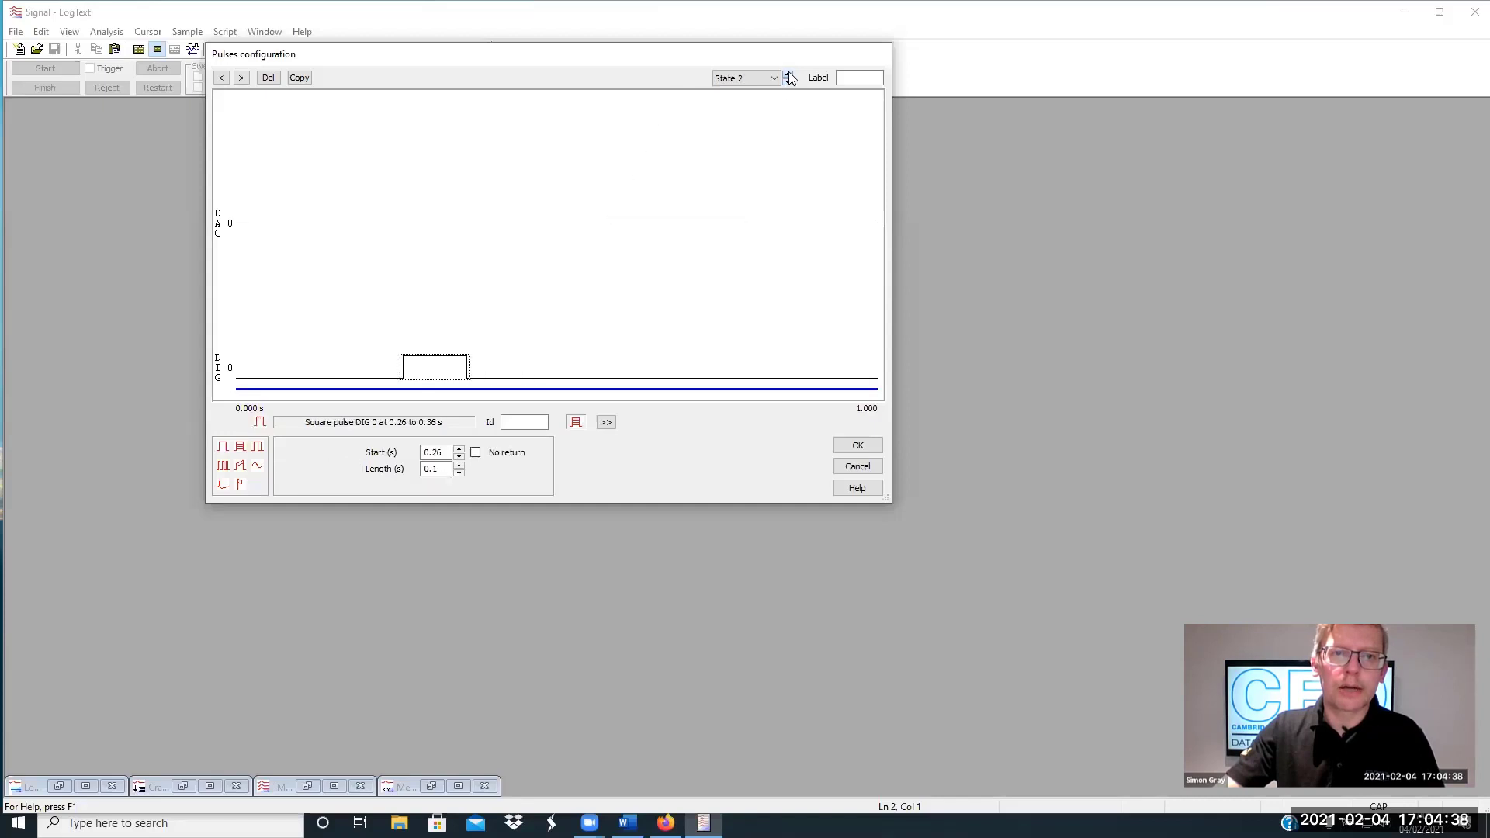
{"action": "left_click", "coordinate": [788, 83]}
{"action": "left_click", "coordinate": [789, 75]}
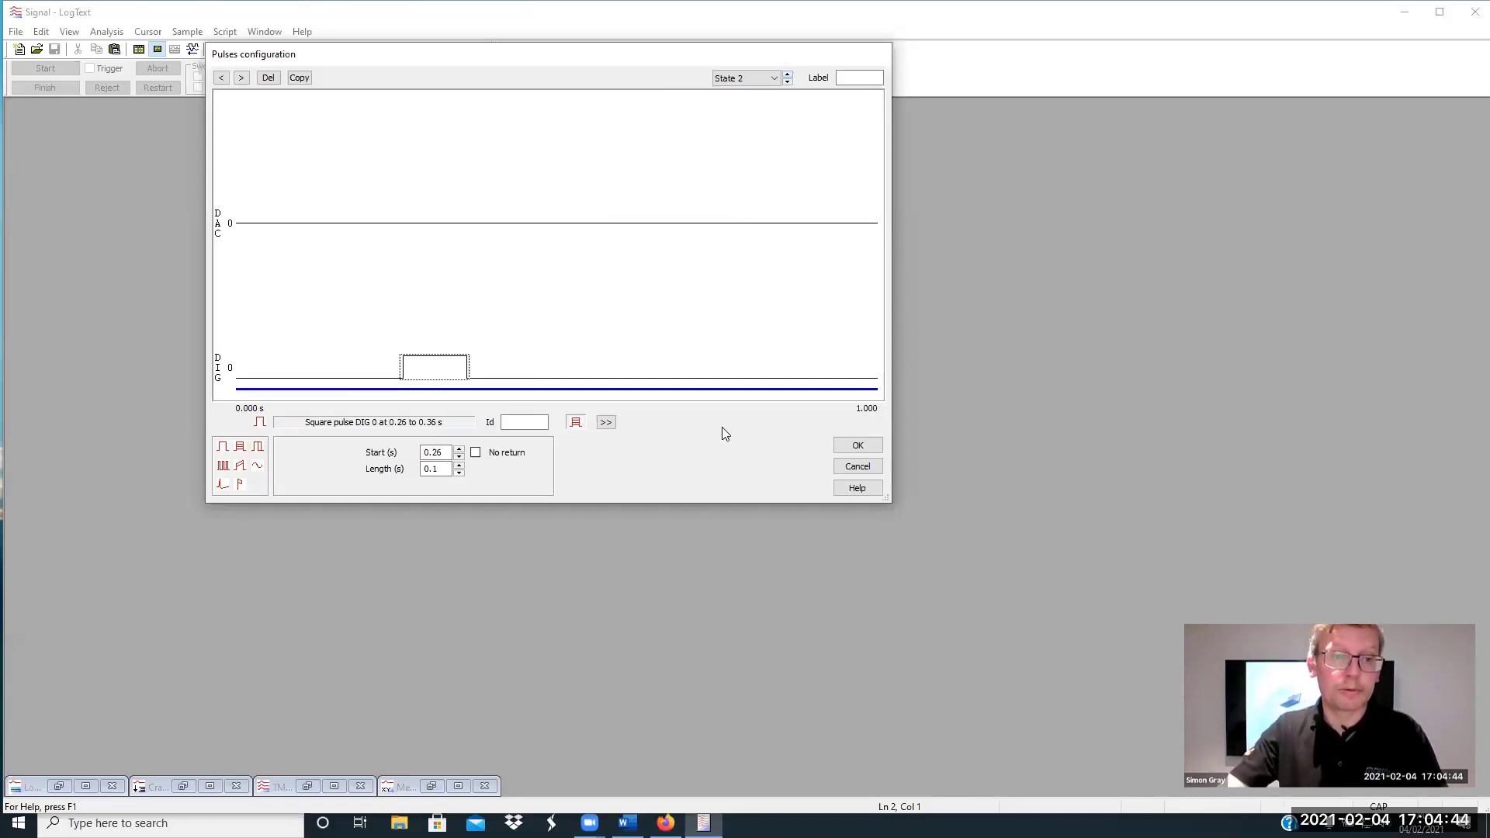
{"action": "left_click", "coordinate": [858, 445]}
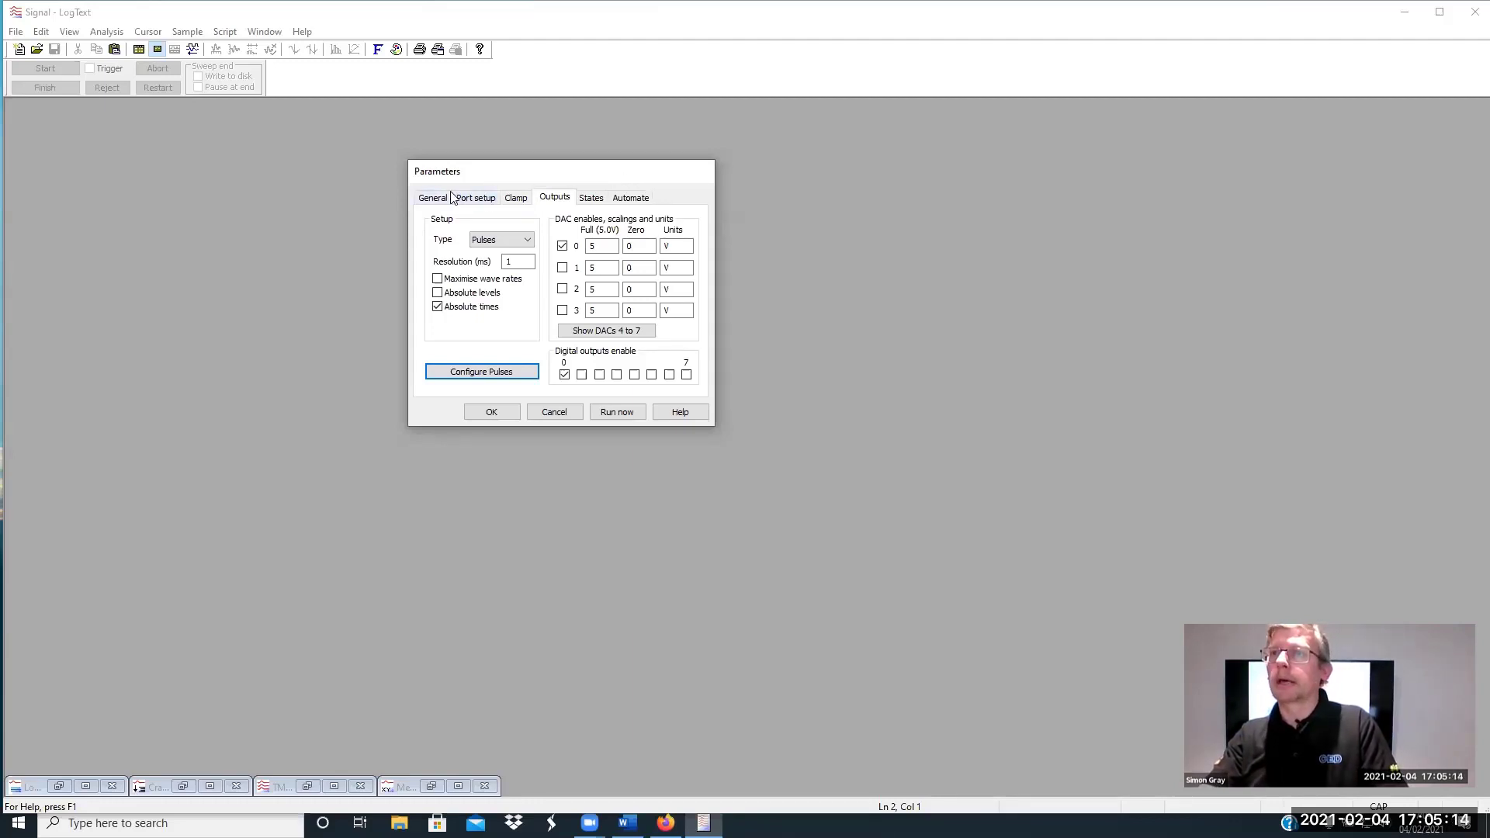
Review the general sampling settings and close the sampling configuration without applying the changes
{"action": "left_click", "coordinate": [422, 199]}
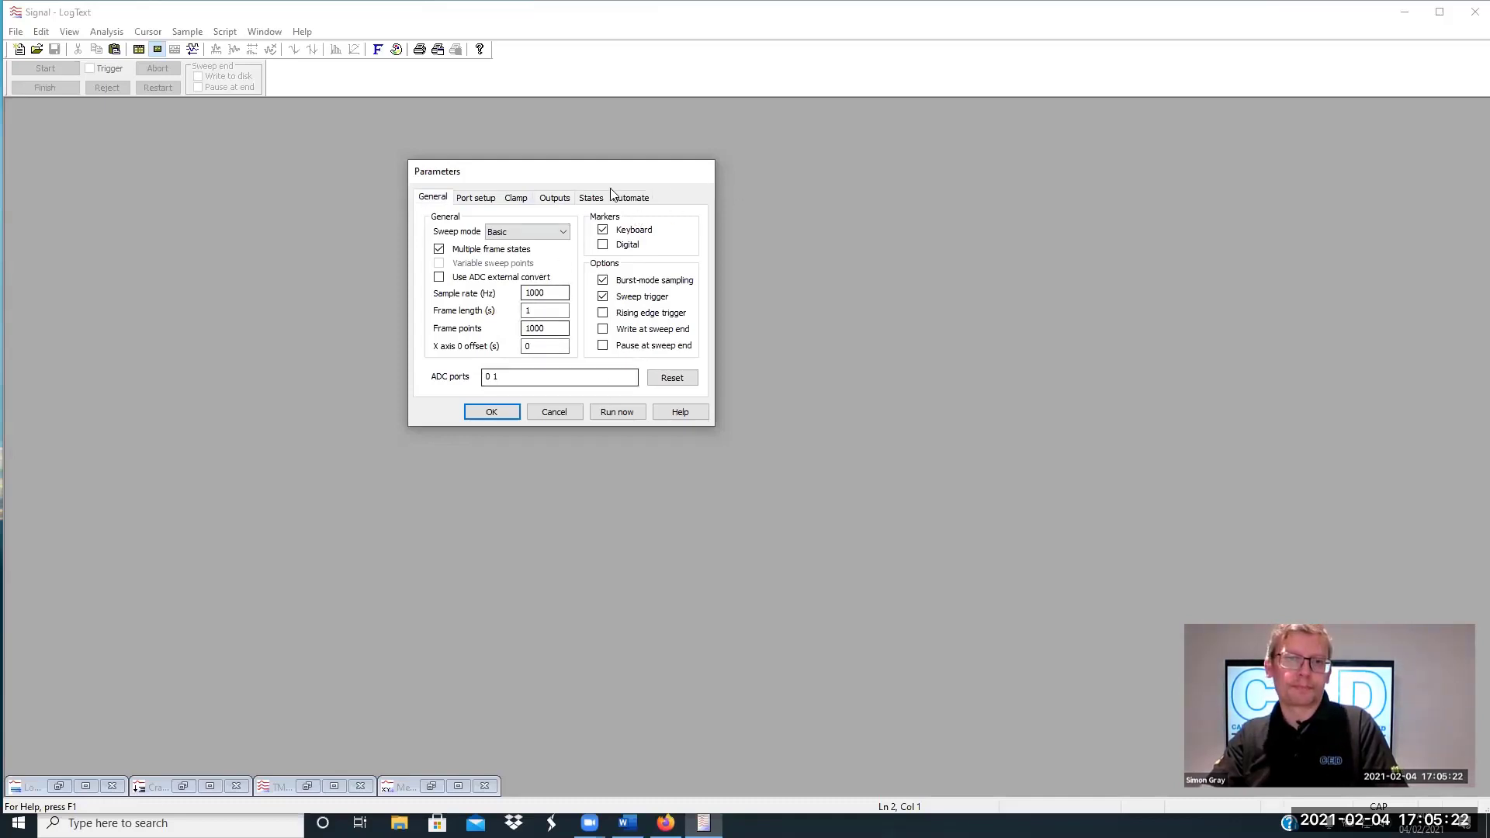
{"action": "left_click_drag", "start_coordinate": [561, 172], "coordinate": [633, 157]}
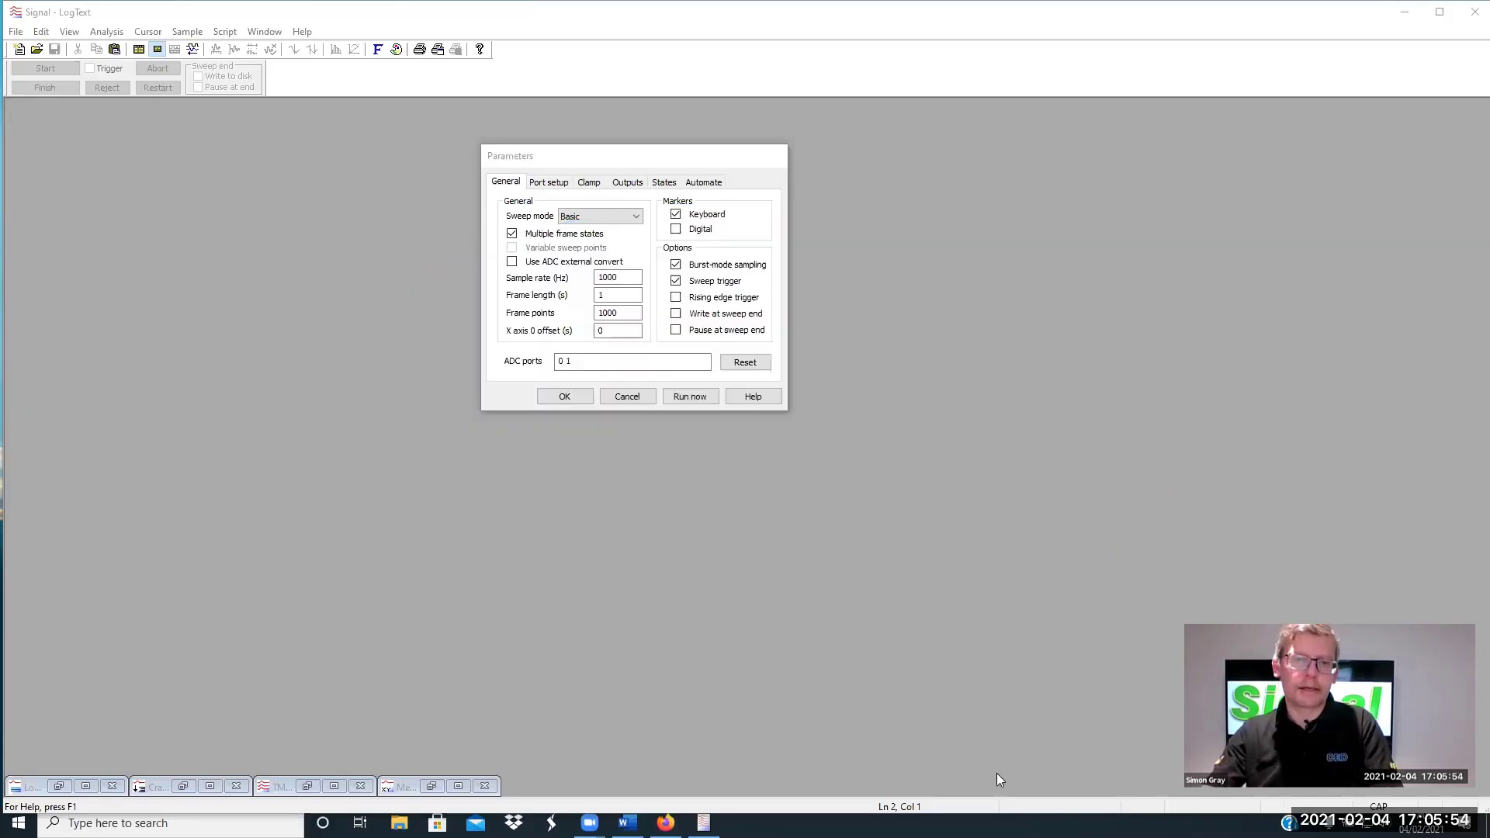
{"action": "left_click", "coordinate": [627, 394]}
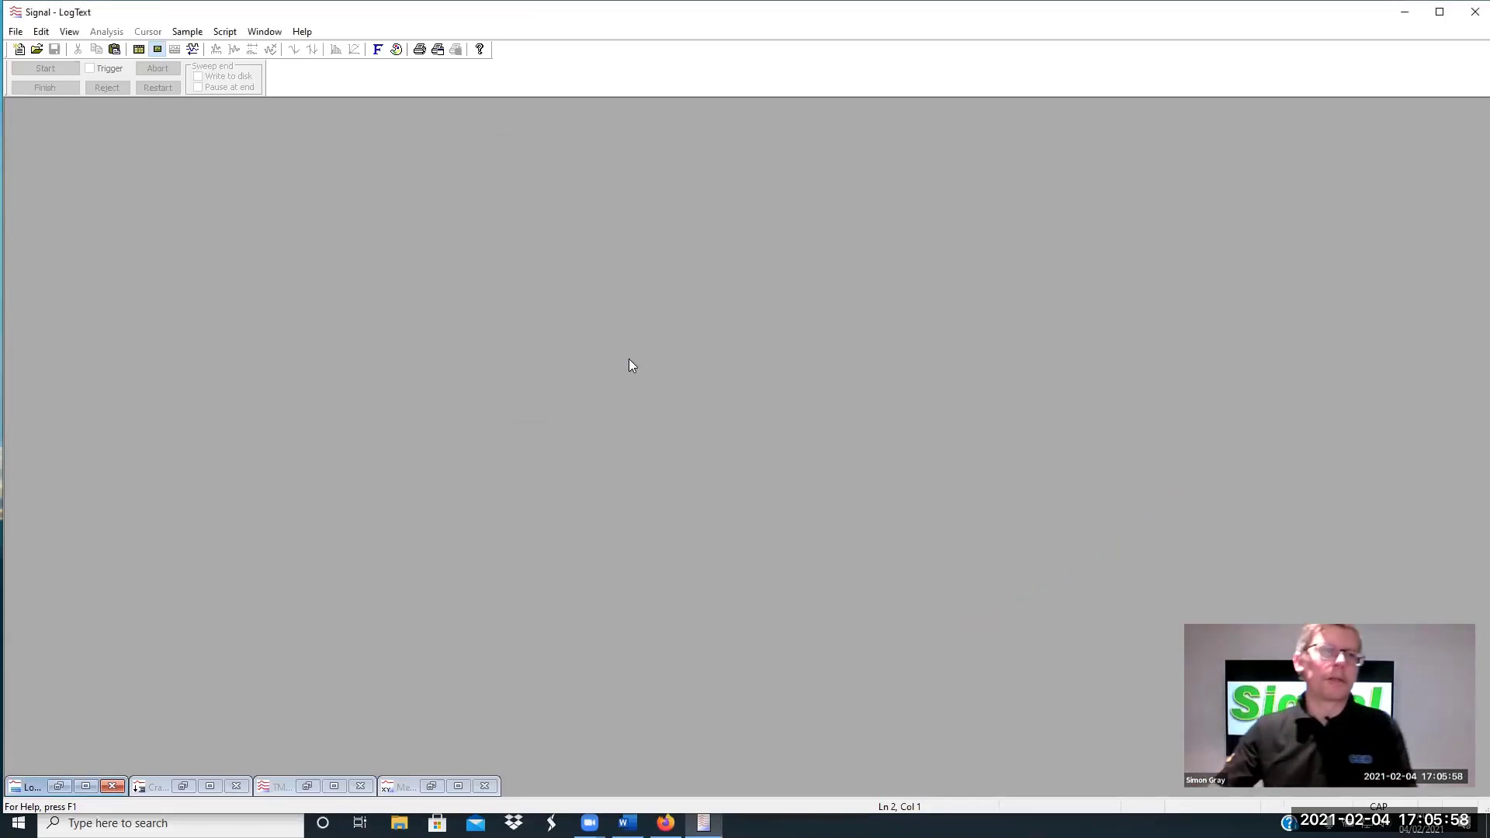
Open the data file "test" from the Training sessions folder
{"action": "left_click", "coordinate": [37, 49]}
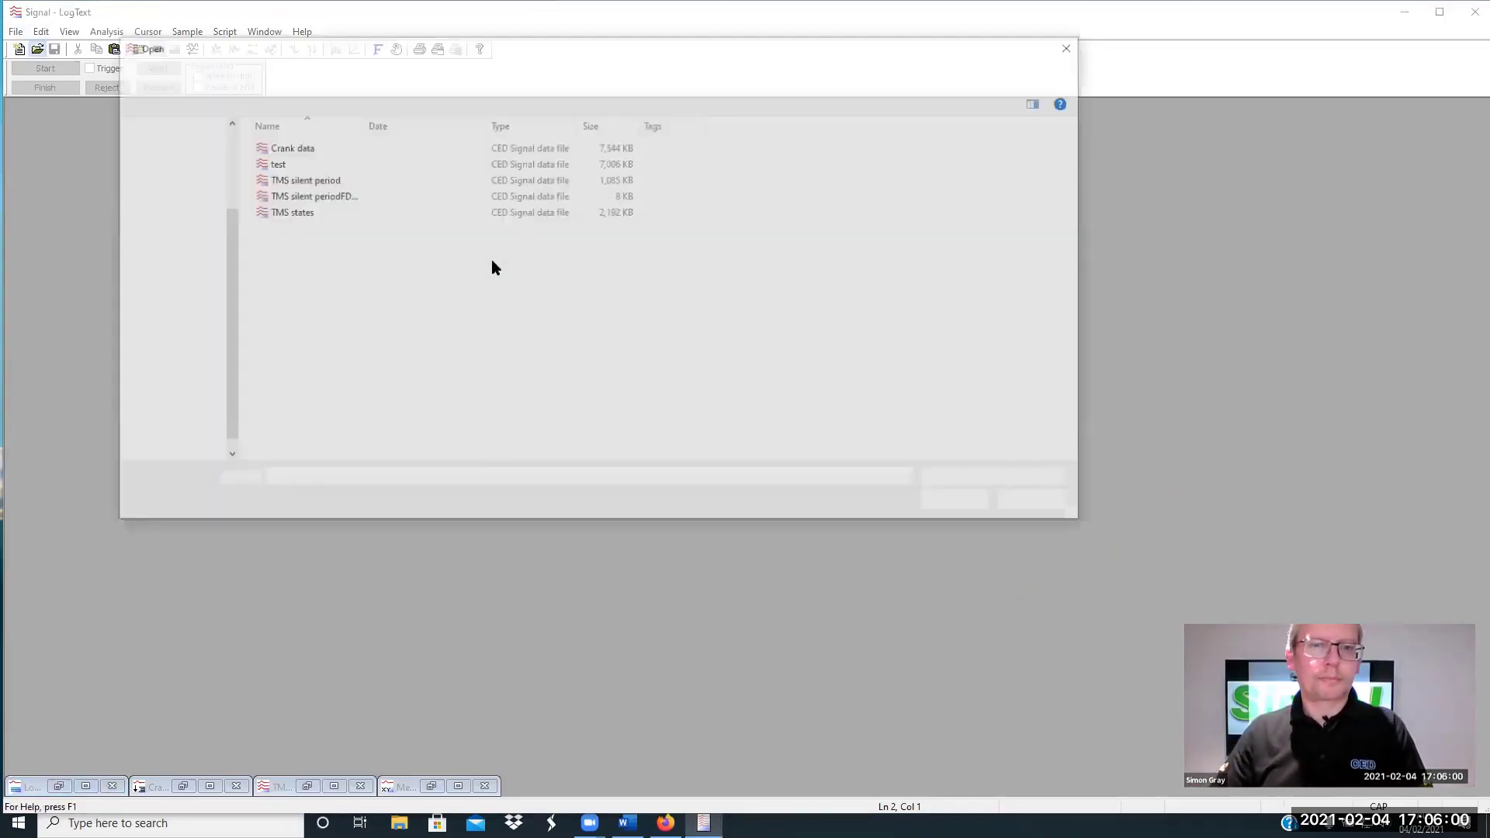
{"action": "left_click", "coordinate": [275, 164]}
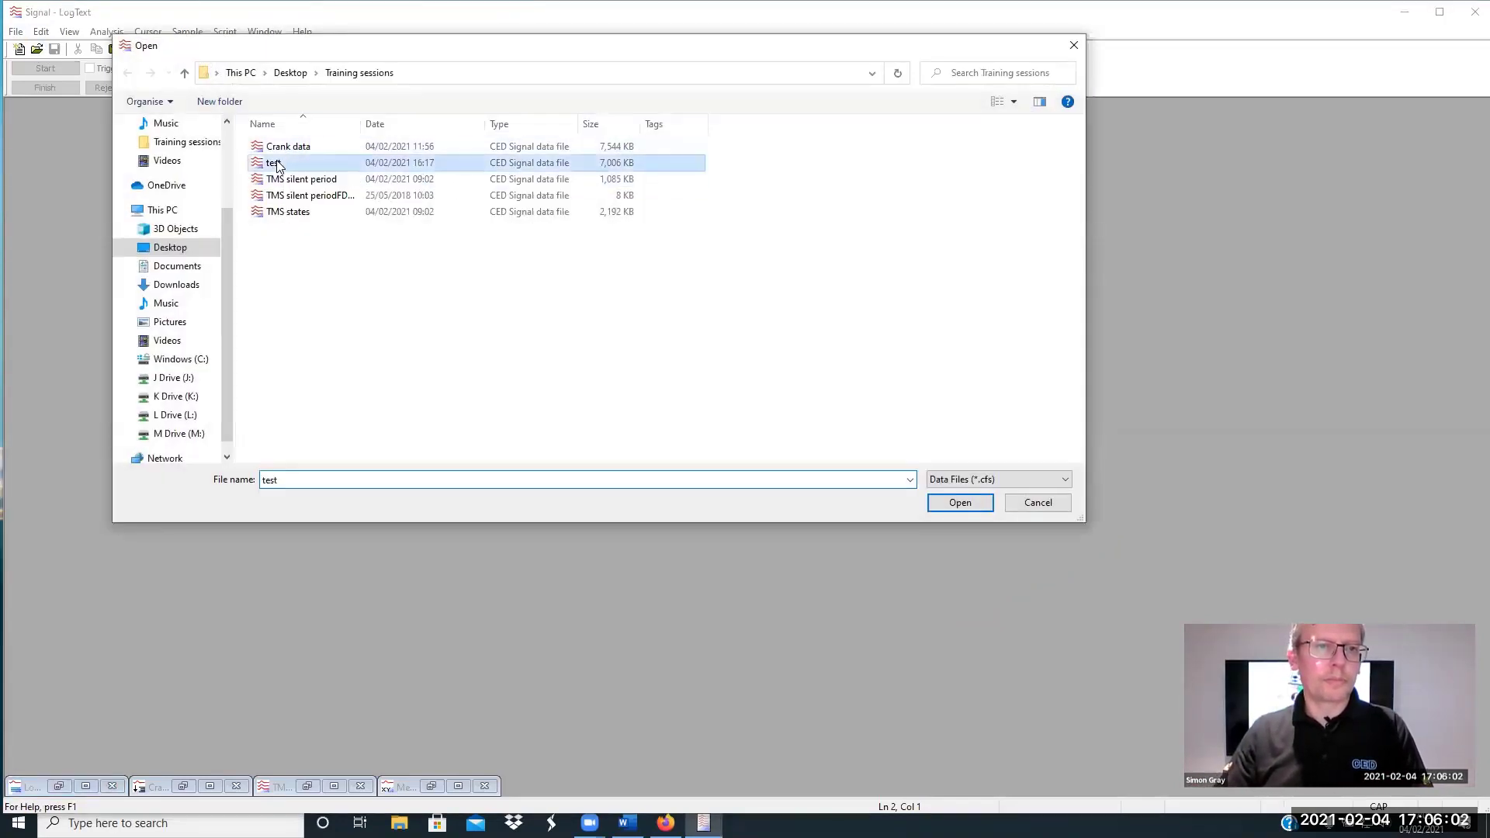
{"action": "double_click", "coordinate": [276, 165]}
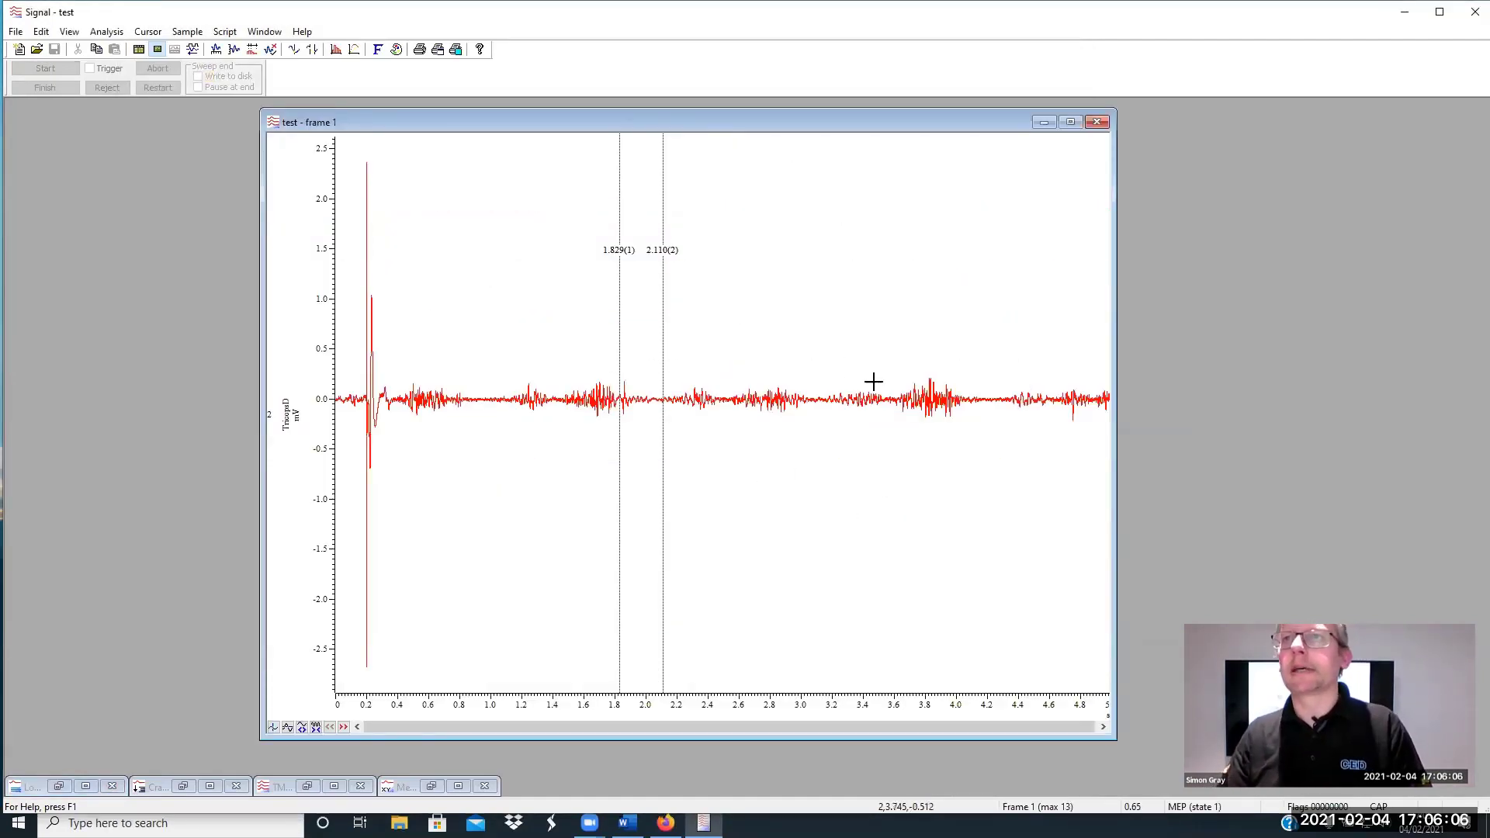
Create a virtual channel generated from a sinusoid with a frequency of 10 cycles per second, aligned at 0.0 s
{"action": "left_click", "coordinate": [107, 31]}
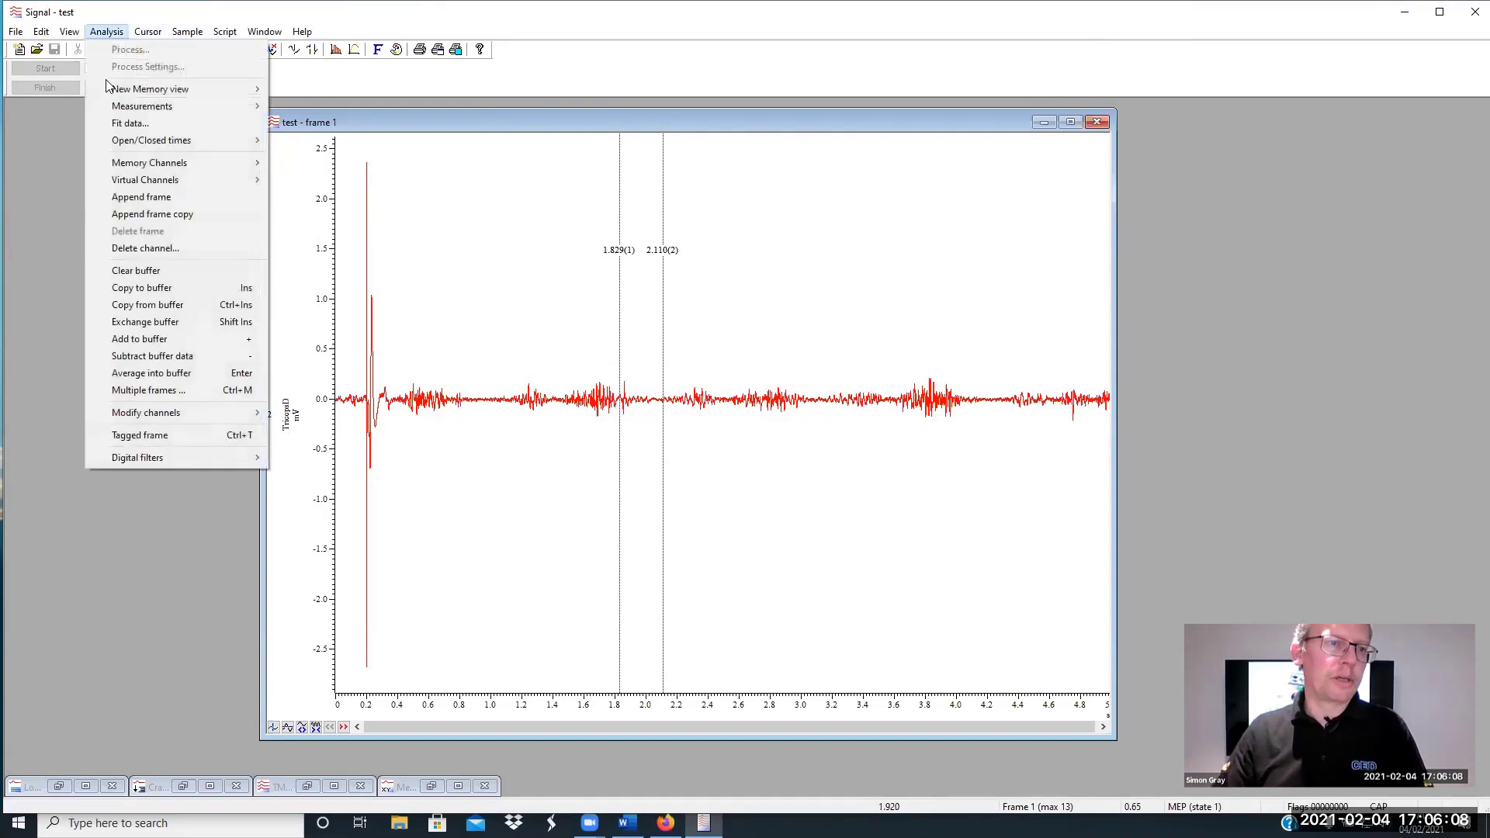
{"action": "mouse_move", "coordinate": [173, 183]}
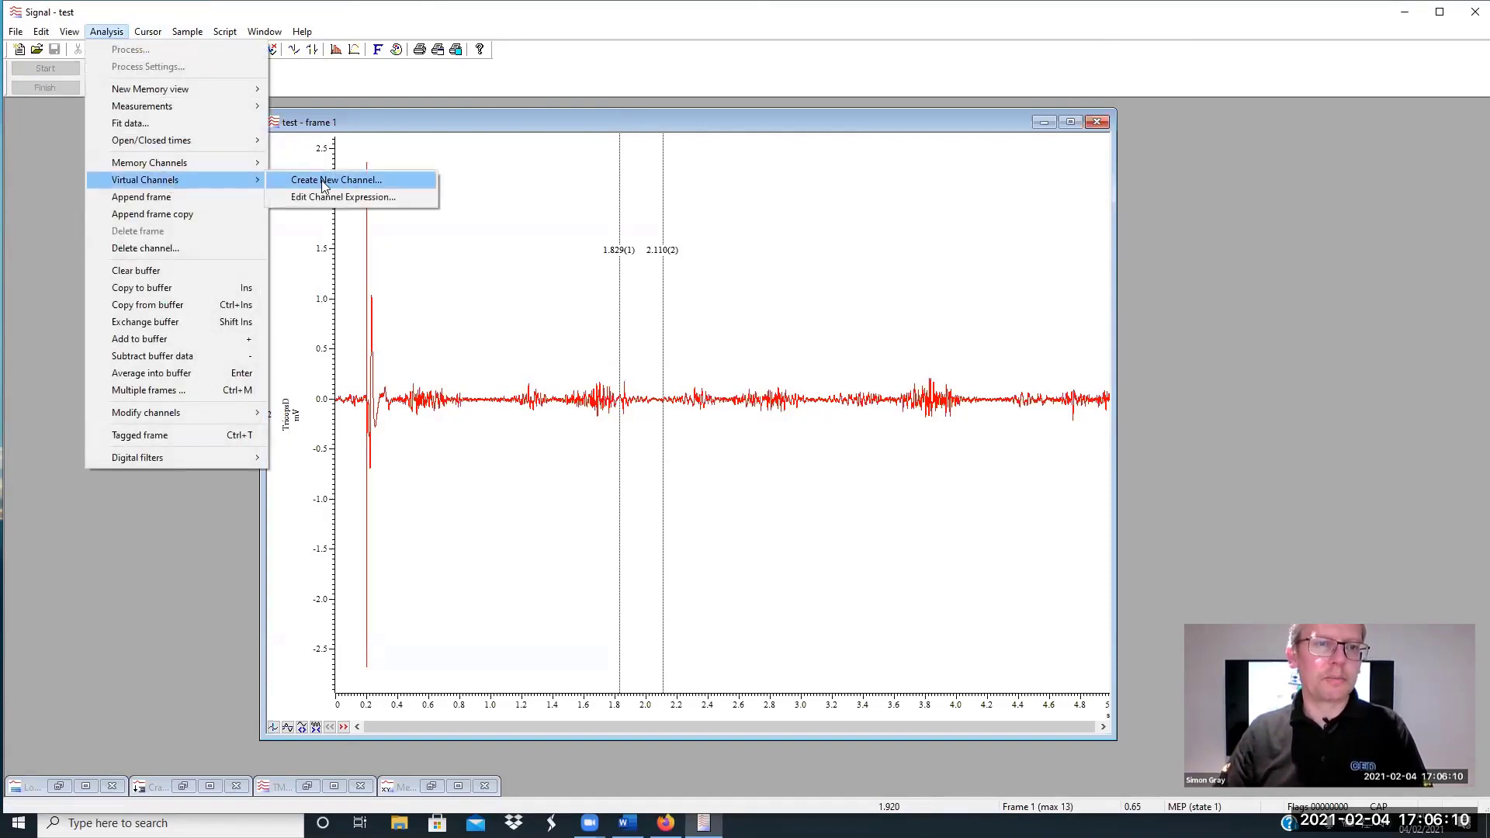
{"action": "left_click", "coordinate": [323, 181]}
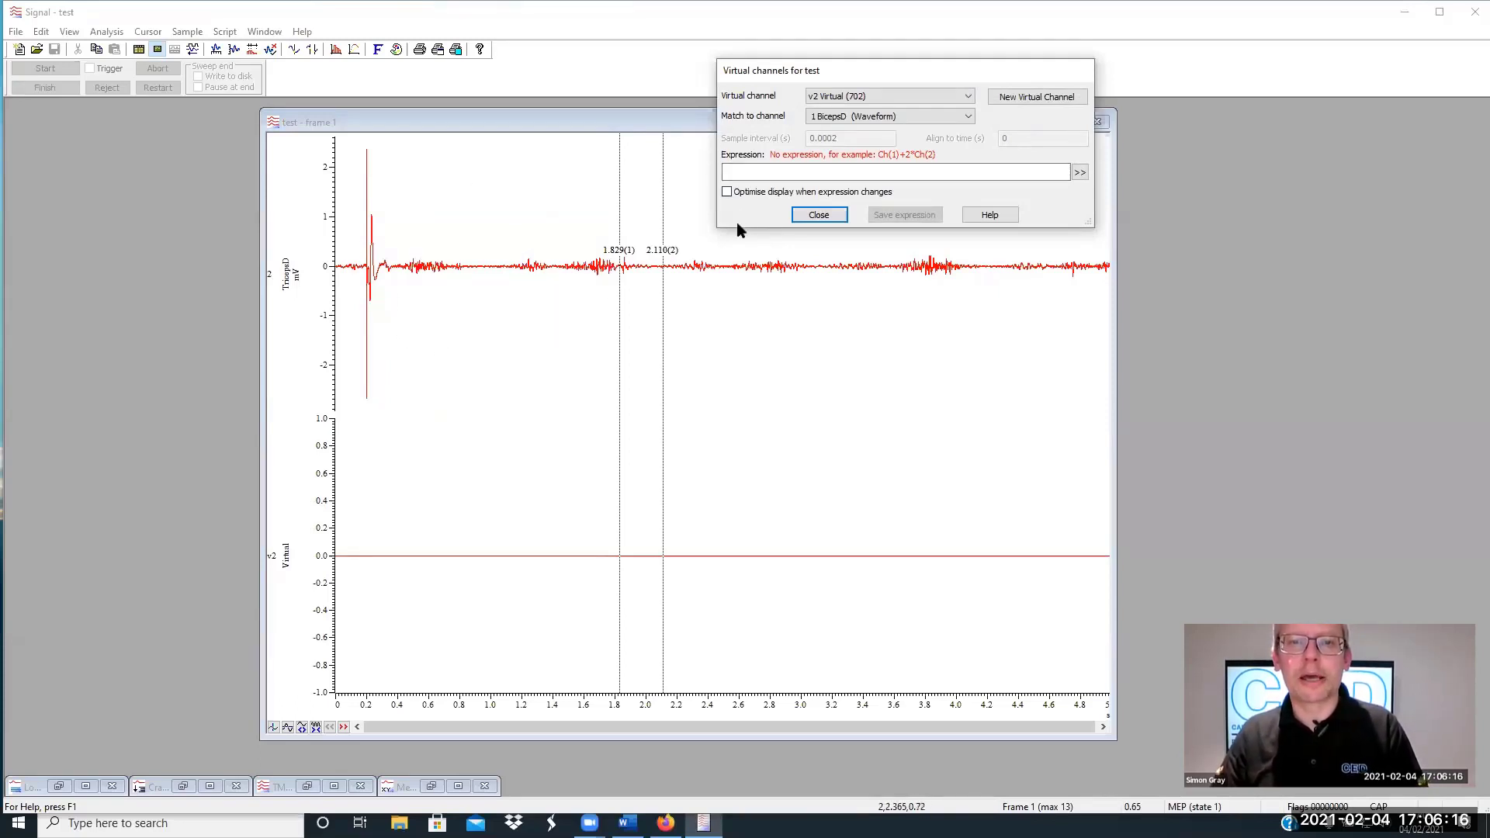
{"action": "left_click", "coordinate": [1080, 171]}
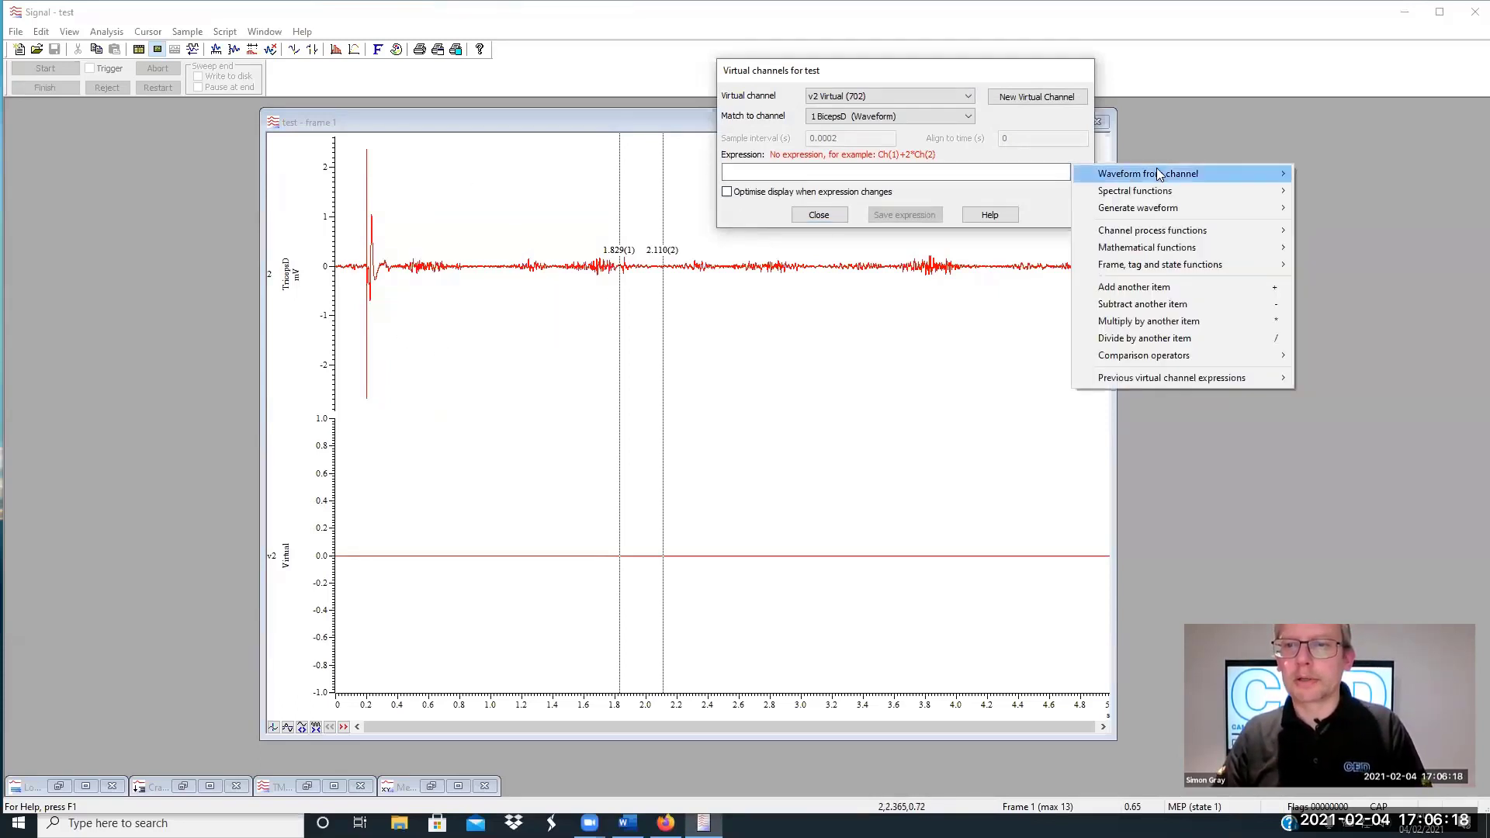
{"action": "mouse_move", "coordinate": [1242, 208]}
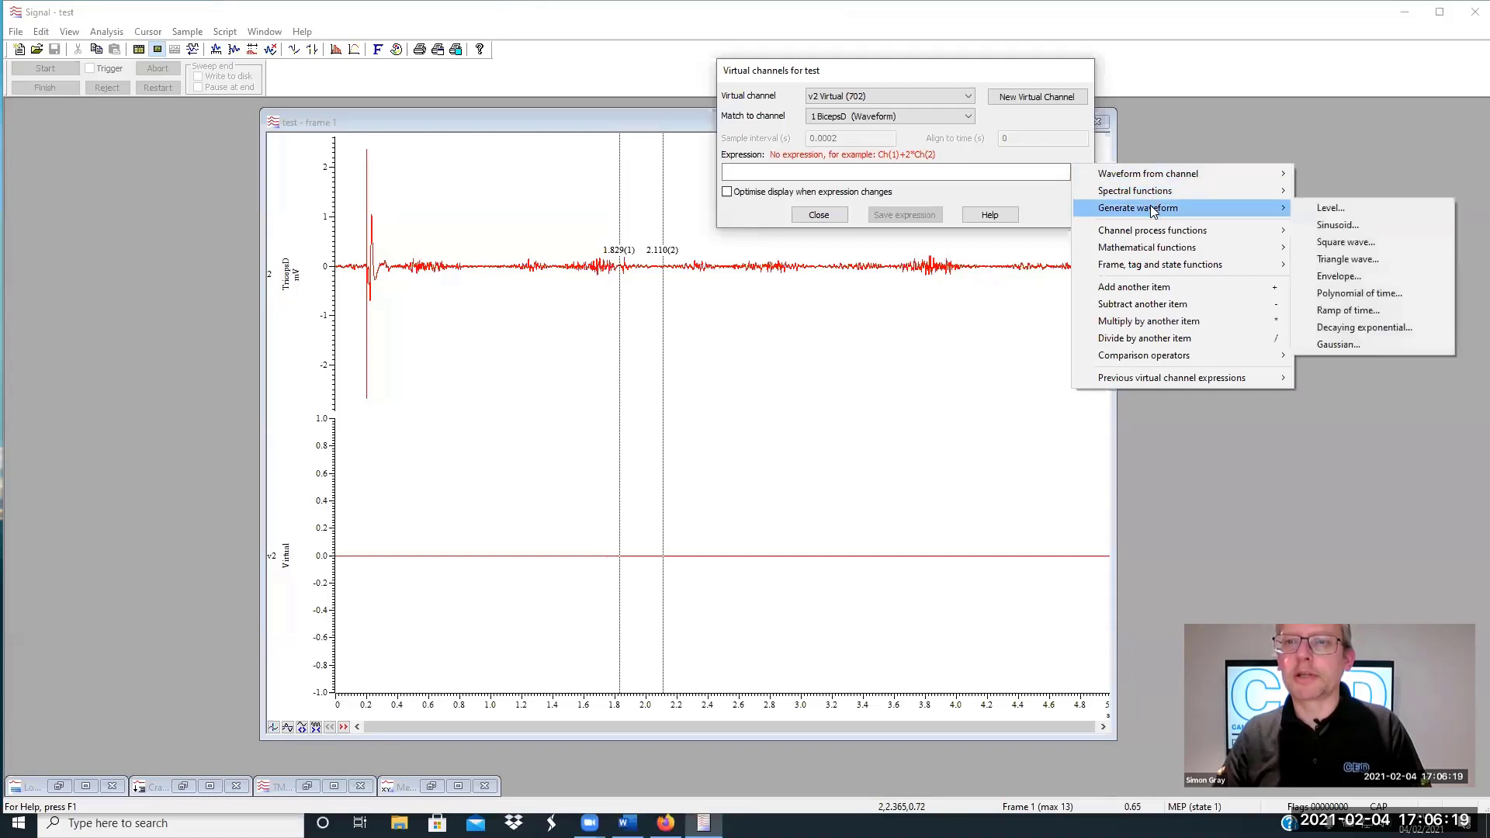
{"action": "left_click", "coordinate": [1360, 226]}
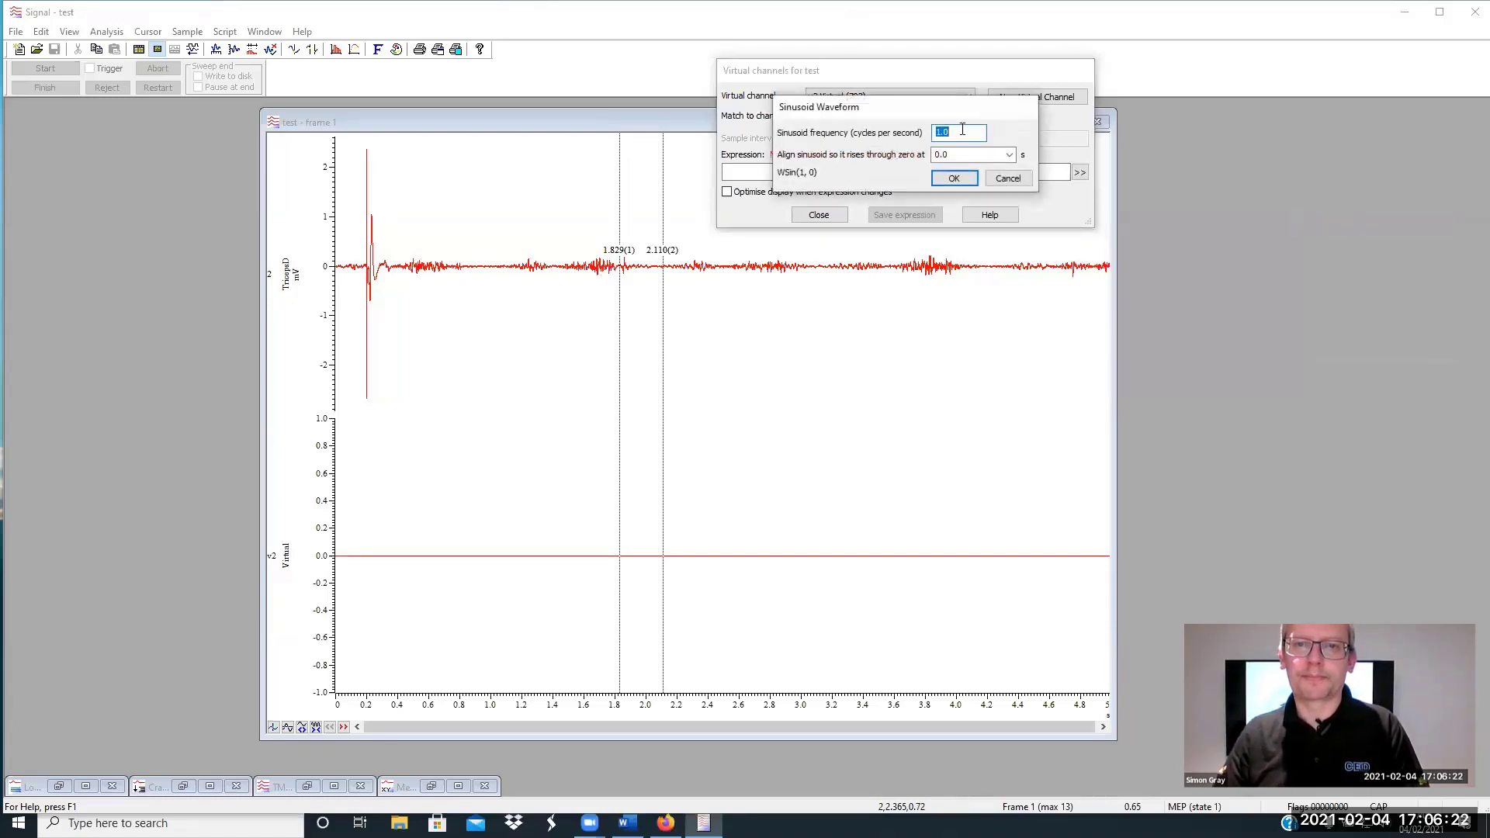
{"action": "type", "text": "10"}
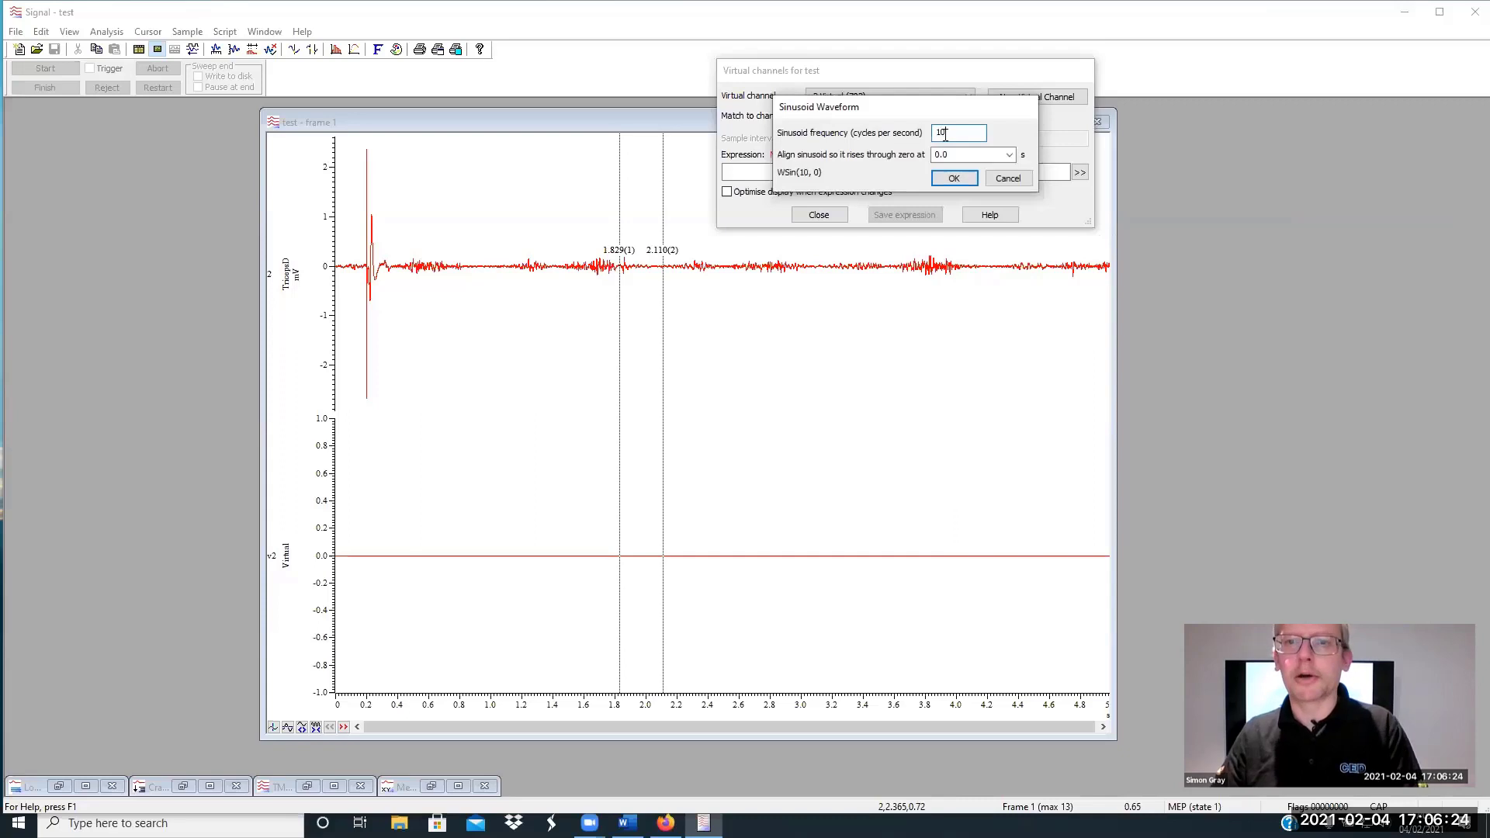
{"action": "key", "text": "Tab"}
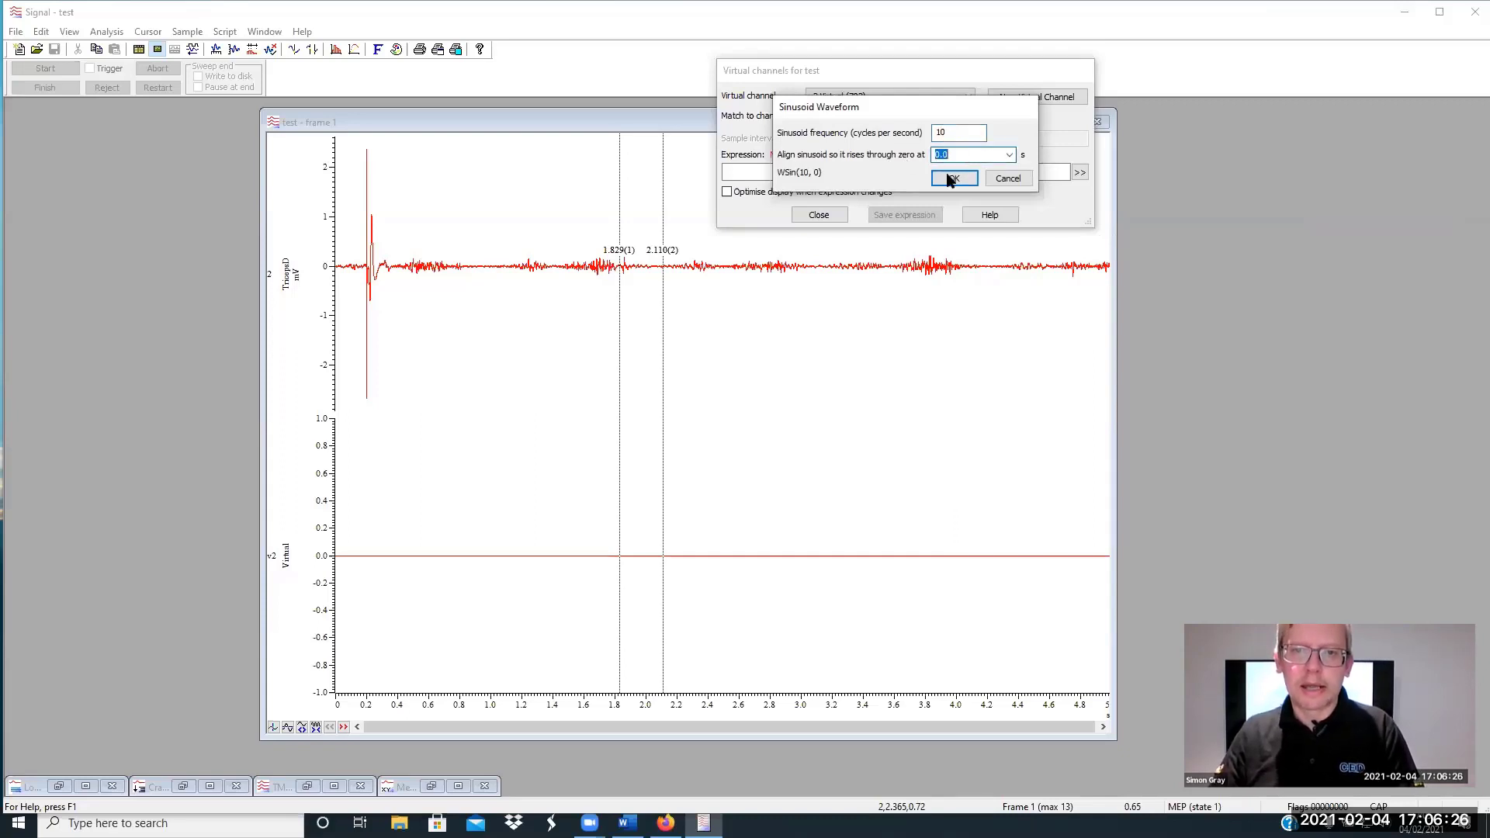
{"action": "left_click", "coordinate": [948, 179]}
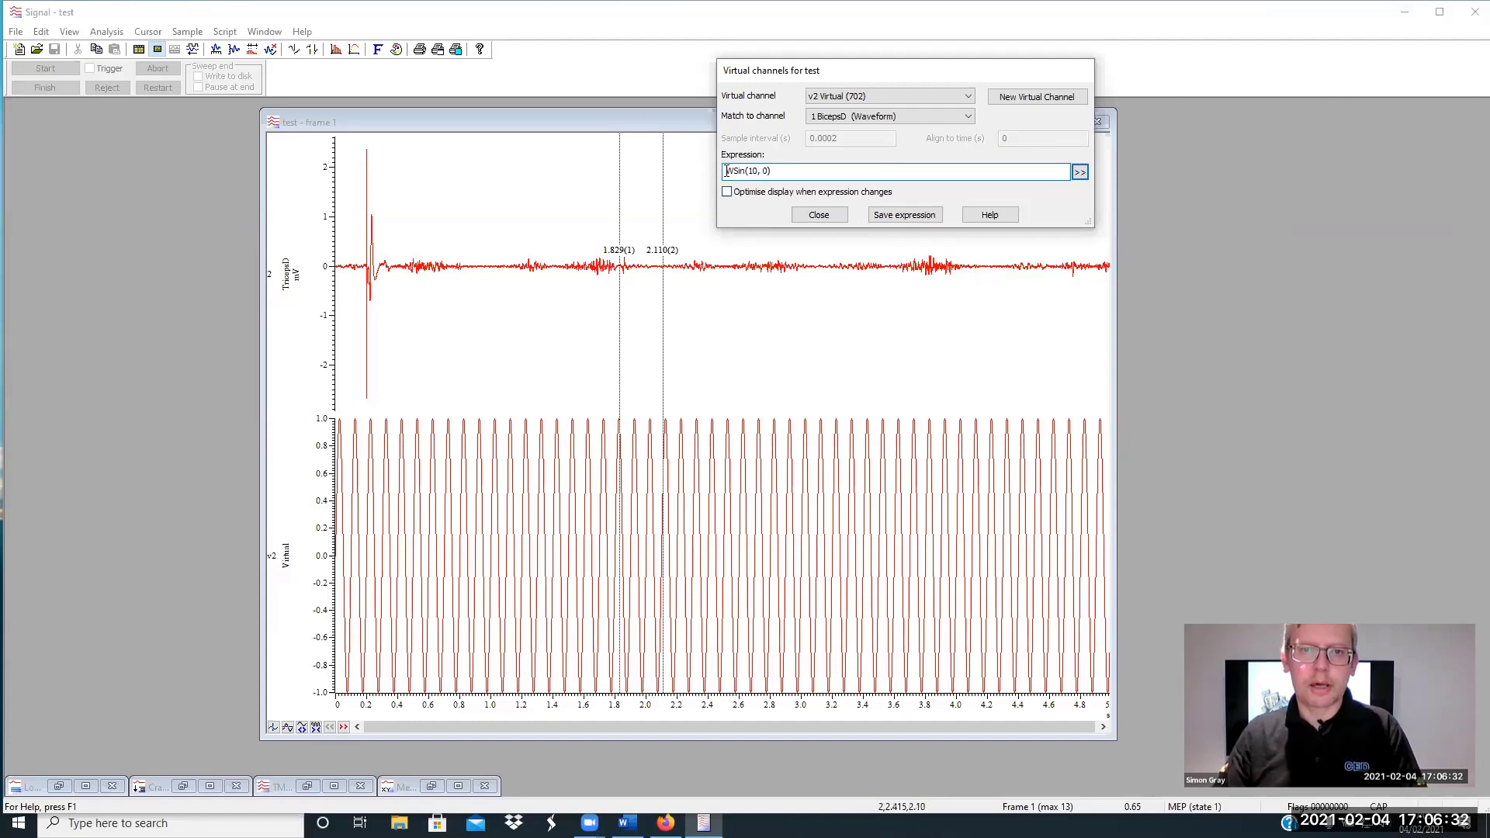
Multiply the sinusoid in the virtual channel expression by an envelope with rise time 0.1, hold time 0.3 and fall time 0.4 s
{"action": "left_click", "coordinate": [1079, 172]}
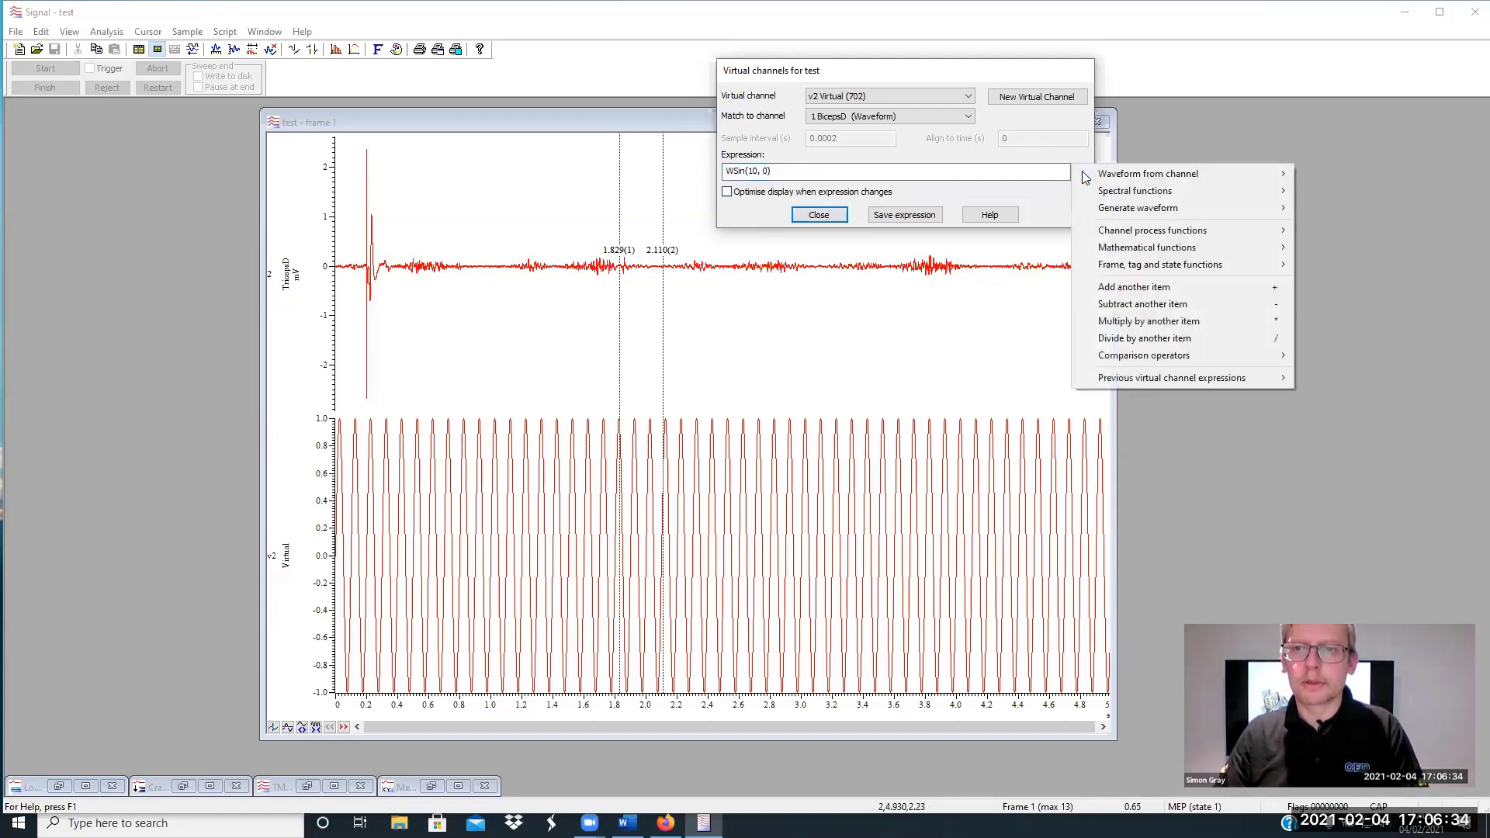
{"action": "mouse_move", "coordinate": [1141, 208]}
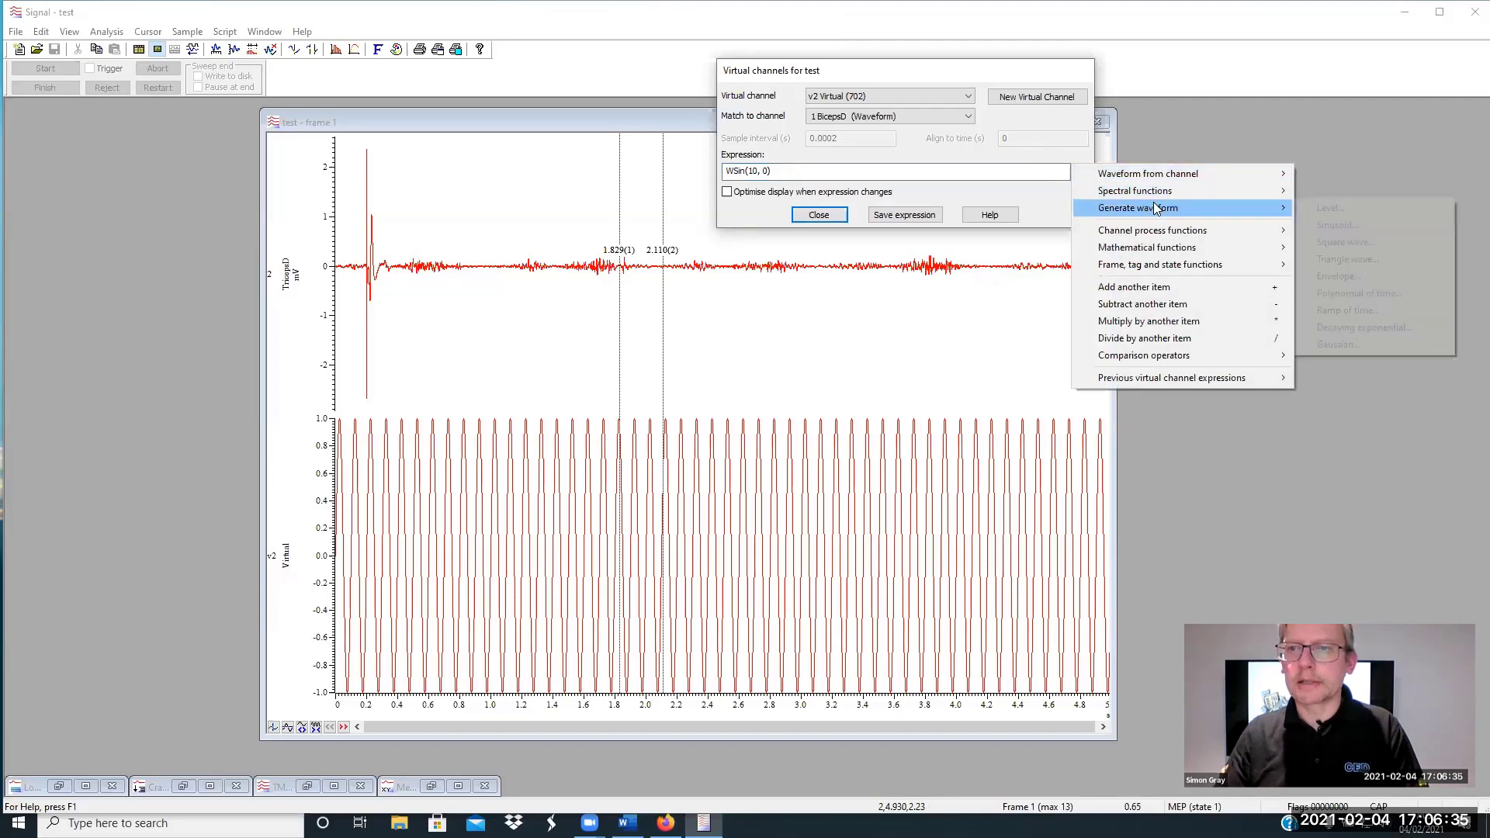
{"action": "left_click", "coordinate": [1338, 277]}
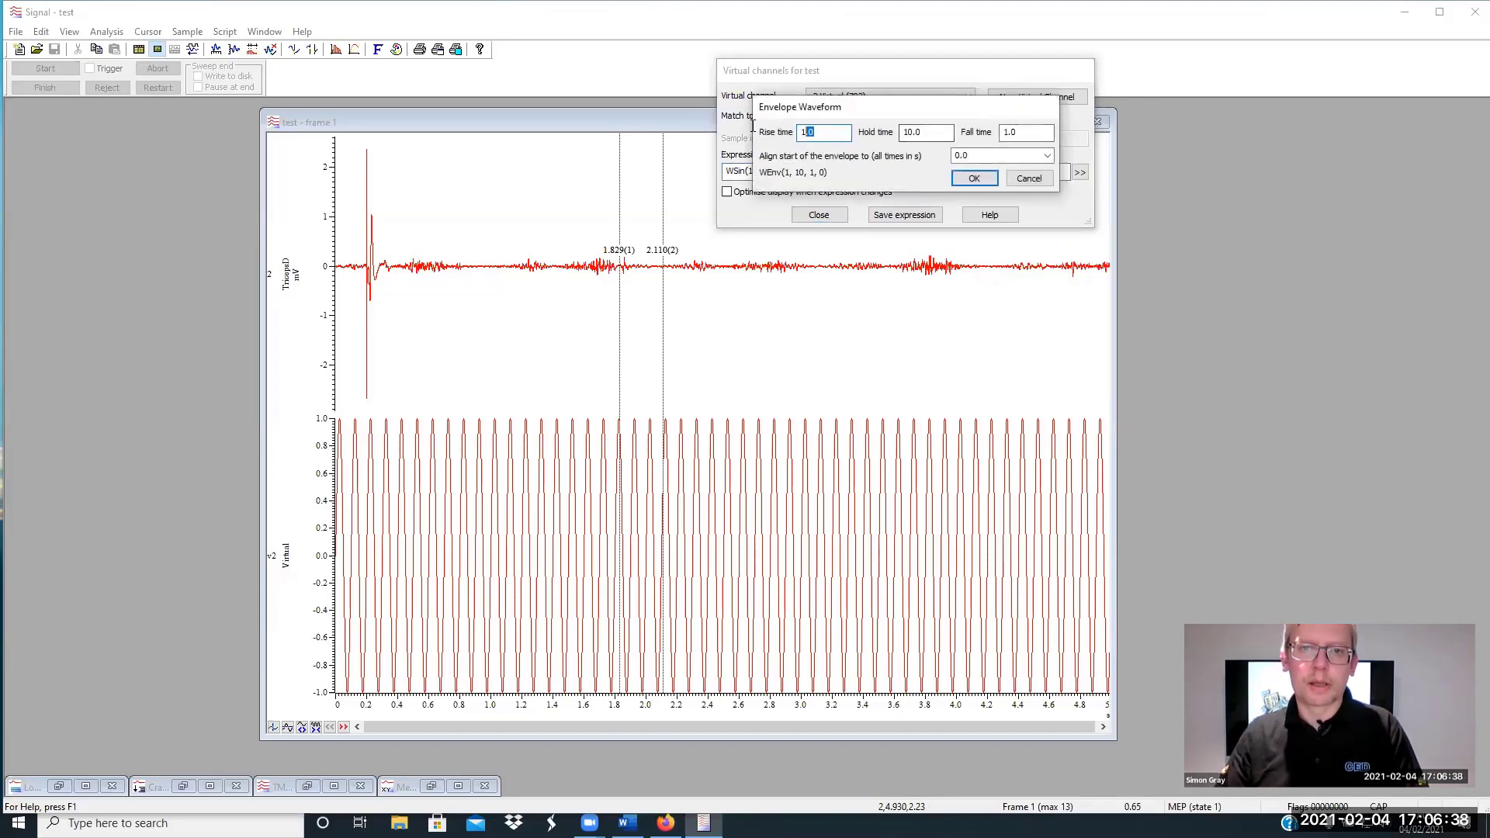
{"action": "type", "text": "0."}
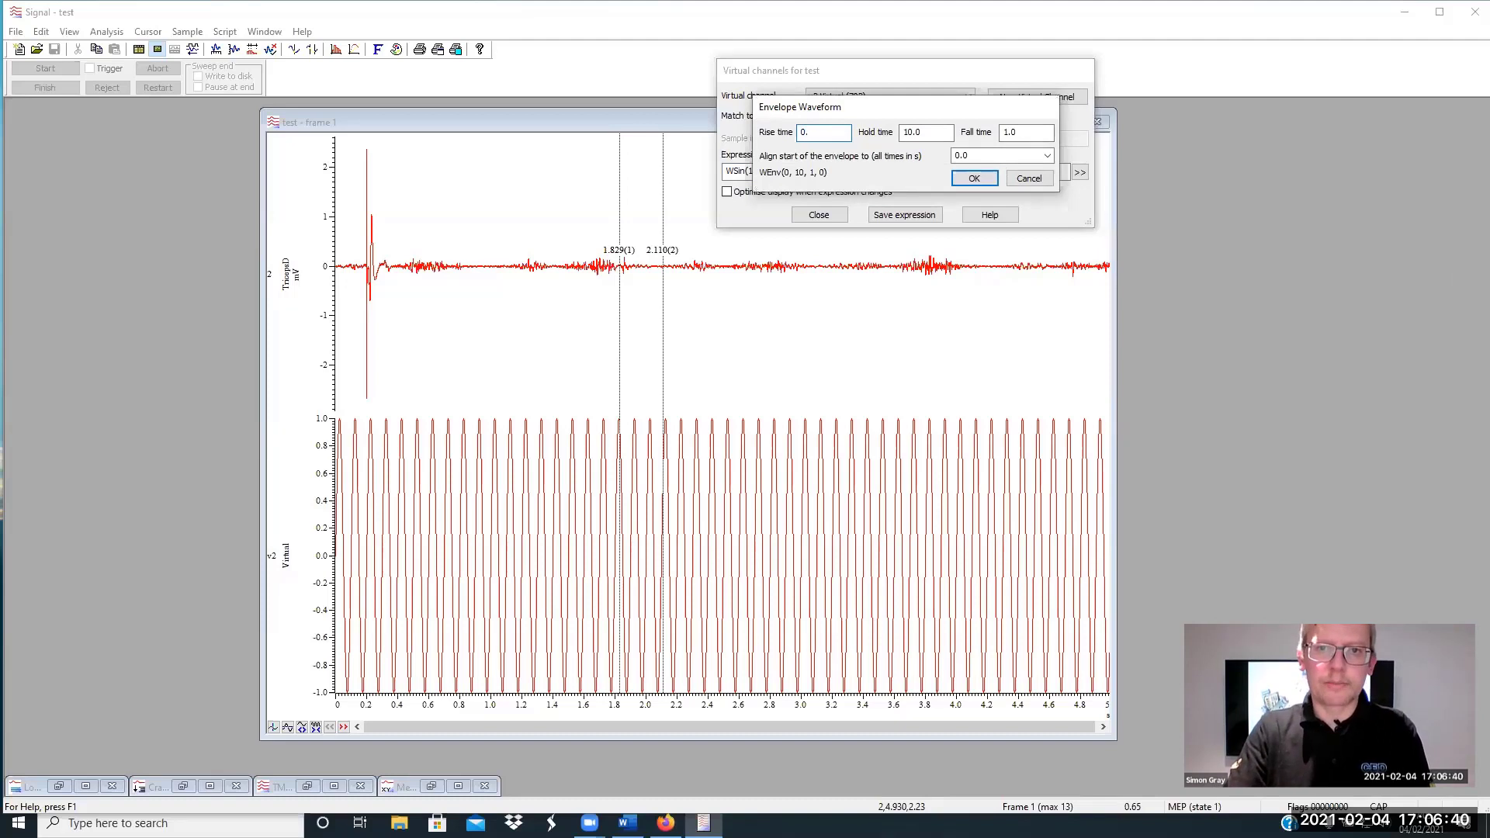
{"action": "type", "text": "1"}
{"action": "key", "text": "Tab"}
{"action": "type", "text": "0."}
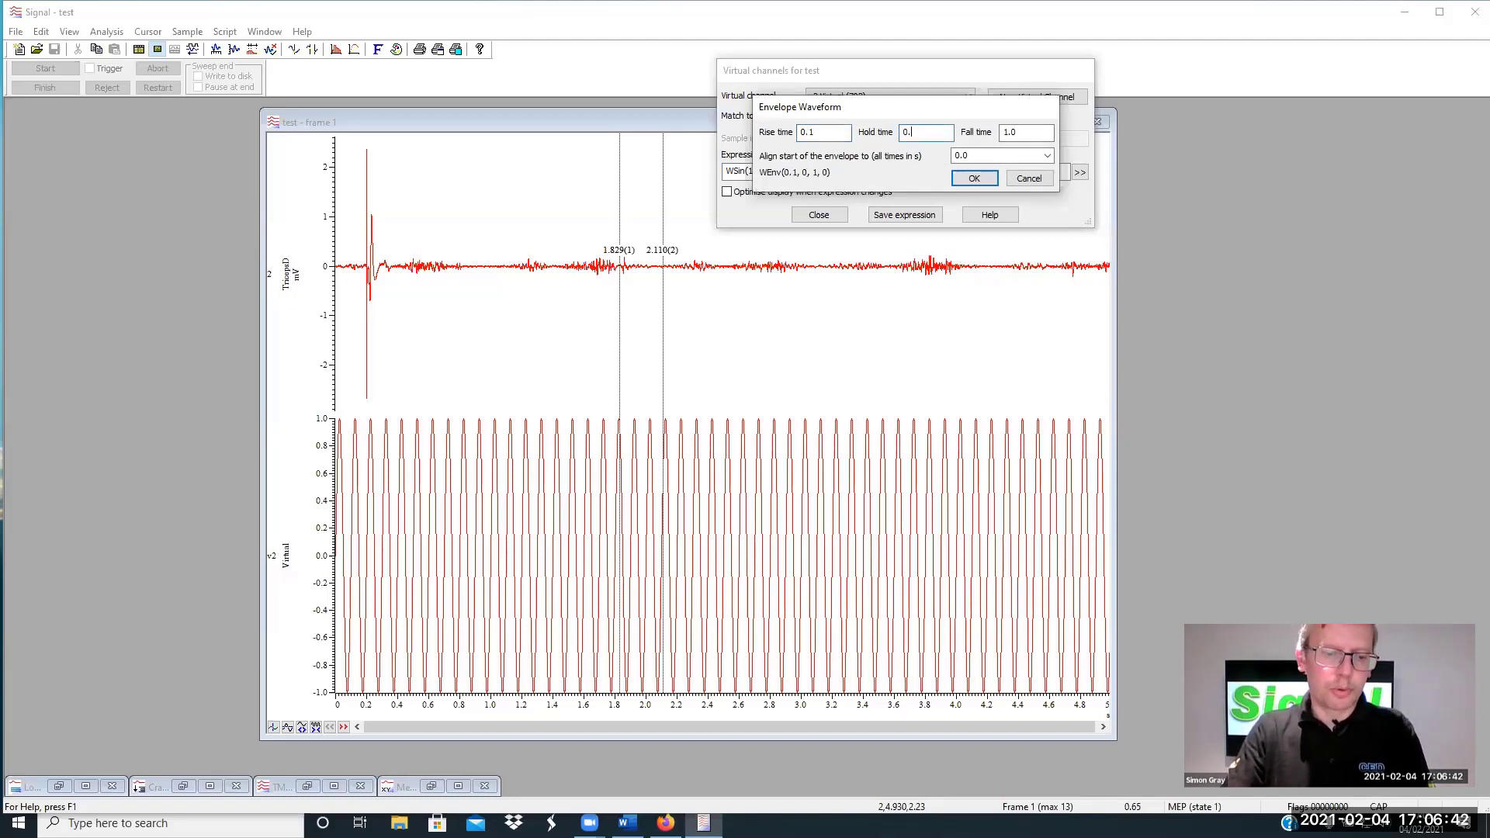
{"action": "type", "text": "3"}
{"action": "key", "text": "Tab"}
{"action": "type", "text": "0."}
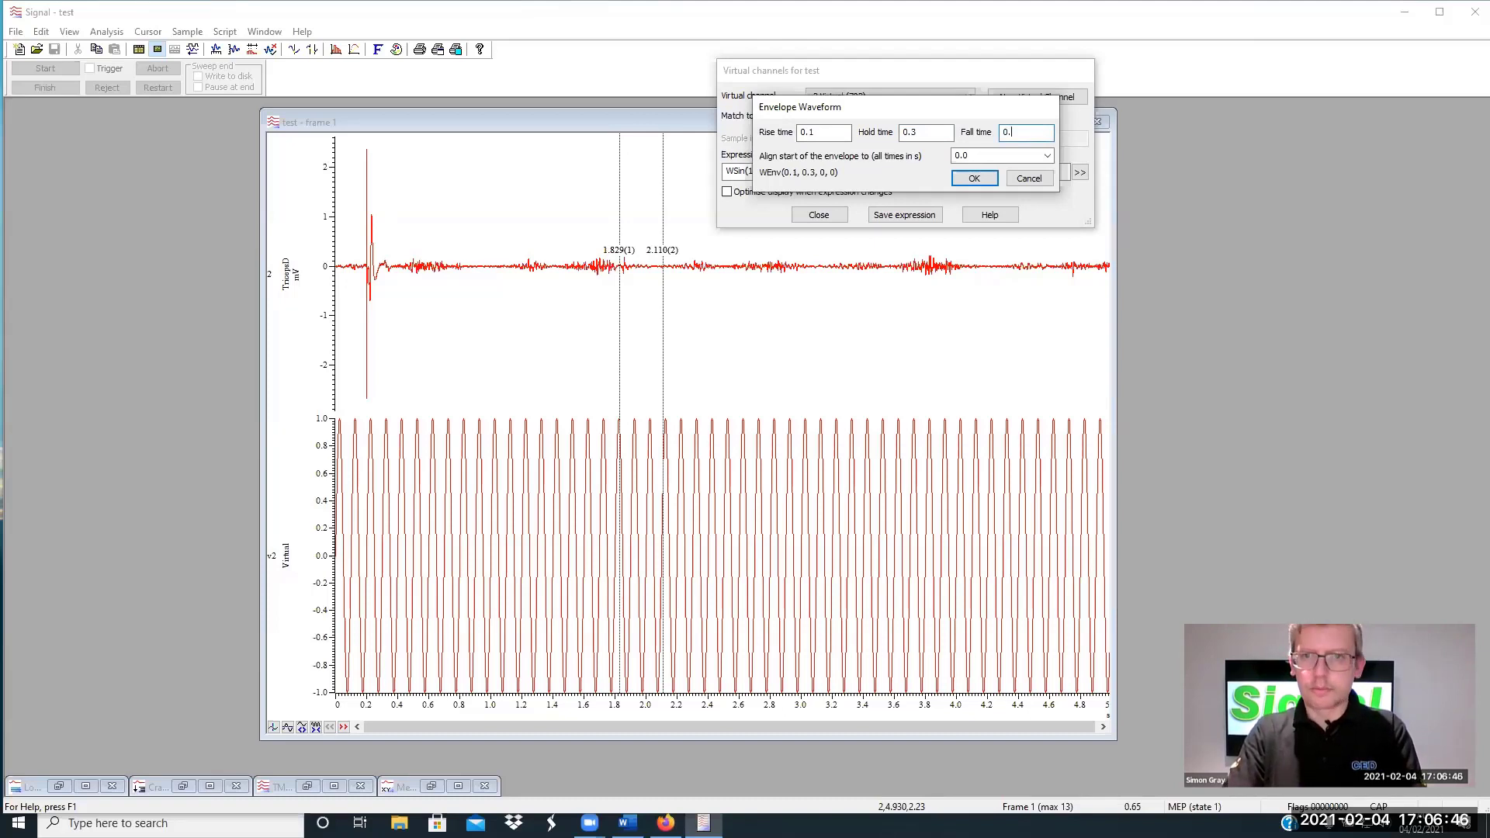
{"action": "type", "text": "4"}
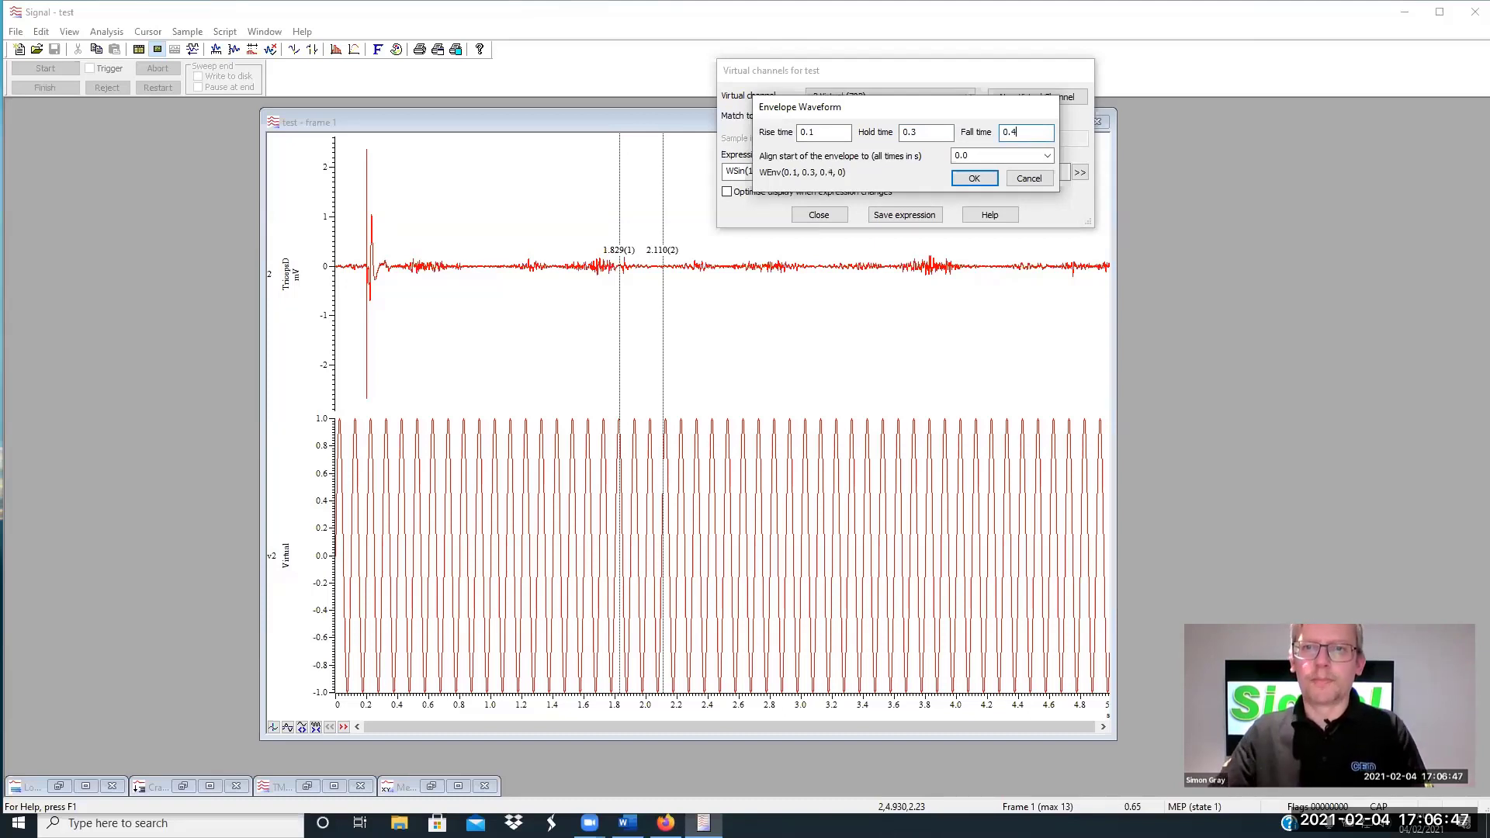
{"action": "left_click", "coordinate": [974, 178]}
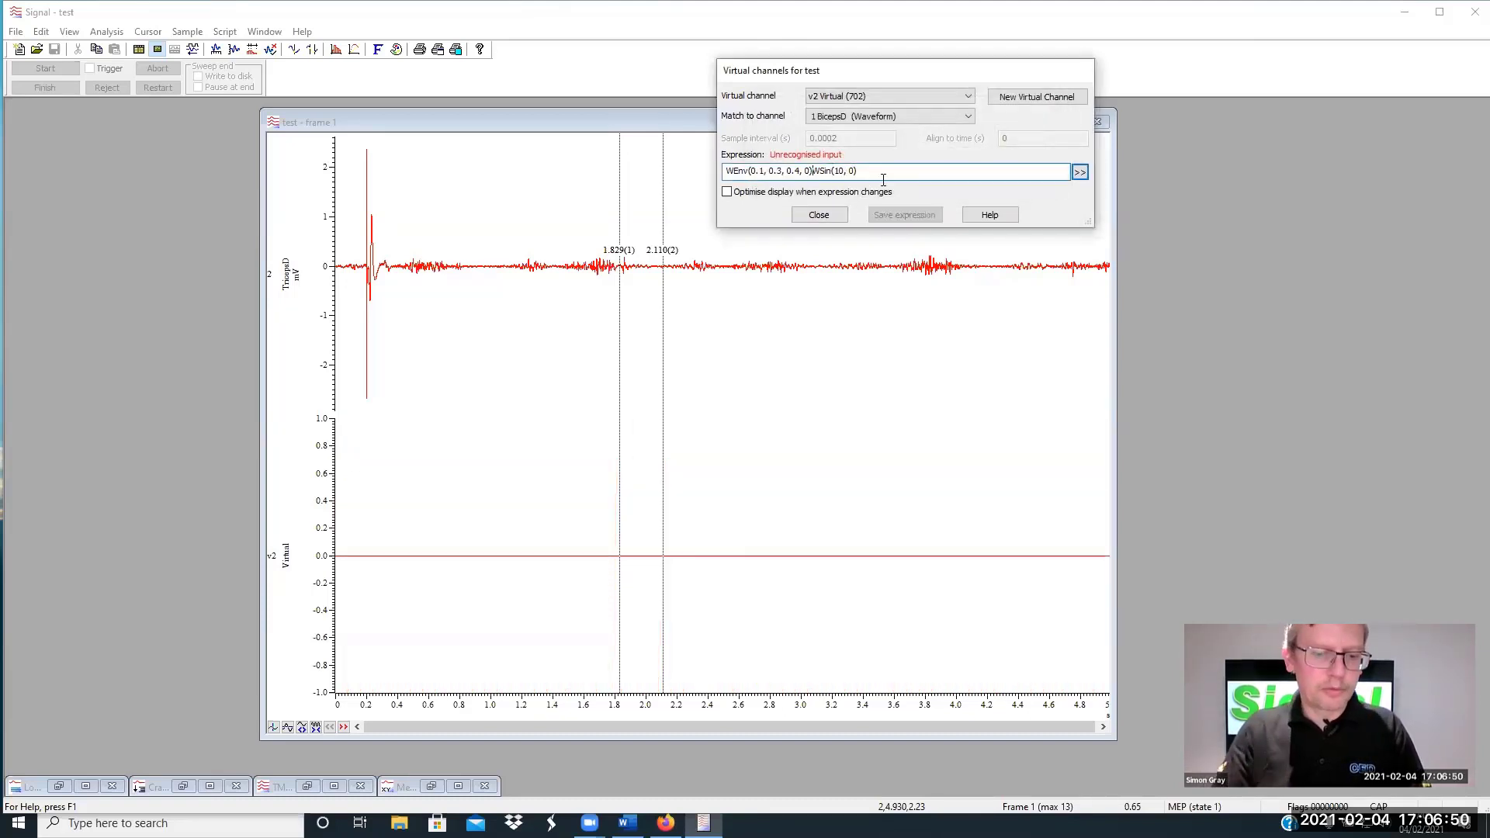
{"action": "type", "text": "*"}
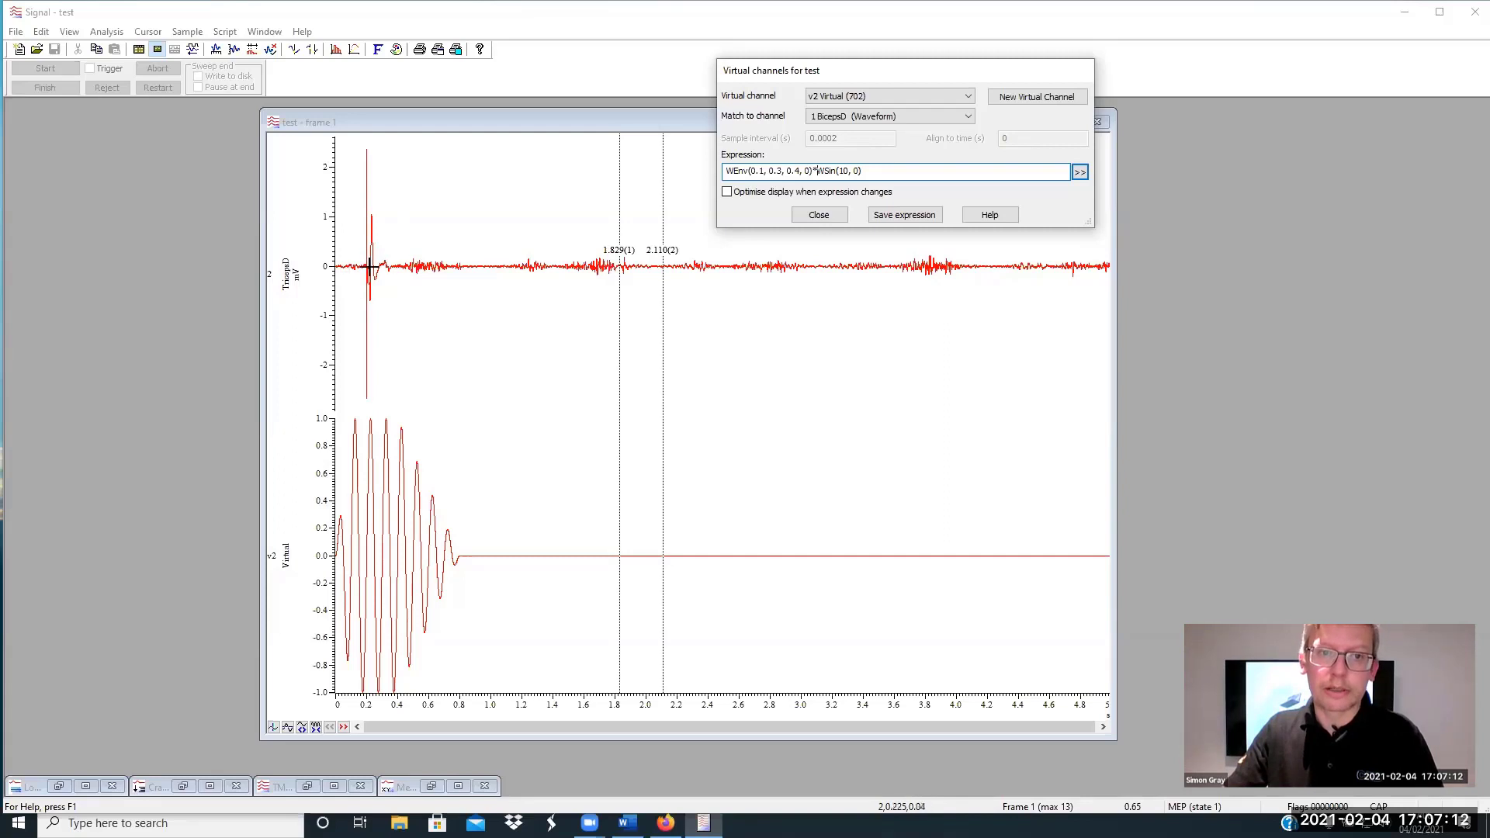
Close the virtual channel settings and show only the virtual channel over about the first 0.8 s
{"action": "left_click", "coordinate": [819, 215]}
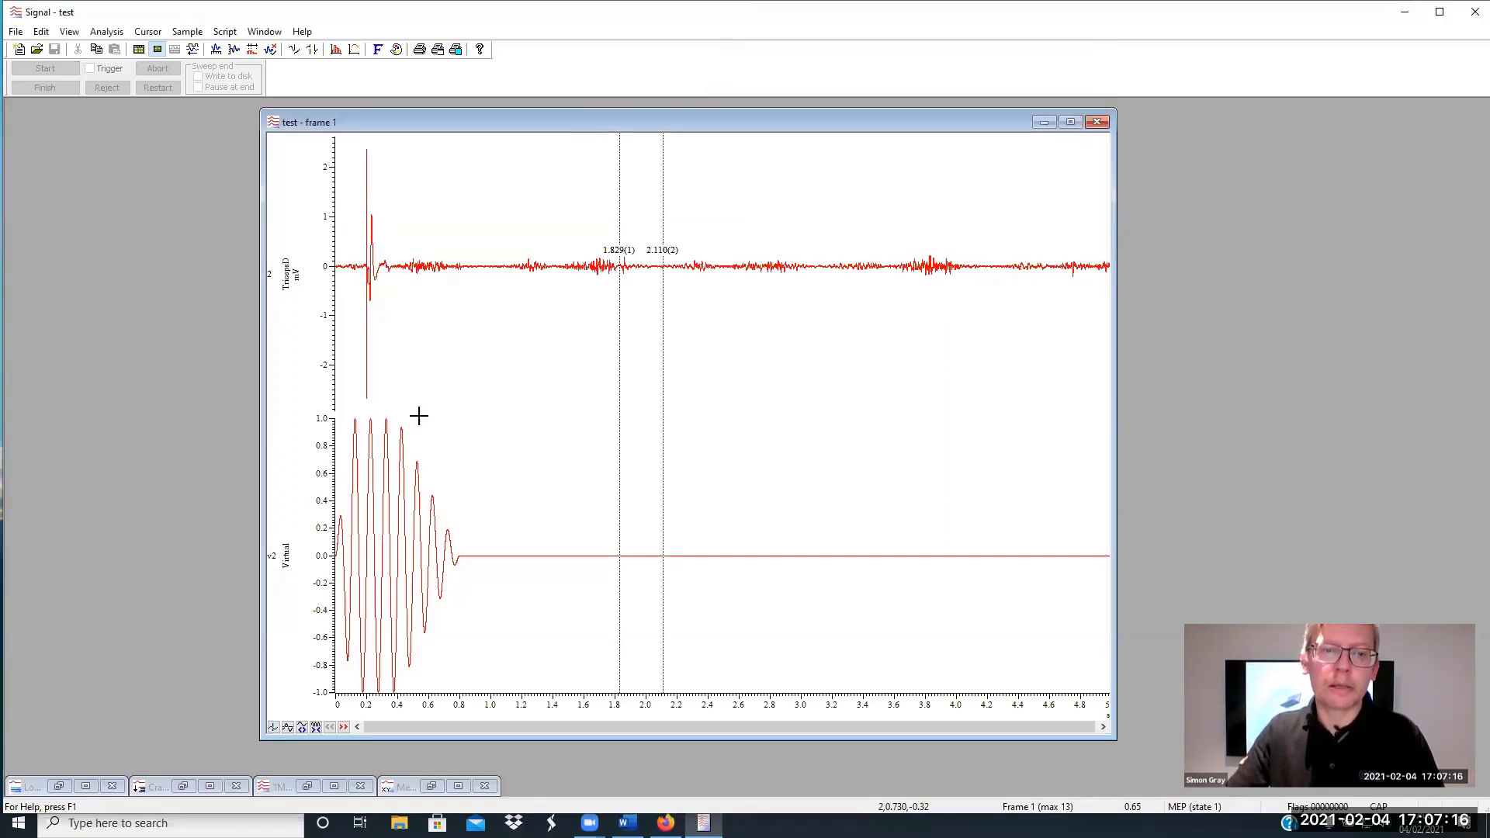
{"action": "left_click_drag", "start_coordinate": [459, 541], "coordinate": [332, 542]}
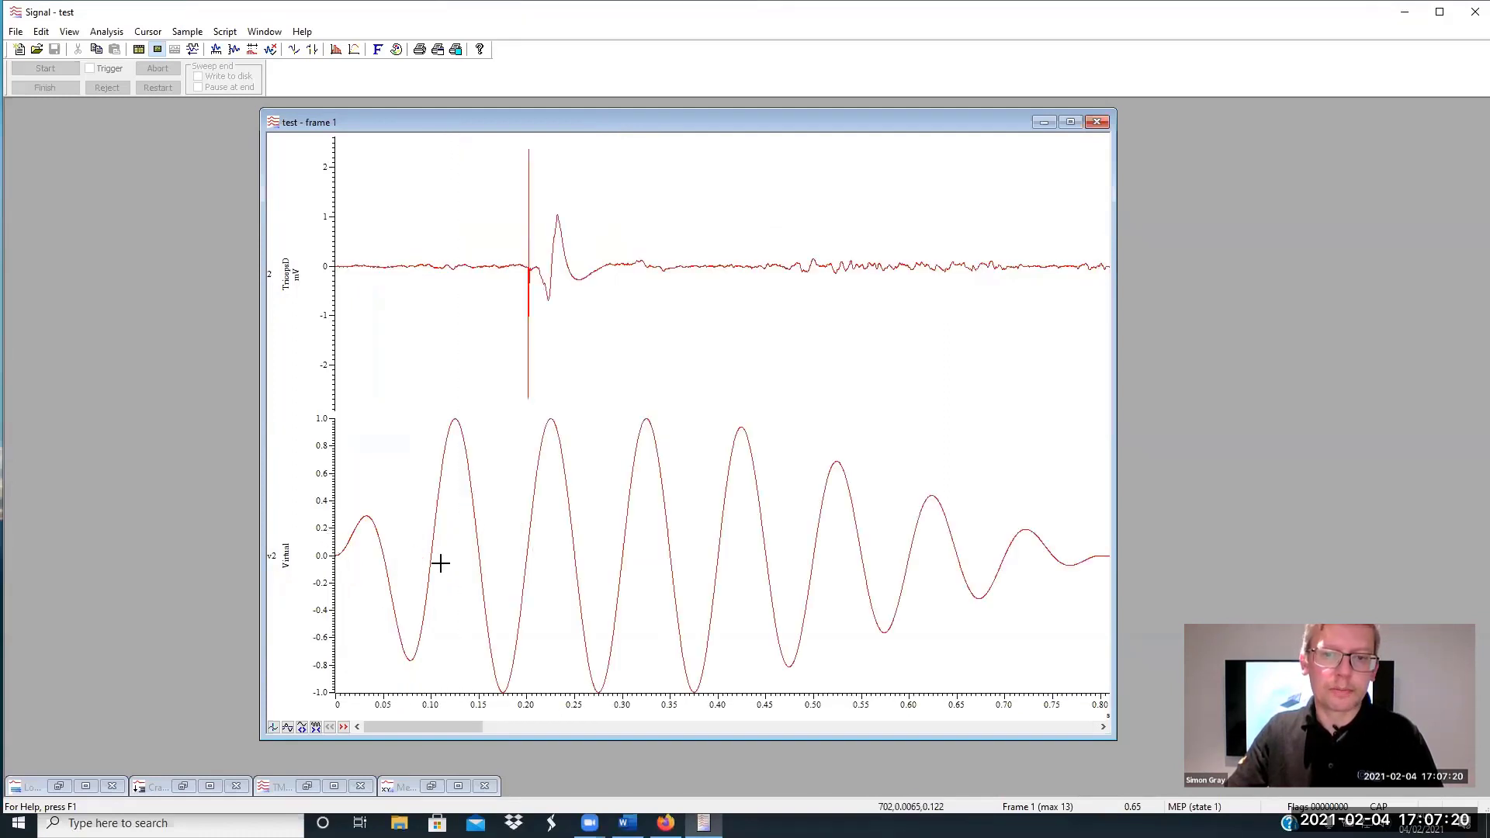
{"action": "double_click", "coordinate": [545, 543]}
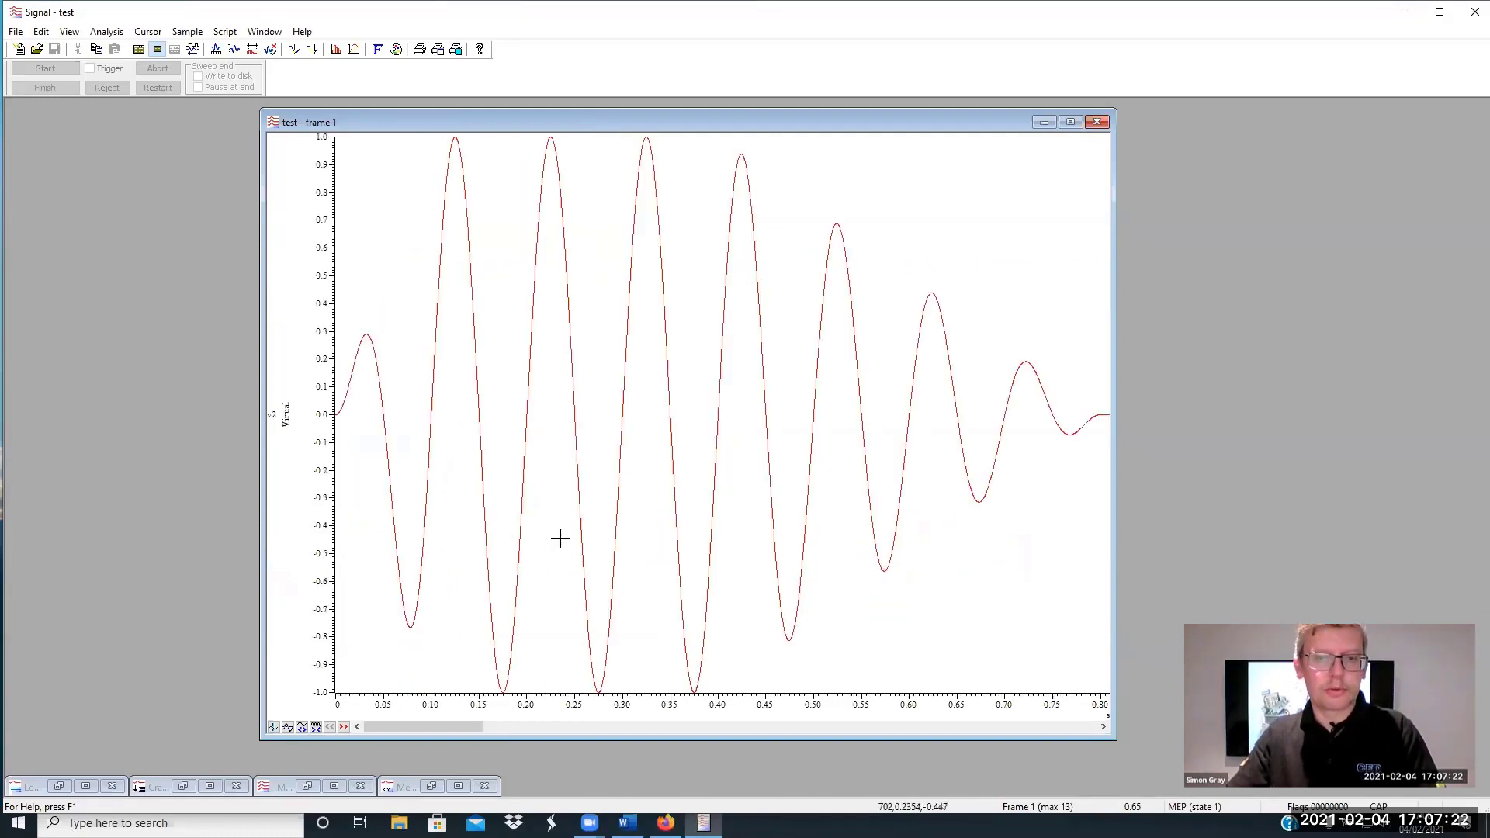
Enable multiple frame states in the sampling configuration and open the output pulses configuration
{"action": "left_click", "coordinate": [194, 32]}
{"action": "left_click", "coordinate": [225, 48]}
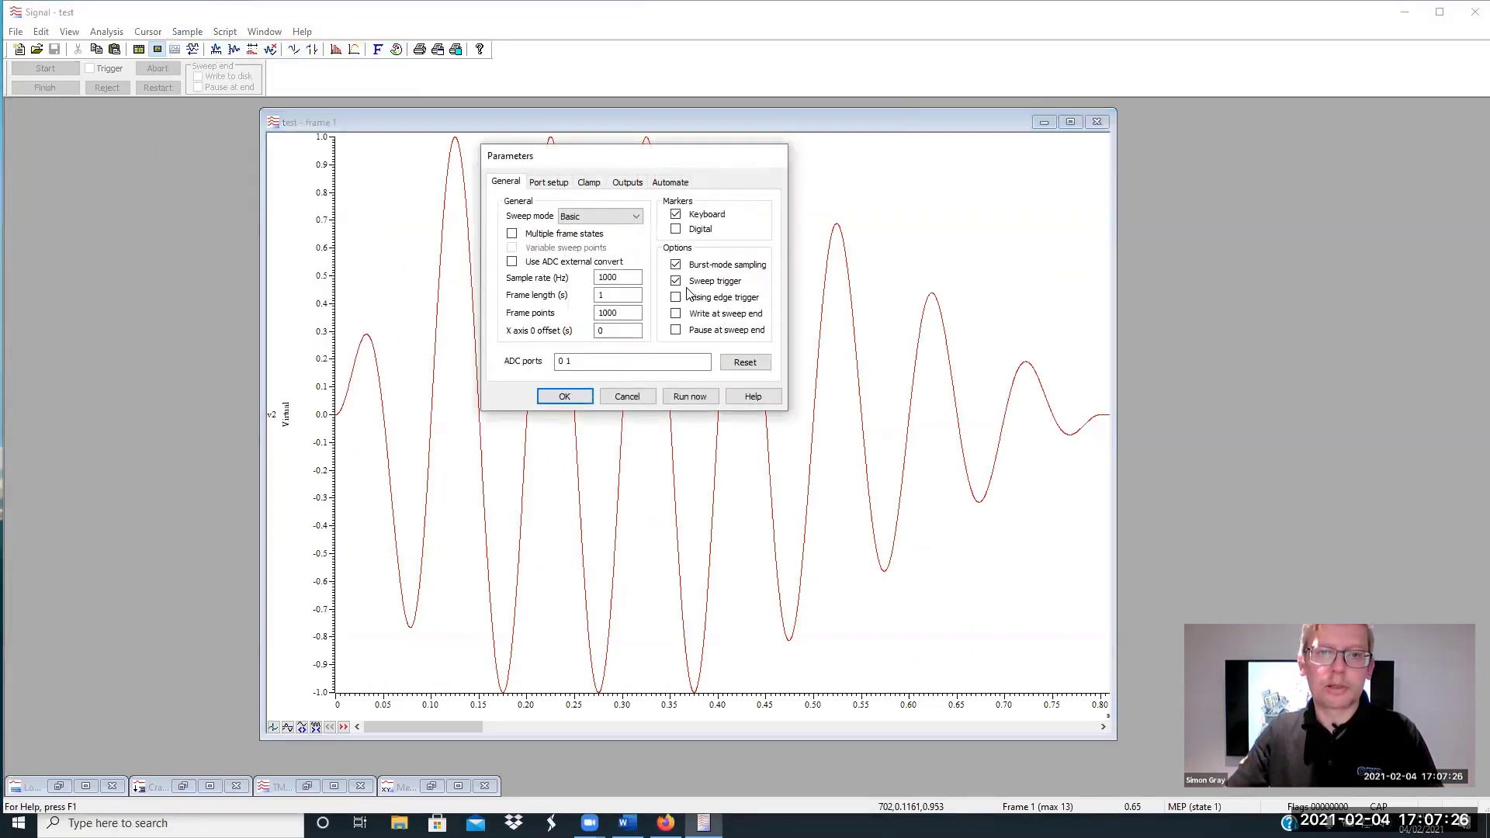
{"action": "left_click", "coordinate": [638, 183]}
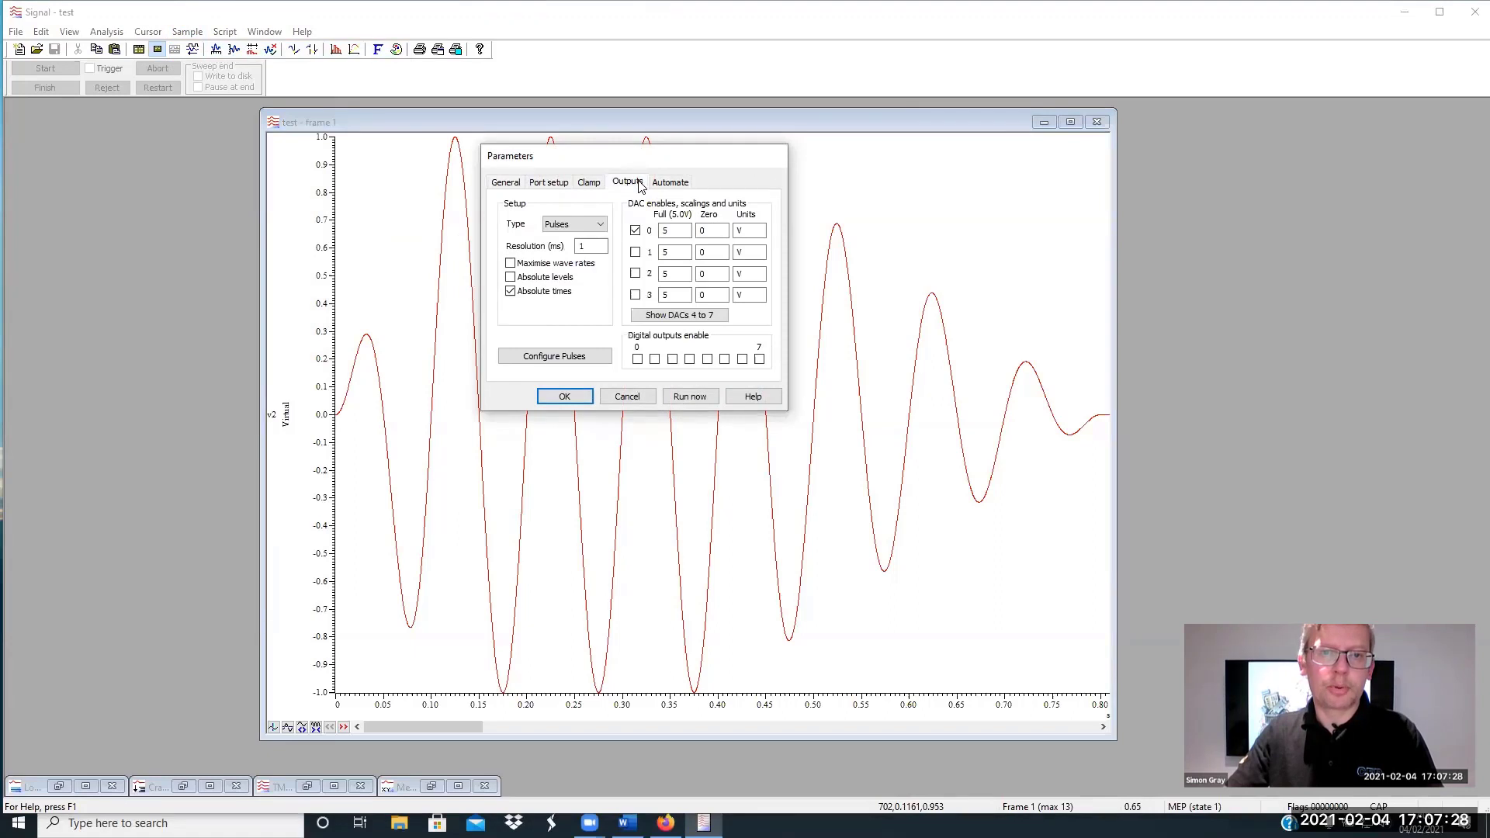
{"action": "left_click", "coordinate": [507, 183]}
{"action": "left_click", "coordinate": [512, 233]}
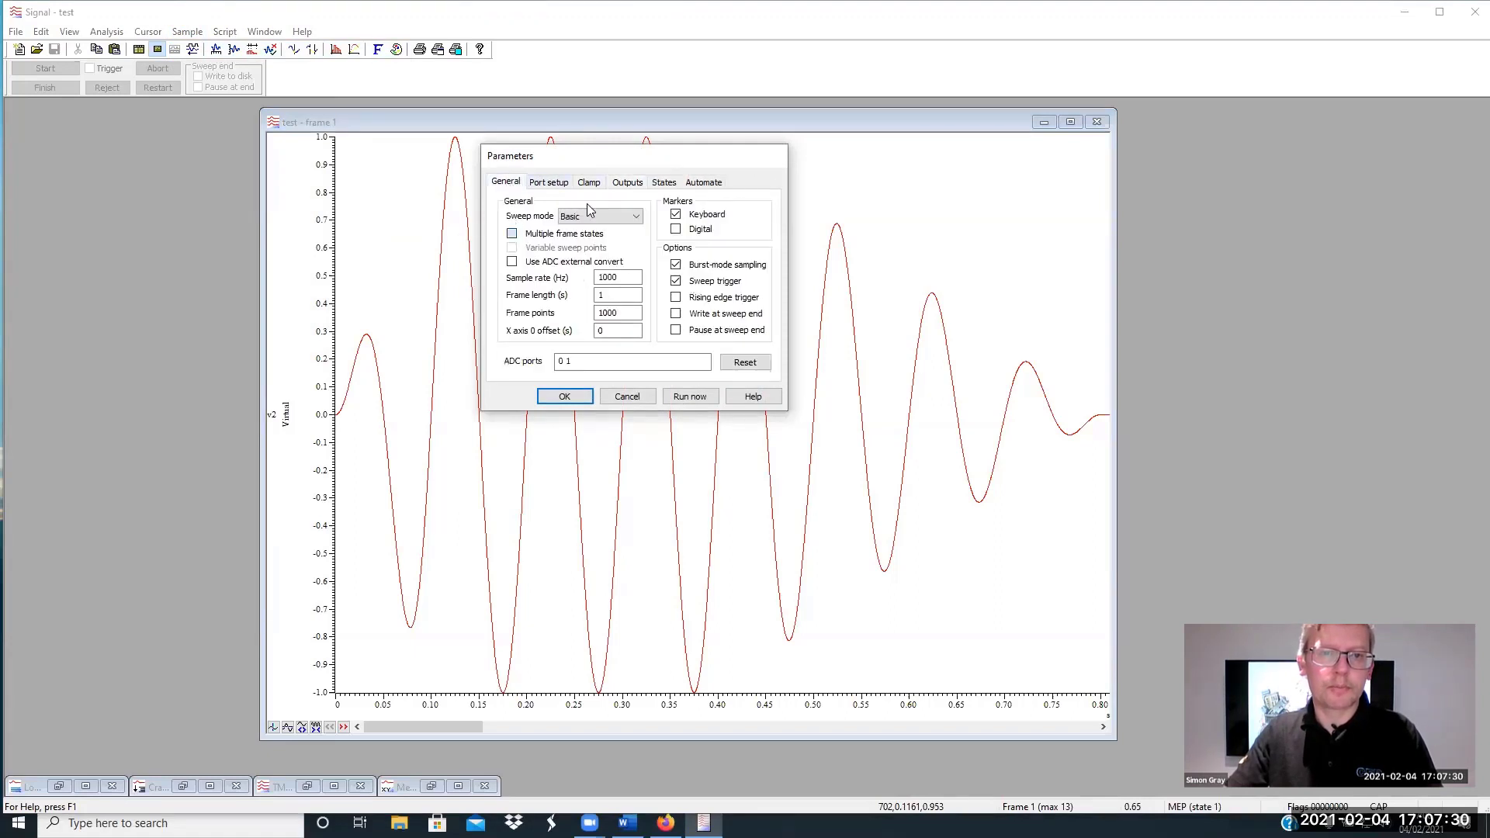
{"action": "left_click", "coordinate": [628, 184]}
{"action": "left_click", "coordinate": [571, 355]}
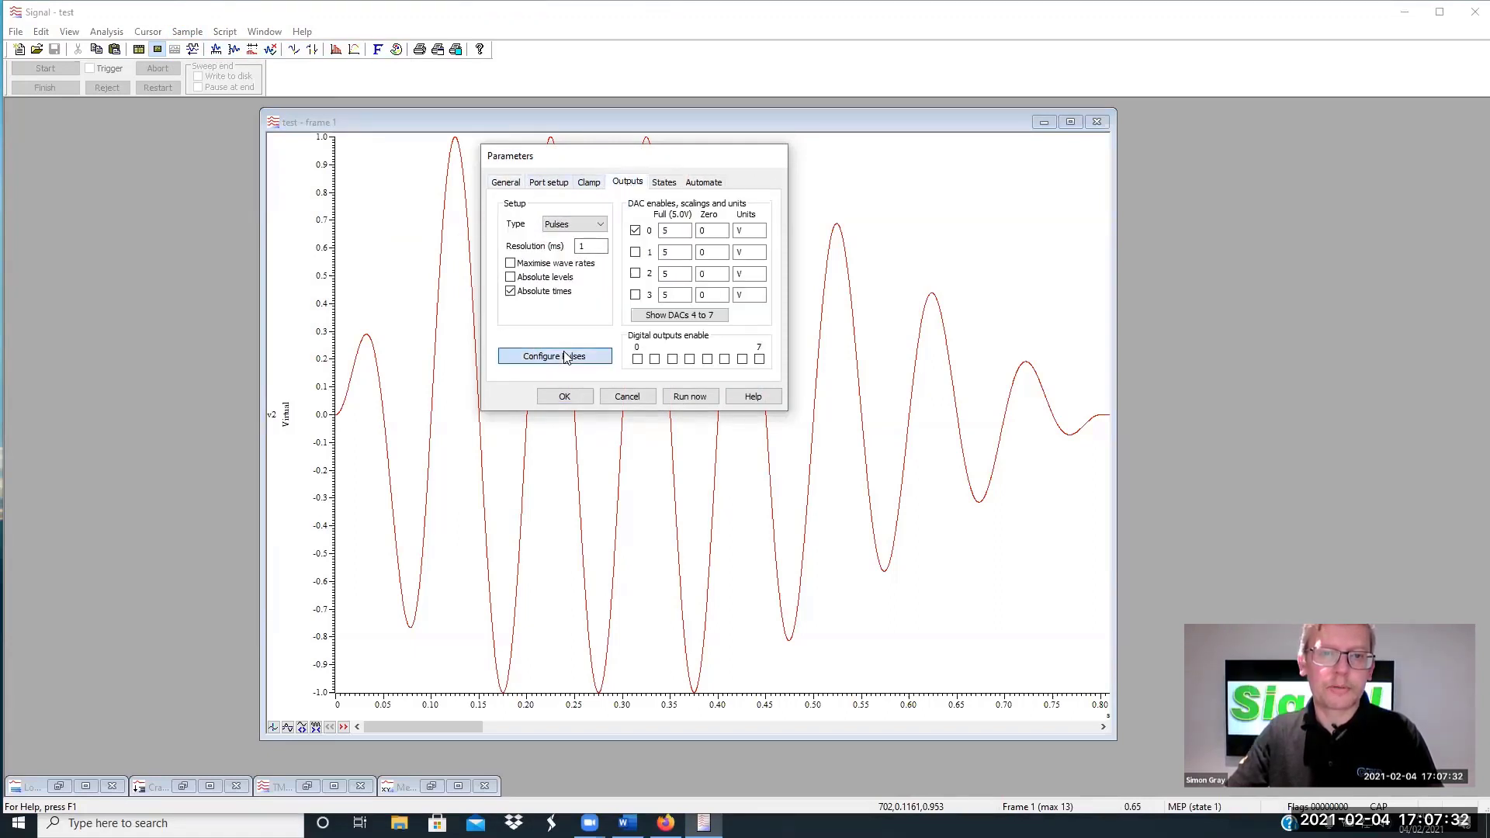
Add an arbitrary waveform to DAC 0 in State 1 starting at 0.07 s, and paste the virtual channel waveform into it
{"action": "left_click", "coordinate": [786, 76]}
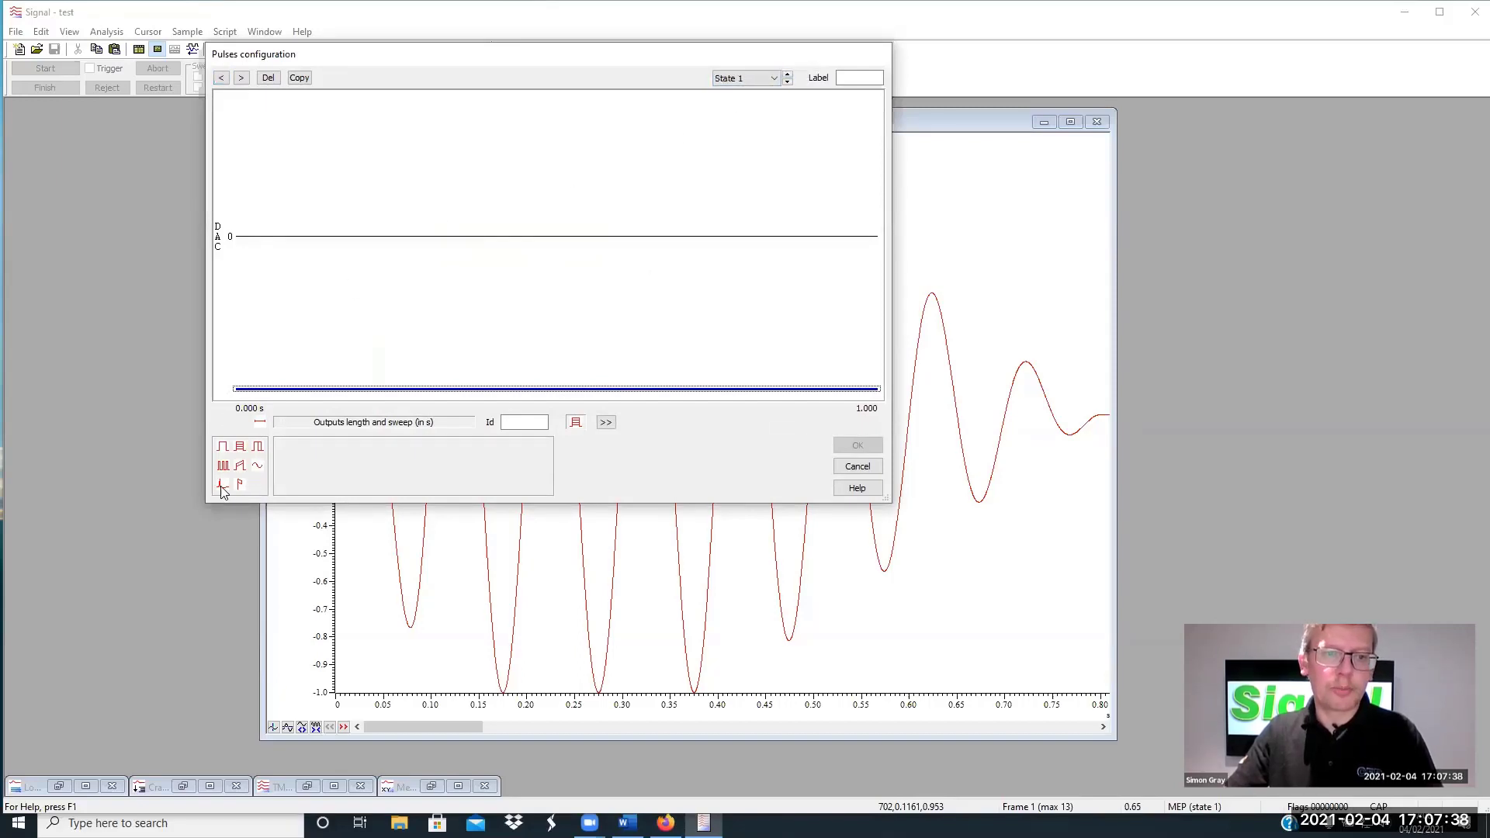
{"action": "mouse_move", "coordinate": [222, 489]}
{"action": "left_mouse_down"}
{"action": "mouse_move", "coordinate": [270, 407]}
{"action": "mouse_move", "coordinate": [279, 311]}
{"action": "left_mouse_up"}
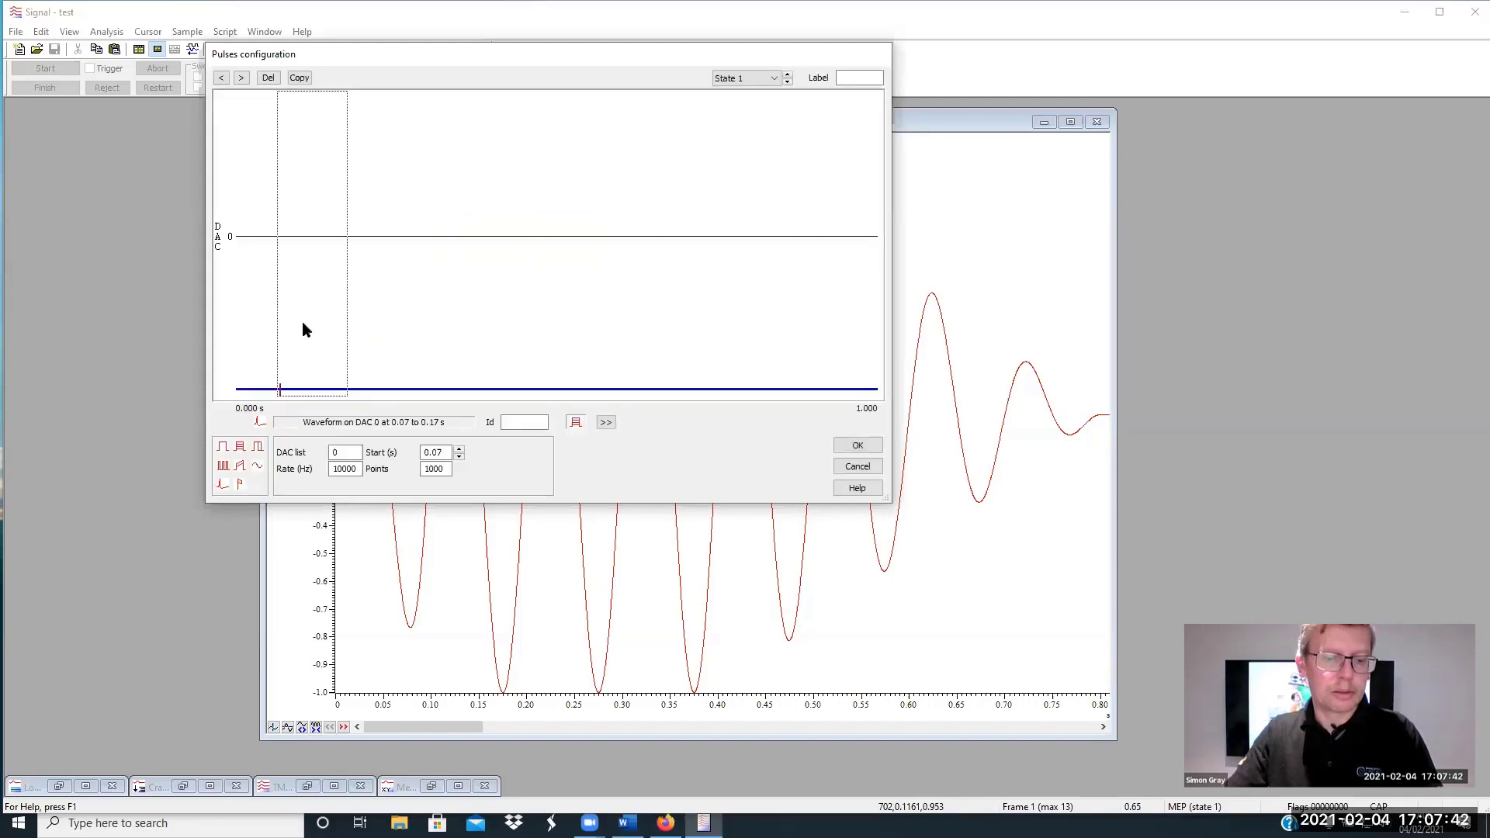
{"action": "key", "text": "ctrl+v"}
{"action": "left_click", "coordinate": [509, 373]}
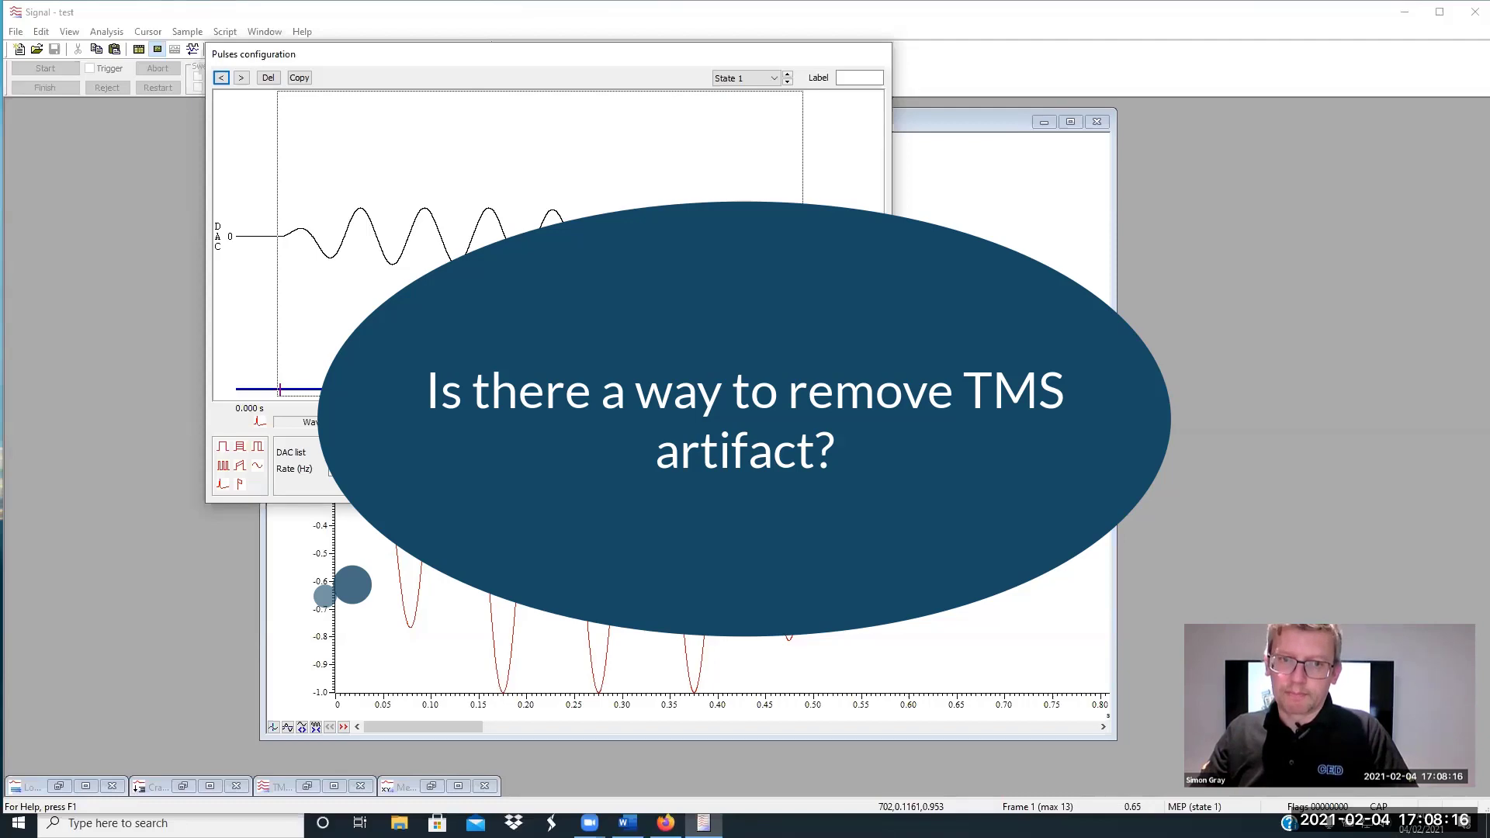
Discard the pulses and sampling configuration changes, and close the "test" data file
{"action": "left_click", "coordinate": [867, 469]}
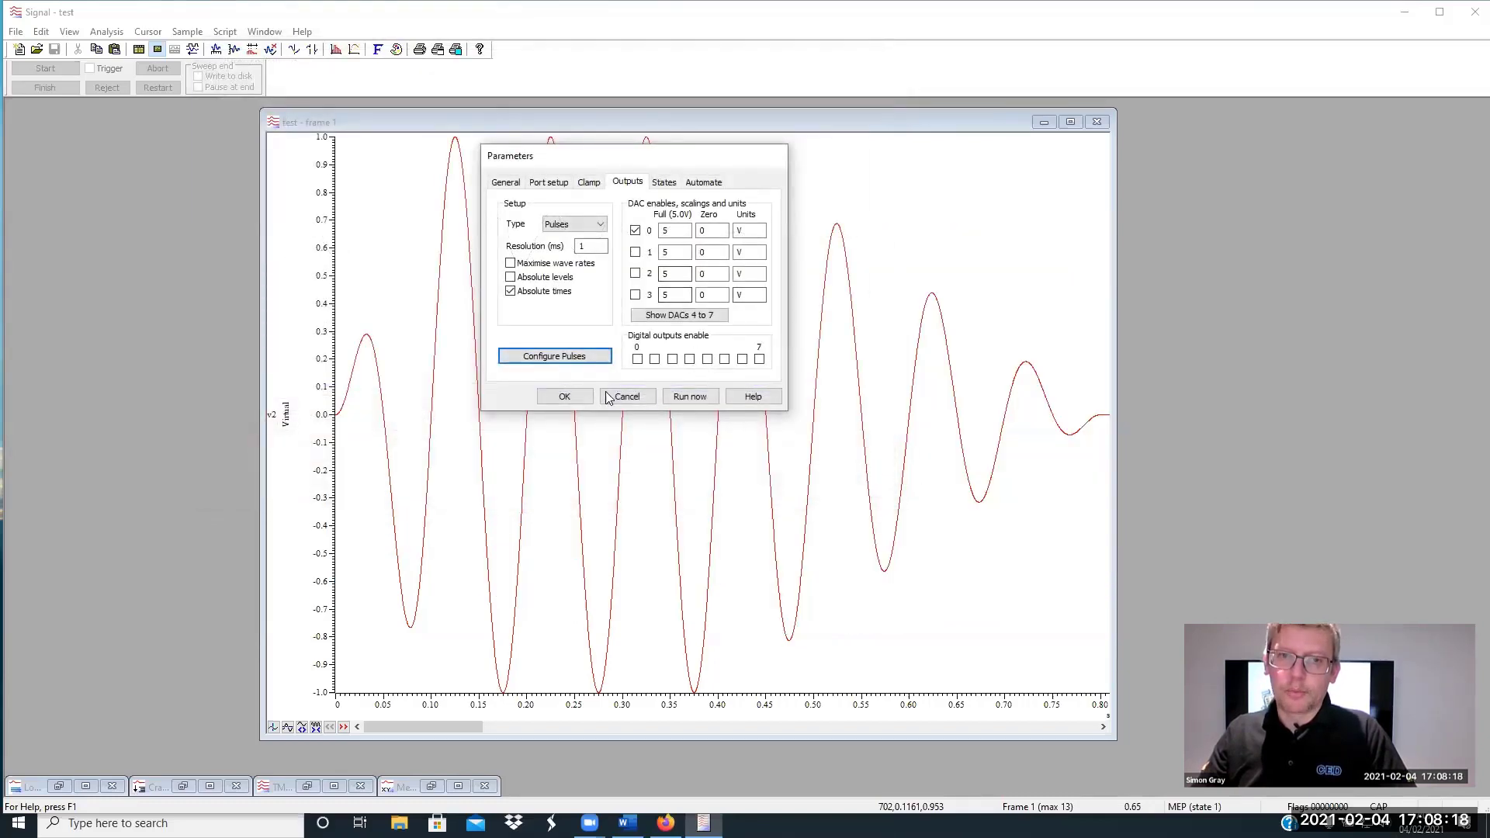
{"action": "left_click", "coordinate": [628, 396]}
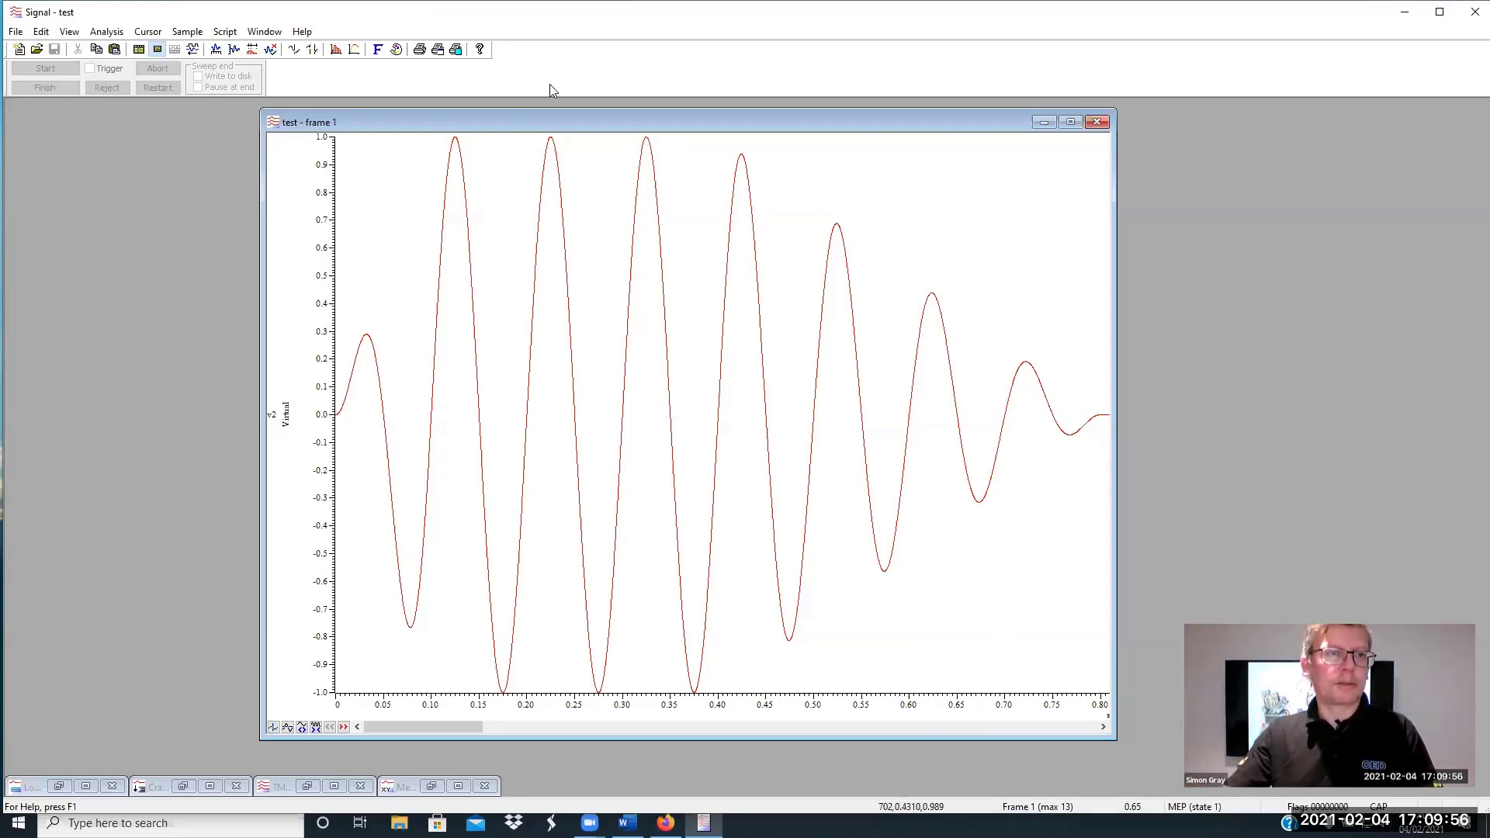
{"action": "left_click", "coordinate": [1096, 121]}
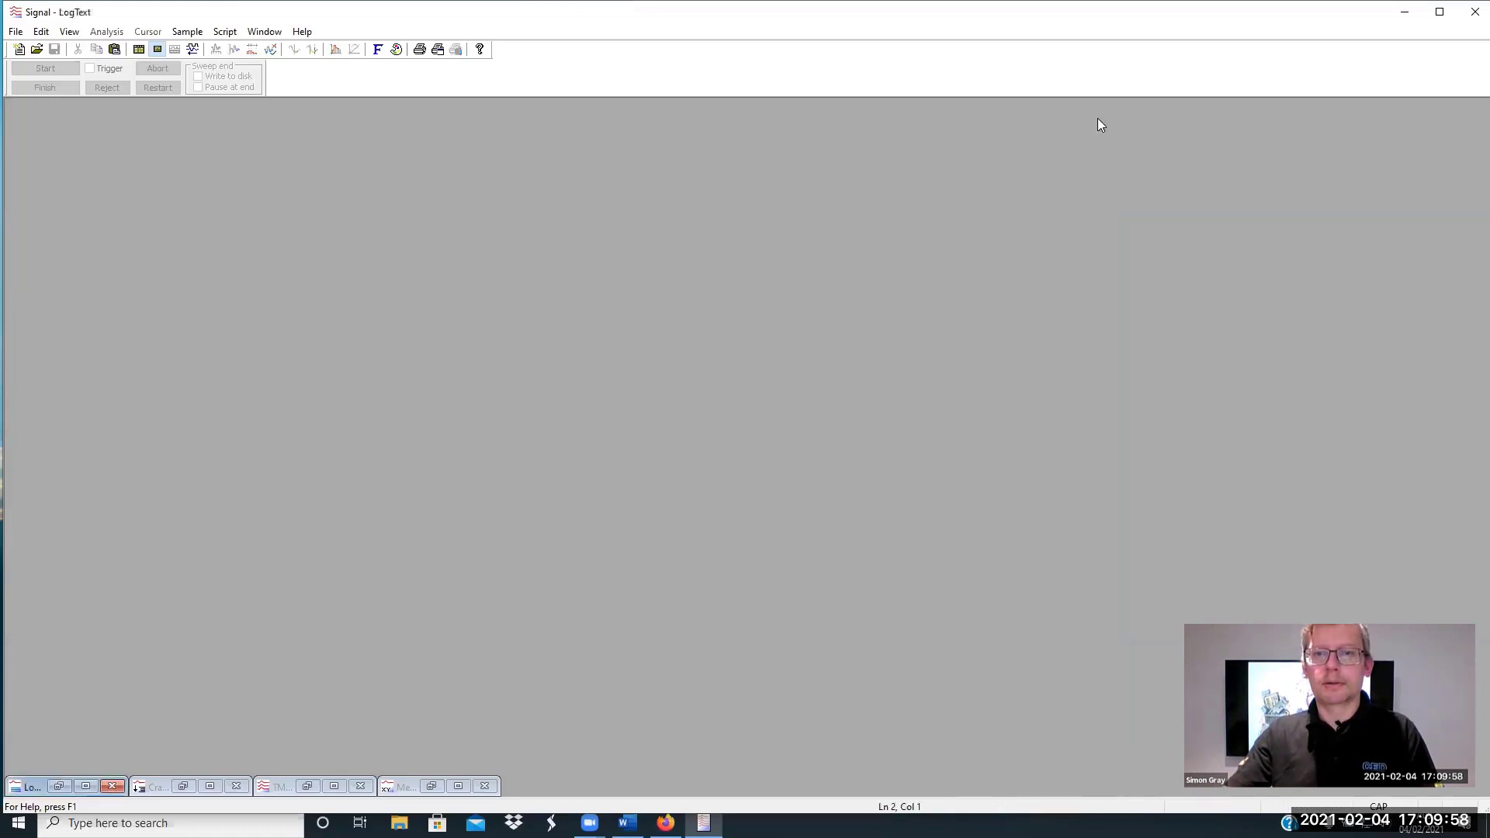
{"action": "right_click", "coordinate": [463, 77]}
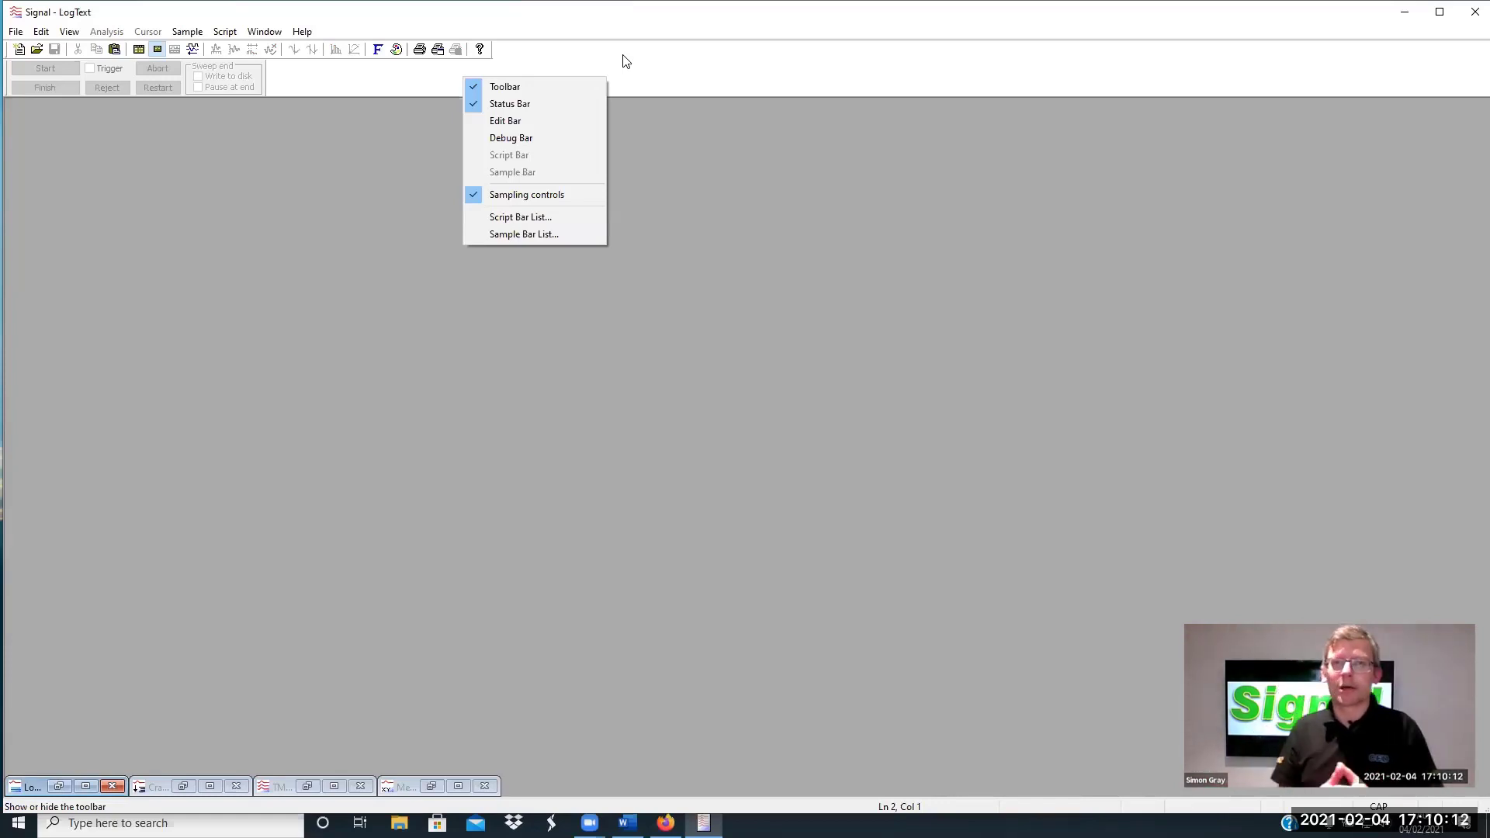
{"action": "left_click", "coordinate": [652, 127]}
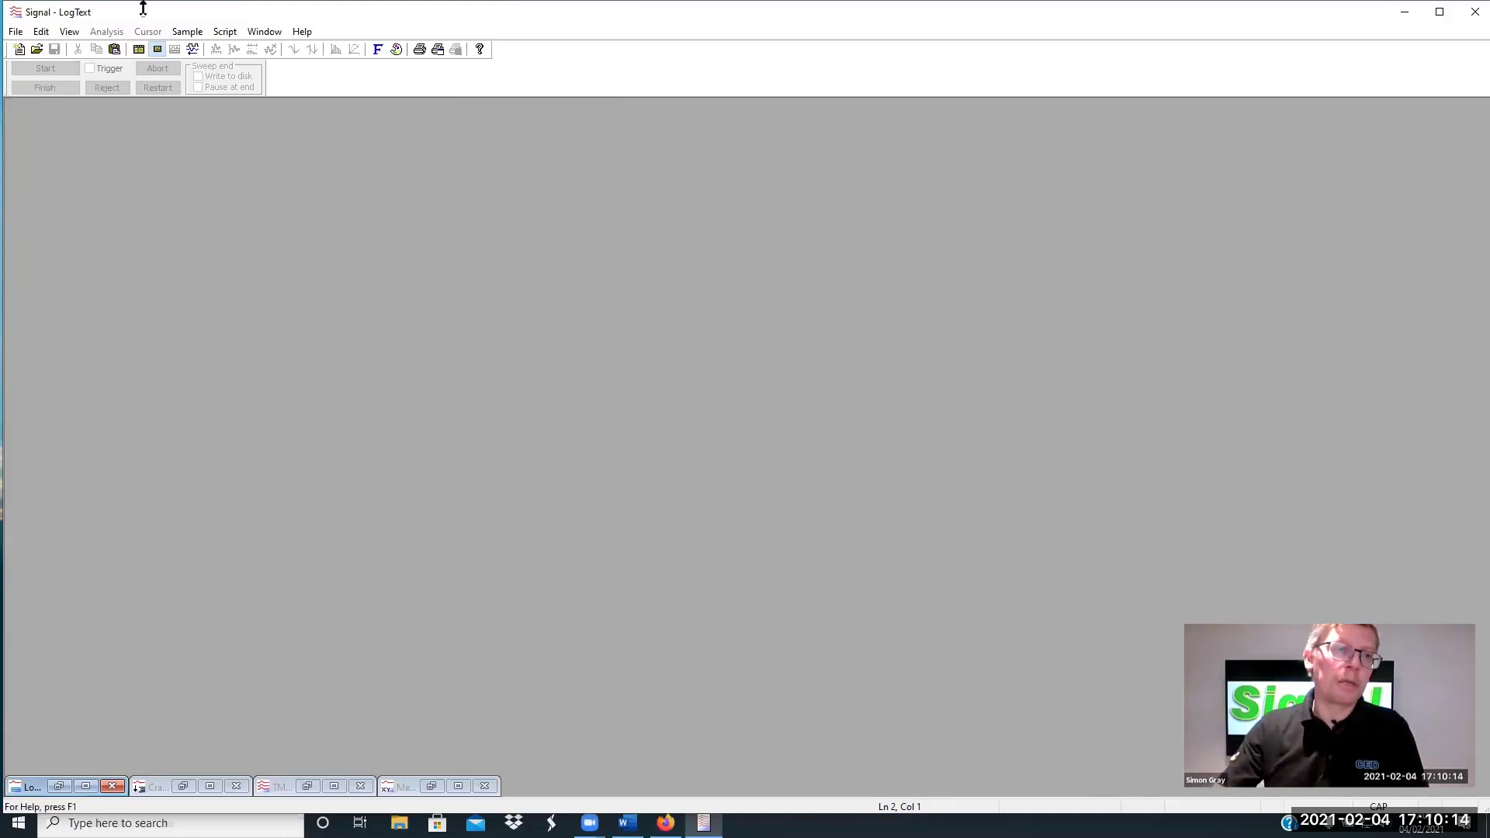
Browse the Training sessions and Desktop folders for a configuration file to load, and cancel without loading one
{"action": "left_click", "coordinate": [15, 32]}
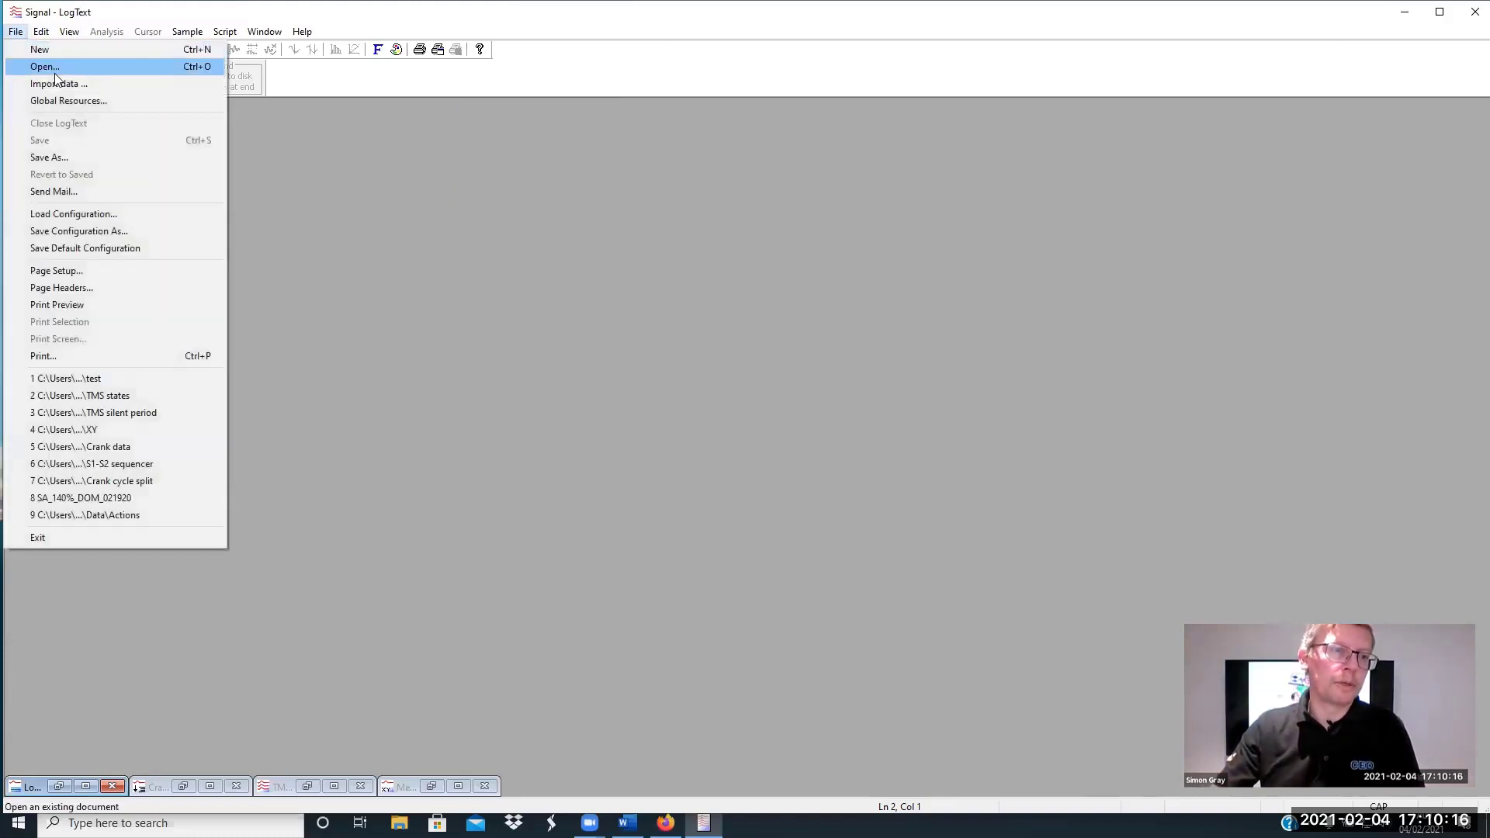
{"action": "left_click", "coordinate": [84, 215]}
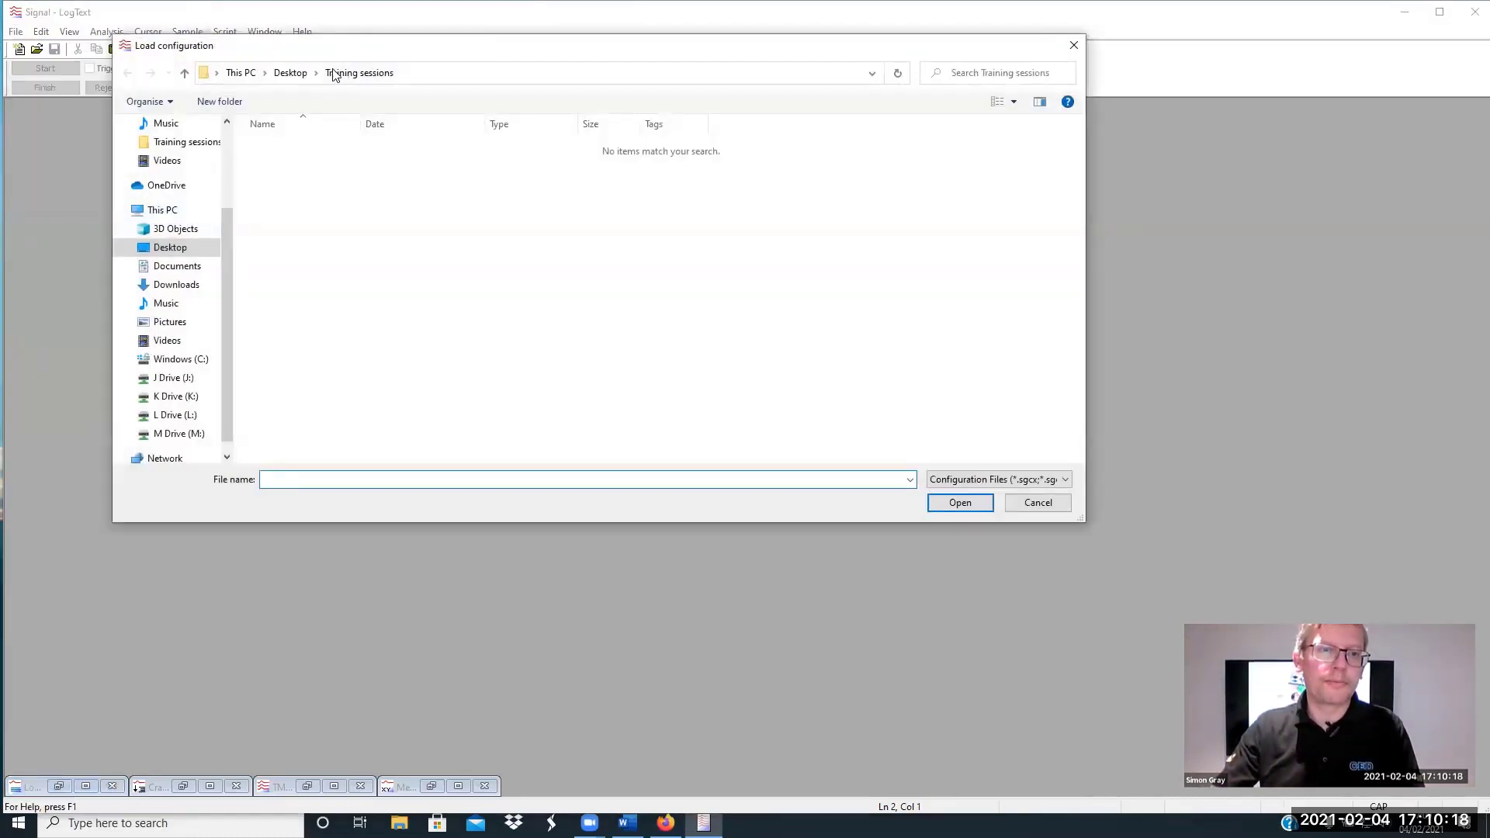
{"action": "left_click", "coordinate": [289, 72]}
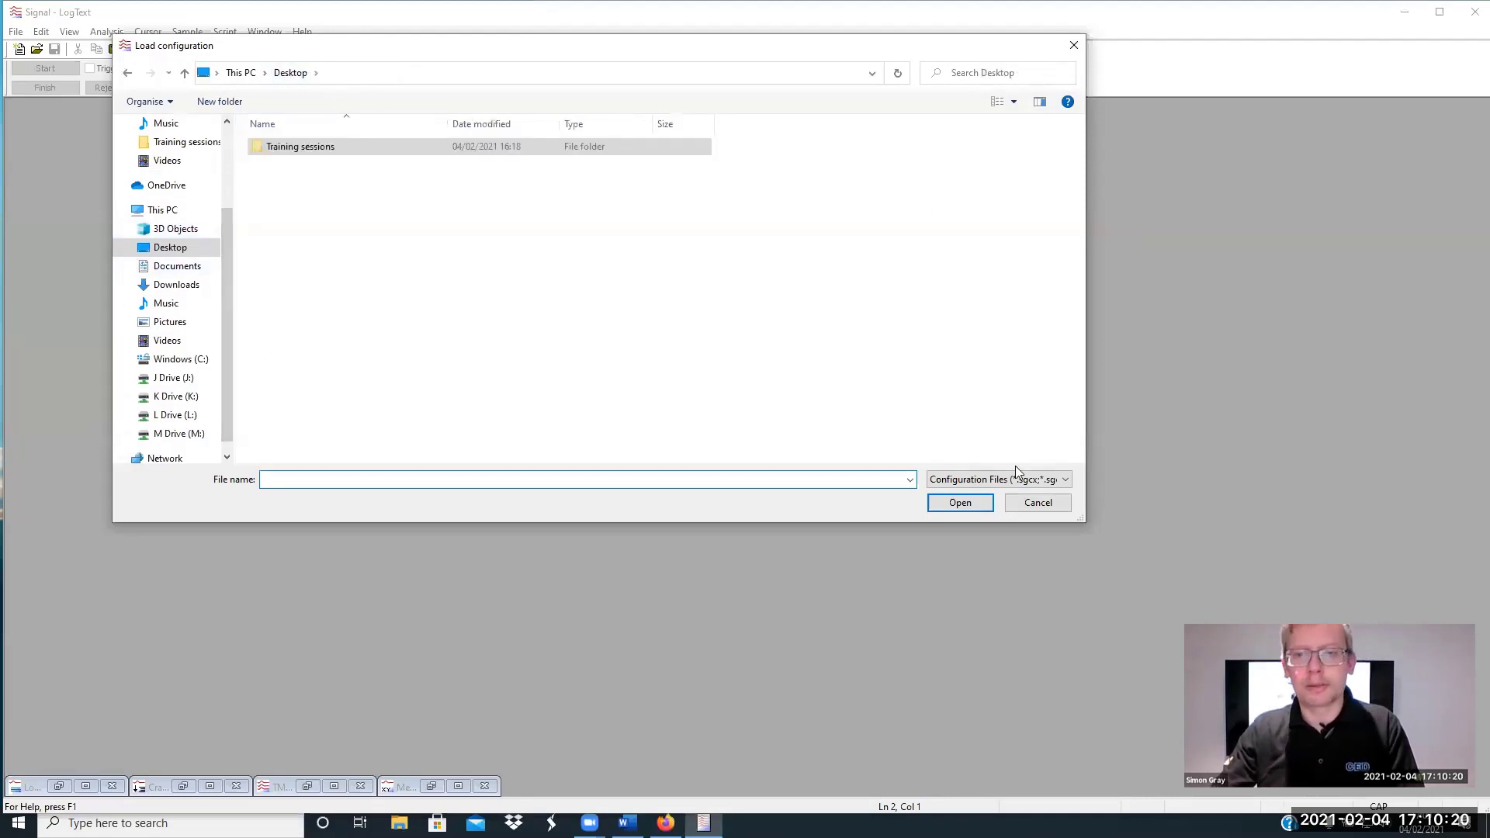
{"action": "left_click", "coordinate": [1038, 503]}
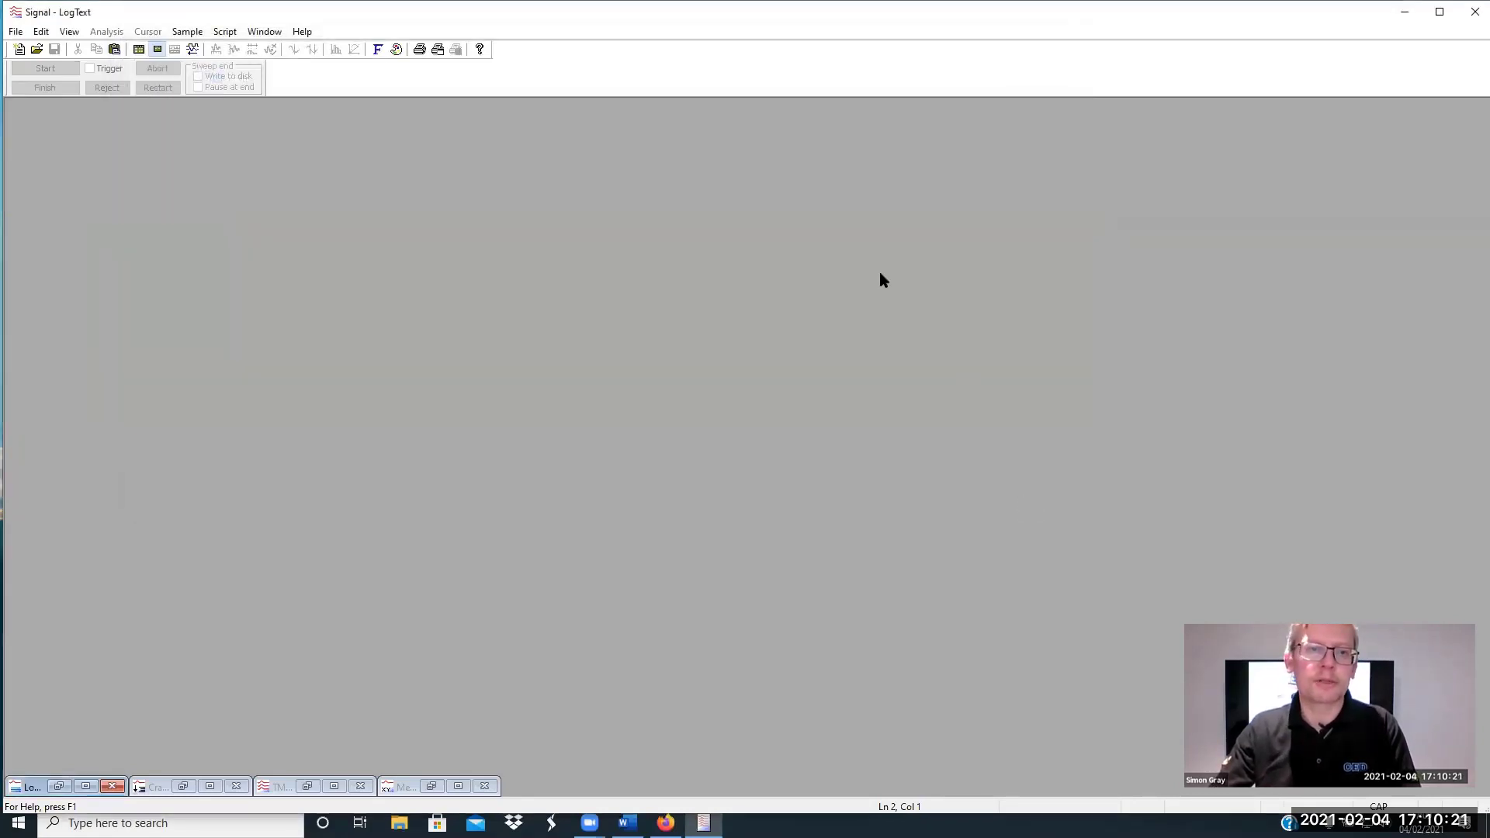
Open the Sample Bar list, browse Documents\Signal7 for a configuration file to add, and cancel the list without adding any
{"action": "right_click", "coordinate": [801, 177]}
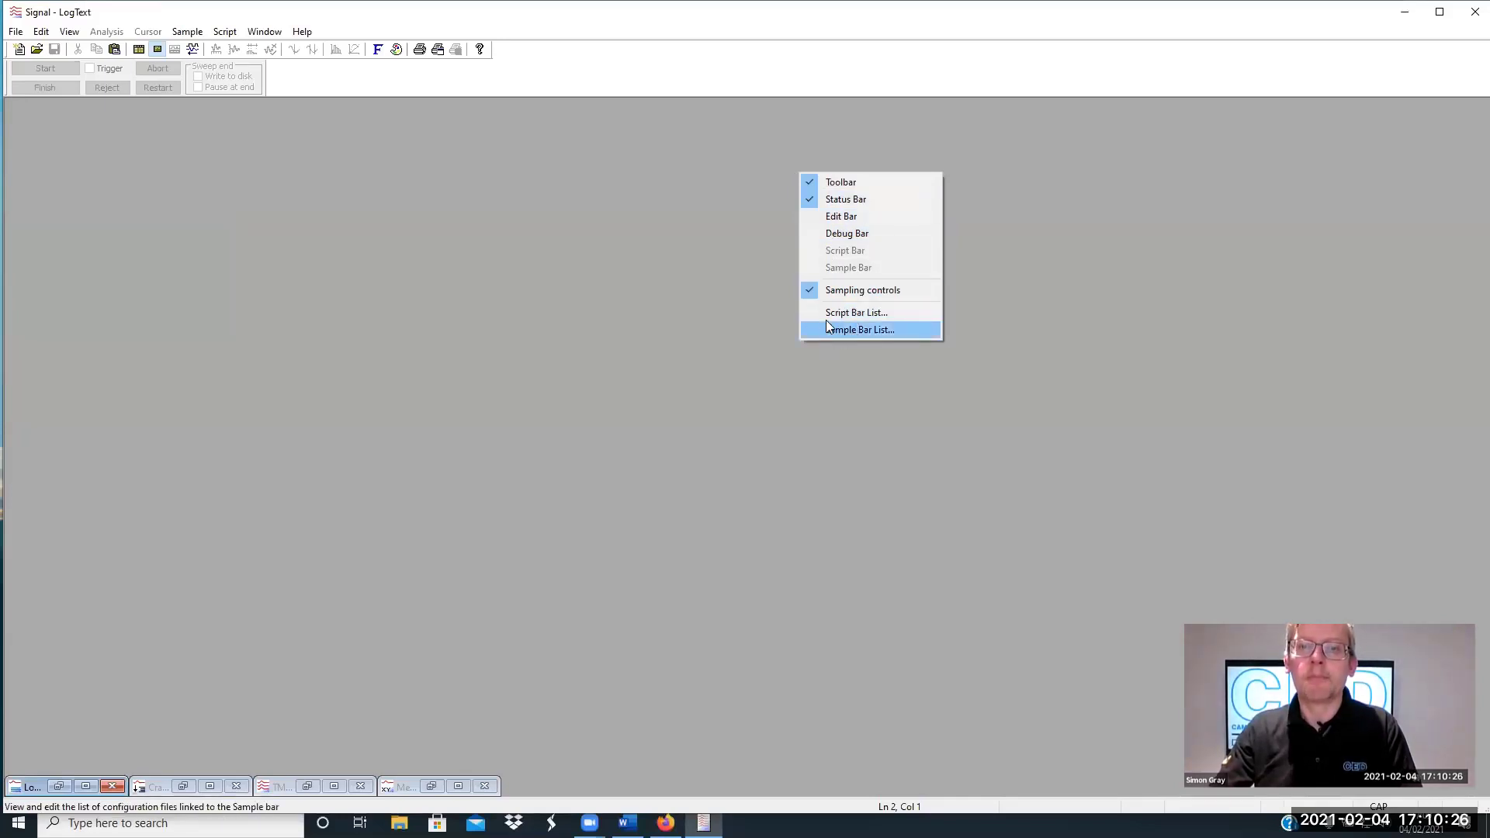
{"action": "left_click", "coordinate": [892, 331]}
{"action": "left_click", "coordinate": [869, 311]}
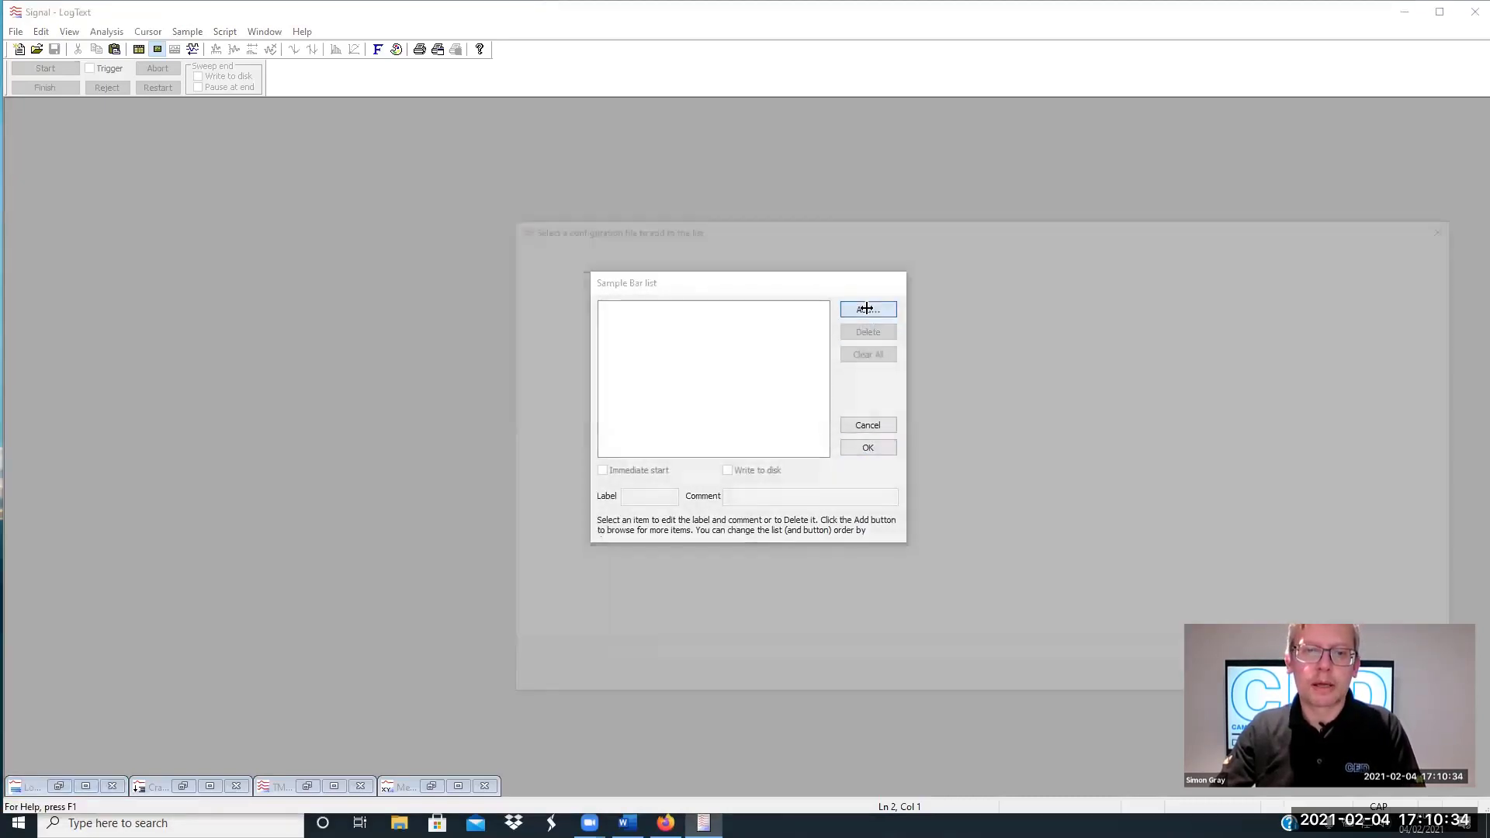
{"action": "scroll", "coordinate": [608, 355], "scroll_direction": "up", "scroll_amount": 3}
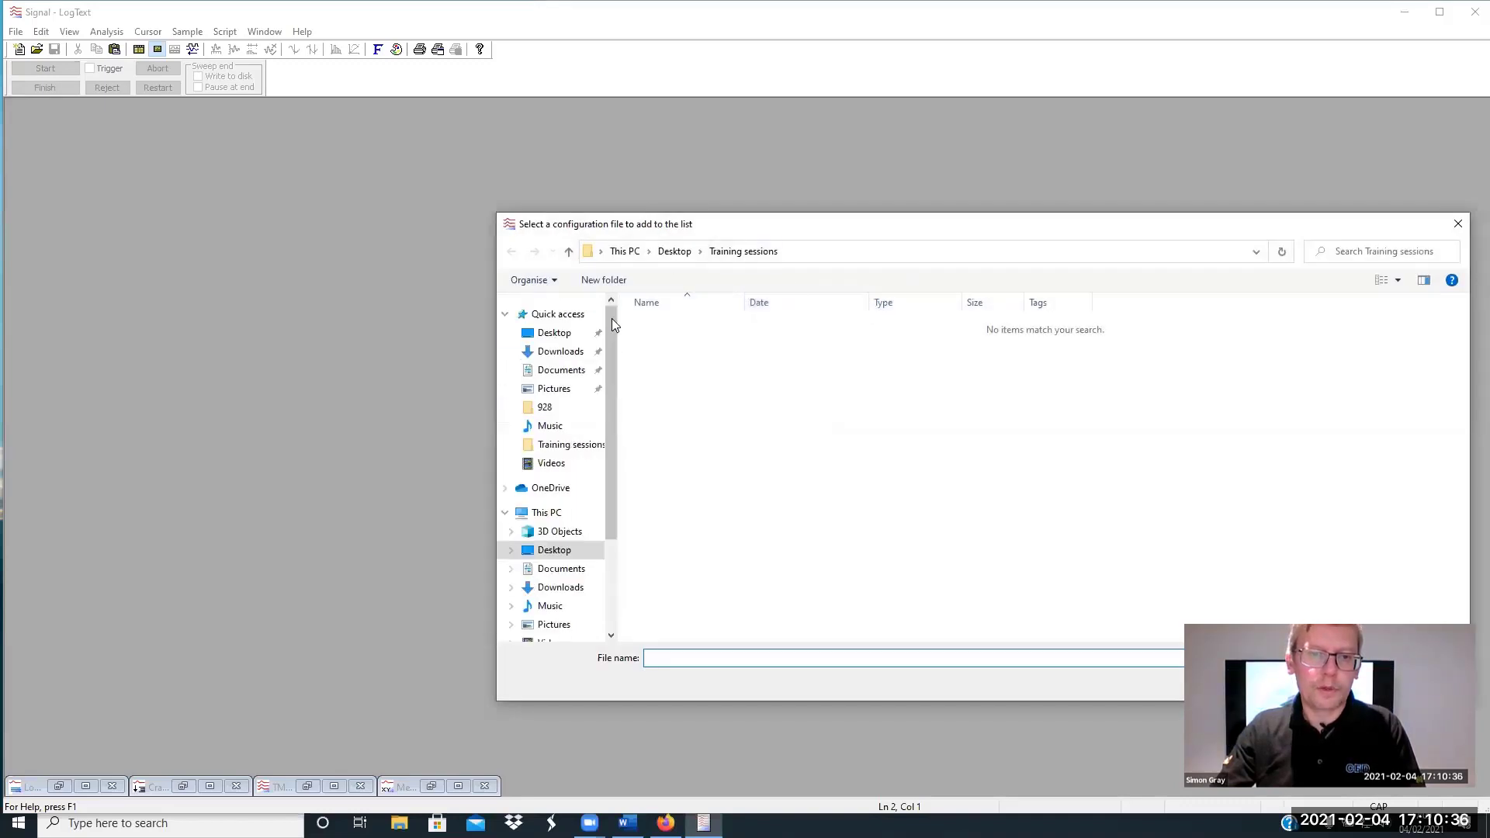
{"action": "left_click", "coordinate": [567, 369]}
{"action": "left_click", "coordinate": [674, 346]}
{"action": "double_click", "coordinate": [675, 347]}
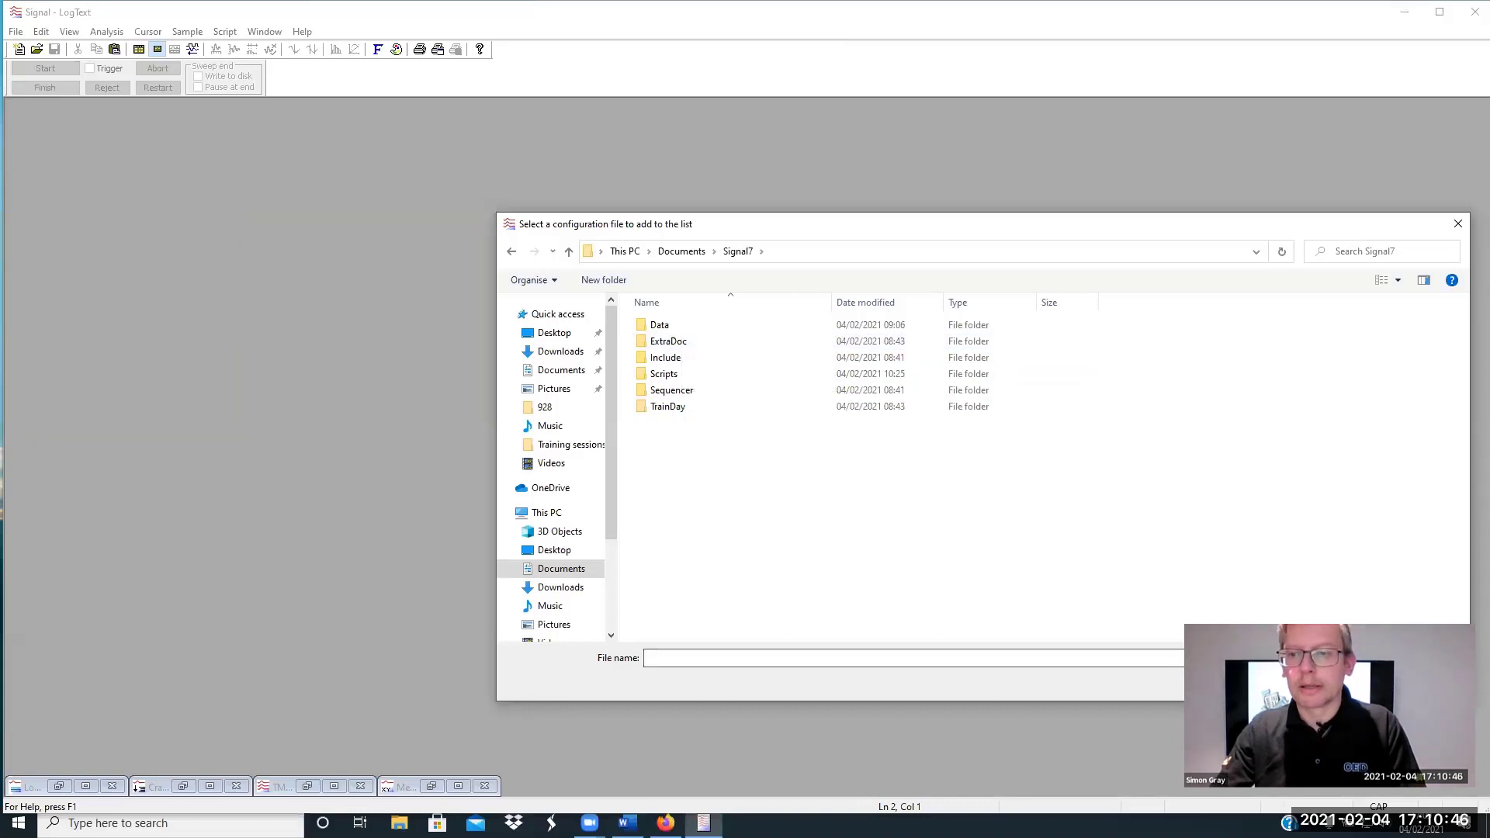
{"action": "left_click", "coordinate": [1419, 681]}
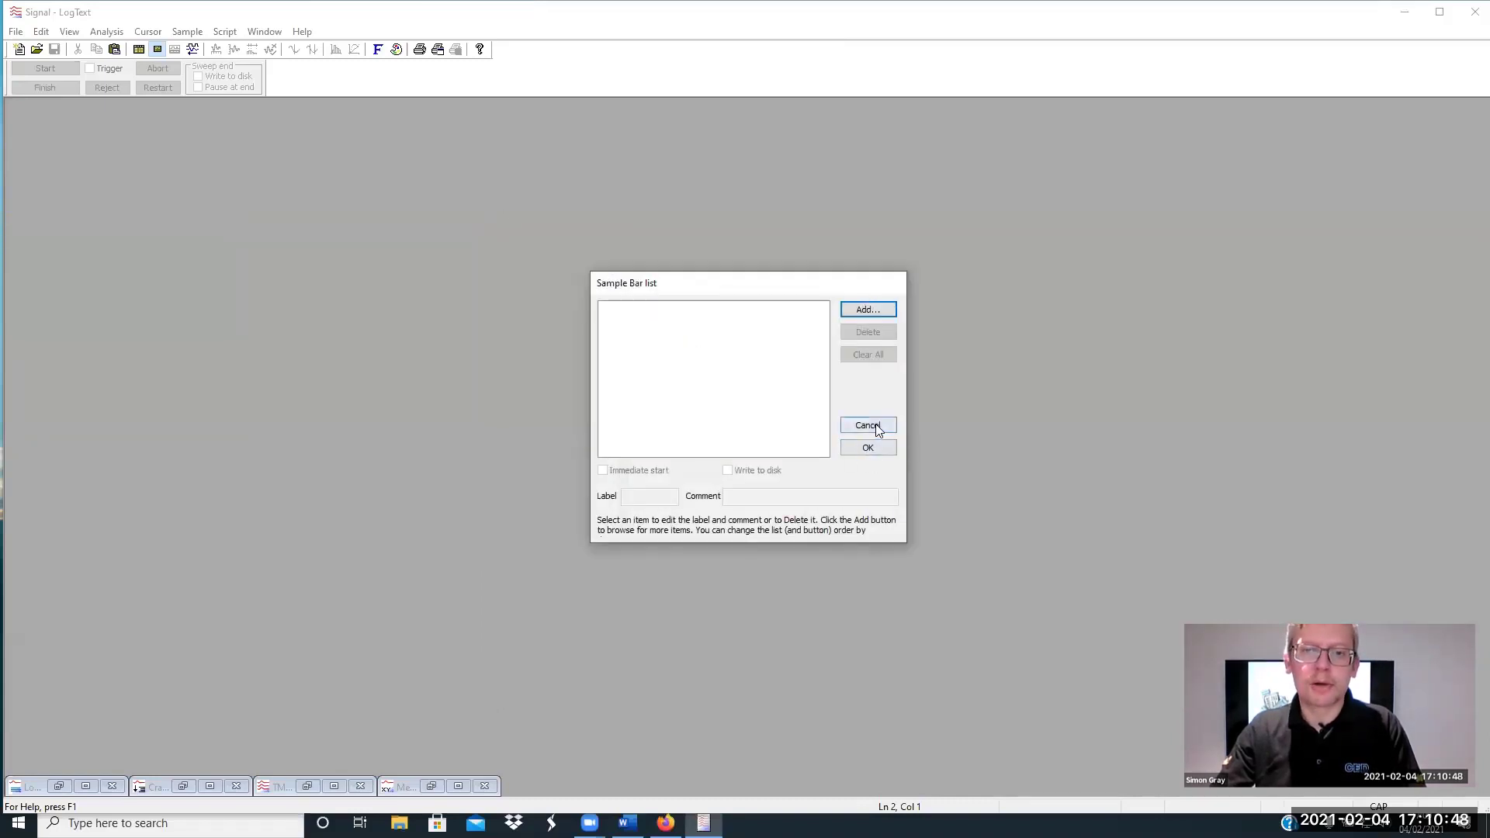
{"action": "left_click", "coordinate": [877, 429]}
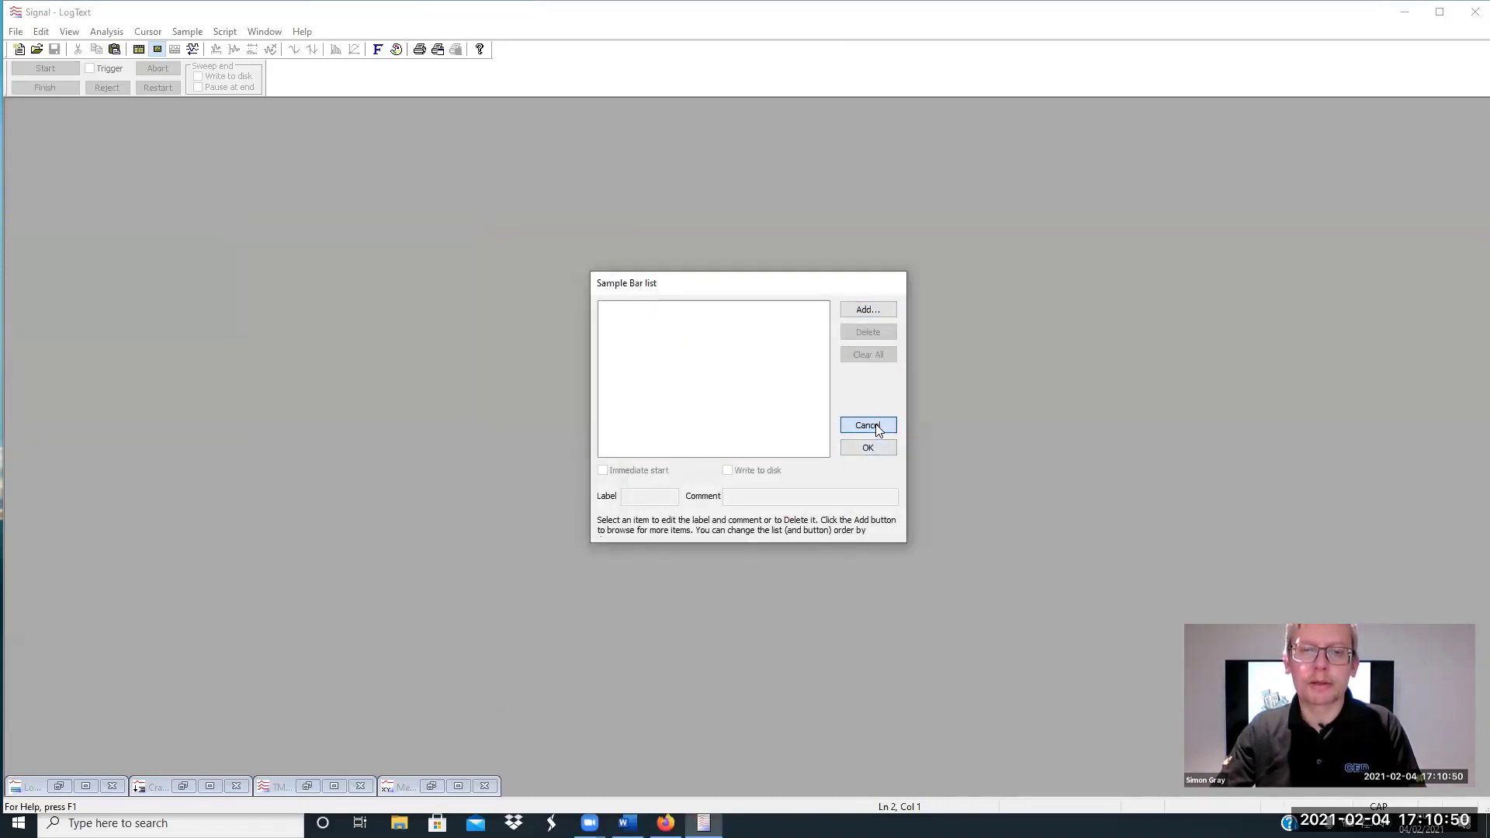
{"action": "left_click", "coordinate": [877, 429]}
{"action": "right_click", "coordinate": [650, 49]}
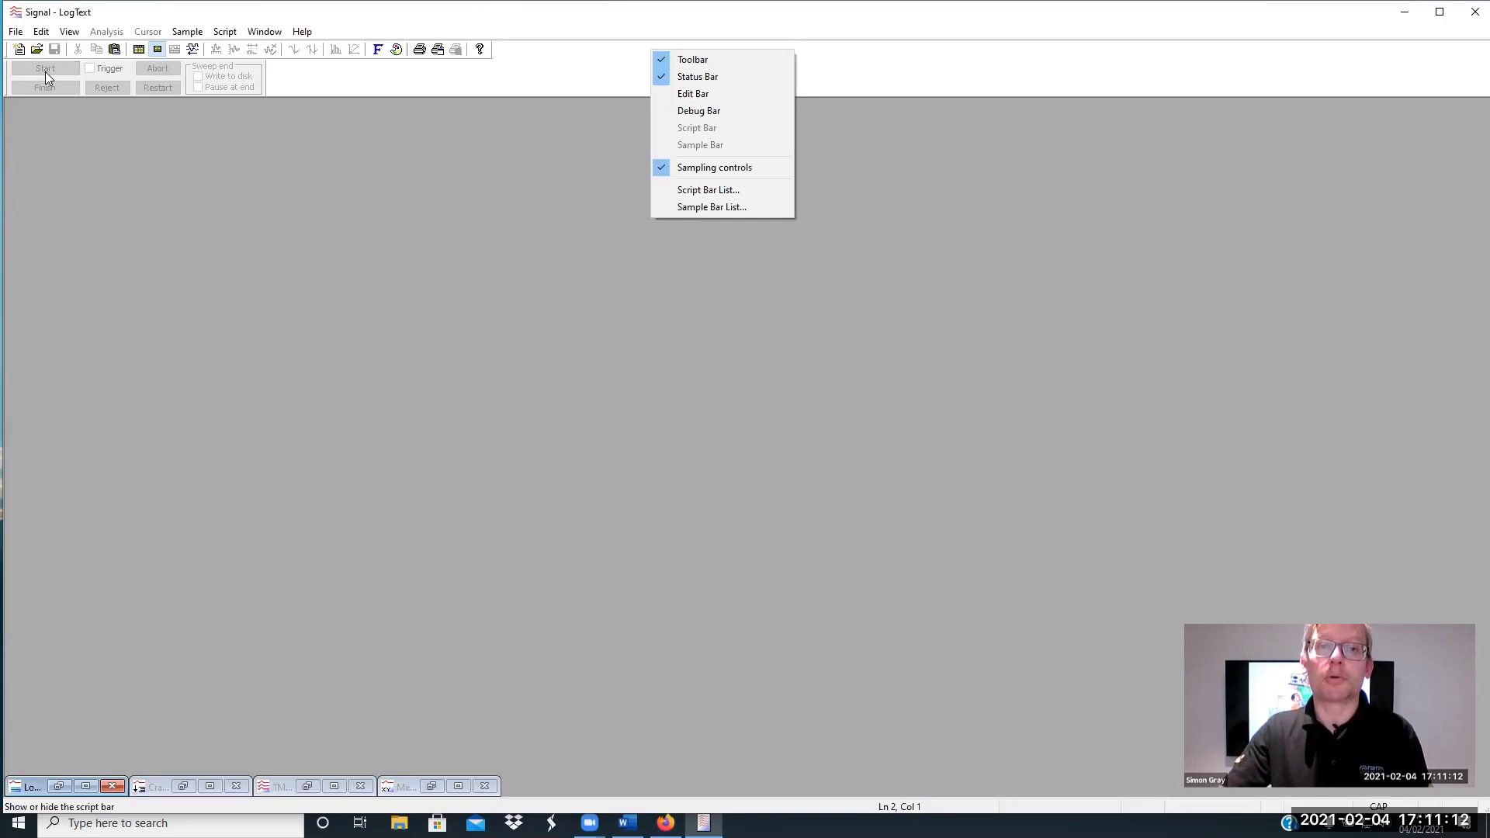
{"action": "left_click", "coordinate": [317, 85]}
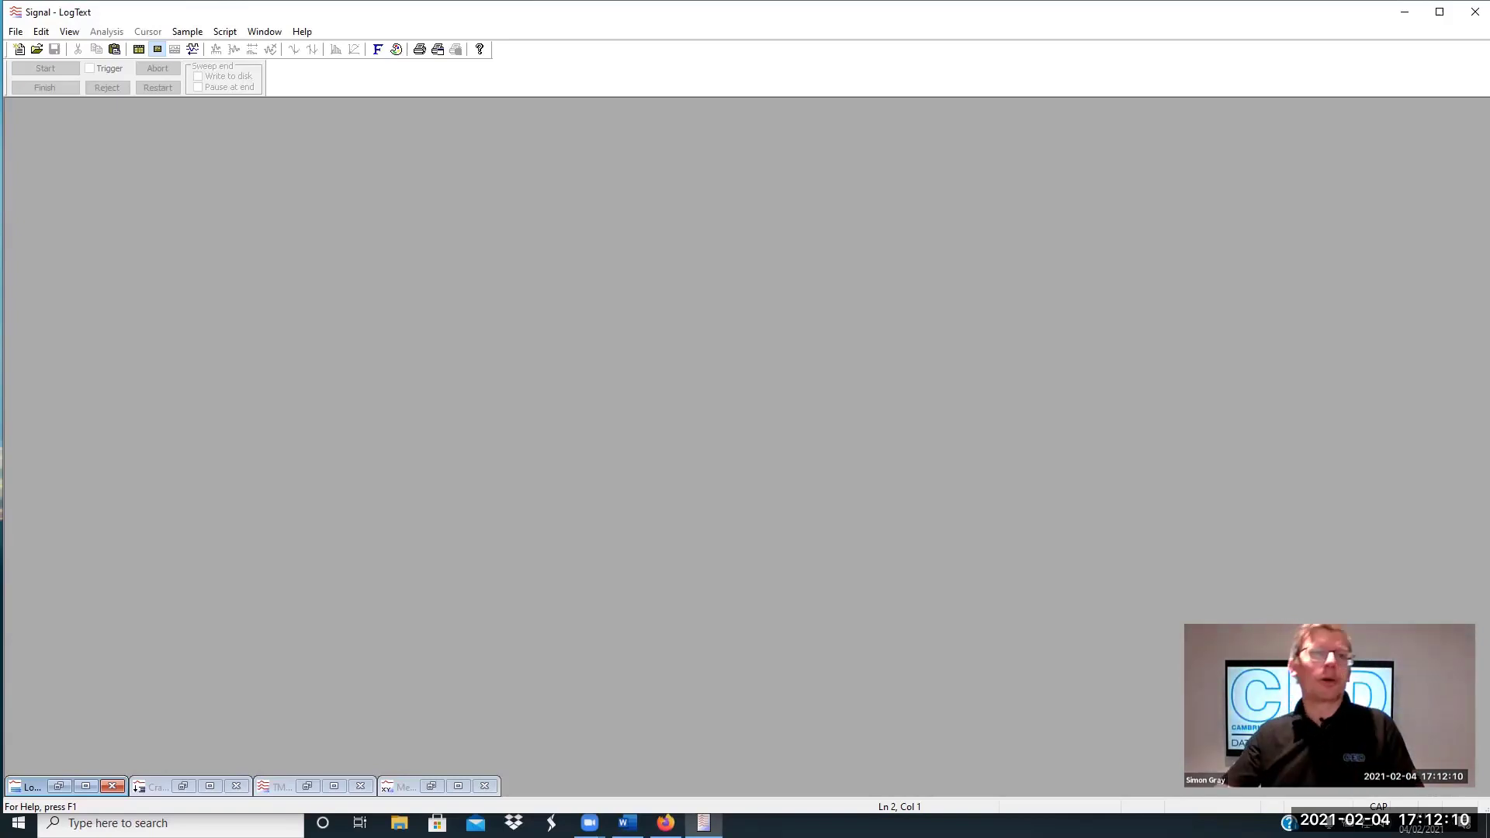
Enable digital output 0 in the sampling configuration's output settings
{"action": "left_click", "coordinate": [187, 31]}
{"action": "left_click", "coordinate": [217, 50]}
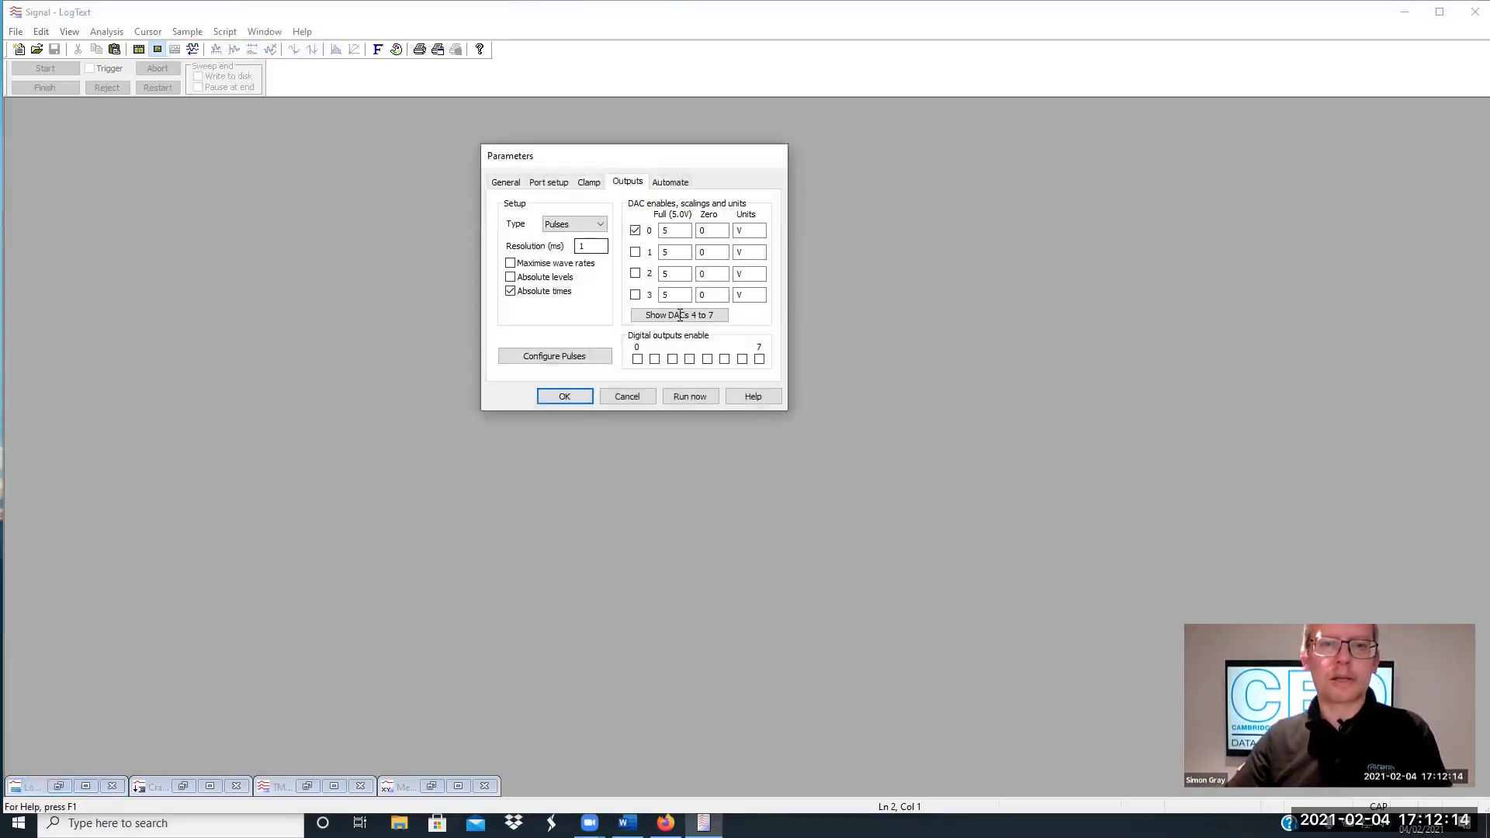
{"action": "left_click", "coordinate": [568, 358]}
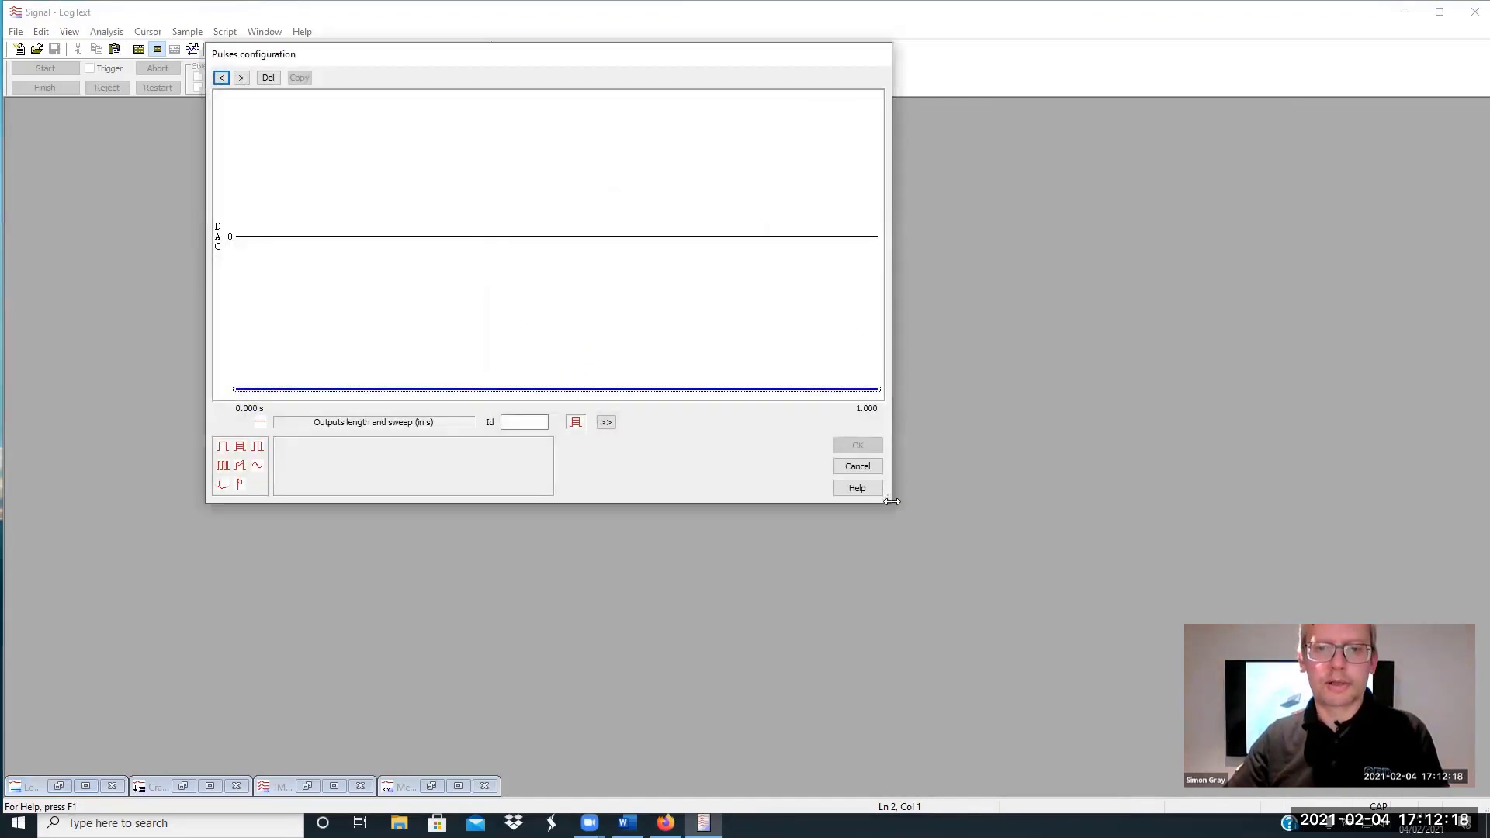
{"action": "left_click_drag", "start_coordinate": [892, 502], "coordinate": [1056, 502]}
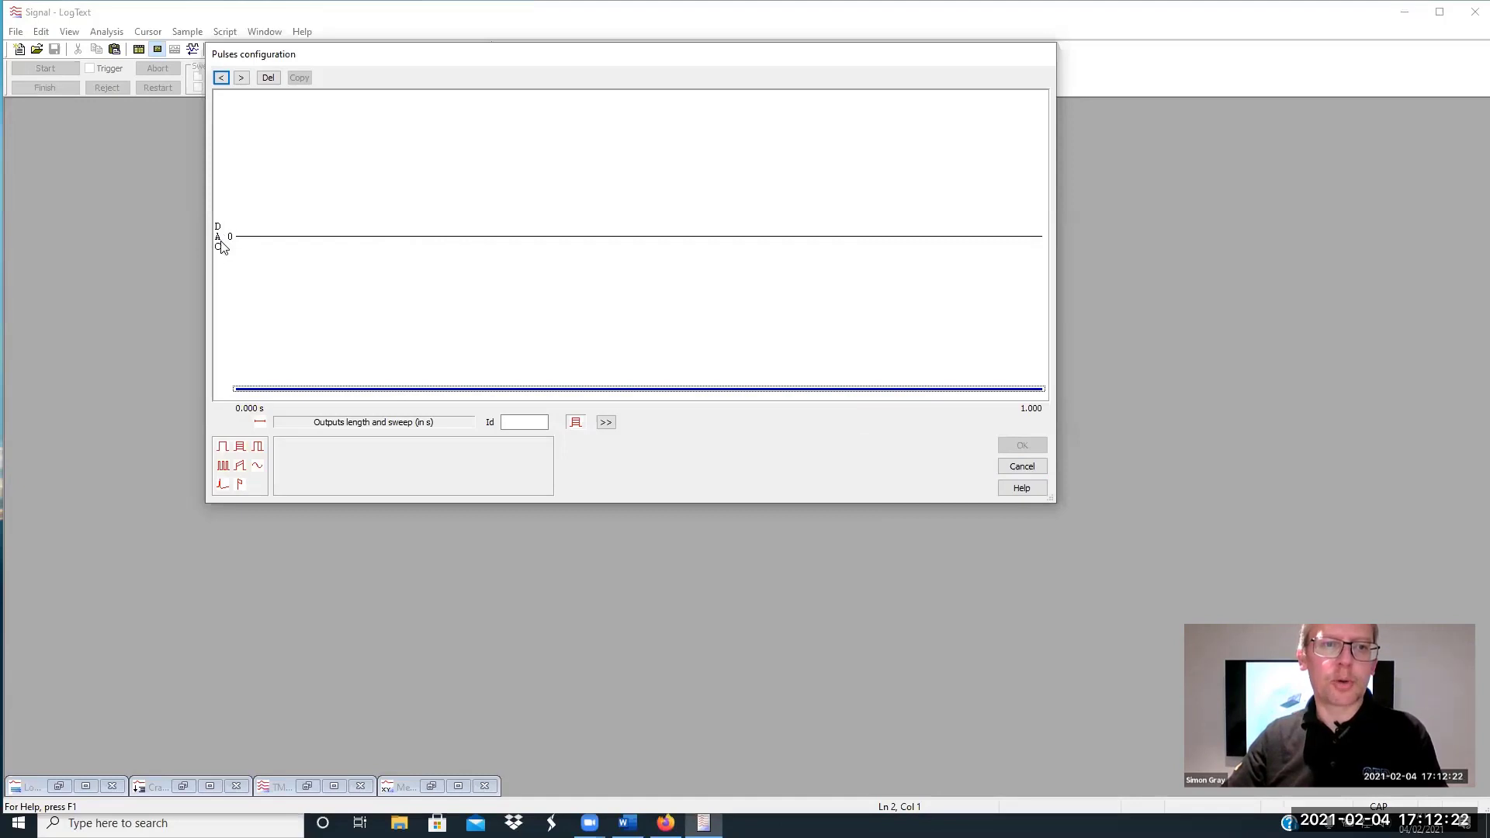
{"action": "left_click", "coordinate": [1022, 466]}
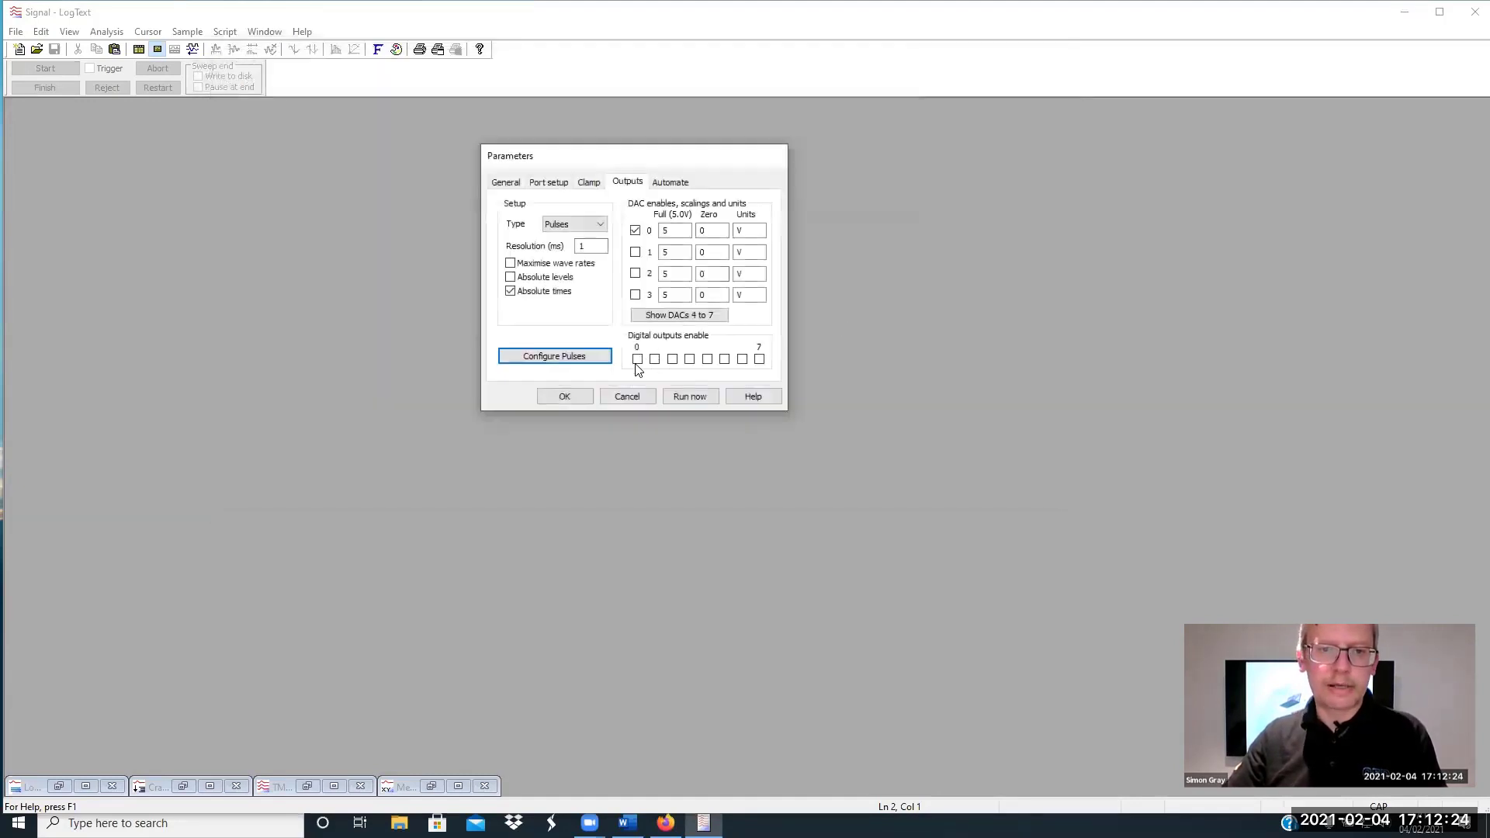
{"action": "left_click", "coordinate": [637, 360]}
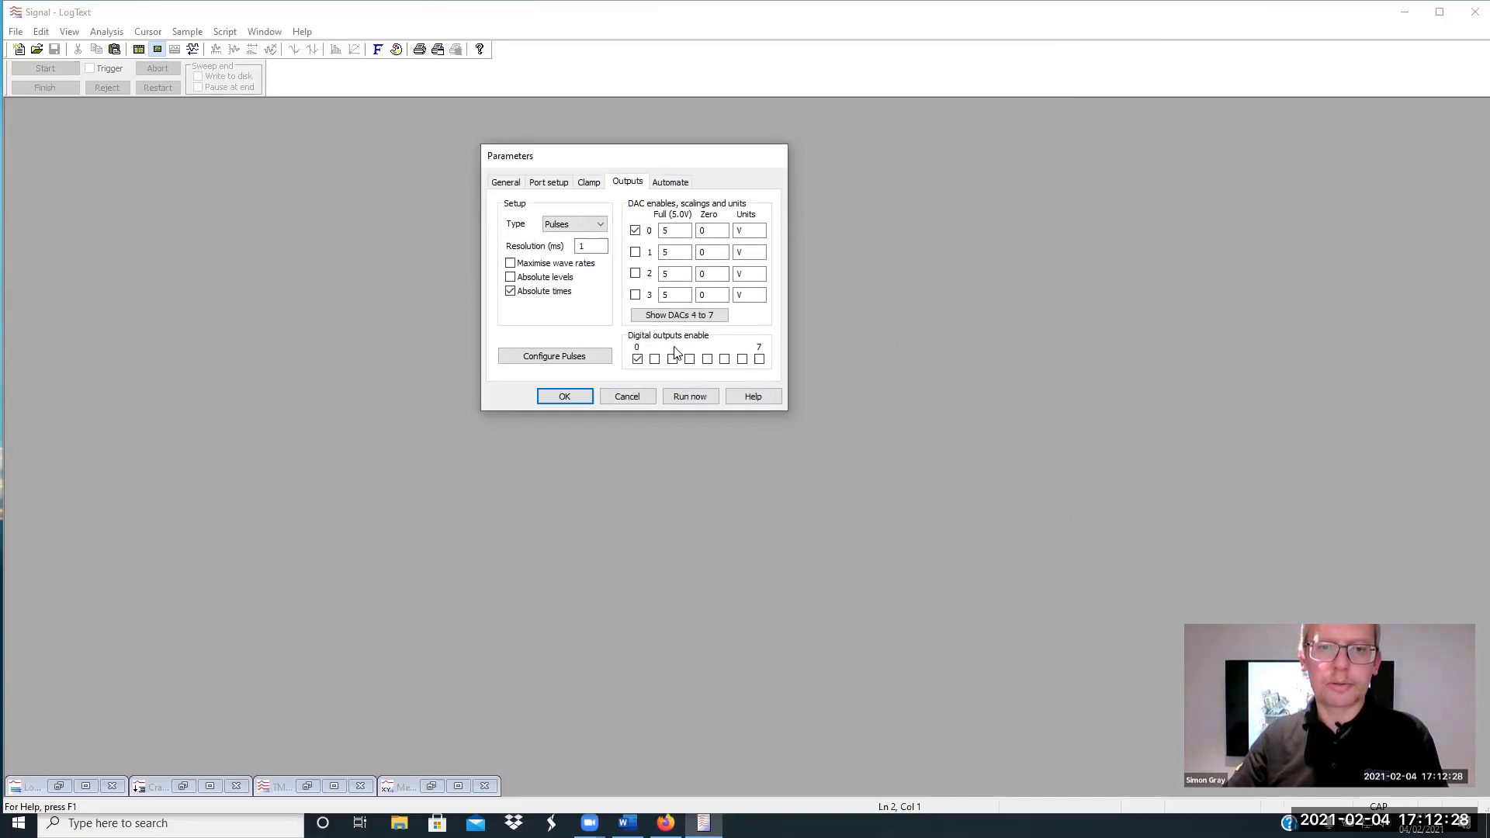
Add a pulse train of two pulses to digital output 0, starting at about 0.29 s, in the pulses configuration
{"action": "left_click", "coordinate": [557, 358]}
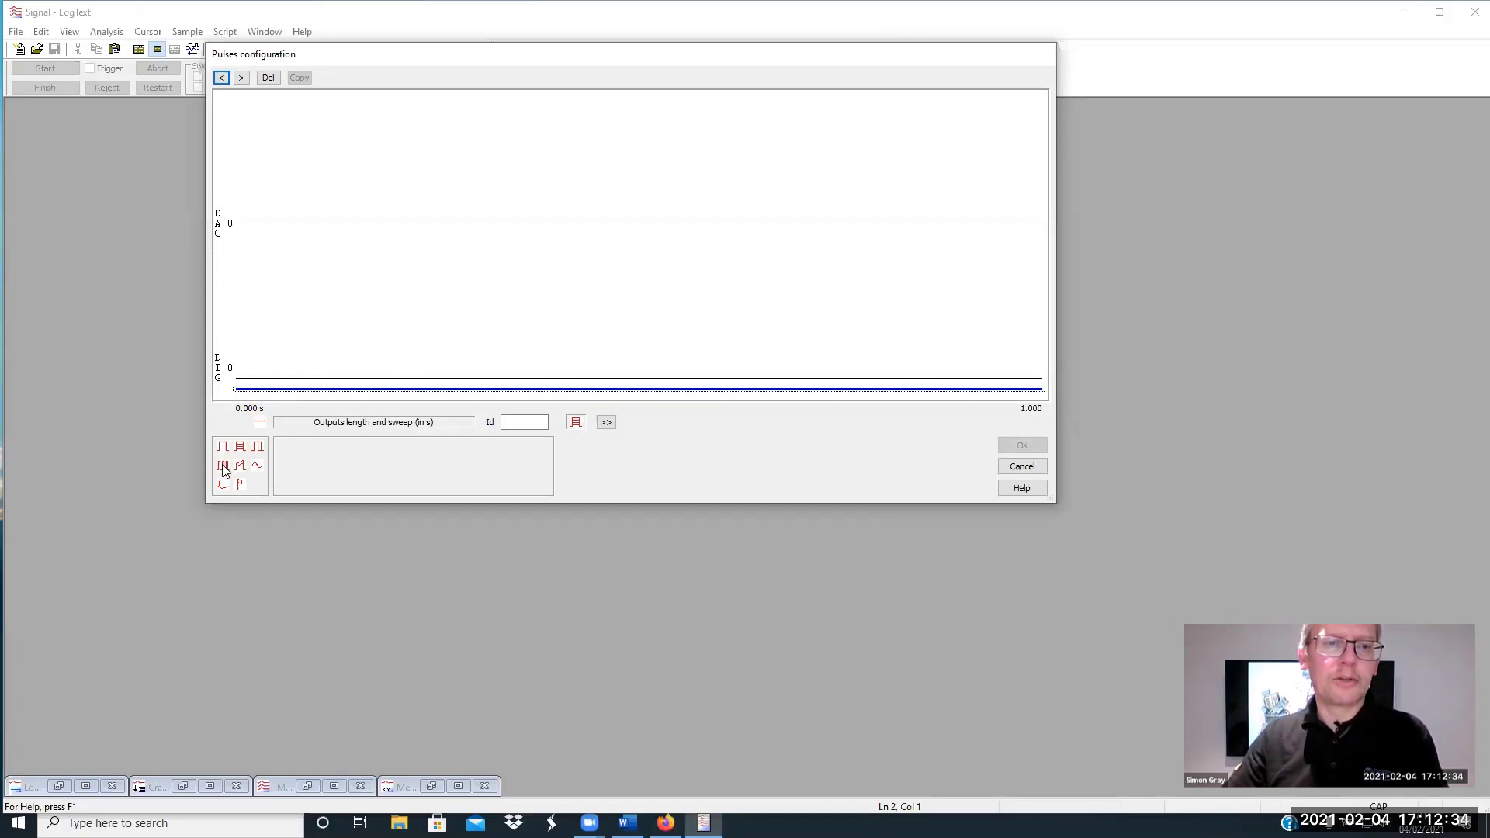
{"action": "left_click_drag", "start_coordinate": [224, 466], "coordinate": [325, 365]}
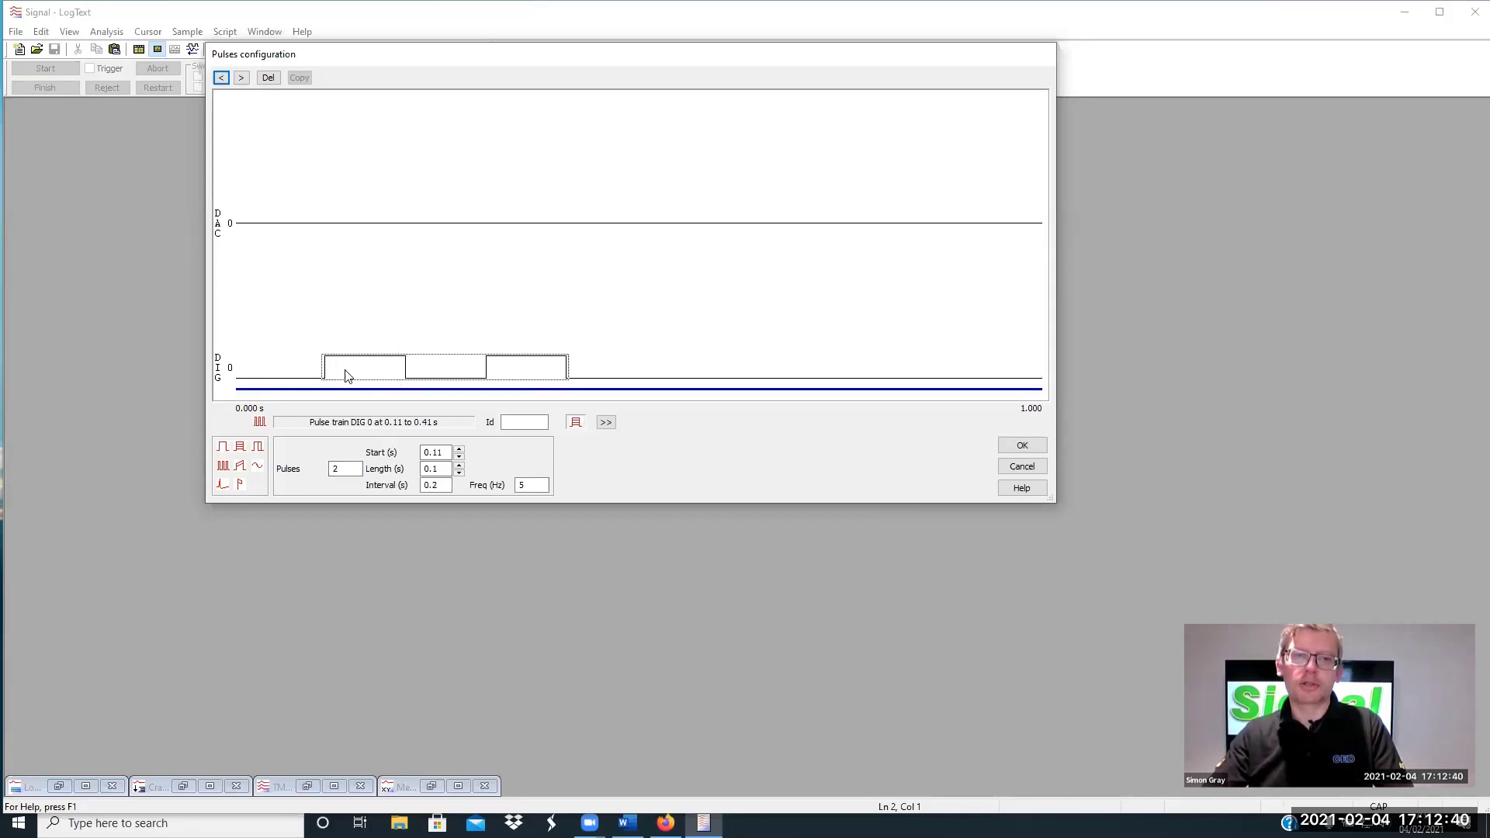
{"action": "mouse_move", "coordinate": [334, 380]}
{"action": "left_mouse_down"}
{"action": "mouse_move", "coordinate": [585, 376]}
{"action": "mouse_move", "coordinate": [475, 364]}
{"action": "left_mouse_up"}
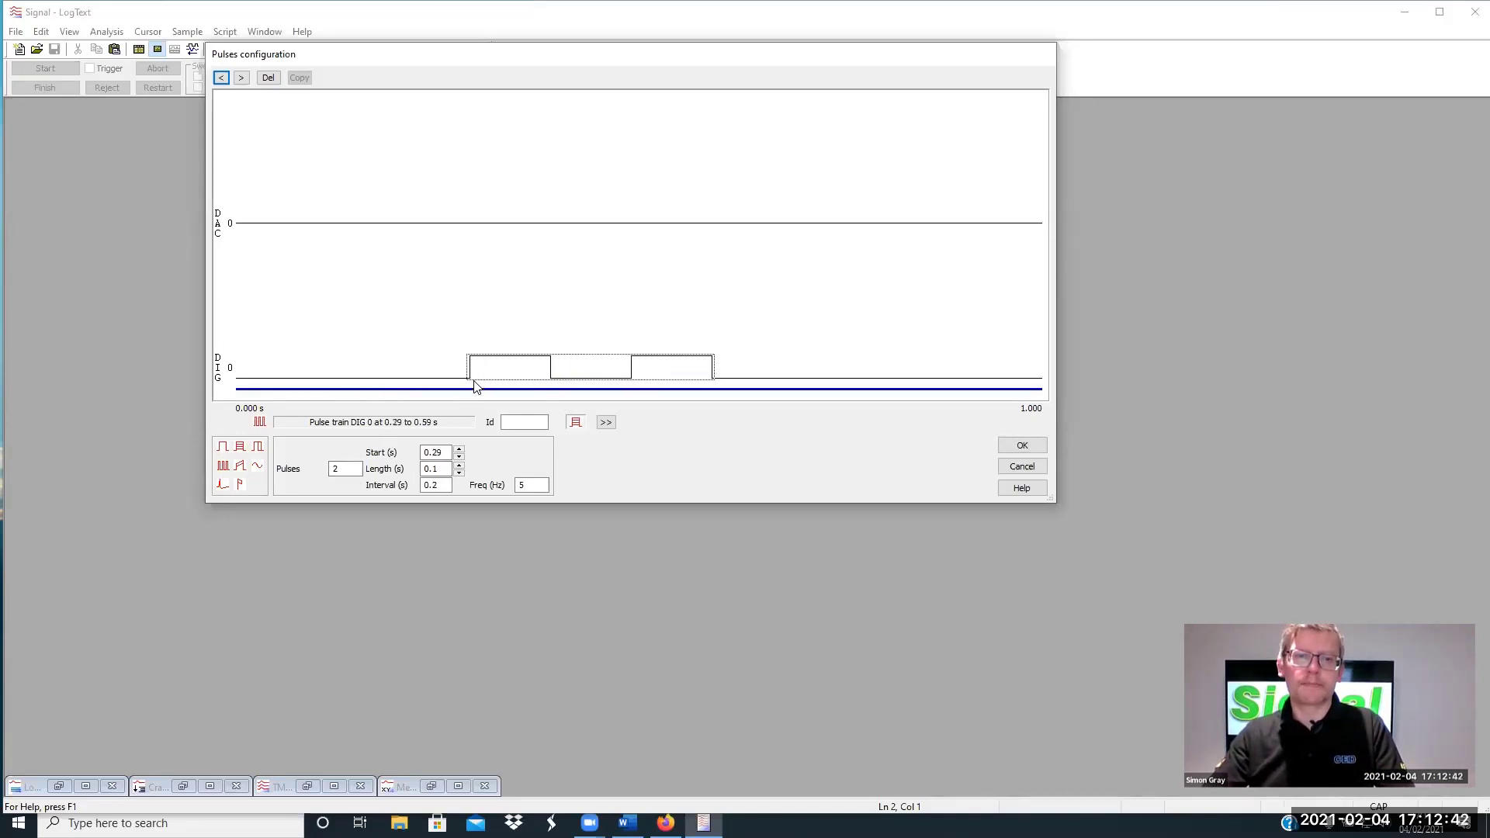
Add a square pulse to DAC 0 starting at about 0.14 s and set its size to 2.5 V
{"action": "left_click_drag", "start_coordinate": [223, 446], "coordinate": [356, 232]}
{"action": "double_click", "coordinate": [345, 450]}
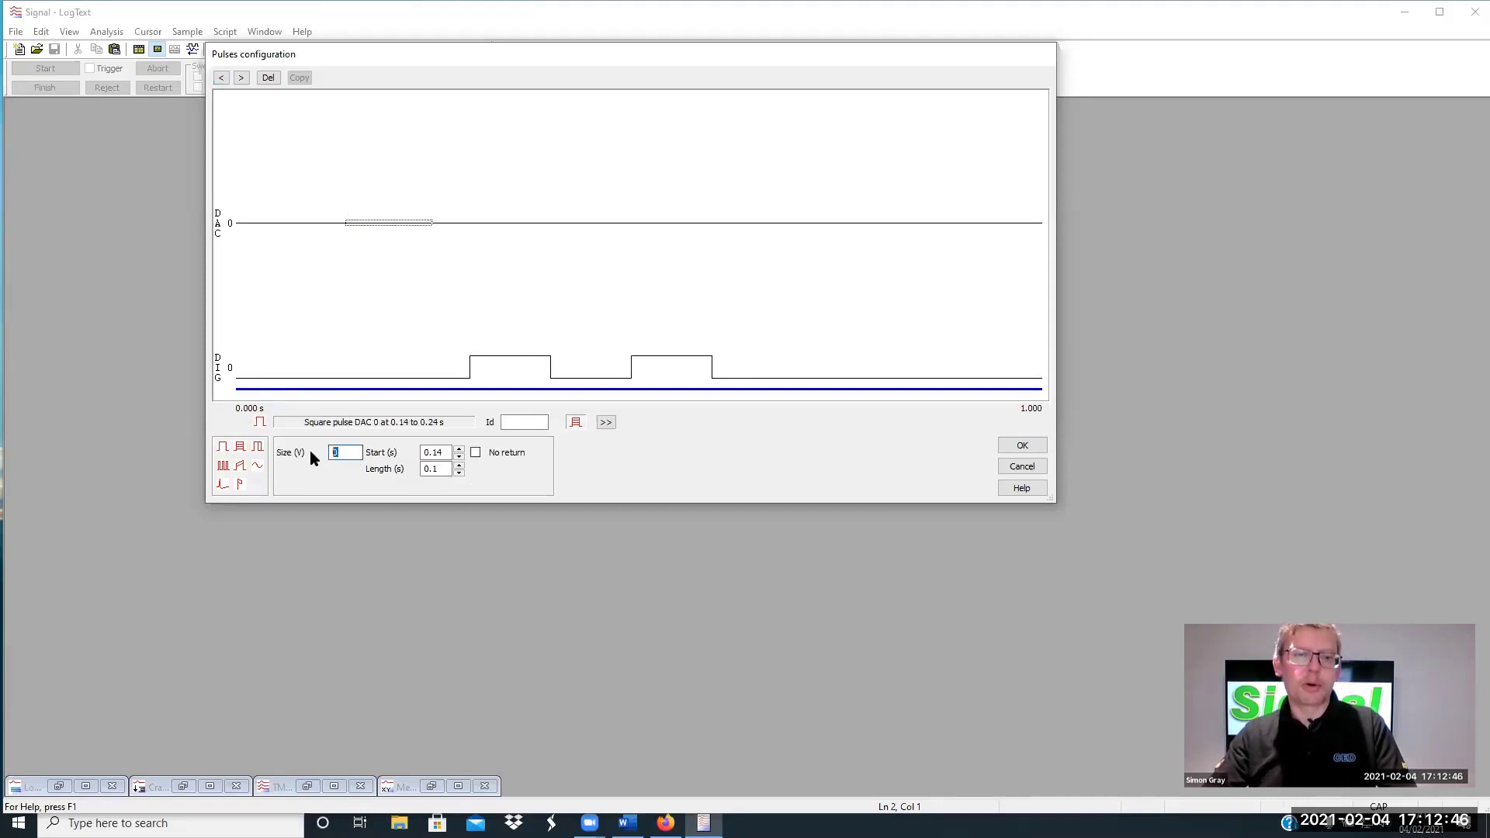
{"action": "type", "text": "2."}
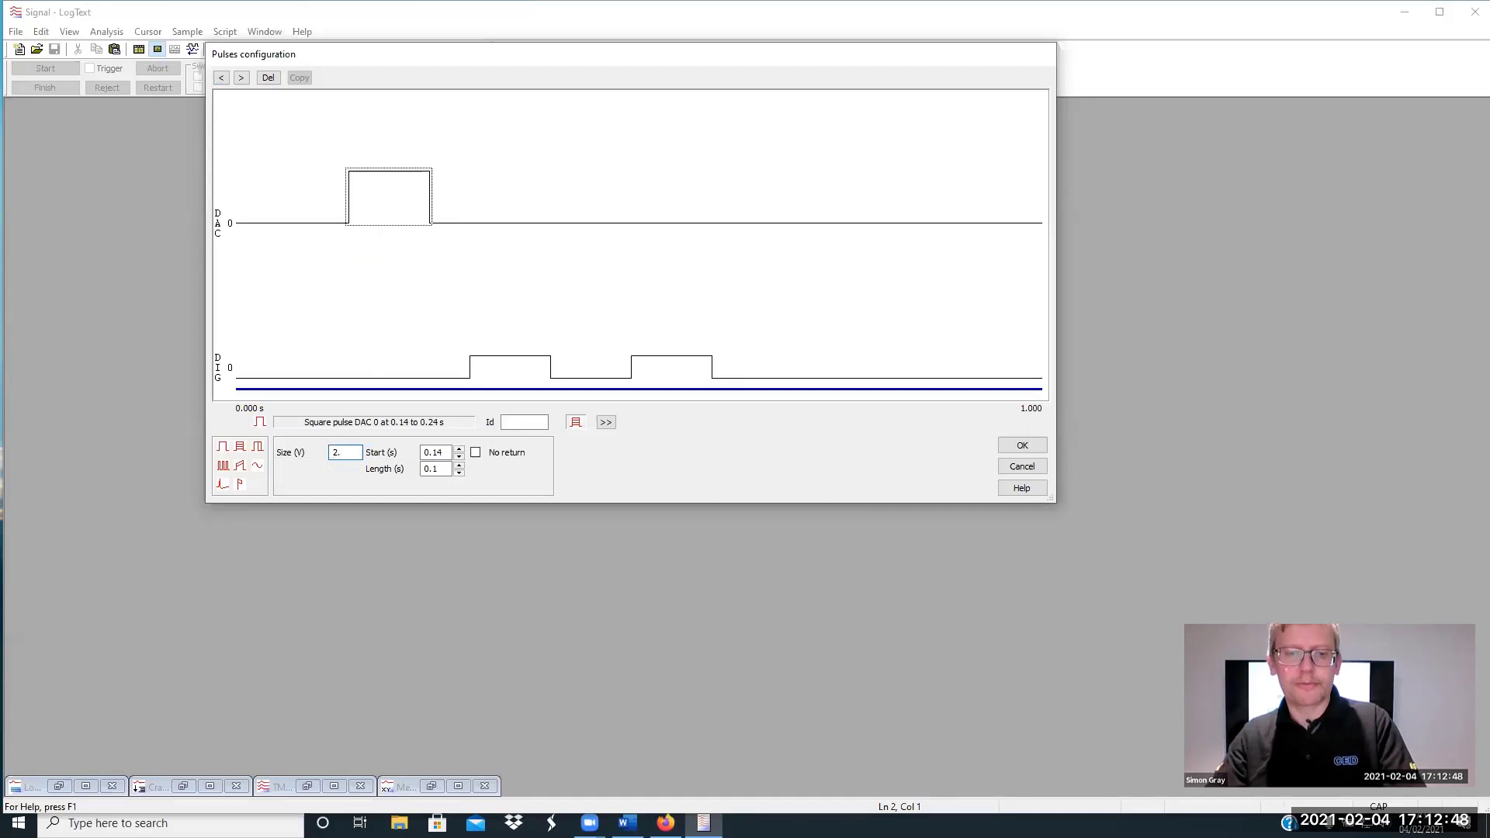
{"action": "type", "text": "5"}
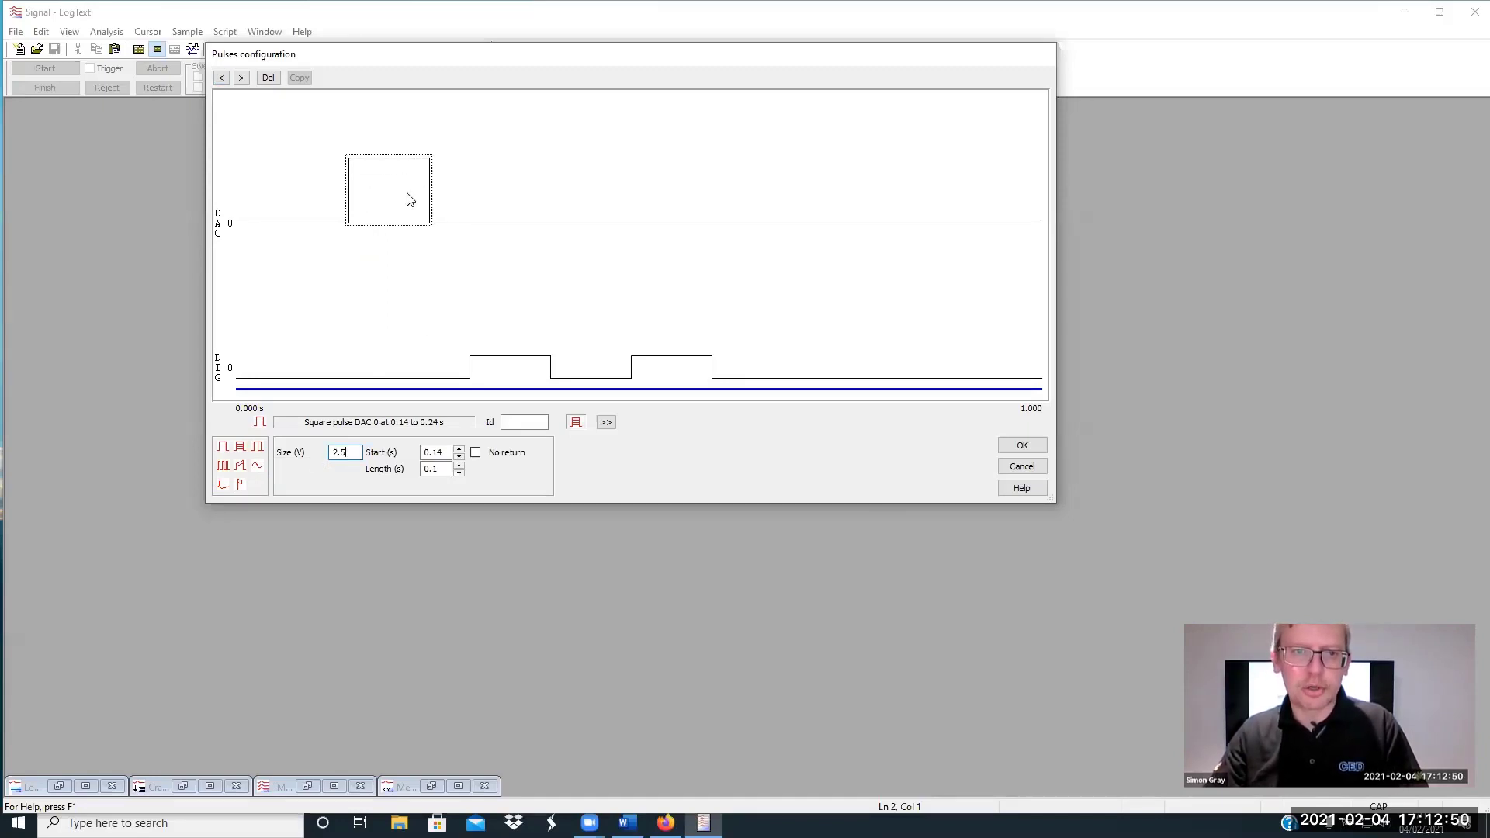
Set the DAC 0 square pulse's length to 0.5 s and accept the pulses configuration
{"action": "left_click", "coordinate": [448, 469]}
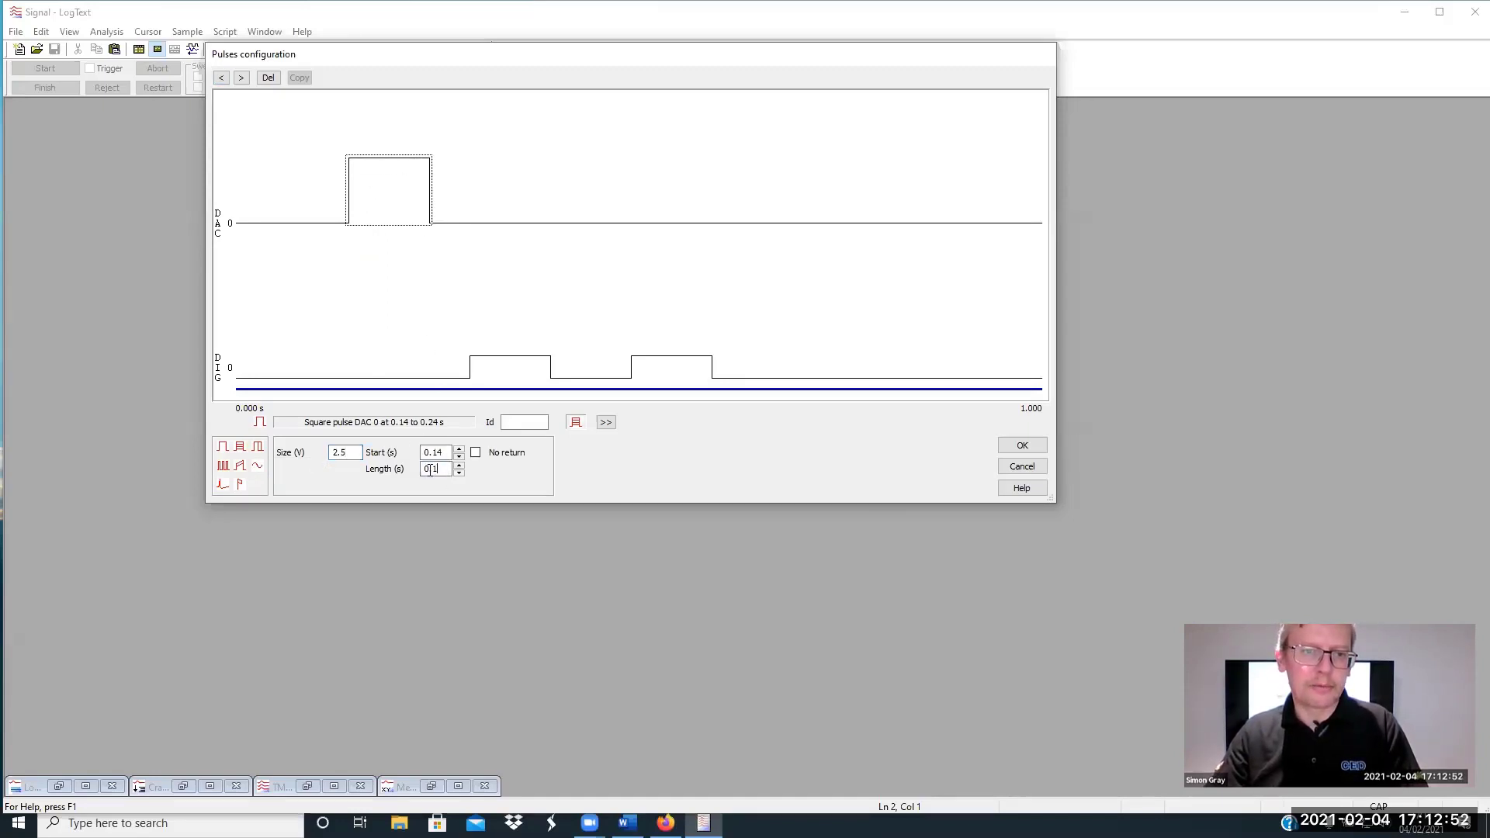
{"action": "left_click_drag", "start_coordinate": [432, 469], "coordinate": [441, 470]}
{"action": "key", "text": "Left"}
{"action": "key", "text": "Delete"}
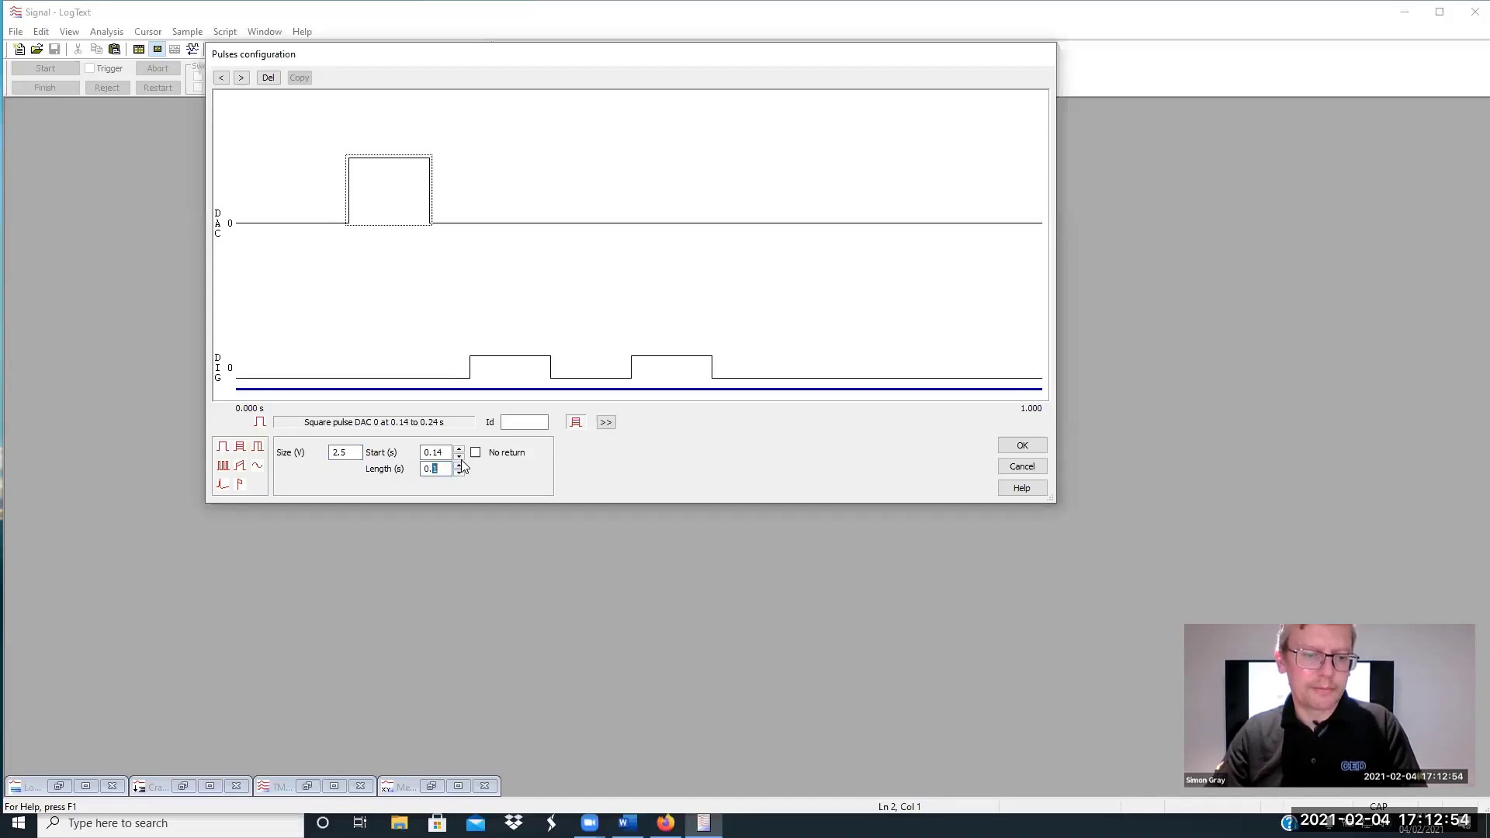
{"action": "type", "text": "5"}
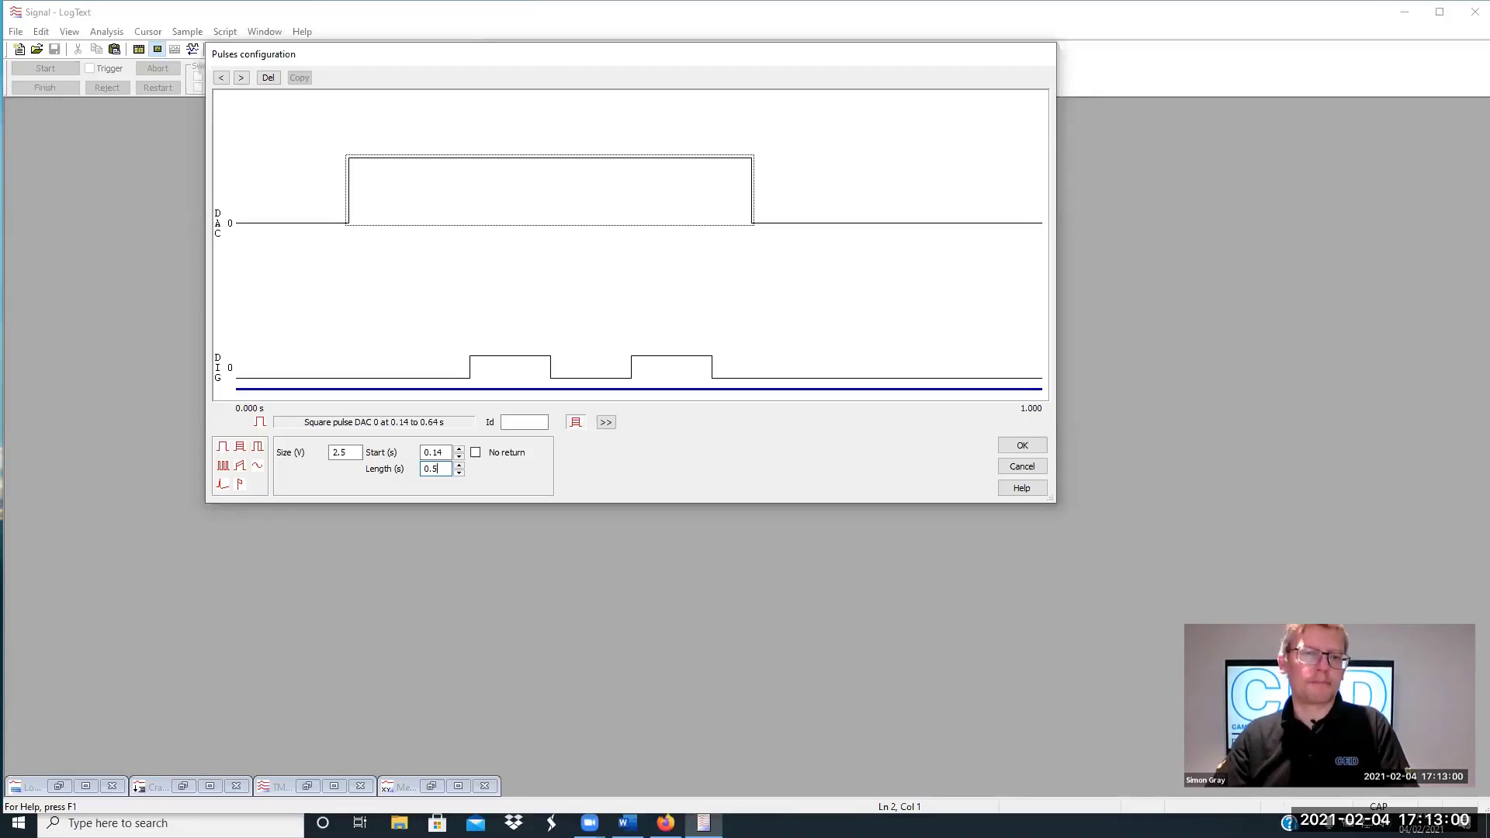
{"action": "left_click", "coordinate": [1034, 446]}
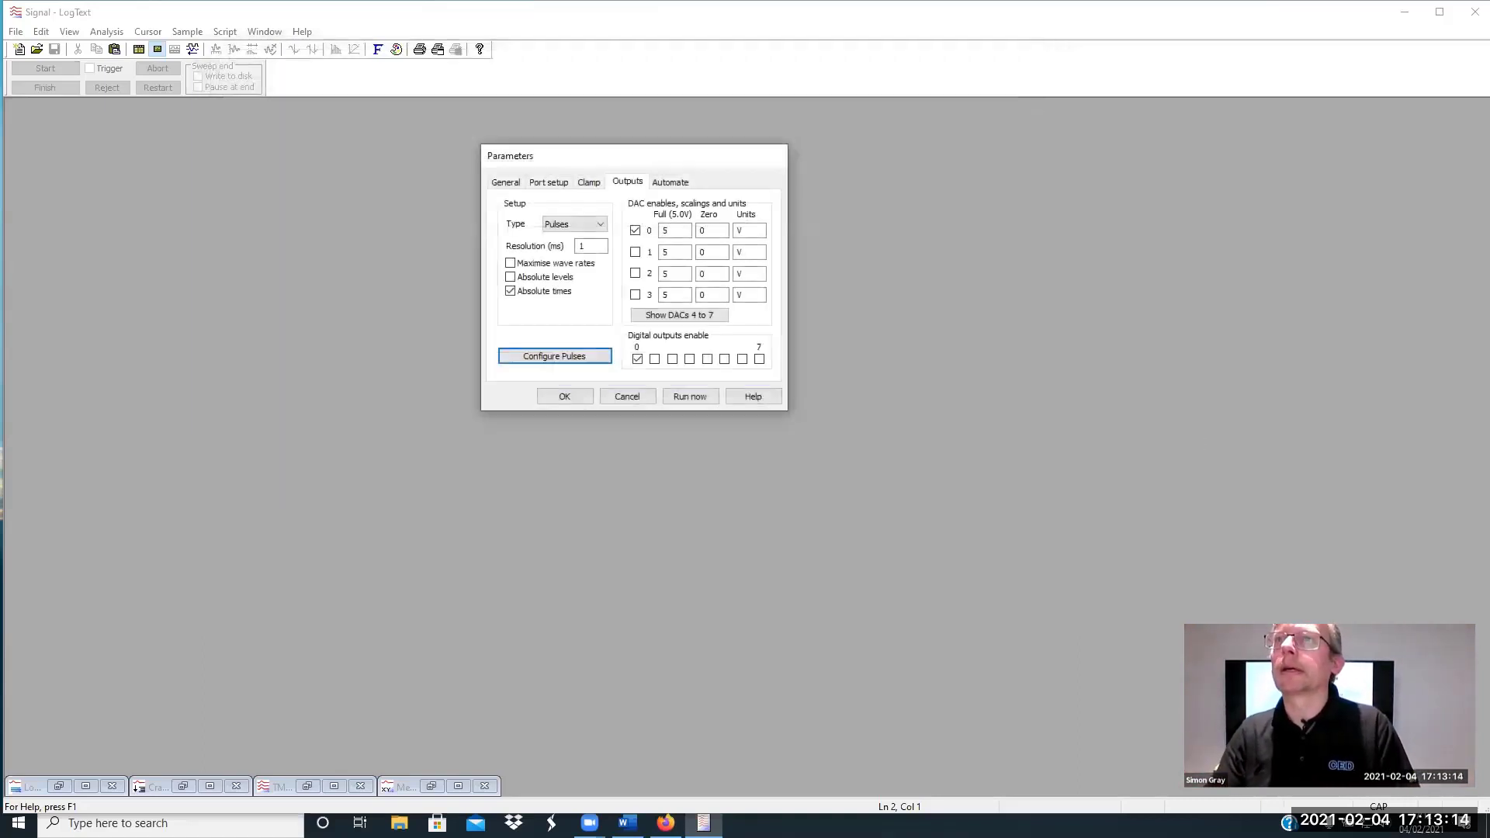
In the sampling automation settings, enable the limit of 20 frames and saving the file to disk on sampling finish
{"action": "left_click", "coordinate": [672, 183]}
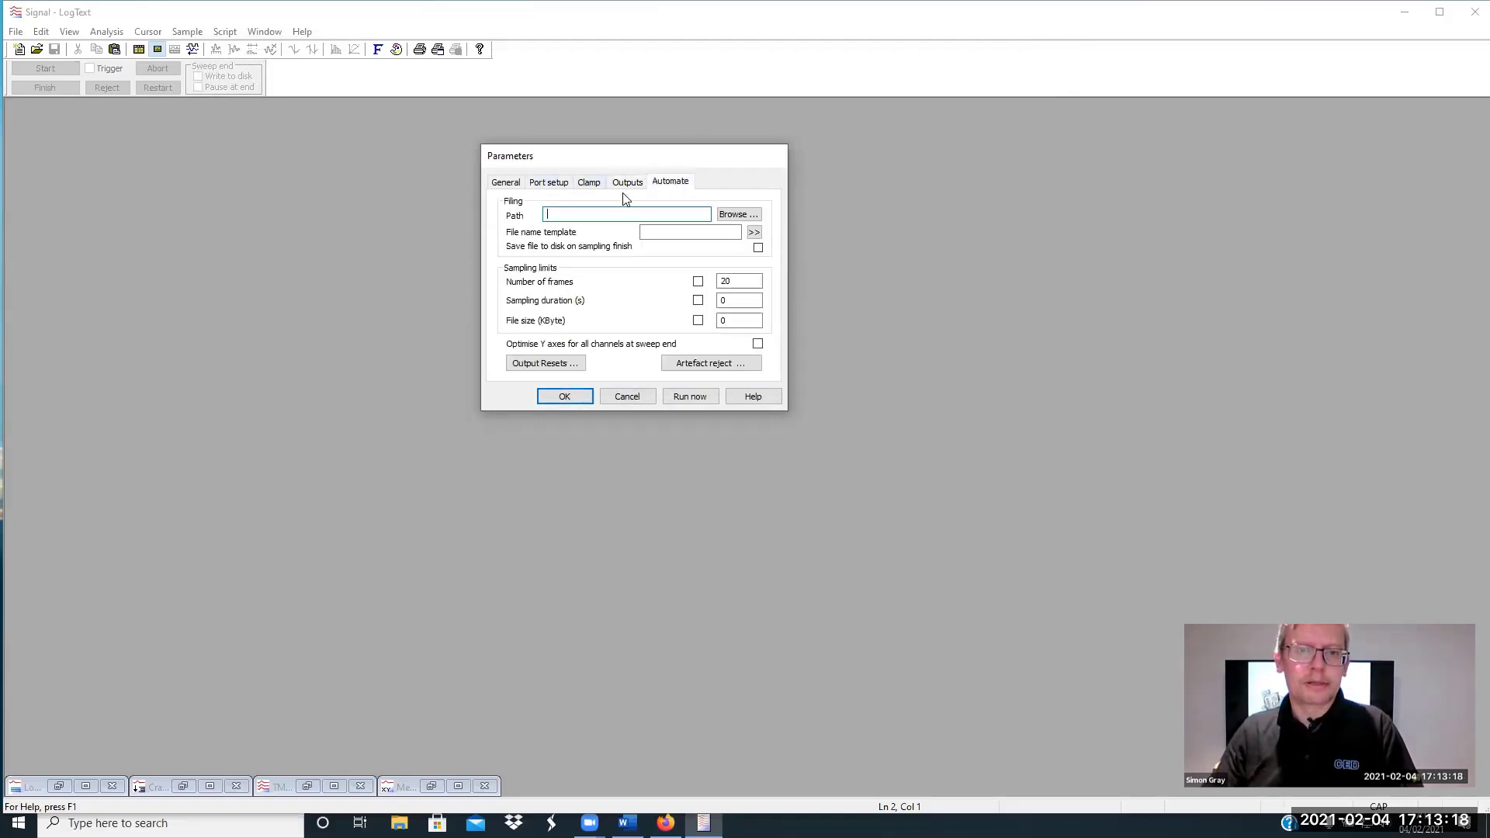
{"action": "left_click_drag", "start_coordinate": [651, 158], "coordinate": [717, 164]}
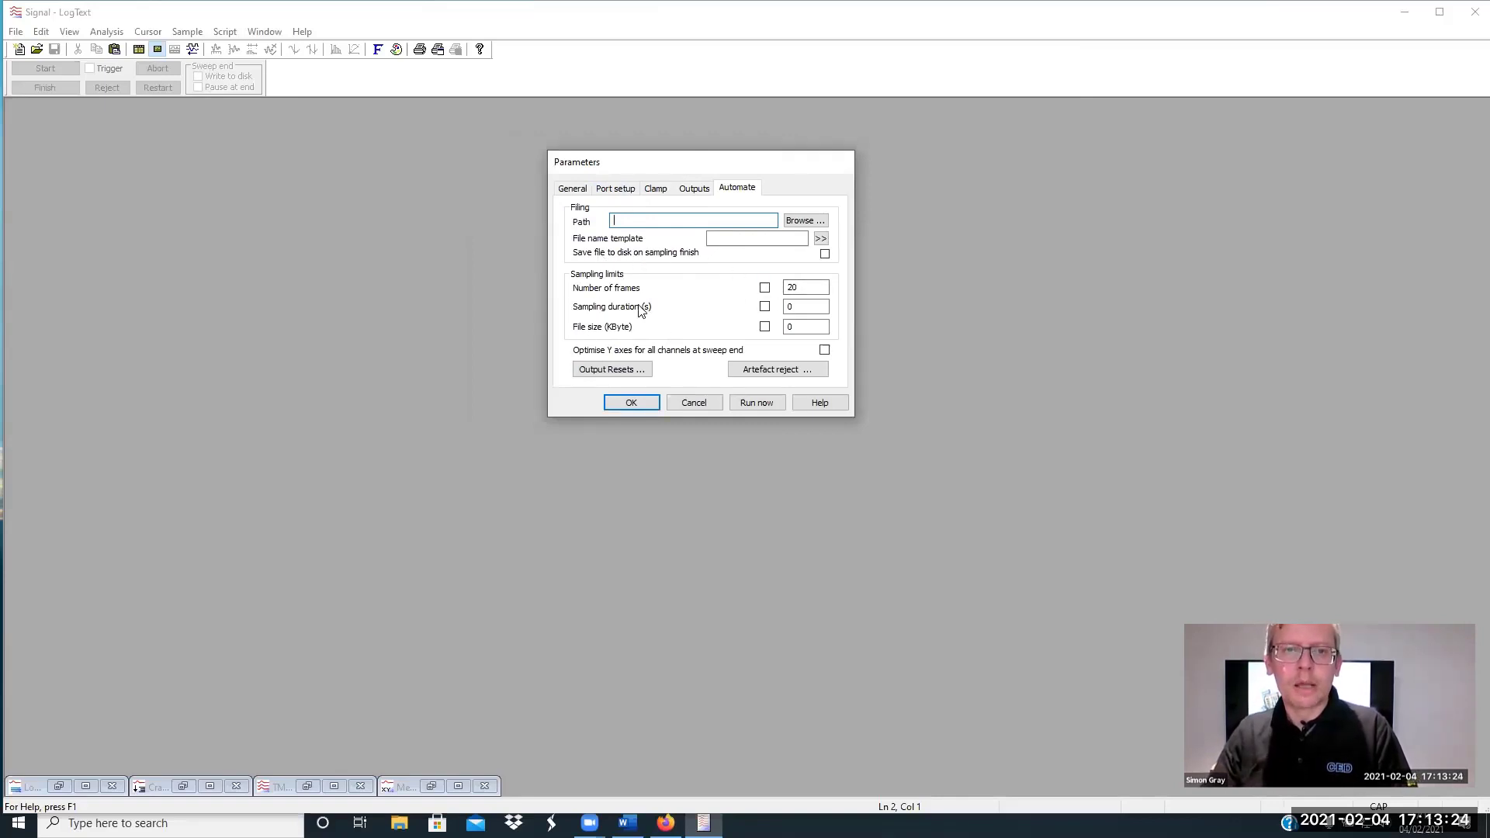
{"action": "key", "text": "Tab"}
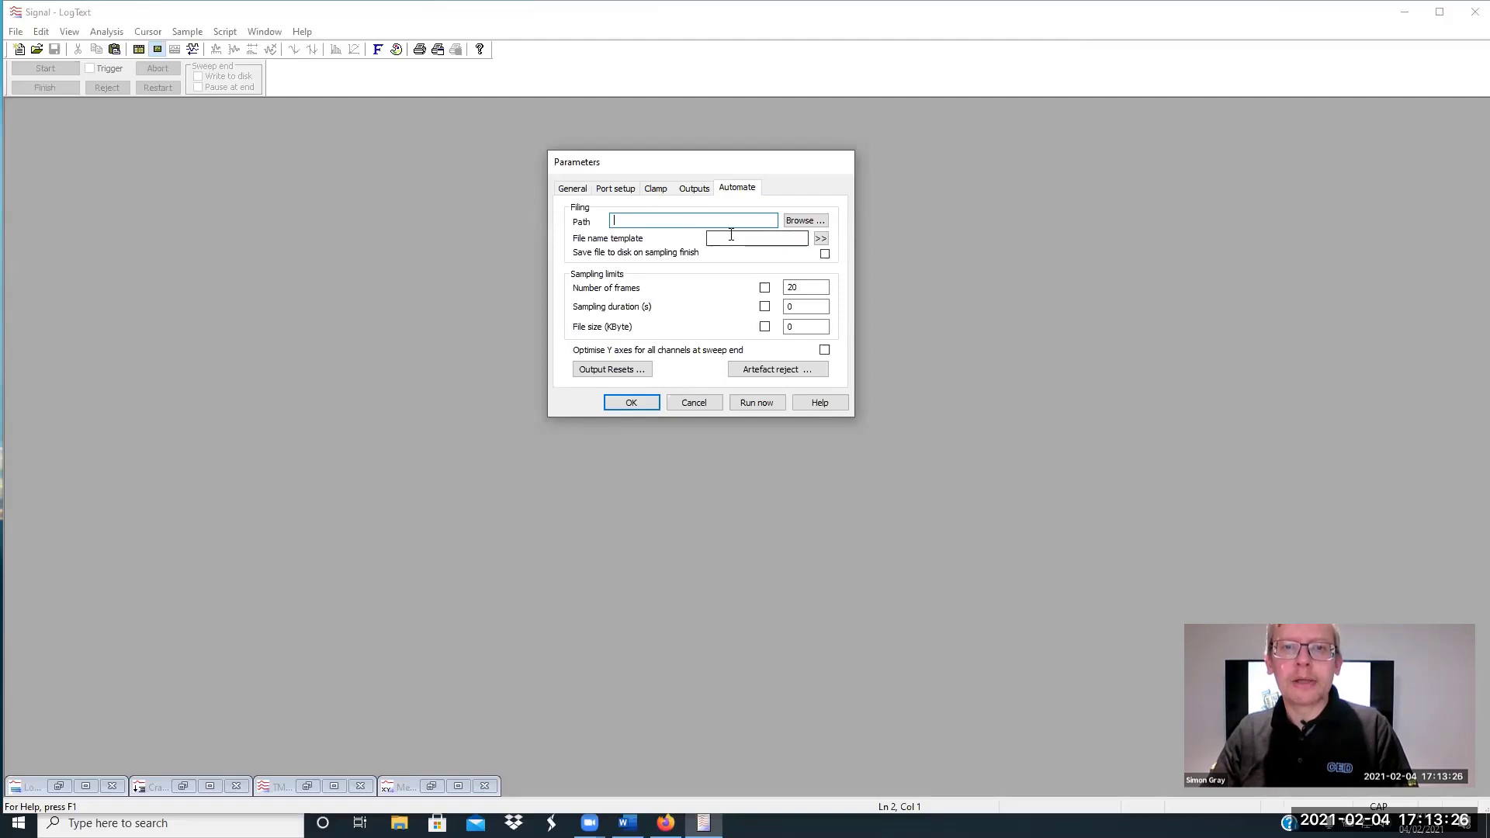
{"action": "left_click", "coordinate": [644, 221]}
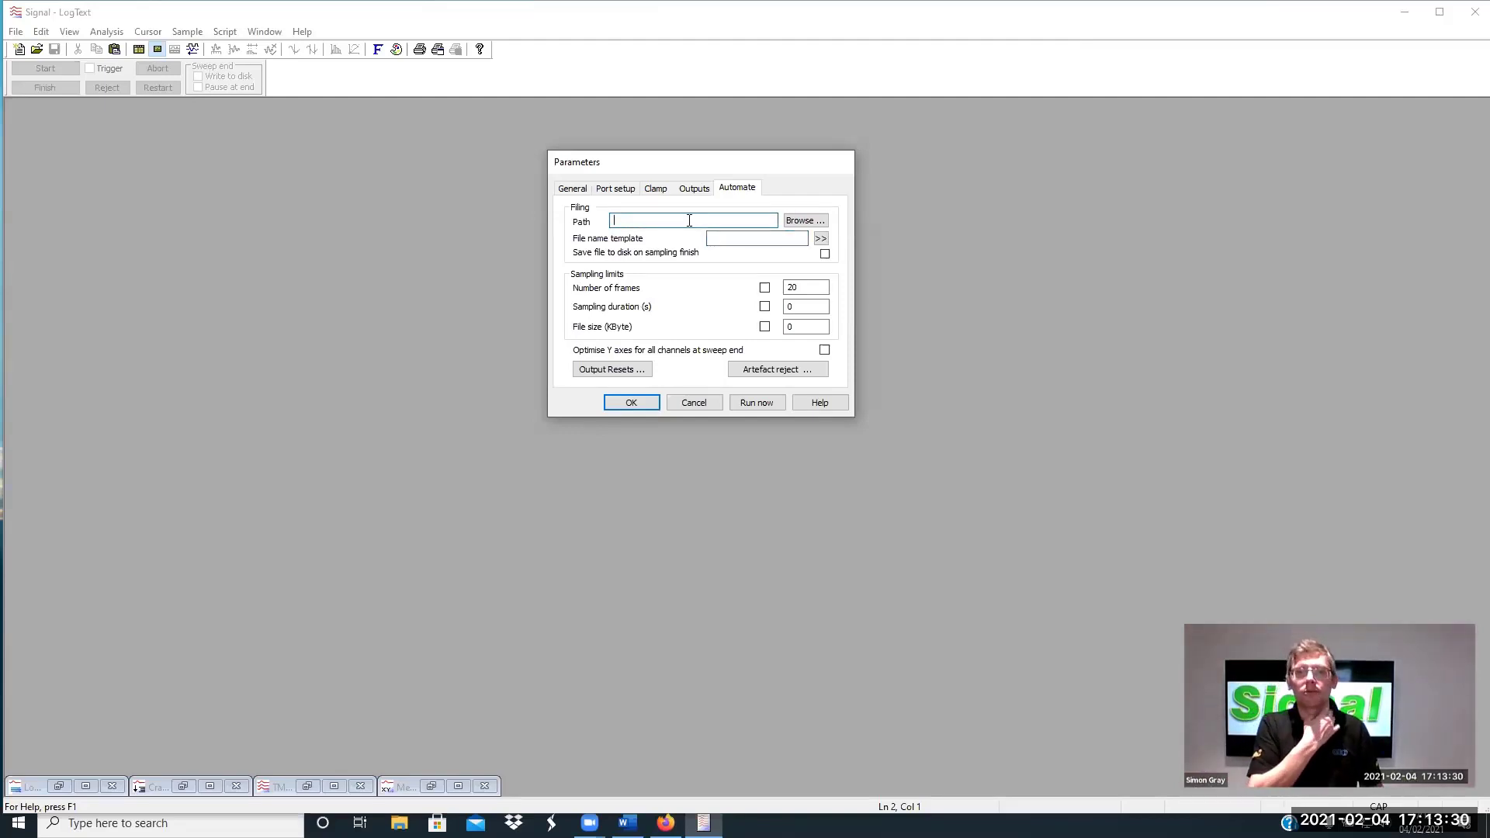
{"action": "left_click", "coordinate": [753, 238]}
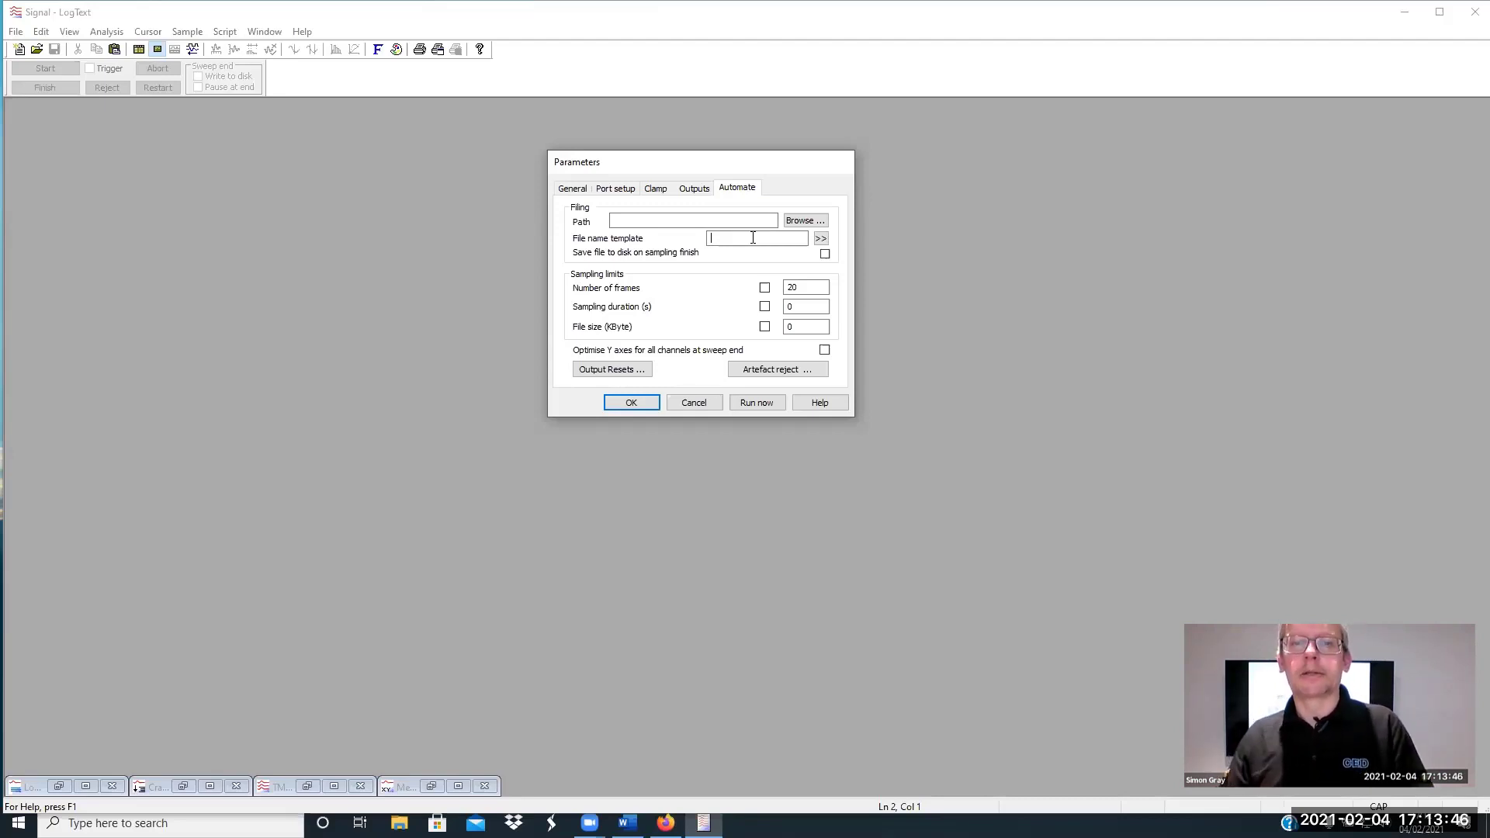
{"action": "left_click", "coordinate": [643, 217]}
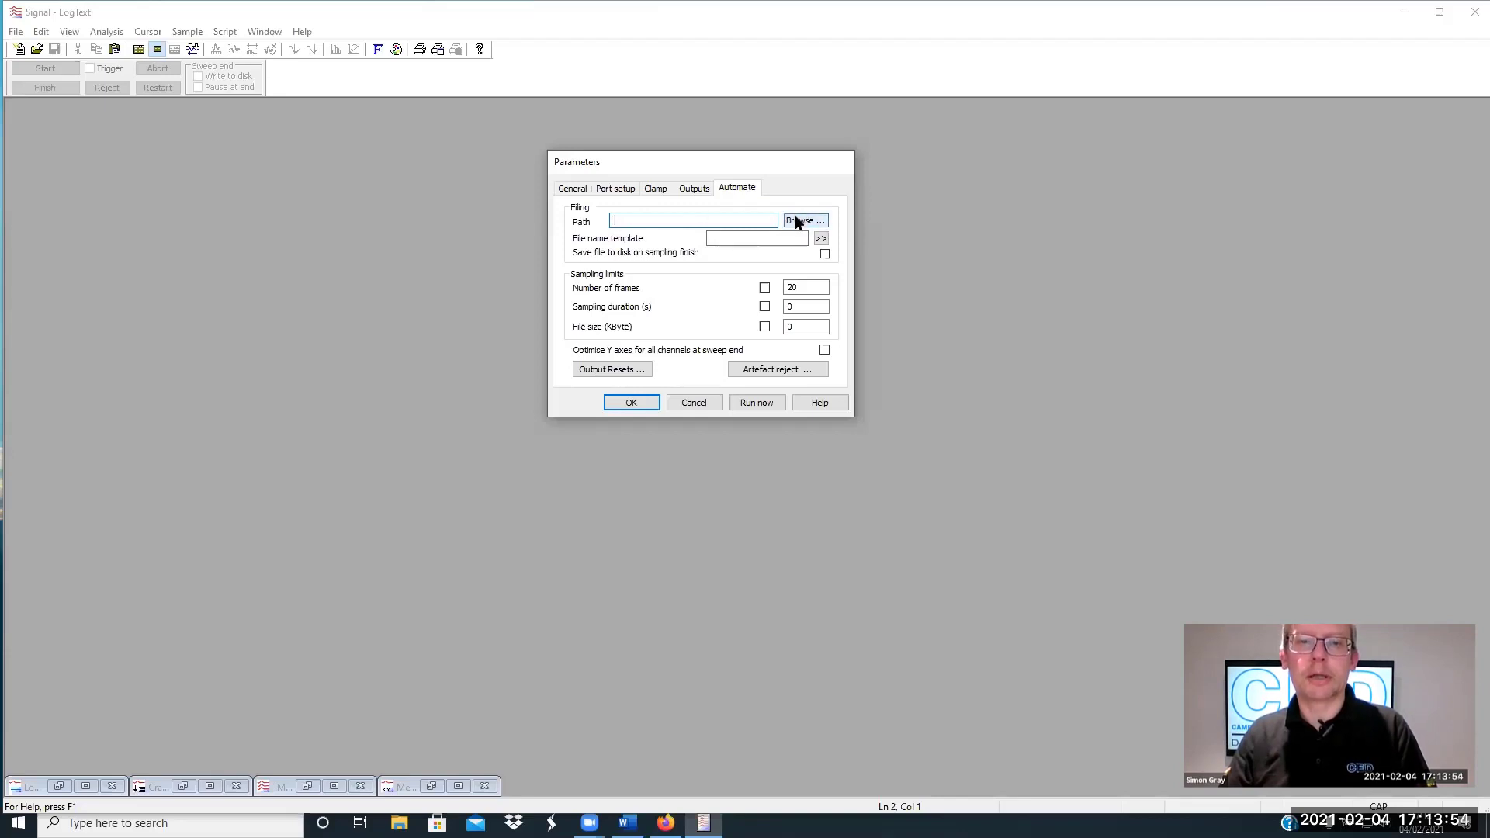
{"action": "left_click", "coordinate": [765, 287]}
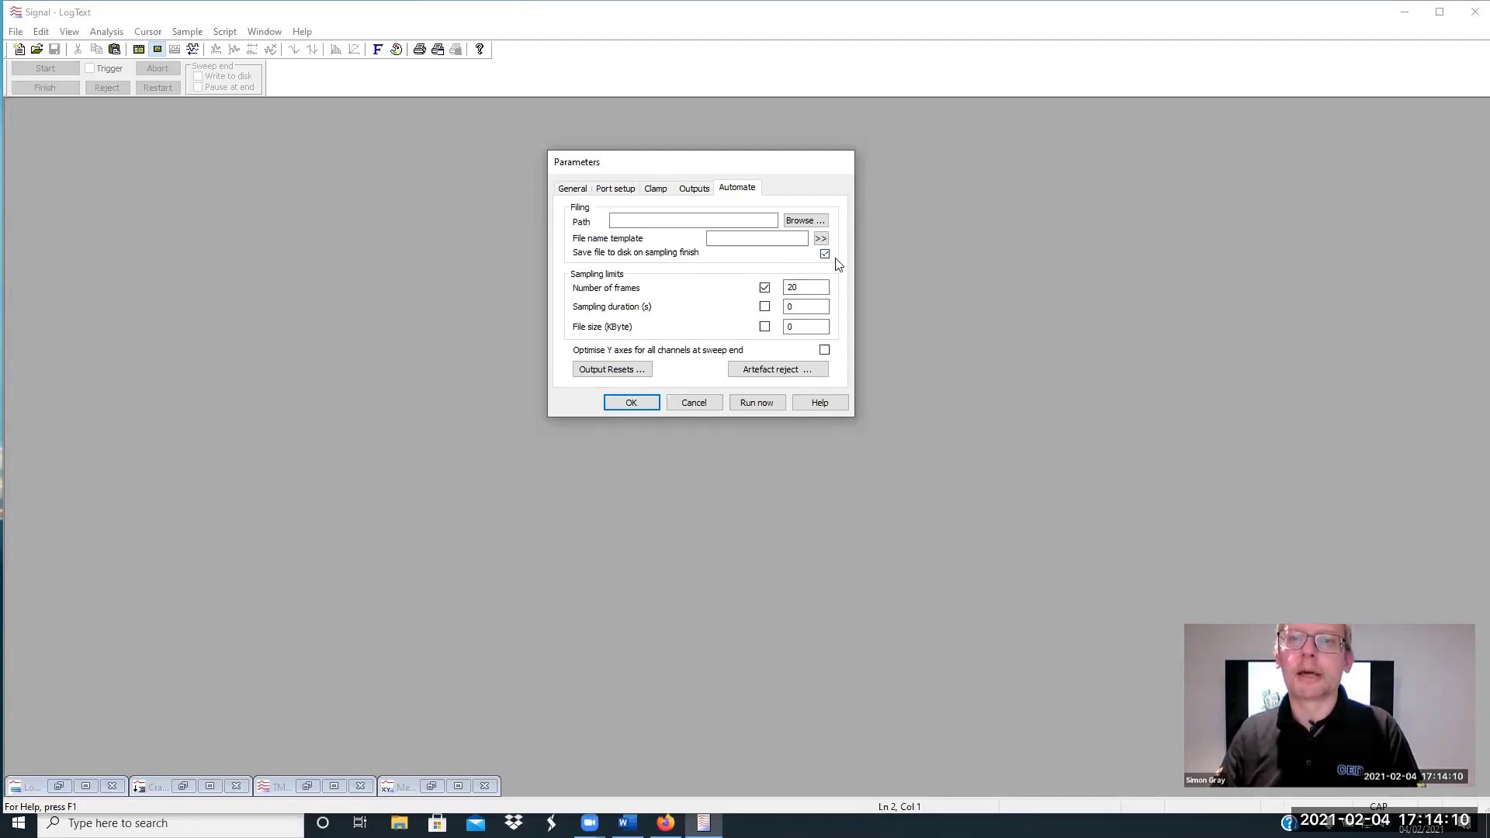
{"action": "left_click", "coordinate": [823, 255]}
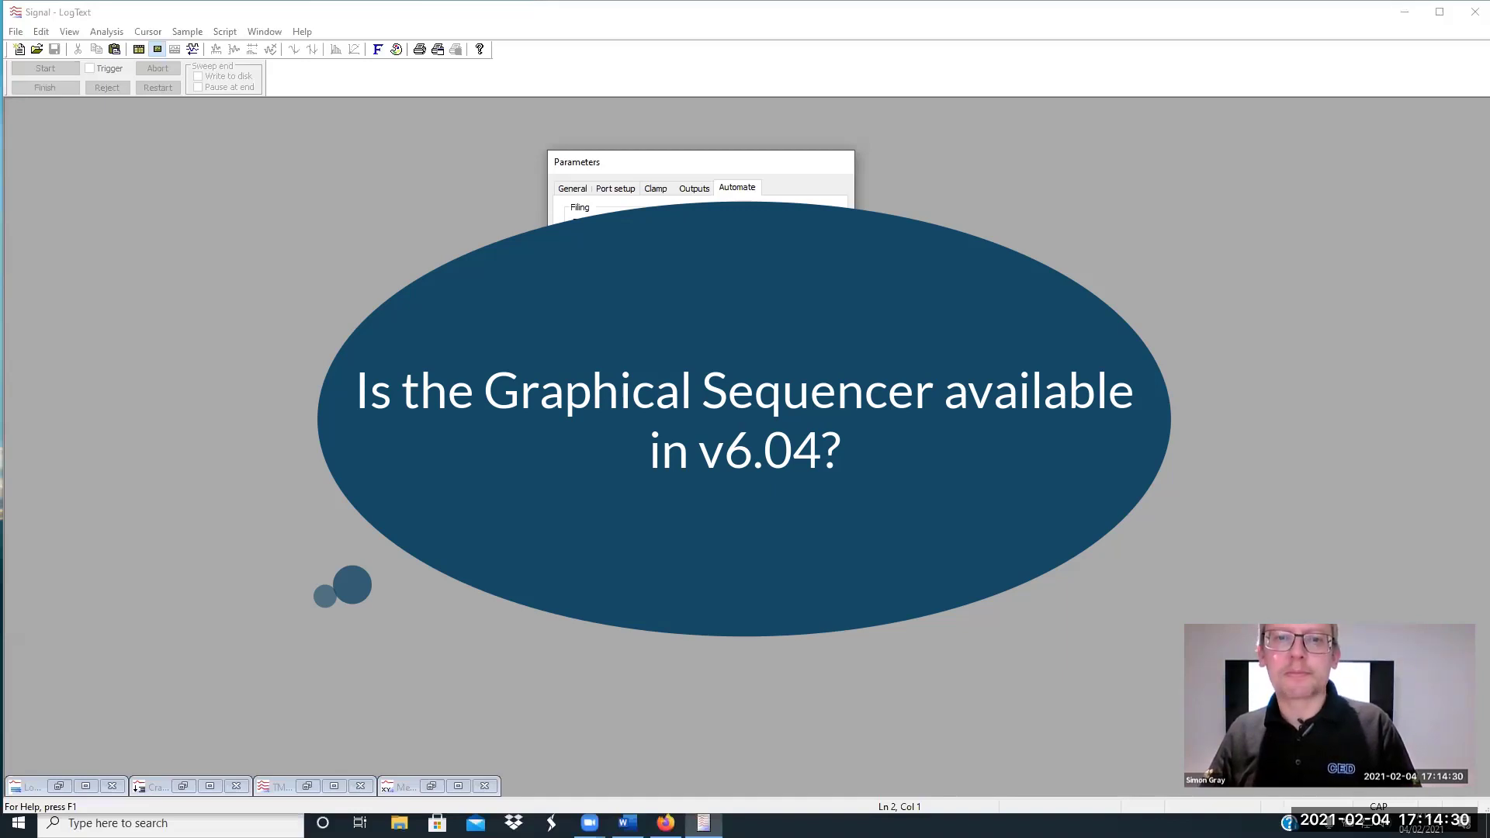
Dismiss the open sampling parameters, reopen them at the output settings and enable digital output 0
{"action": "key", "text": "Escape"}
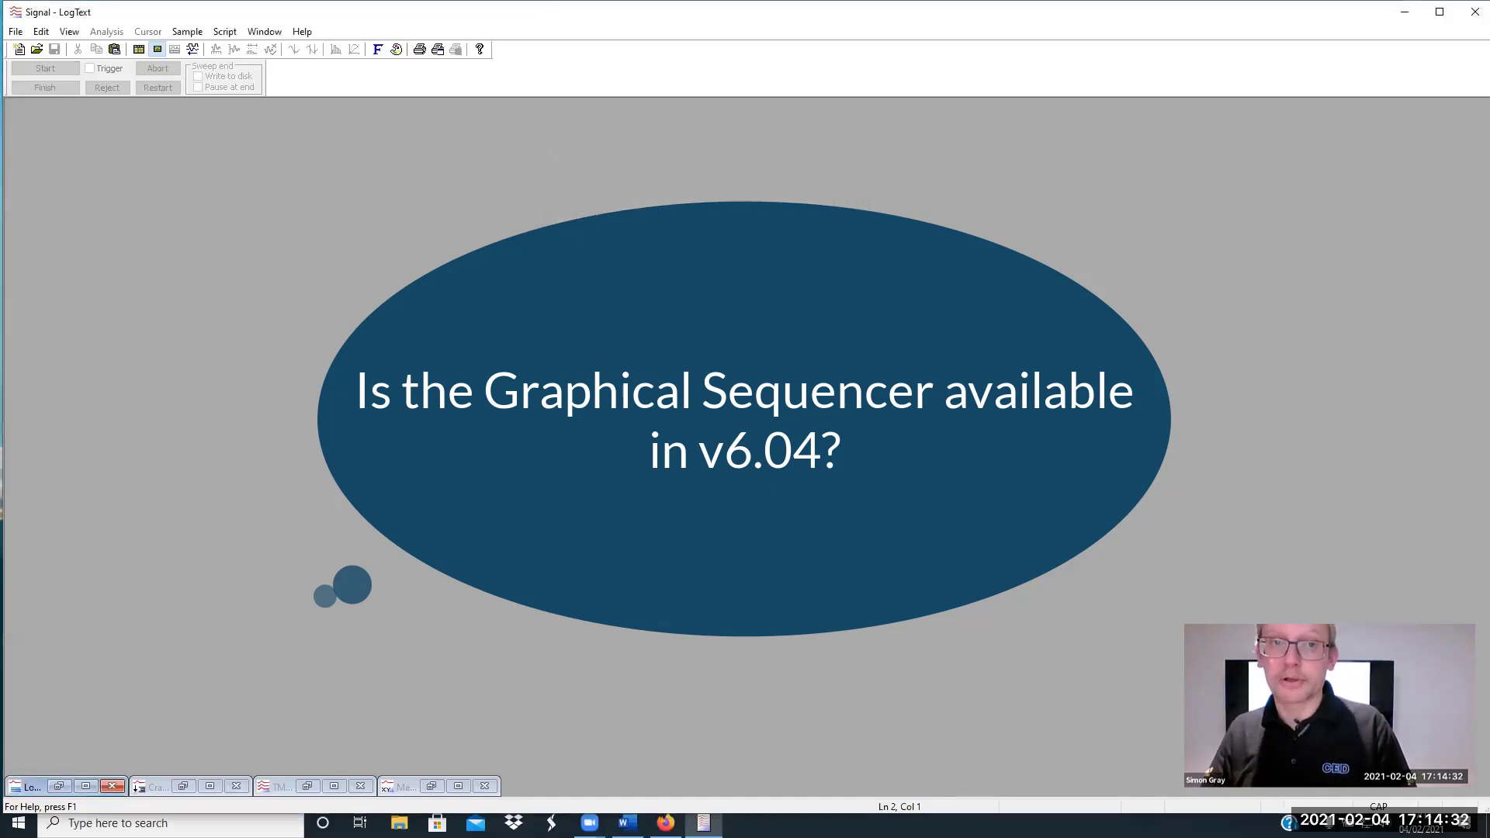
{"action": "left_click", "coordinate": [192, 33]}
{"action": "left_click", "coordinate": [217, 48]}
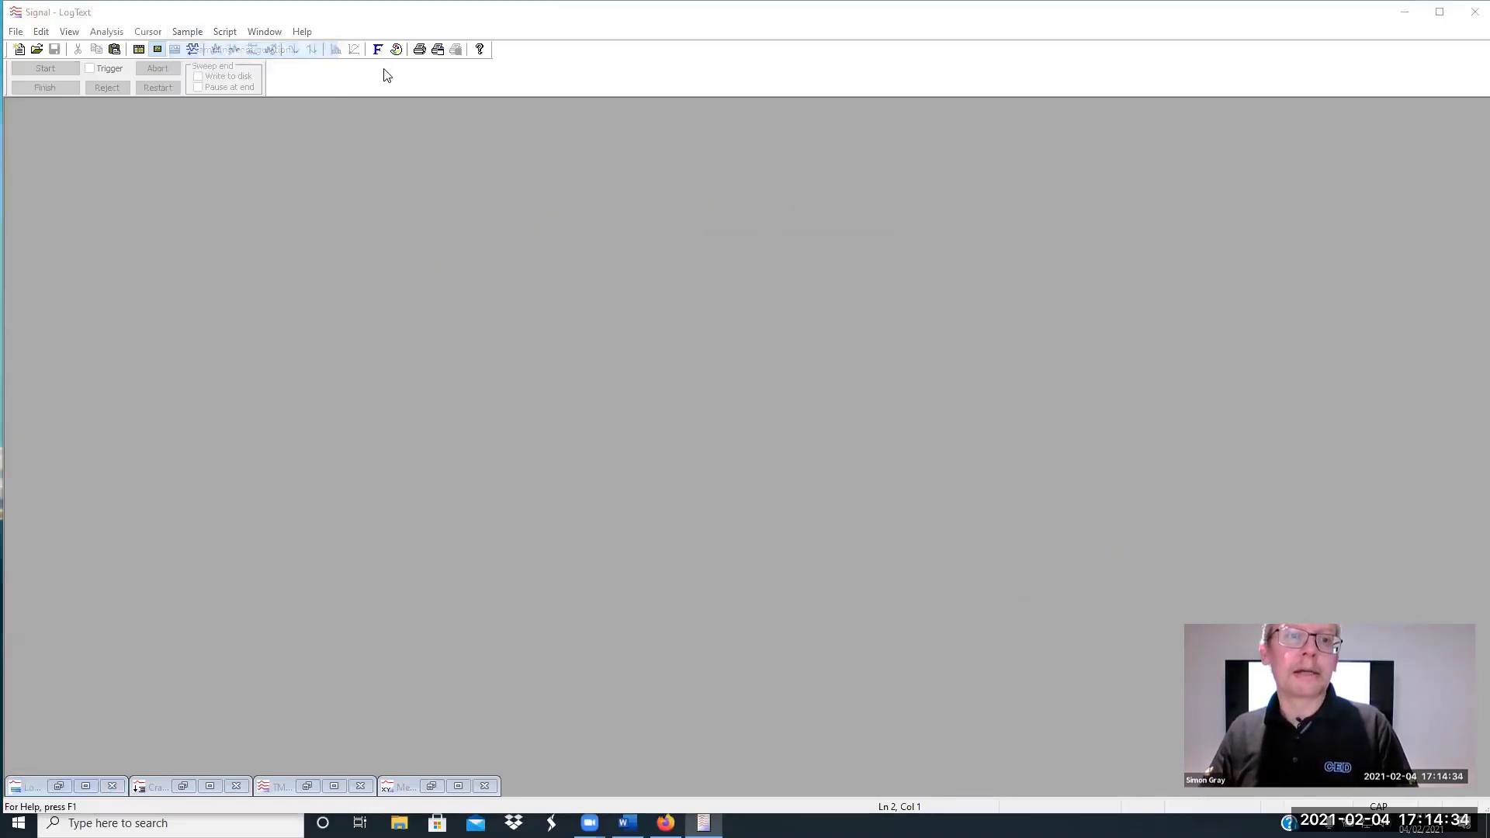
{"action": "left_click", "coordinate": [690, 189]}
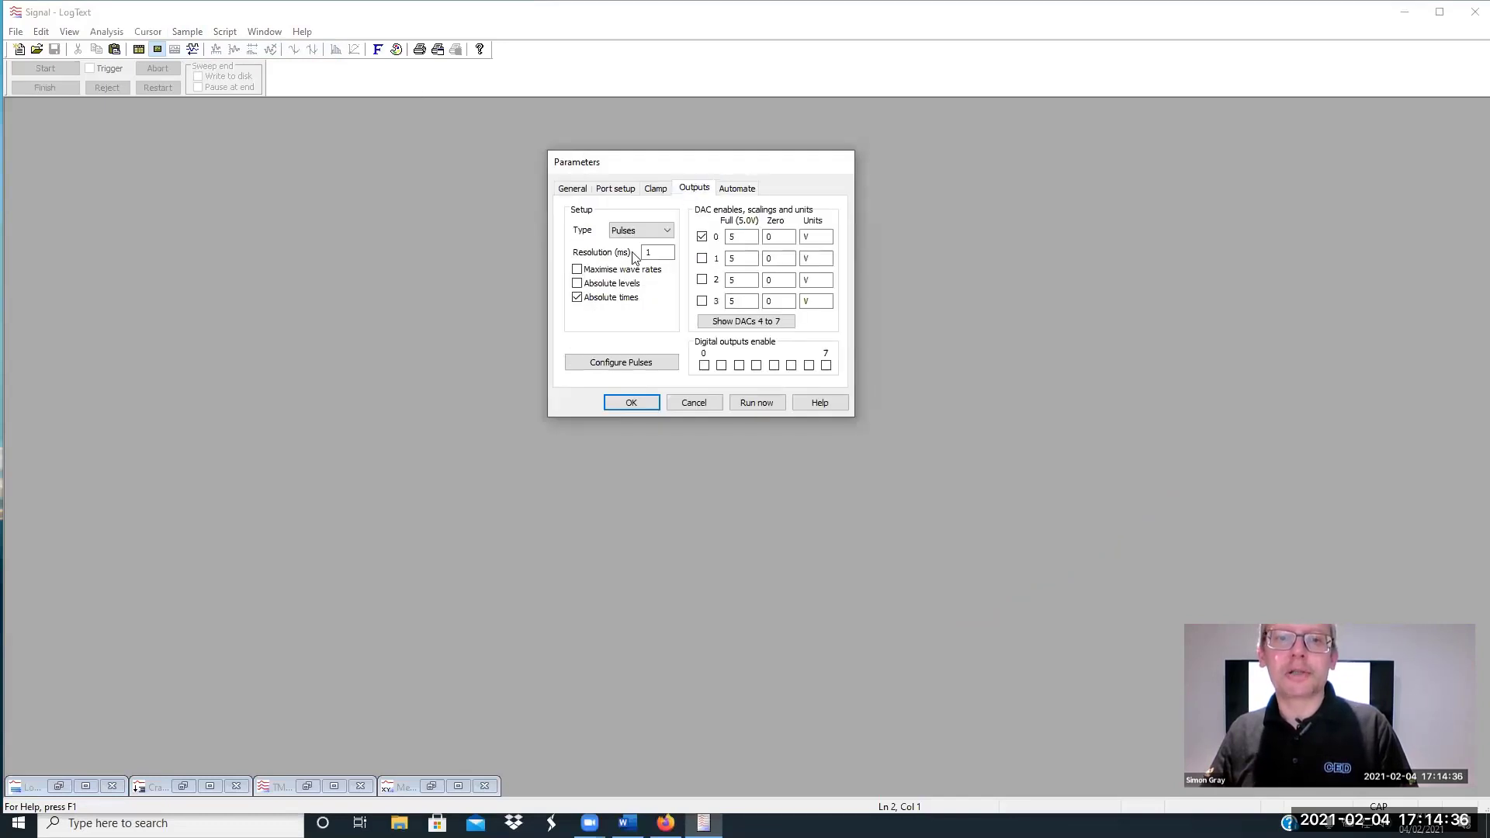
{"action": "left_click", "coordinate": [704, 365]}
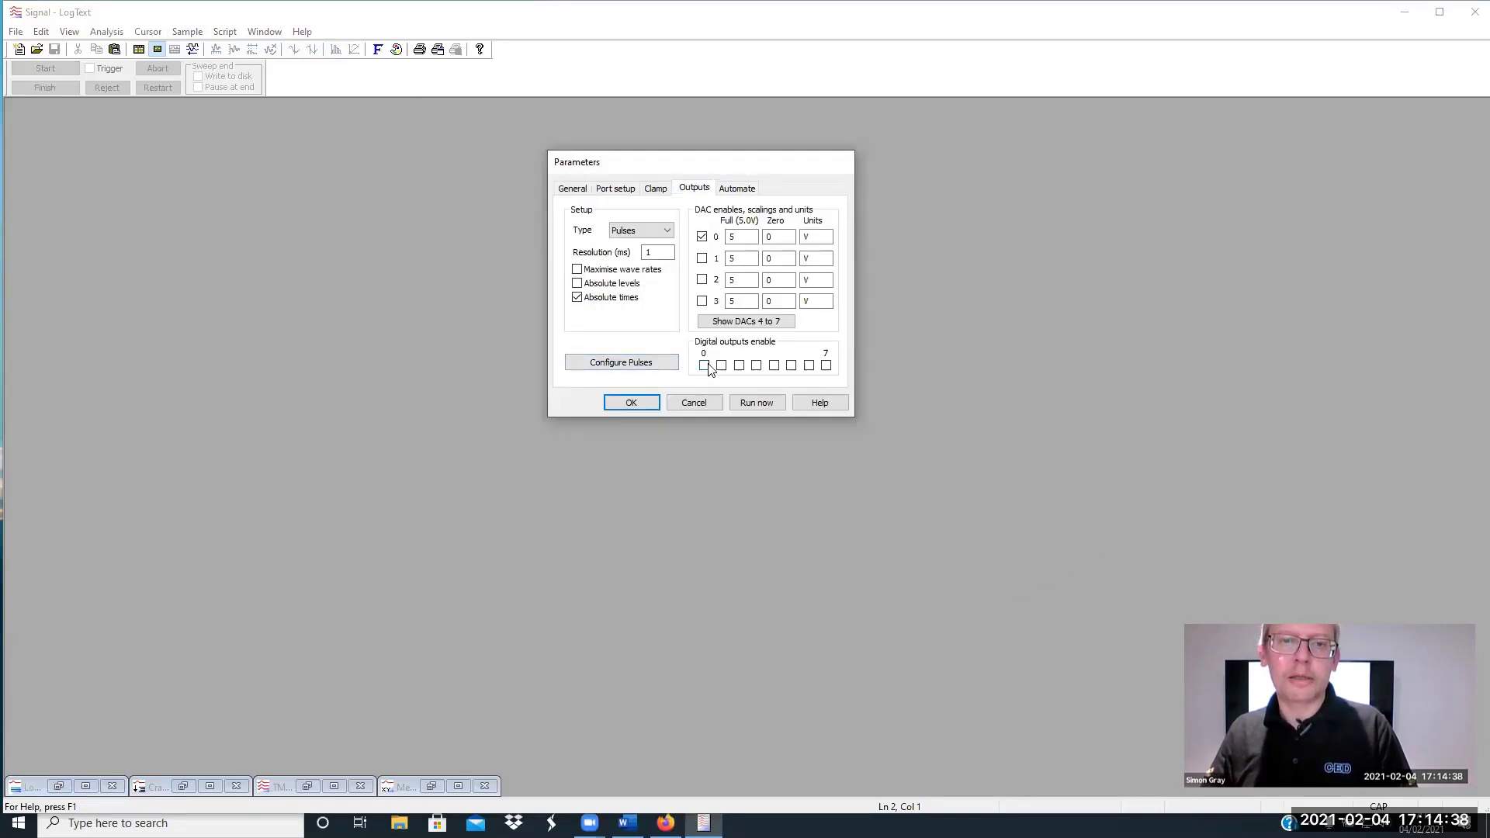
View the graphical pulses configuration for DAC 0 and digital output 0, cancel out of it and accept the sampling parameters
{"action": "left_click", "coordinate": [641, 365]}
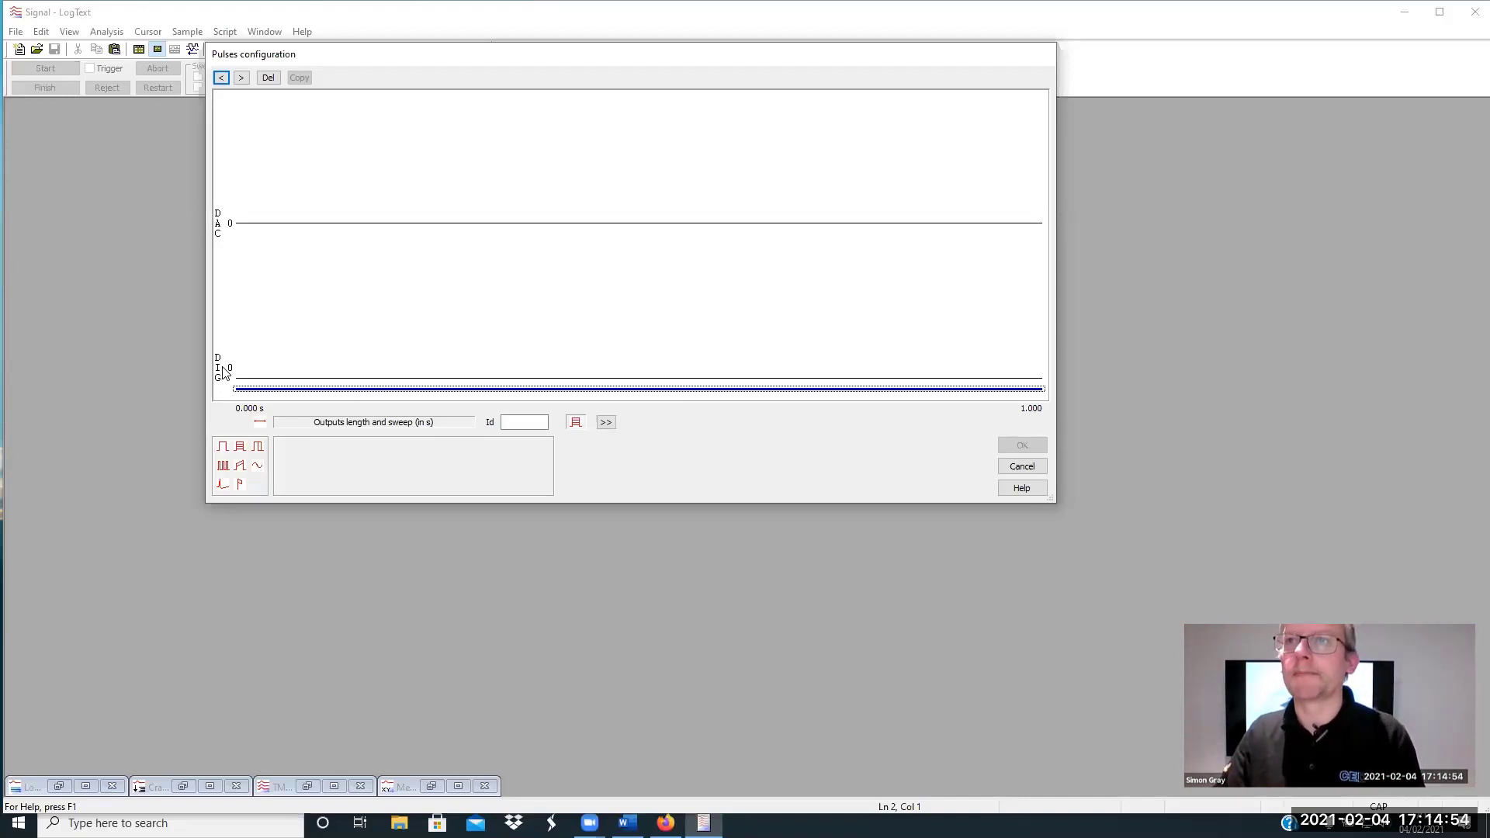
{"action": "left_click", "coordinate": [1039, 467]}
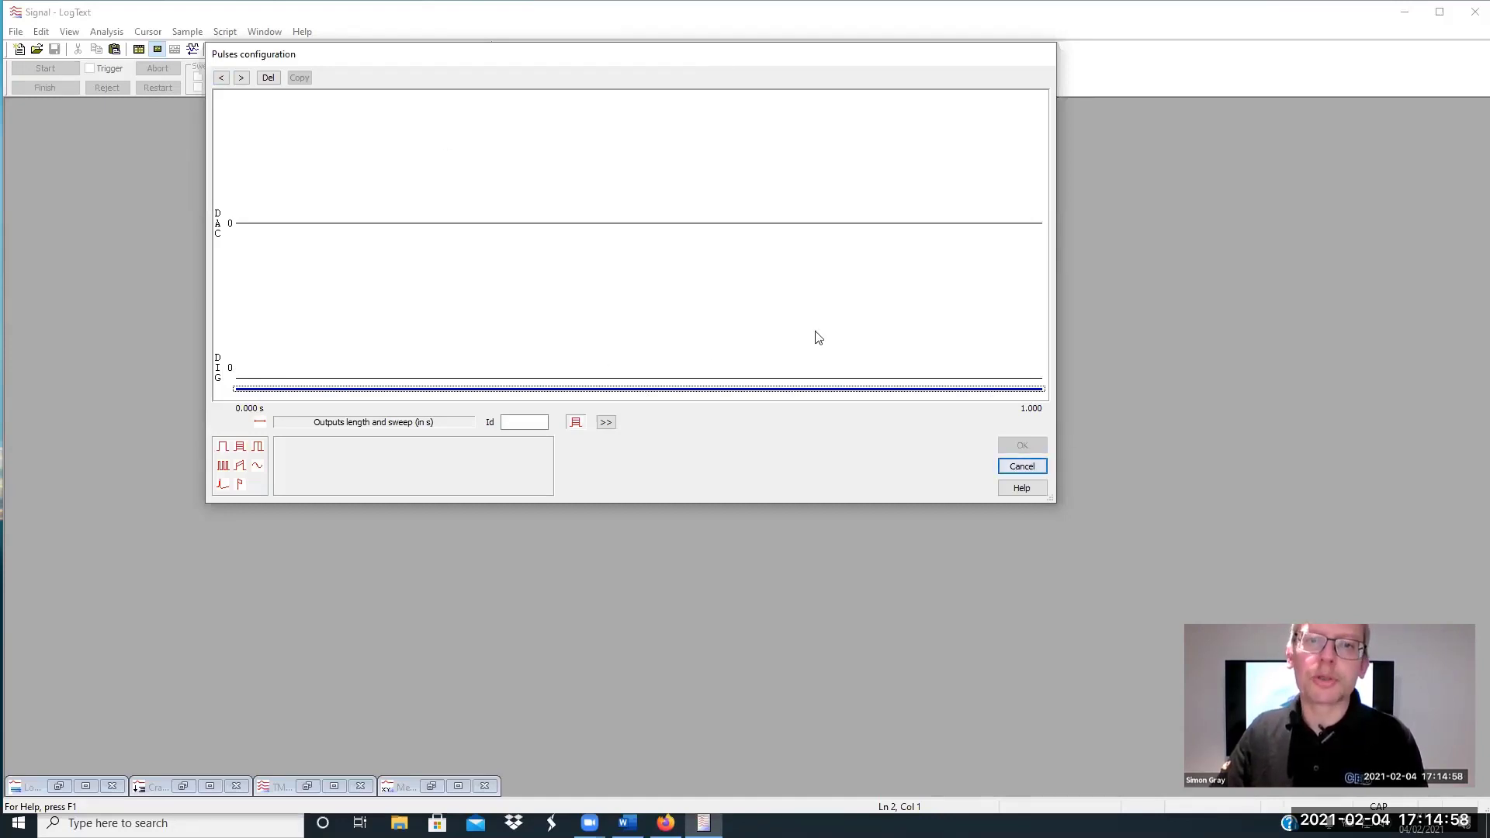
{"action": "left_click", "coordinate": [1015, 468]}
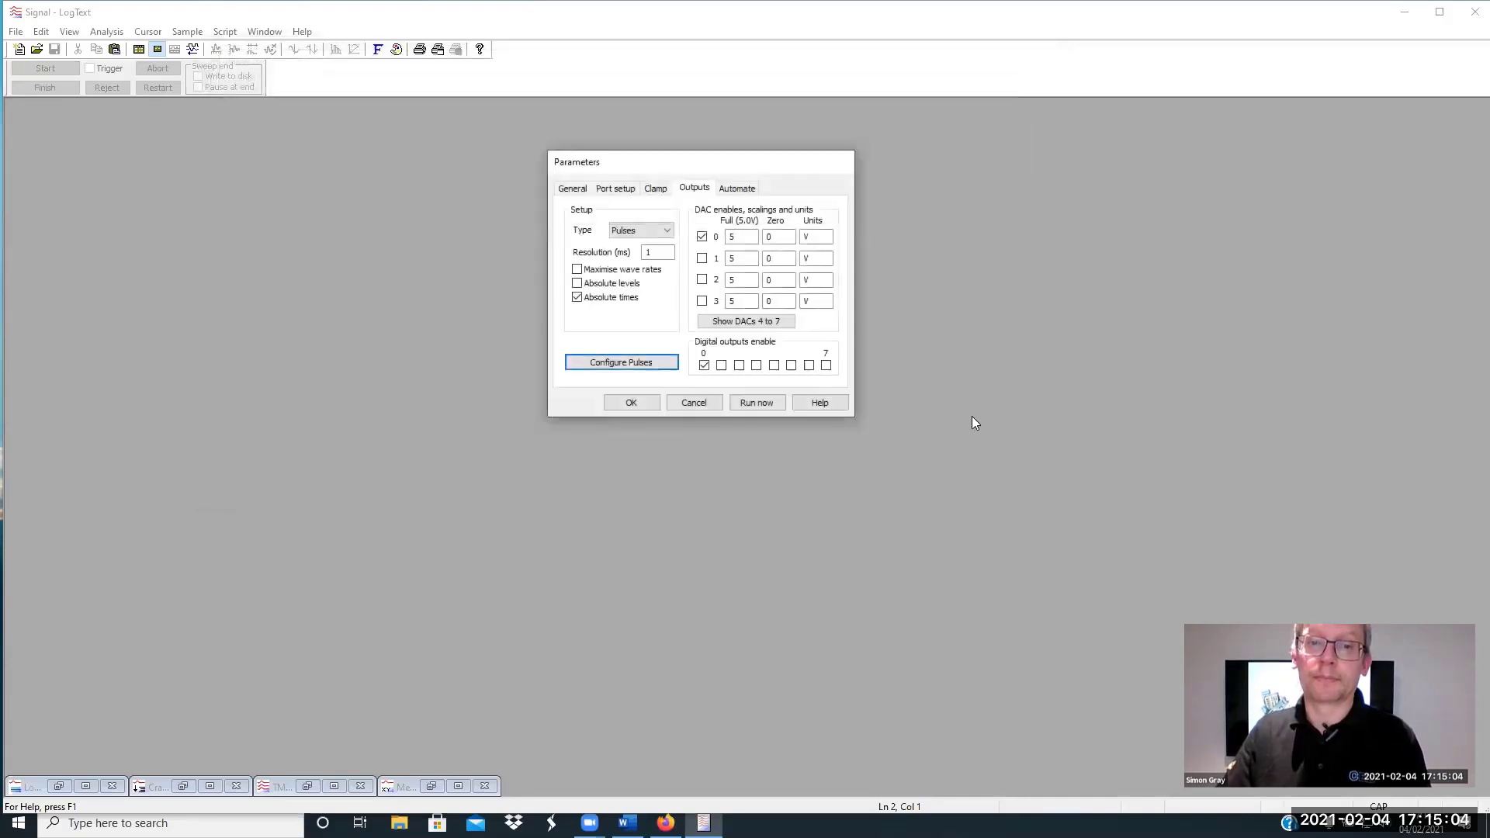
{"action": "left_click", "coordinate": [633, 402]}
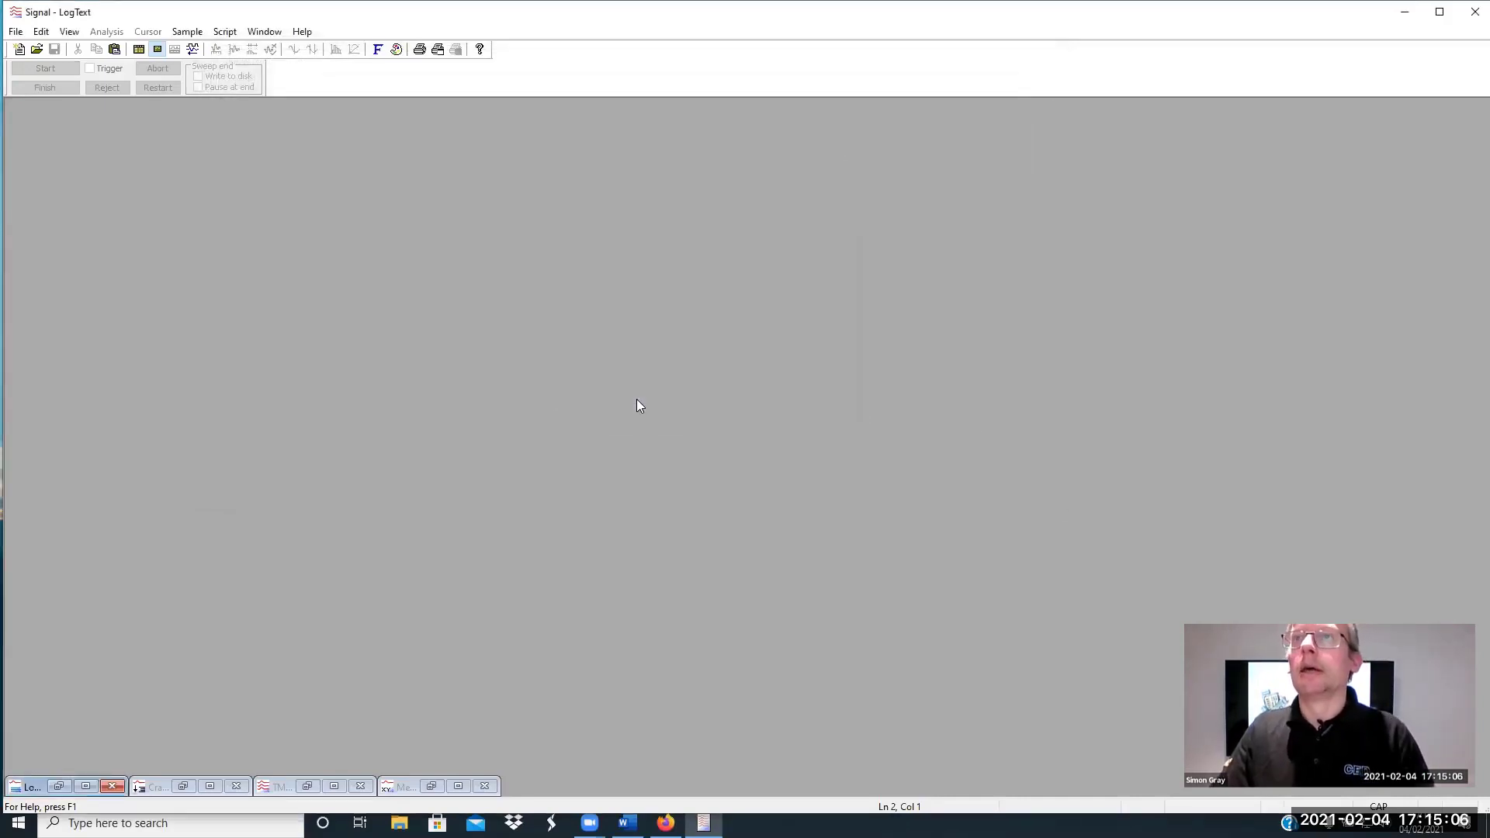